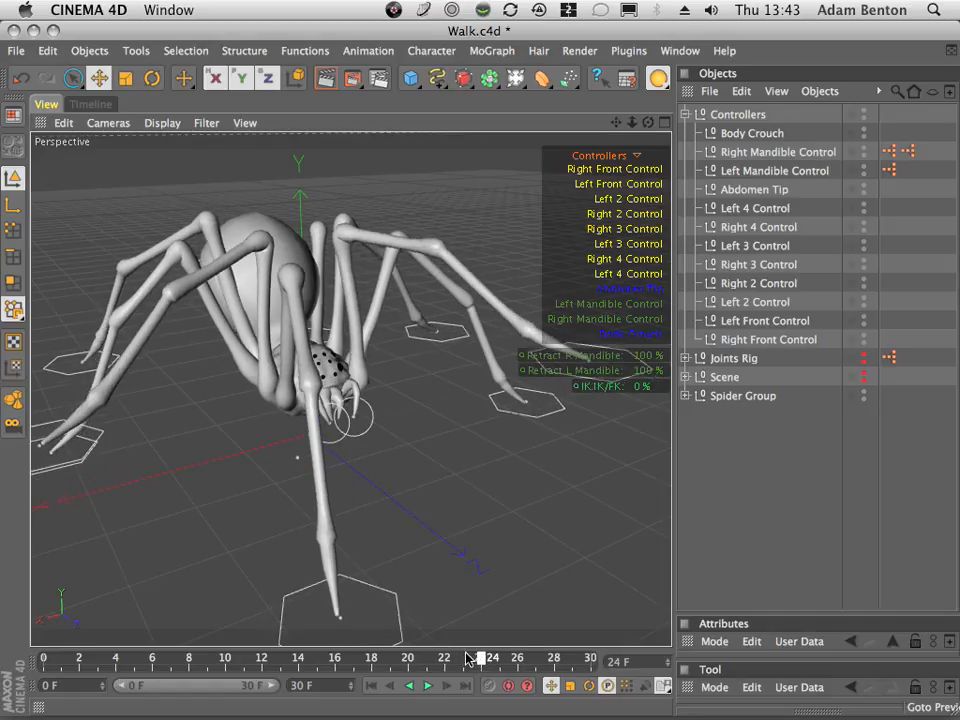
- Select the Body Crouch controller at frame 0, try moving it and undo the move
left_click_drag(188, 673, 43, 675)
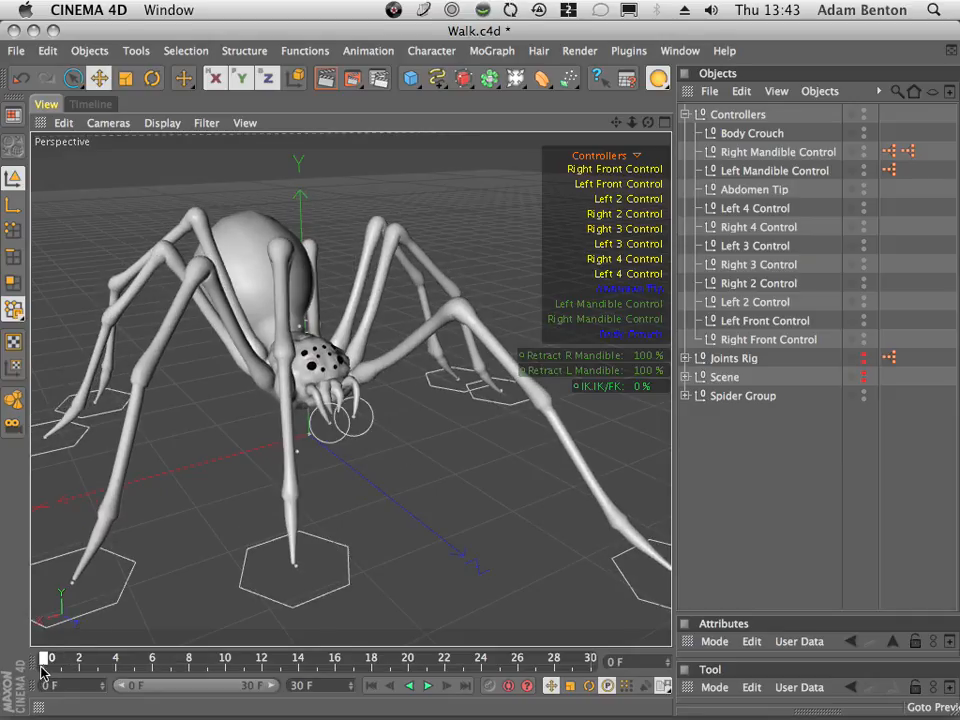
mouse_move(45, 670)
left_mouse_down()
mouse_move(59, 670)
mouse_move(43, 665)
left_mouse_up()
left_click(625, 333)
left_click_drag(348, 494, 337, 520)
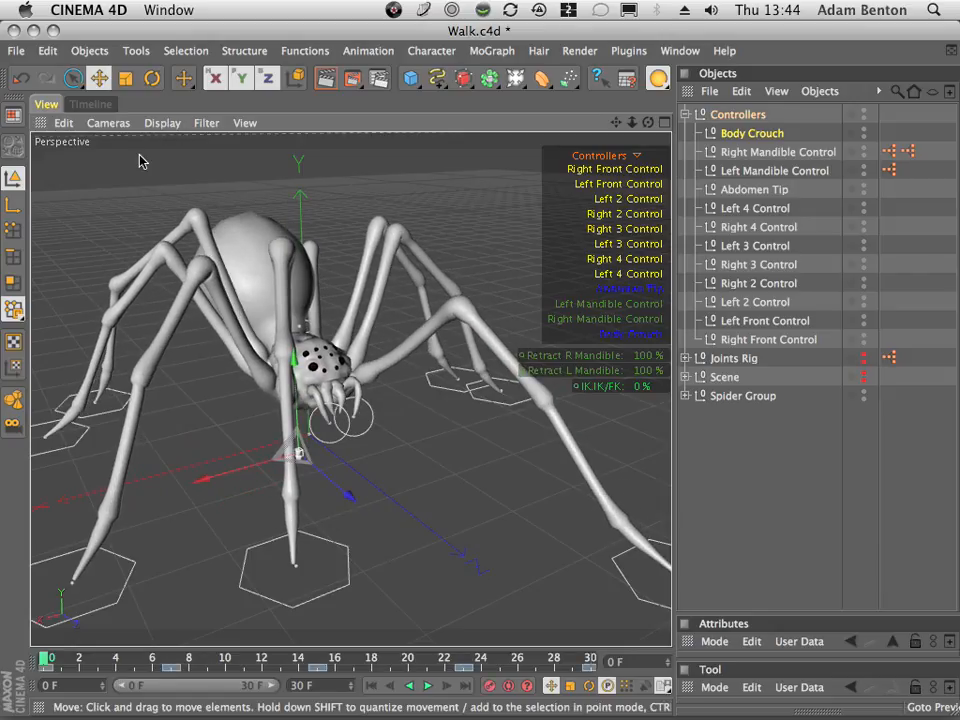
left_click(20, 78)
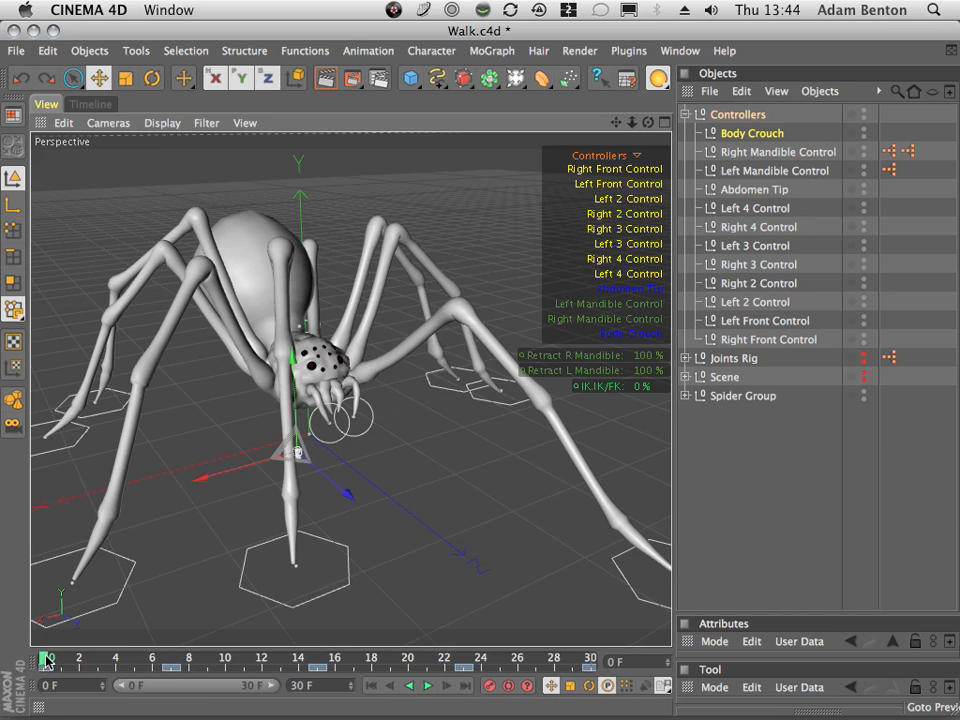
- Duplicate all the controller keys at frame 30 to frame 40 in the timeline
left_click_drag(47, 658, 614, 656)
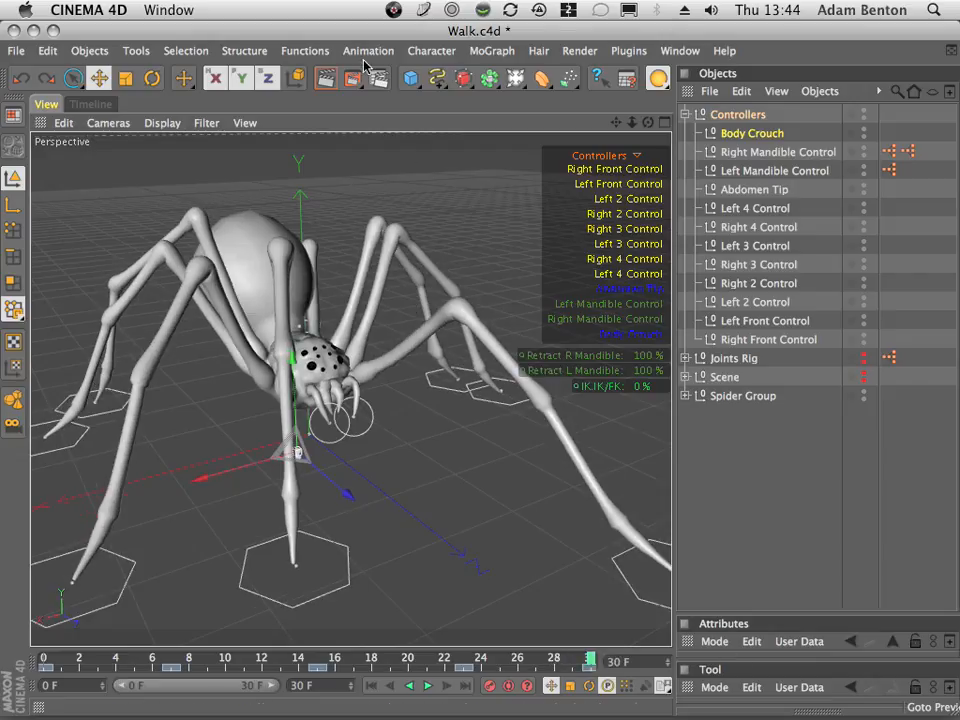
left_click(105, 105)
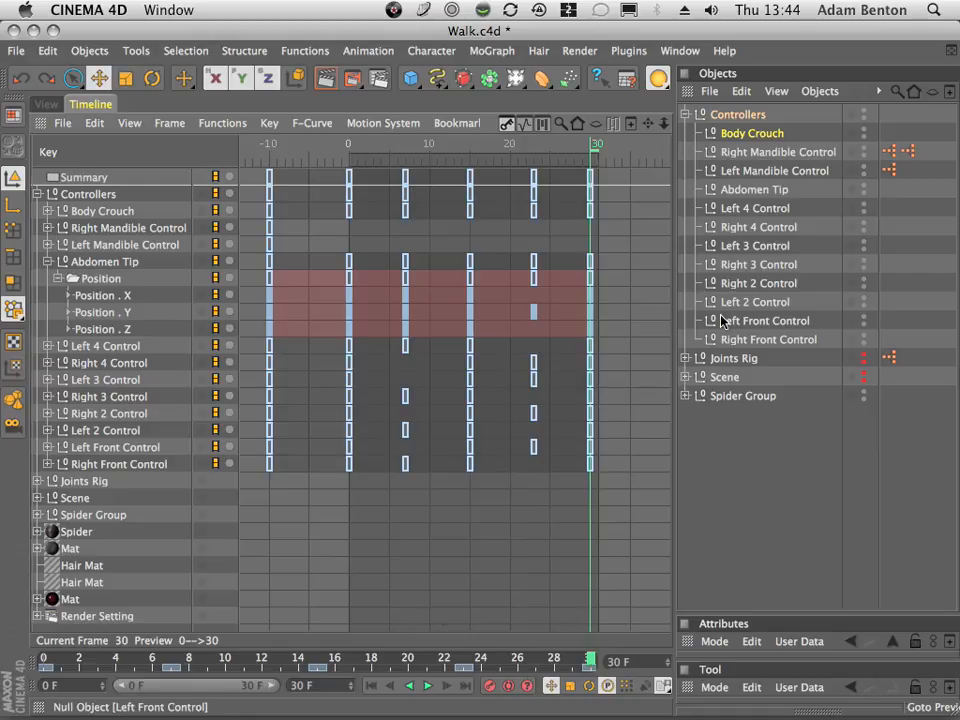
left_click_drag(604, 180, 586, 533)
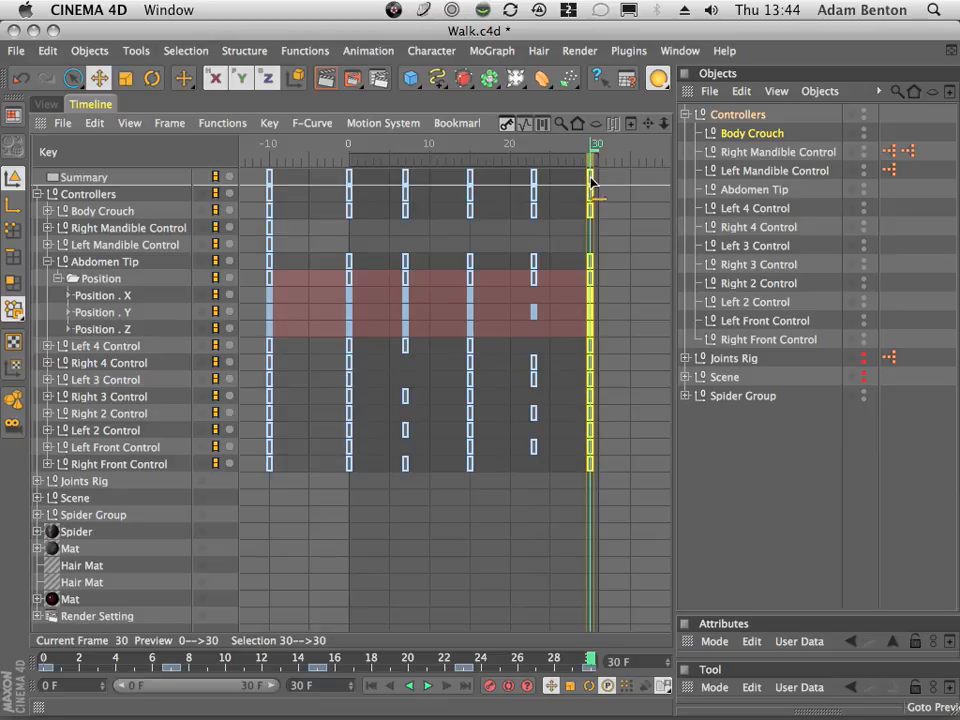
mouse_move(591, 183)
left_mouse_down()
mouse_move(622, 186)
mouse_move(597, 190)
mouse_move(596, 182)
mouse_move(624, 196)
mouse_move(638, 180)
mouse_move(664, 193)
mouse_move(593, 199)
mouse_move(603, 188)
left_mouse_up()
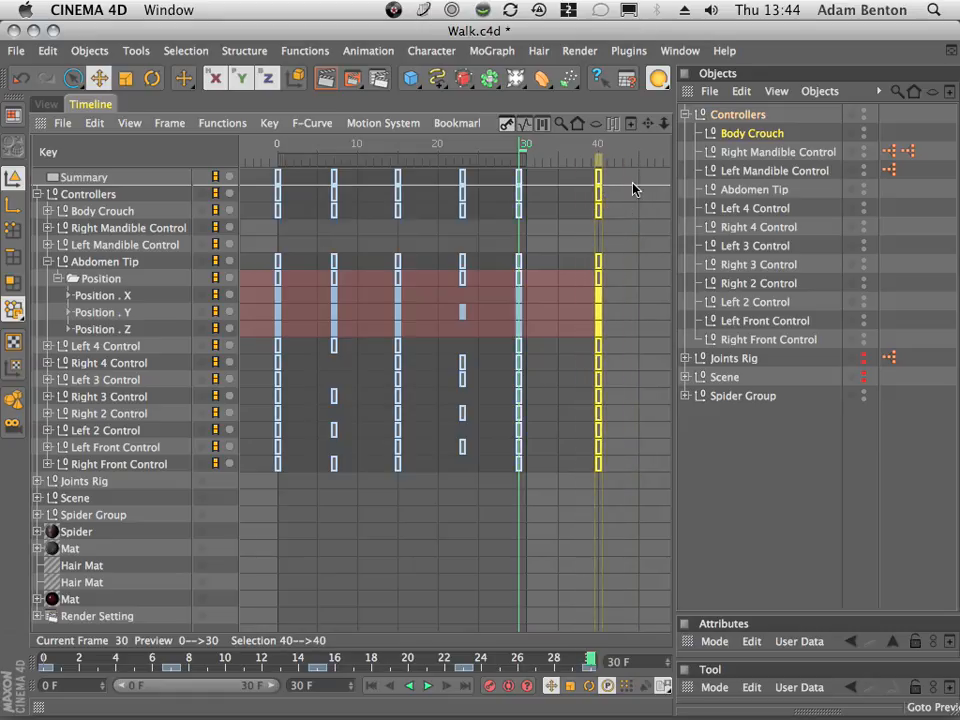
- Set the animation's end frame to 60, extend the preview range to 60 and go to frame 40
double_click(335, 684)
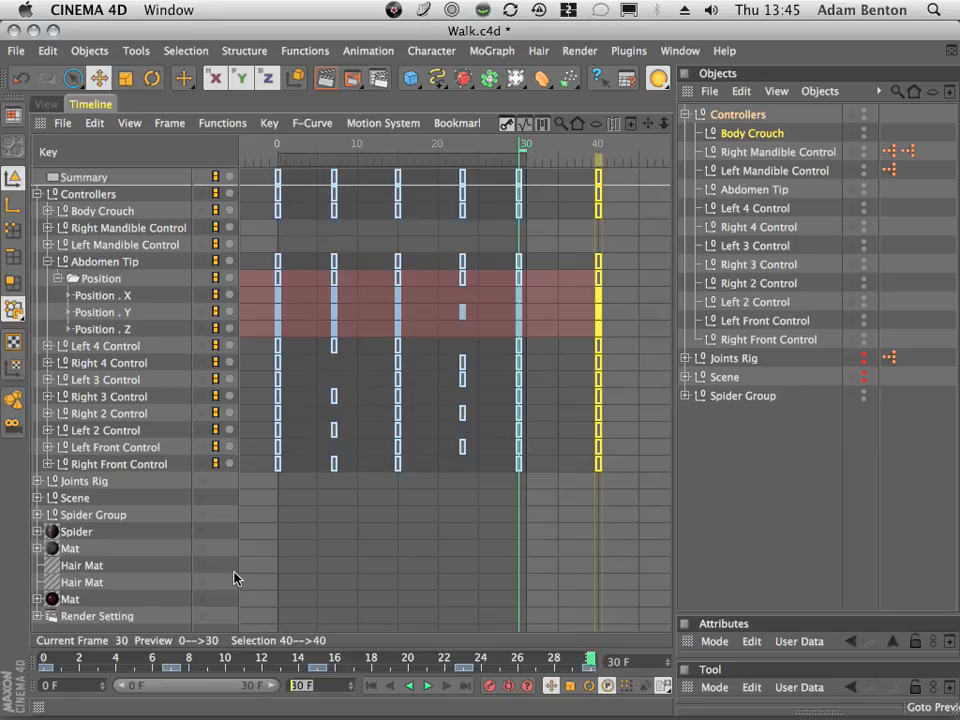
type("60")
key("Return")
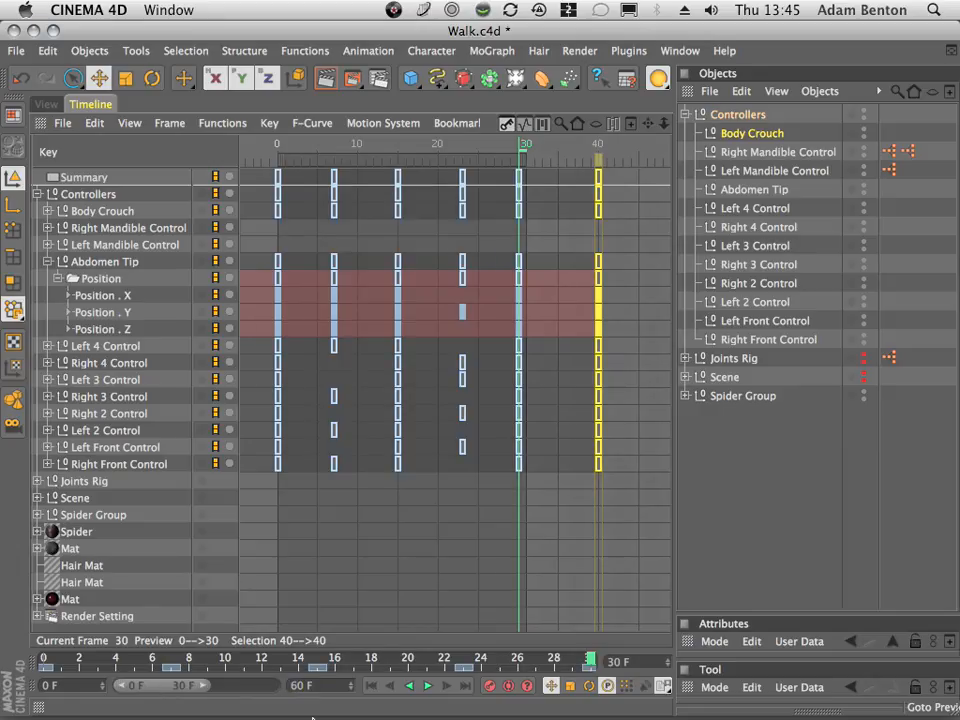
mouse_move(205, 686)
left_mouse_down()
mouse_move(303, 690)
mouse_move(326, 658)
mouse_move(408, 663)
left_mouse_up()
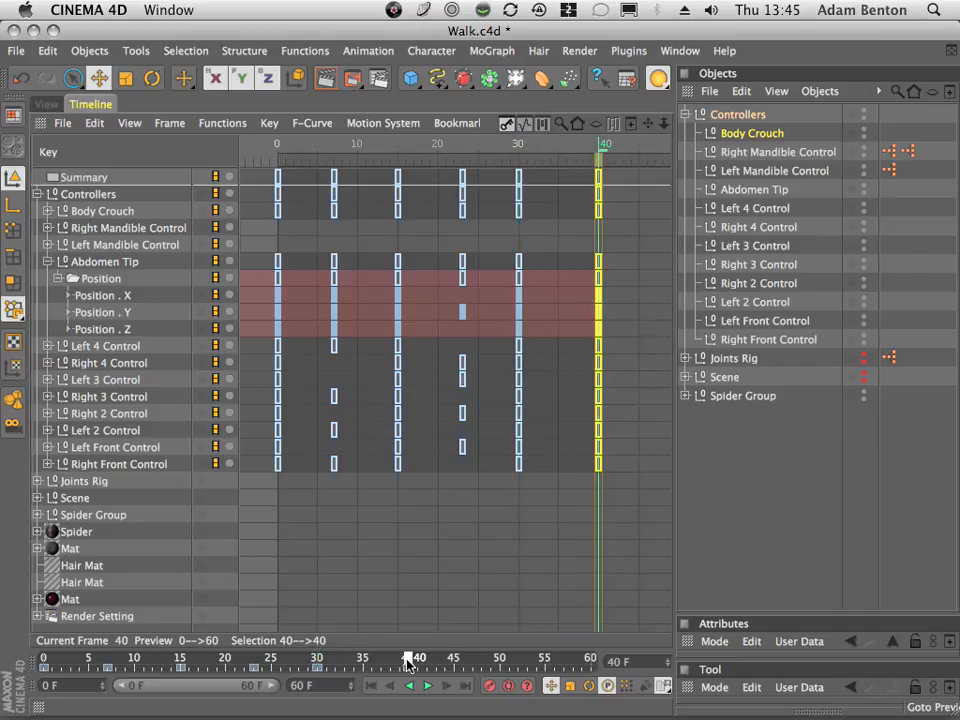
- Key a crouched pose at frame 40 by moving the Body Crouch controller slightly backward and down
left_click(52, 102)
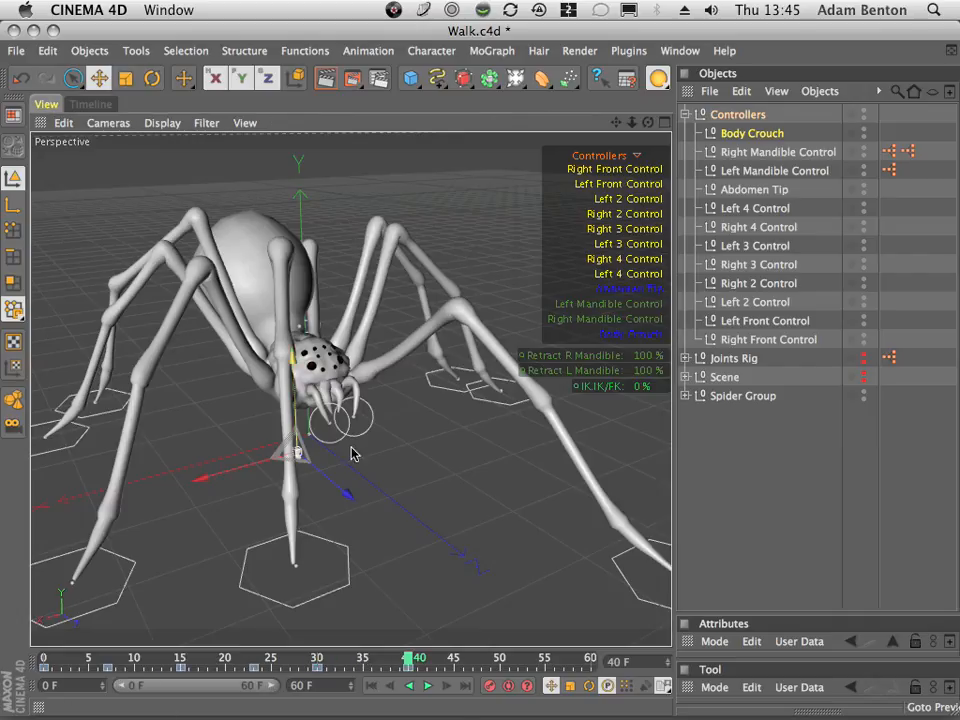
left_click_drag(365, 668, 407, 673)
left_click_drag(651, 122, 463, 163)
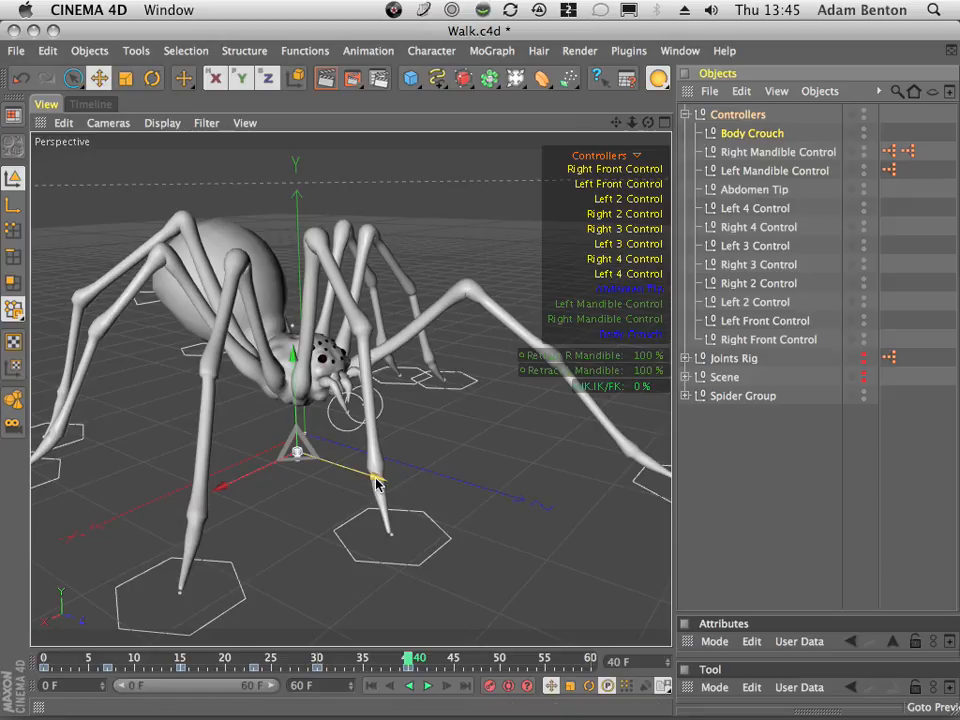
left_click_drag(376, 483, 364, 484)
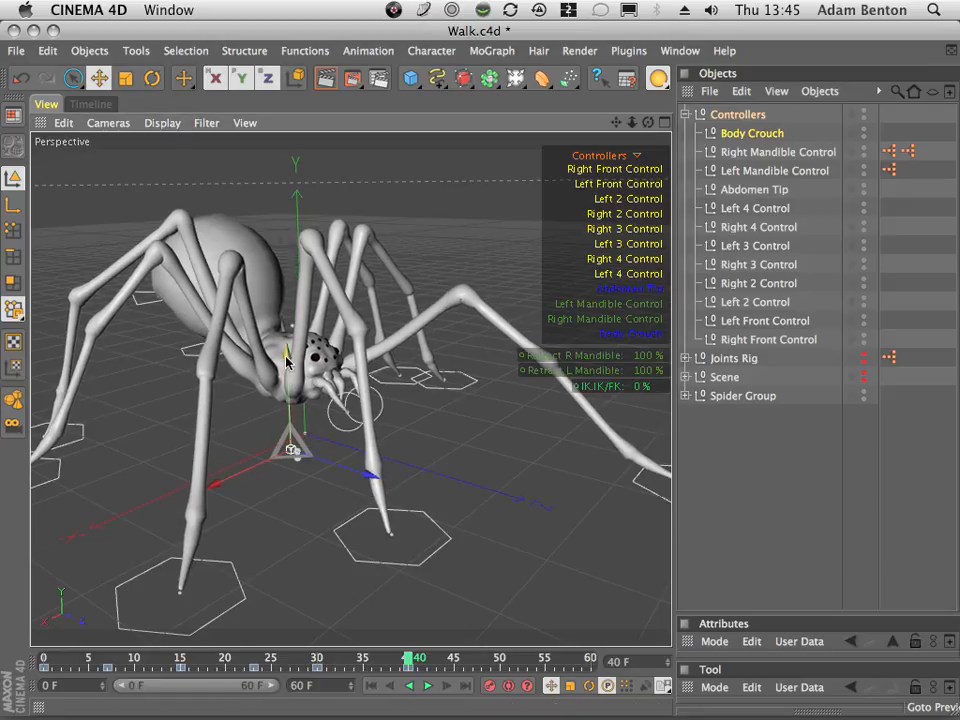
left_click_drag(286, 362, 284, 386)
left_click_drag(649, 122, 850, 235)
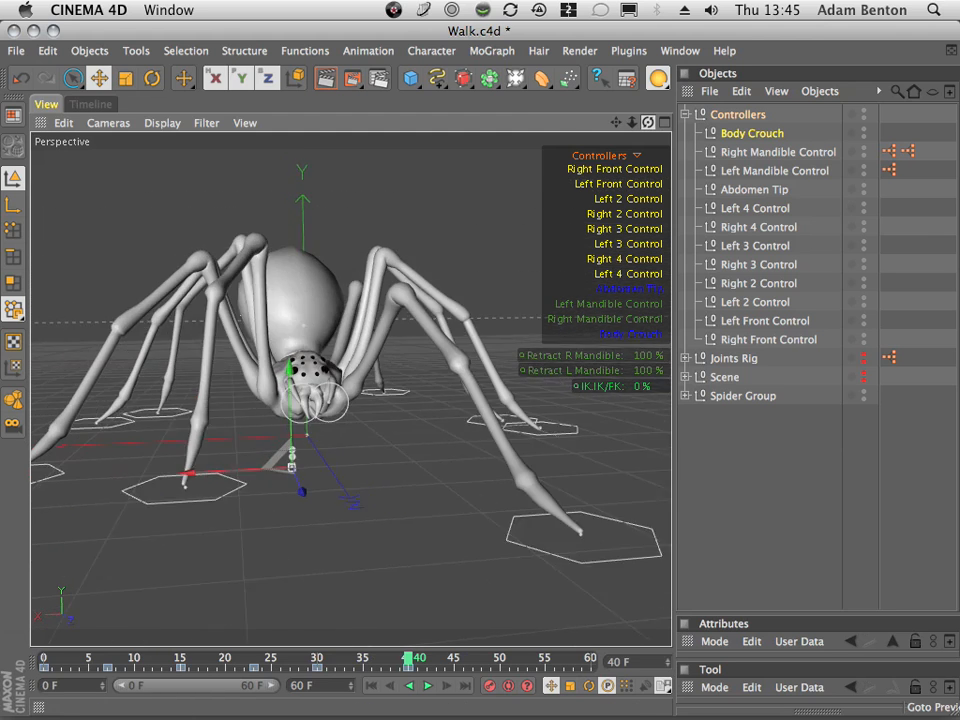
left_click_drag(770, 215, 537, 64)
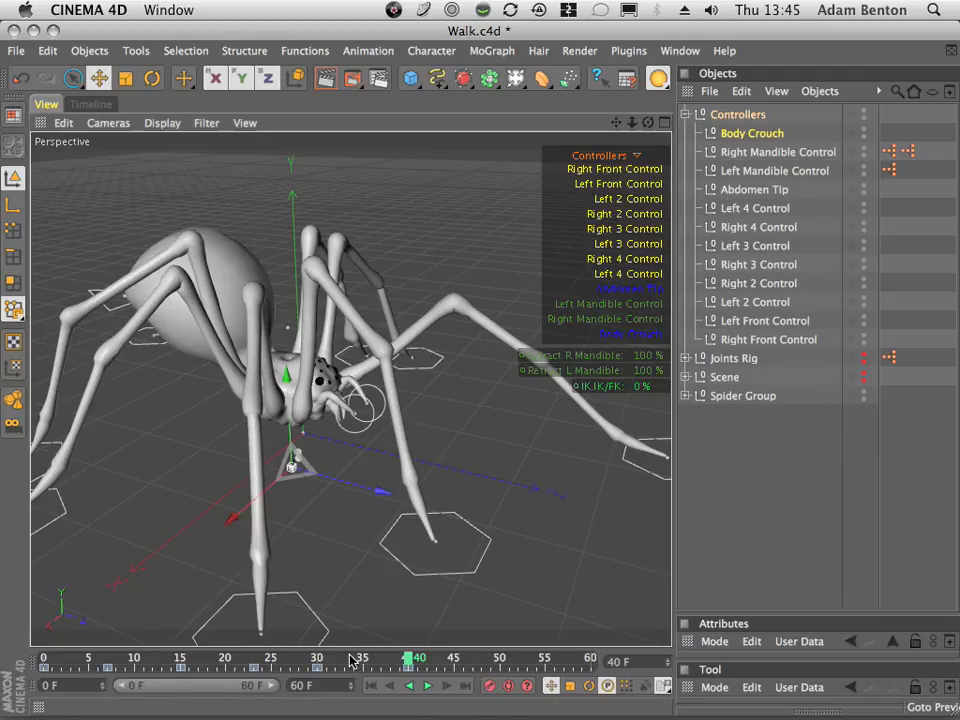
mouse_move(407, 660)
left_mouse_down()
mouse_move(300, 660)
mouse_move(426, 656)
mouse_move(281, 656)
mouse_move(422, 657)
mouse_move(316, 660)
mouse_move(409, 660)
left_mouse_up()
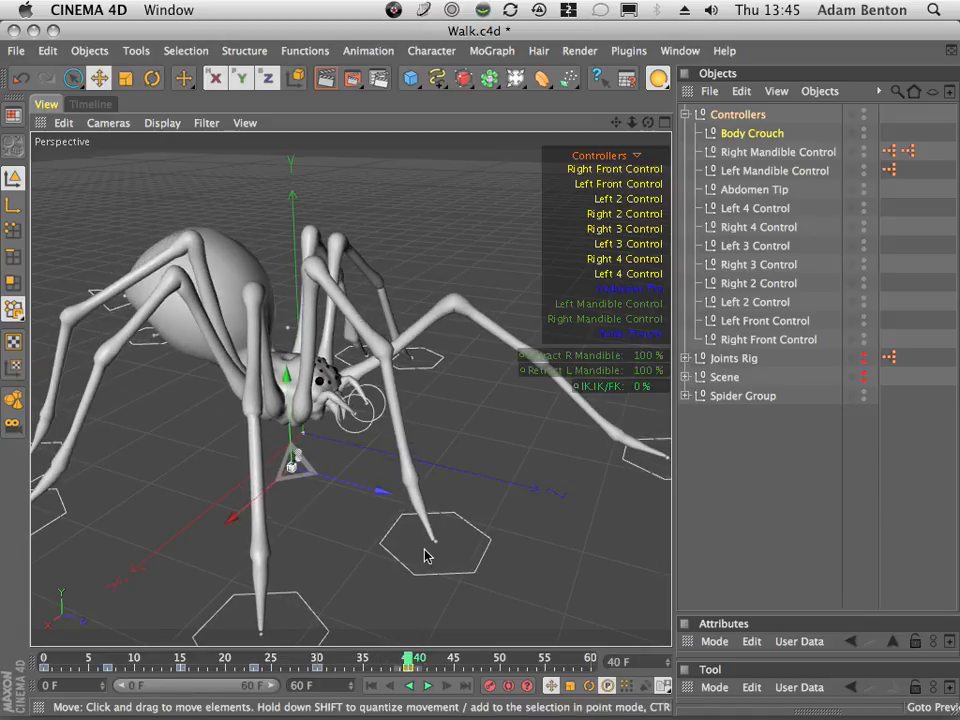
- Flatten the Left Front Control's displayed F-curve by giving its key at frame 30 a zero tangent angle
left_click(80, 104)
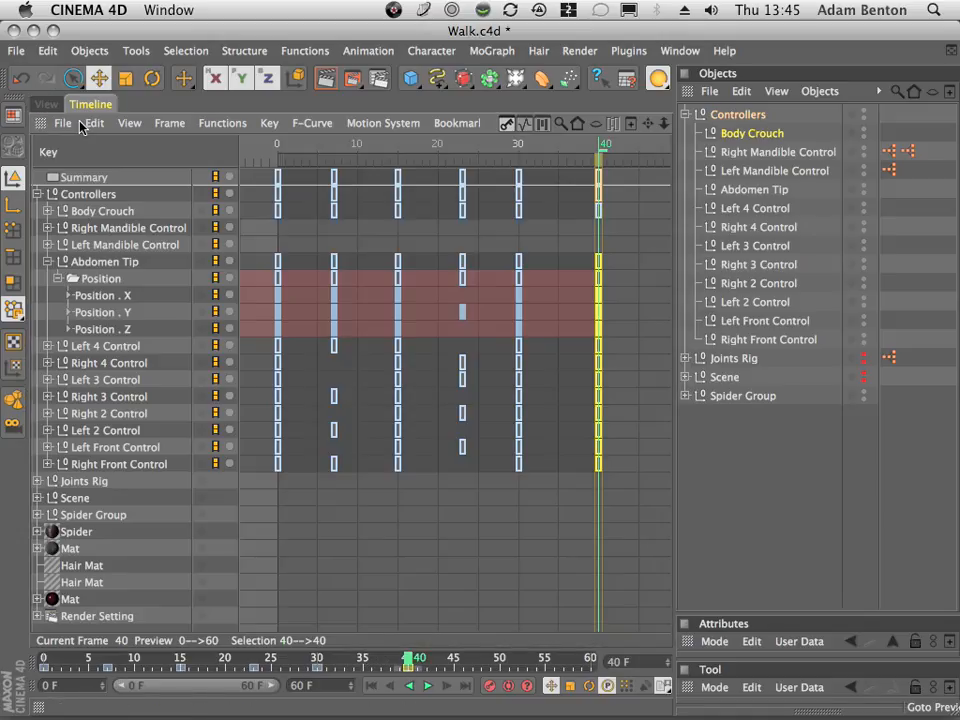
left_click(524, 123)
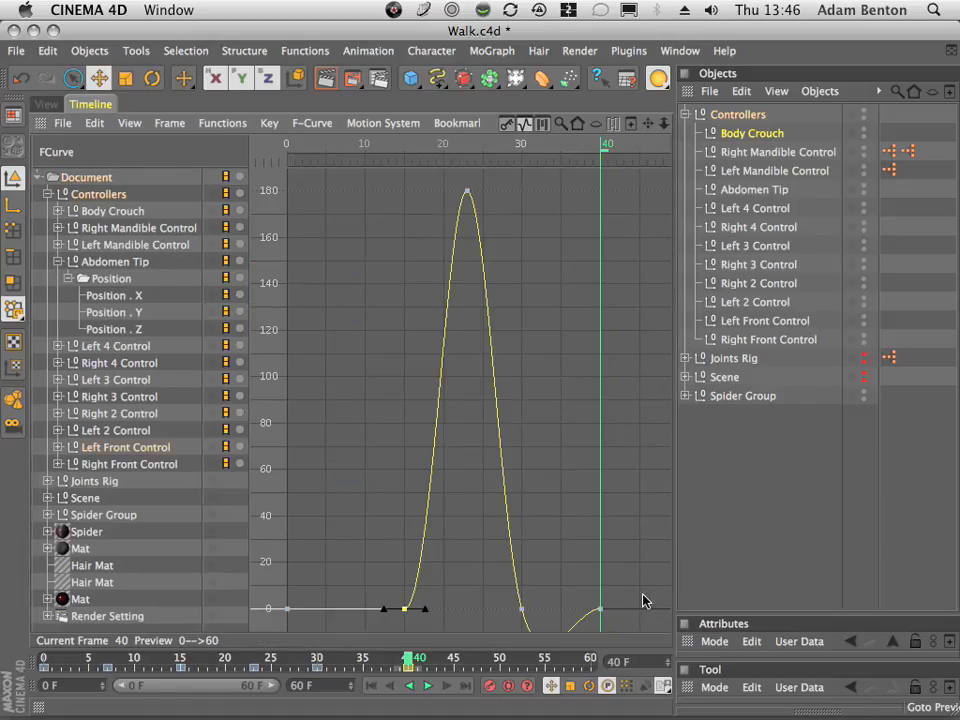
left_click_drag(648, 125, 632, 185)
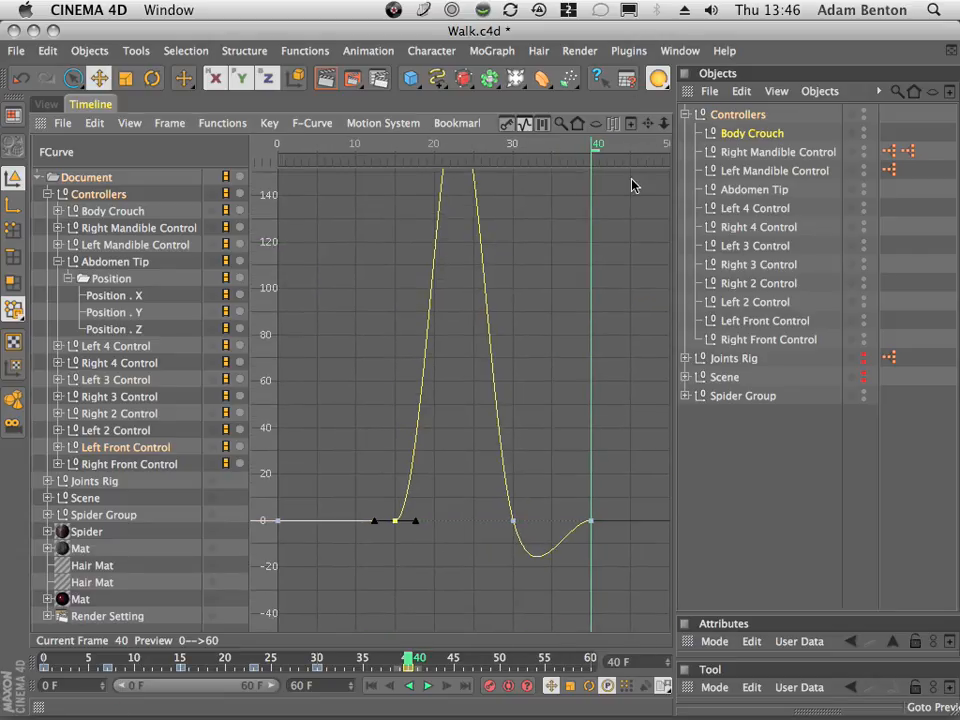
left_click(510, 520, "ctrl")
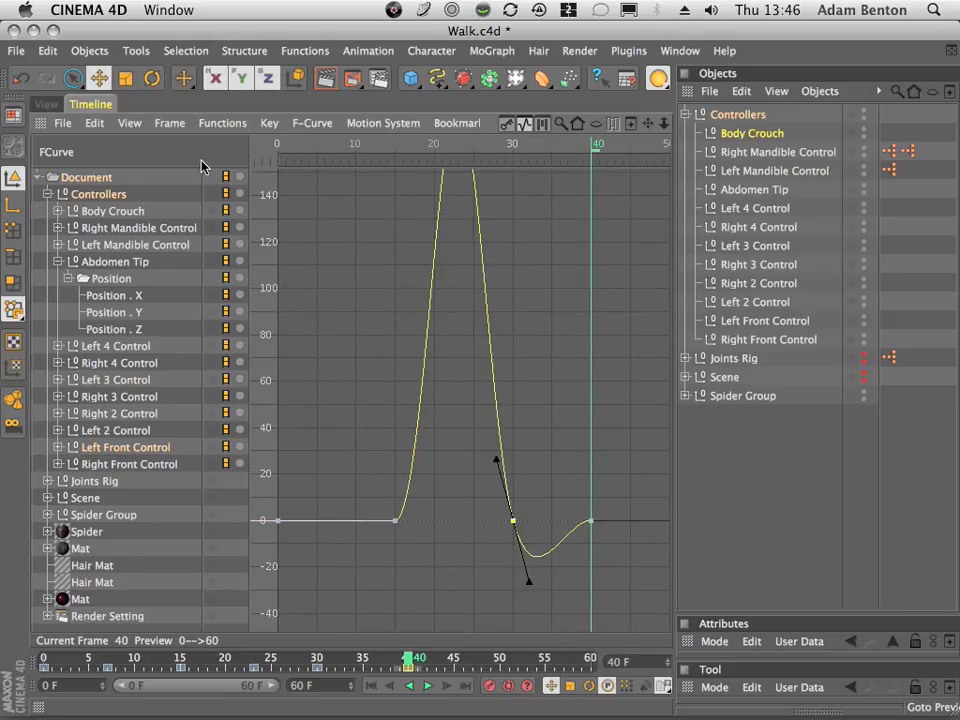
left_click(268, 123)
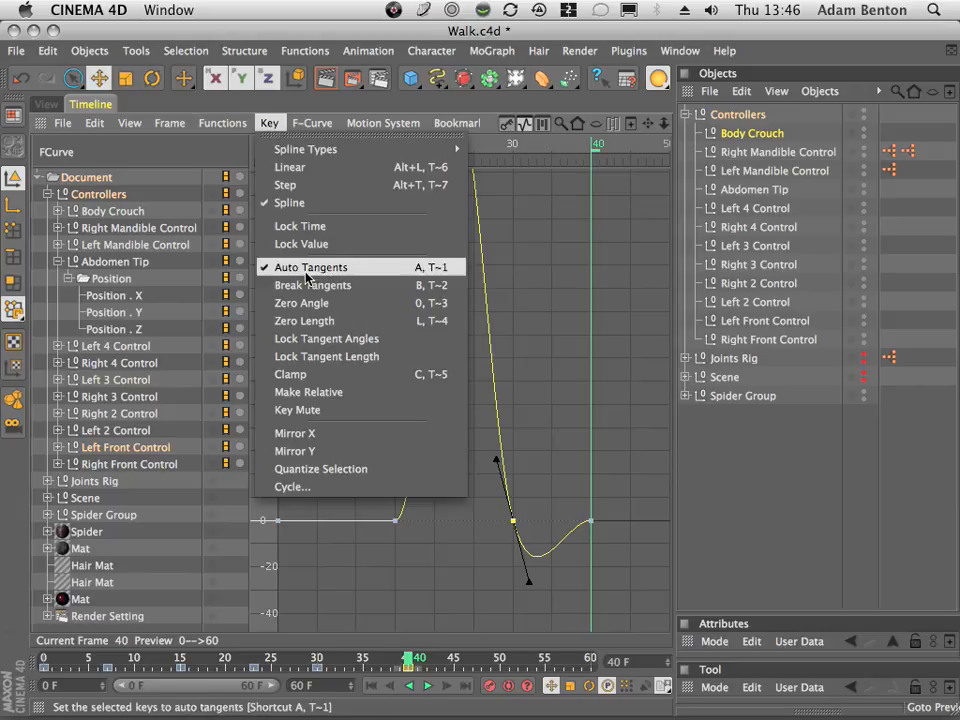
left_click(305, 305)
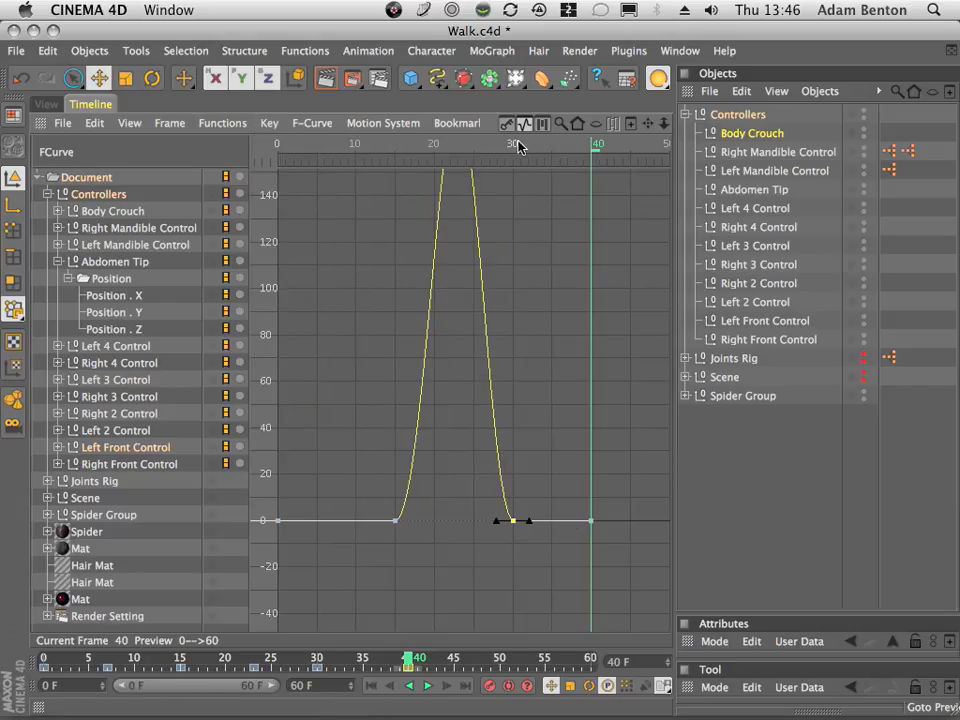
- Flatten the Left 4 Control's Position Z curve after frame 30 by giving the frame 30 key a zero tangent angle
left_click(58, 262)
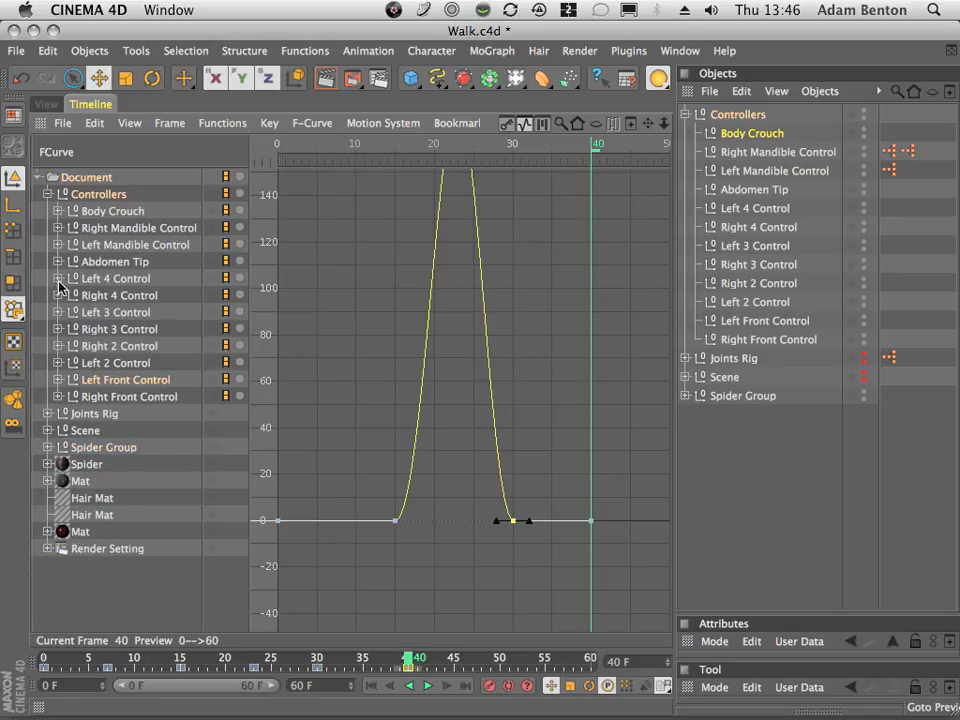
left_click(57, 279)
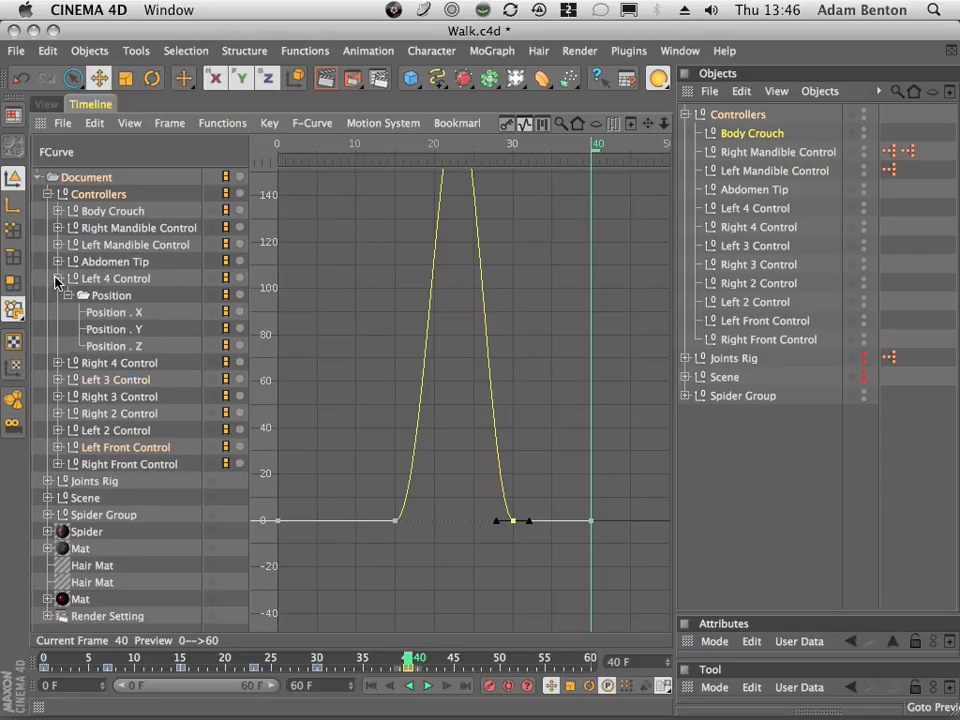
left_click(103, 330)
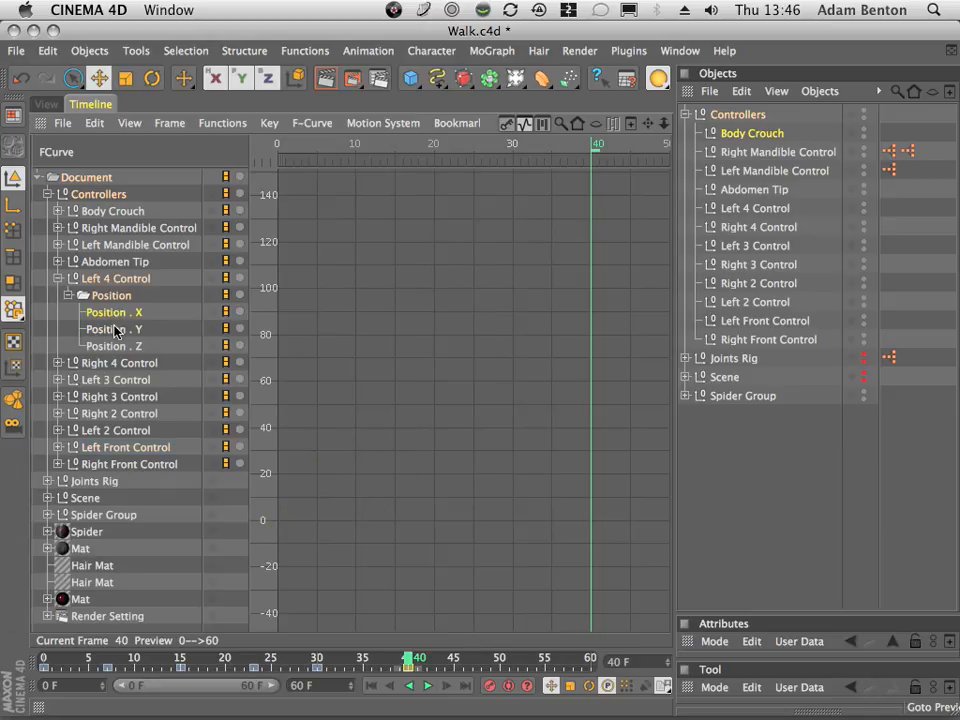
left_click(105, 345)
left_click(169, 123)
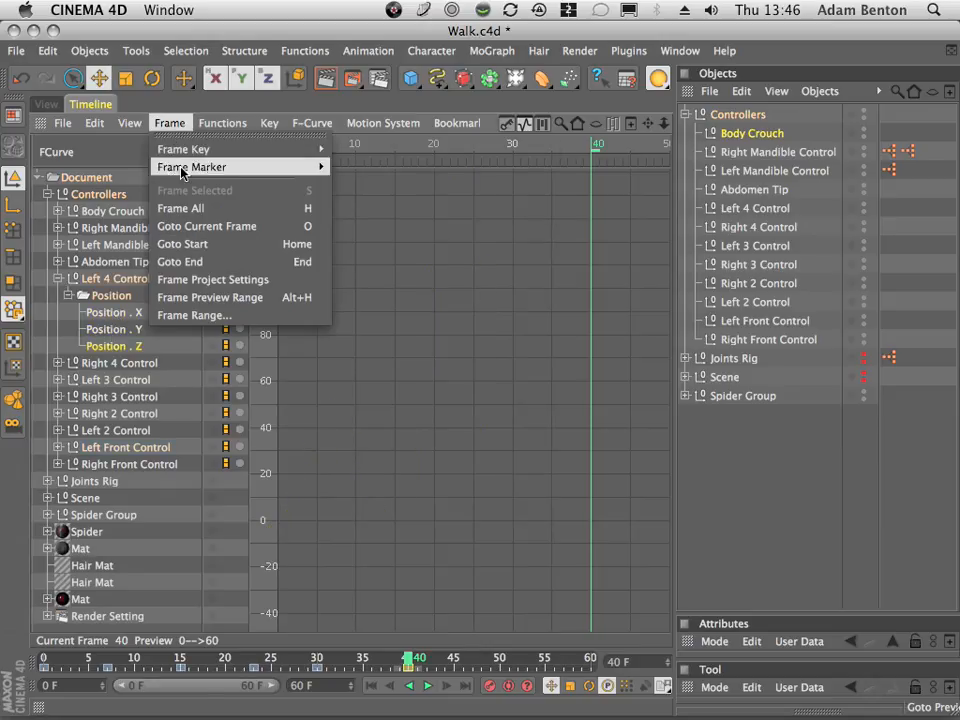
left_click(180, 208)
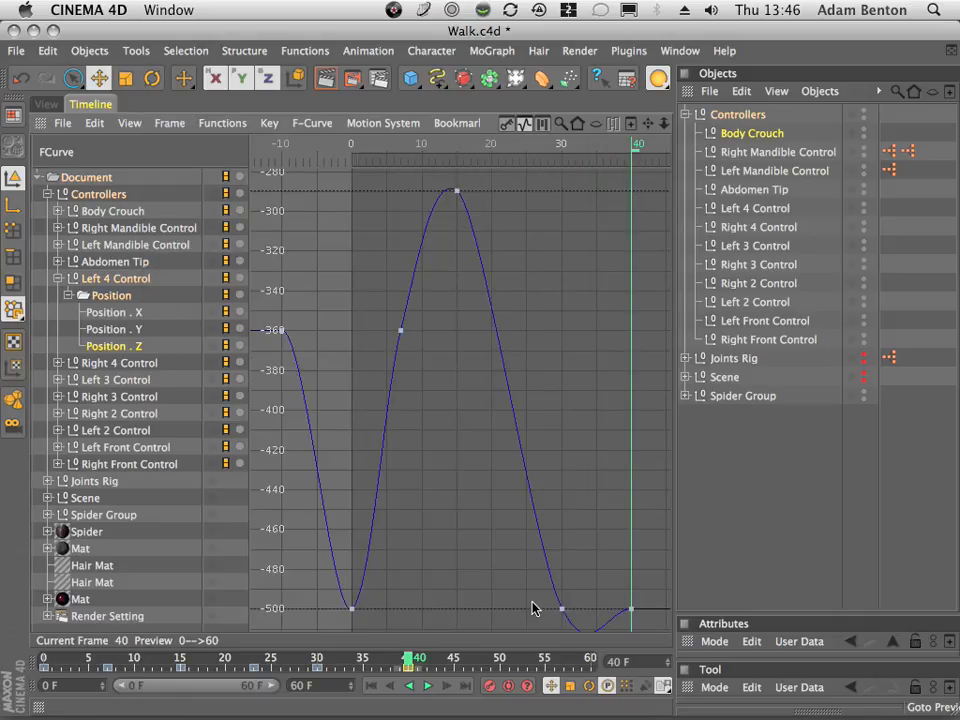
left_click_drag(531, 592, 652, 627)
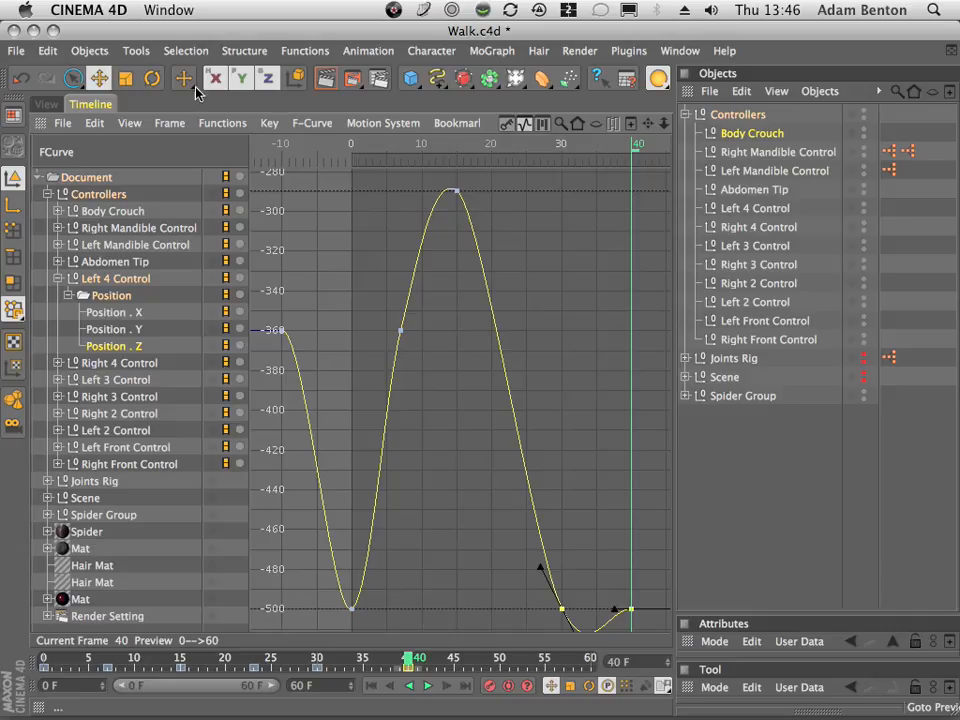
left_click_drag(592, 585, 534, 628)
left_click(269, 122)
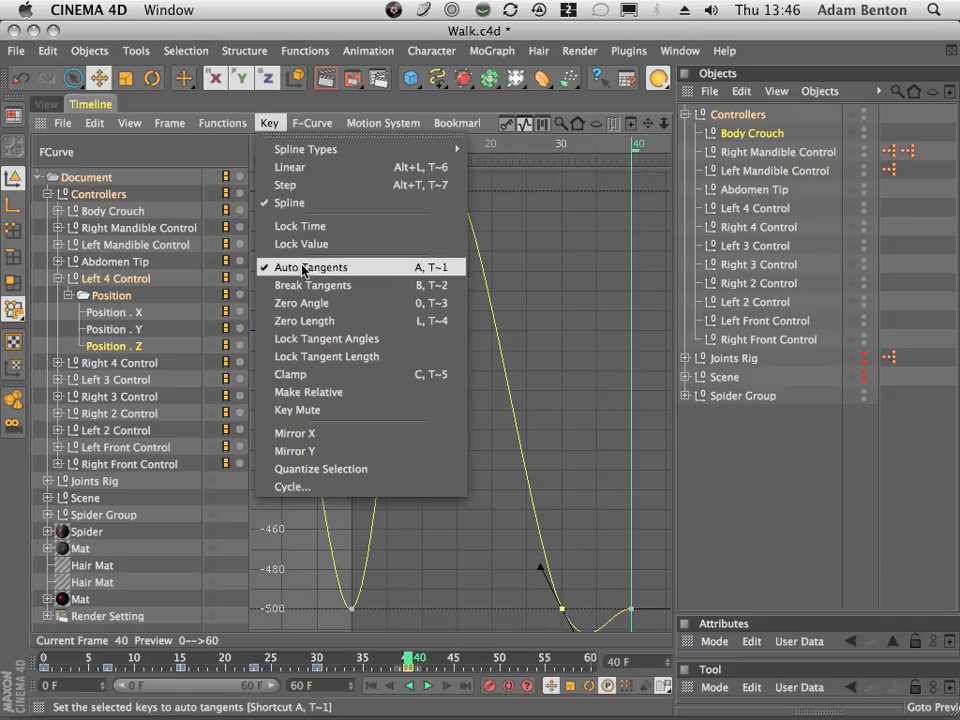
left_click(310, 303)
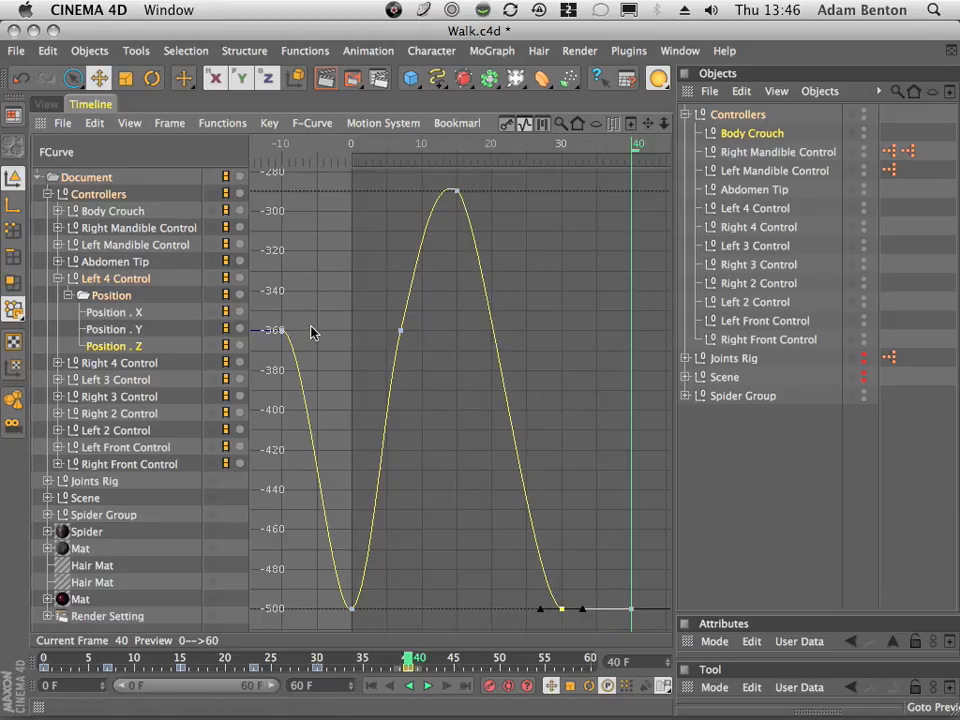
- Examine the Left 4 Control's Position X and Position Y curves for overshoot after frame 30
left_click(122, 313, "shift")
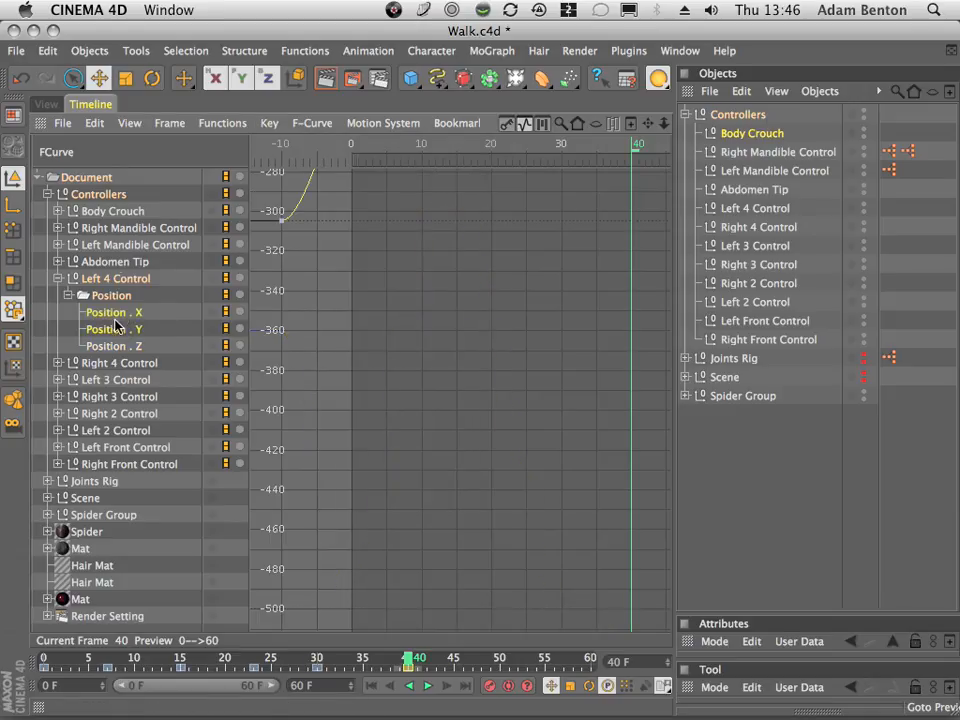
left_click(130, 122)
mouse_move(169, 122)
left_click(185, 191)
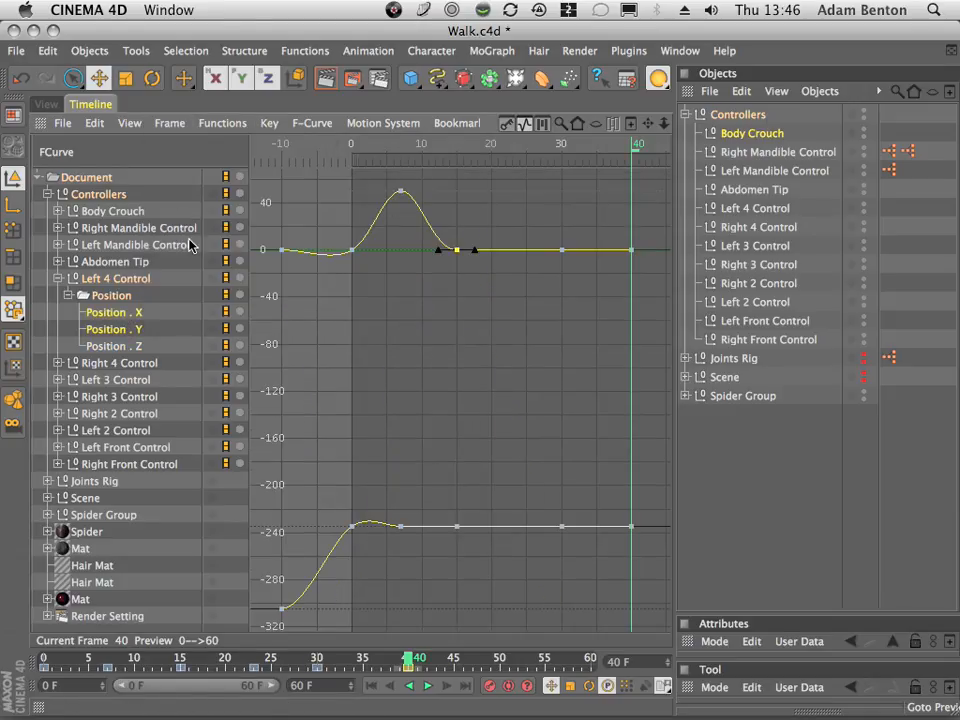
left_click(117, 346)
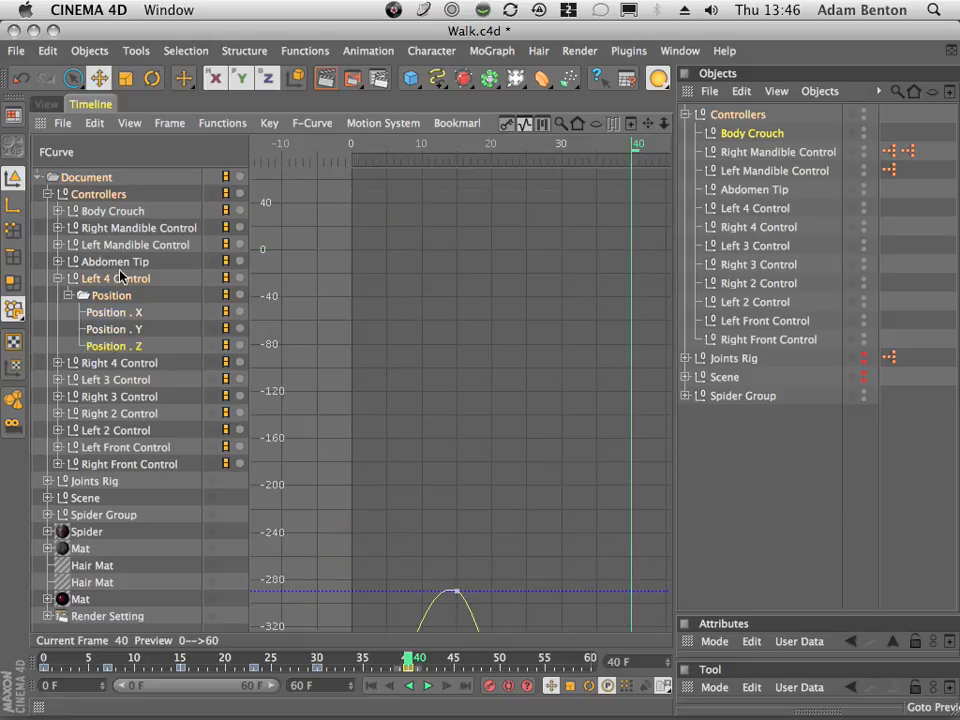
- Flatten the Right 4 Control's Position Z curve after frame 30 by giving the frame 30 key a zero tangent angle
left_click(58, 279)
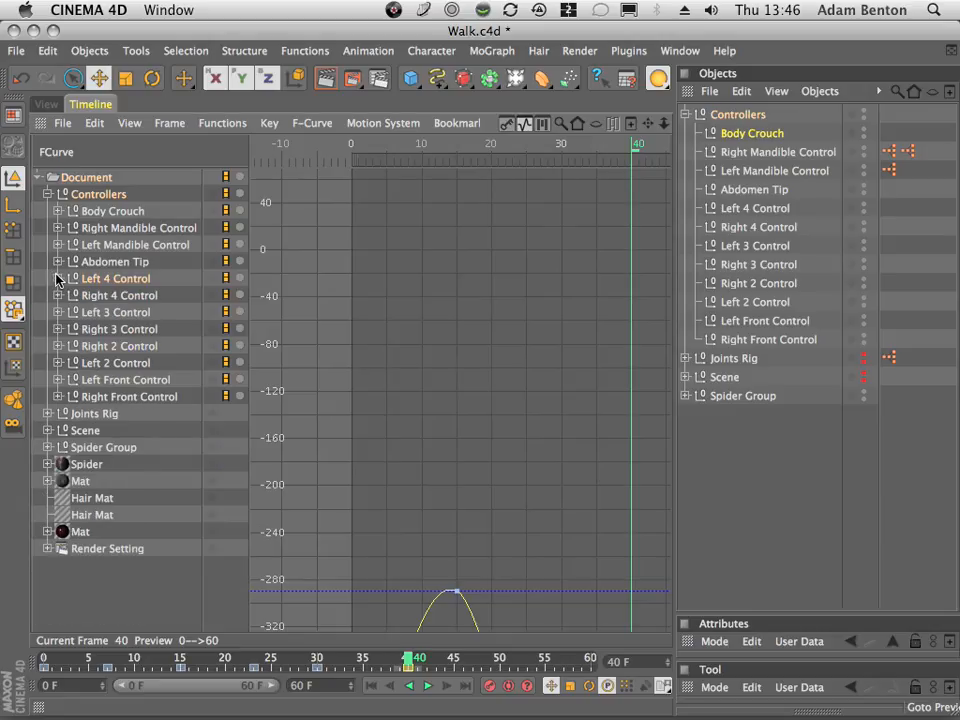
left_click(57, 296)
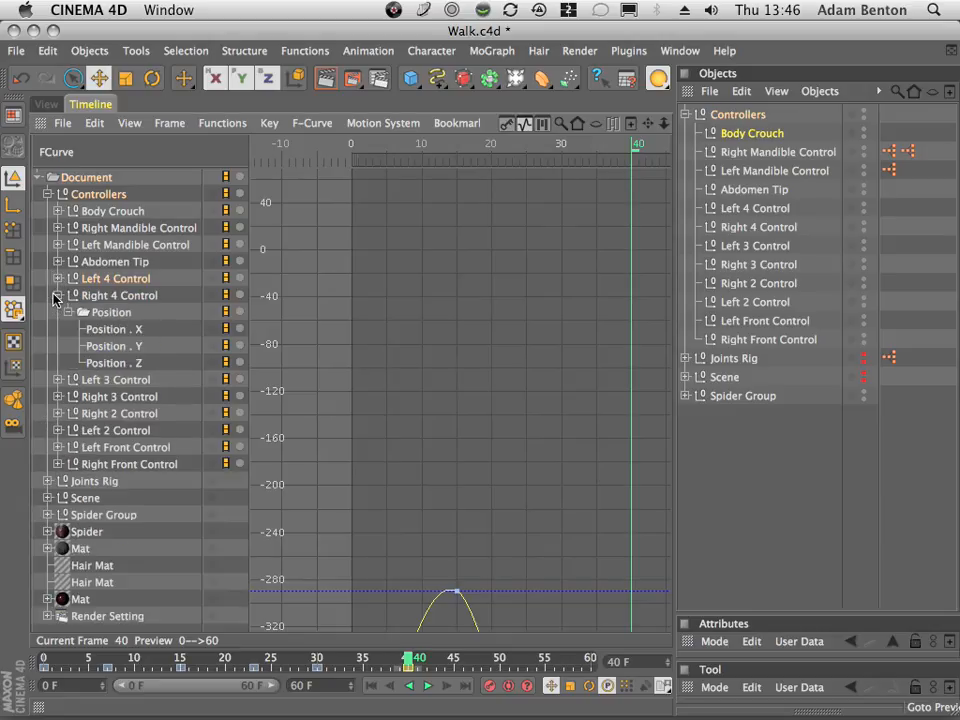
left_click(124, 364)
left_click_drag(553, 574, 572, 606)
left_click(169, 123)
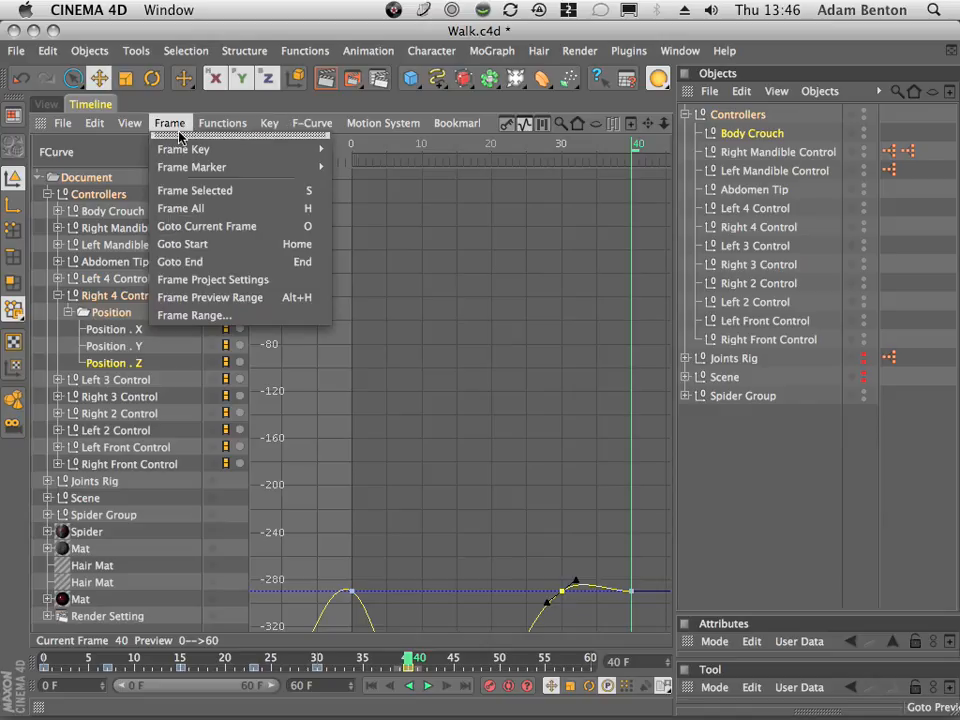
mouse_move(270, 122)
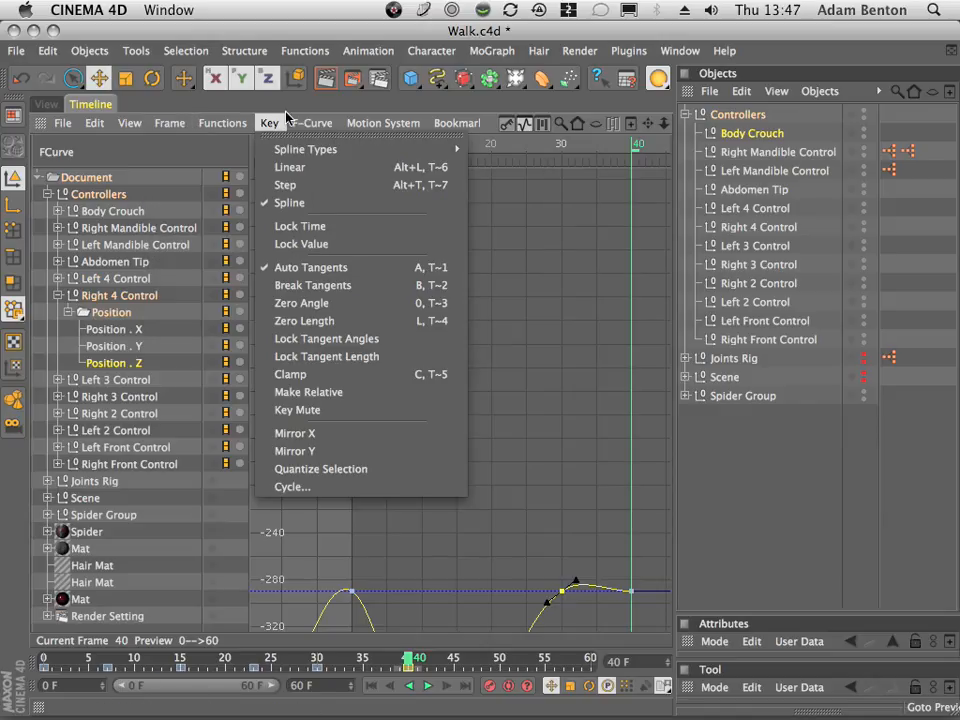
left_click(284, 304)
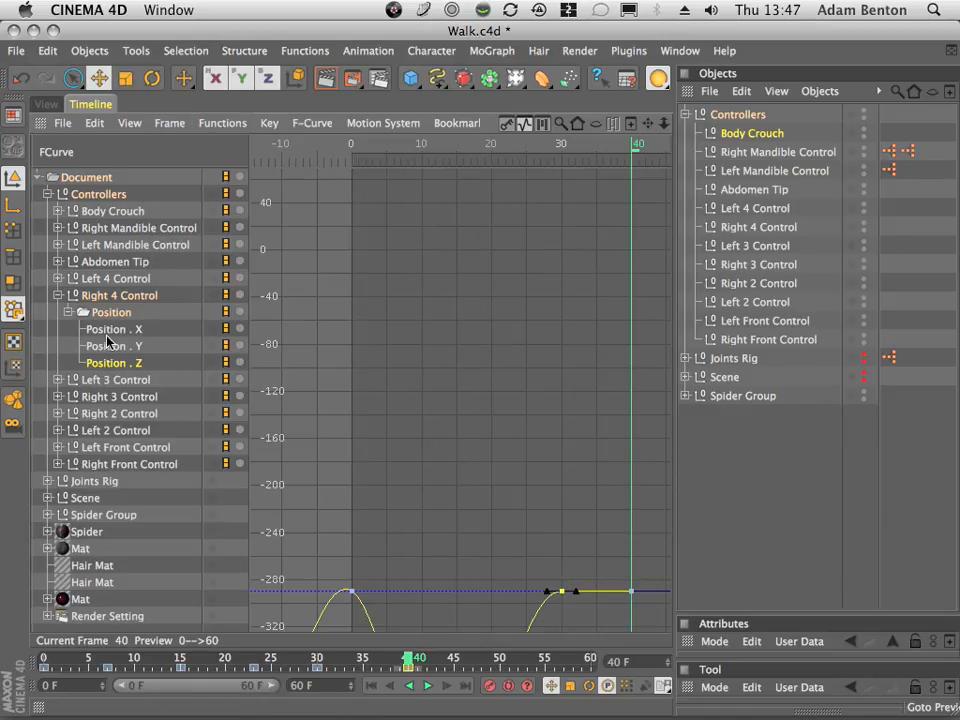
- Flatten the Left 3 Control's Position Z curve after frame 30 by applying Zero Angle to its frame 30 key
left_click(58, 296)
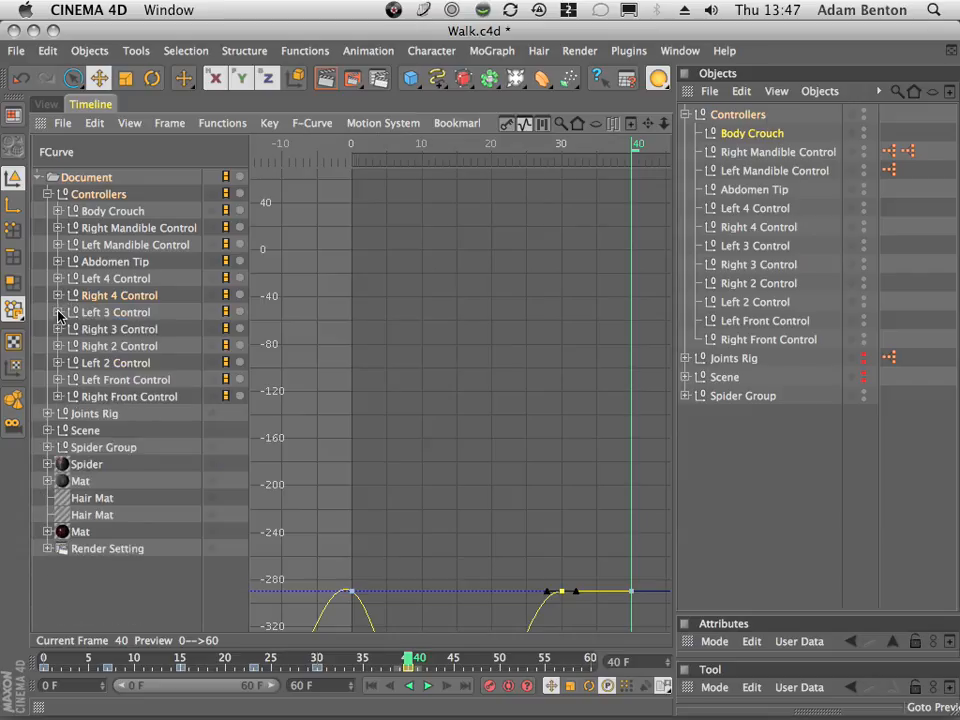
left_click(57, 312)
left_click(110, 381)
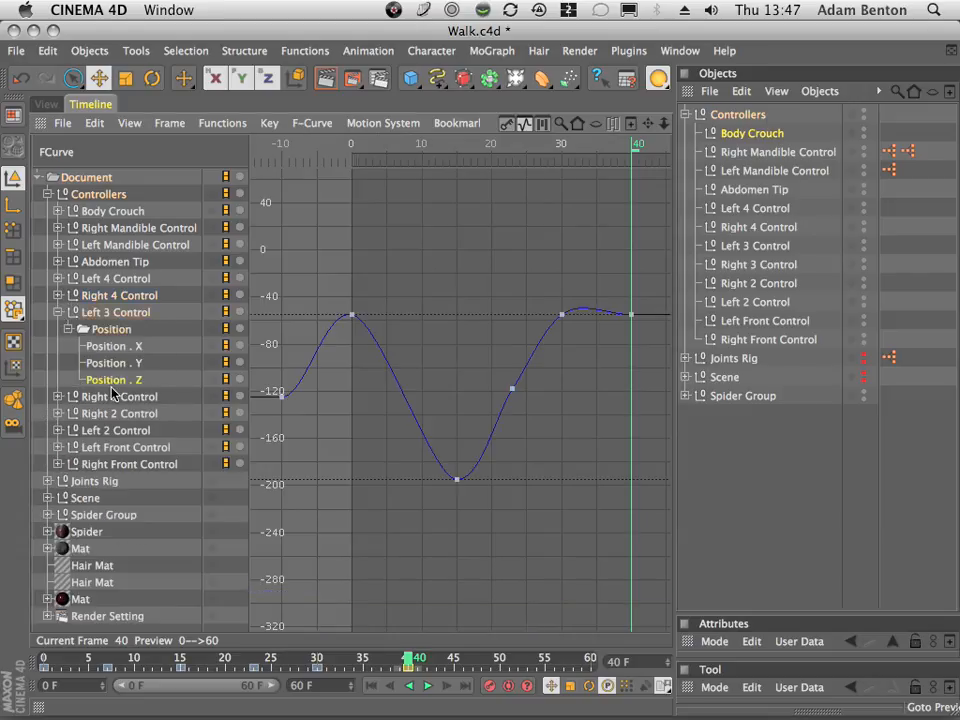
left_click(562, 314)
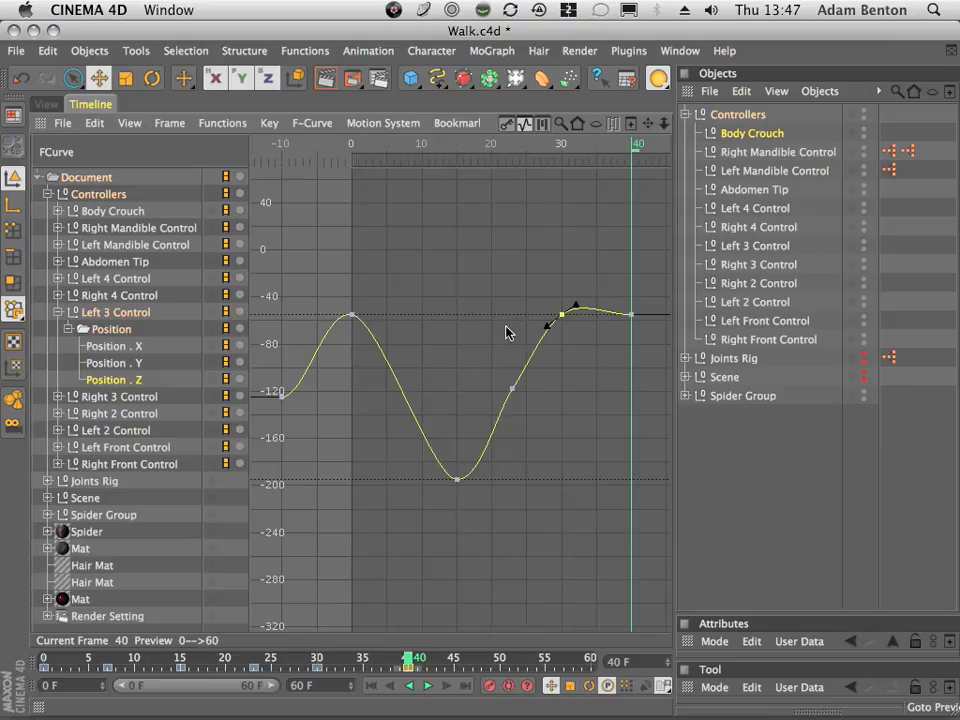
left_click(268, 127)
left_click(311, 304)
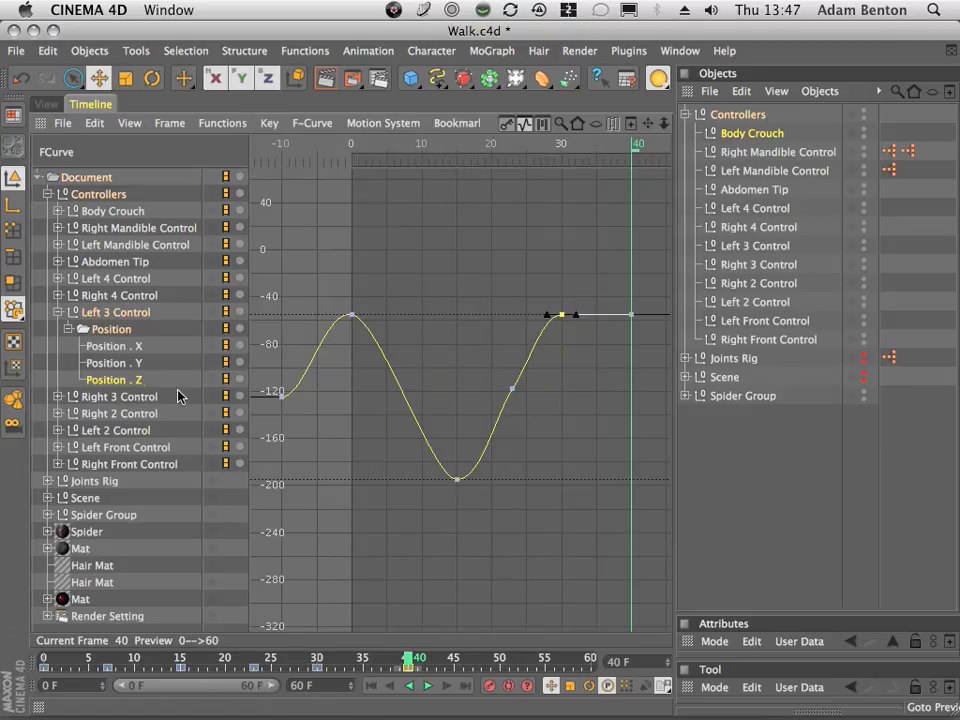
- Apply Zero Angle to the frame 30 key of the Right 3 Control's Position Z curve so it holds flat to frame 40
left_click(57, 313)
left_click(58, 329)
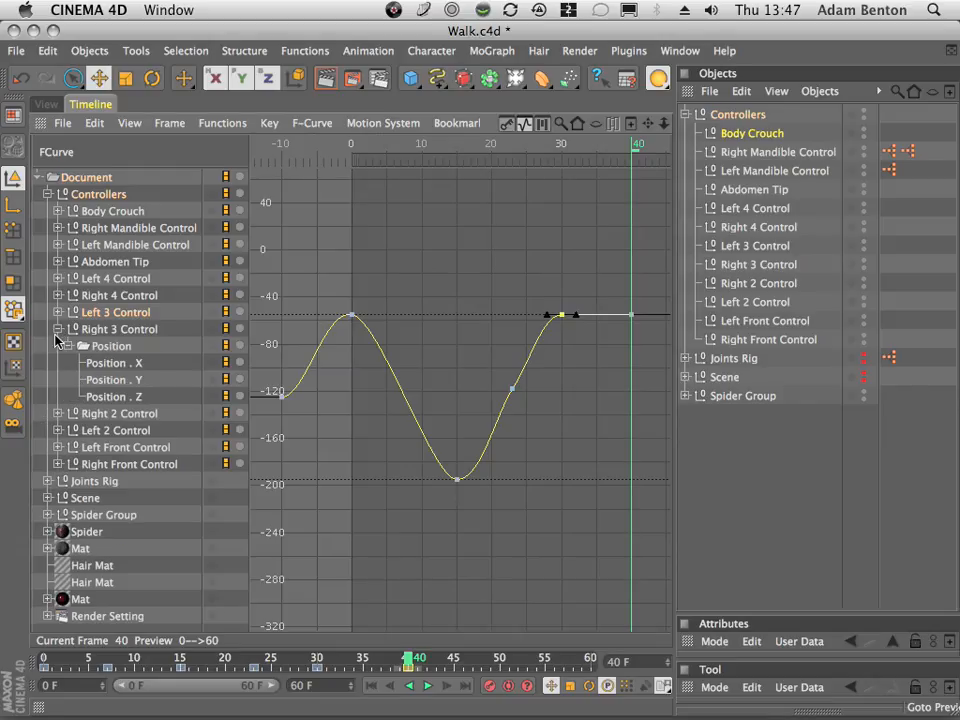
left_click(117, 397)
left_click_drag(533, 467, 601, 513)
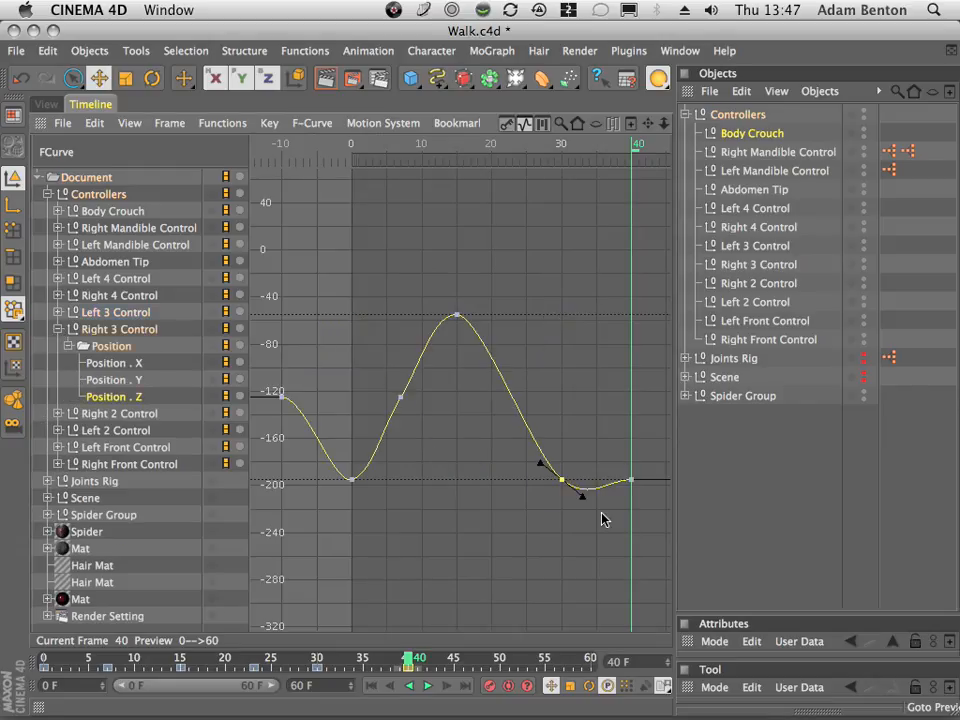
left_click(269, 122)
left_click(317, 304)
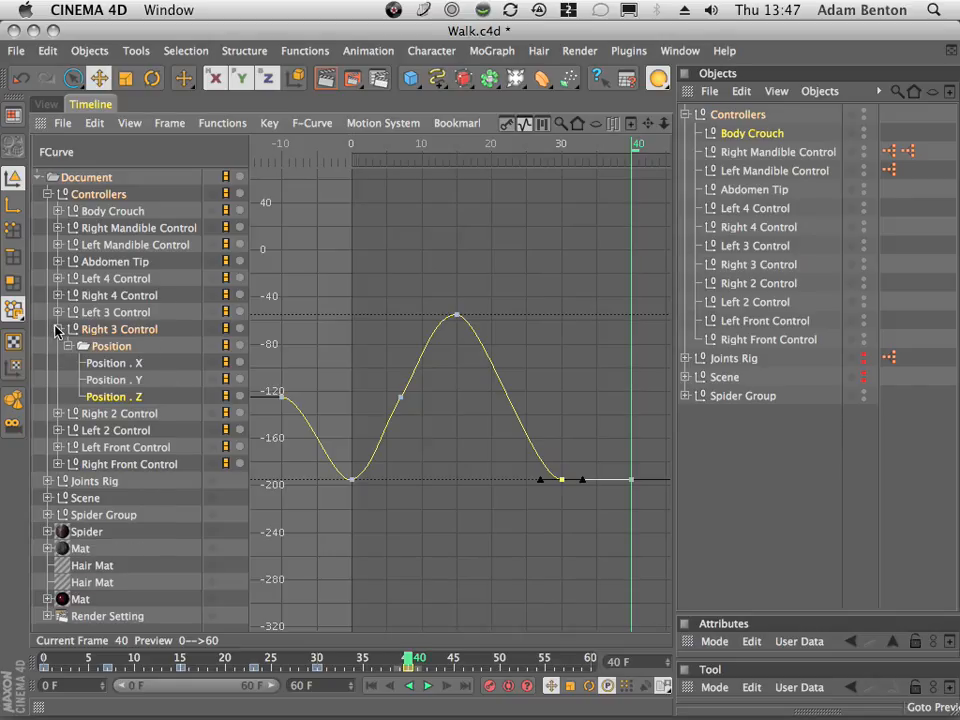
- Set a zero tangent angle on the Right 2 Control's Position Z key at frame 30 to flatten the curve after it
left_click(57, 329)
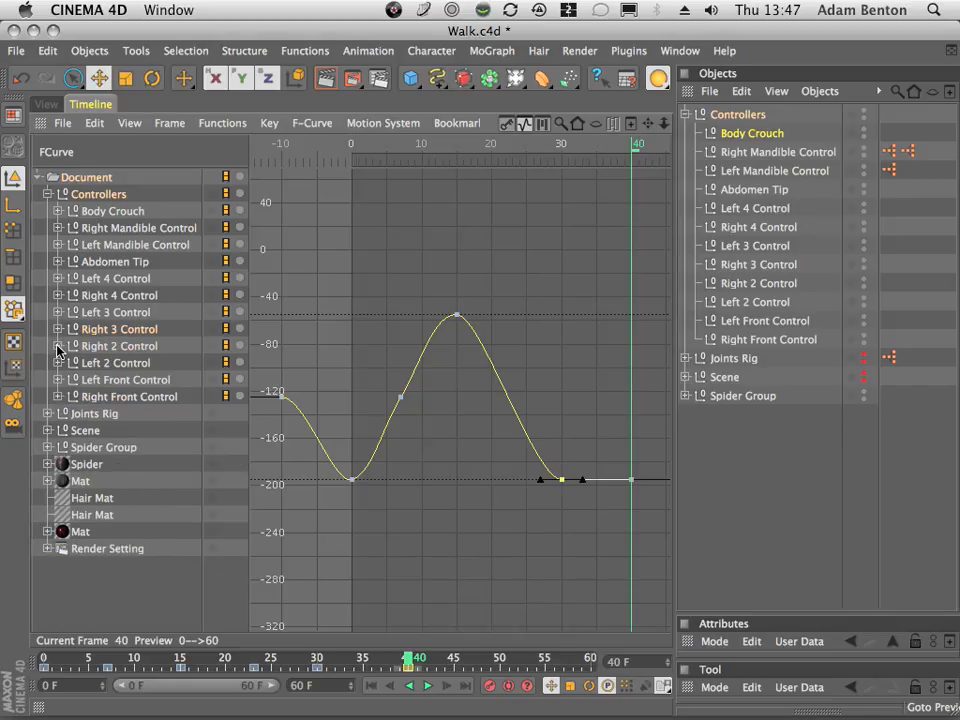
left_click(58, 346)
left_click(128, 413)
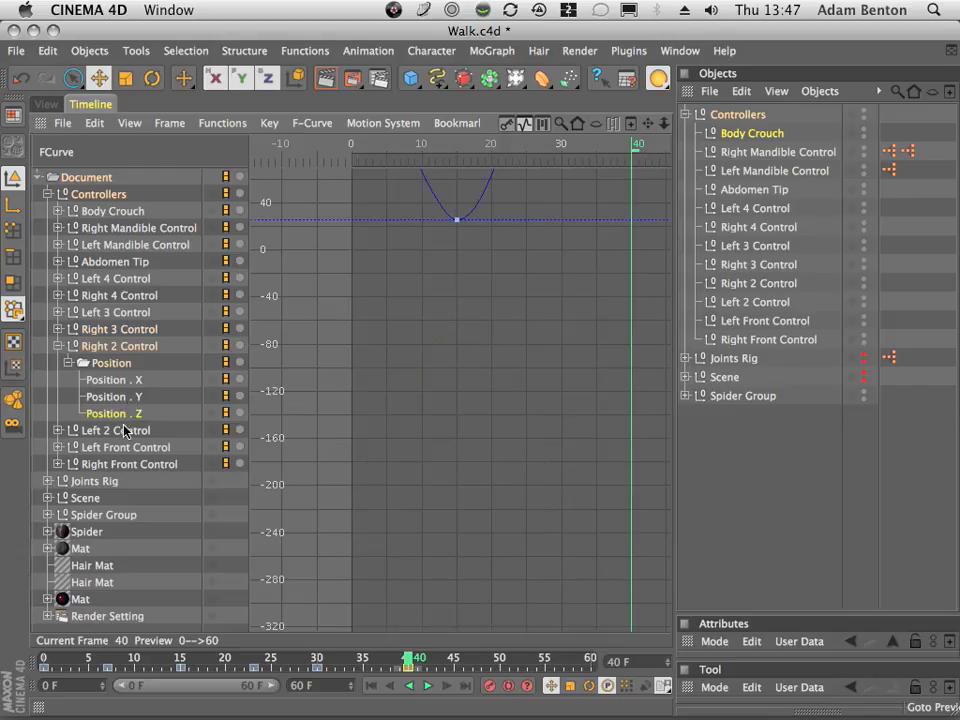
left_click(647, 124)
left_click_drag(516, 384, 541, 461)
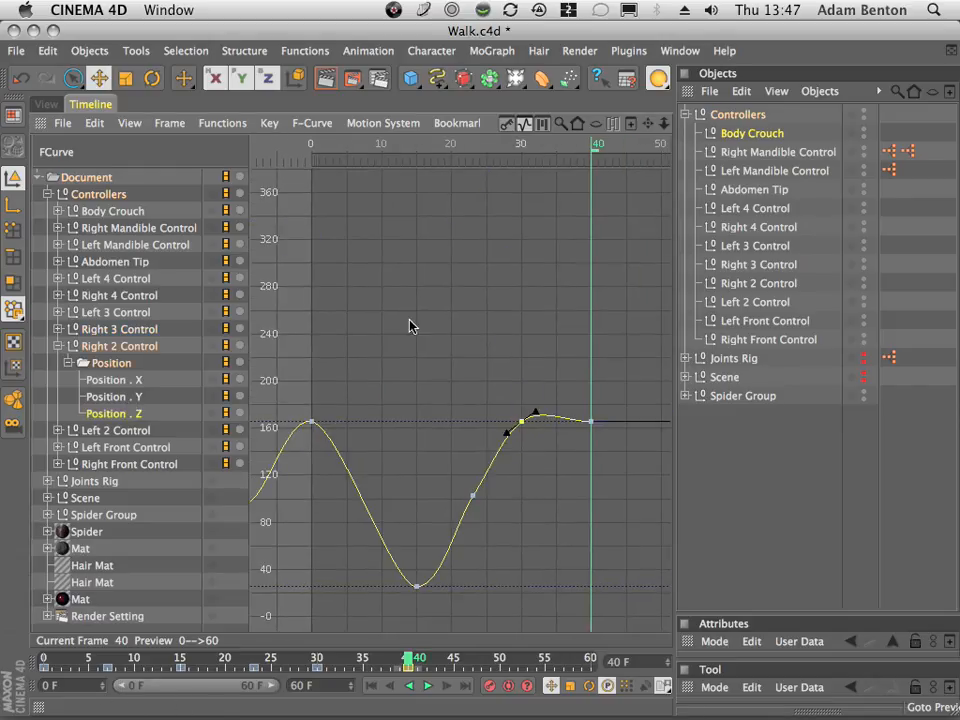
left_click(57, 346)
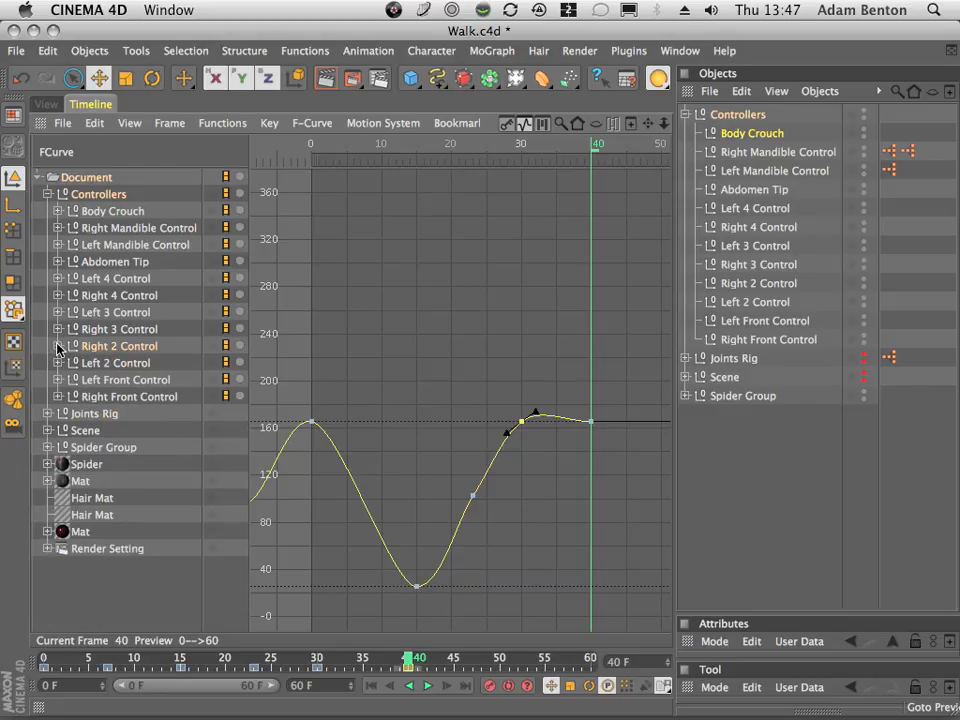
left_click(57, 346)
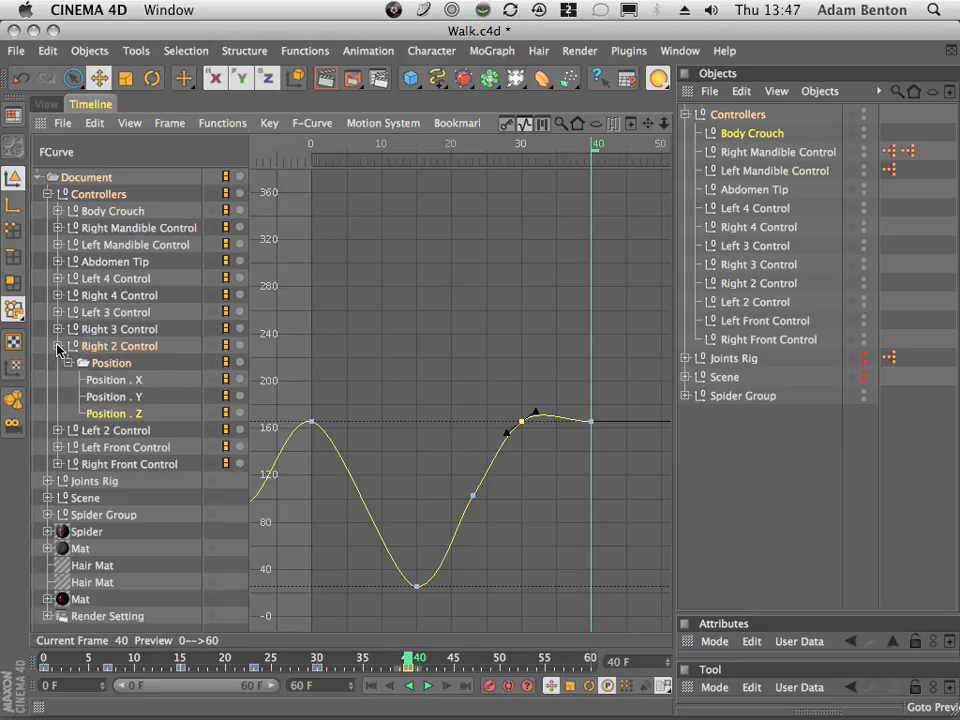
left_click(57, 346)
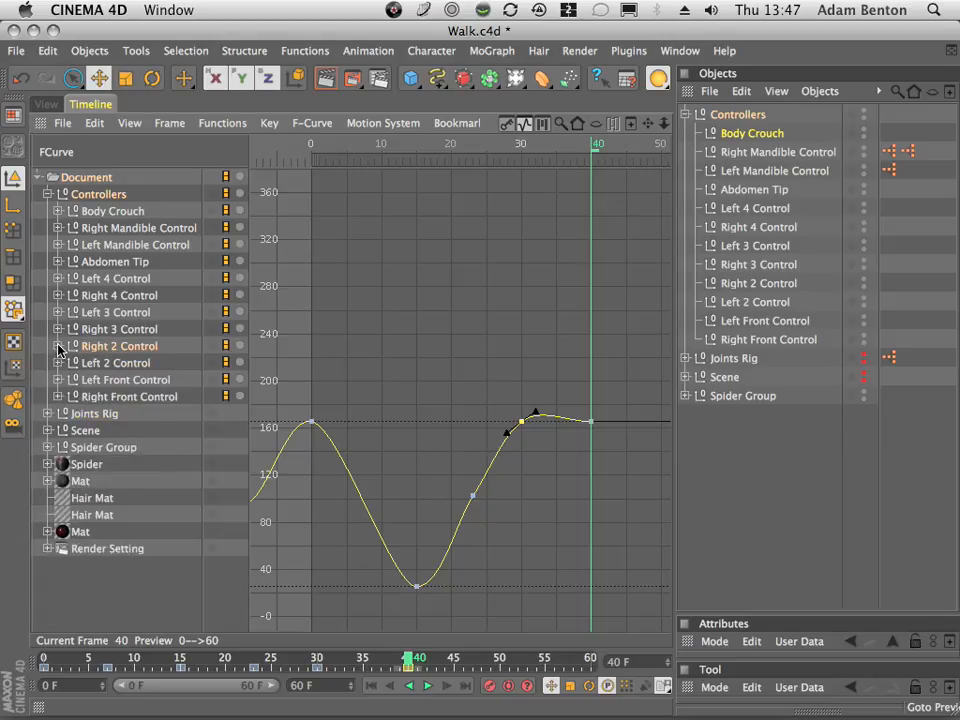
left_click(57, 346)
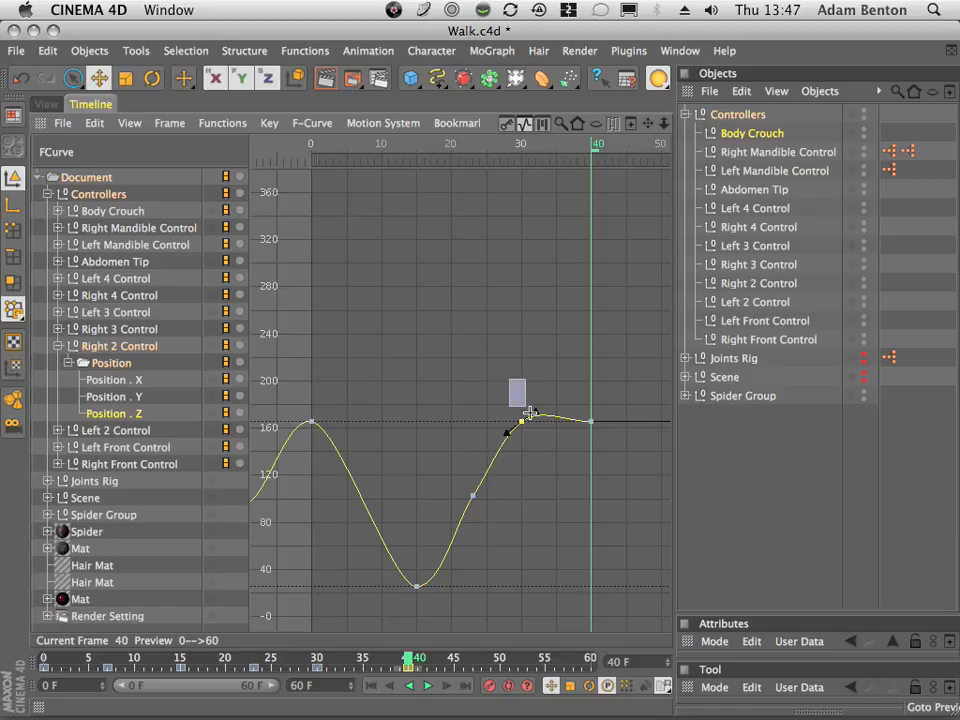
left_click(269, 122)
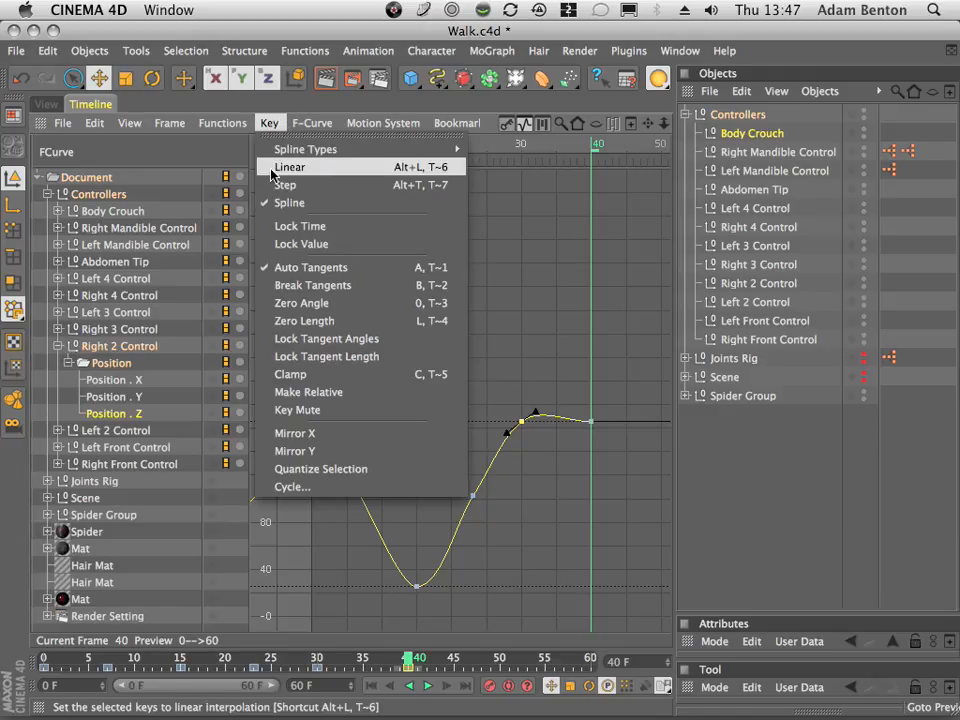
left_click(303, 303)
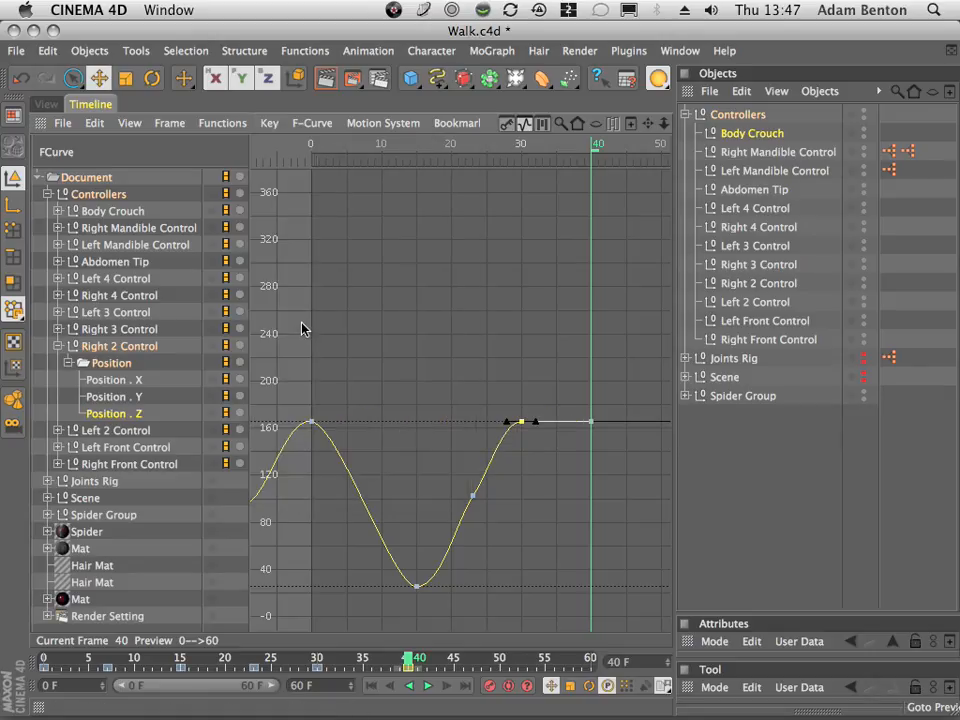
- Flatten the Left 2 Control's Position Z curve between frames 30 and 40 by applying Zero Angle to the frame 30 key
left_click(57, 346)
left_click(57, 363)
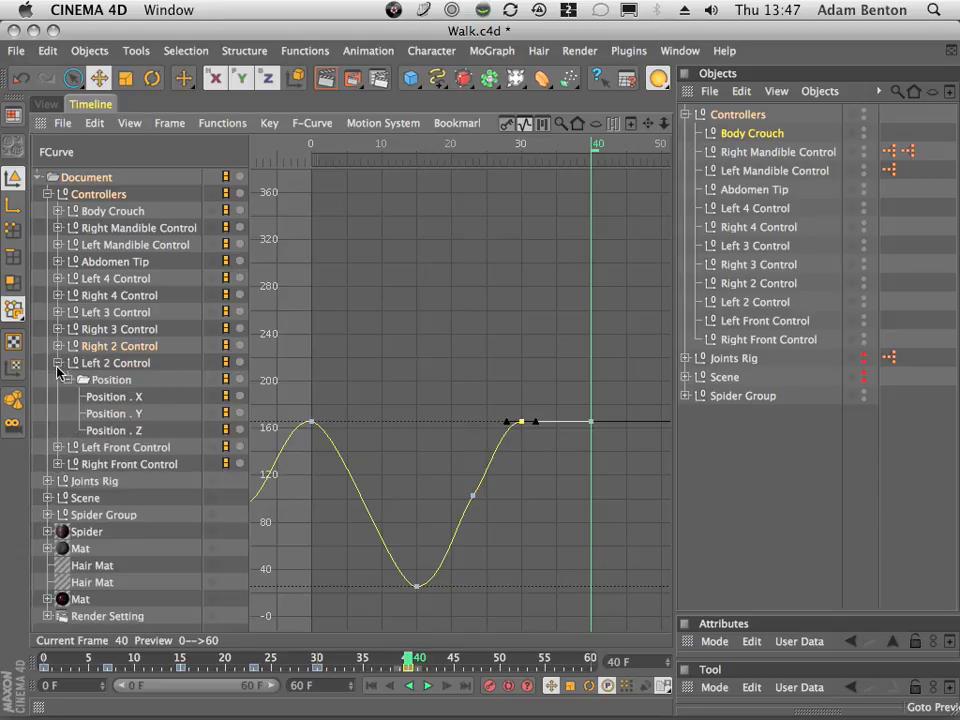
left_click(115, 430)
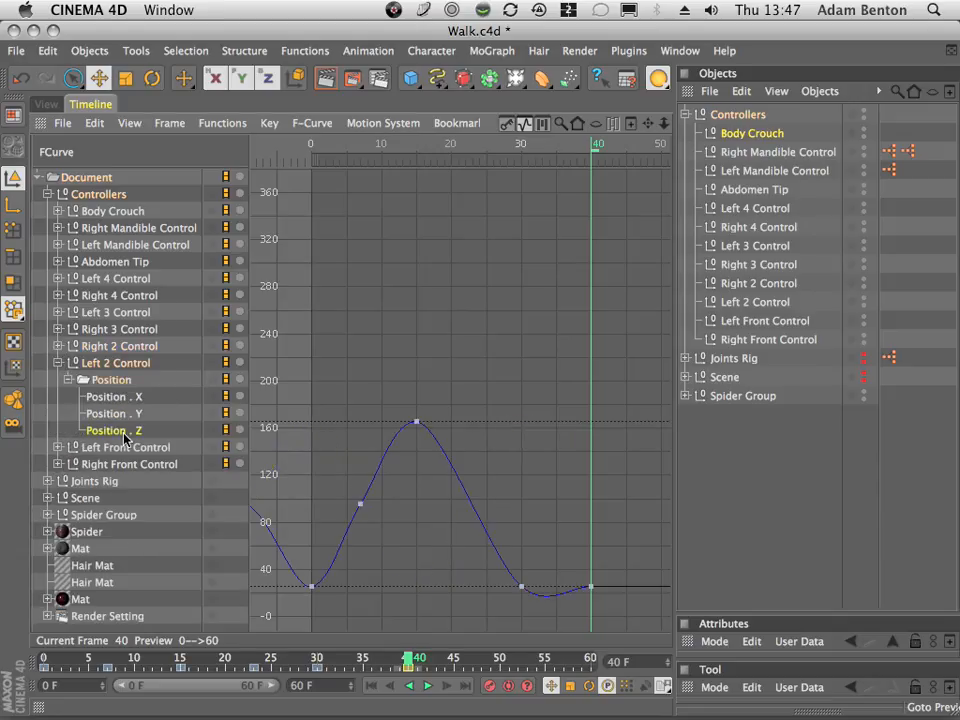
left_click(515, 584)
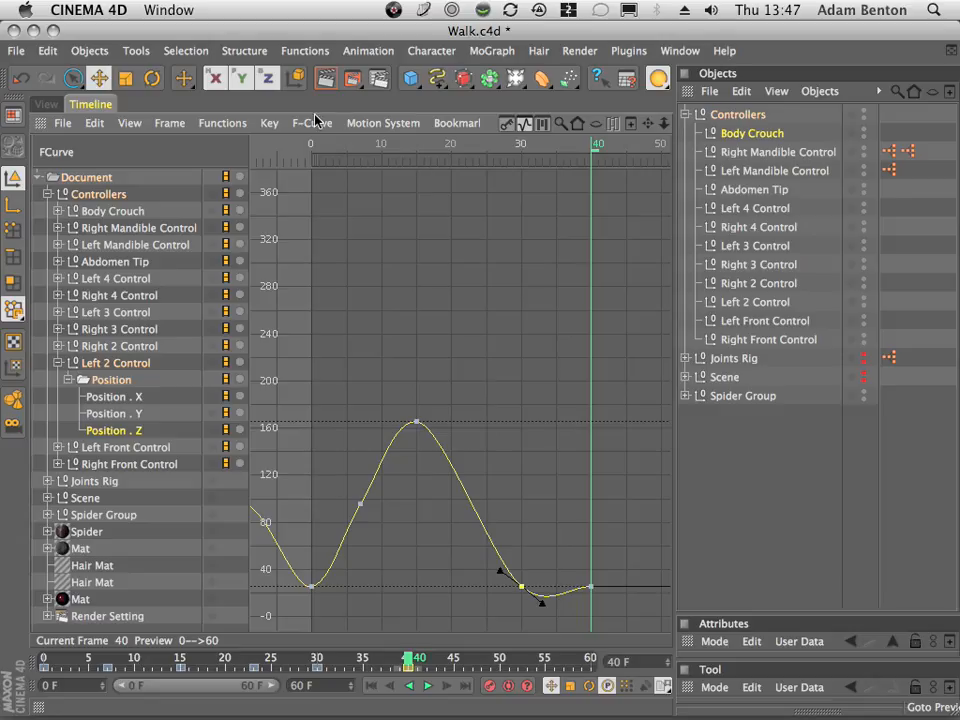
left_click(269, 122)
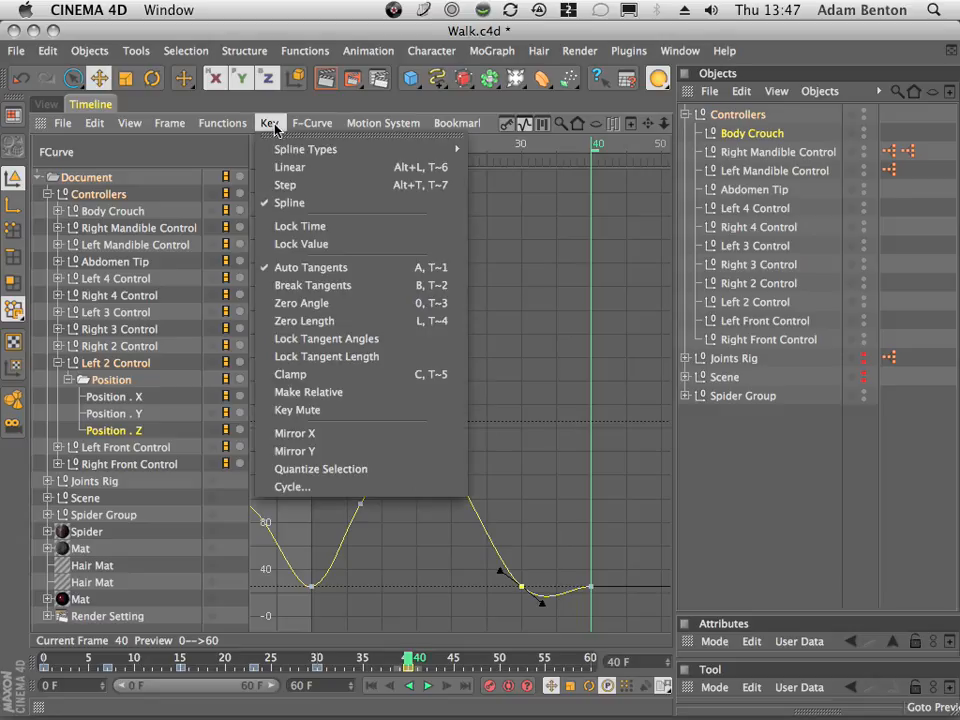
left_click(311, 303)
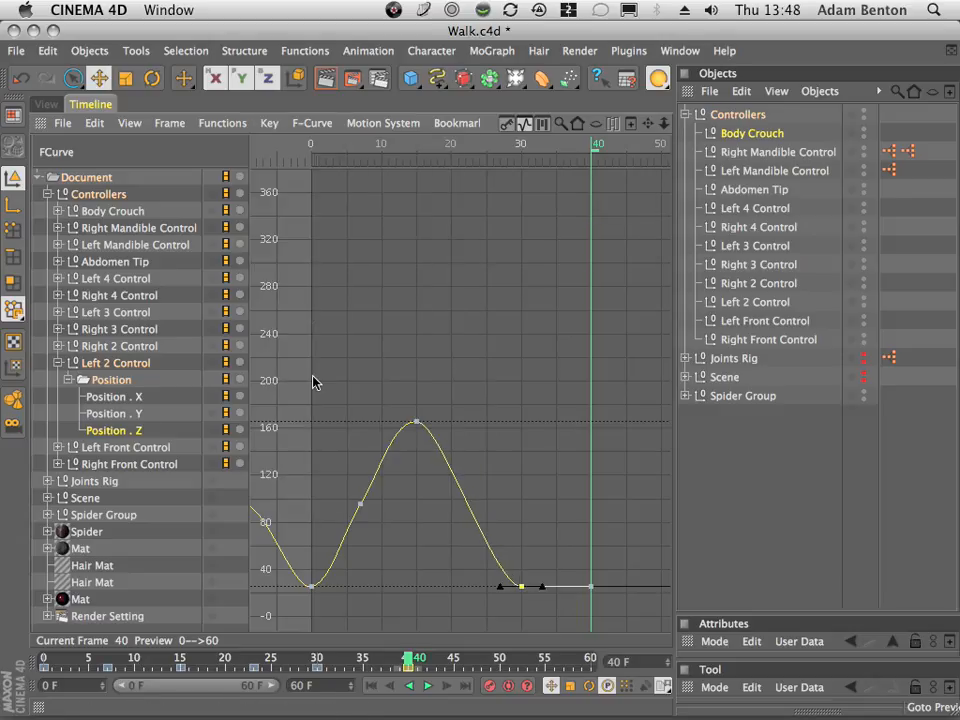
- Give the Left Front Control's Position Z key at frame 30 a zero tangent angle to remove the overshoot before frame 40
left_click(58, 363)
left_click(59, 380)
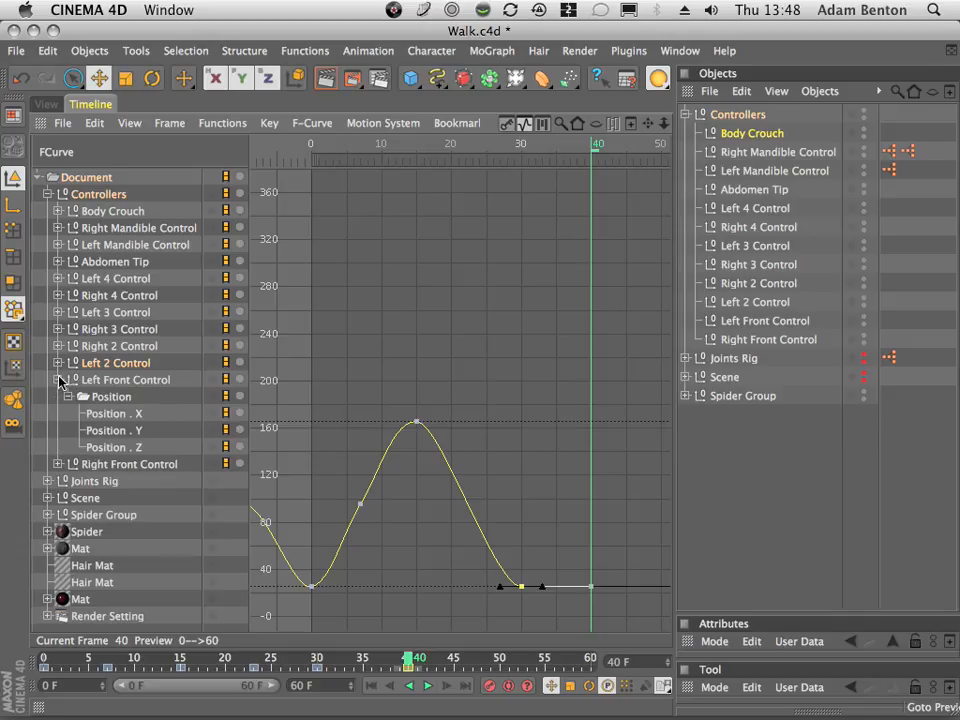
left_click(118, 452)
key("h")
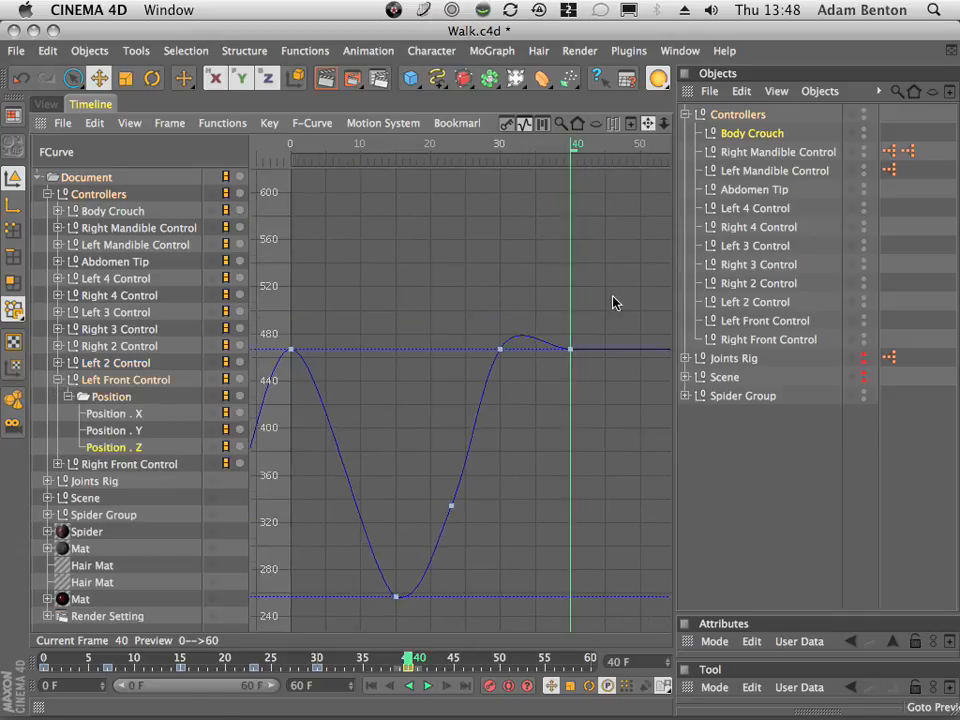
left_click(493, 365)
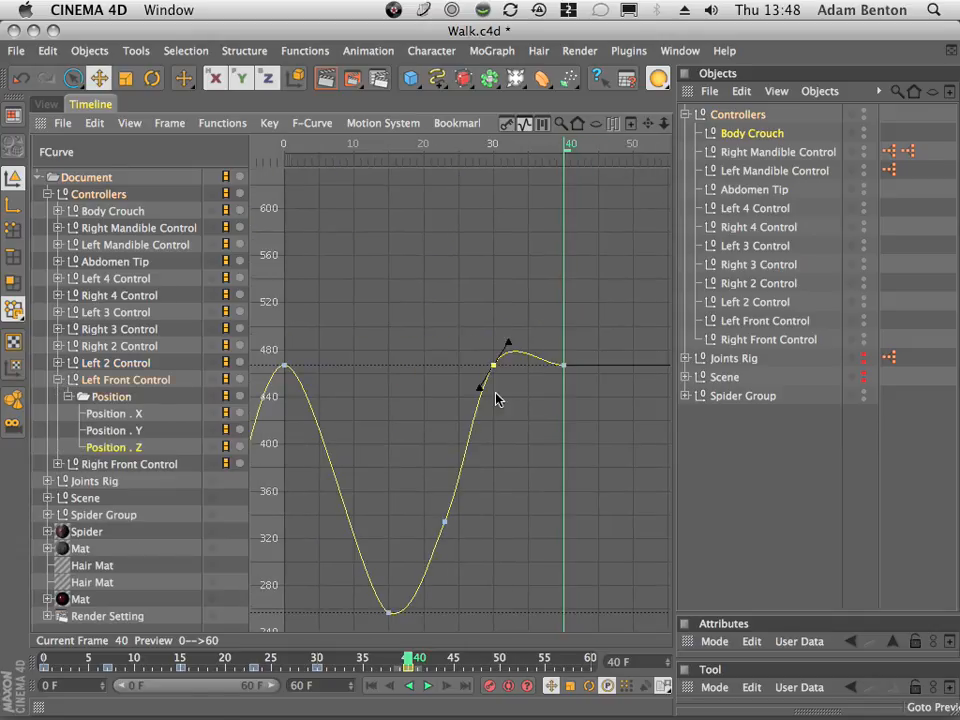
left_click(269, 124)
left_click(280, 305)
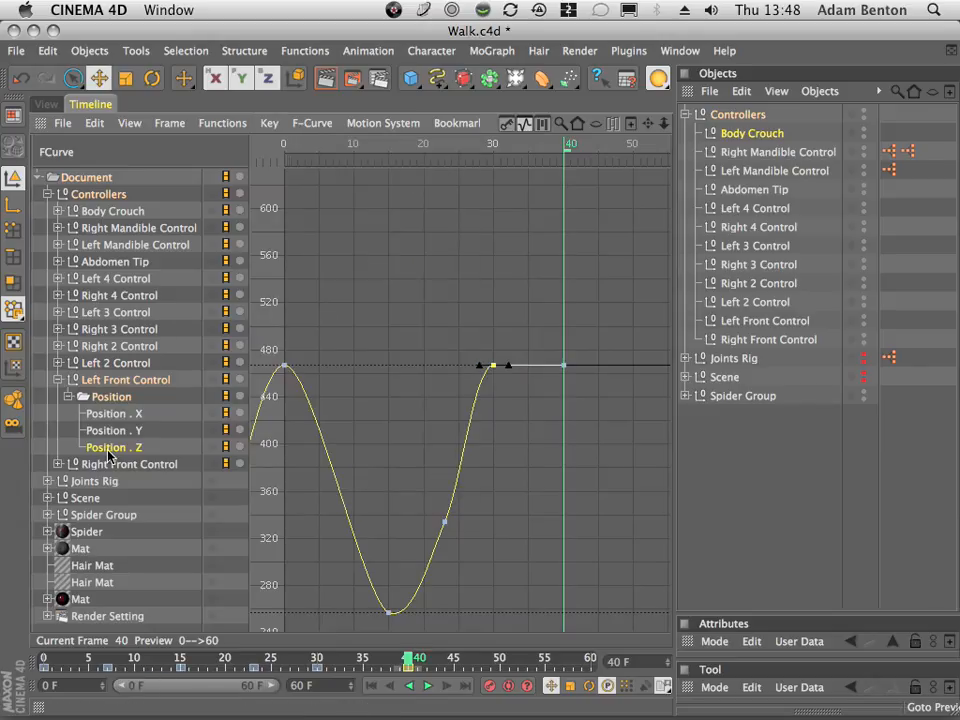
- Flatten the Right Front Control's Position Z curve after frame 30 by applying Zero Angle to its frame 30 key
left_click(58, 380)
left_click(57, 397)
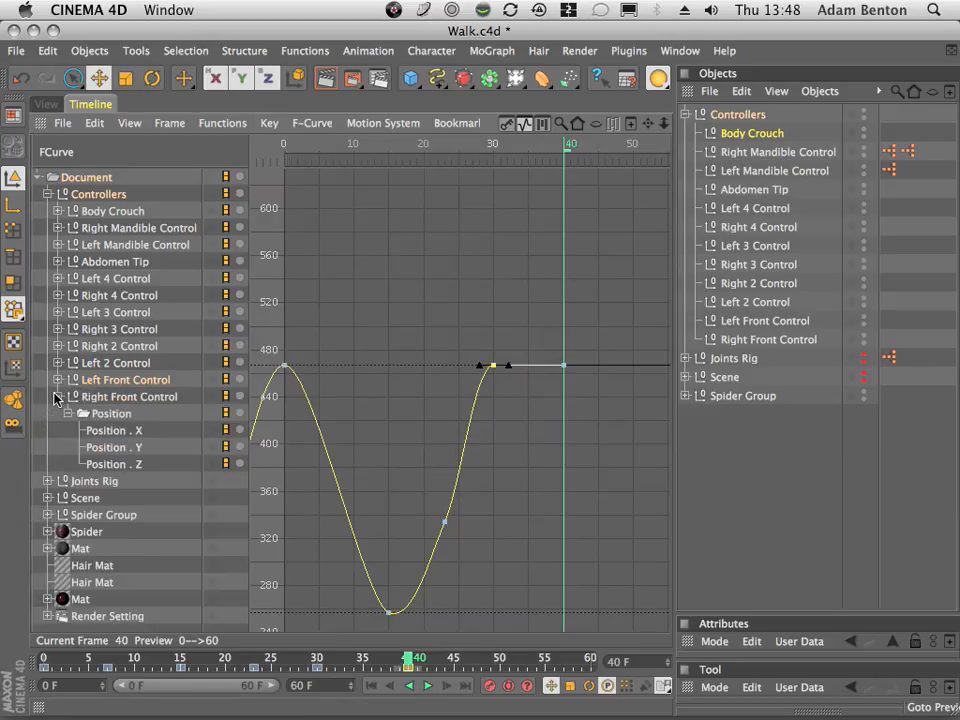
left_click(104, 466)
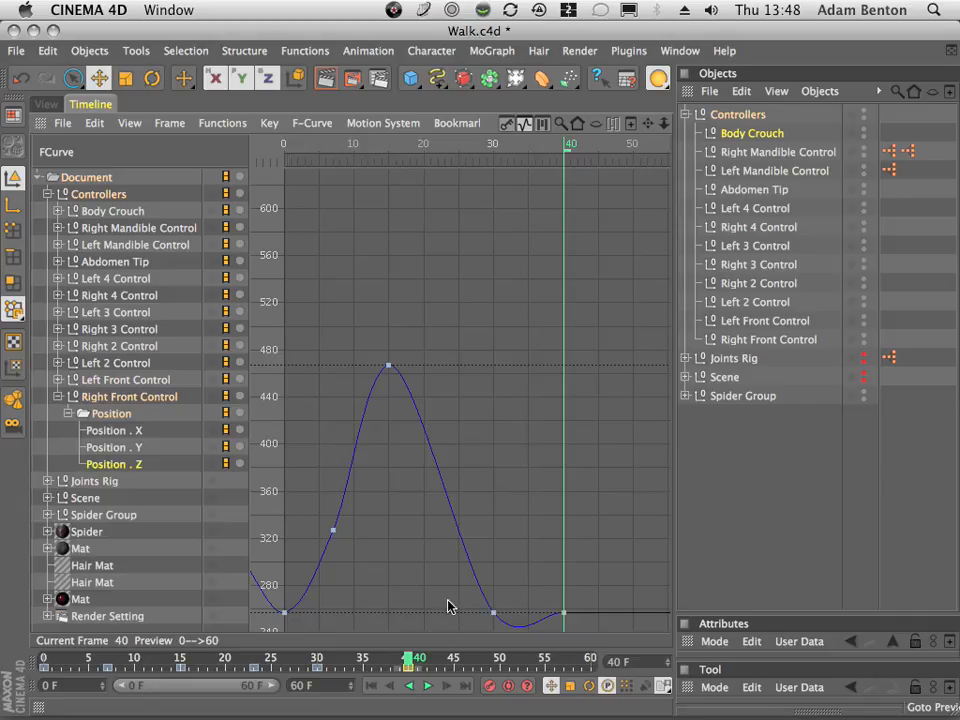
left_click(493, 612)
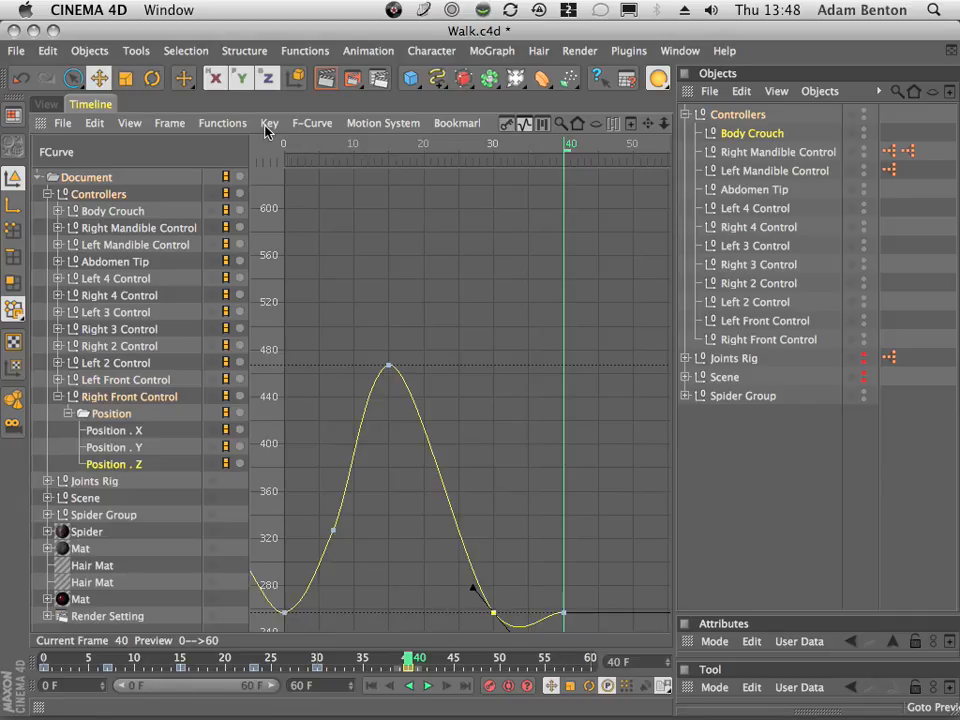
left_click(172, 123)
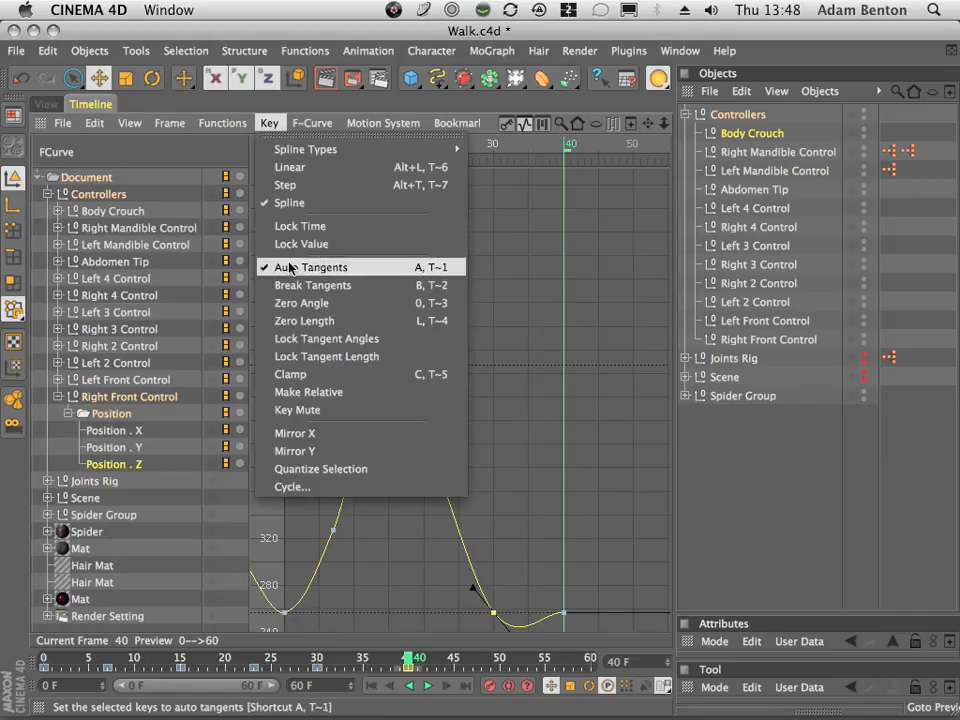
left_click(297, 310)
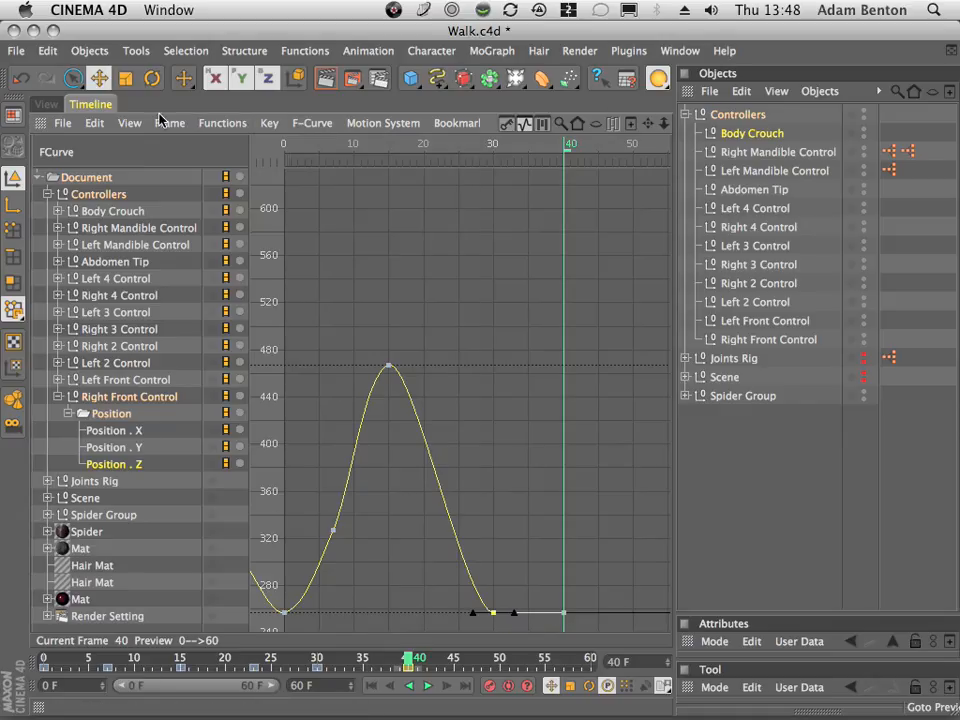
- Shift the Body Crouch controller slightly backward along Z at frame 40 and record the new pose
left_click(48, 104)
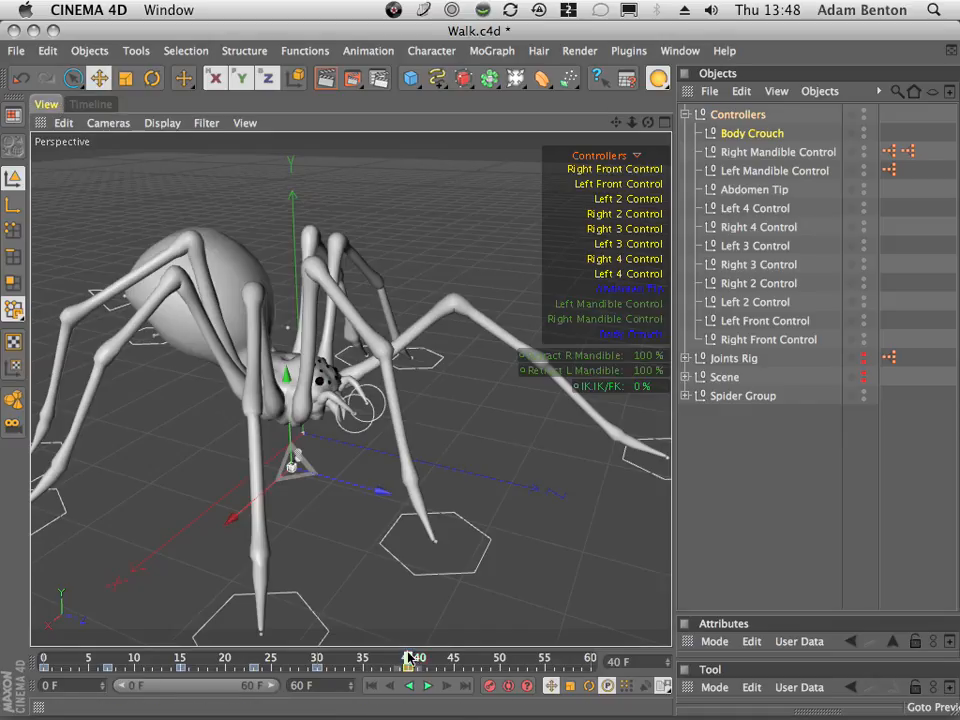
mouse_move(409, 657)
left_mouse_down()
mouse_move(368, 658)
mouse_move(418, 658)
mouse_move(301, 655)
mouse_move(424, 657)
mouse_move(321, 657)
mouse_move(418, 668)
mouse_move(250, 658)
mouse_move(411, 662)
left_mouse_up()
left_click_drag(291, 466, 375, 495)
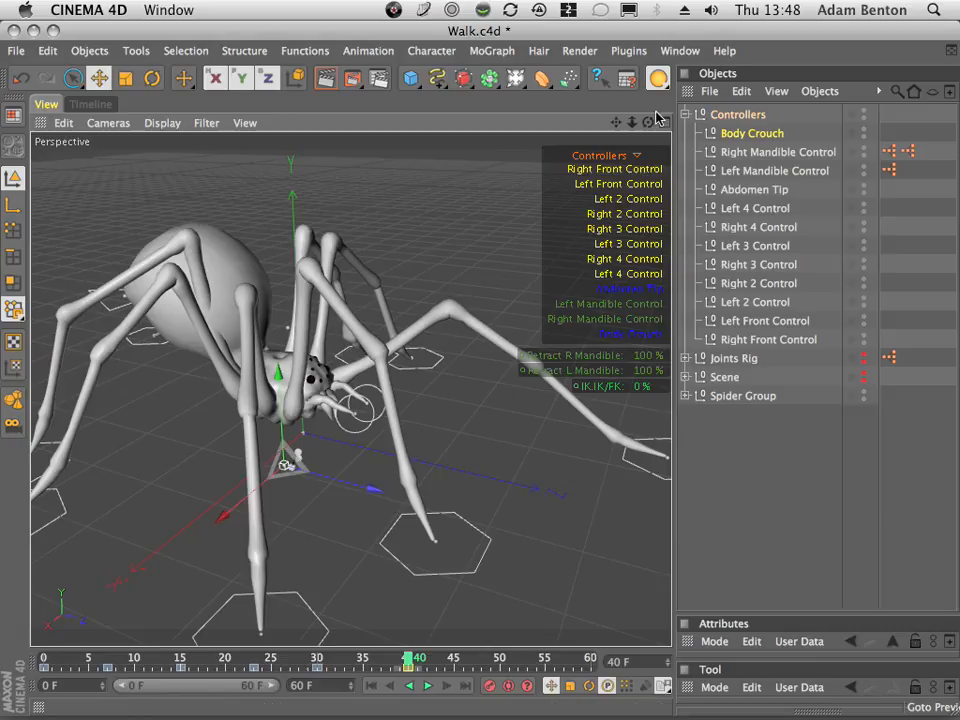
left_click_drag(650, 125, 542, 216)
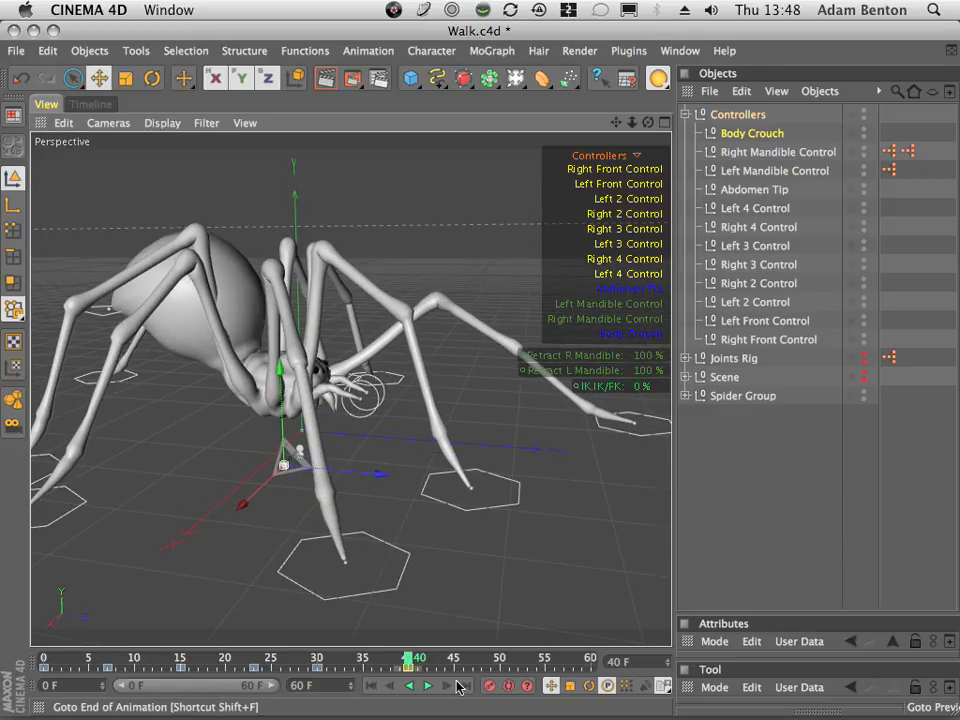
mouse_move(403, 663)
left_mouse_down()
mouse_move(251, 657)
mouse_move(418, 658)
mouse_move(401, 658)
mouse_move(407, 664)
left_mouse_up()
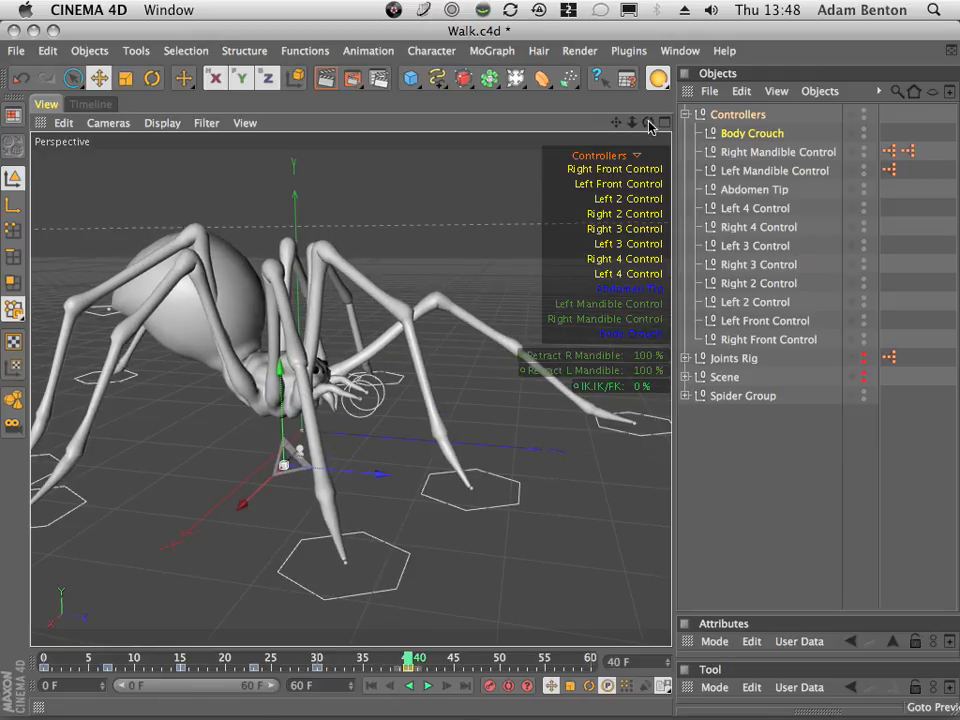
- Move the Right 4 Control outward along X at frame 40 to widen the rear right leg's stance and key its position
left_click_drag(649, 122, 567, 131)
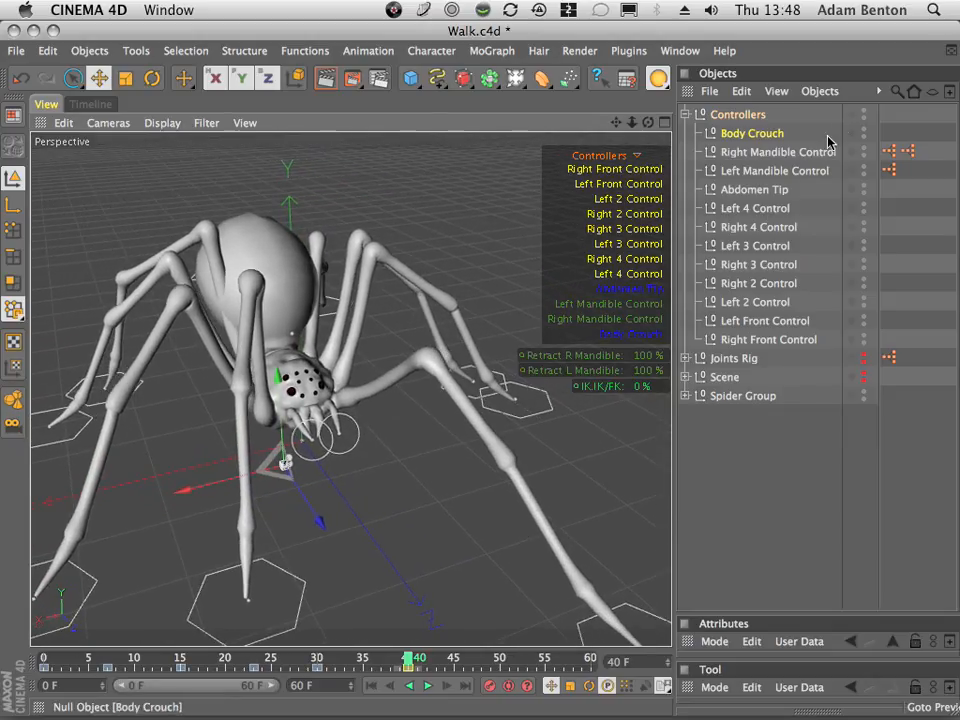
left_click_drag(651, 122, 692, 78)
left_click(757, 228)
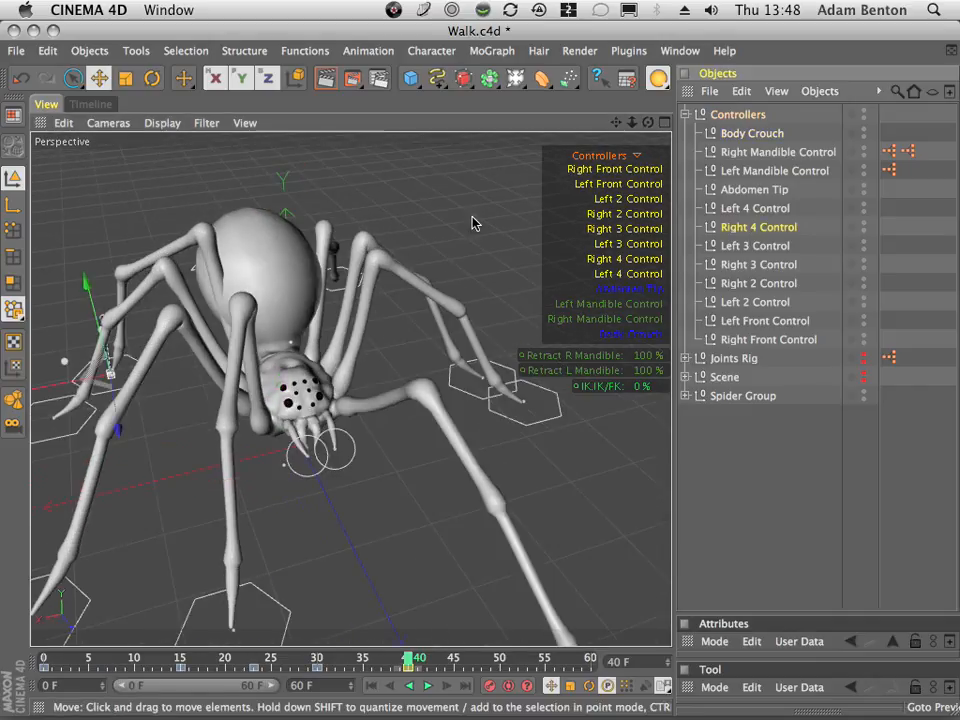
left_click_drag(648, 122, 180, 111)
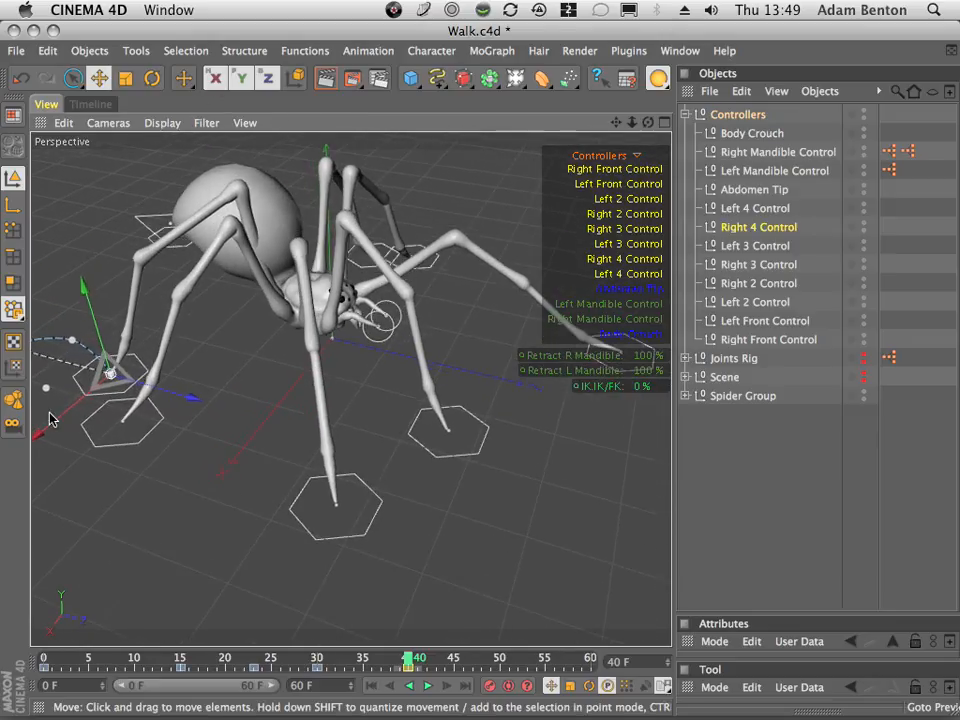
left_click_drag(35, 440, 1, 496)
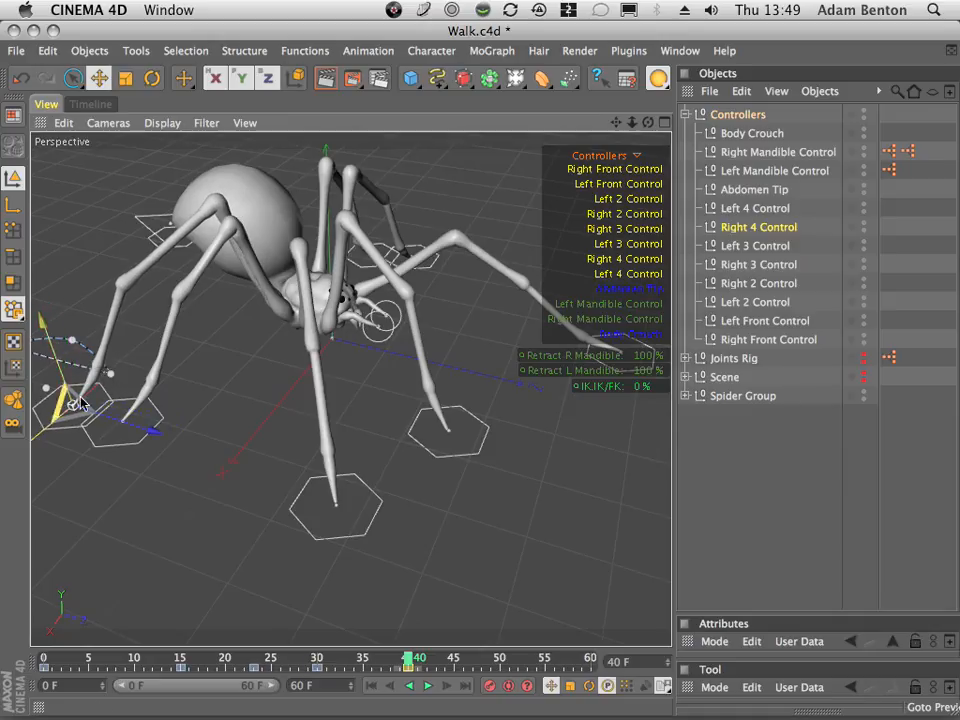
left_click_drag(649, 123, 724, 190)
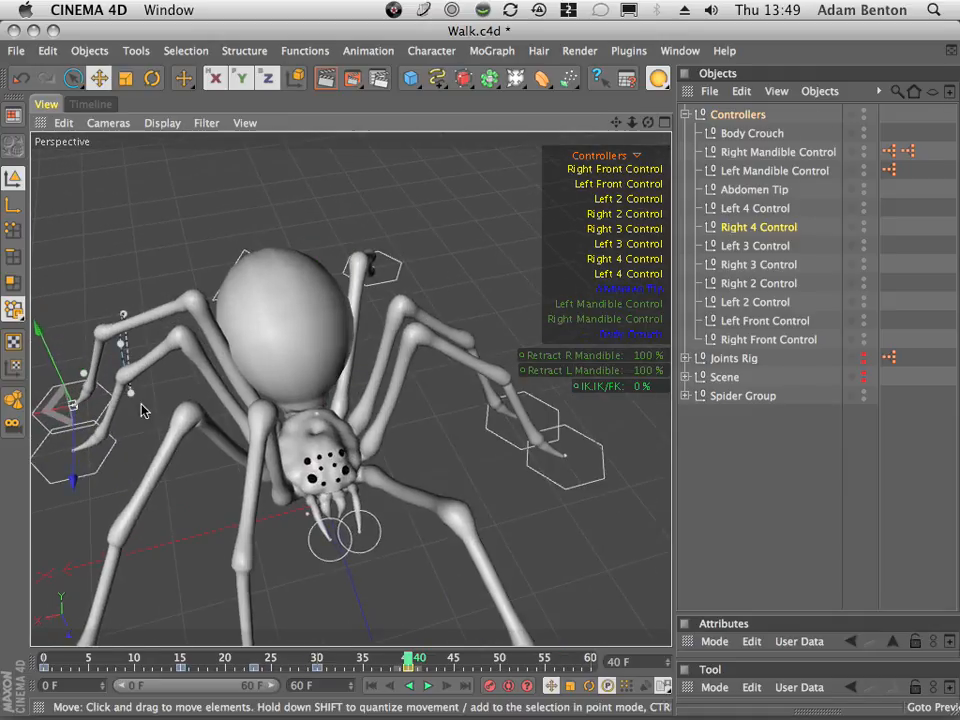
left_click_drag(54, 414, 30, 425)
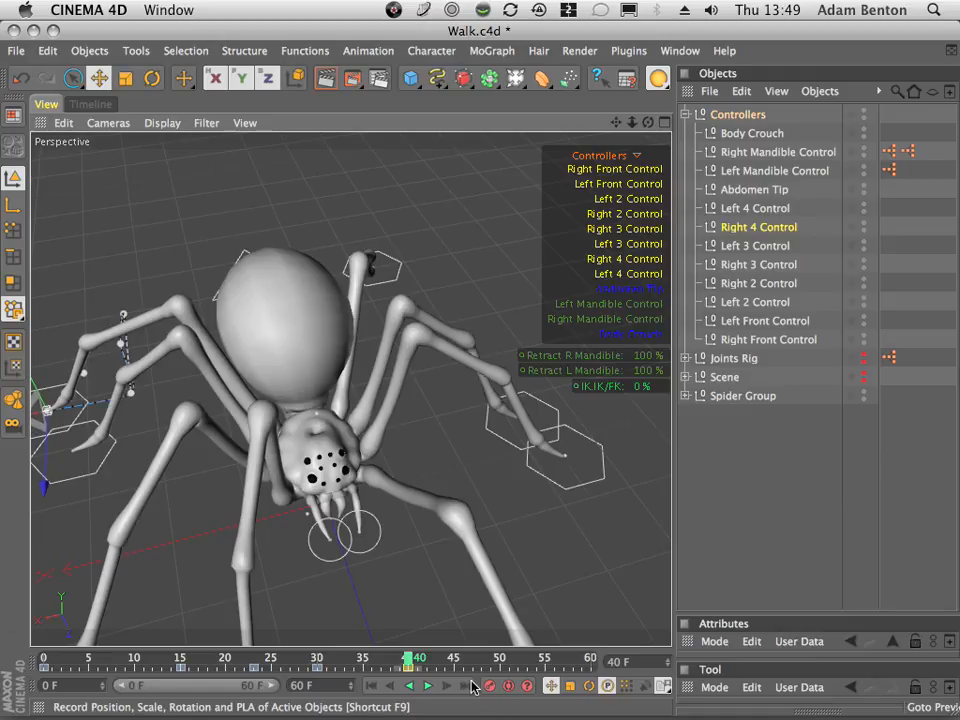
- Lift the Right 4 Control upward at frame 35 and record a key so the foot steps between frames 30 and 40
mouse_move(408, 660)
left_mouse_down()
mouse_move(289, 658)
mouse_move(446, 650)
mouse_move(350, 658)
mouse_move(399, 658)
left_mouse_up()
left_click_drag(650, 121, 364, 658)
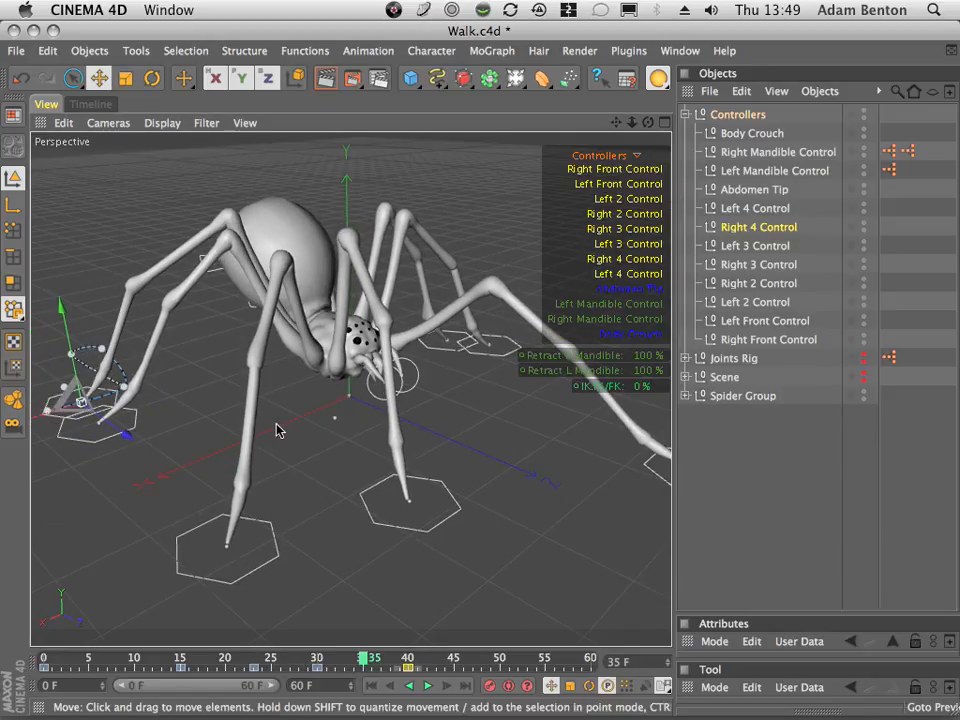
left_click_drag(61, 313, 54, 288)
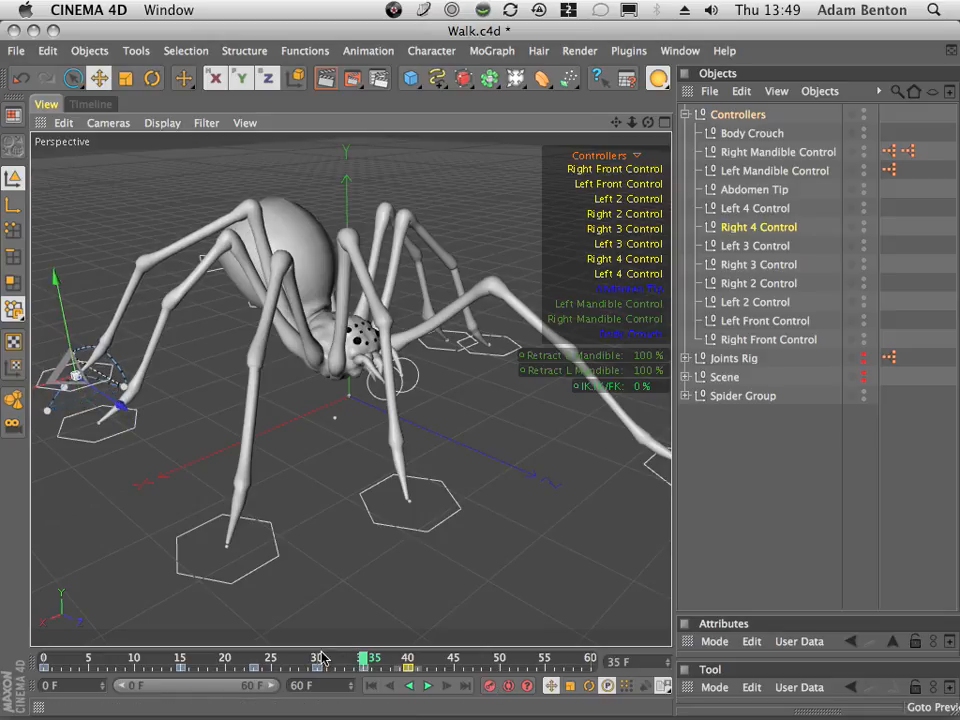
left_click_drag(322, 657, 422, 675)
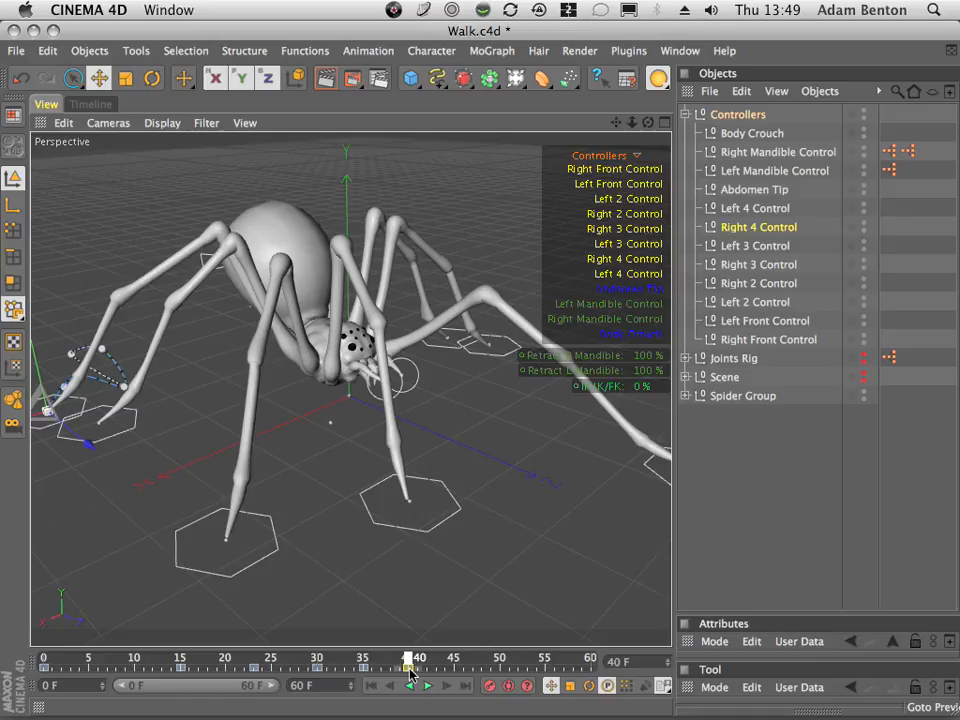
- Slide the Right 4 Control backward along Z at frame 40 and record its position key
left_click_drag(617, 118, 733, 133)
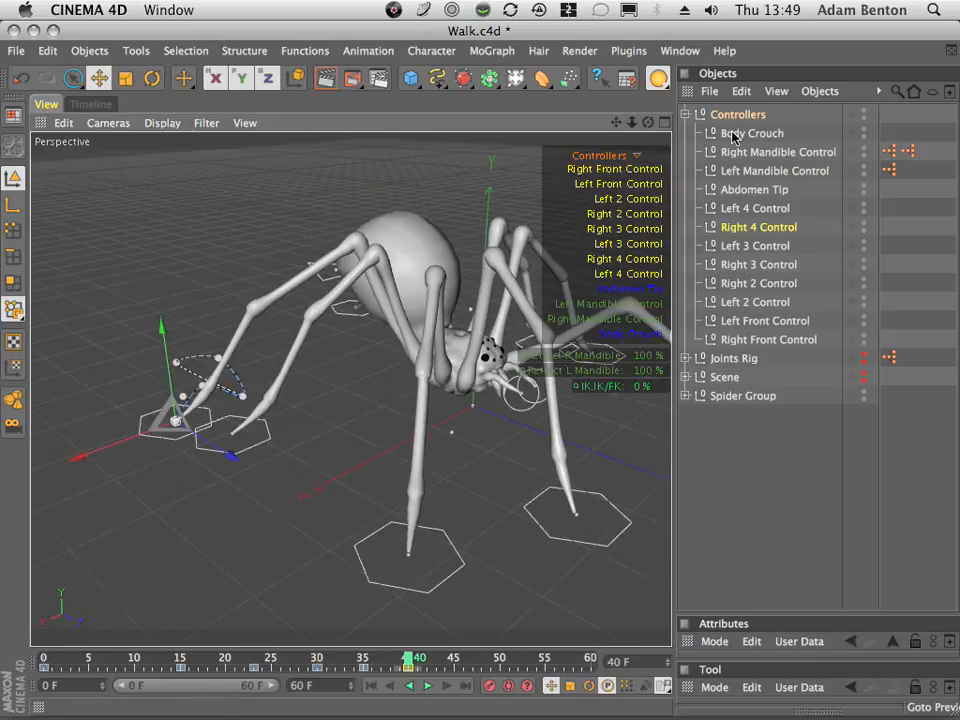
left_click_drag(235, 456, 152, 440)
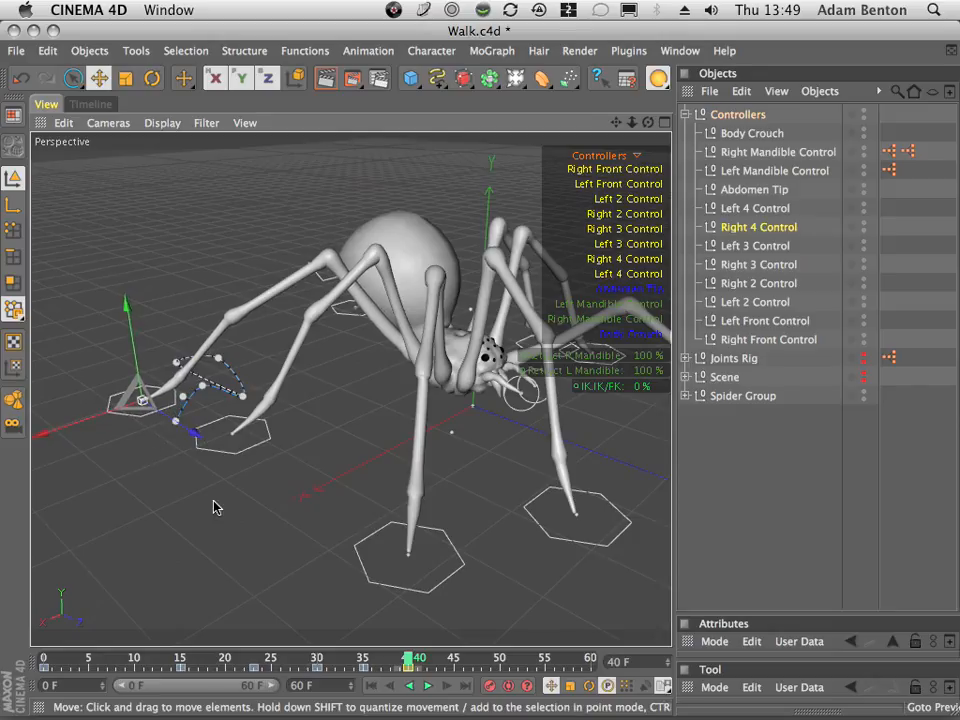
left_click(489, 686)
mouse_move(406, 660)
left_mouse_down()
mouse_move(318, 657)
mouse_move(447, 657)
mouse_move(317, 670)
mouse_move(418, 673)
mouse_move(307, 662)
mouse_move(417, 662)
left_mouse_up()
left_click_drag(614, 122, 482, 133)
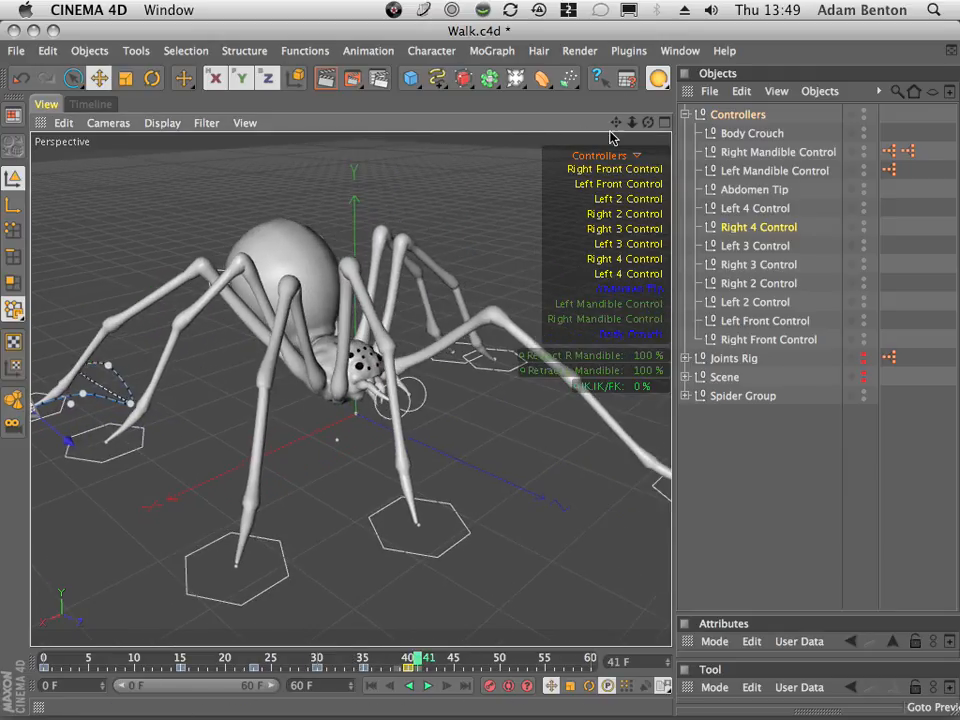
- Move the Left 4 Control outward along X and forward along Z at frame 40, and record its position key
left_click_drag(650, 125, 880, 10)
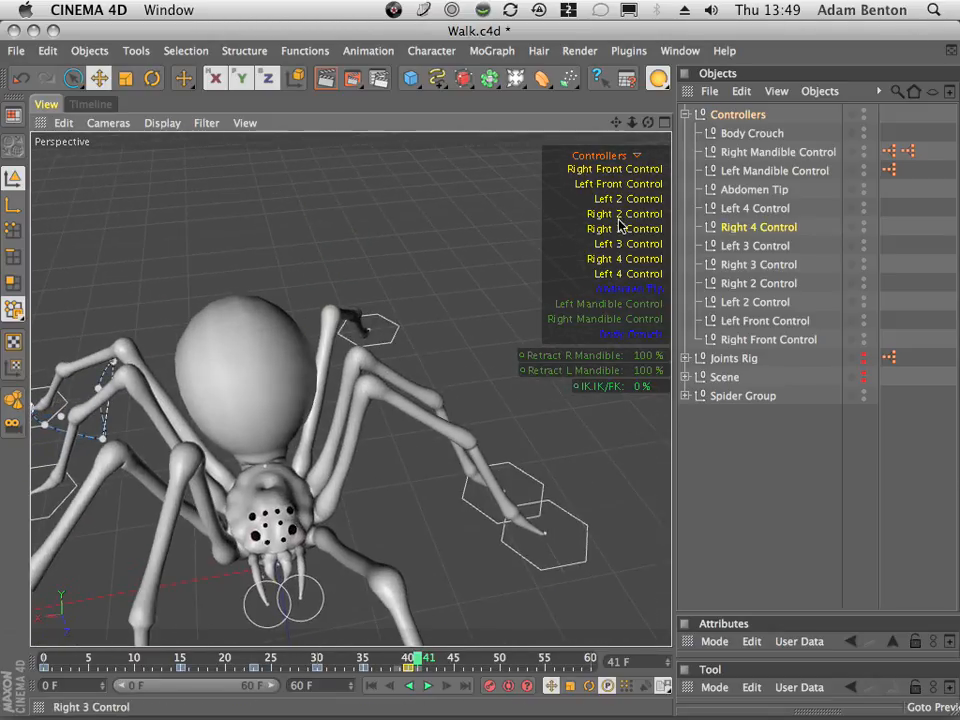
left_click(617, 274)
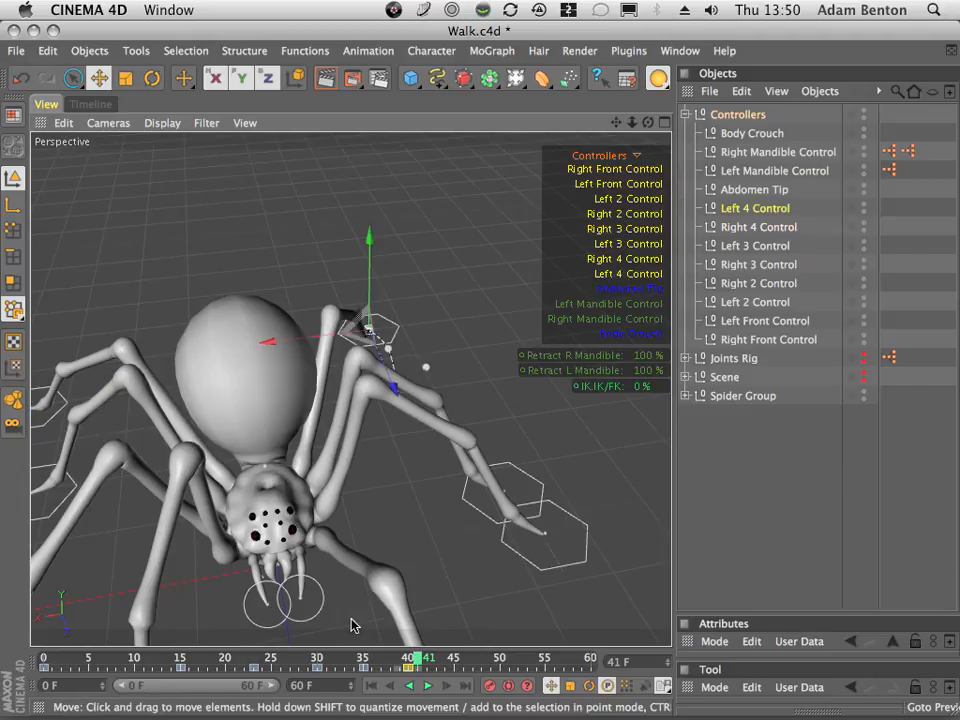
mouse_move(418, 660)
left_mouse_down()
mouse_move(305, 662)
mouse_move(410, 660)
left_mouse_up()
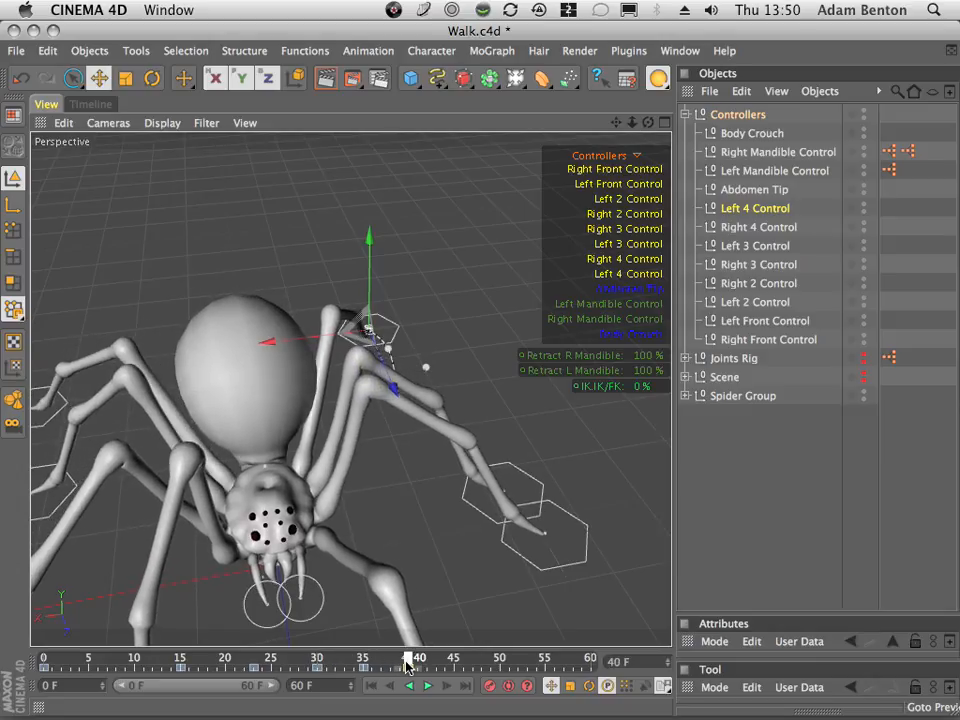
left_click_drag(273, 343, 306, 338)
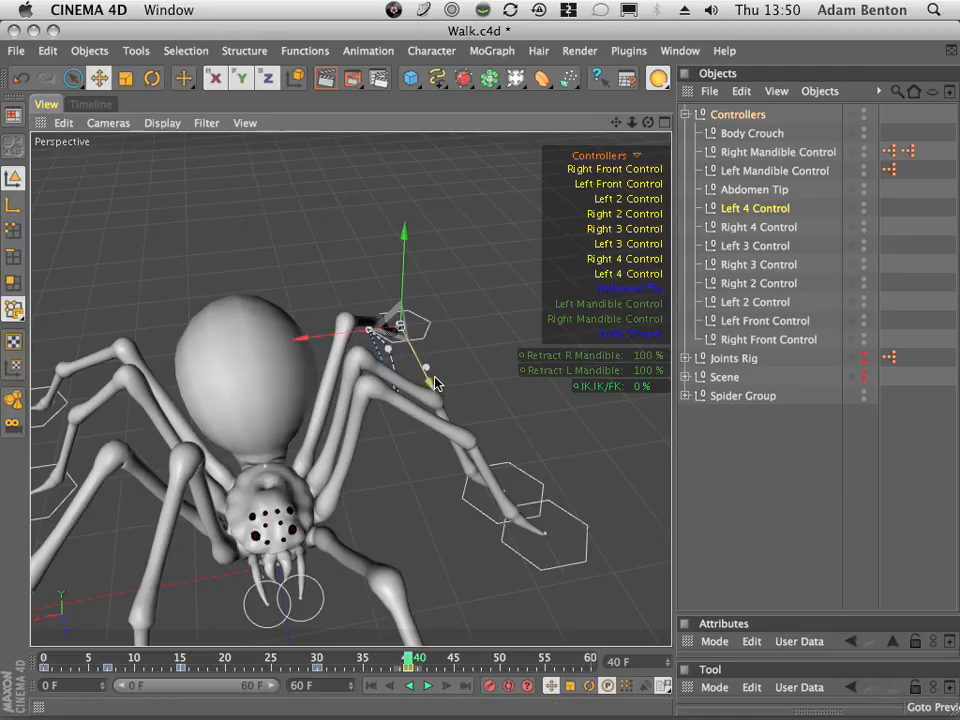
left_click_drag(433, 390, 456, 422)
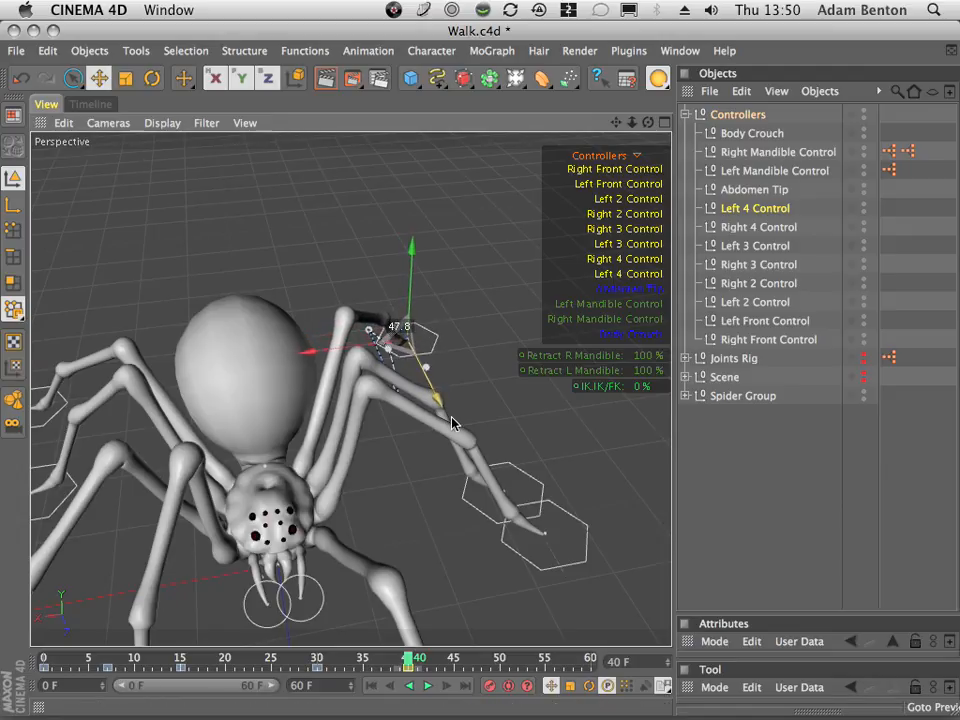
left_click(492, 686)
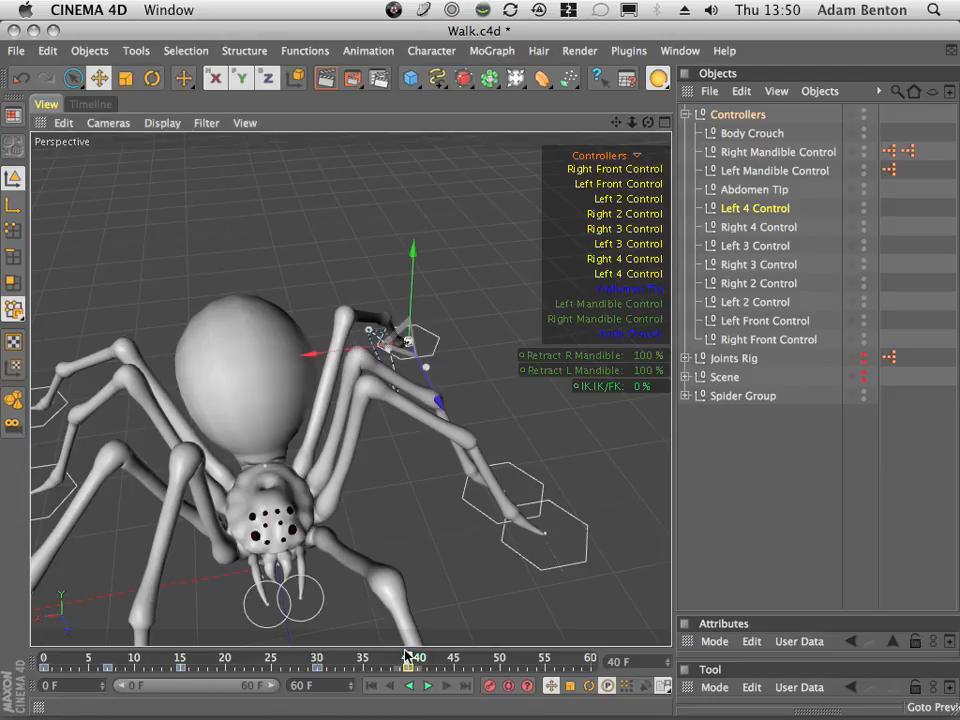
- Raise the Left 4 Control at frame 35 and record a key so the rear left foot lifts during its step
left_click_drag(408, 659, 367, 657)
left_click_drag(390, 248, 390, 221)
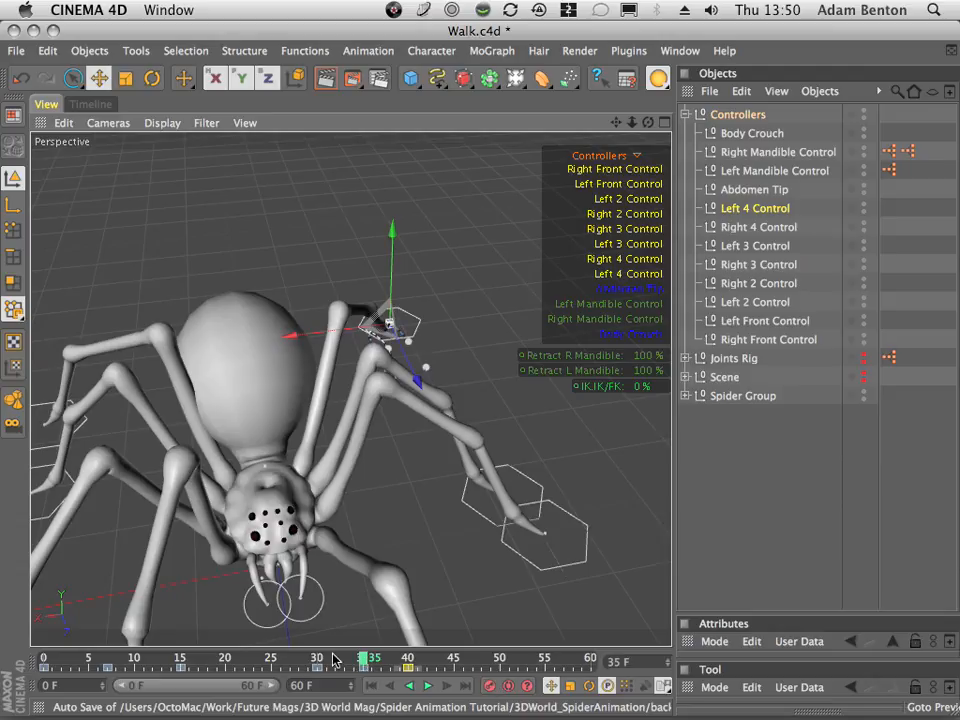
left_click_drag(333, 659, 408, 662)
- Review the spider's movement into the frame 40 crouch from several angles, checking the leg placement
left_click_drag(617, 123, 300, 246)
left_click_drag(648, 123, 590, 270)
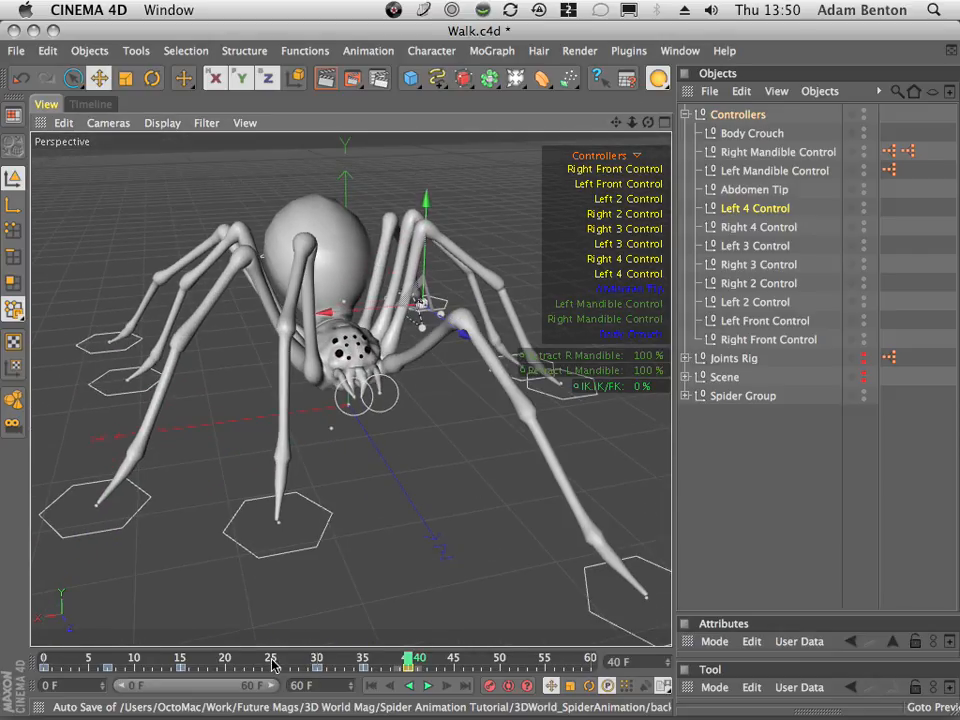
left_click_drag(271, 662, 408, 677)
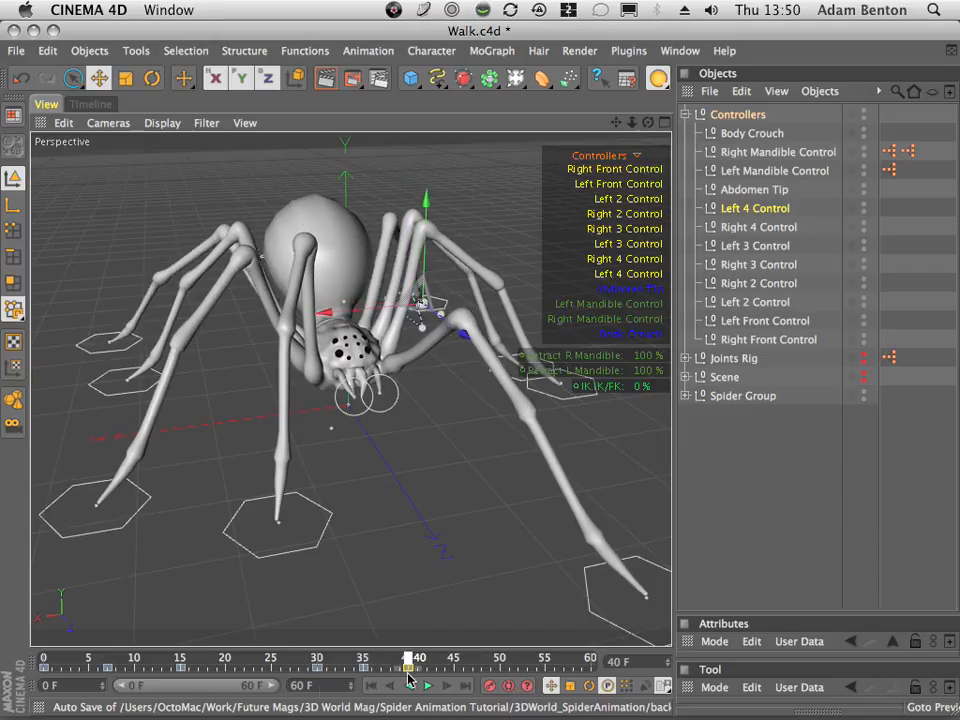
left_click(409, 685)
left_click(428, 686)
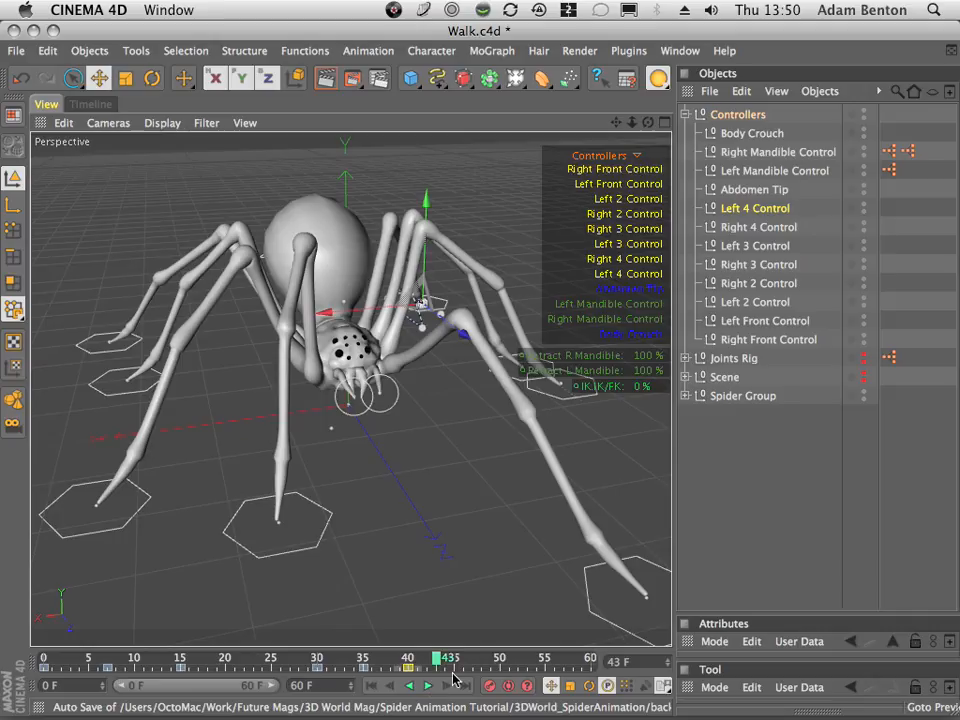
left_click_drag(617, 122, 441, 161)
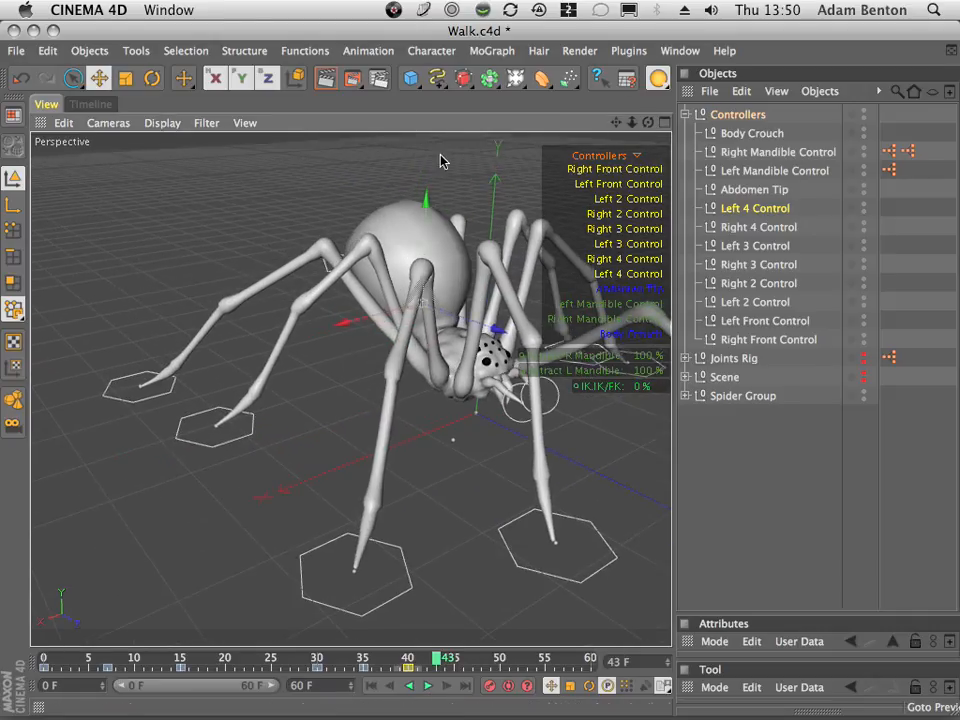
left_click(417, 662)
left_click_drag(622, 130, 600, 150)
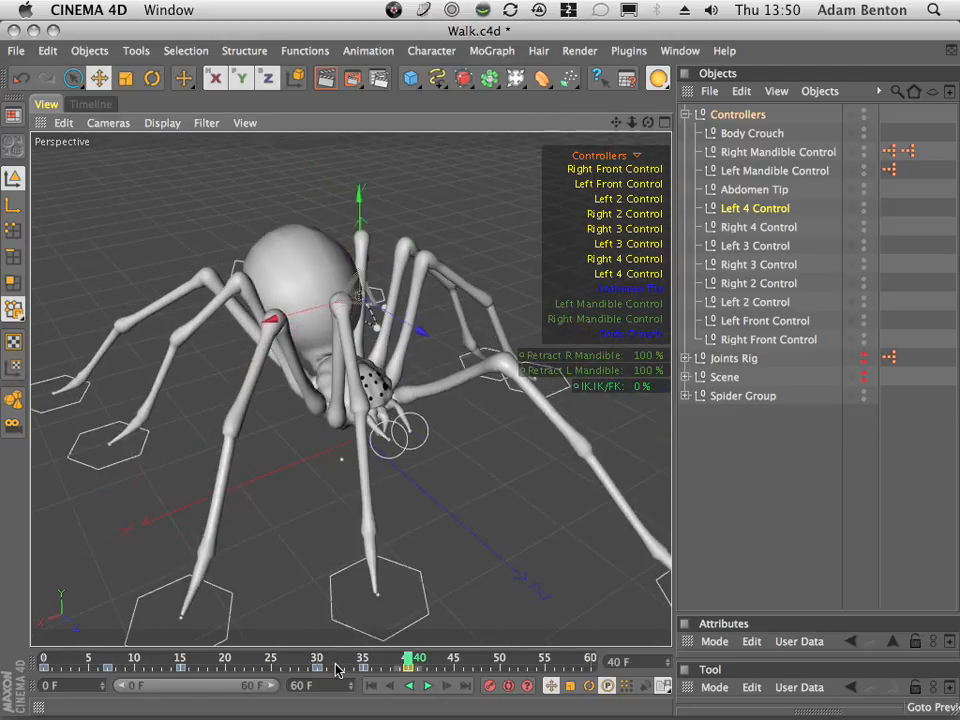
left_click_drag(334, 666, 410, 688)
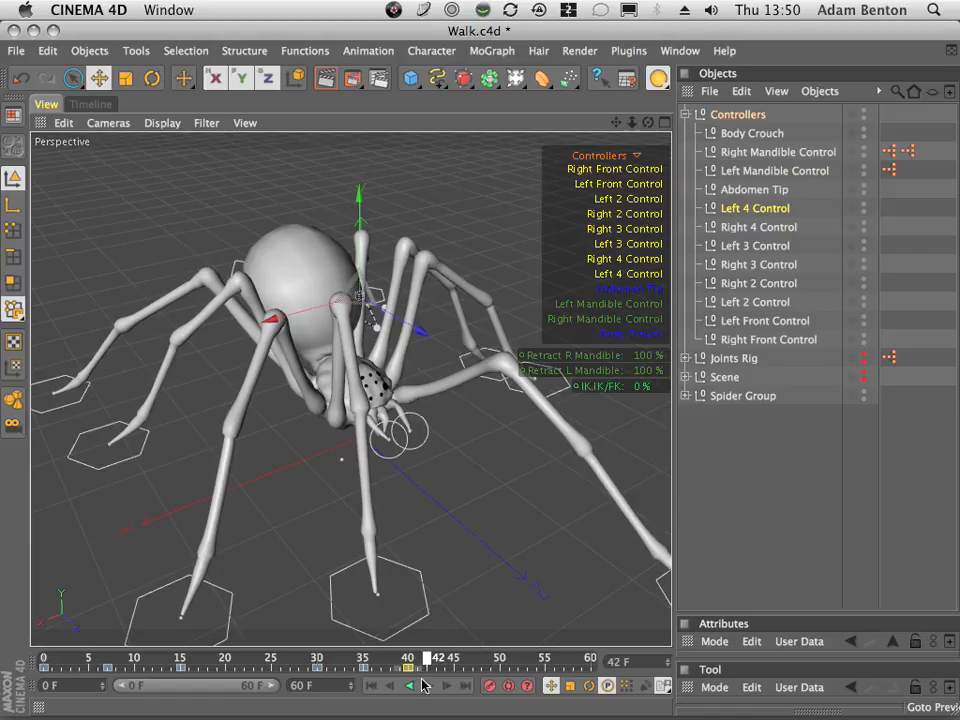
- Pull the Left Front Control backward along Z toward the body at frame 40
left_click_drag(652, 119, 521, 349)
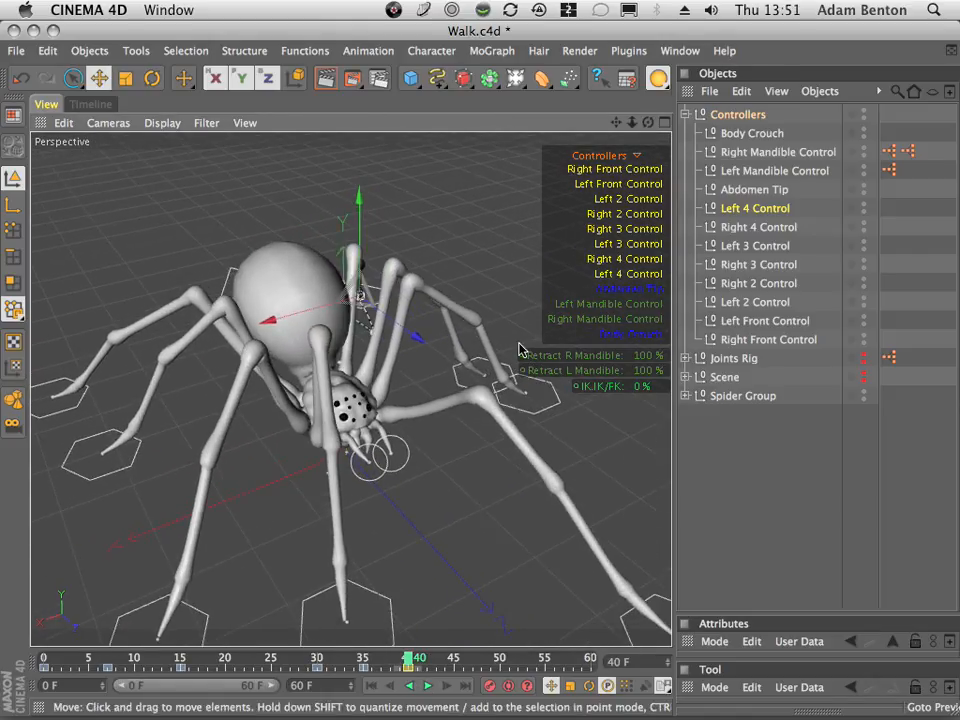
left_click_drag(610, 127, 610, 110)
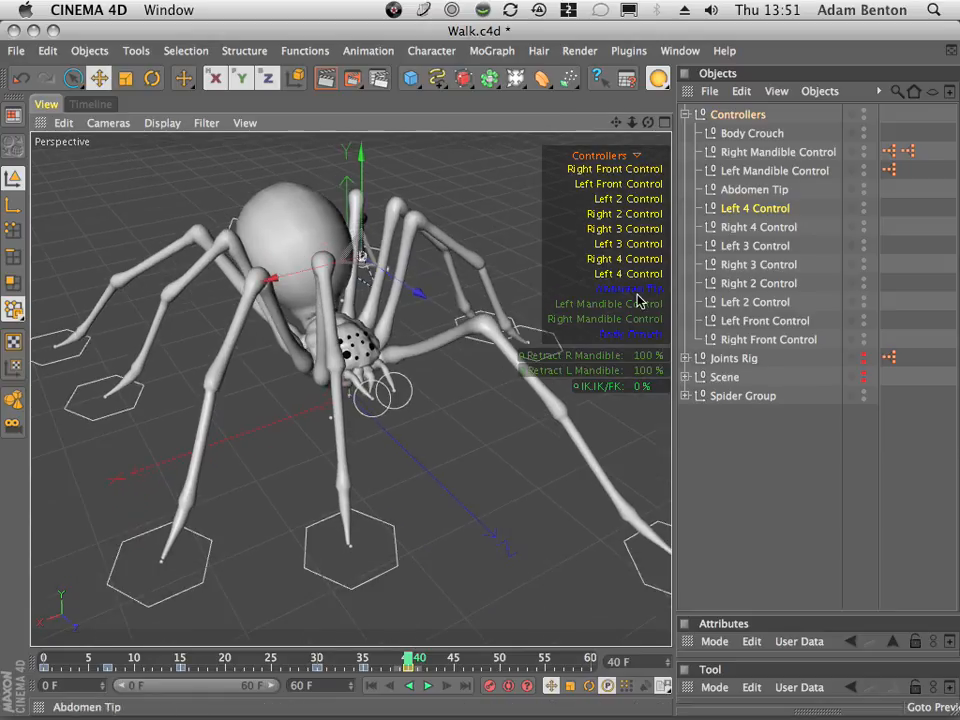
left_click(614, 174)
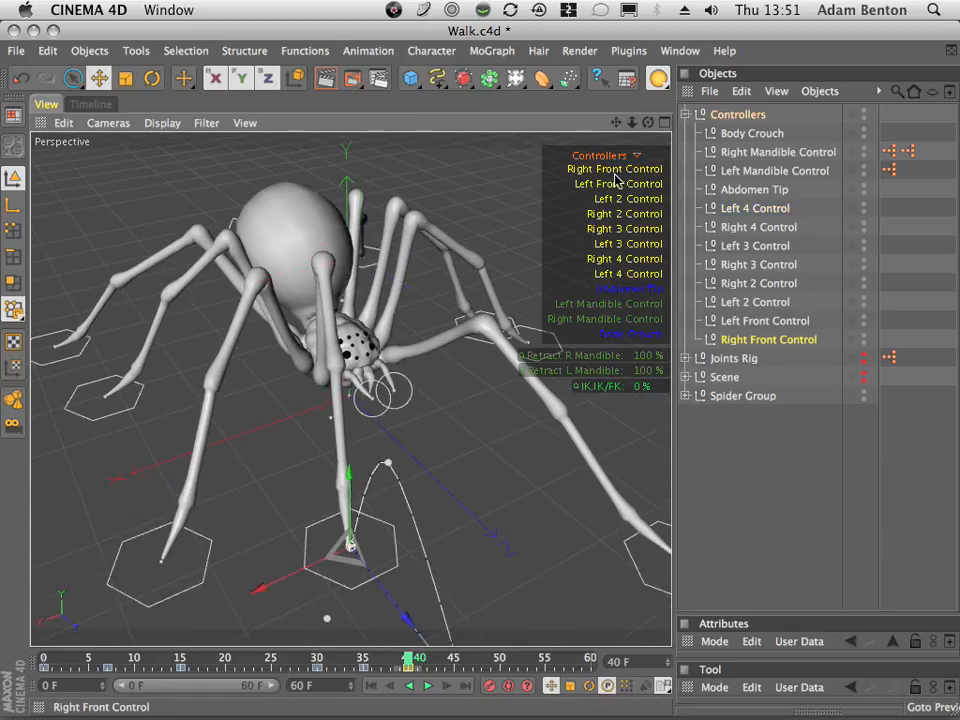
left_click(614, 186)
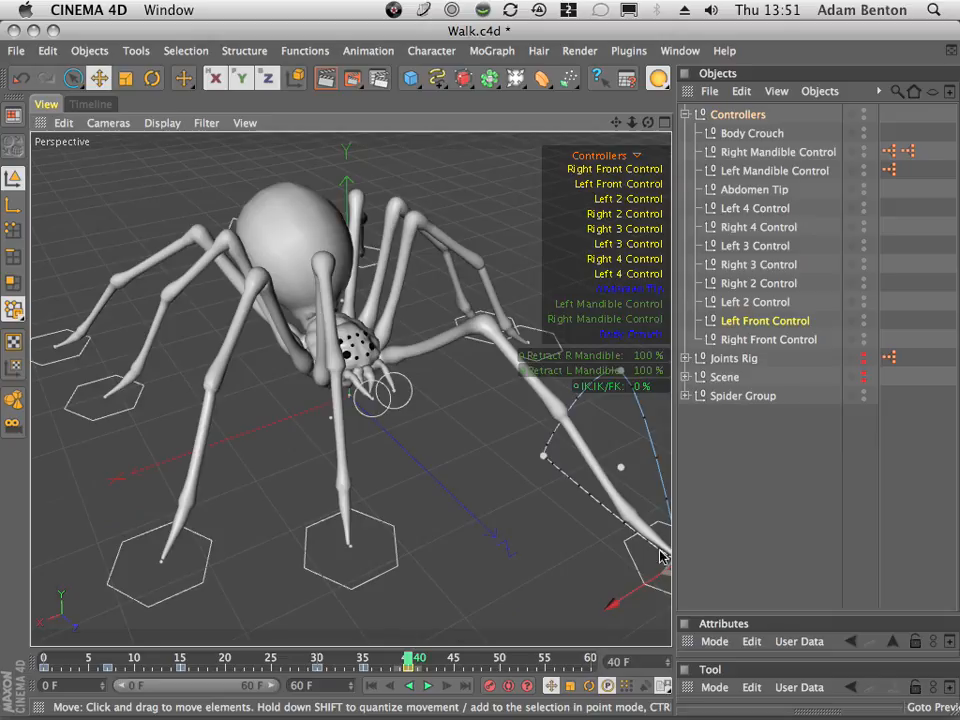
left_click_drag(631, 122, 532, 253)
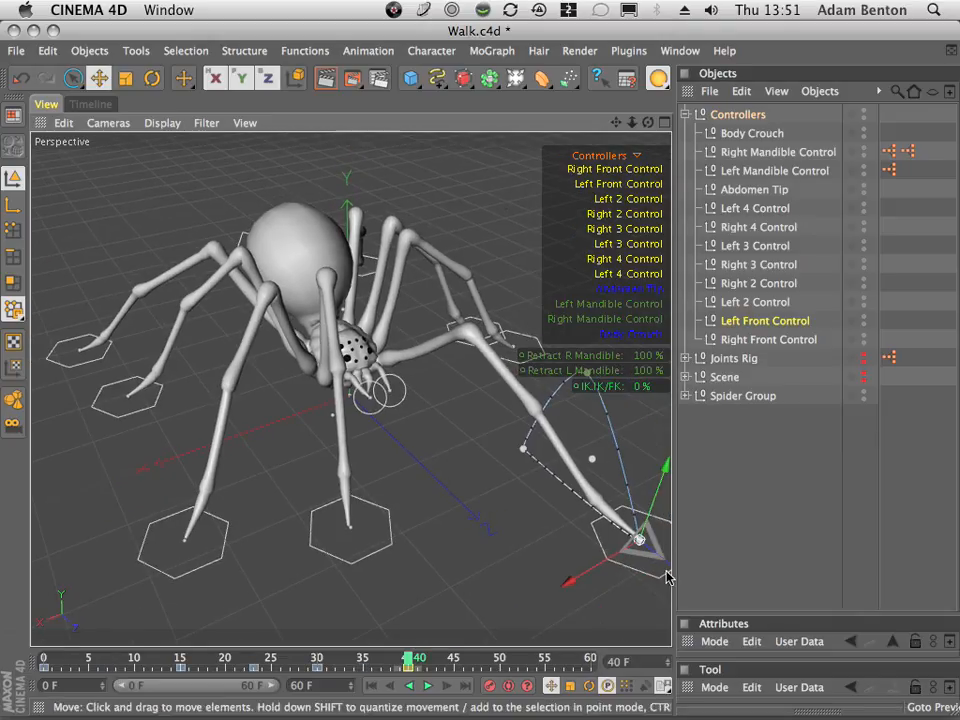
left_click_drag(660, 568, 523, 510)
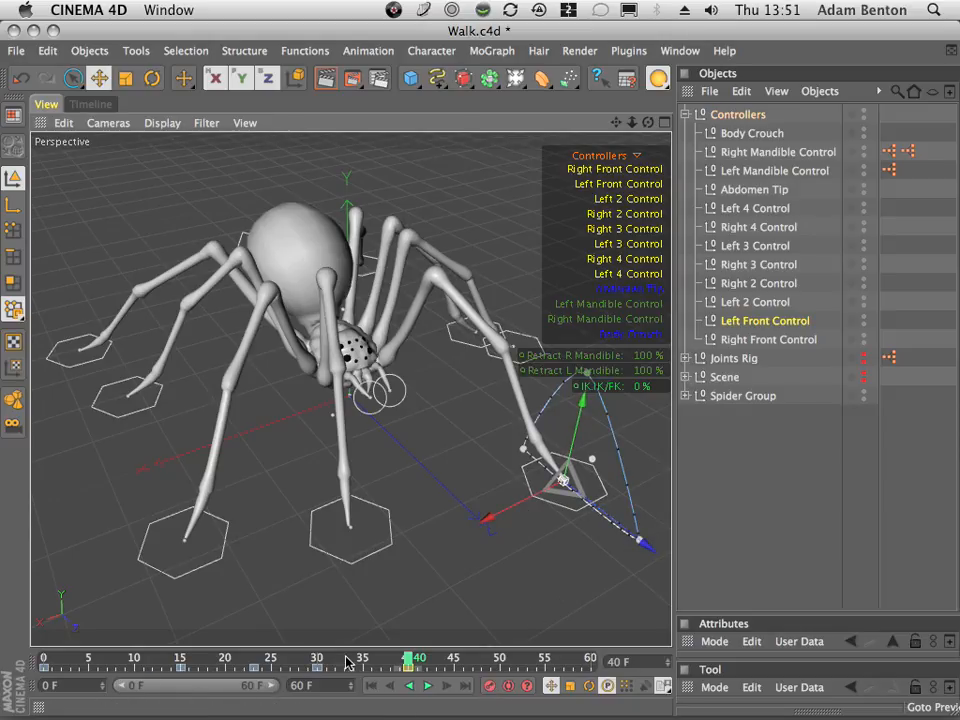
- Raise the Left Front Control at frame 35, record its key, and scrub through the leg's step into frame 40
left_click_drag(408, 660, 364, 660)
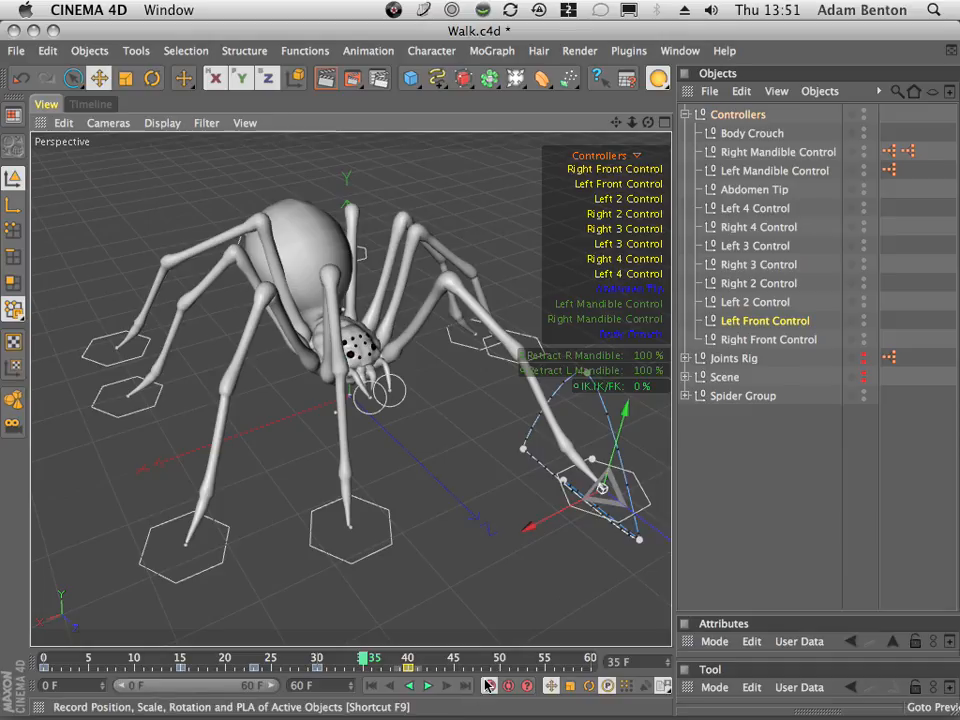
left_click_drag(364, 660, 310, 688)
left_click(439, 660)
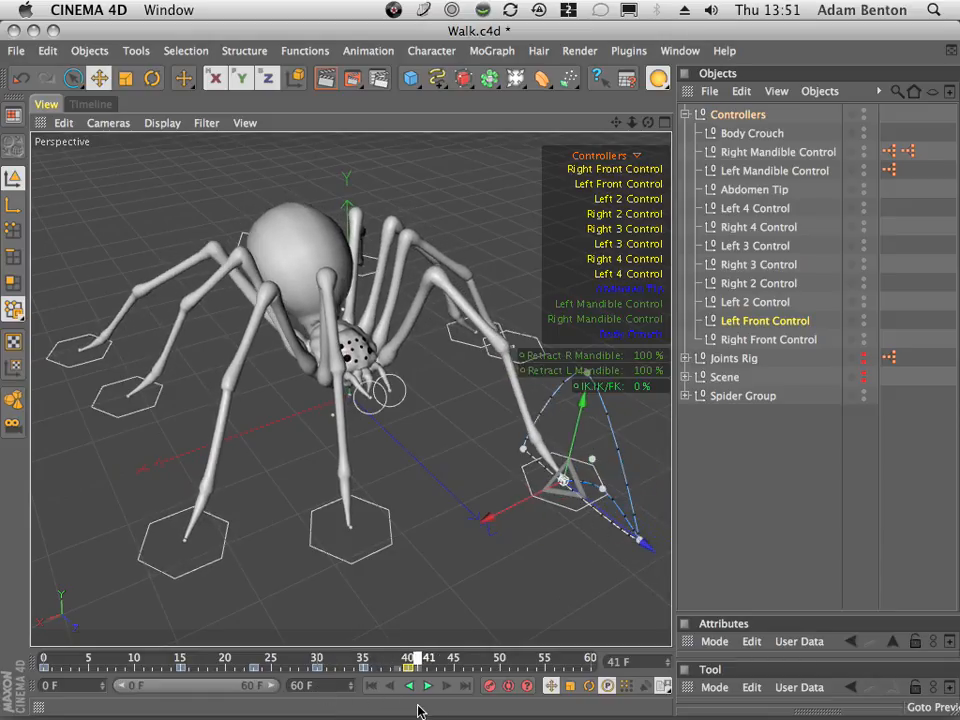
left_click_drag(358, 710, 331, 700)
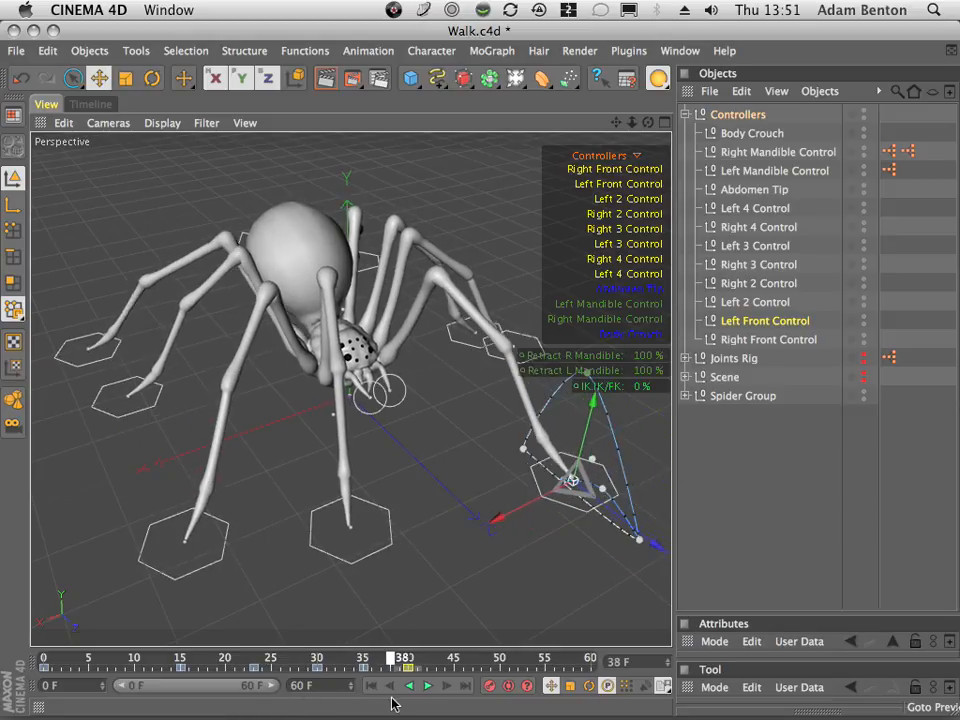
left_click_drag(393, 704, 336, 690)
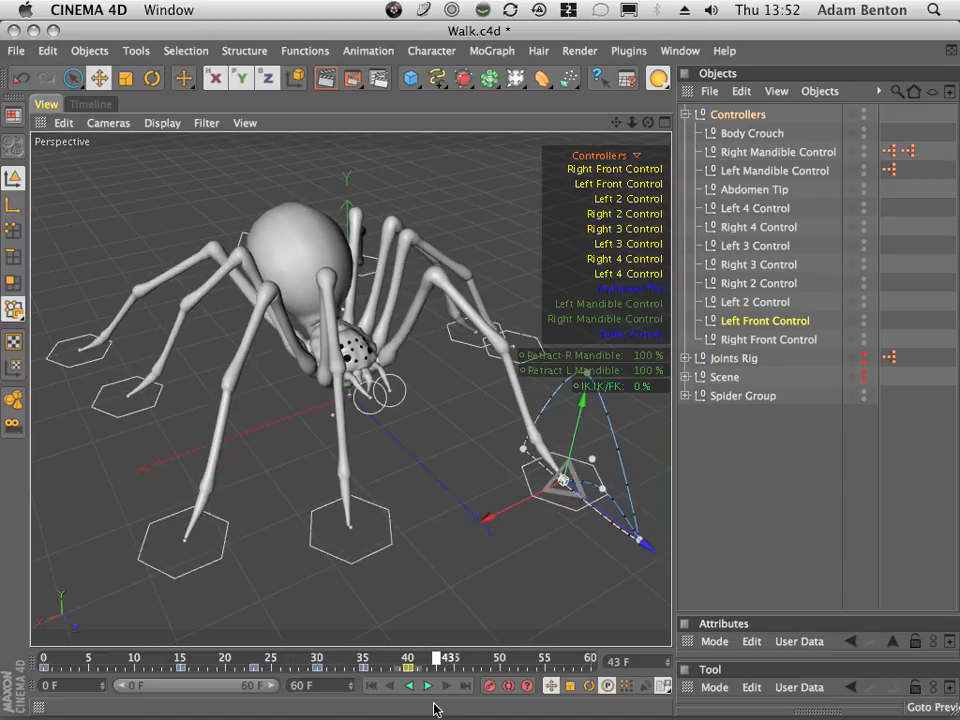
left_click_drag(396, 703, 327, 684)
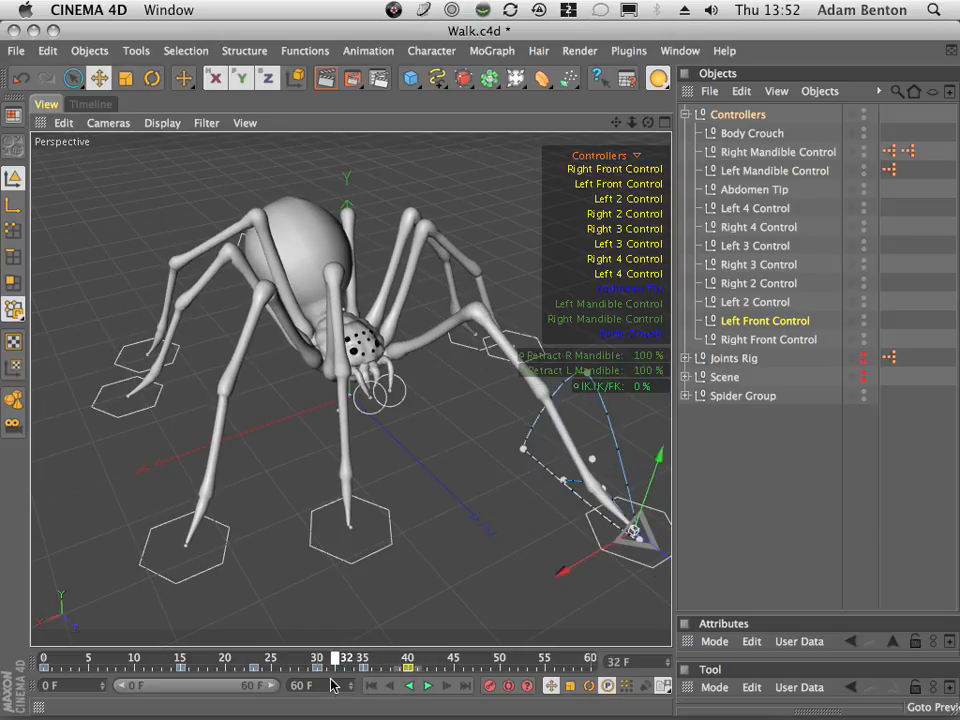
left_click_drag(311, 688, 435, 709)
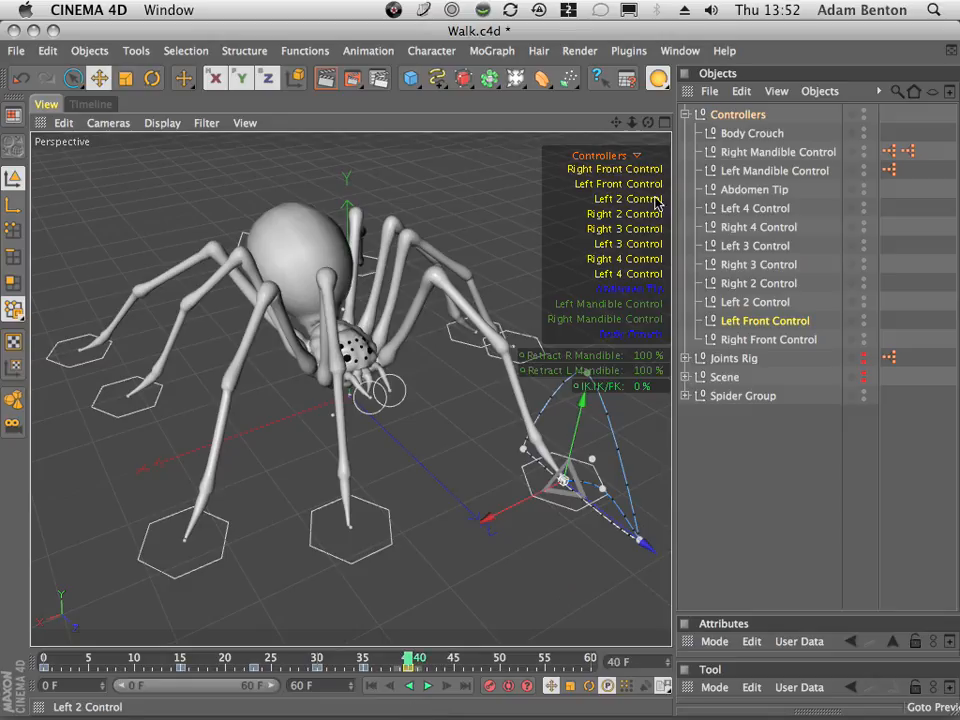
- Lower the Body Crouch control along Y and pull it backward along Z at frame 40, and record its position key
left_click(629, 289)
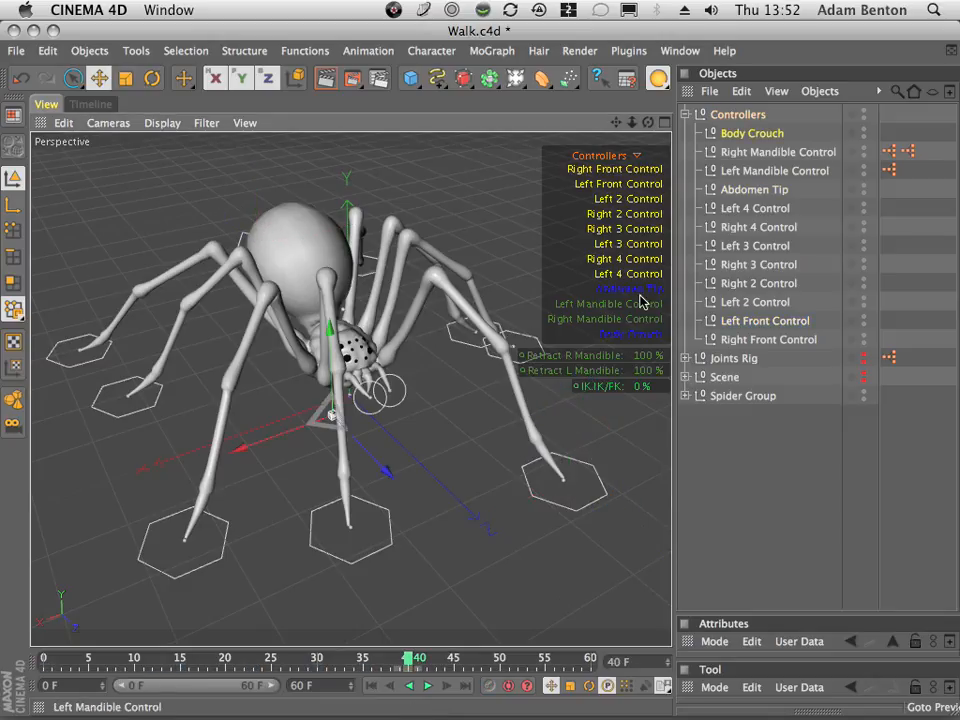
left_click_drag(645, 124, 288, 372)
left_click_drag(331, 315, 331, 323)
left_click_drag(425, 421, 407, 423)
left_click_drag(648, 122, 720, 40)
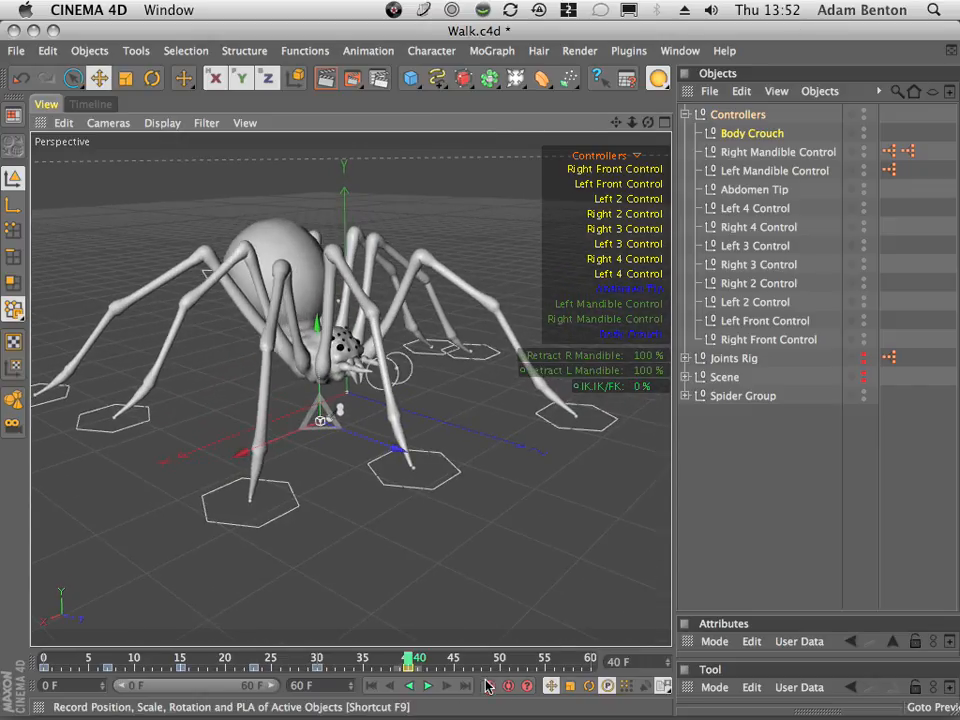
left_click(305, 657)
left_click_drag(305, 657, 338, 658)
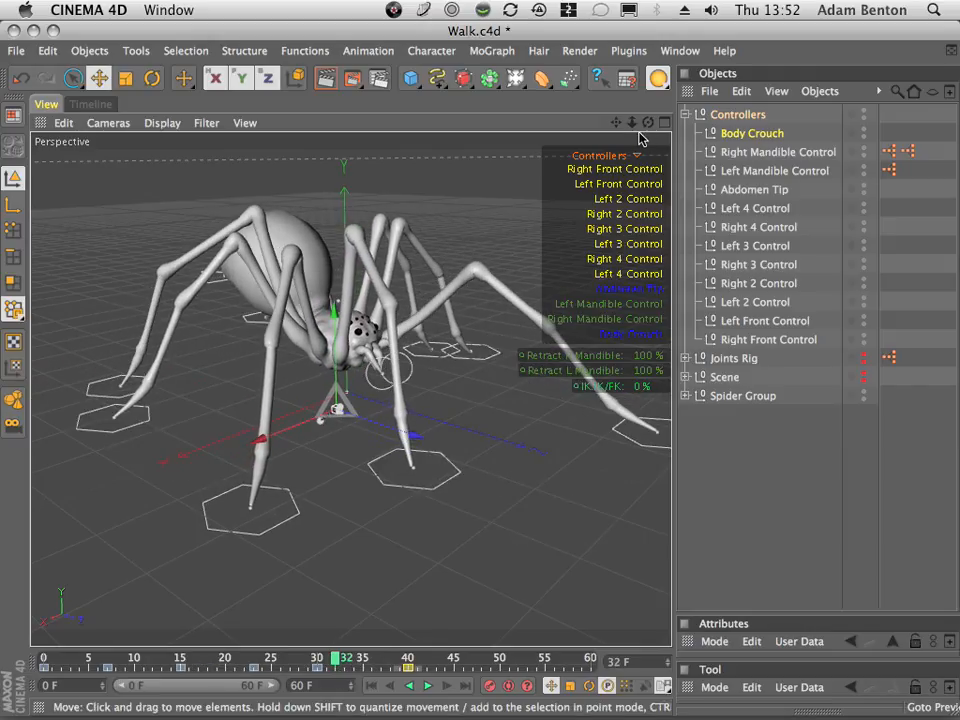
- Lower the Abdomen Tip control at frame 40, record its position key, and scrub through the body's movement
left_click_drag(634, 124, 790, 112)
left_click_drag(616, 125, 633, 174)
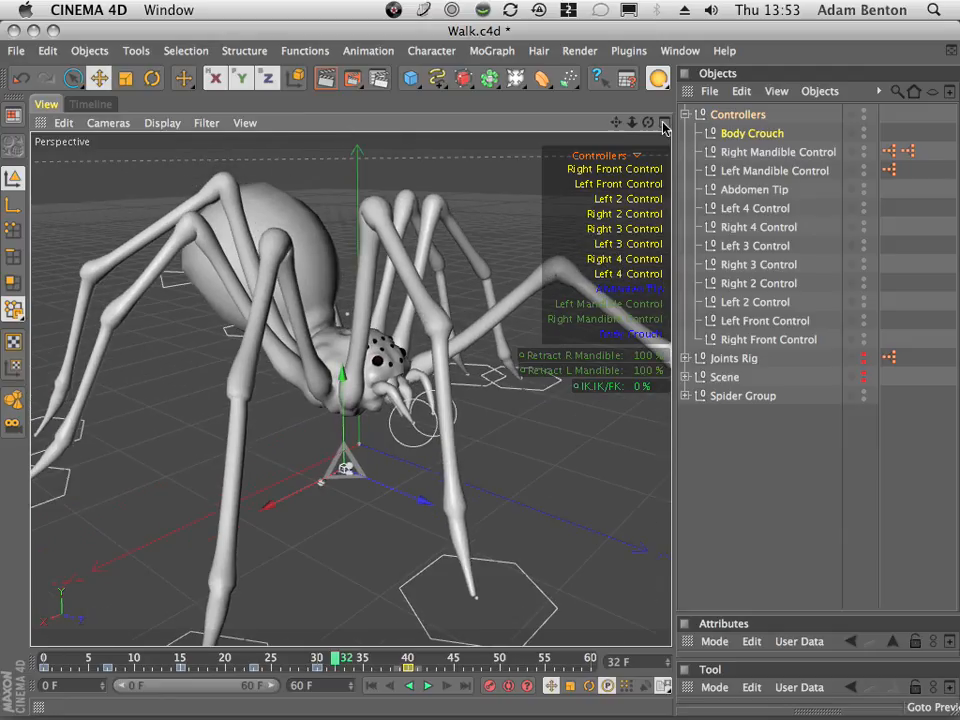
left_click_drag(649, 125, 616, 146)
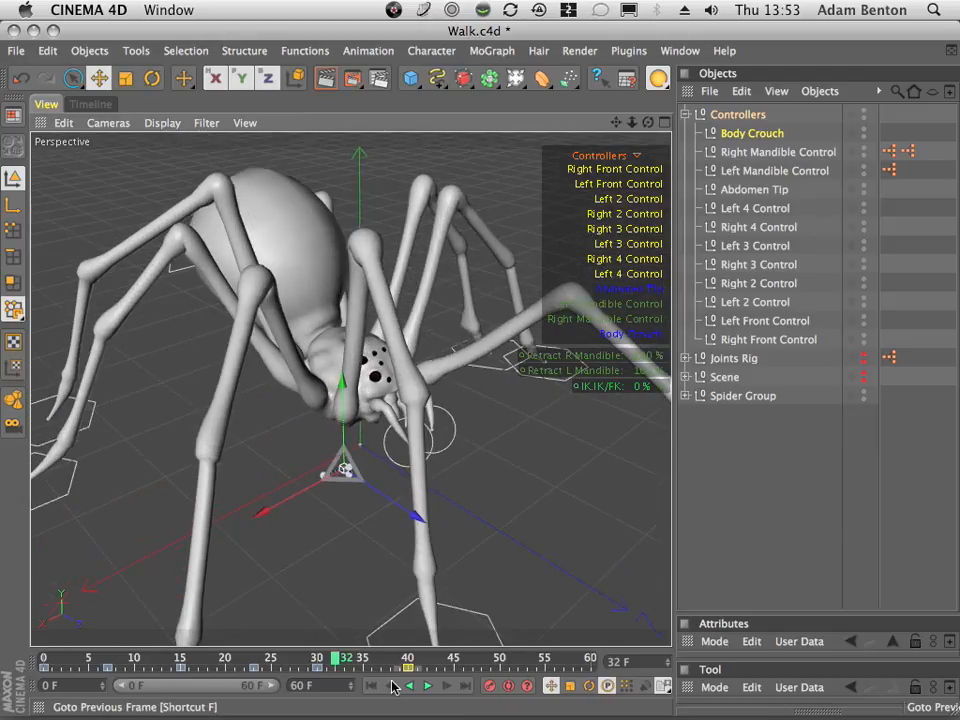
left_click_drag(337, 660, 409, 655)
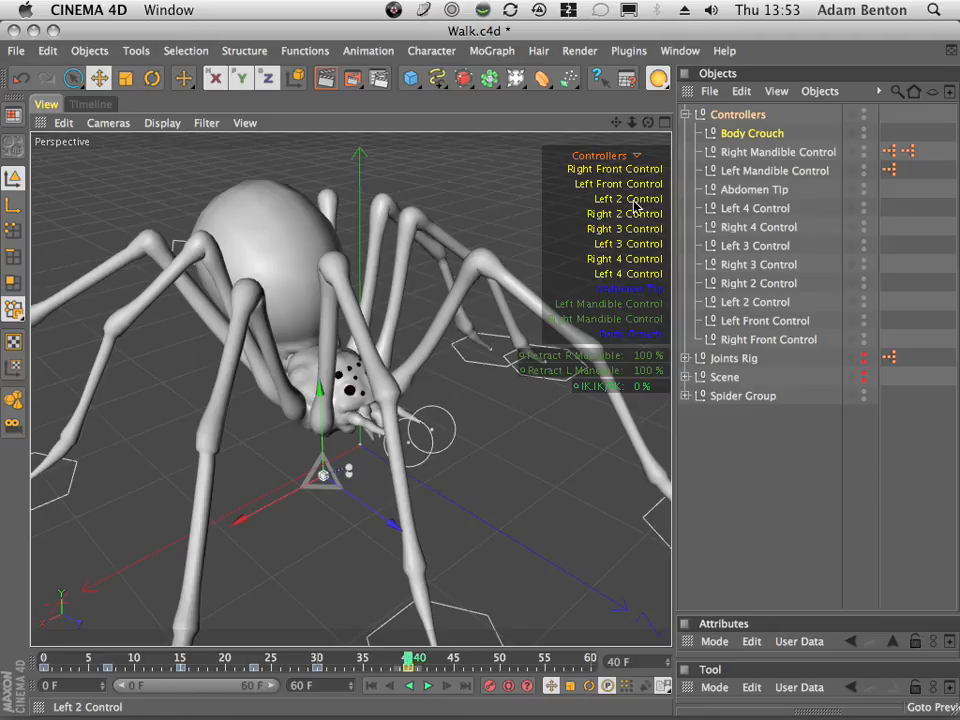
left_click(636, 289)
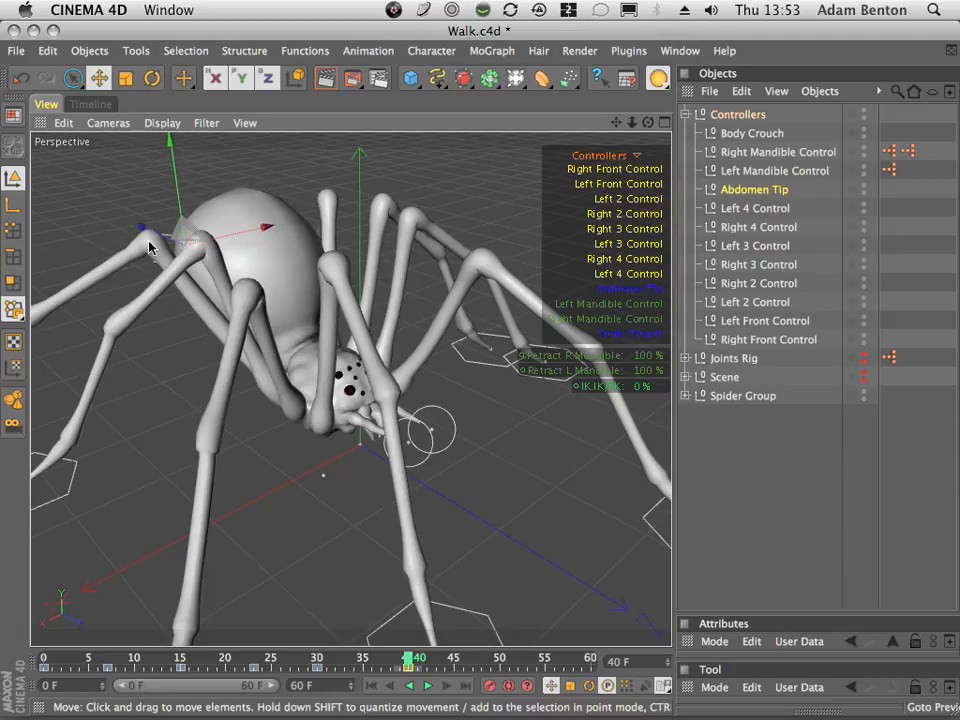
left_click(490, 688)
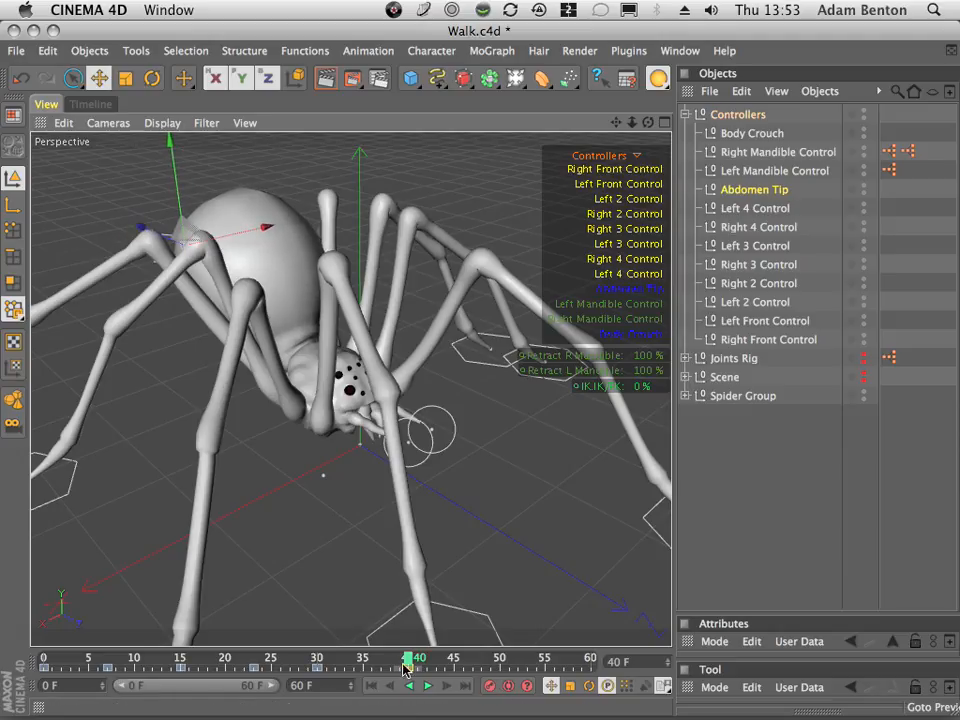
left_click_drag(410, 660, 388, 657)
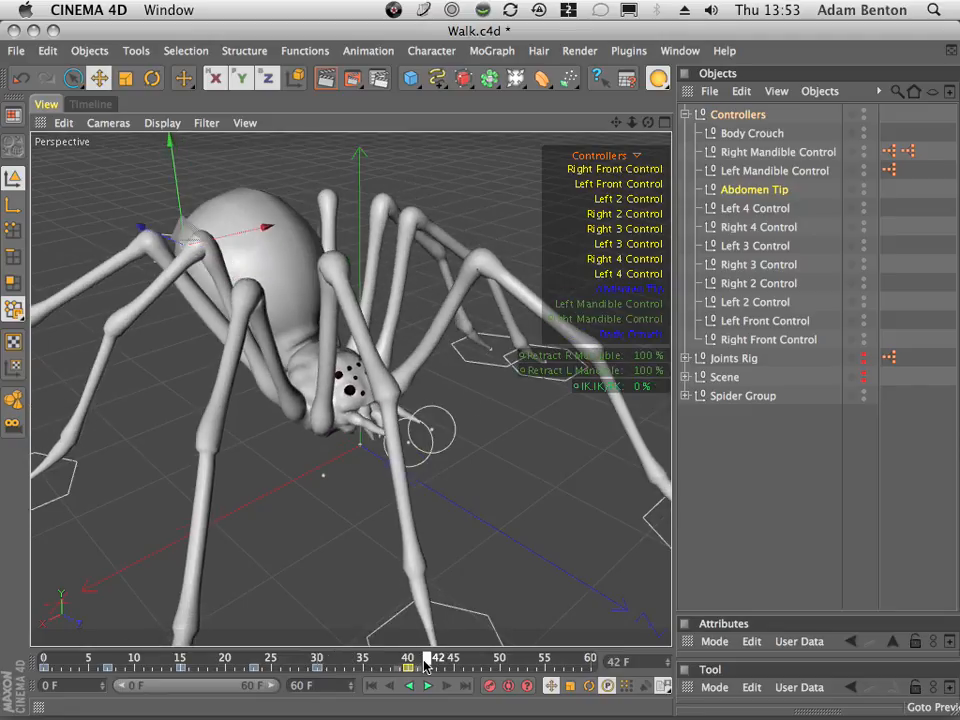
left_click_drag(312, 685, 336, 684)
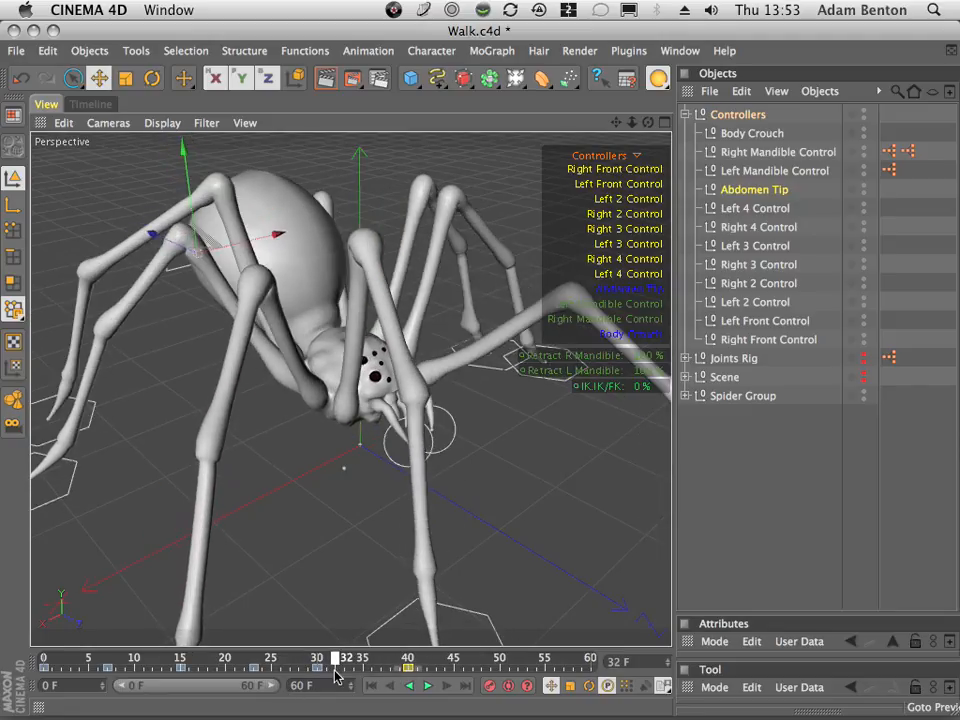
- Raise the IK/FK blend to 100% and advance the animation to frame 40
left_click_drag(648, 122, 670, 152)
left_click_drag(330, 656, 371, 656)
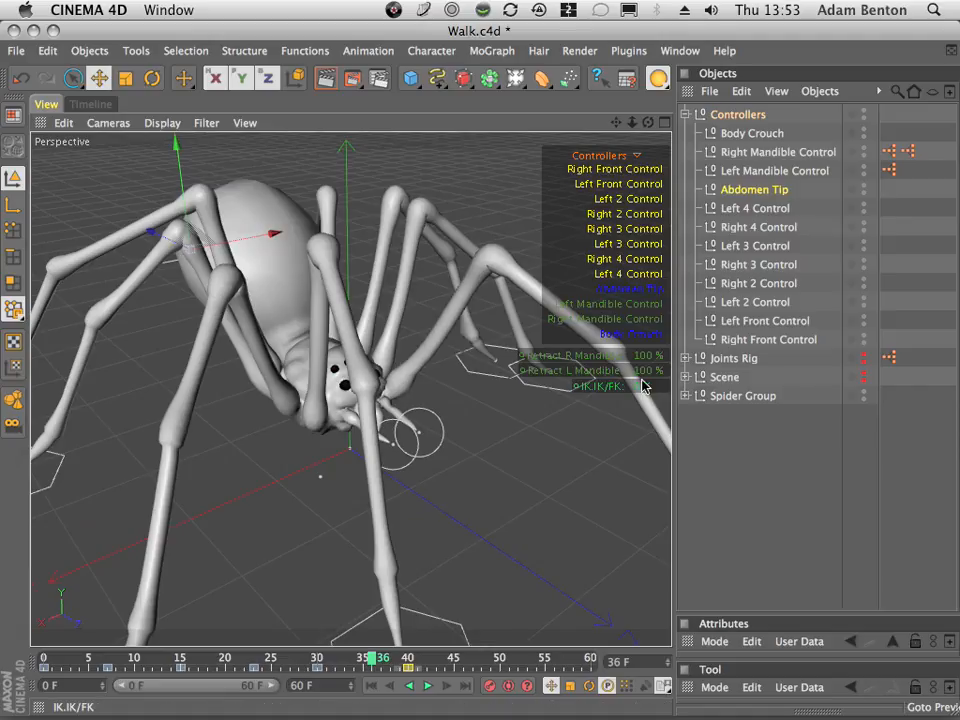
left_click_drag(640, 386, 678, 370)
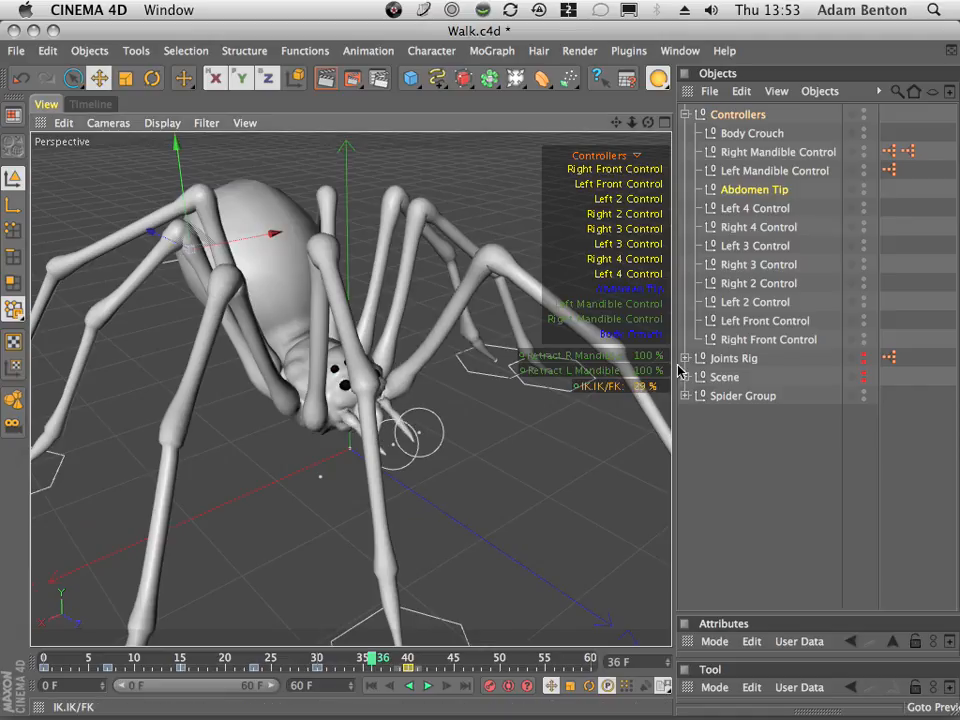
left_click_drag(364, 658, 407, 658)
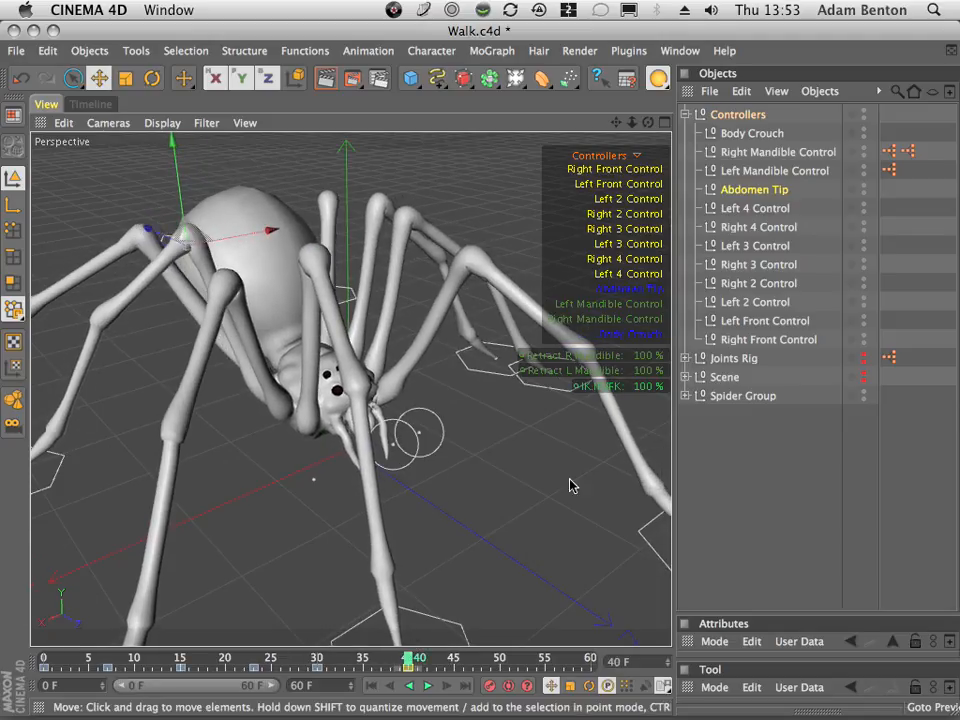
- Review the spider's crouch around frame 40 from the front and side, checking the leg placement
left_click_drag(648, 122, 677, 208)
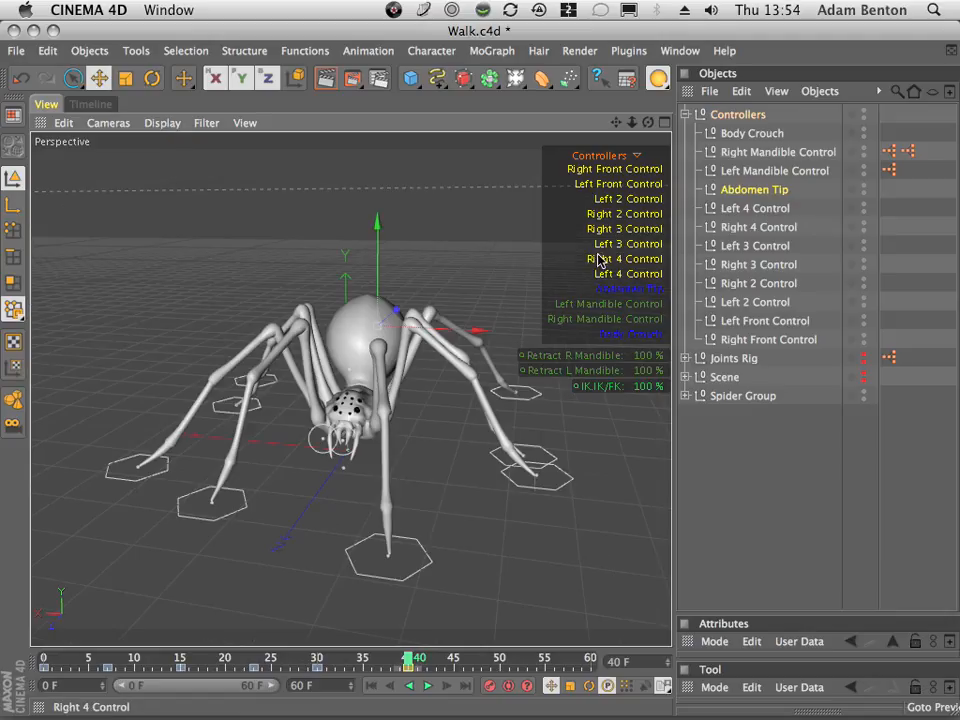
left_click_drag(648, 122, 830, 138)
left_click_drag(396, 664, 470, 628)
left_click(409, 655)
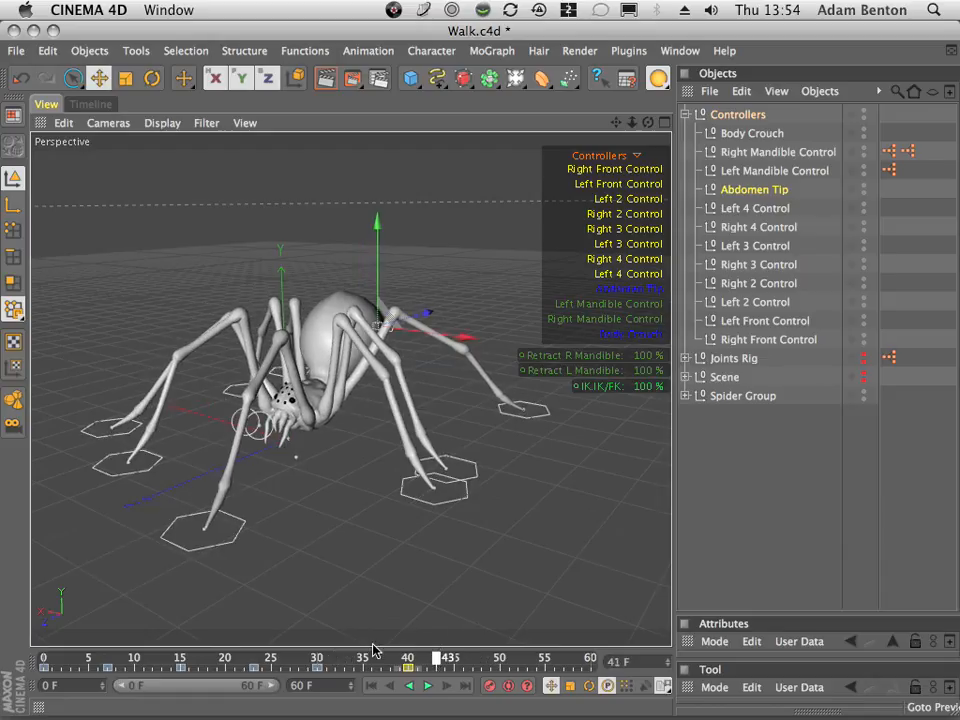
left_click_drag(372, 650, 413, 645)
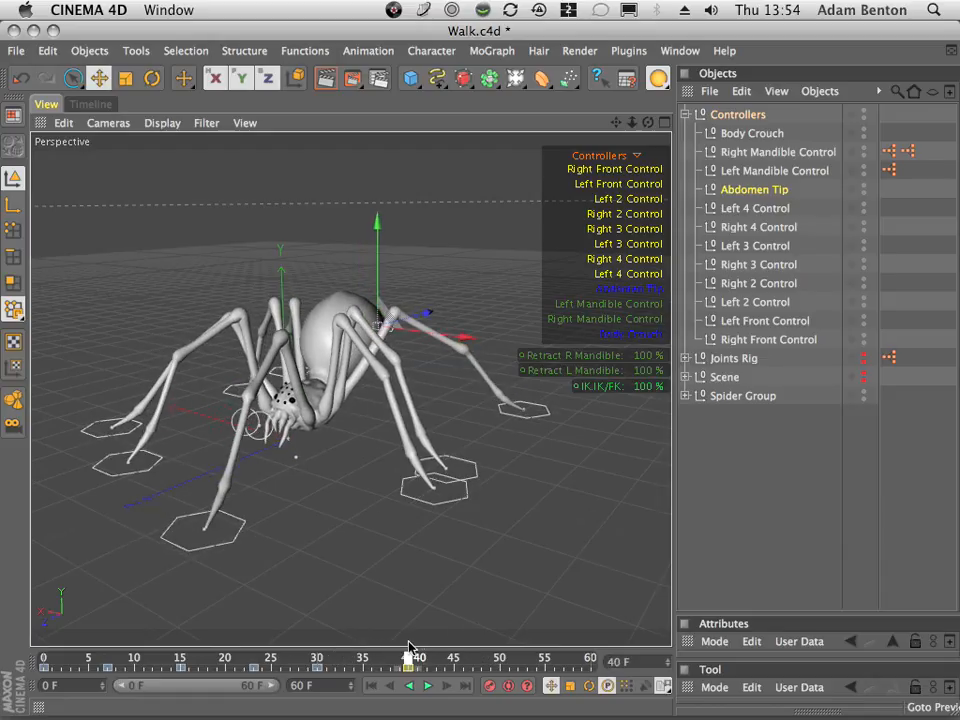
- Move the Left 3 Control backward along Z, away from the Left 2 leg, at frame 40 and record its position key
left_click_drag(649, 122, 882, 8)
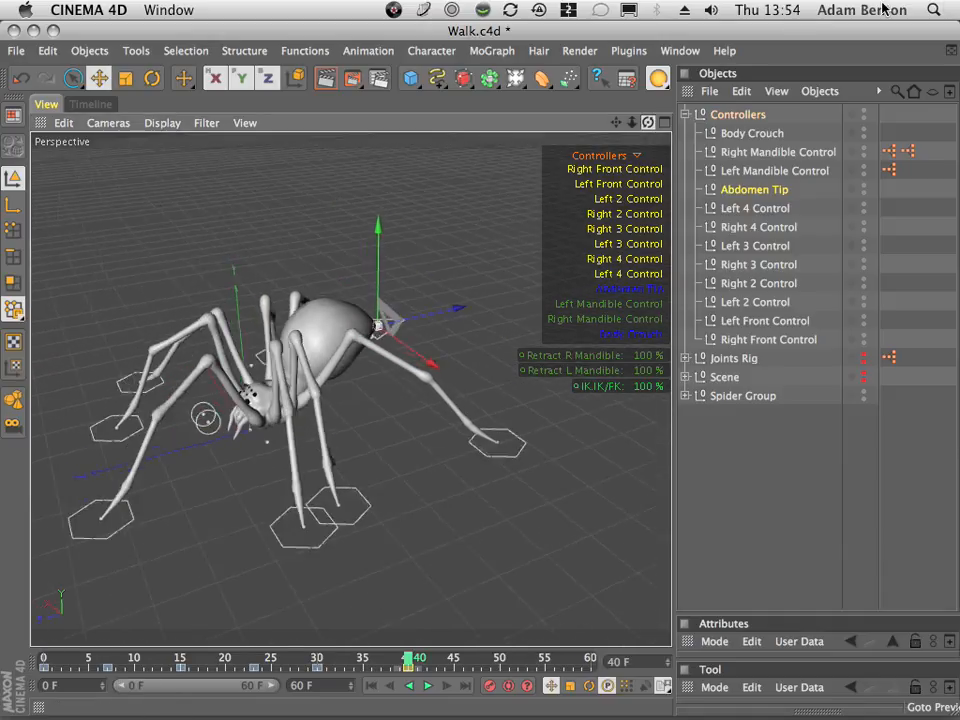
left_click_drag(616, 122, 524, 293)
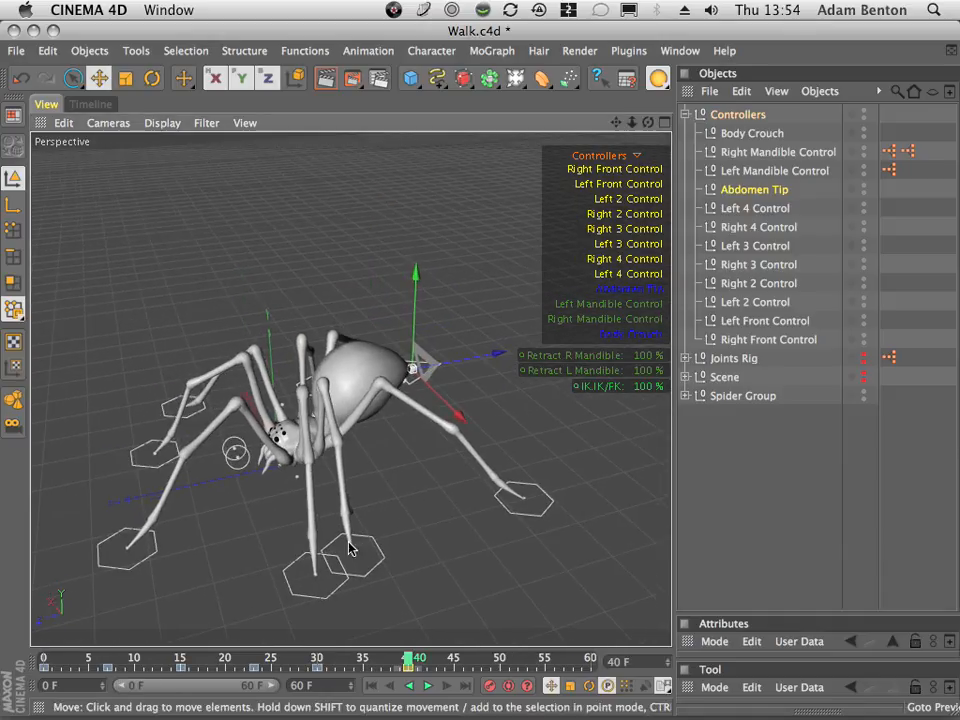
left_click(374, 568)
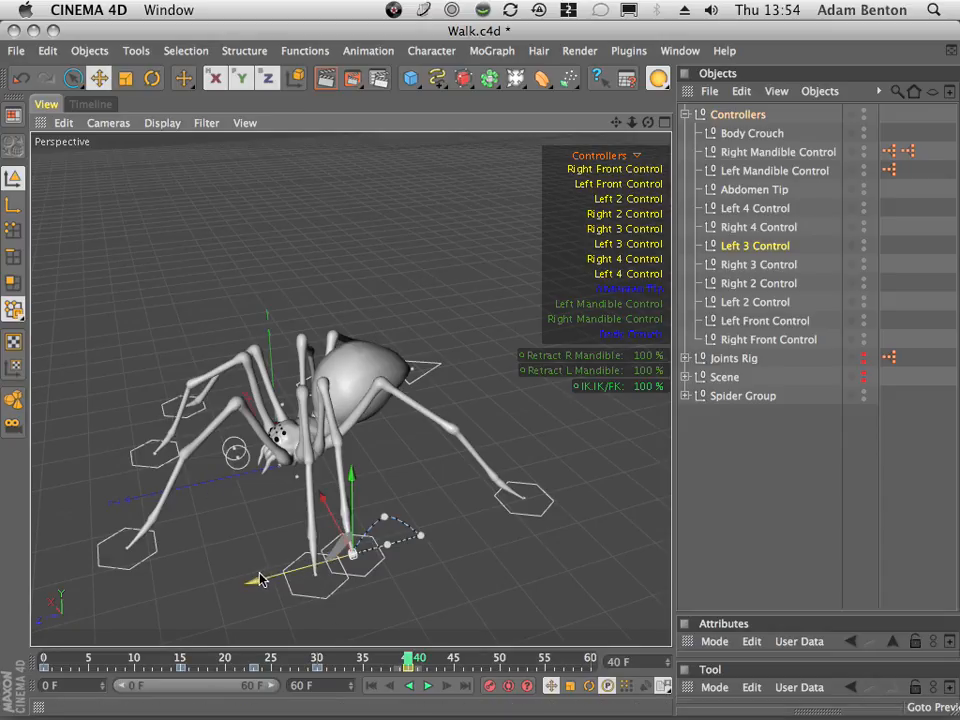
left_click_drag(256, 581, 356, 567)
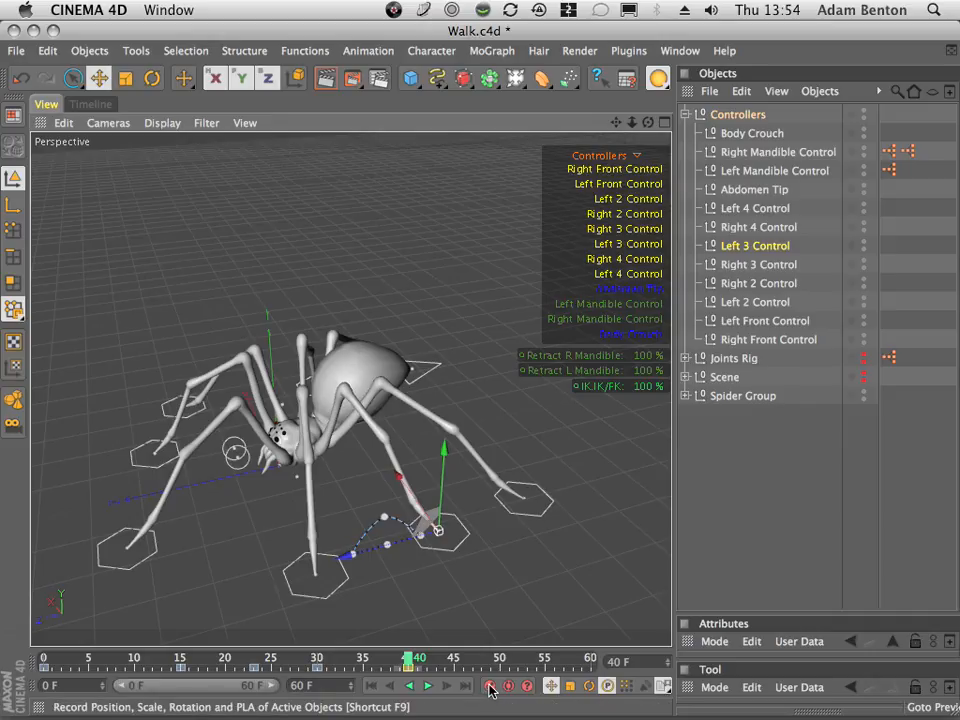
left_click(490, 688)
- Raise the Left 3 Control along Y at frame 35, record its key, and return to frame 40
left_click_drag(408, 660, 364, 652)
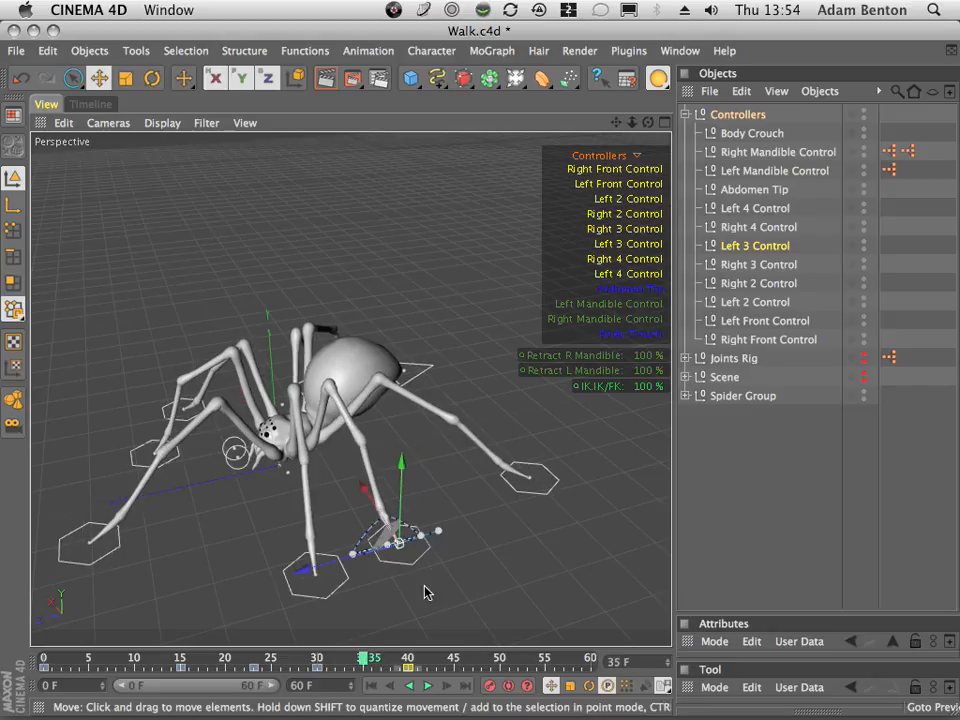
left_click_drag(401, 460, 408, 446)
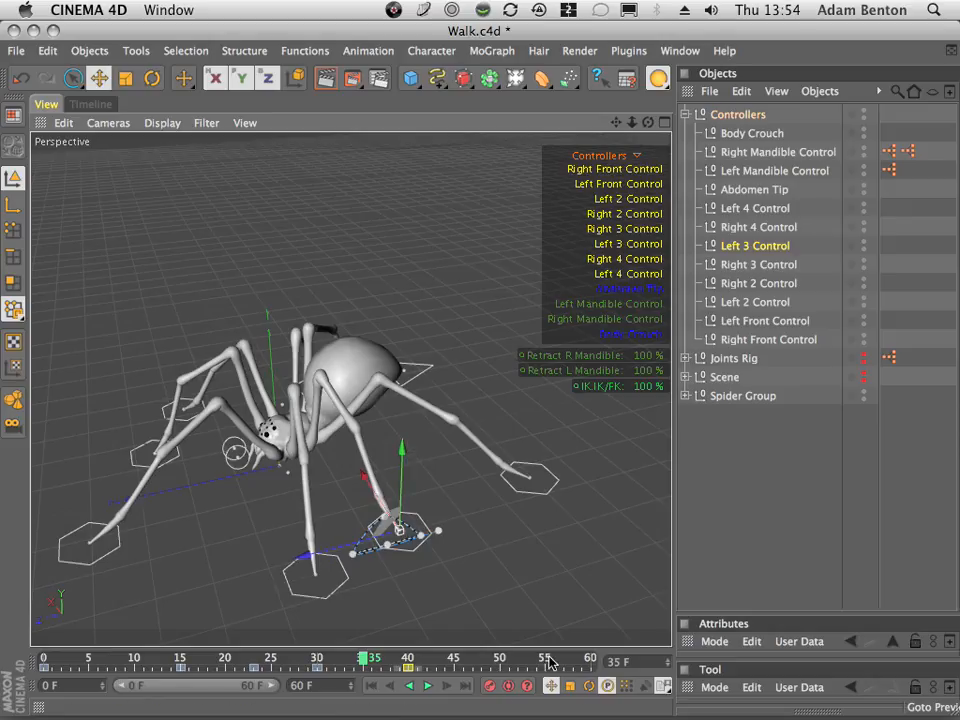
left_click_drag(362, 657, 408, 654)
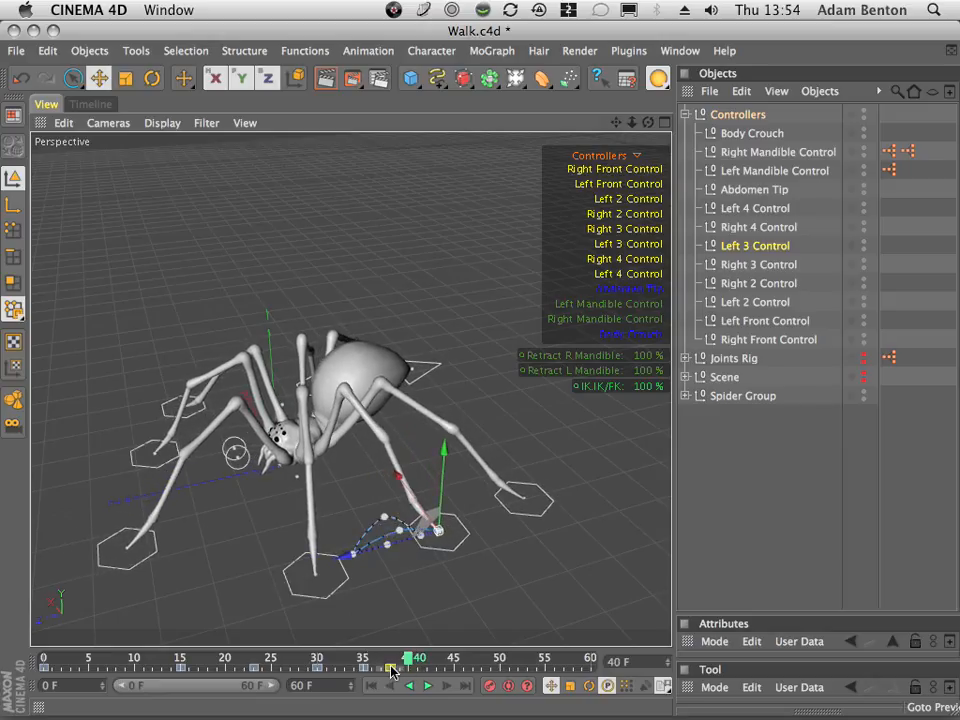
- Display the animation keys in the Timeline and expand the Left 3 Control's X, Y and Z position tracks
left_click(88, 103)
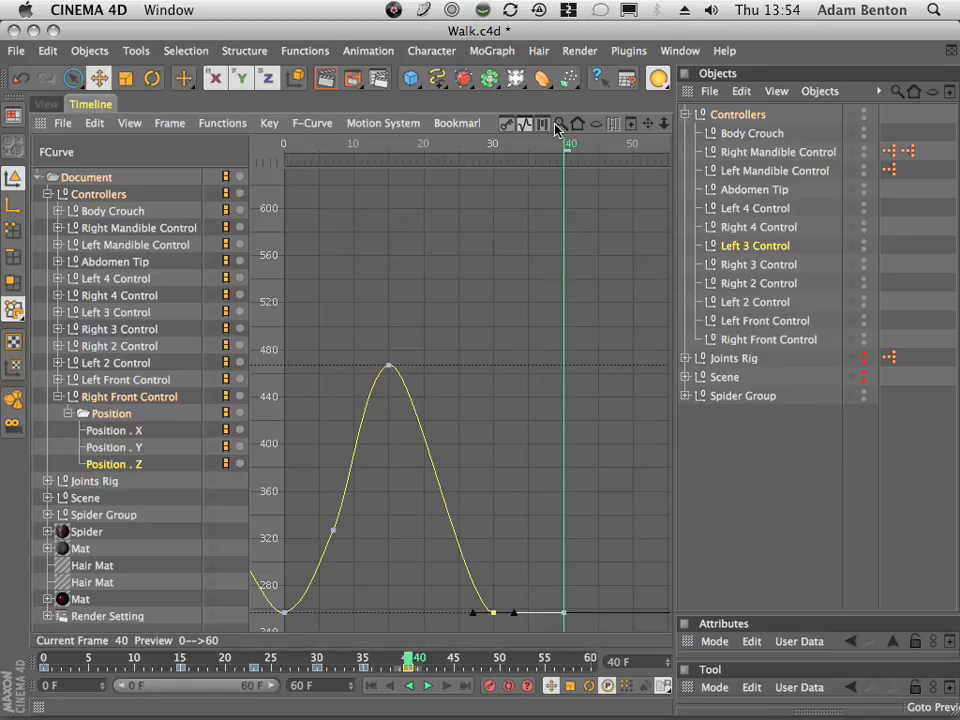
left_click(511, 127)
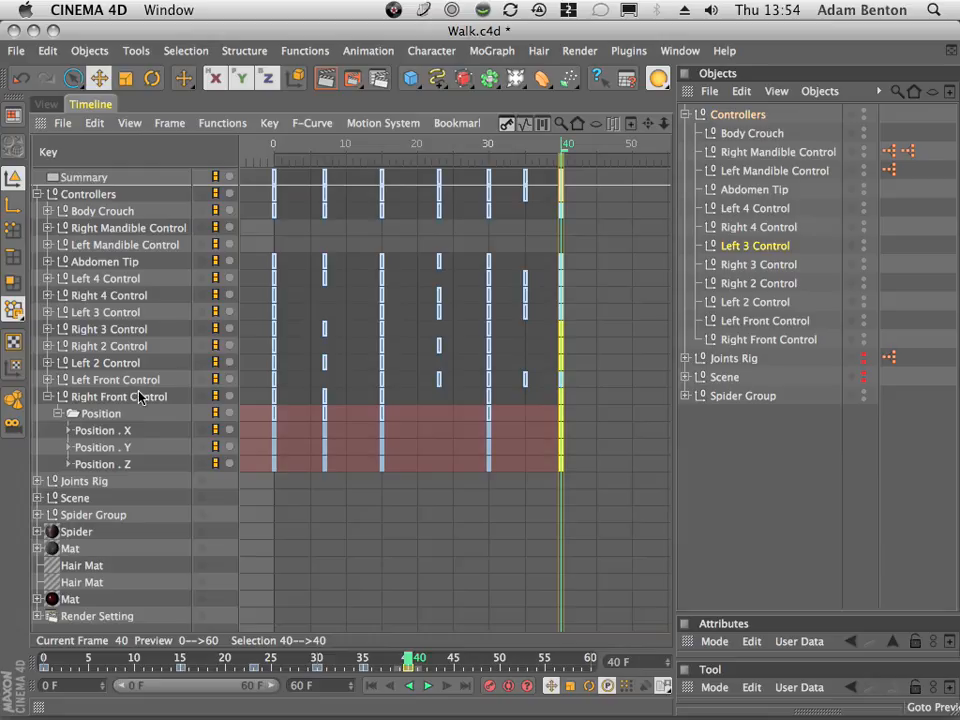
left_click(53, 101)
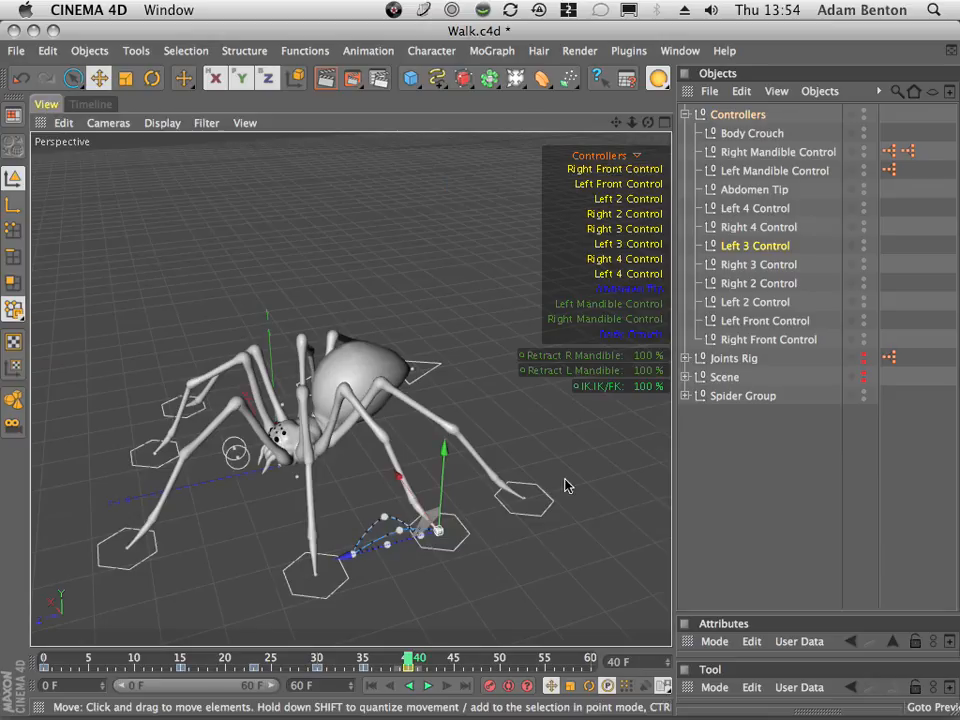
left_click(92, 104)
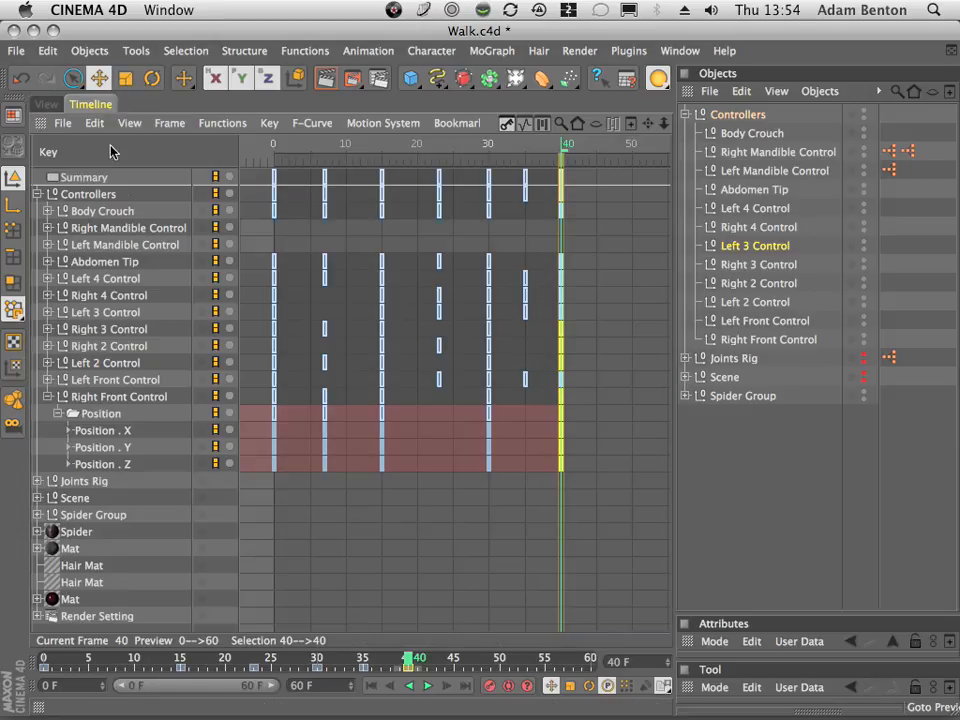
left_click(90, 313)
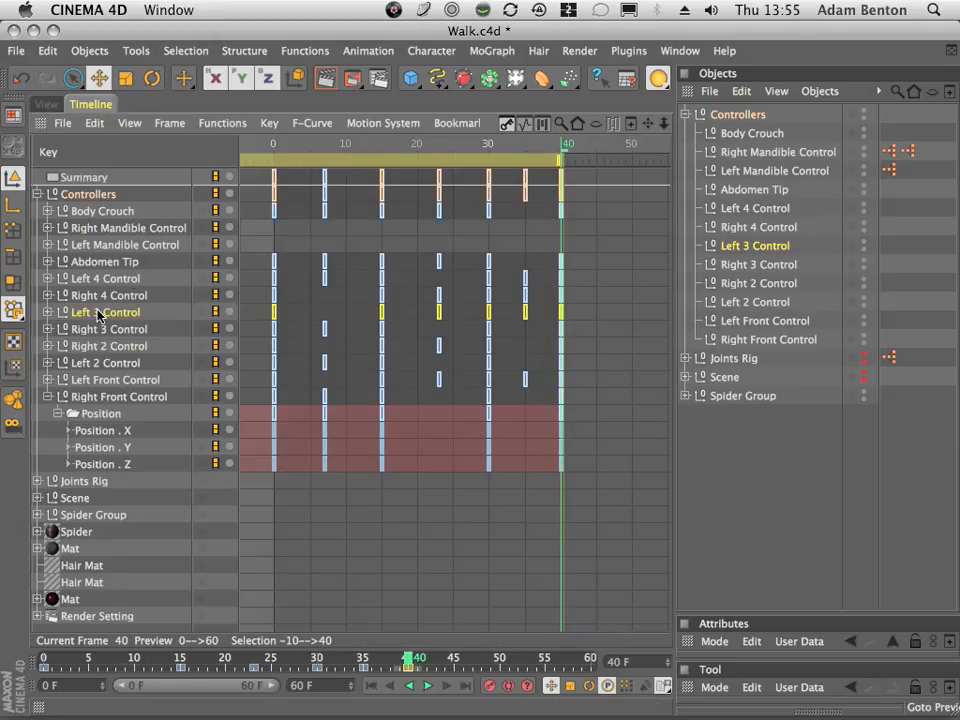
left_click(47, 313)
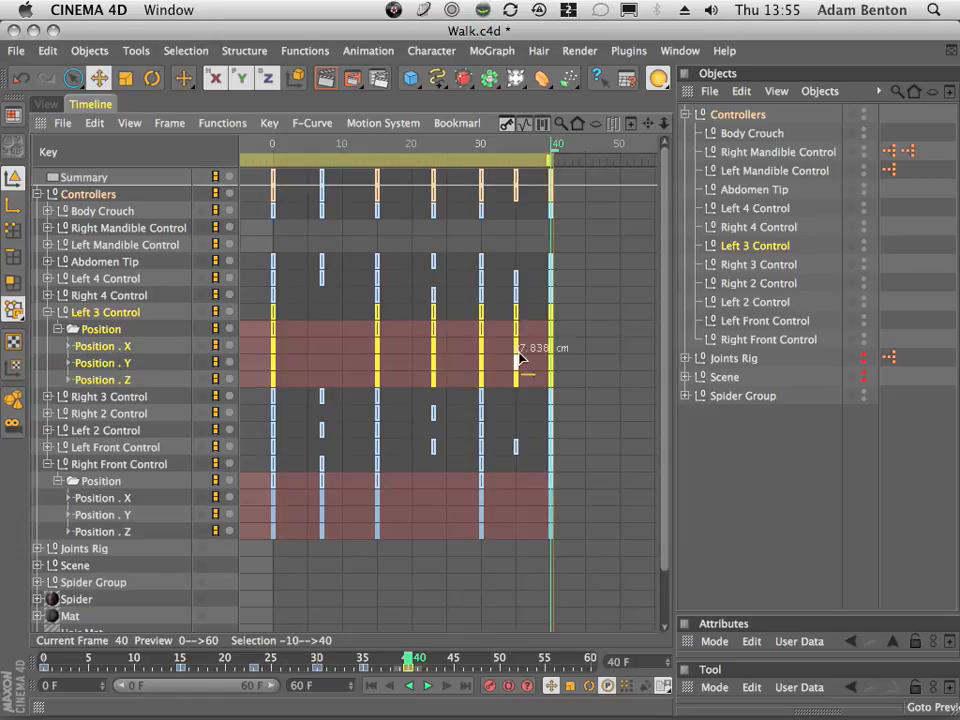
- Move the Left 3 Control's position keys from frame 40 to frame 38 and from frame 35 to frame 34
mouse_move(548, 336)
left_click(558, 324)
left_click_drag(550, 323, 558, 385)
left_click_drag(550, 315, 535, 318)
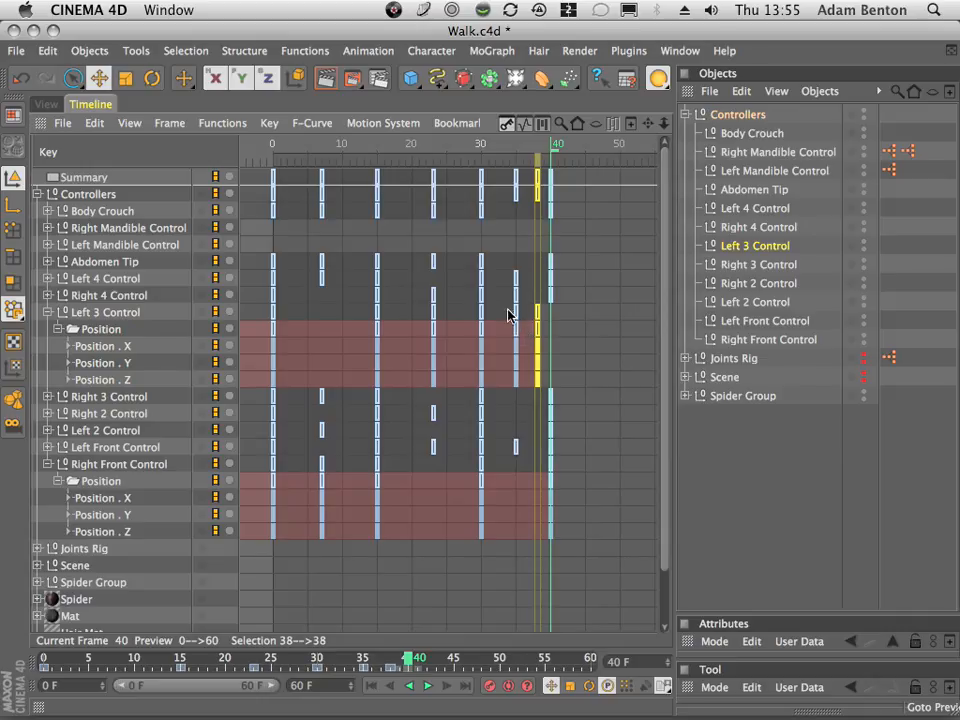
left_click_drag(513, 383, 527, 371)
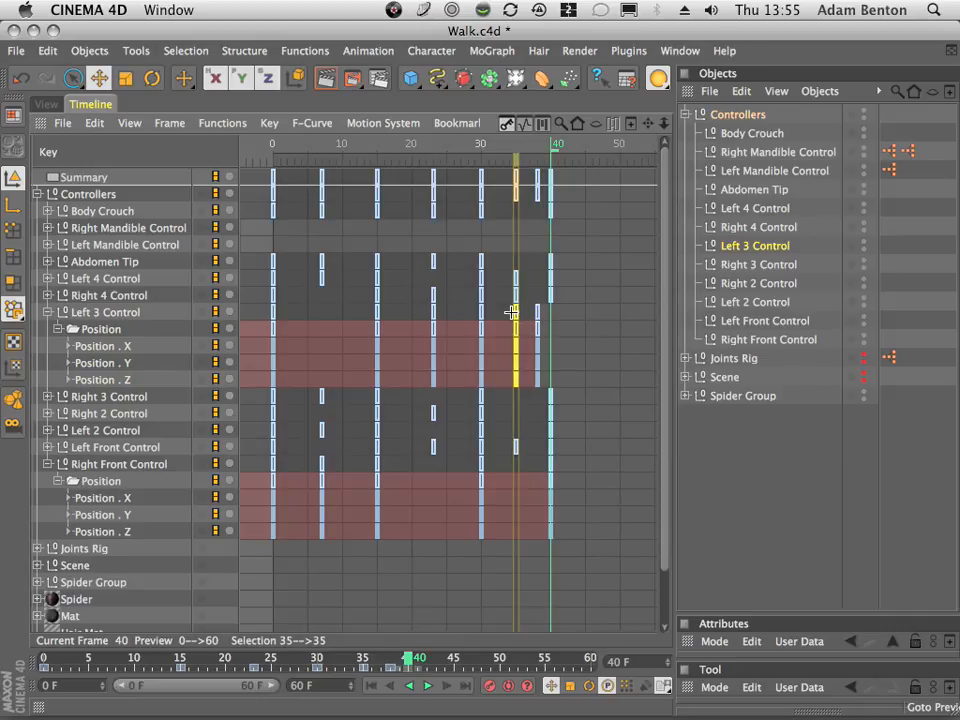
left_click_drag(511, 313, 509, 311)
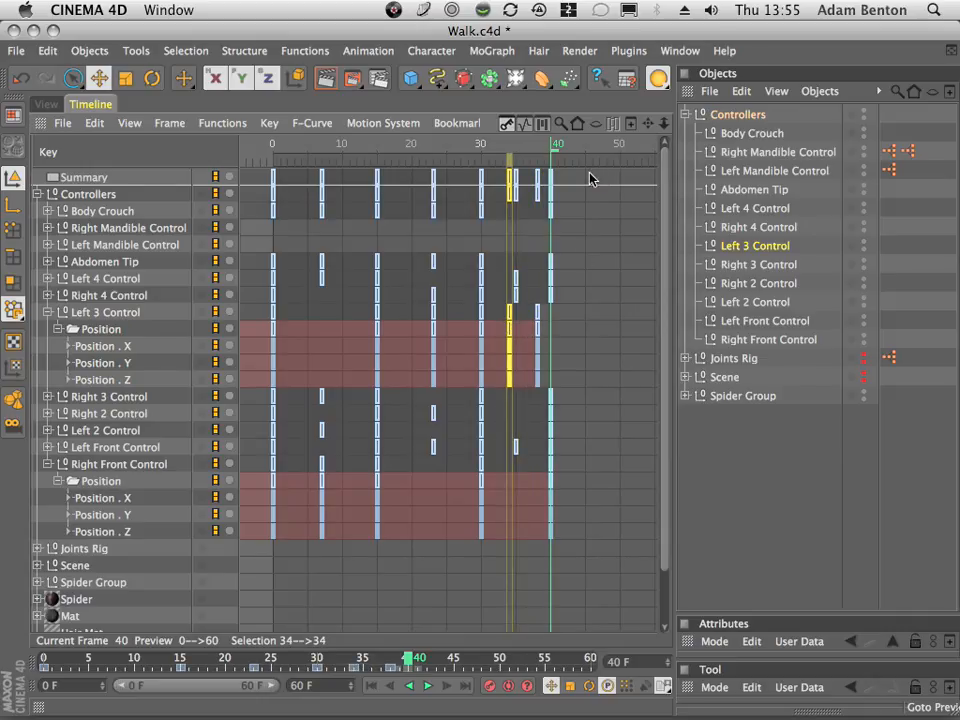
left_click(58, 103)
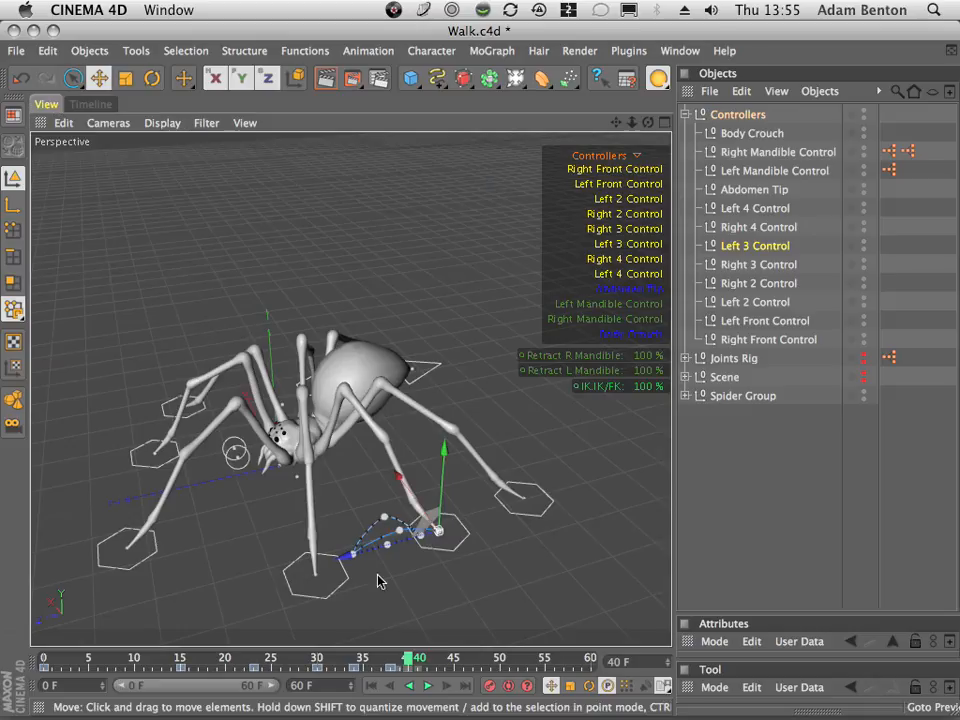
mouse_move(407, 660)
left_mouse_down()
mouse_move(300, 660)
mouse_move(486, 657)
mouse_move(383, 657)
mouse_move(416, 660)
mouse_move(407, 660)
left_mouse_up()
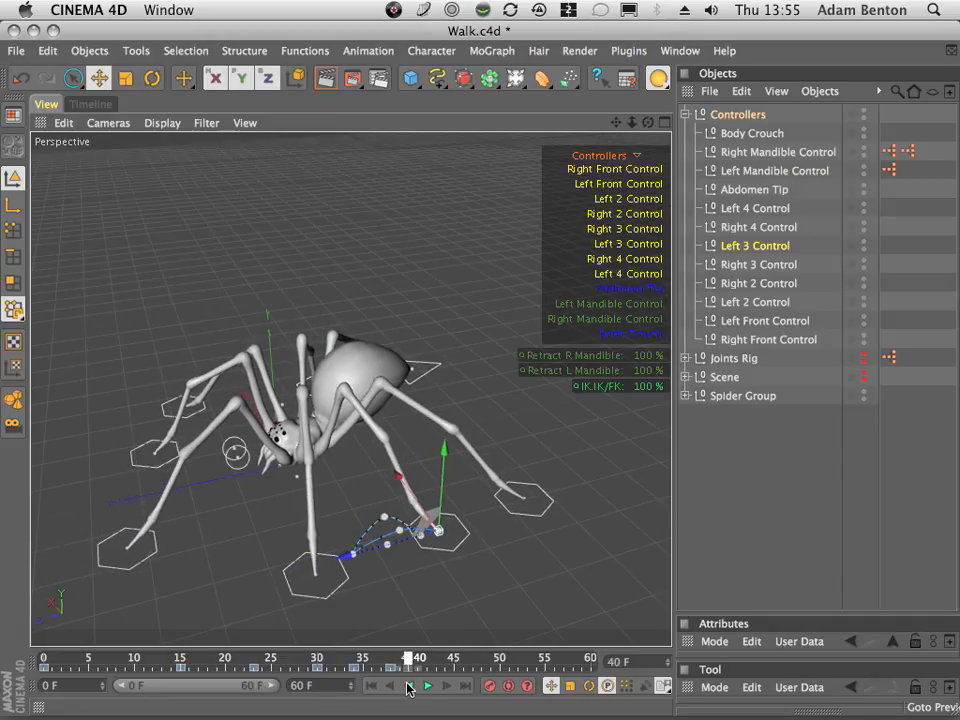
- Shift the Left 3 Control's last two sets of position keys to frames 33 and 36, and play back the retimed leg motion
left_click(88, 104)
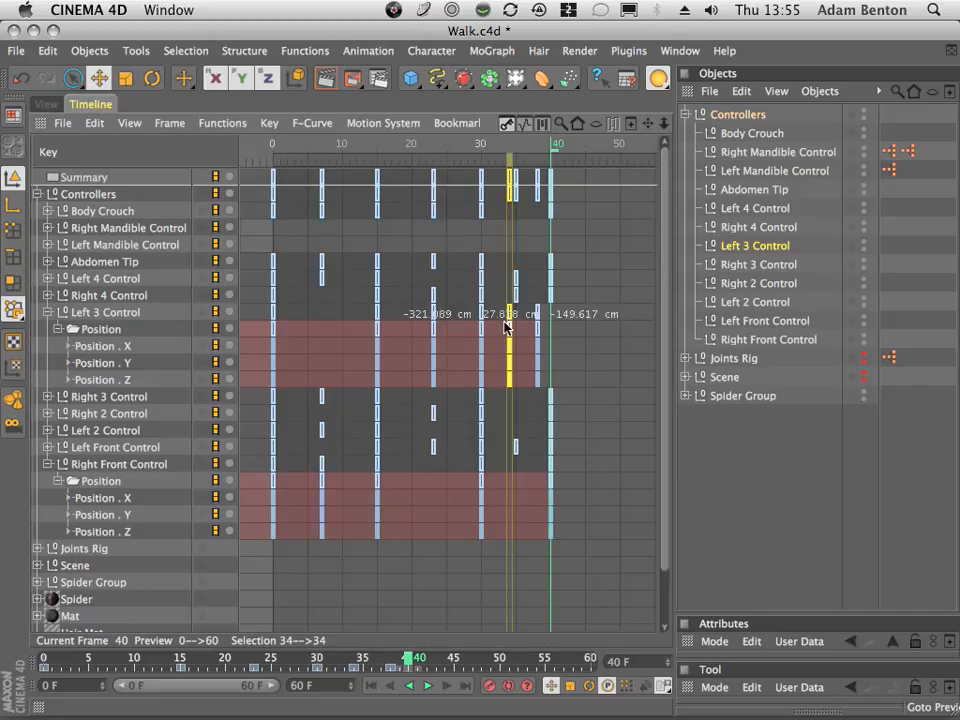
left_click_drag(498, 312, 538, 390)
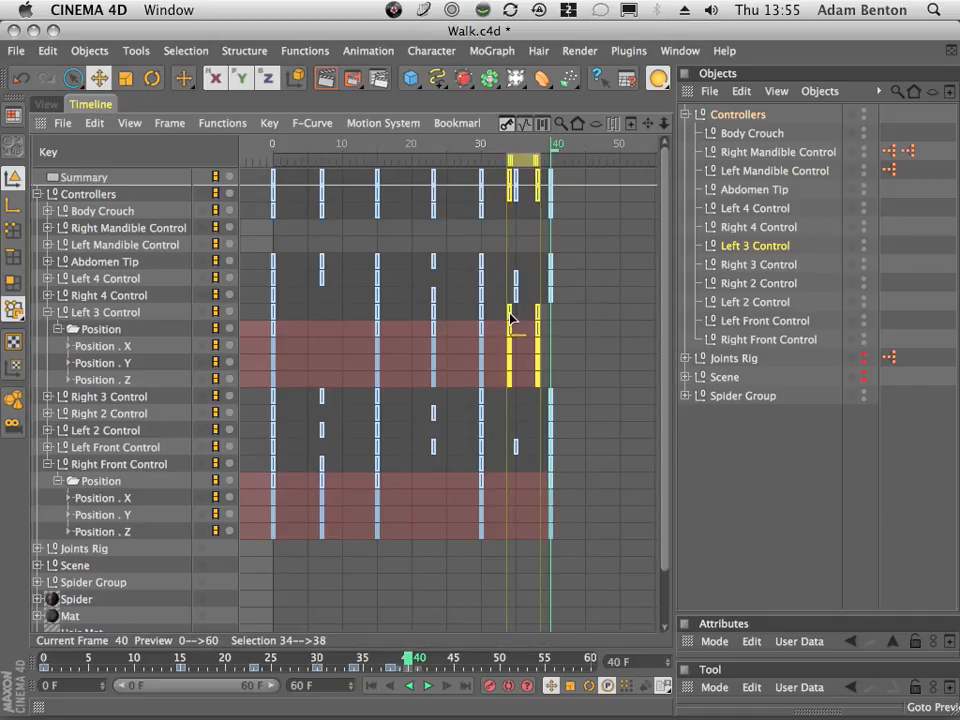
left_click_drag(510, 318, 504, 315)
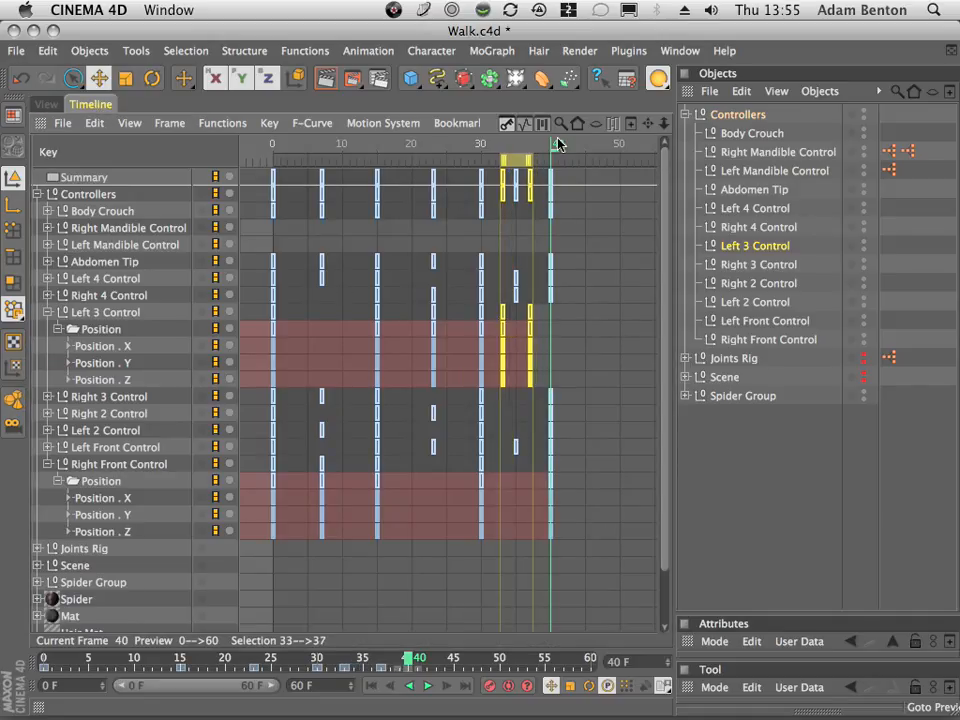
left_click_drag(528, 389, 528, 390)
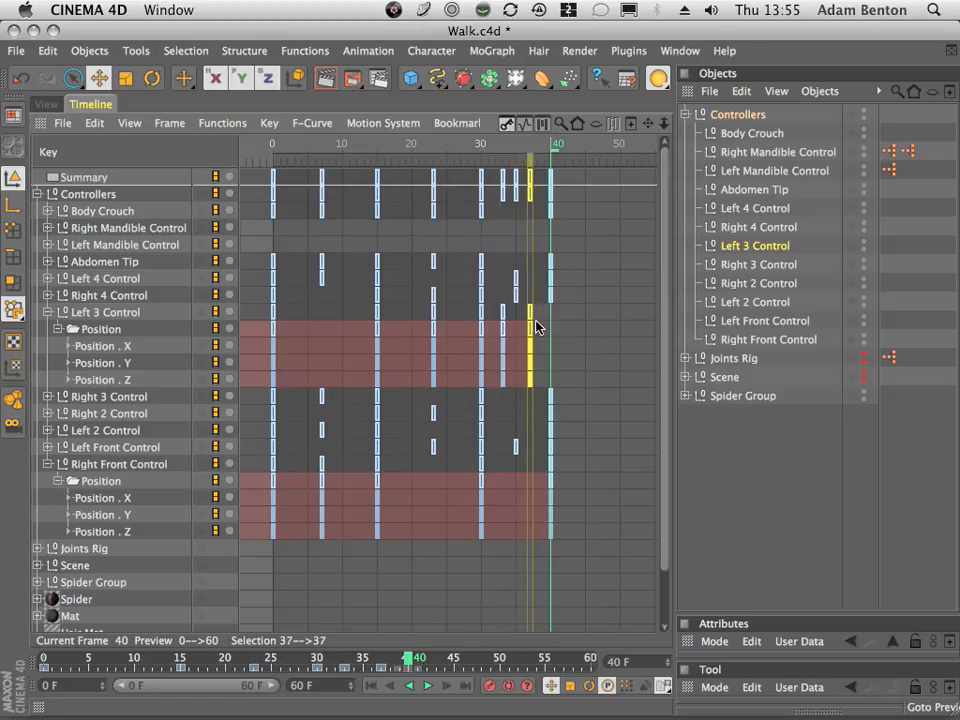
left_click_drag(530, 312, 525, 314)
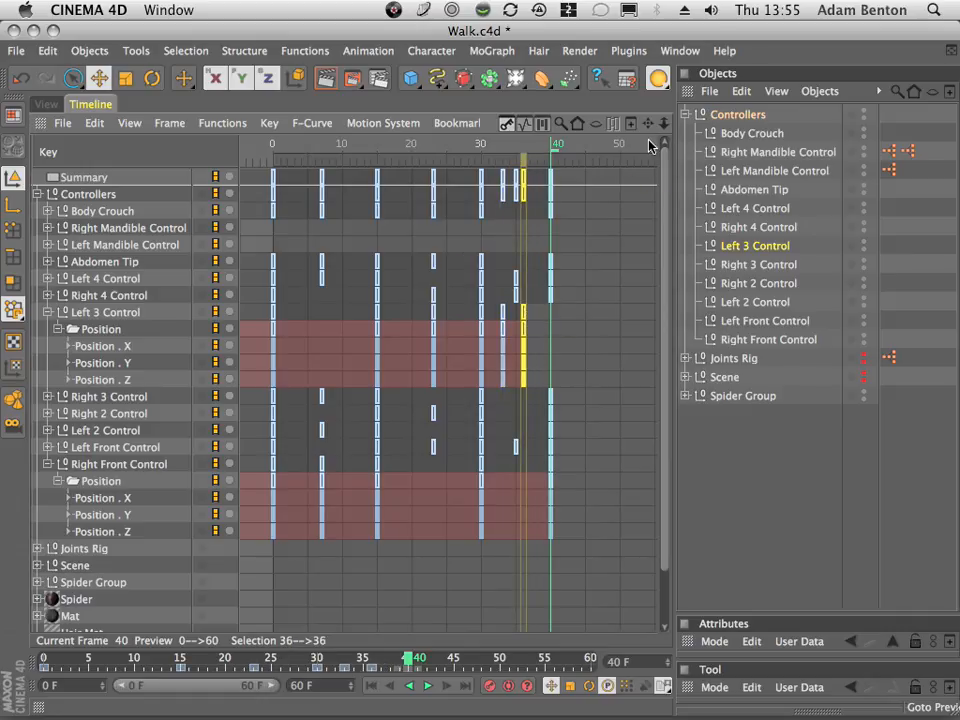
left_click(46, 104)
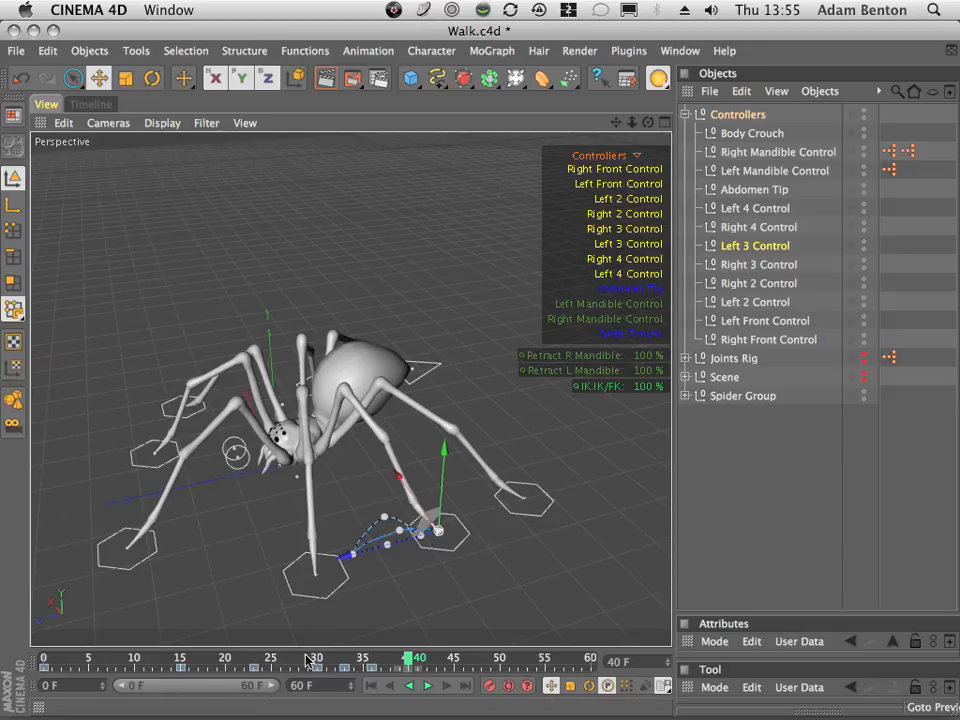
left_click_drag(282, 661, 252, 662)
left_click(427, 686)
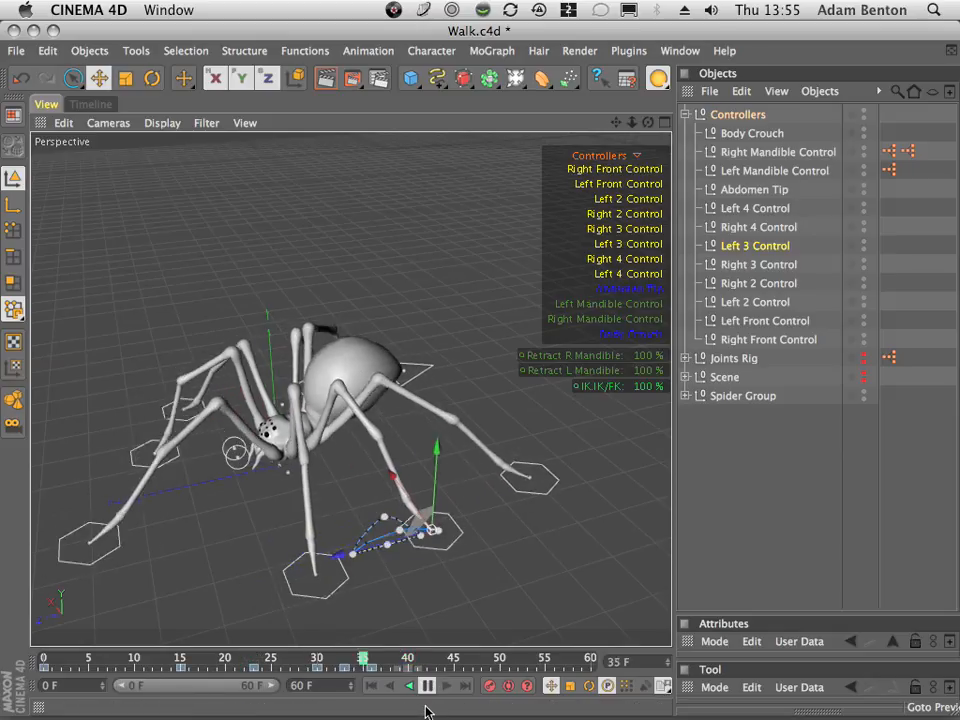
left_click(427, 686)
left_click_drag(300, 659, 336, 662)
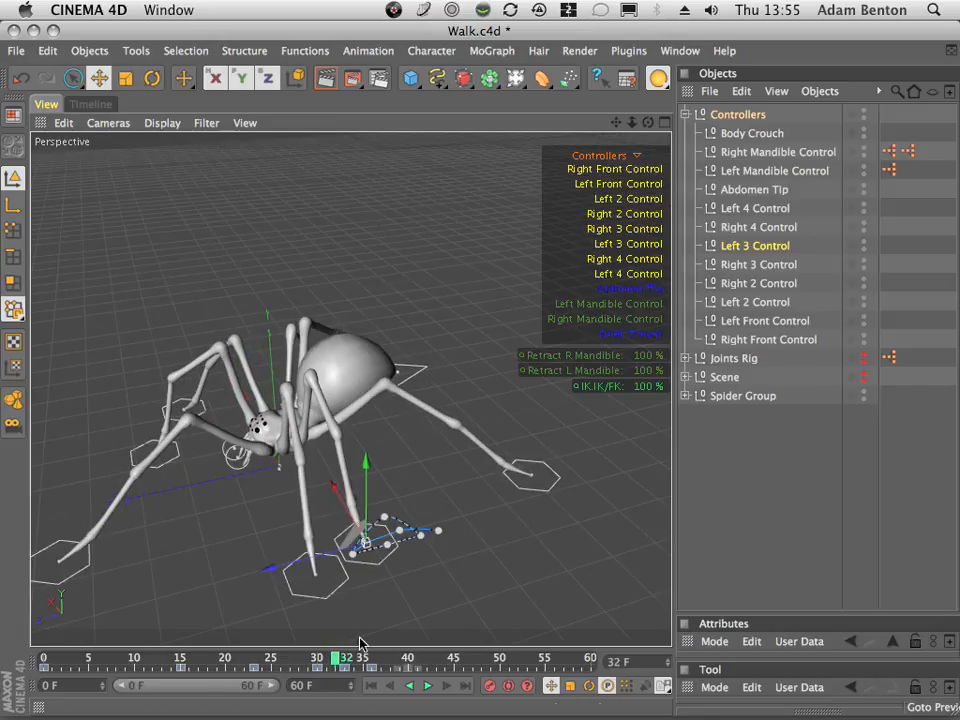
left_click(91, 104)
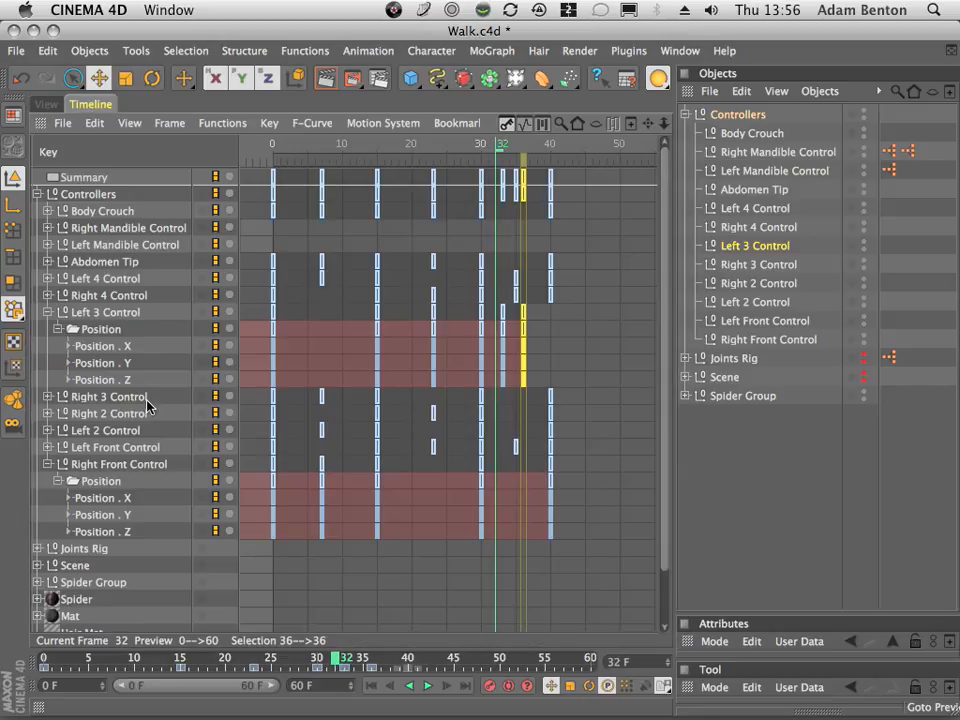
left_click(140, 464)
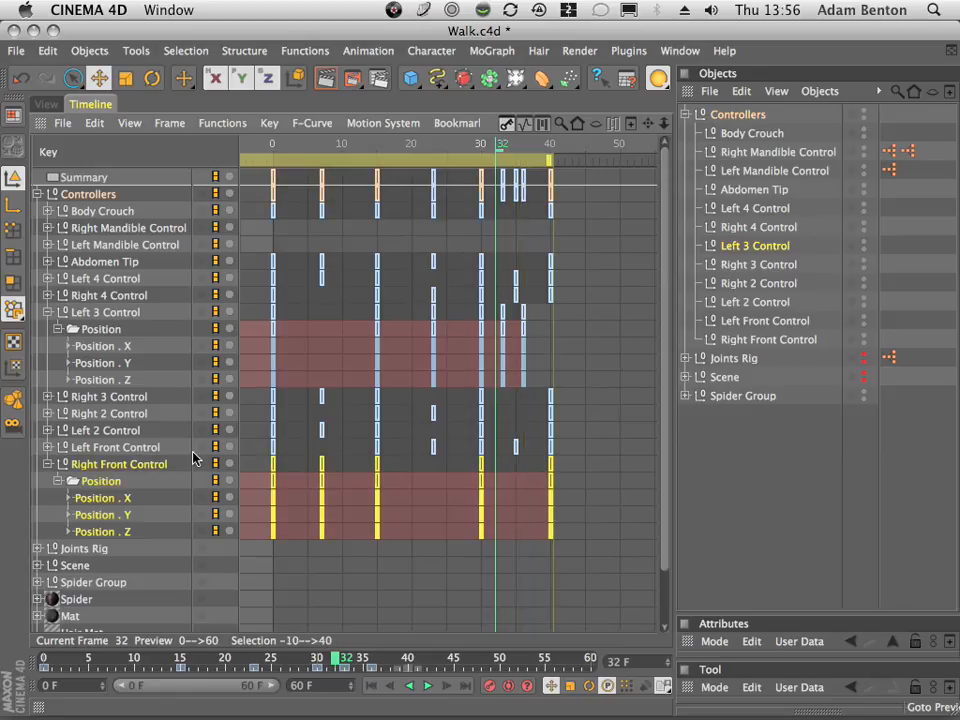
left_click_drag(564, 466, 556, 522)
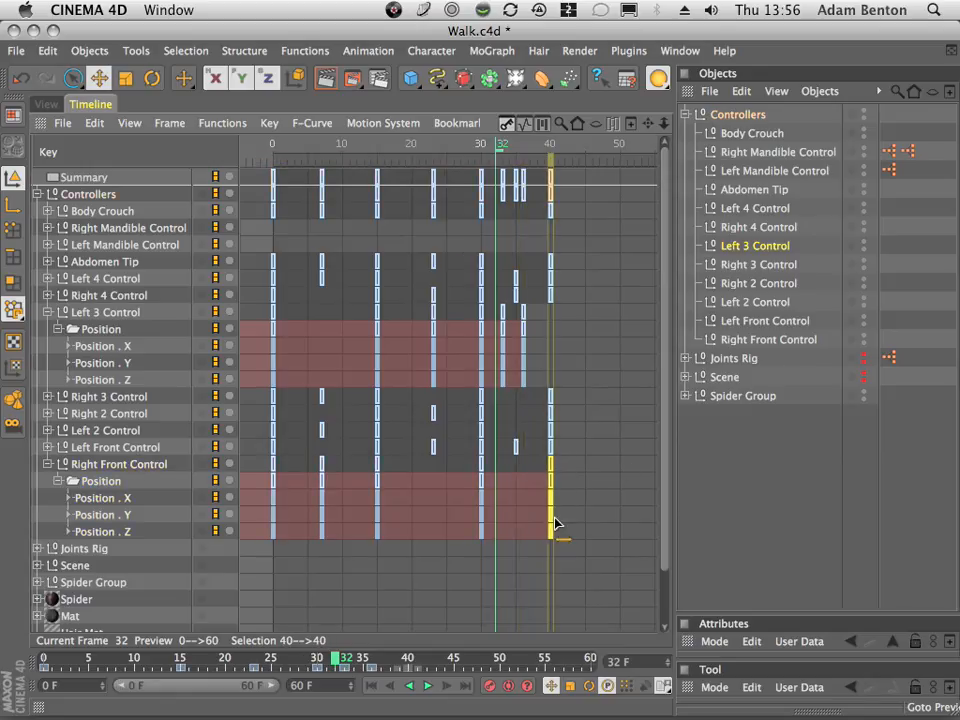
mouse_move(551, 472)
left_mouse_down()
mouse_move(547, 481)
mouse_move(539, 470)
left_mouse_up()
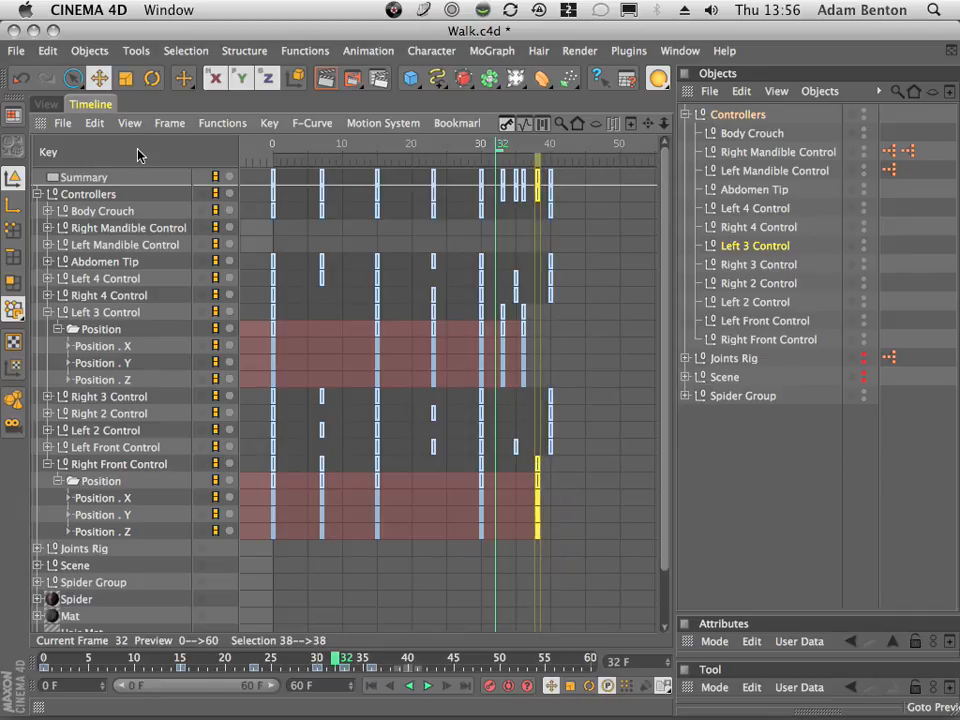
left_click(45, 106)
left_click_drag(335, 655, 407, 657)
left_click(697, 341)
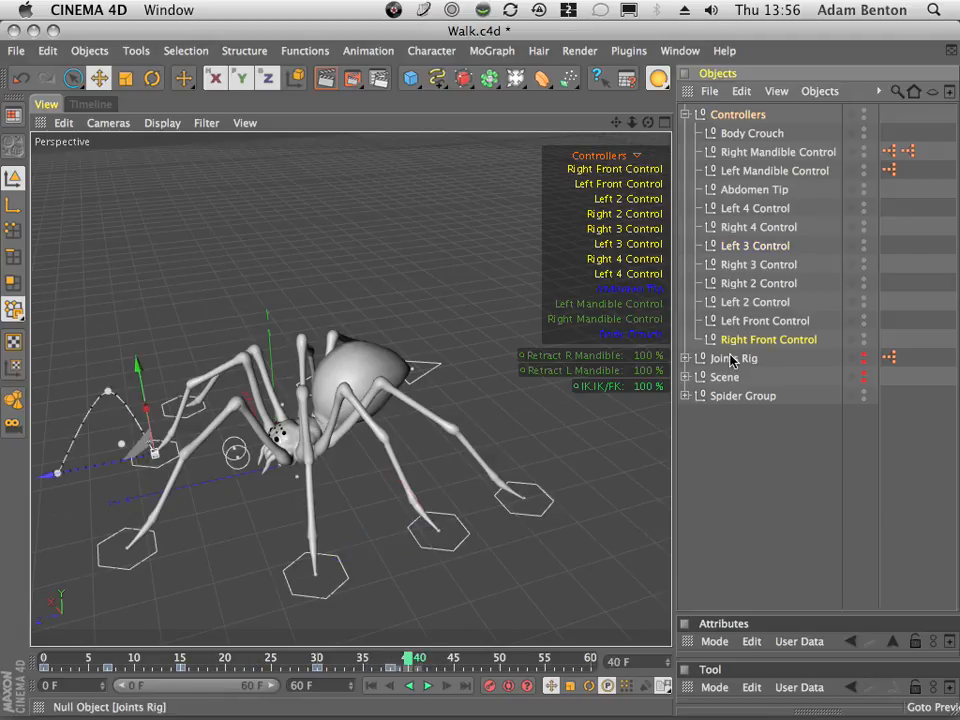
left_click(92, 104)
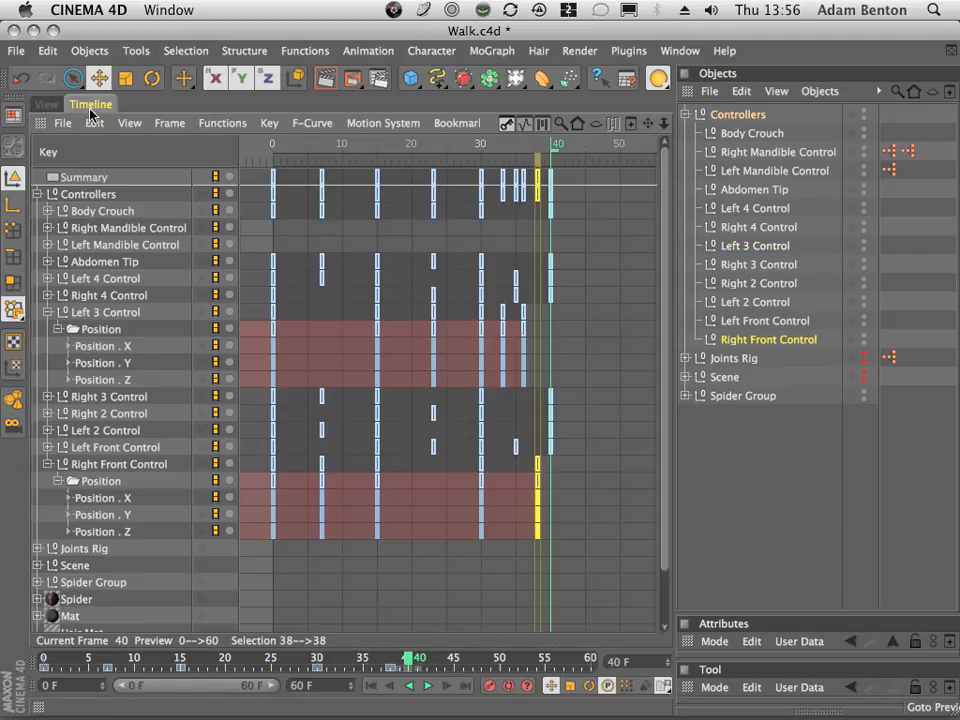
left_click(21, 80)
left_click(21, 80)
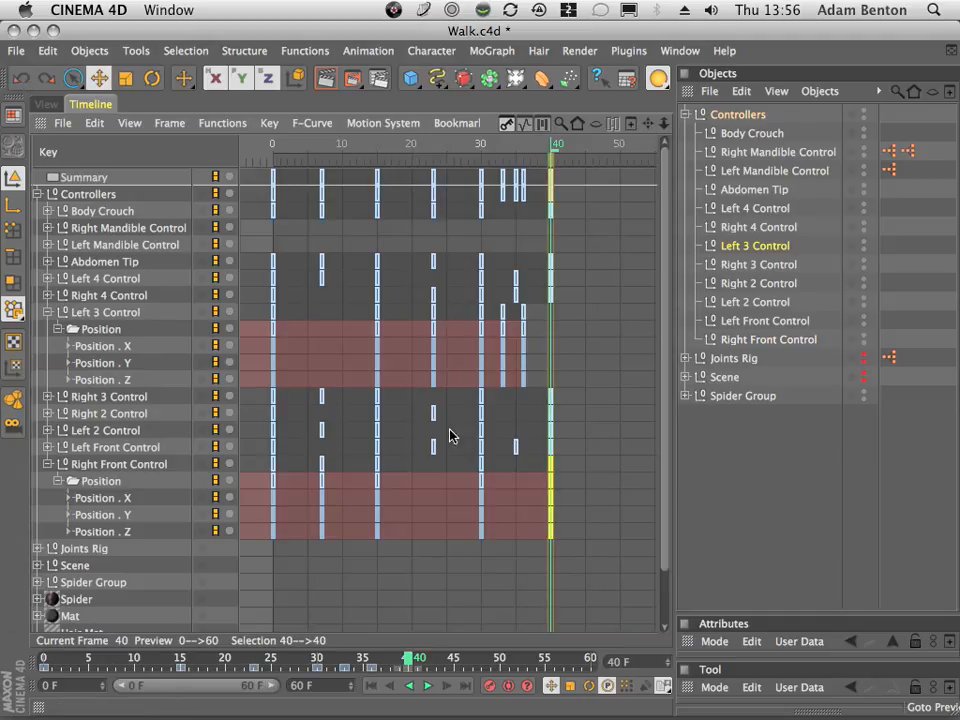
- Move the Left Front Control's frame 40 position keys to frame 38 and play back the walk into the crouch
left_click(47, 464)
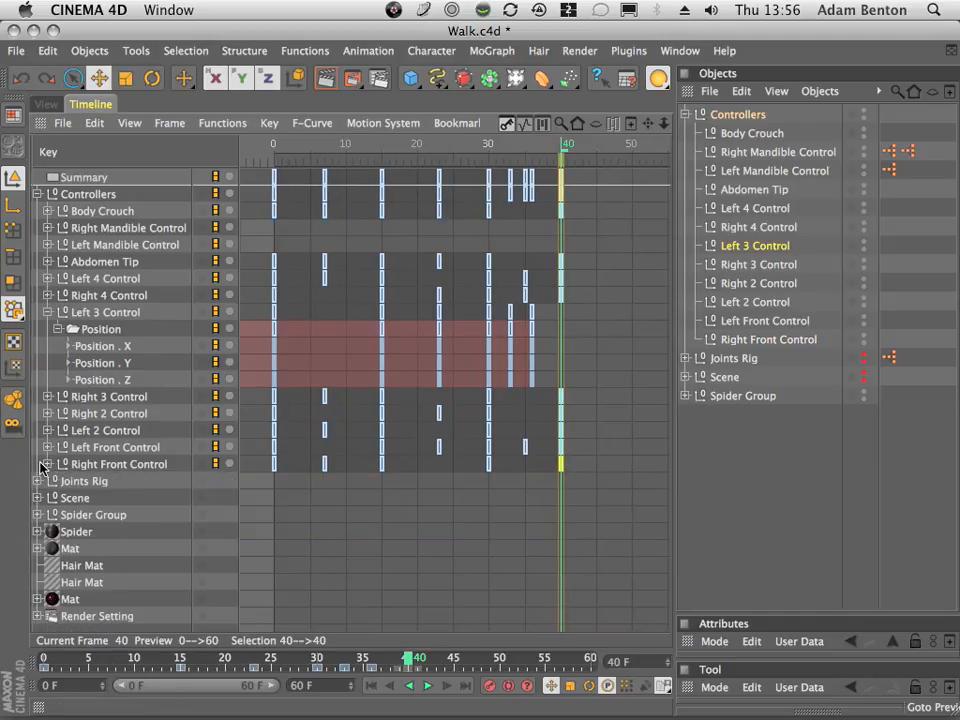
left_click(47, 447)
left_click(47, 447)
left_click(47, 447)
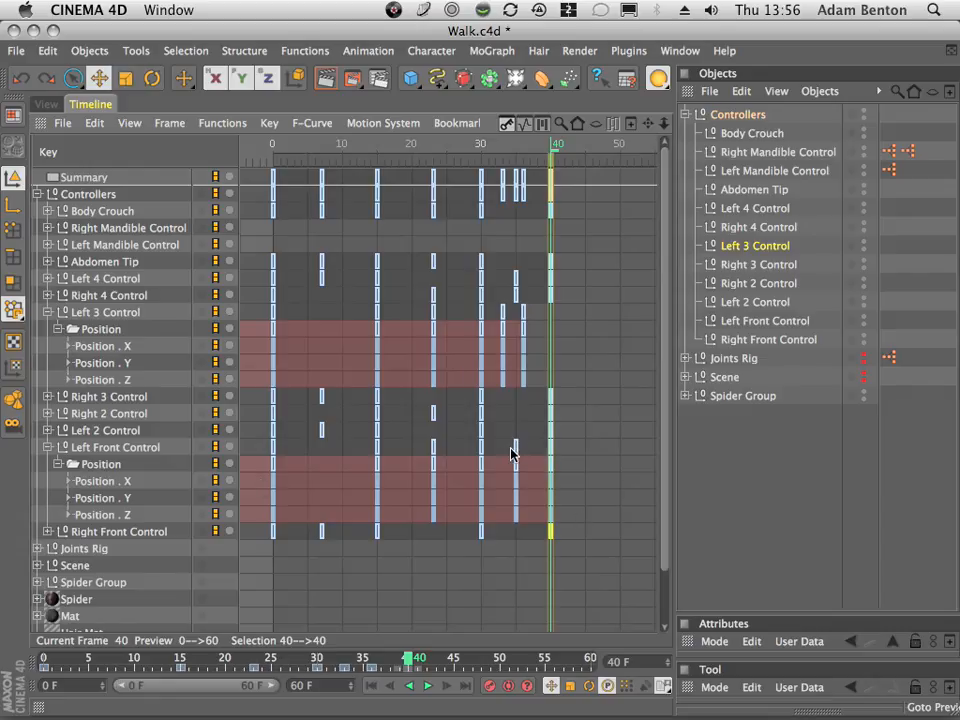
left_click_drag(504, 440, 564, 521)
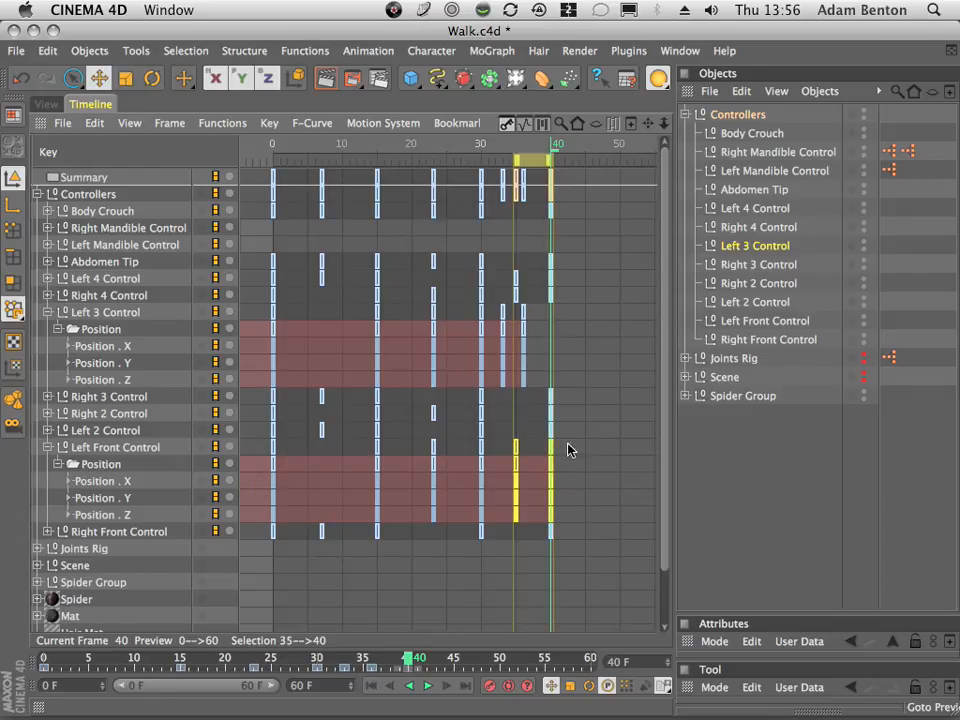
left_click_drag(569, 450, 540, 449)
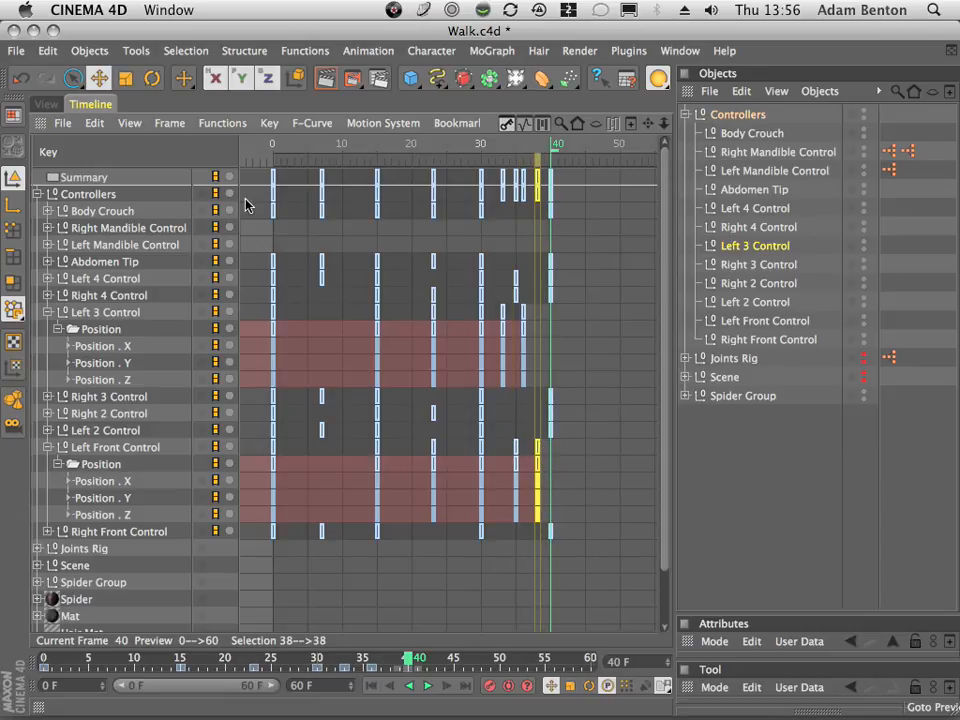
left_click(40, 102)
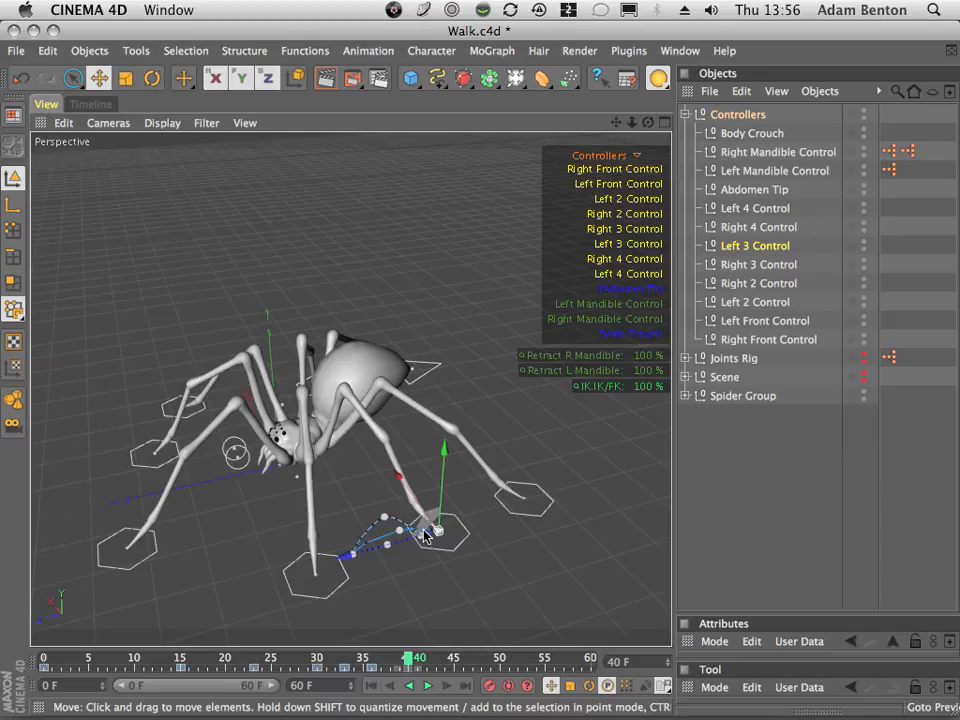
mouse_move(227, 656)
left_mouse_down()
mouse_move(203, 656)
mouse_move(392, 656)
mouse_move(410, 706)
mouse_move(356, 656)
mouse_move(437, 637)
mouse_move(364, 656)
mouse_move(429, 656)
mouse_move(268, 656)
left_mouse_up()
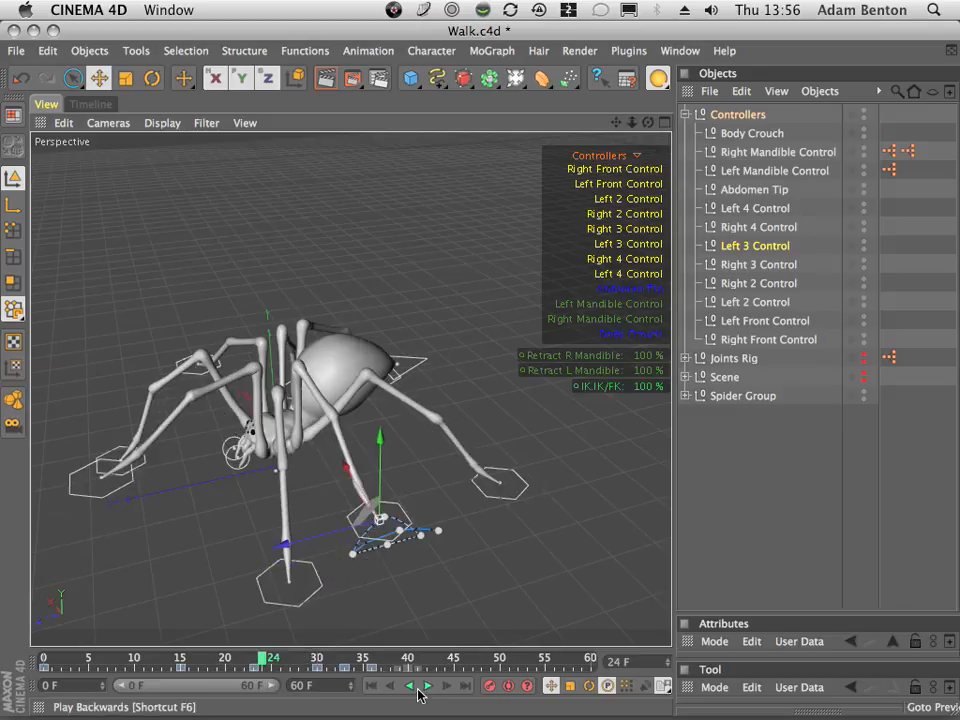
left_click(427, 686)
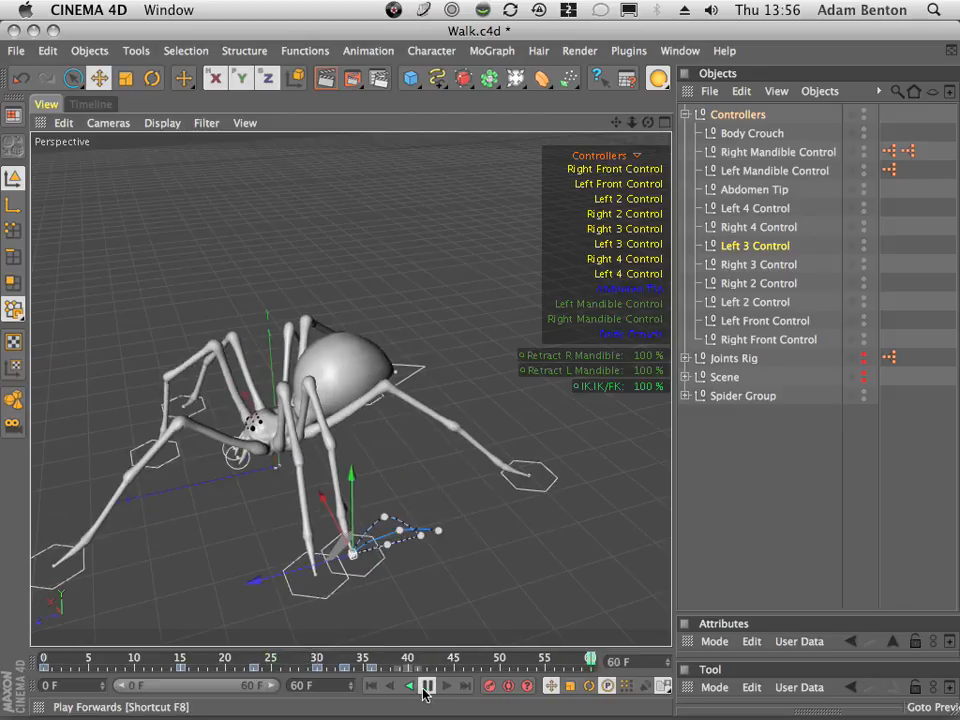
left_click(427, 686)
left_click_drag(360, 654, 410, 658)
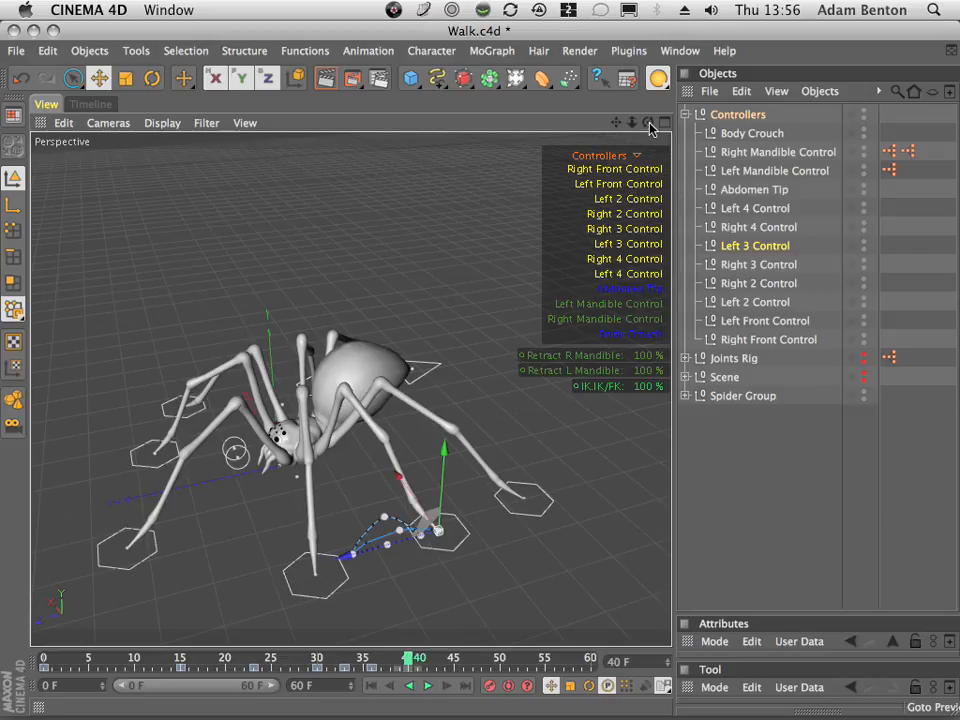
- Go to frame 45 and select the Right Front Control to pose the right front leg
left_click_drag(648, 122, 633, 223)
mouse_move(358, 658)
left_mouse_down()
mouse_move(253, 658)
mouse_move(432, 660)
mouse_move(369, 660)
mouse_move(419, 664)
left_mouse_up()
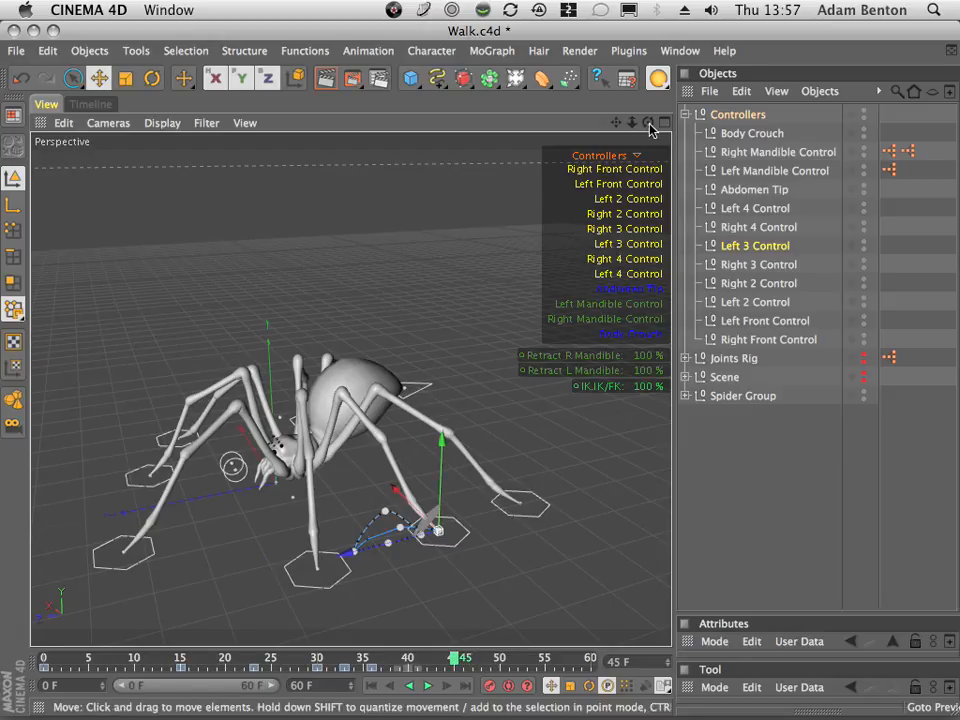
left_click_drag(647, 122, 642, 30)
left_click_drag(618, 122, 687, 135)
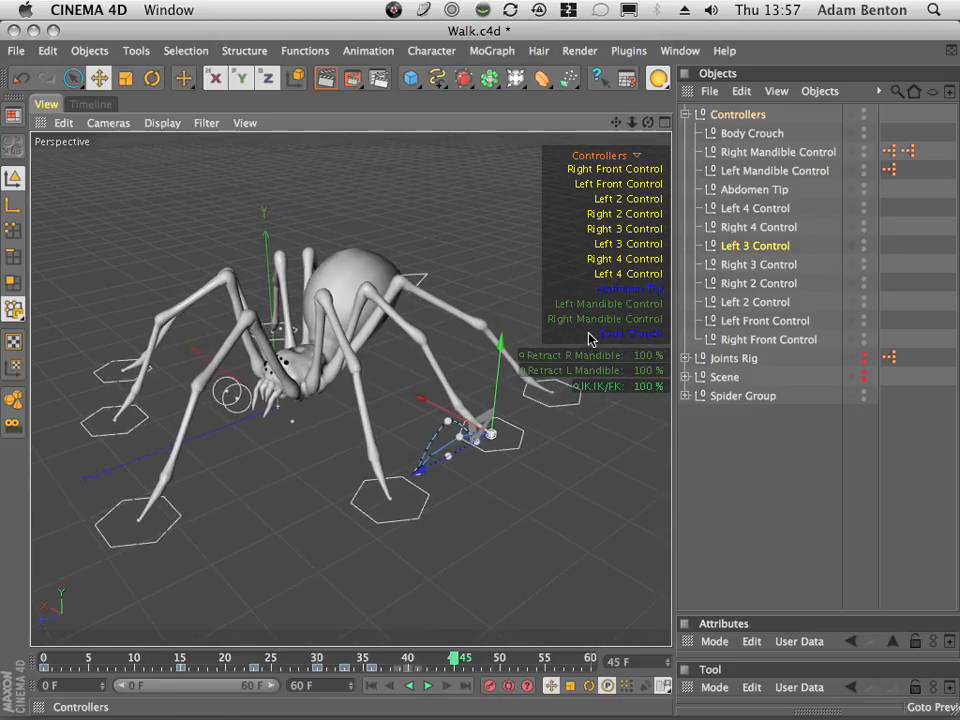
left_click(611, 168)
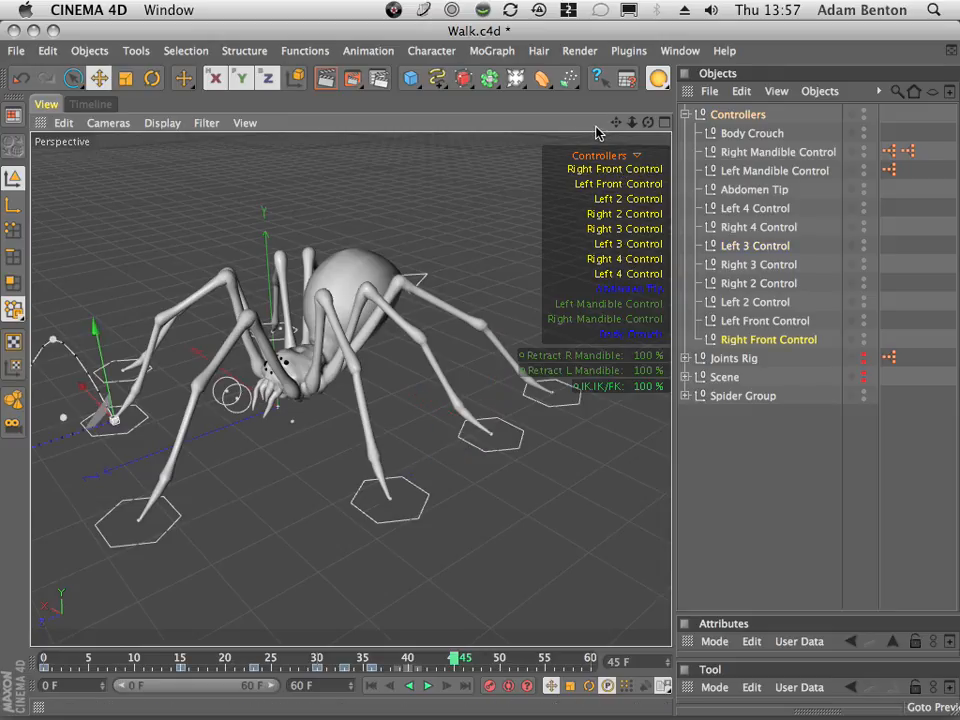
left_click_drag(616, 123, 205, 307)
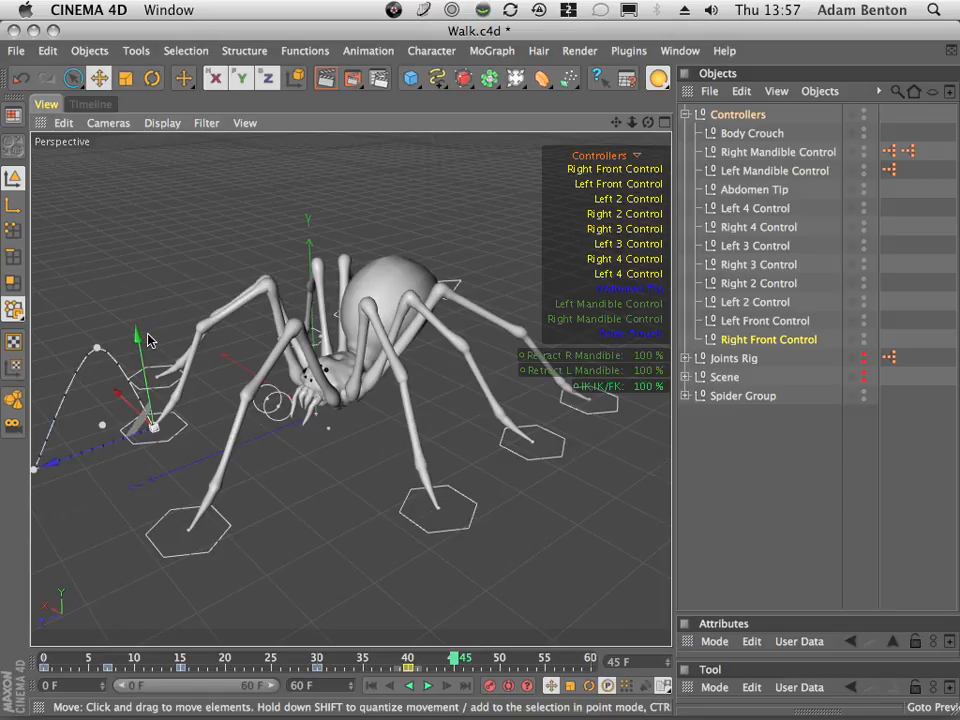
left_click_drag(138, 344, 110, 95)
left_click_drag(648, 122, 251, 214)
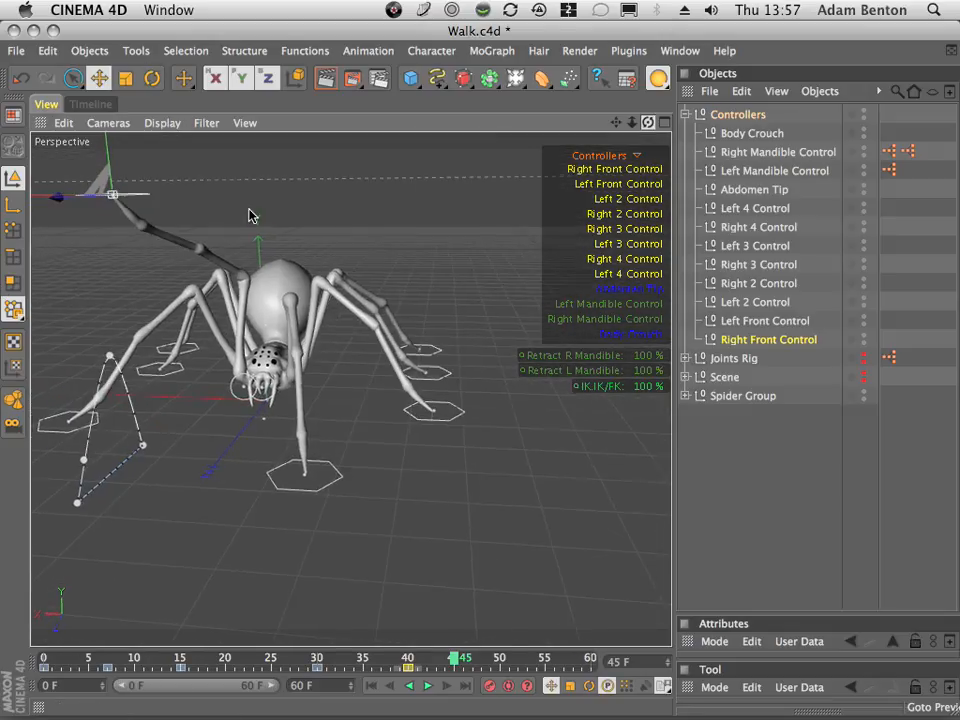
left_click(22, 78)
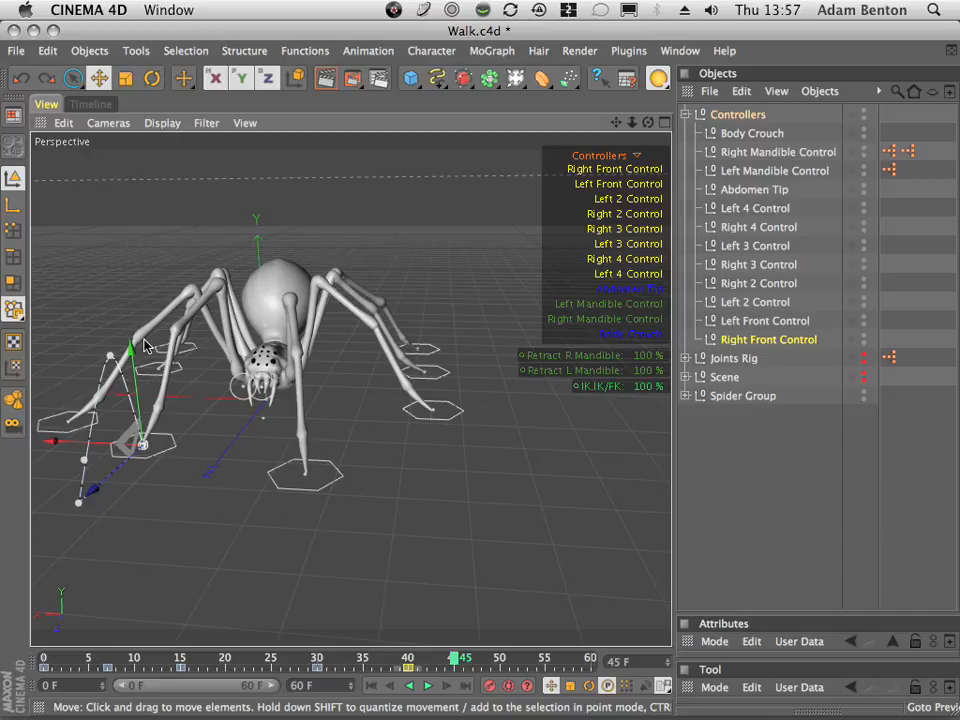
- Raise the Right Front Control high off the ground at frame 45, shift it along its Z axis and record its position key
left_click_drag(144, 342, 112, 279)
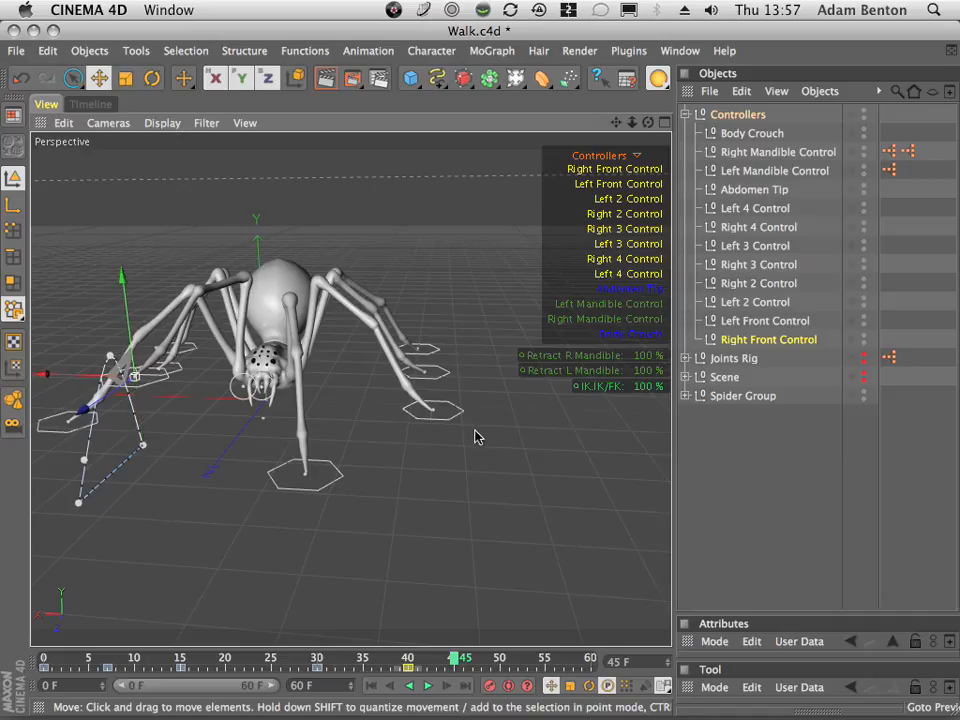
left_click_drag(649, 122, 952, 160)
left_click_drag(84, 394, 109, 402)
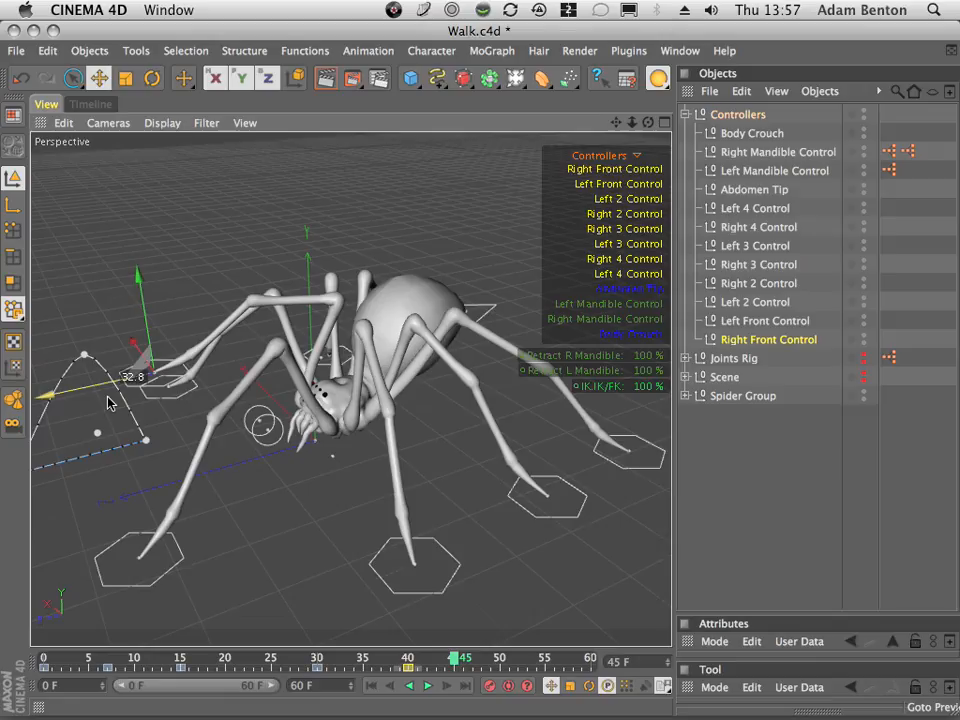
left_click_drag(131, 269, 38, 125)
left_click_drag(646, 123, 60, 255)
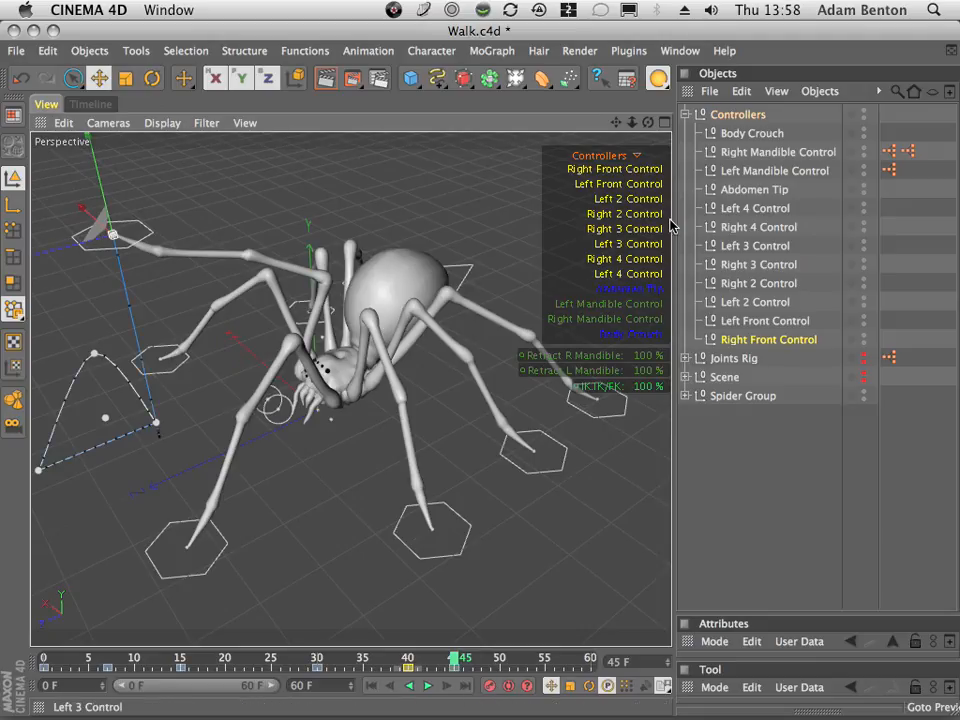
- Raise the Left Front Control in the Right view to nearly the height of the lifted right front leg
left_click(765, 320)
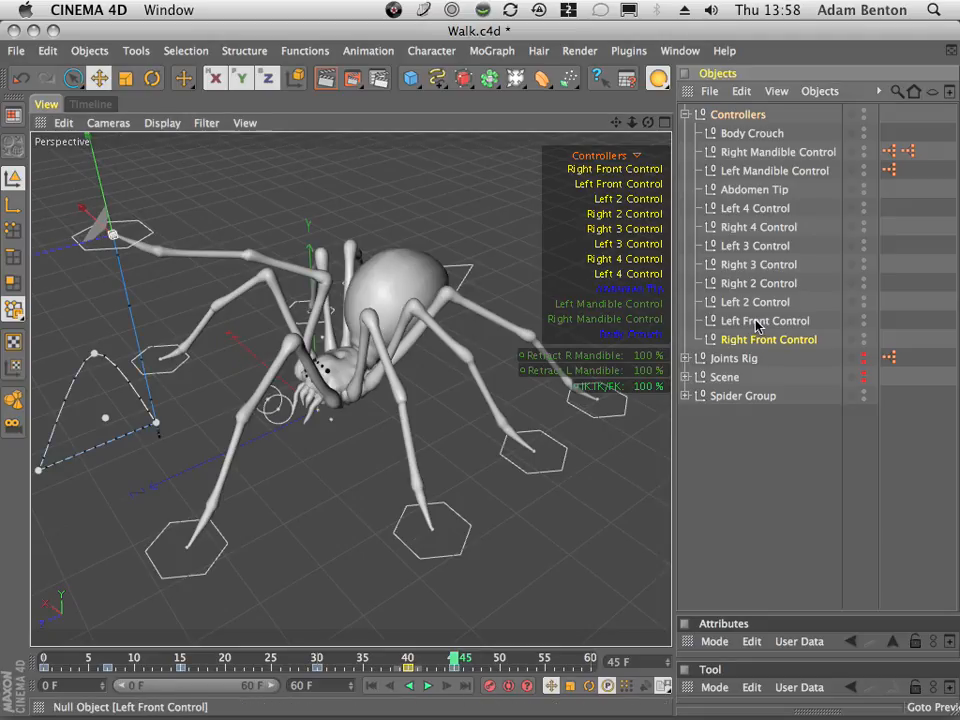
left_click_drag(650, 123, 480, 185)
left_click(663, 123)
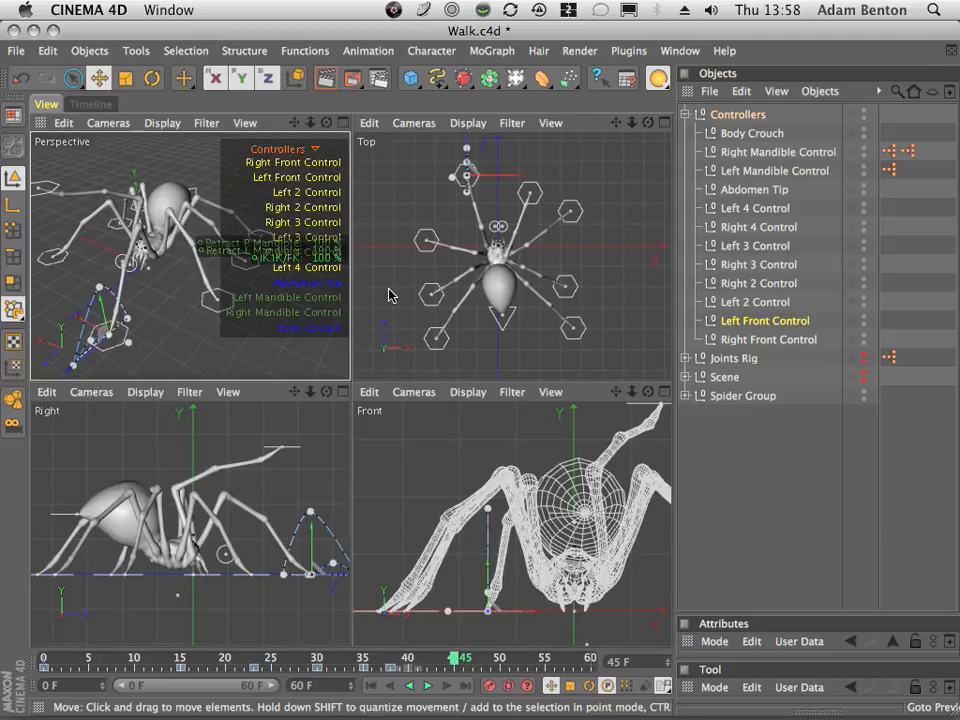
left_click(342, 392)
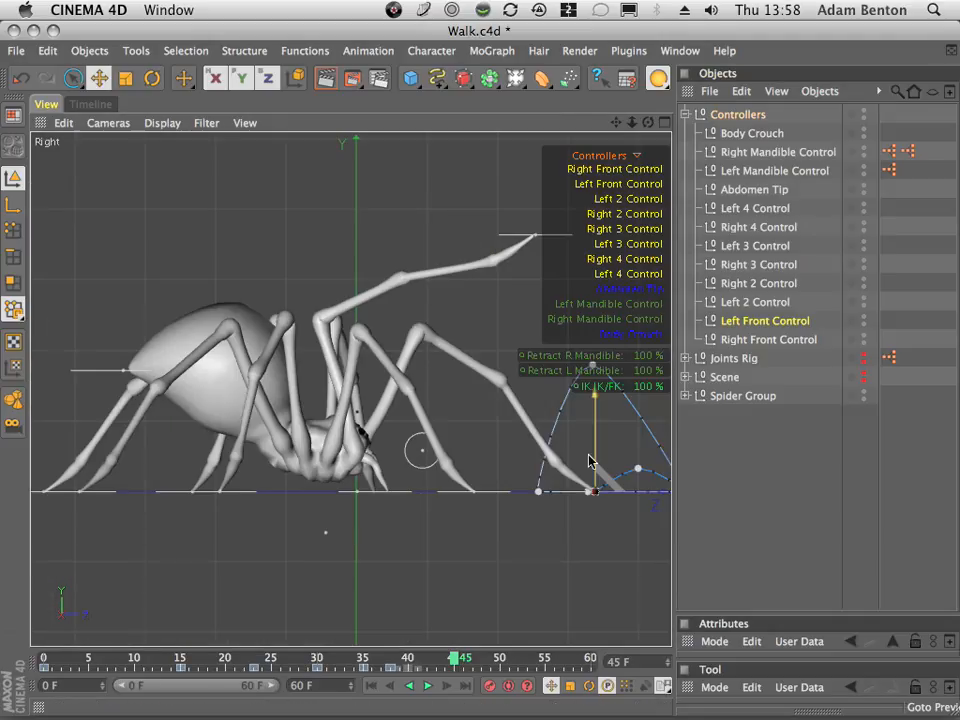
left_click_drag(596, 396, 590, 255)
left_click(652, 259)
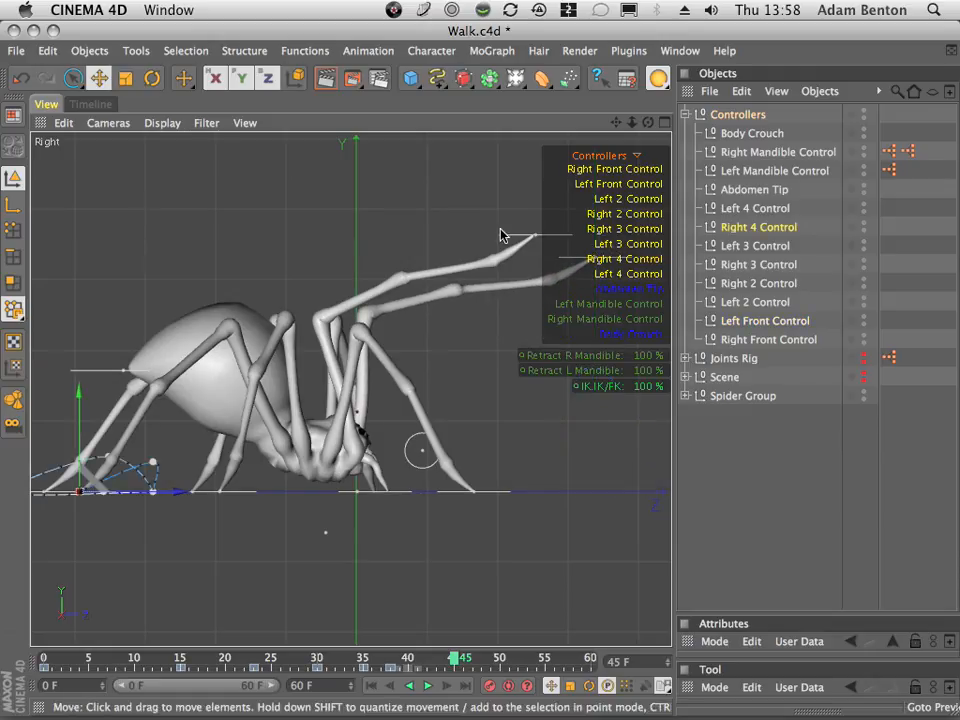
- Pull the Left Front Control back towards the body until it lines up with the right front foot, and record its key at frame 45
left_click_drag(616, 122, 560, 124)
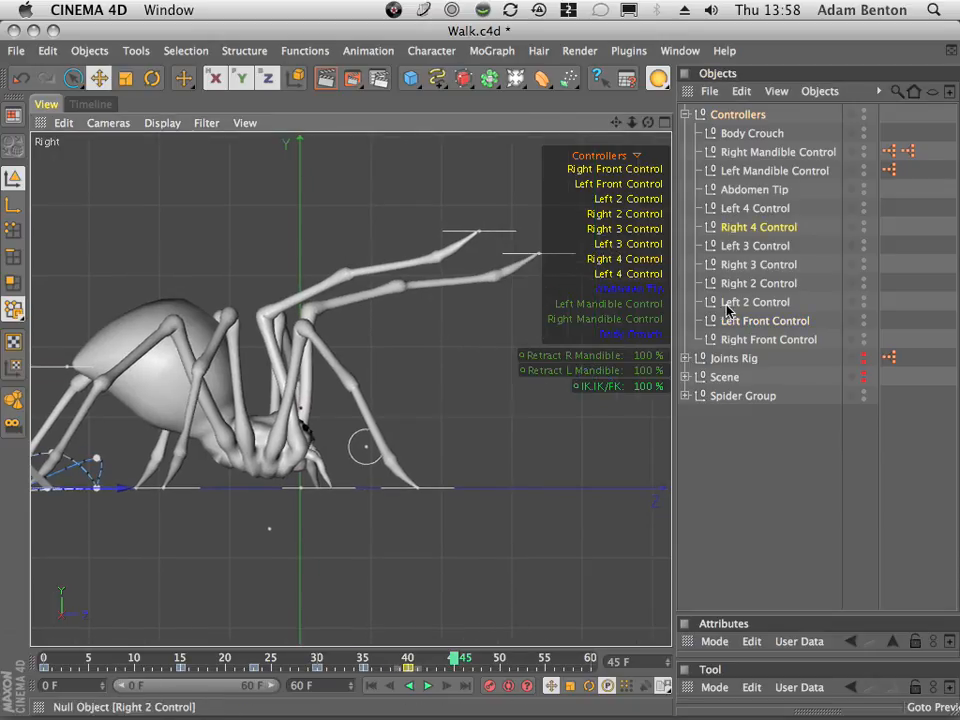
left_click(764, 320)
left_click(620, 257)
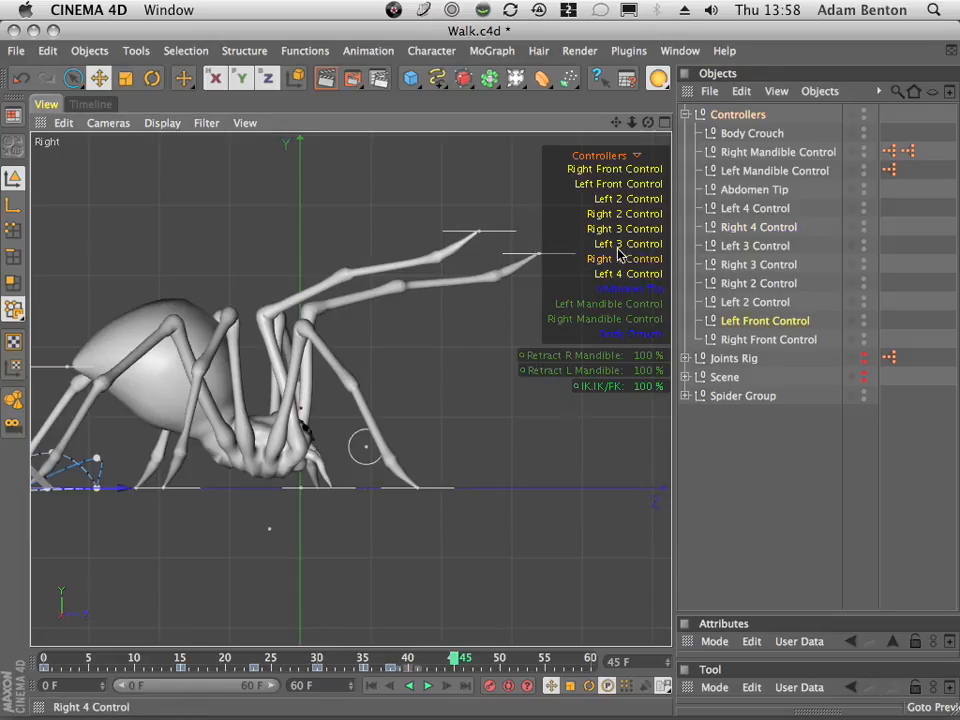
left_click(745, 321)
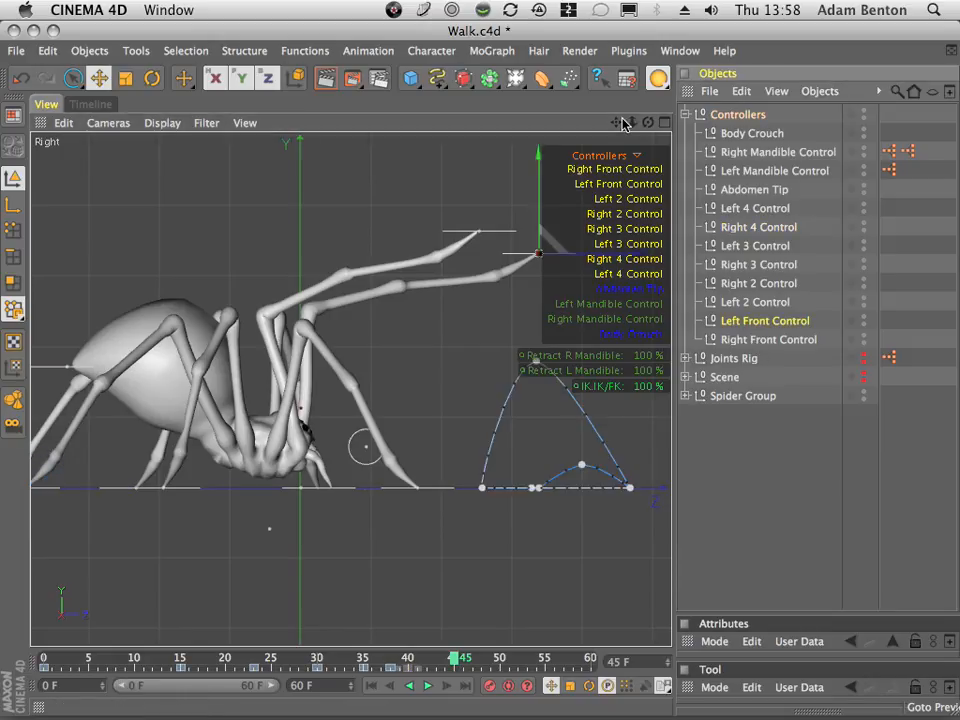
left_click_drag(616, 122, 473, 131)
left_click_drag(489, 262, 429, 262)
left_click_drag(340, 165, 316, 166)
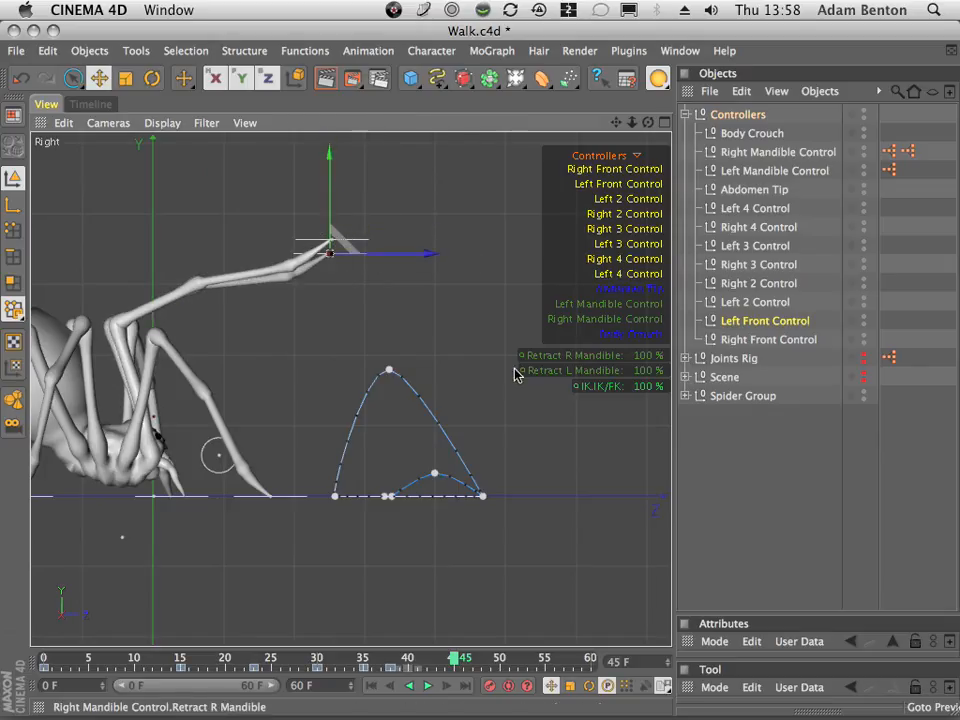
left_click(486, 692)
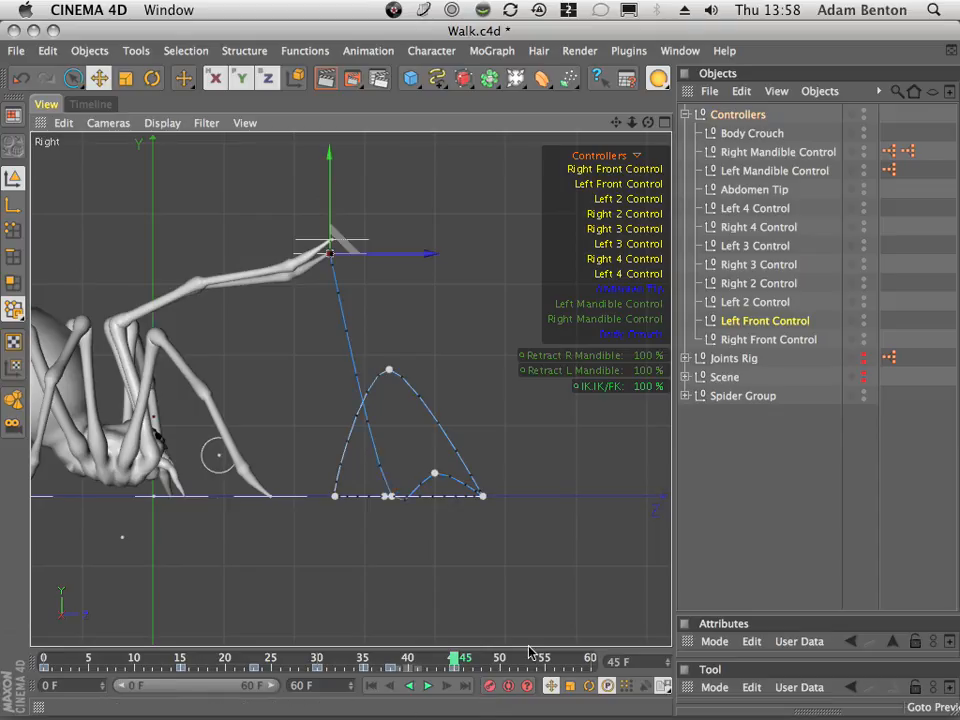
- Inspect the pose of both raised front legs from the front in the Perspective view
left_click(663, 122)
key("F1")
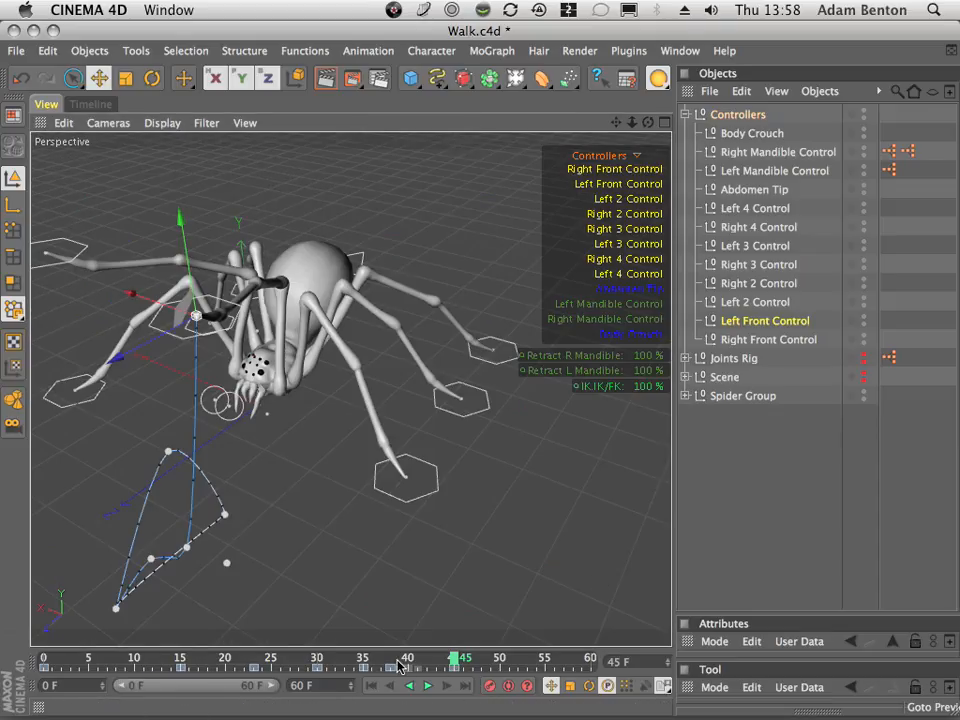
mouse_move(453, 660)
left_mouse_down()
mouse_move(246, 660)
mouse_move(503, 652)
mouse_move(293, 670)
mouse_move(463, 655)
mouse_move(371, 660)
mouse_move(466, 662)
mouse_move(381, 662)
mouse_move(452, 667)
mouse_move(368, 664)
mouse_move(452, 667)
left_mouse_up()
left_click_drag(546, 253, 487, 244, "alt")
left_click_drag(615, 123, 699, 97)
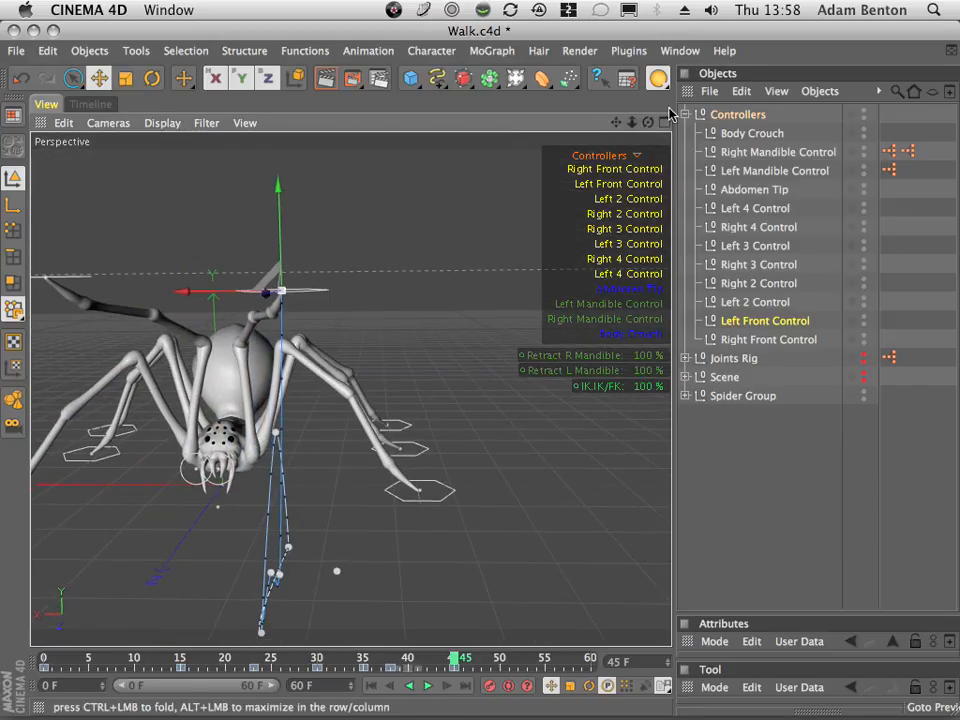
left_click_drag(648, 122, 624, 124)
left_click_drag(616, 123, 646, 168)
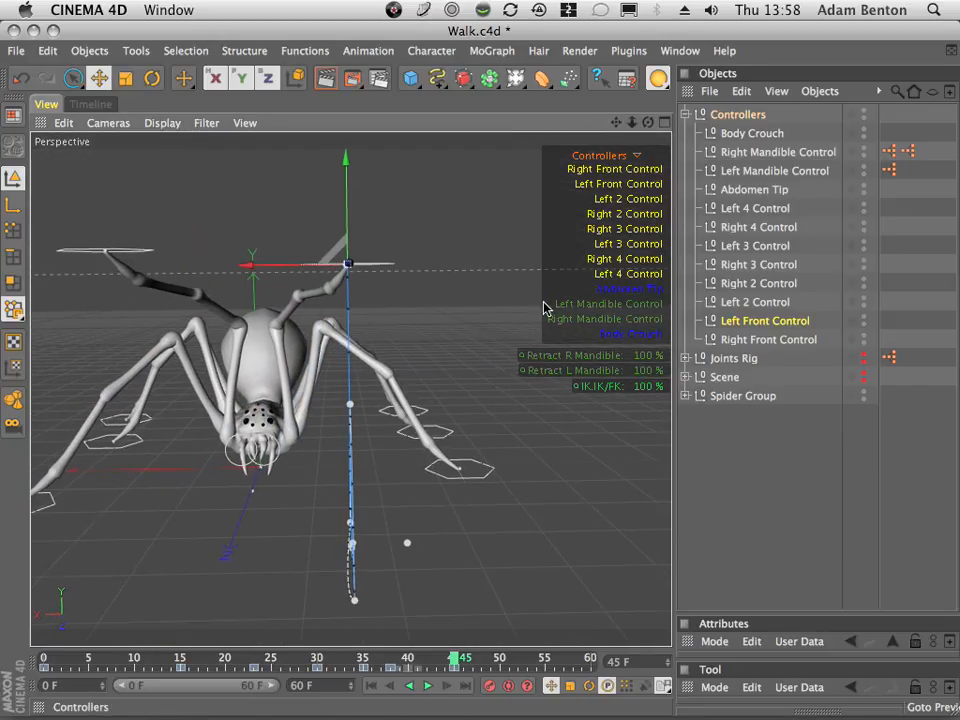
- Go to frame 40 and record keys for the Left and Right Mandible Controls
left_click(409, 660)
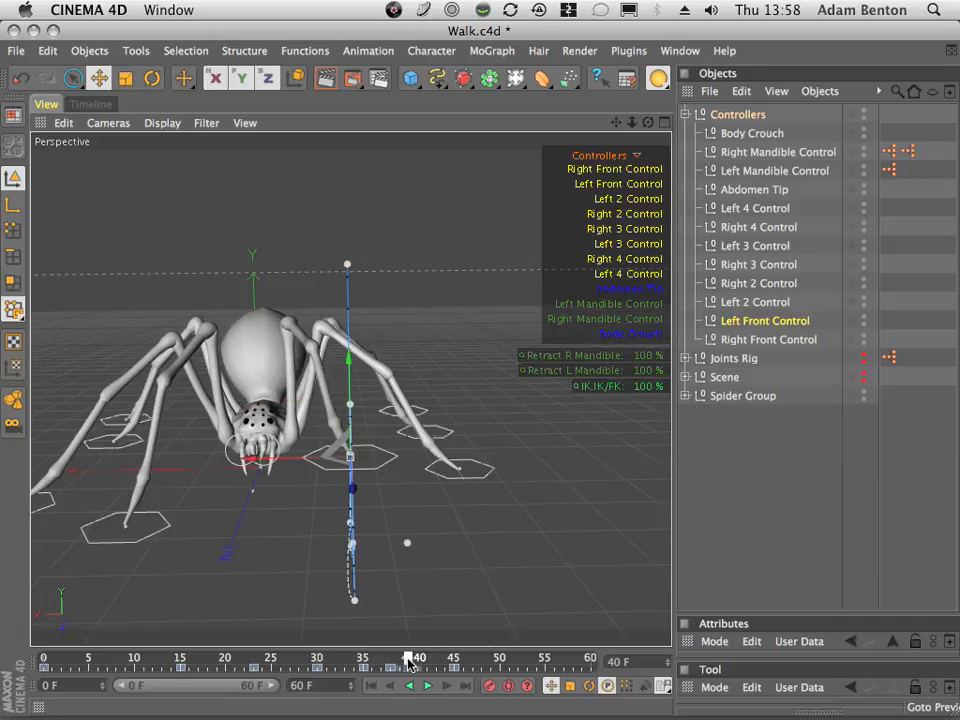
mouse_move(404, 662)
left_mouse_down()
mouse_move(340, 666)
mouse_move(408, 668)
left_mouse_up()
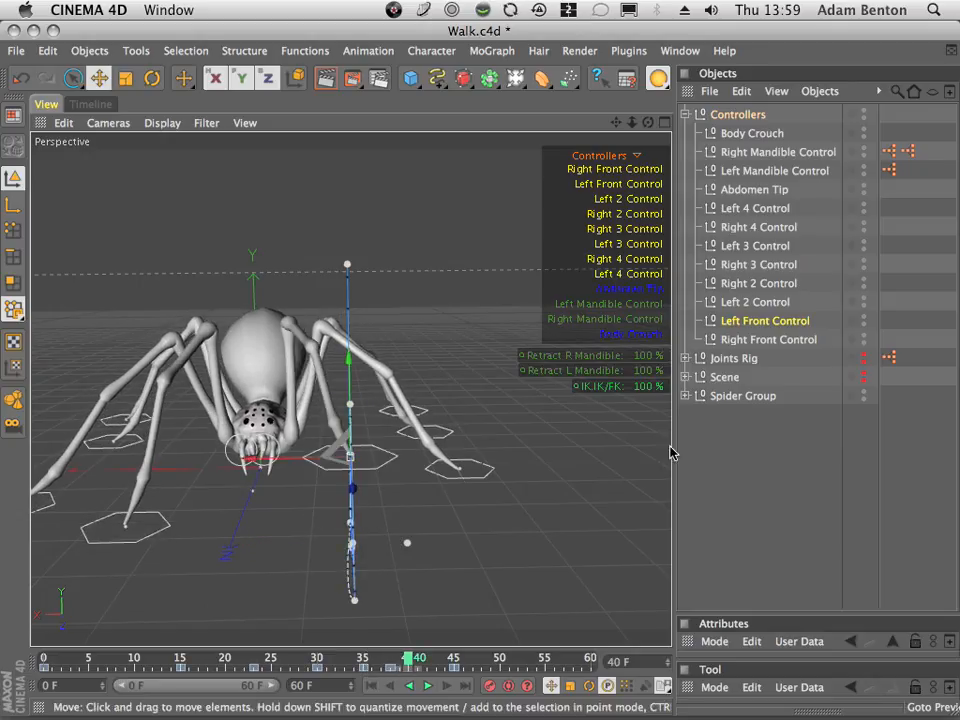
left_click(630, 304)
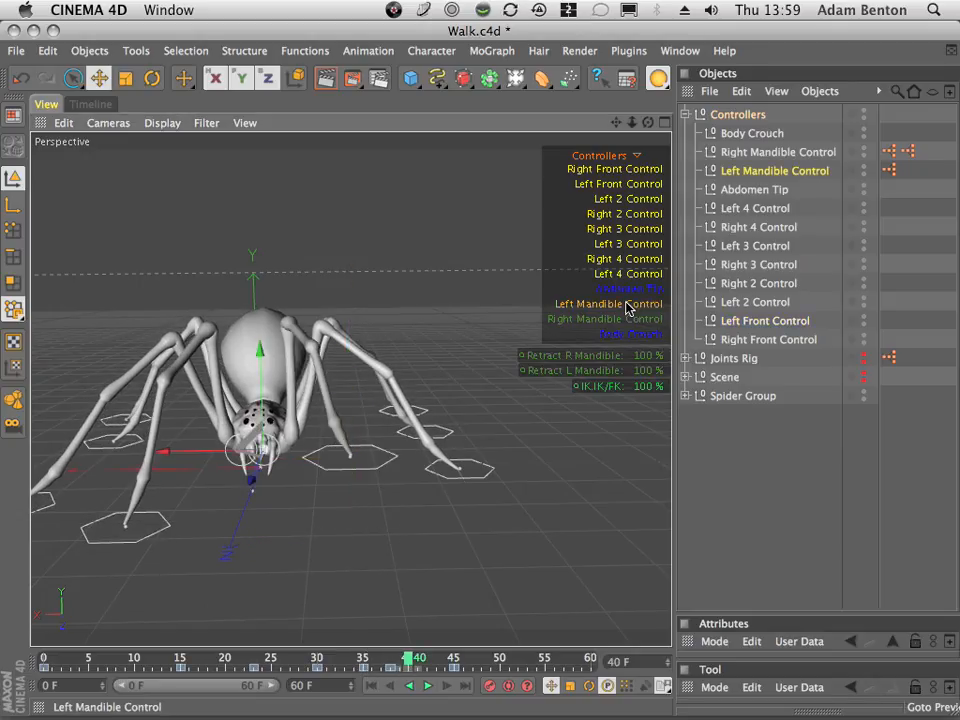
left_click_drag(630, 356, 650, 362)
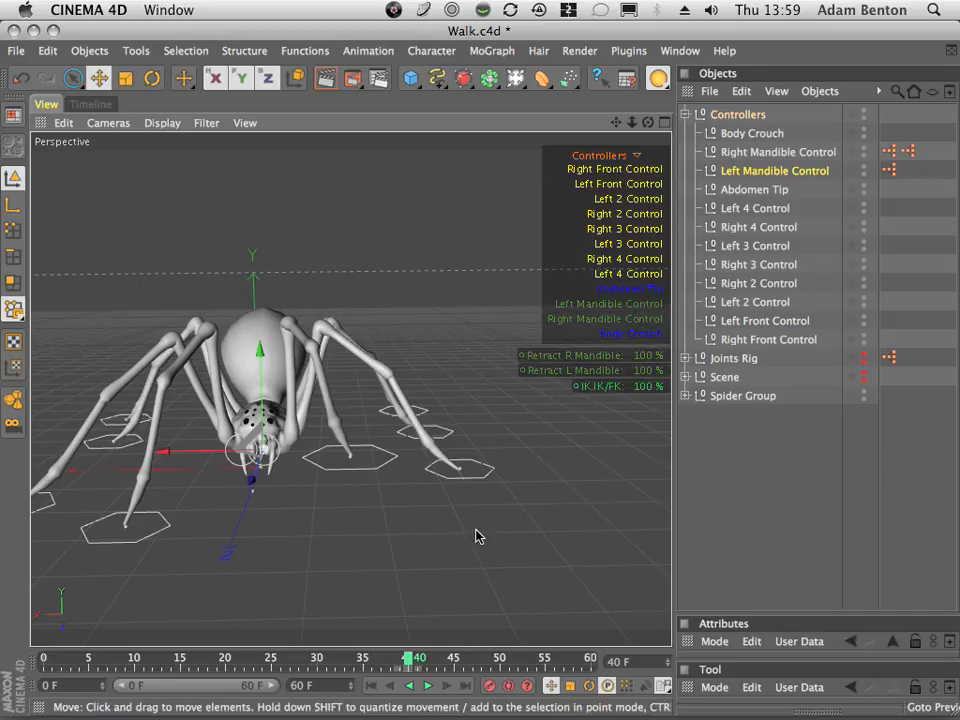
left_click(632, 319)
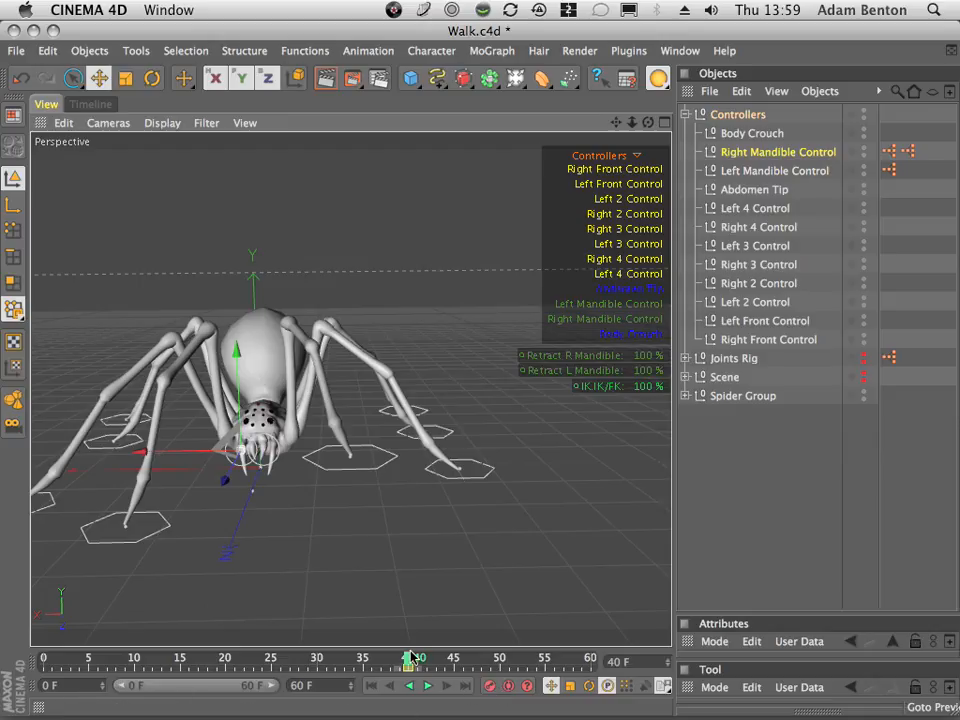
- Try to raise the Right and Left Mandible Controls together at frame 45
left_click_drag(410, 660, 453, 659)
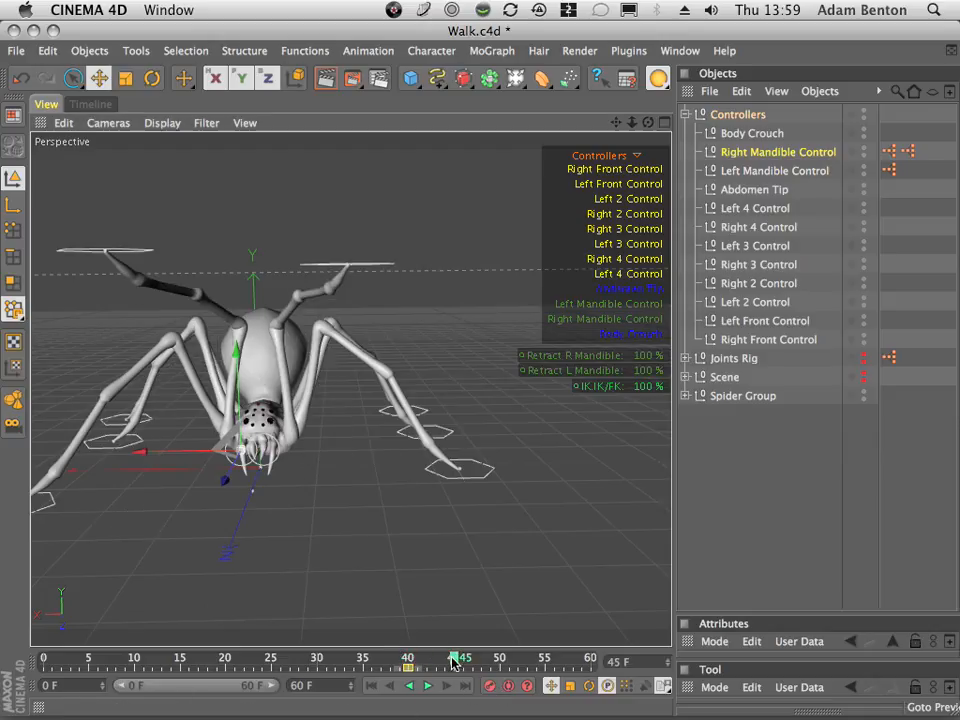
left_click_drag(650, 121, 603, 284)
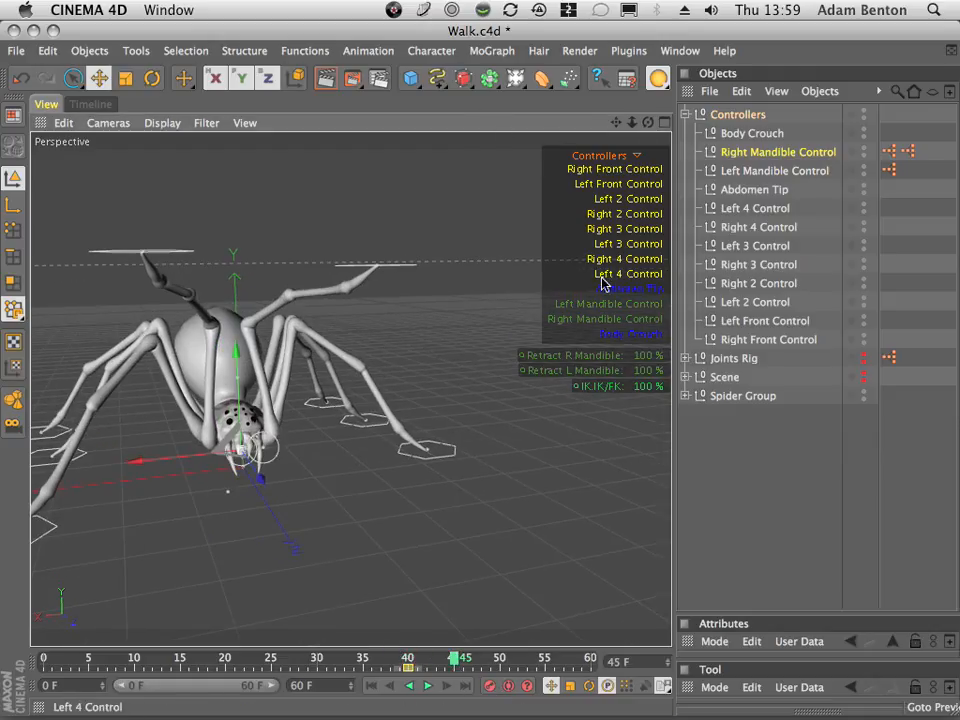
left_click(770, 173, "shift")
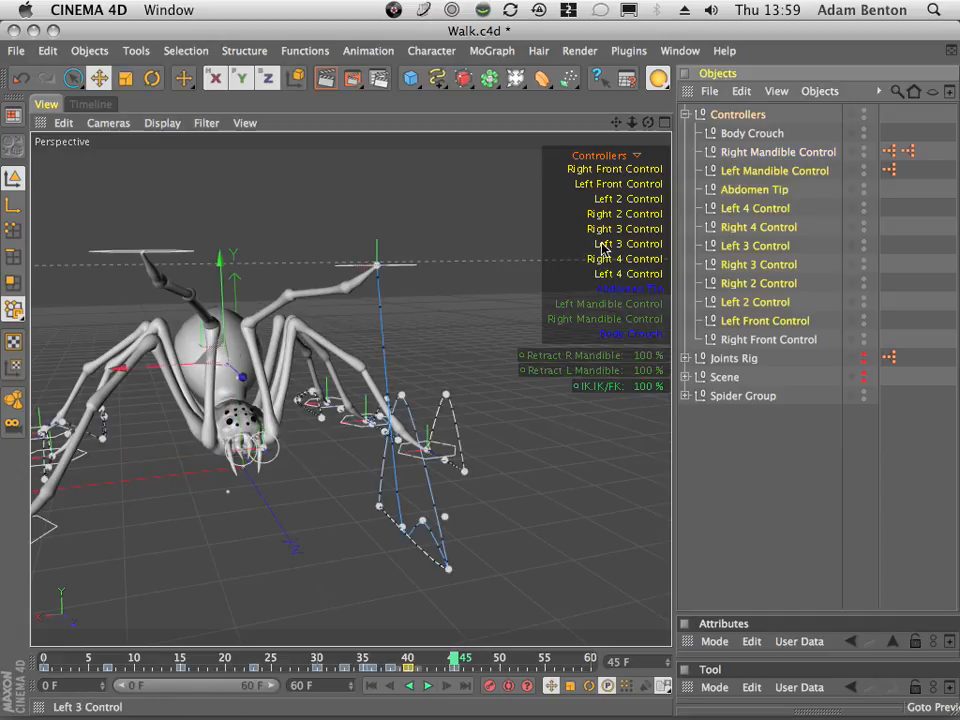
left_click(756, 155)
left_click(766, 171, "shift")
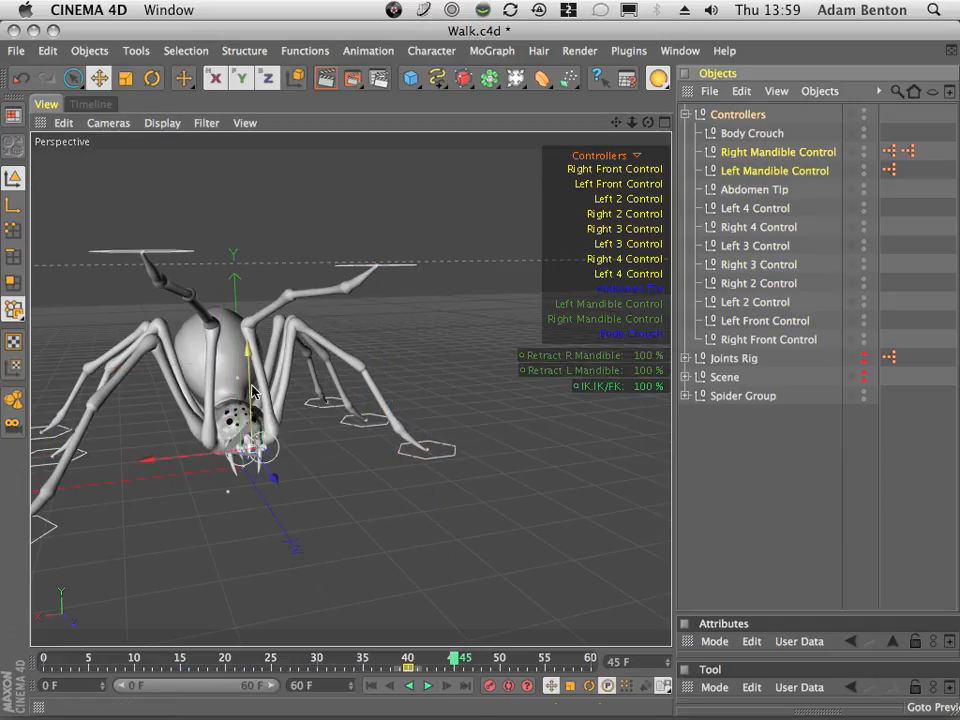
left_click_drag(257, 358, 250, 331)
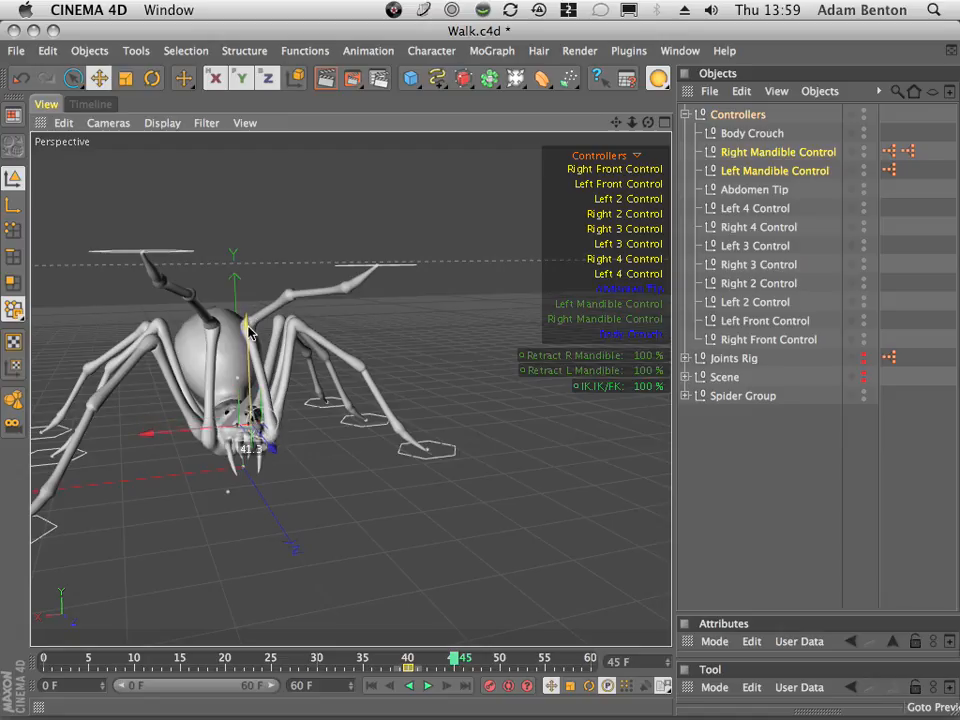
left_click(20, 80)
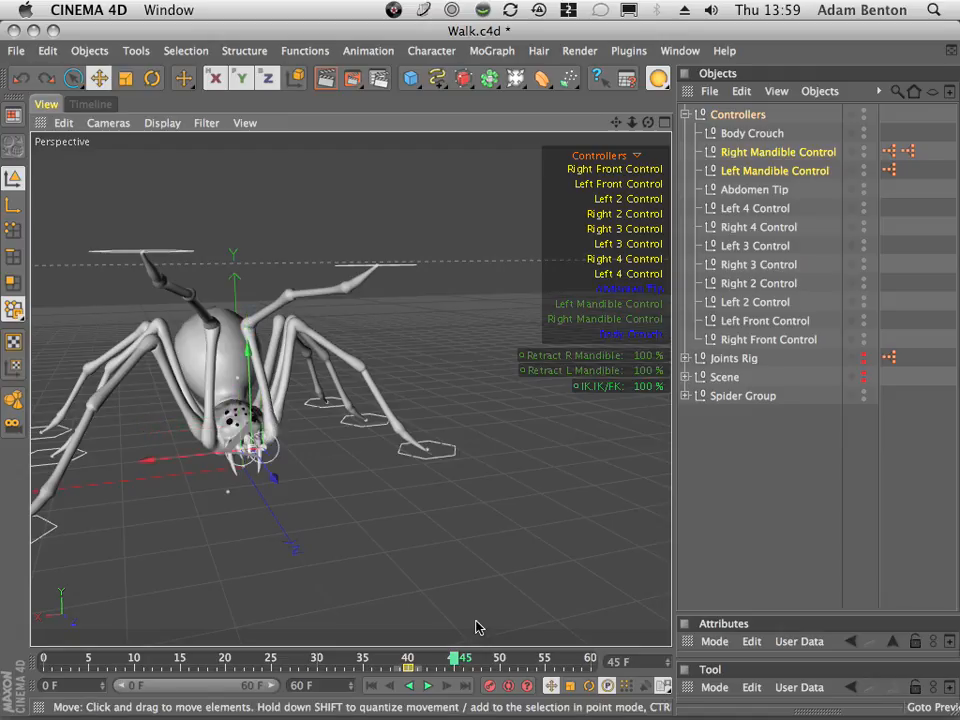
- Return to frame 40 and set a key on the IK.IK/FK slider in the viewport display
left_click_drag(450, 660, 408, 660)
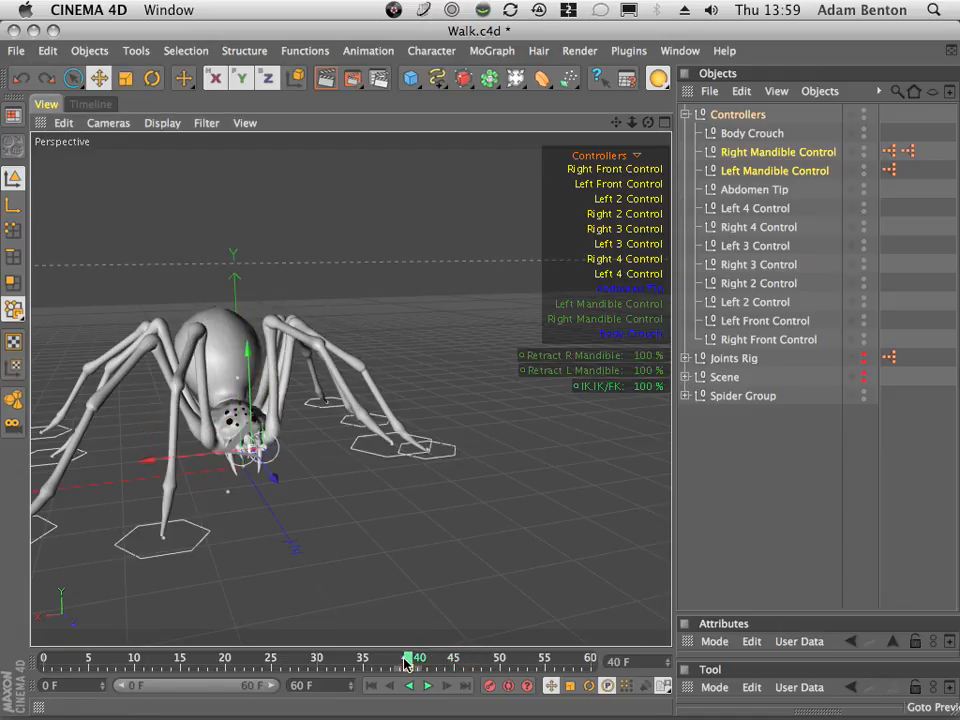
right_click(583, 394)
mouse_move(597, 400)
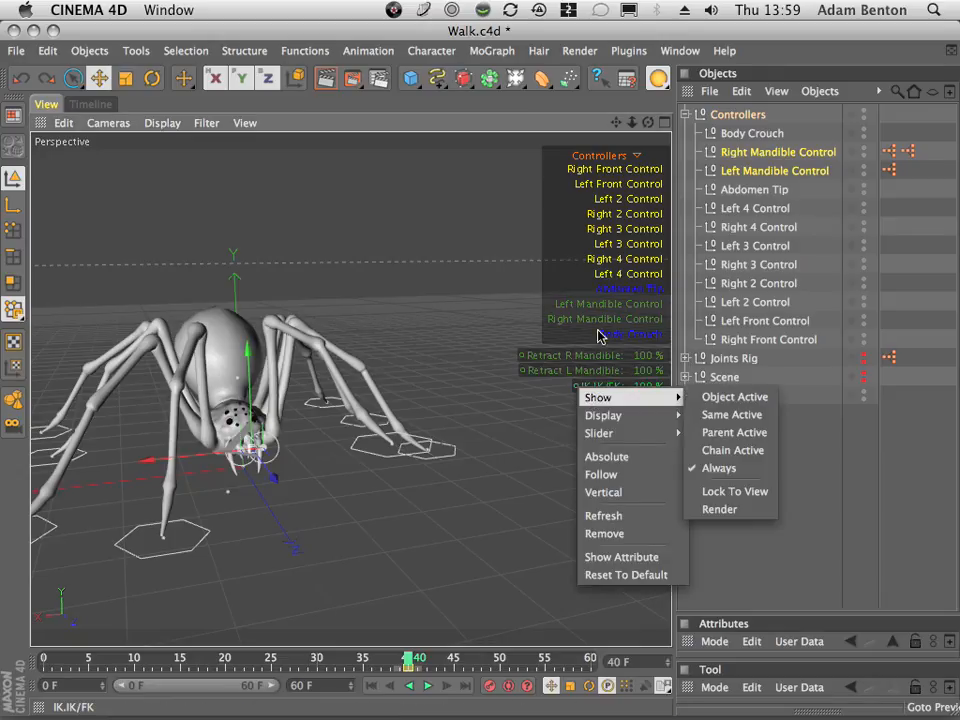
left_click(600, 222)
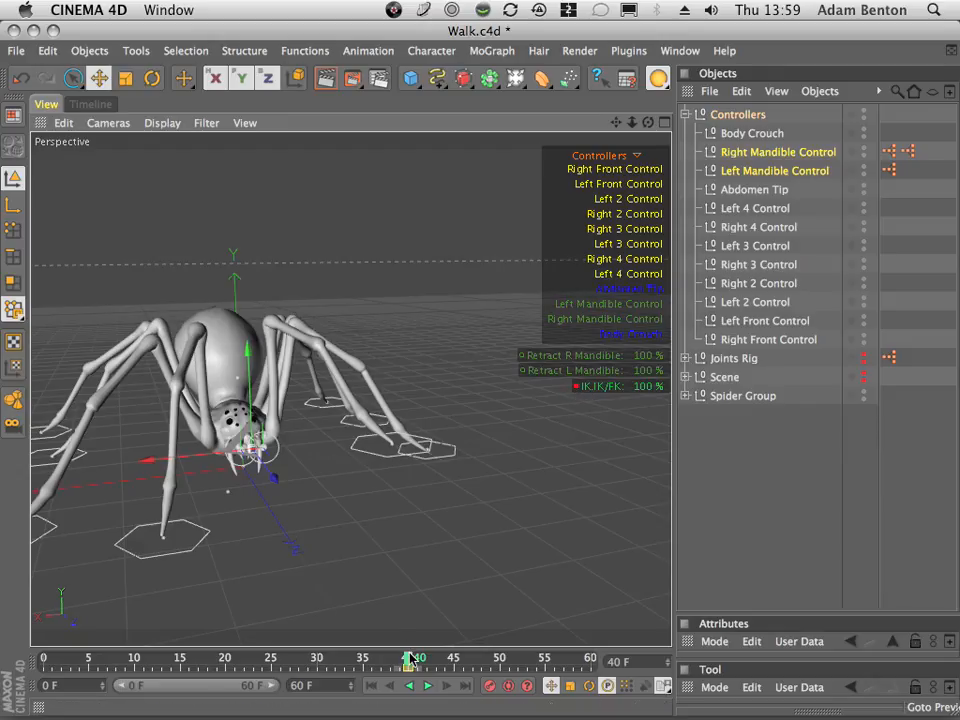
- Go to frame 45, lower the IK.IK/FK slider to 0%, and set a key on it
left_click_drag(408, 658, 455, 665)
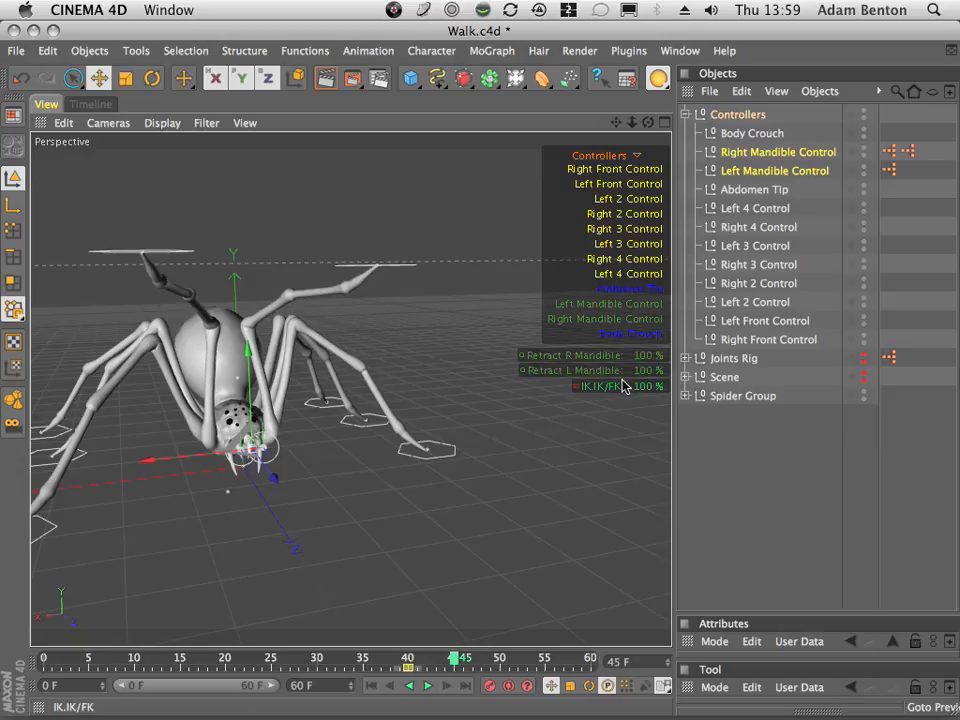
left_click_drag(622, 386, 645, 392)
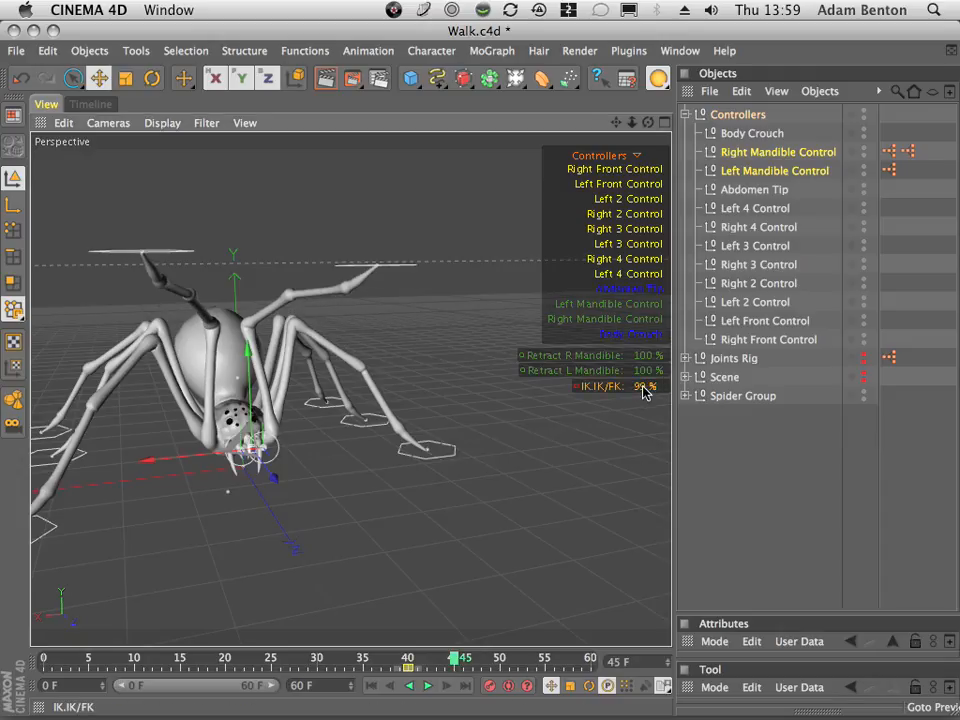
left_click(577, 386, "ctrl")
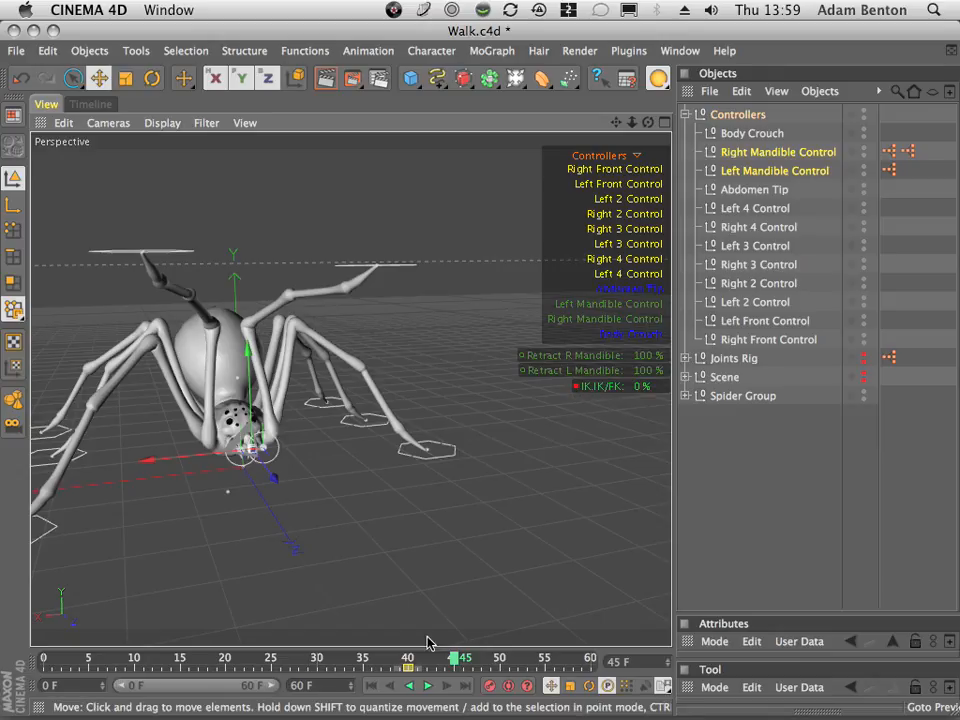
- Go to frame 46 and move both mandible controls back toward the head and upward
left_click_drag(427, 643, 463, 655)
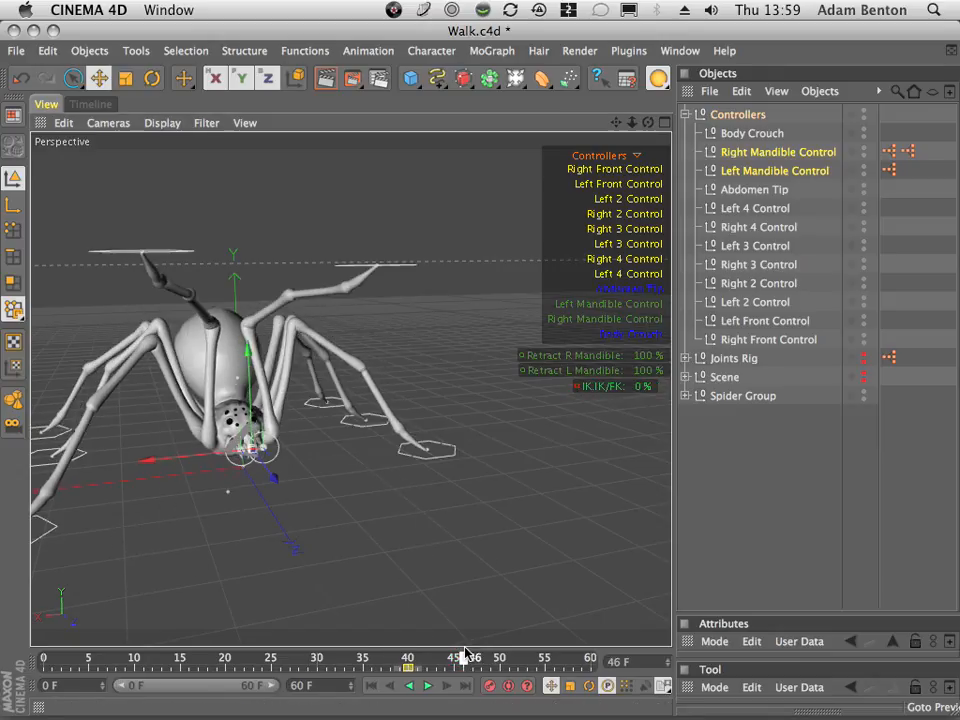
left_click_drag(648, 122, 958, 108)
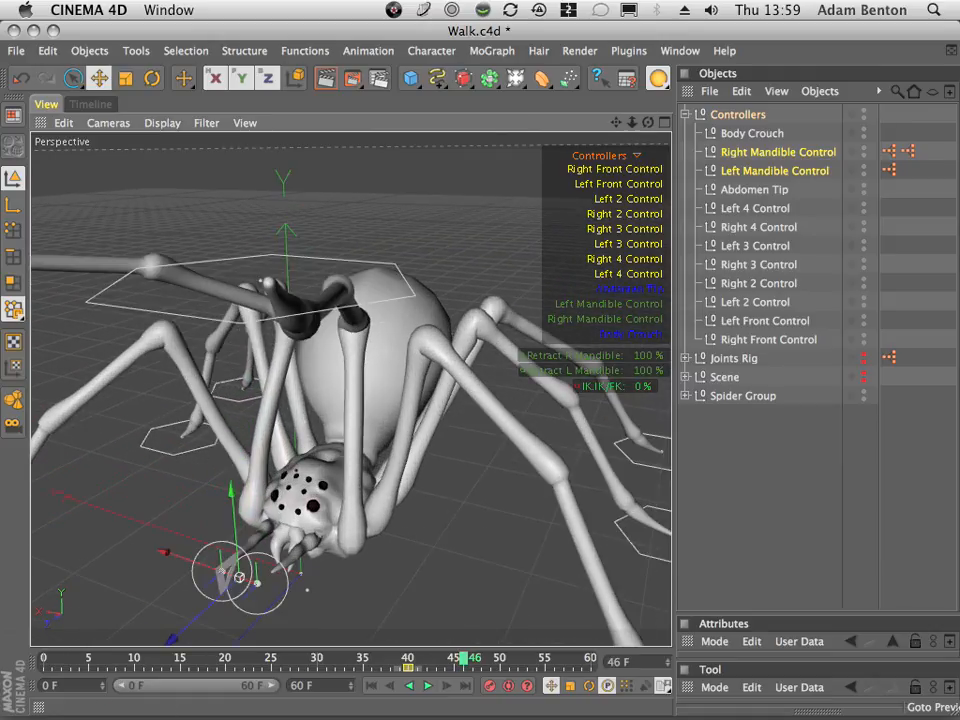
left_click_drag(617, 123, 669, 36)
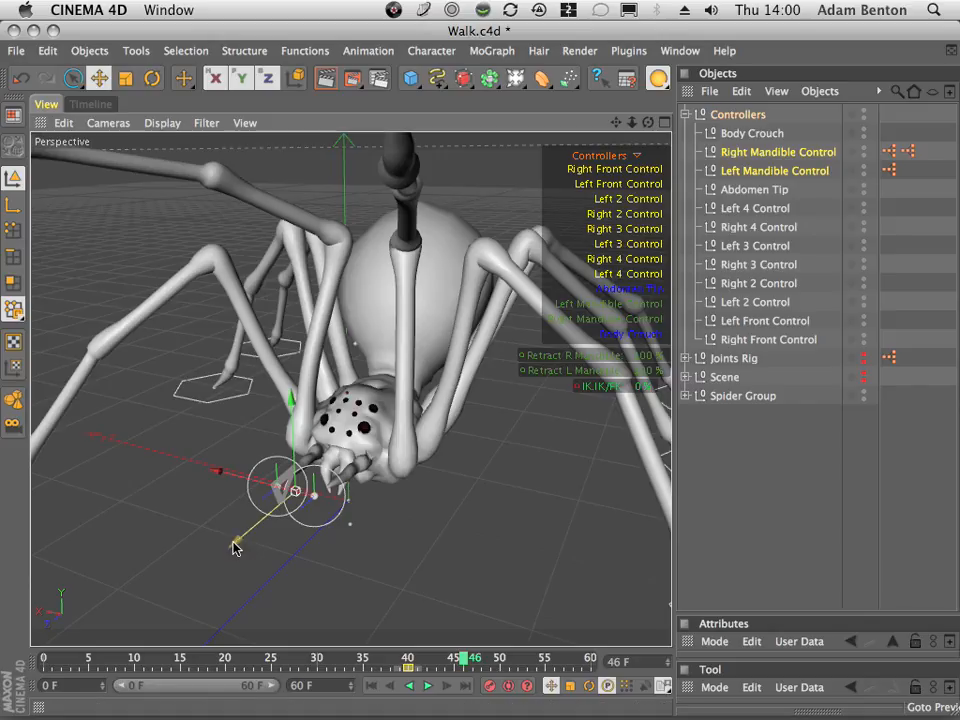
left_click_drag(234, 543, 287, 510)
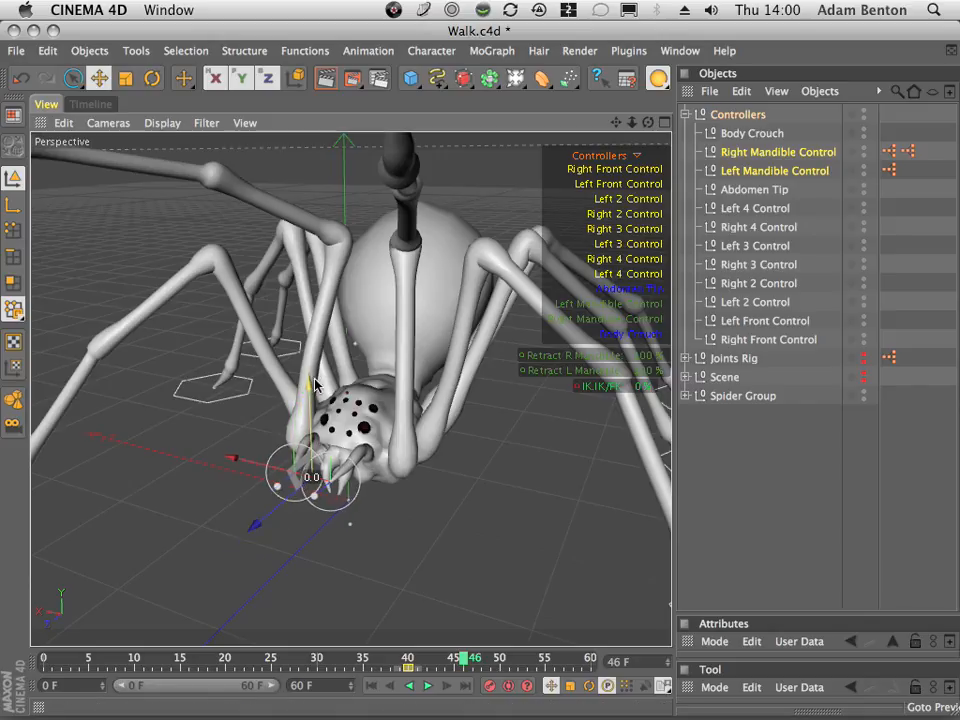
left_click_drag(316, 388, 312, 345)
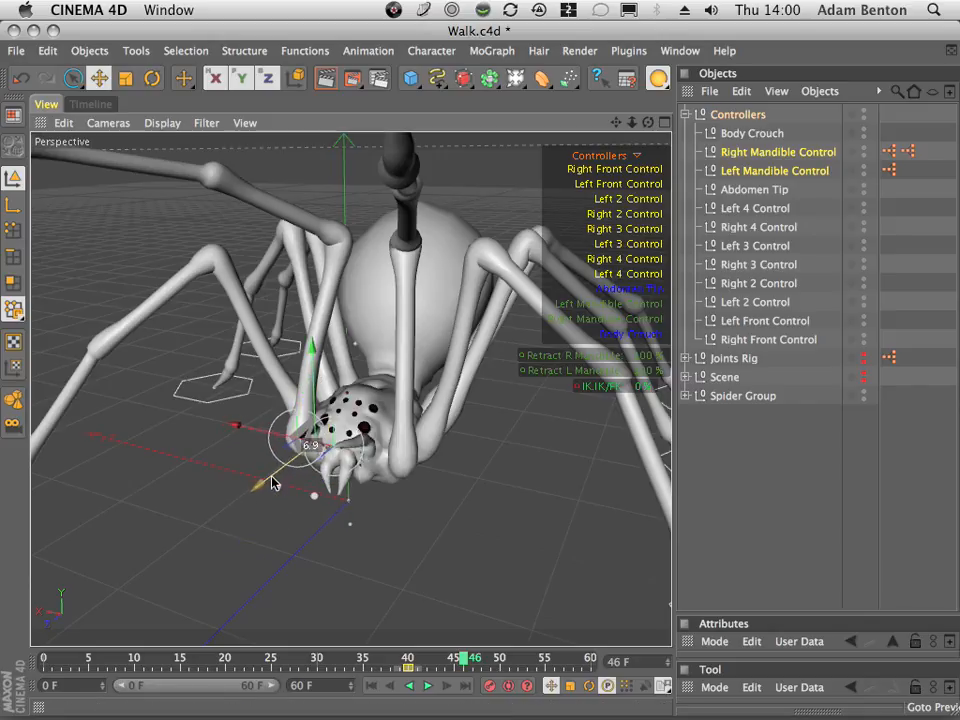
- Refine the raised mandible controls together by shifting them forward and slightly down in a close-up side view
left_click_drag(648, 122, 395, 262)
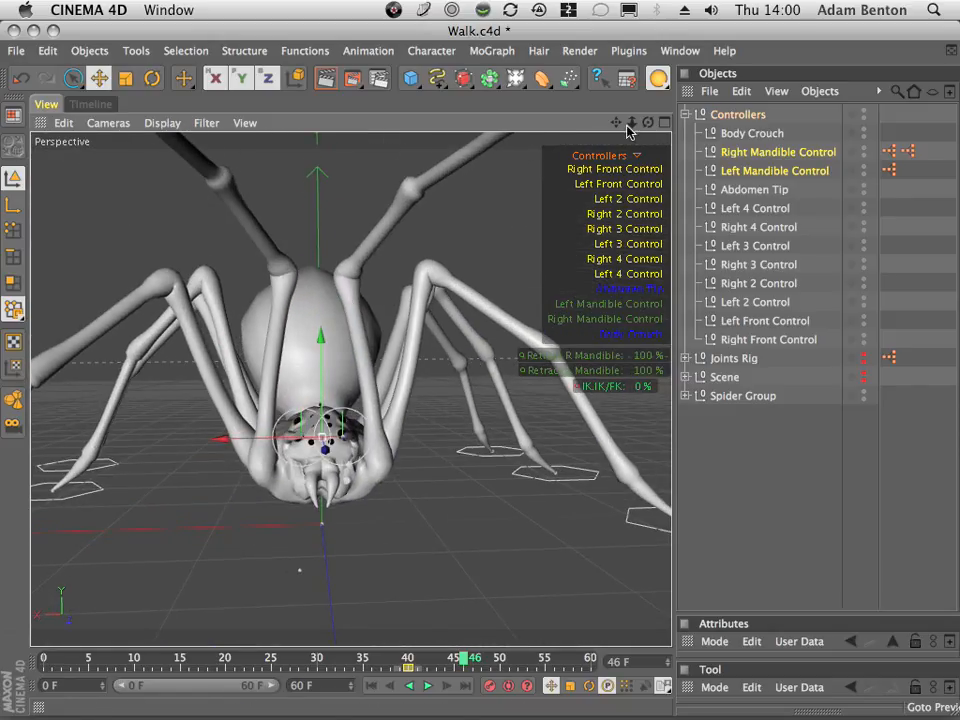
left_click_drag(630, 123, 955, 150)
left_click_drag(616, 123, 642, 38)
left_click_drag(650, 124, 85, 218)
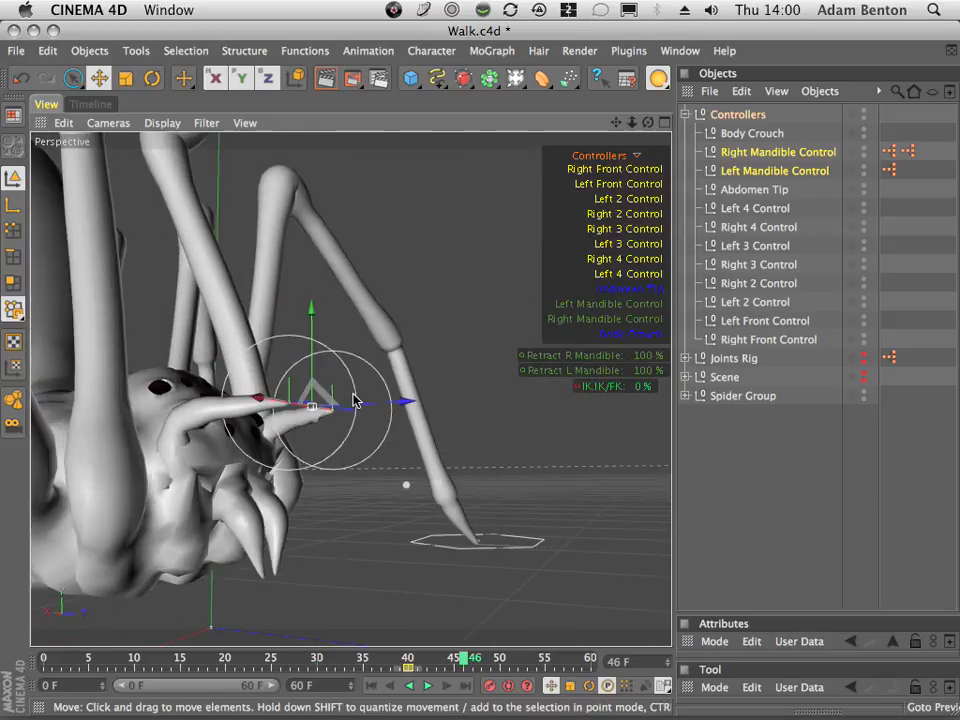
left_click_drag(414, 401, 461, 413)
left_click_drag(345, 313, 336, 354)
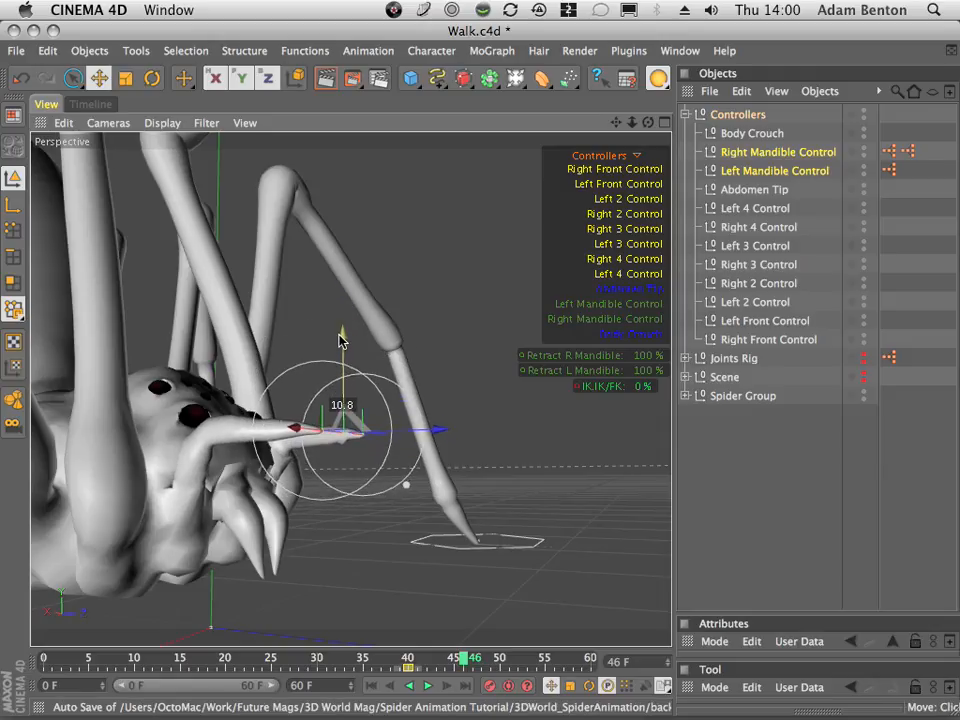
left_click_drag(340, 341, 340, 337)
- Spread the Right and Left Mandible Controls outward from the head and record keys for both at frame 46
left_click_drag(648, 124, 526, 124)
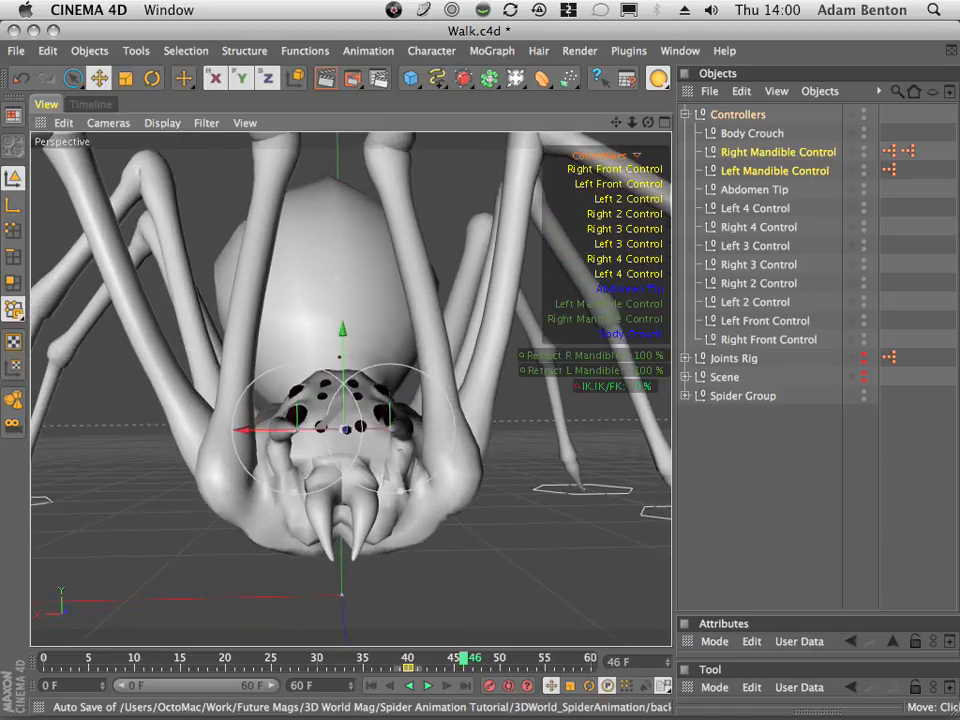
left_click(771, 154)
left_click_drag(199, 438, 138, 437)
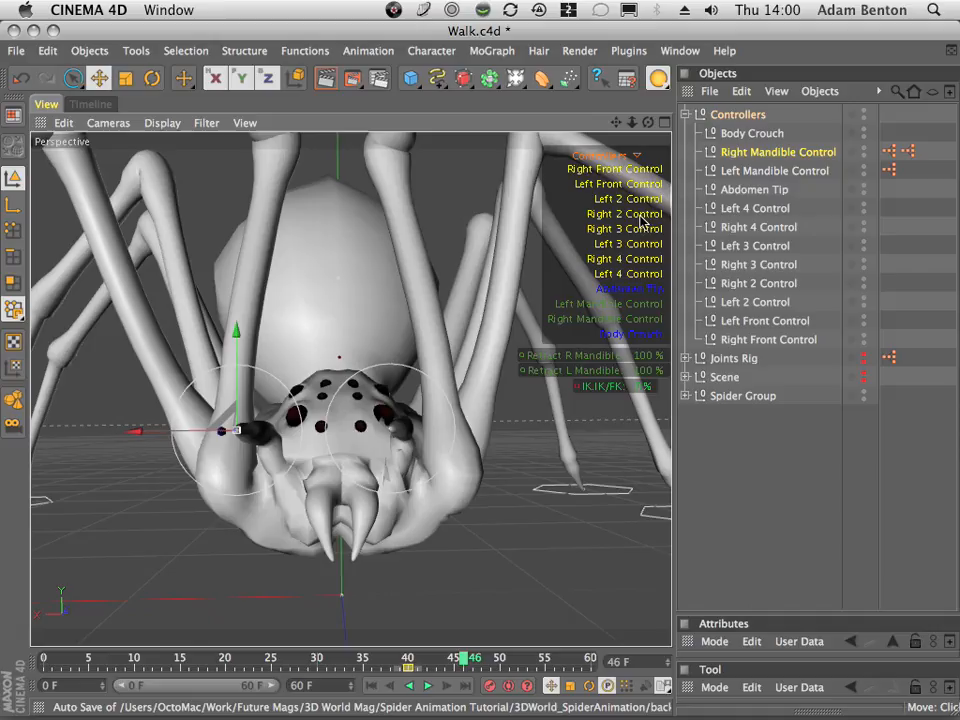
left_click(748, 172)
left_click_drag(310, 440, 307, 432)
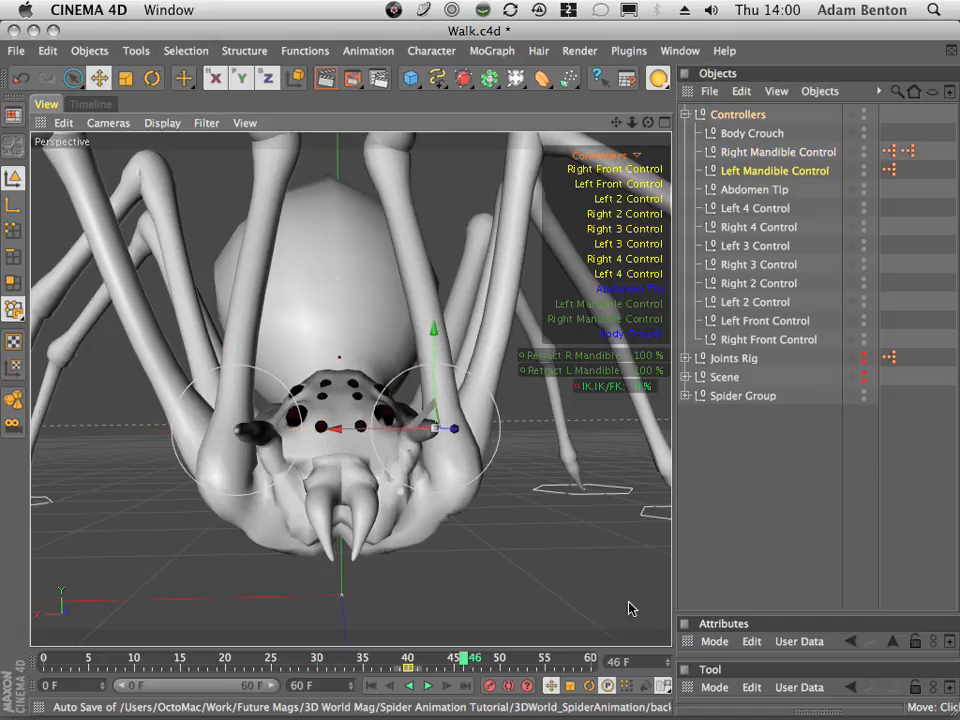
left_click(755, 153, "shift")
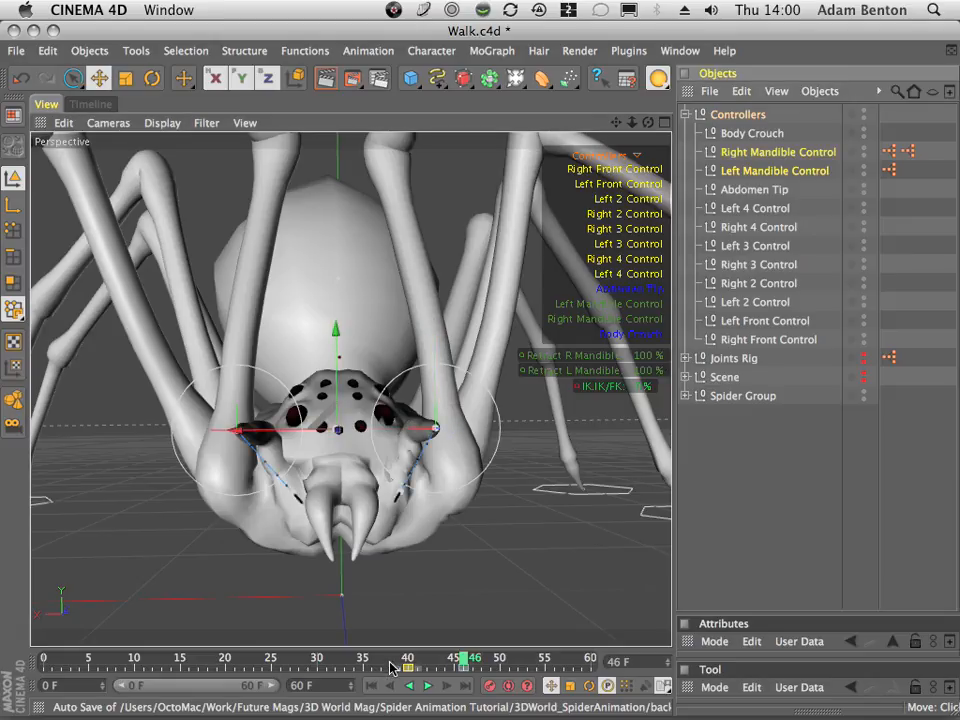
- Scrub back through the walk and examine the mandibles' motion from several angles with the Left Mandible Control selected
left_click_drag(305, 675, 355, 690)
left_click(757, 175)
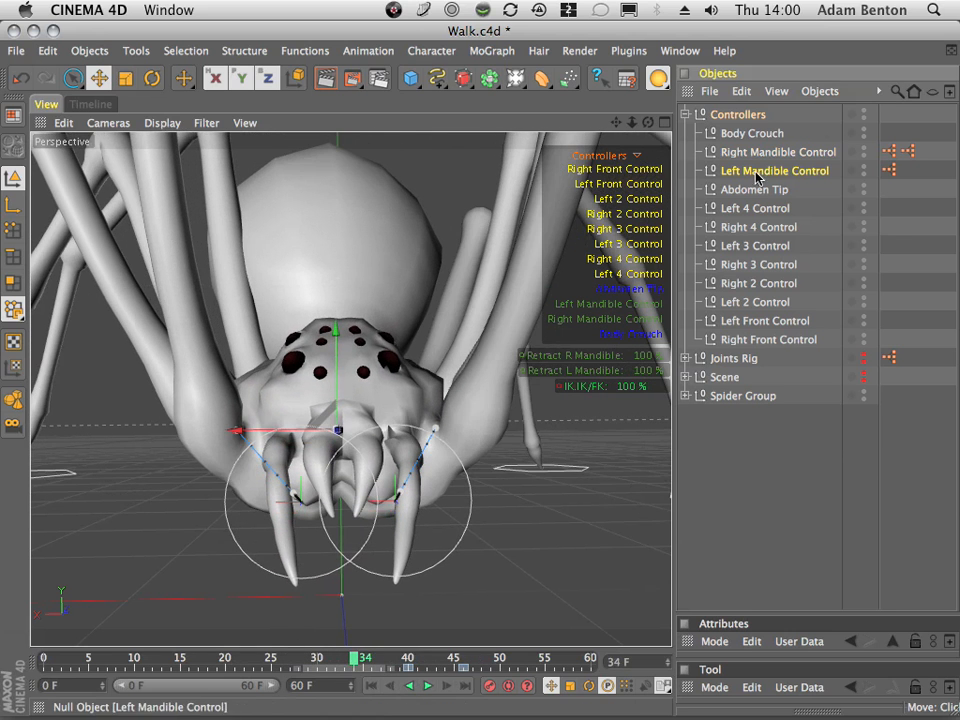
left_click_drag(648, 122, 590, 126)
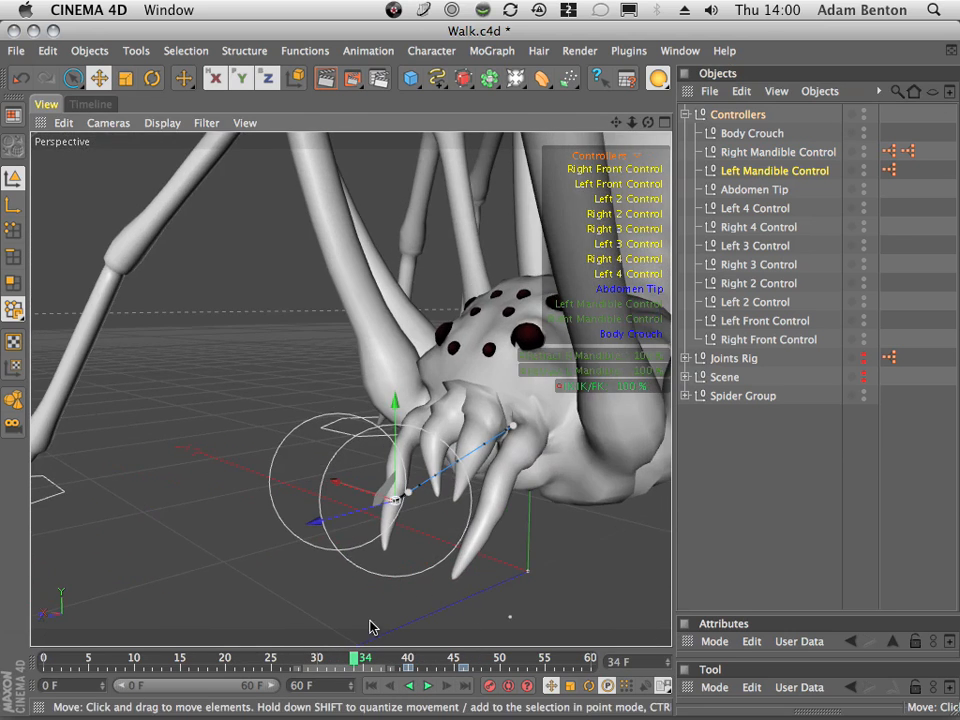
left_click_drag(355, 657, 181, 665)
left_click_drag(632, 121, 63, 321)
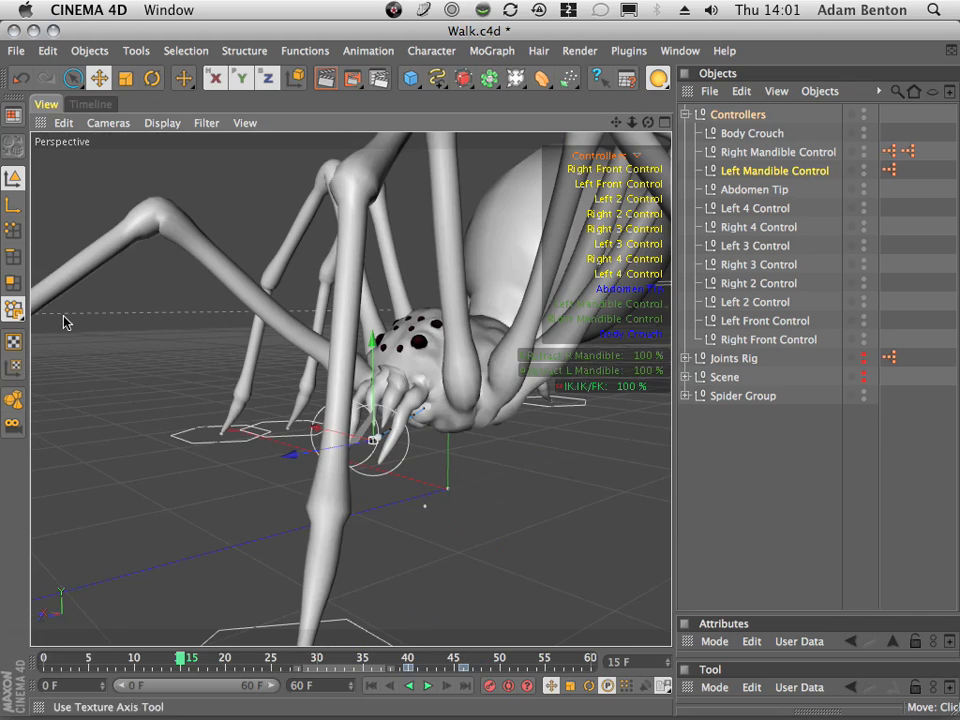
left_click_drag(649, 121, 313, 103)
- Set the IK.IK/FK slider to 65% at frames 0 and 30, keying the value so the mandibles relax during the walk
left_click_drag(250, 658, 32, 705)
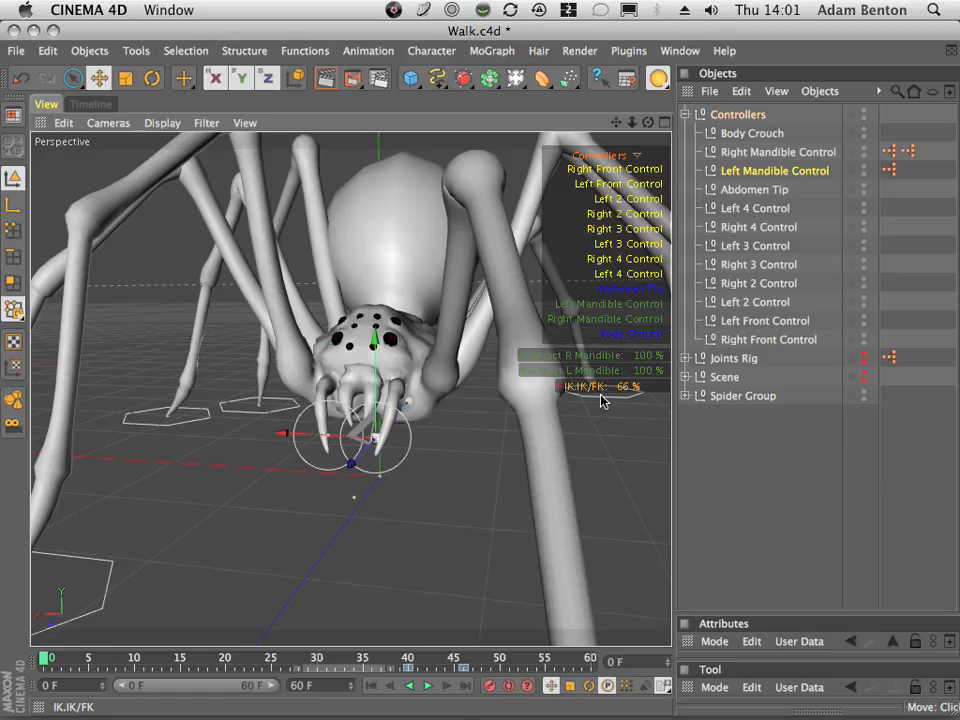
left_click_drag(88, 663, 42, 664)
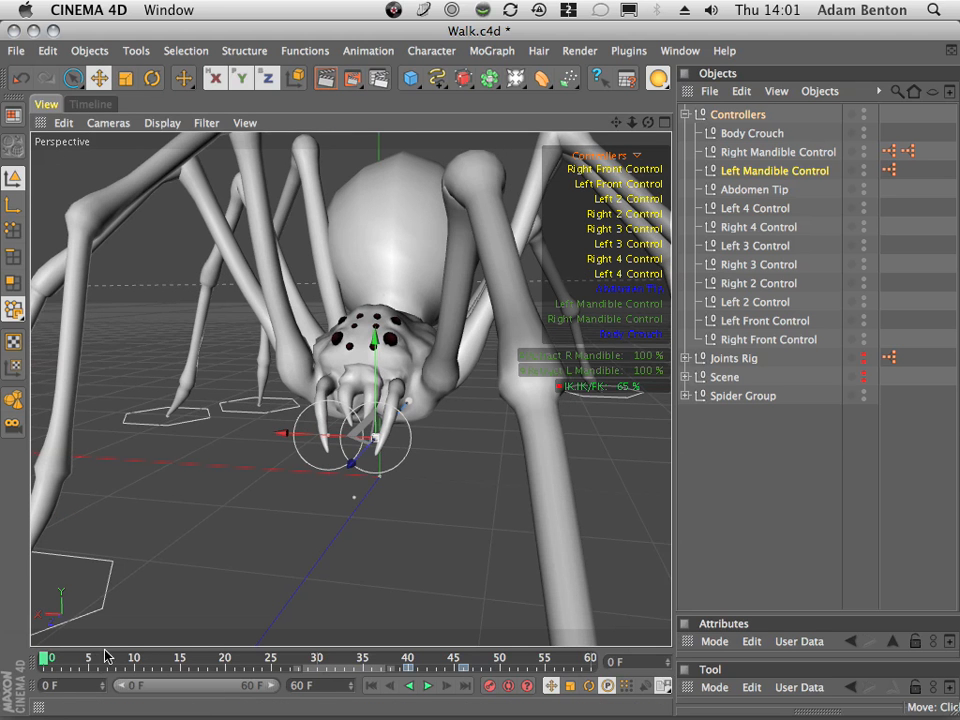
left_click_drag(103, 657, 408, 648)
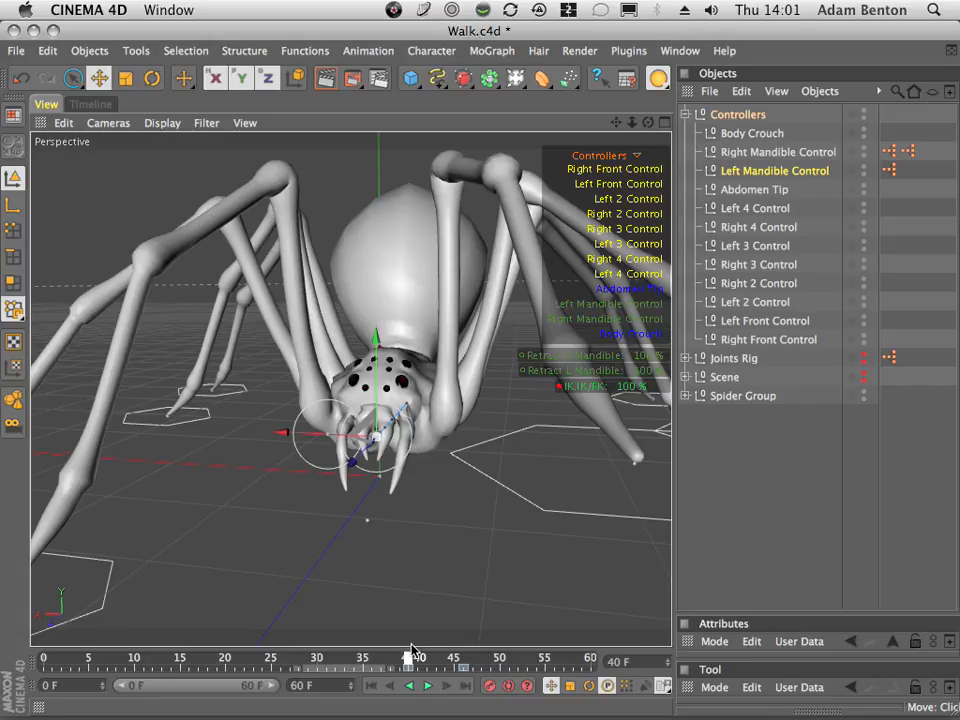
left_click_drag(410, 650, 317, 657)
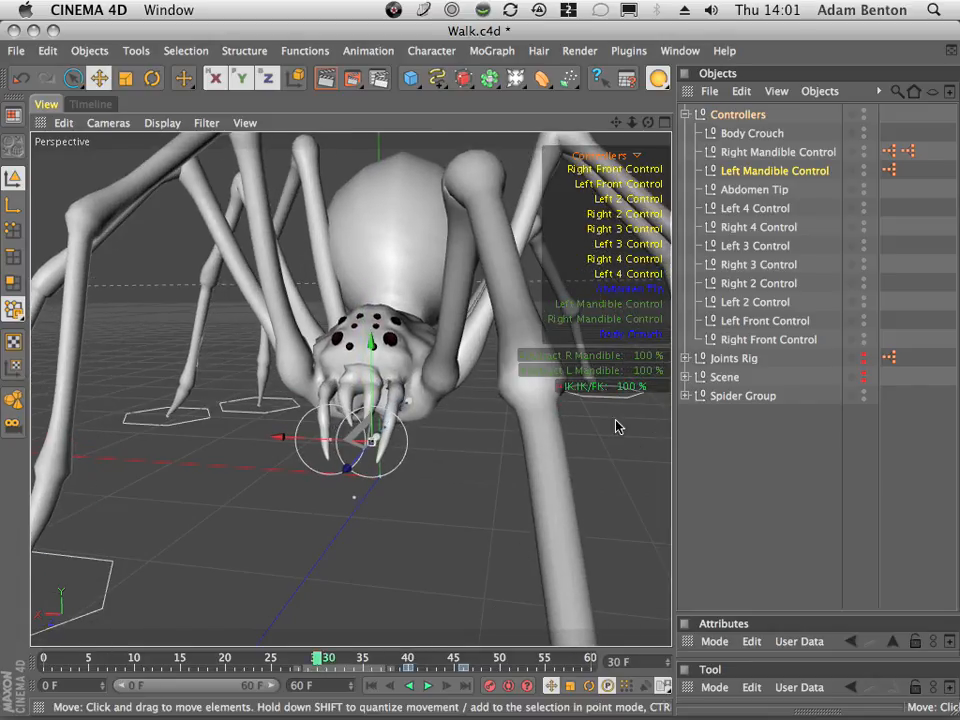
left_click_drag(631, 391, 614, 404)
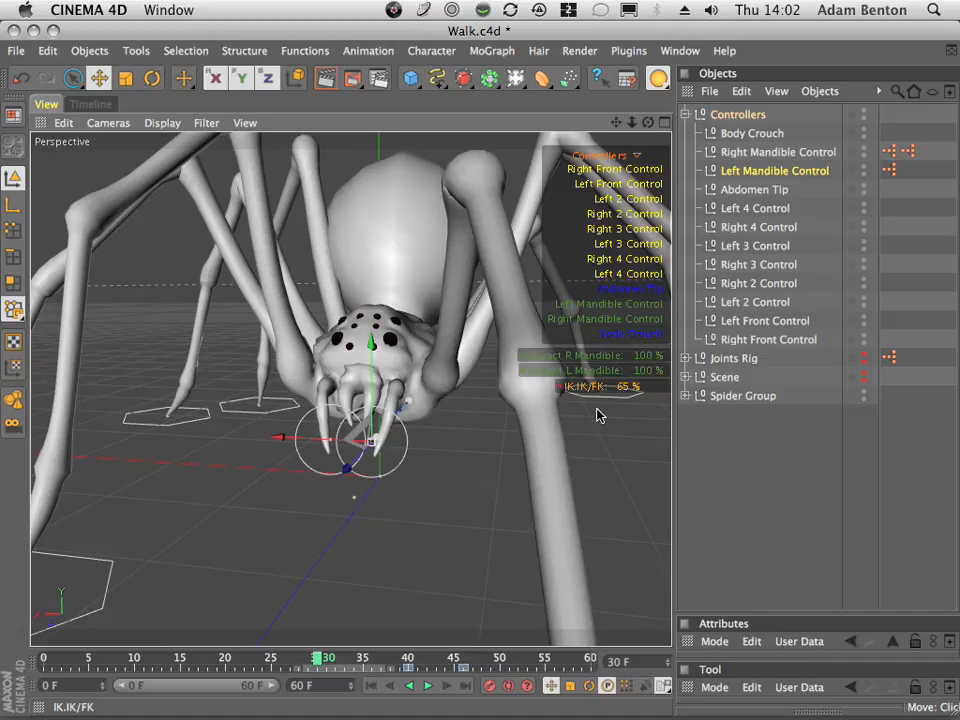
- Scrub to the rearing pose at frame 46, hide the Controllers, and inspect the spider from the front and side
left_click_drag(317, 657, 522, 650)
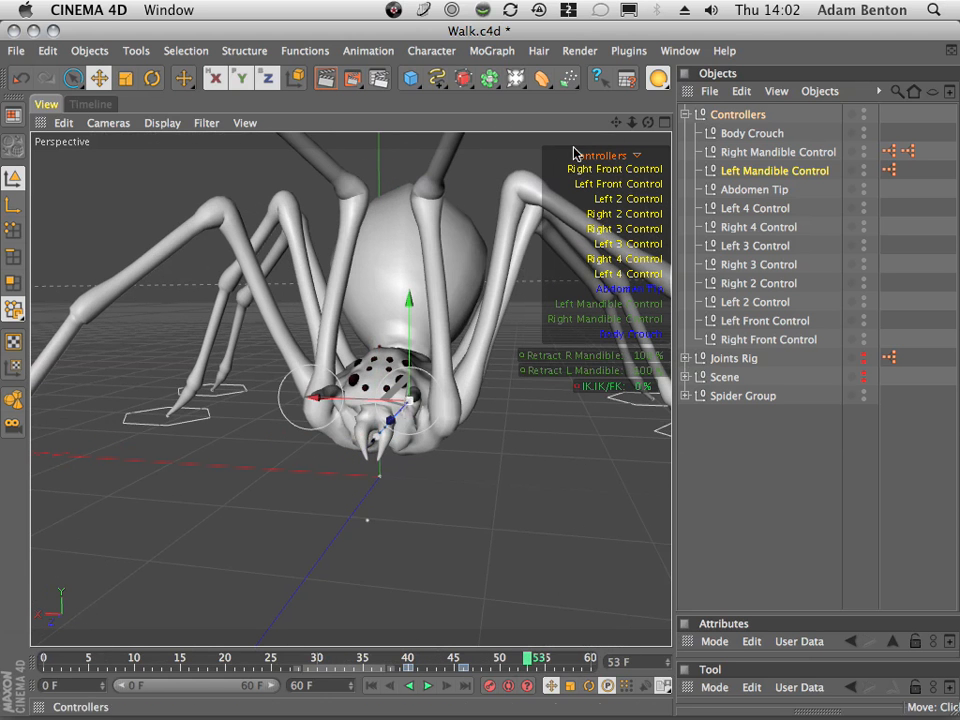
left_click_drag(631, 122, 103, 268)
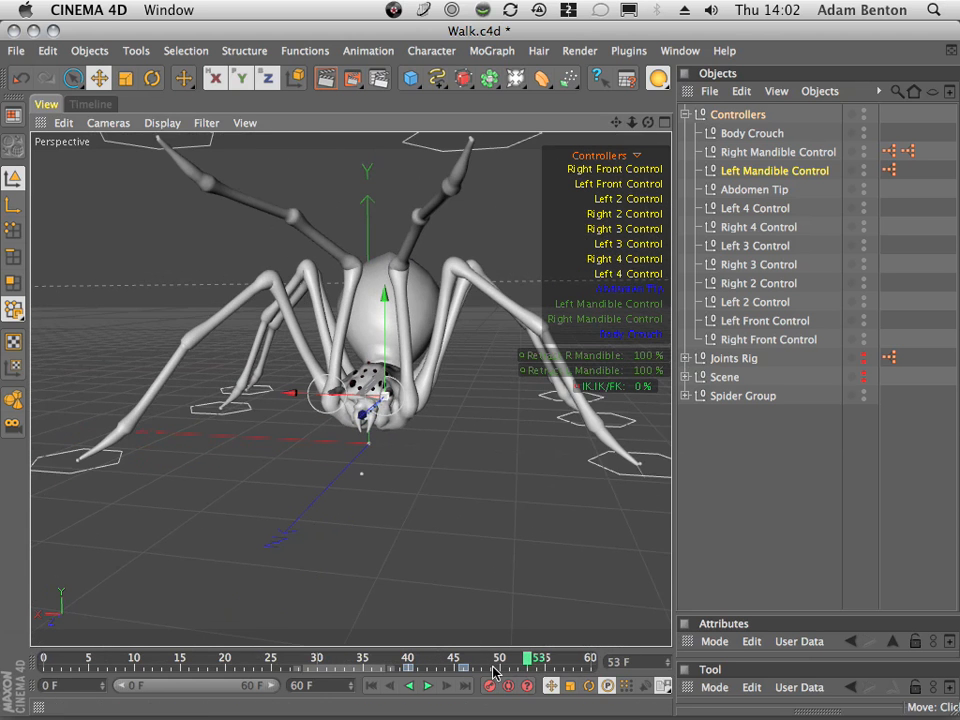
left_click_drag(493, 672, 463, 665)
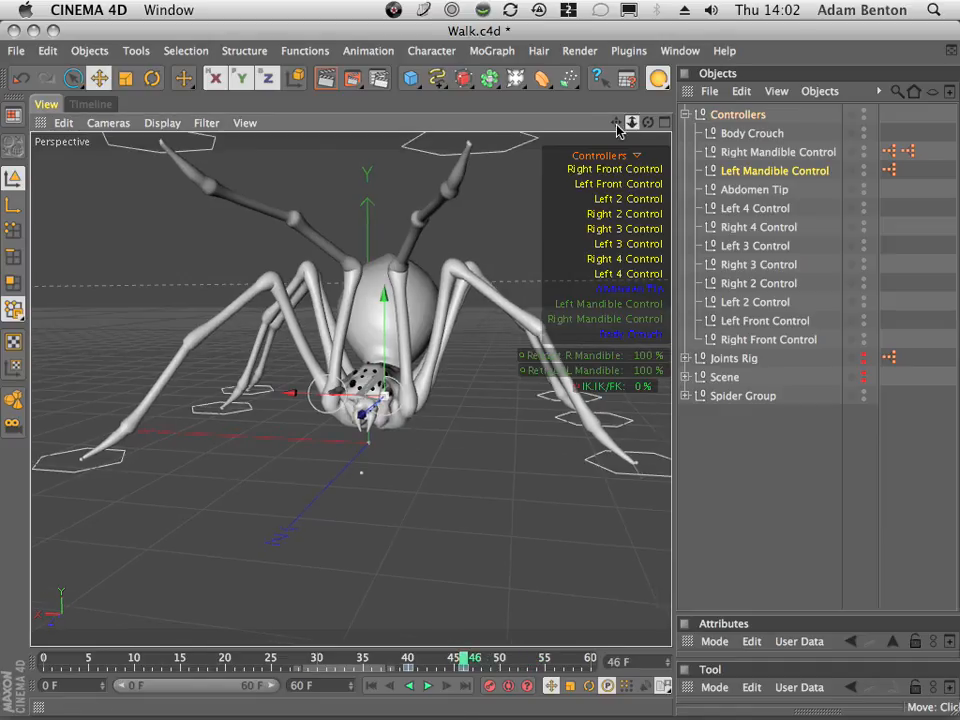
left_click_drag(617, 130, 540, 145)
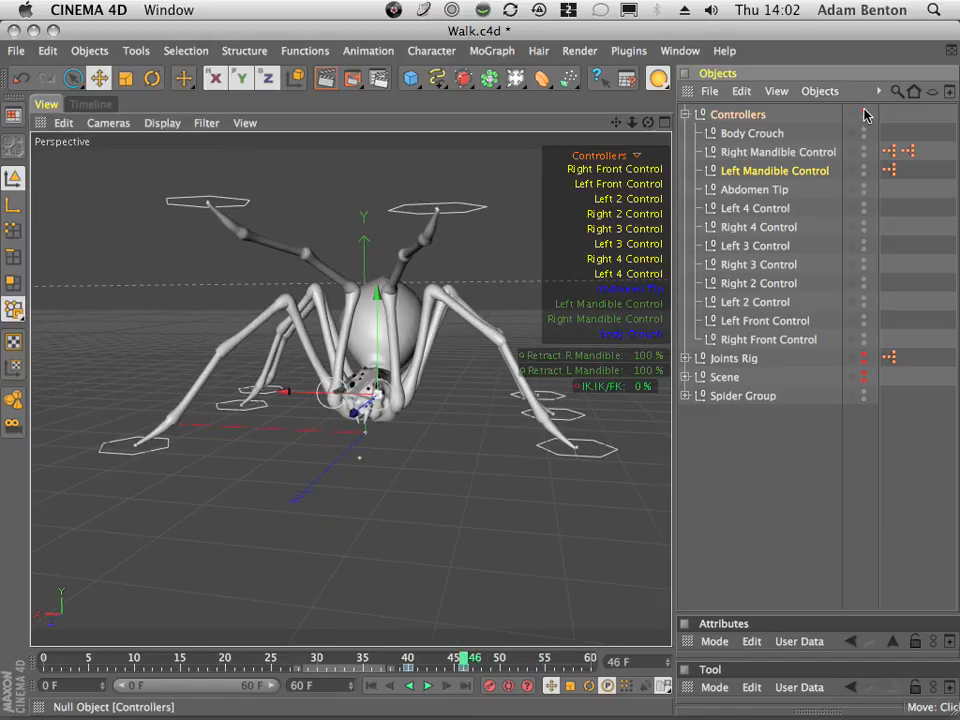
left_click_drag(648, 122, 900, 260)
left_click_drag(955, 205, 407, 341)
left_click_drag(622, 122, 558, 114)
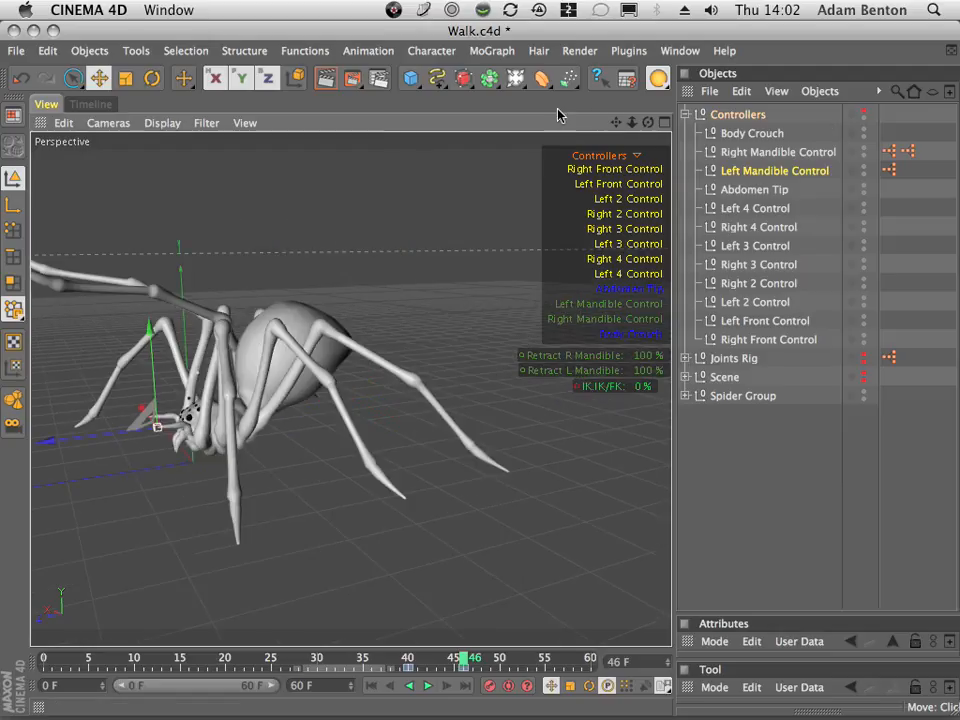
left_click_drag(651, 126, 703, 170)
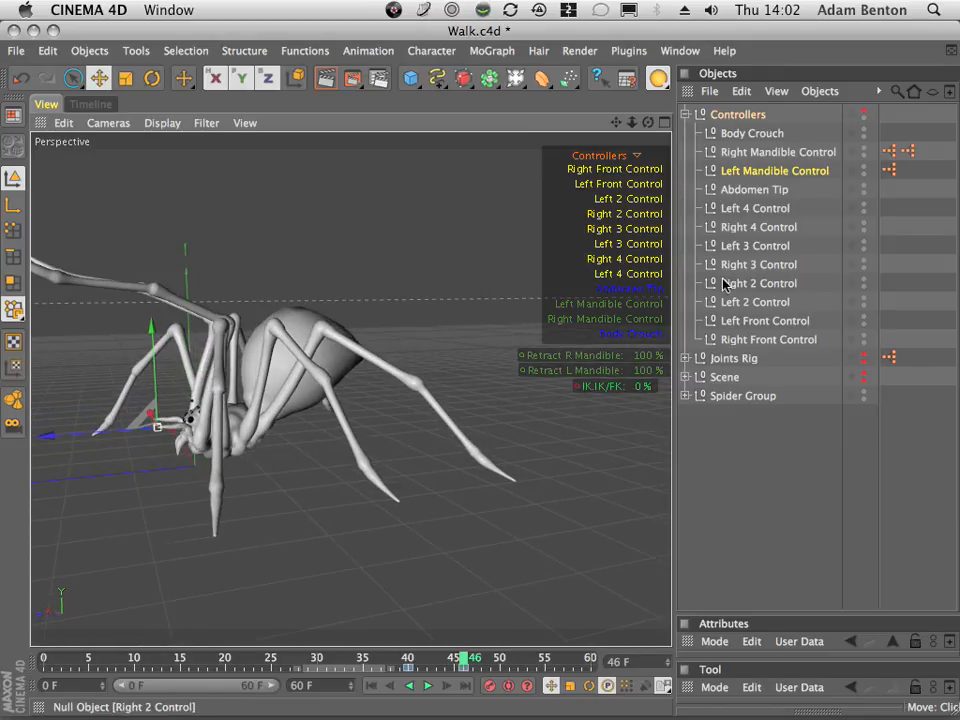
- Try to rotate and move the Body Crouch control for the rearing pose at frame 46
left_click(152, 78)
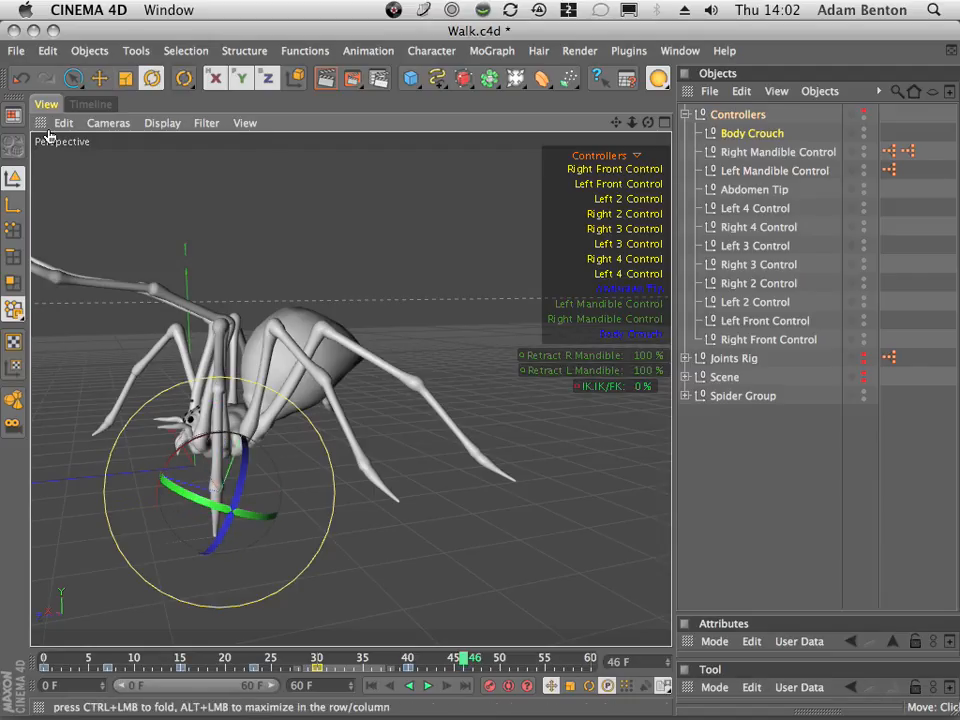
left_click(764, 138)
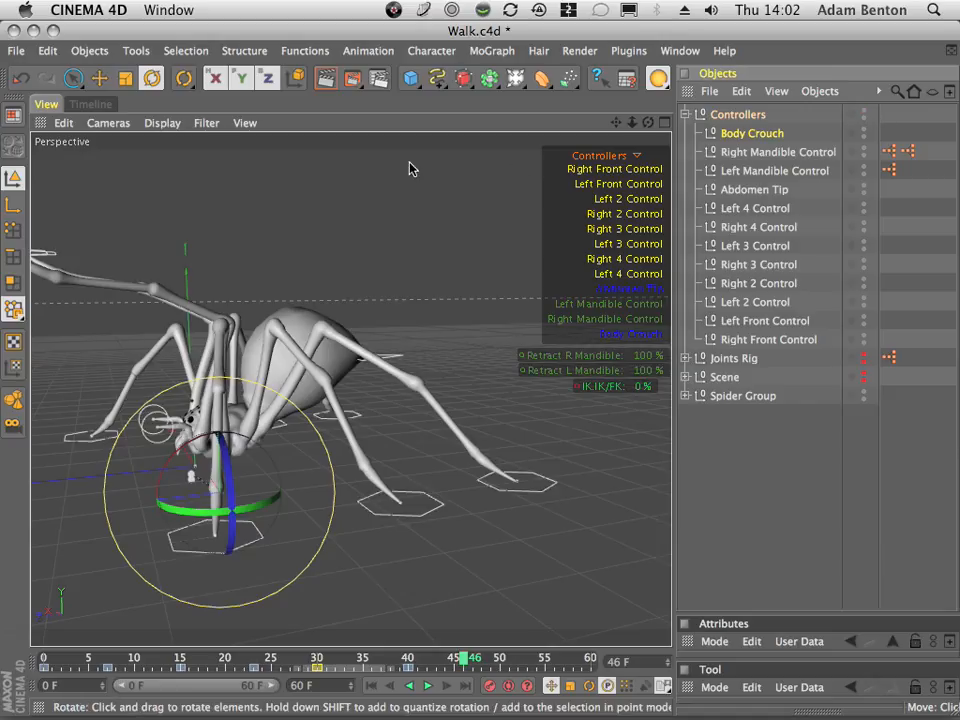
left_click_drag(616, 123, 671, 135)
left_click(104, 81)
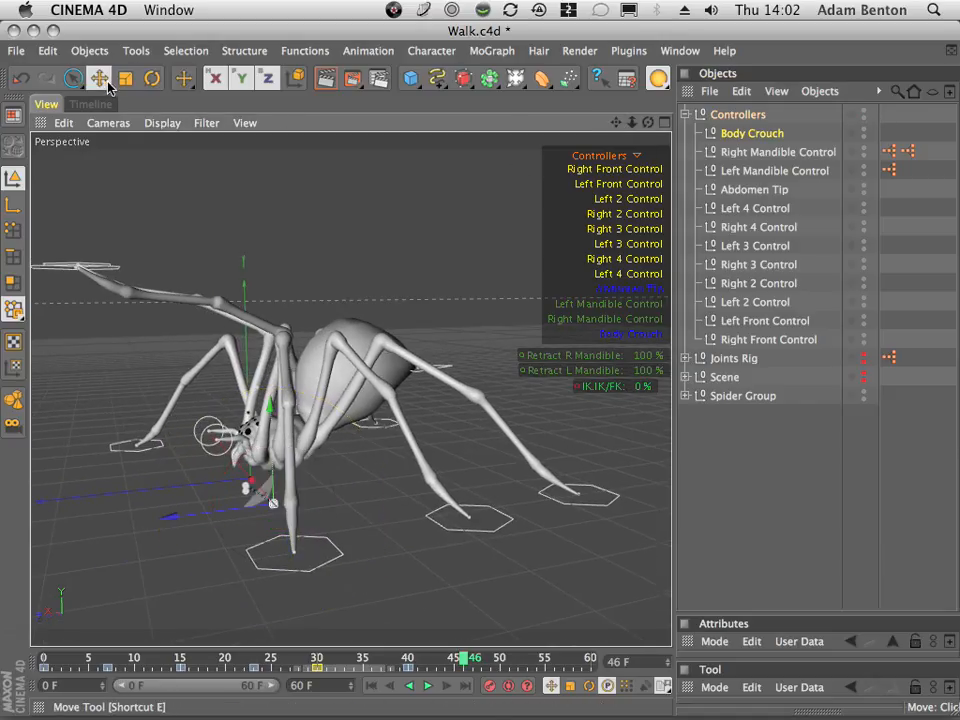
mouse_move(180, 516)
left_mouse_down()
mouse_move(224, 511)
mouse_move(144, 514)
mouse_move(204, 493)
mouse_move(171, 497)
mouse_move(180, 495)
left_mouse_up()
left_click(20, 78)
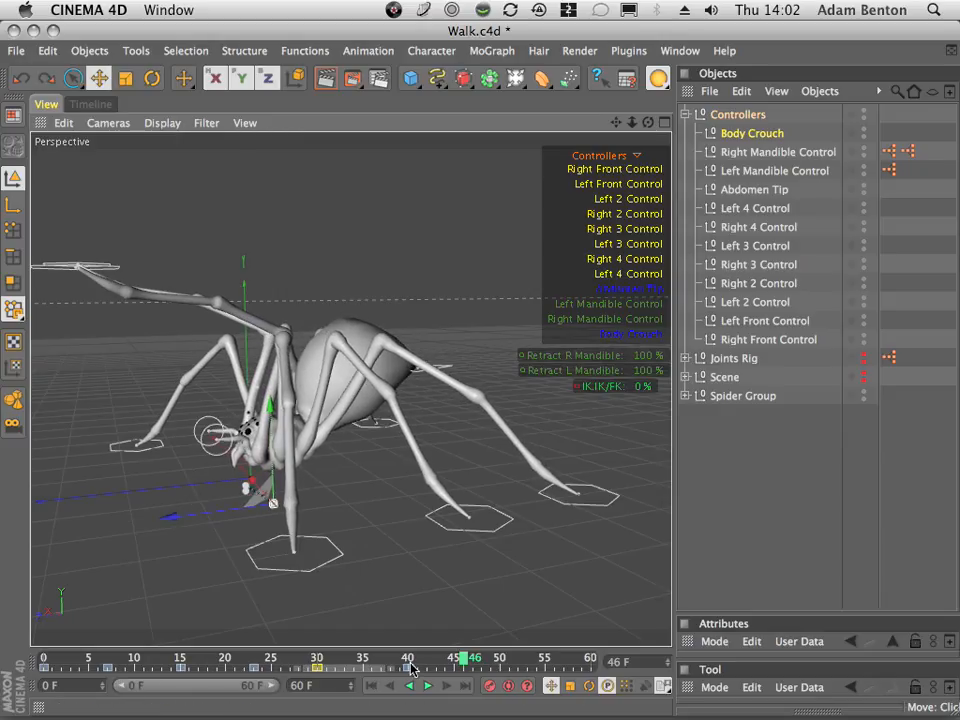
- Select both the Left and Right Mandible Controls and review their movement up to frame 45 from a side angle
mouse_move(463, 658)
left_mouse_down()
mouse_move(330, 655)
mouse_move(447, 644)
mouse_move(400, 648)
mouse_move(444, 648)
mouse_move(437, 658)
mouse_move(362, 658)
mouse_move(465, 664)
left_mouse_up()
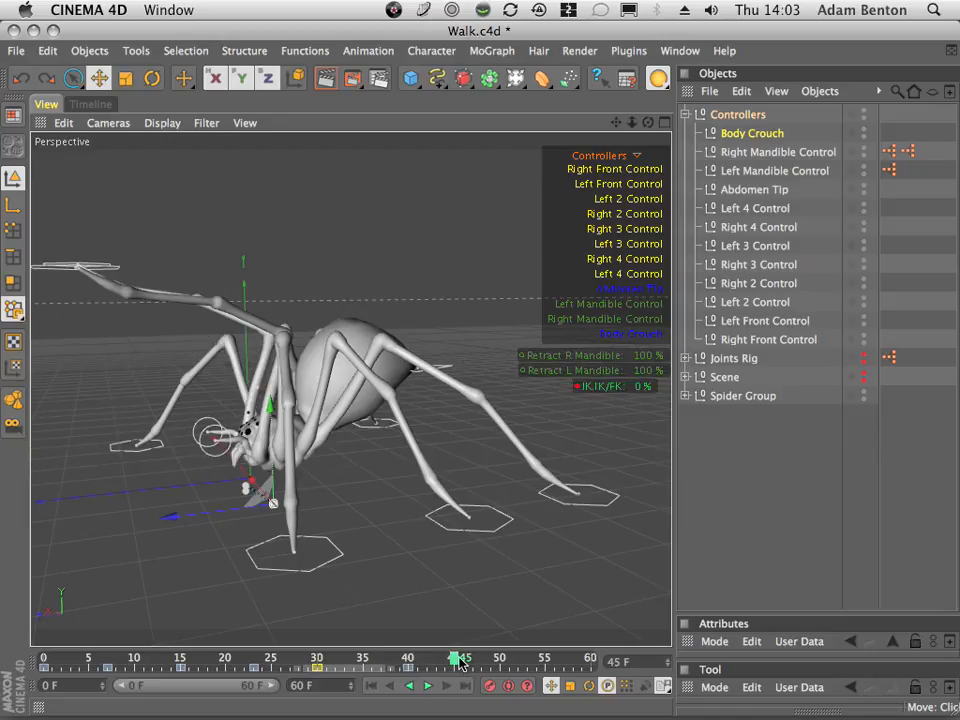
left_click_drag(632, 123, 742, 102)
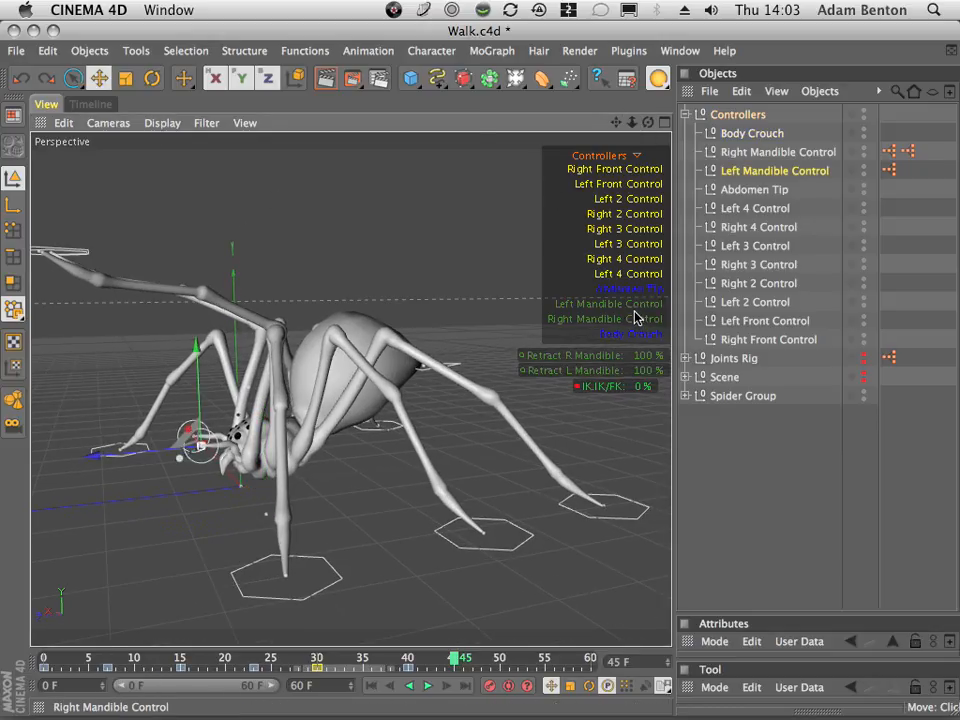
left_click(756, 155)
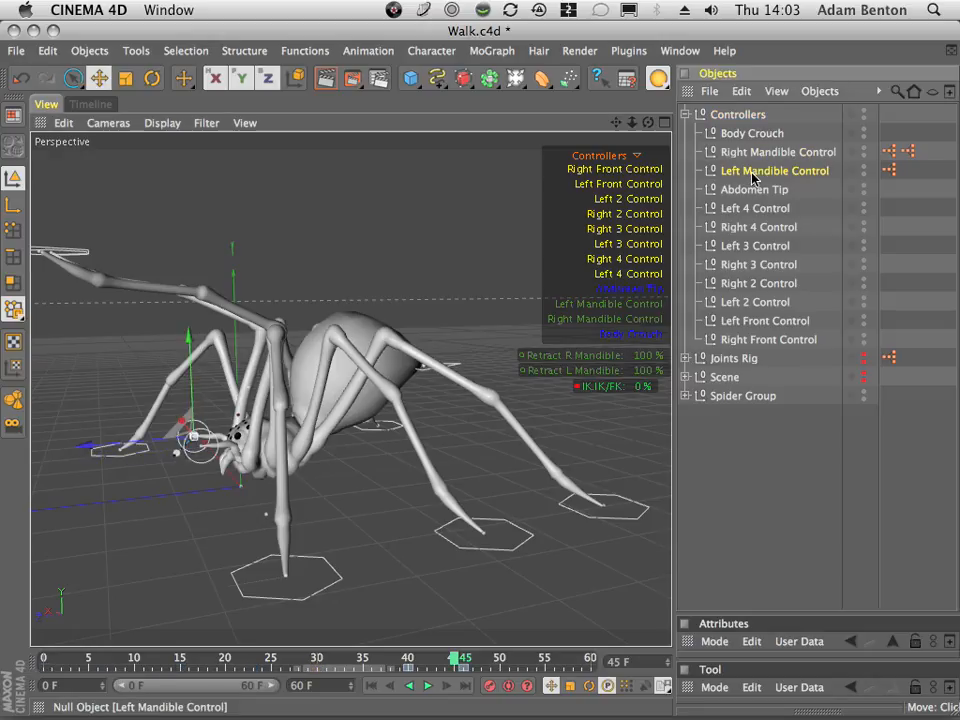
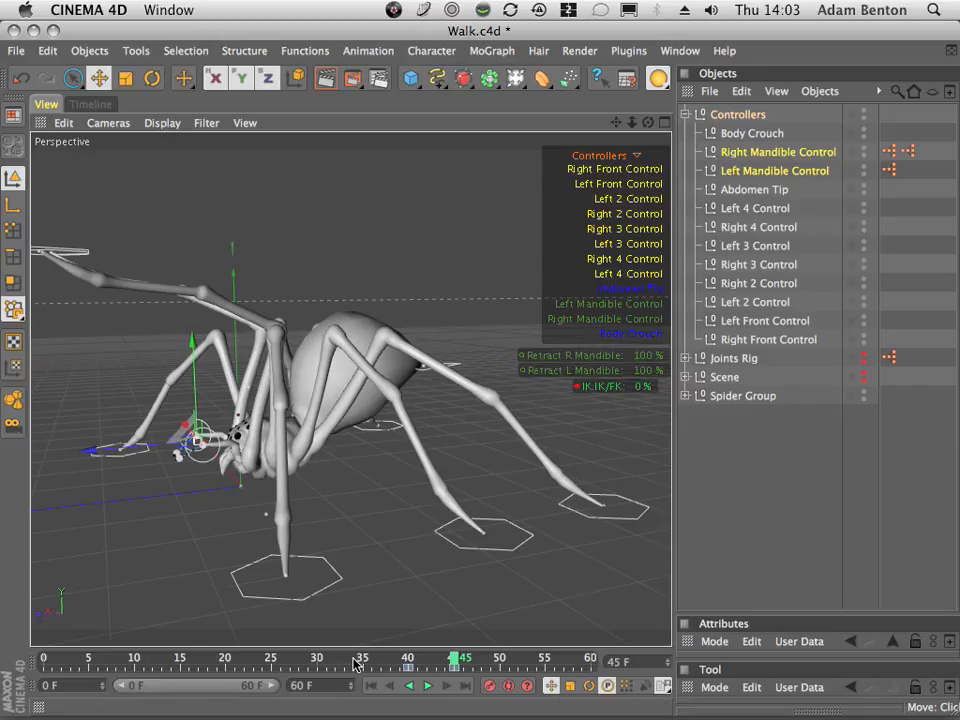
left_click_drag(354, 657, 454, 662)
left_click_drag(649, 123, 888, 223)
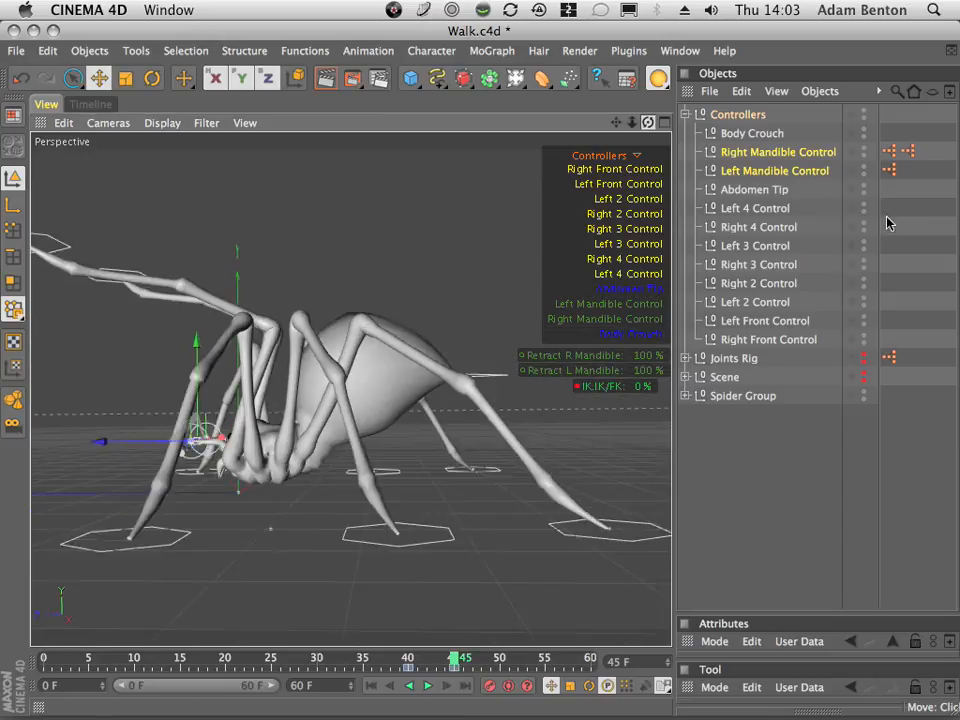
mouse_move(407, 658)
left_mouse_down()
mouse_move(360, 660)
mouse_move(318, 677)
mouse_move(421, 671)
left_mouse_up()
mouse_move(447, 669)
left_mouse_down()
mouse_move(345, 672)
mouse_move(373, 672)
mouse_move(334, 685)
mouse_move(445, 676)
mouse_move(403, 668)
mouse_move(440, 668)
mouse_move(352, 685)
mouse_move(344, 684)
mouse_move(421, 681)
mouse_move(162, 679)
mouse_move(380, 674)
mouse_move(417, 670)
mouse_move(437, 652)
mouse_move(409, 658)
mouse_move(449, 655)
mouse_move(405, 660)
mouse_move(461, 660)
mouse_move(439, 660)
mouse_move(455, 670)
left_mouse_up()
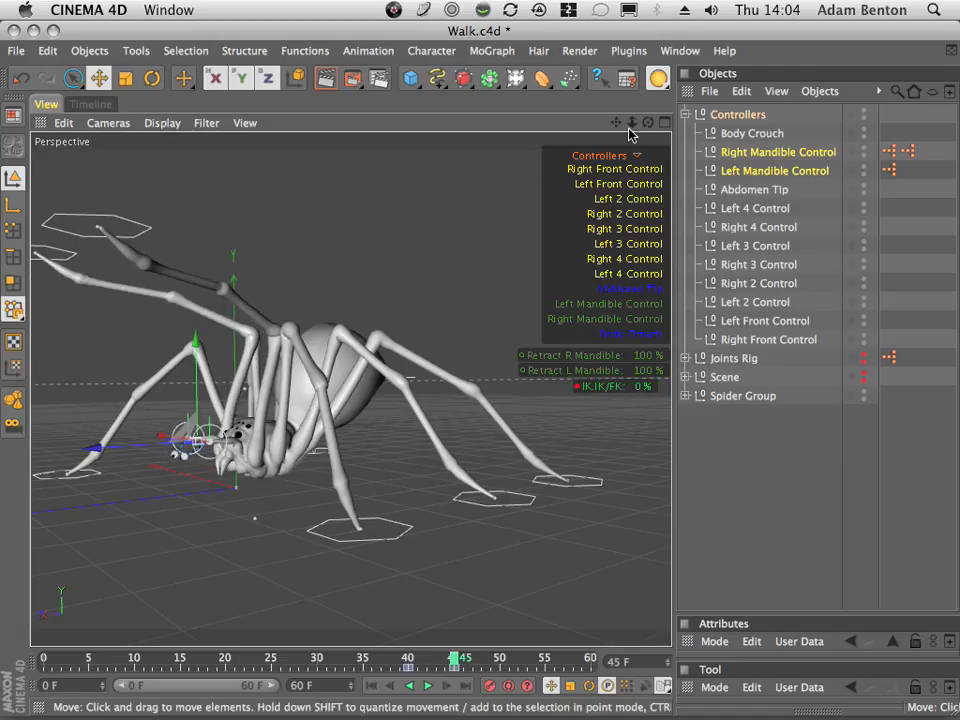
- Lower the Abdomen Tip control and bring it closer to the body for the rearing pose at frame 45
left_click_drag(636, 124, 955, 95)
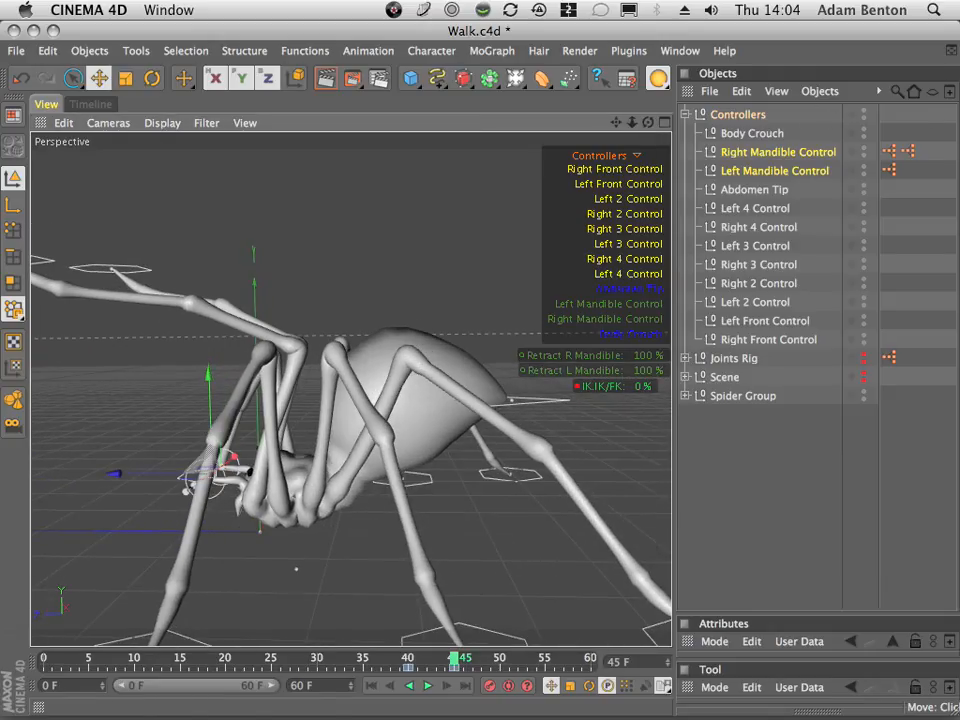
left_click_drag(505, 360, 506, 381)
mouse_move(615, 422)
left_mouse_down()
mouse_move(641, 428)
mouse_move(619, 418)
left_mouse_up()
left_click_drag(545, 329, 541, 370)
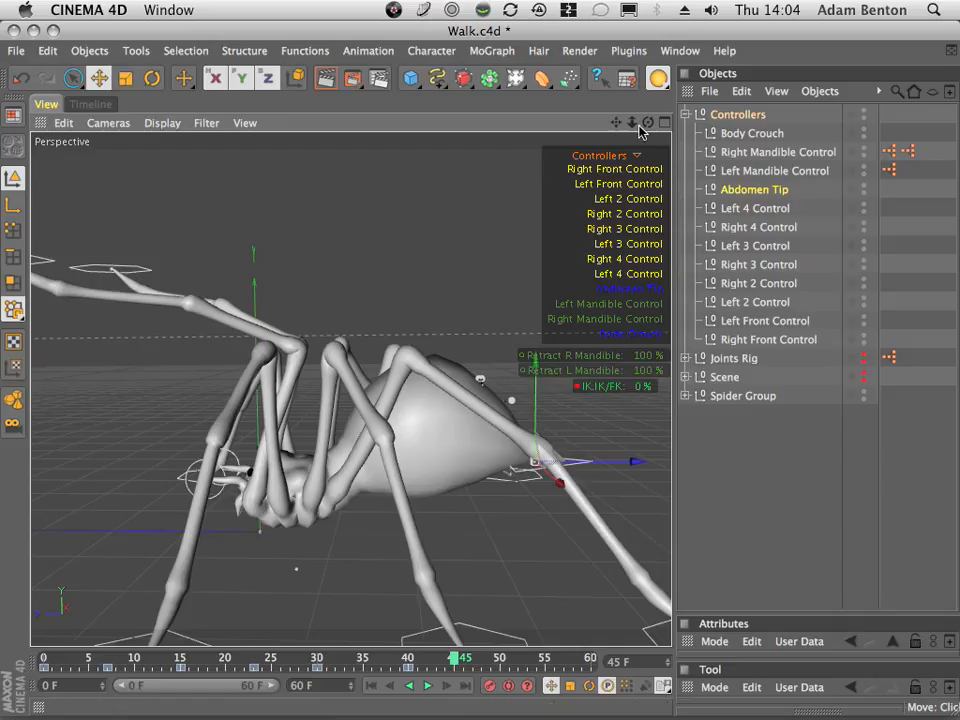
left_click_drag(648, 123, 666, 240)
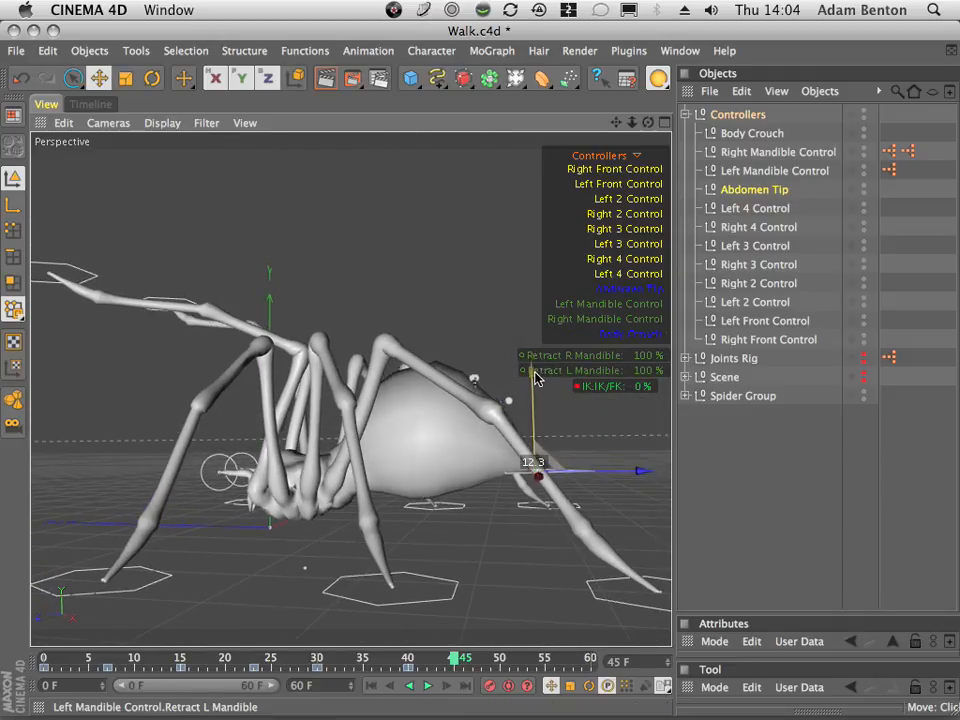
left_click_drag(534, 372, 535, 377)
left_click_drag(646, 475, 611, 469)
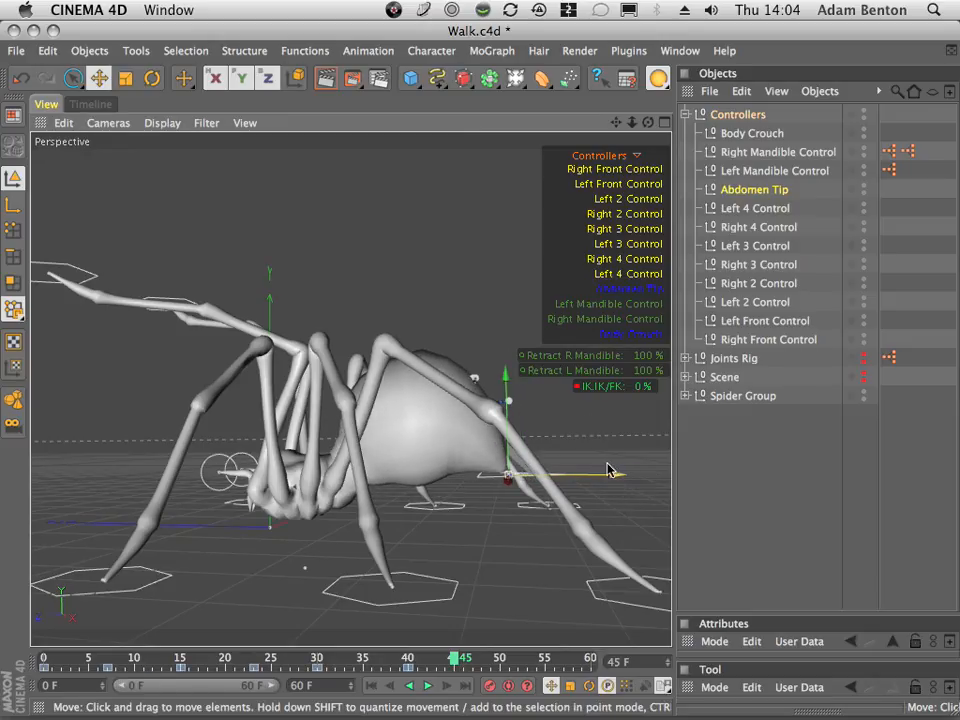
left_click_drag(506, 381, 506, 417)
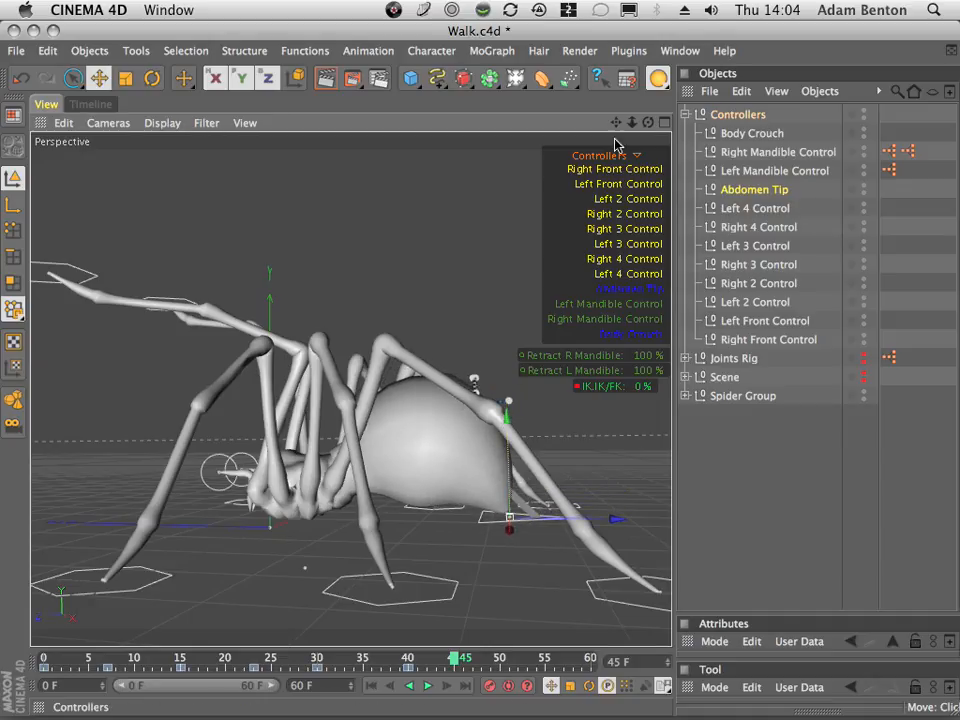
- Fine-tune the Abdomen Tip's height and distance from the body, and record a key at frame 45
left_click_drag(649, 125, 568, 107)
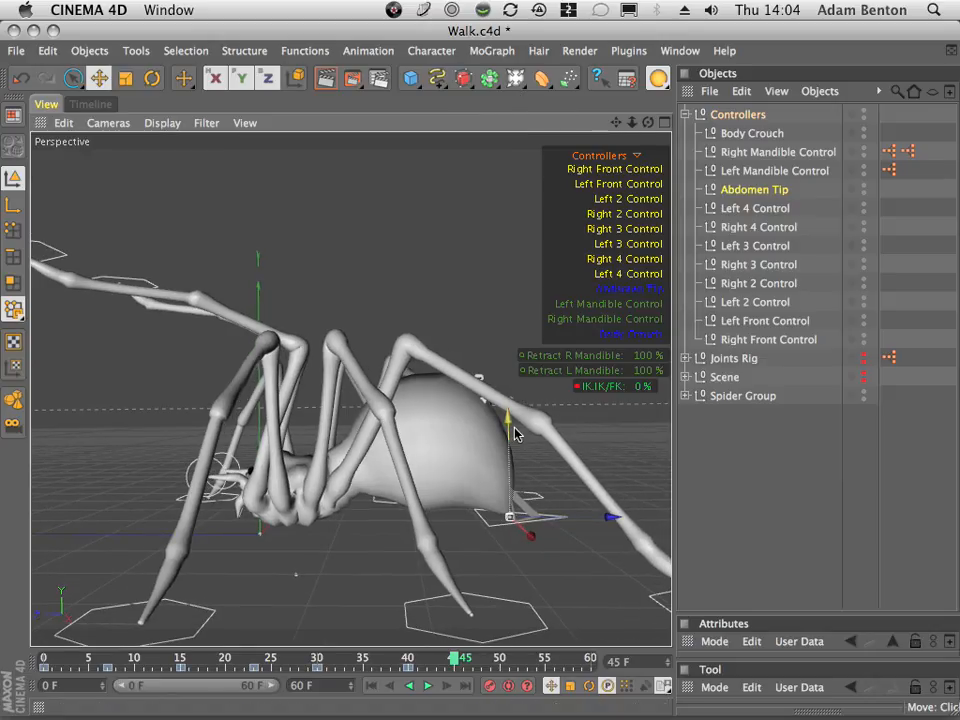
left_click(601, 514)
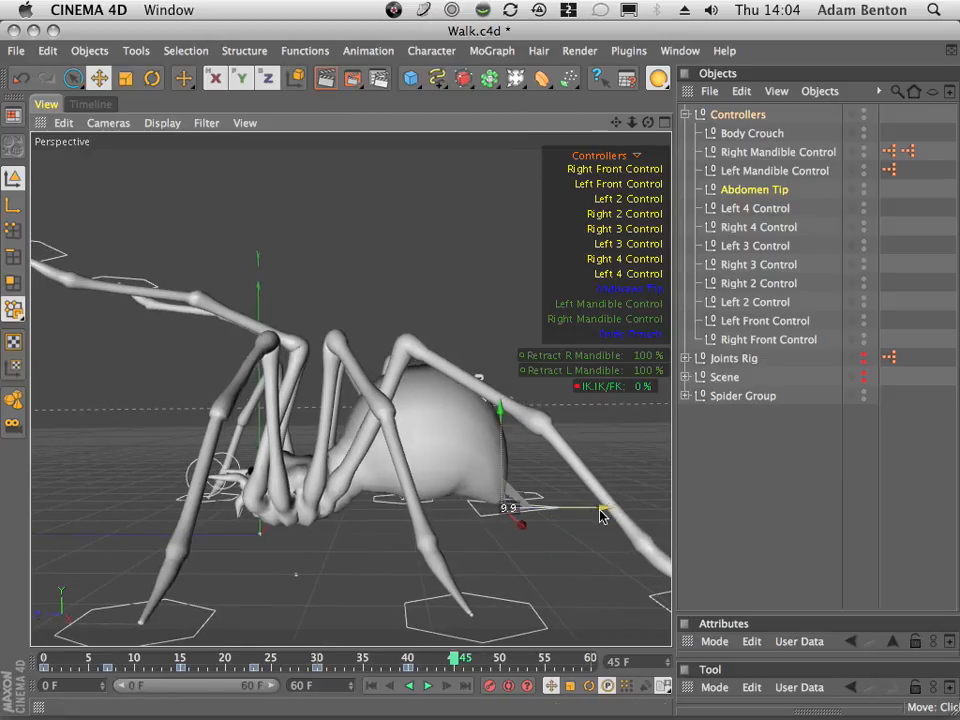
left_click_drag(604, 511, 601, 511)
left_click_drag(508, 409, 508, 425)
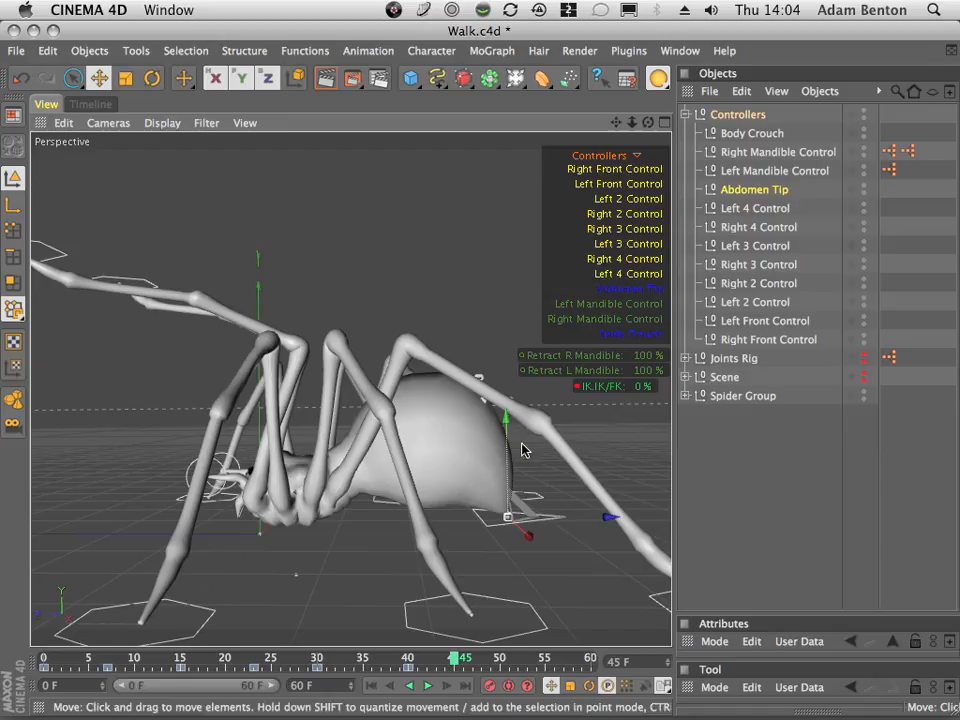
left_click(489, 686)
- Retime the lowered Abdomen Tip key to frame 42, scrubbing through the surrounding frames to check the motion
mouse_move(440, 662)
left_mouse_down()
mouse_move(262, 661)
mouse_move(481, 660)
mouse_move(407, 654)
mouse_move(454, 658)
mouse_move(433, 645)
mouse_move(461, 645)
mouse_move(418, 656)
mouse_move(462, 652)
mouse_move(429, 656)
mouse_move(317, 656)
mouse_move(446, 656)
mouse_move(398, 656)
mouse_move(462, 660)
mouse_move(418, 658)
mouse_move(457, 664)
mouse_move(439, 670)
mouse_move(500, 670)
mouse_move(311, 666)
mouse_move(507, 663)
mouse_move(457, 676)
left_mouse_up()
right_click(479, 677)
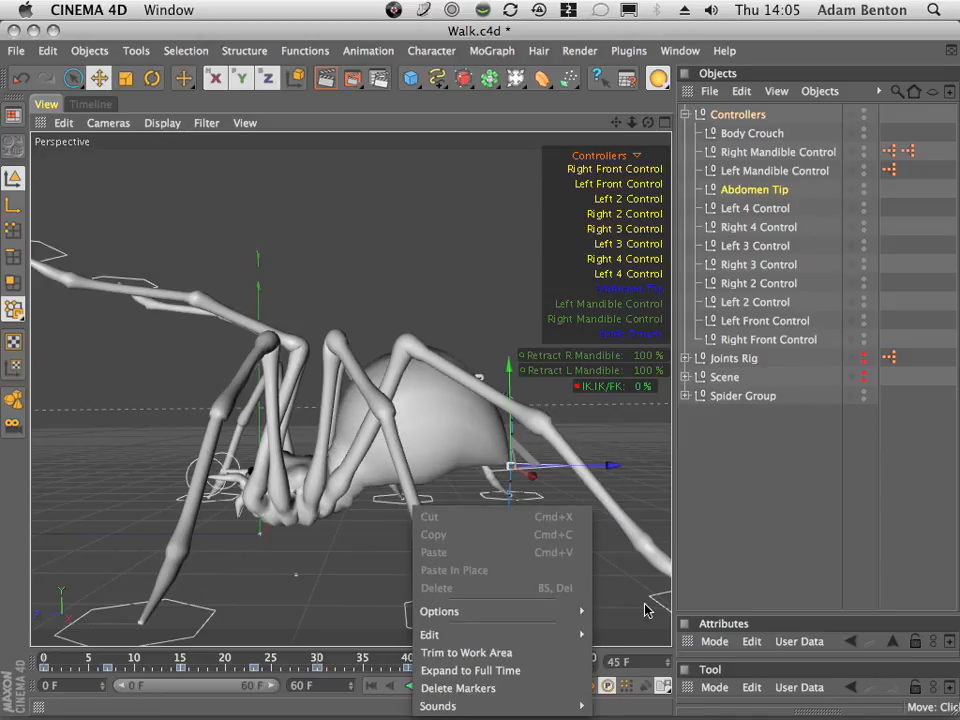
left_click(729, 587)
left_click_drag(498, 670, 442, 677)
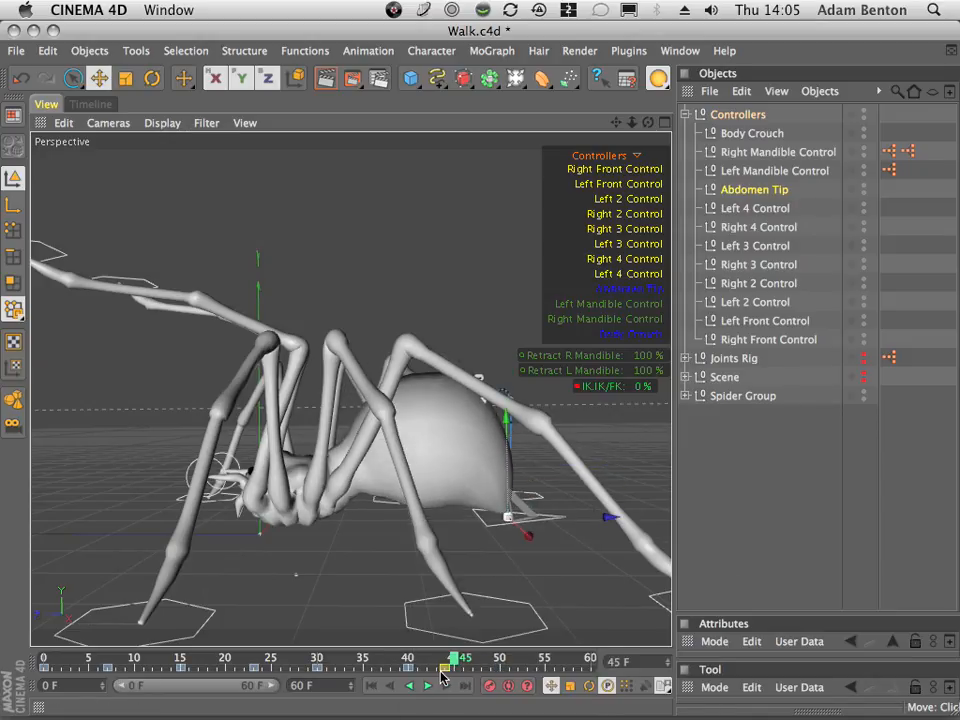
left_click_drag(365, 657, 434, 672)
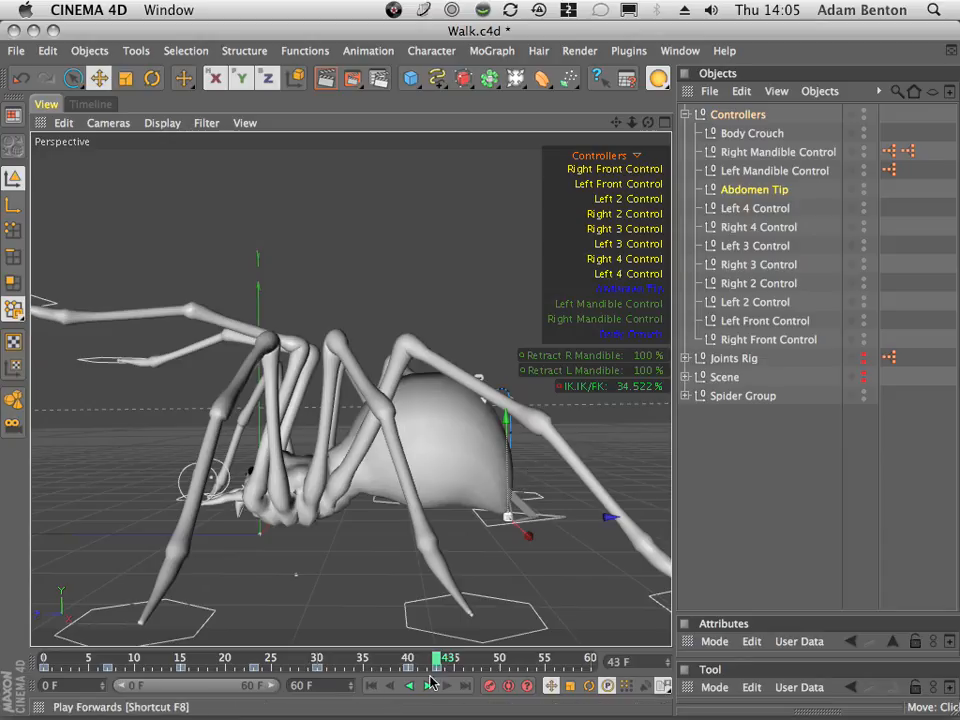
left_click_drag(397, 661, 429, 667)
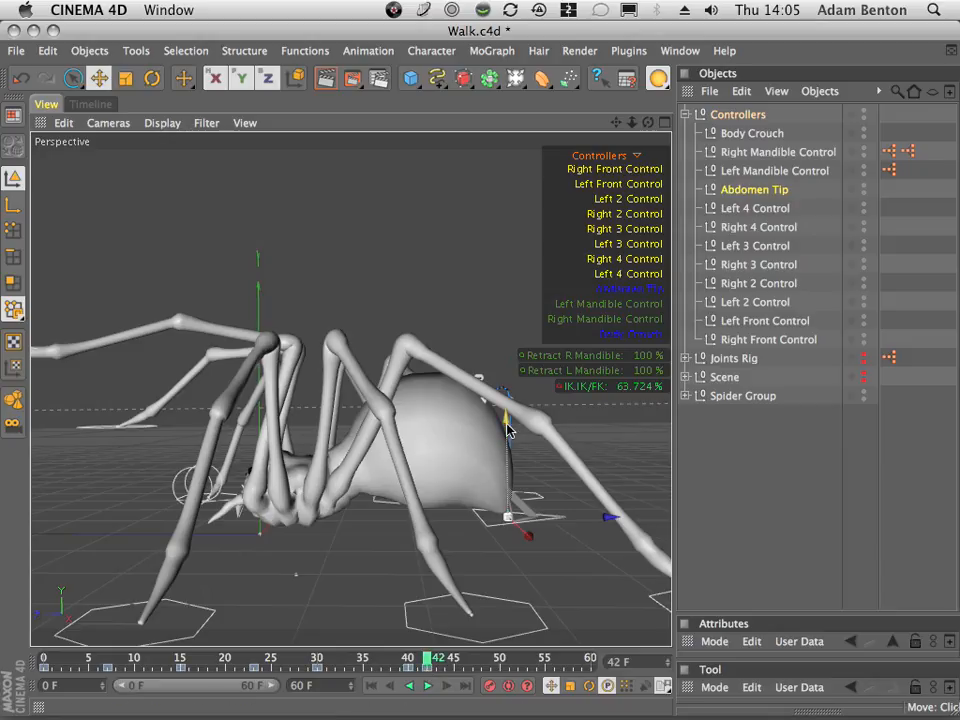
- Raise the Abdomen Tip slightly, nudge it toward the body, and record the new position at frame 42
left_click_drag(507, 428, 510, 401)
left_click_drag(614, 495, 610, 493)
left_click_drag(502, 394, 503, 386)
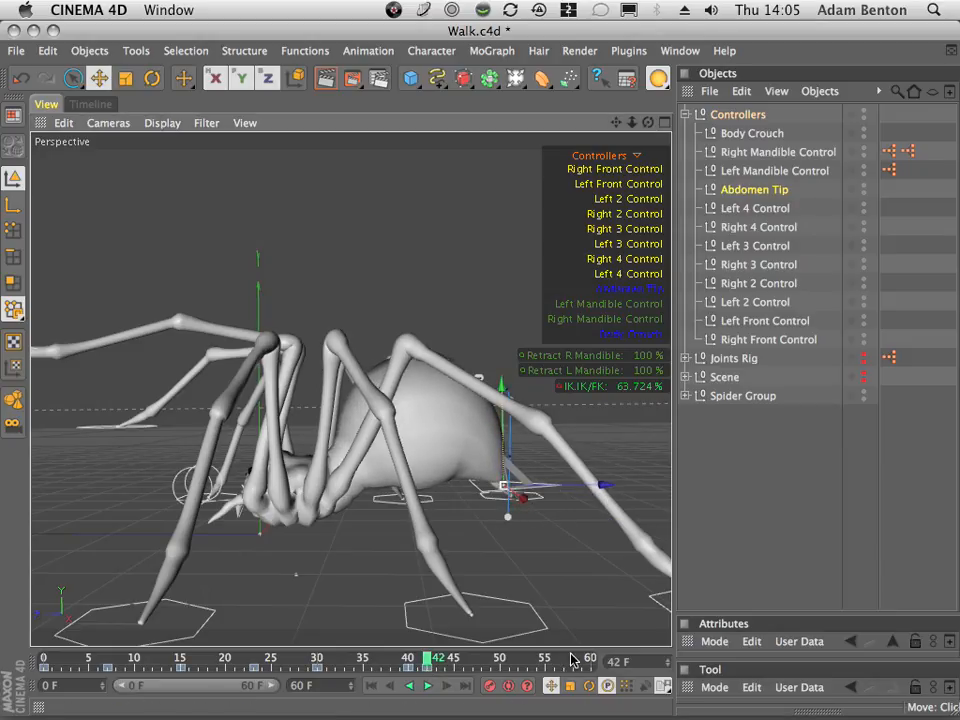
left_click(485, 690)
- Move the Abdomen Tip key to frame 45, check the motion from frame 34, and go to frame 47
left_click_drag(430, 660, 464, 666)
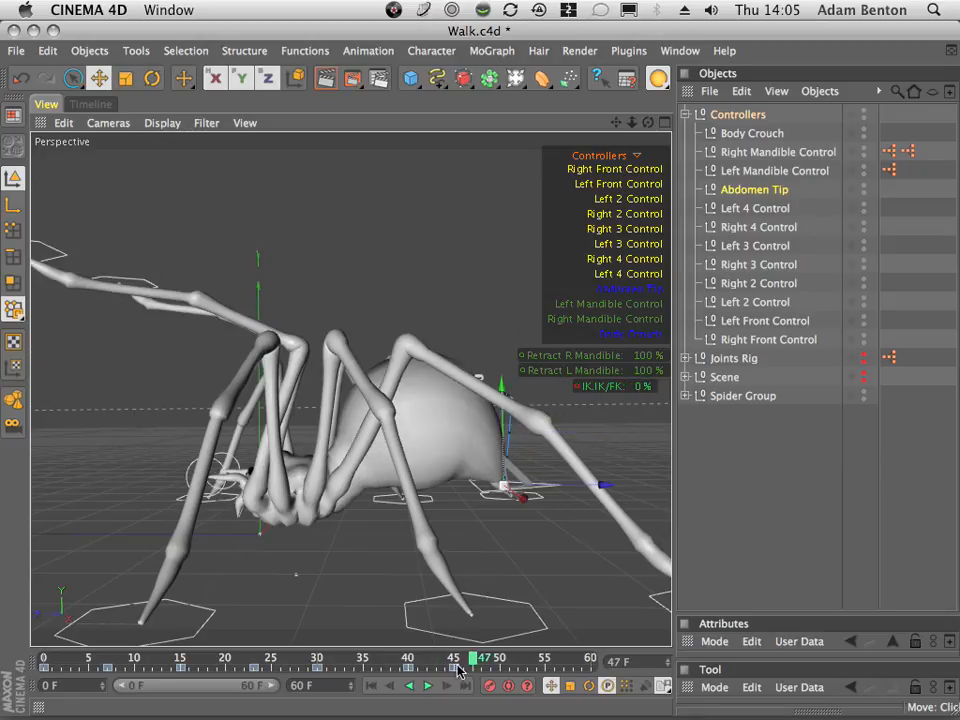
left_click_drag(381, 664, 352, 662)
right_click(253, 664)
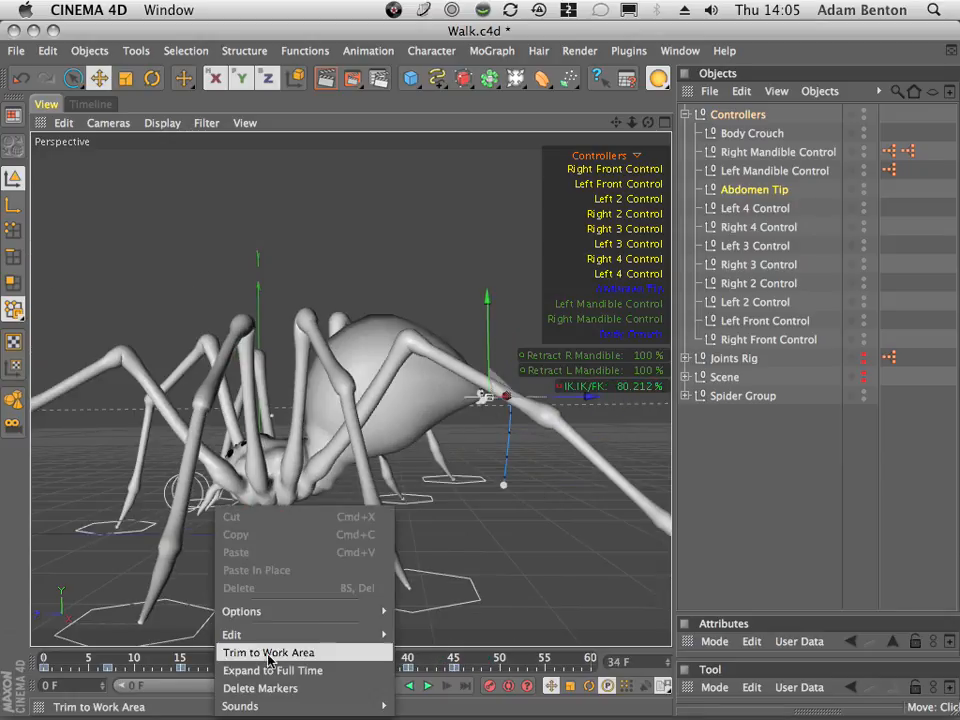
left_click(449, 665)
mouse_move(449, 666)
left_mouse_down()
mouse_move(294, 664)
mouse_move(409, 664)
mouse_move(467, 648)
mouse_move(428, 658)
mouse_move(457, 648)
left_mouse_up()
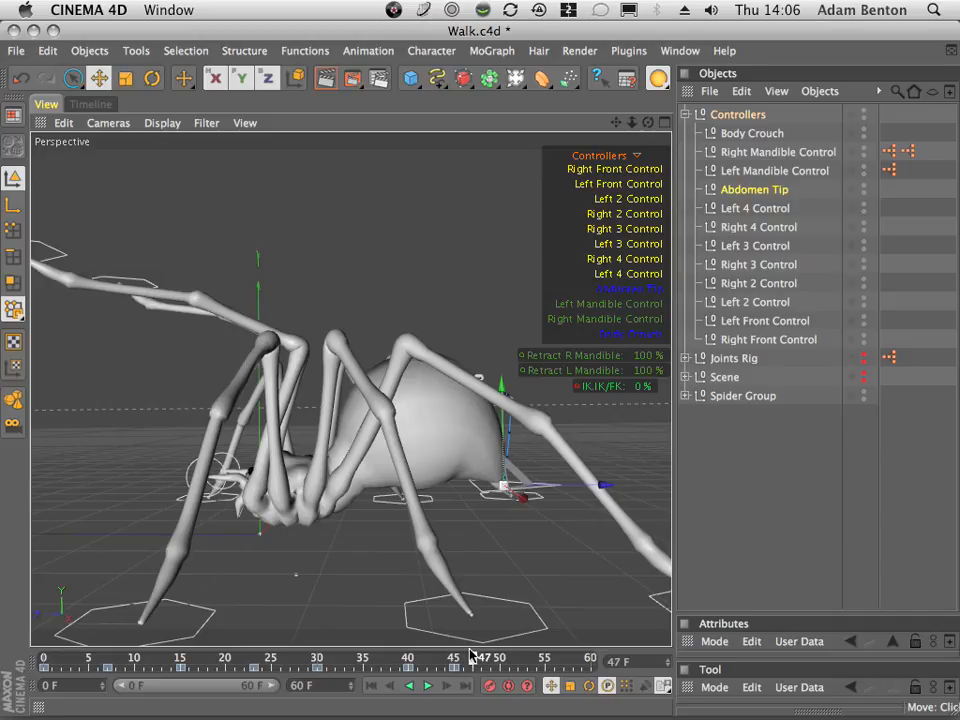
- Raise the Abdomen Tip a little at frame 47, record a key, and move that key to frame 50
left_click_drag(506, 386, 506, 378)
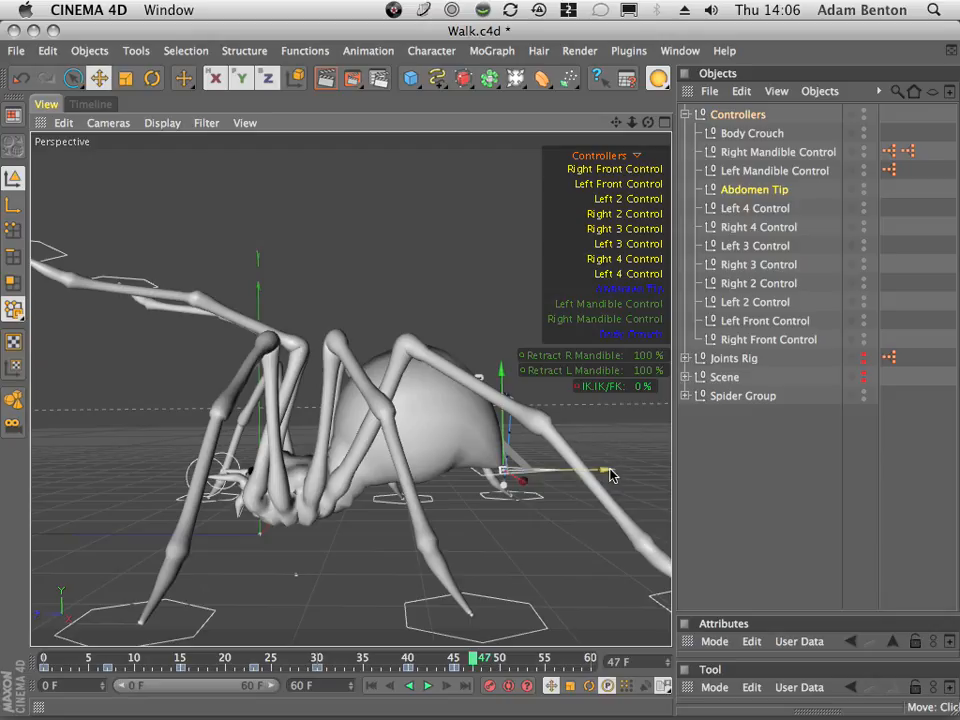
left_click_drag(613, 472, 616, 473)
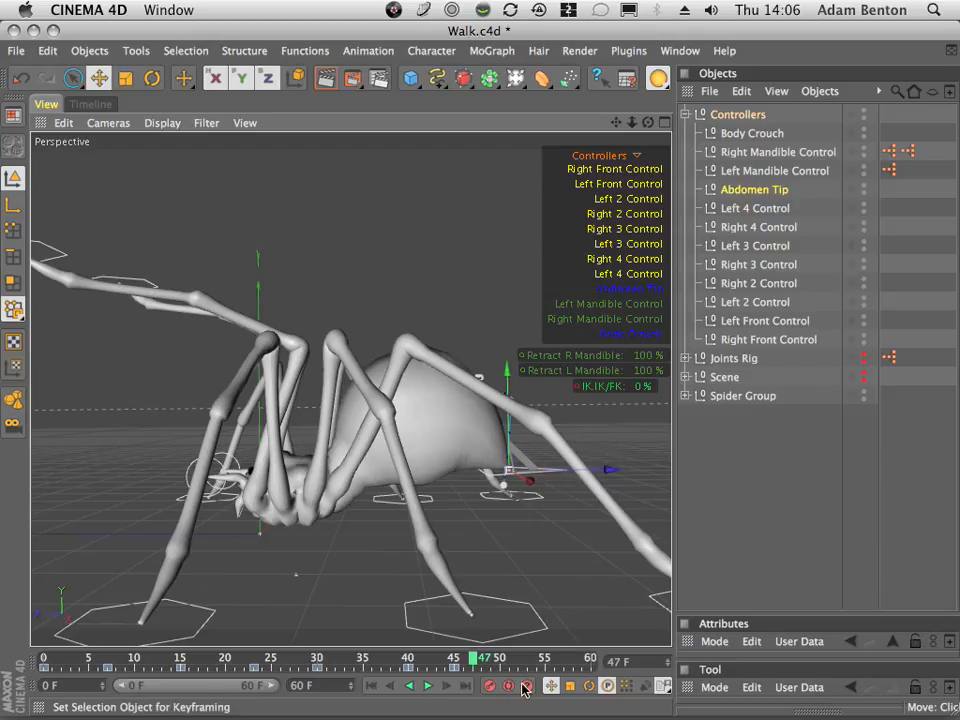
left_click(489, 686)
mouse_move(473, 660)
left_mouse_down()
mouse_move(391, 661)
mouse_move(492, 660)
mouse_move(414, 661)
mouse_move(488, 668)
left_mouse_up()
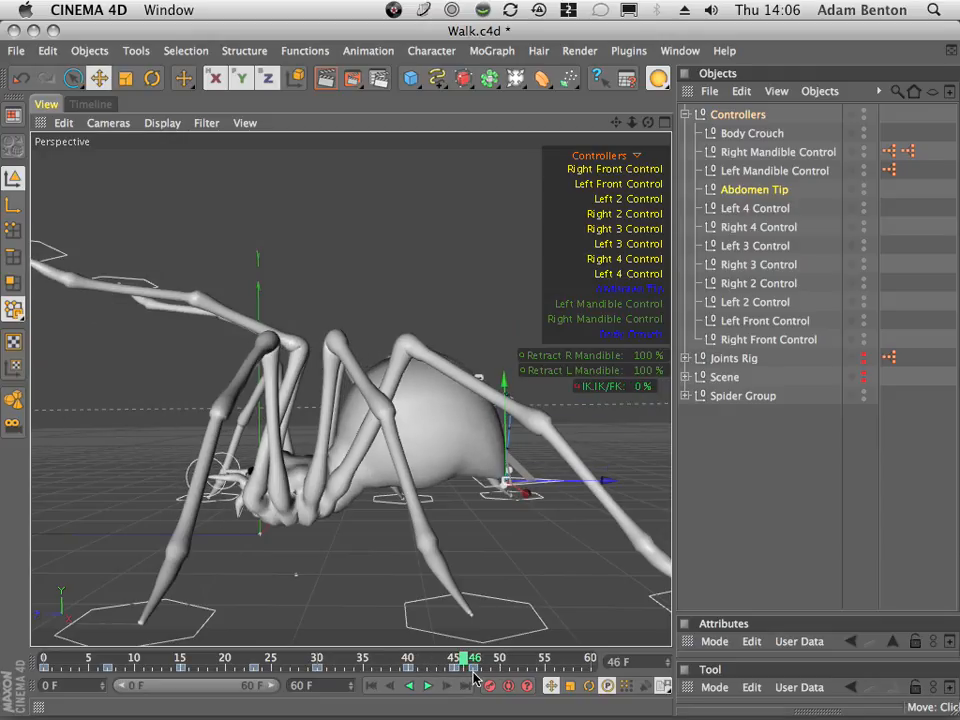
mouse_move(483, 668)
left_mouse_down()
mouse_move(315, 661)
mouse_move(476, 662)
left_mouse_up()
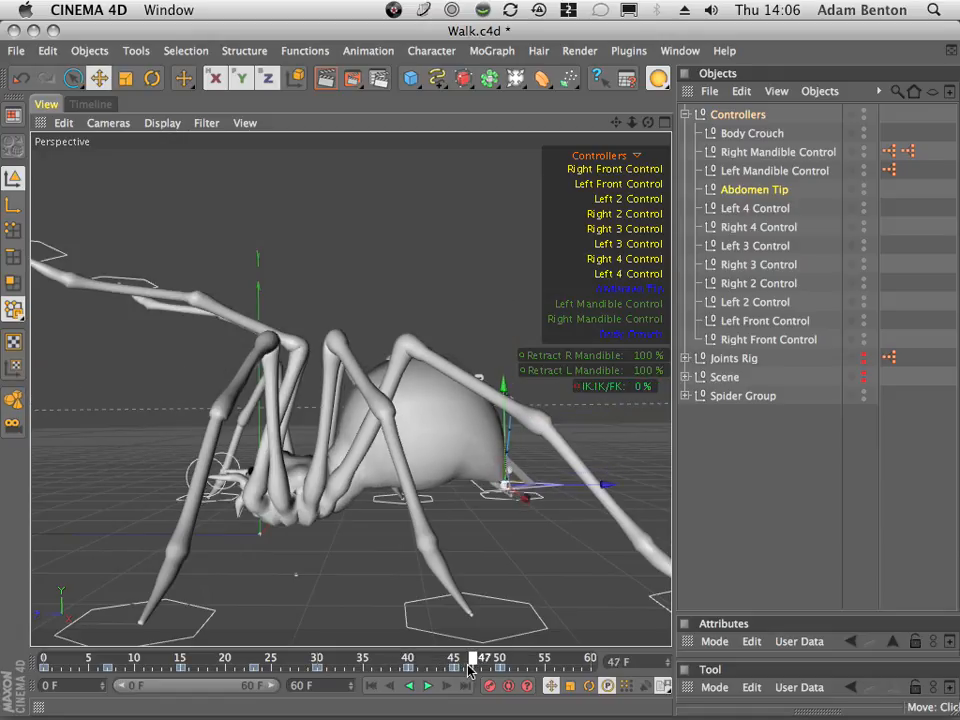
mouse_move(466, 668)
left_mouse_down()
mouse_move(480, 668)
mouse_move(401, 665)
mouse_move(490, 668)
mouse_move(248, 668)
mouse_move(466, 675)
left_mouse_up()
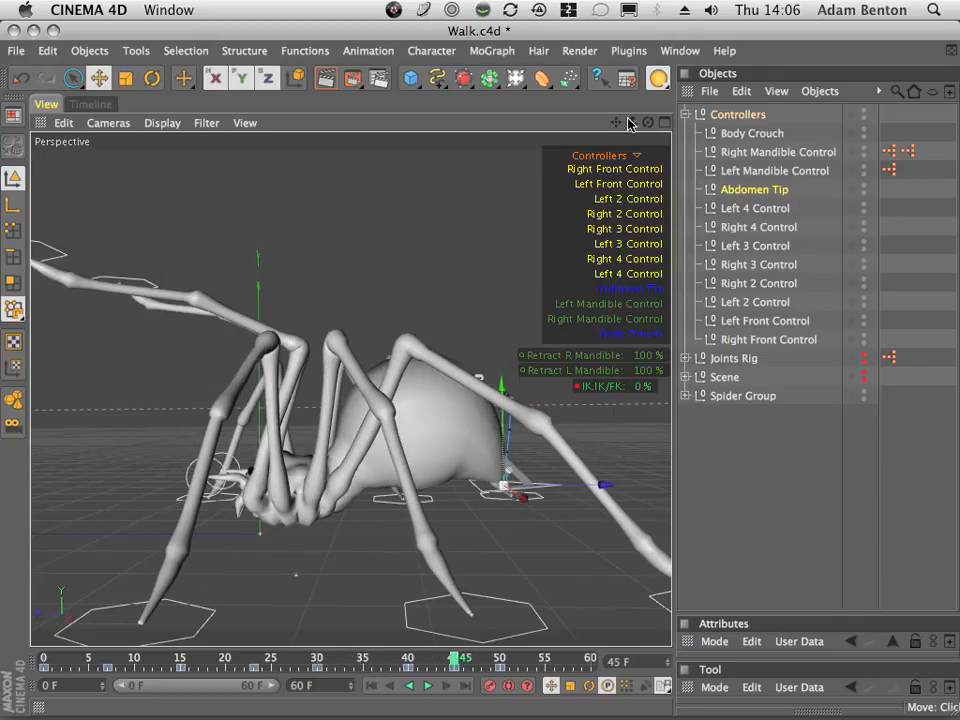
- View the whole spider, rewind to frame 0, hide the Controllers, and play the animation
left_click_drag(648, 124, 553, 122)
left_click_drag(634, 128, 628, 139)
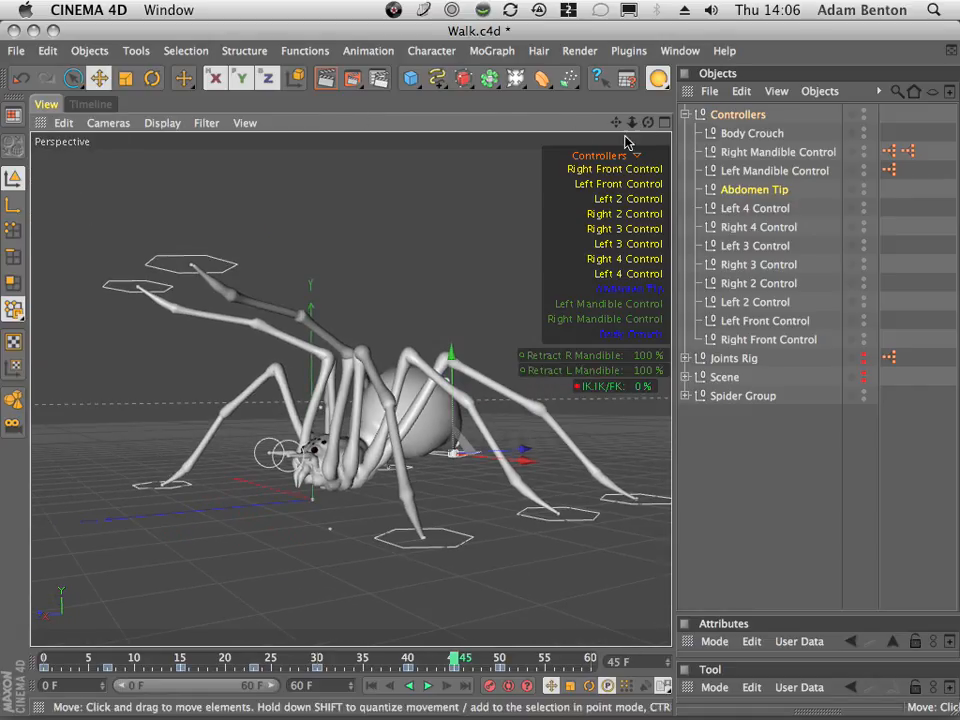
left_click(372, 686)
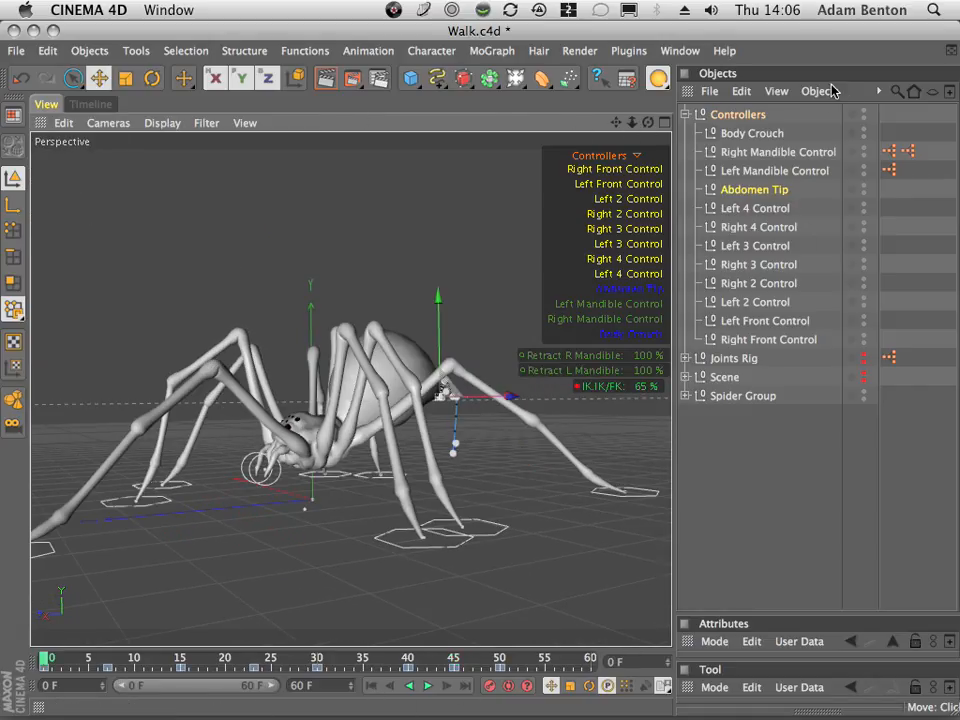
left_click(865, 113)
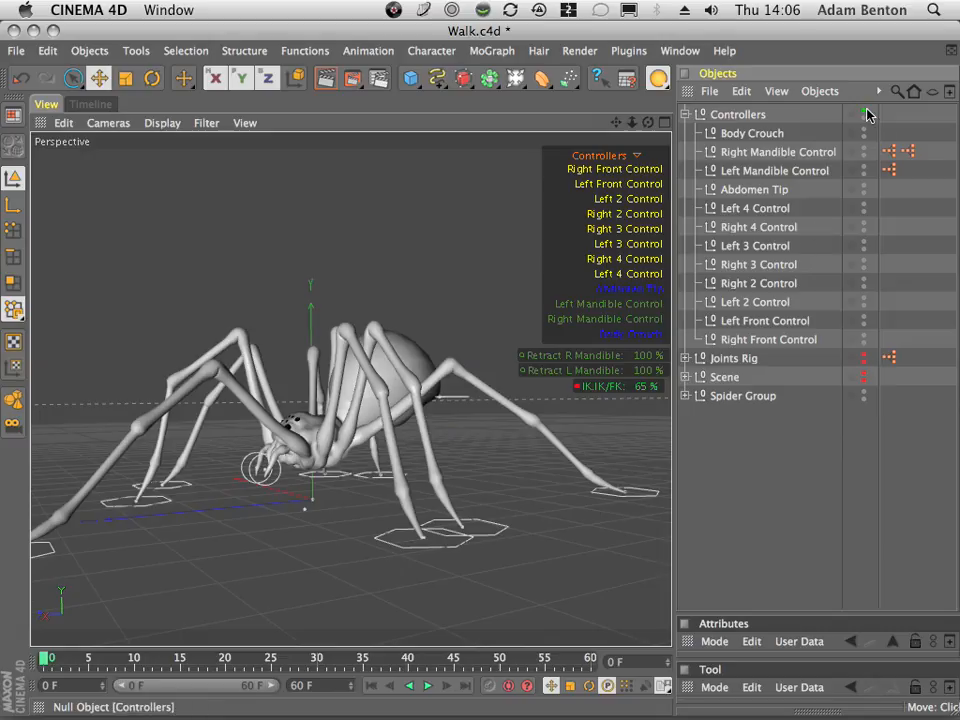
left_click(865, 113)
left_click(427, 686)
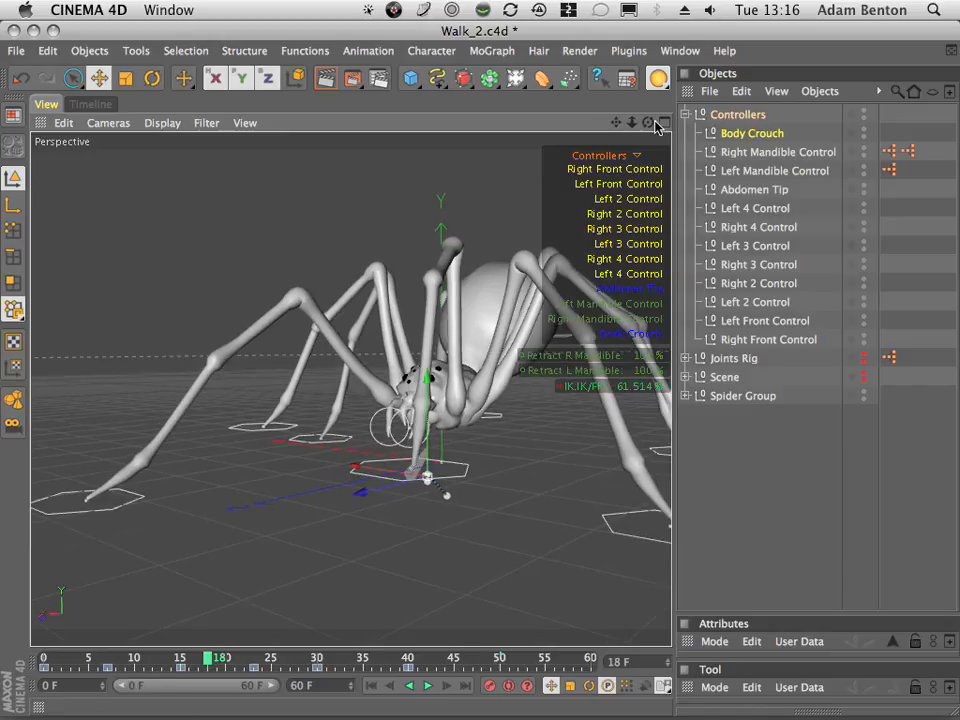
- Scrub Walk_2.c4d to frame 37 in a front view, and expand the Controllers' tracks in the Timeline
left_click_drag(648, 122, 415, 220)
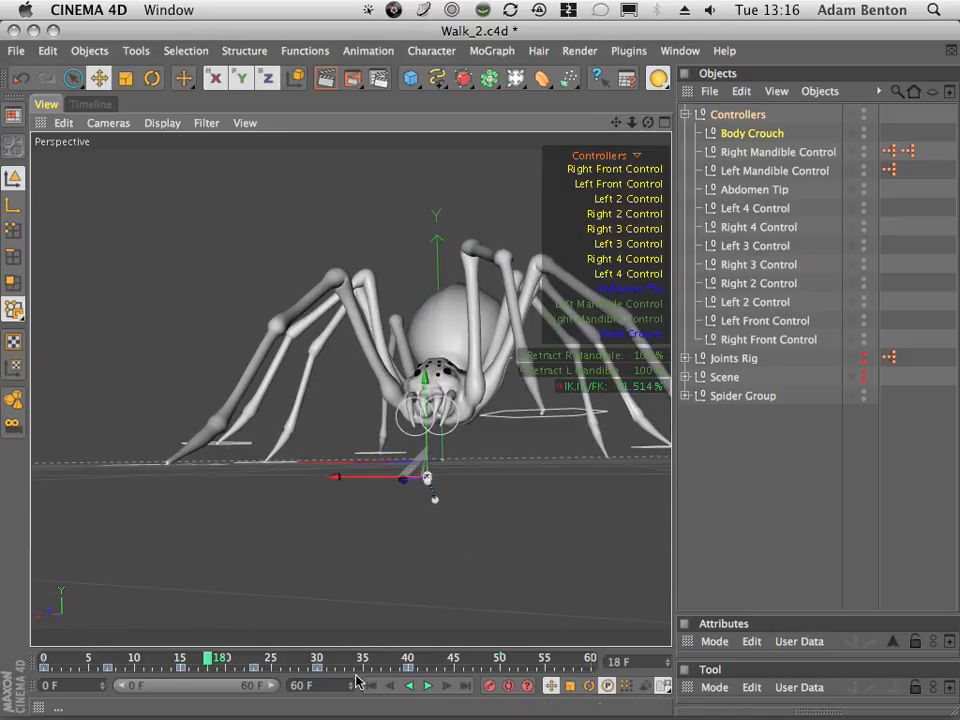
left_click_drag(220, 658, 382, 660)
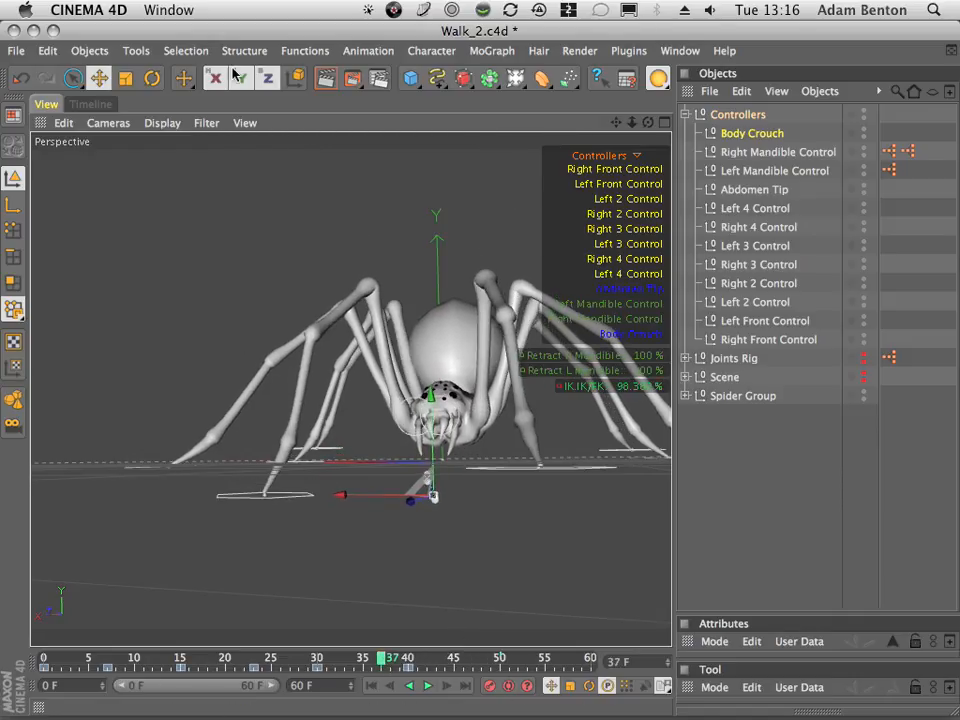
left_click(103, 104)
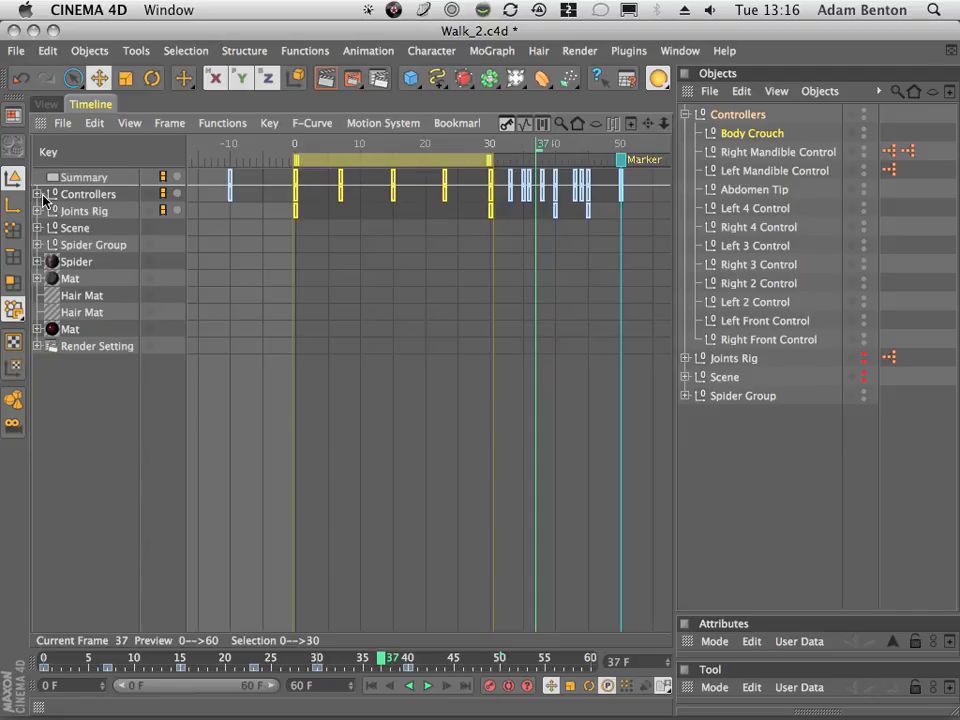
left_click(38, 194)
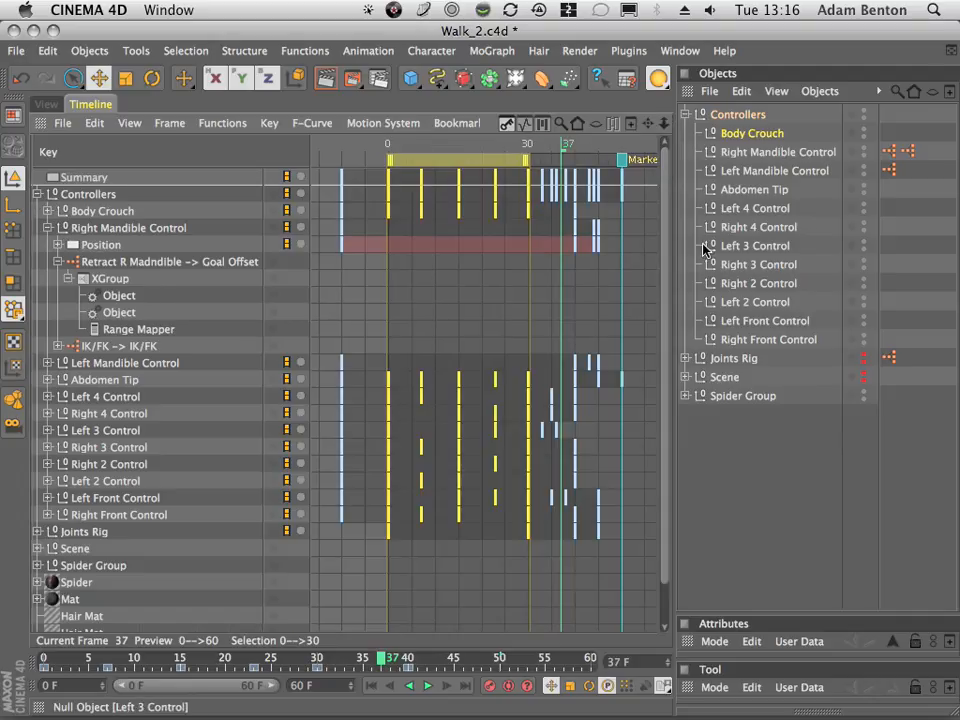
- Scrub the spider's motion to frame 41 in an enlarged viewport, and go back through frame 33 to frame 35
left_click_drag(510, 138, 579, 148)
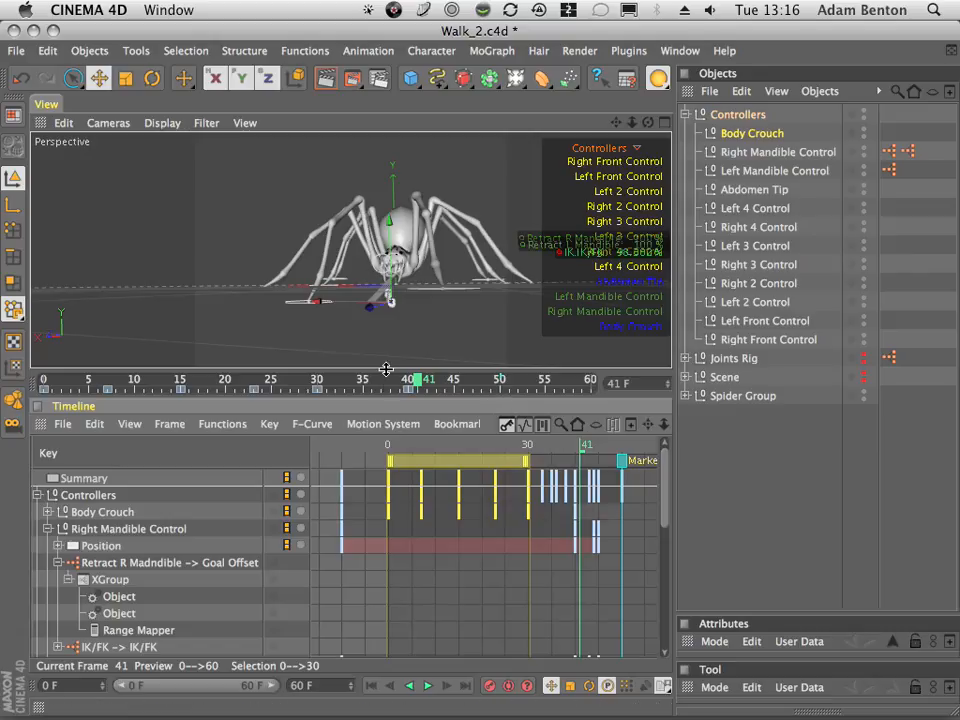
mouse_move(399, 369)
left_mouse_down()
mouse_move(388, 433)
mouse_move(390, 424)
left_mouse_up()
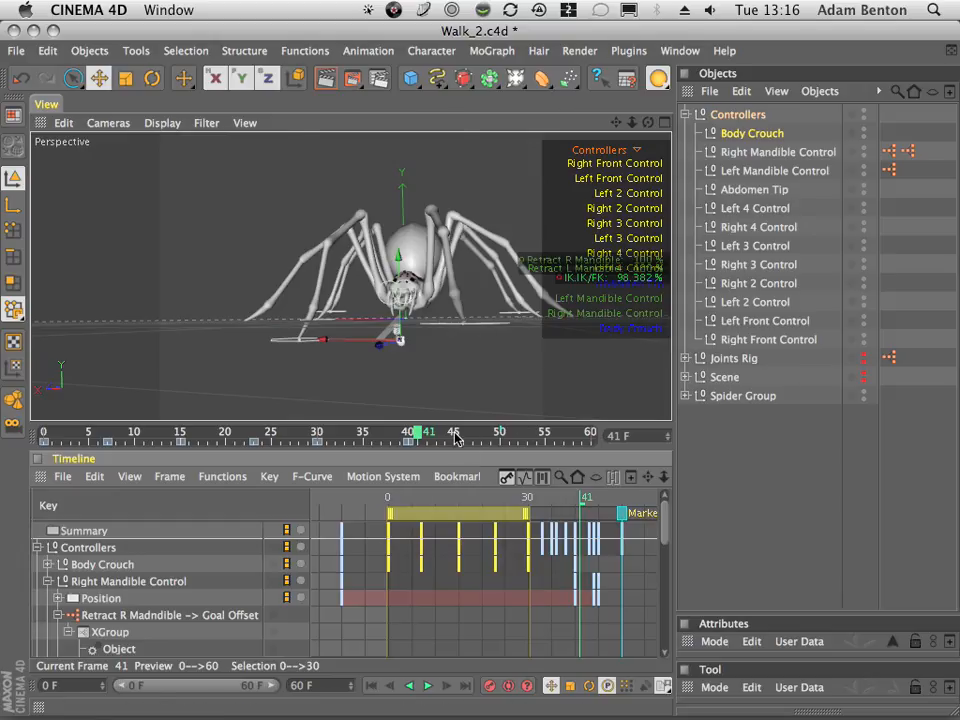
left_click_drag(455, 437, 344, 464)
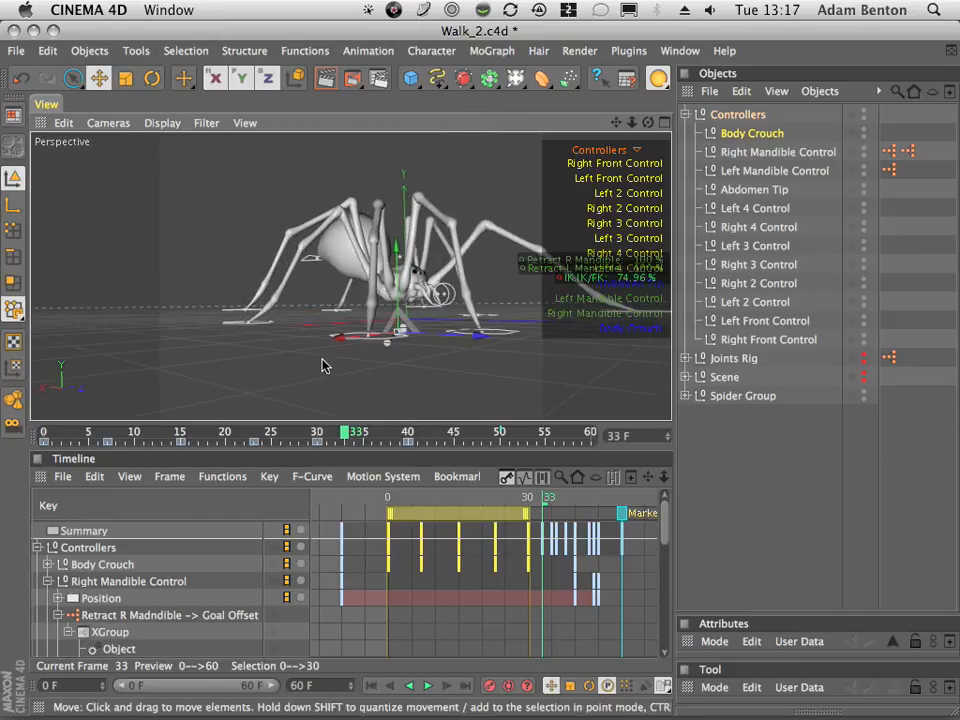
mouse_move(361, 427)
left_mouse_down()
mouse_move(318, 432)
mouse_move(390, 437)
mouse_move(308, 437)
mouse_move(400, 437)
mouse_move(346, 437)
mouse_move(365, 437)
left_mouse_up()
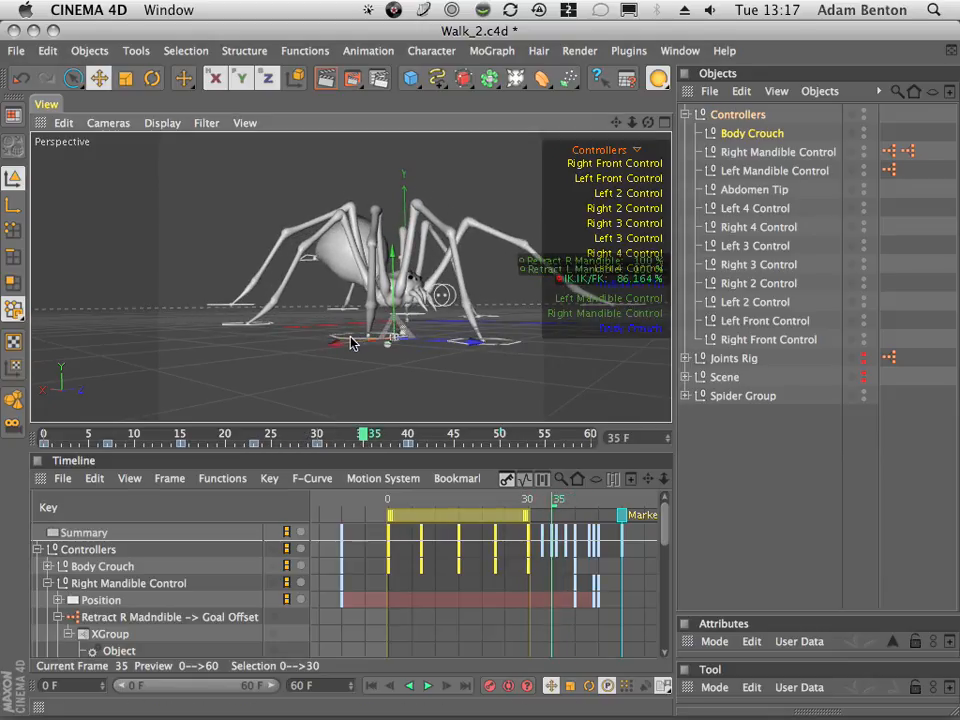
- Select the Right 2 Control, expand its Position tracks in the Timeline, and switch the Timeline to F-Curve mode
left_click(355, 341)
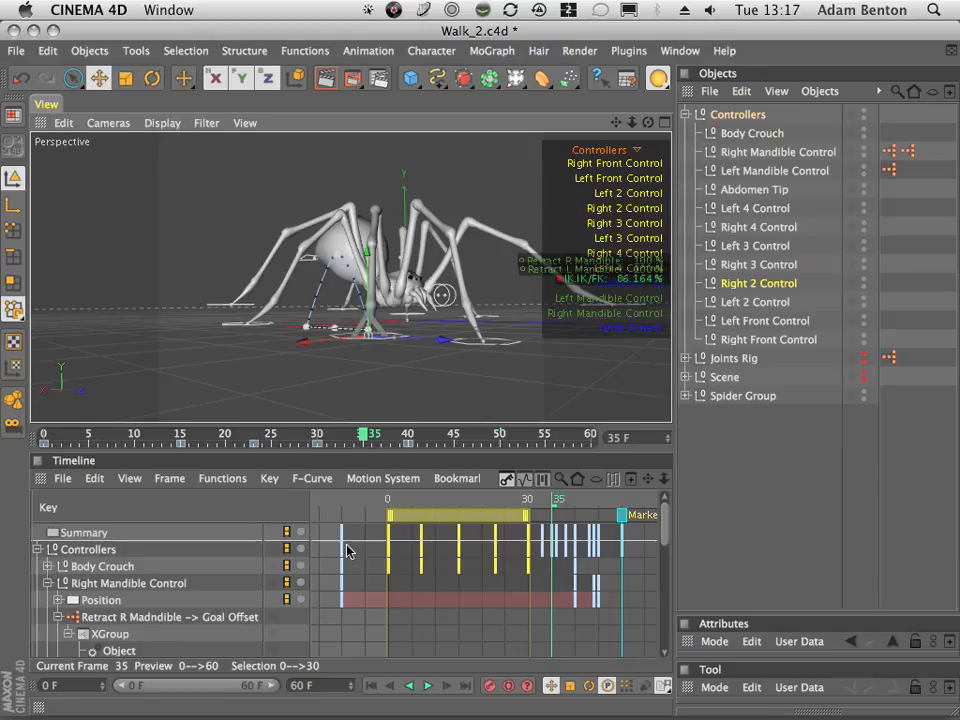
left_click_drag(366, 424, 380, 251)
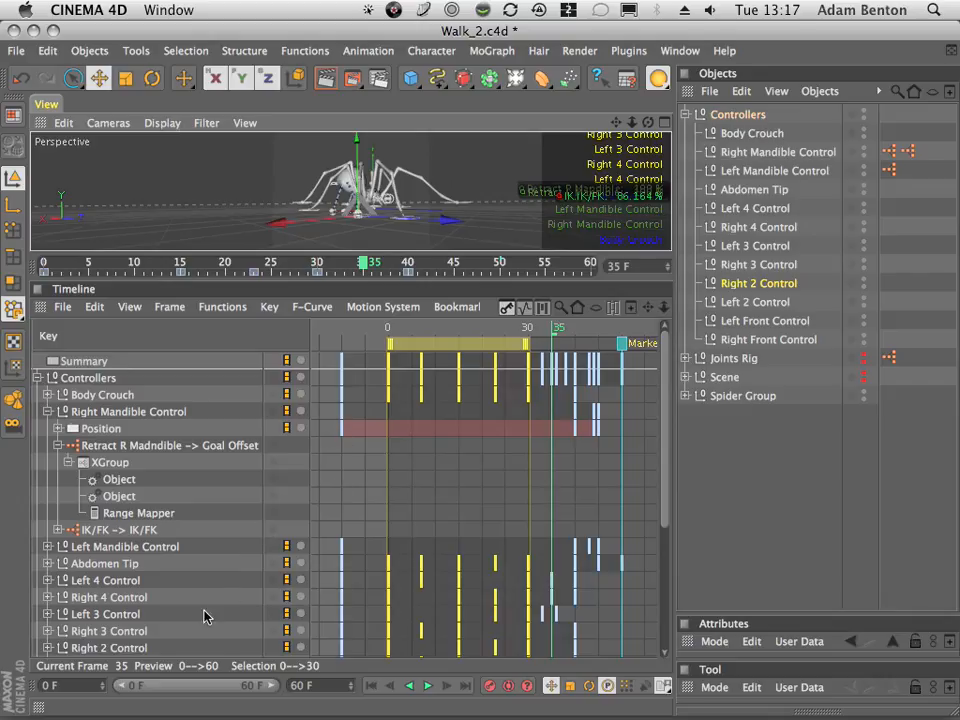
left_click(57, 645)
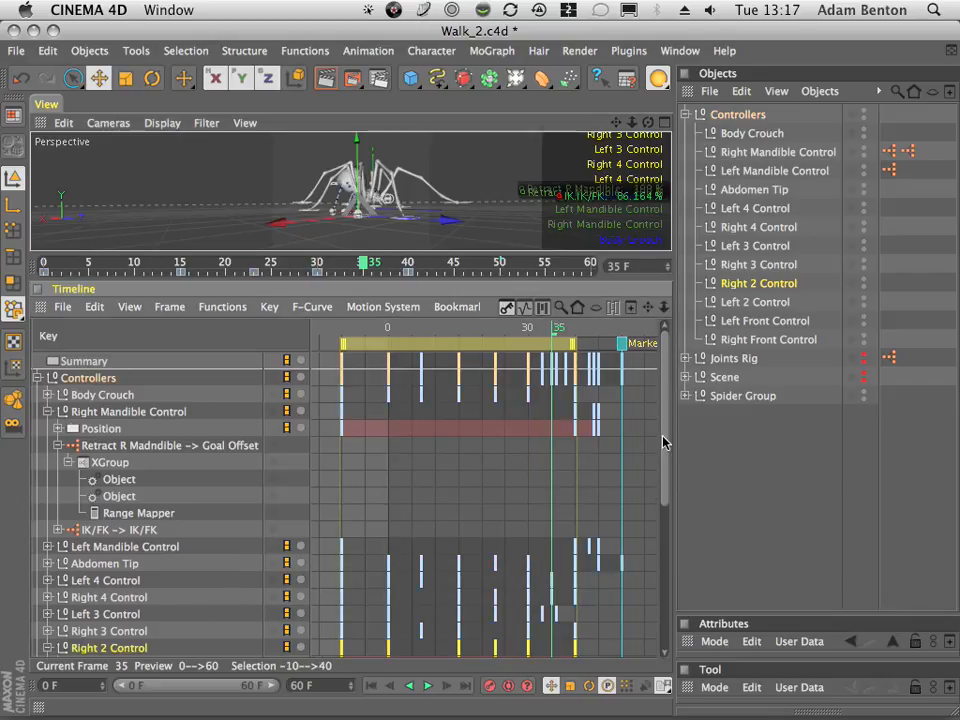
left_click_drag(663, 441, 690, 561)
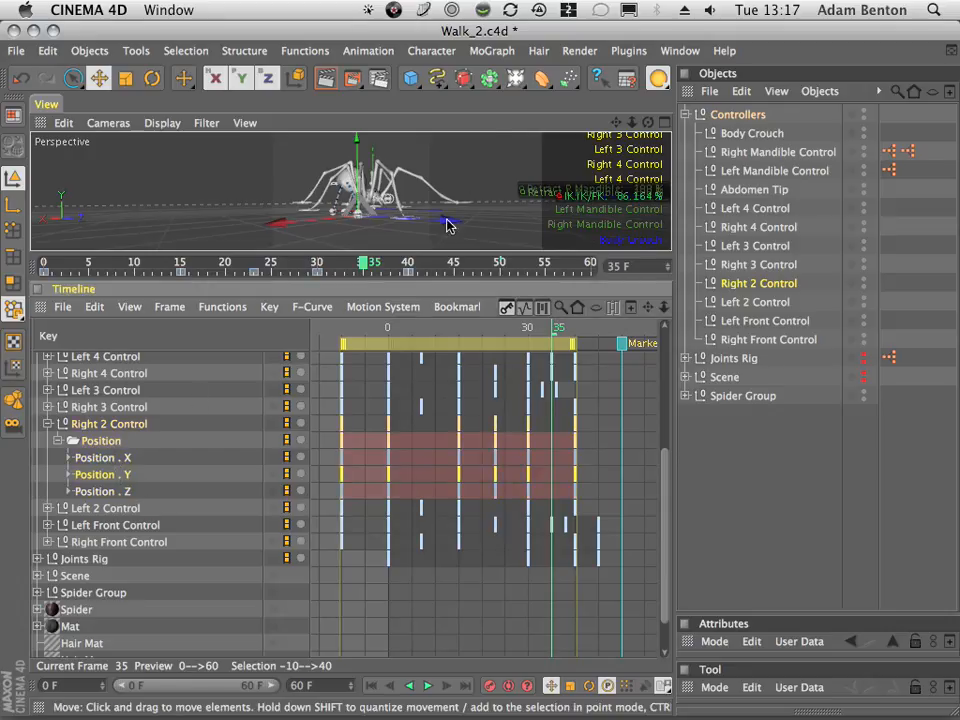
left_click(525, 308)
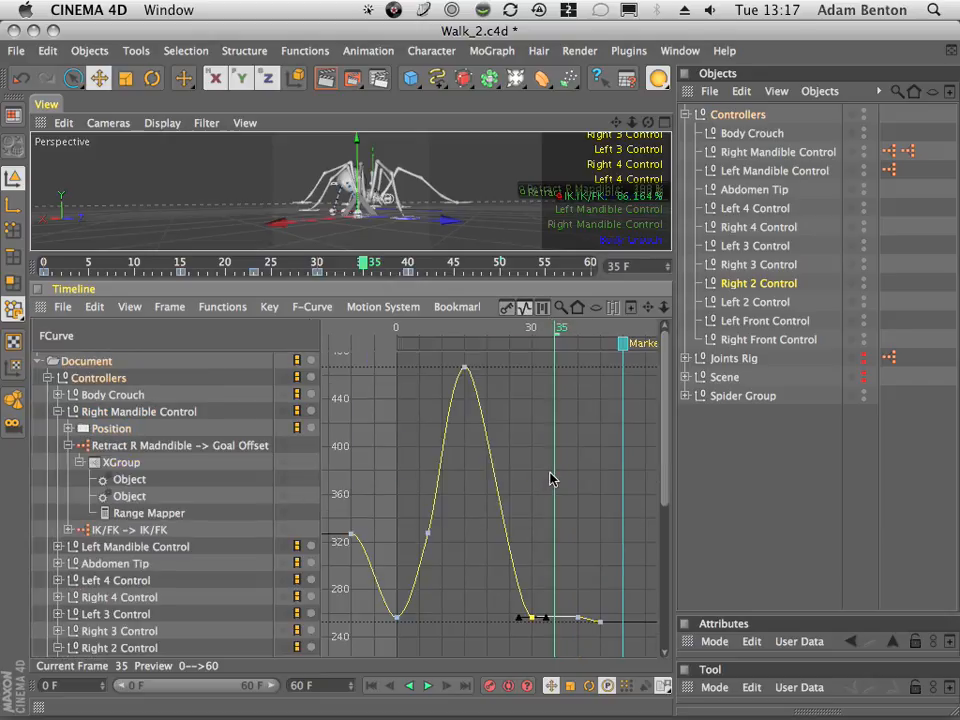
- Examine the Right 2 leg's foot placement close up at frames 19, 36 and 14
left_click_drag(510, 328, 485, 330)
left_click_drag(630, 122, 765, 102)
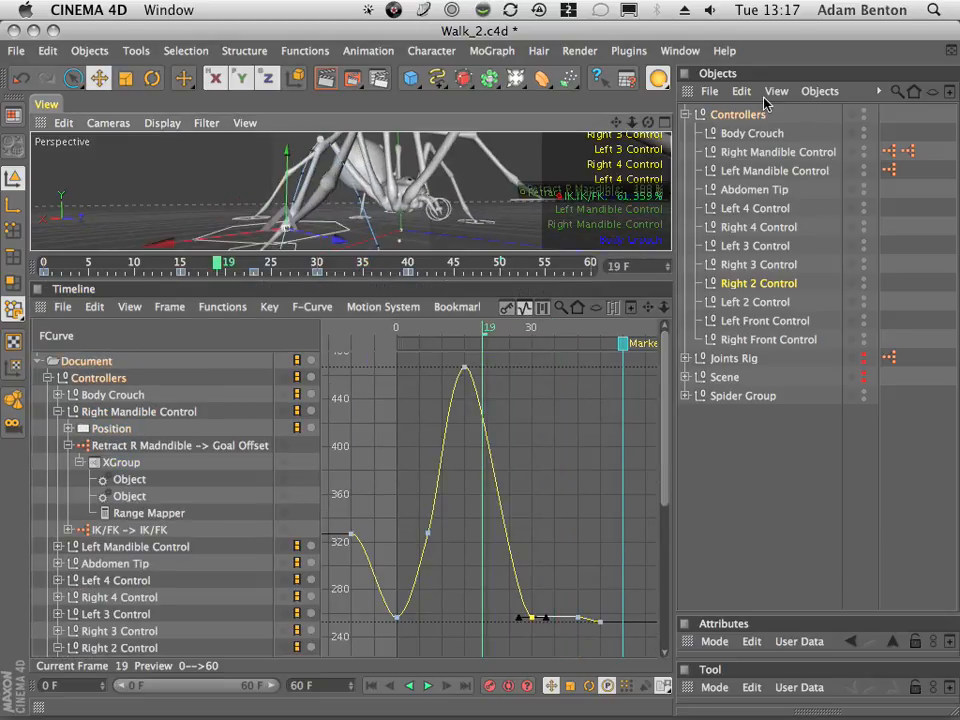
left_click_drag(626, 124, 683, 90)
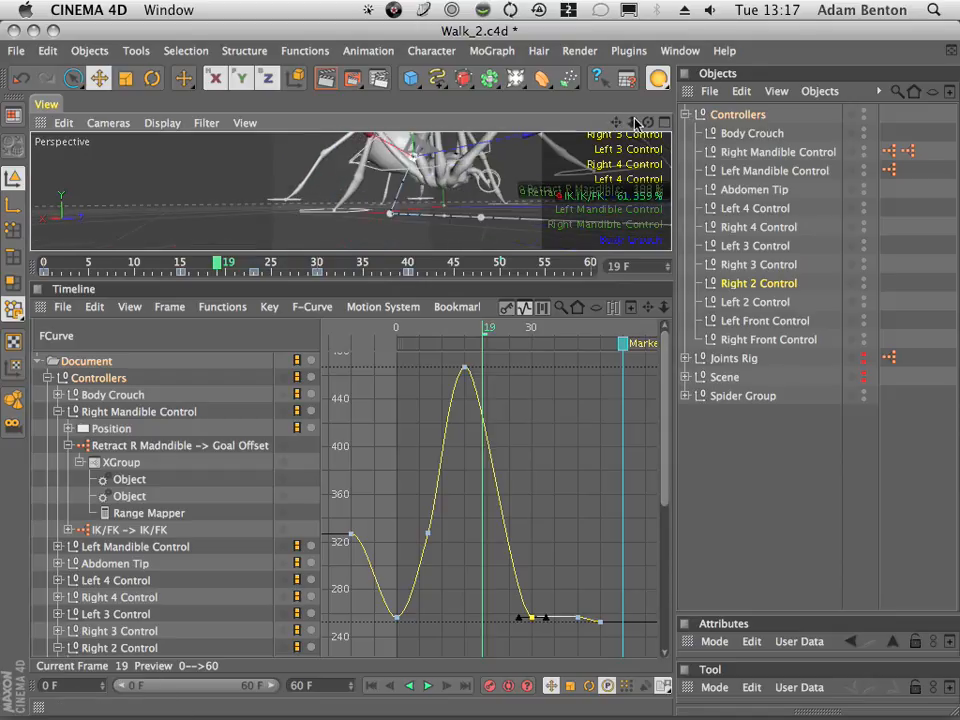
left_click_drag(635, 122, 670, 95)
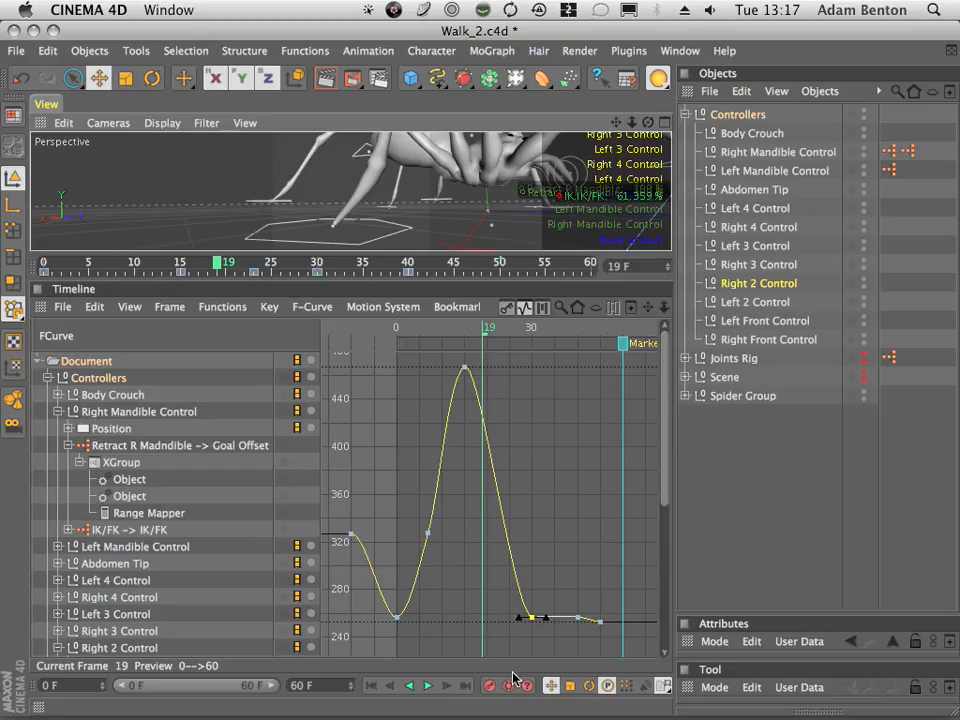
left_click_drag(530, 329, 562, 329)
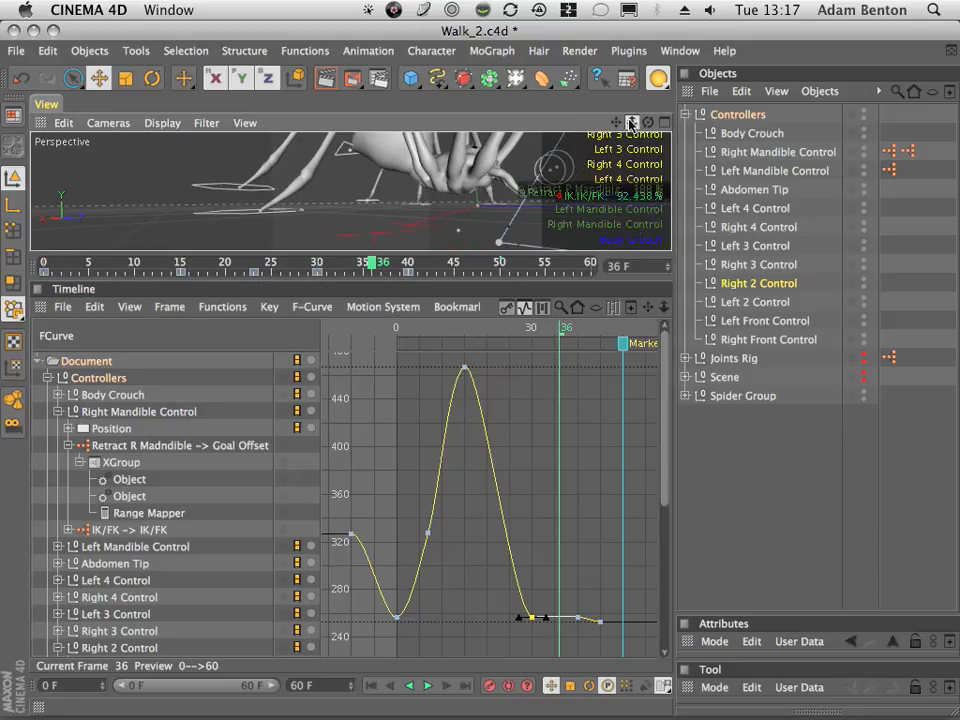
left_click_drag(631, 122, 556, 144)
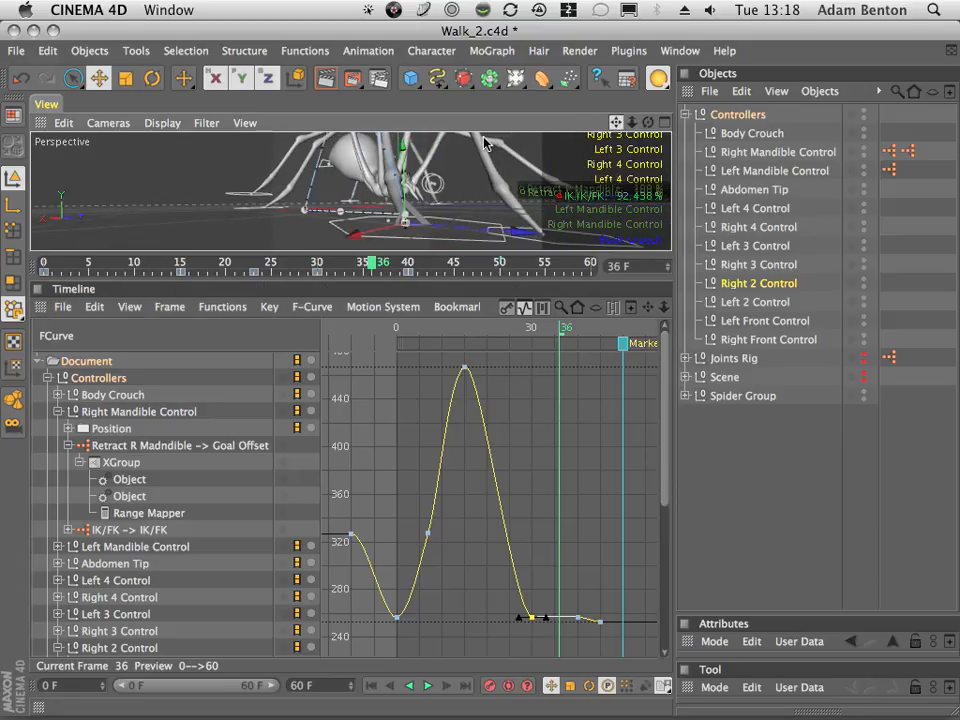
left_click_drag(657, 115, 657, 60)
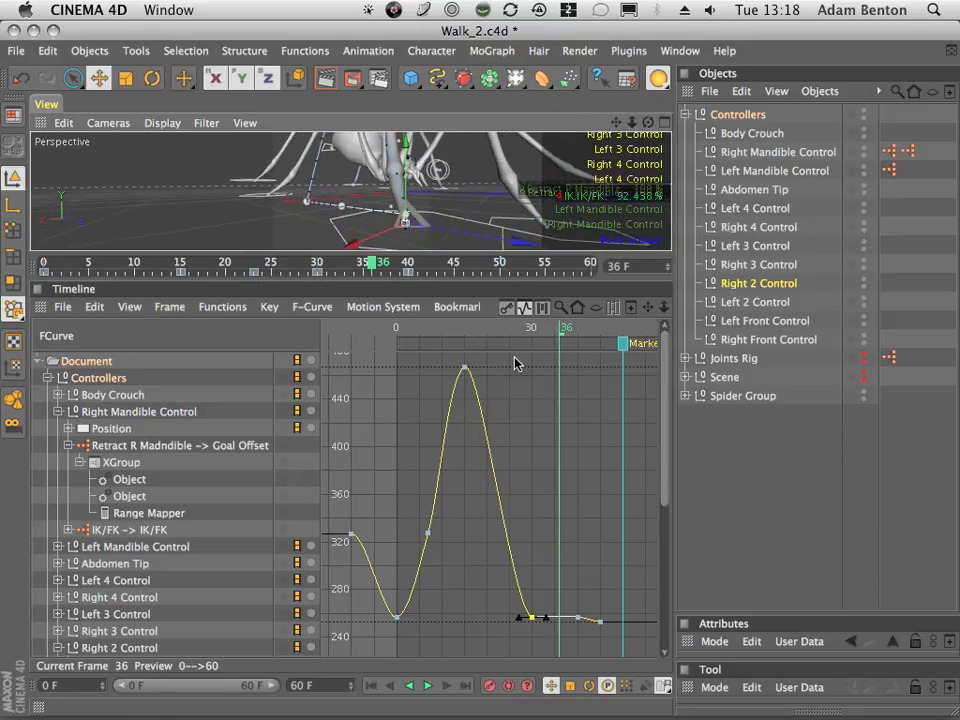
left_click_drag(498, 332, 452, 424)
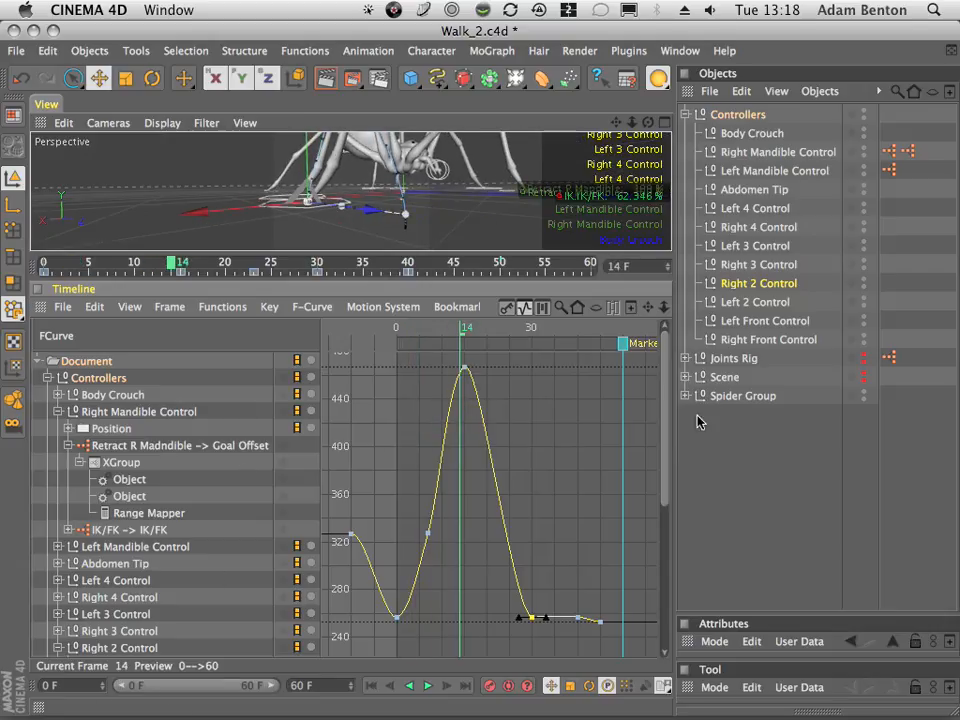
- Display the Right 2 Control's Position Z curve in the Timeline and frame all of it
left_click_drag(666, 434, 685, 590)
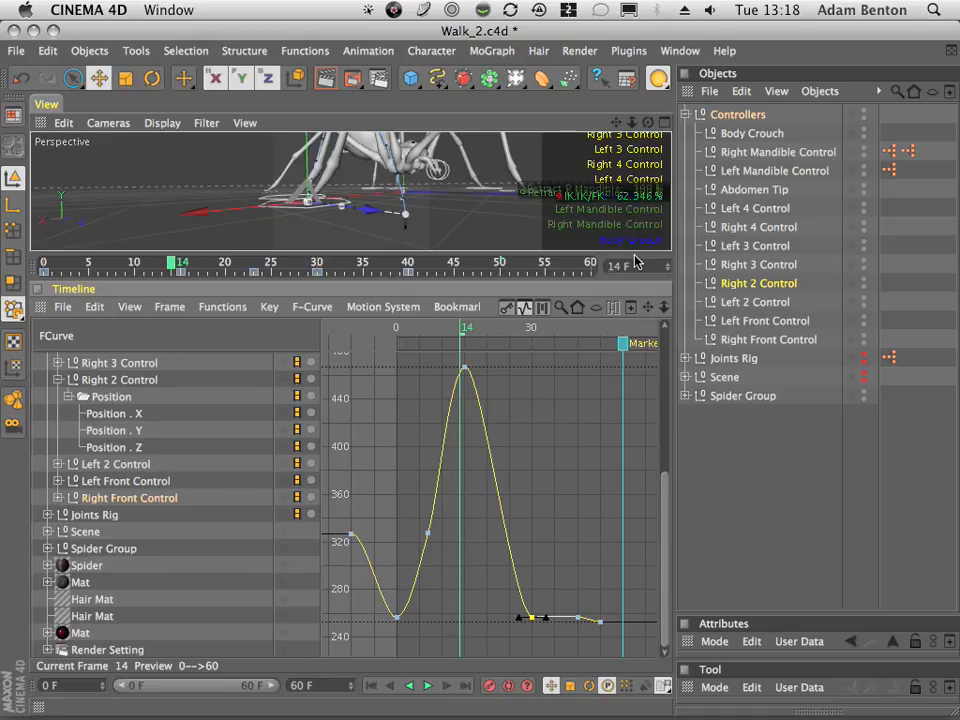
left_click_drag(634, 122, 485, 180)
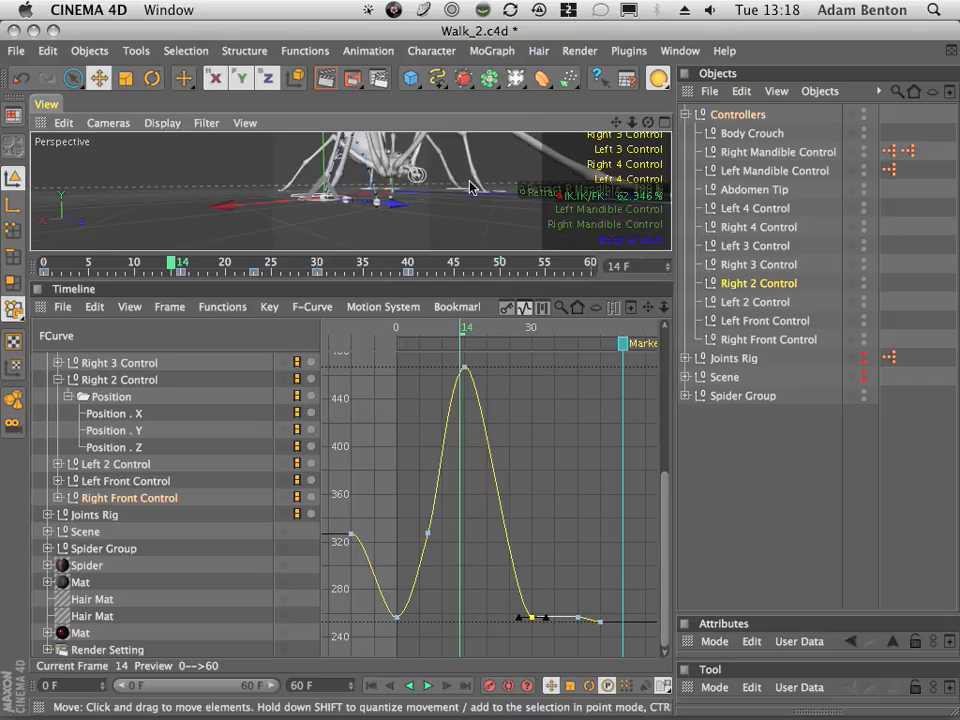
key("3")
left_click_drag(401, 222, 292, 84)
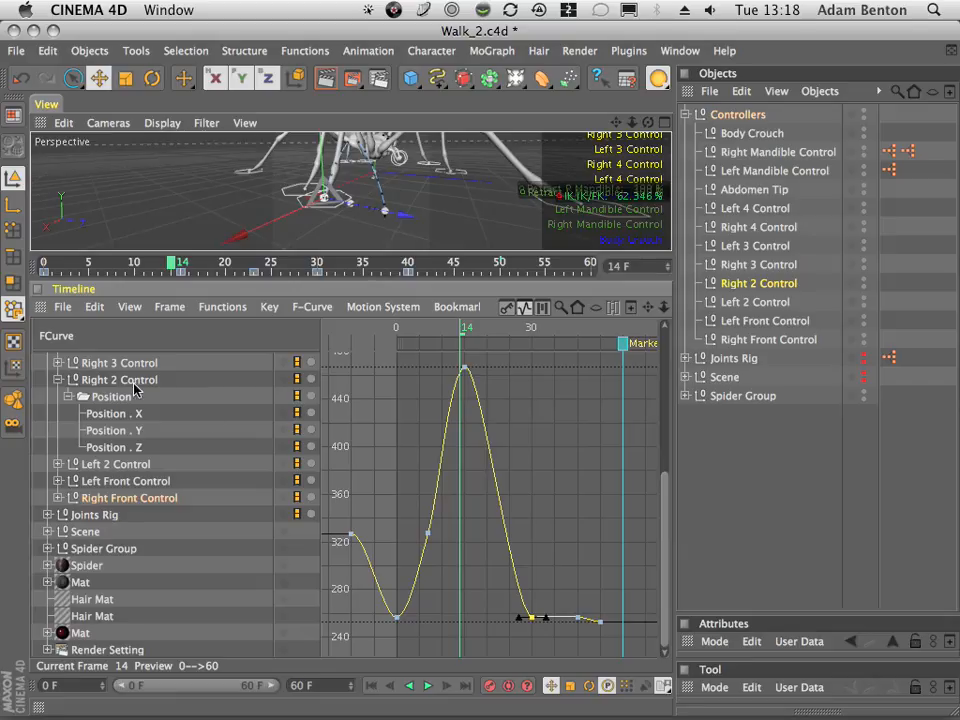
left_click(114, 416)
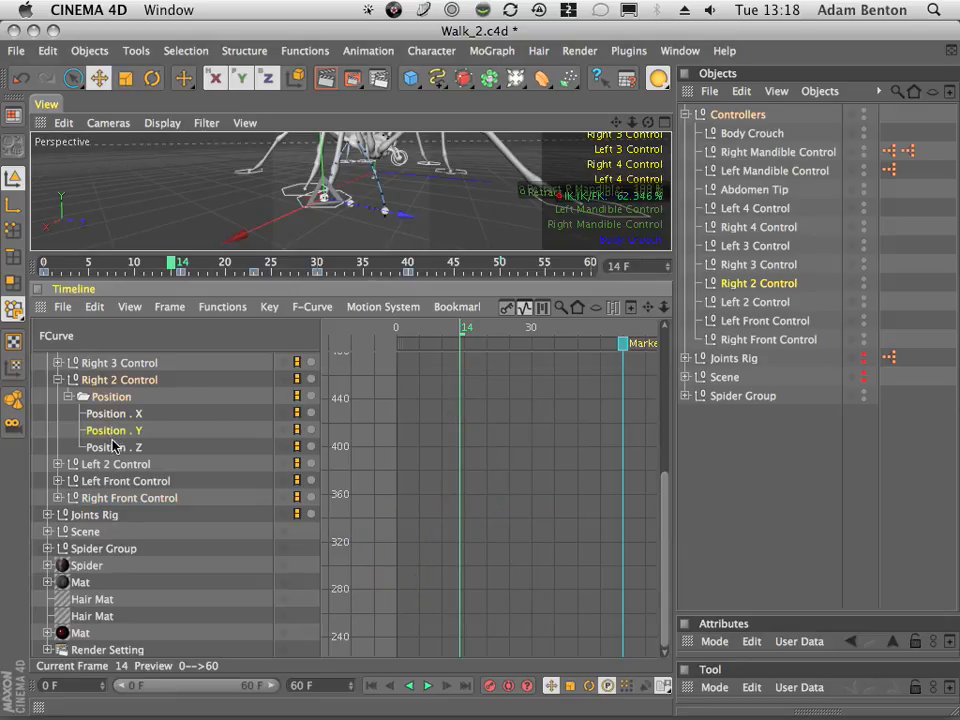
left_click(142, 304)
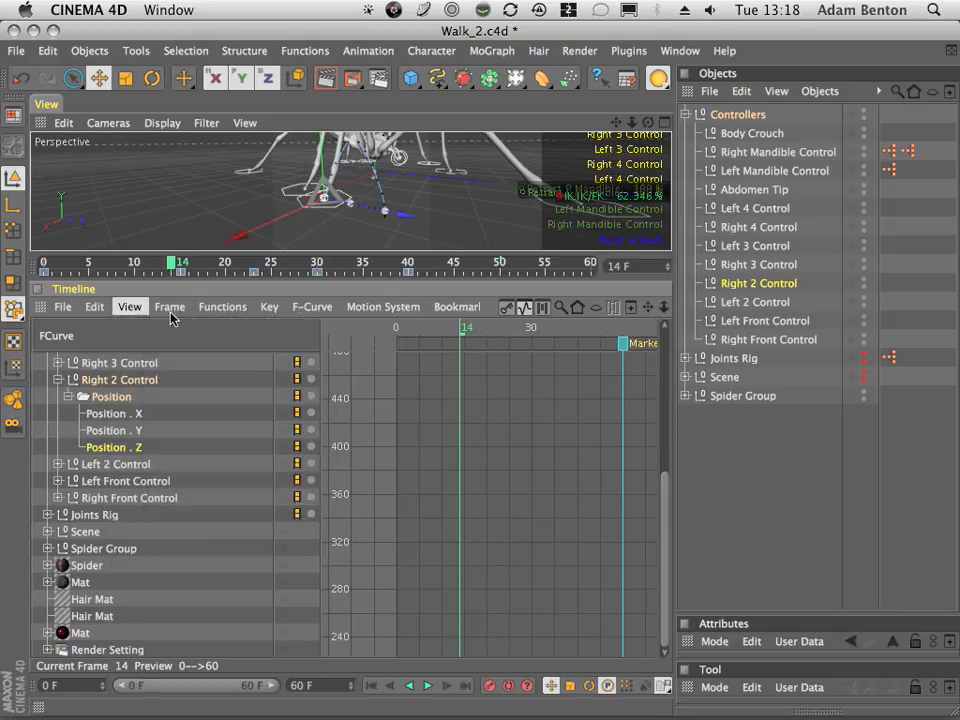
left_click(170, 308)
left_click(175, 390)
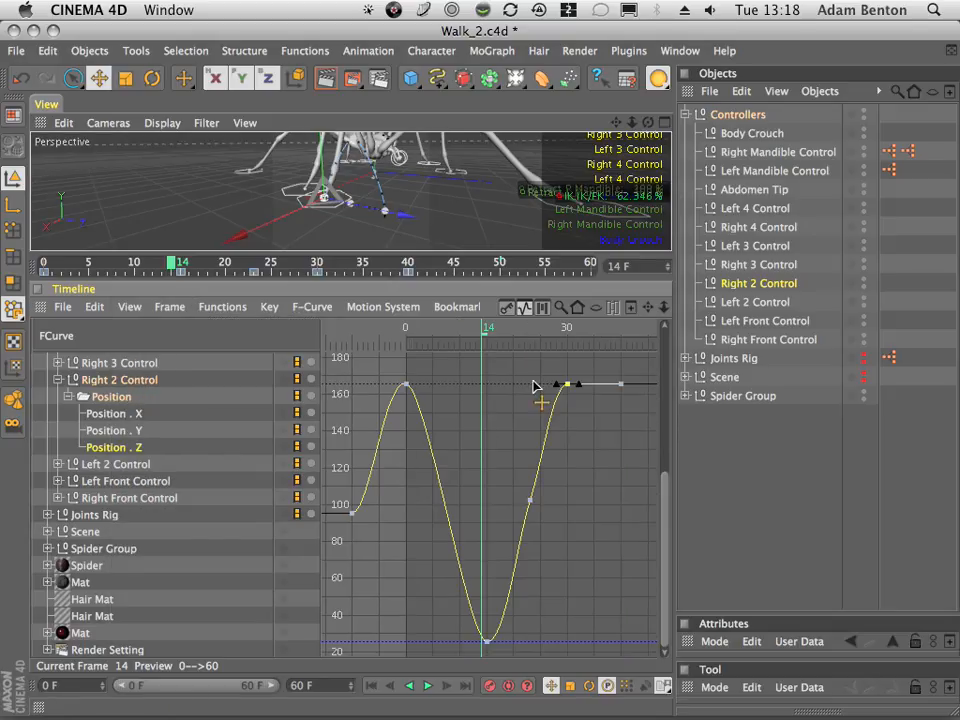
- Go to frame 32 and display the Right 2 Control's whole Position Y curve, centred on its zero line
left_click_drag(520, 347, 578, 330)
left_click(133, 433)
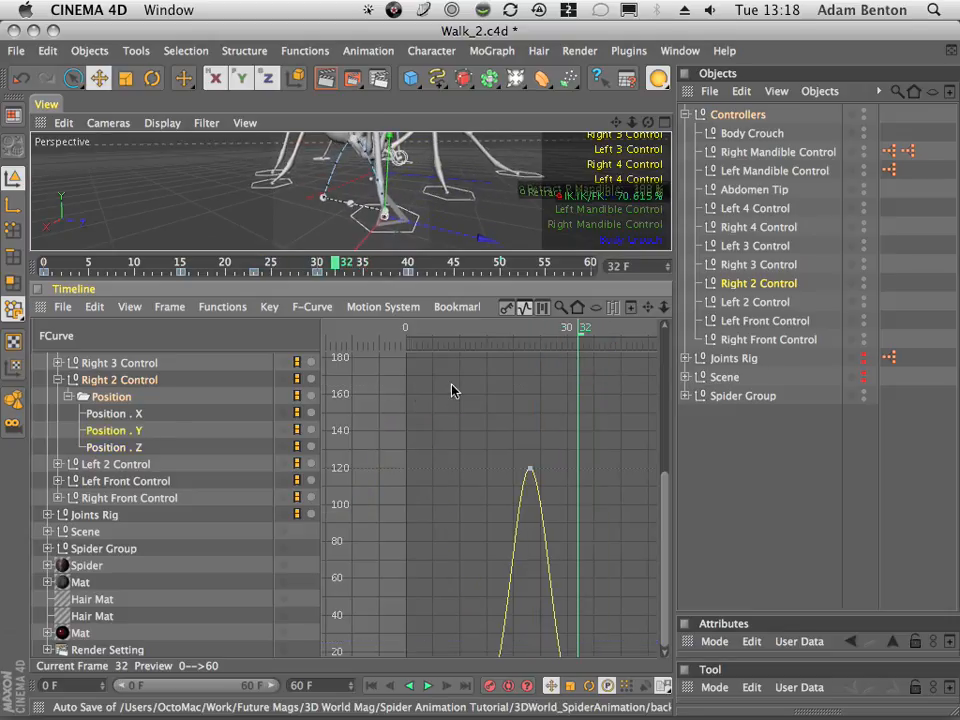
left_click(169, 306)
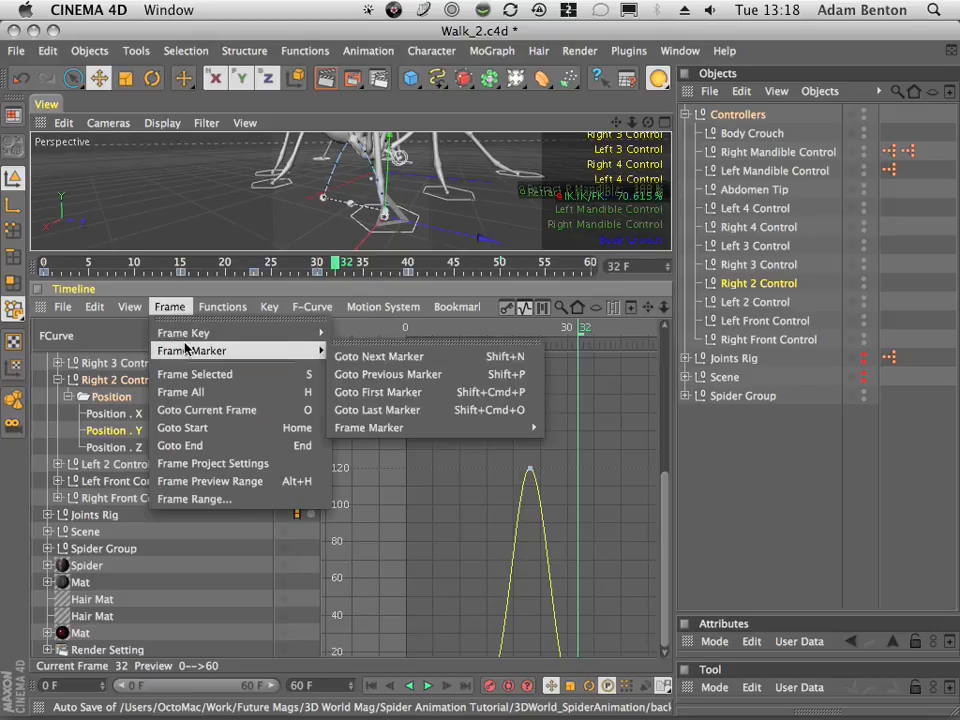
left_click(193, 390)
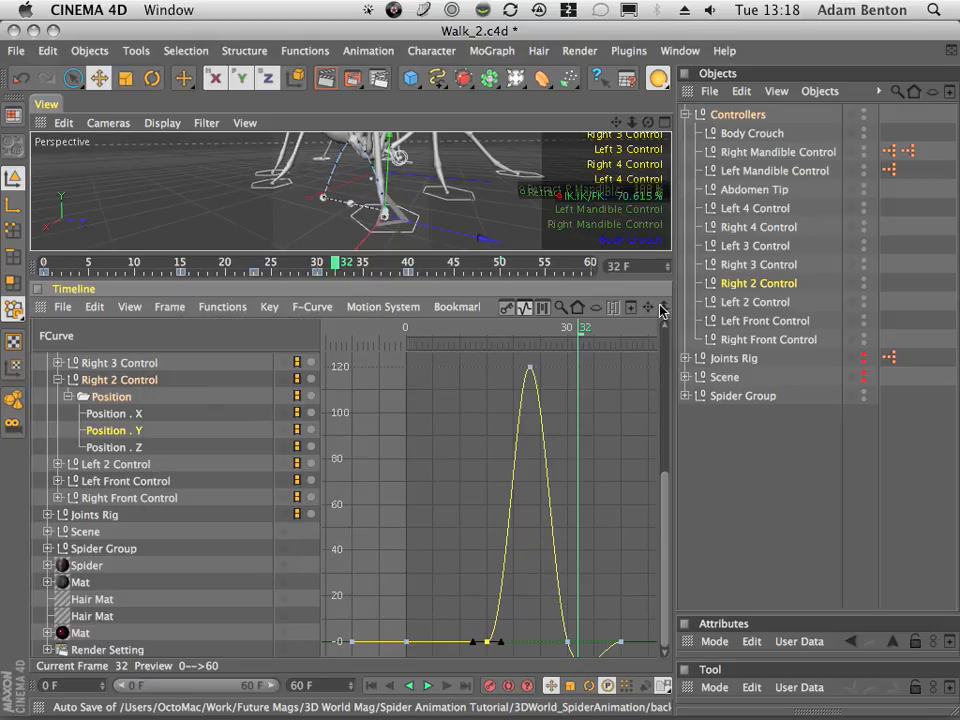
left_click_drag(649, 308, 640, 191)
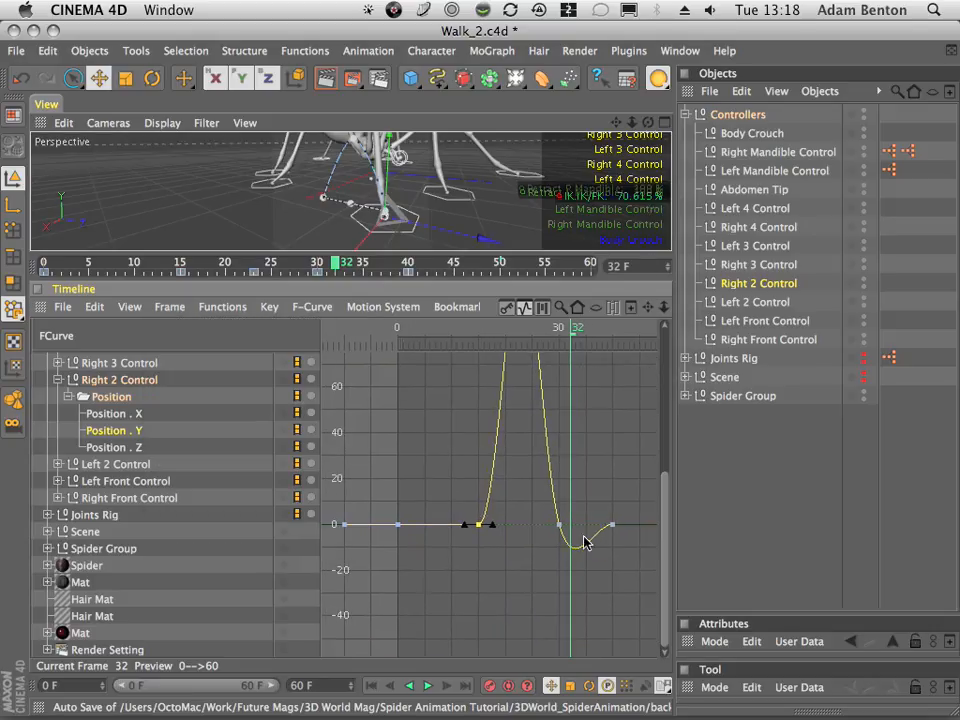
- Apply Zero Angle to the Right 2 Control's Position Y key at frame 30, and check the foot at frame 39
left_click(169, 308)
mouse_move(272, 309)
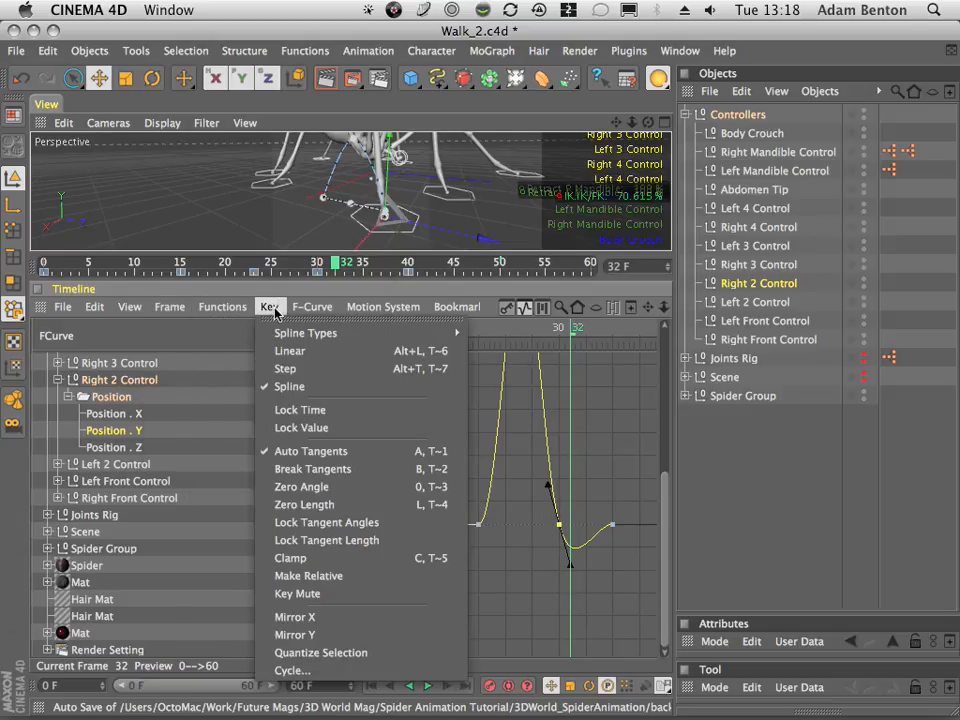
left_click(316, 487)
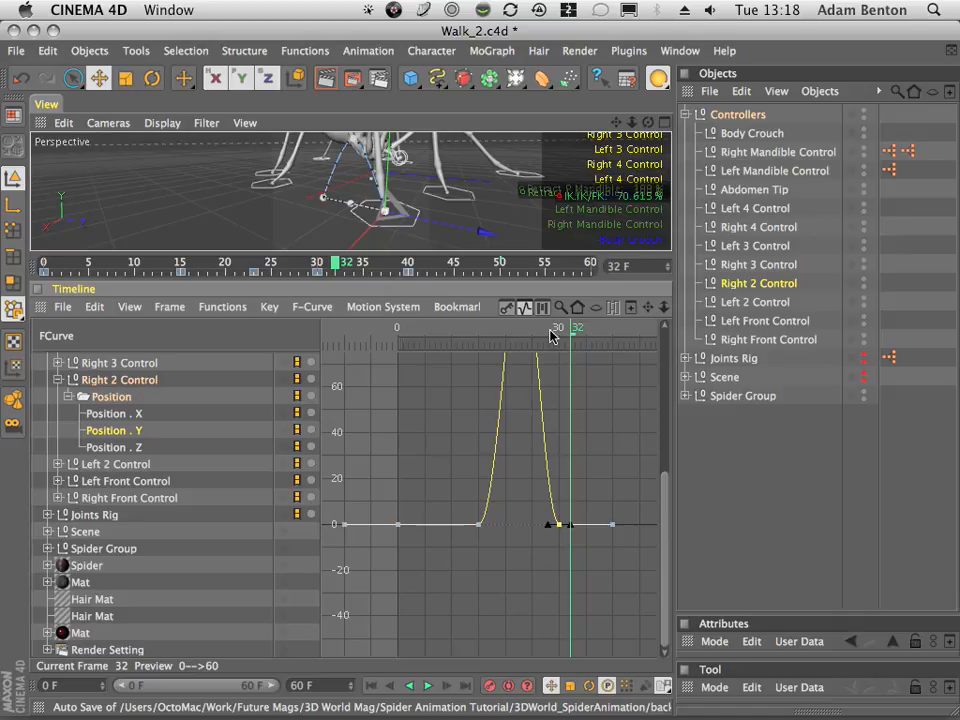
left_click_drag(552, 336, 609, 340)
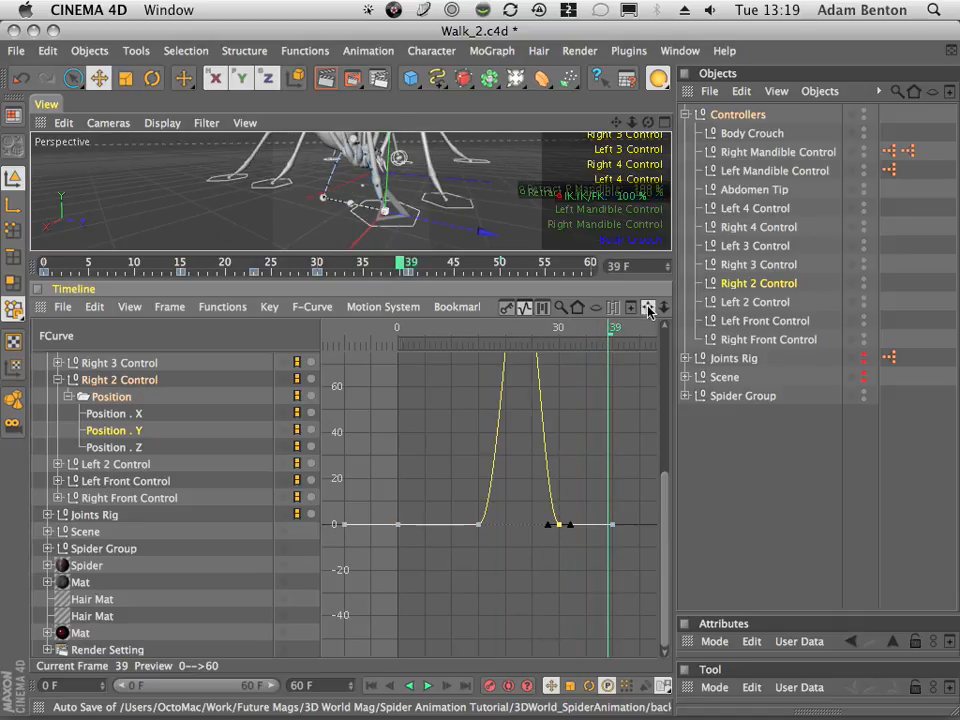
left_click(648, 309)
left_click_drag(633, 128, 547, 187)
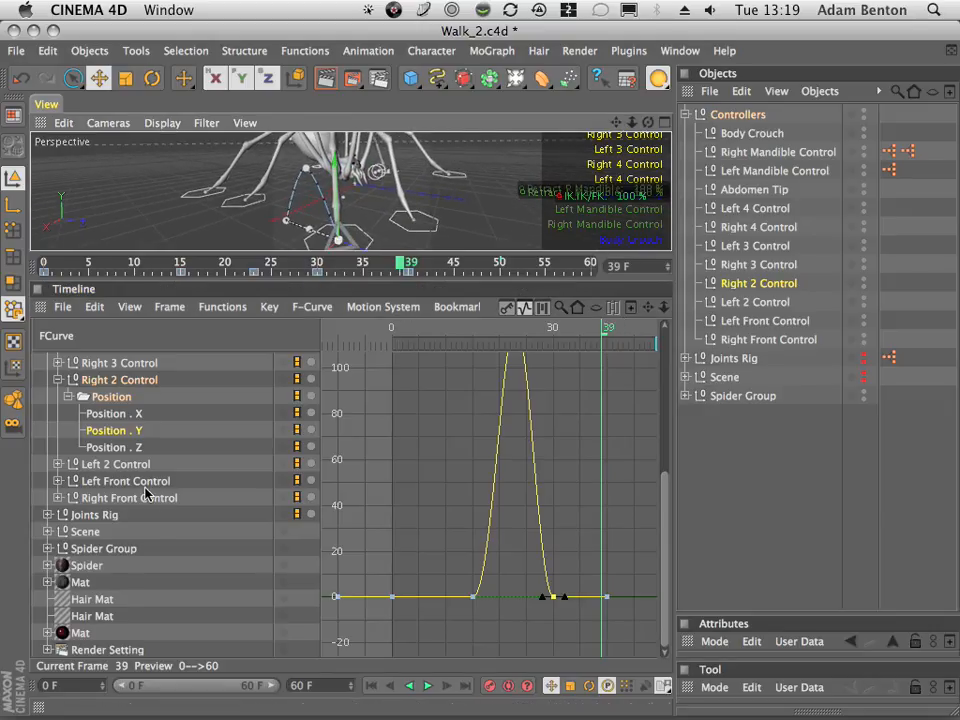
- Expand the Right Front Control's Position tracks and apply Zero Angle to its height curve's key at frame 40
left_click(58, 380)
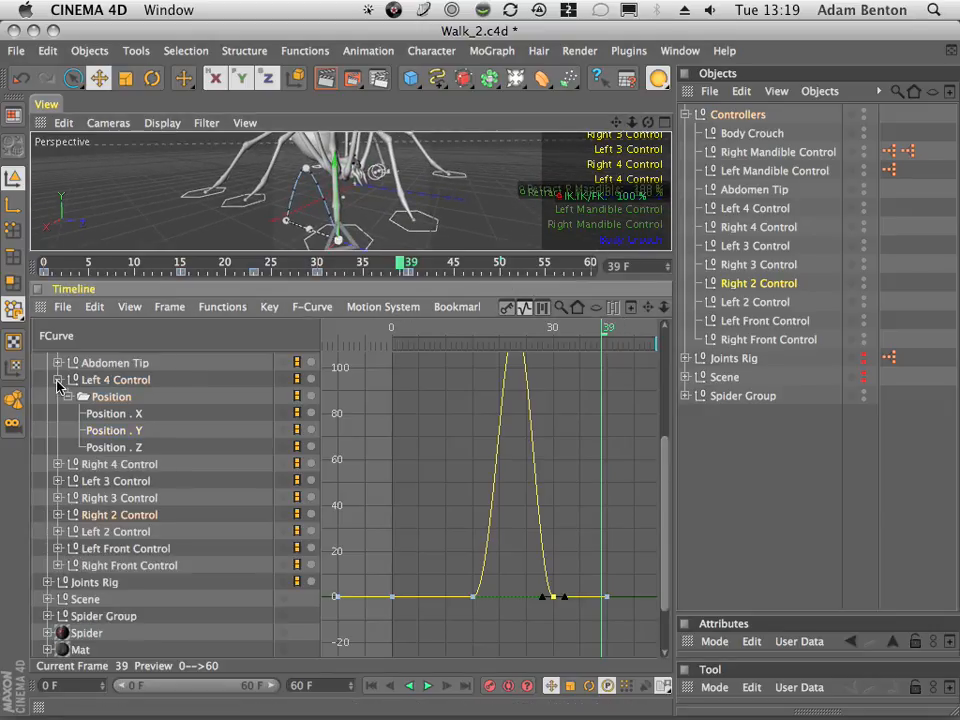
left_click(57, 566)
left_click(125, 567)
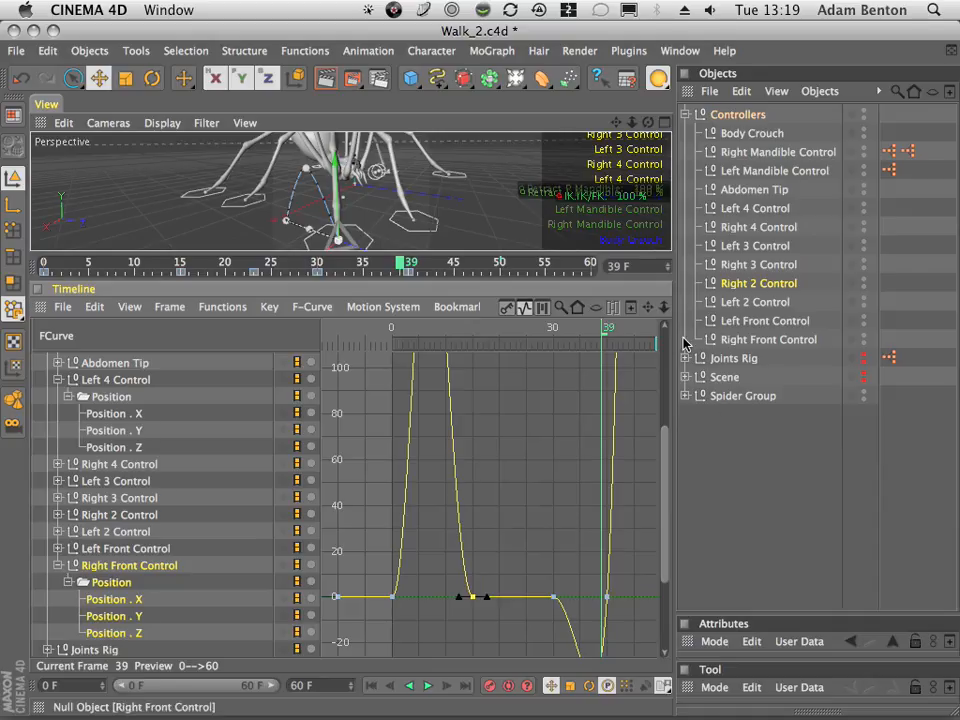
left_click_drag(644, 313, 614, 234)
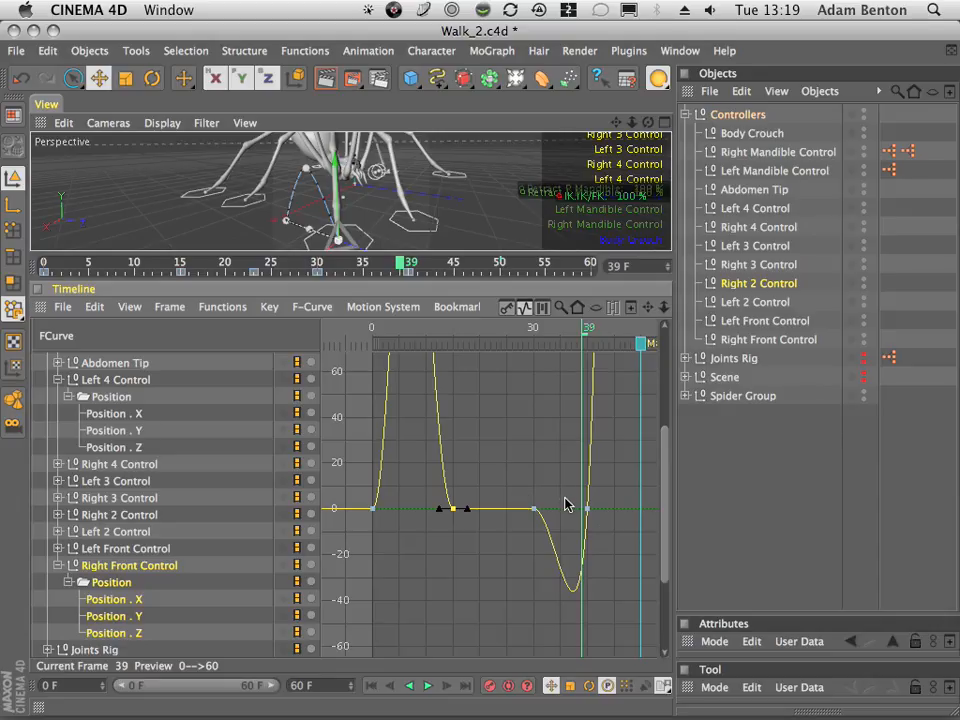
left_click(268, 307)
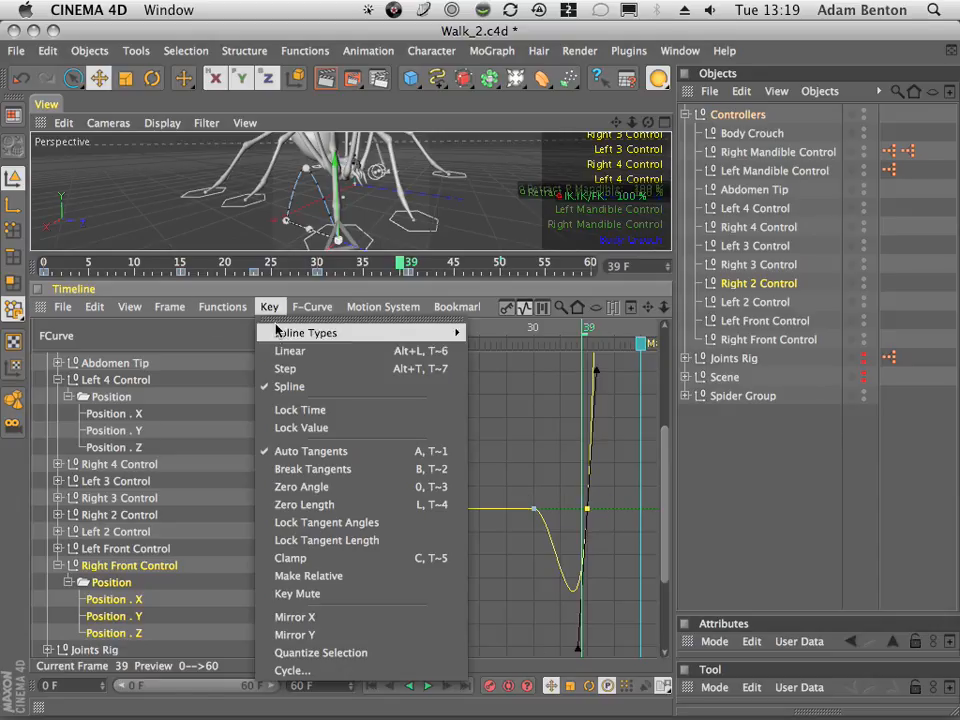
left_click(309, 487)
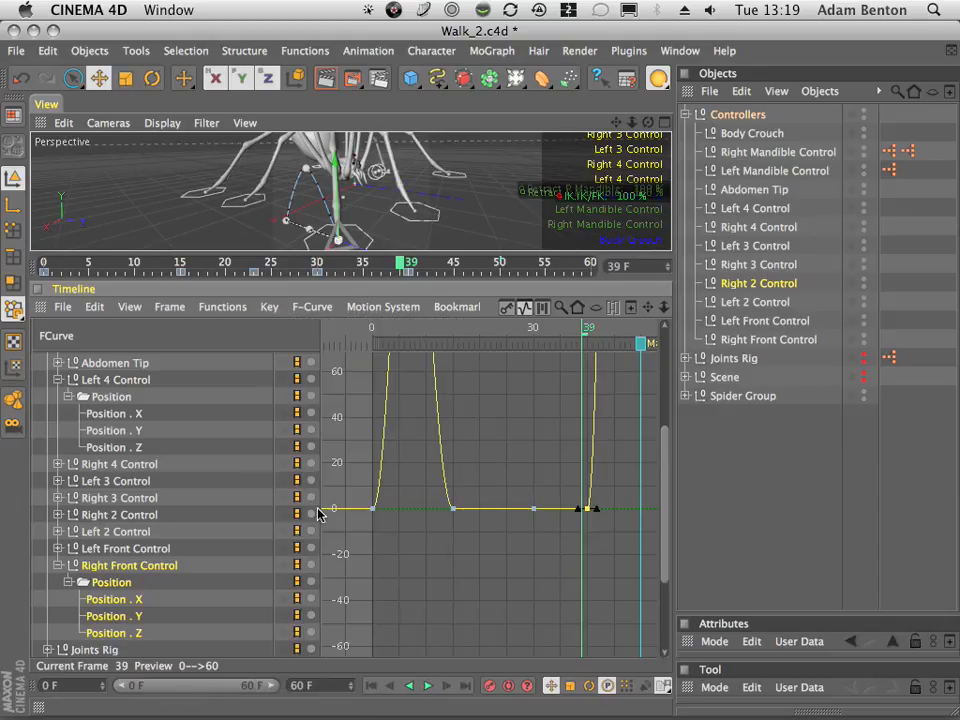
- Enlarge the viewport around the spider's front legs, play the animation and check the feet at frame 39
left_click_drag(530, 327, 456, 390)
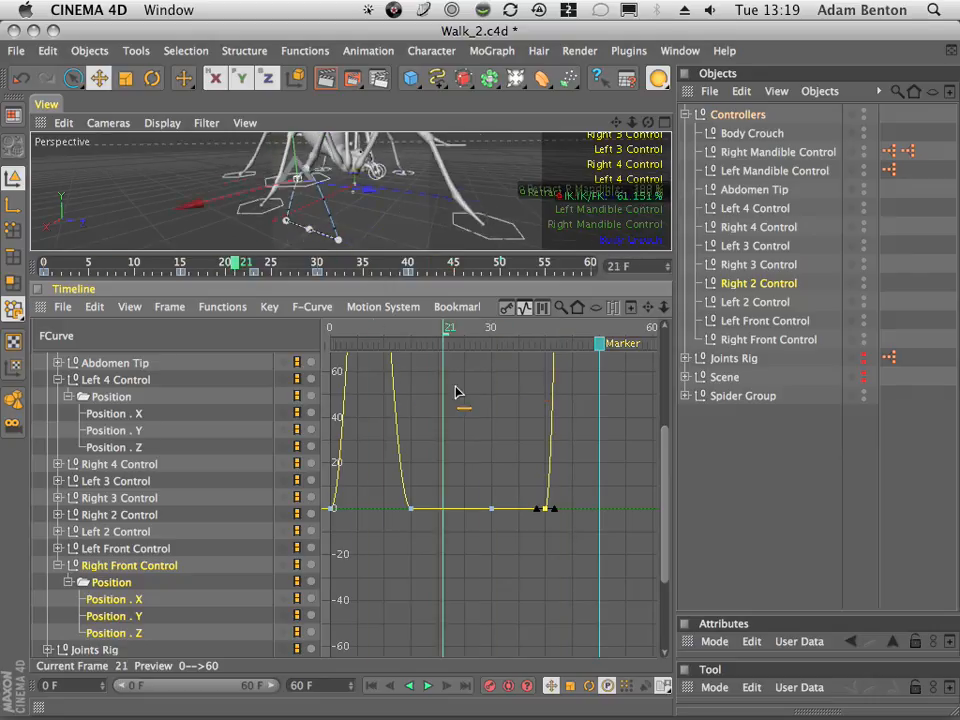
left_click_drag(403, 254, 431, 527)
left_click_drag(618, 121, 599, 199)
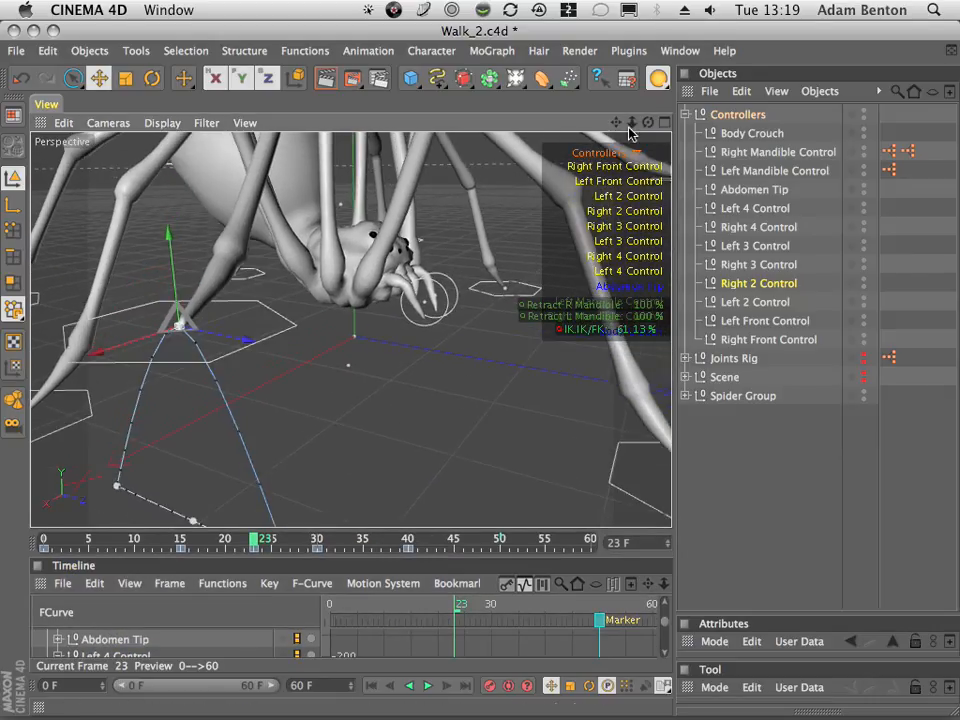
left_click_drag(648, 123, 562, 146)
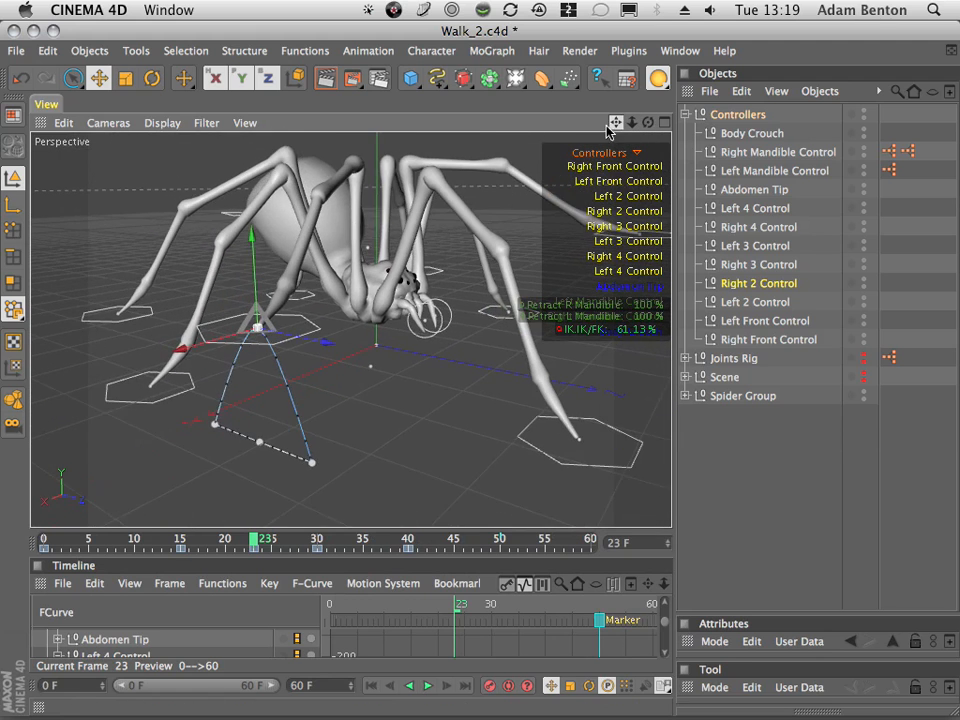
left_click_drag(617, 122, 400, 465)
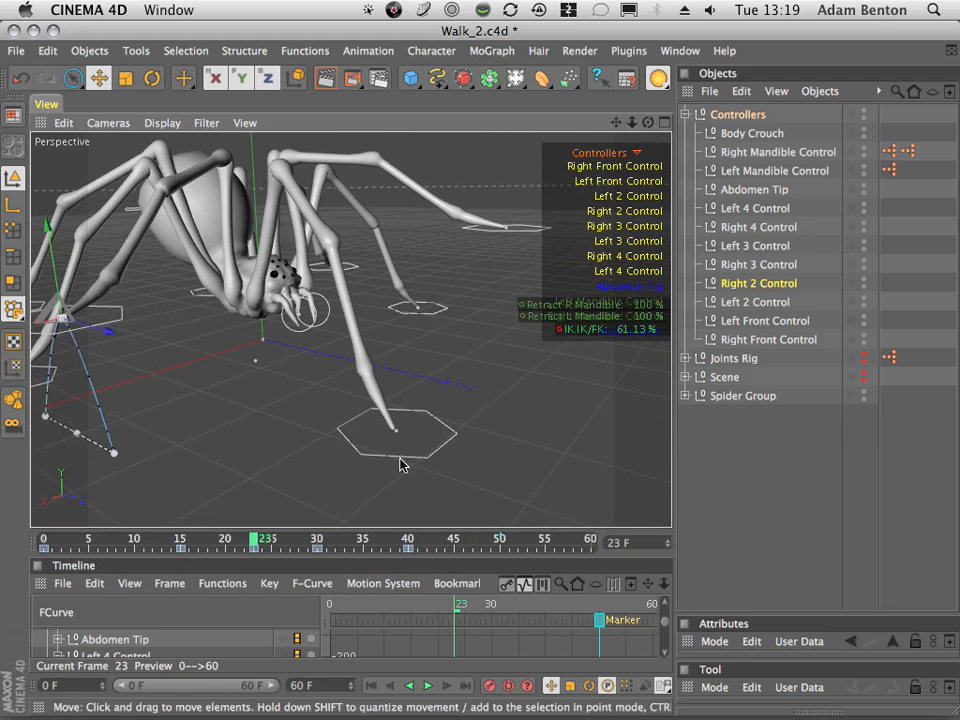
left_click(395, 685)
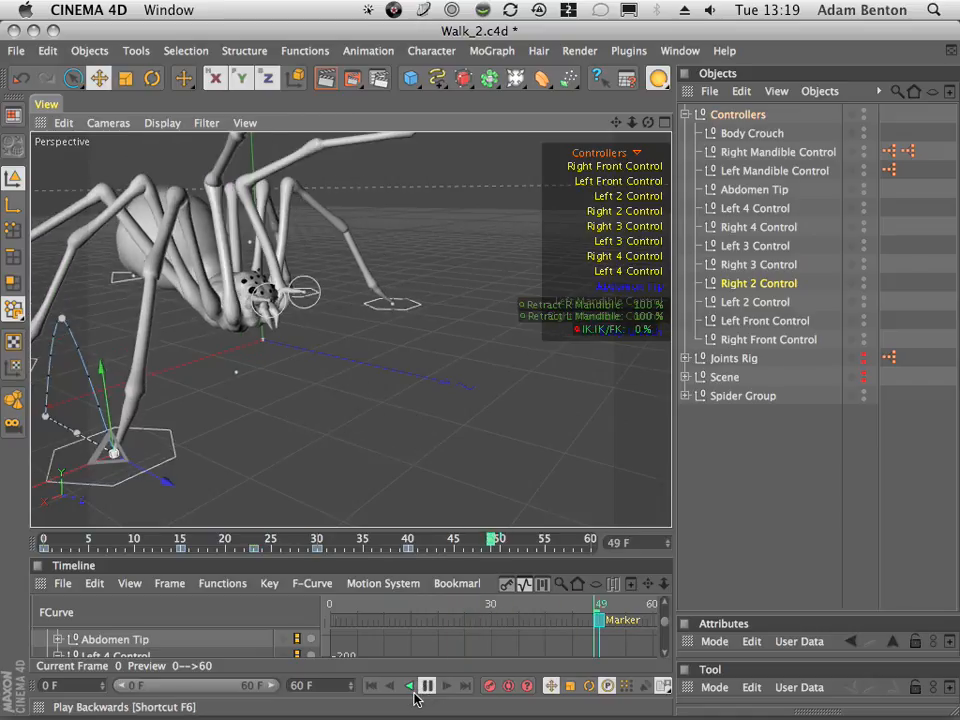
left_click(421, 689)
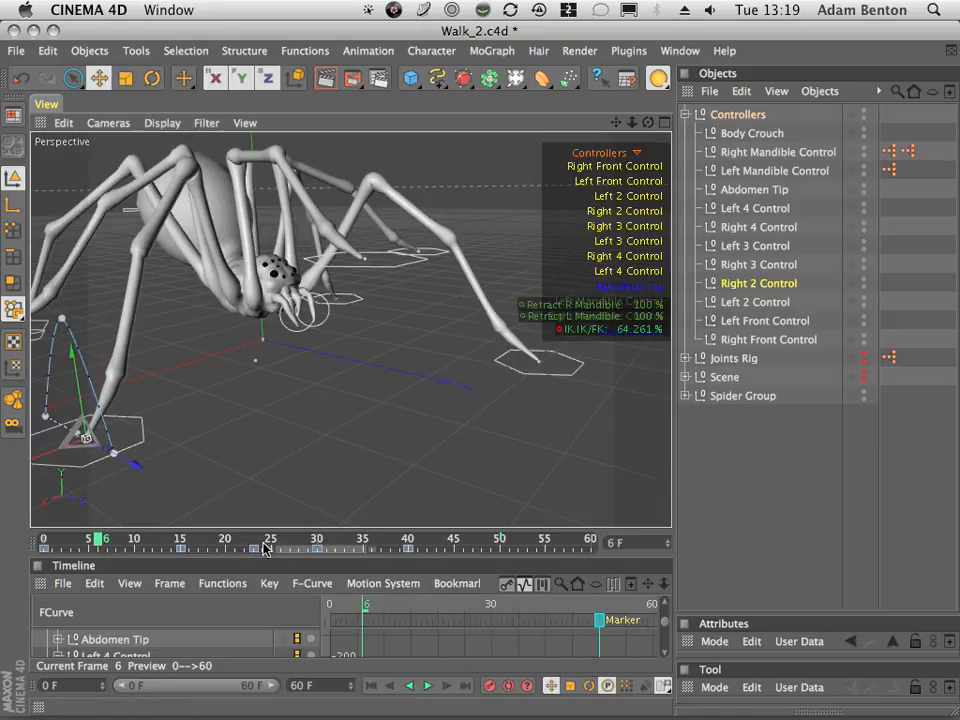
left_click_drag(278, 538, 395, 545)
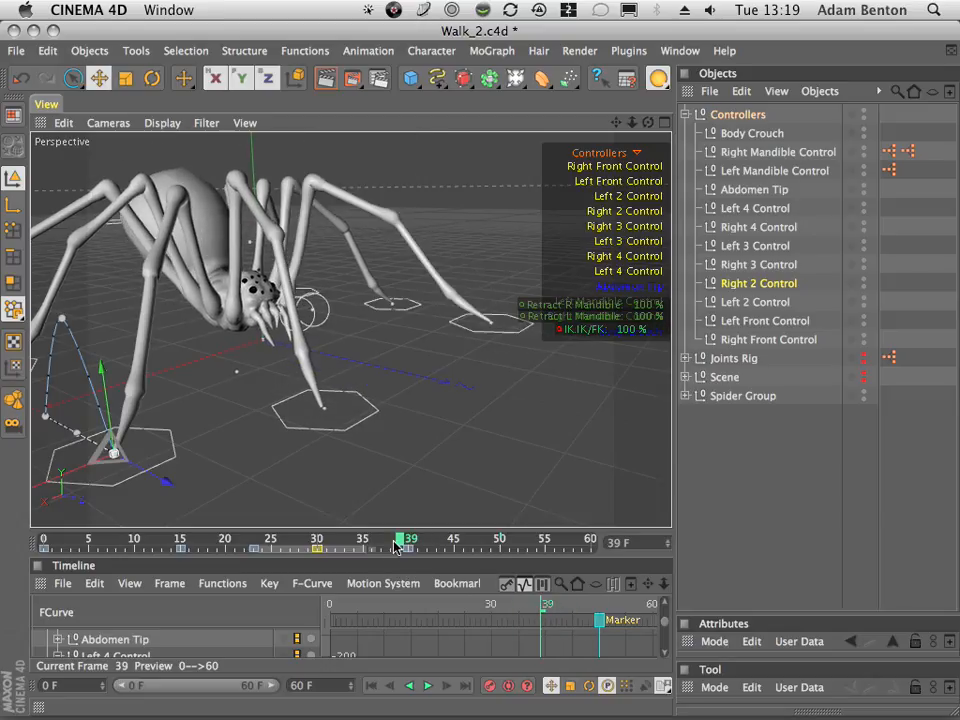
- Save the scene under its existing file name
left_click(16, 50)
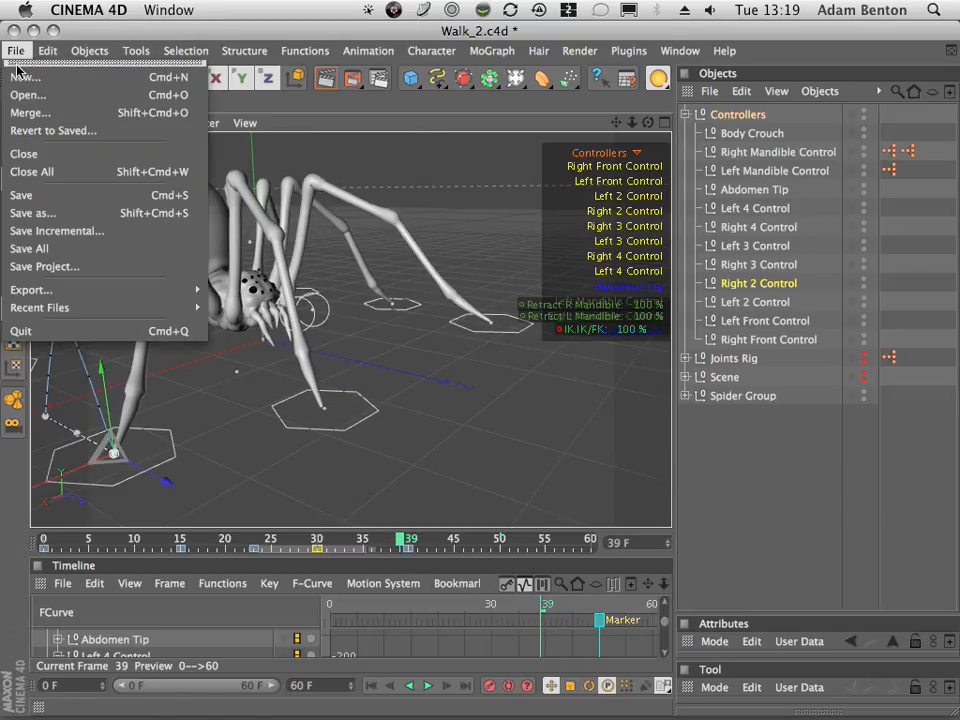
left_click(28, 193)
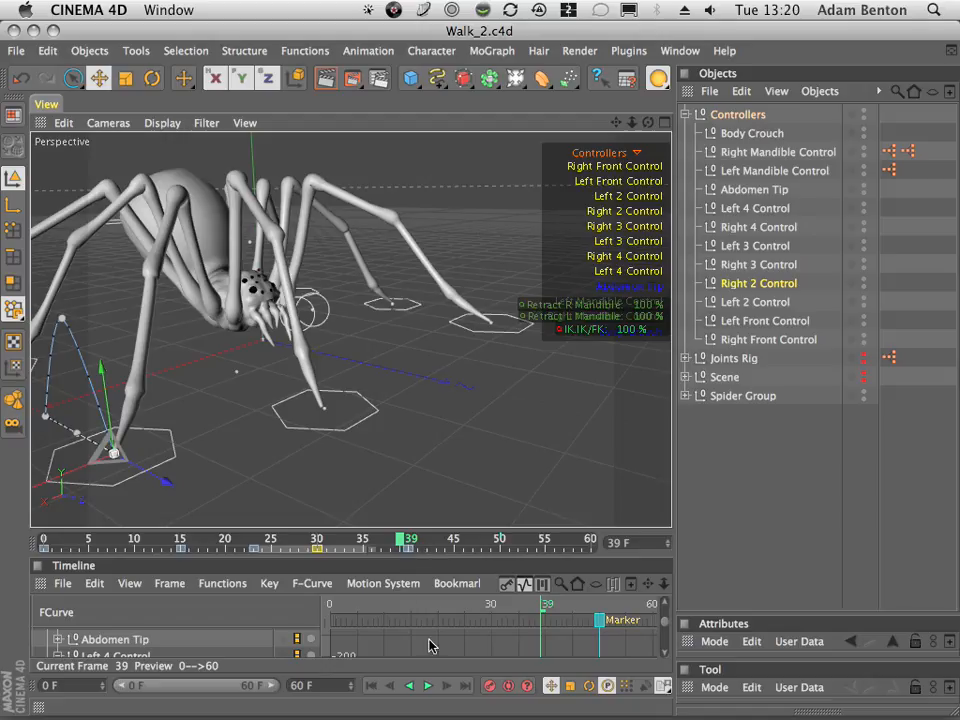
left_click_drag(403, 522, 433, 463)
left_click(20, 77)
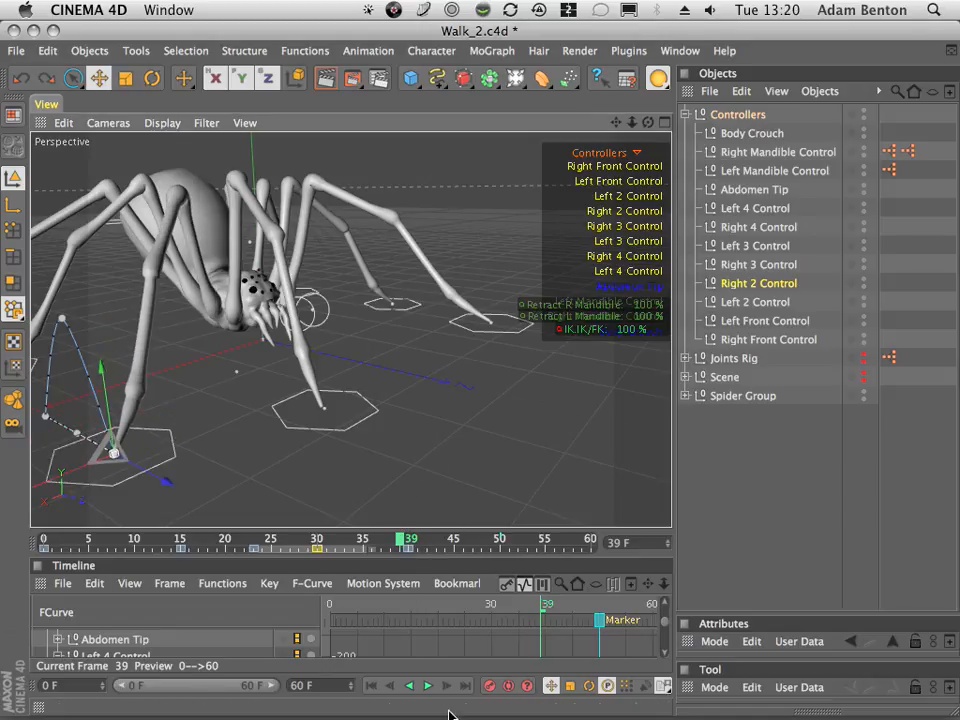
- Dock the playback controls directly below the frame ruler and play the animation from frame 0 with the whole spider in view
left_click(370, 686)
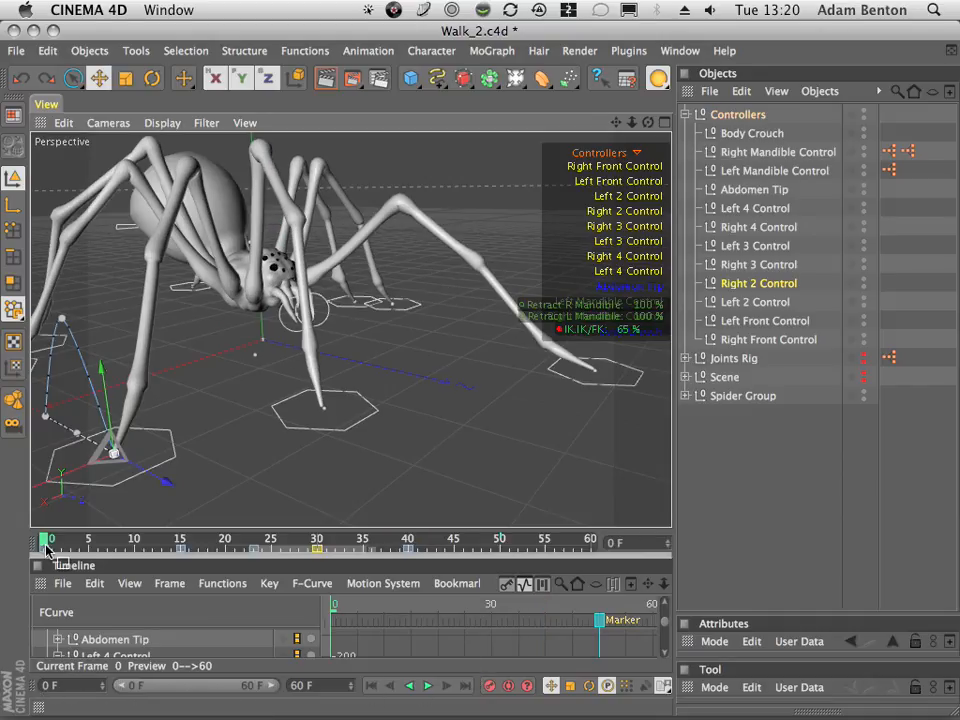
left_click_drag(42, 556, 44, 586)
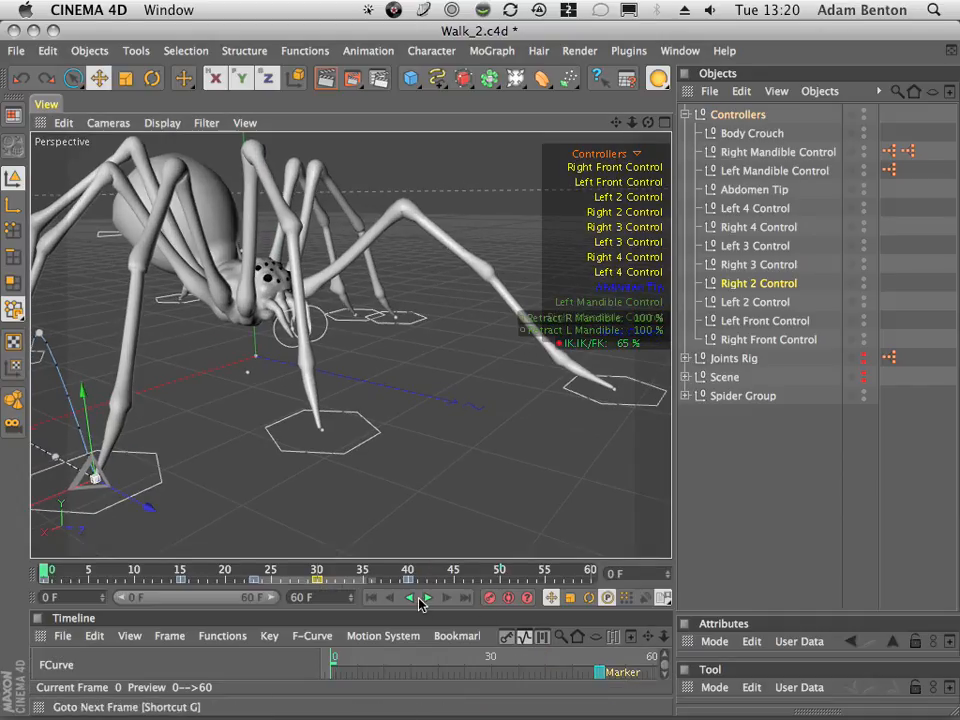
left_click(428, 597)
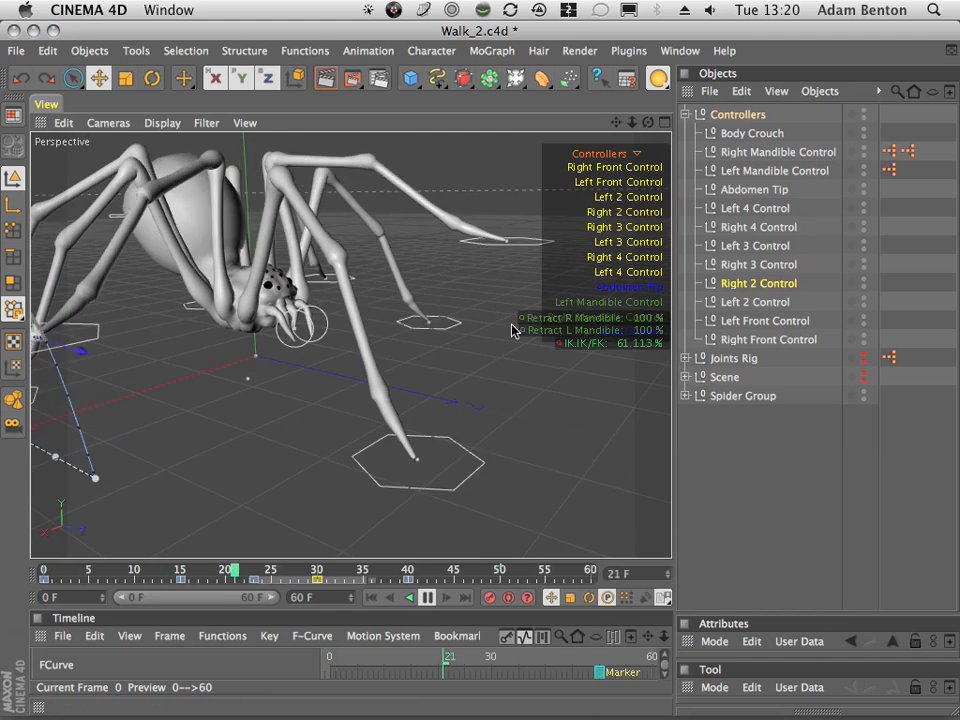
mouse_move(632, 122)
left_mouse_down()
mouse_move(685, 250)
mouse_move(640, 200)
mouse_move(610, 205)
mouse_move(550, 280)
mouse_move(653, 110)
mouse_move(672, 112)
mouse_move(778, 184)
mouse_move(739, 139)
mouse_move(628, 123)
left_mouse_up()
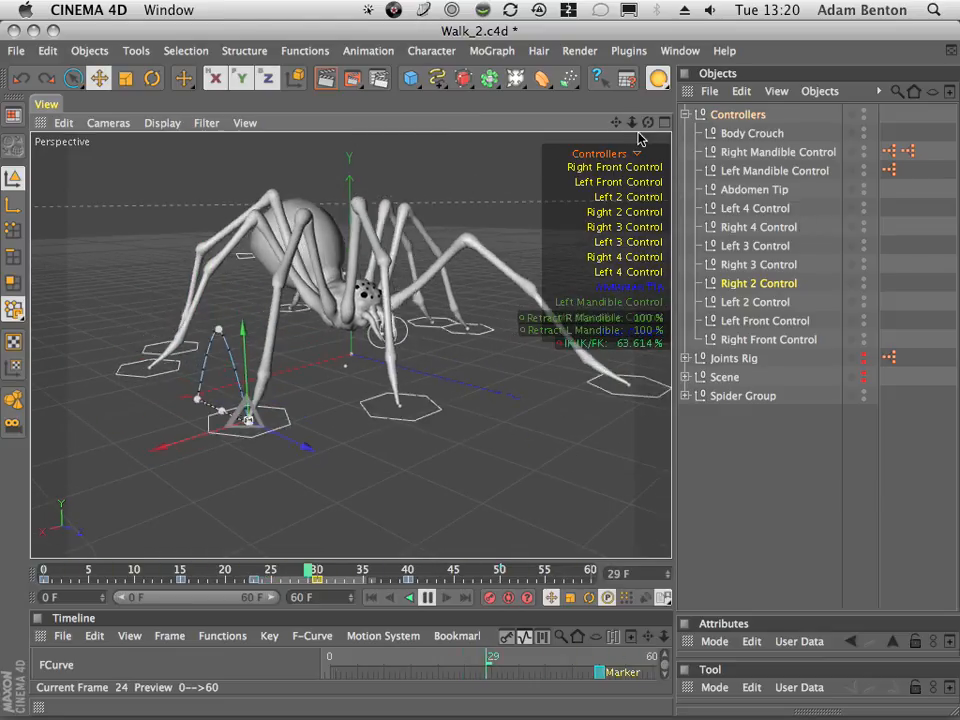
left_click(371, 597)
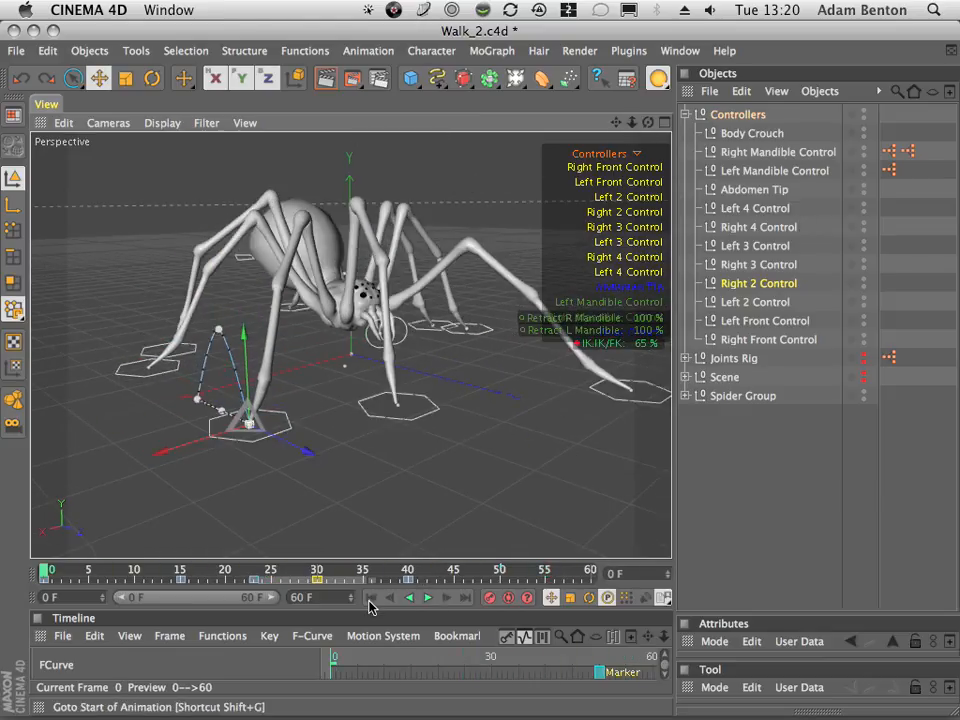
left_click_drag(617, 122, 529, 274)
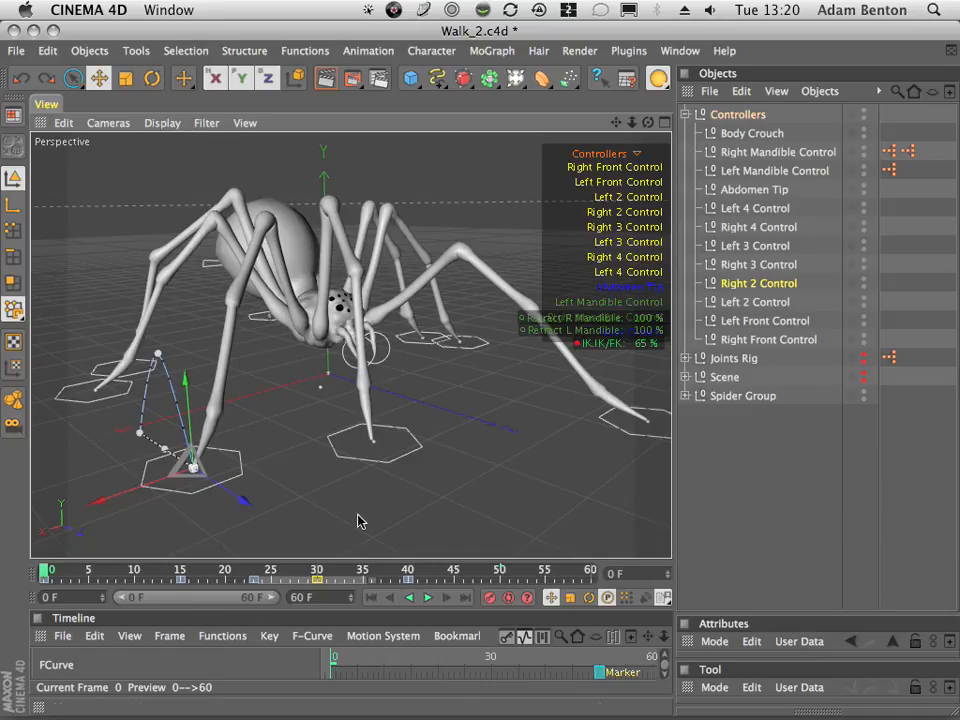
left_click_drag(617, 122, 553, 225)
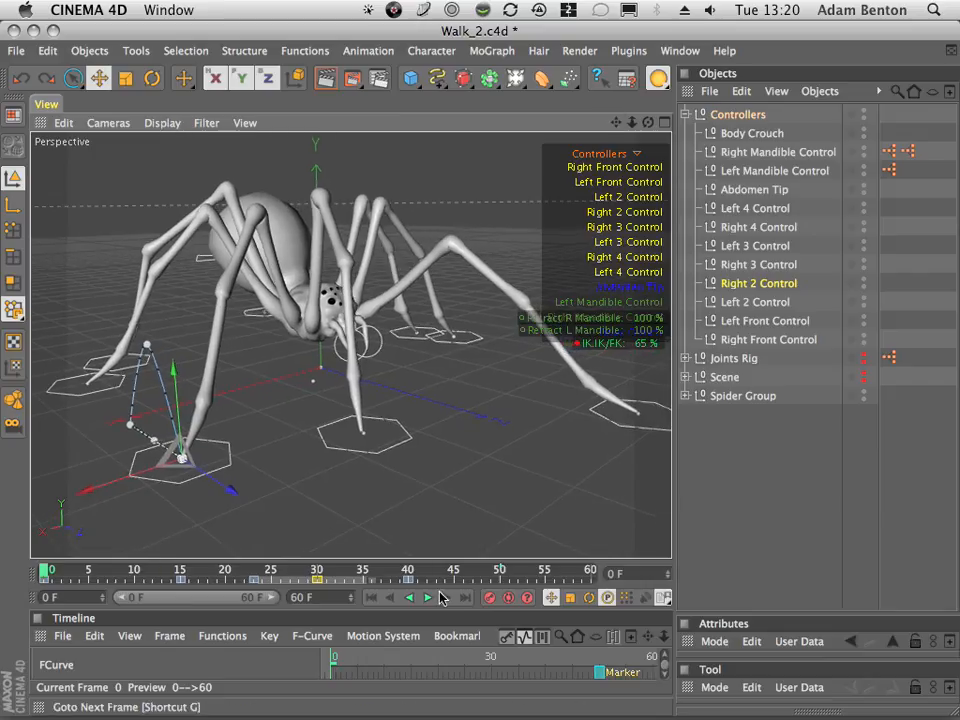
- Enlarge the Timeline and switch it to Motion Mode
left_click_drag(415, 562, 440, 330)
left_click(523, 403)
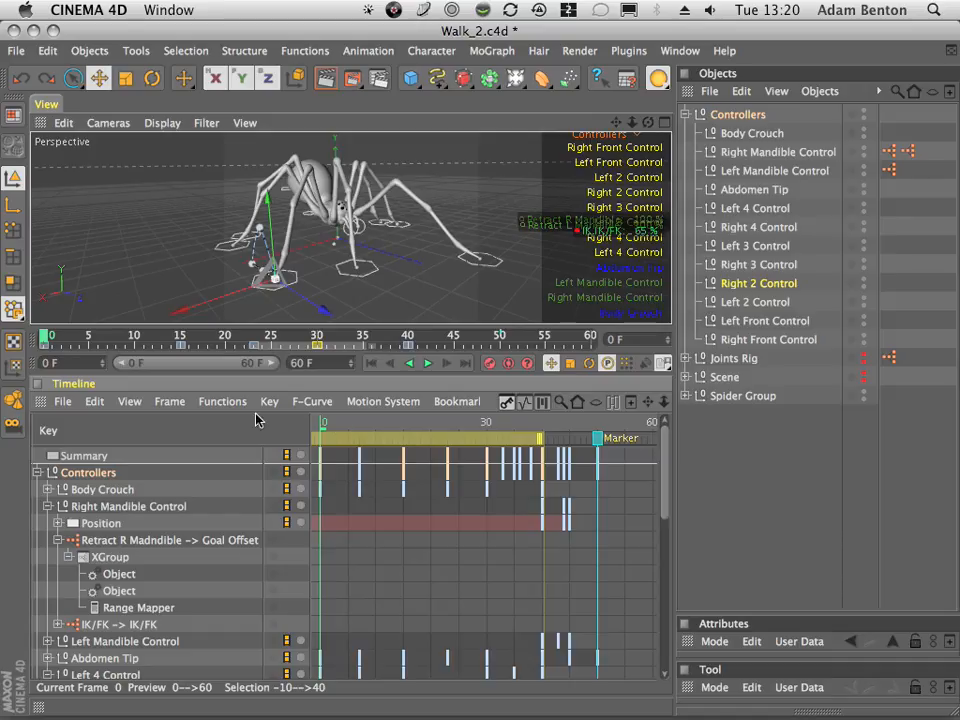
left_click(385, 403)
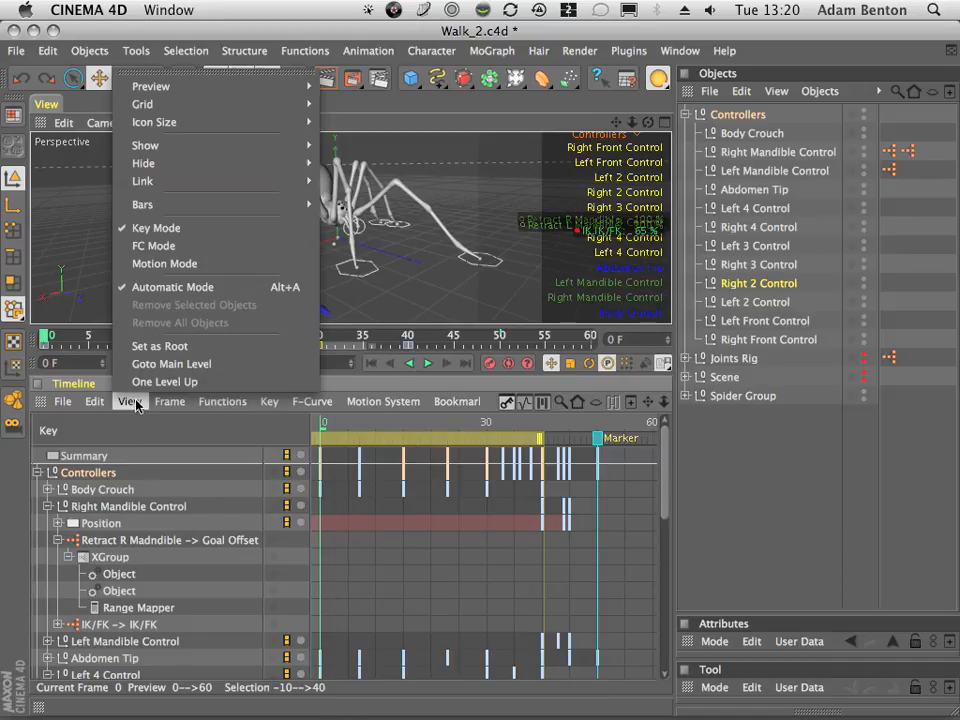
mouse_move(130, 401)
left_click(164, 263)
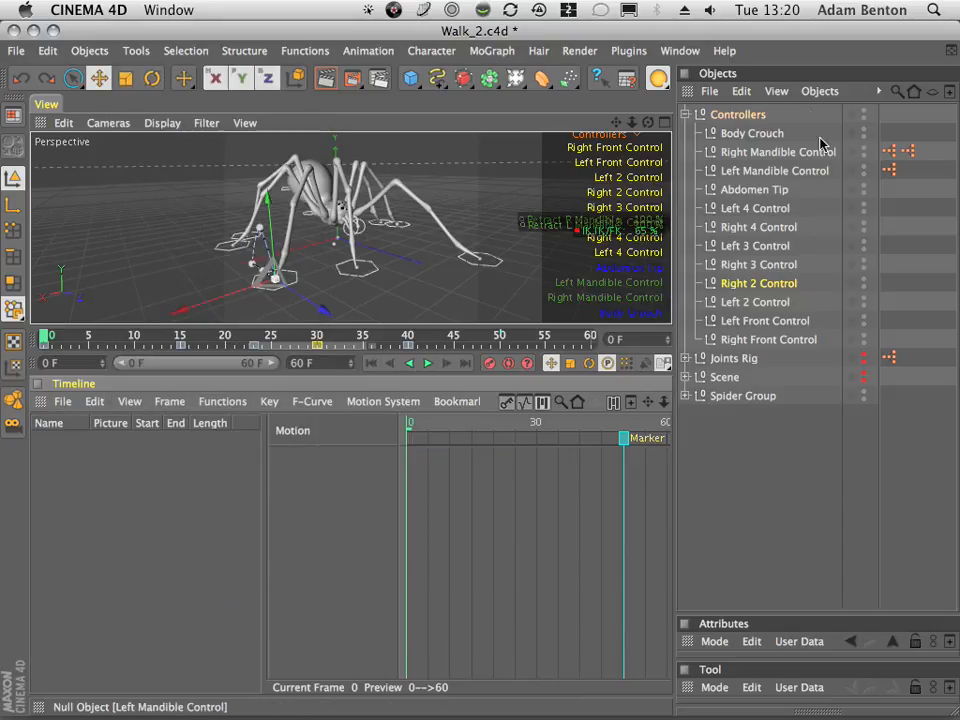
- Add a Motion System tag to the Controllers null, and play the animation before returning to frame 0
right_click(743, 117)
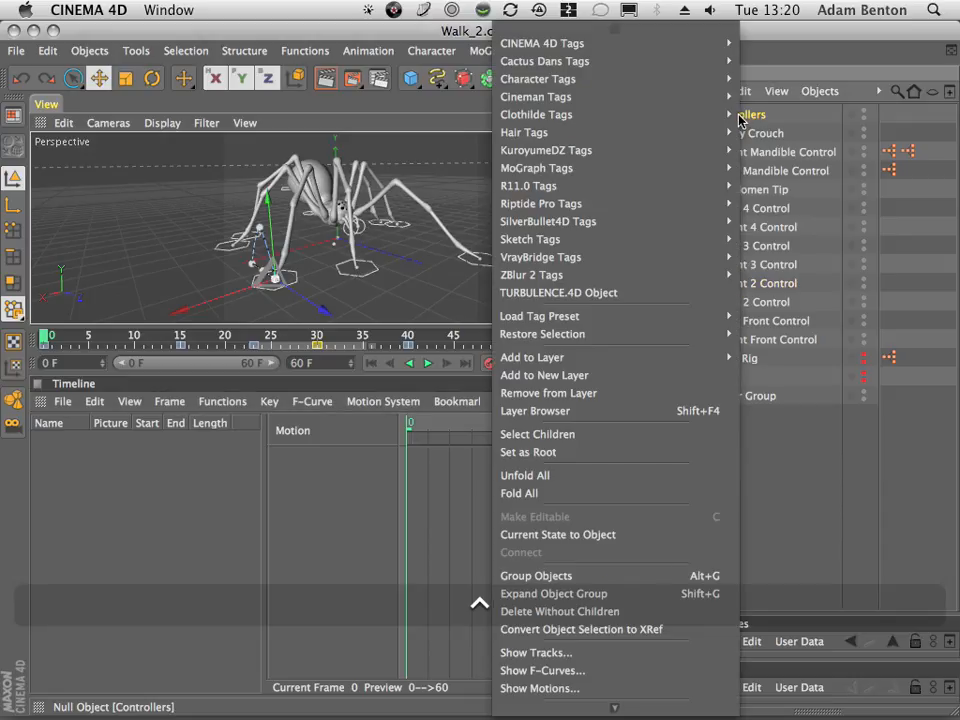
mouse_move(636, 48)
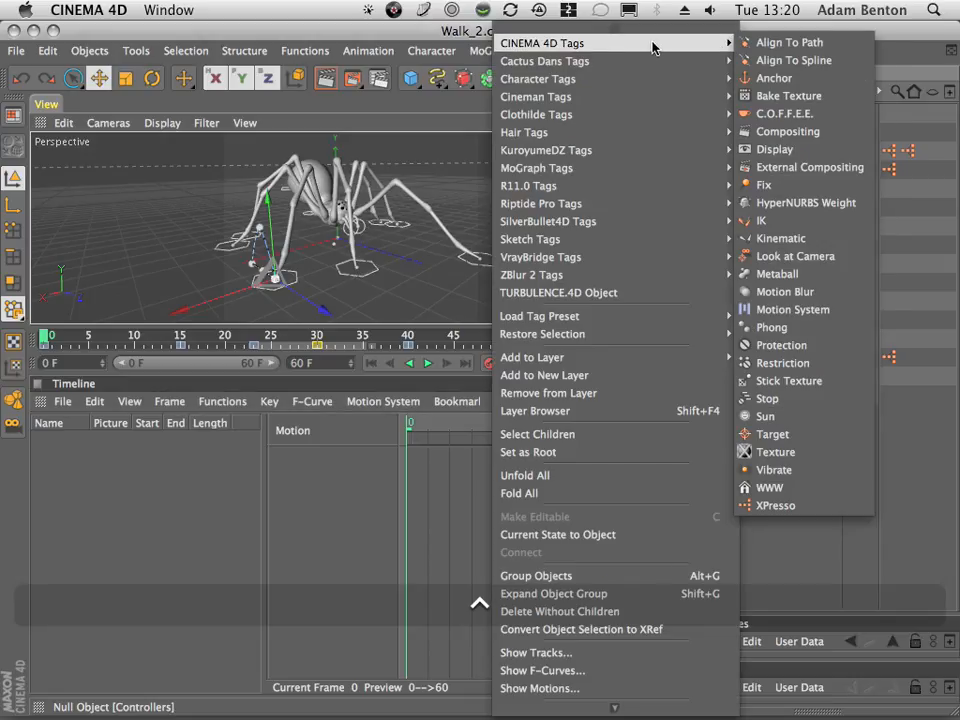
left_click(812, 312)
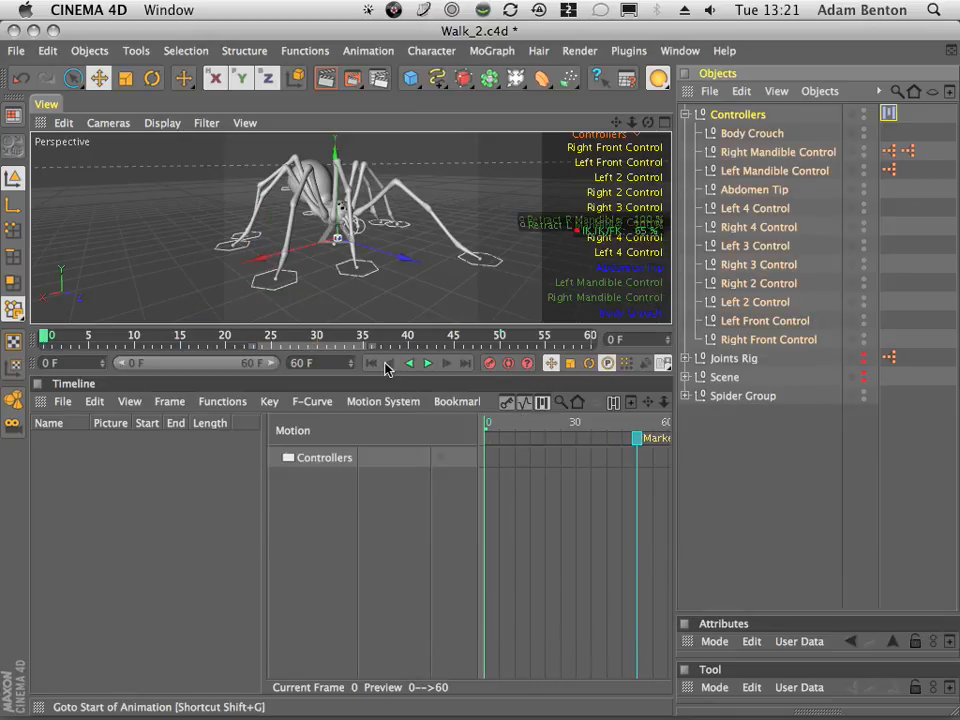
left_click(427, 363)
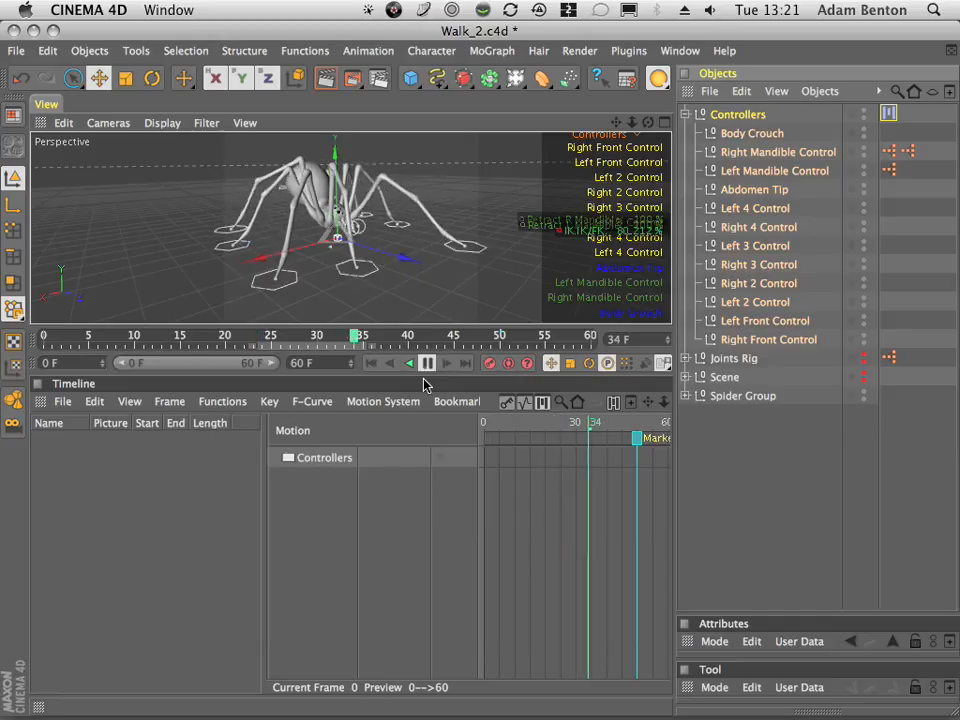
left_click(372, 363)
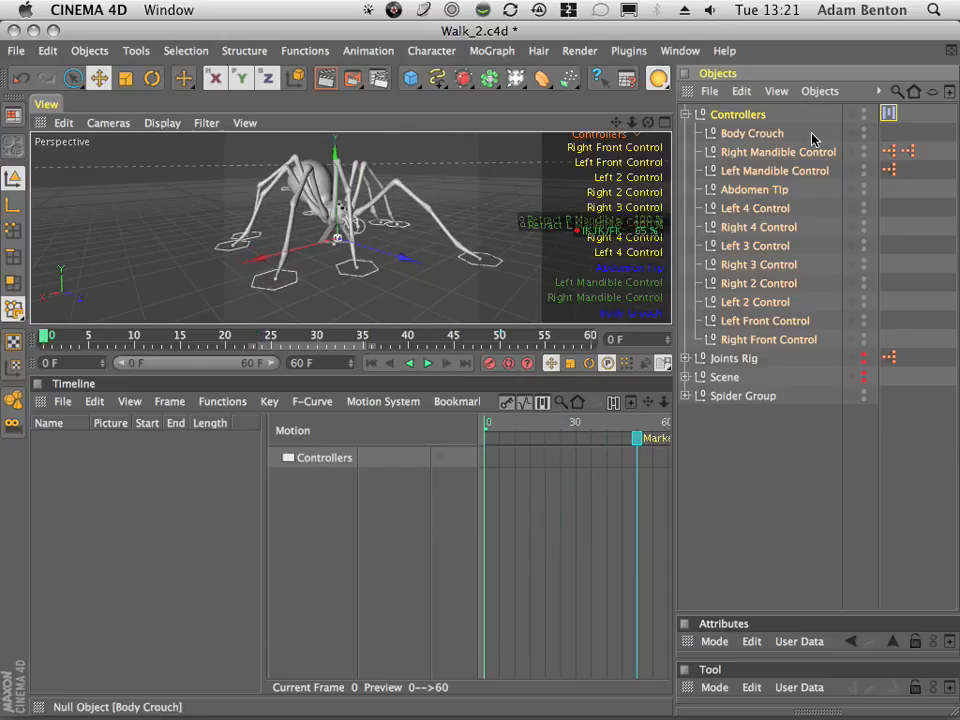
- Add a motion layer in the Controllers' Motion System tag, make it active instead of the Default Layer, and play the animation
double_click(891, 116)
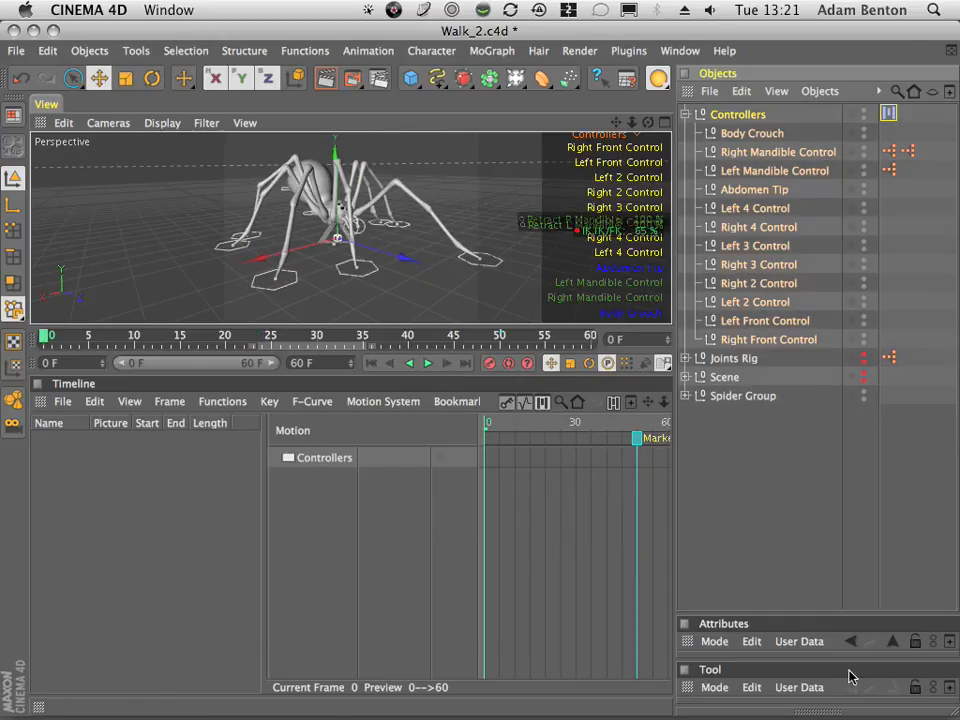
left_click_drag(816, 614, 820, 430)
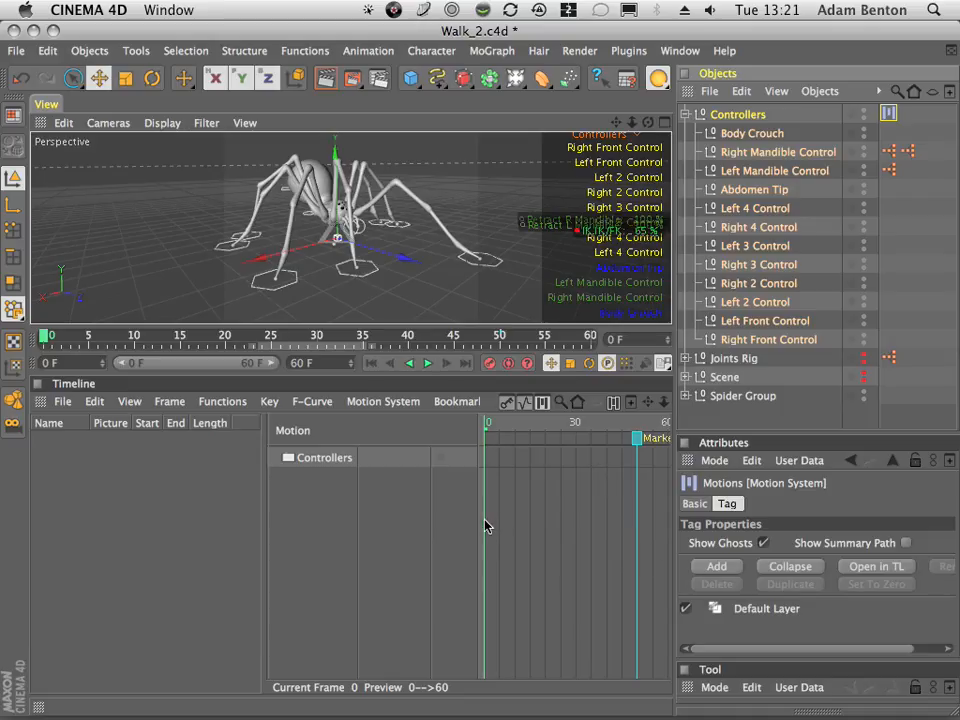
left_click(718, 567)
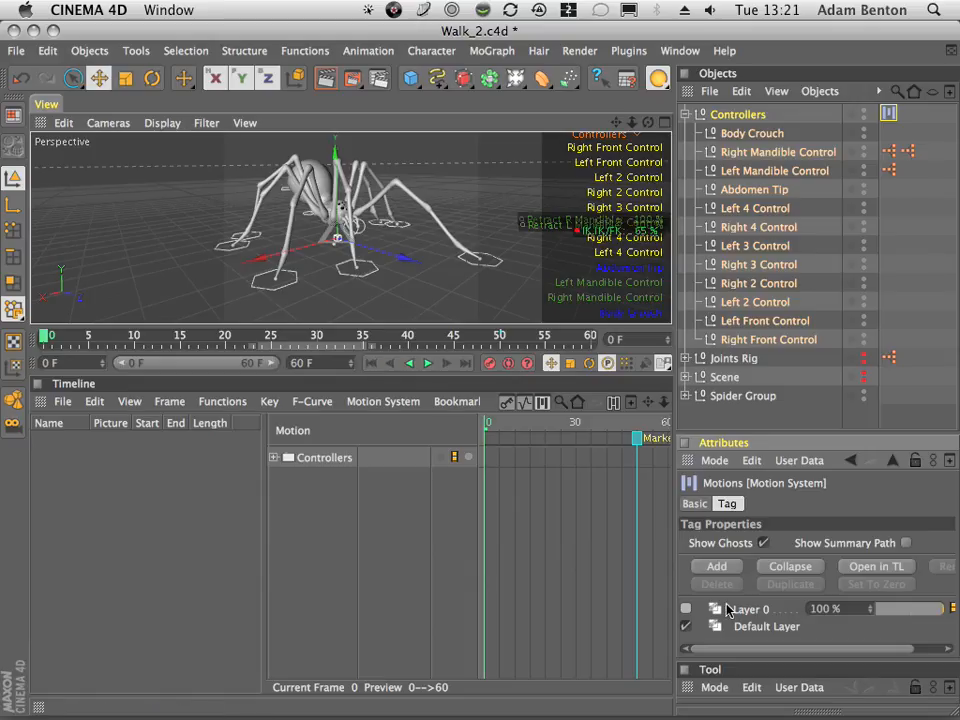
left_click(685, 611)
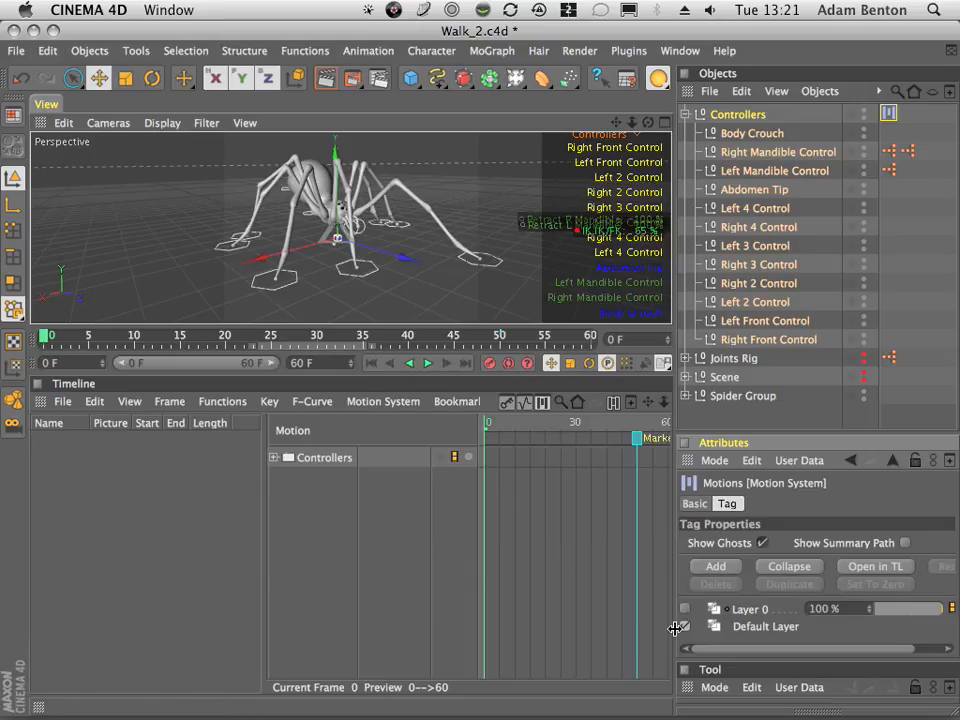
left_click(428, 364)
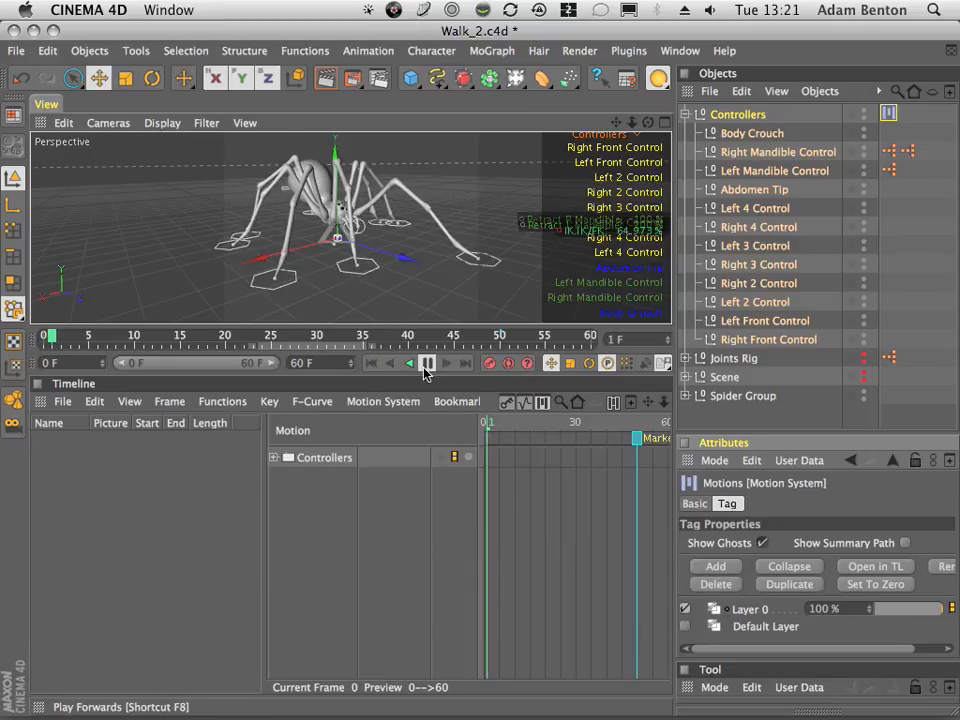
left_click(371, 364)
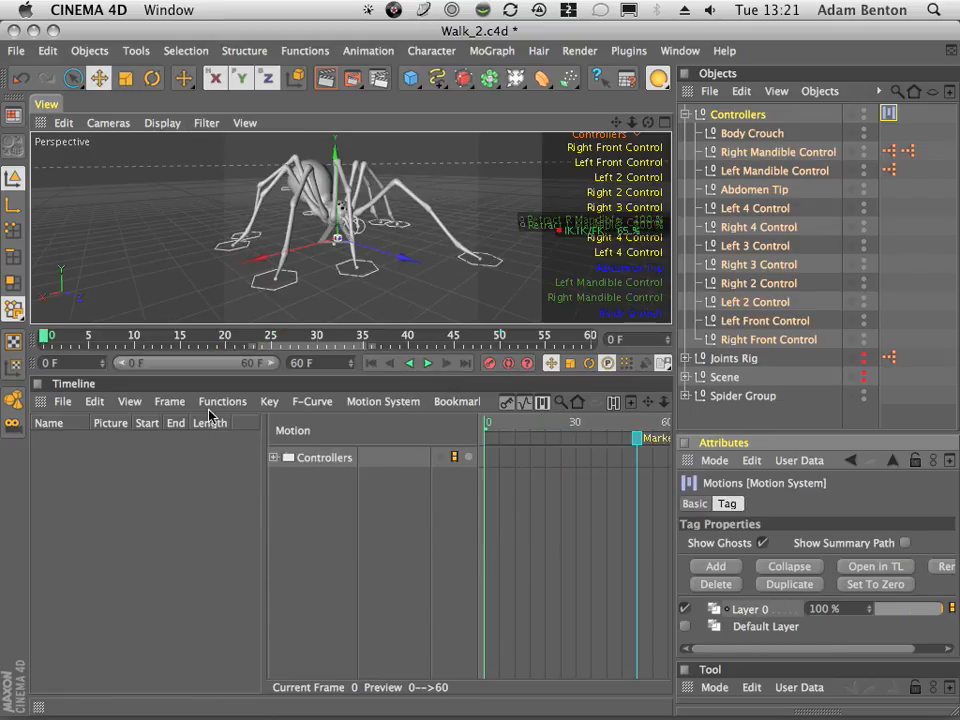
- Switch the Timeline to Key Mode and select the Right Mandible Control with the viewport enlarged
left_click(140, 402)
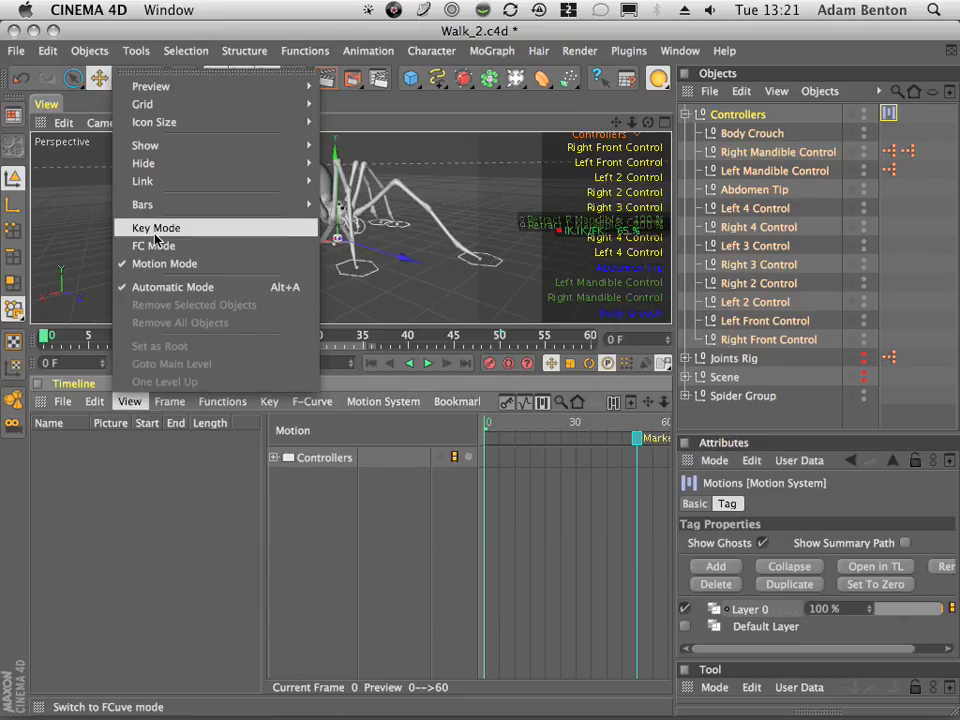
left_click(202, 227)
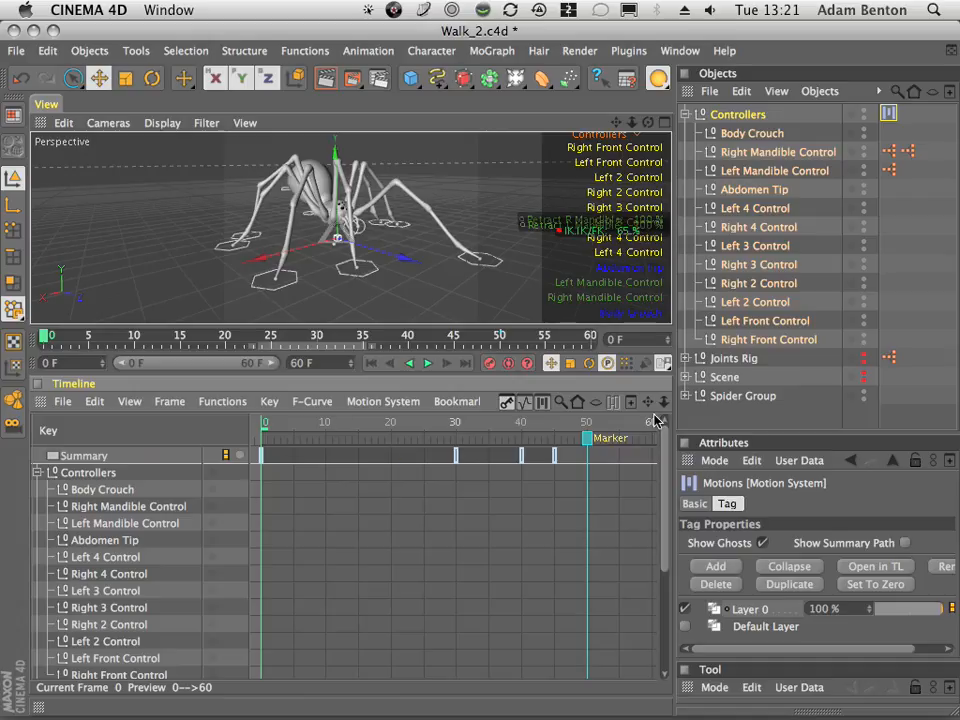
left_click(791, 152)
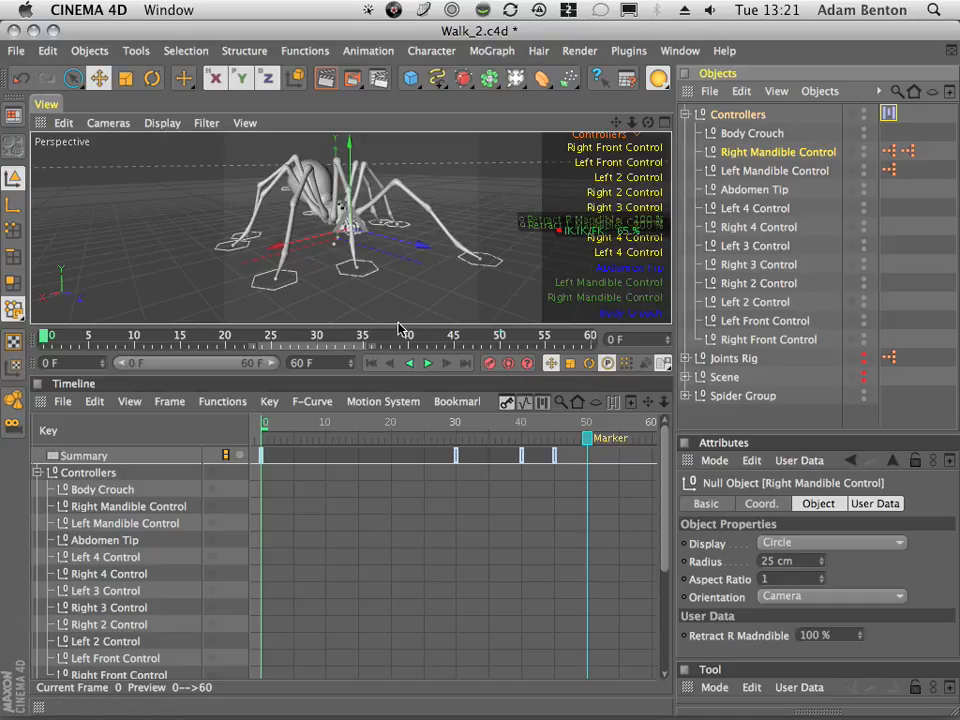
left_click_drag(398, 327, 405, 464)
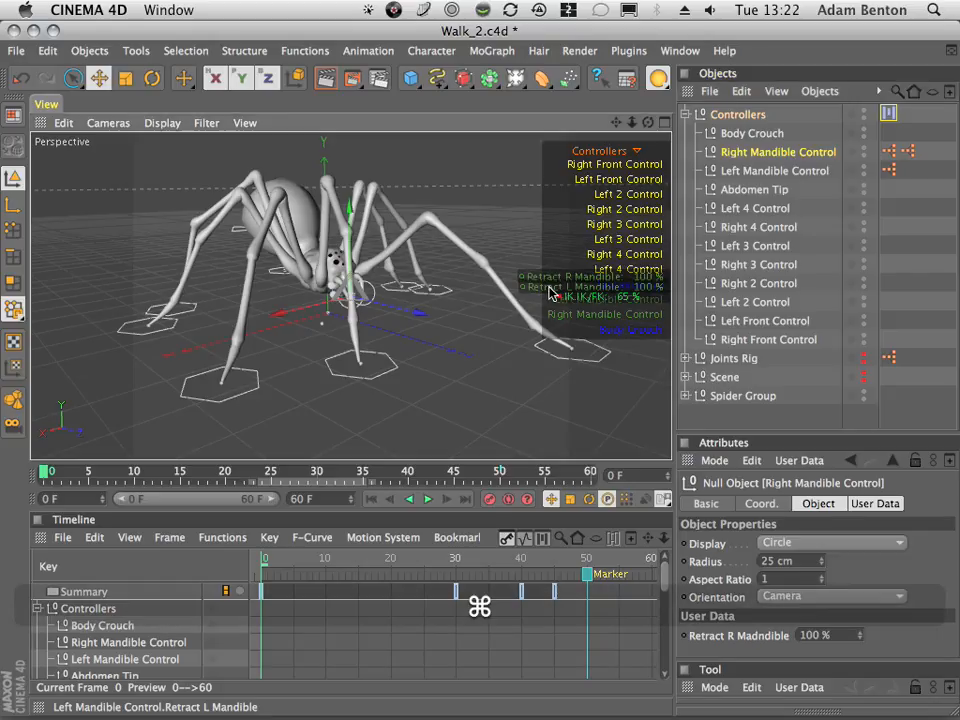
- Rearrange the viewport HUD so Retract L Mandible, Retract R Mandible and IK/FK sit stacked below the controller list
left_click_drag(549, 290, 556, 357, "super")
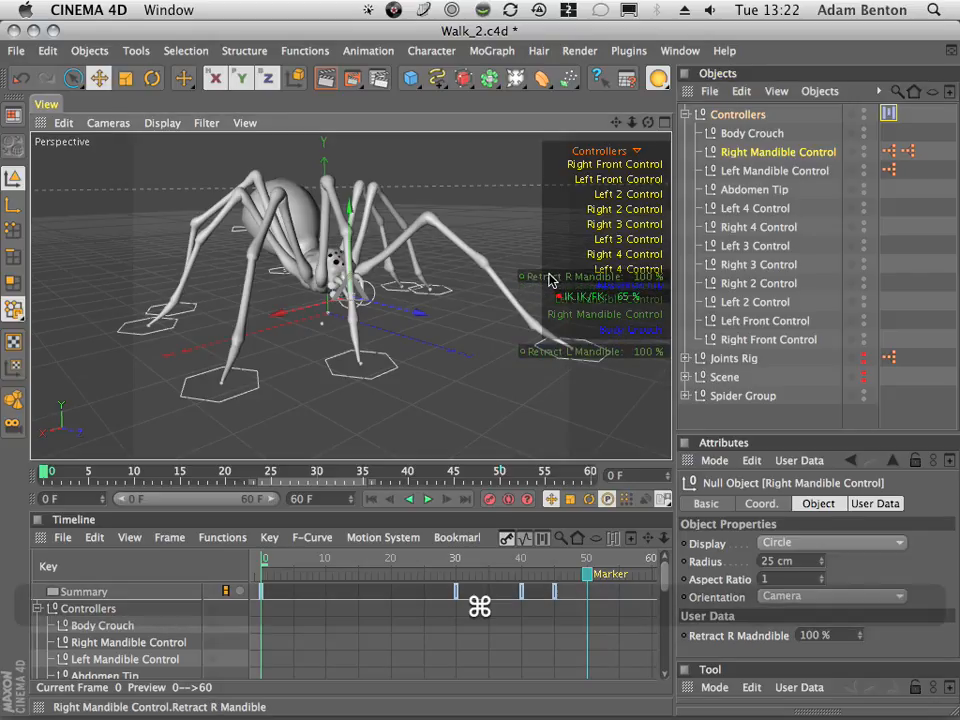
left_click_drag(551, 276, 549, 369, "super")
left_click_drag(580, 297, 585, 395, "super")
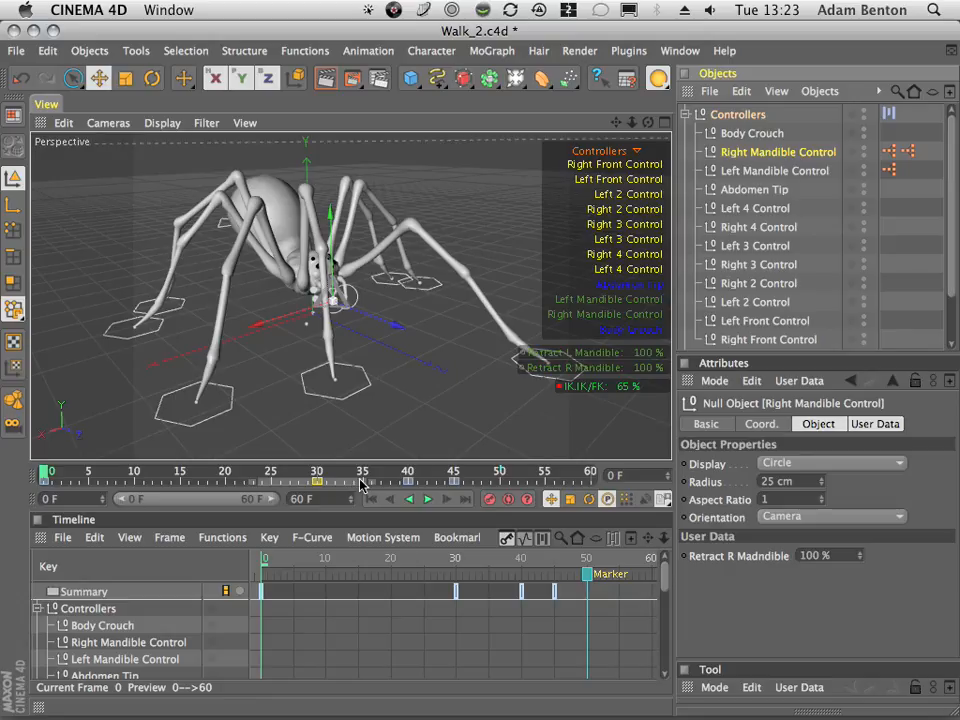
- Delete the animation track from the right mandible IK tag's IK/FK parameter, play the animation, and return to frame 0
right_click(560, 389)
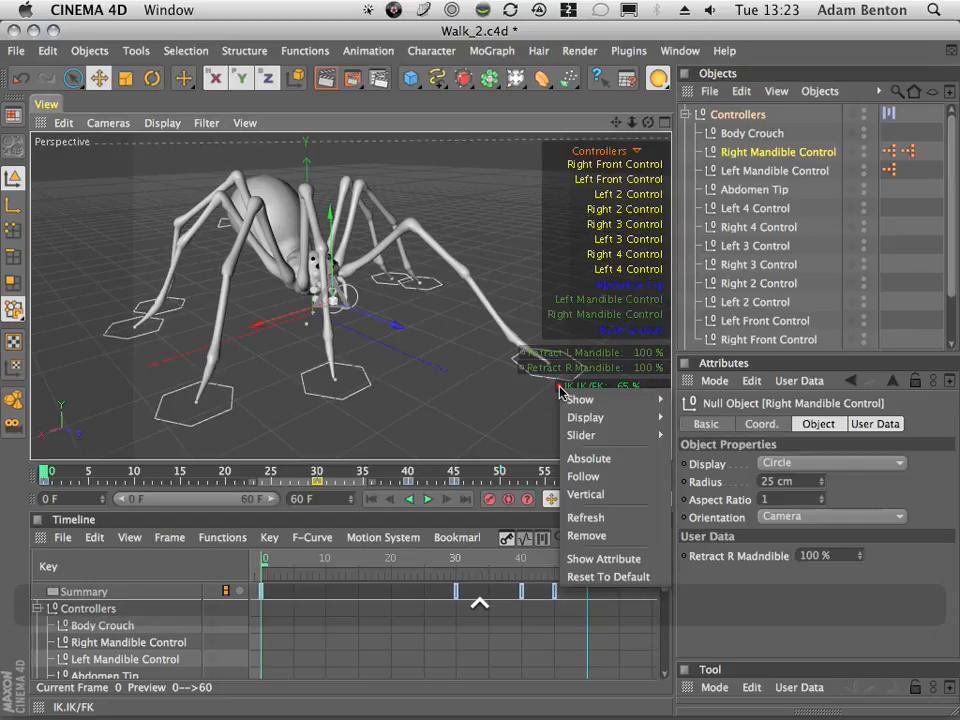
left_click(603, 559)
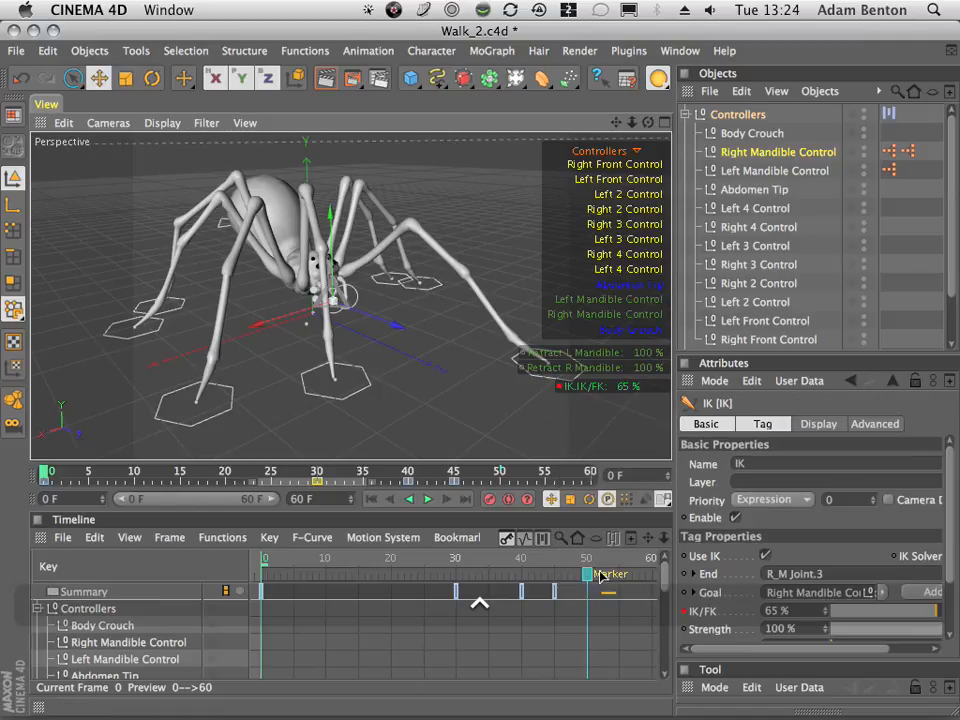
right_click(685, 614)
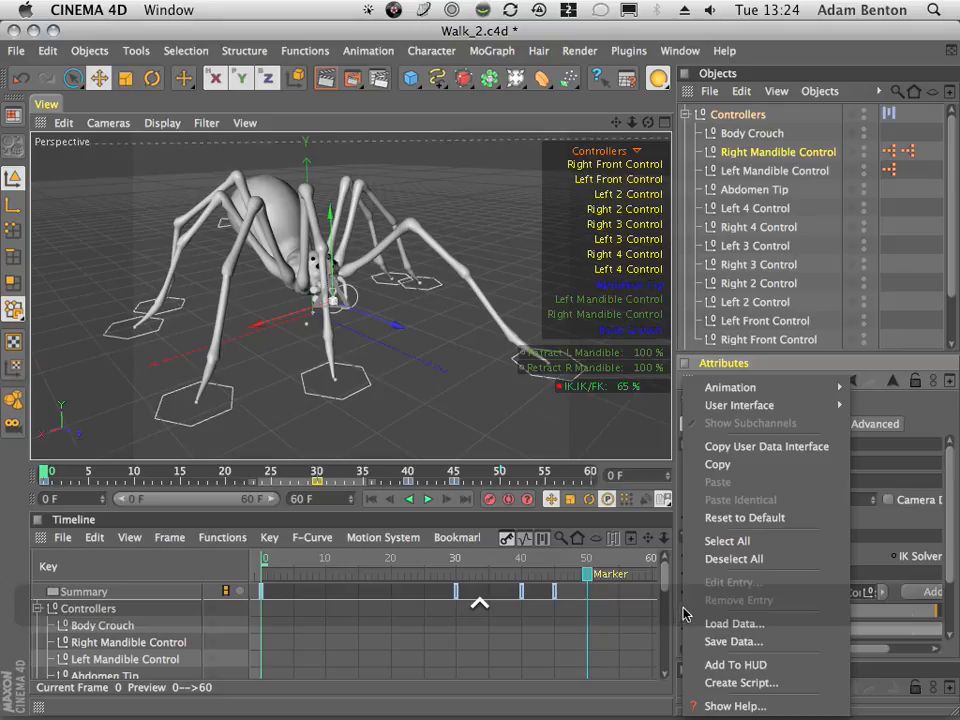
mouse_move(760, 368)
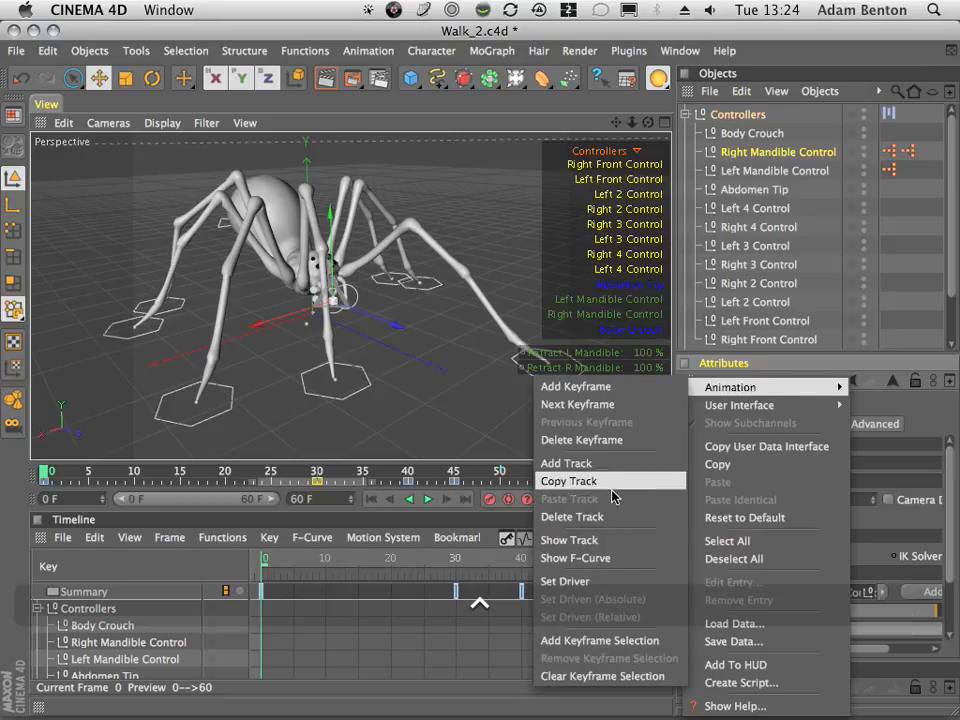
left_click(594, 517)
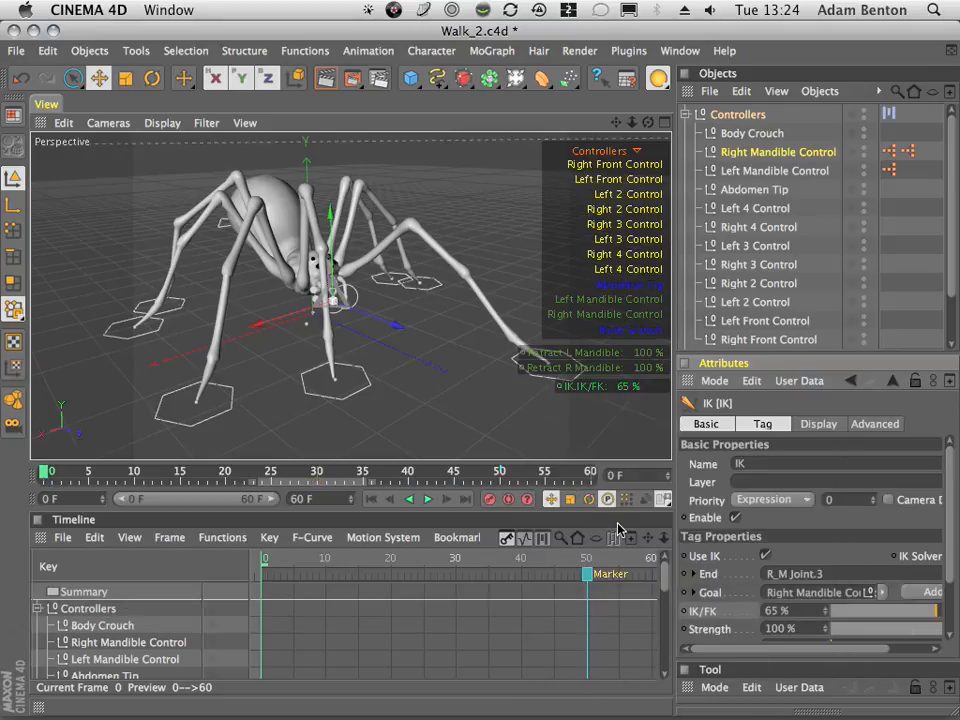
left_click(427, 499)
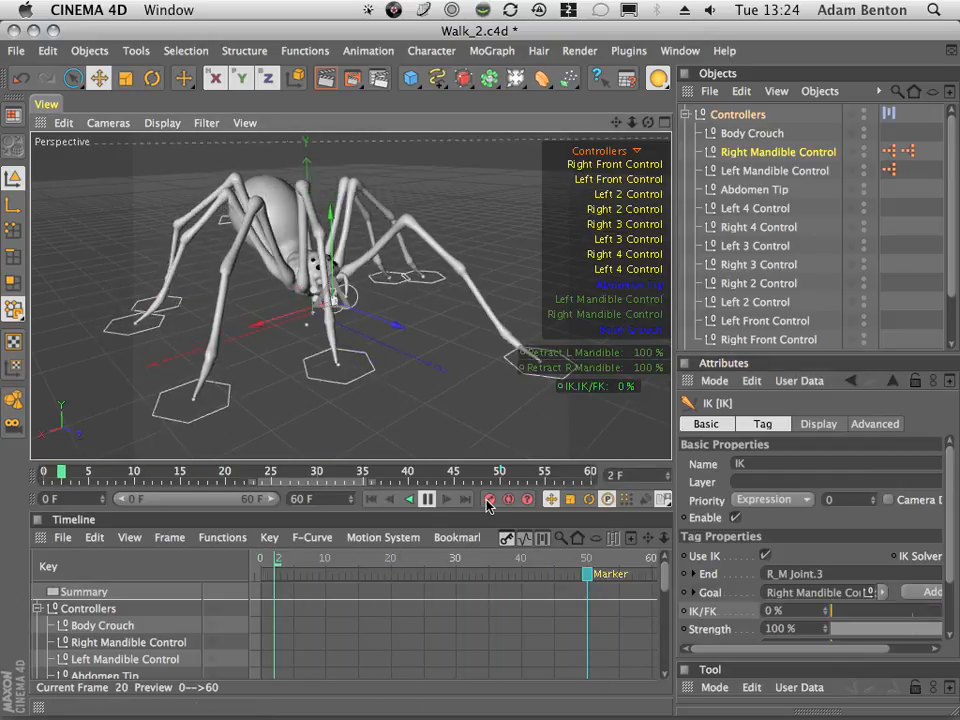
left_click(371, 498)
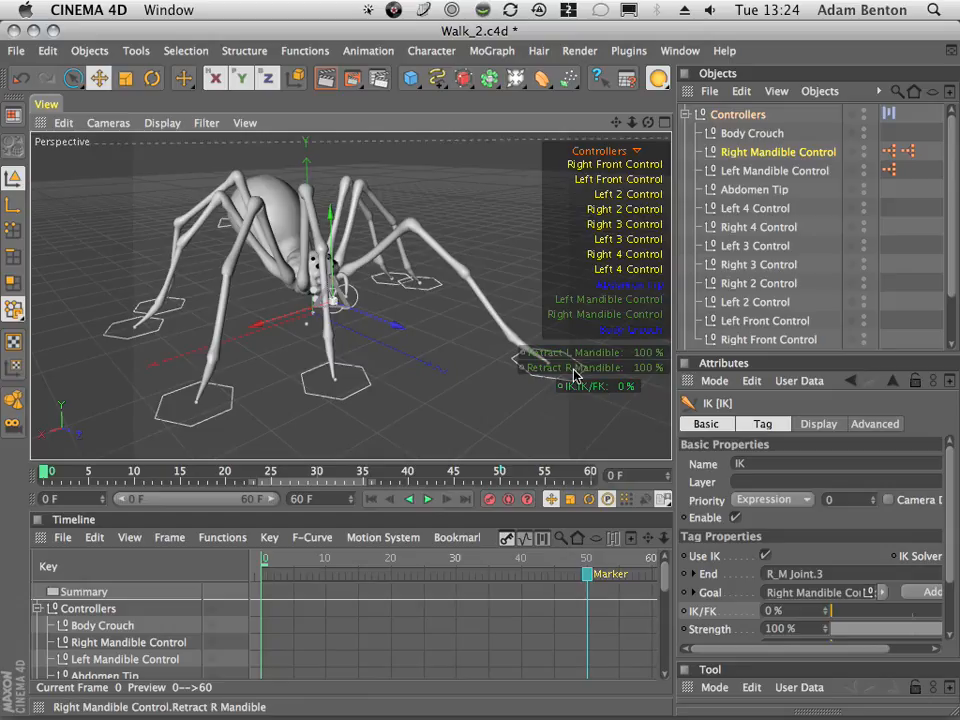
- Close in on the spider's head, test the left mandible's retraction, and keyframe both Retract Mandible sliders at 100% on frame 0
left_click_drag(631, 122, 725, 116)
left_click_drag(618, 122, 750, 107)
left_click_drag(652, 125, 692, 86)
left_click_drag(617, 122, 638, 116)
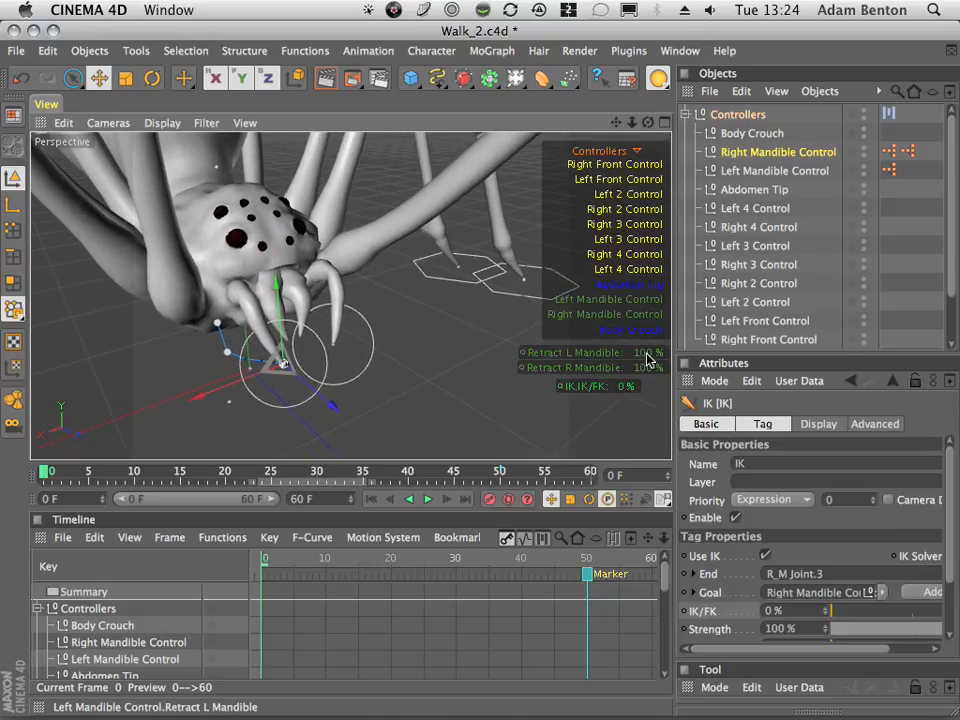
left_click_drag(649, 354, 611, 351)
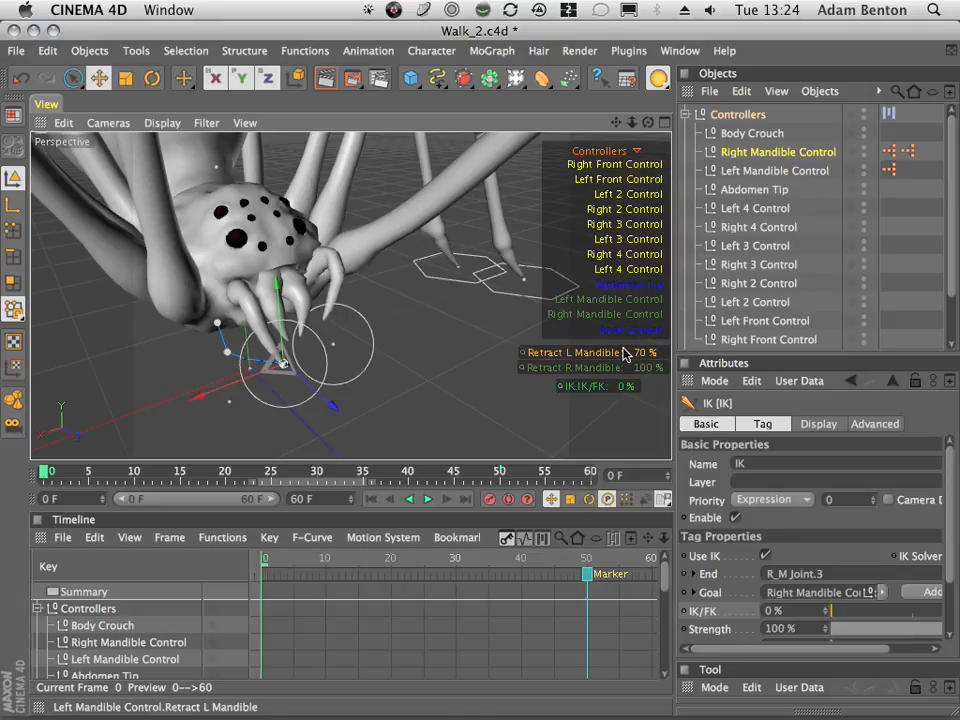
left_click_drag(619, 354, 722, 326)
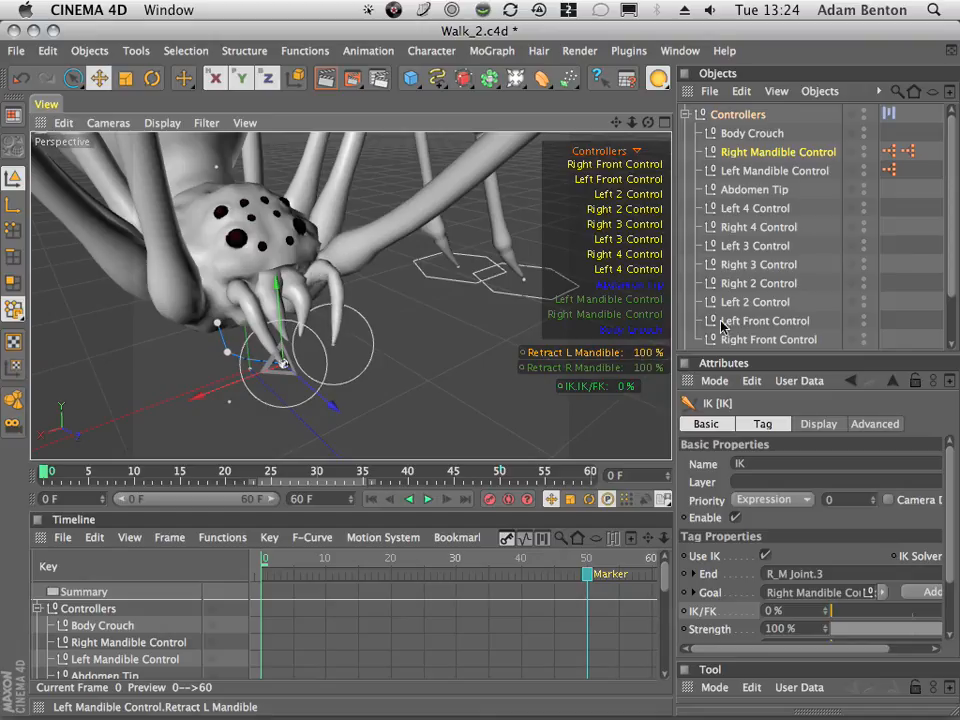
left_click(524, 354, "super")
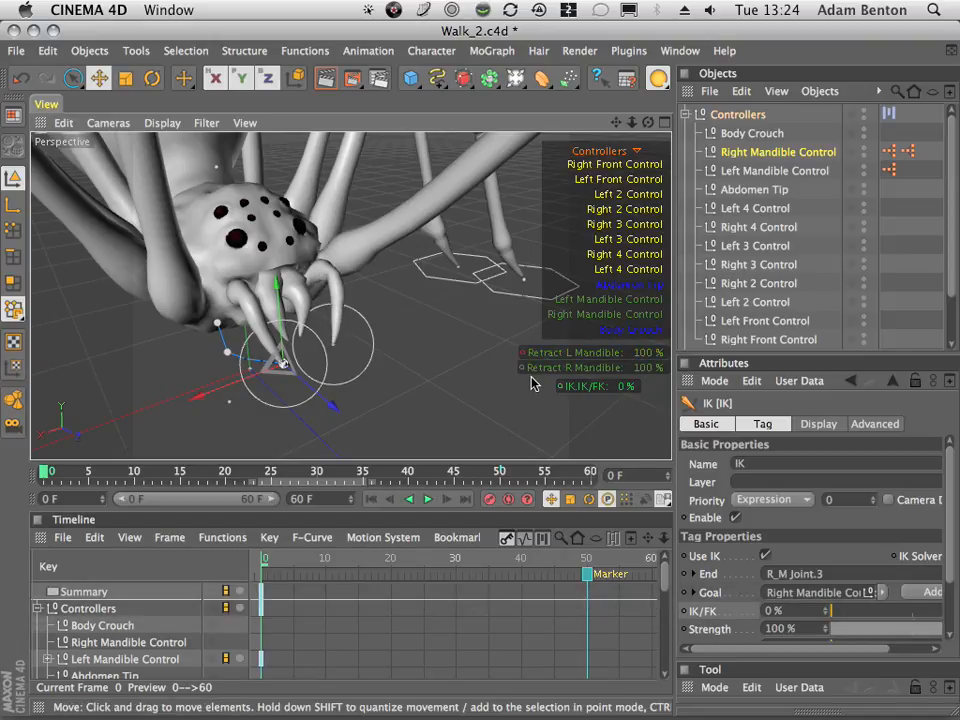
left_click(522, 367, "super")
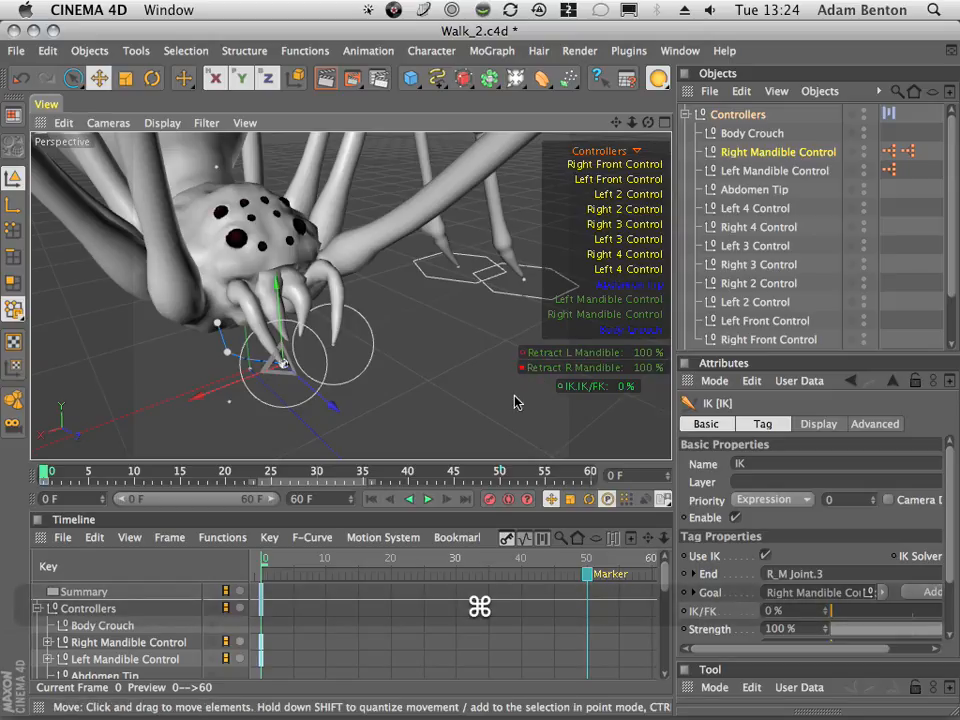
- Keyframe Retract L Mandible at 70% on frame 2 and Retract R Mandible at 89% on frame 4
left_click_drag(53, 476, 60, 476)
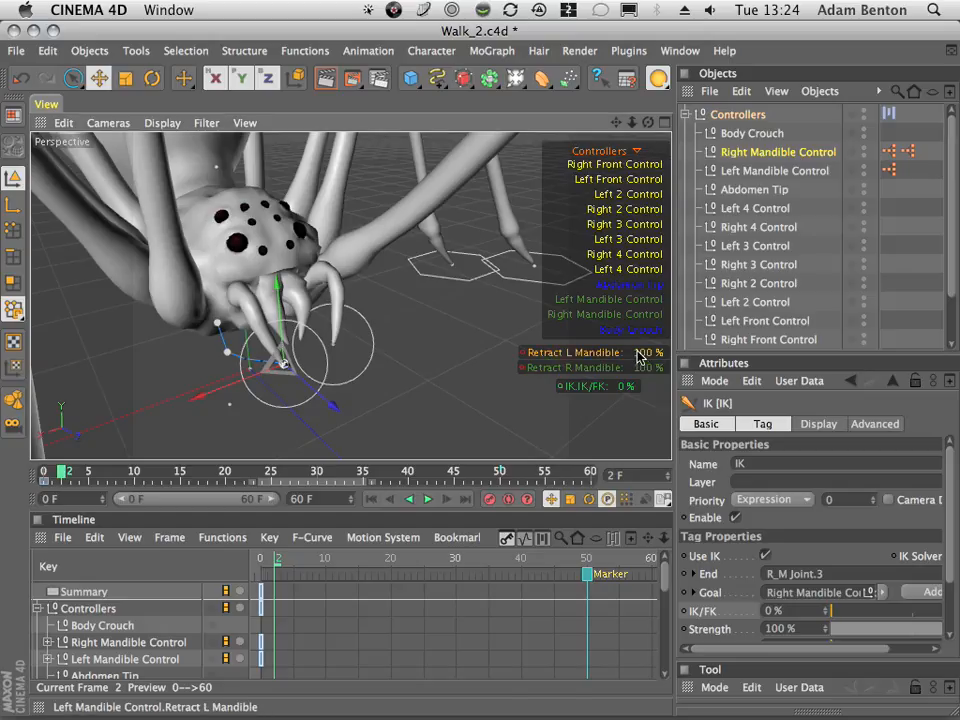
left_click_drag(530, 353, 525, 355)
left_click(524, 352, "super")
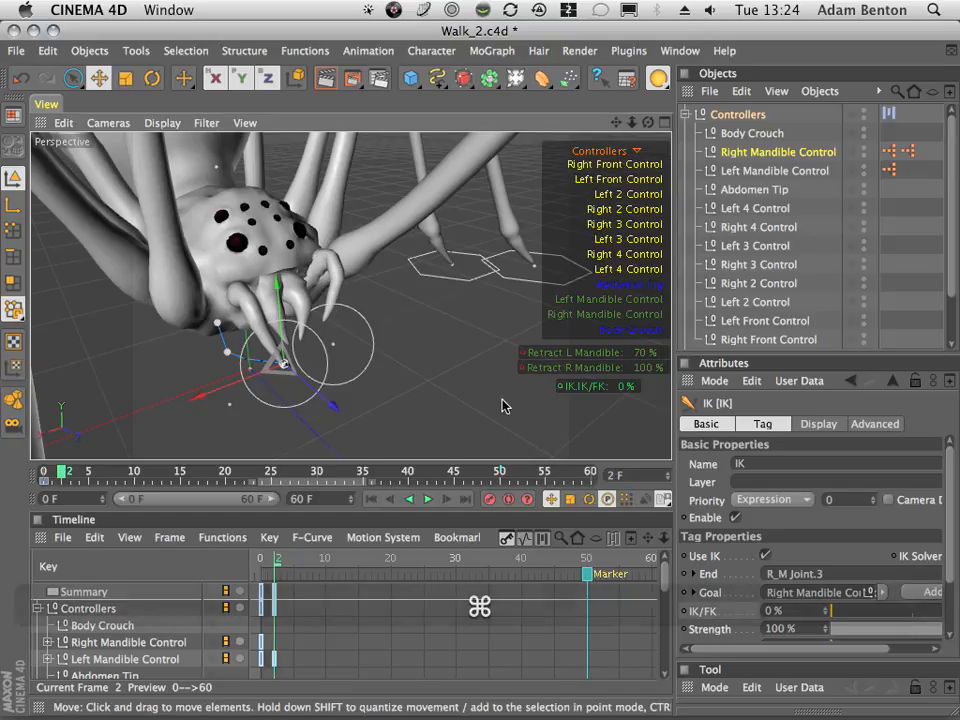
left_click(70, 480)
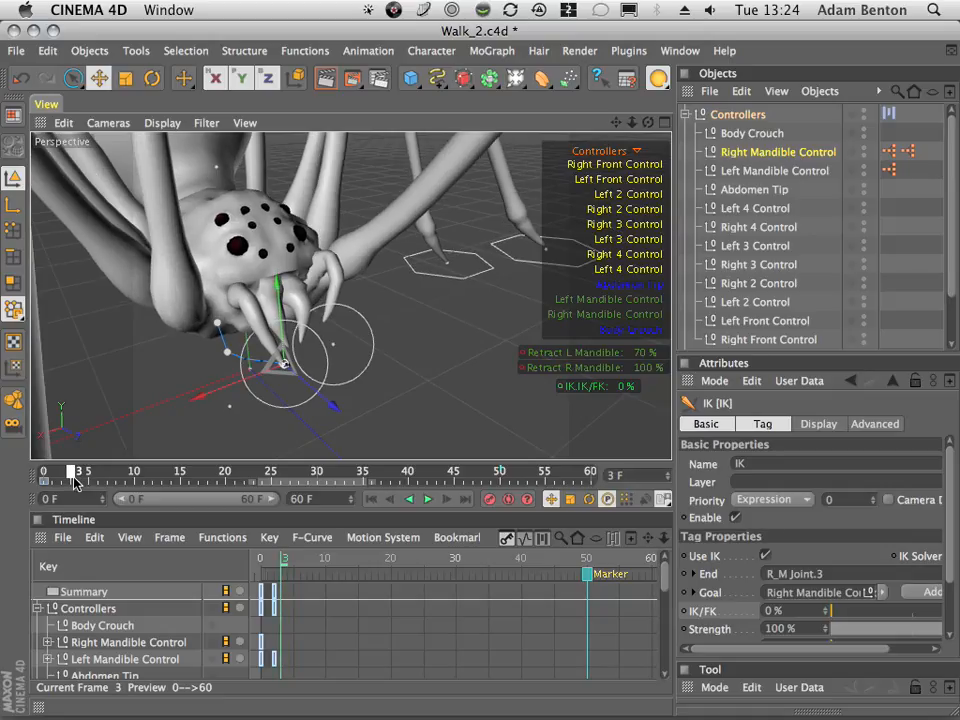
key("g")
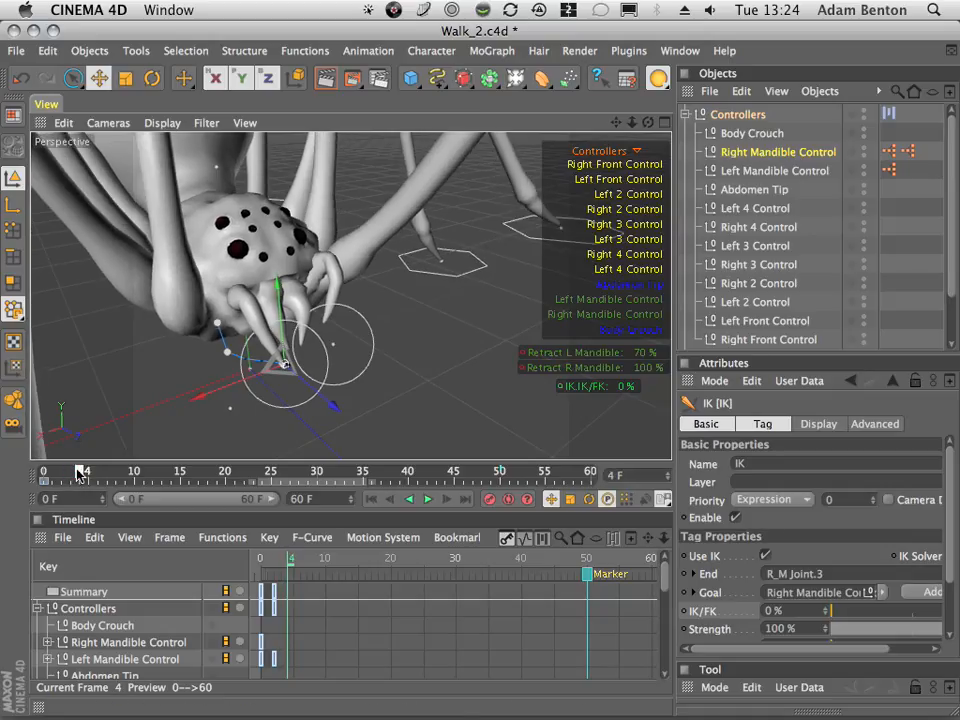
left_click_drag(644, 372, 633, 374)
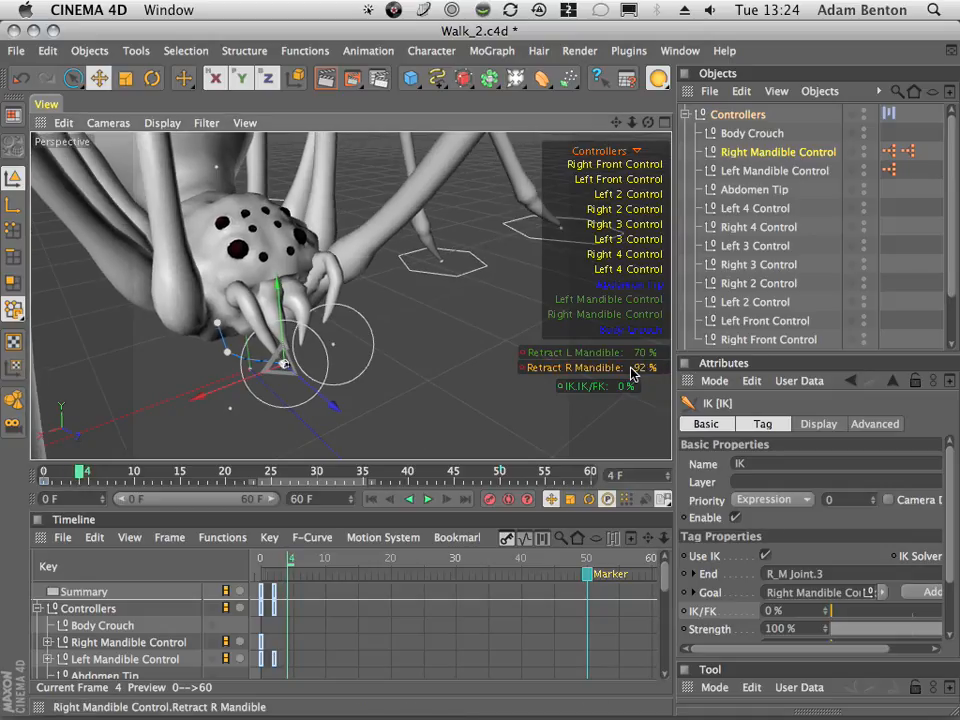
left_click(592, 387, "super")
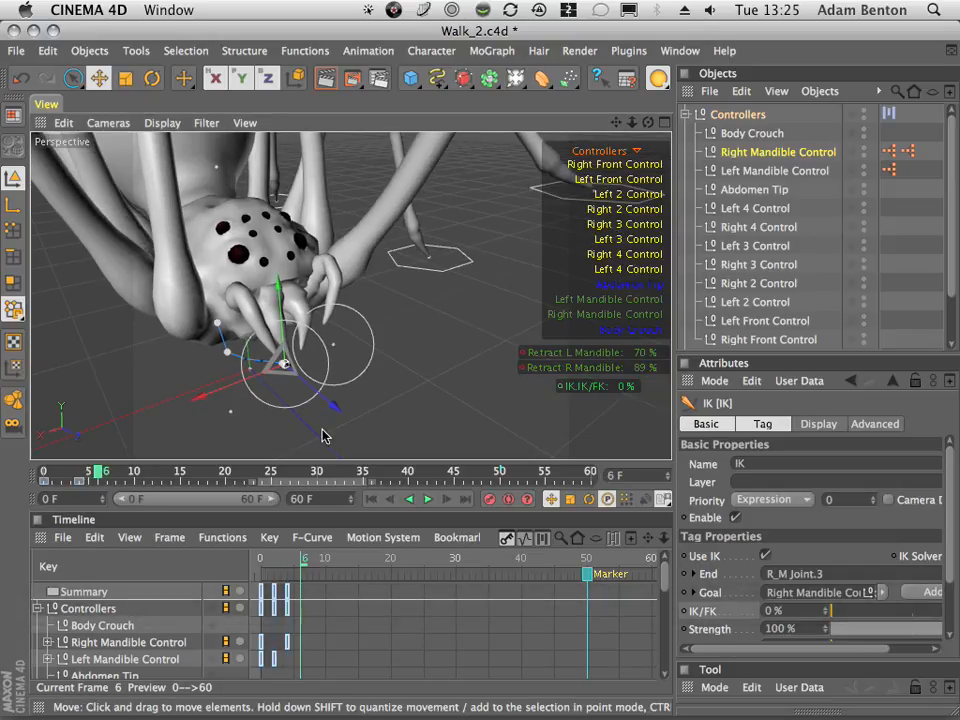
- Keyframe Retract L Mandible at 96% on frame 6 and Retract R Mandible at 70% on frame 7
left_click(640, 355)
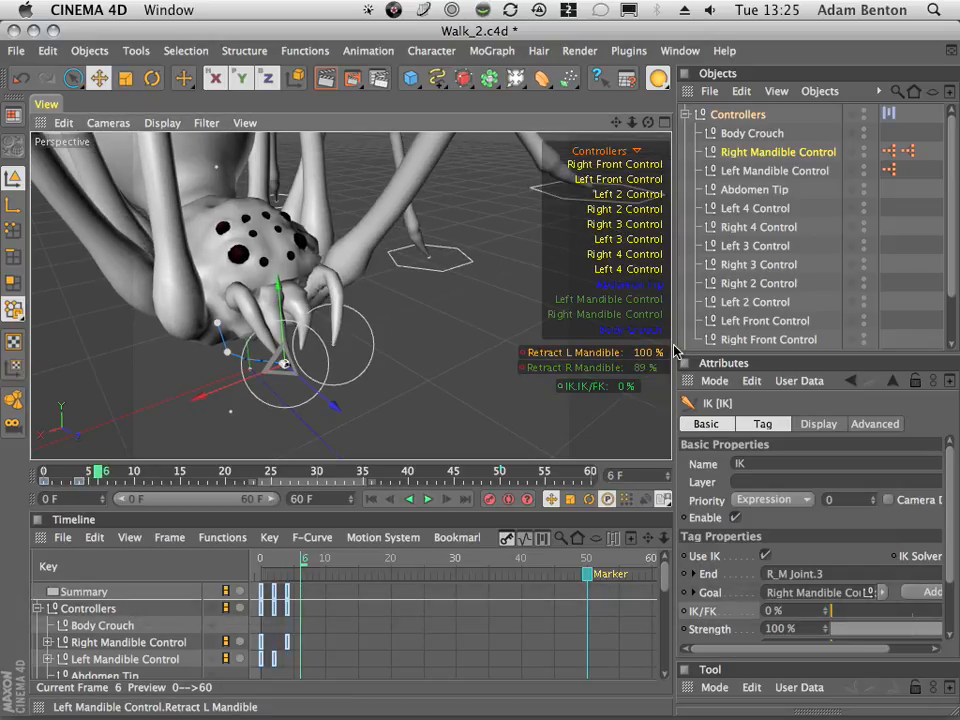
left_click(520, 370, "super")
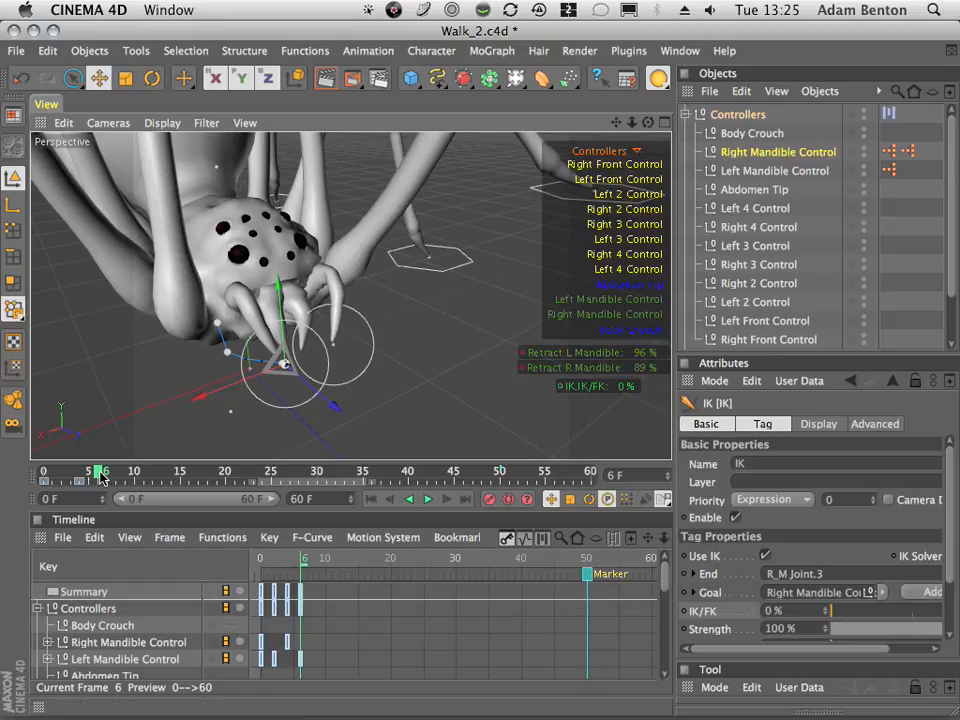
left_click_drag(101, 477, 108, 469)
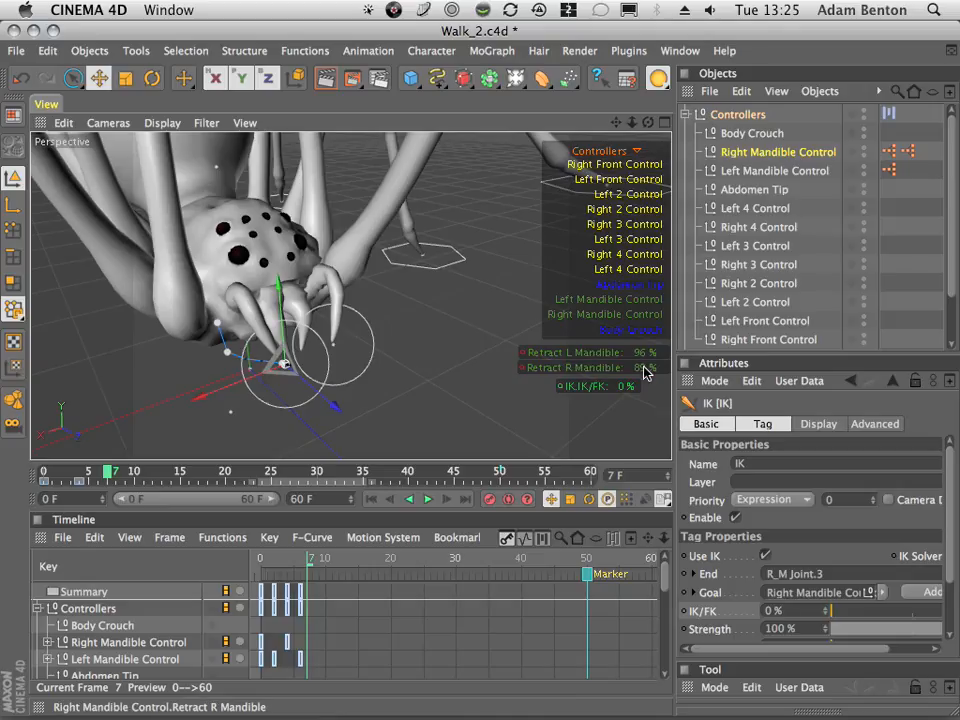
mouse_move(644, 367)
left_mouse_down("super")
mouse_move(595, 371)
mouse_move(634, 367)
left_mouse_up("super")
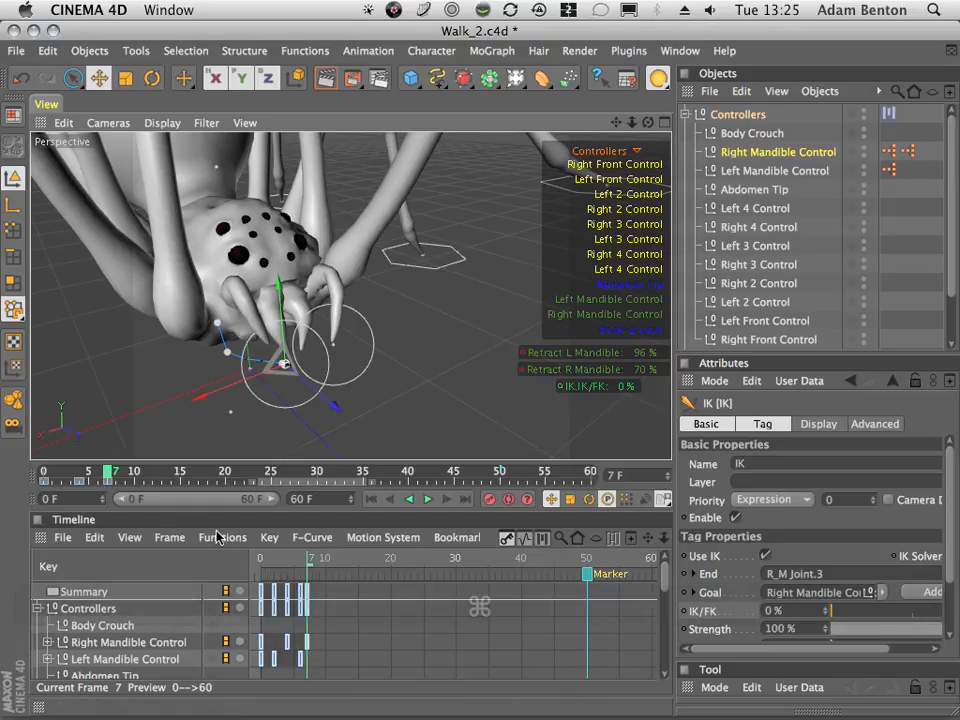
- Keyframe Retract L Mandible at 70% on frame 11 and Retract R Mandible at 100% on frame 12
mouse_move(124, 480)
left_mouse_down()
mouse_move(45, 470)
mouse_move(156, 467)
mouse_move(100, 468)
mouse_move(104, 478)
mouse_move(125, 477)
left_mouse_up()
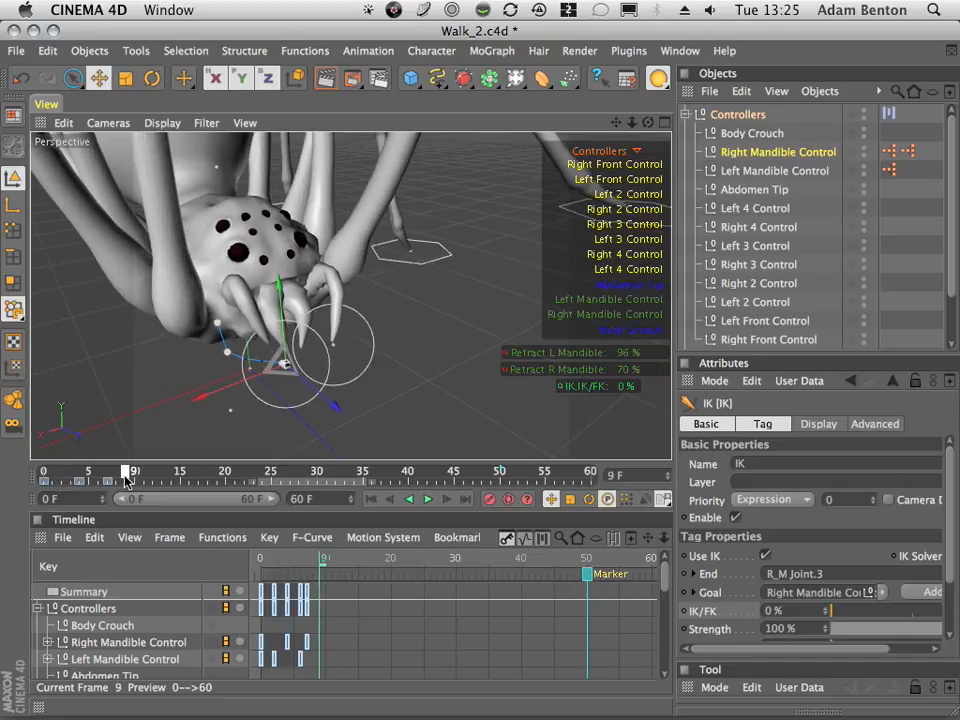
left_click(136, 473)
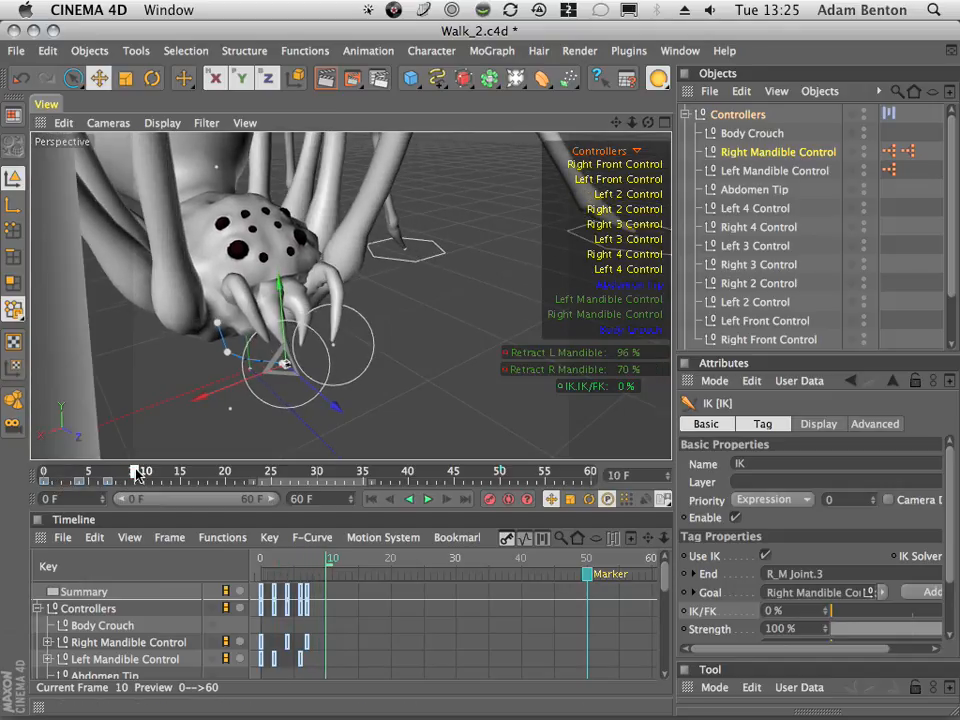
left_click(144, 472)
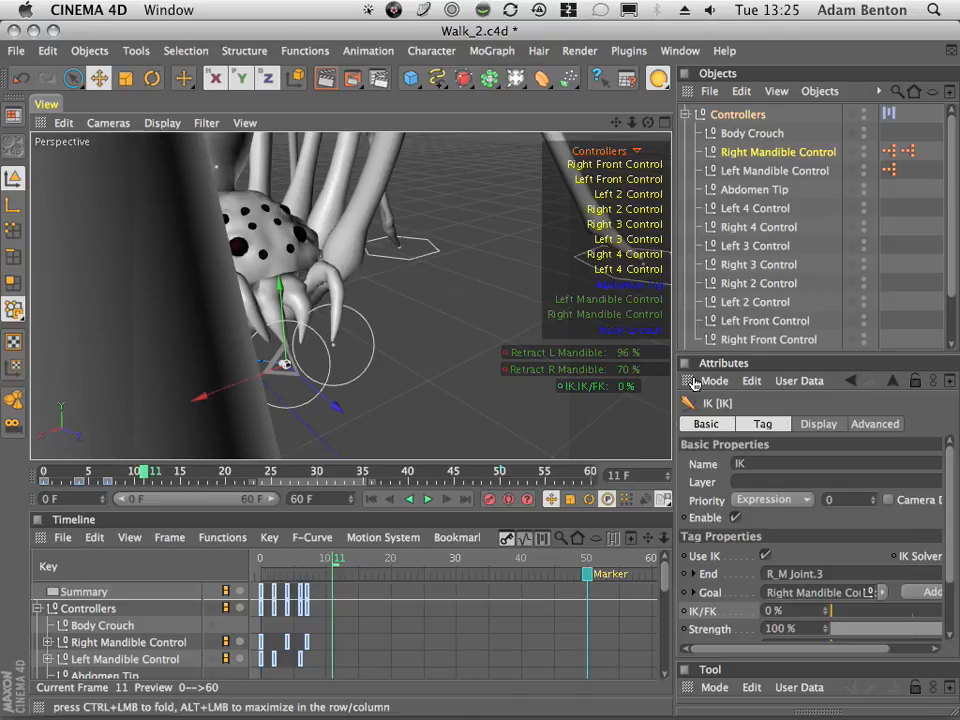
left_click_drag(627, 360, 593, 366)
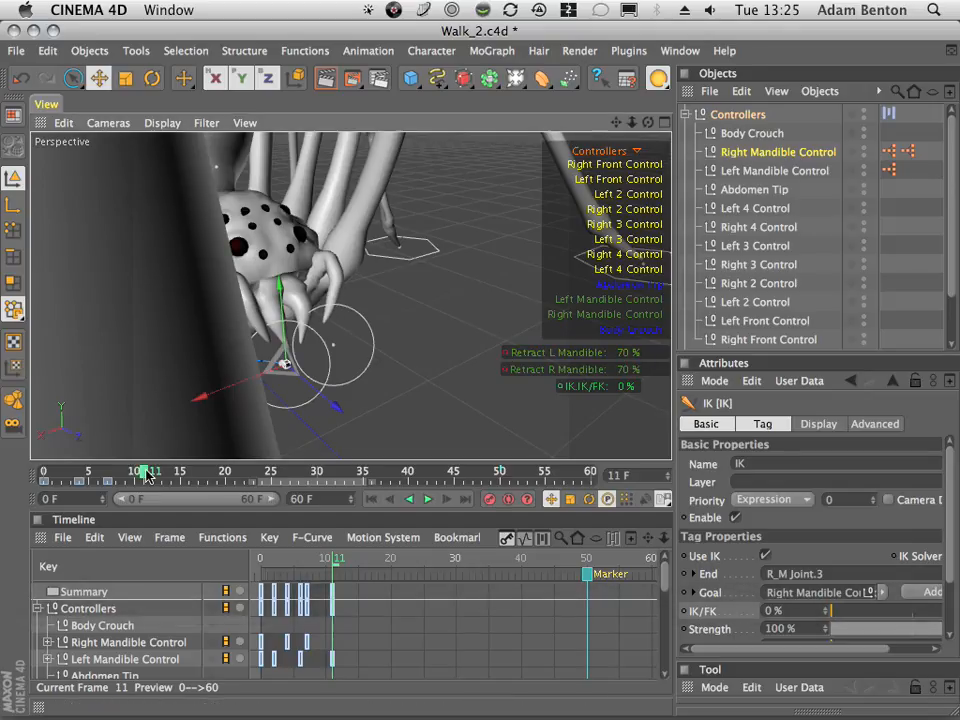
left_click(152, 472)
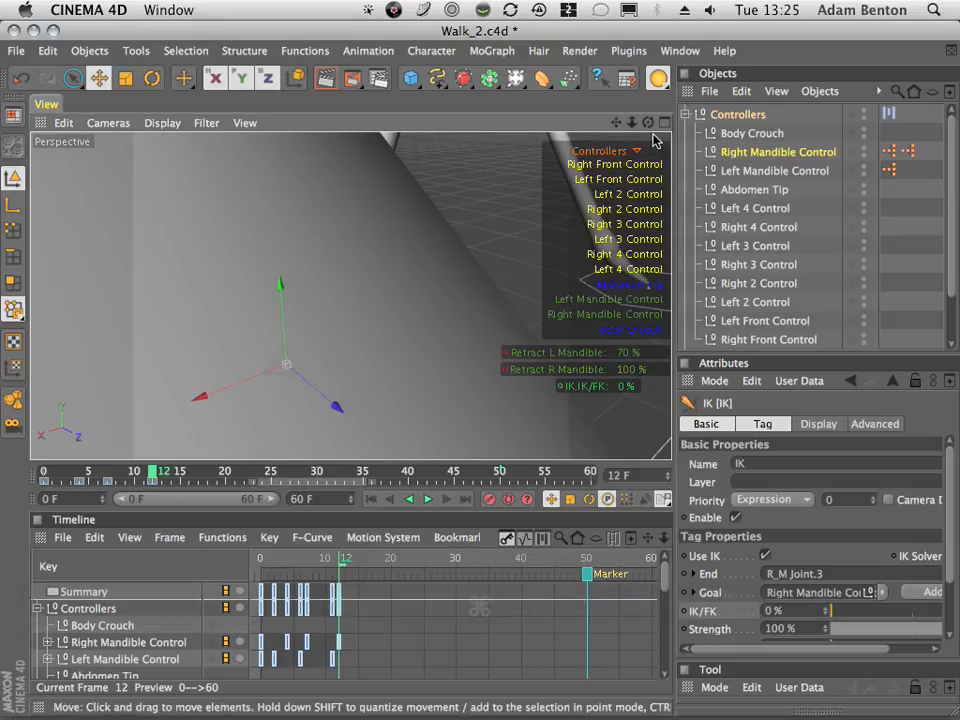
- Keyframe Retract L Mandible at 93% and Retract R Mandible at 78% on frame 13, with the mandibles in clear view
left_click_drag(649, 123, 690, 127)
mouse_move(170, 481)
left_mouse_down()
mouse_move(20, 470)
mouse_move(171, 472)
mouse_move(163, 474)
left_mouse_up()
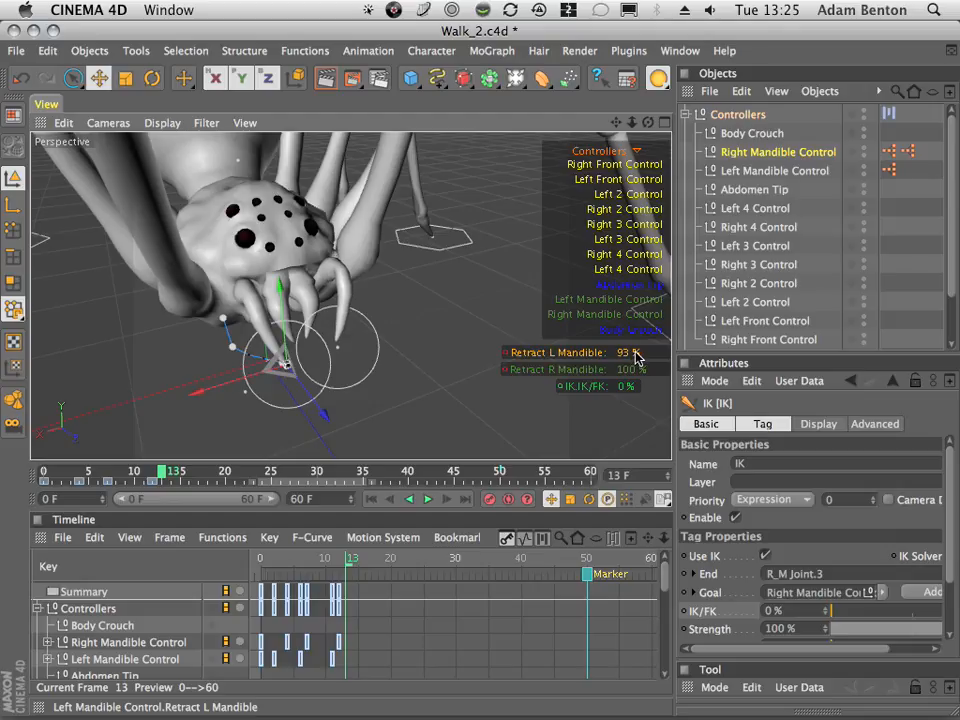
left_click(506, 354, "super")
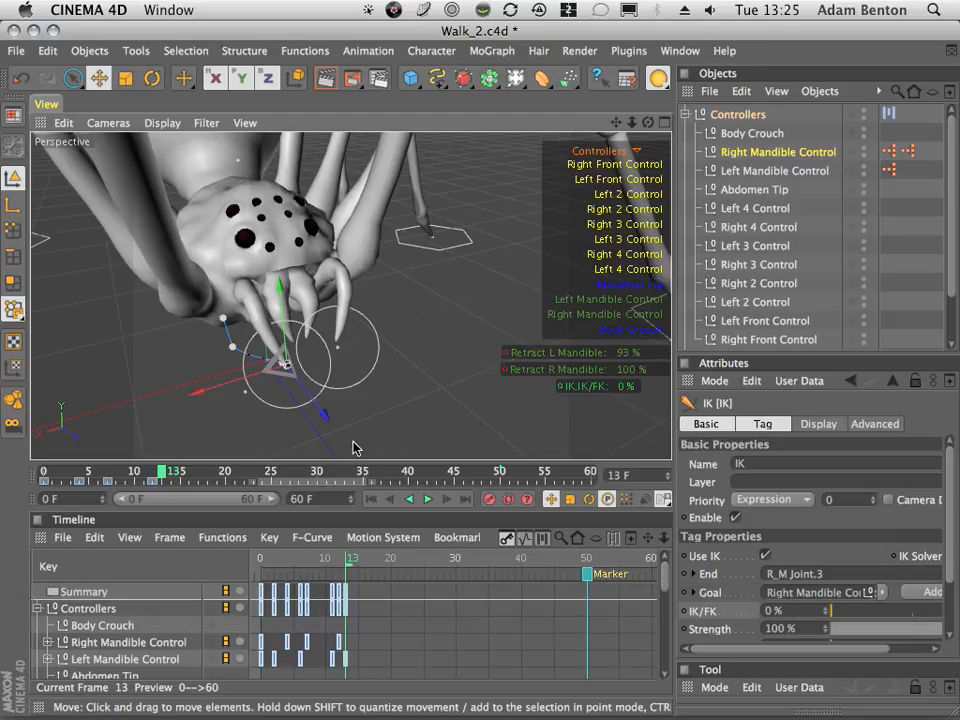
left_click_drag(628, 375, 520, 376)
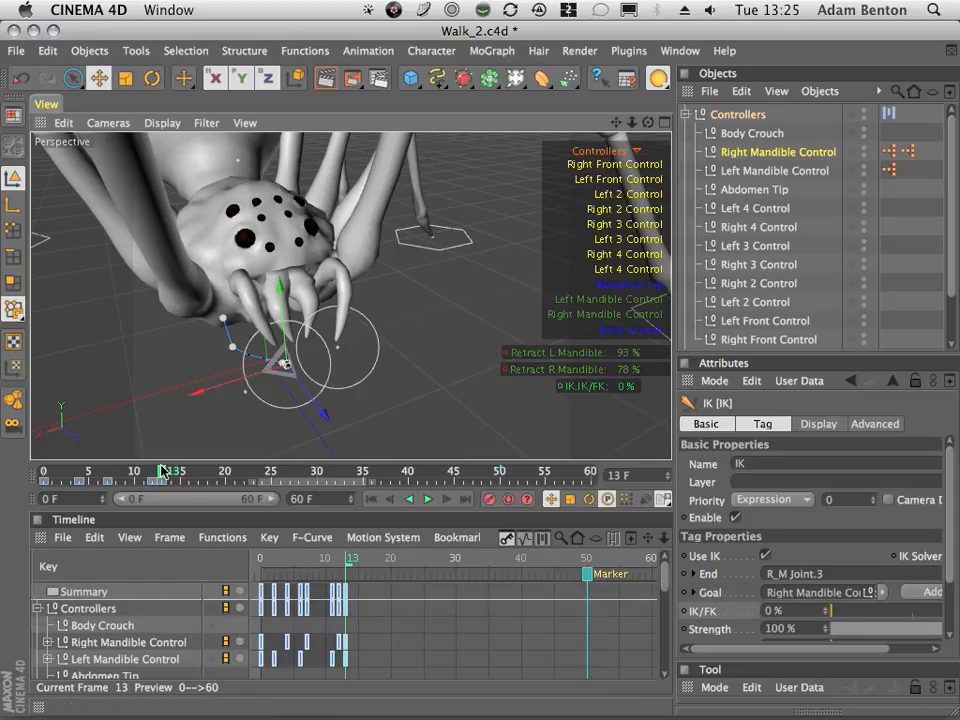
- Keyframe Retract L Mandible at 70% on frame 15 and Retract R Mandible at 100% on frame 18
left_click_drag(160, 470, 184, 473)
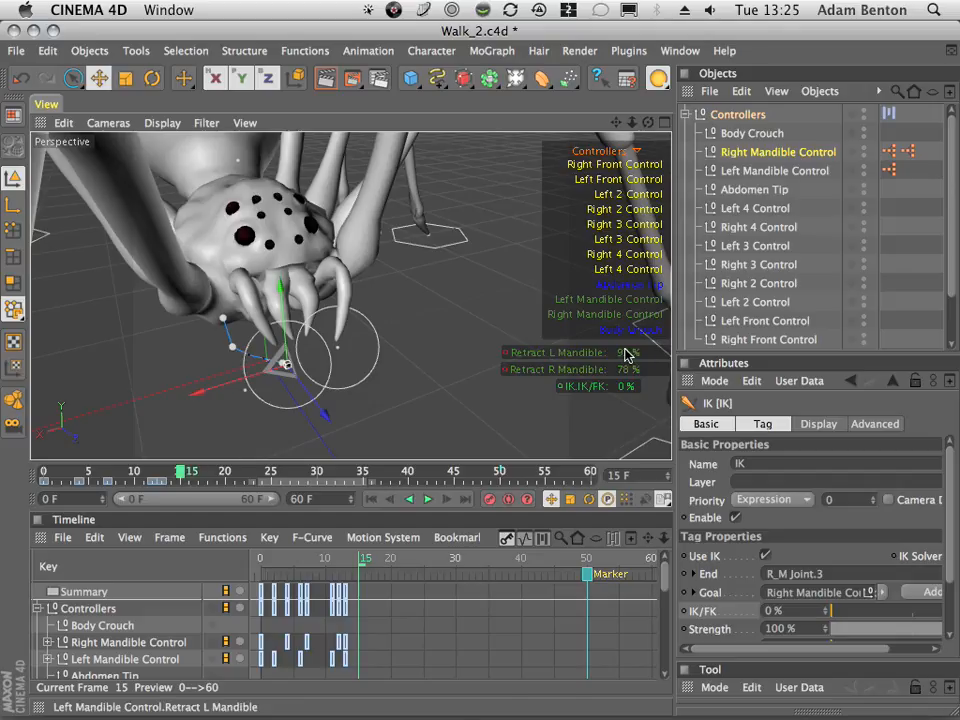
left_click_drag(624, 353, 548, 378)
left_click(508, 356, "super")
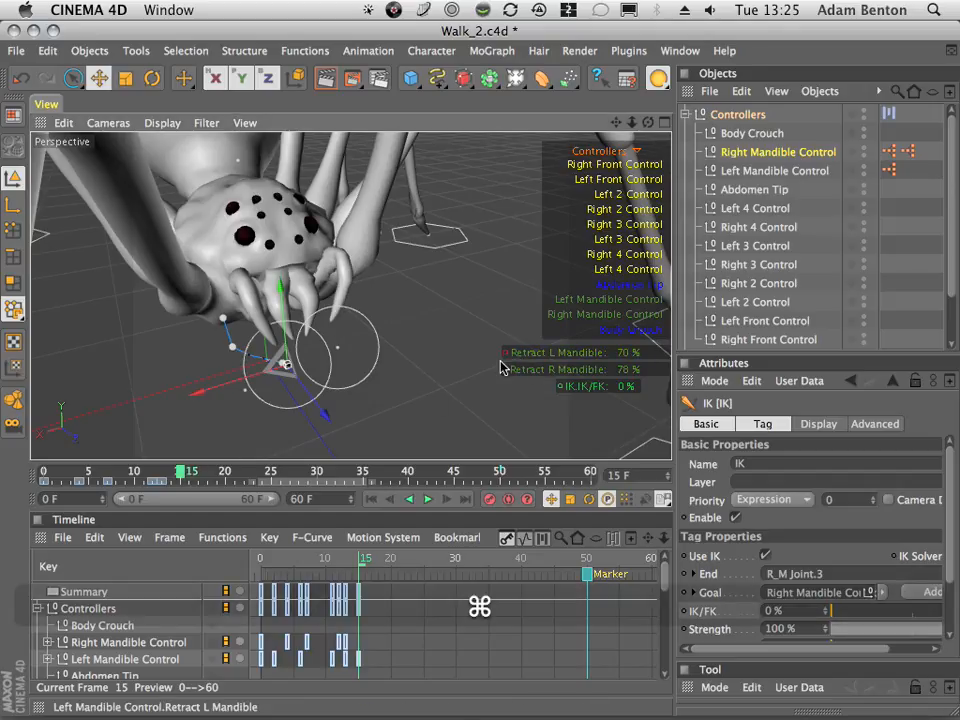
left_click_drag(181, 474, 208, 472)
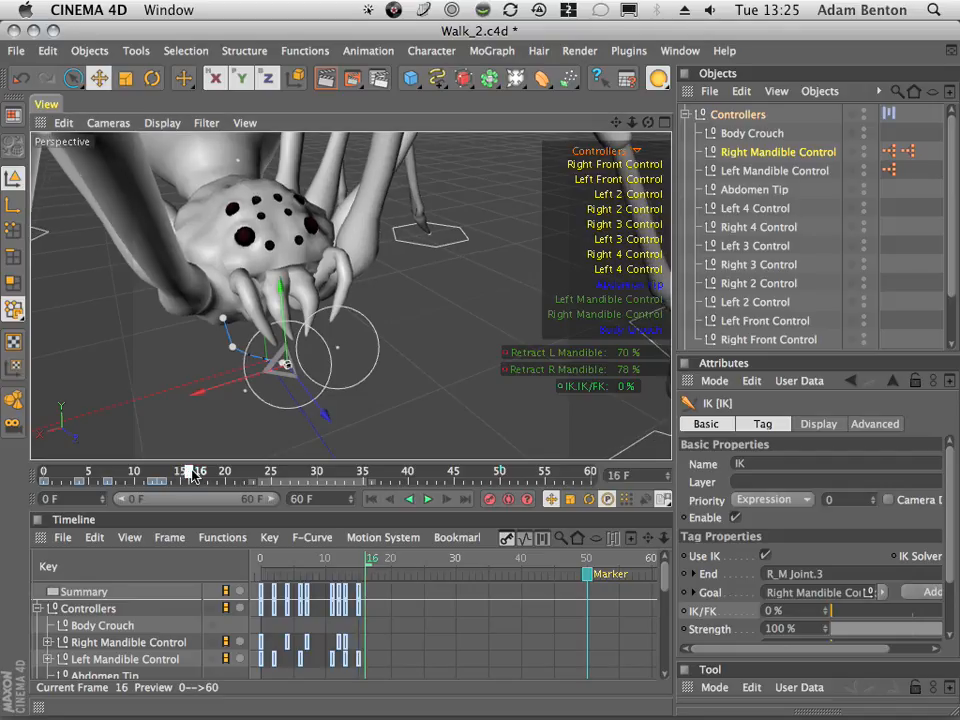
left_click_drag(624, 375, 504, 372)
left_click(504, 372, "super")
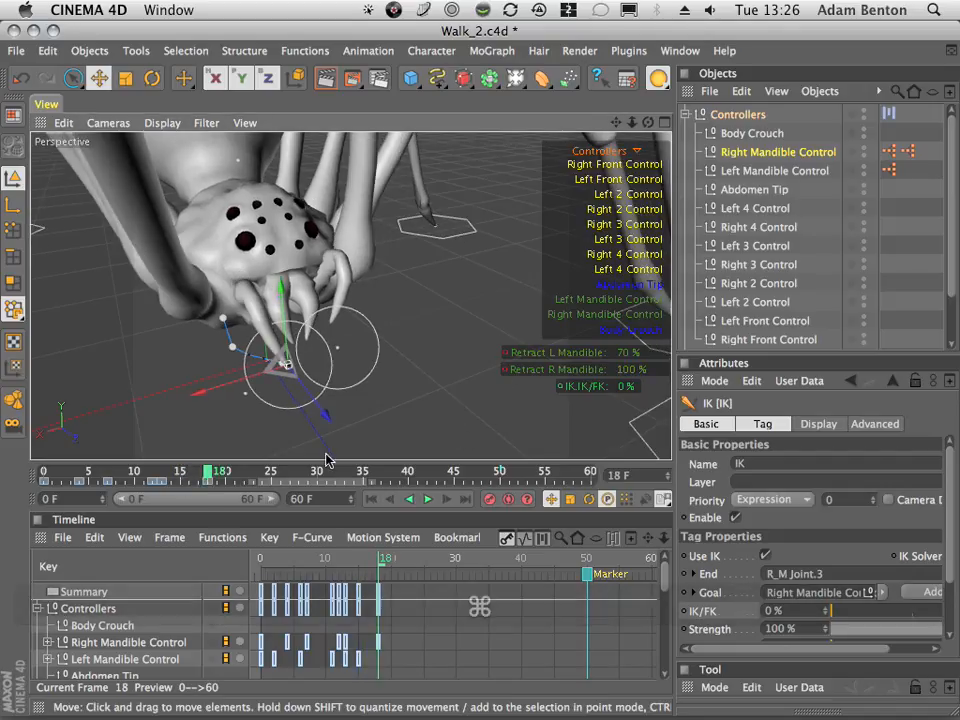
- Keyframe Retract L Mandible at 99% on frame 20 and lower Retract R Mandible to about 71% on frame 22
left_click_drag(217, 474, 228, 474)
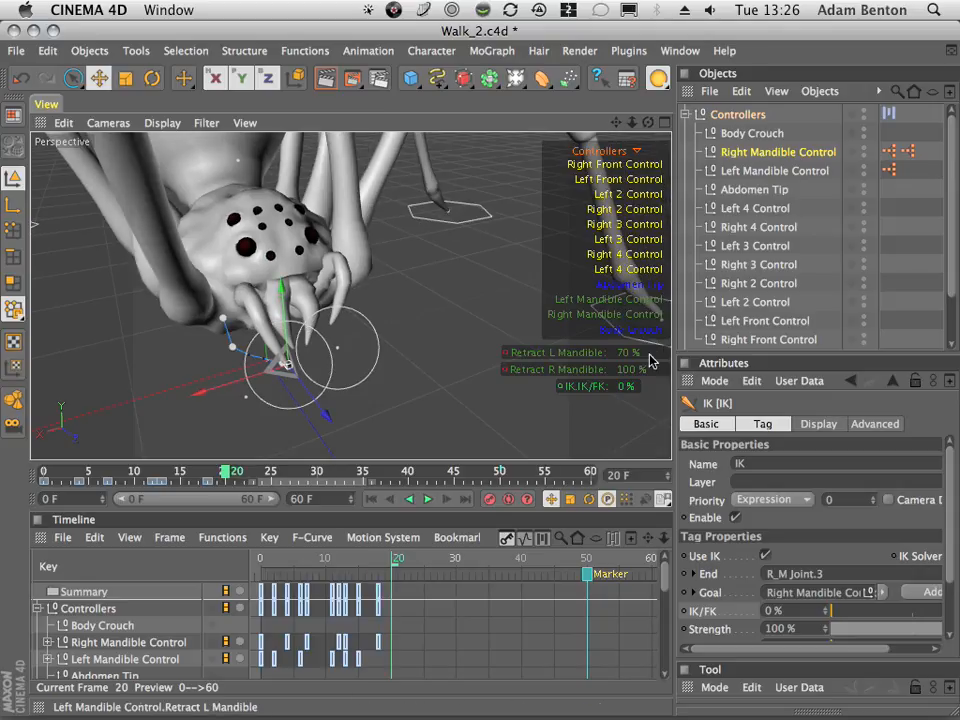
left_click_drag(627, 355, 659, 357)
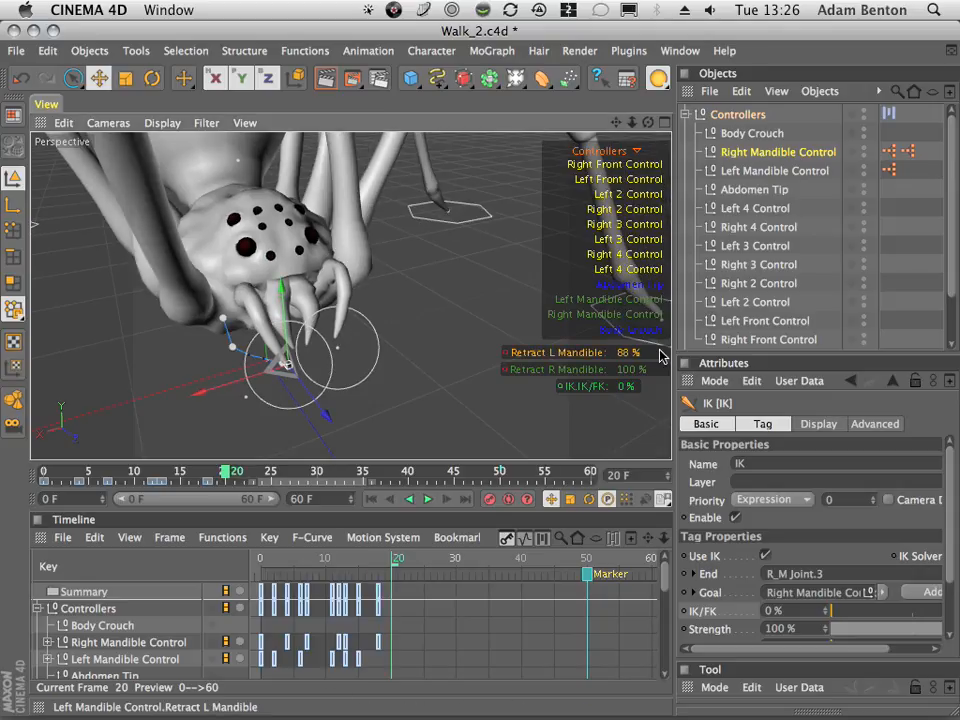
left_click(505, 356, "super")
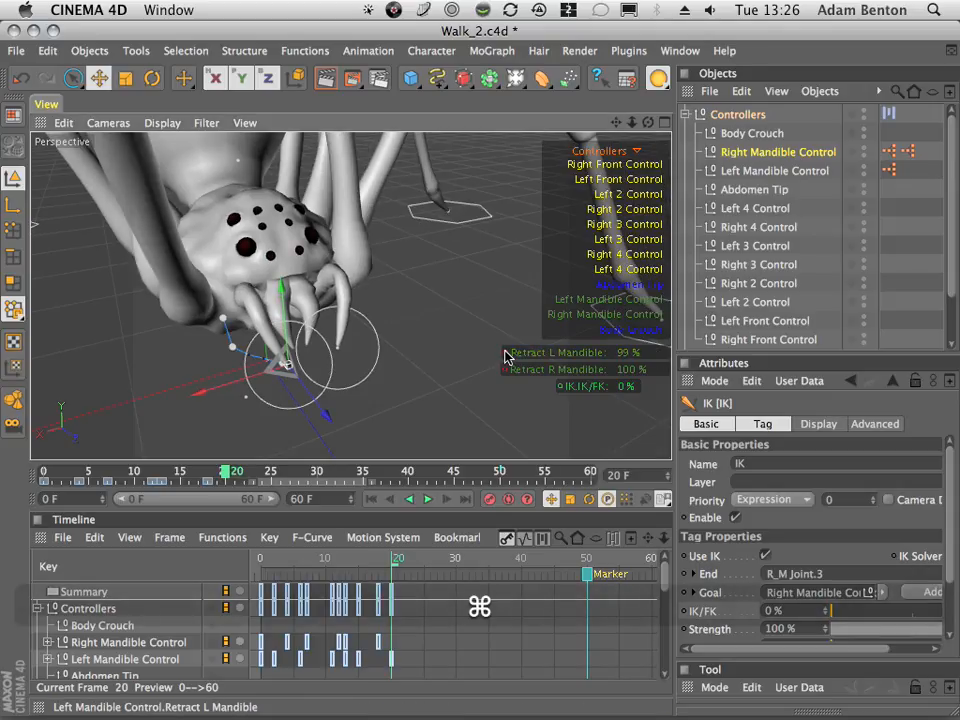
key("g")
key("g")
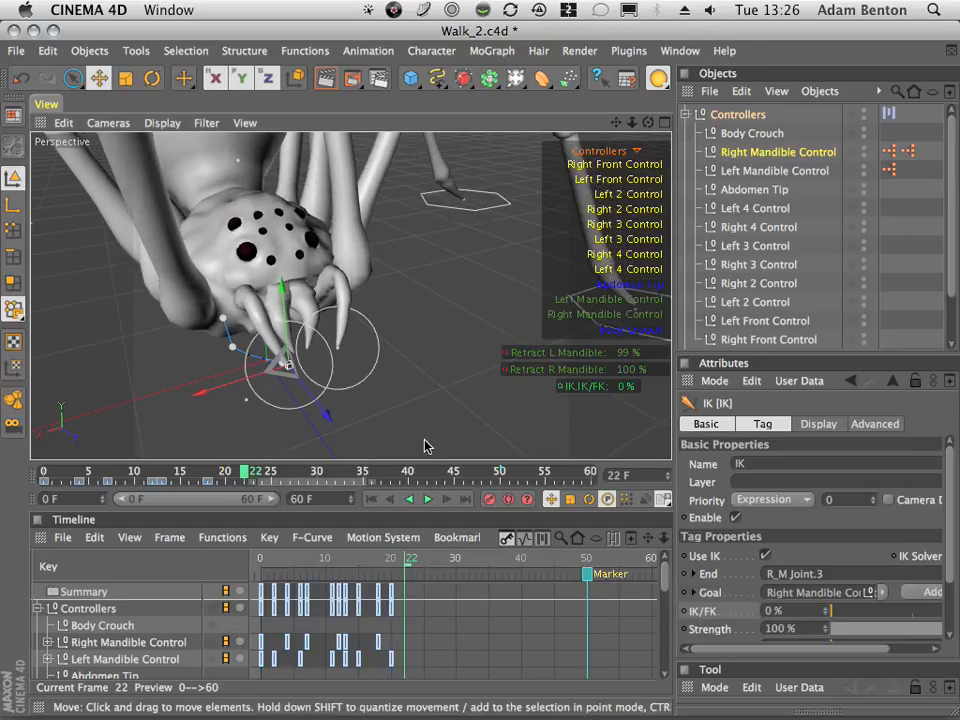
left_click_drag(628, 376, 604, 376)
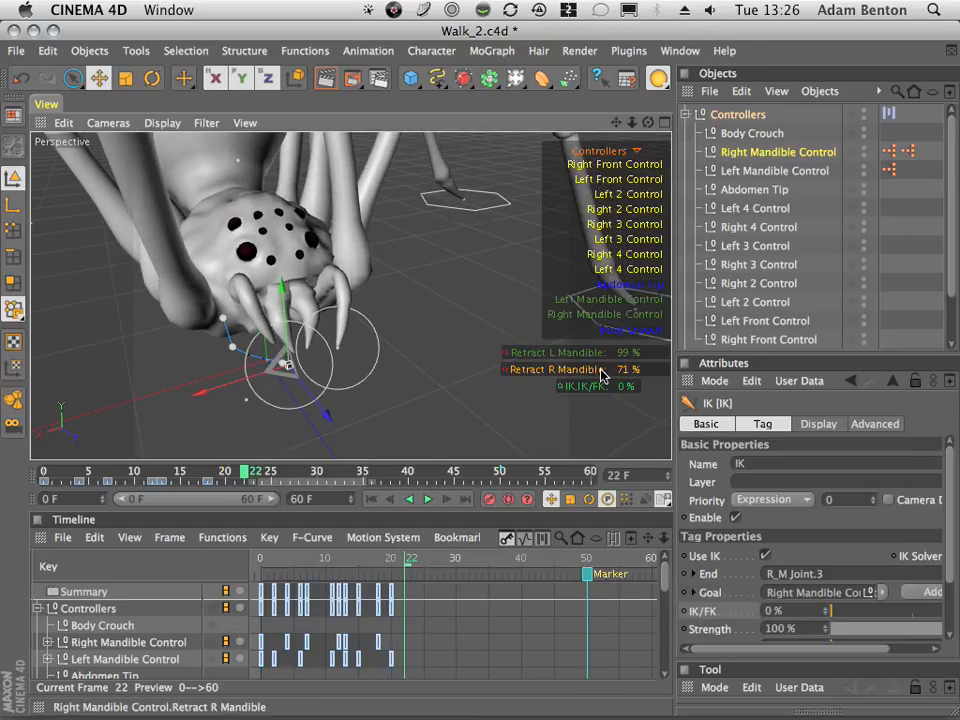
- Keyframe Retract R Mandible at 71% on frame 22, and on frame 25 key Retract L Mandible at 78% and Retract R Mandible at 100%
left_click(508, 370, "super")
left_click(89, 474)
left_click_drag(66, 478, 271, 493)
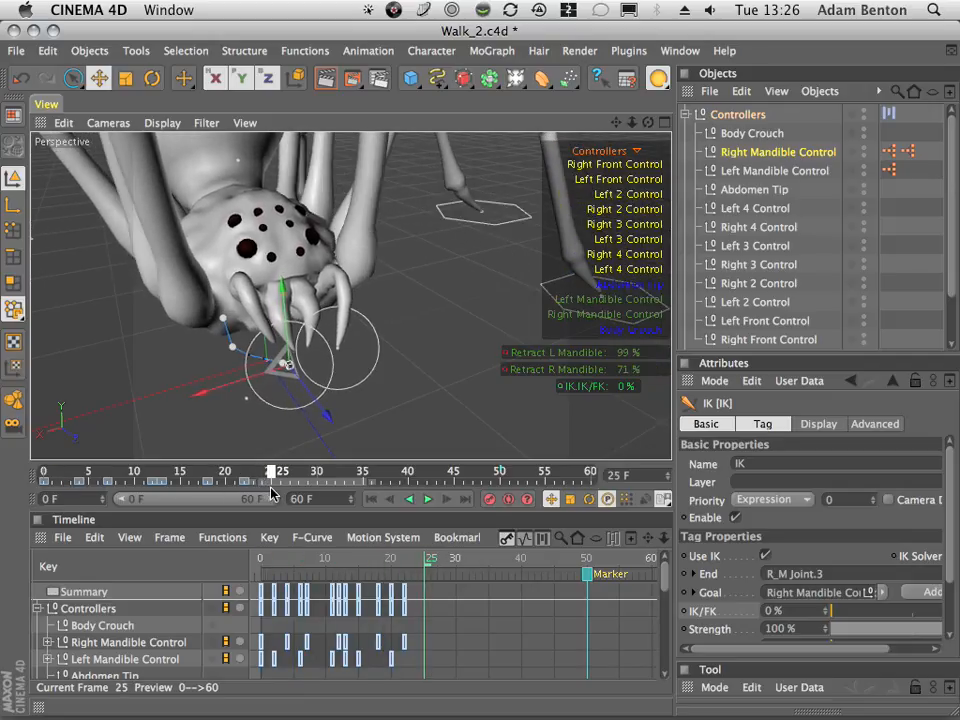
left_click_drag(629, 356, 614, 360)
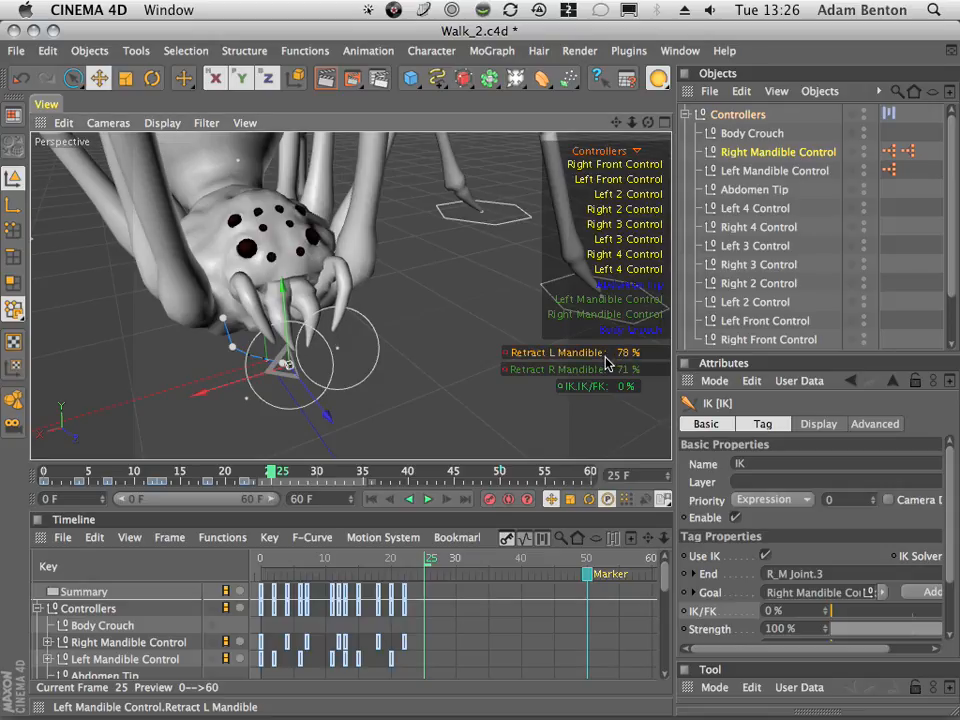
left_click(505, 352, "super")
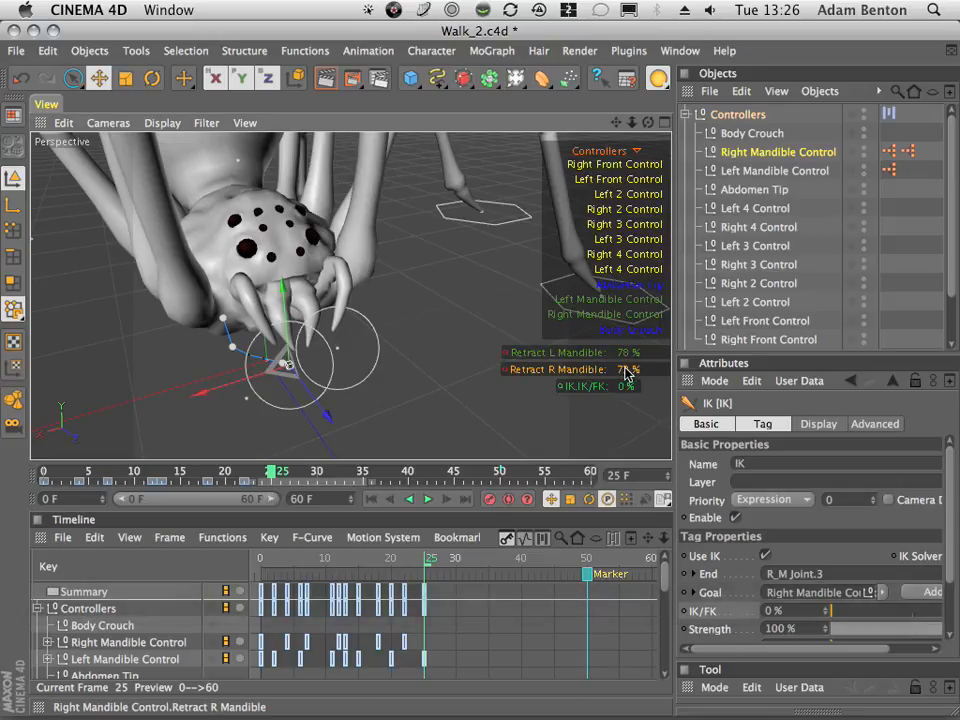
left_click(505, 369, "super")
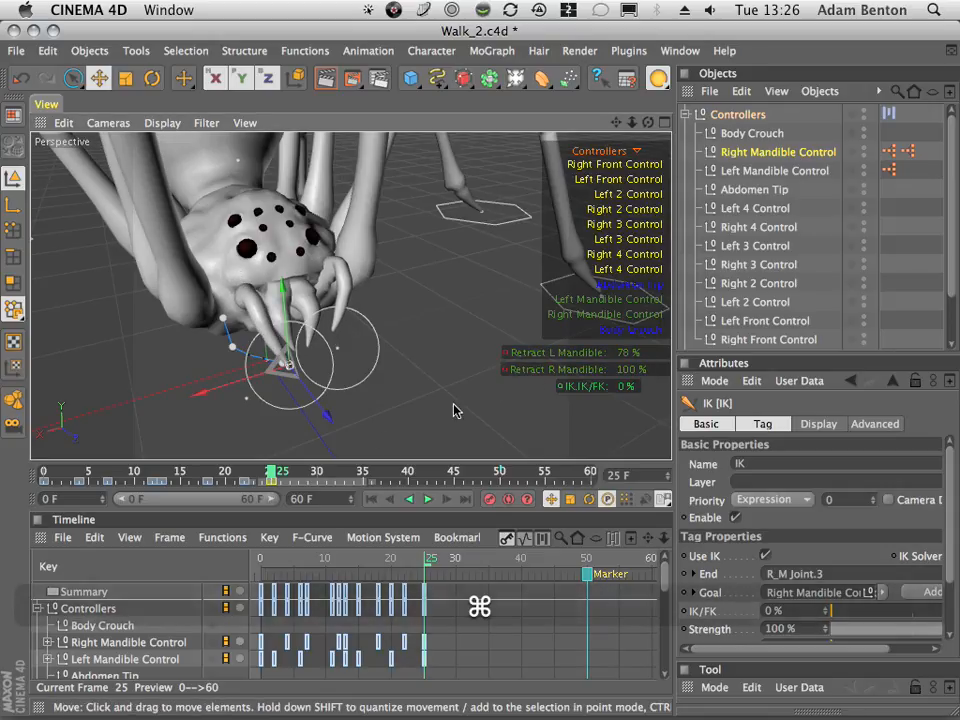
- Keyframe Retract R Mandible at 76% on frame 27 and Retract L Mandible at 100% on frame 28
left_click_drag(274, 471, 292, 472)
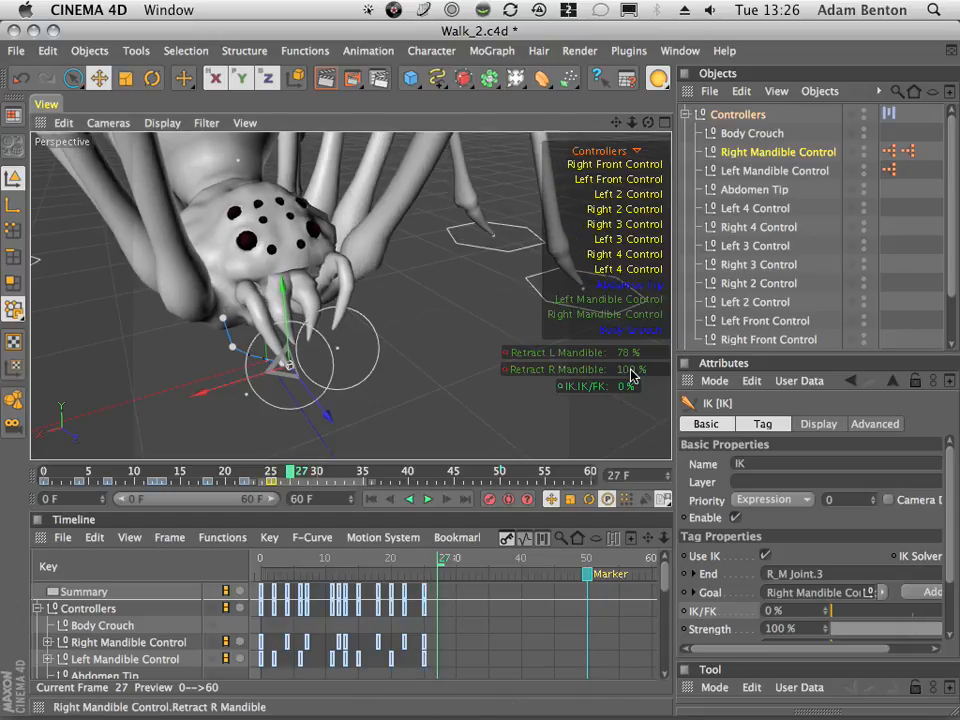
left_click_drag(630, 369, 606, 373)
left_click(505, 369, "super")
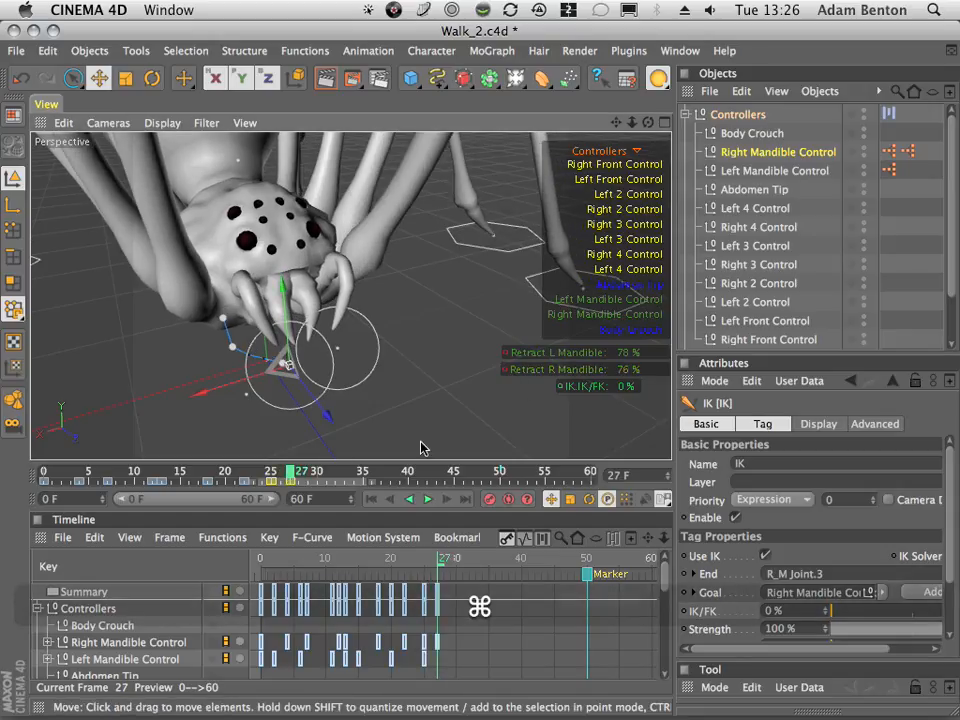
left_click_drag(293, 472, 302, 473)
left_click_drag(629, 352, 653, 350)
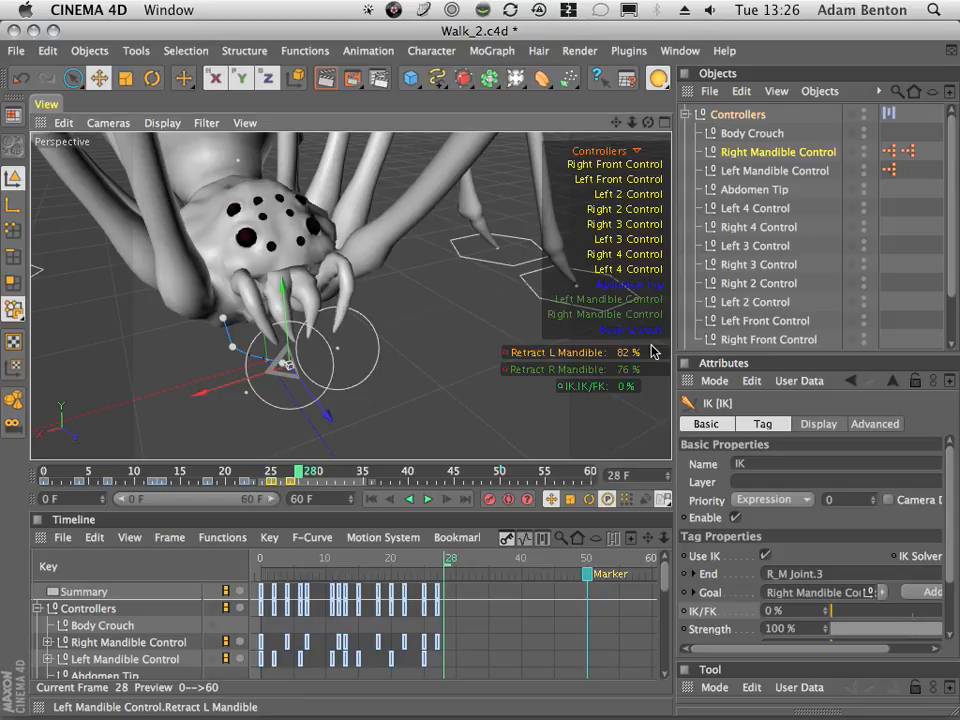
left_click(513, 357, "super")
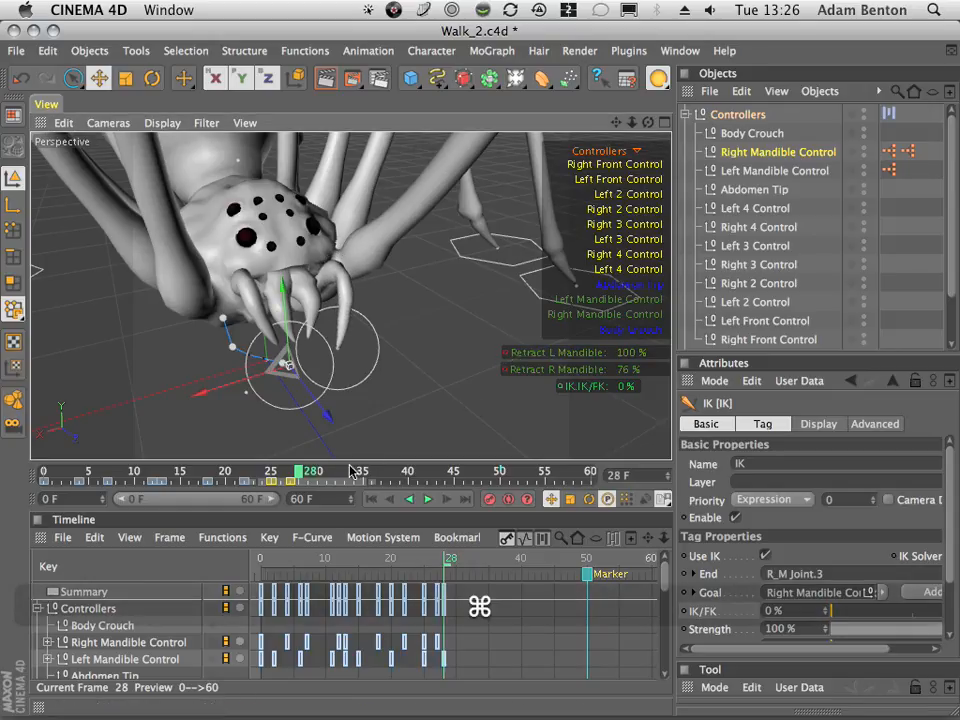
- Keyframe Retract R Mandible at 100% on frame 30
left_click_drag(309, 470, 317, 469)
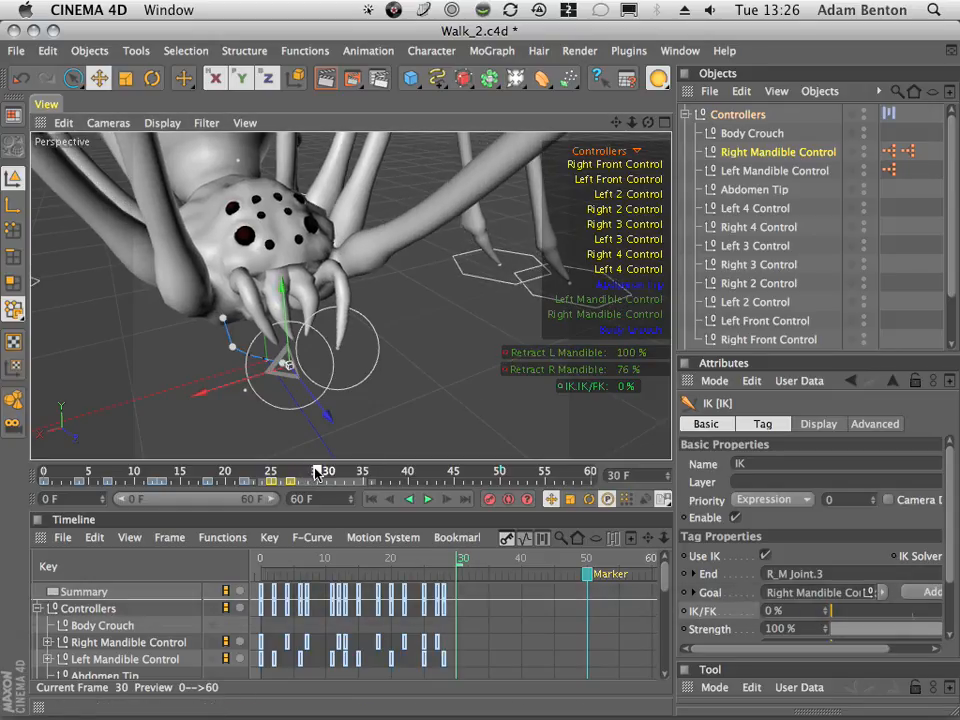
left_click_drag(627, 369, 669, 367, "super")
left_click(506, 370, "super")
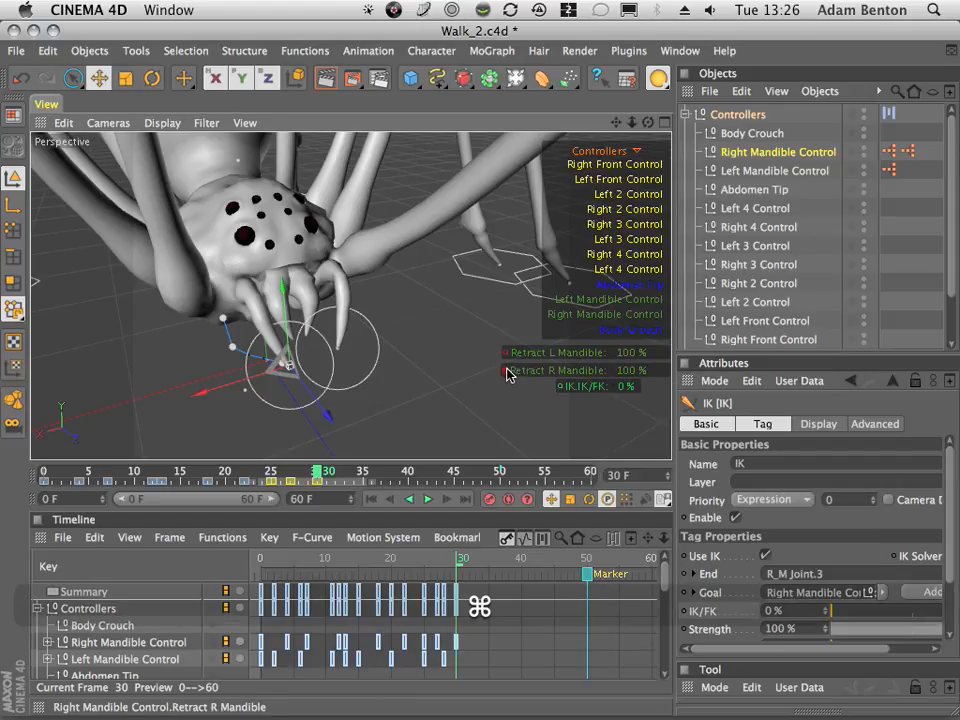
- Play the animation repeatedly from frame 0 to review the mandible movement, and return to the start
left_click_drag(313, 472, 5, 490)
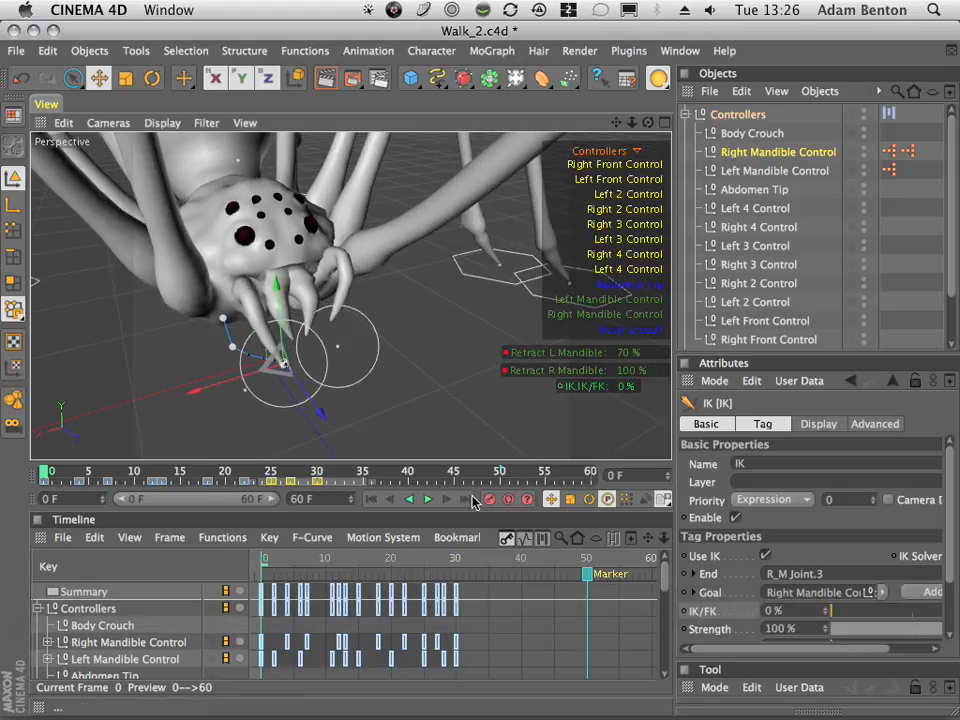
left_click(427, 499)
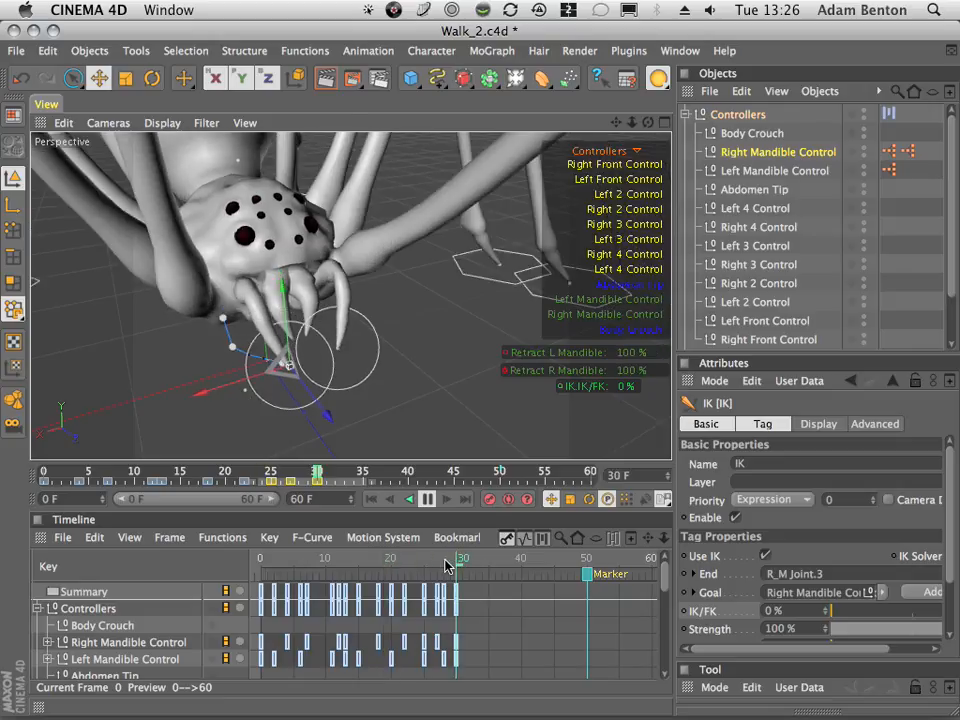
left_click(428, 500)
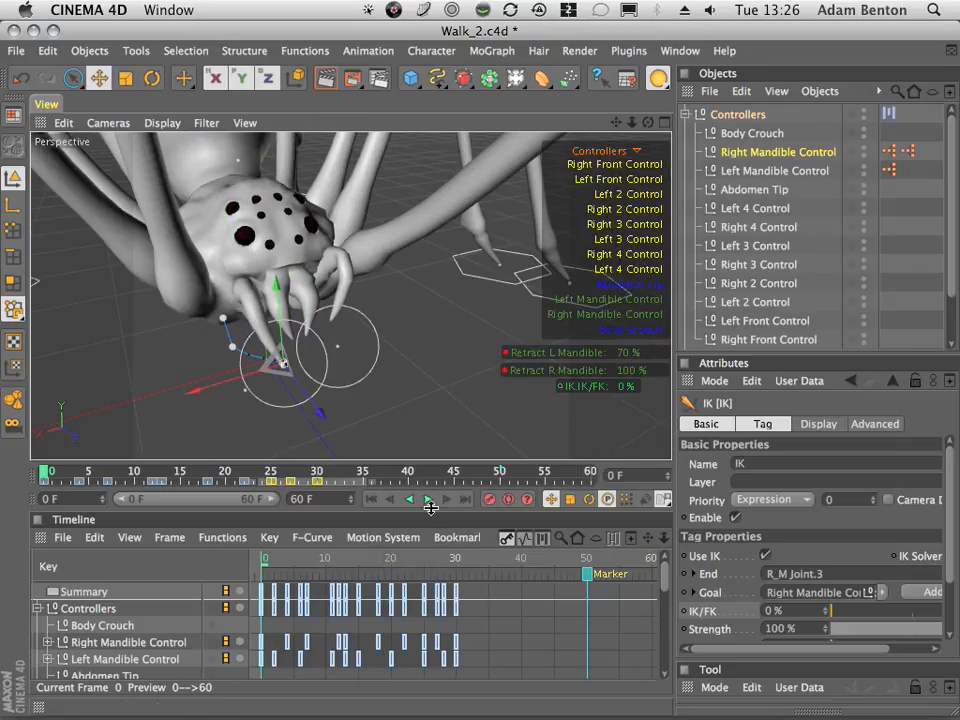
left_click(427, 500)
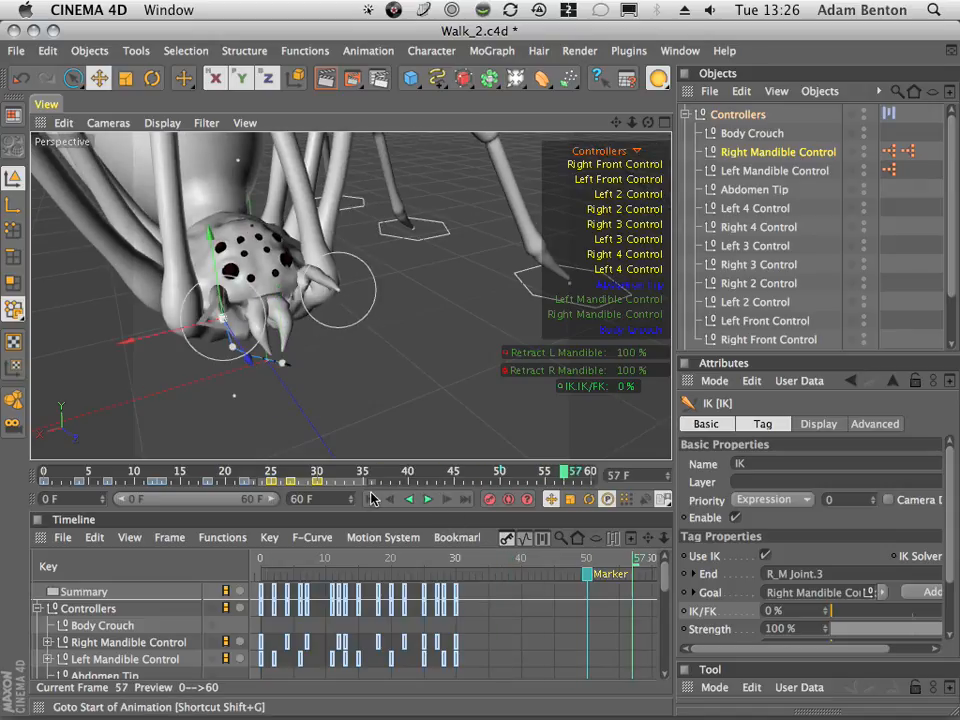
left_click(427, 500)
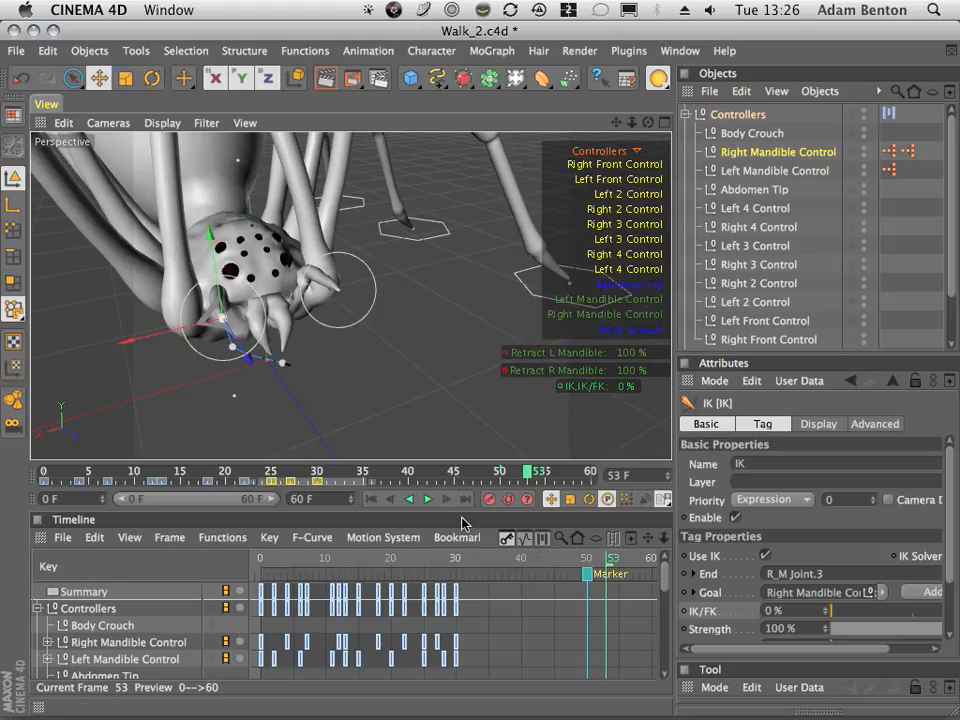
left_click(378, 500)
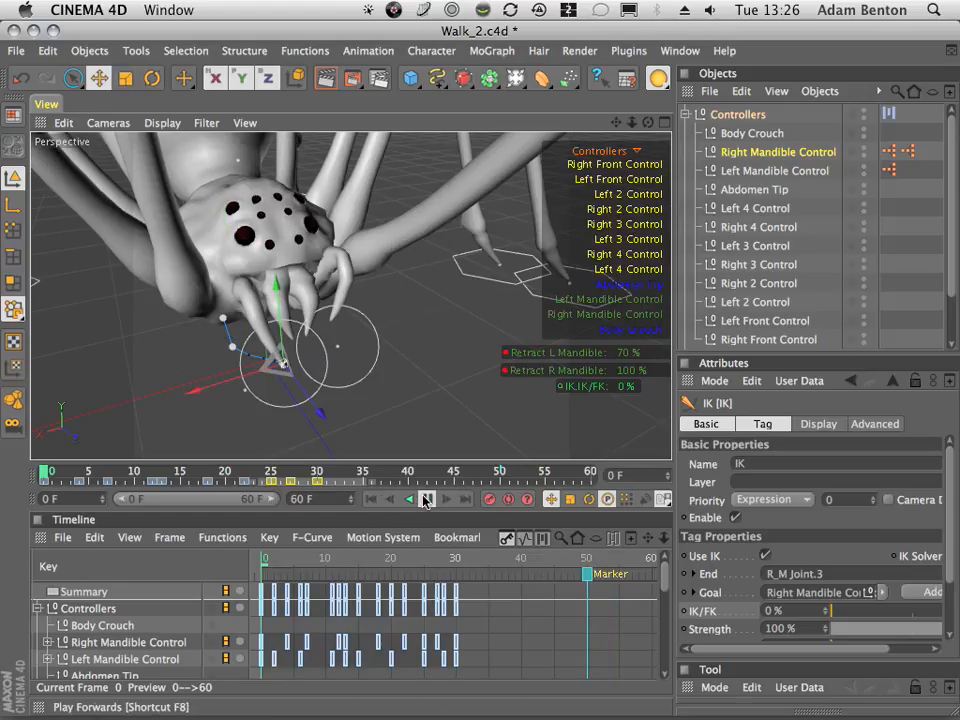
left_click(427, 500)
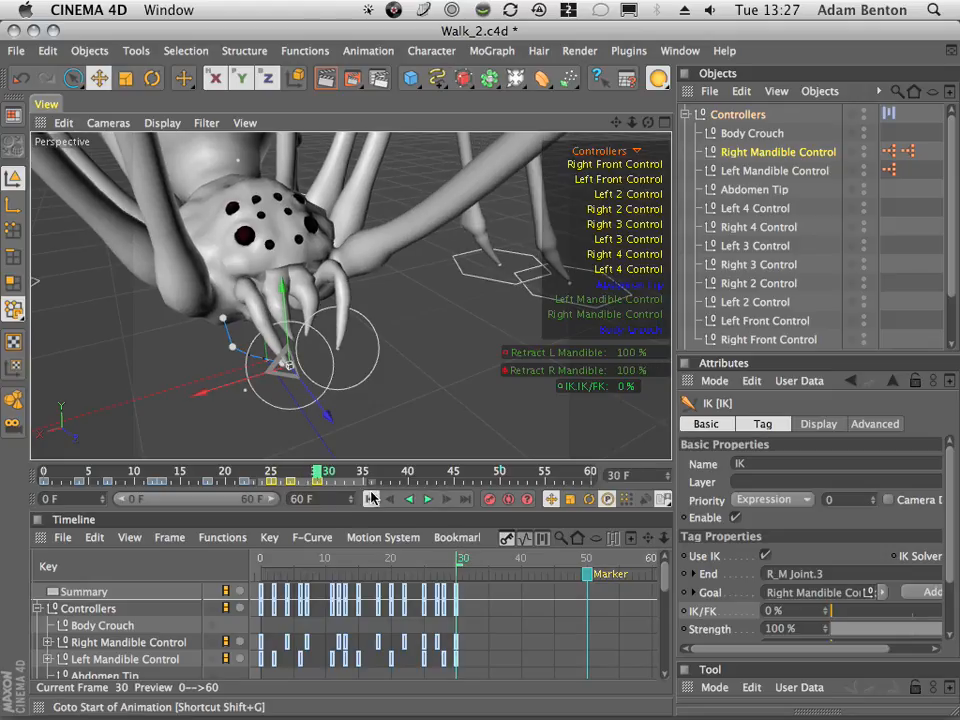
left_click(372, 498)
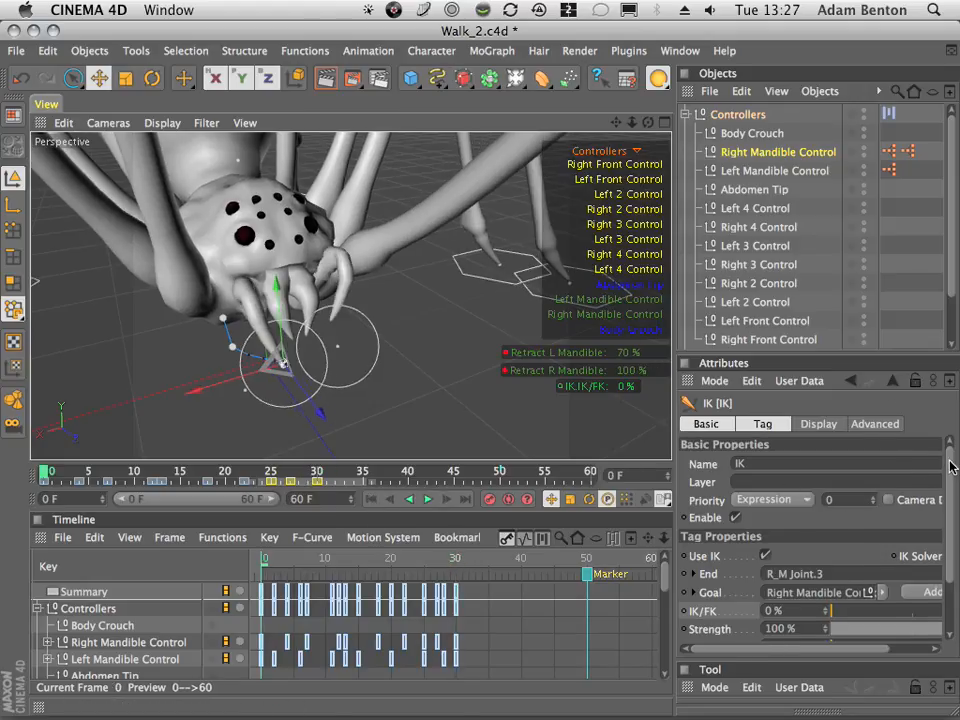
- Make the Default Layer active in the Controllers' Motion System tag and play the animation
scroll(950, 466, "down", 3)
scroll(948, 466, "up", 3)
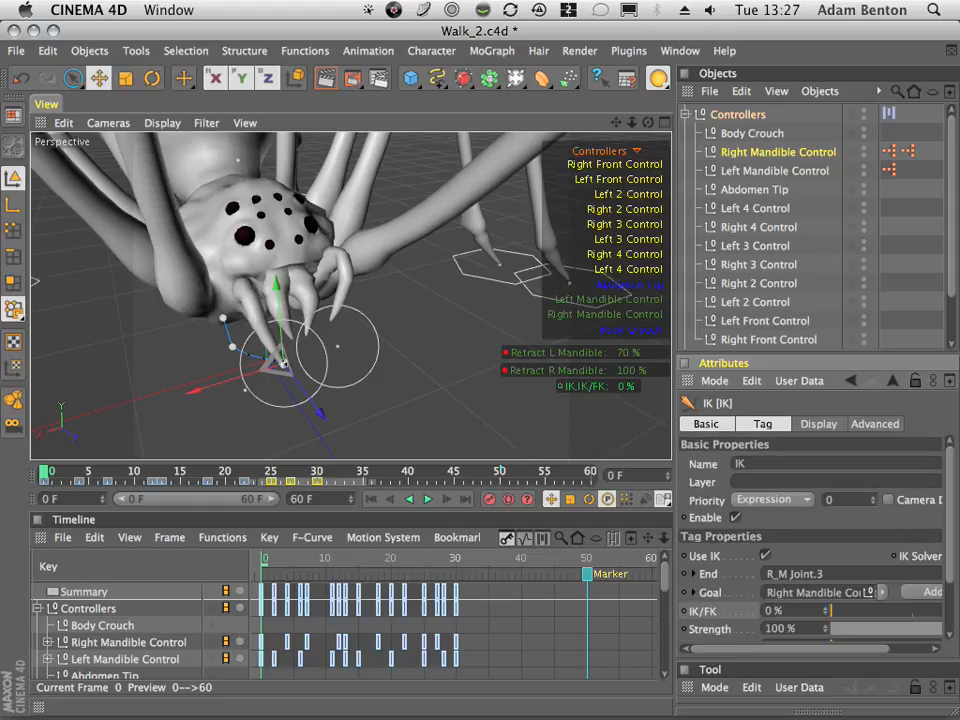
left_click(887, 112)
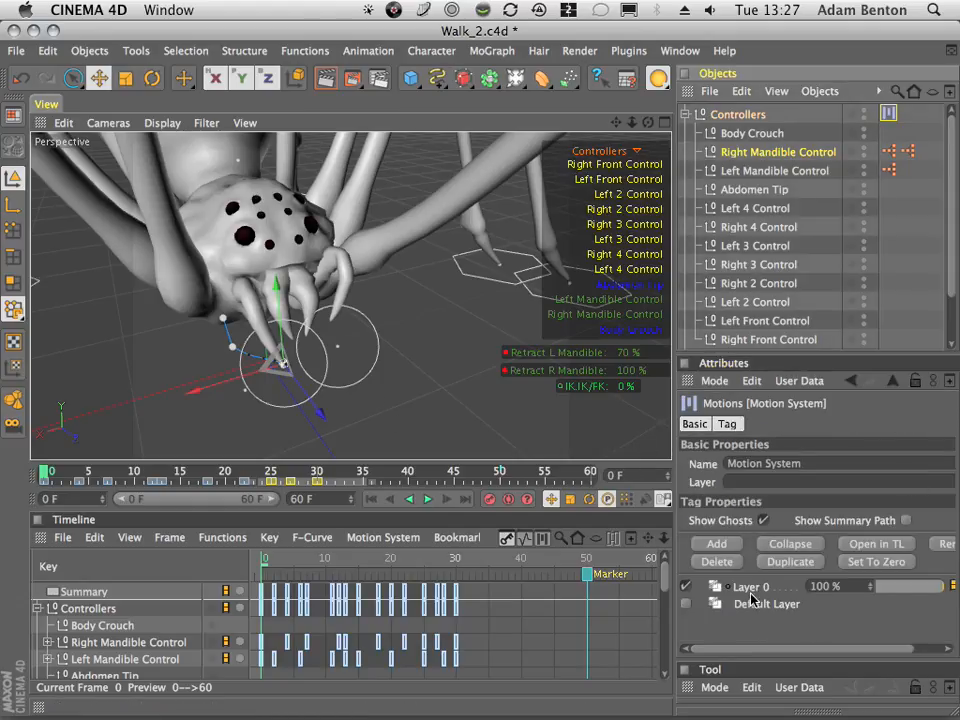
left_click(685, 604)
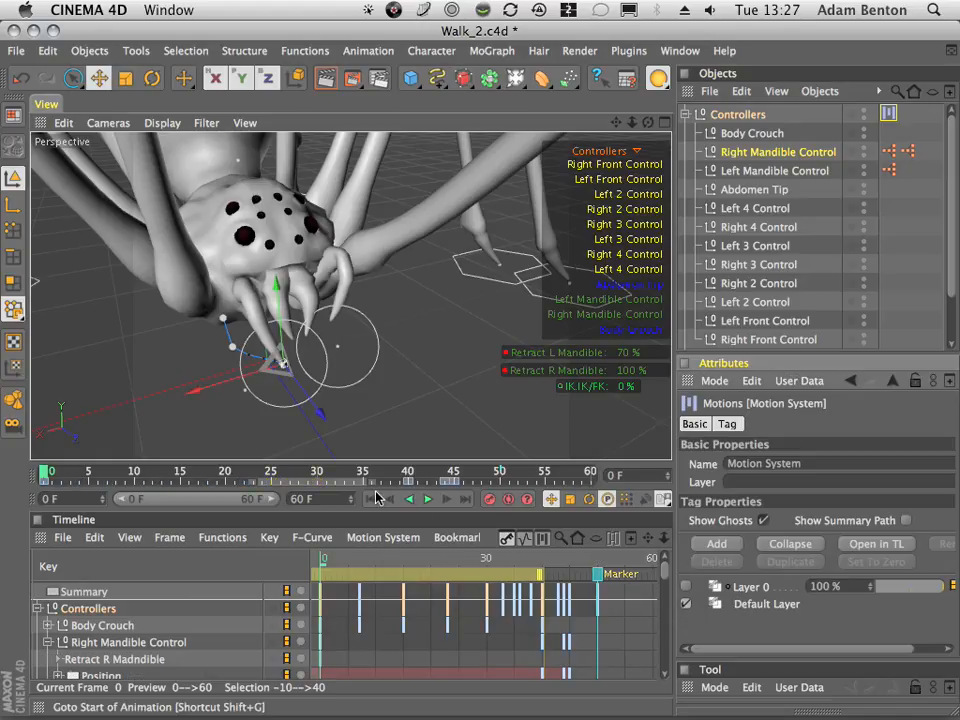
left_click(423, 499)
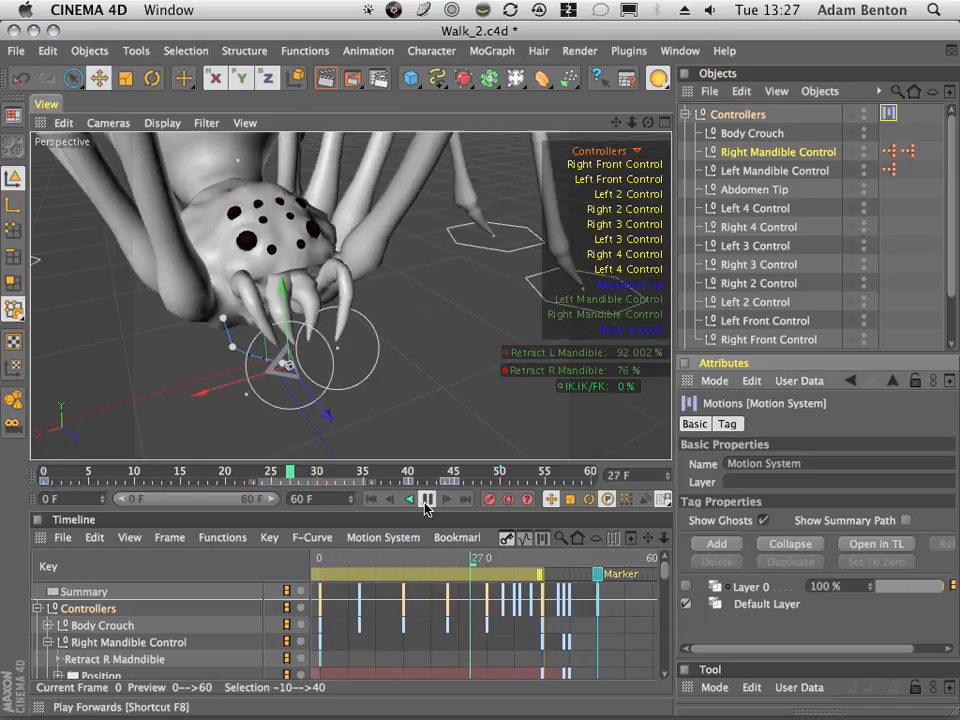
left_click(423, 499)
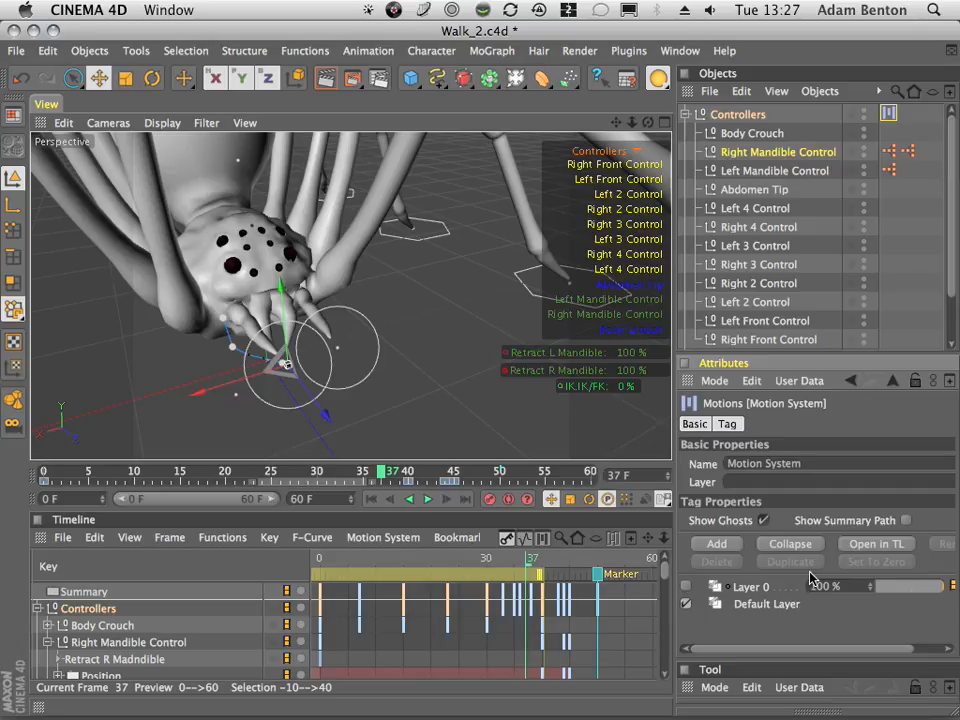
- Play the animation from the start with Layer 0's strength at 0%, and raise the strength to 36% and 100% during playback
left_click_drag(886, 591, 828, 588)
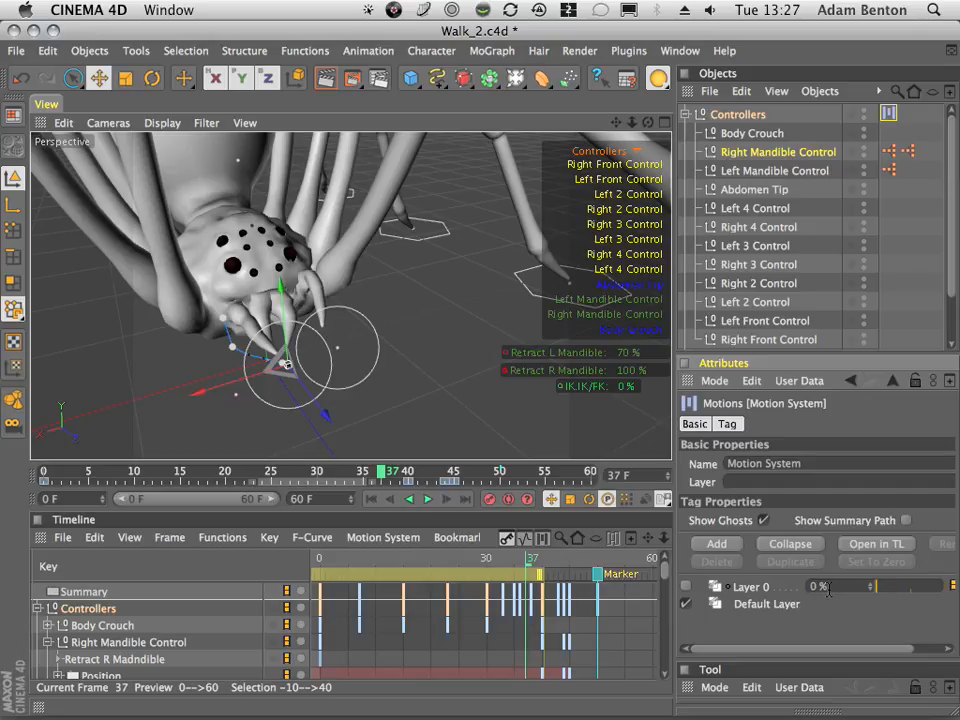
left_click(372, 499)
left_click(427, 499)
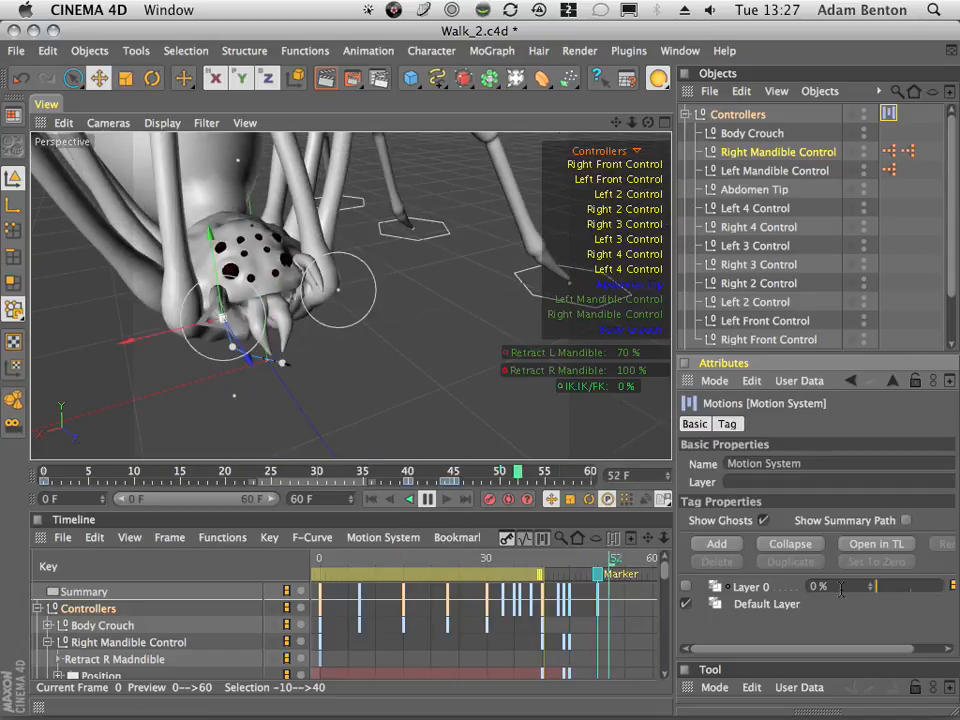
left_click_drag(879, 585, 896, 598)
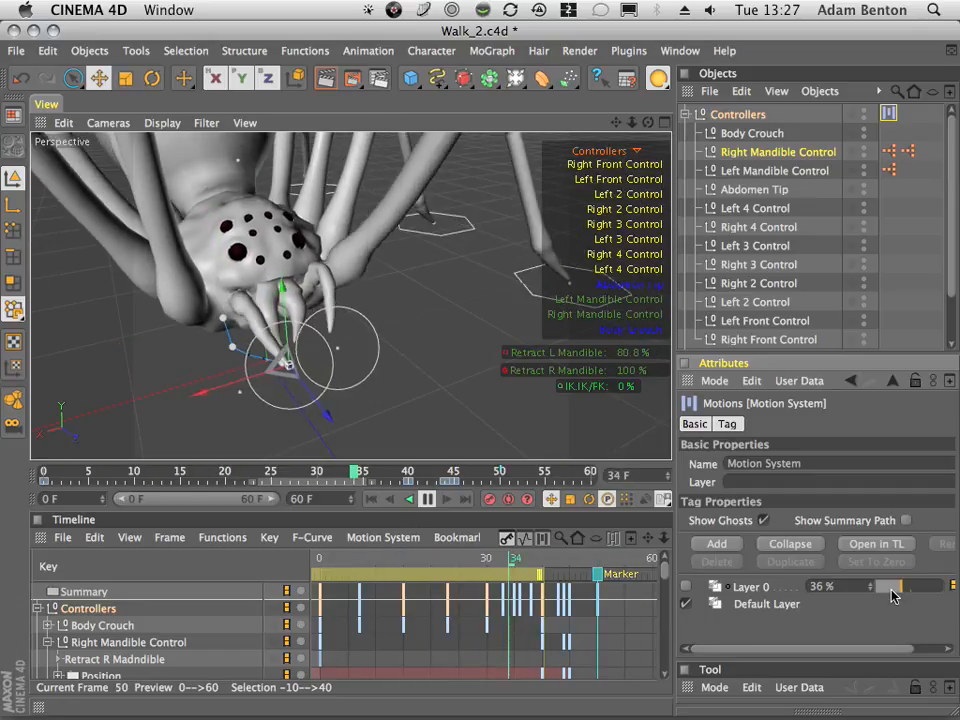
left_click_drag(906, 587, 948, 591)
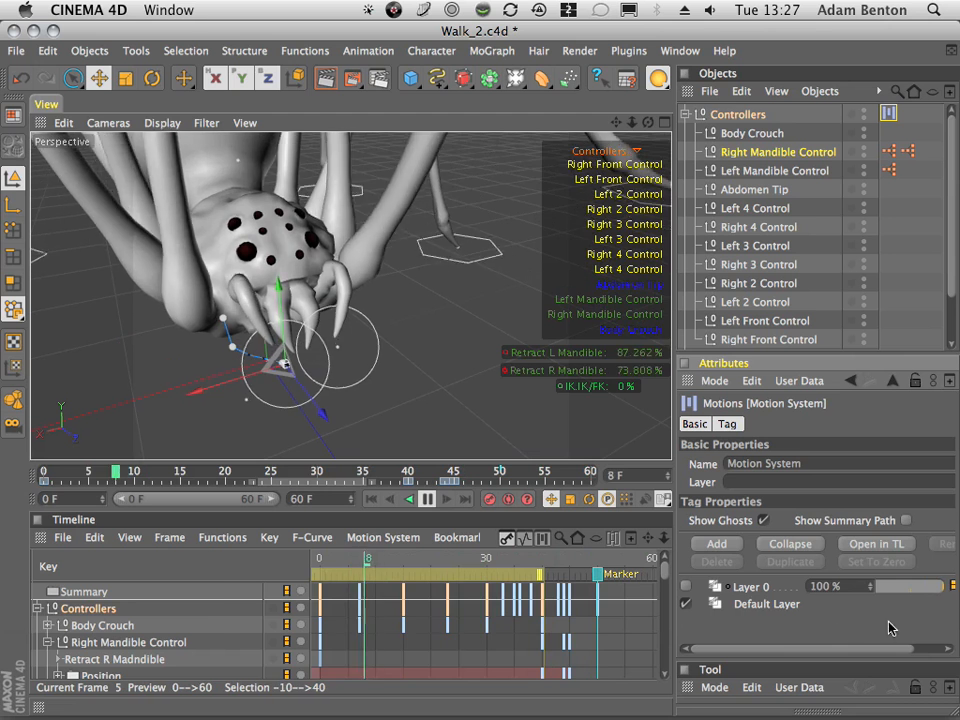
- Make Layer 0 the active motion layer and frame the whole spider in the perspective view
left_click(686, 588)
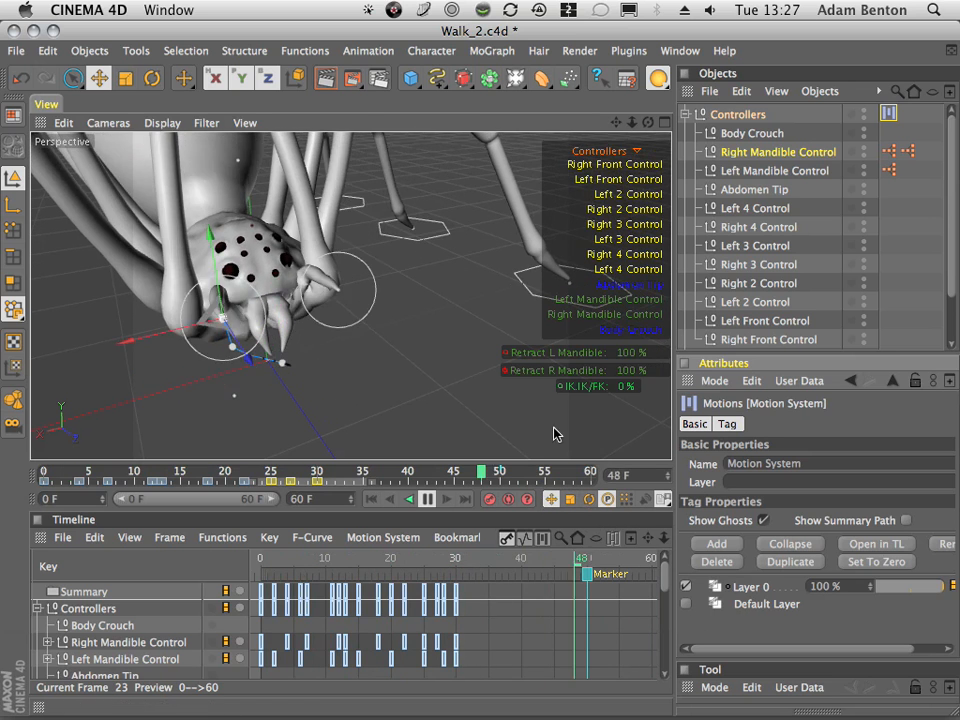
left_click_drag(632, 122, 207, 364)
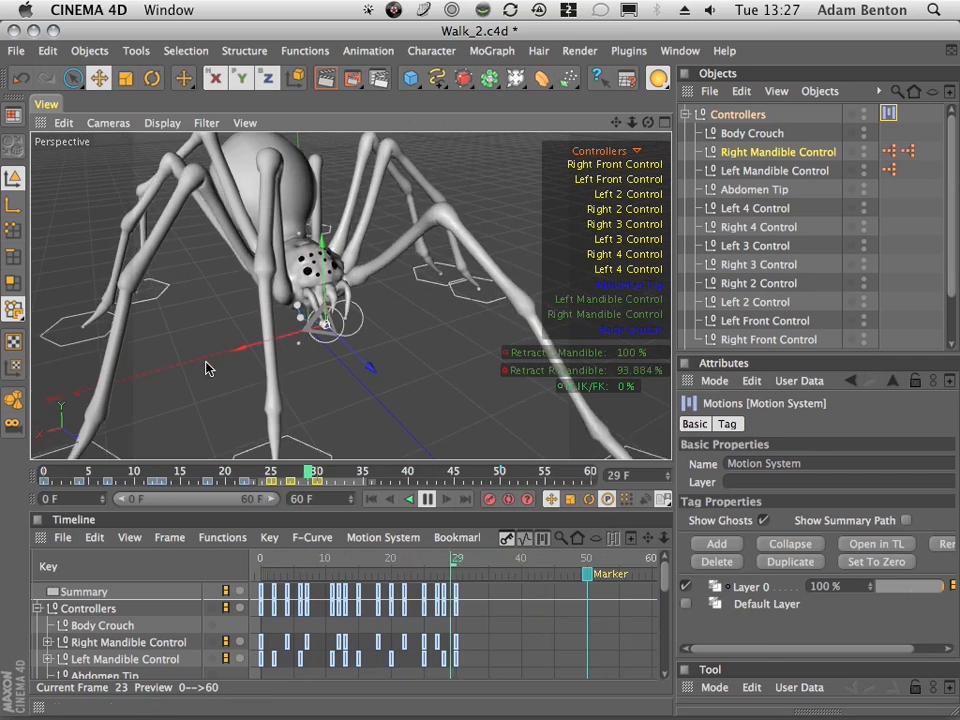
left_click_drag(648, 122, 465, 274)
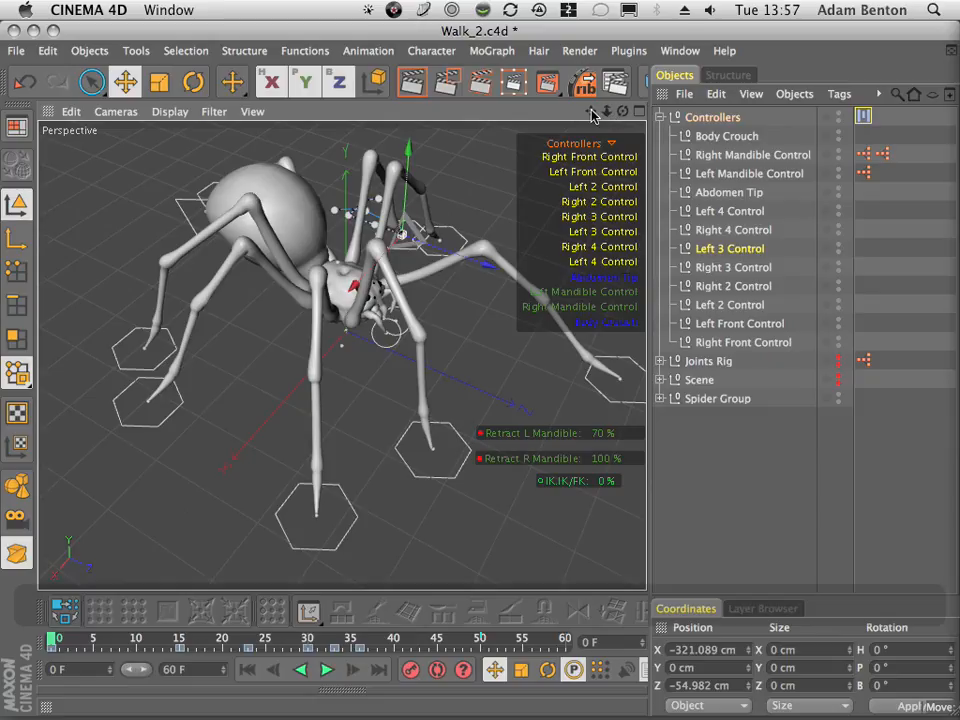
- Examine the spider's leg movement by scrubbing the walk animation from frame 0 and viewing the rig from different angles
left_click_drag(586, 117, 800, 261)
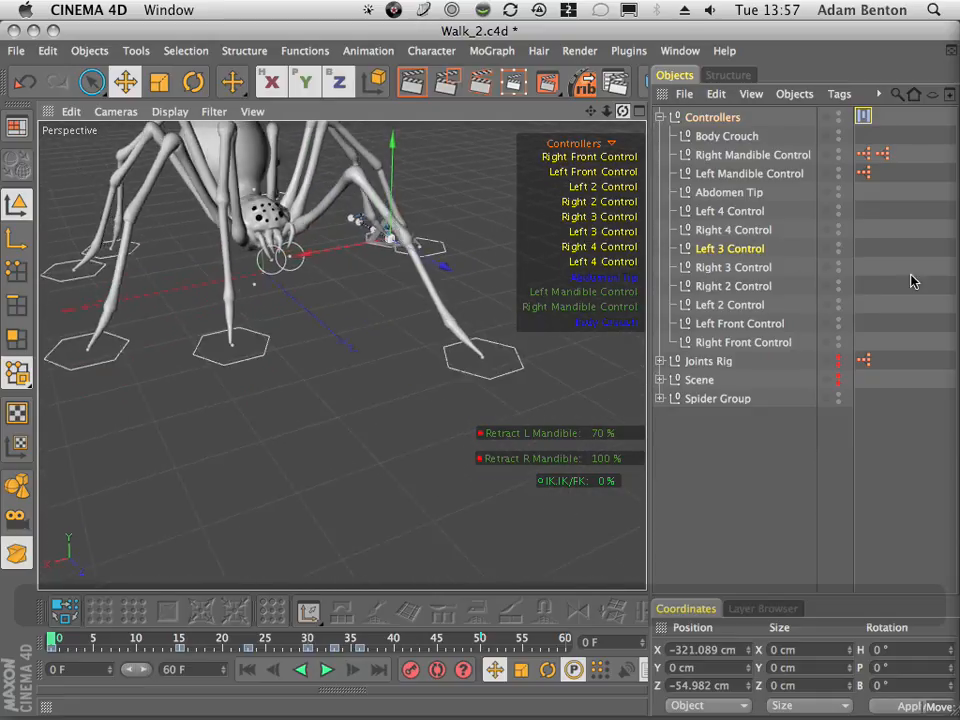
left_click_drag(912, 281, 540, 291)
left_click_drag(160, 644, 13, 644)
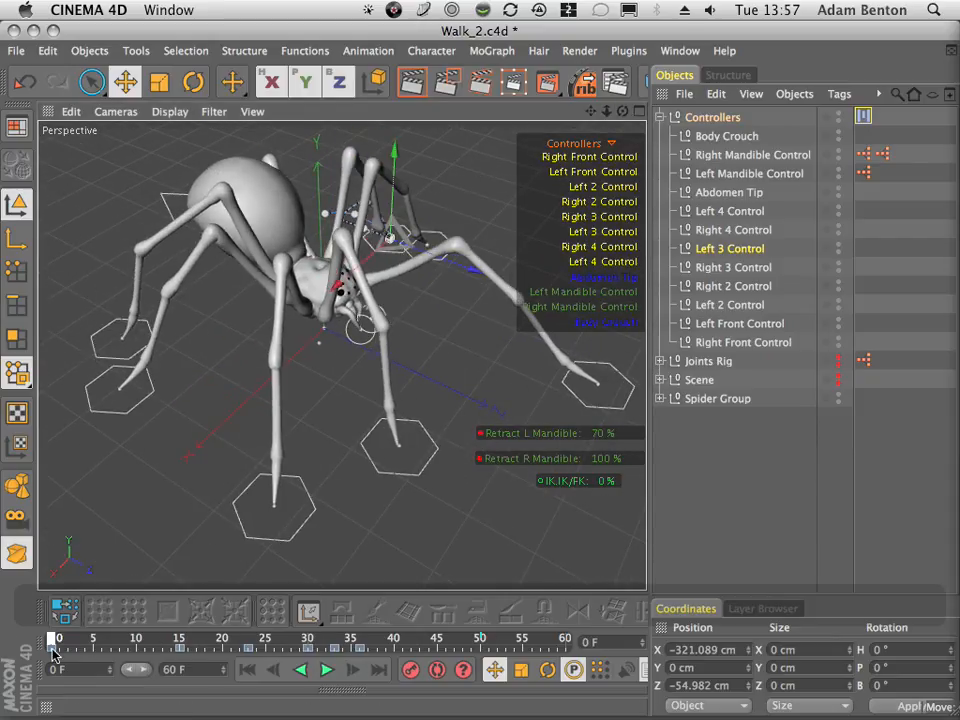
left_click_drag(115, 662, 235, 665)
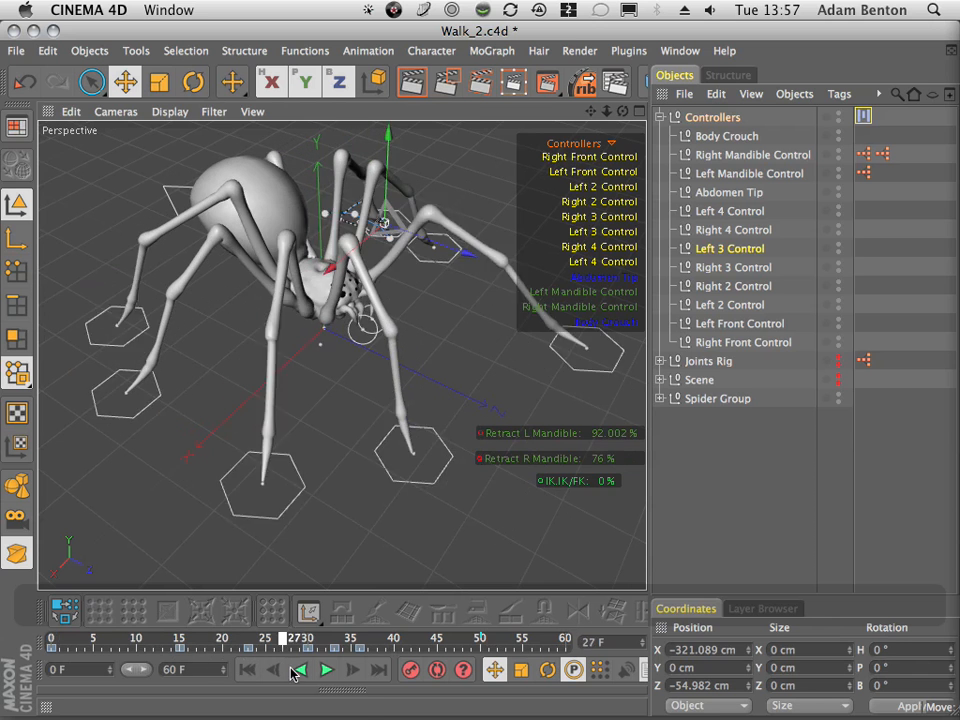
left_click_drag(297, 688, 186, 664)
mouse_move(70, 655)
left_mouse_down()
mouse_move(210, 658)
mouse_move(83, 648)
left_mouse_up()
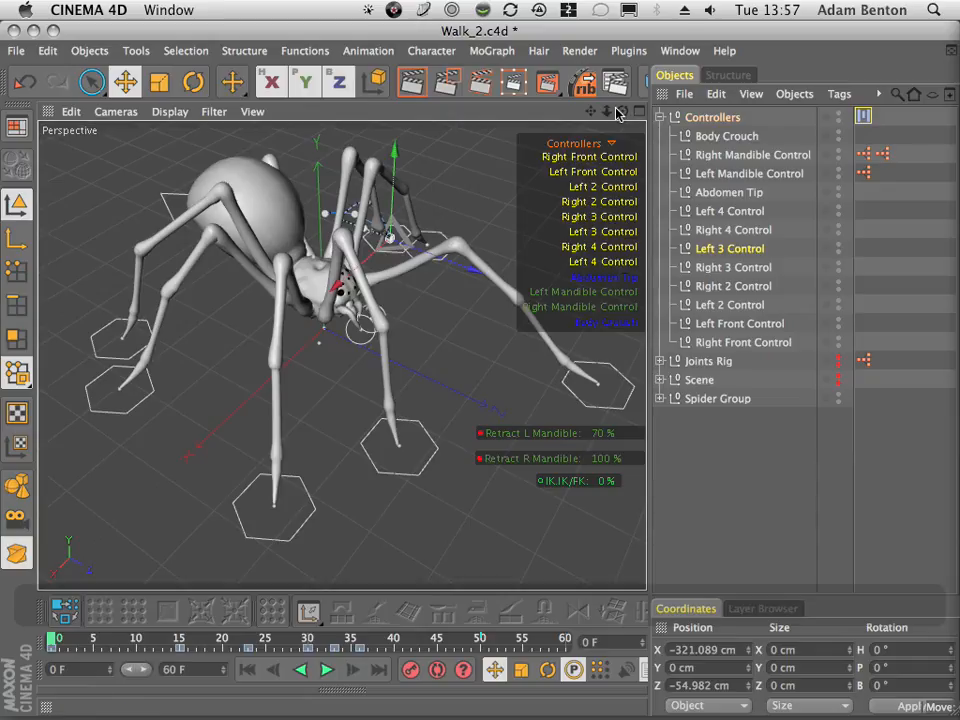
left_click_drag(623, 115, 603, 121)
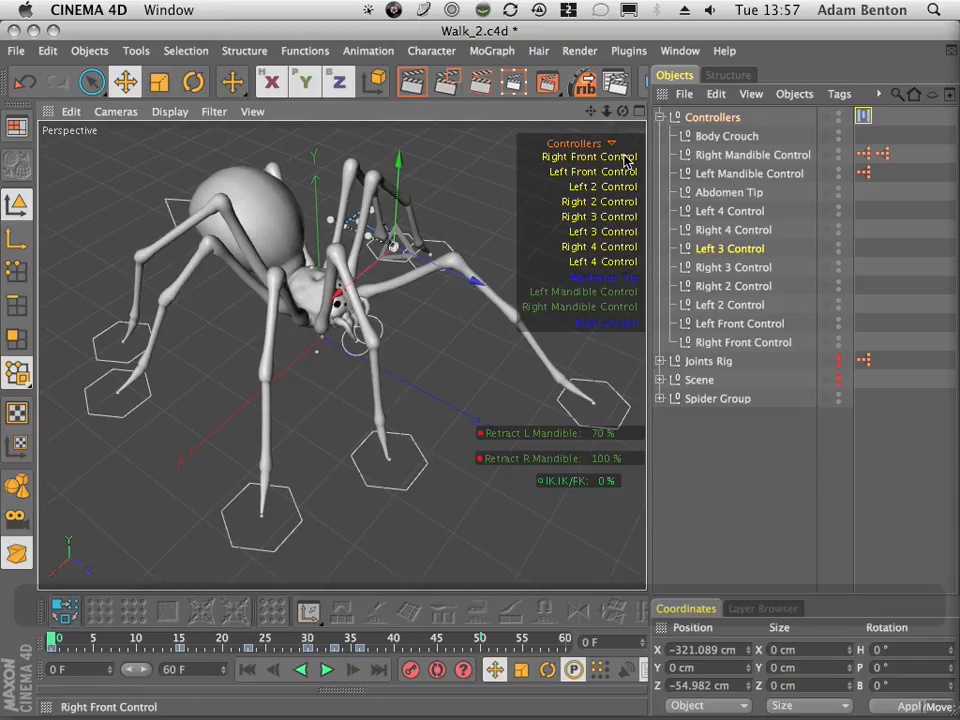
- Maximize the top view of the spider and scrub the walk animation back to frame 0
left_click(638, 111)
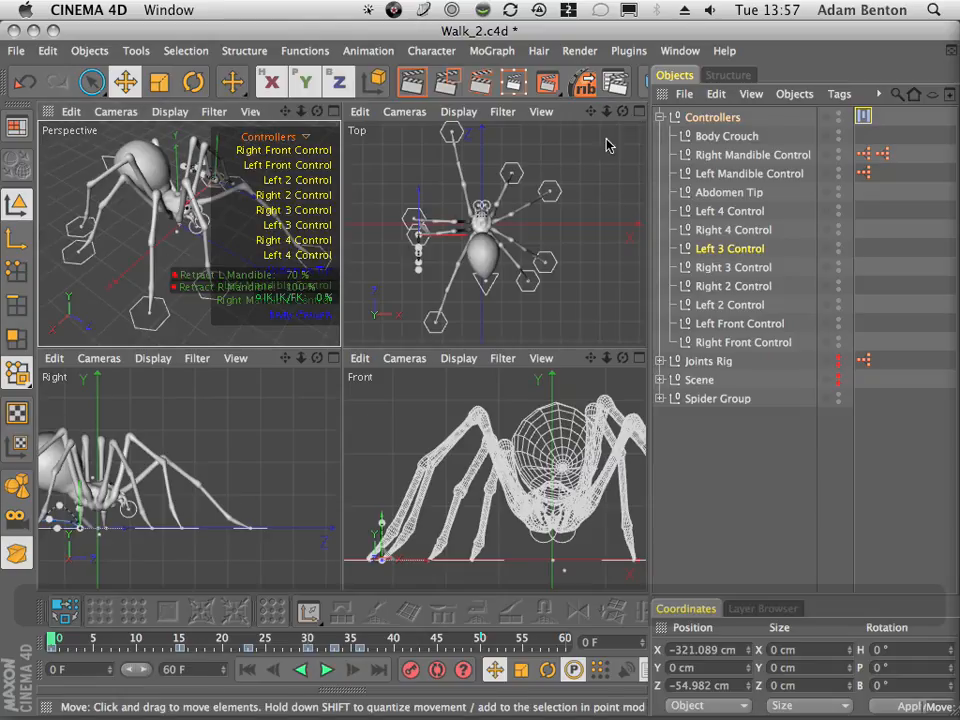
left_click(638, 112)
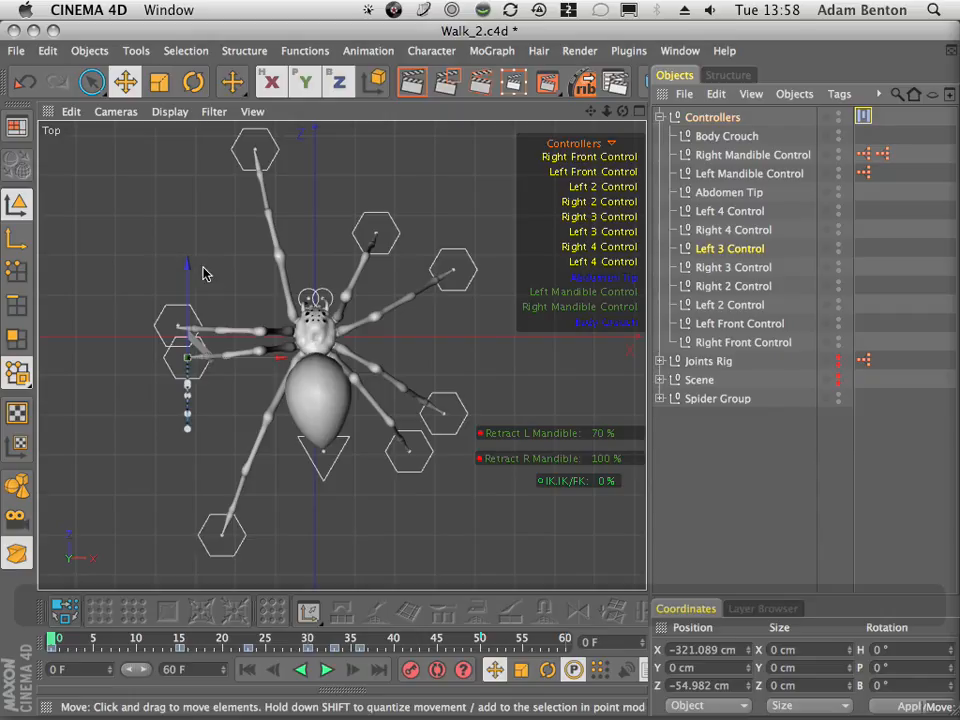
left_click_drag(120, 640, 43, 651)
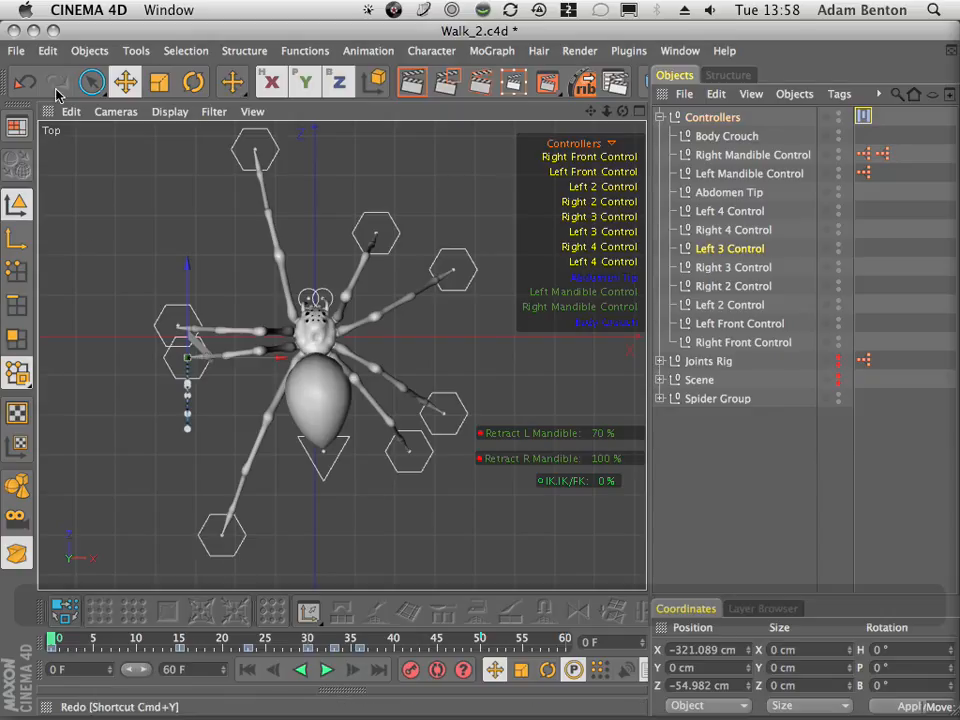
- Open the timeline in F-curve mode, collapse the Right Mandible and Left 4 Control tracks, and enlarge the timeline area
left_click(264, 690)
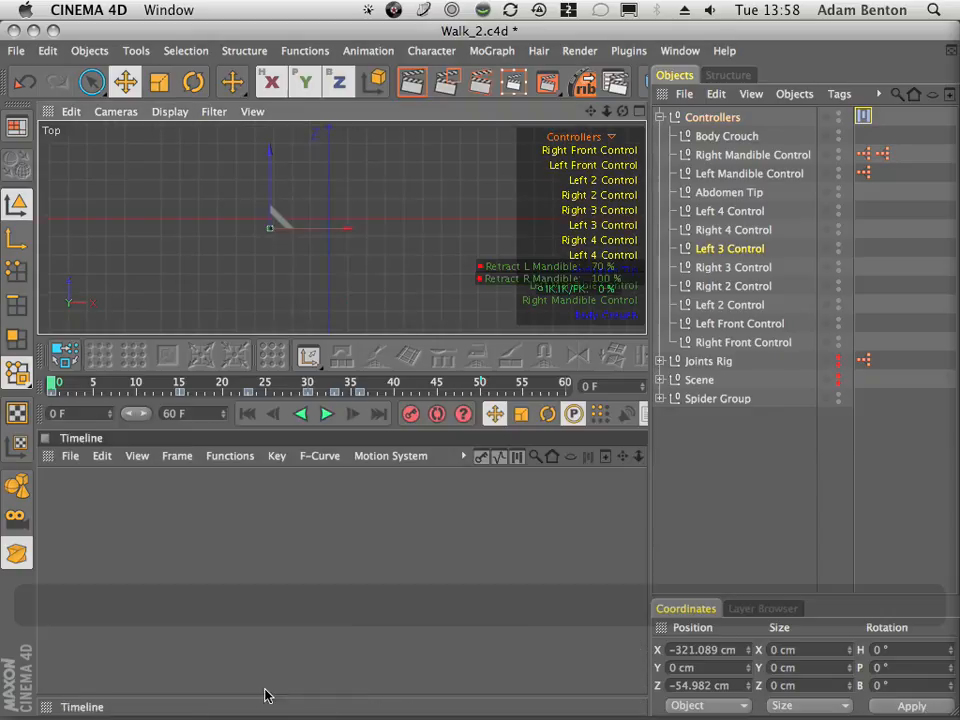
left_click(497, 458)
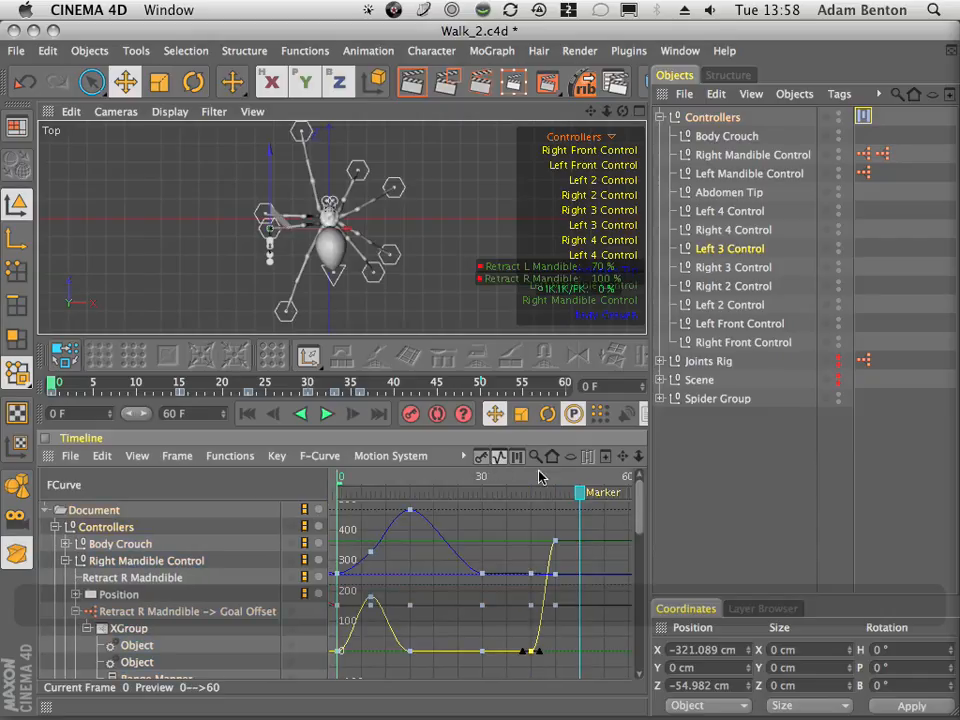
left_click(64, 566)
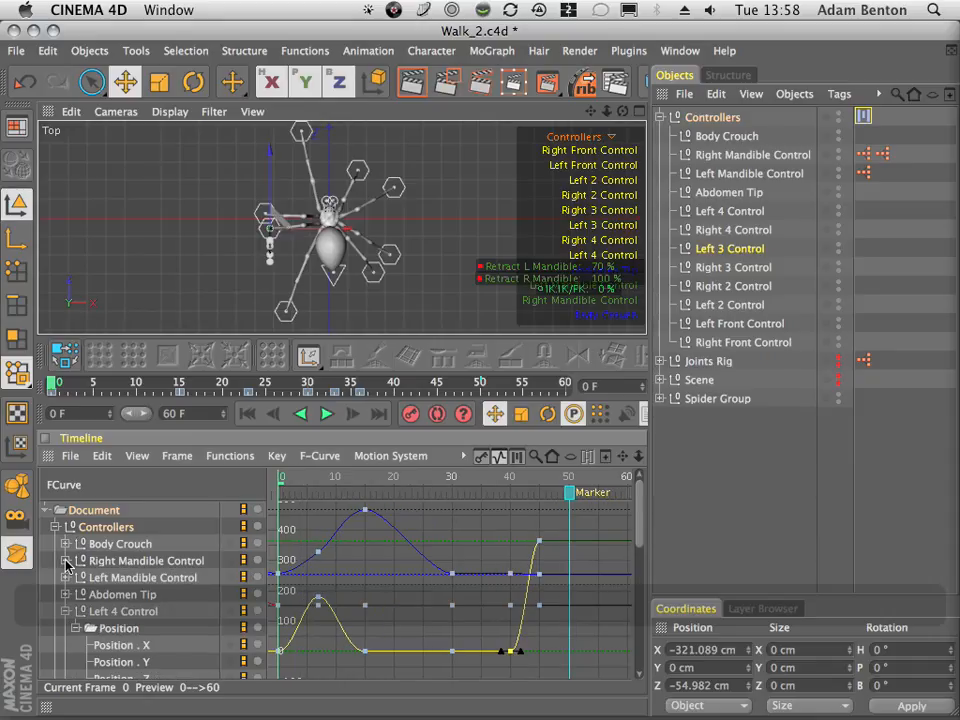
left_click(105, 612)
left_click(65, 612)
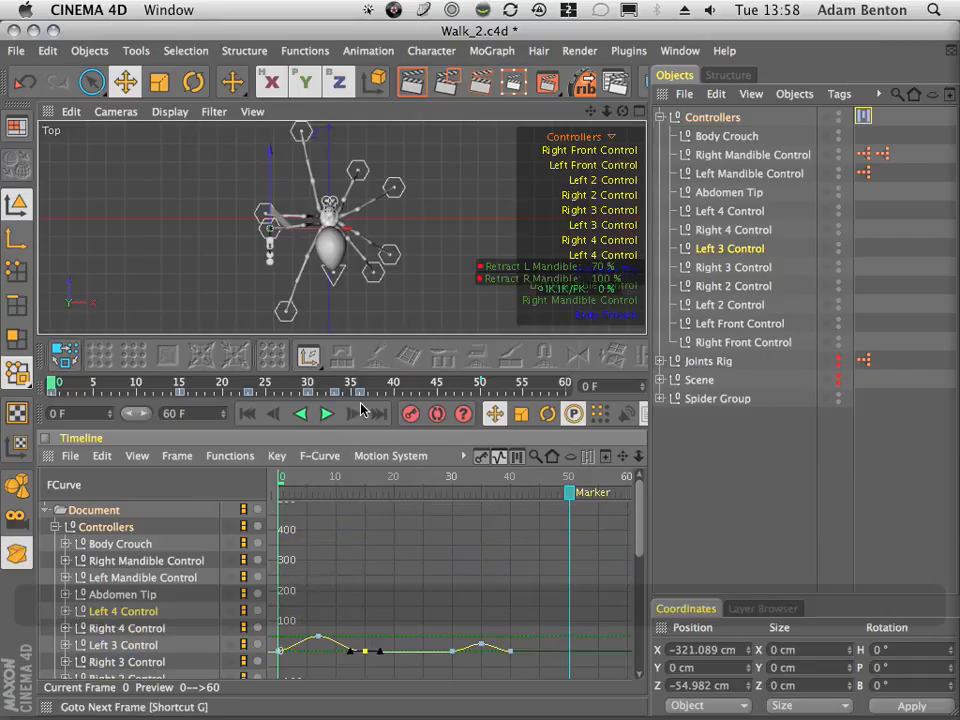
left_click_drag(378, 338, 390, 285)
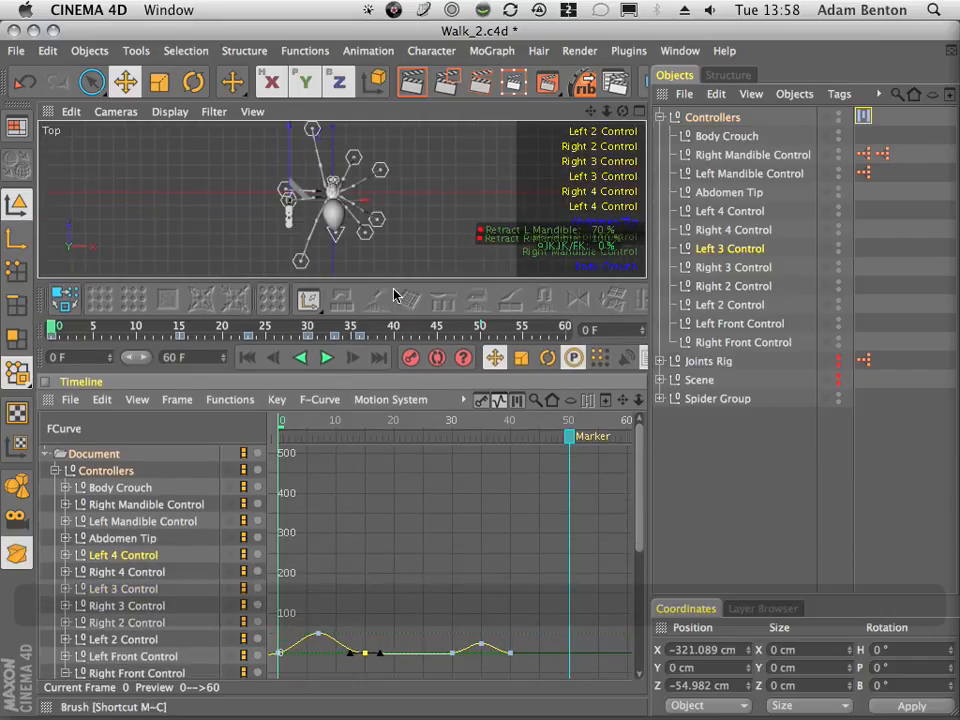
- Show only the Left 3 Control's Position Z curve in the timeline and frame it
left_click(130, 593)
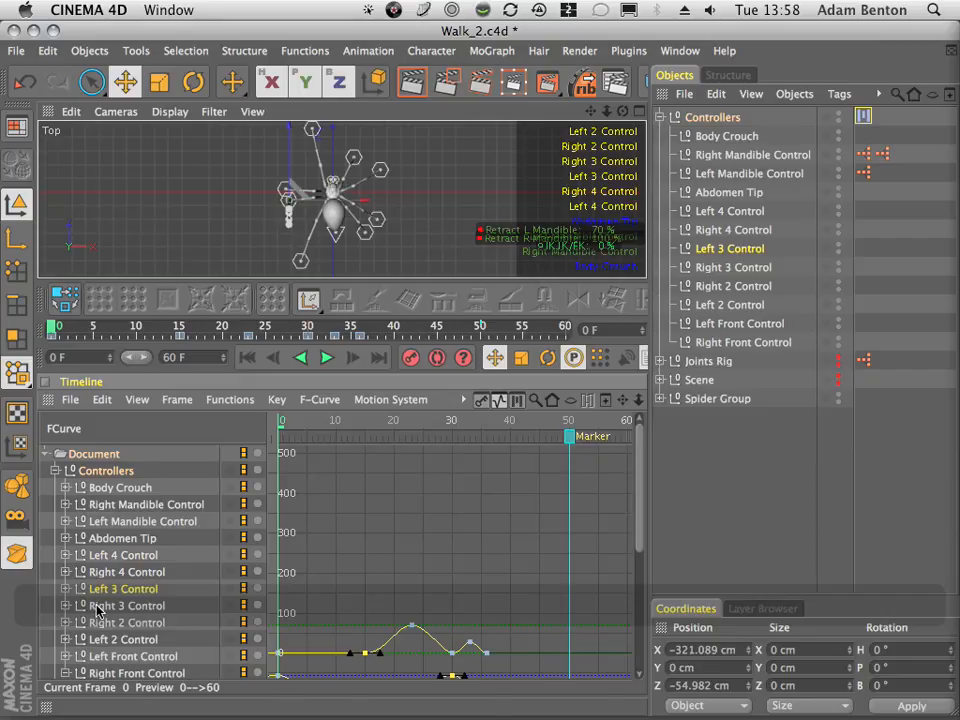
left_click(65, 589)
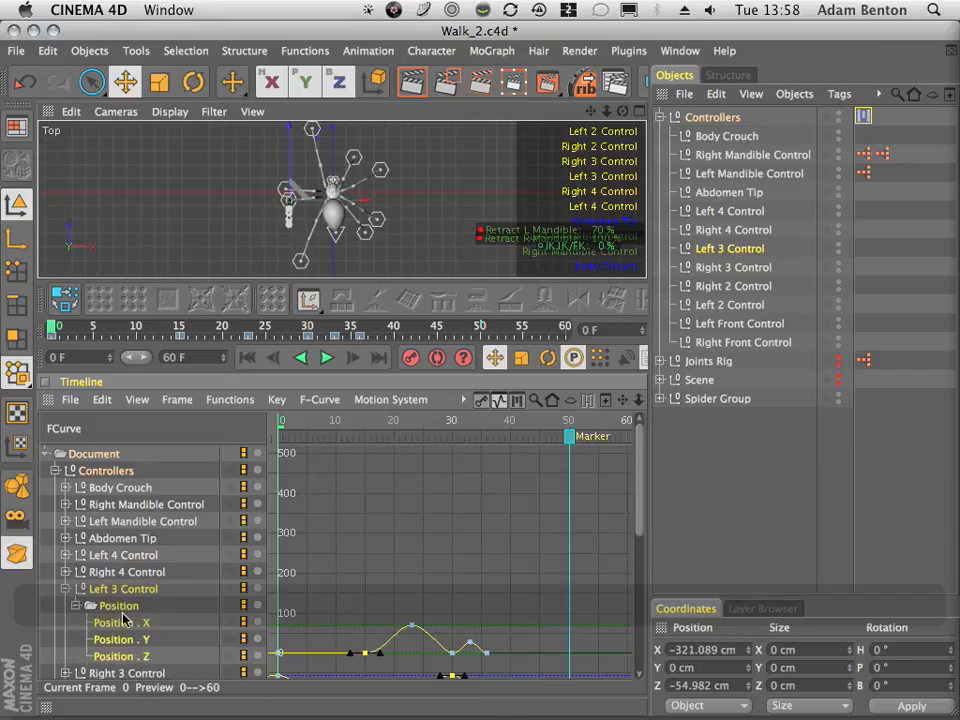
left_click(120, 657)
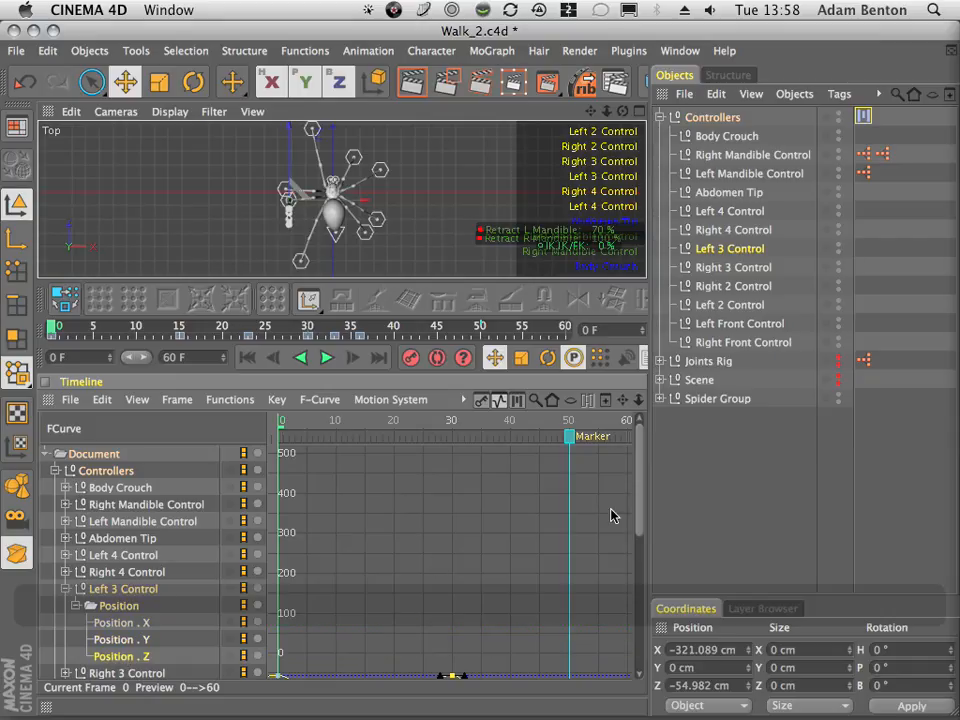
left_click(177, 399)
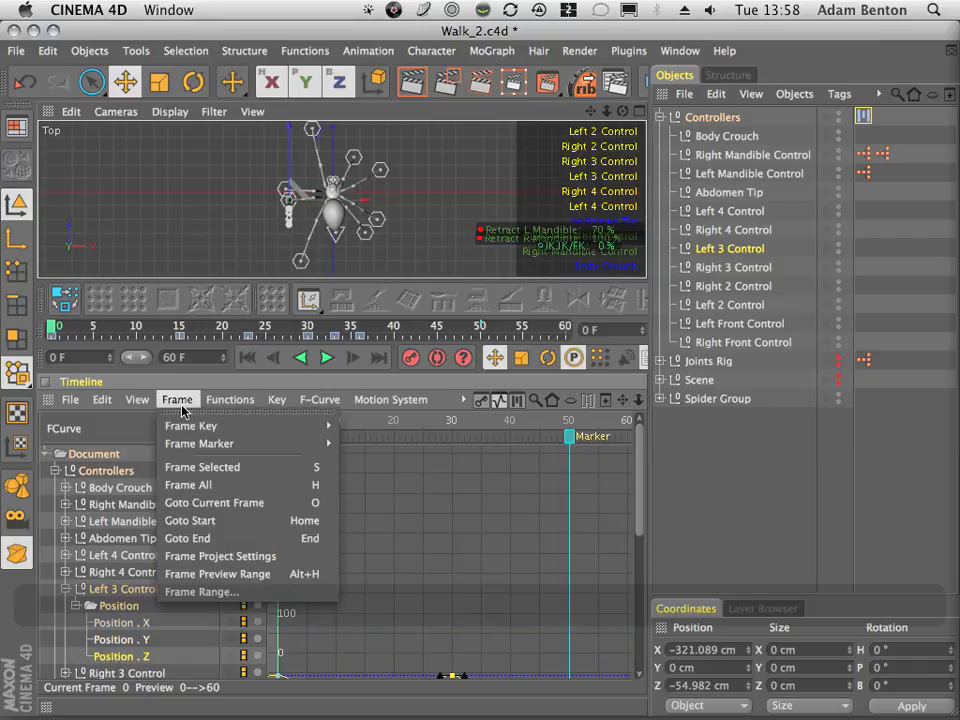
left_click(201, 470)
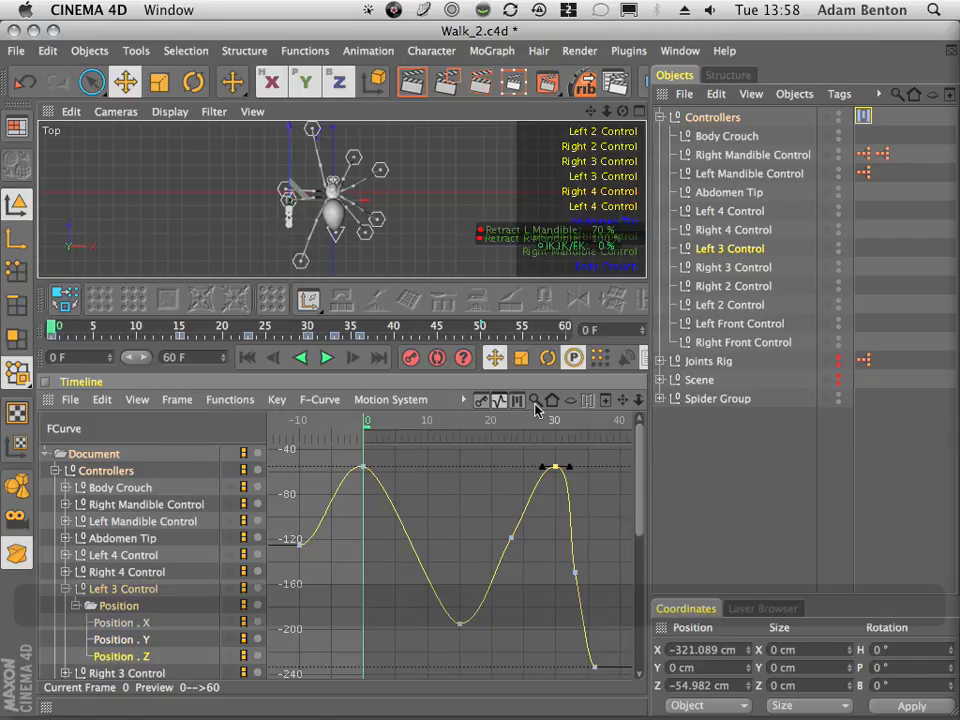
- Play the walk animation against the Left 3 Control's Position Z curve and return to frame 0
left_click(326, 358)
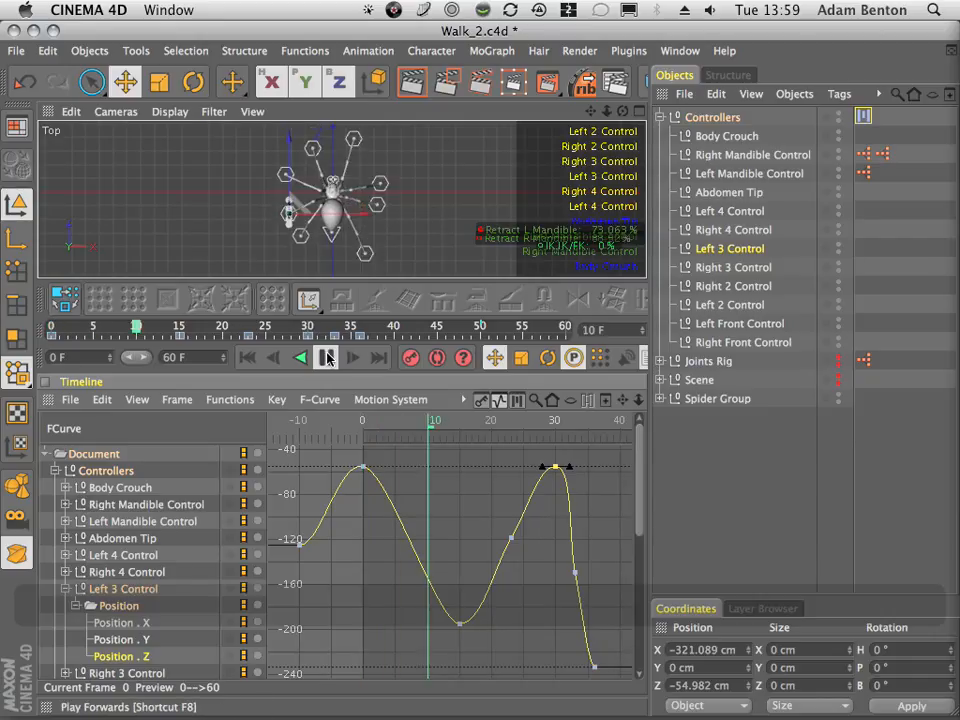
left_click(326, 358)
left_click(248, 358)
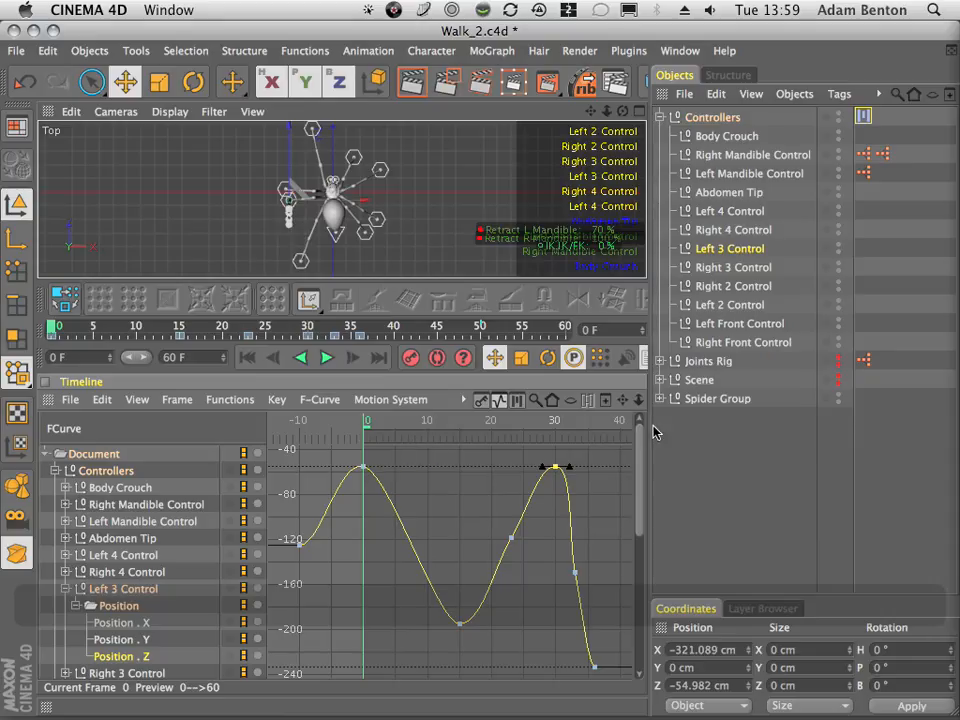
- Switch the timeline to key mode, shrink its area and reposition the spider in the enlarged top view
mouse_move(624, 398)
left_mouse_down()
mouse_move(628, 375)
mouse_move(624, 574)
mouse_move(629, 412)
left_mouse_up()
left_click(481, 400)
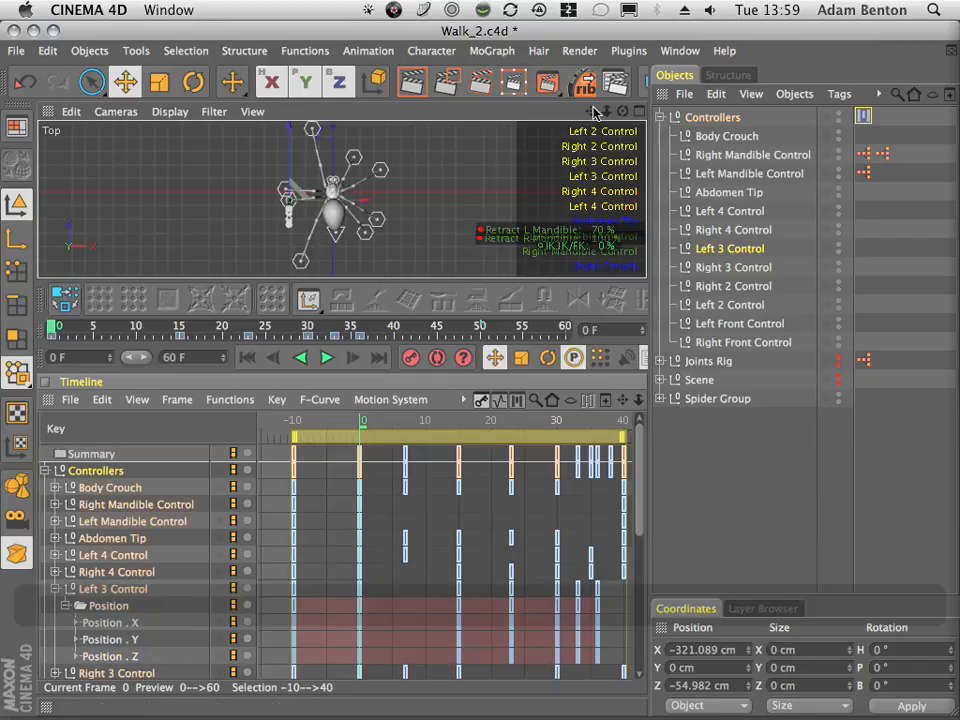
left_click_drag(396, 279, 400, 462)
left_click_drag(590, 111, 592, 71)
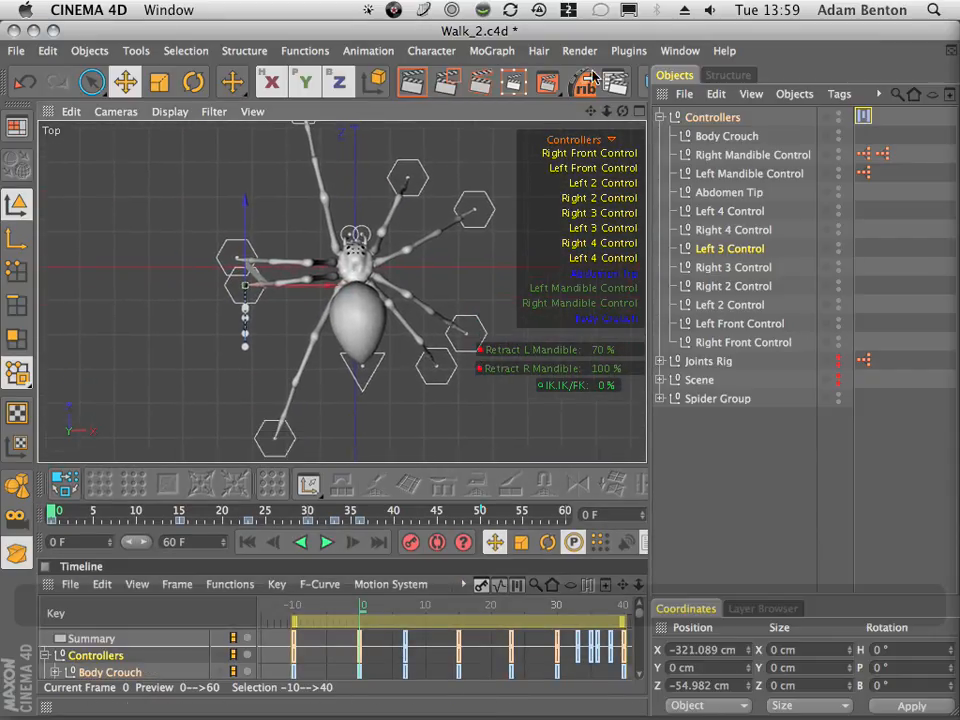
- Move the Left 3 Control forward 10 cm to Z -44.982 cm at frame 0 and record a key
left_click_drag(157, 515, 52, 515)
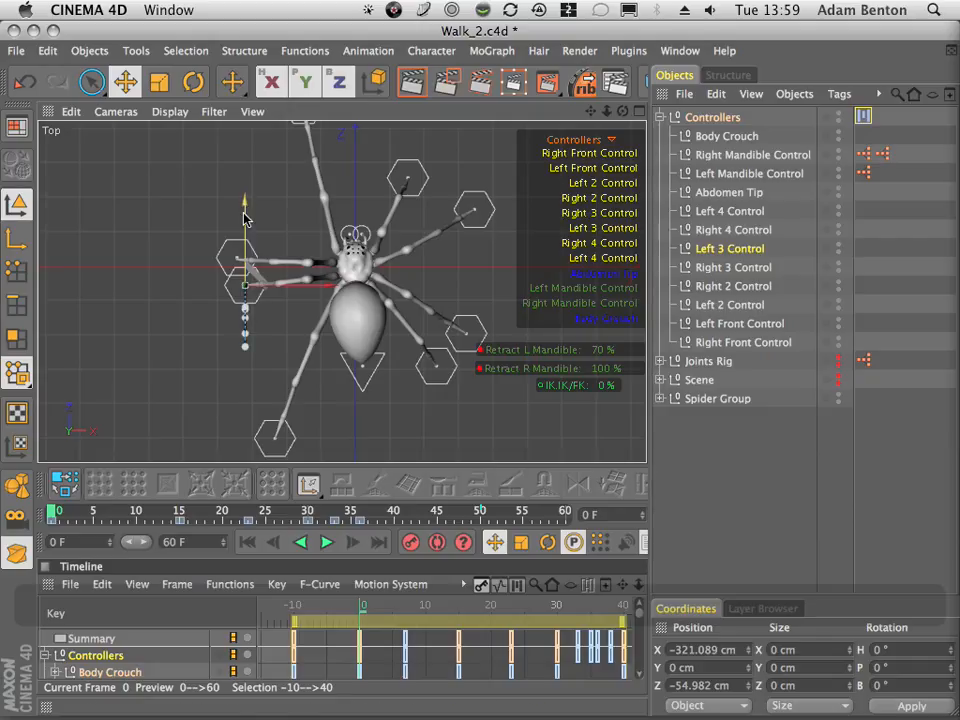
left_click_drag(99, 512, 54, 514)
mouse_move(66, 512)
left_mouse_down()
mouse_move(84, 521)
mouse_move(52, 513)
left_mouse_up()
left_click_drag(247, 207, 243, 205)
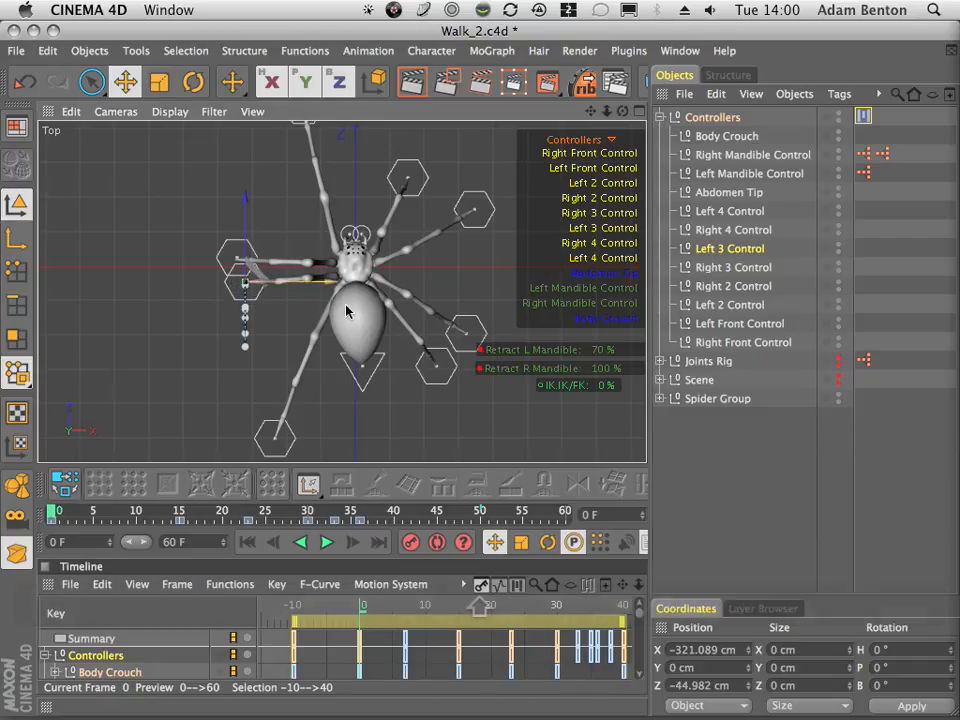
left_click(405, 543)
- Key the Left 3 Control 10 cm further back at frame 15, at Z -204.982 cm
left_click_drag(93, 512, 180, 512)
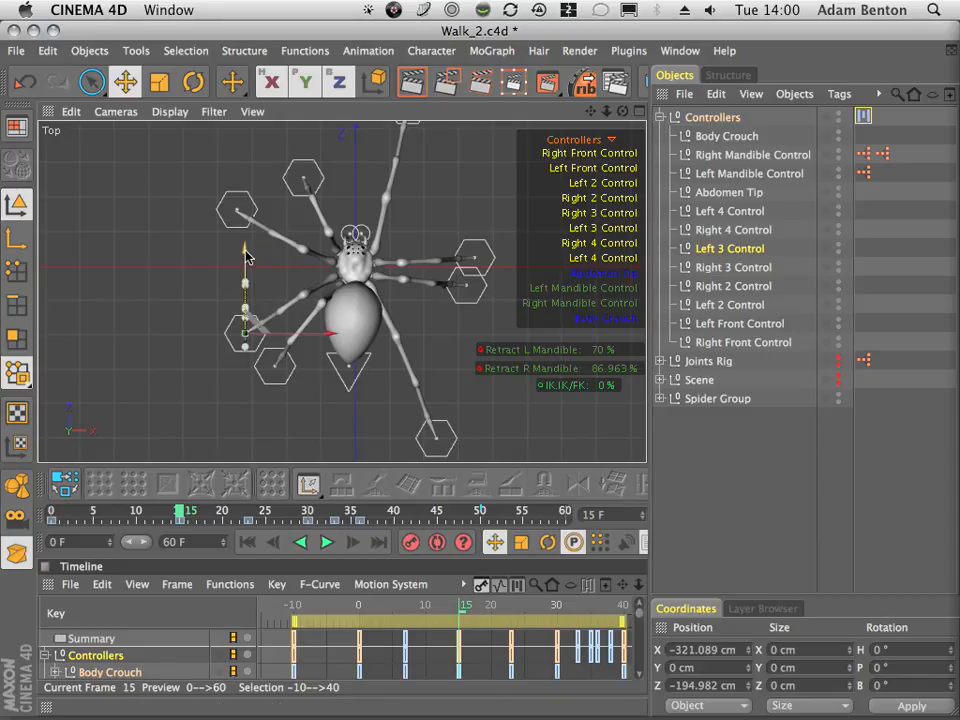
mouse_move(246, 256)
left_mouse_down()
mouse_move(246, 266)
mouse_move(246, 257)
left_mouse_up()
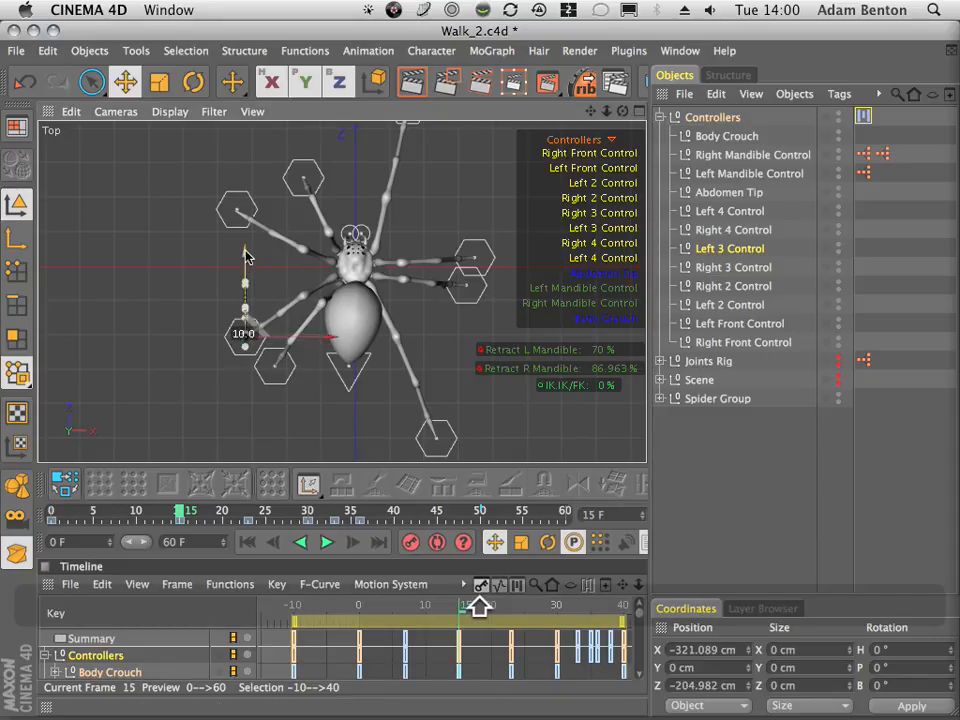
left_click_drag(246, 255, 246, 257)
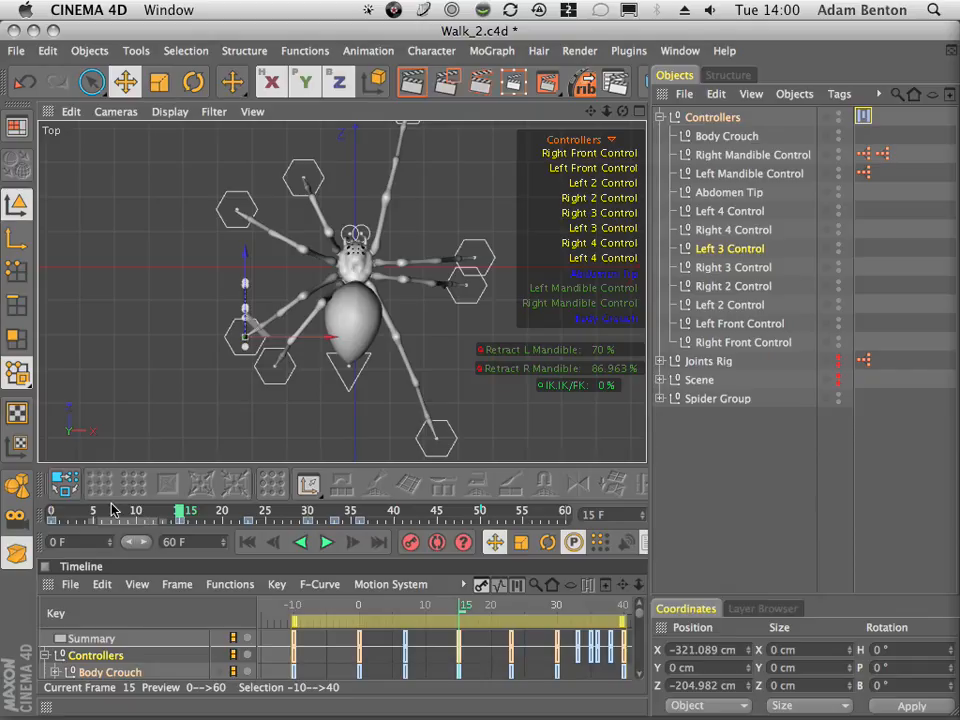
- Key the Left 3 Control at Z -44.982 cm on frame 30
left_click(50, 511)
left_click_drag(50, 511, 311, 512)
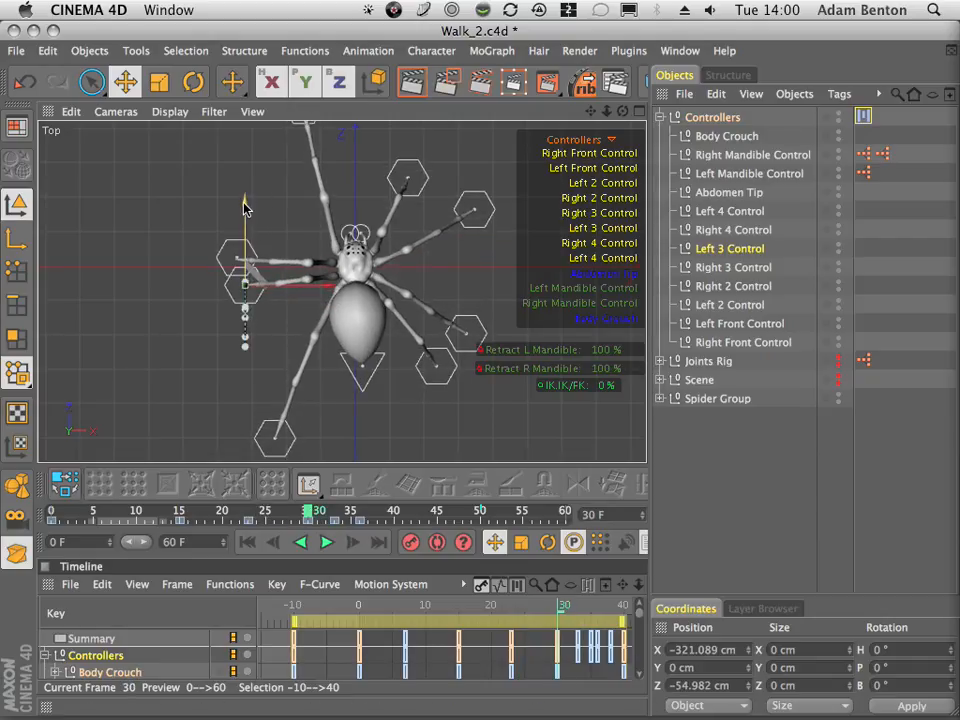
left_click_drag(243, 207, 244, 204)
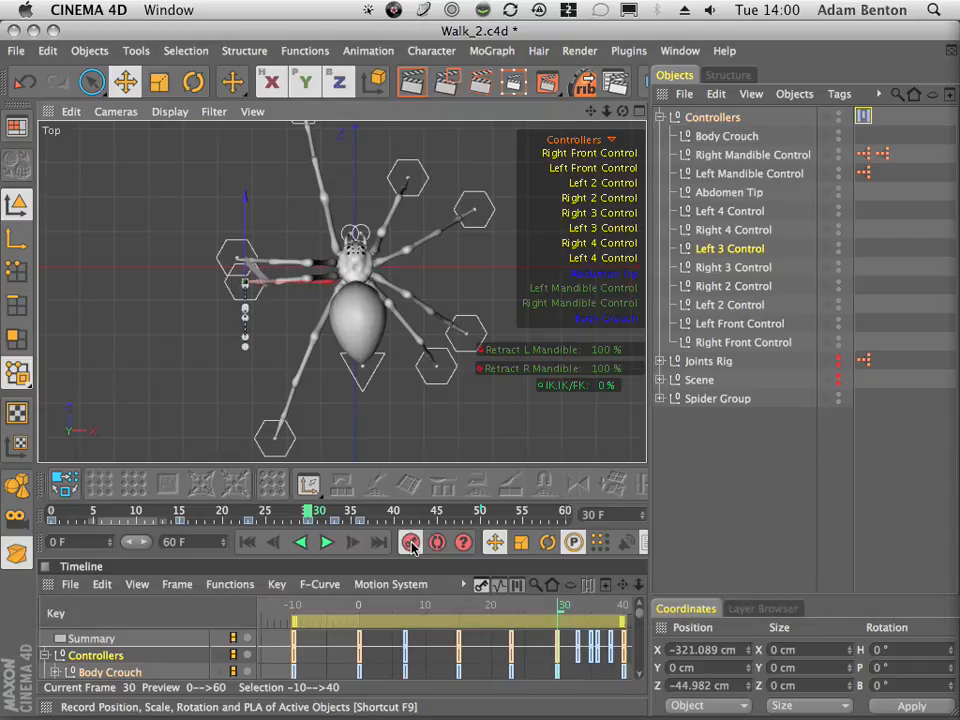
- Scrub the animation between frame 36 and frame 0 to review the Left 3 leg's adjusted stride
left_click_drag(316, 513, 362, 515)
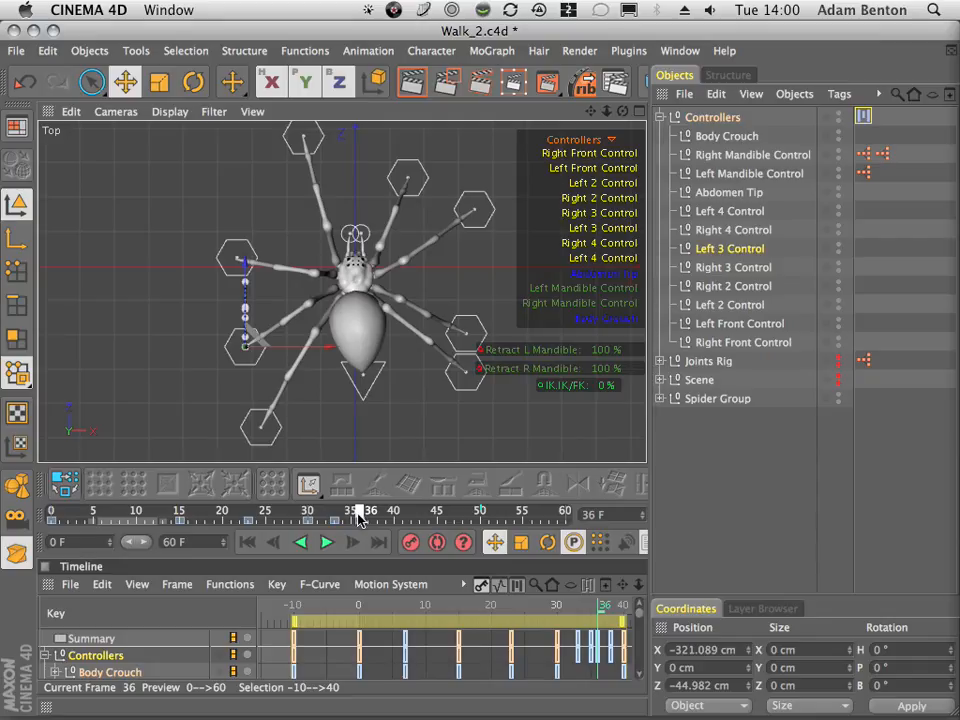
left_click_drag(362, 517, 55, 495)
left_click_drag(318, 514, 50, 553)
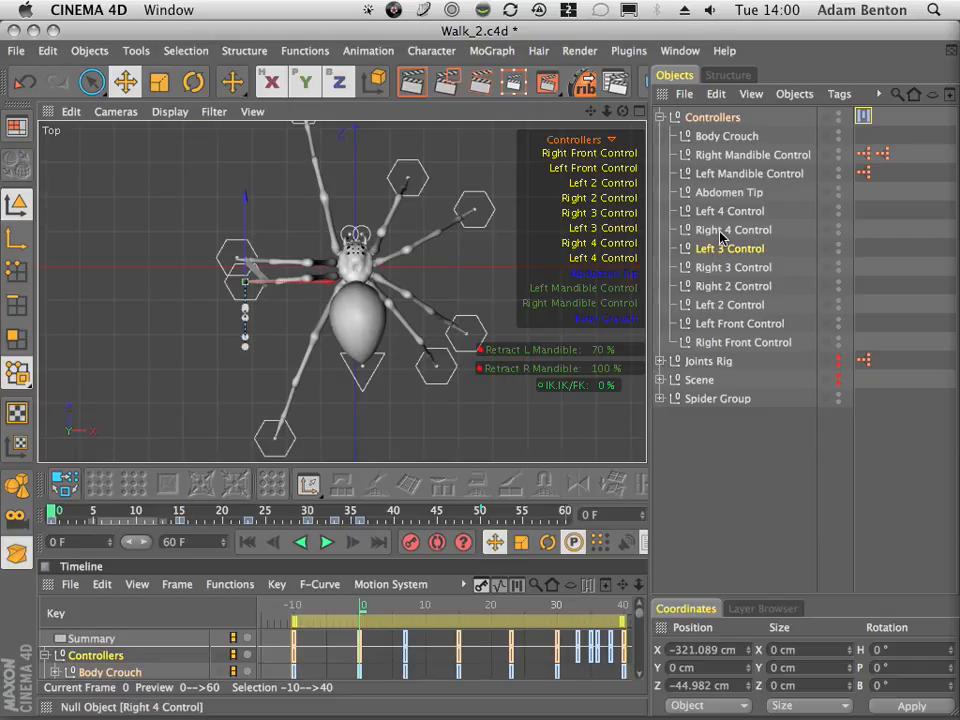
- Move the Left 2 Control back 10 cm to Z 15.538 cm at frame 0 and key it
left_click(728, 304)
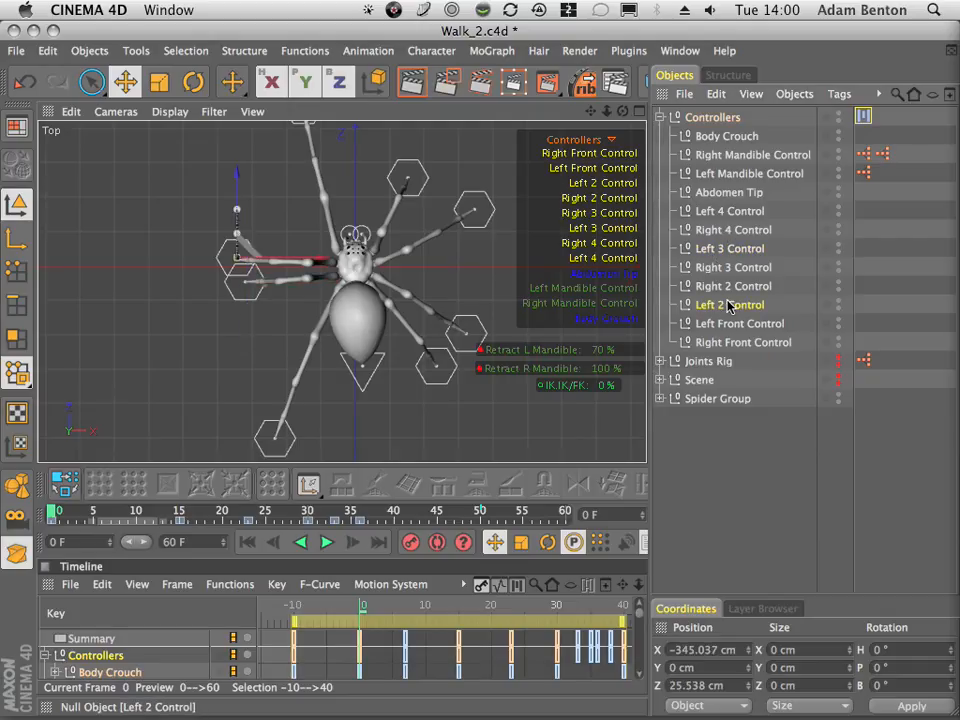
left_click_drag(115, 512, 52, 512)
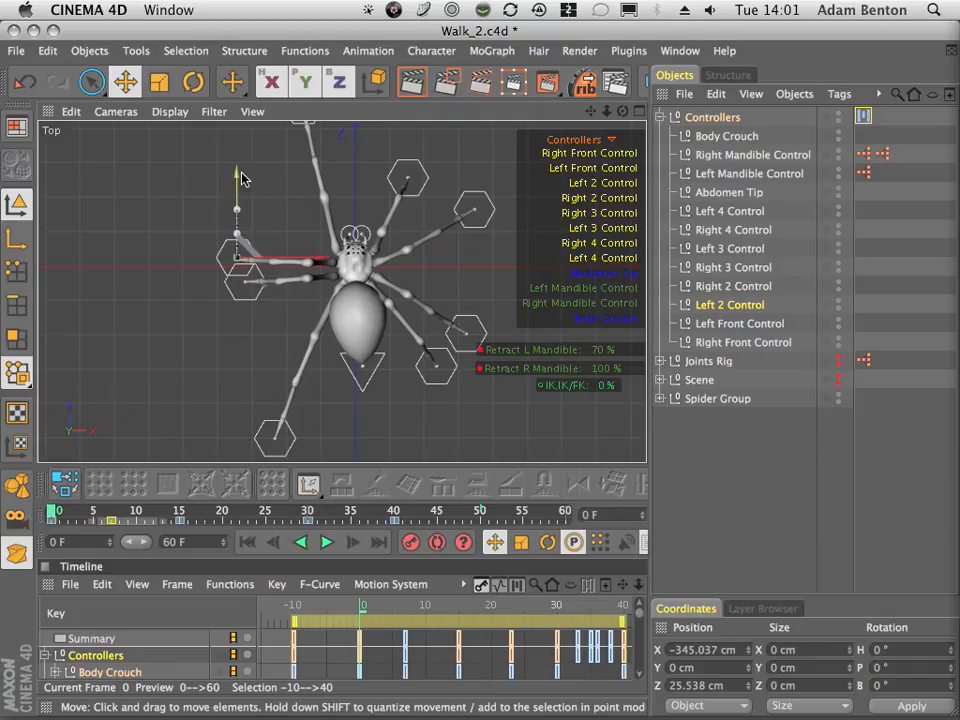
left_click_drag(238, 178, 237, 181)
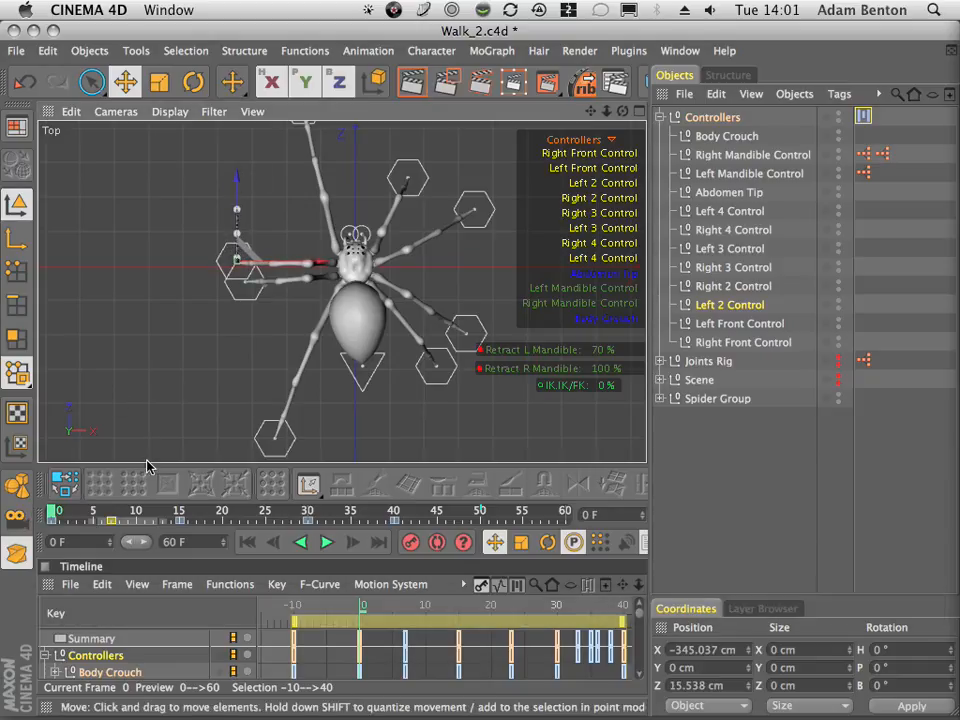
- Key the Left 2 Control at Z 175.538 cm on frame 15 and Z 15.538 cm on frame 30, and scrub back to frame 0
left_click_drag(78, 498, 179, 512)
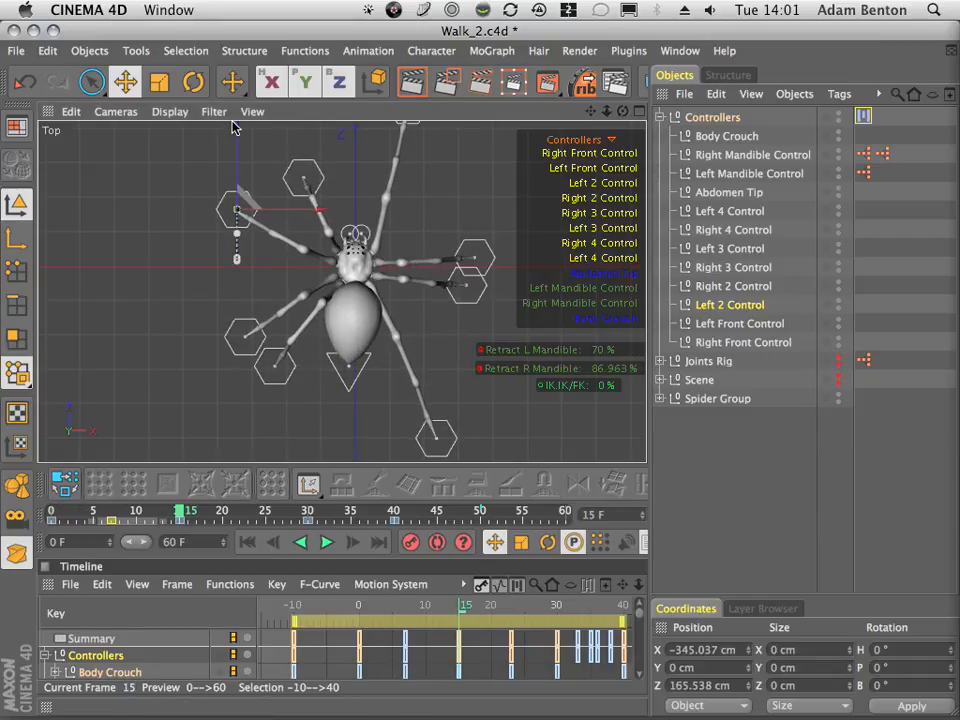
left_click_drag(236, 124, 239, 129)
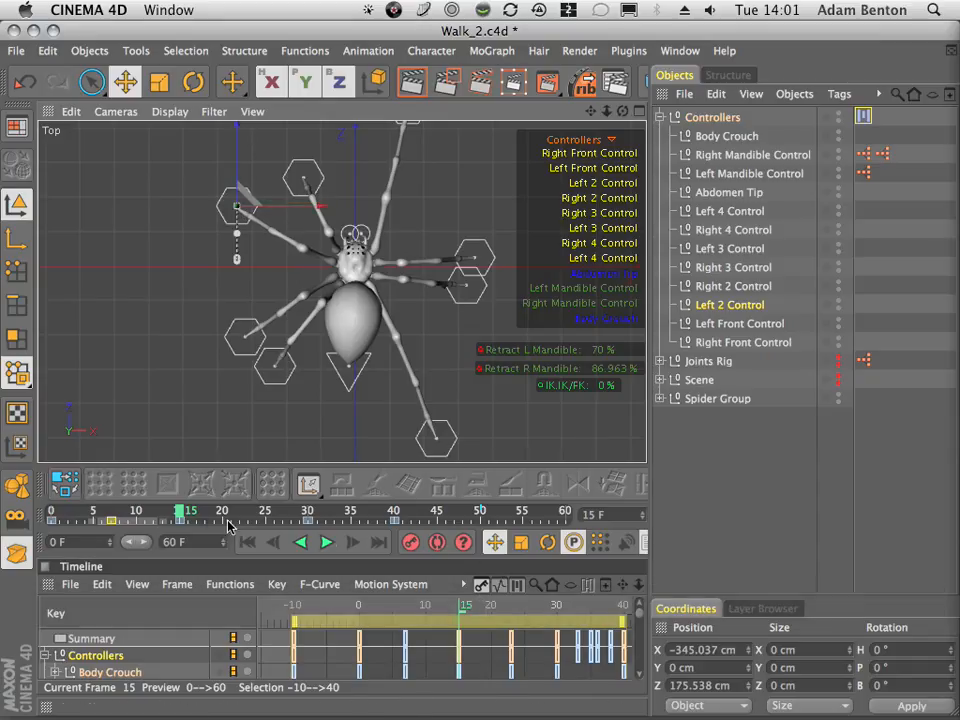
left_click_drag(183, 512, 311, 512)
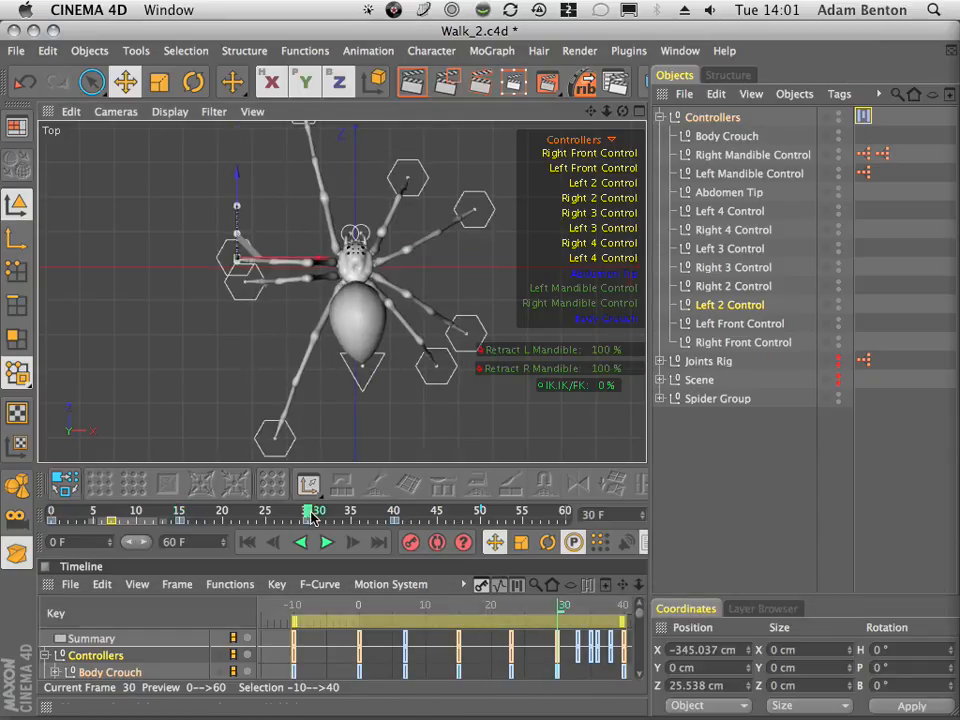
left_click_drag(236, 181, 240, 182)
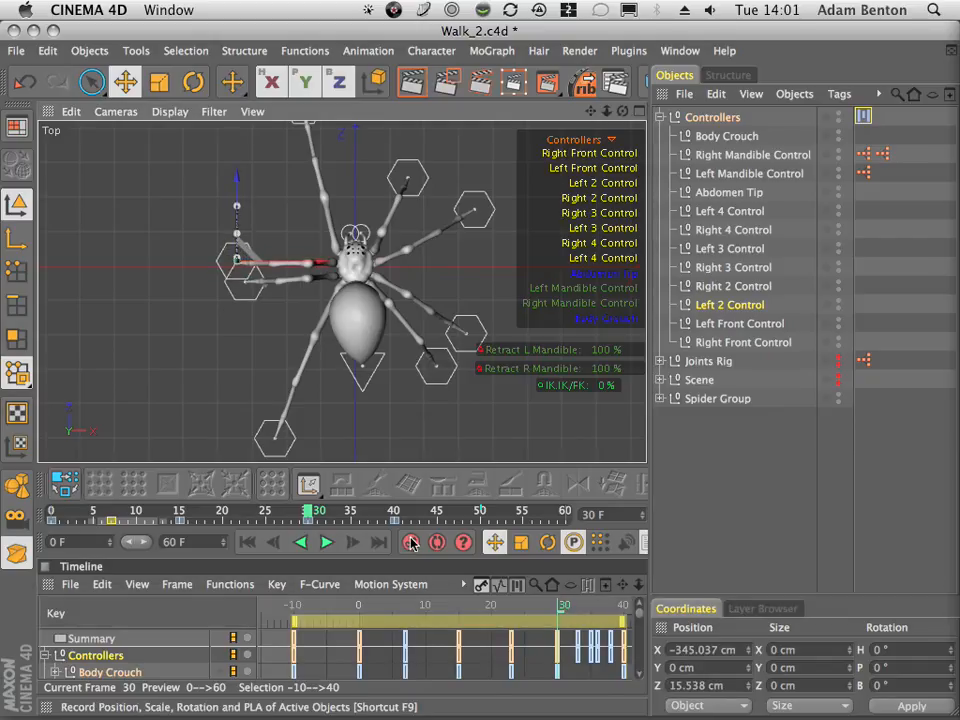
left_click_drag(120, 512, 4, 484)
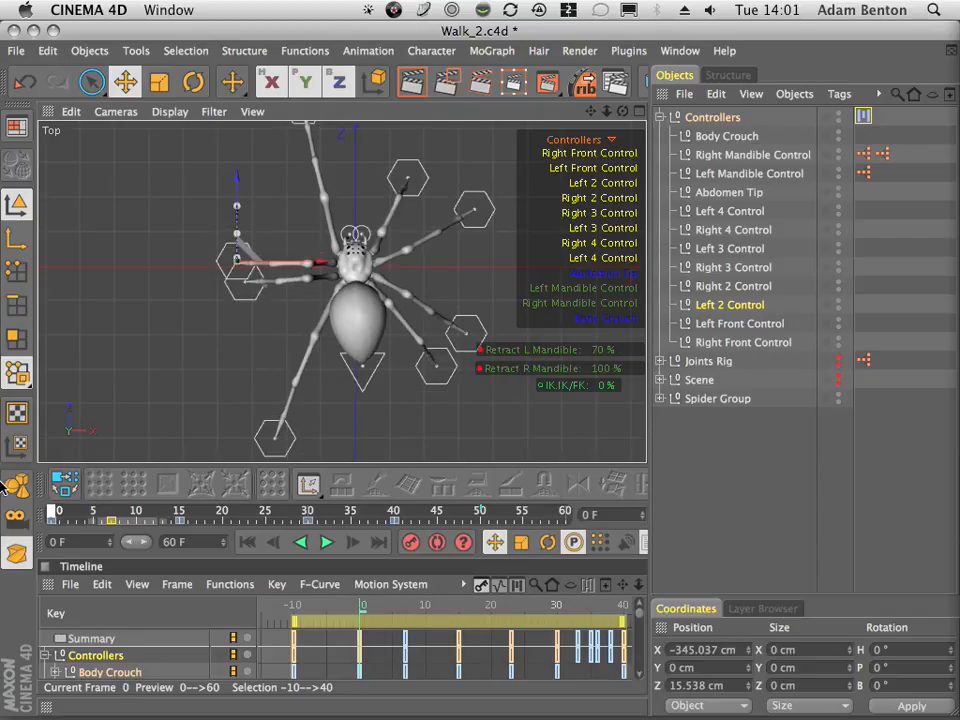
left_click_drag(52, 512, 17, 516)
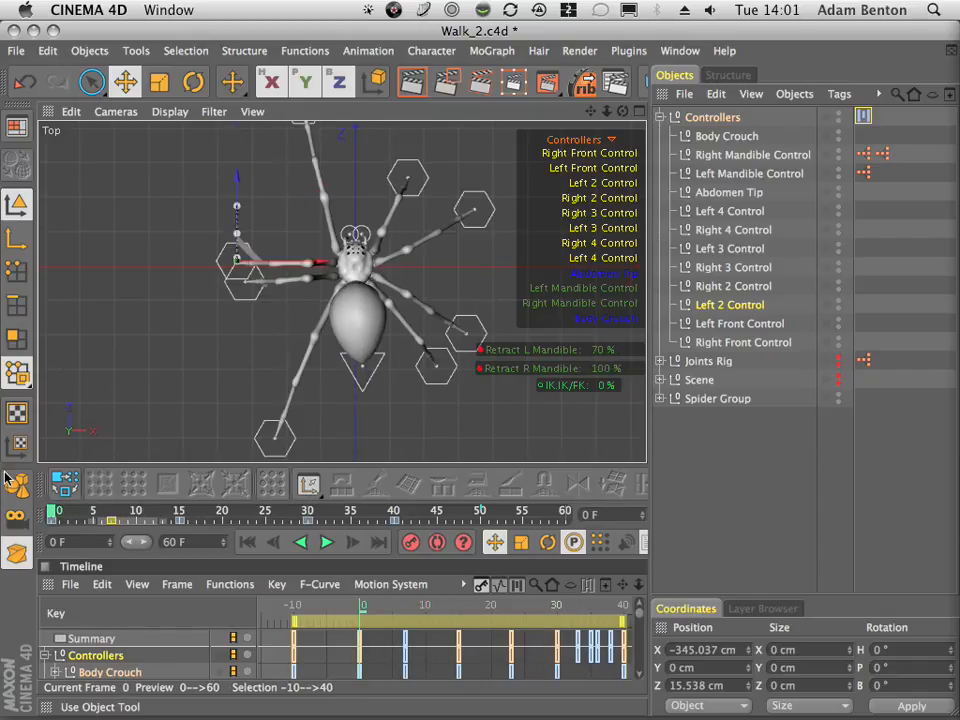
- Move the Right 3 Control back to Z -204.982 cm at frame 0 and key it
left_click(720, 248)
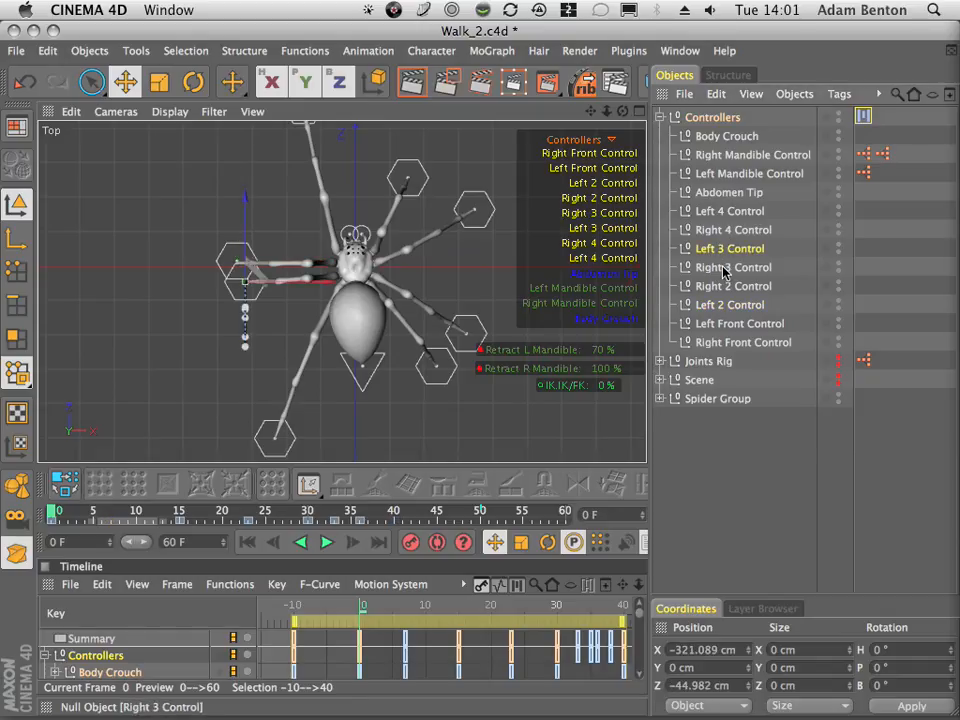
left_click(724, 268)
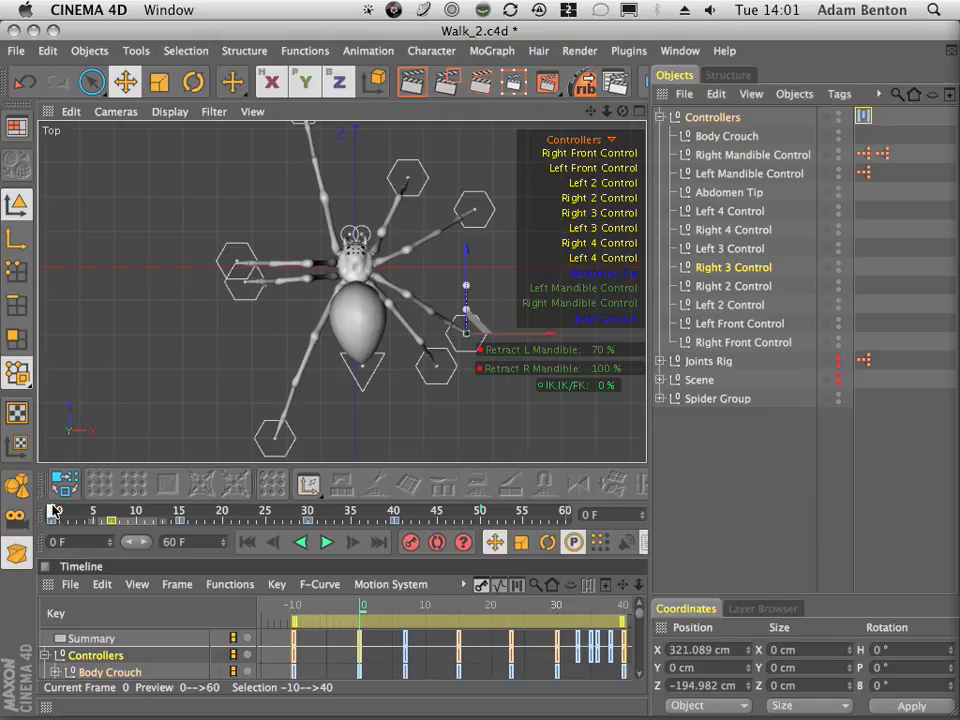
left_click_drag(53, 508, 28, 510)
left_click_drag(467, 252, 471, 258)
left_click(411, 543)
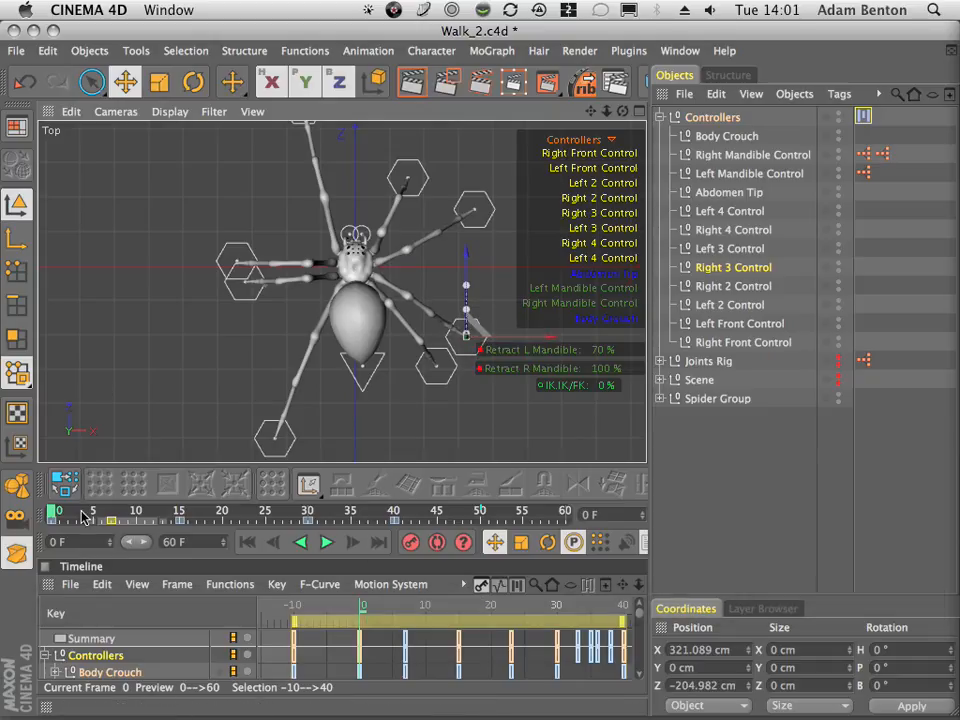
- Key the Right 3 Control at Z -44.982 cm on frame 15 and Z -204.982 cm on frame 30
left_click_drag(85, 515, 179, 515)
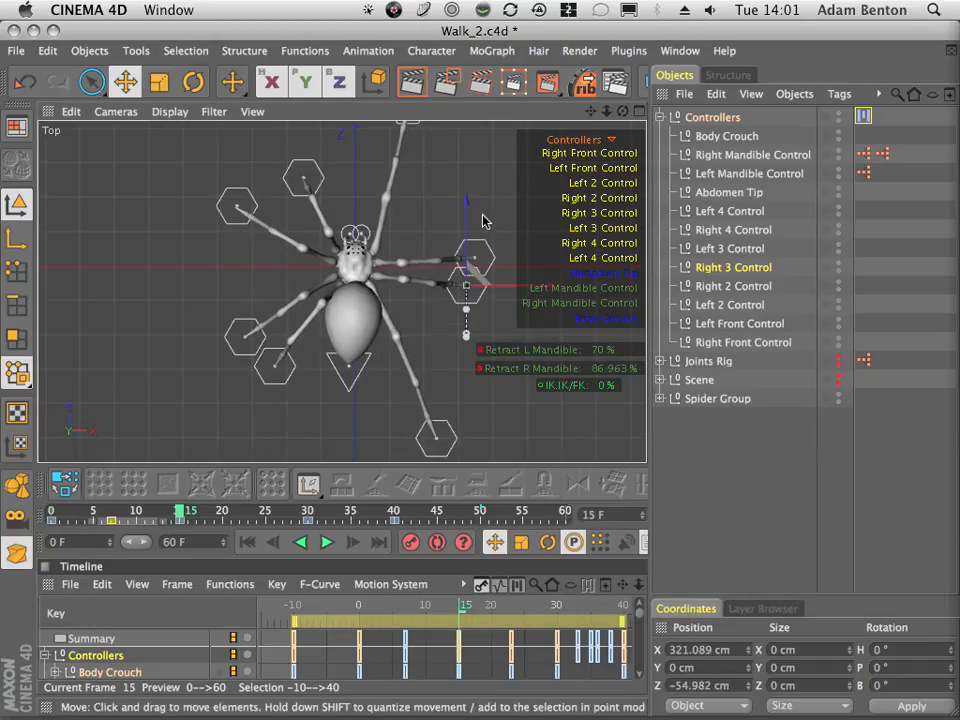
left_click_drag(466, 208, 470, 205)
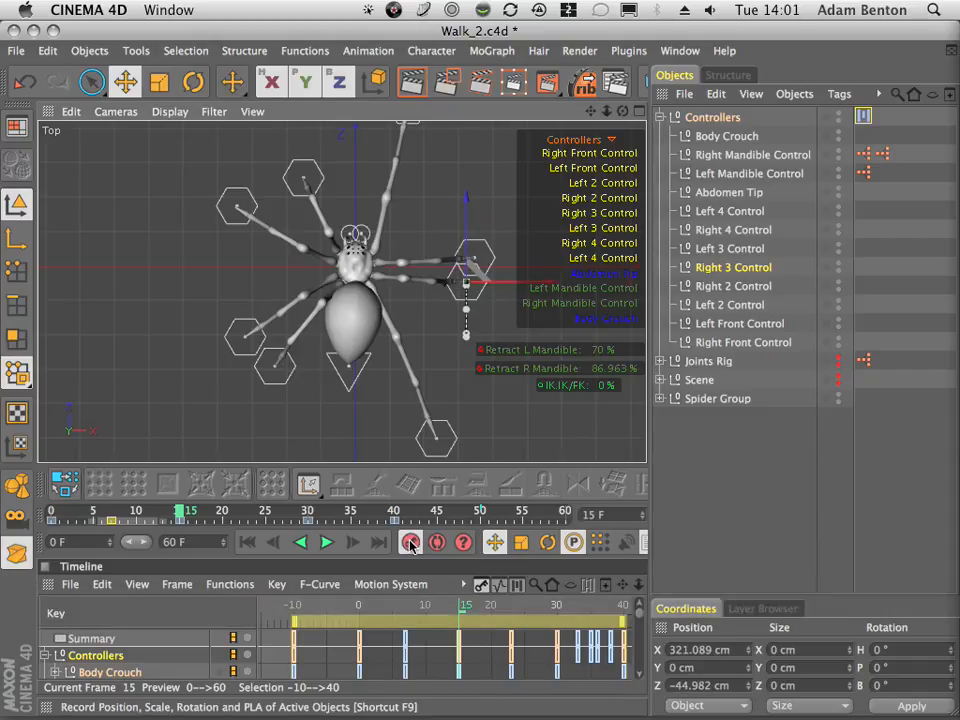
left_click_drag(183, 513, 313, 513)
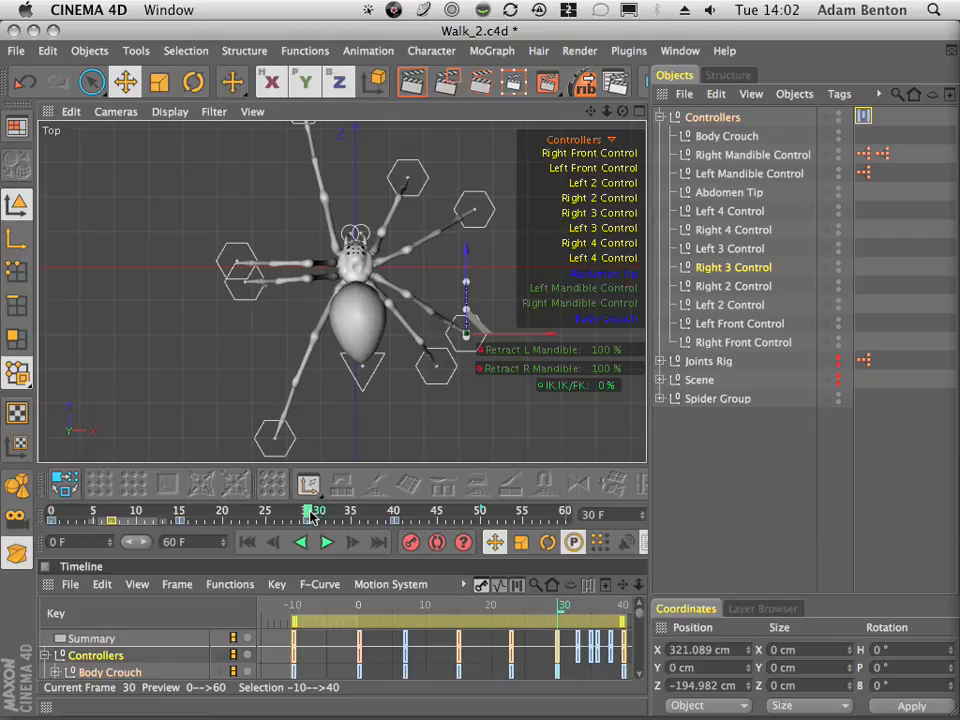
left_click_drag(467, 252, 467, 255)
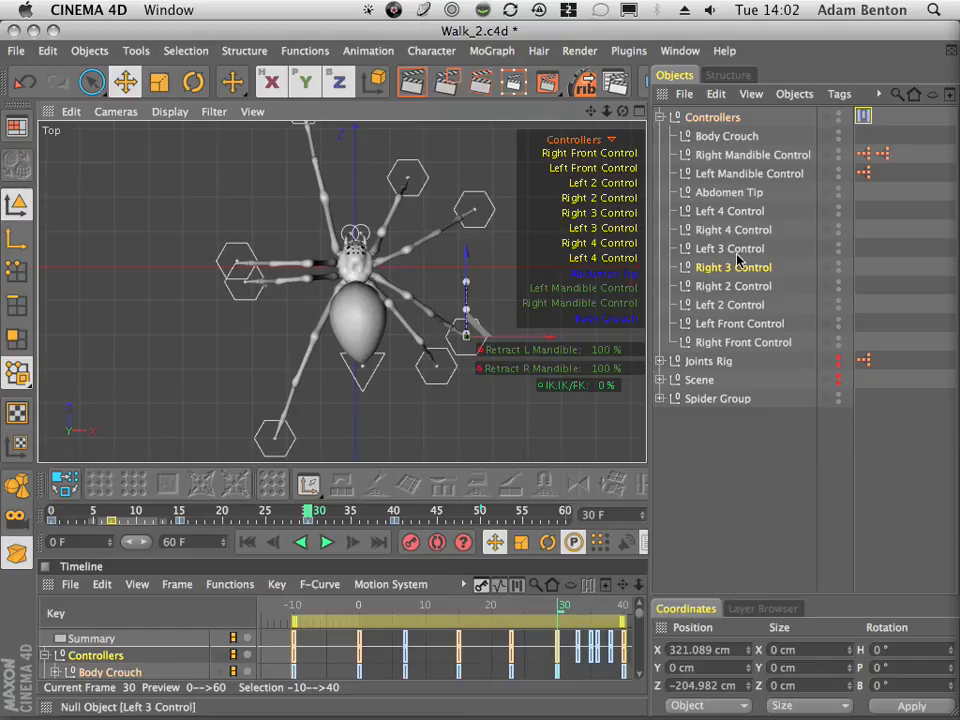
- Move the Right 2 Control forward to Z 175.538 cm at frame 0 and key it
left_click(735, 288)
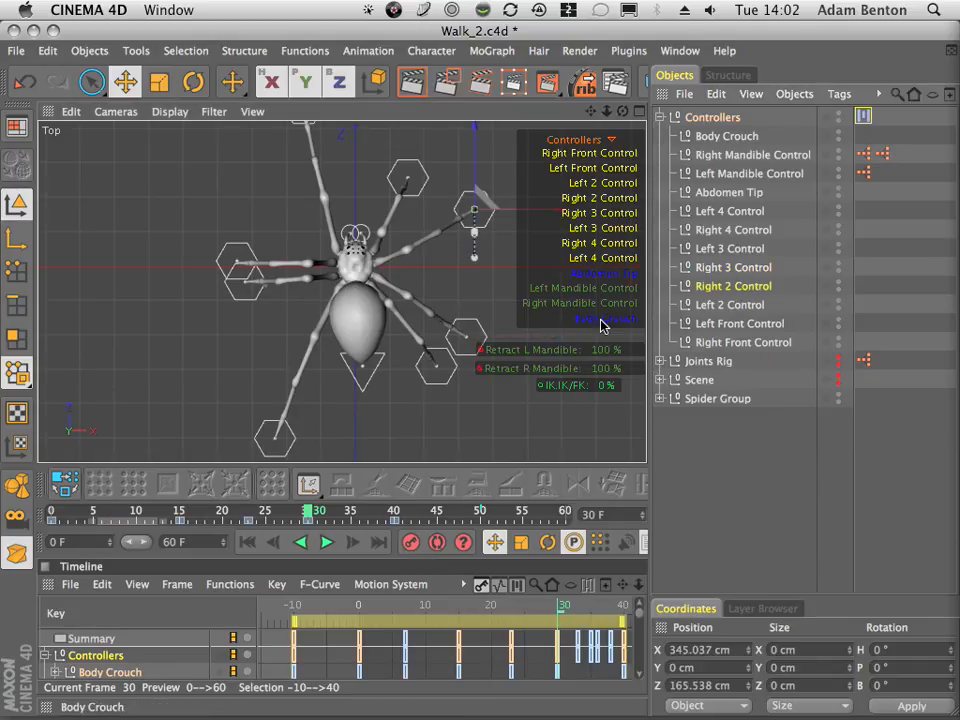
left_click_drag(220, 515, 8, 517)
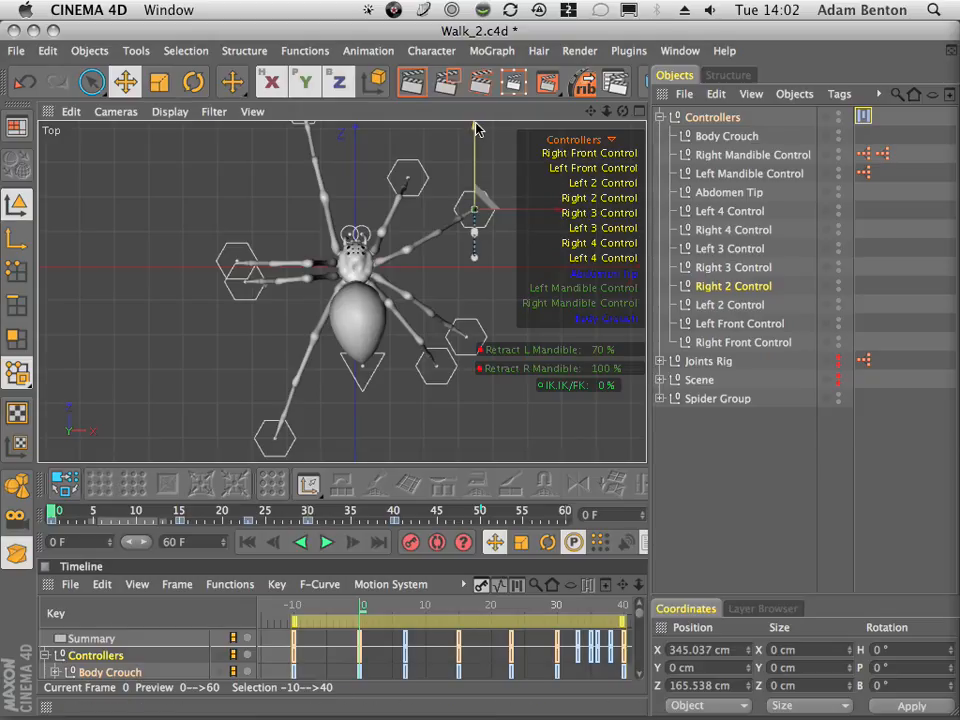
left_click_drag(477, 129, 483, 150)
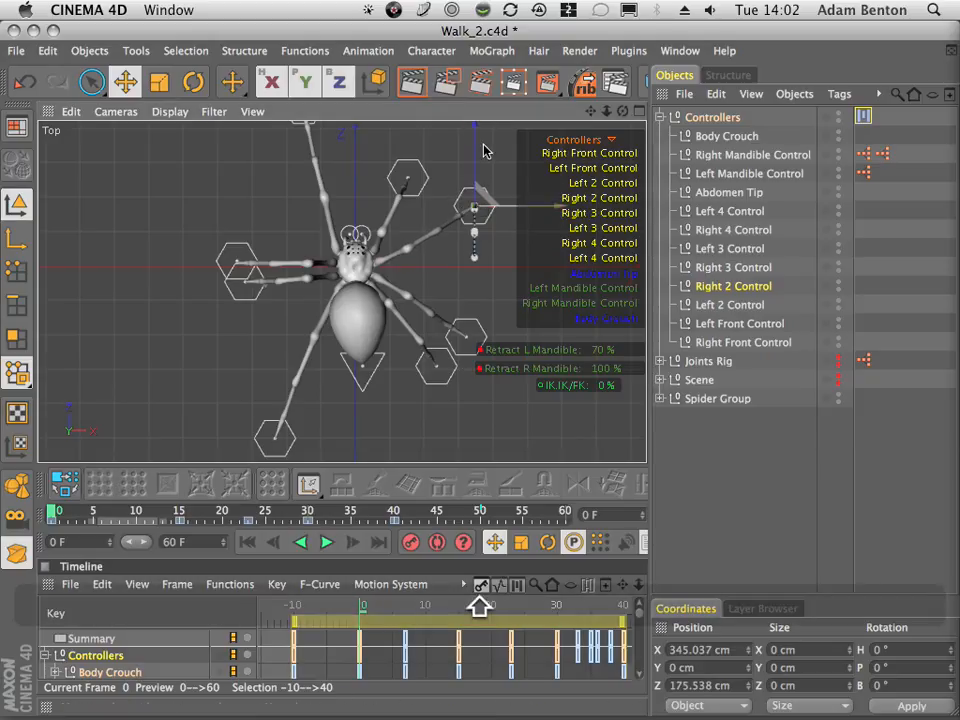
left_click(410, 544)
- Key the Right 2 Control at Z 15.538 cm on frame 15 and Z 175.538 cm on frame 30, and scrub back to frame 0
left_click_drag(112, 509, 179, 510)
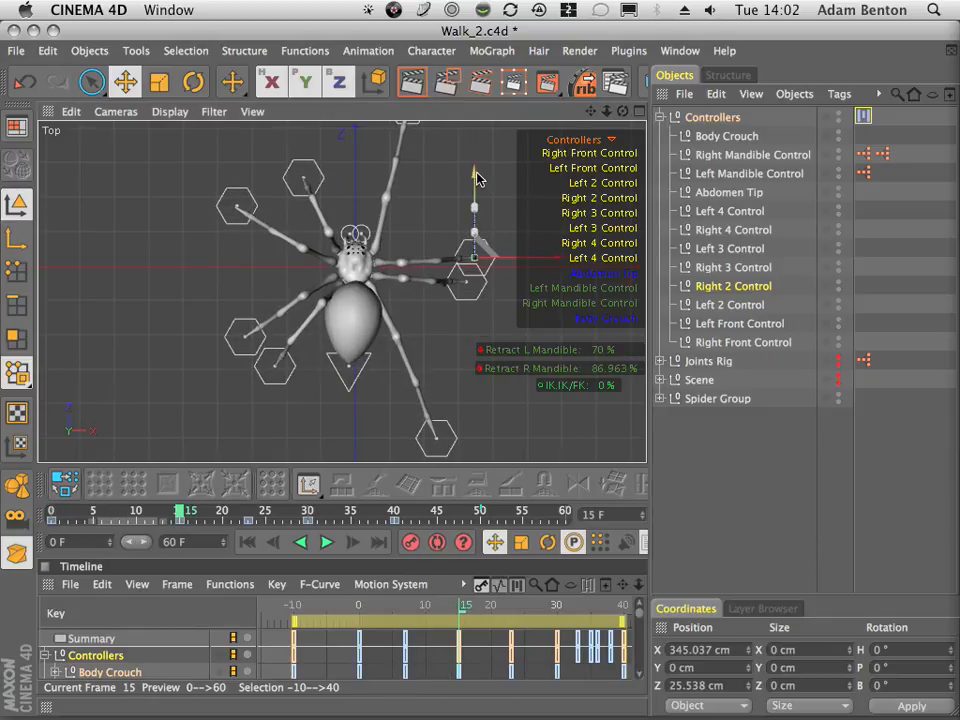
left_click_drag(477, 177, 476, 183)
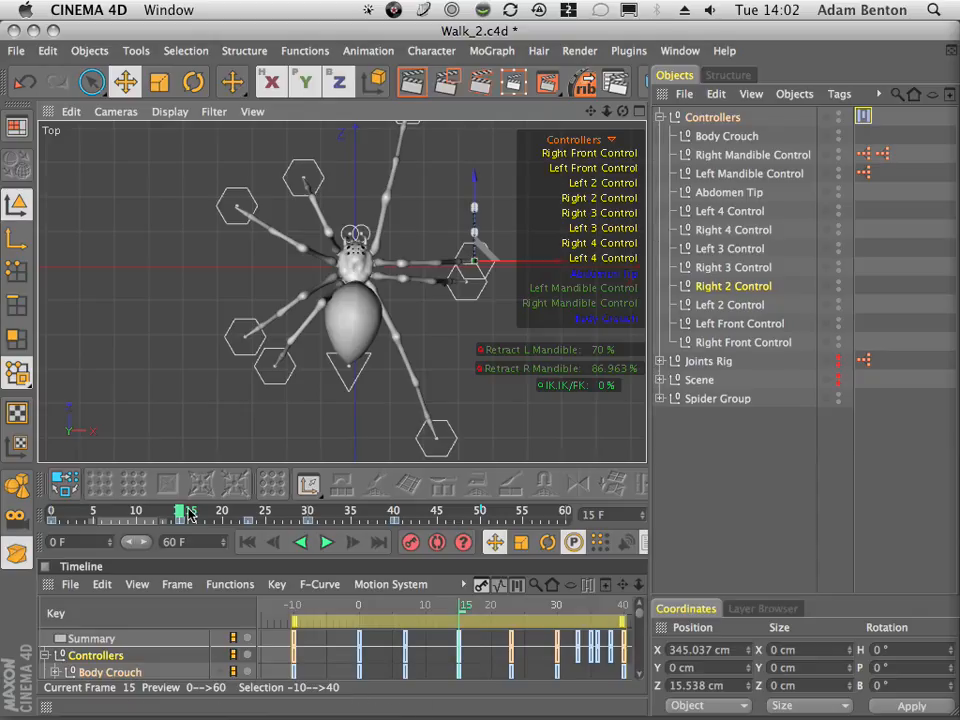
left_click_drag(179, 512, 313, 512)
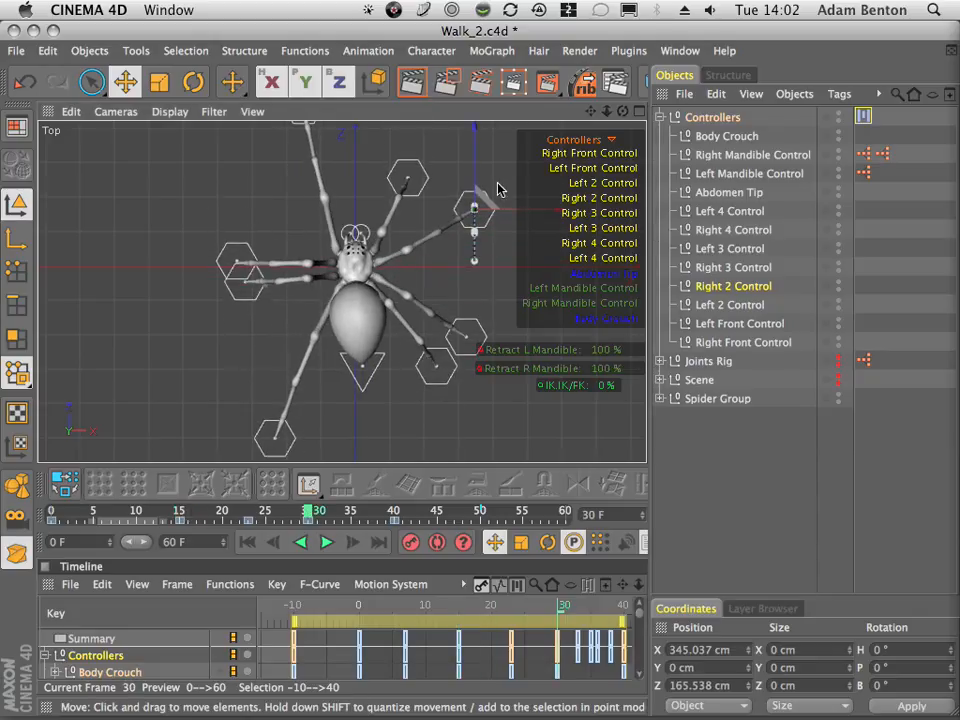
left_click_drag(476, 136, 476, 128)
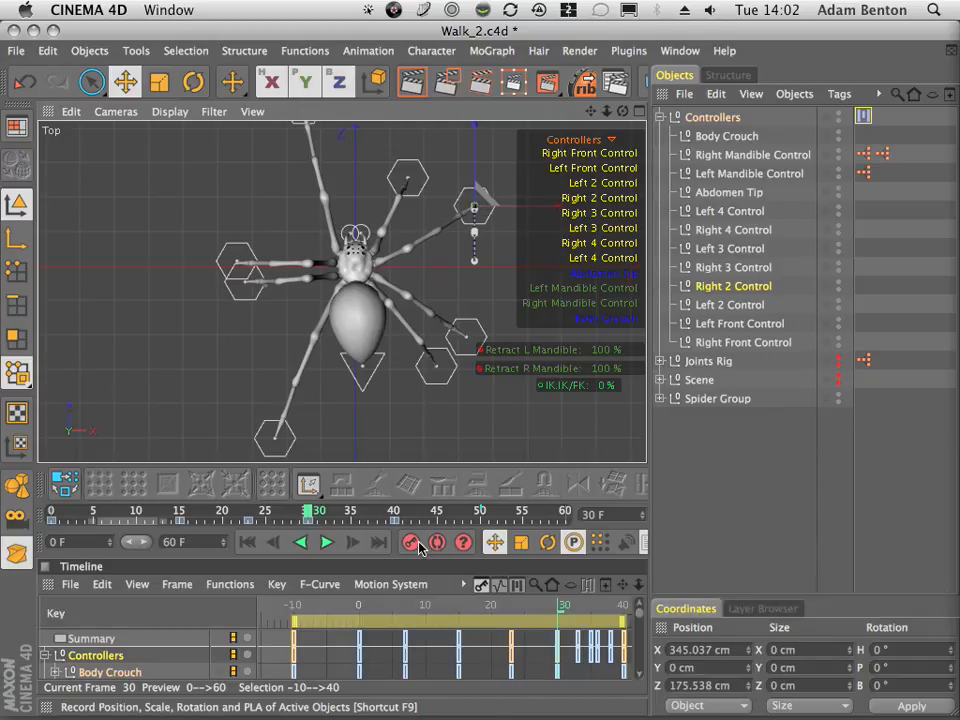
left_click_drag(120, 512, 48, 537)
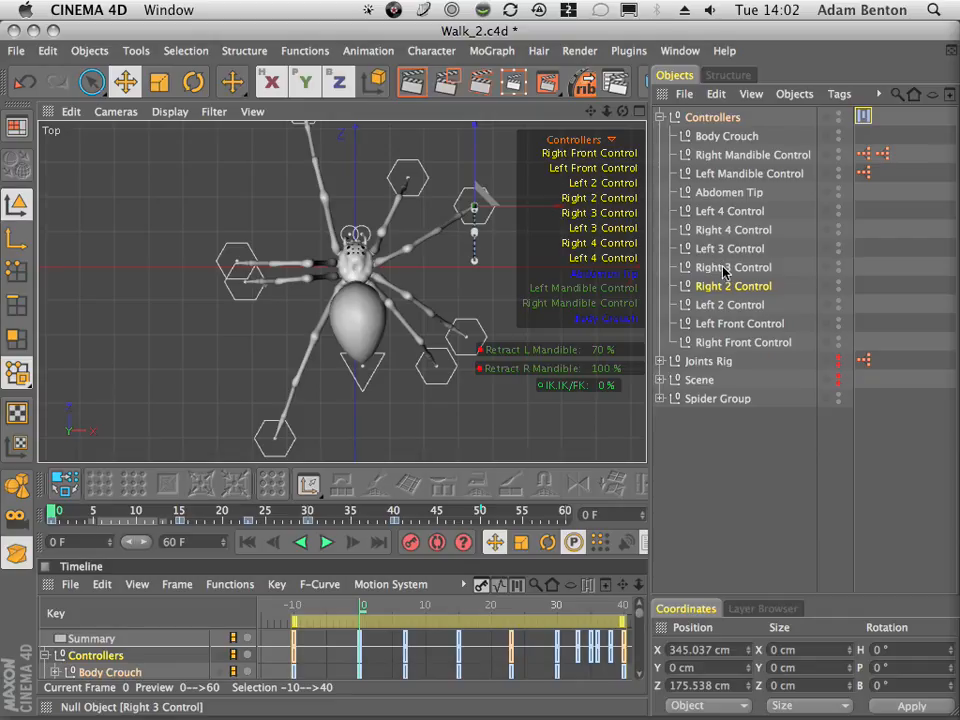
- Key the Right Front Control at Z 277.146 cm on frame 0 and go to frame 15
left_click(740, 343)
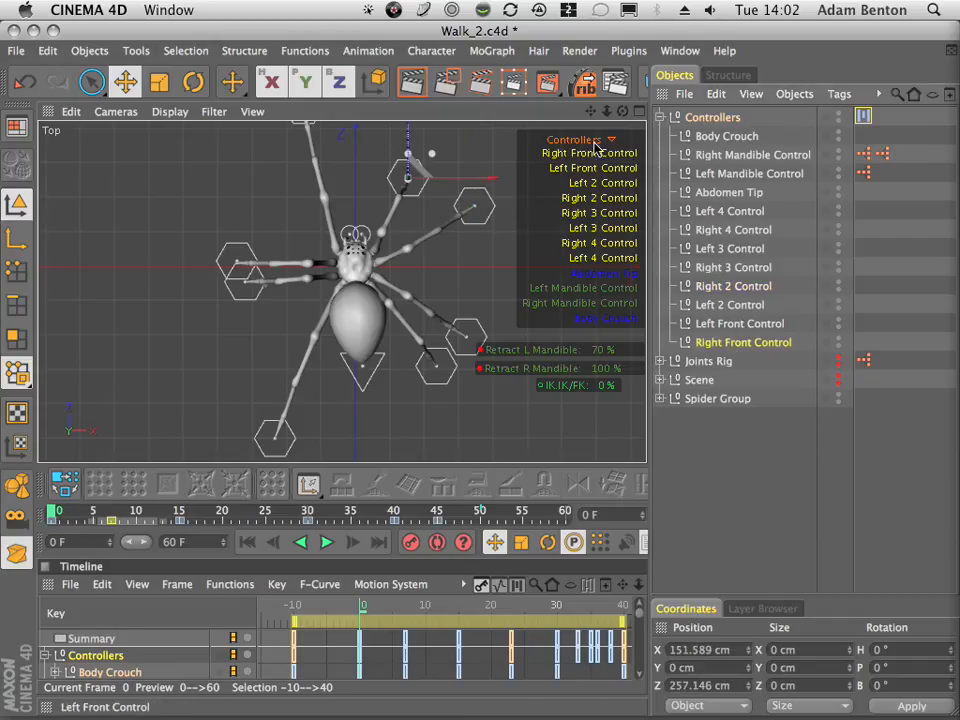
left_click_drag(57, 514, 37, 512)
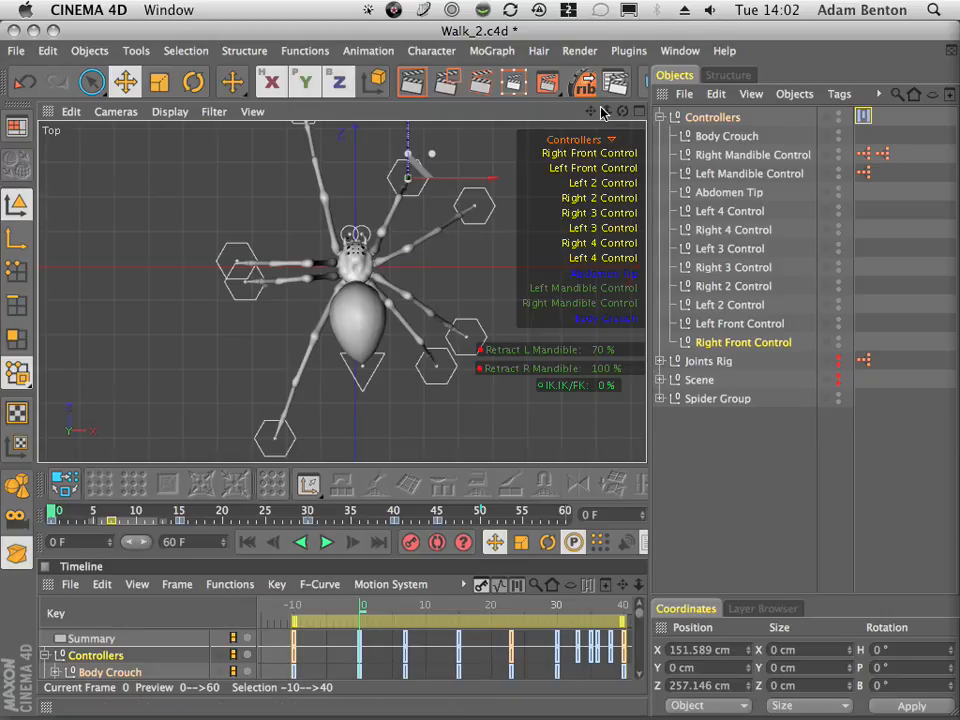
mouse_move(63, 511)
left_mouse_down()
mouse_move(88, 511)
mouse_move(52, 510)
left_mouse_up()
left_click_drag(595, 113, 609, 156)
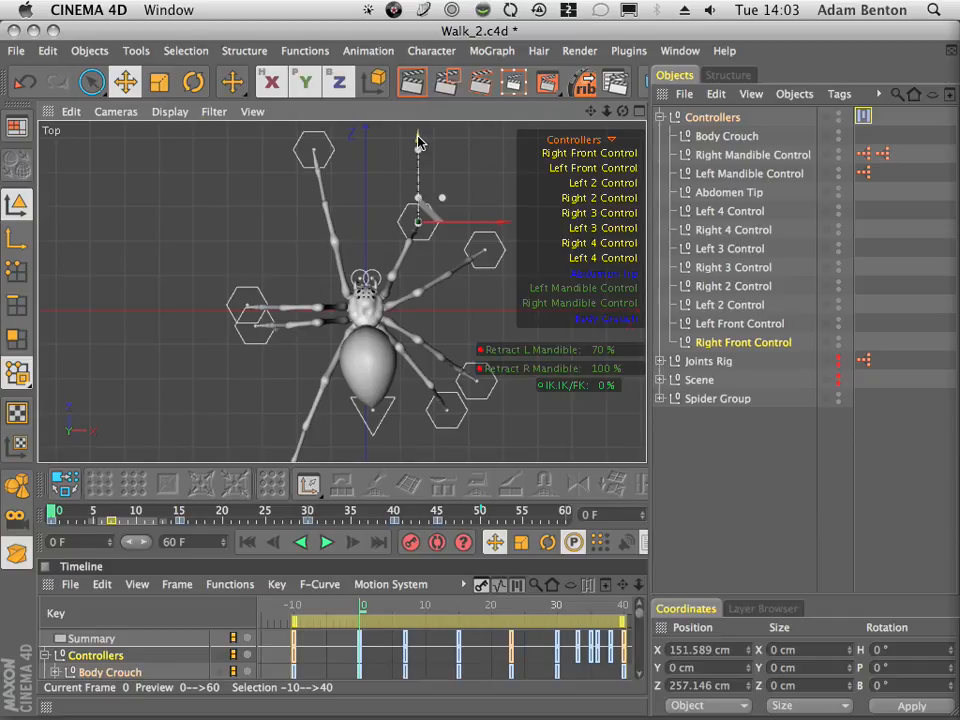
left_click_drag(417, 139, 417, 131)
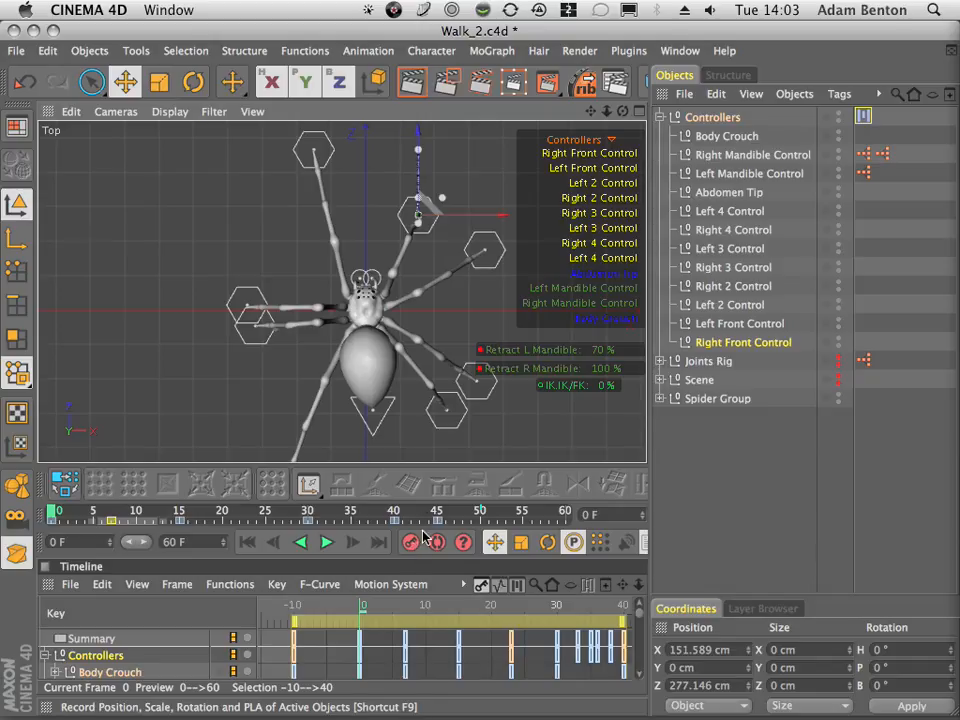
left_click_drag(99, 514, 178, 514)
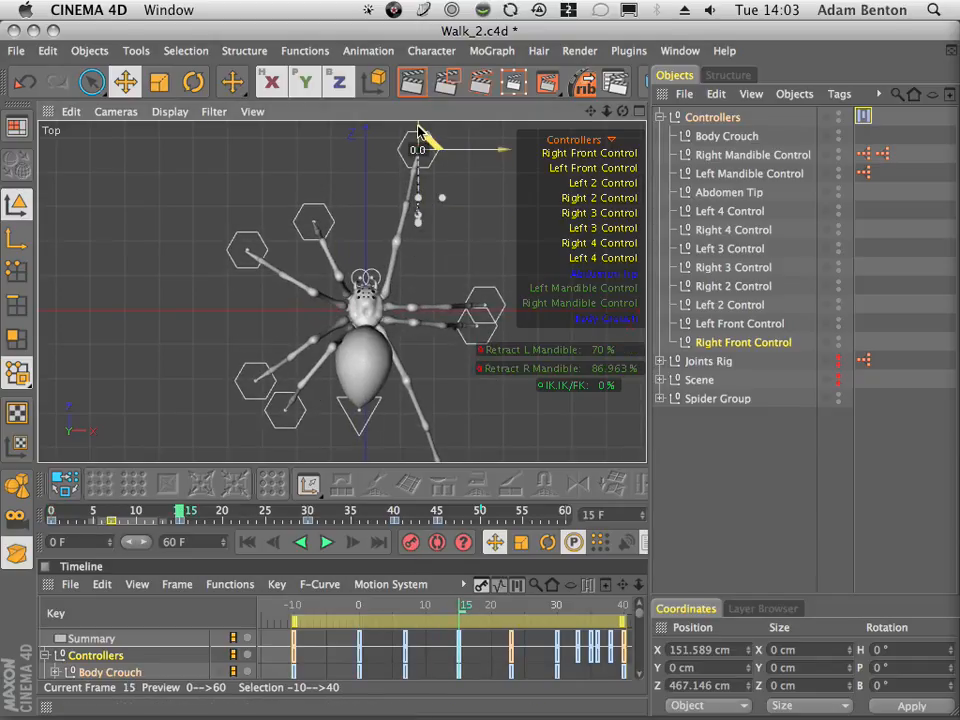
mouse_move(426, 135)
left_mouse_down()
mouse_move(424, 150)
mouse_move(421, 142)
left_mouse_up()
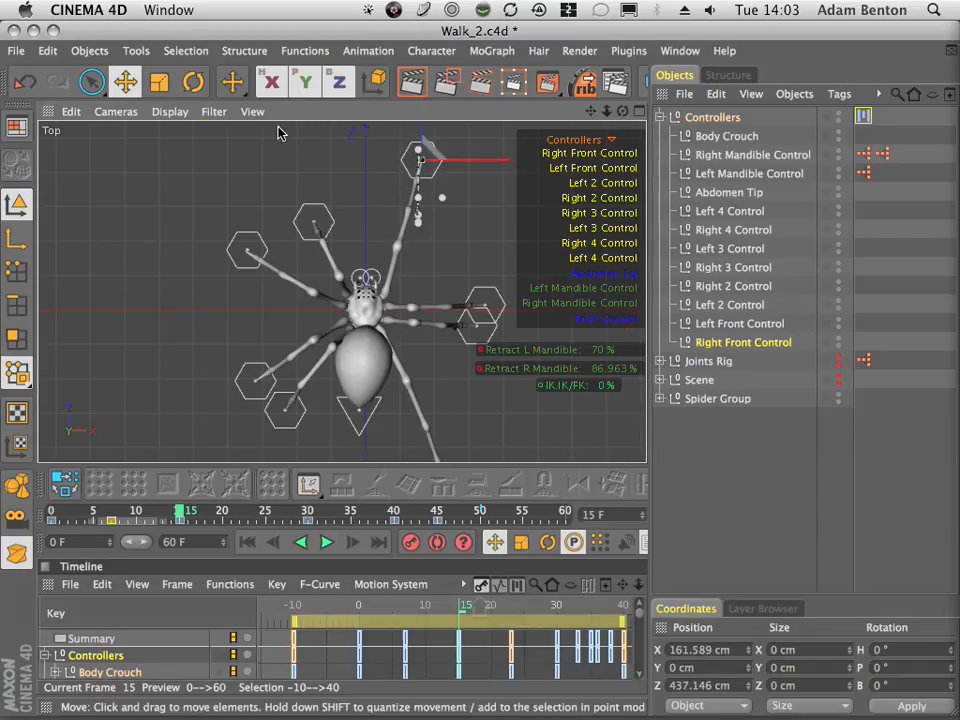
left_click(25, 81)
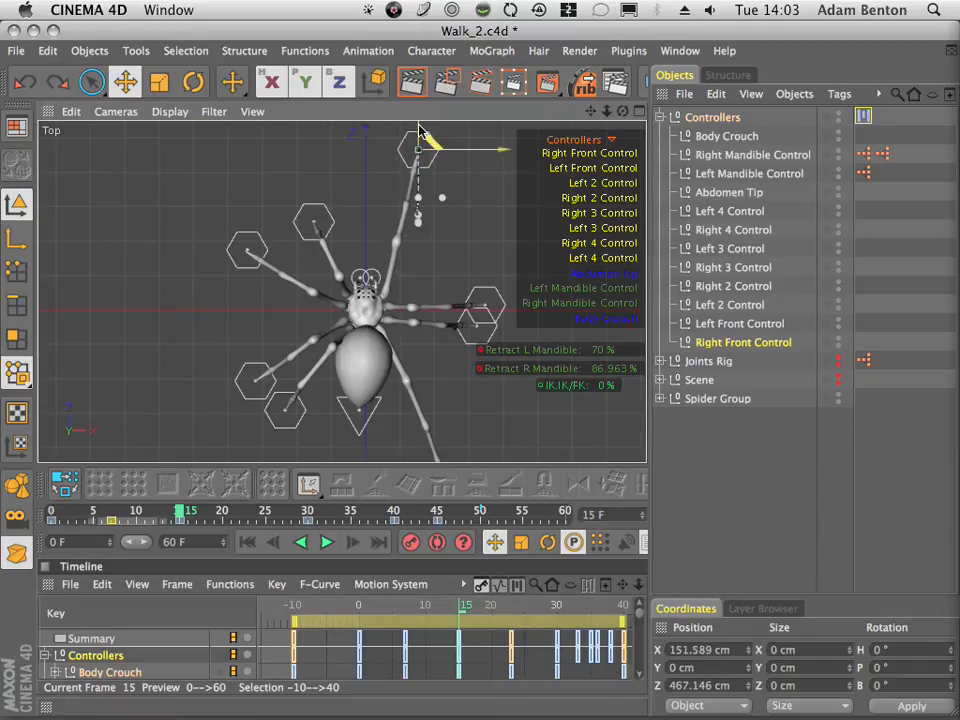
mouse_move(420, 135)
left_mouse_down()
mouse_move(422, 154)
mouse_move(429, 146)
left_mouse_up()
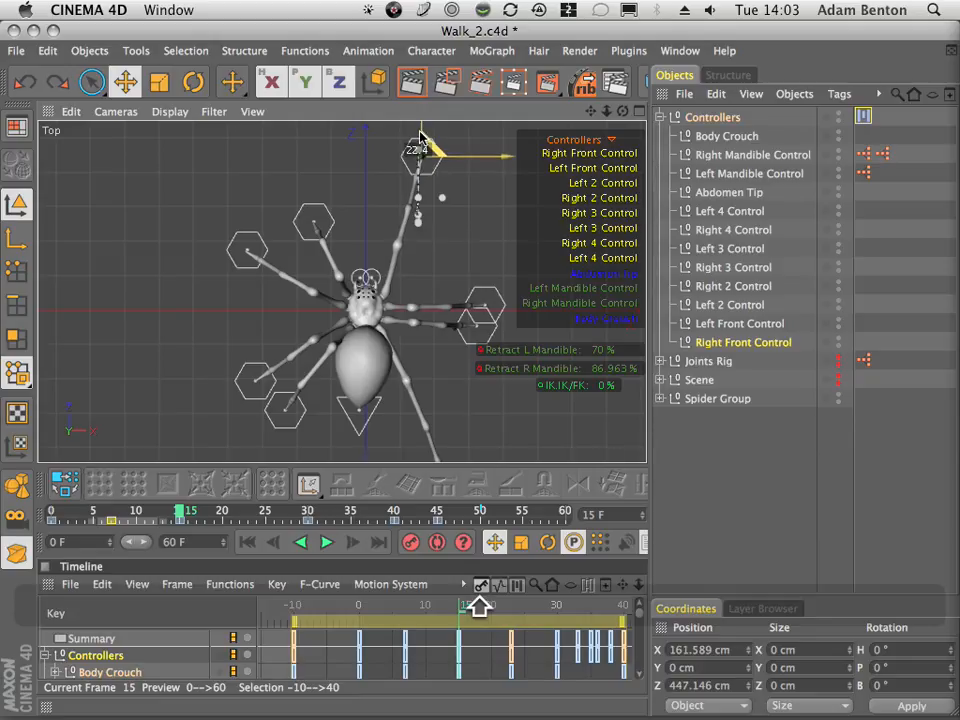
left_click(25, 81)
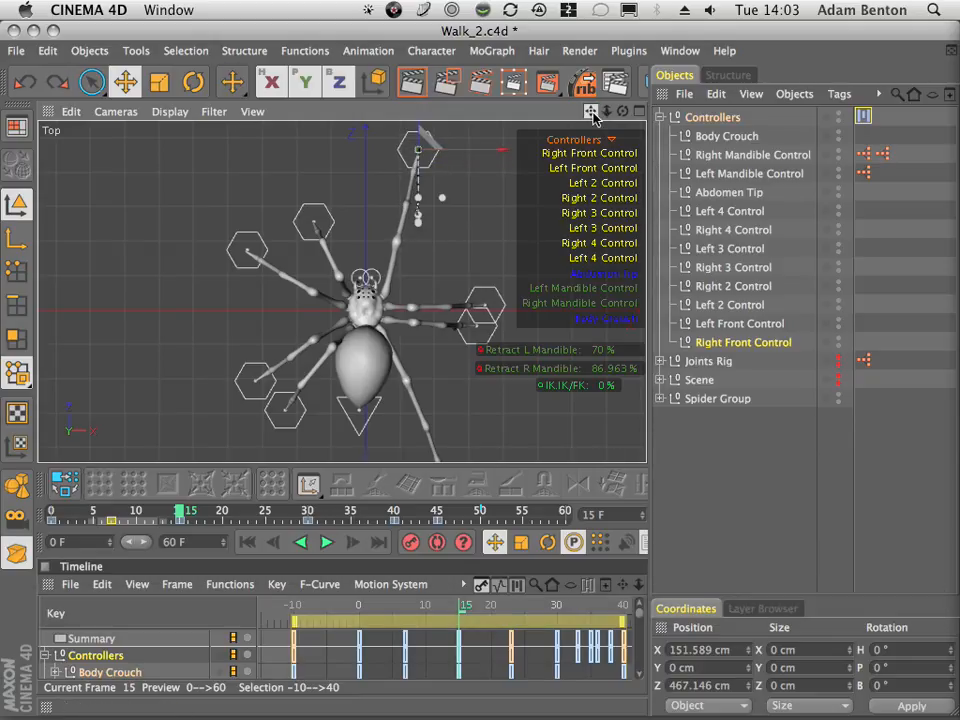
- Lock movement on the X and Y axes and key the Right Front Control at Z 437.146 cm on frame 15
left_click_drag(594, 116, 601, 228)
left_click(300, 84)
left_click(275, 84)
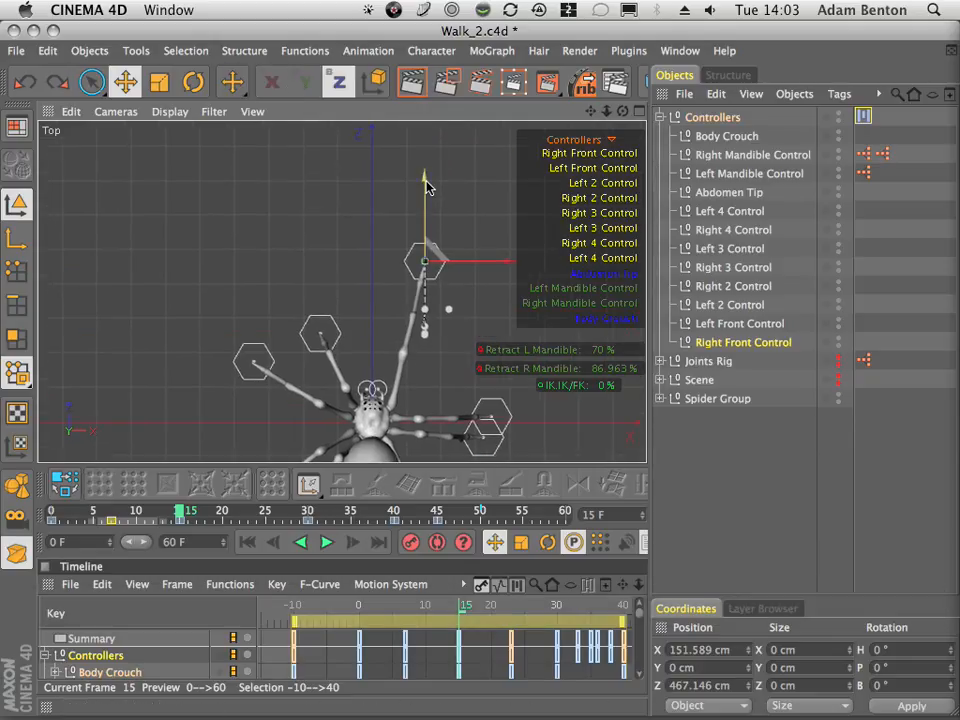
left_click_drag(426, 188, 429, 199)
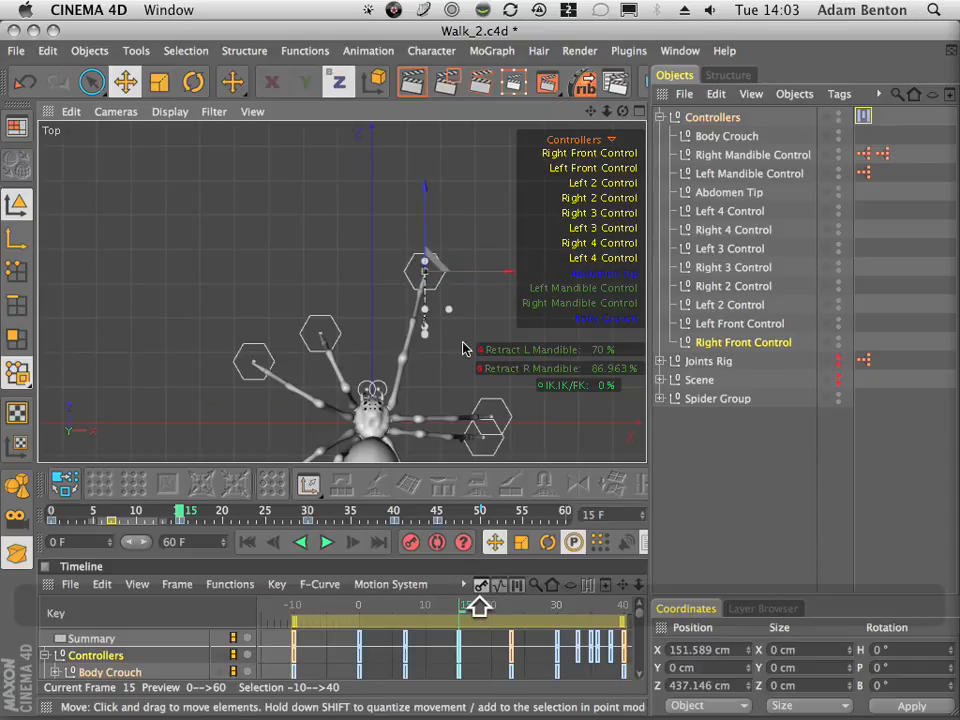
left_click(411, 545)
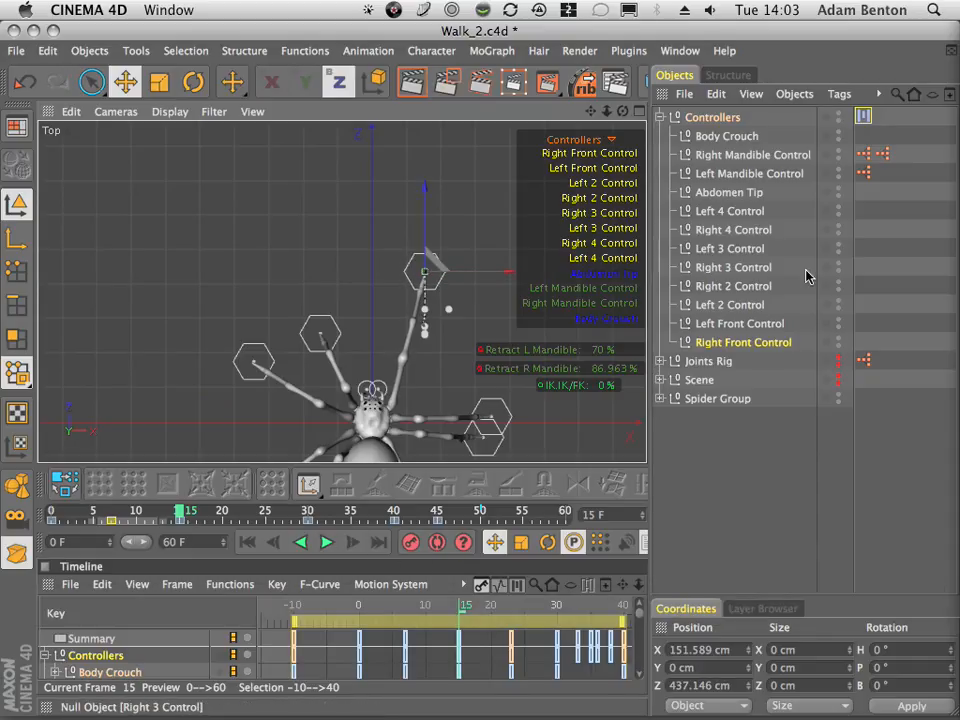
- Key the Left Front Control at Z 437.146 cm on frame 0 and Z 277.146 cm on frame 15
left_click(740, 330)
left_click_drag(140, 513, 51, 513)
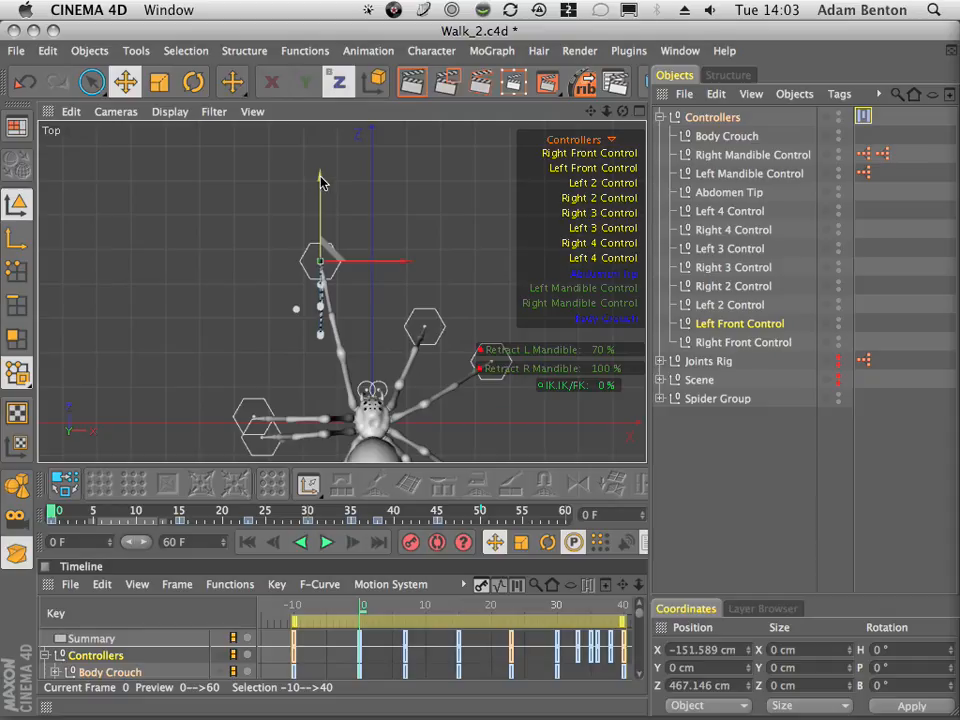
mouse_move(320, 180)
left_mouse_down()
mouse_move(317, 194)
mouse_move(317, 186)
left_mouse_up()
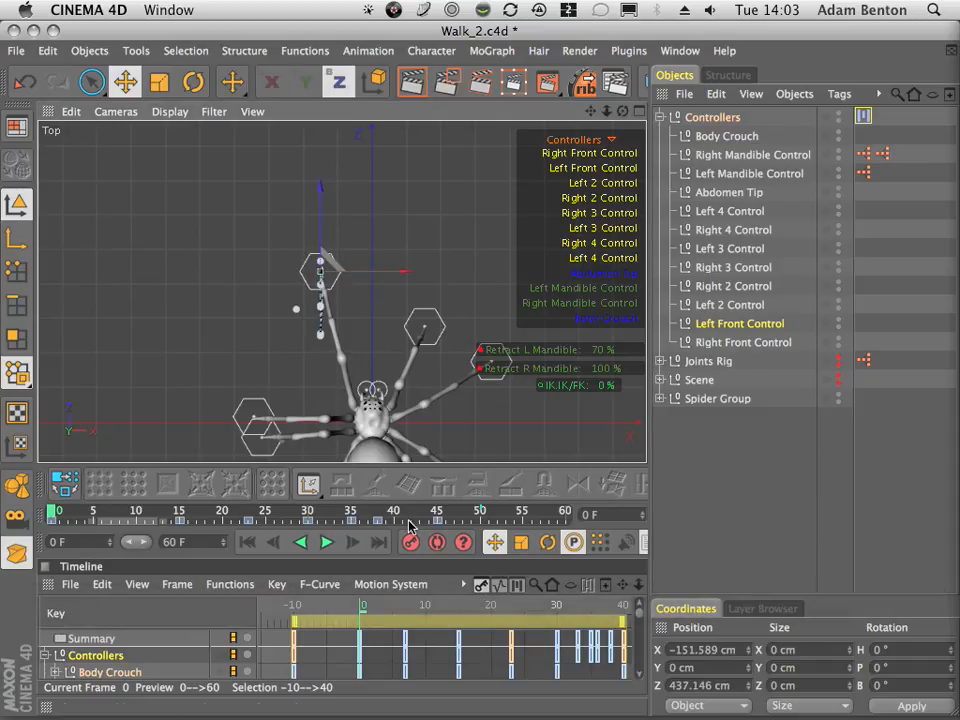
left_click_drag(142, 521, 178, 517)
left_click_drag(321, 251, 320, 243)
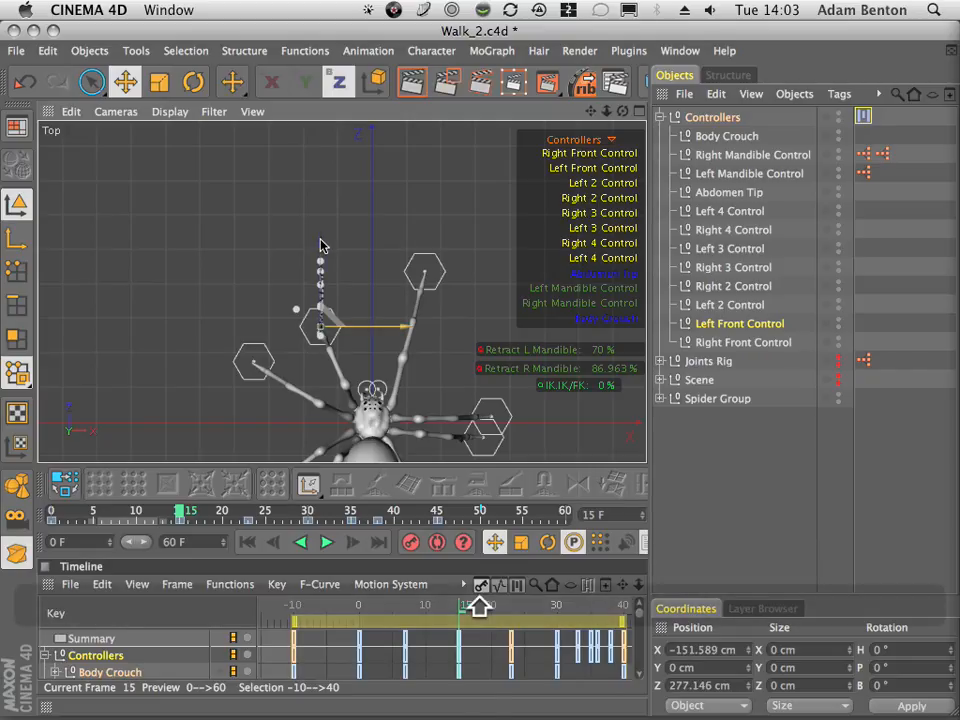
left_click(410, 542)
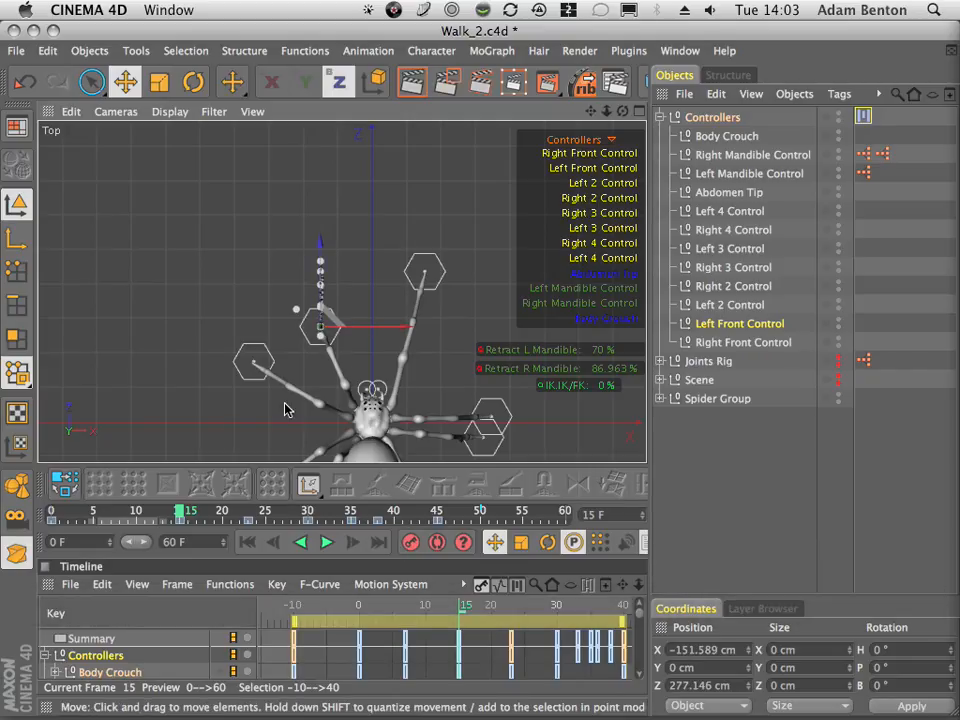
- Key the Left Front Control at Z 437.146 cm on frame 30 and scrub back to frame 0 to review the stride
left_click_drag(184, 512, 310, 512)
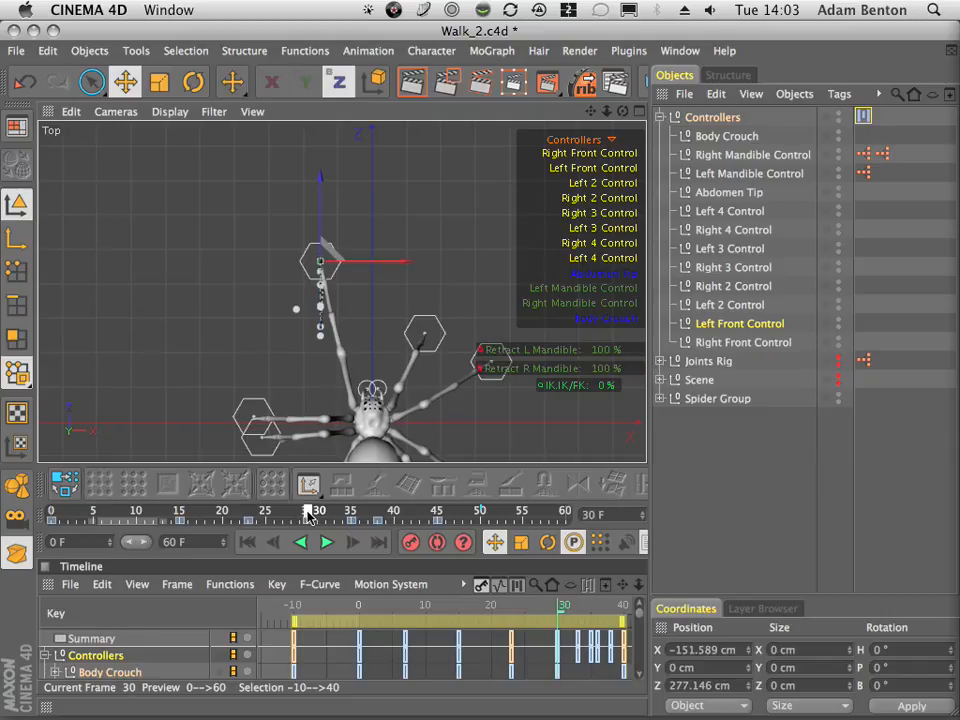
left_click_drag(320, 179, 317, 189)
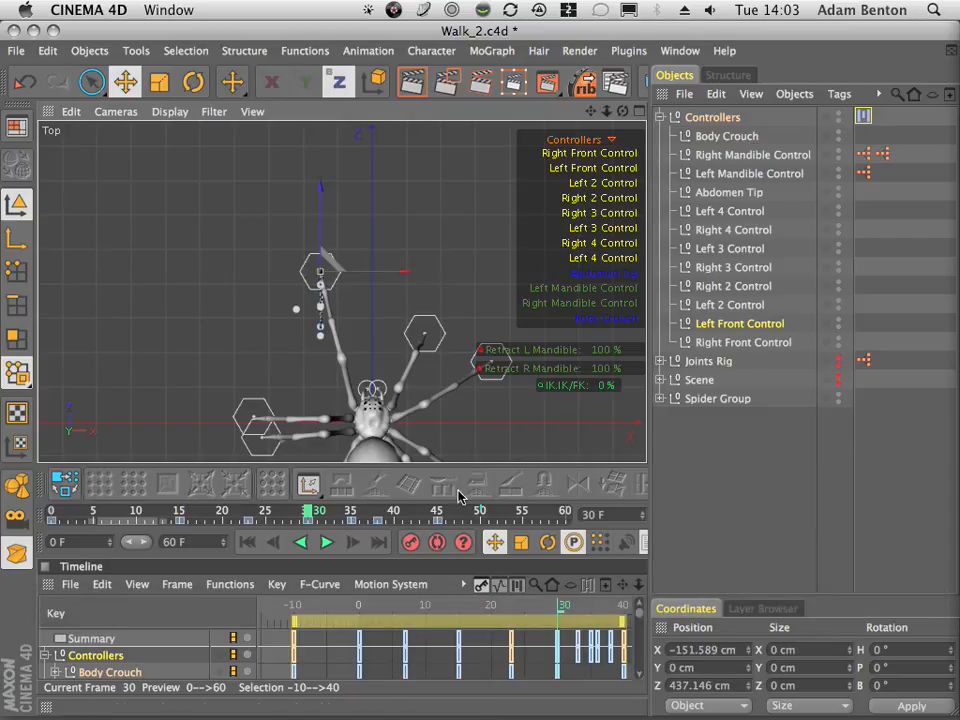
left_click_drag(188, 513, 126, 497)
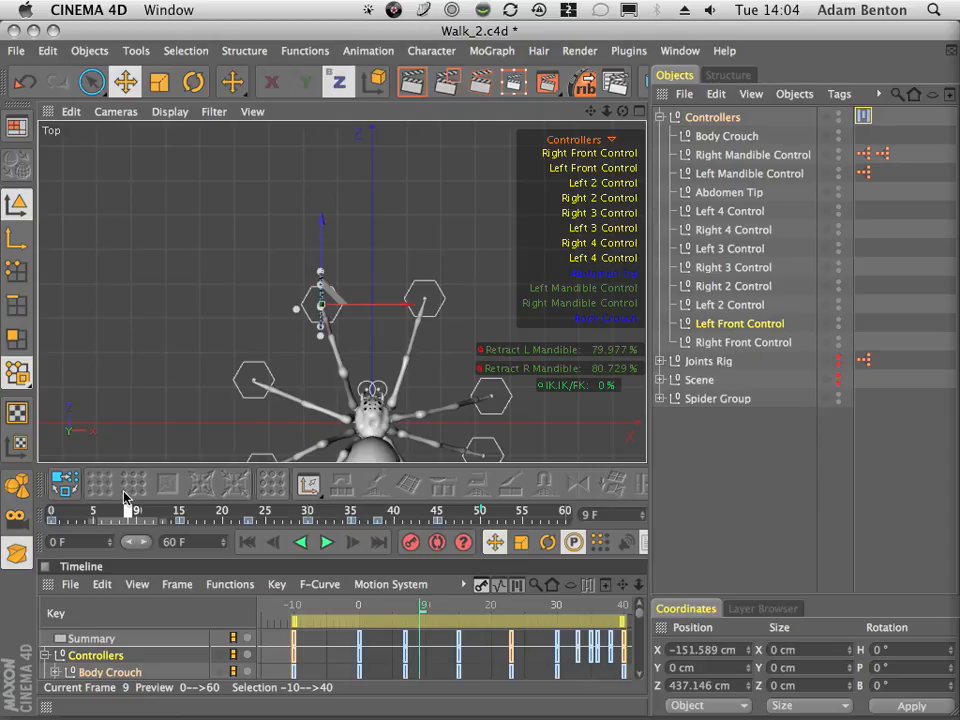
left_click_drag(126, 497, 41, 489)
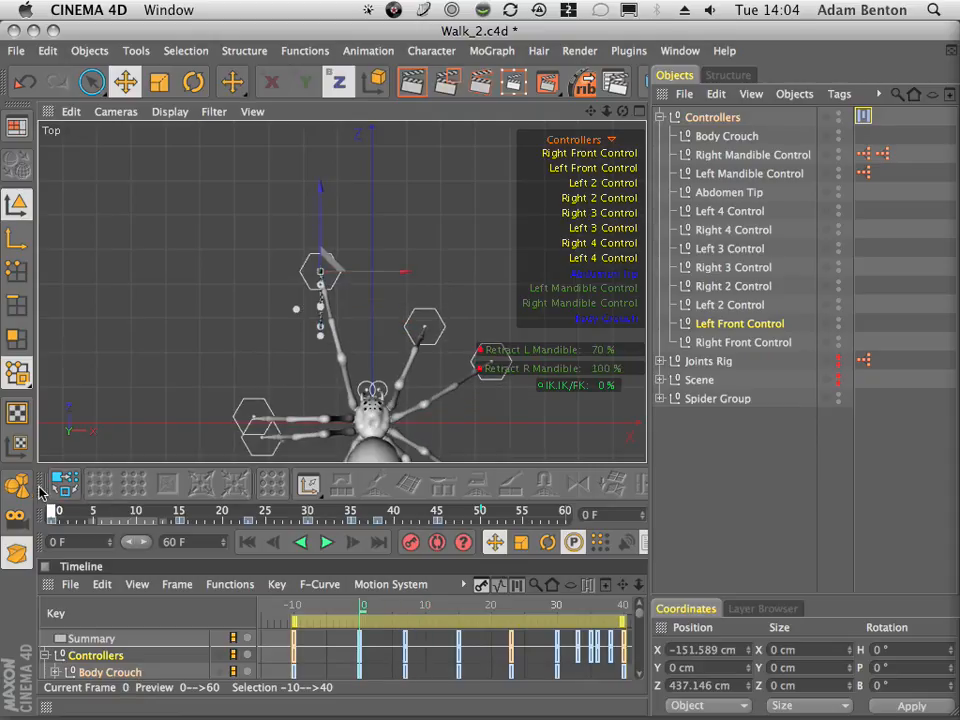
- Review the front legs' stride between frames 0 and 30, and key the Right Front Control at Z 277.146 cm on frame 30
left_click_drag(145, 484, 47, 506)
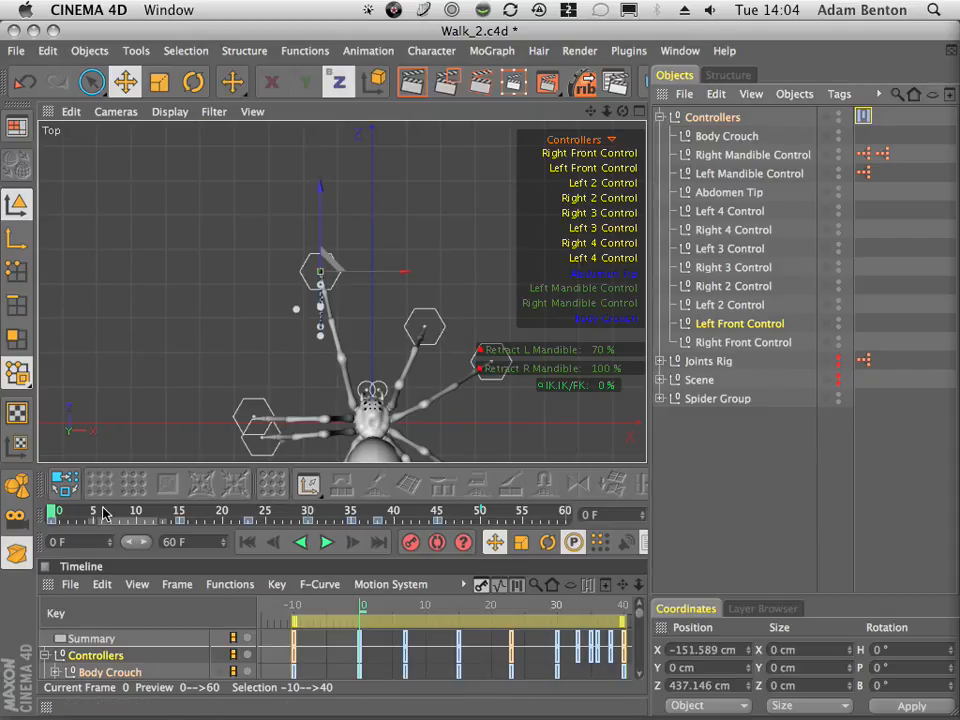
left_click_drag(104, 512, 179, 515)
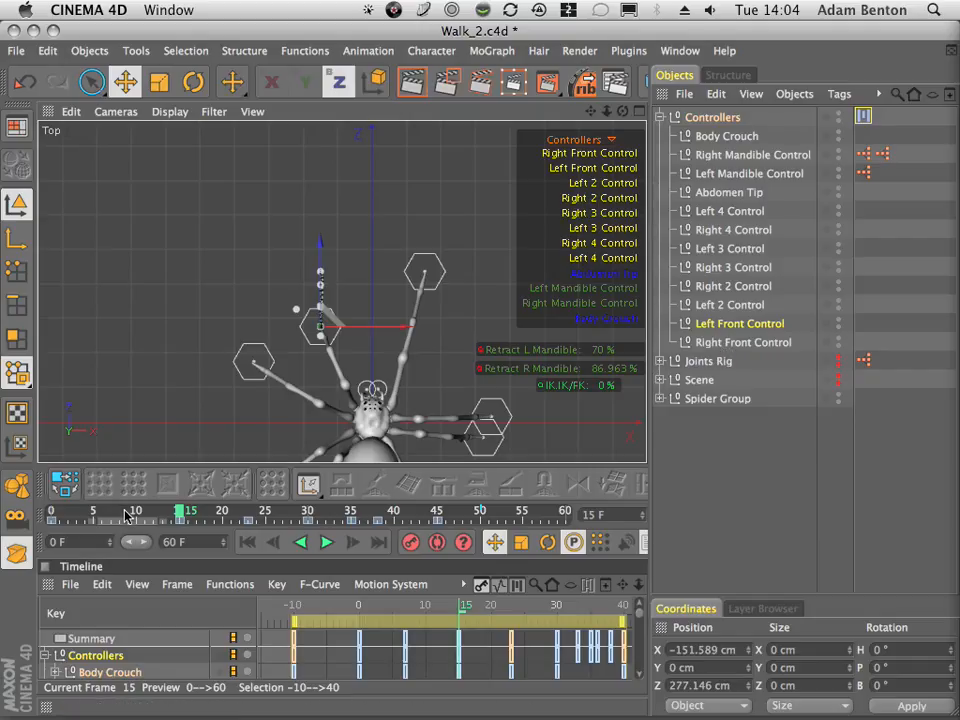
left_click(48, 516)
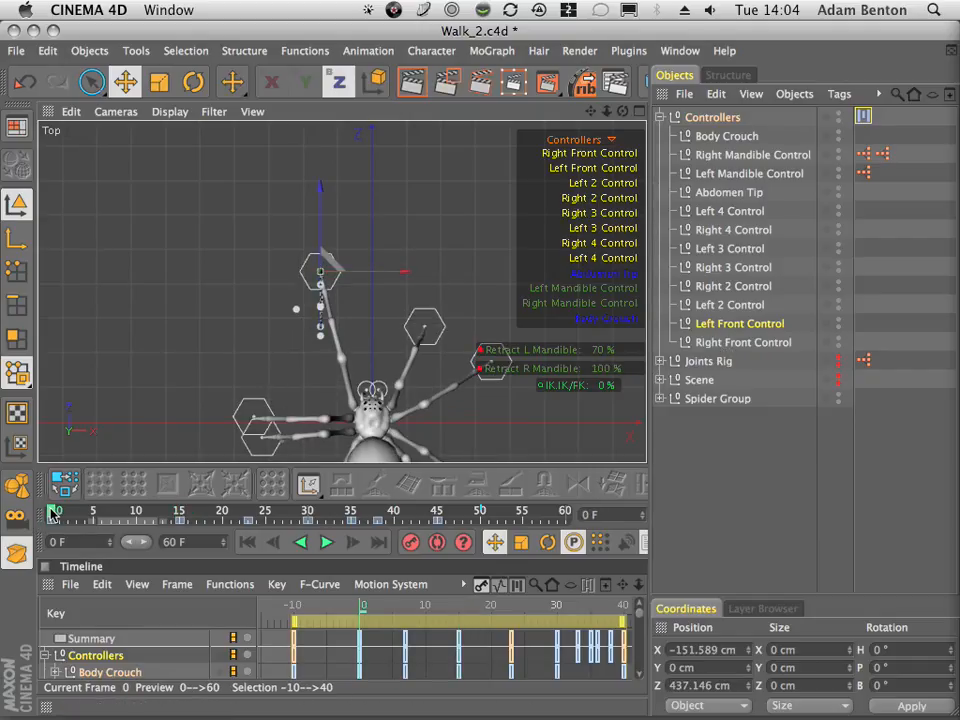
left_click_drag(52, 514, 311, 511)
left_click(424, 272)
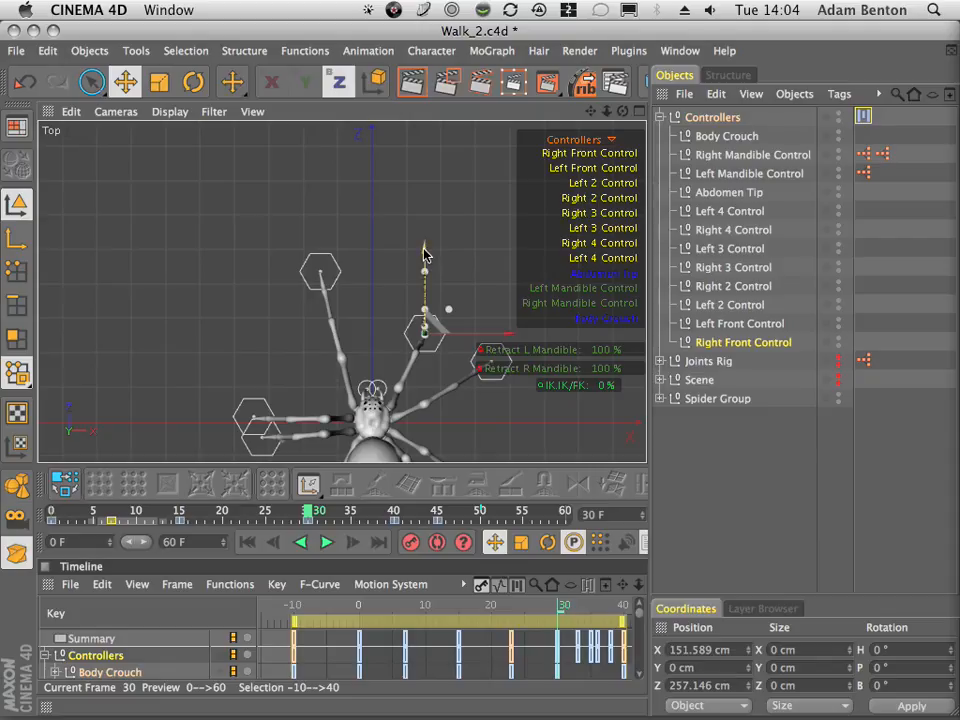
left_click_drag(424, 254, 426, 242)
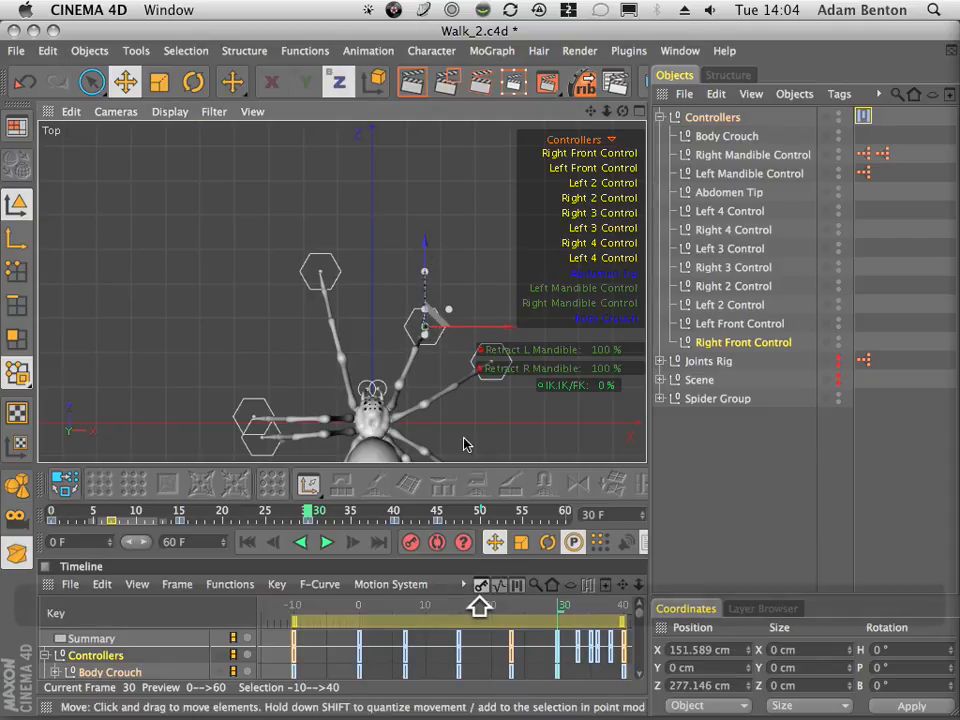
left_click(411, 547)
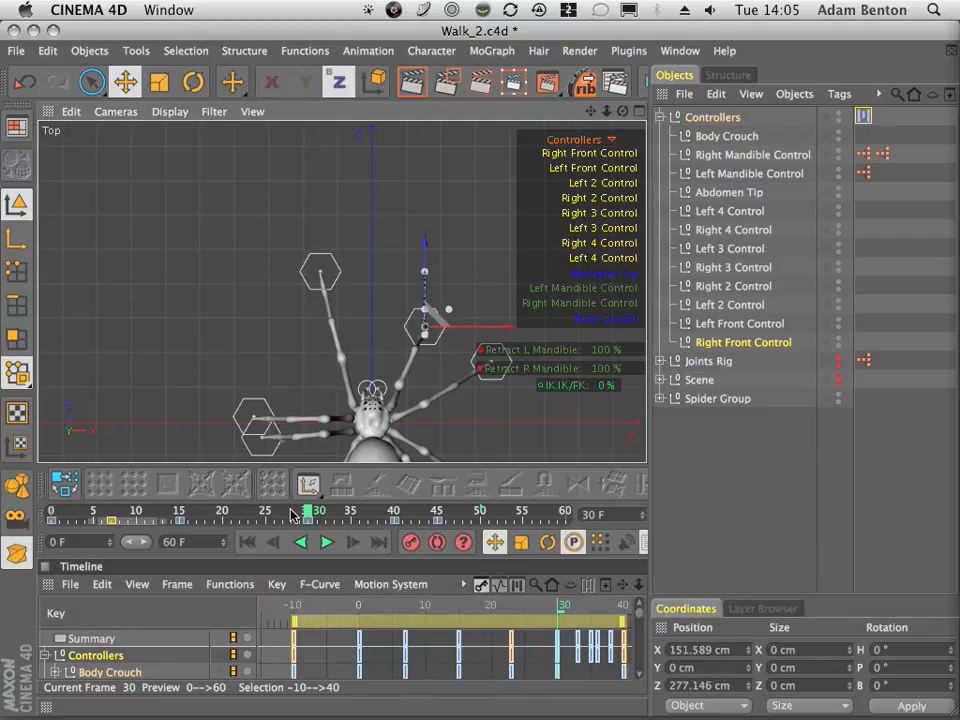
- Check both front controls on frames 30, 15 and 0, and play the walk with the whole spider in the top view
left_click(740, 323)
left_click_drag(137, 515, 310, 512)
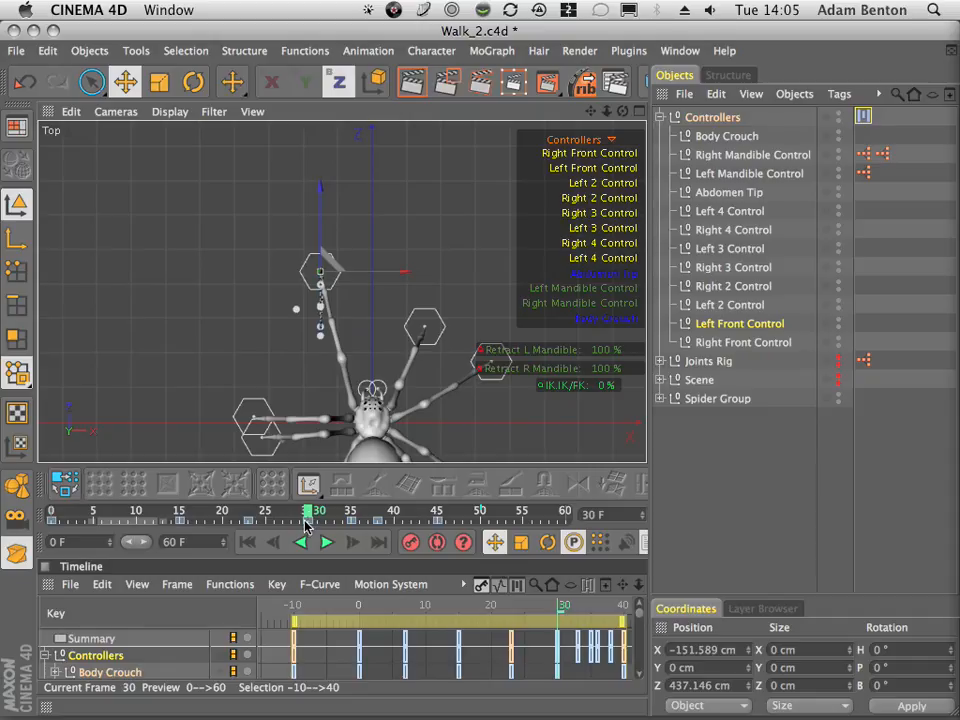
left_click_drag(305, 512, 181, 524)
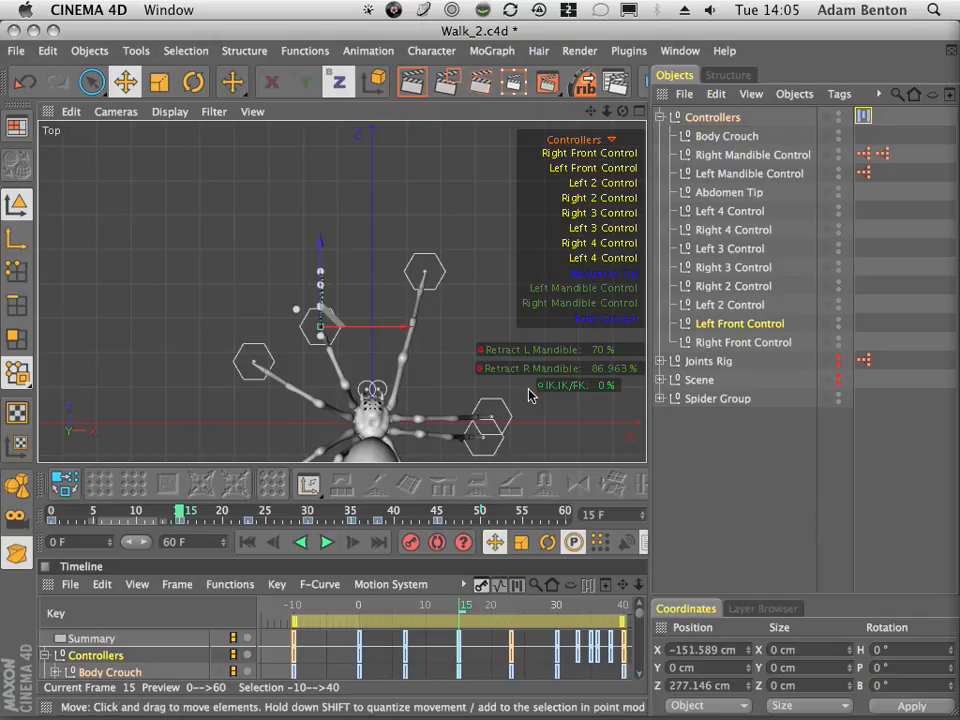
left_click(690, 342)
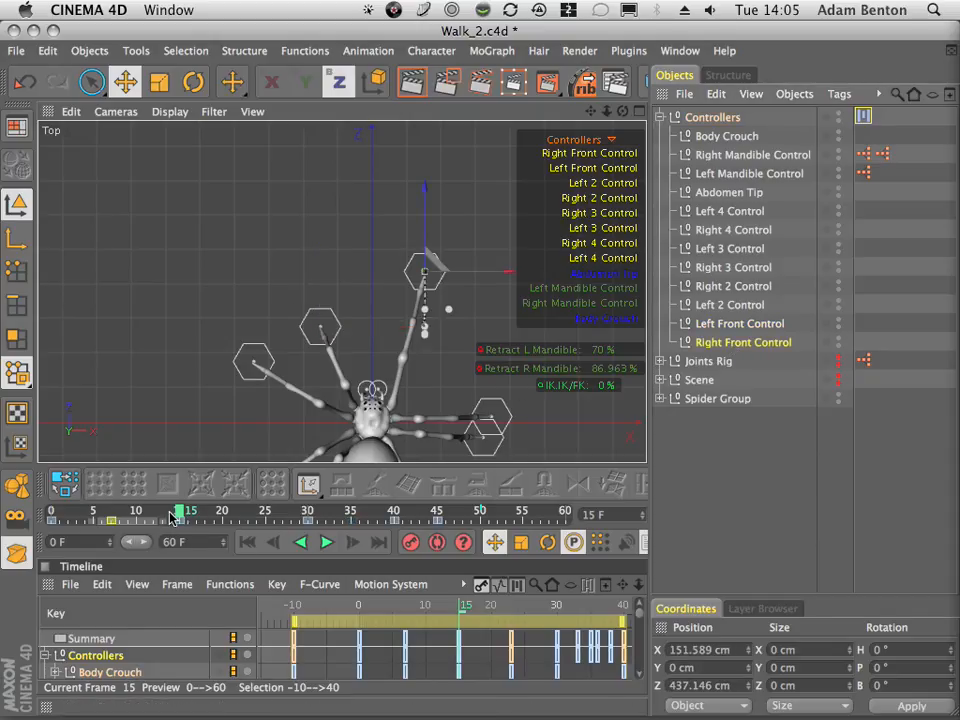
left_click_drag(181, 512, 52, 512)
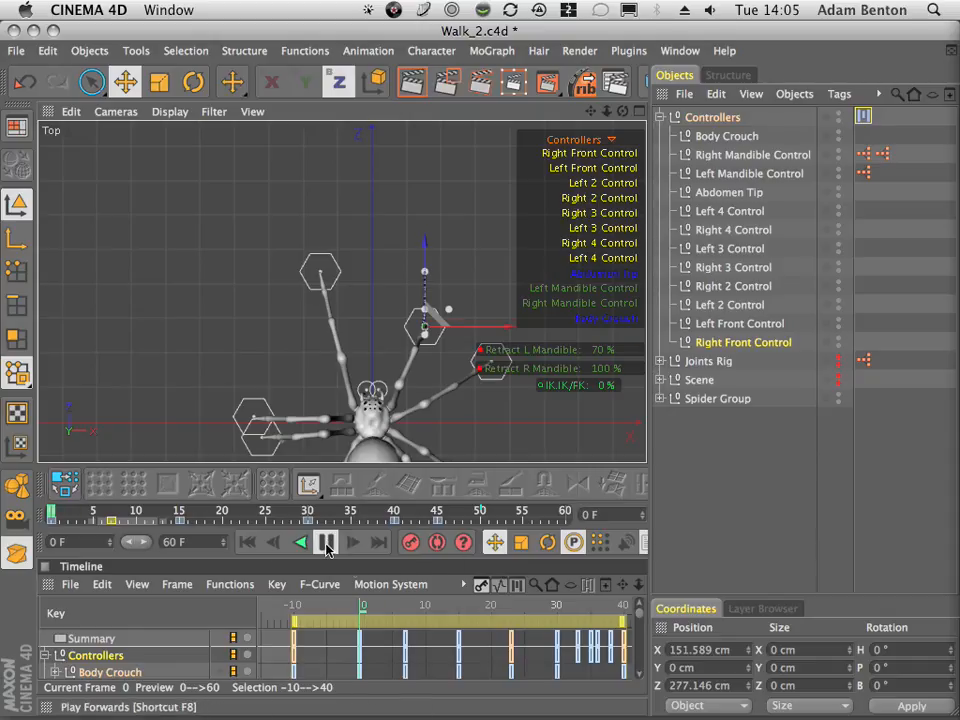
left_click(326, 542)
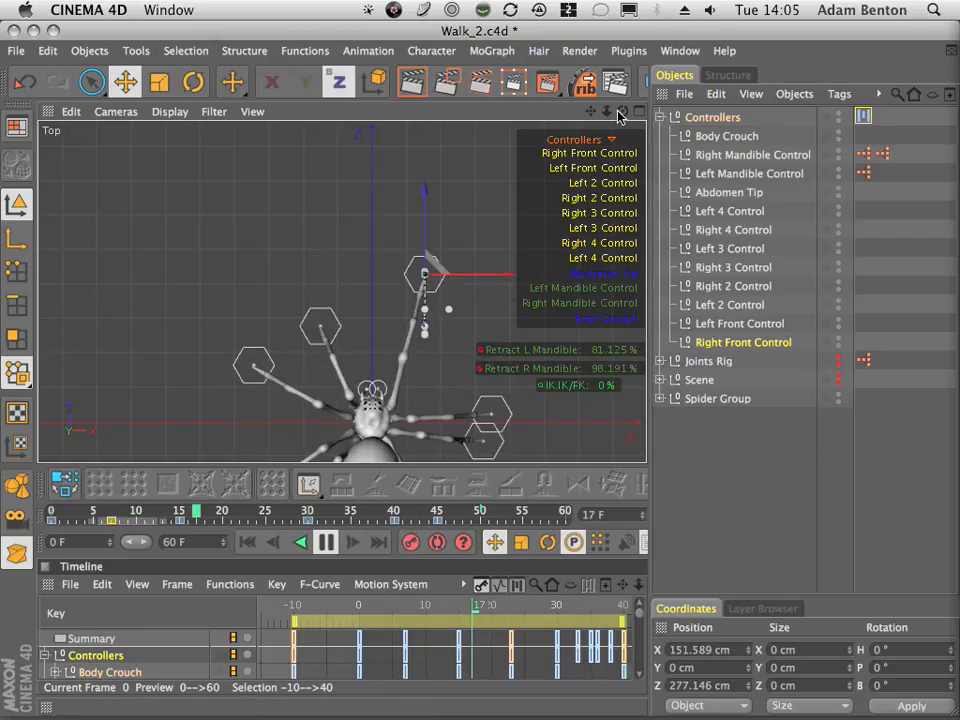
left_click_drag(589, 112, 588, 12)
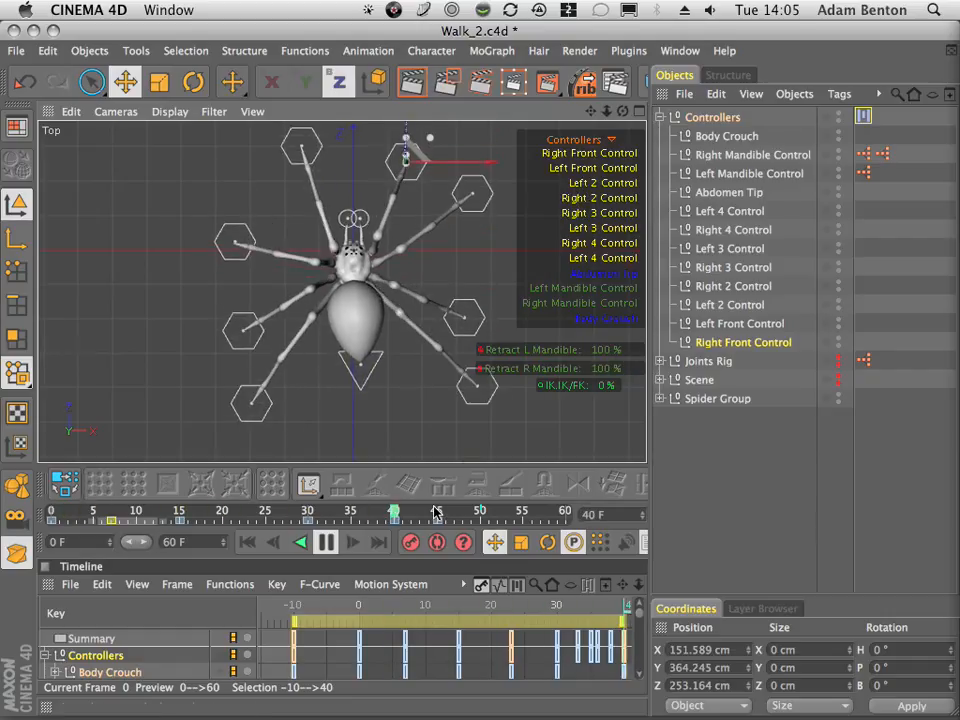
left_click(326, 542)
left_click(247, 542)
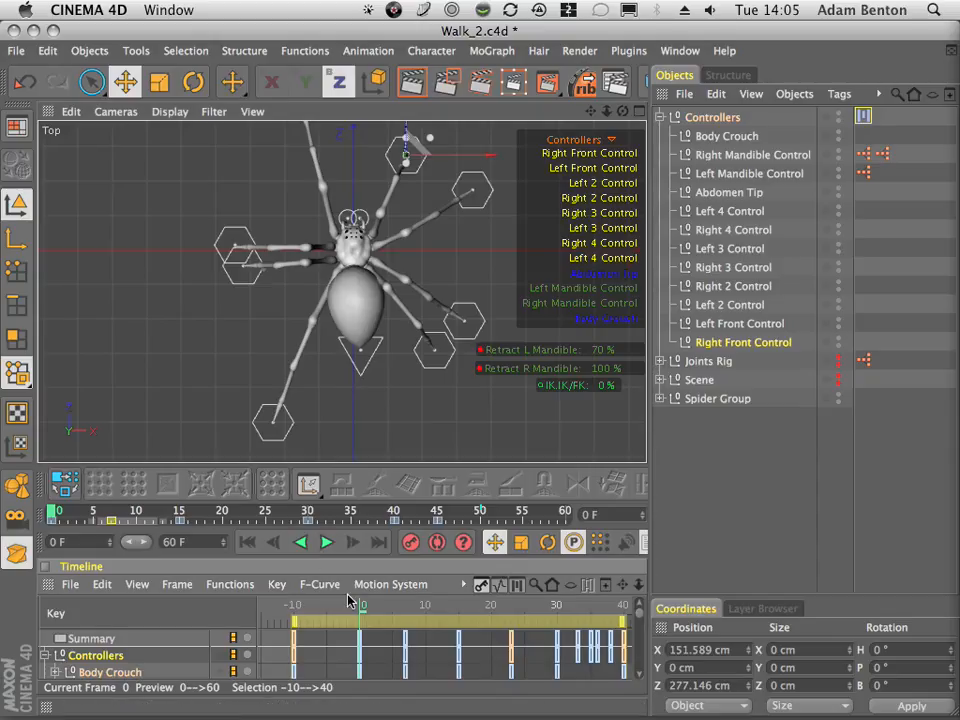
- Key the Left 4 Control at Z -479.724 cm on frame 0
left_click_drag(100, 515, 45, 512)
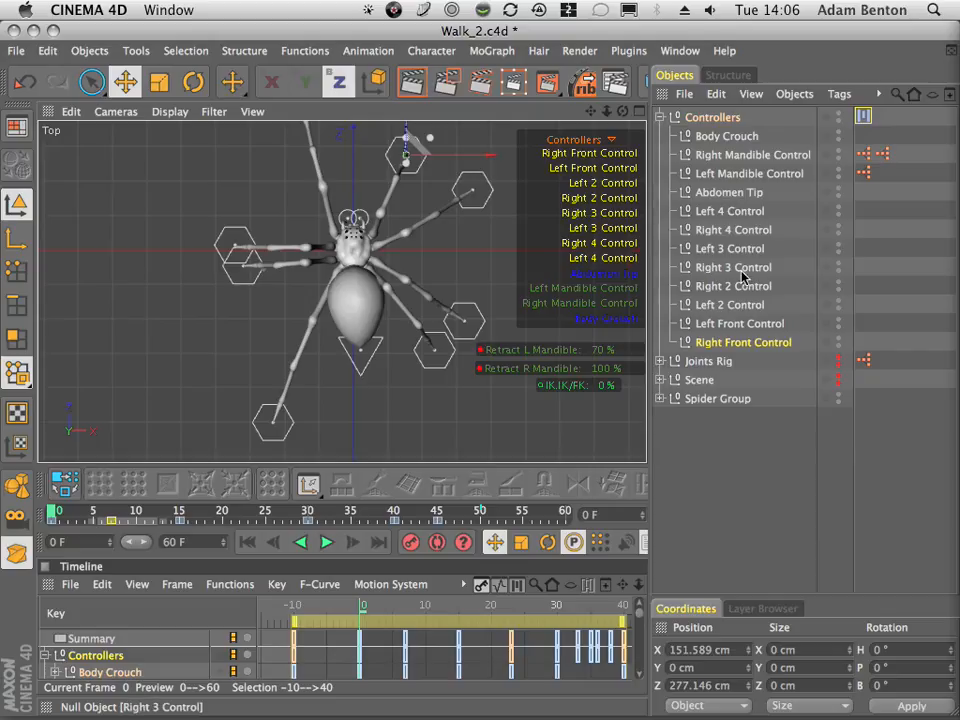
left_click(735, 229)
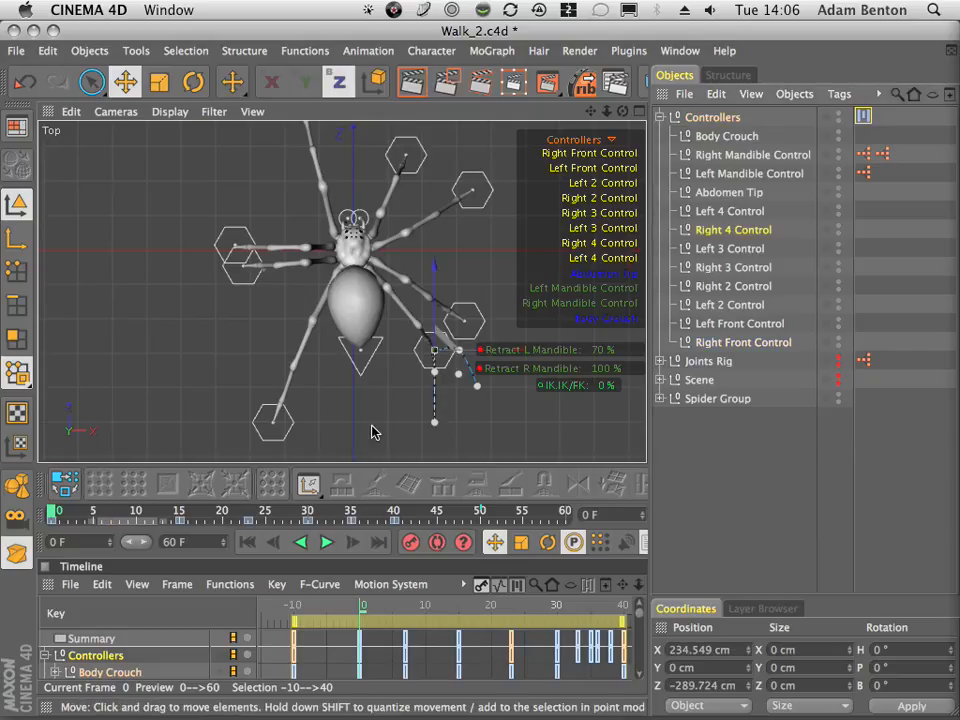
left_click(729, 211)
left_click_drag(72, 512, 27, 520)
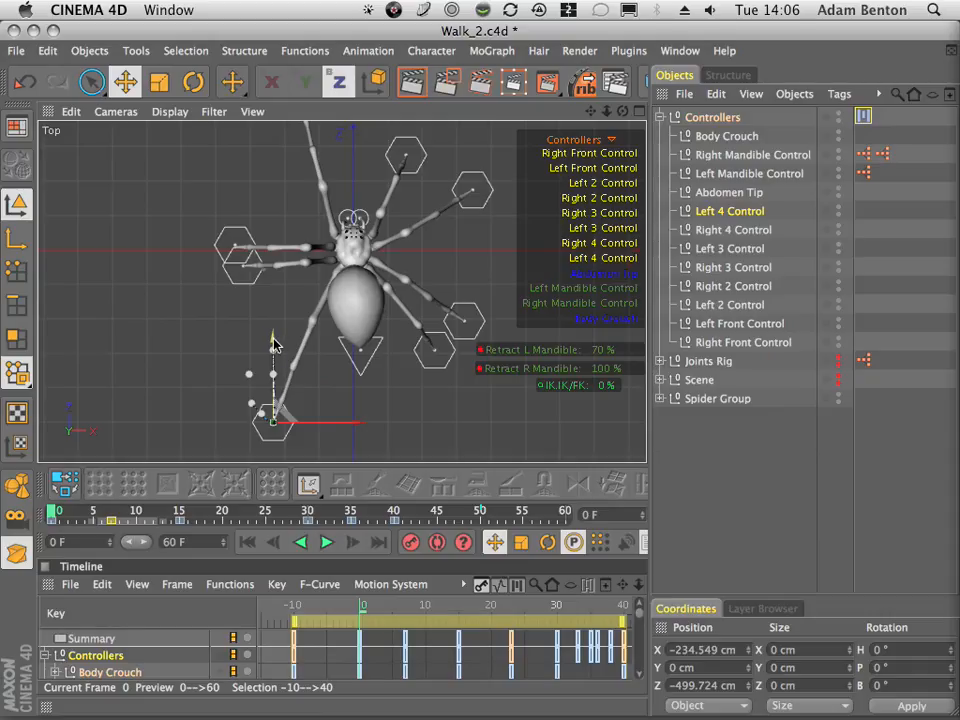
mouse_move(274, 344)
left_mouse_down()
mouse_move(276, 328)
mouse_move(271, 342)
left_mouse_up()
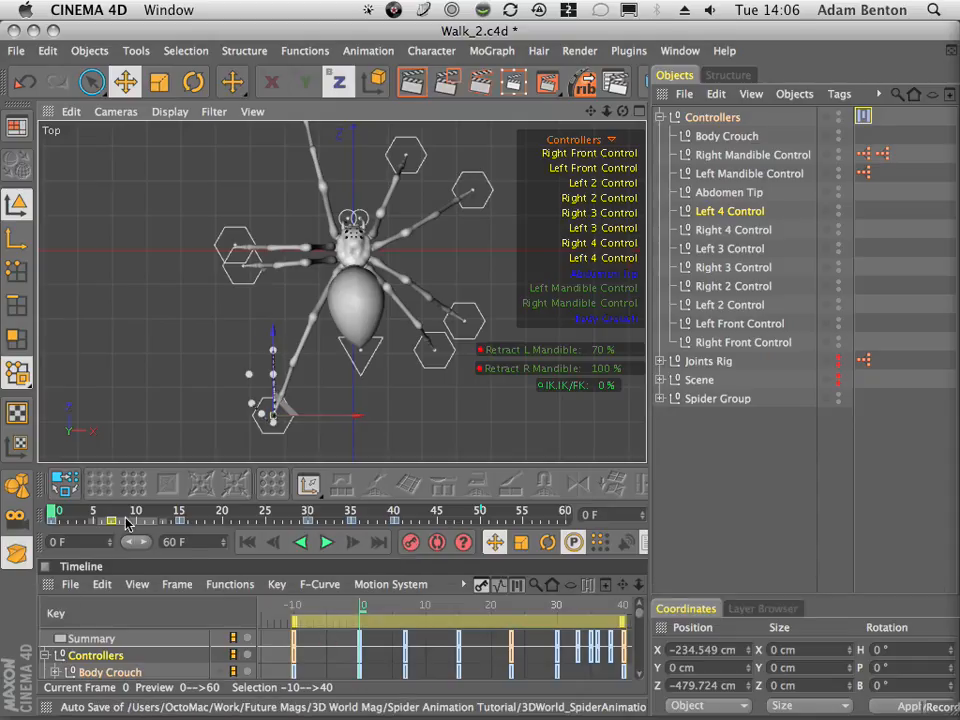
- Key the Left 4 Control at Z -319.724 cm on frame 15 and Z -479.724 cm on frame 30
left_click_drag(96, 511, 180, 511)
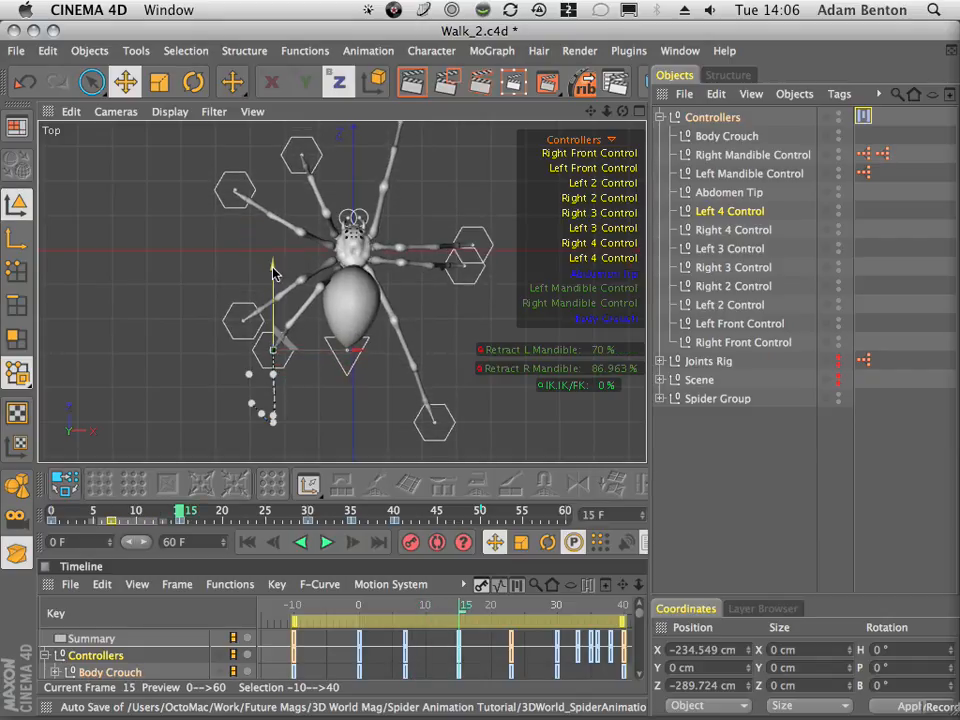
left_click_drag(272, 270, 270, 281)
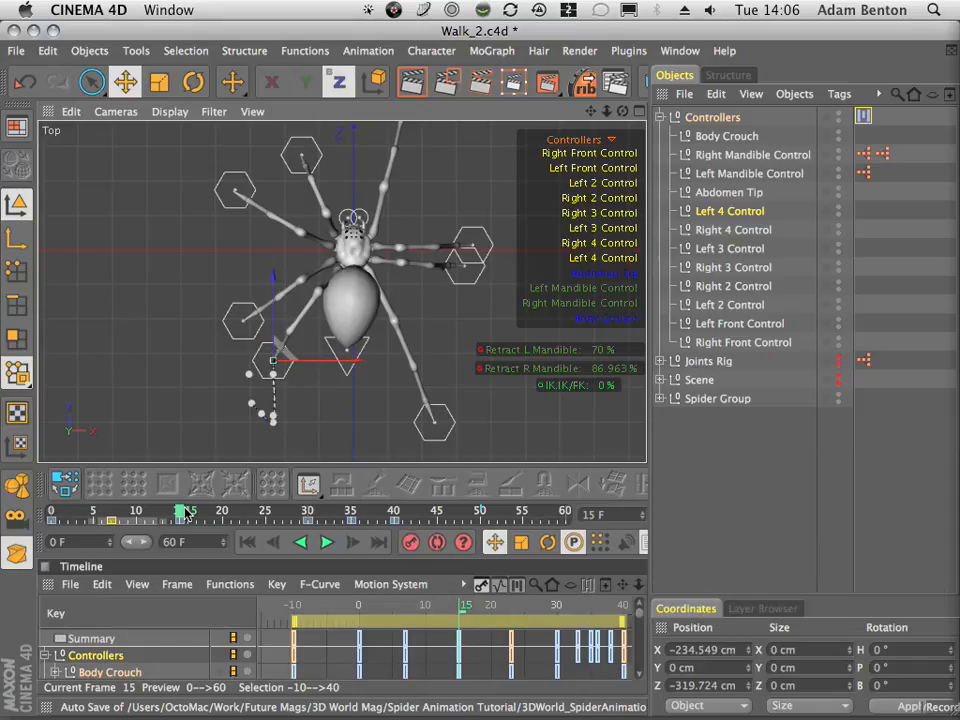
left_click_drag(184, 513, 308, 515)
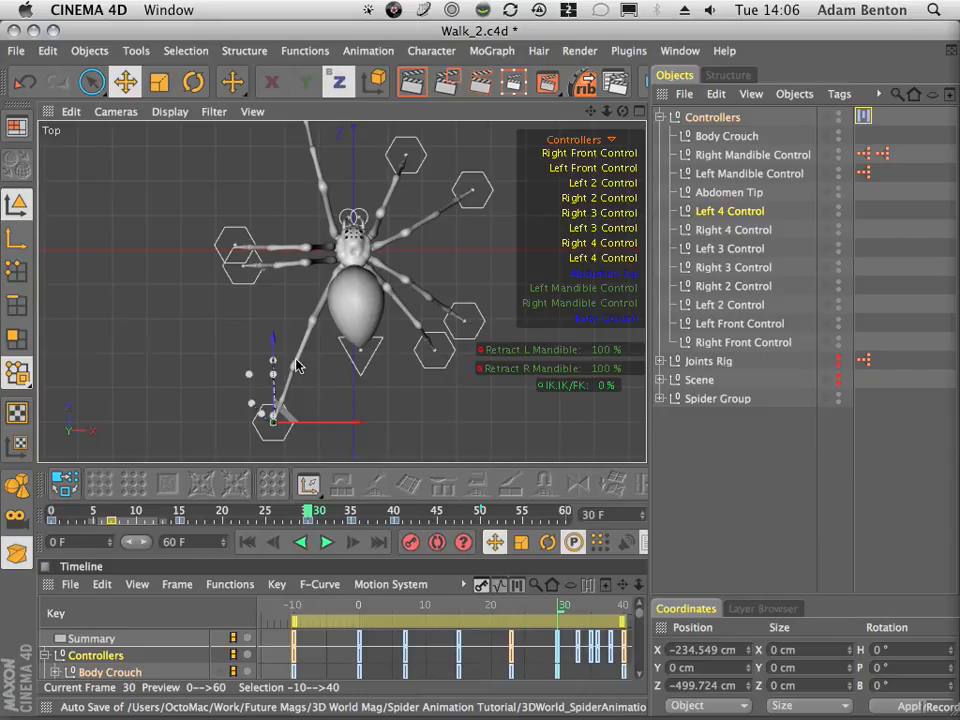
left_click_drag(275, 345, 275, 338)
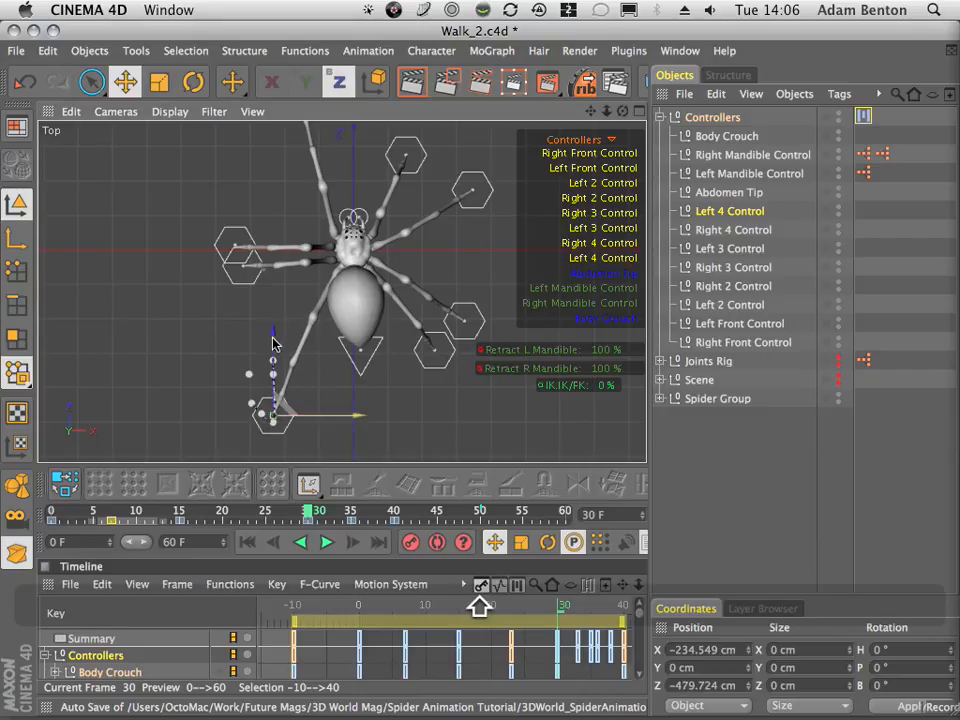
left_click_drag(252, 512, 2, 497)
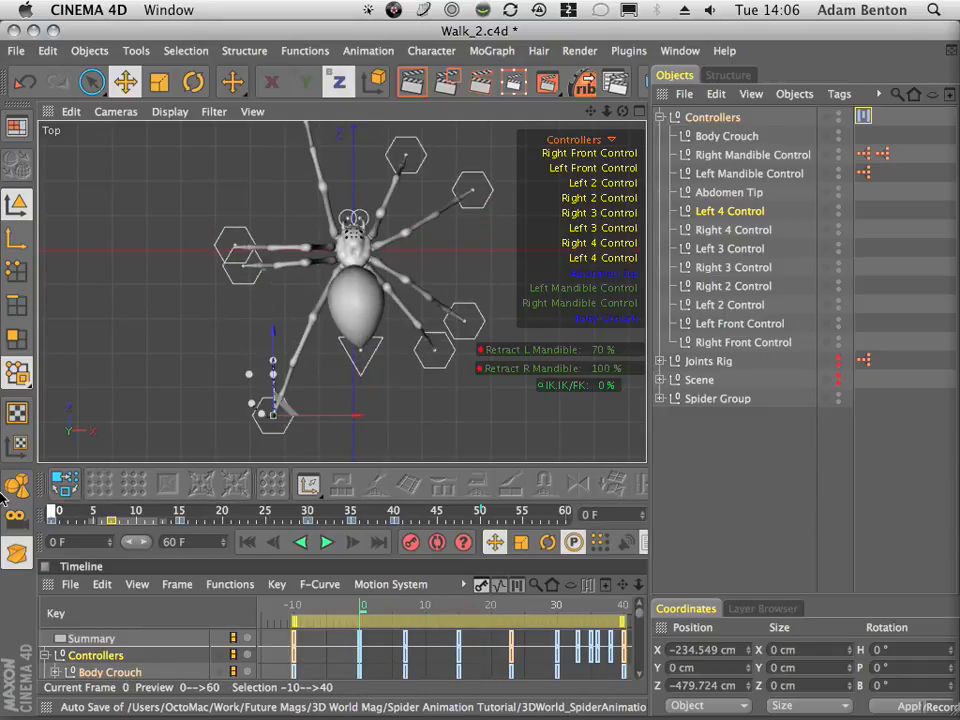
- Key the Right 4 Control at Z -319.724 cm on frame 0
left_click(733, 231)
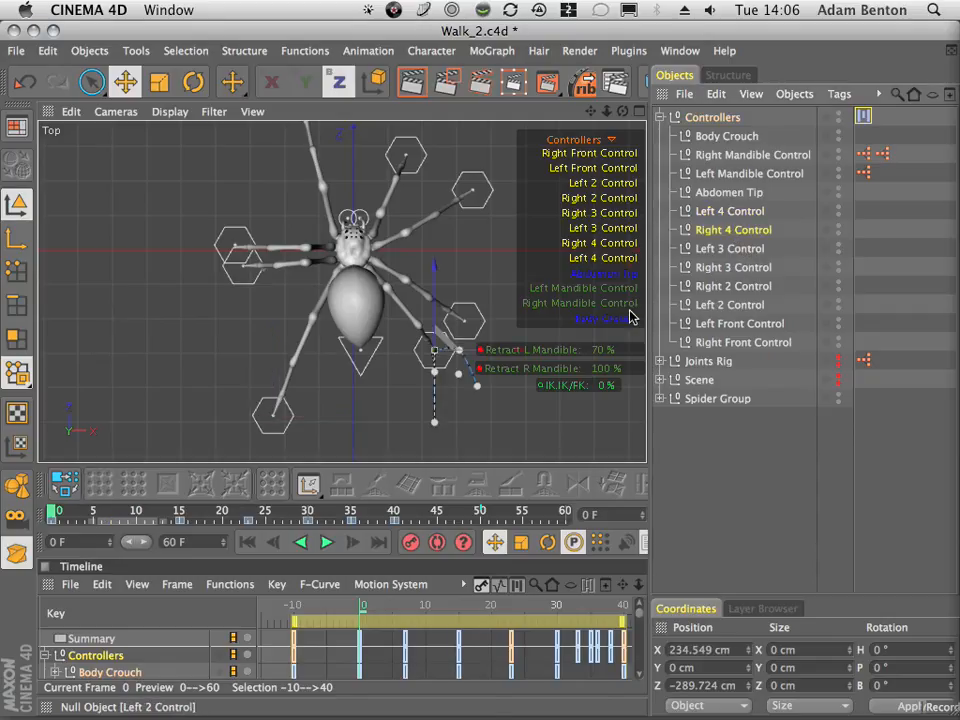
left_click_drag(122, 505, 47, 508)
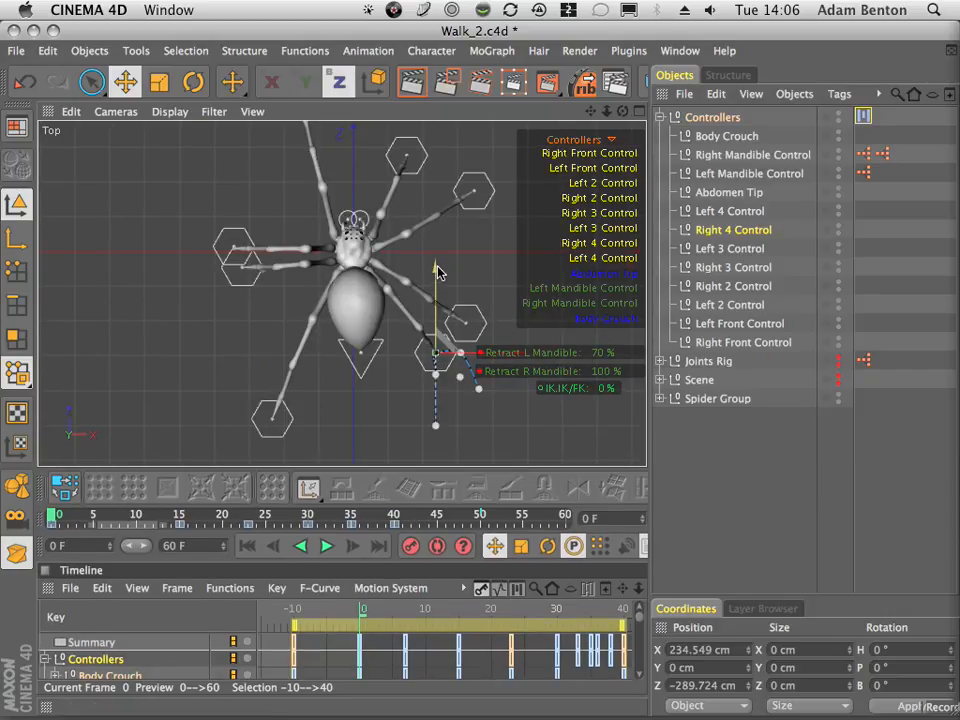
left_click_drag(434, 272, 432, 284)
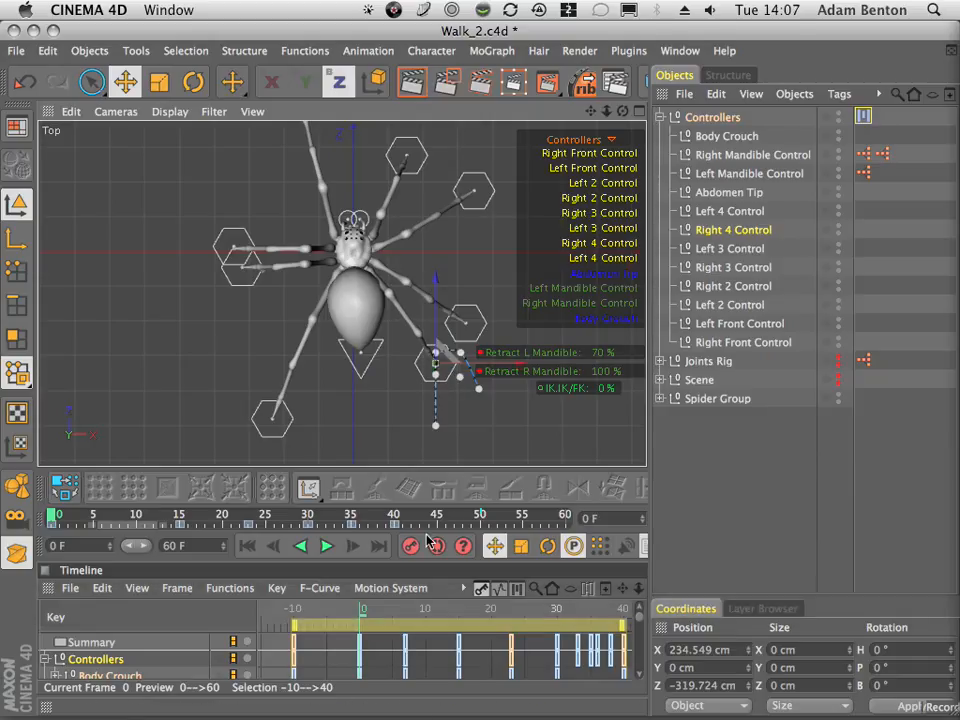
- Key the Right 4 Control slightly further forward on frame 15 and at Z -319.724 cm on frame 30
left_click_drag(123, 521, 178, 521)
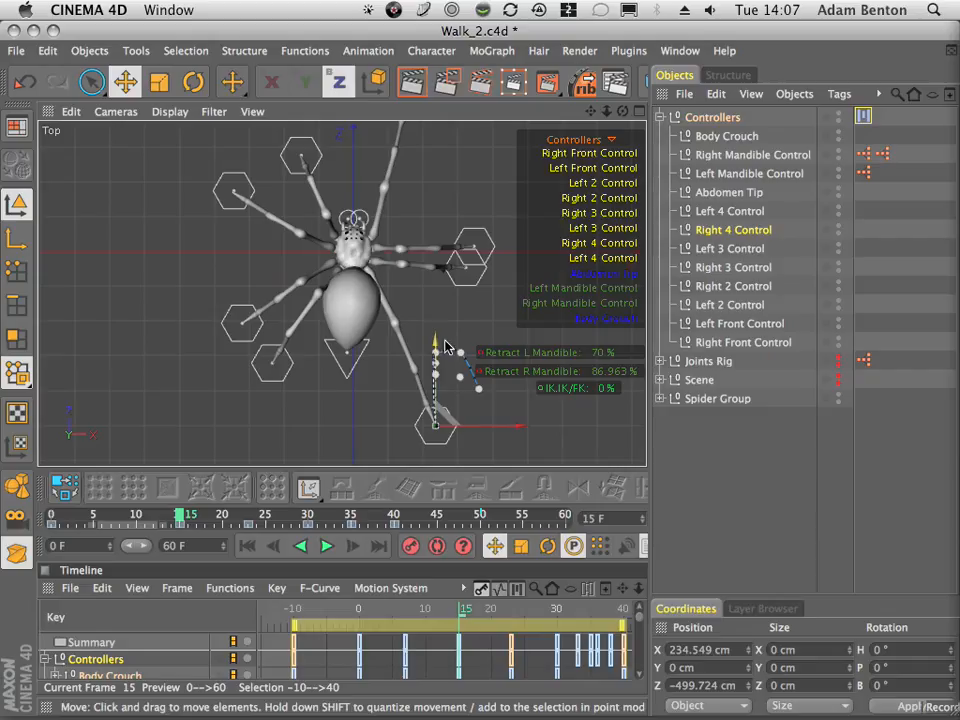
left_click_drag(436, 345, 437, 336)
mouse_move(176, 516)
left_mouse_down()
mouse_move(52, 518)
mouse_move(311, 527)
left_mouse_up()
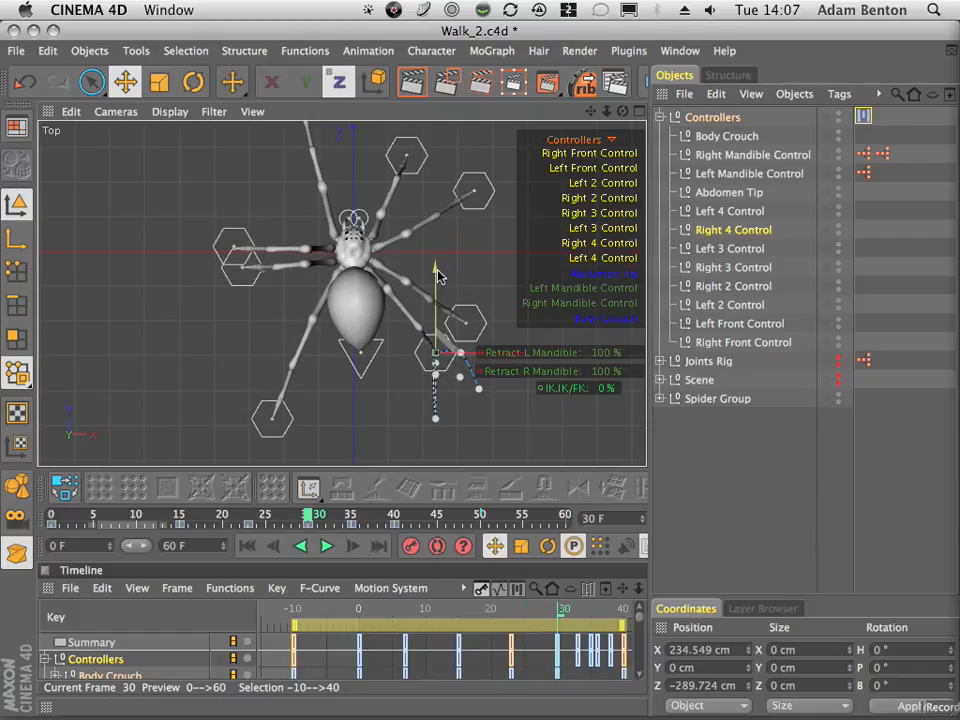
left_click_drag(437, 276, 433, 285)
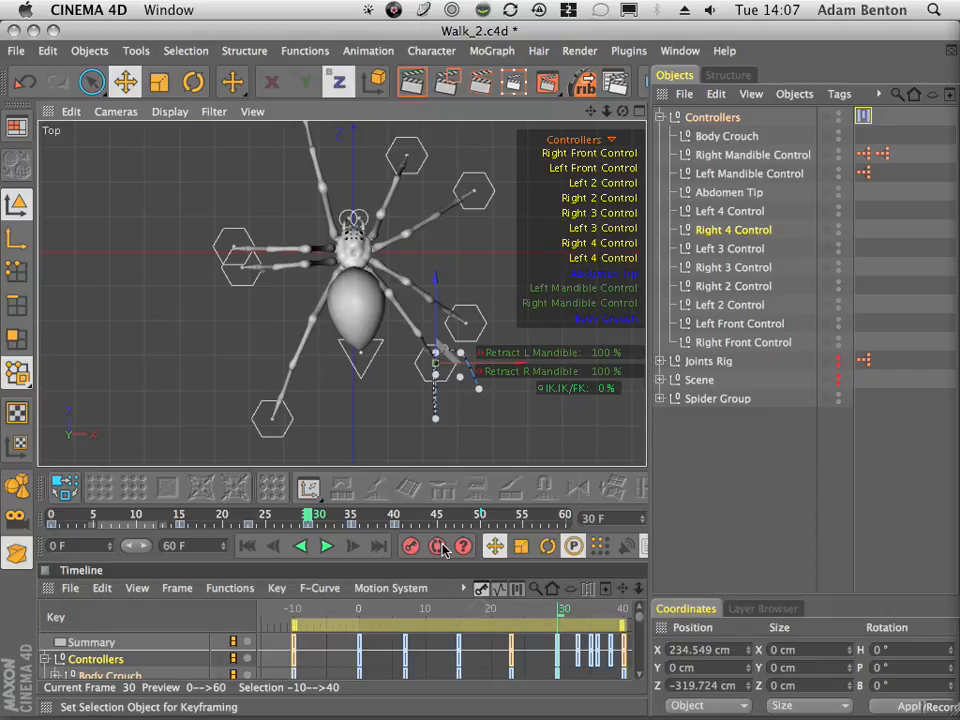
- Play the revised walk from frame 0 in the top view and again in the maximized perspective view to examine the leg strides
left_click(247, 545)
left_click(324, 545)
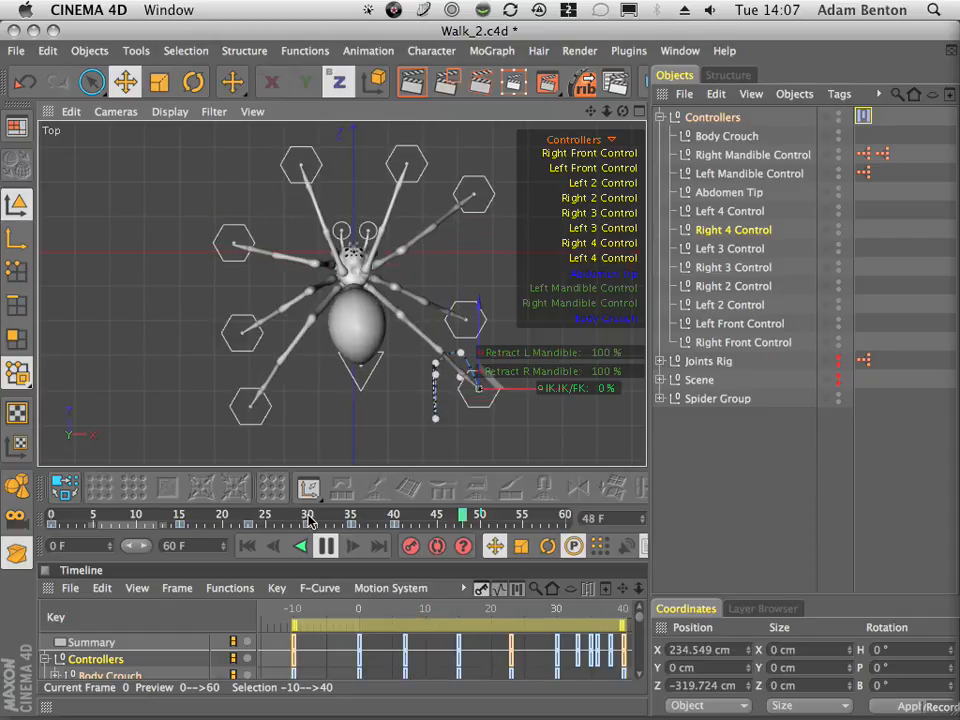
left_click(326, 545)
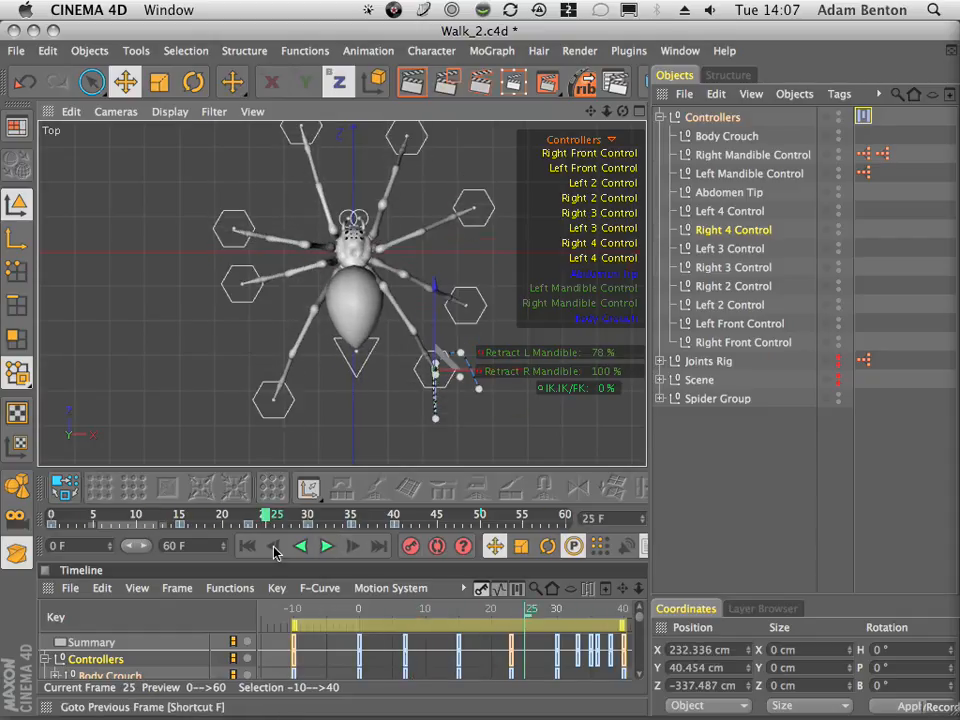
left_click(247, 545)
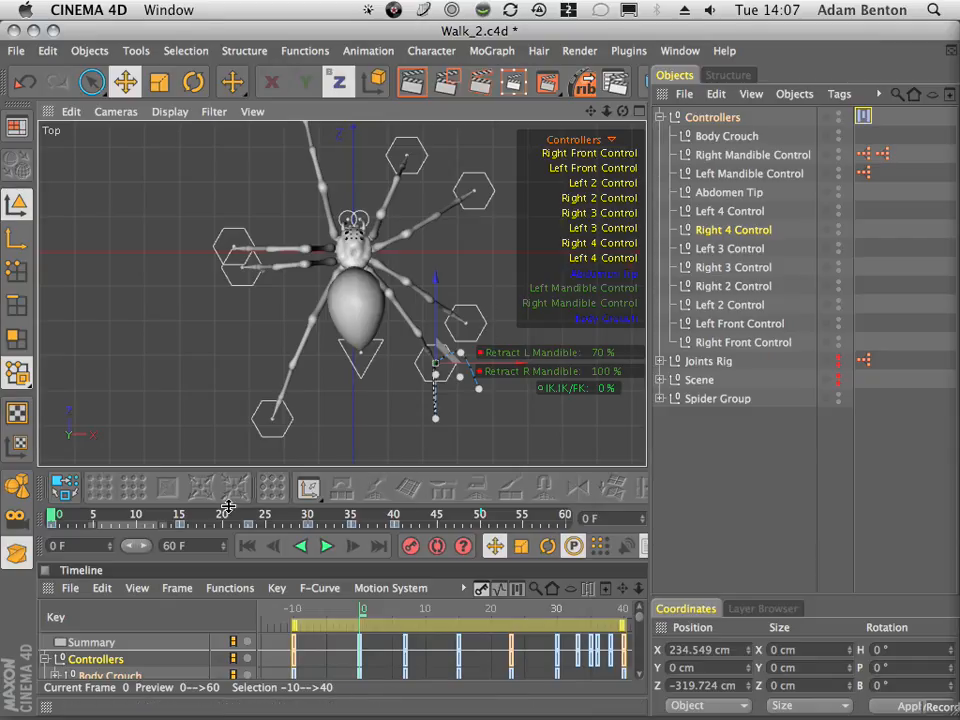
left_click_drag(225, 515, 52, 565)
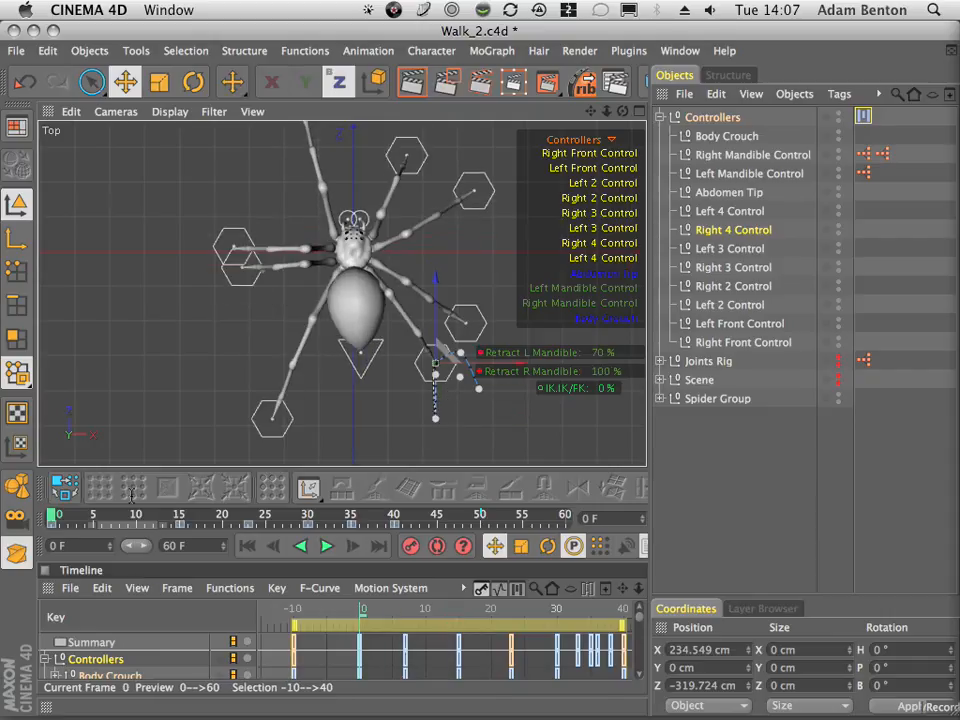
left_click(638, 112)
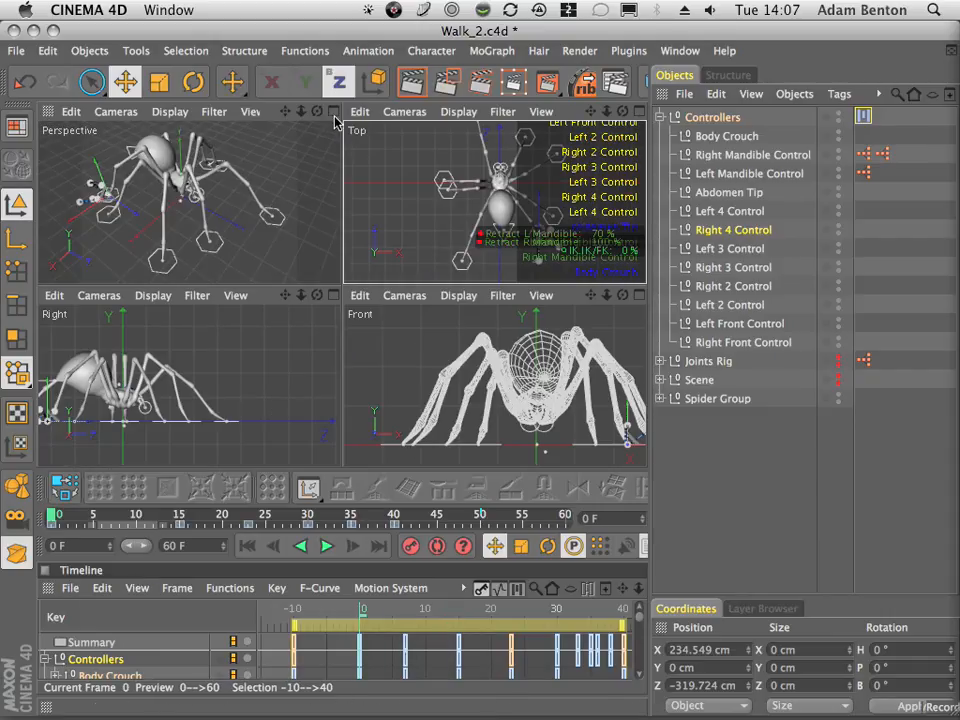
left_click(334, 113)
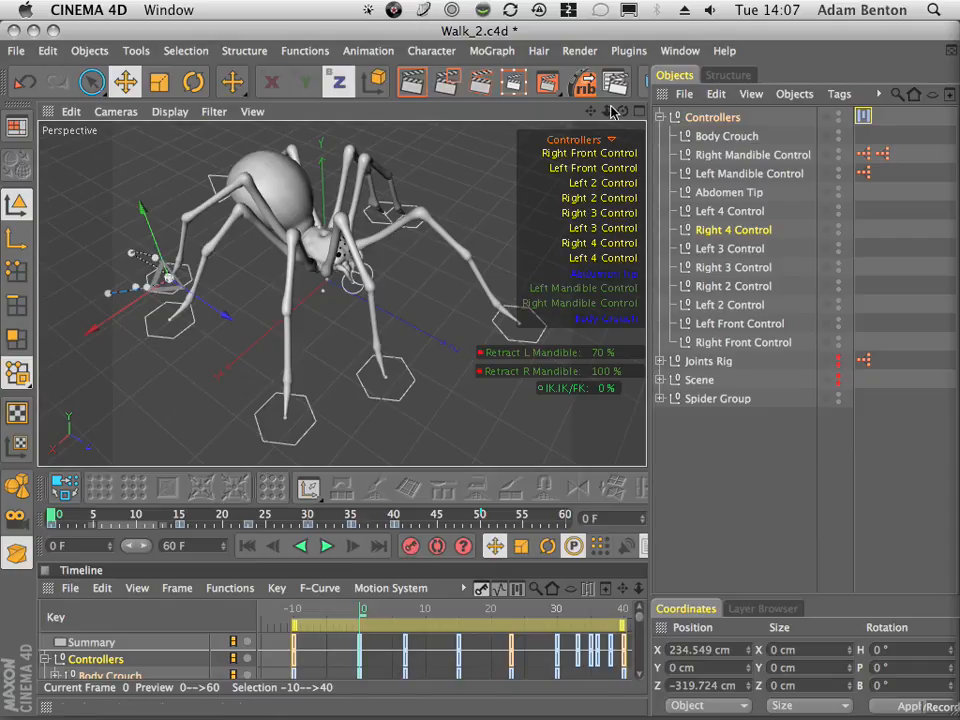
left_click(329, 545)
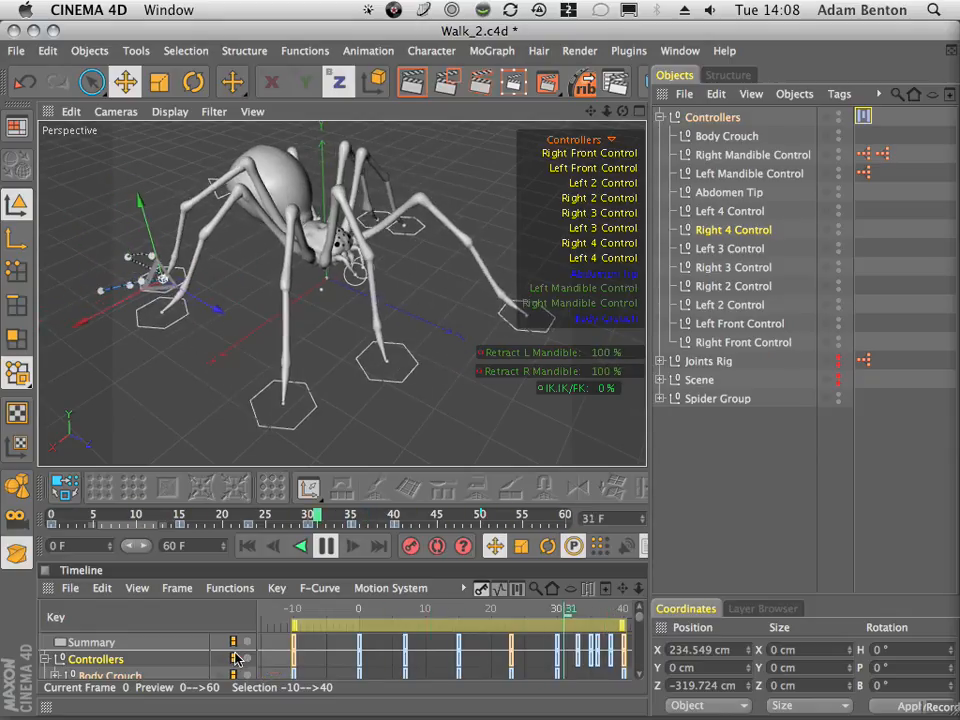
- Stop the playback, return to frame 0 and enlarge the timeline to show the controllers' tracks
left_click(326, 545)
left_click(247, 545)
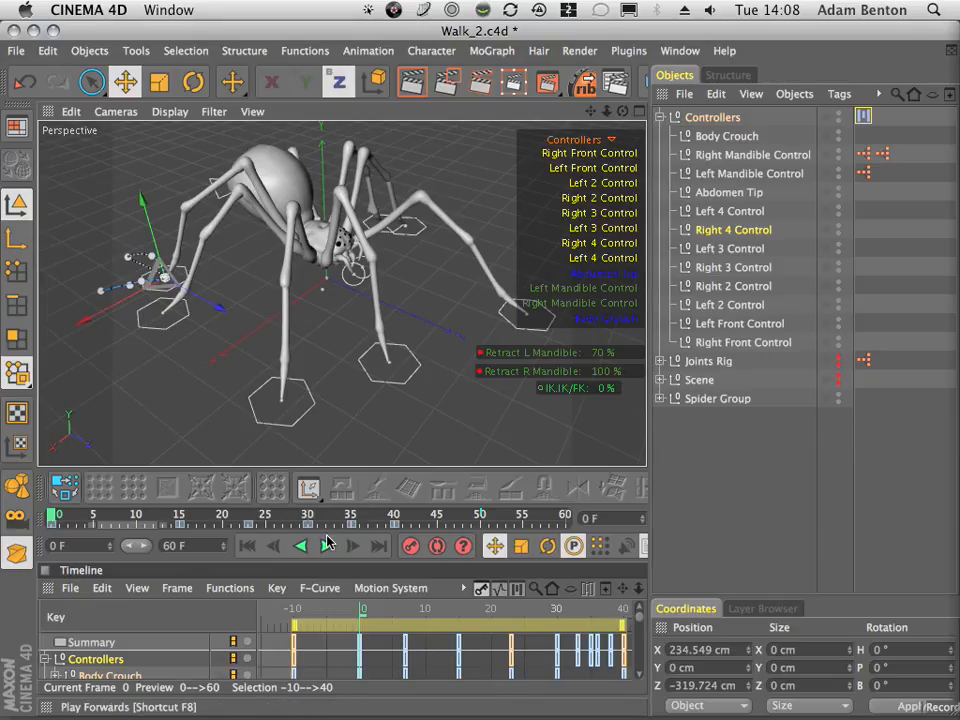
left_click_drag(338, 504, 339, 82)
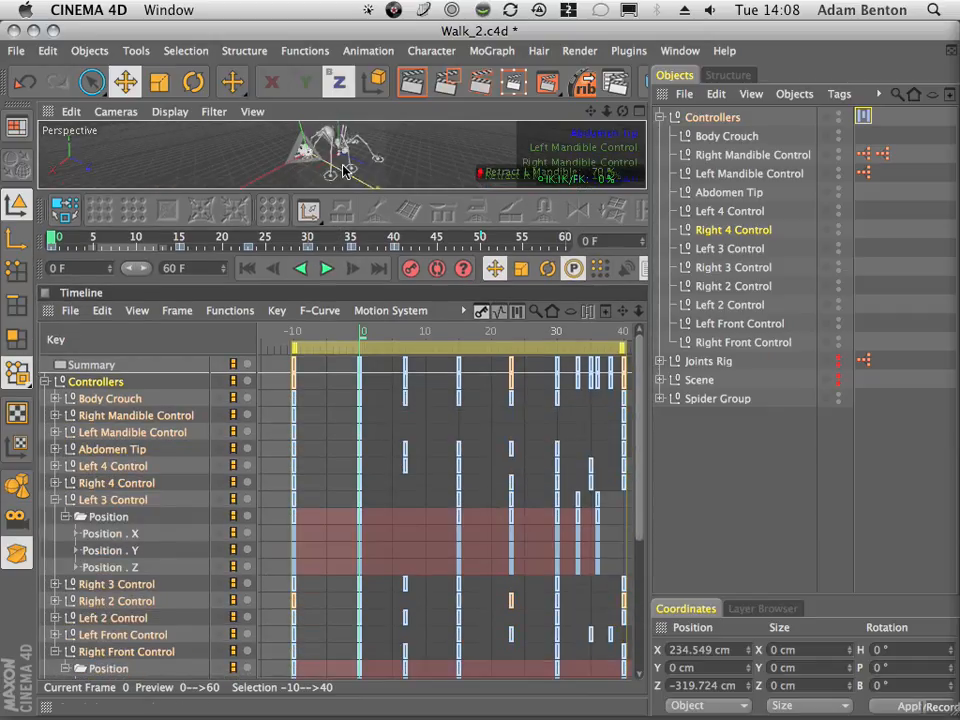
- Expand the position tracks of the Left 4, Right 4, Right 3, Right 2, Left 2 and Left Front Controls in the timeline
left_click(57, 483)
left_click(54, 466)
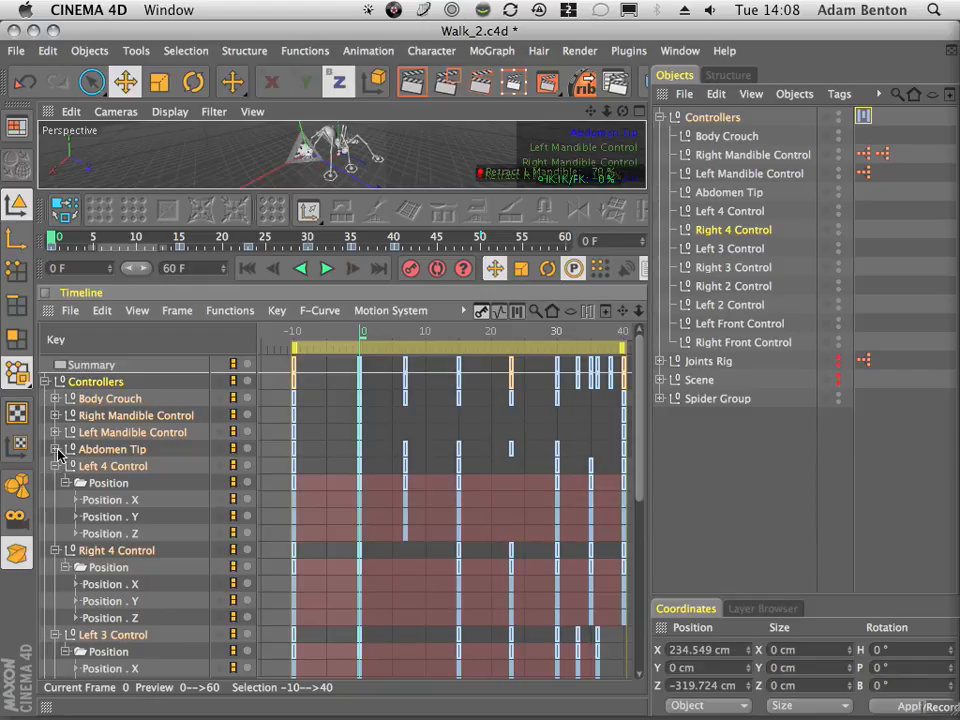
left_click_drag(644, 430, 658, 574)
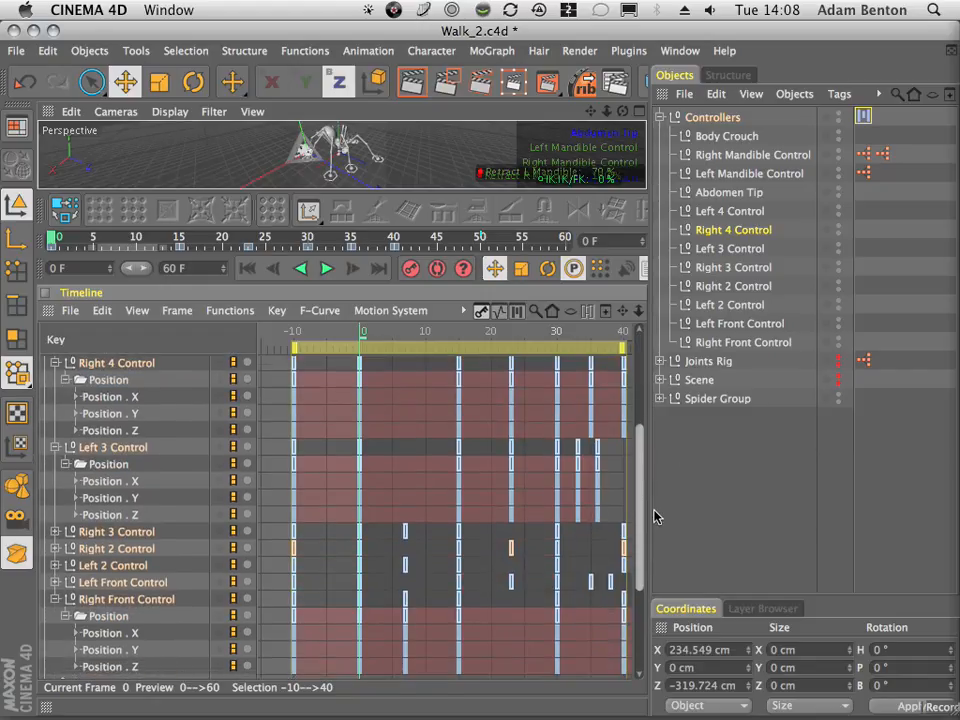
left_click(55, 532)
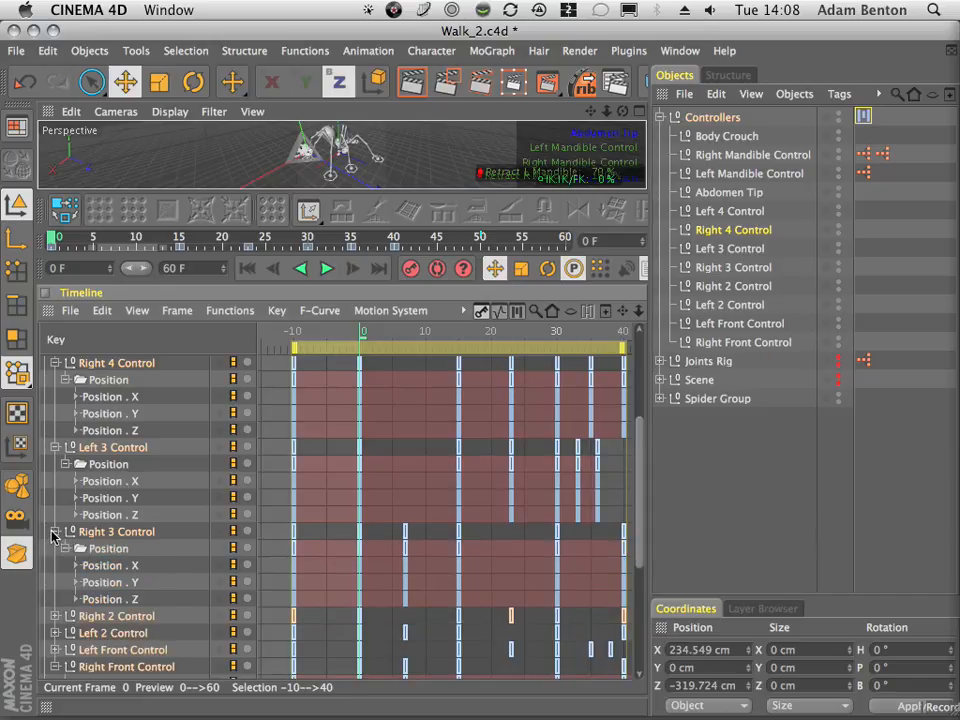
left_click(56, 616)
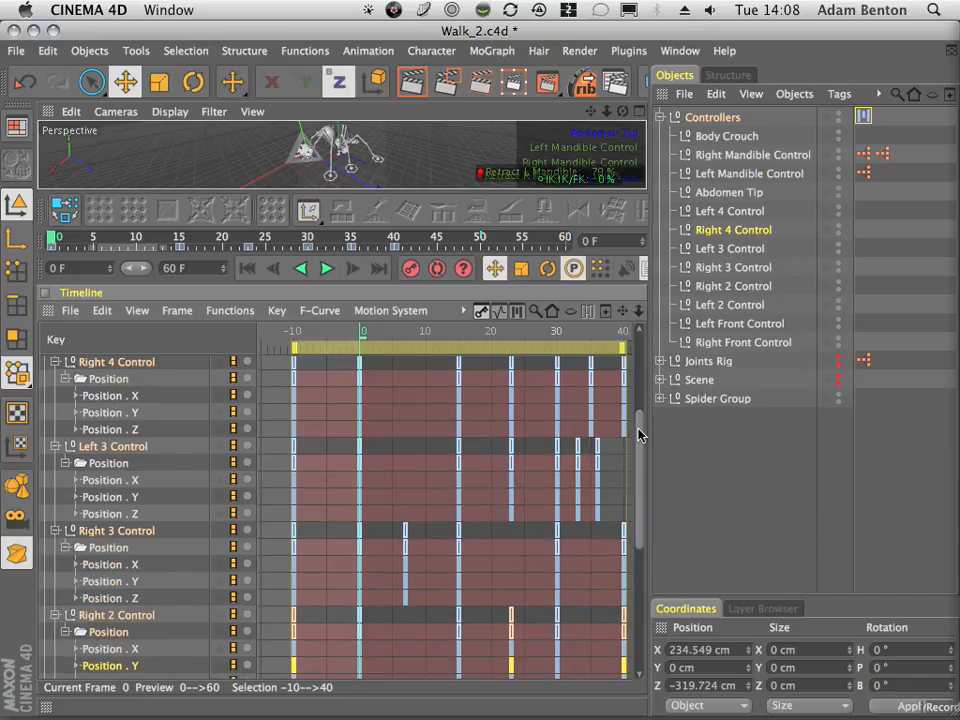
left_click_drag(634, 430, 645, 545)
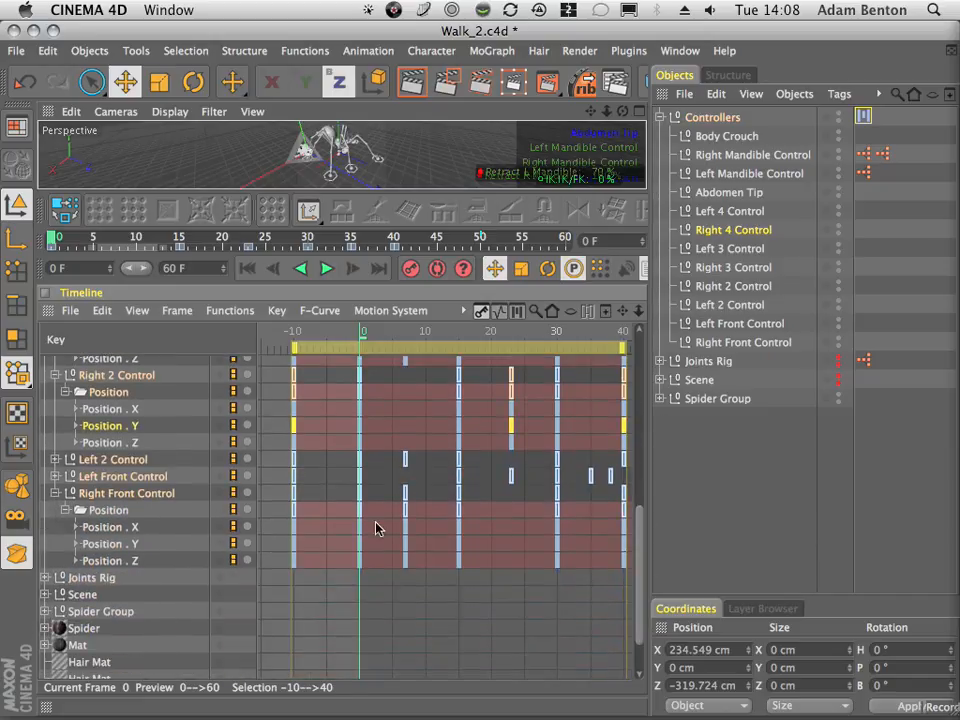
left_click(56, 460)
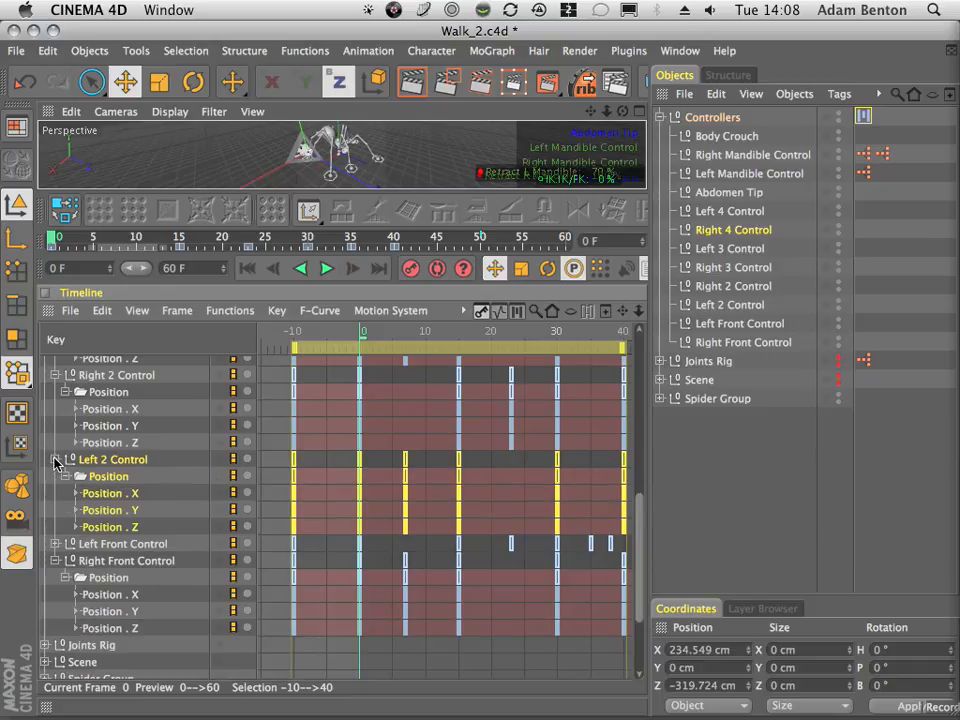
left_click(55, 544)
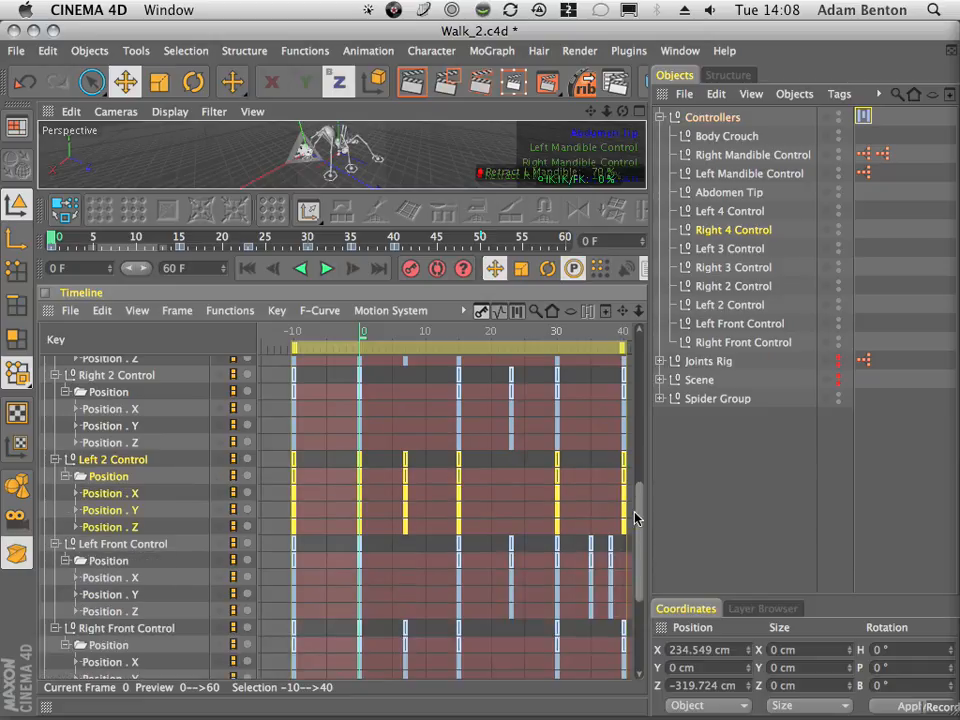
- Select the Left 4 Control's Position Y track and switch the timeline to F-curve mode
left_click_drag(636, 514, 638, 486)
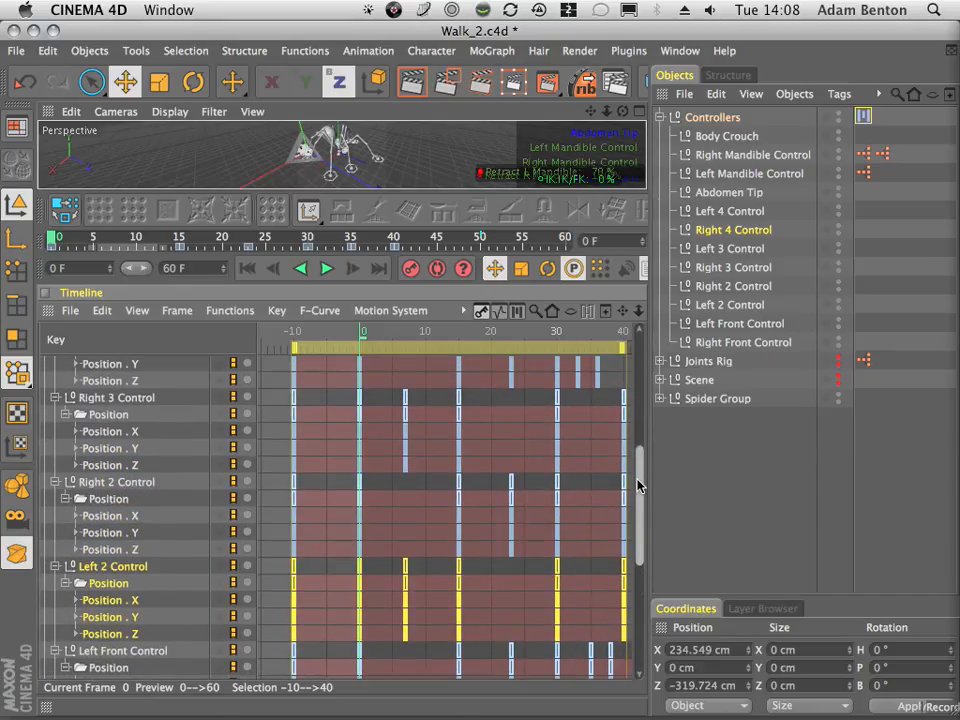
left_click(115, 448)
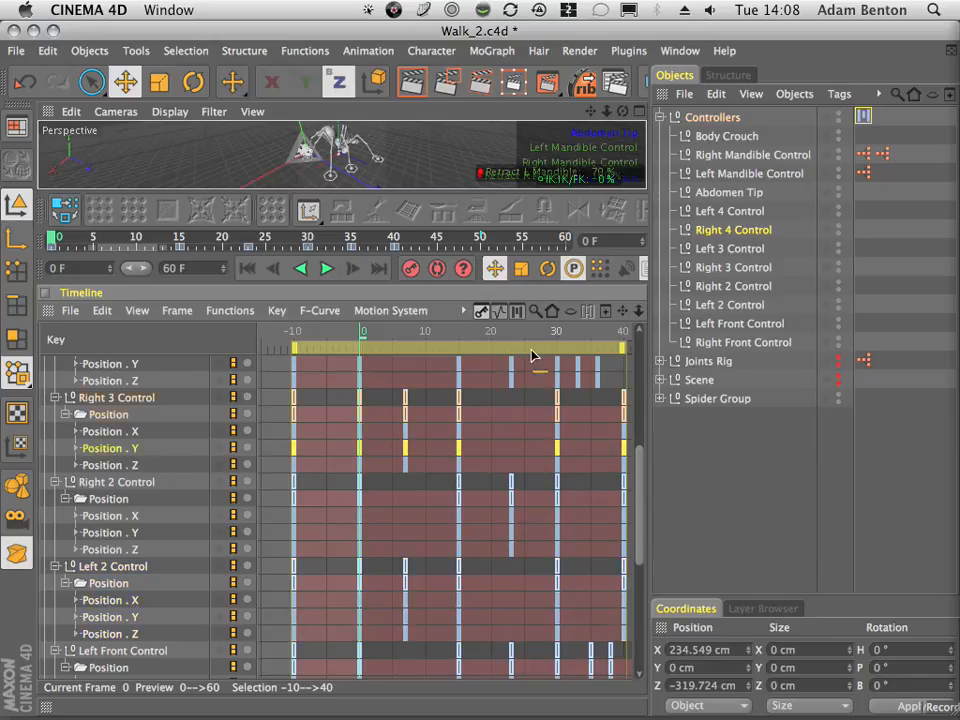
left_click_drag(643, 472, 645, 340)
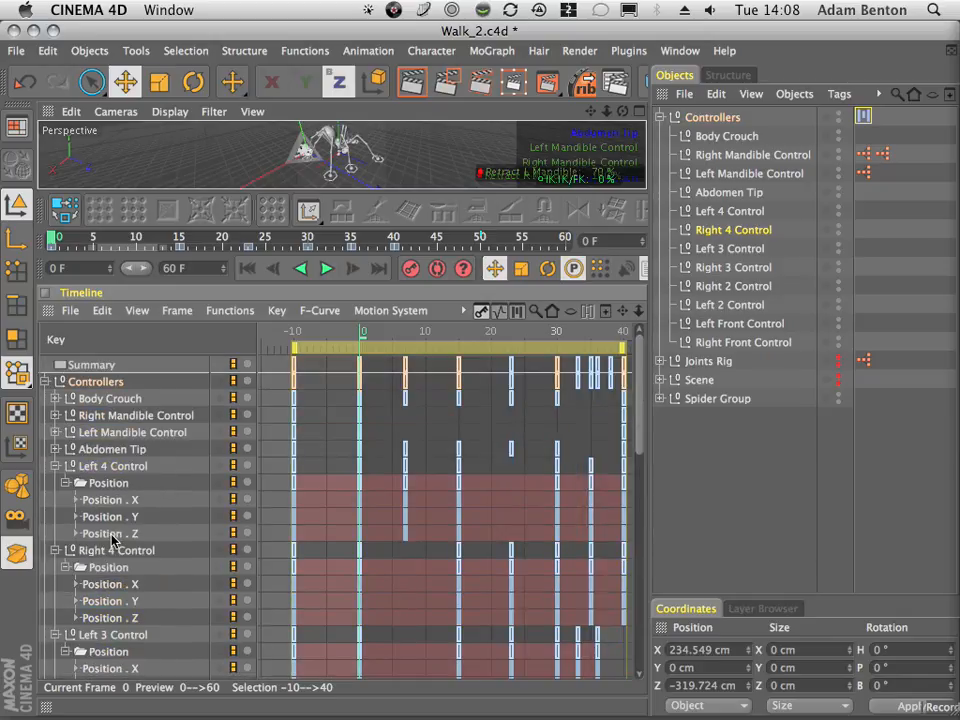
left_click(112, 518)
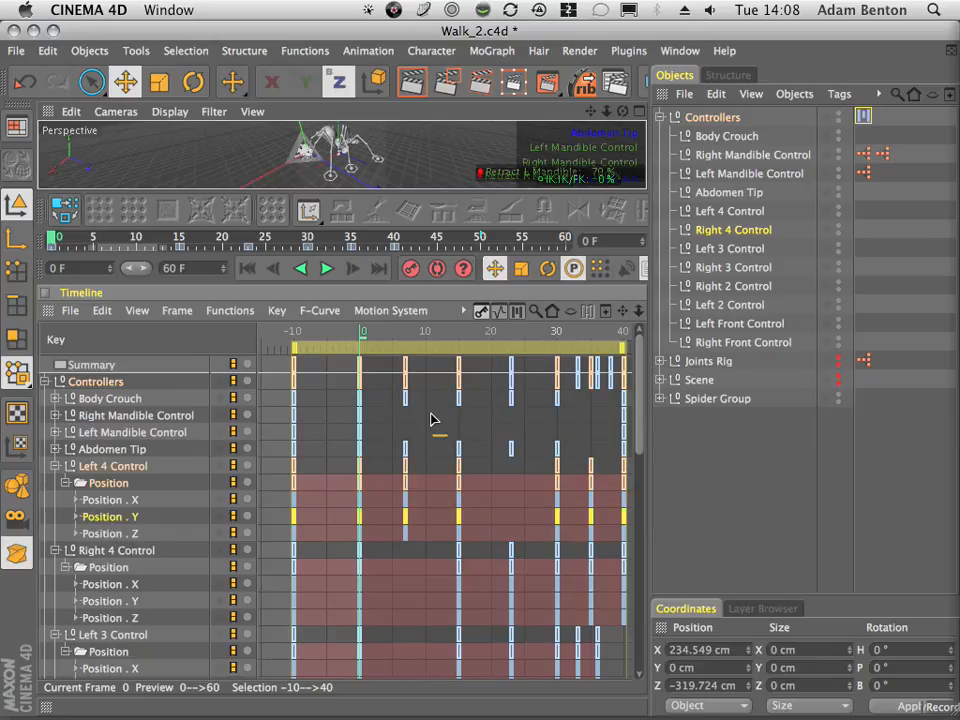
left_click(499, 312)
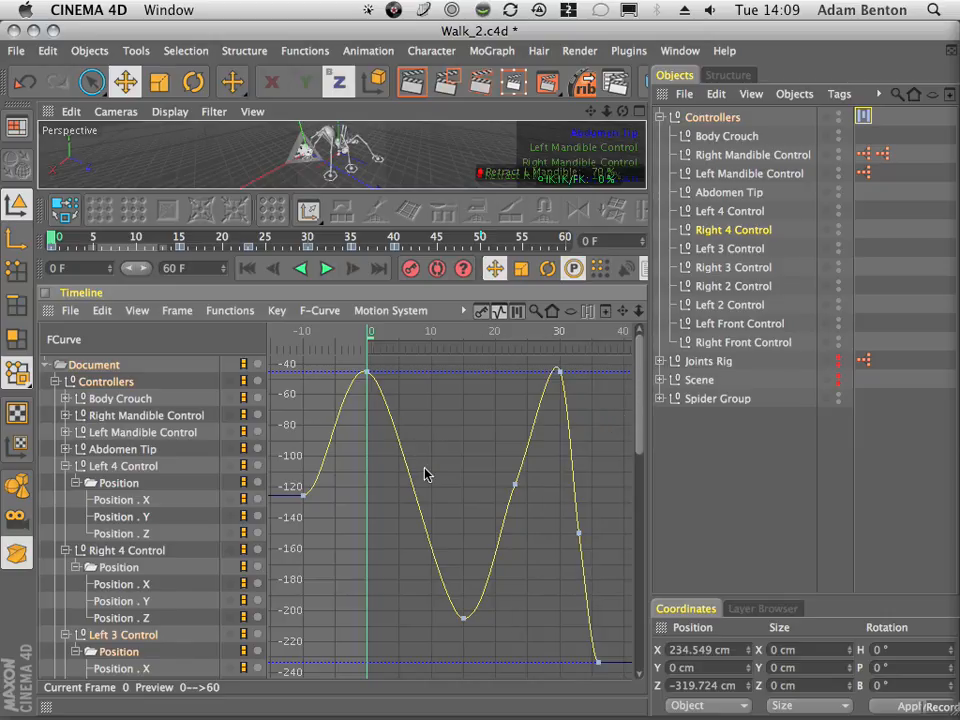
- Frame the Left 4 Control's position curves and examine its Position Y and Position Z curves separately
left_click(124, 517)
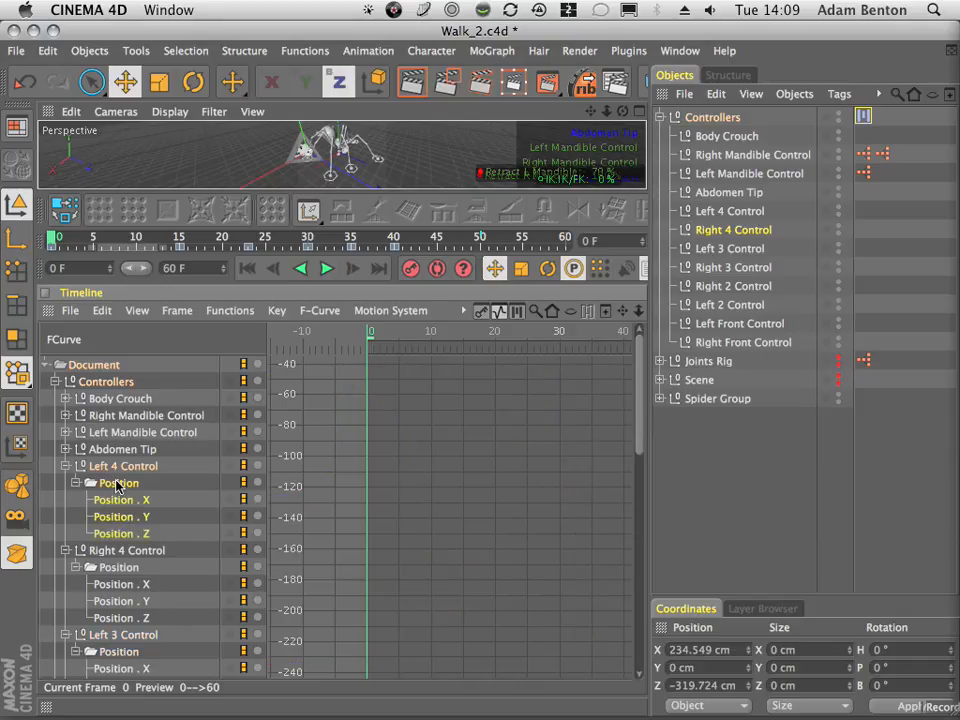
left_click(177, 310)
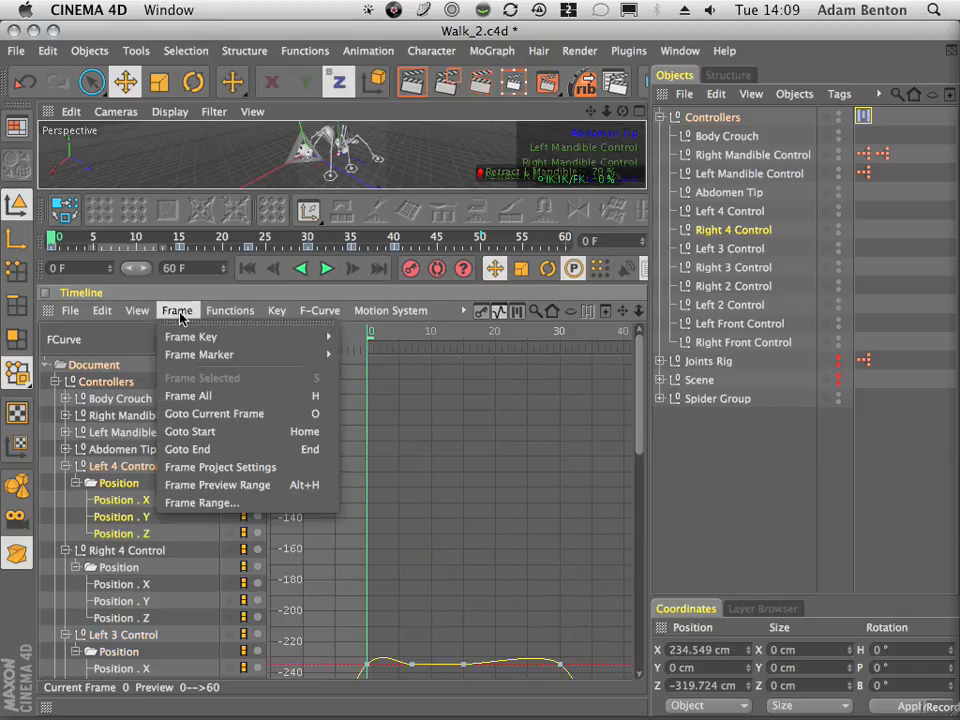
left_click(190, 395)
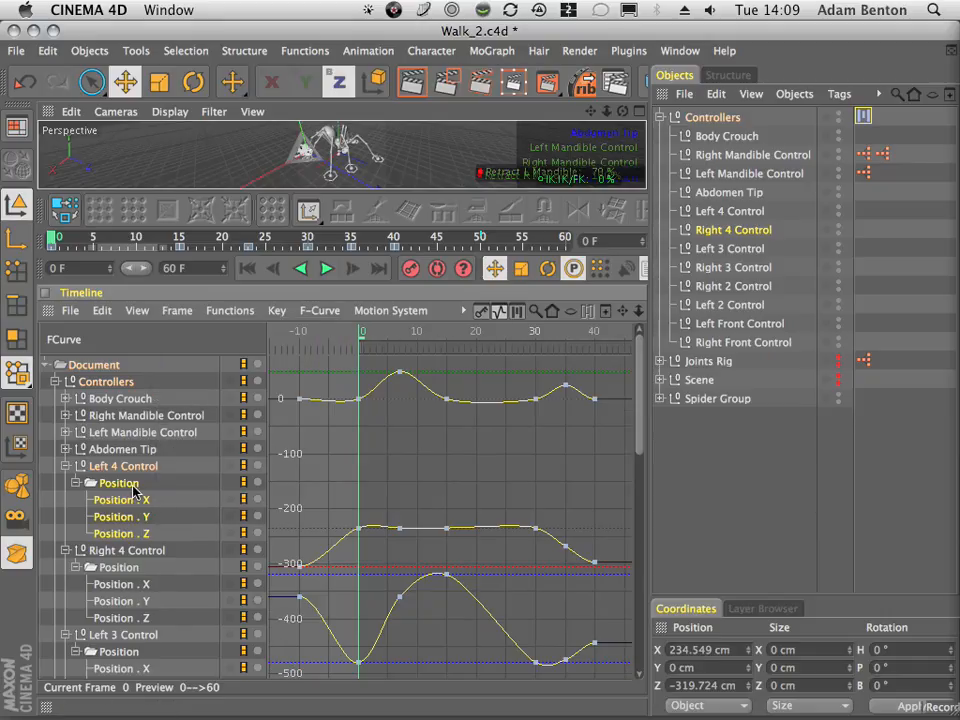
left_click(121, 517)
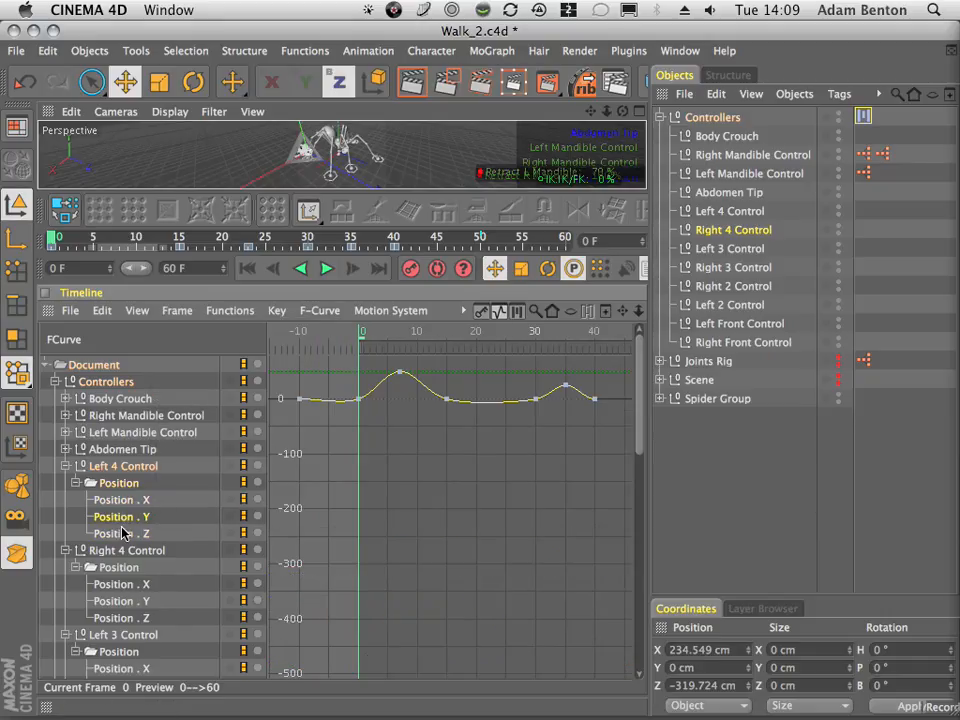
left_click(119, 534)
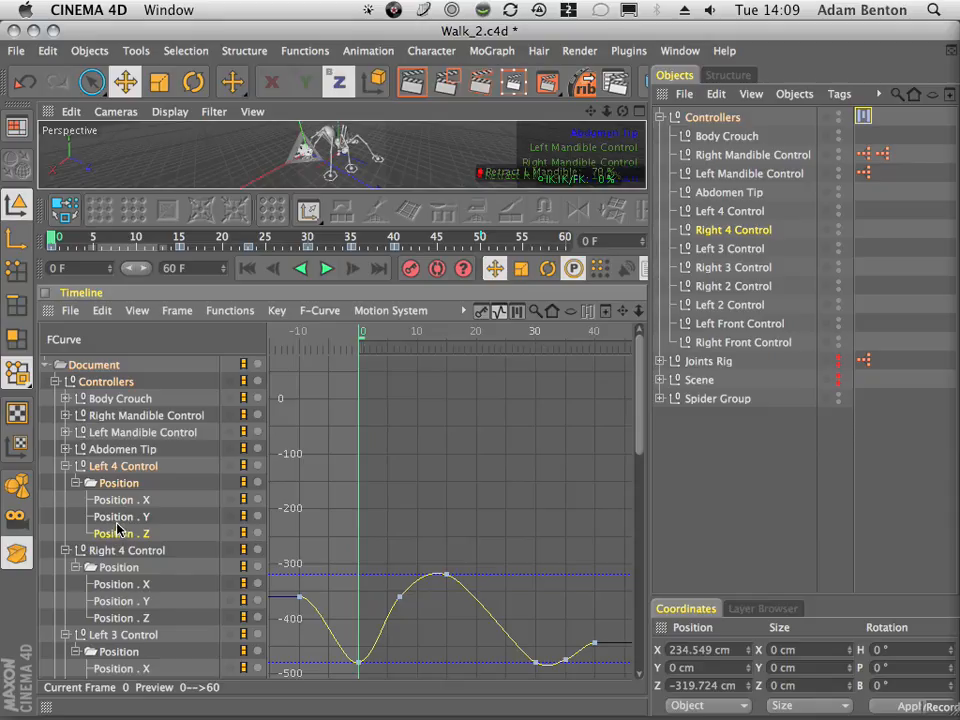
left_click(117, 518)
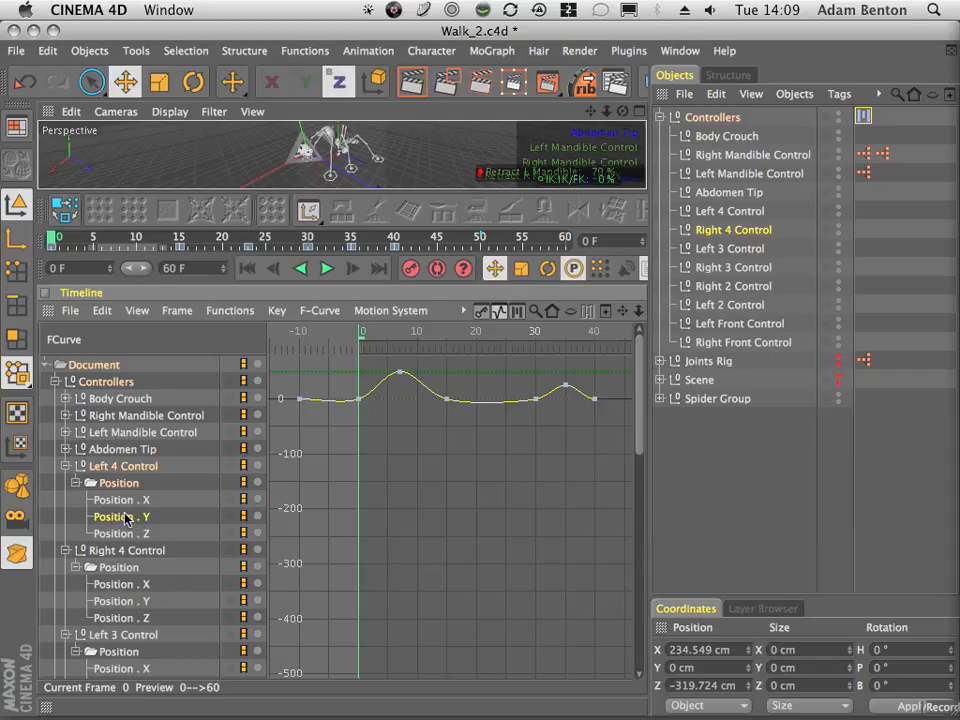
- Flatten the tangents of the Left 4 Control's Position Y keys at frames 0, 15 and 30 with Zero Angle
left_click(150, 312)
mouse_move(184, 312)
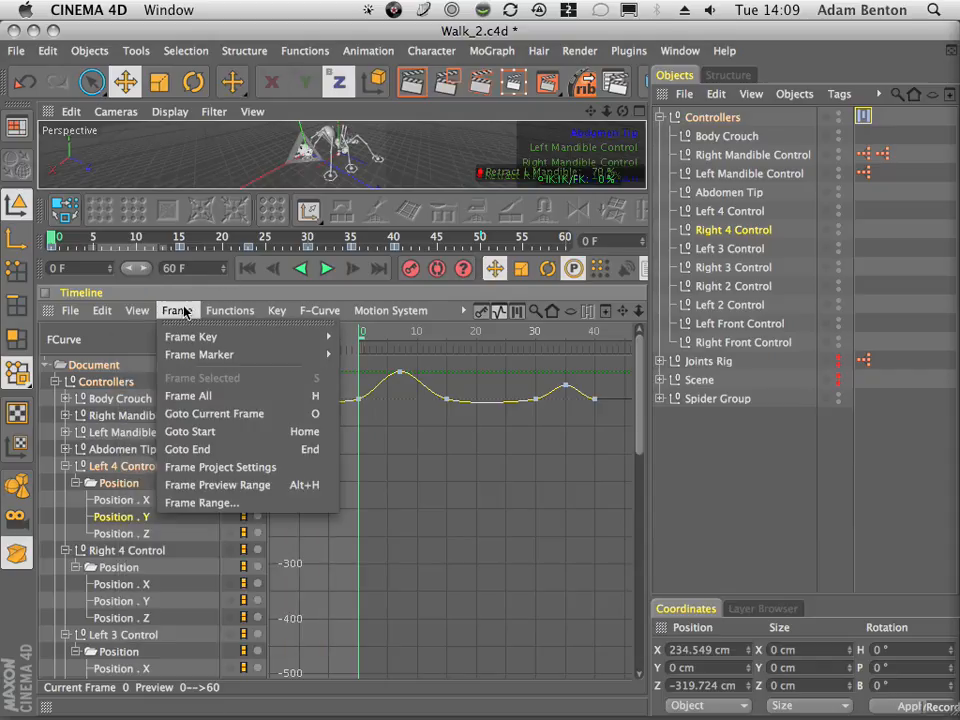
left_click(184, 396)
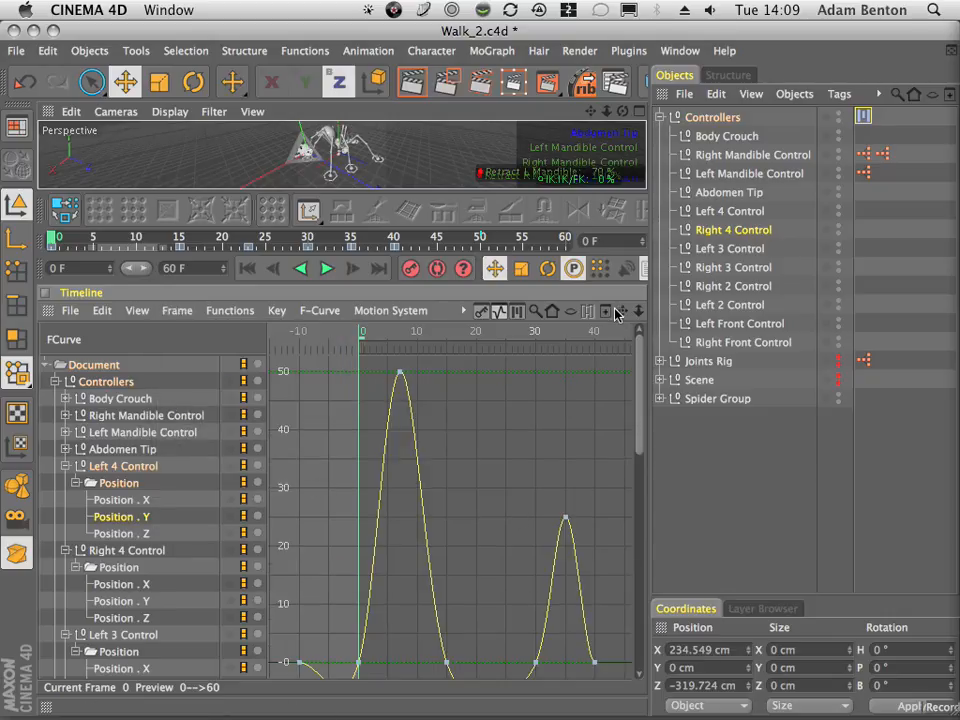
left_click_drag(621, 312, 520, 430)
left_click(366, 576)
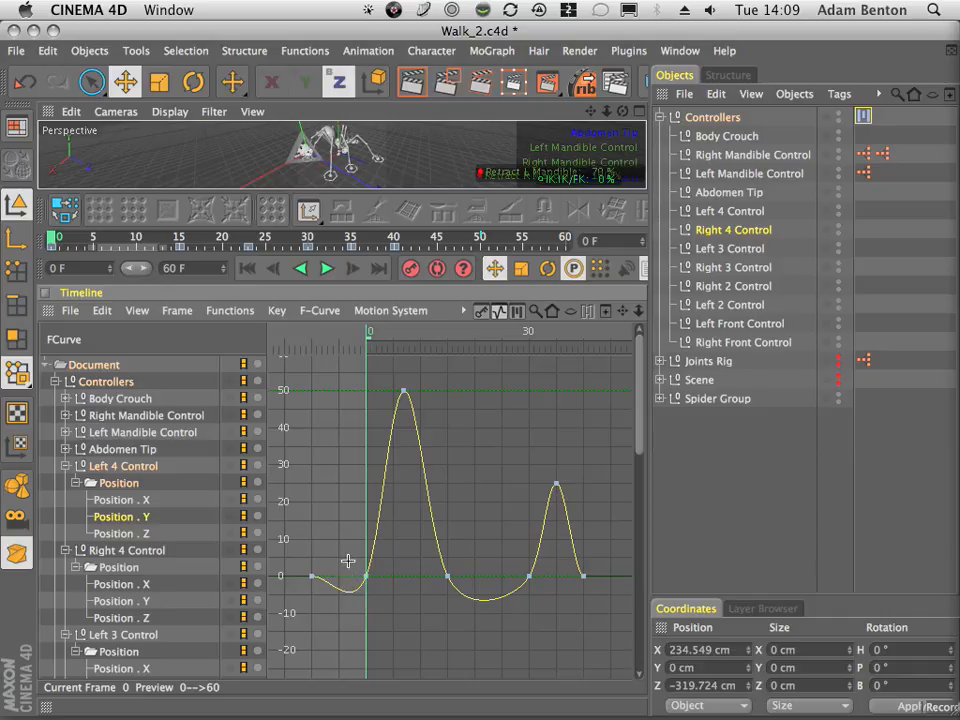
left_click_drag(433, 568, 589, 602, "shift")
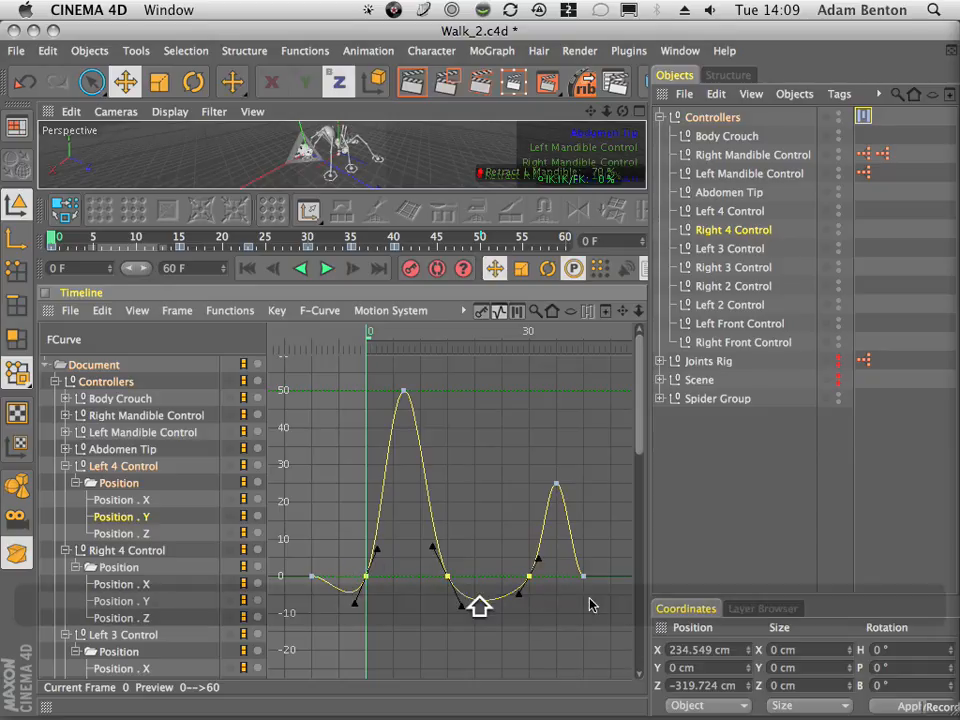
left_click(282, 312)
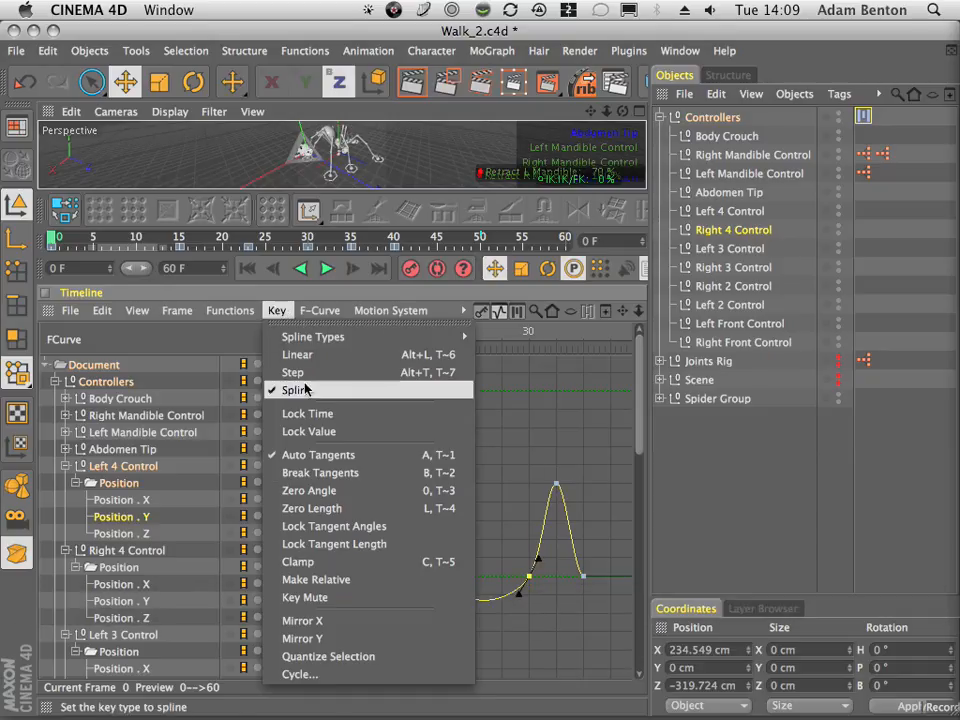
left_click(318, 435)
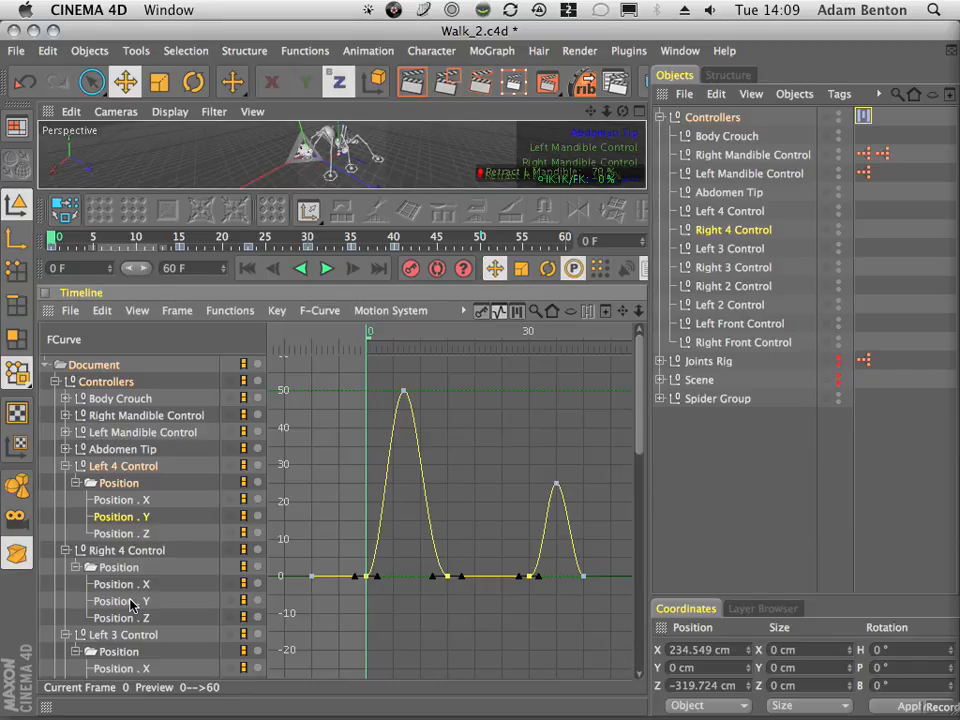
- Display the Right 4 Control's Position Y curve
left_click(131, 601)
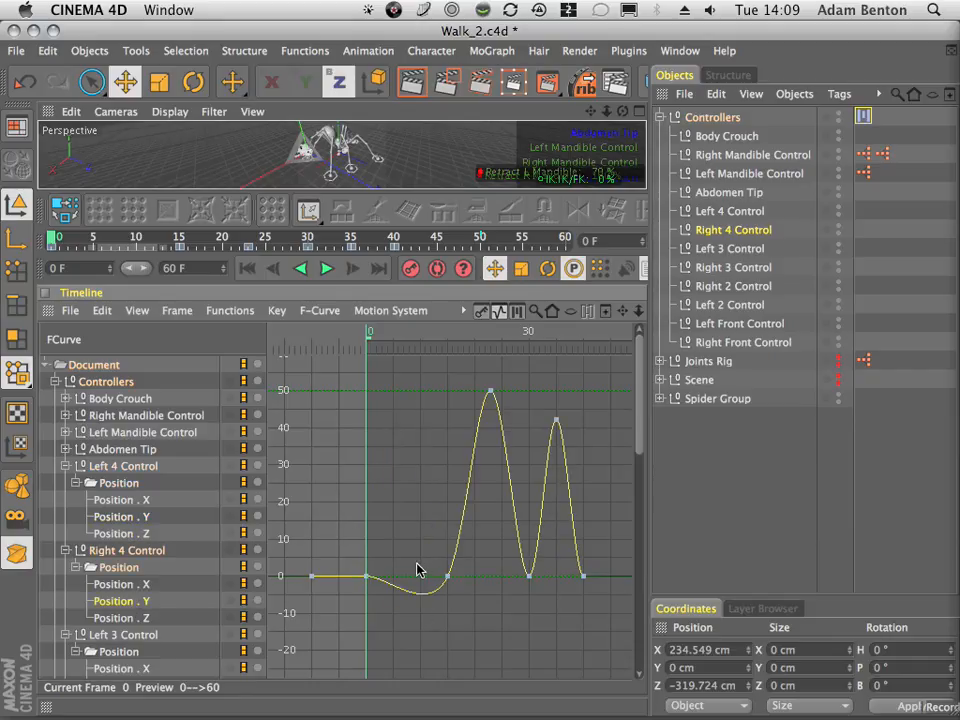
left_click_drag(418, 566, 488, 590)
left_click(25, 85)
left_click(25, 85)
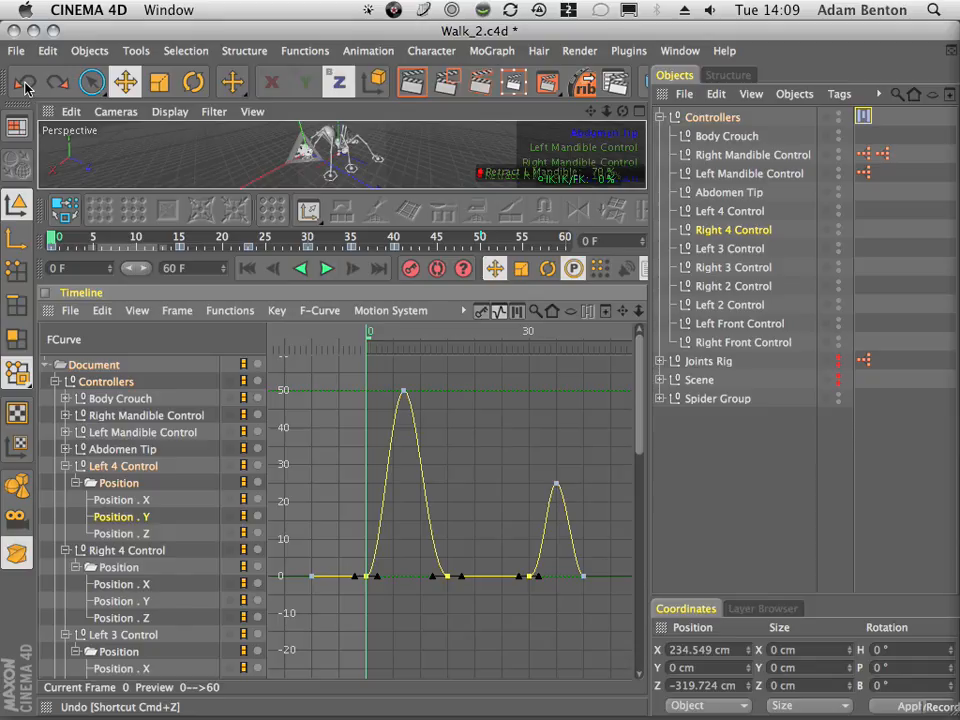
left_click(57, 82)
left_click(57, 82)
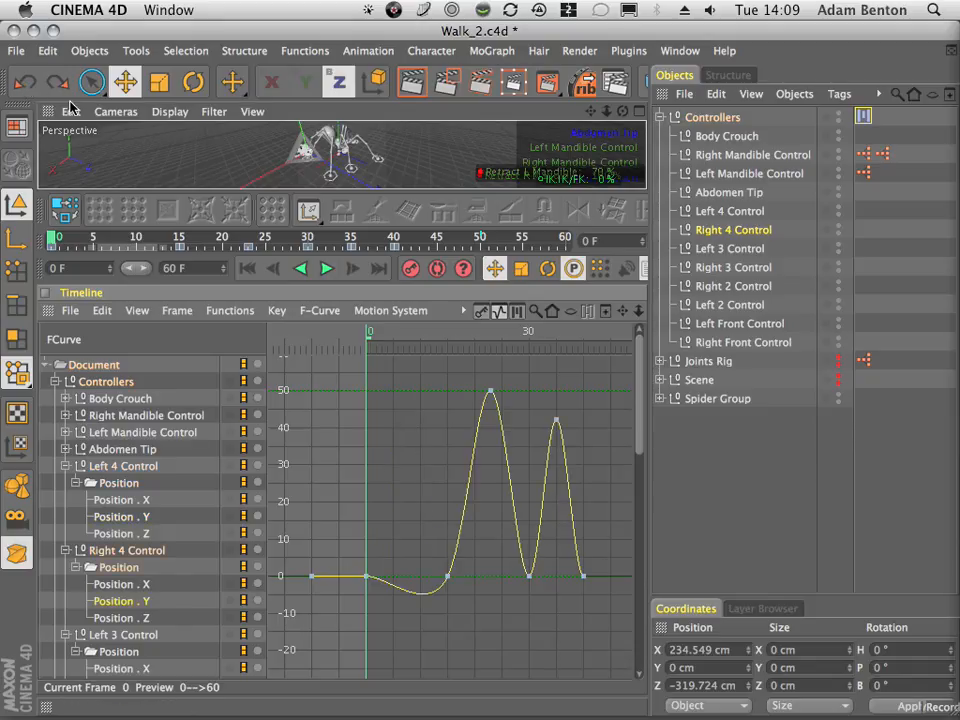
- Apply Zero Angle to the Right 4 Control's Position Y key at frame 15
left_click_drag(418, 561, 458, 607)
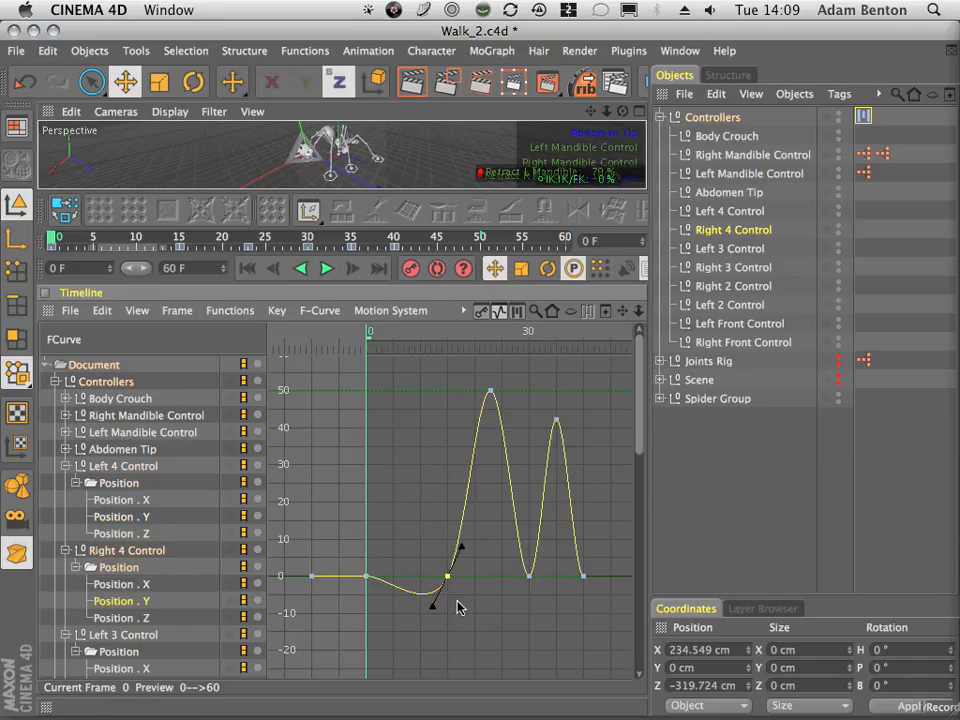
left_click(277, 310)
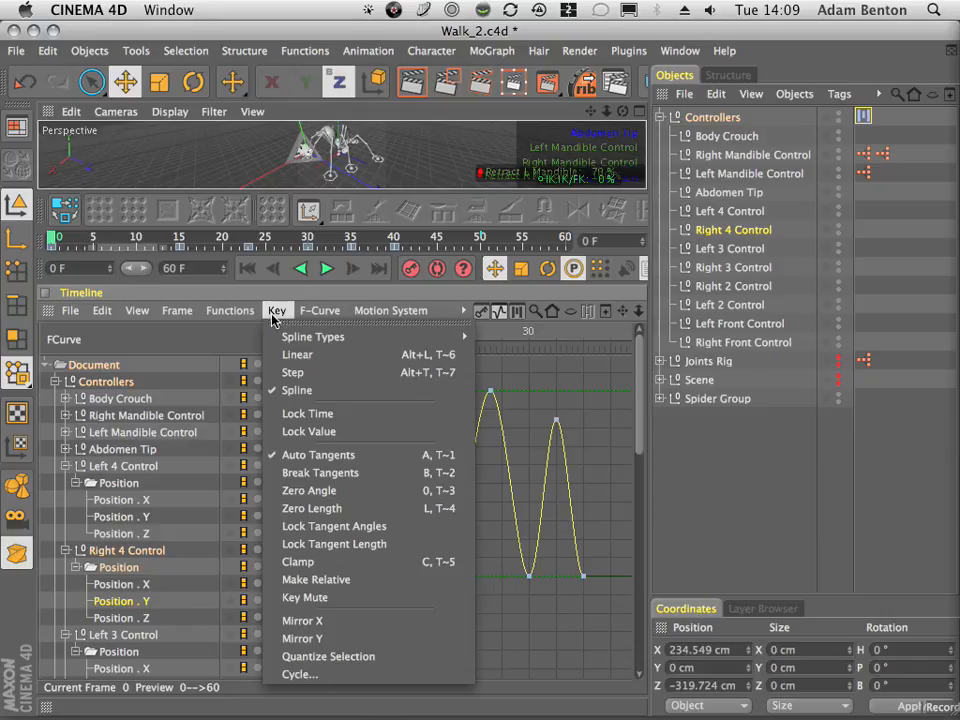
left_click(321, 491)
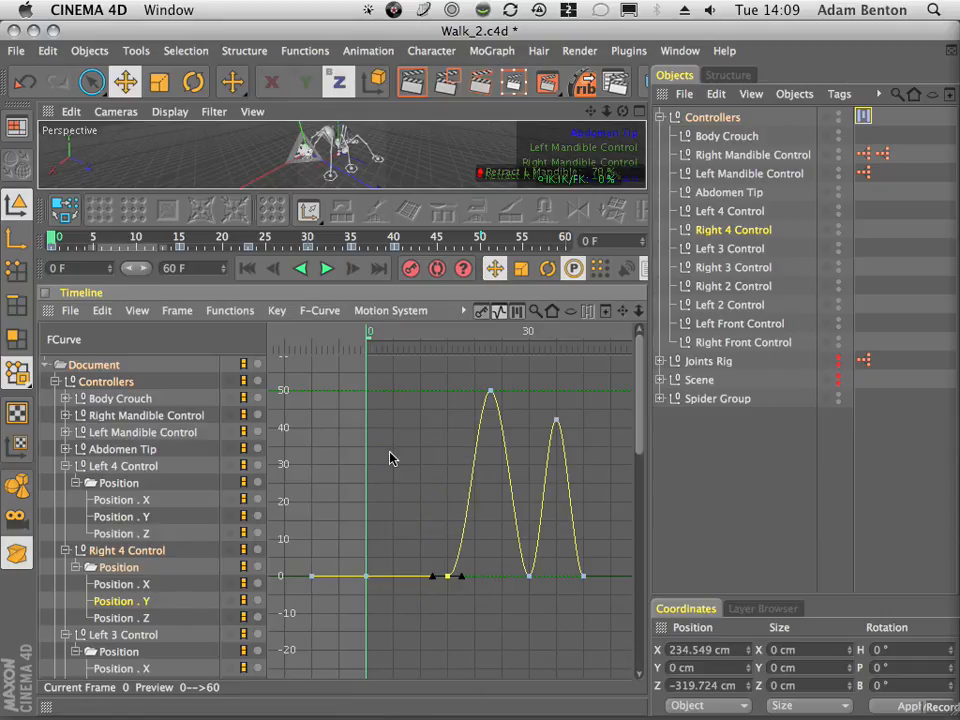
- Flatten the tangents of the Left 3 Control's Position Y key at frame 15 with Zero Angle
left_click_drag(639, 397, 645, 433)
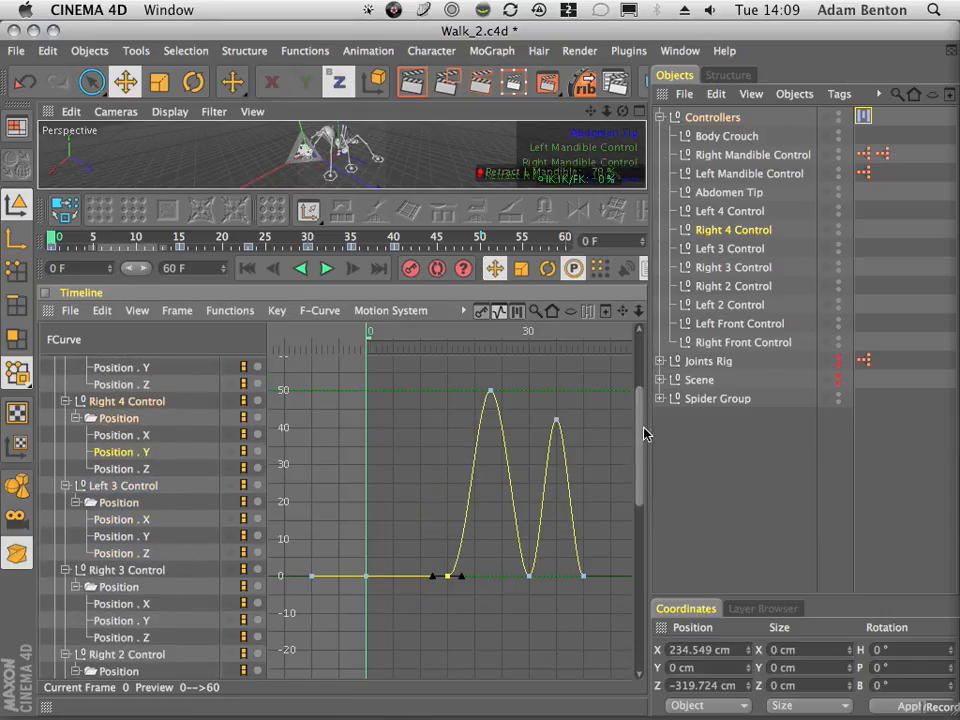
left_click(133, 537)
left_click_drag(417, 557, 465, 590)
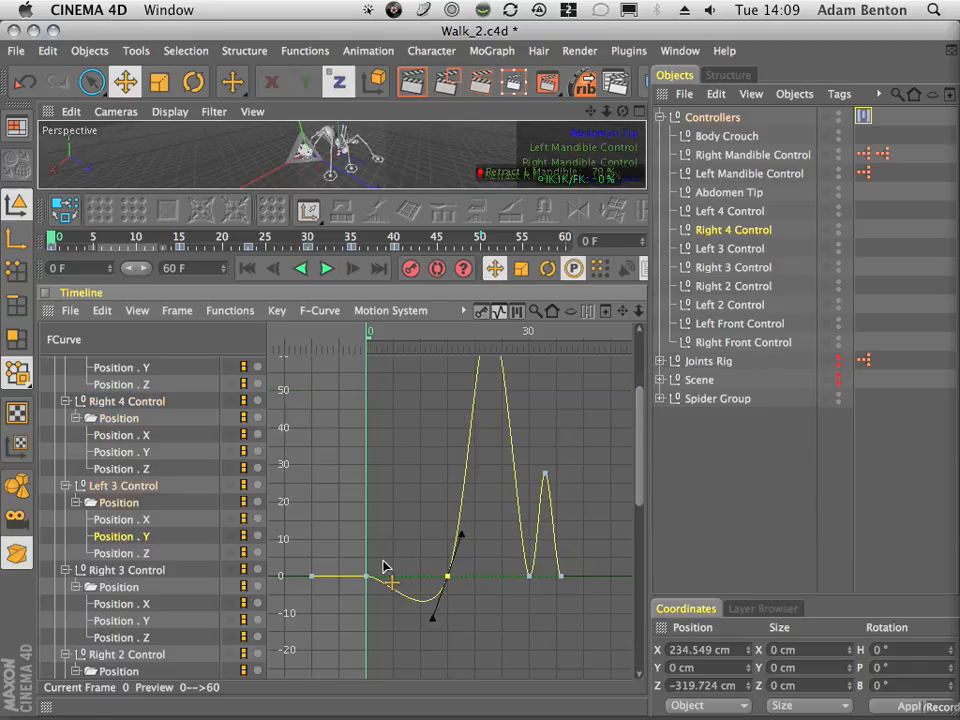
left_click(274, 312)
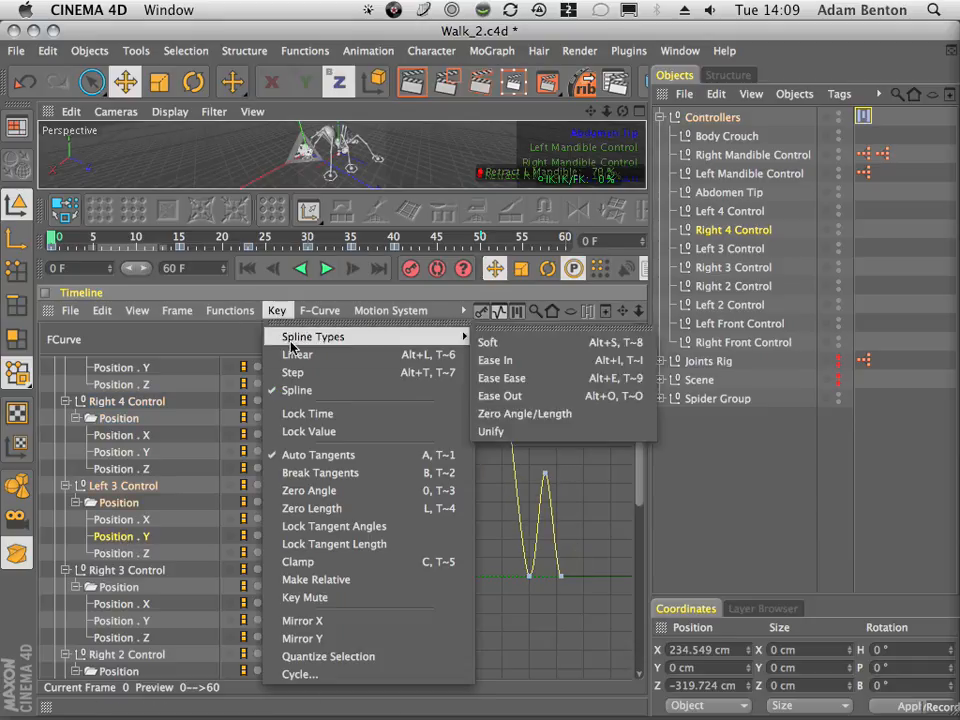
left_click(327, 491)
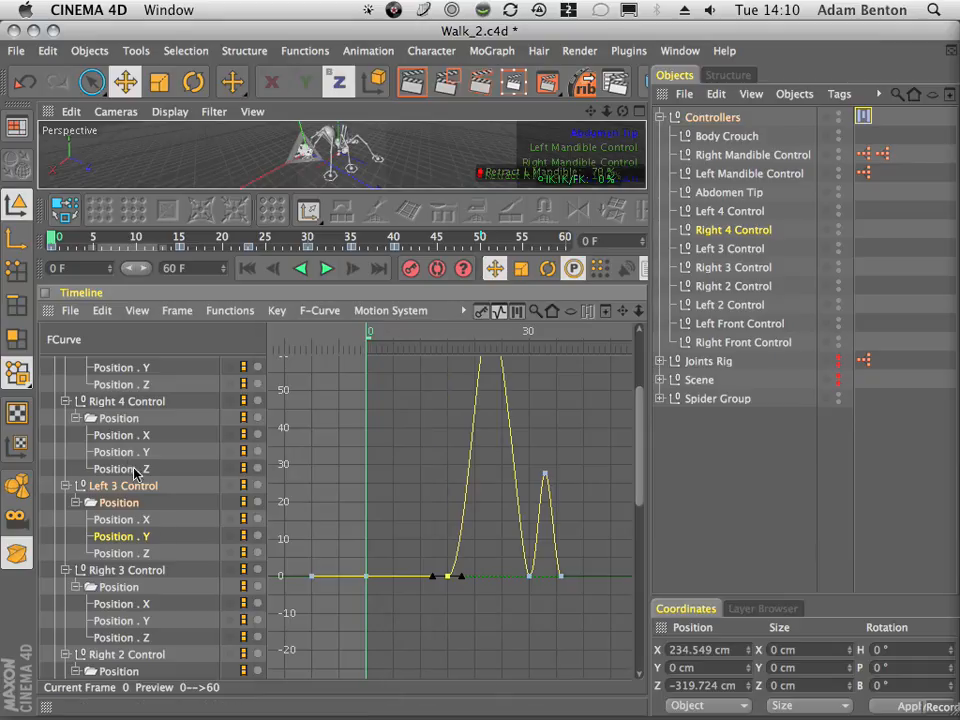
- Apply Zero Angle to the Right 3 Control's Position Y keys at frames 0 and 15
left_click(121, 620)
left_click_drag(347, 562, 472, 586)
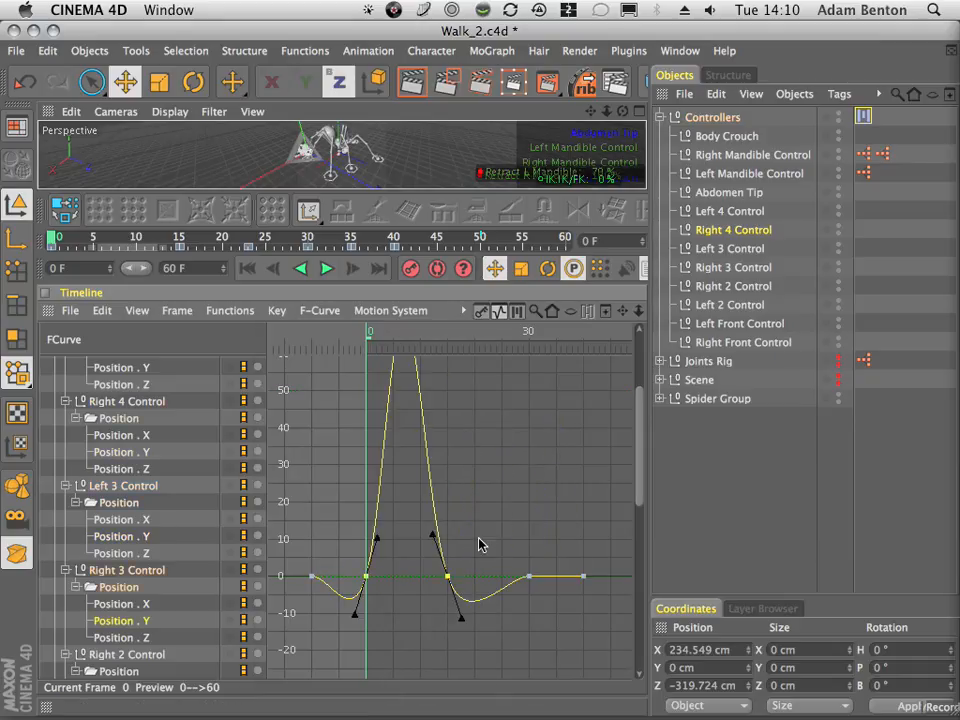
left_click(276, 311)
left_click(321, 492)
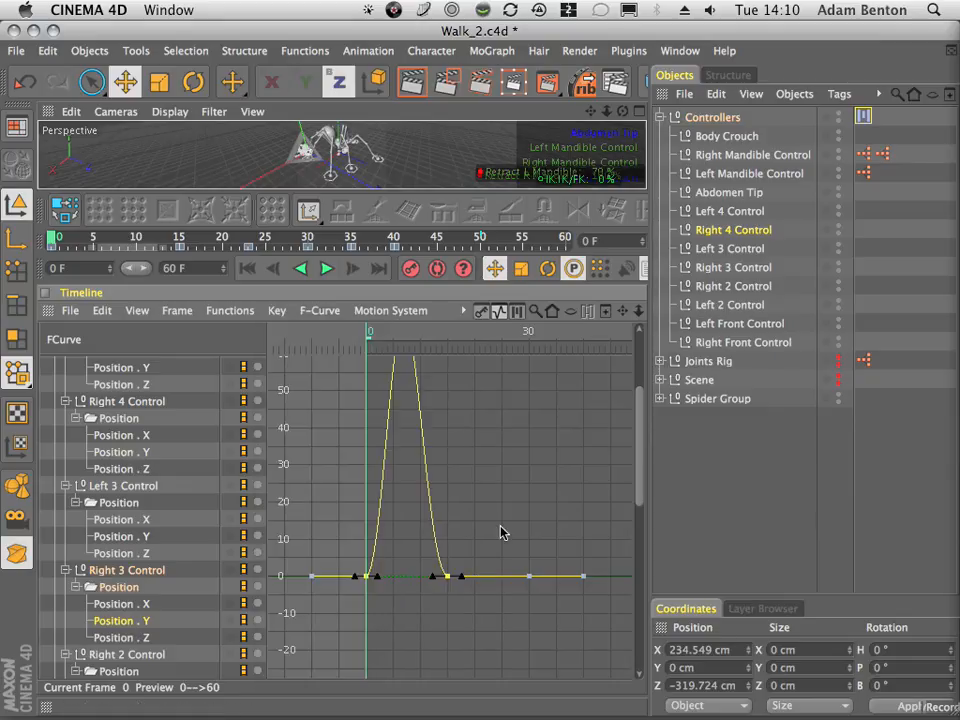
- Apply Zero Angle to the Right 2 Control's Position Y keys at frames 15 and 30
scroll(645, 500, "down", 5)
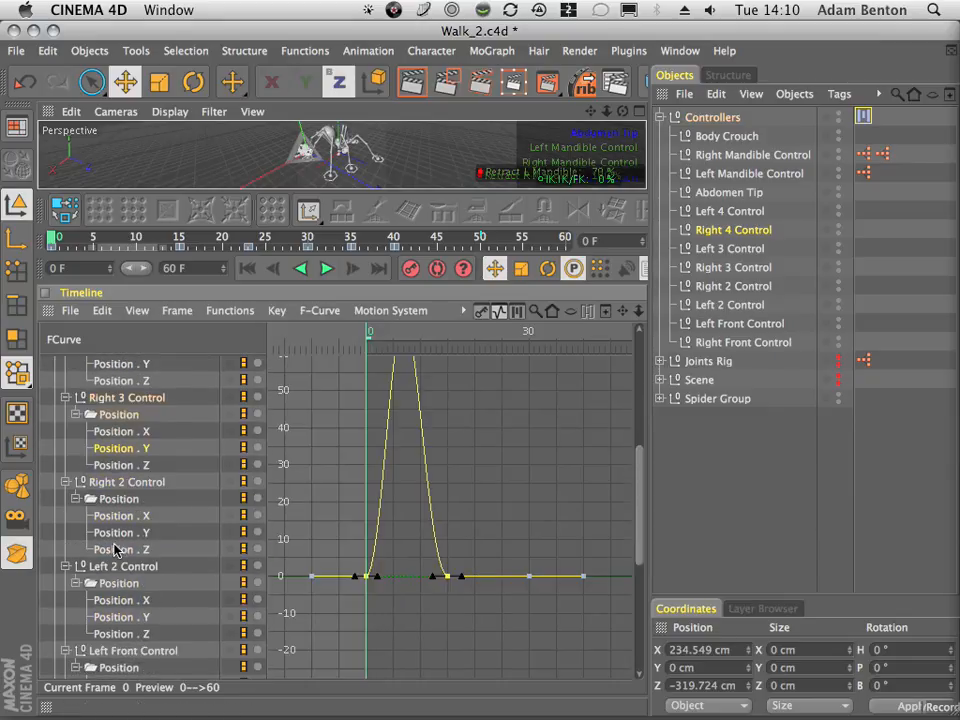
left_click(145, 537)
left_click_drag(409, 553, 535, 596)
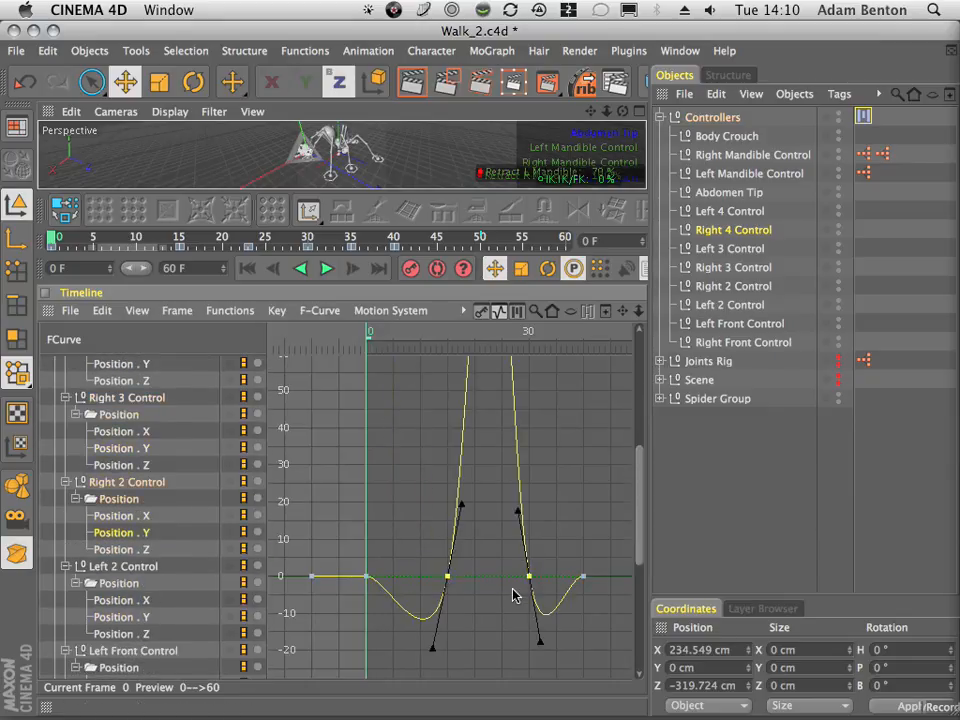
left_click(276, 311)
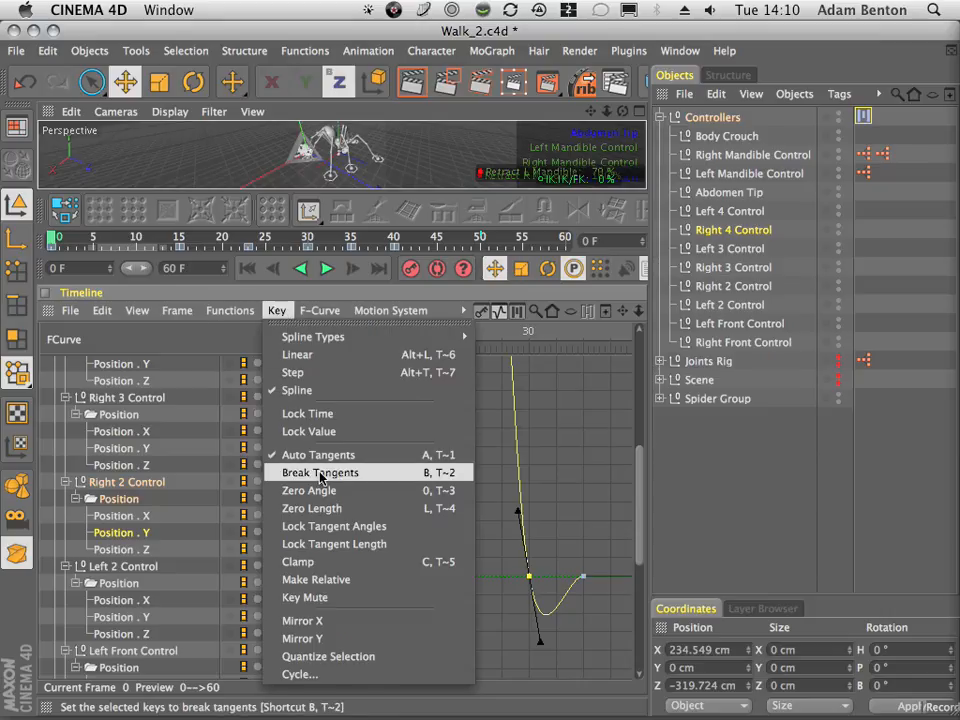
left_click(318, 429)
- Apply Zero Angle to the Left 2 Control's Position Y keys at frames 0 and 15, and recheck both second-leg Y curves
left_click_drag(633, 525, 658, 573)
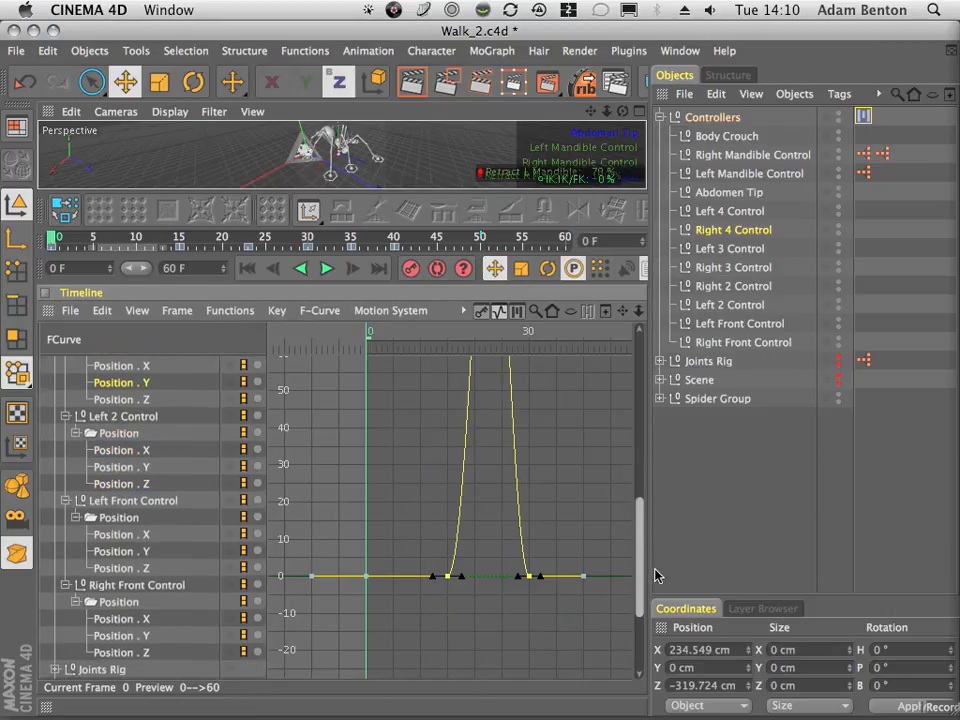
left_click(125, 465)
left_click_drag(343, 561, 470, 590)
left_click(276, 311)
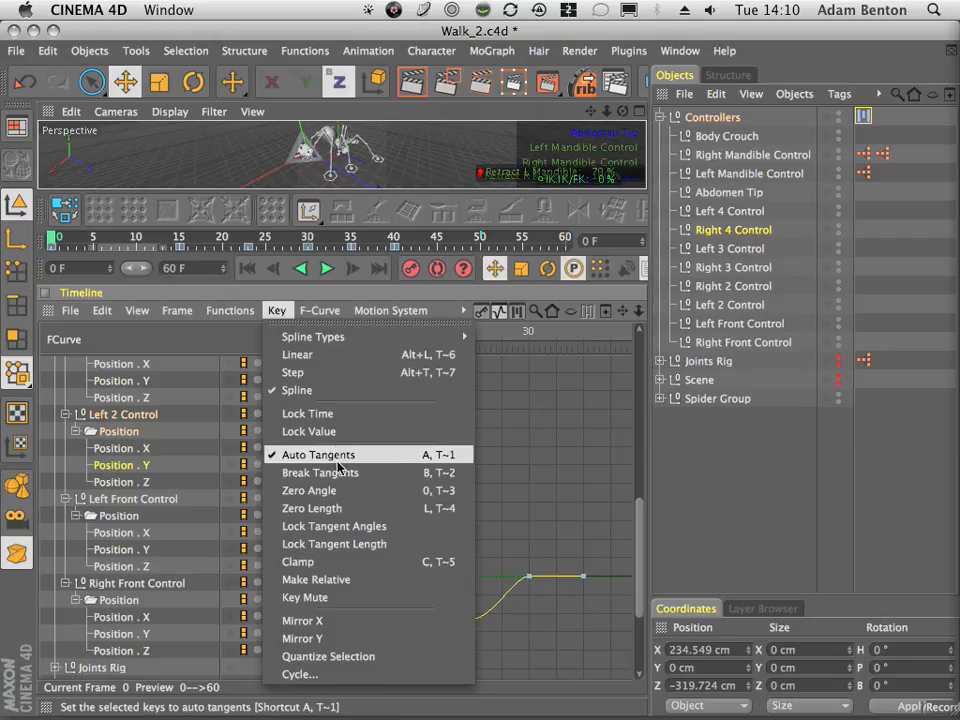
left_click(335, 371)
left_click(136, 383)
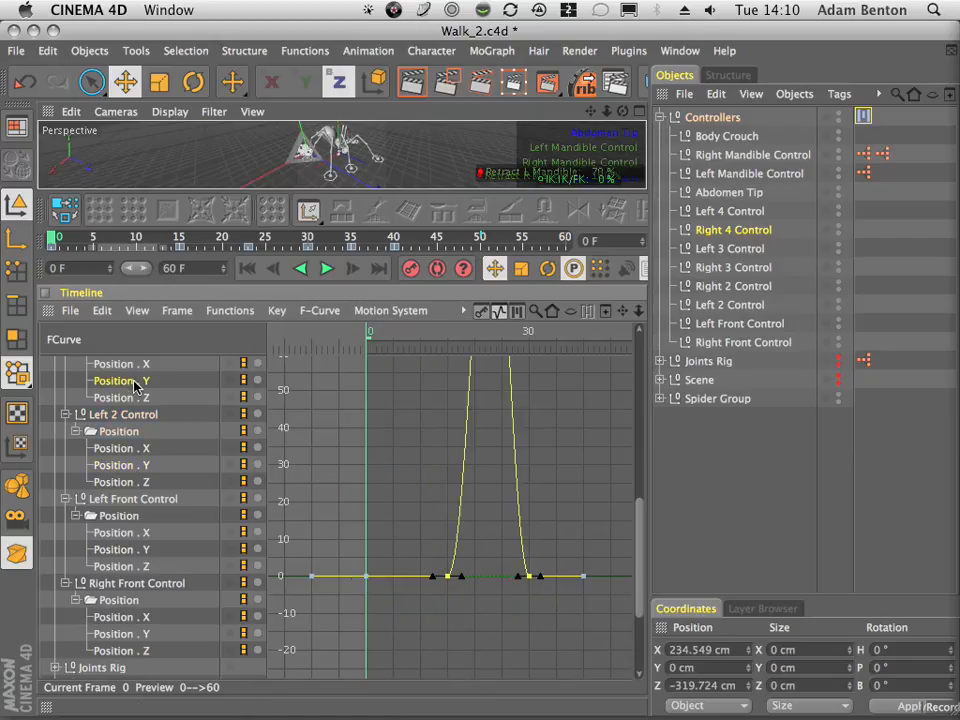
left_click(136, 465)
- Flatten the Left Front Control's ground-level Position Y keys at frames 15, 30 and about 38 with Zero Angle
left_click(134, 549)
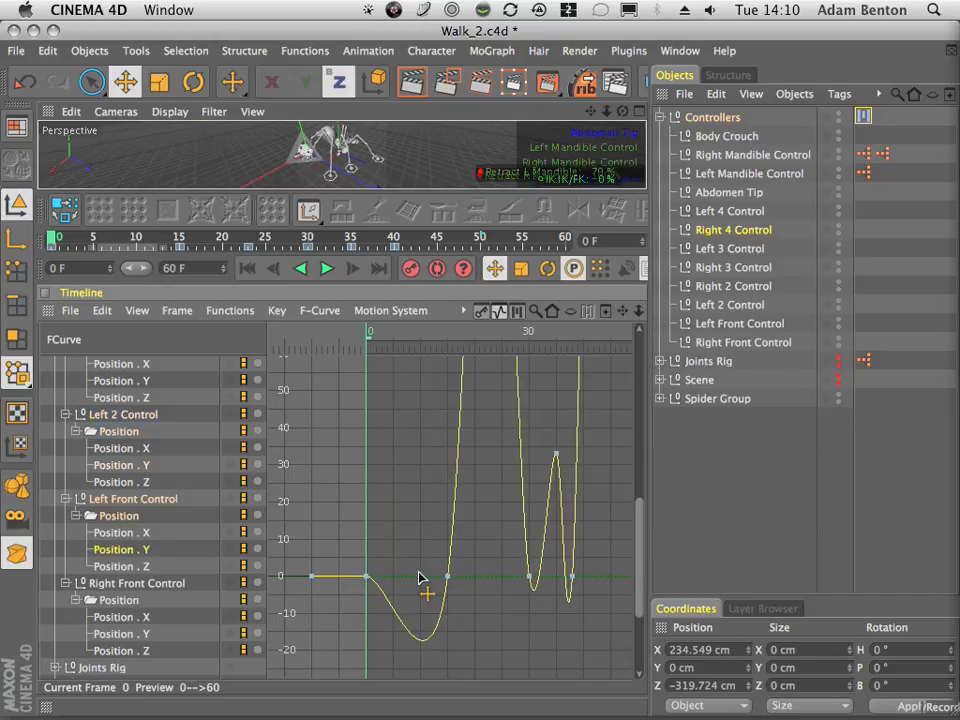
left_click_drag(416, 566, 600, 583)
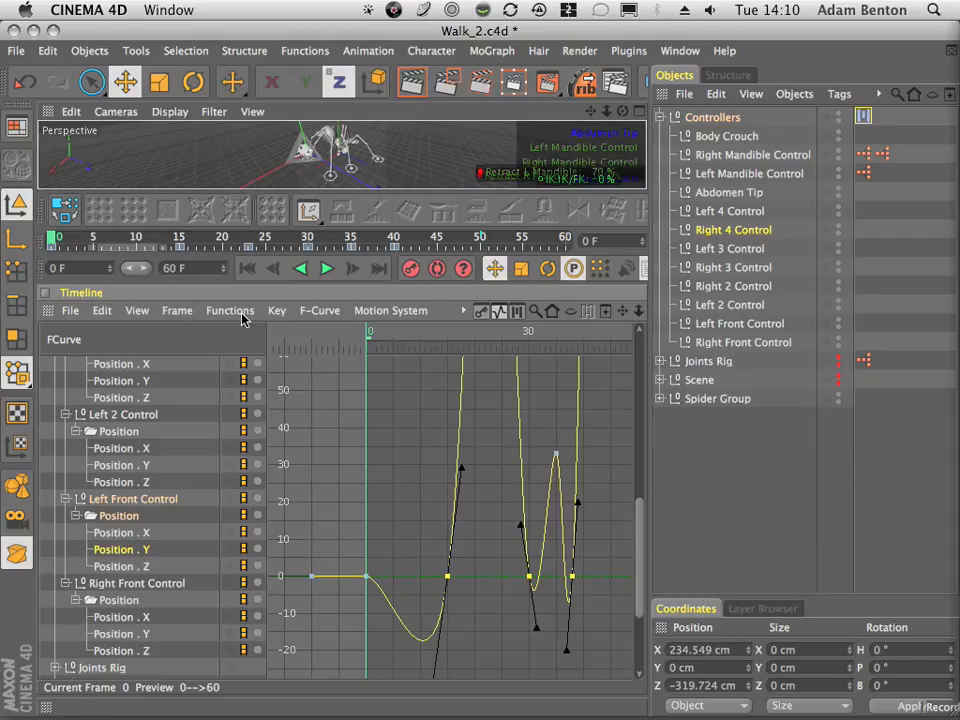
left_click(277, 310)
left_click(305, 429)
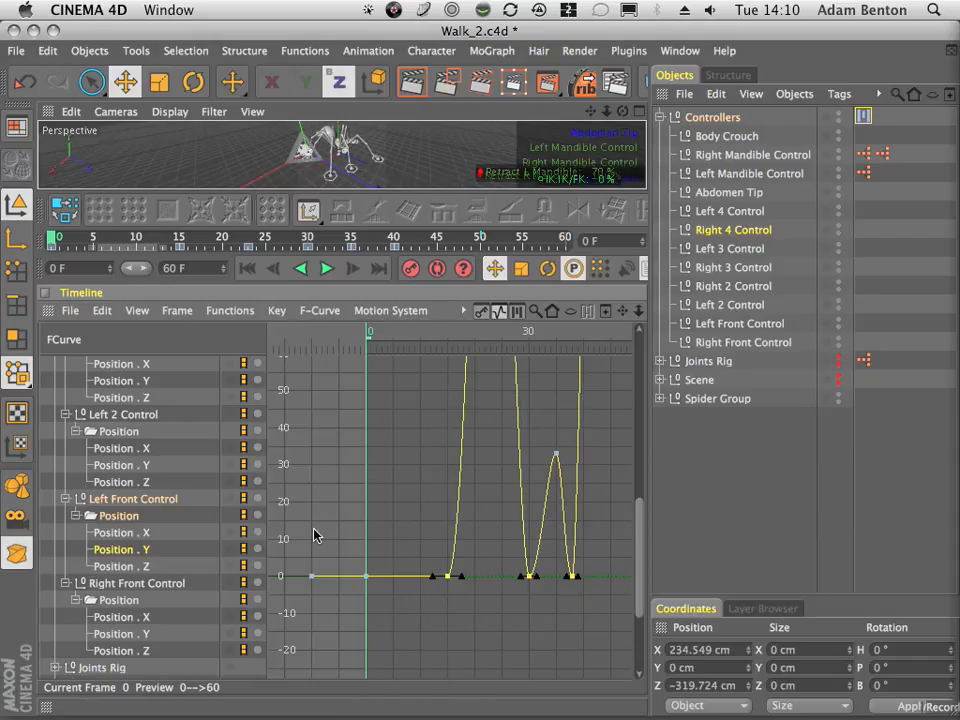
- Flatten the Right Front Control's Position Y keys at frames 0 and 15 with Zero Angle
left_click(120, 634)
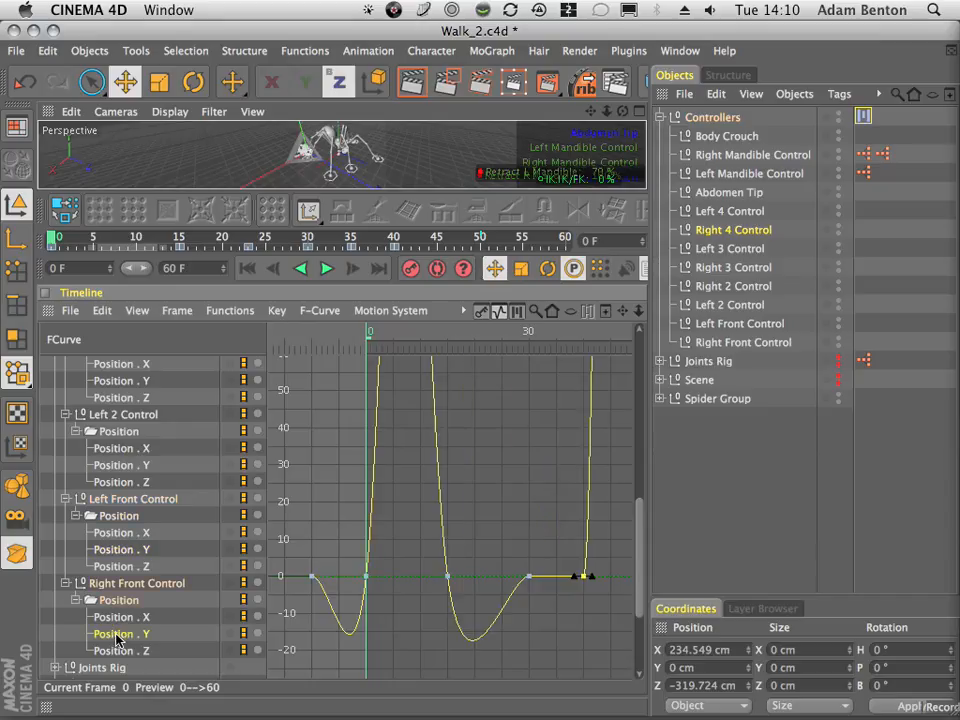
left_click_drag(349, 563, 492, 578)
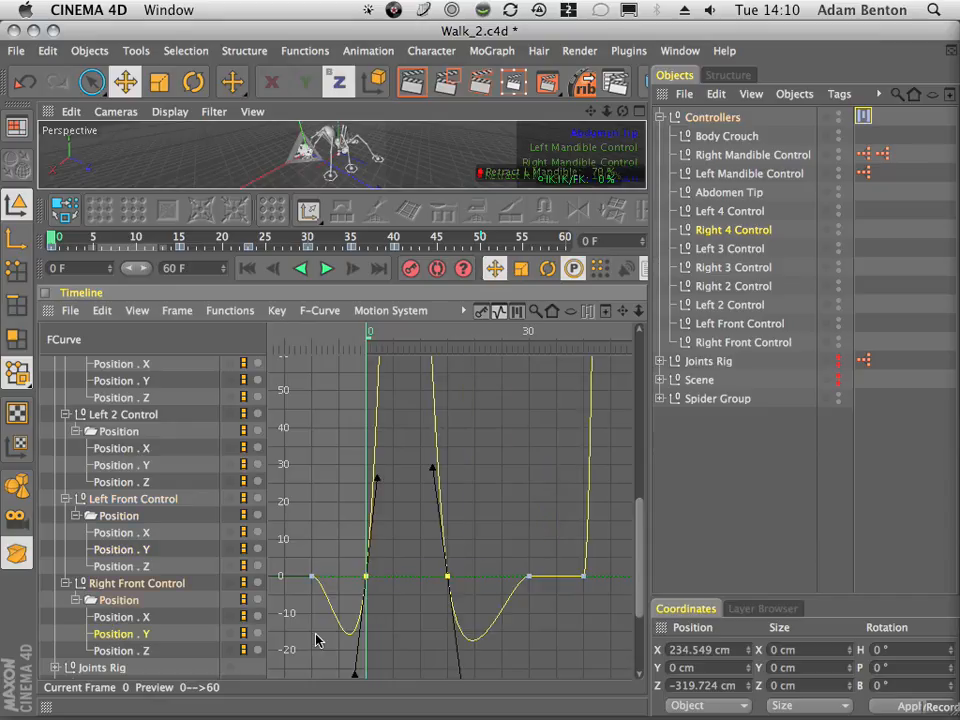
left_click(271, 311)
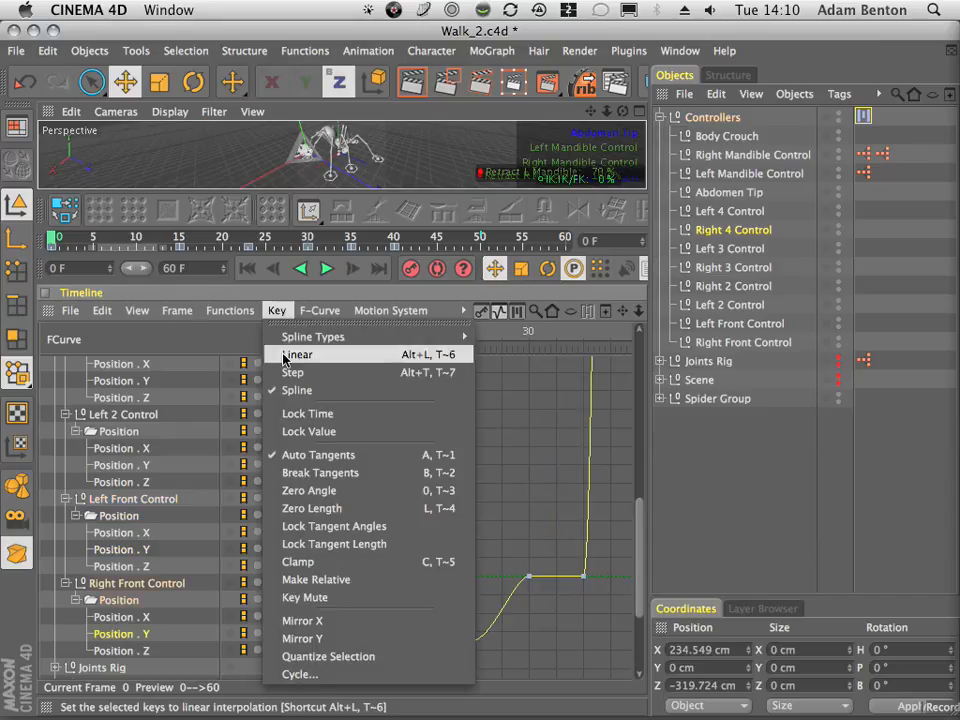
left_click(306, 491)
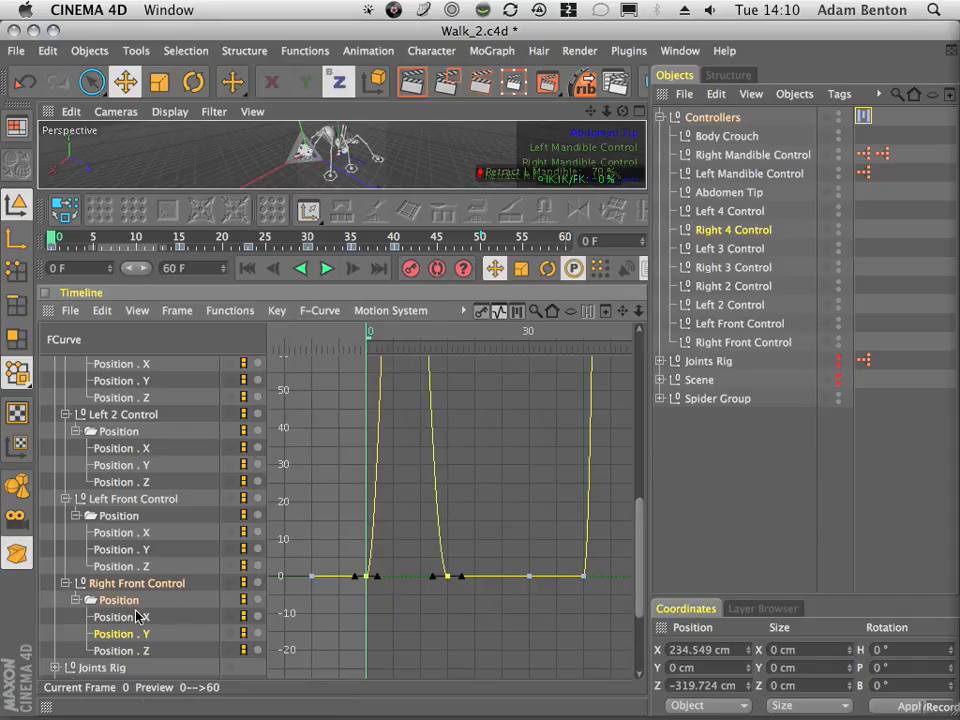
- Frame the Left 4 Control's Position Z curve and apply Zero Angle to its key at frame 30
left_click_drag(641, 527, 642, 375)
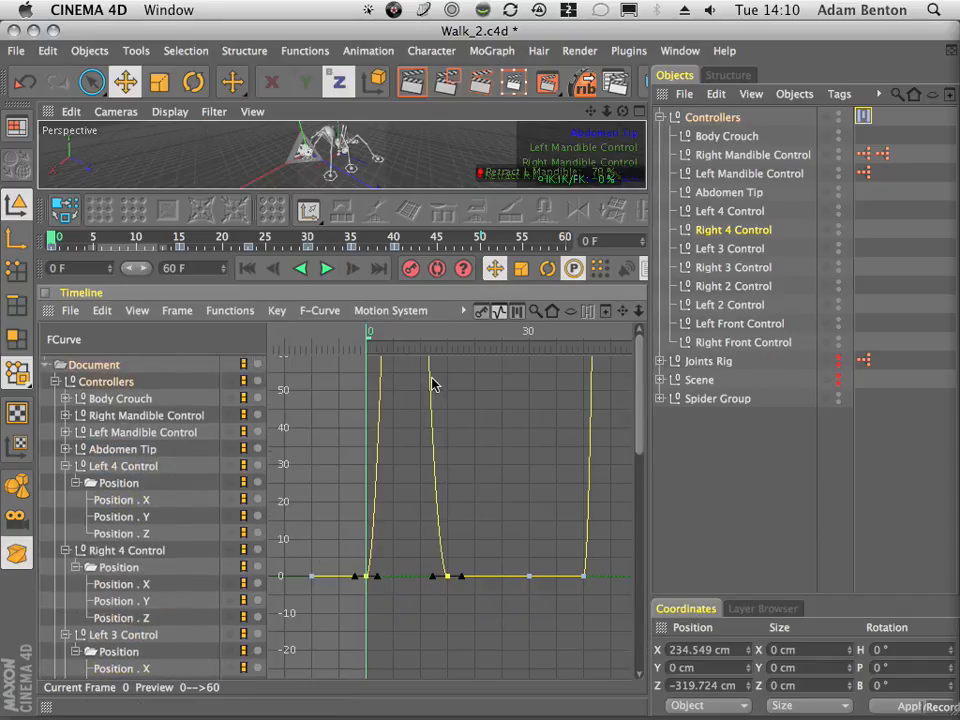
left_click(175, 311)
left_click(197, 336)
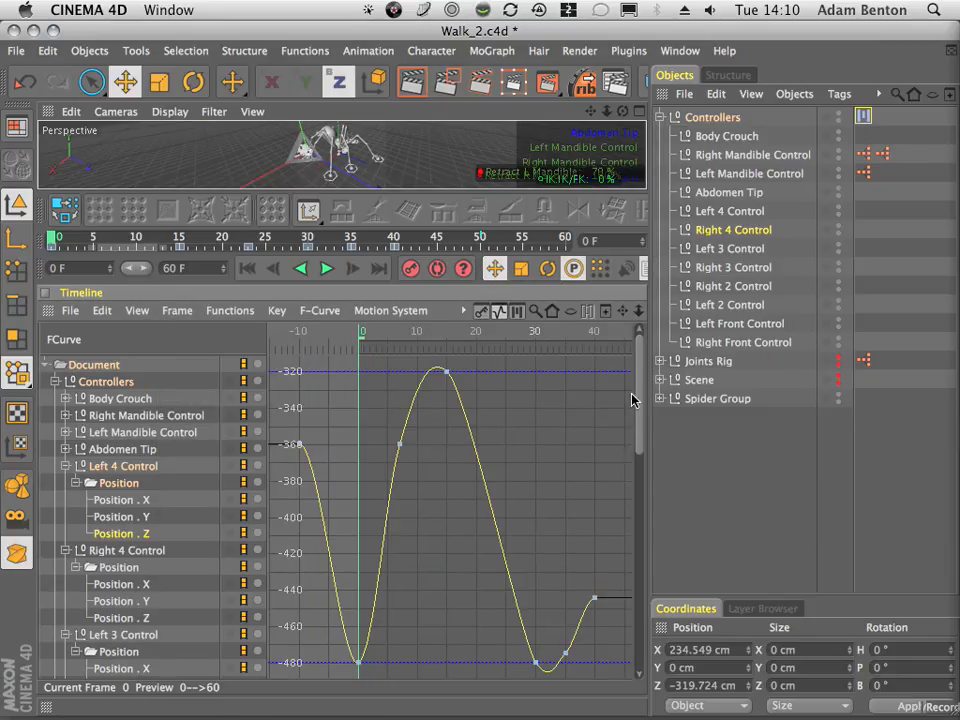
left_click_drag(641, 403, 641, 430)
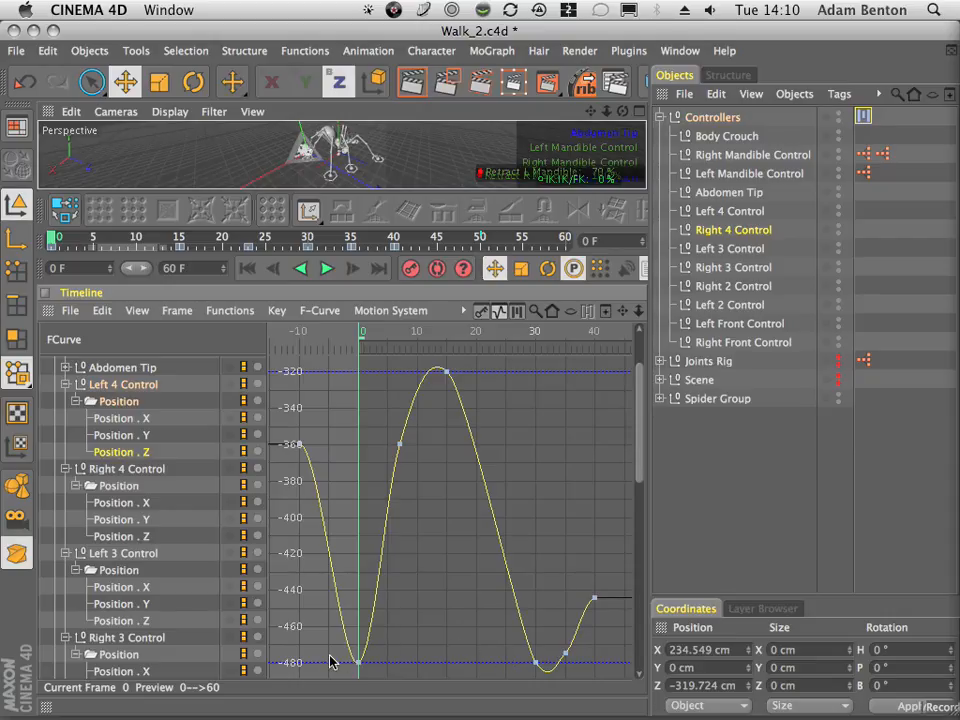
left_click(177, 310)
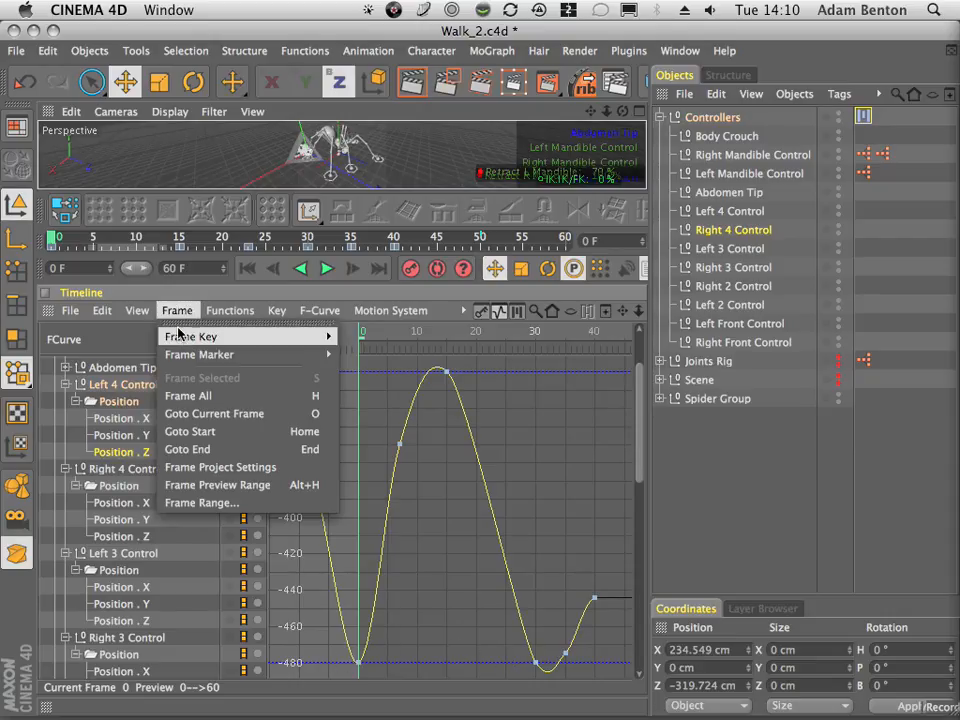
left_click(193, 392)
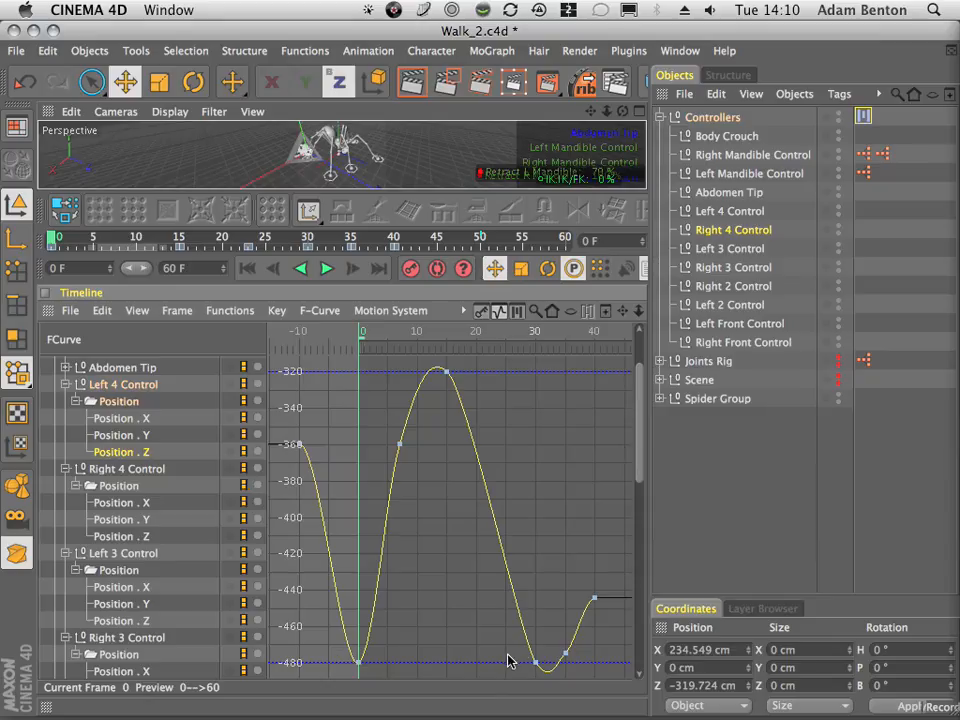
left_click_drag(508, 656, 543, 666)
left_click(287, 310)
left_click(343, 411)
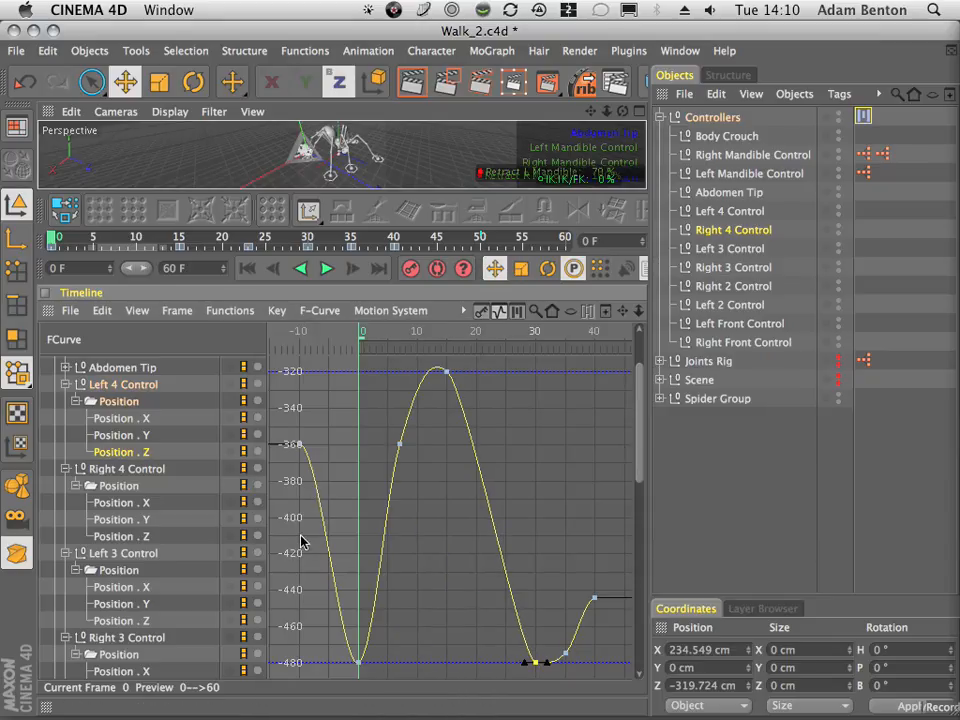
- Examine the Position Z curves of the Right 4 and Left 3 Controls, framing all of the Left 3 curve
left_click(126, 538)
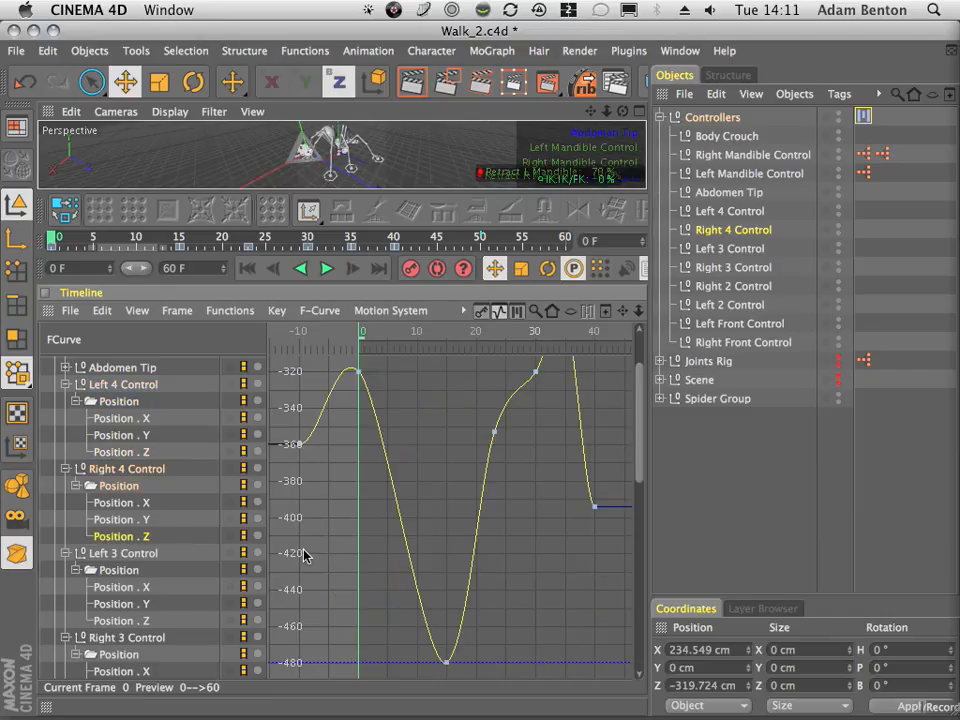
left_click(124, 620)
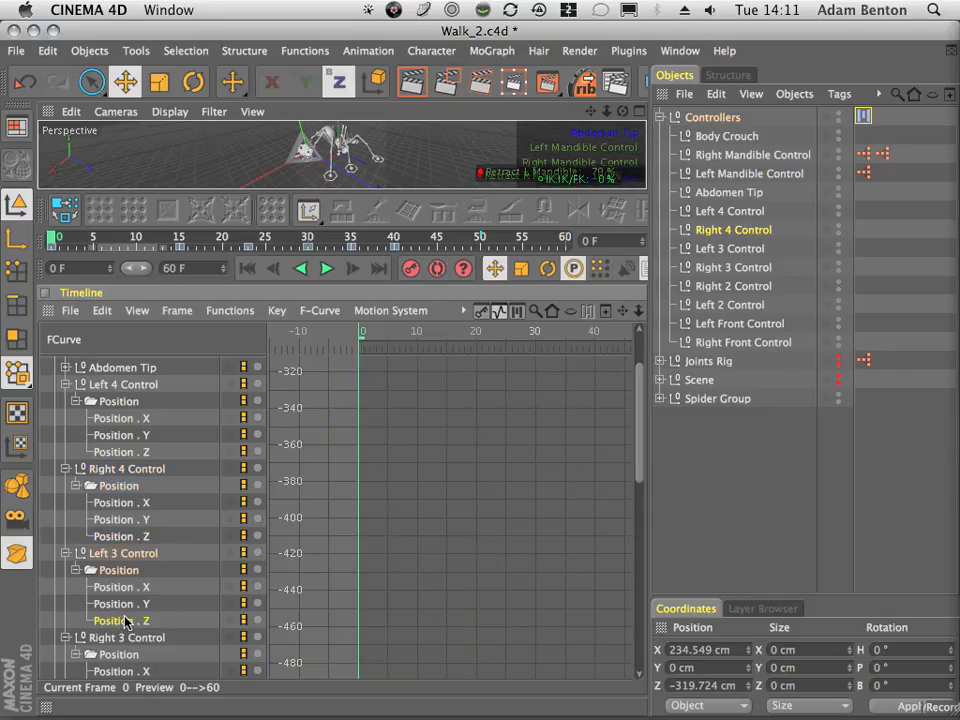
left_click_drag(640, 452, 656, 392)
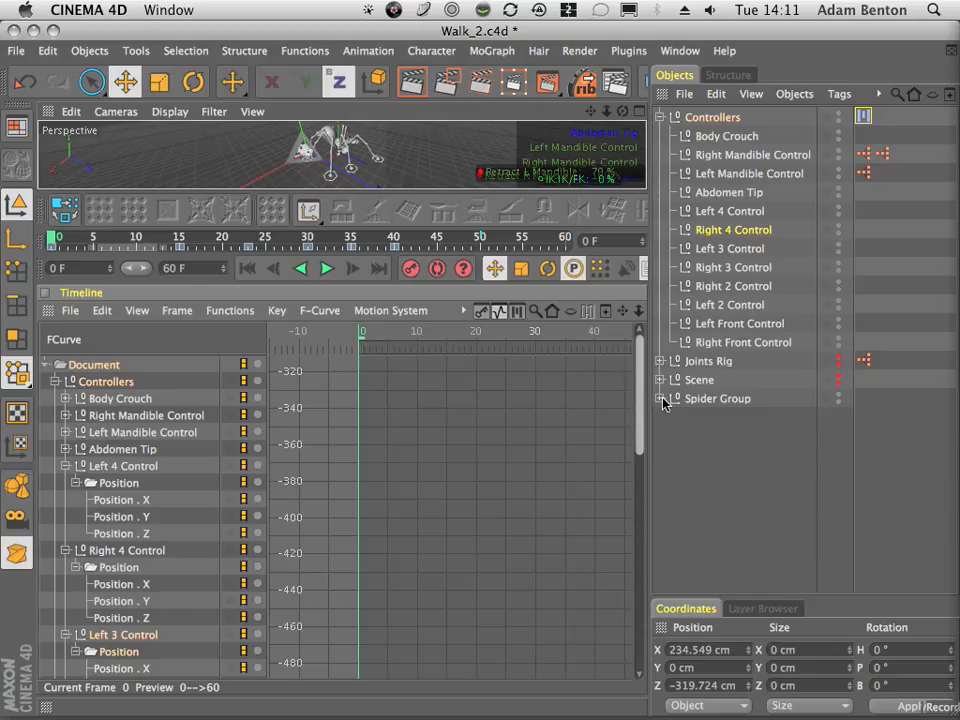
left_click(138, 618)
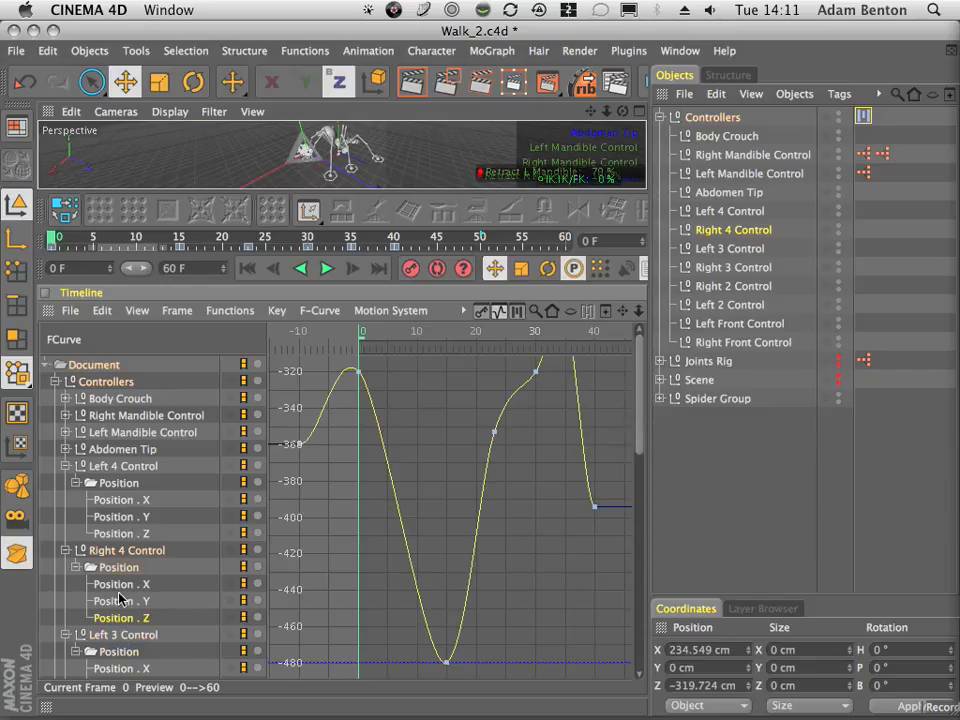
left_click(118, 533)
left_click_drag(640, 446, 641, 503)
left_click(123, 542)
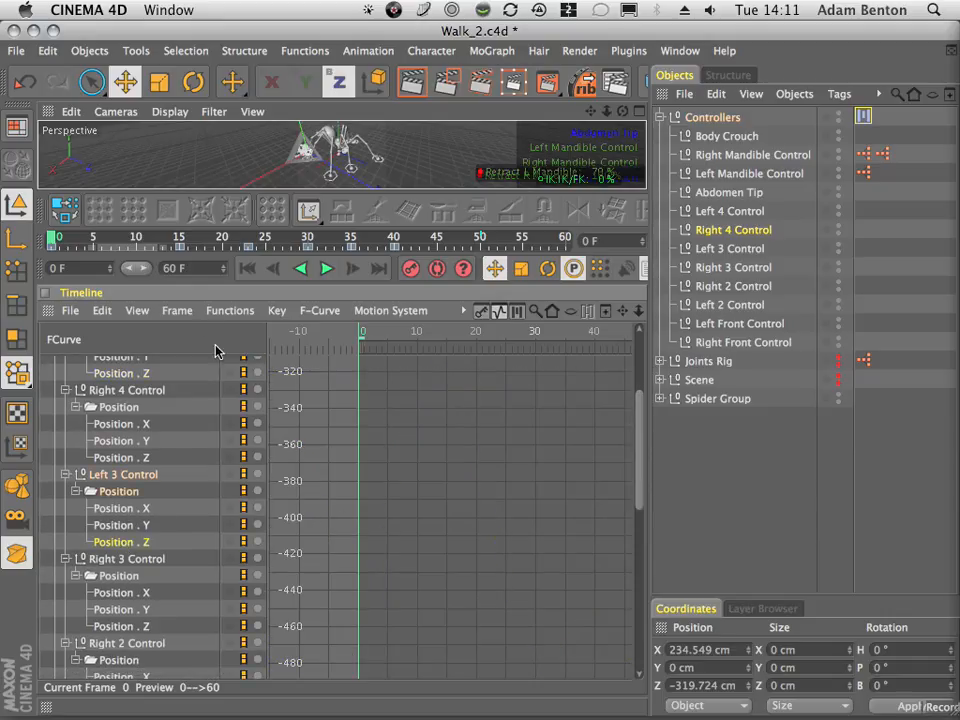
left_click(177, 310)
left_click(197, 395)
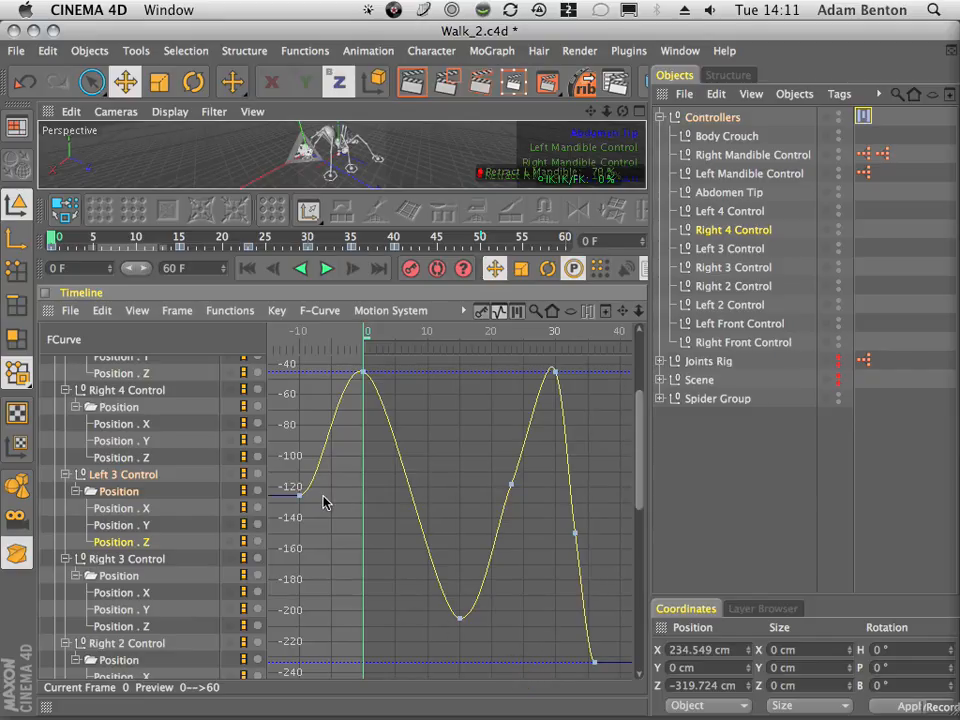
- Frame and compare the Position Z curves of the Right 4 Control and the Right 3 Control
left_click(121, 458)
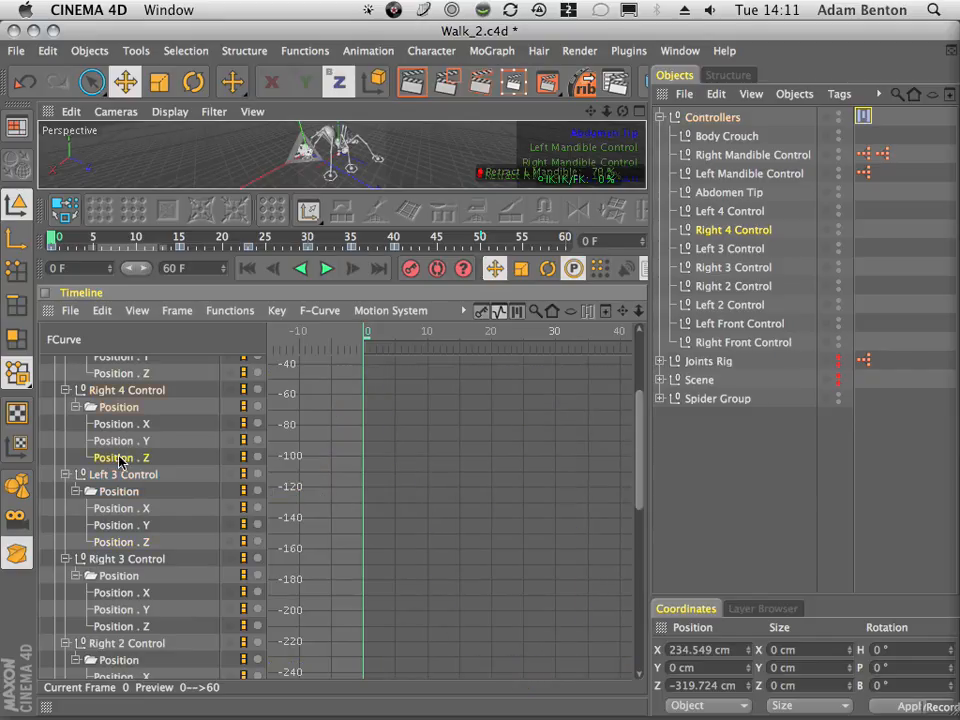
left_click(177, 310)
left_click(195, 395)
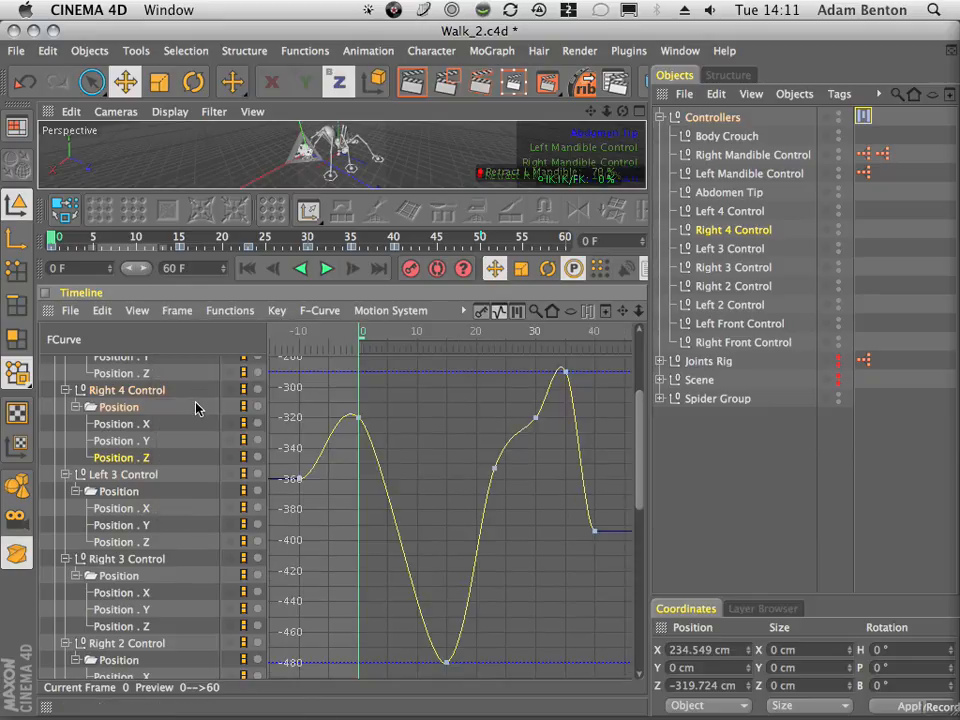
left_click(121, 543)
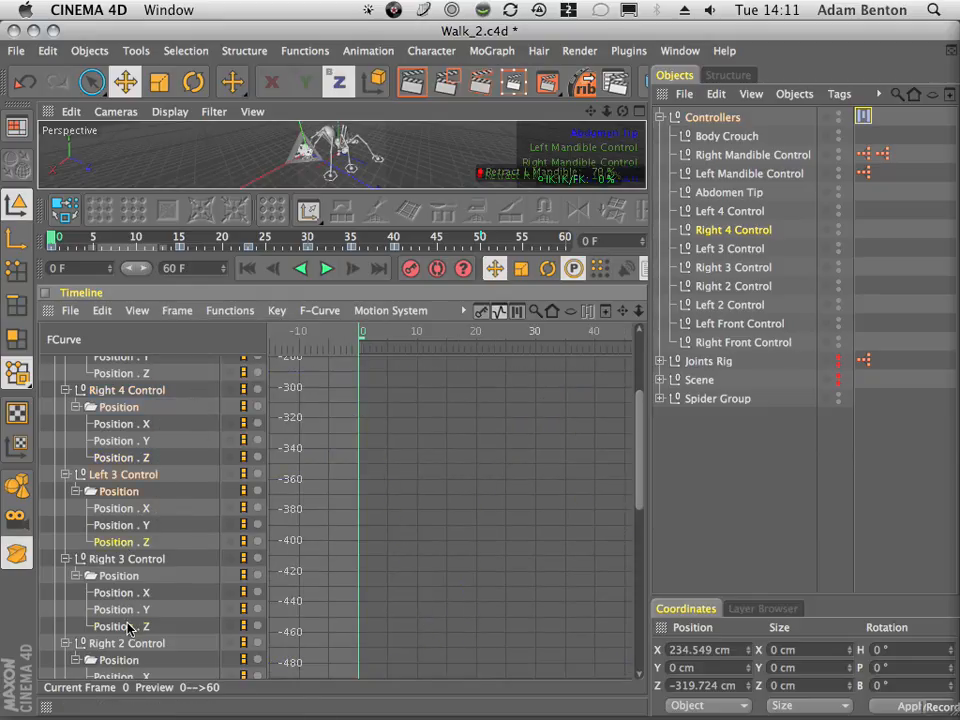
left_click(177, 310)
left_click(190, 394)
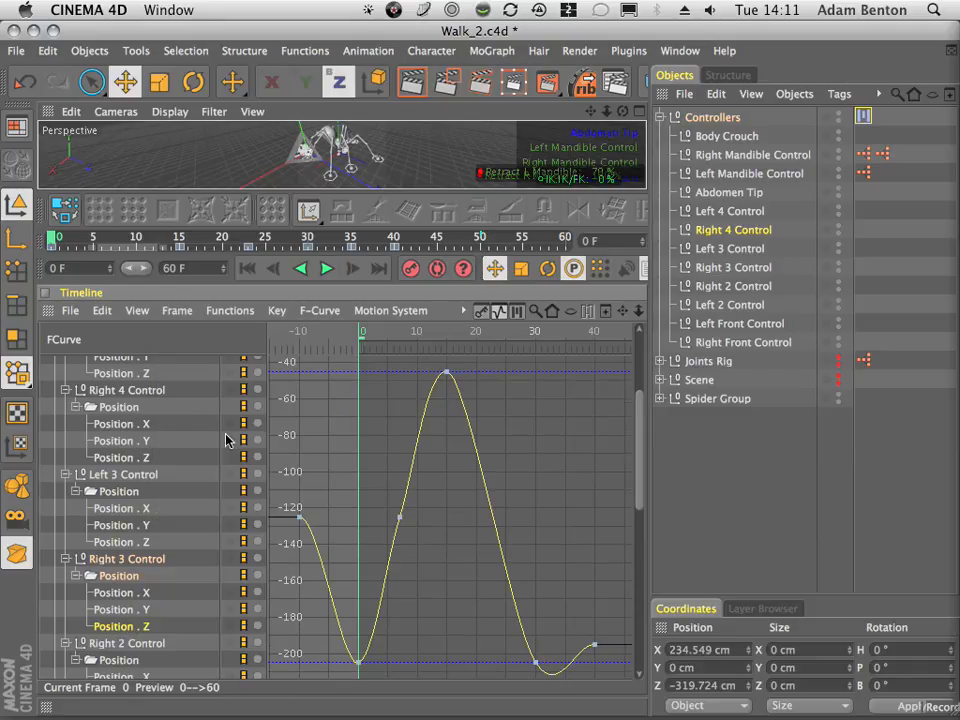
- Apply Zero Angle to the Right 3 Control's Position Z key at frame 30
left_click_drag(517, 660, 540, 670)
left_click(275, 311)
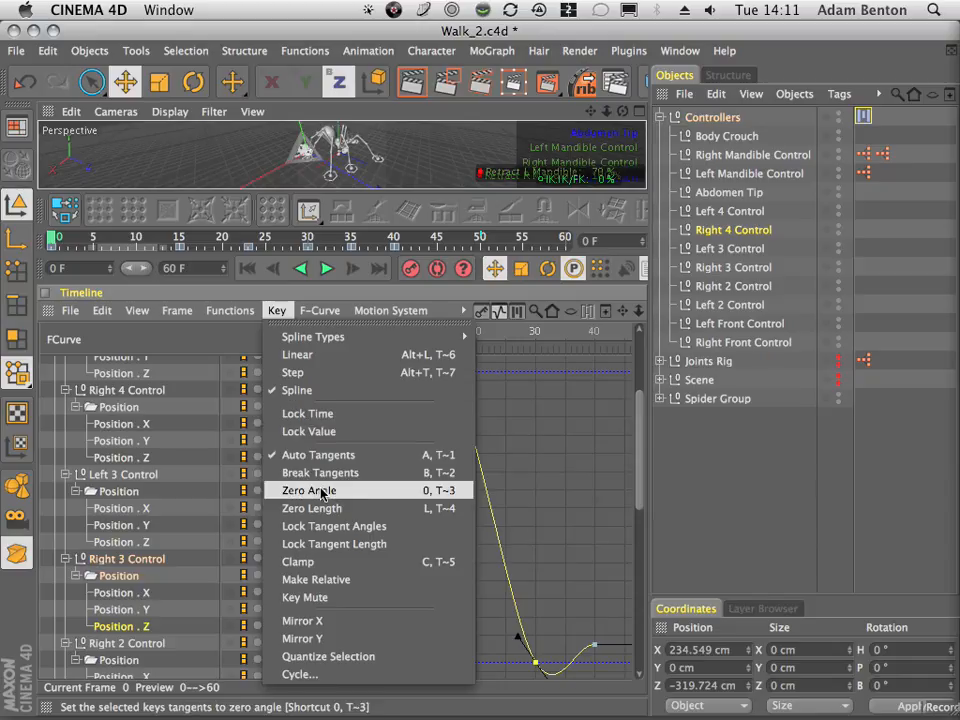
left_click(317, 369)
- Examine the Position Z tracks of the Right 2 and Left 2 Controls in the F-Curve view
left_click_drag(645, 452, 647, 491)
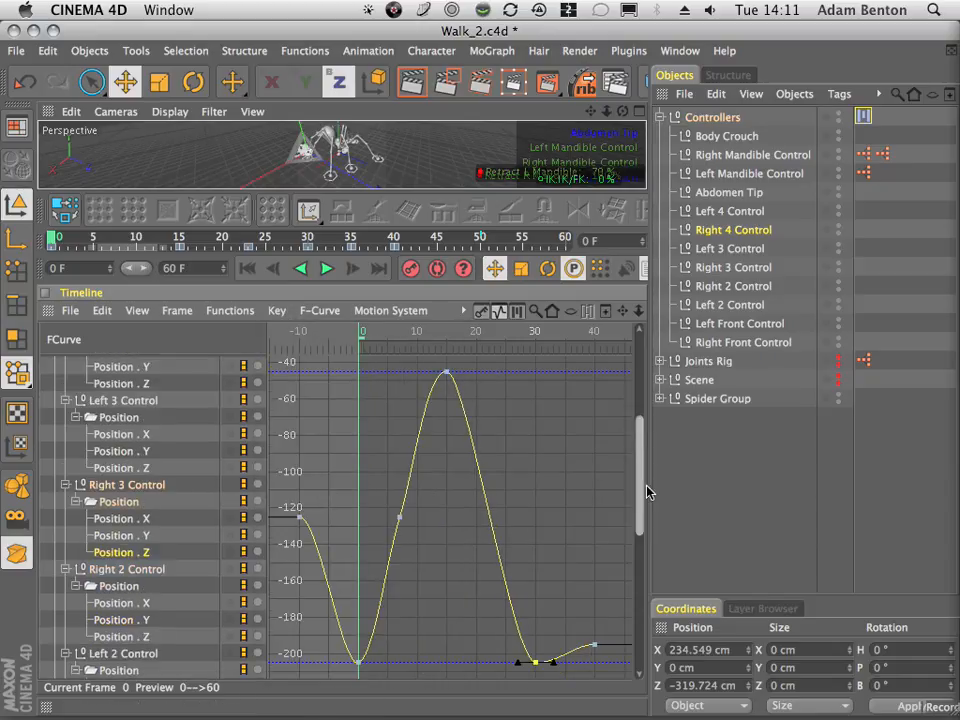
left_click(128, 618)
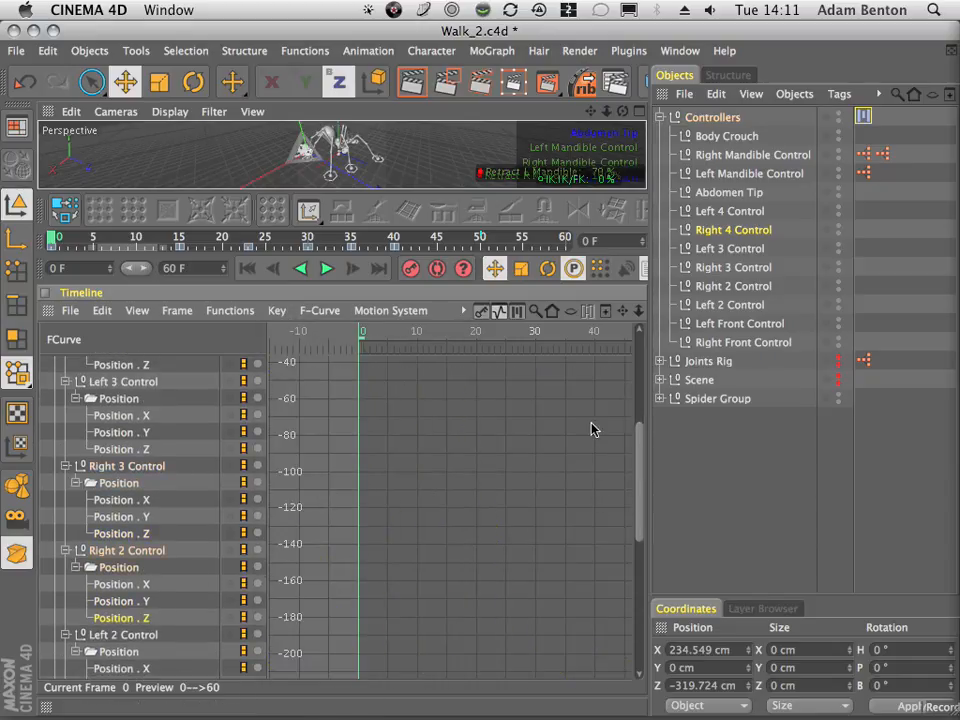
left_click_drag(636, 455, 650, 513)
left_click(126, 543)
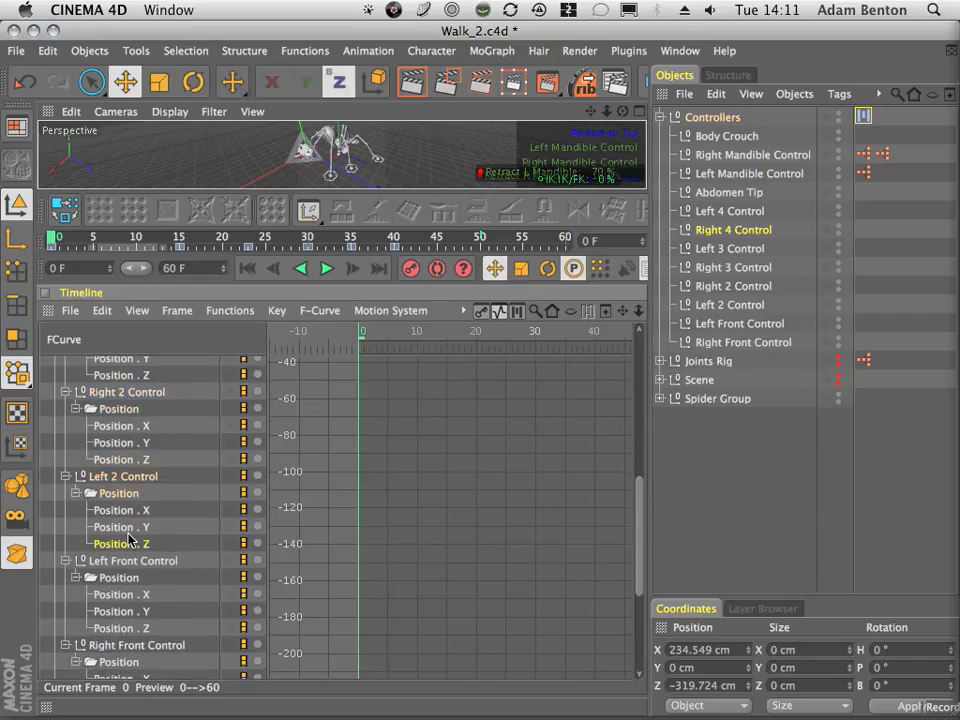
left_click(128, 460, "shift")
left_click(180, 311)
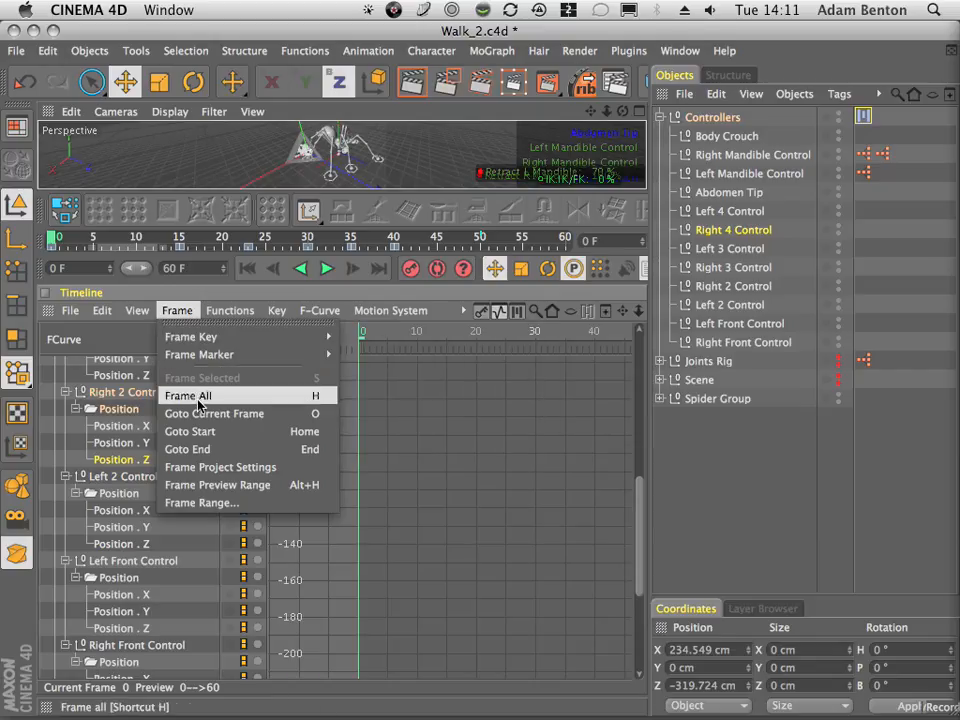
mouse_move(200, 333)
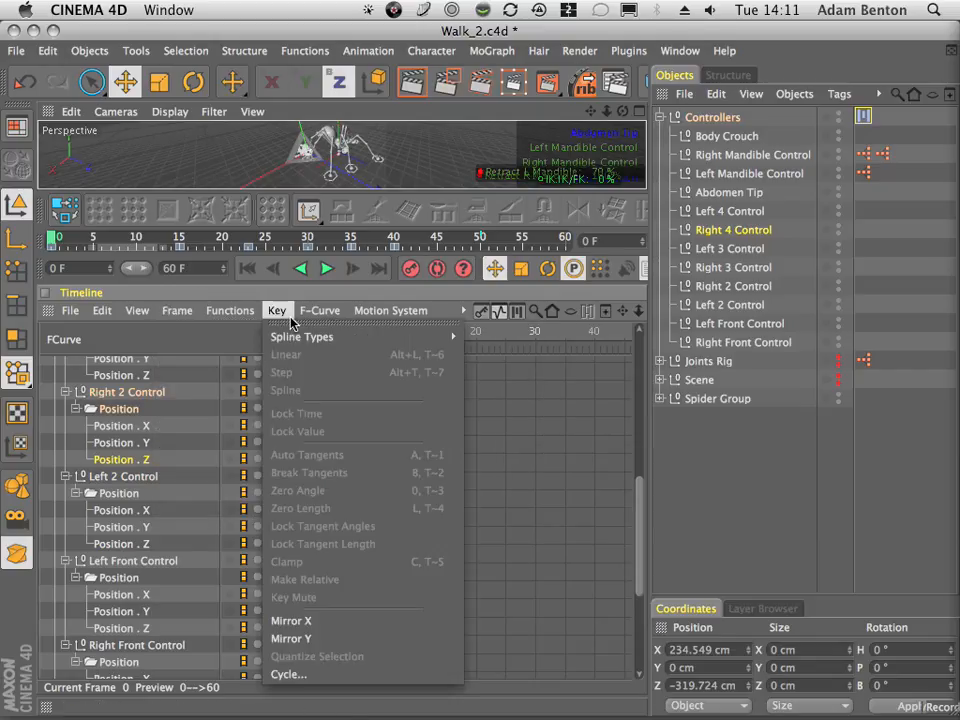
left_click(284, 292)
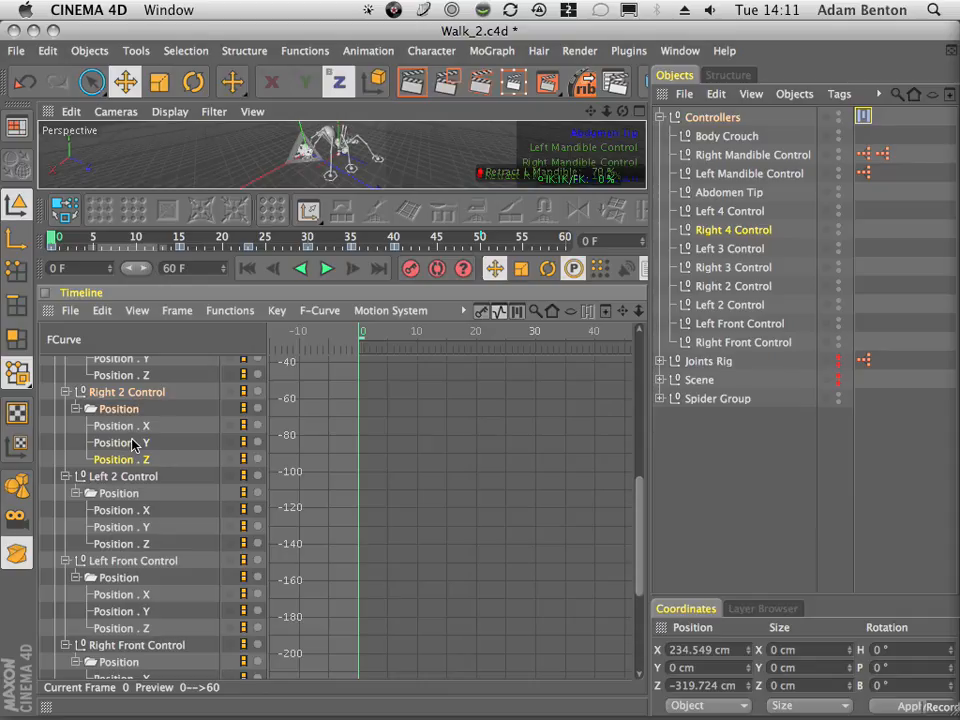
left_click(279, 311)
left_click(279, 288)
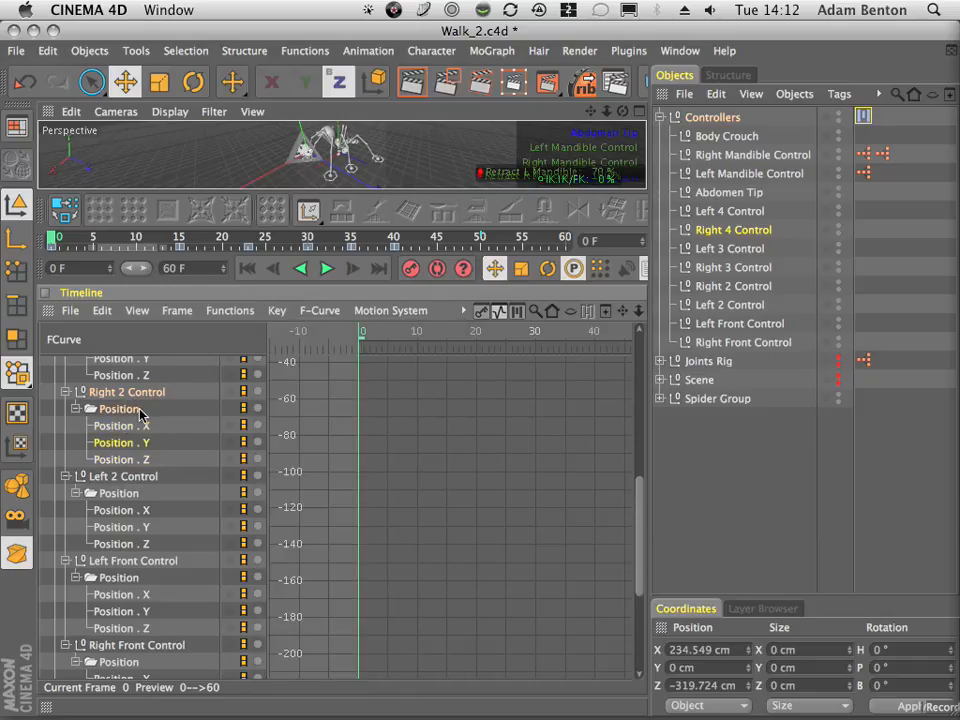
- Frame all of the Right 2 Control's position curves and show only its Position Z curve
left_click(177, 310)
left_click(176, 398)
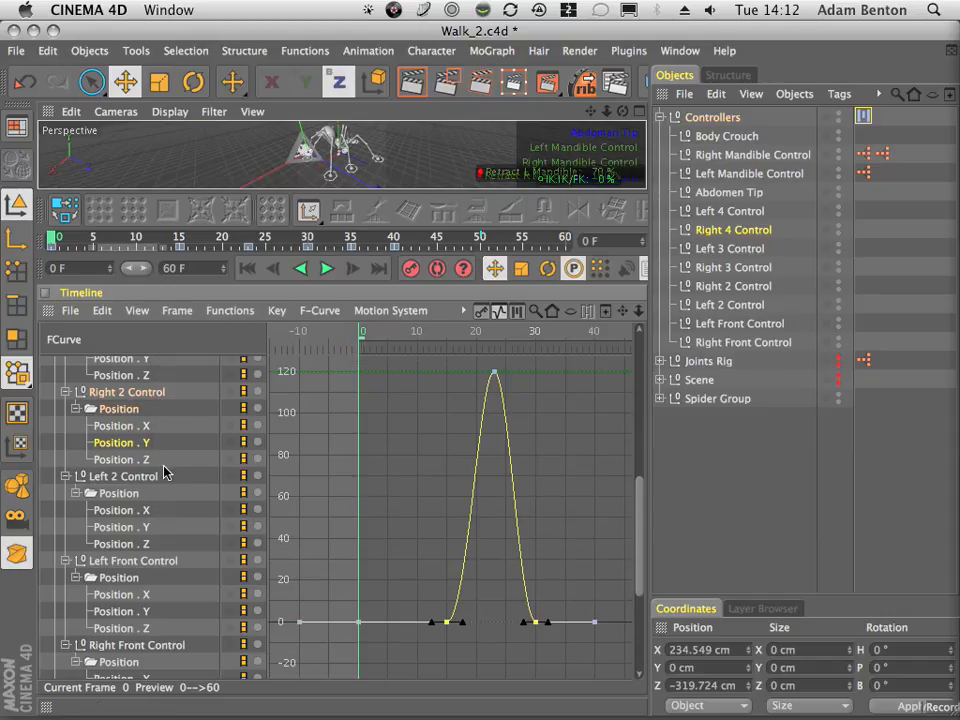
left_click(135, 426)
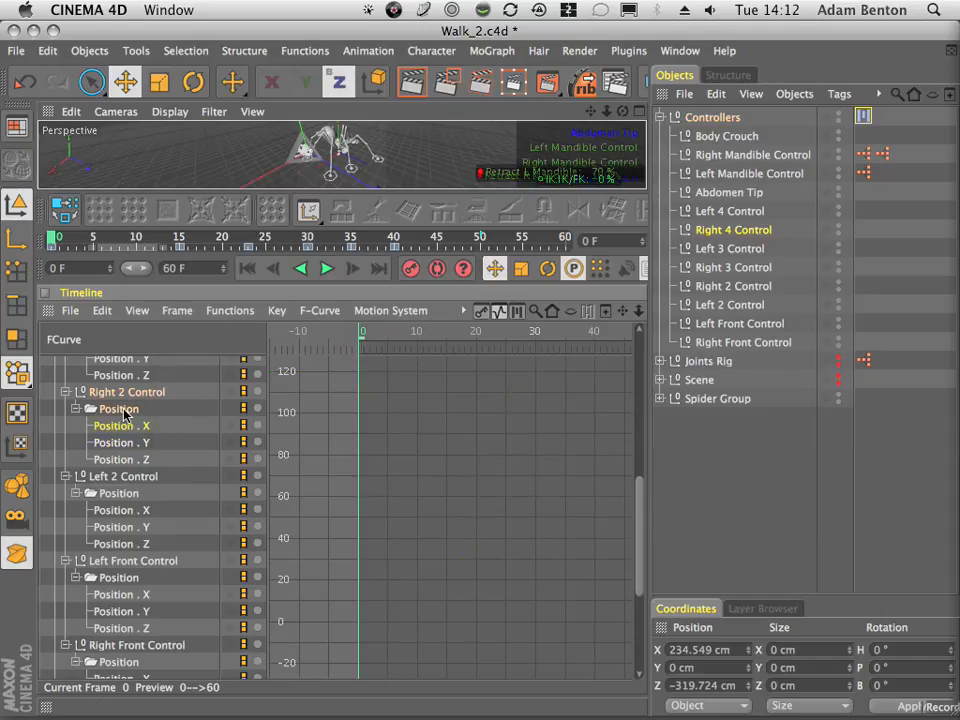
left_click(120, 410)
left_click(177, 310)
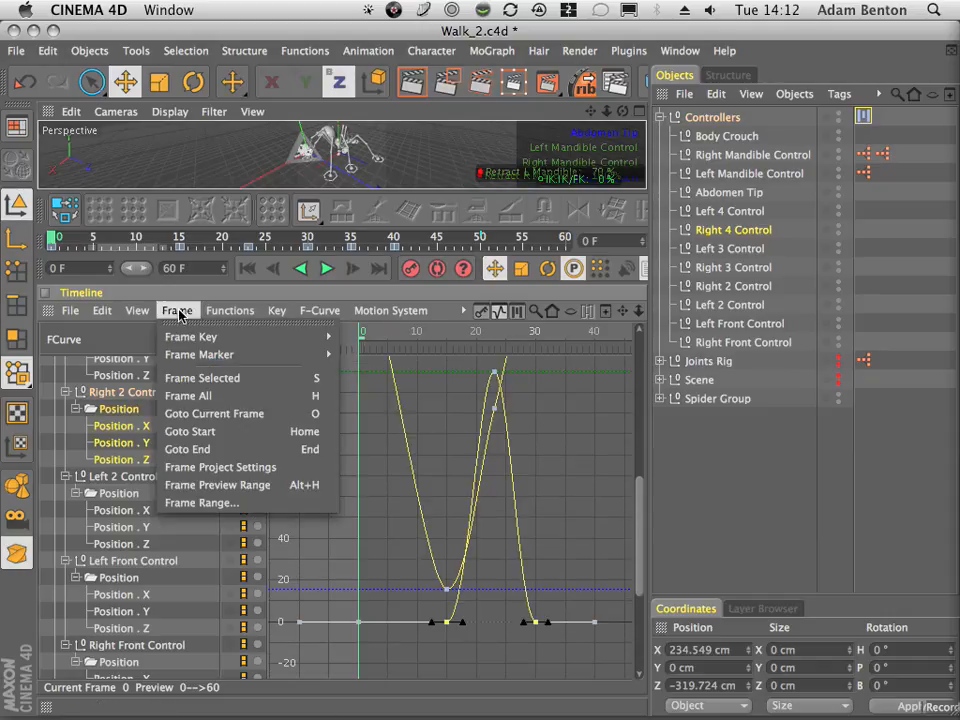
left_click(190, 396)
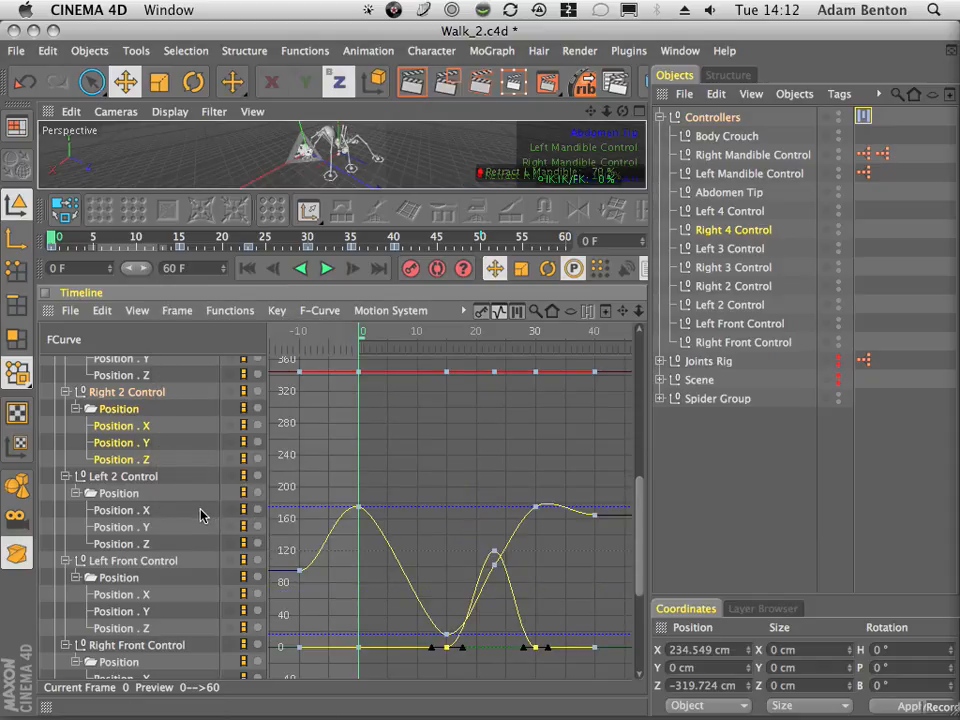
left_click(124, 460)
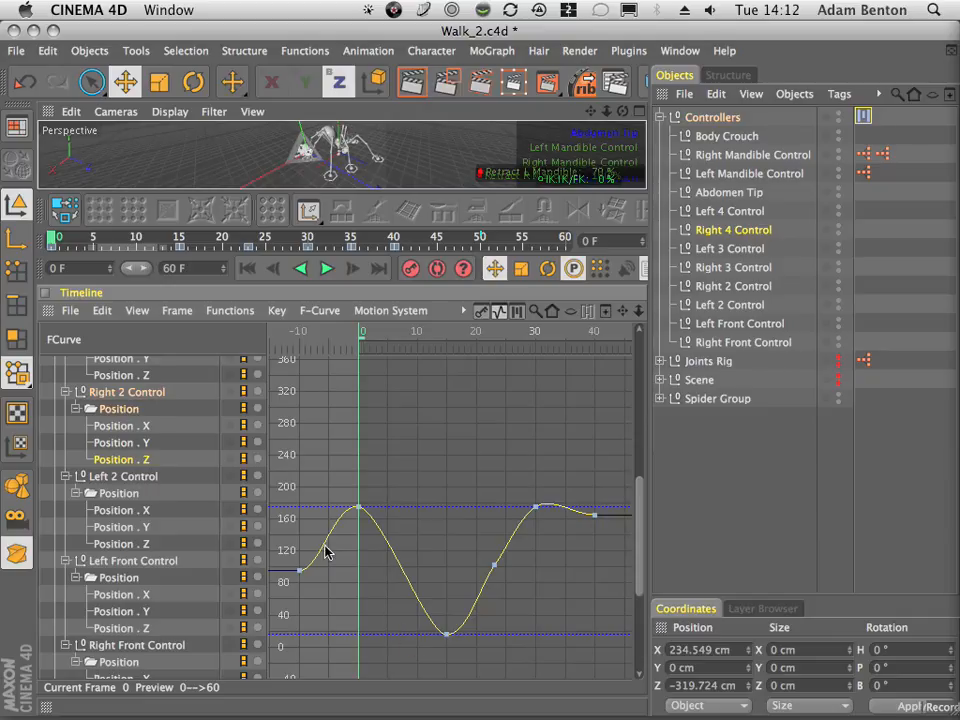
- Apply Zero Angle to the Left 2 Control's Position Z key at frame 30
left_click(125, 545)
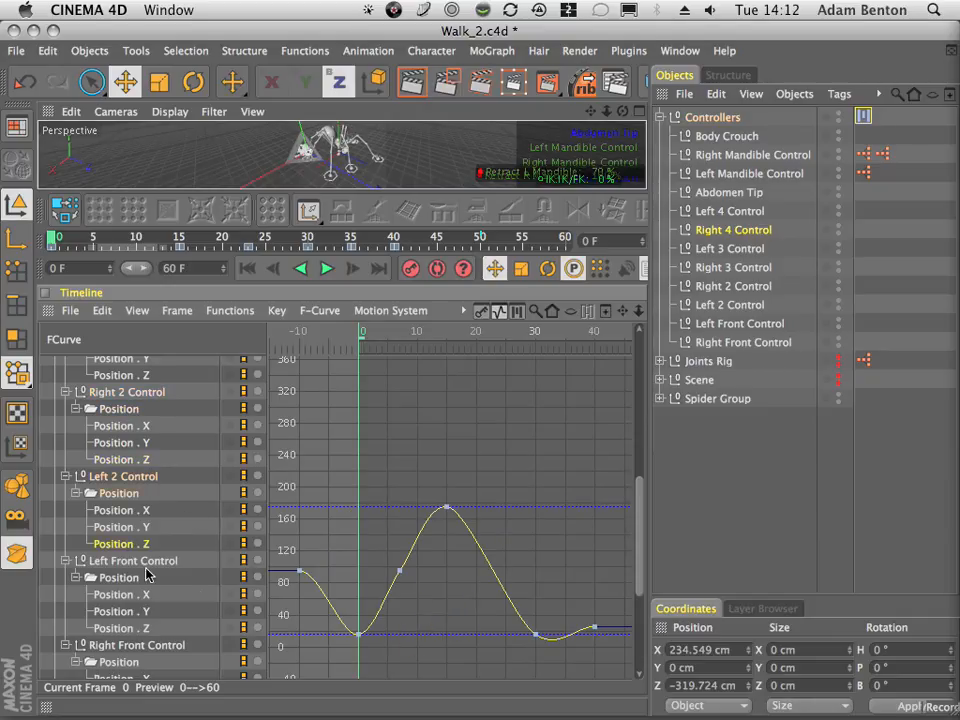
left_click_drag(493, 624, 538, 640)
left_click(277, 310)
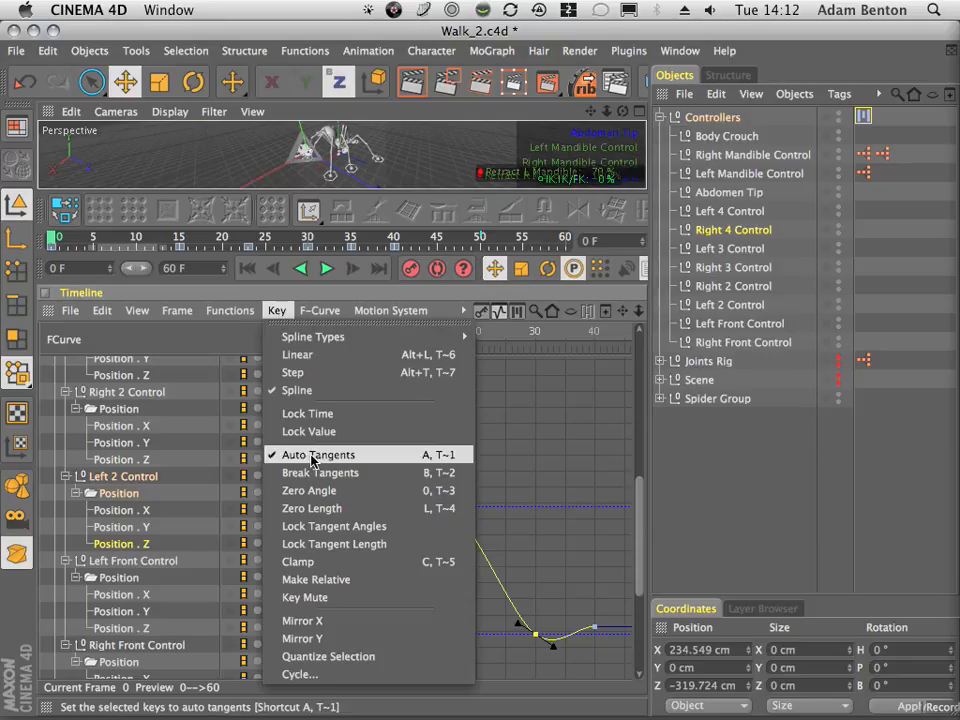
left_click(313, 491)
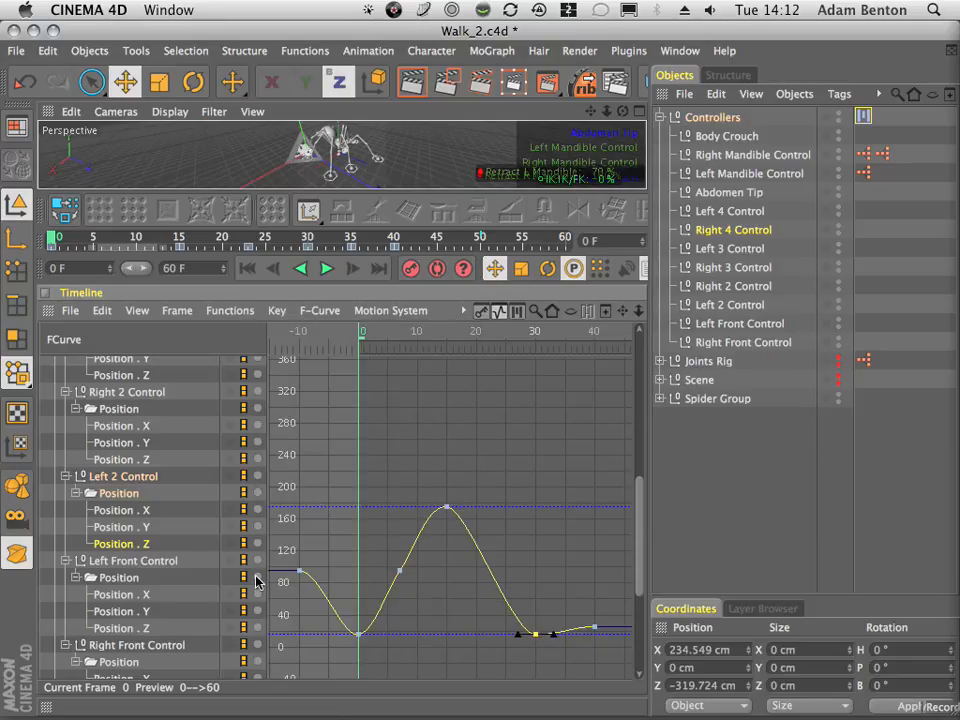
- Check the Position Z curves of the Left Front and Right Front Controls
left_click(121, 629)
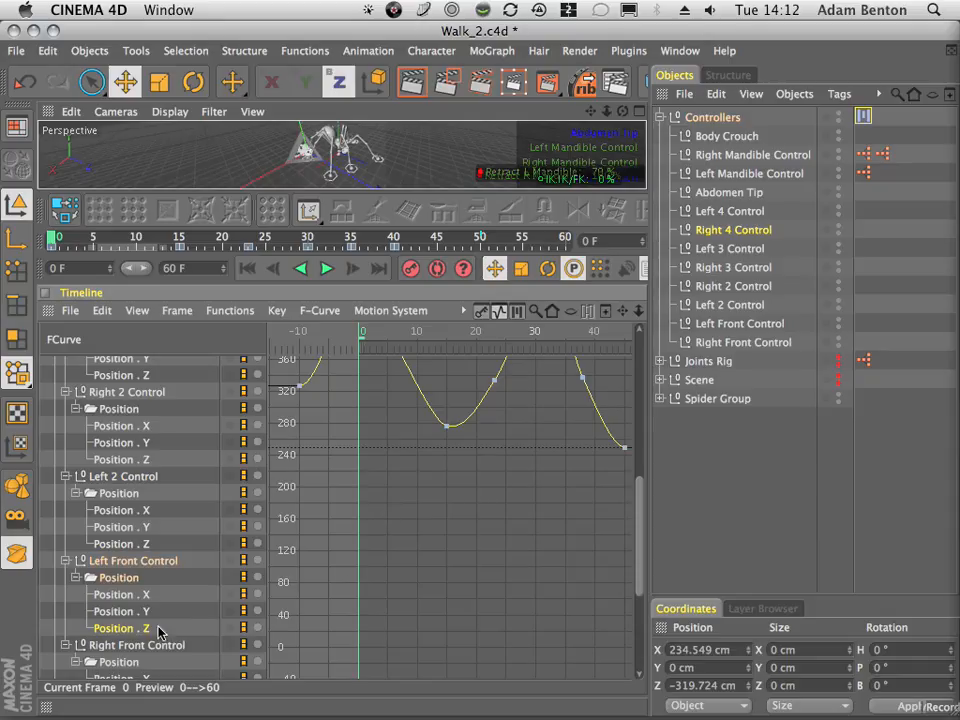
left_click_drag(637, 548, 647, 583)
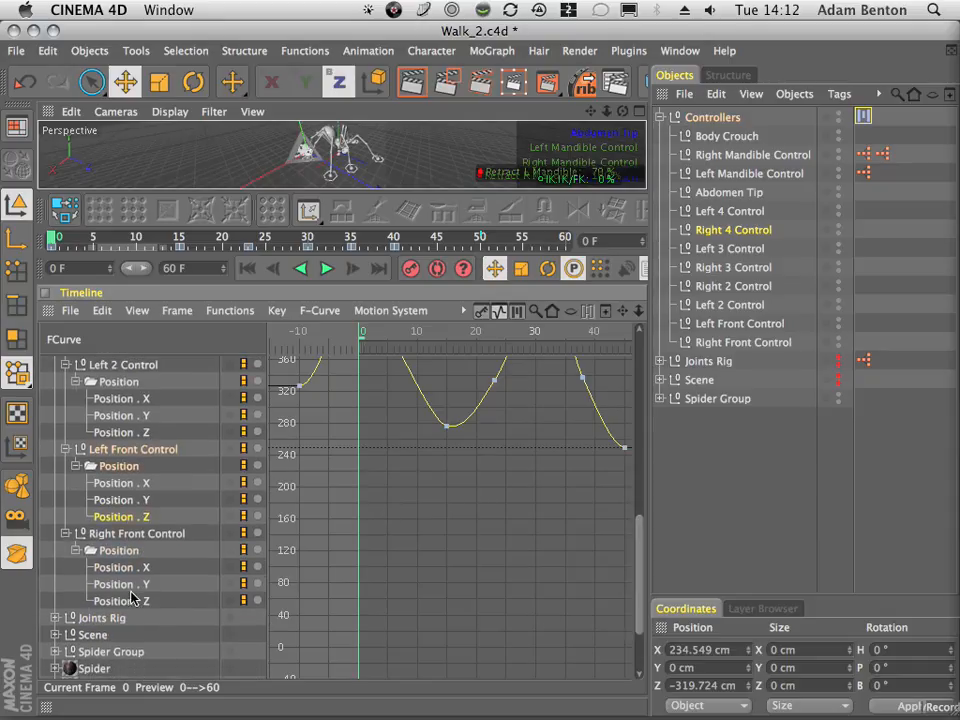
left_click(137, 603)
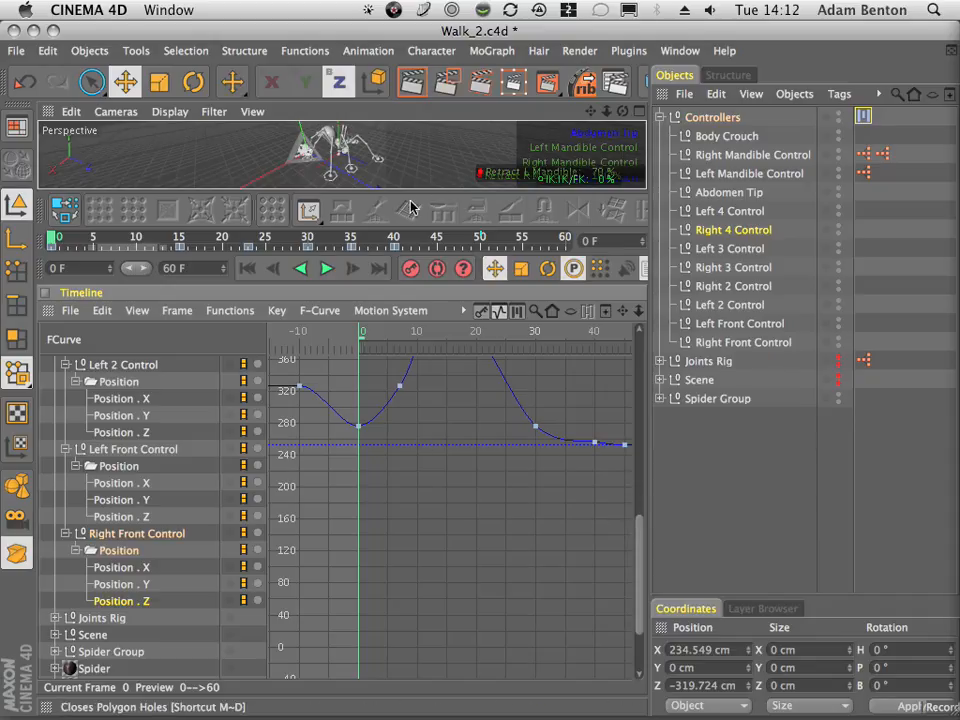
- Enlarge the perspective view and play the walk animation, inspecting the leg motion from several angles
left_click_drag(414, 190, 467, 519)
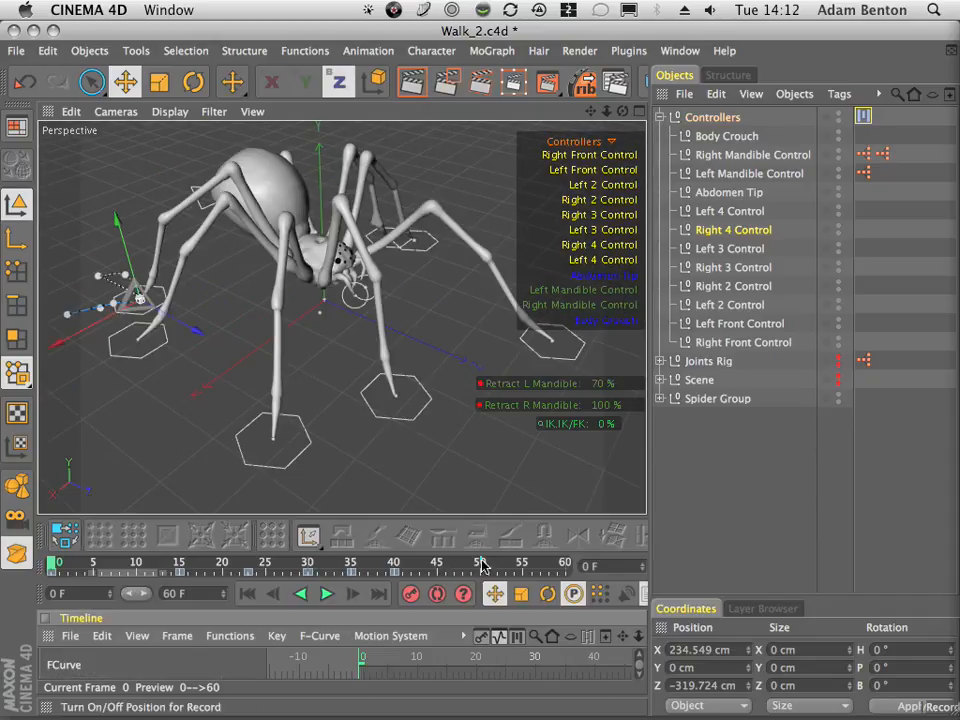
left_click(592, 110)
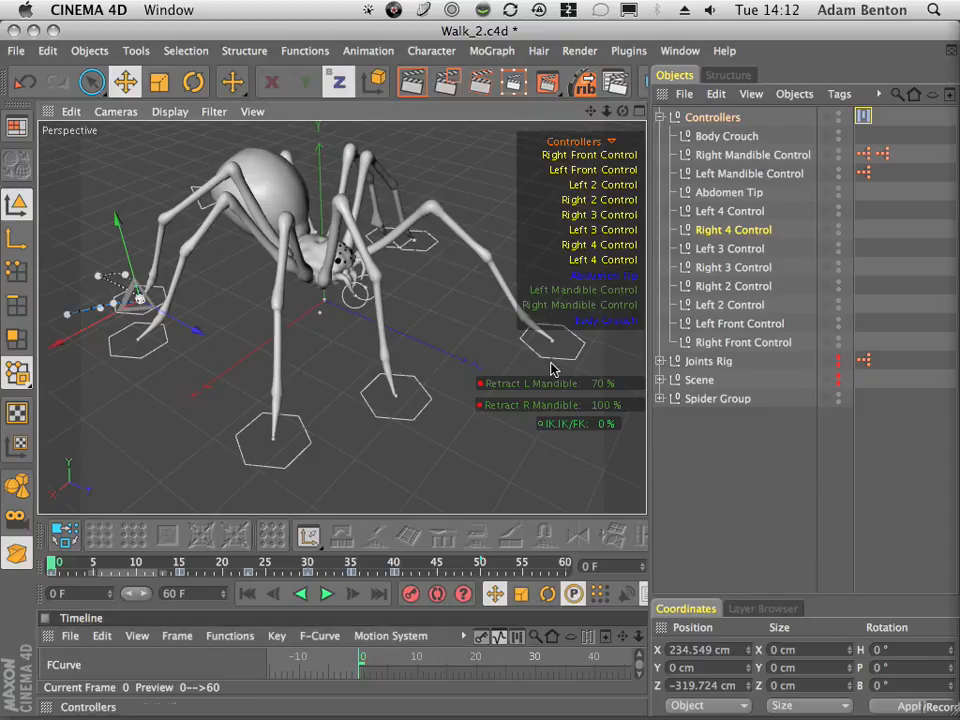
left_click(325, 594)
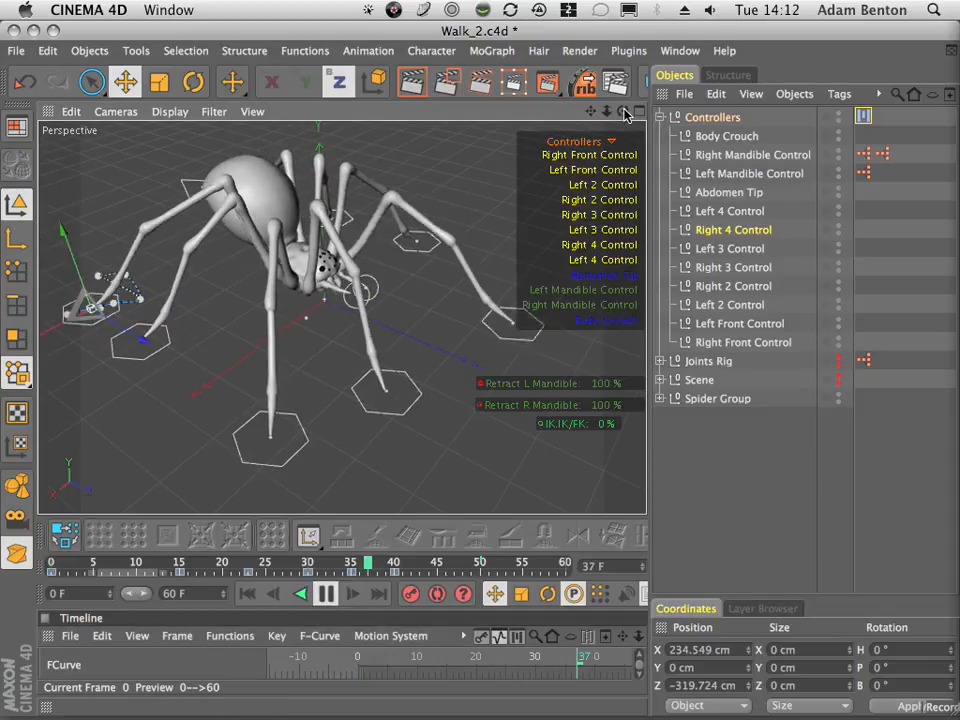
left_click_drag(623, 111, 334, 374)
left_click_drag(590, 113, 651, 163)
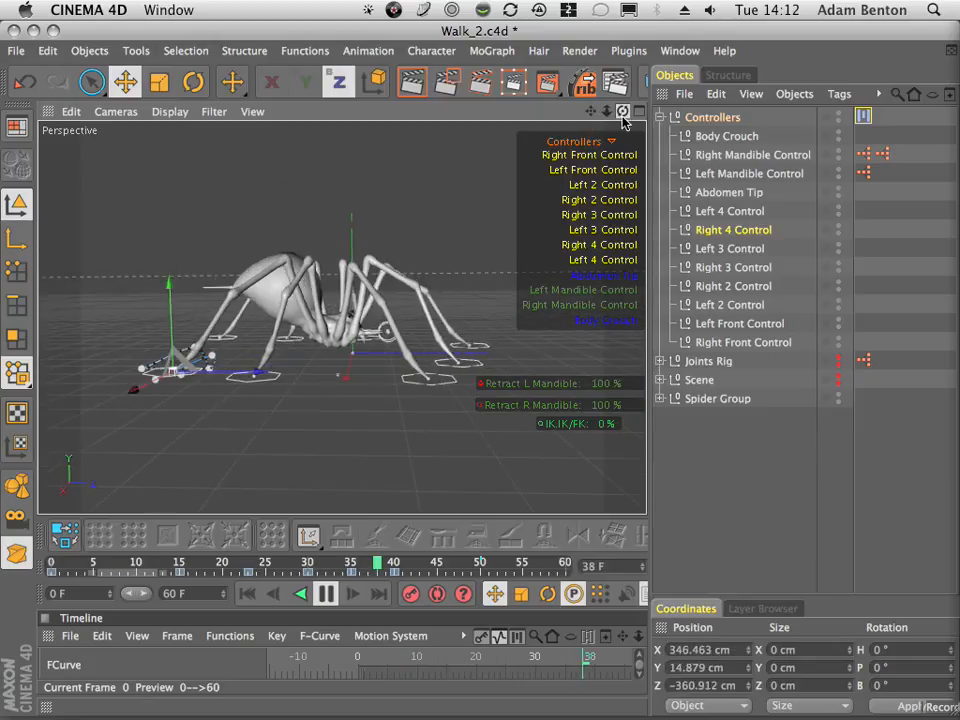
left_click_drag(622, 118, 876, 102)
left_click_drag(591, 111, 557, 165)
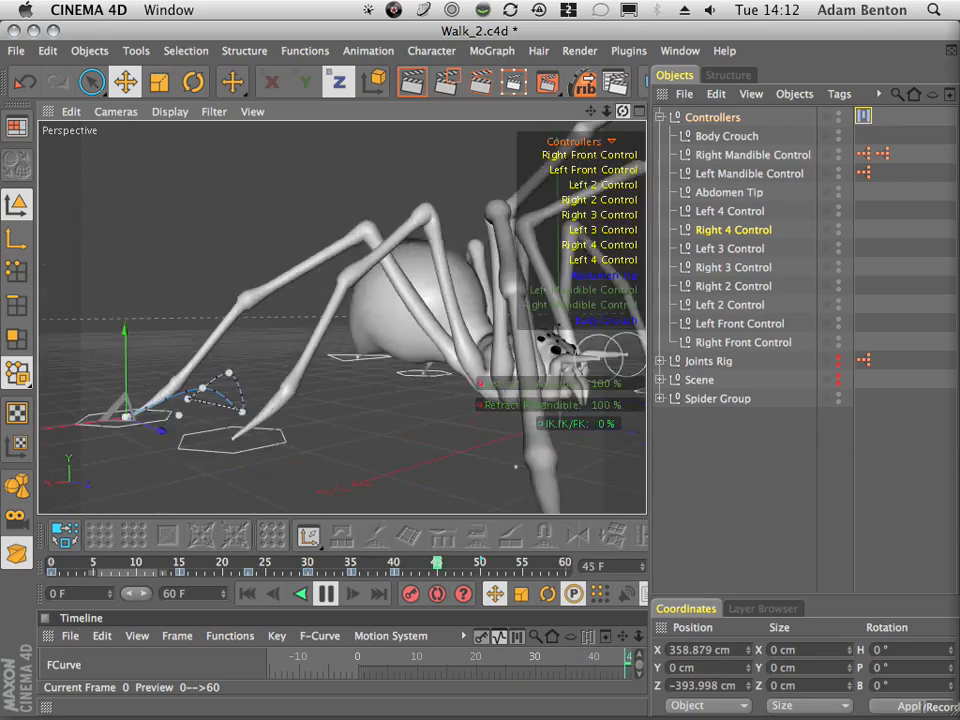
left_click_drag(606, 112, 502, 155)
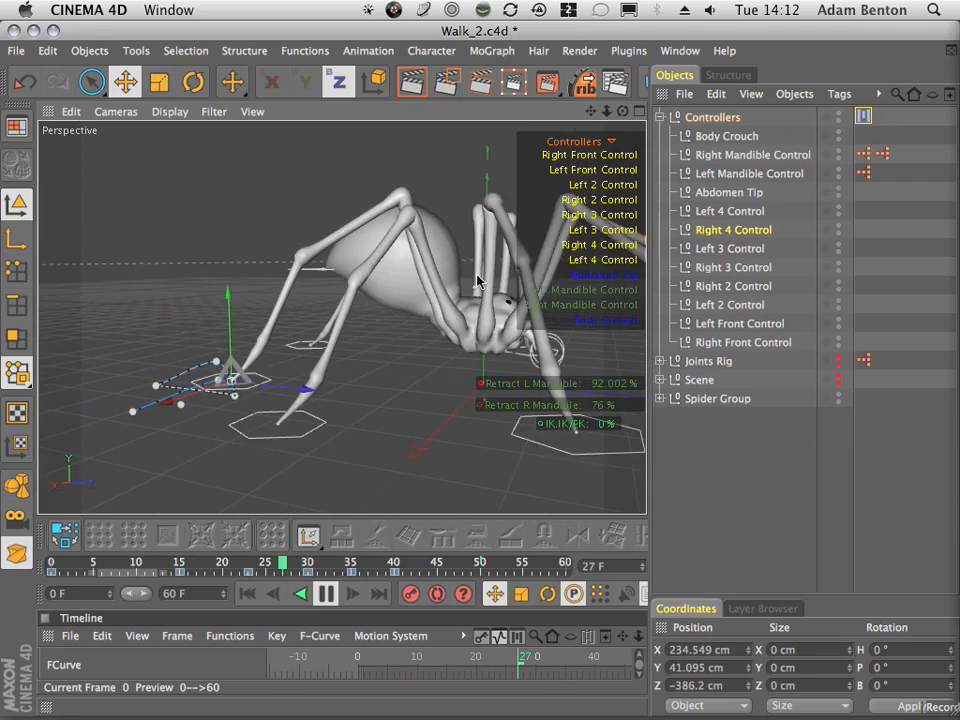
key("3")
left_click_drag(479, 270, 440, 262)
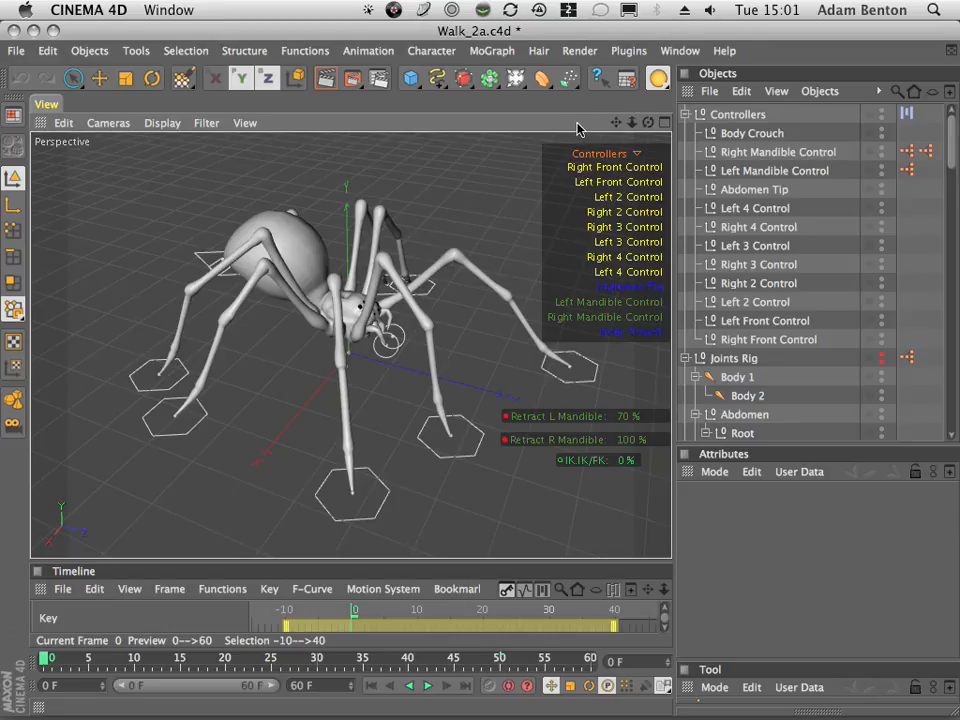
- Enlarge the Timeline, set the animation's end to frame 240 and extend the preview range to match
left_click_drag(648, 123, 627, 134)
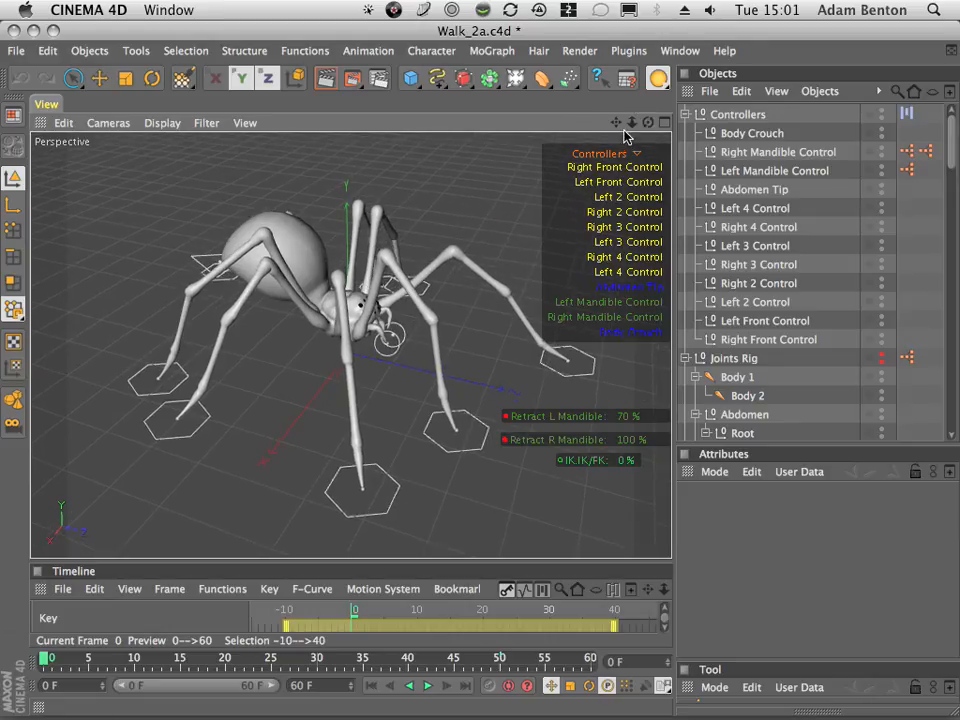
left_click_drag(355, 561, 409, 358)
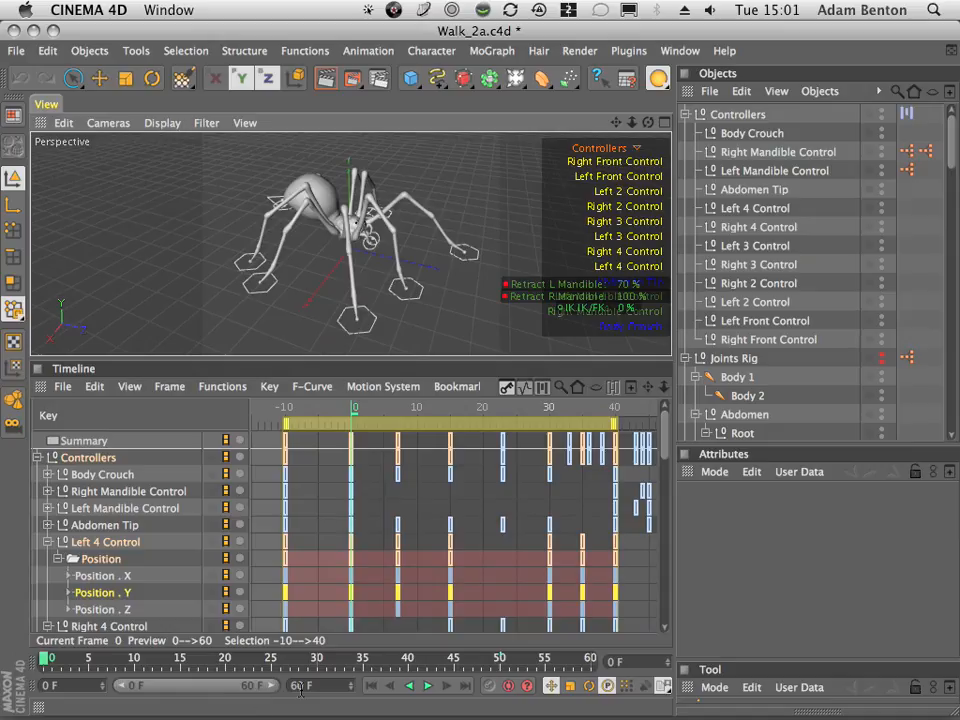
left_click_drag(321, 689, 203, 640)
type("240")
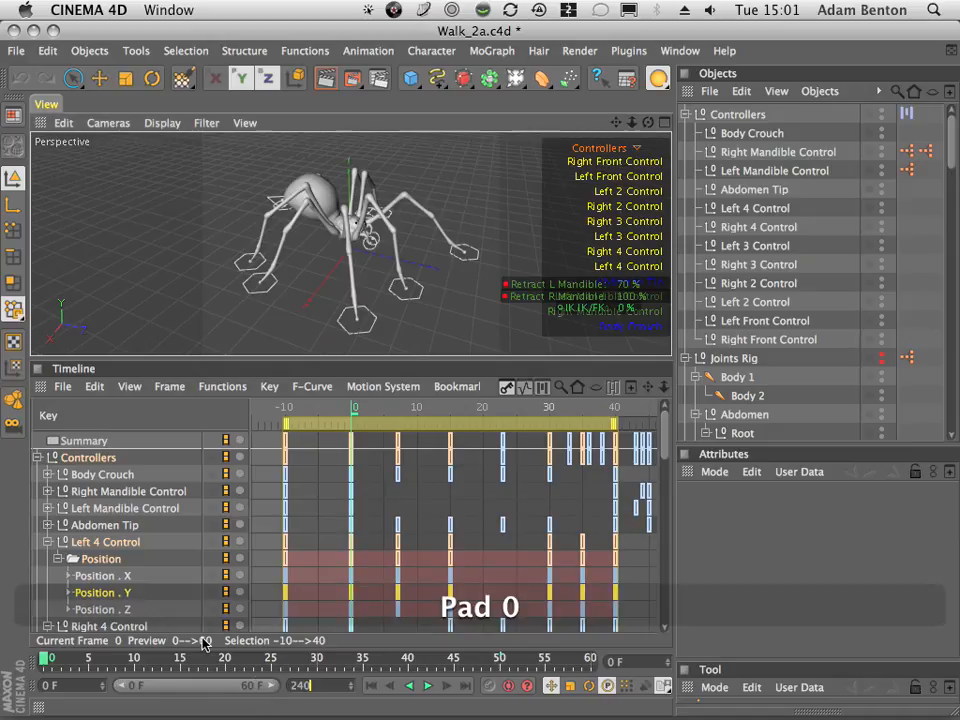
key("KP_Enter")
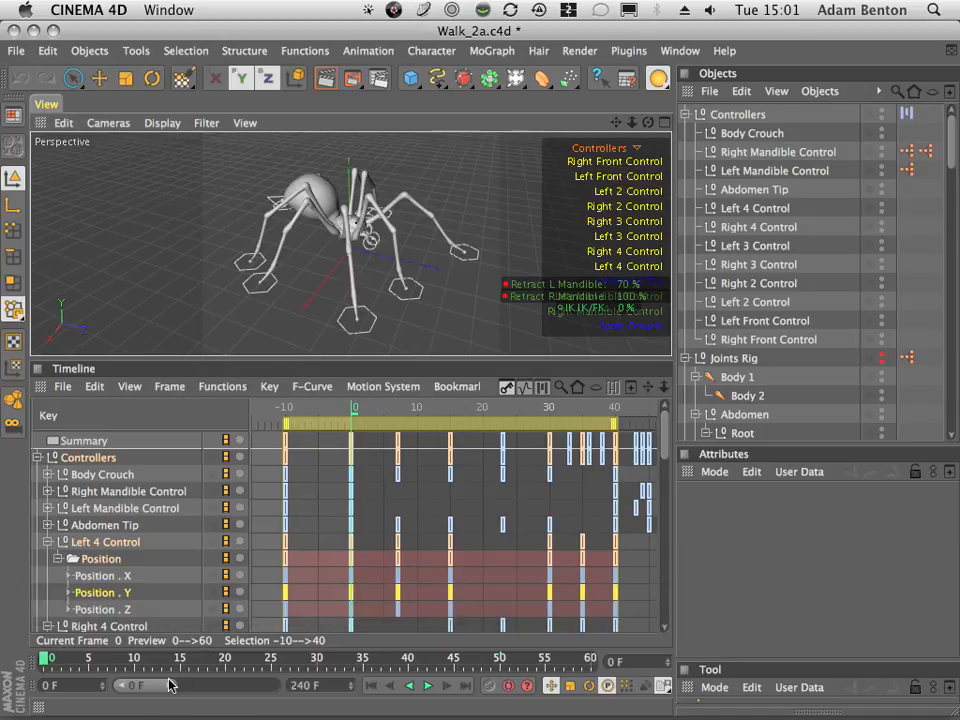
left_click_drag(171, 686, 300, 686)
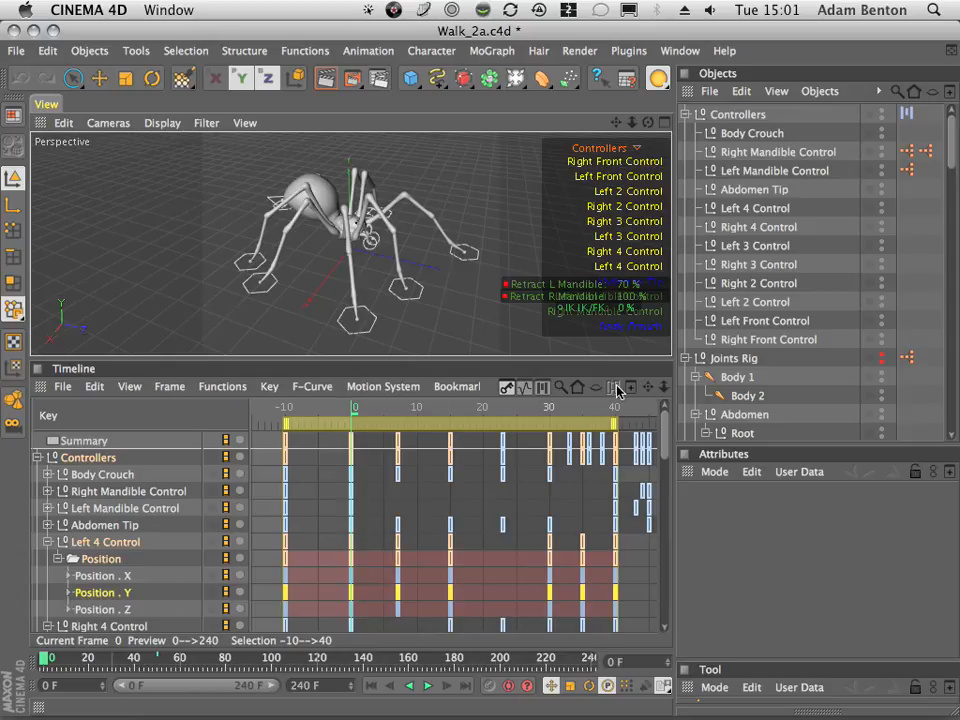
- Select all controller keys from frame 33 to 50 and shift them so they run from frame 40 to 57
mouse_move(646, 388)
left_mouse_down()
mouse_move(545, 388)
mouse_move(568, 388)
left_mouse_up()
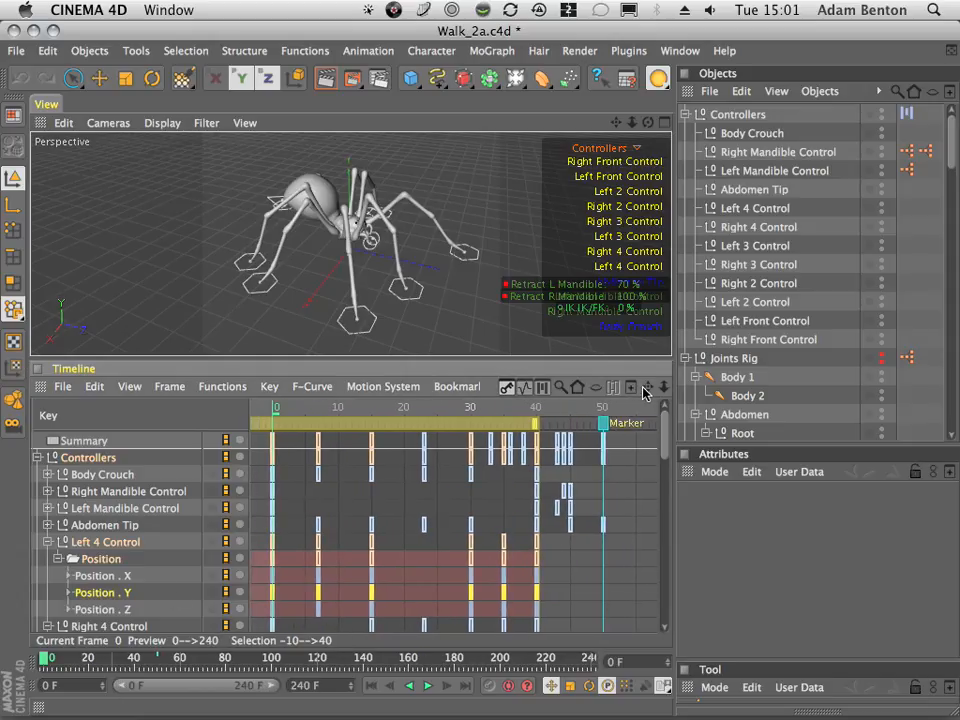
mouse_move(651, 393)
left_mouse_down()
mouse_move(467, 467)
mouse_move(507, 449)
left_mouse_up()
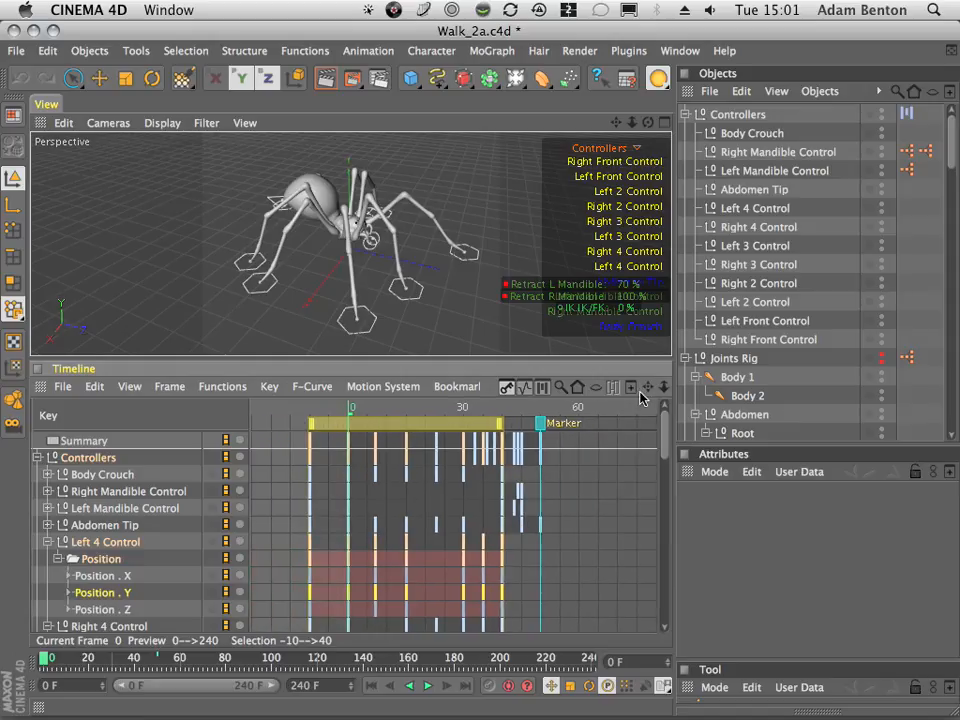
mouse_move(641, 397)
left_mouse_down()
mouse_move(585, 392)
mouse_move(627, 390)
mouse_move(607, 400)
left_mouse_up()
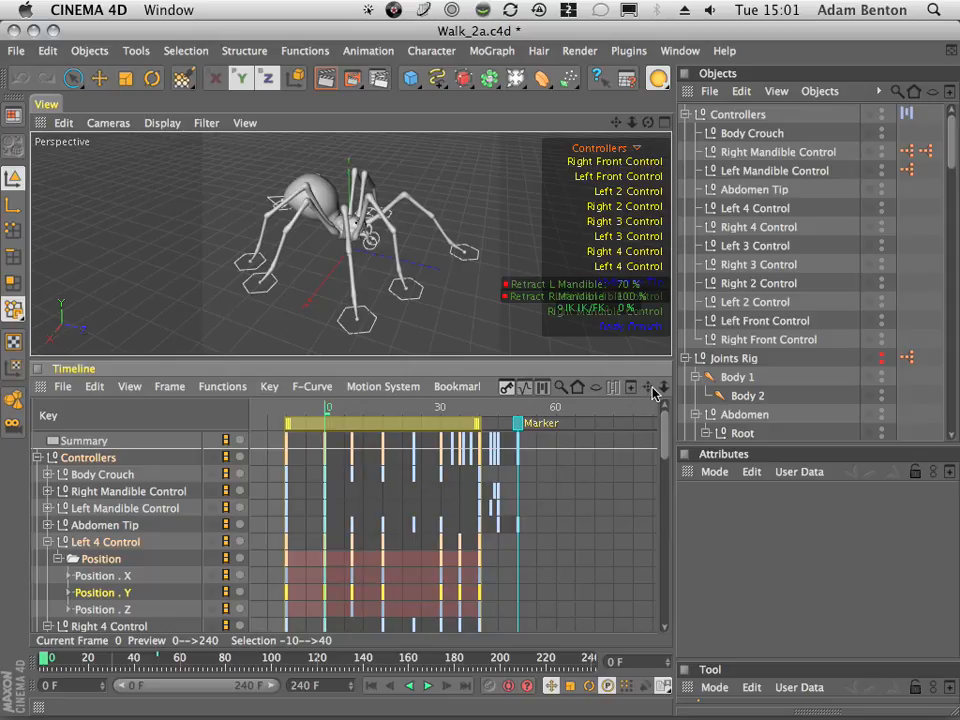
left_click_drag(667, 389, 742, 364)
left_click_drag(649, 388, 629, 390)
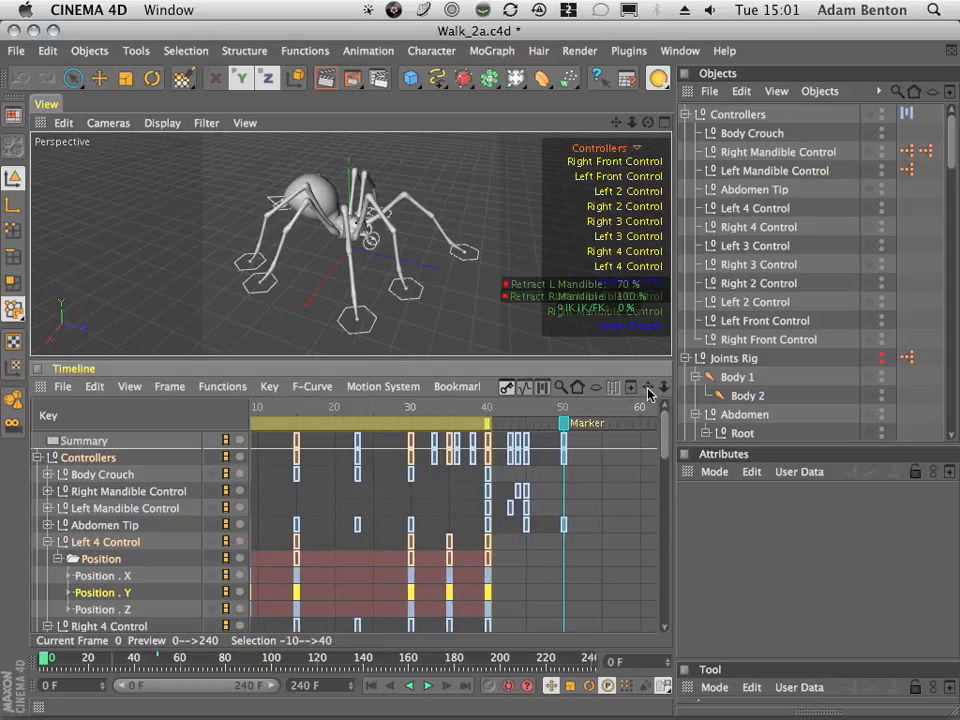
mouse_move(649, 388)
left_mouse_down()
mouse_move(648, 355)
mouse_move(646, 363)
left_mouse_up()
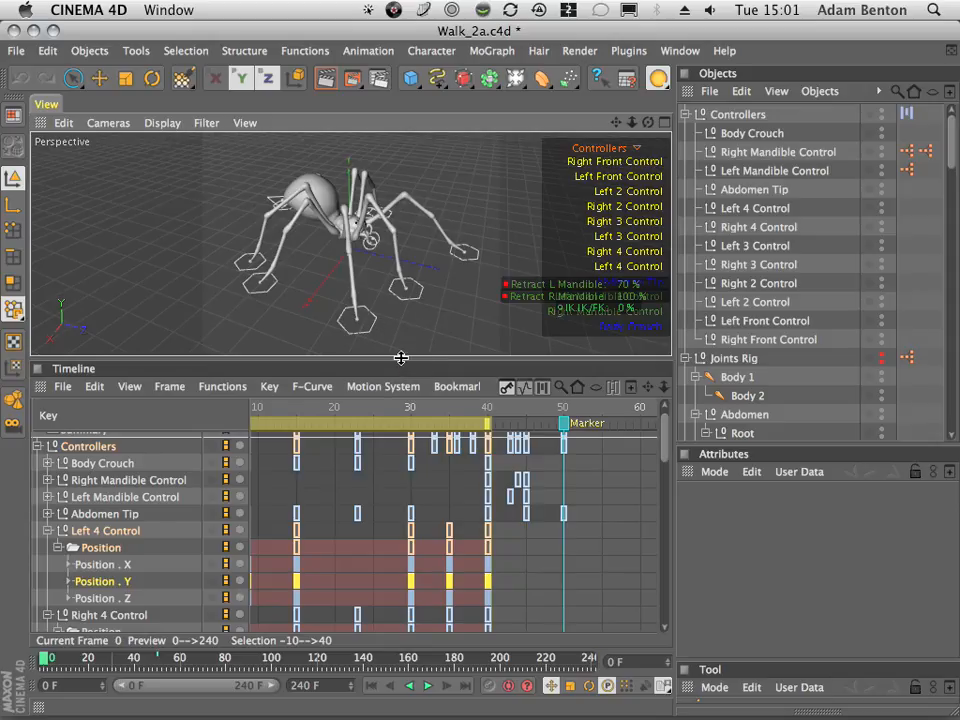
left_click_drag(401, 356, 423, 187)
left_click(106, 84)
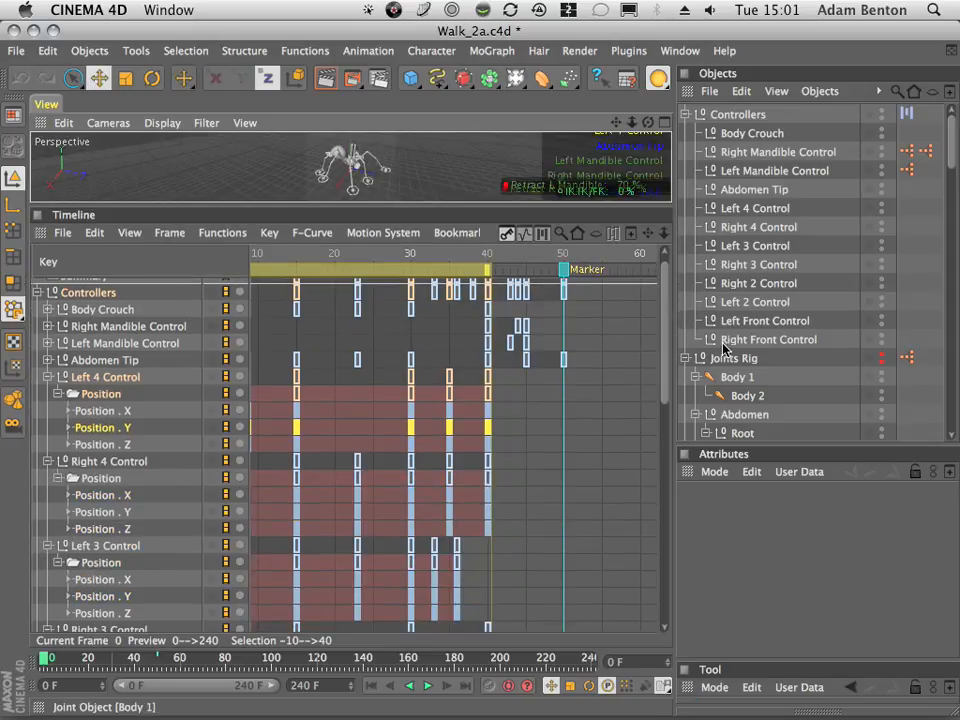
left_click_drag(666, 299, 665, 262)
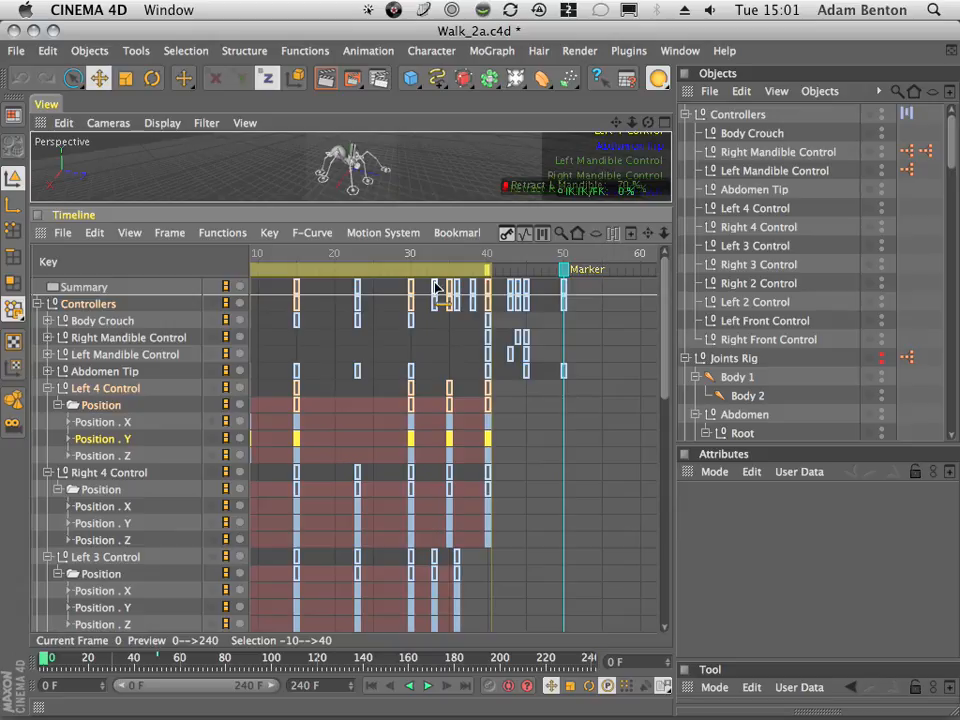
left_click_drag(423, 283, 654, 288)
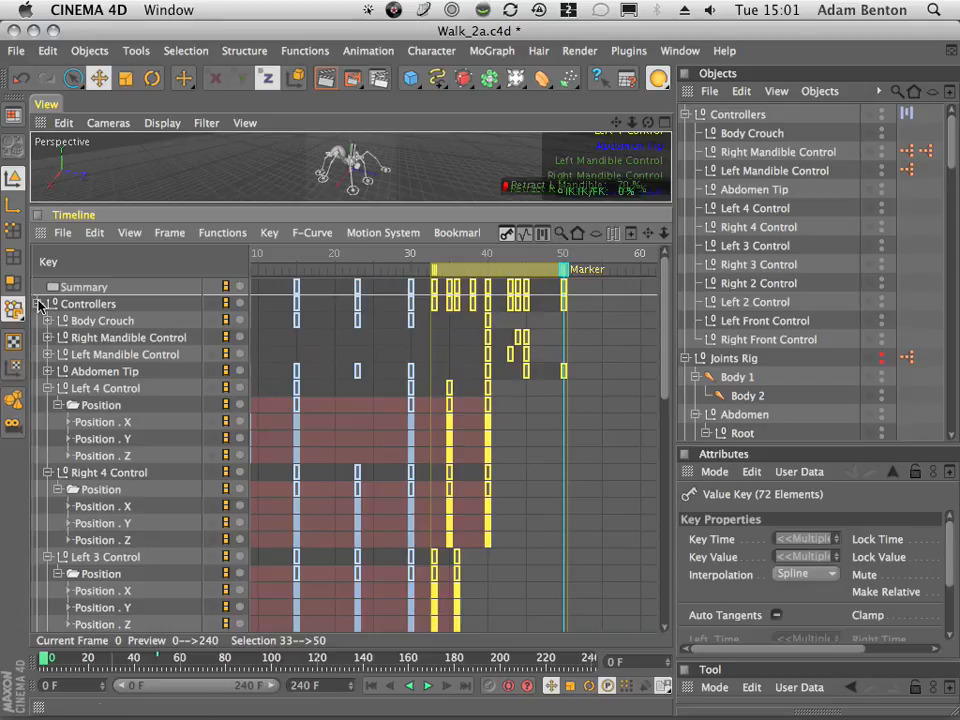
left_click(37, 304)
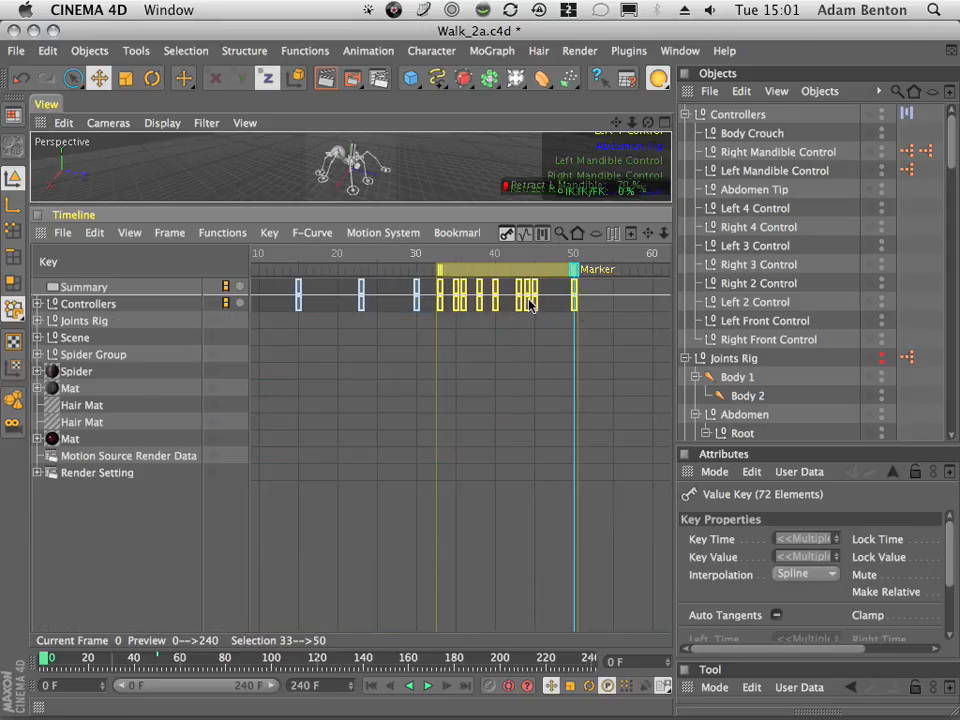
left_click_drag(440, 306, 497, 308)
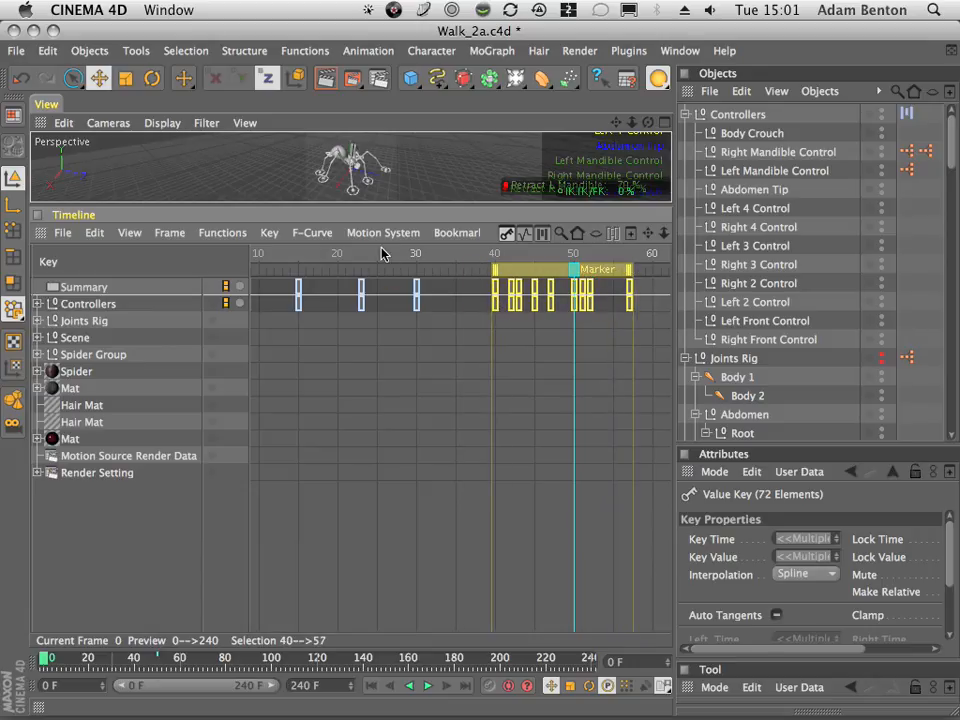
- Duplicate all controller keys at frame 30 to frame 38, and scrub the following frames in an enlarged perspective view
left_click_drag(340, 253, 423, 290)
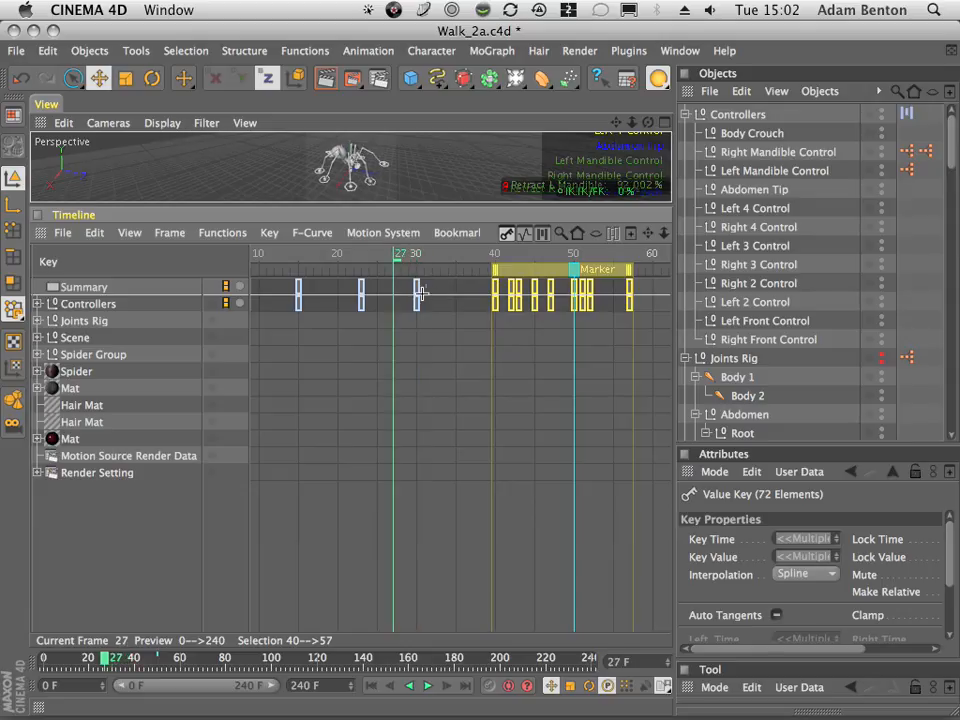
left_click(421, 292)
left_click_drag(417, 290, 476, 288, "super")
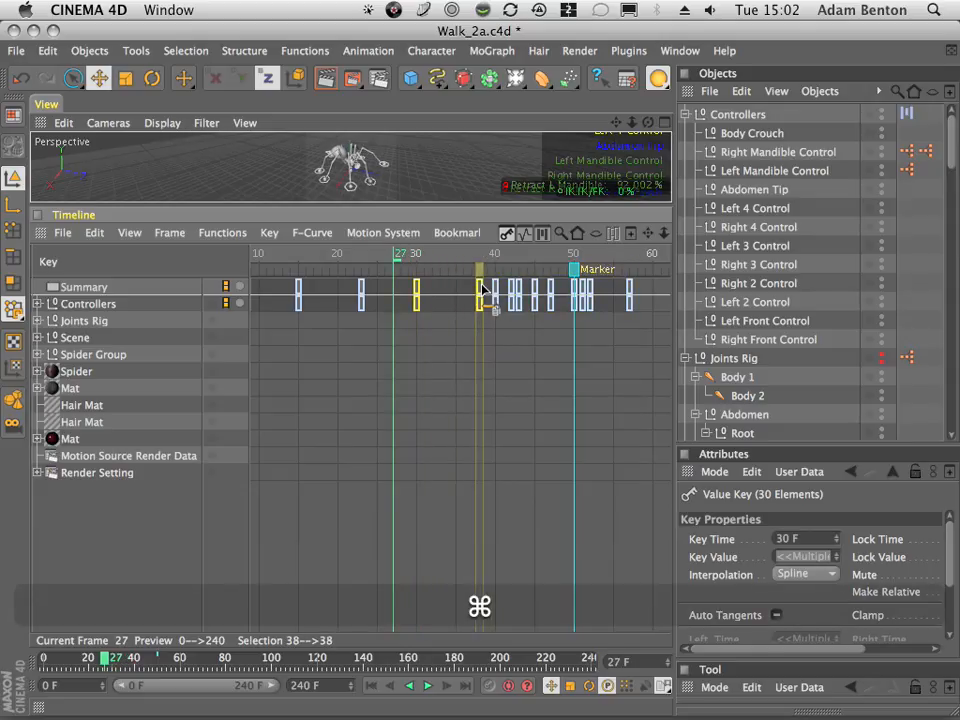
left_click_drag(424, 263, 526, 257)
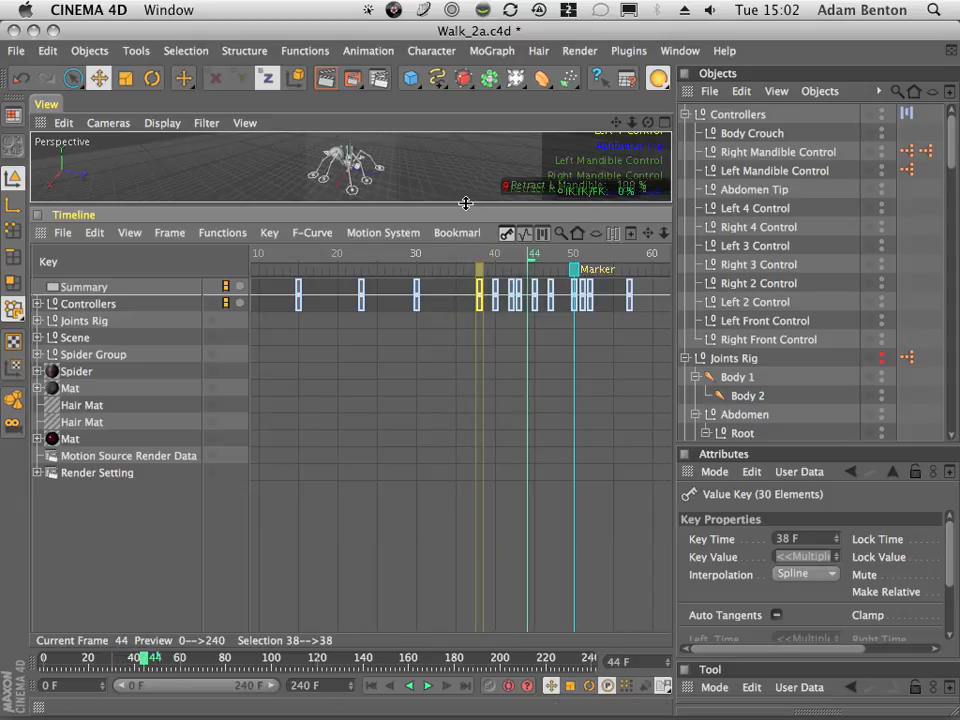
left_click_drag(467, 200, 467, 261)
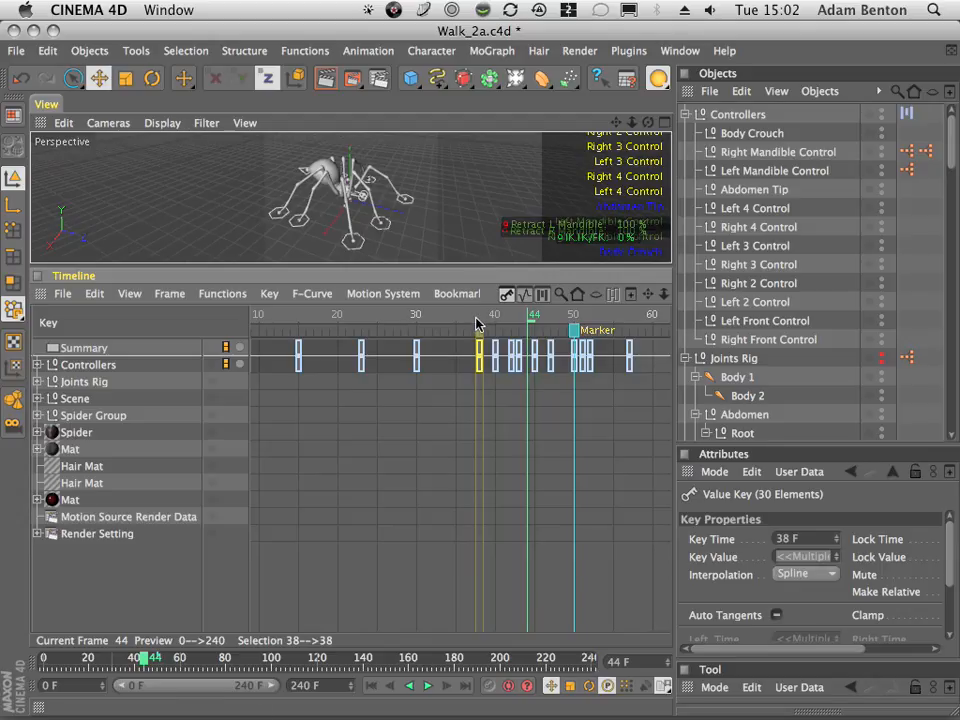
left_click_drag(477, 323, 543, 357)
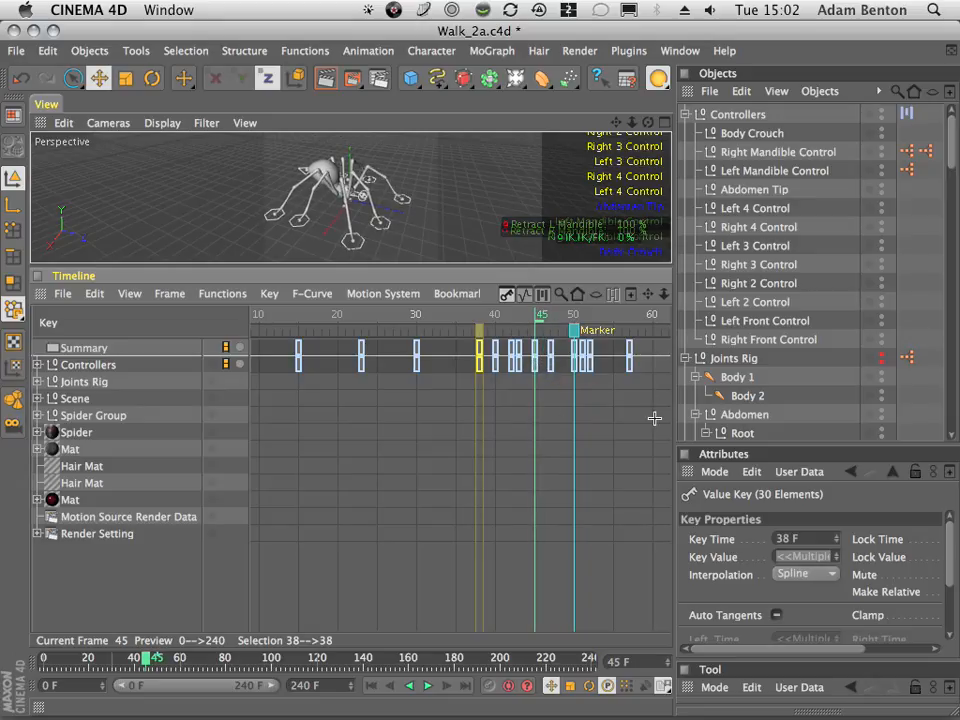
- Try to shift the controller keys from frame 47 onward so they start at frame 54
left_click_drag(654, 418, 605, 352)
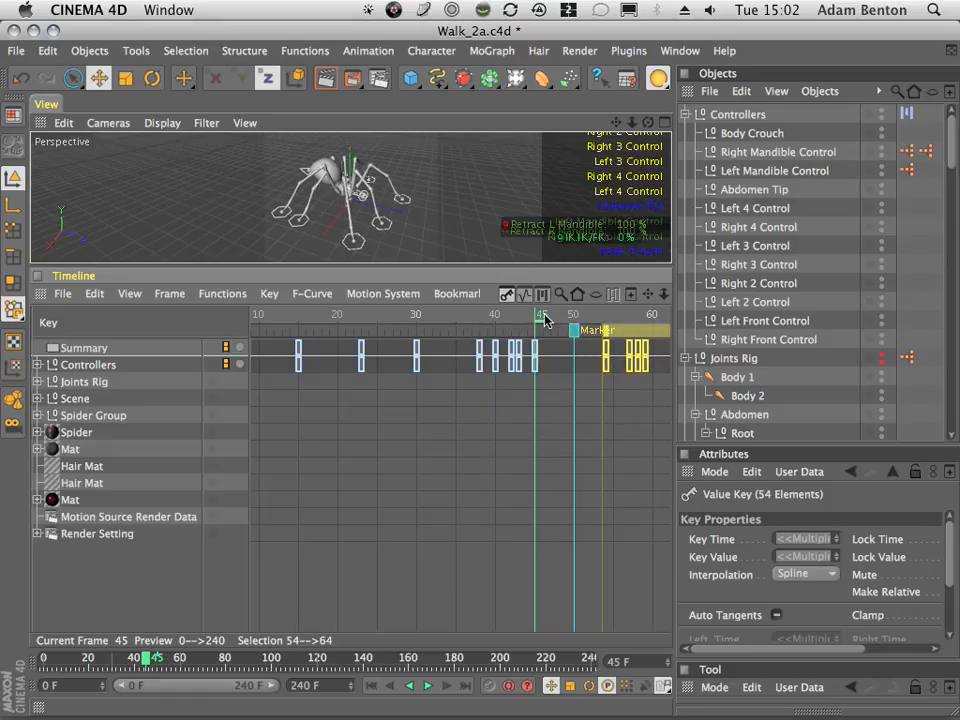
left_click_drag(545, 319, 518, 320)
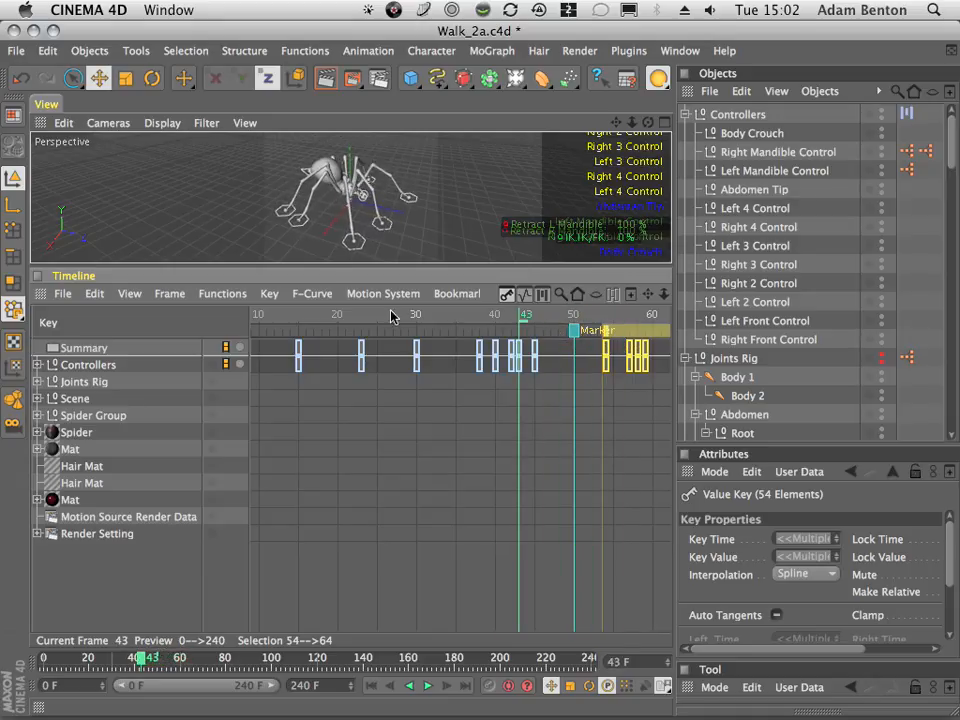
left_click(20, 78)
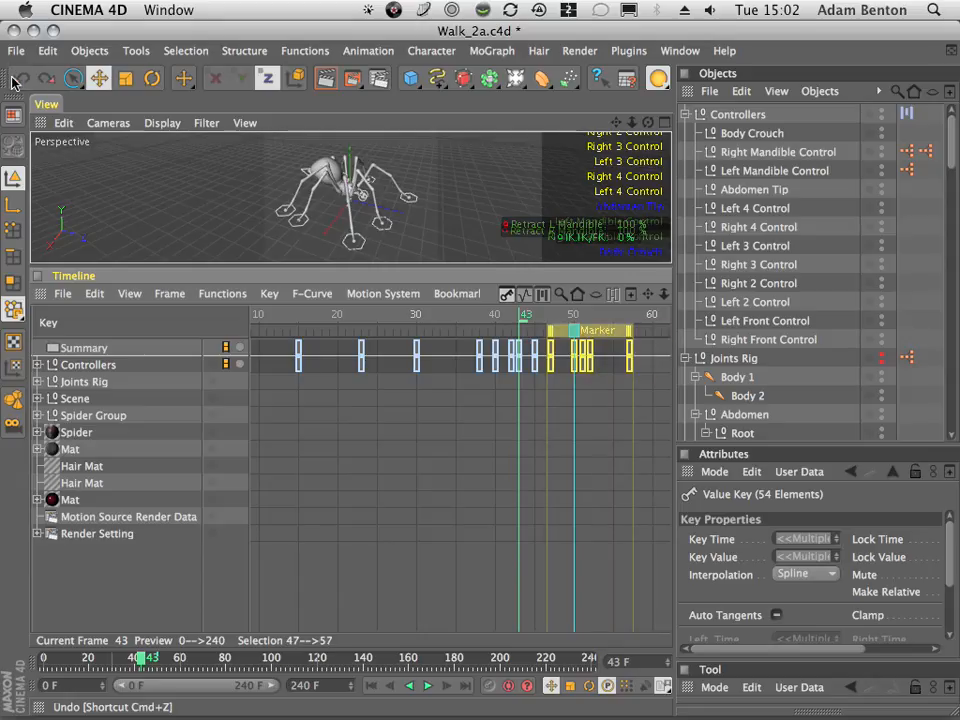
- Shift the controller keys from frame 45 onward so they start at frame 51, and scrub to frame 50
left_click(569, 385)
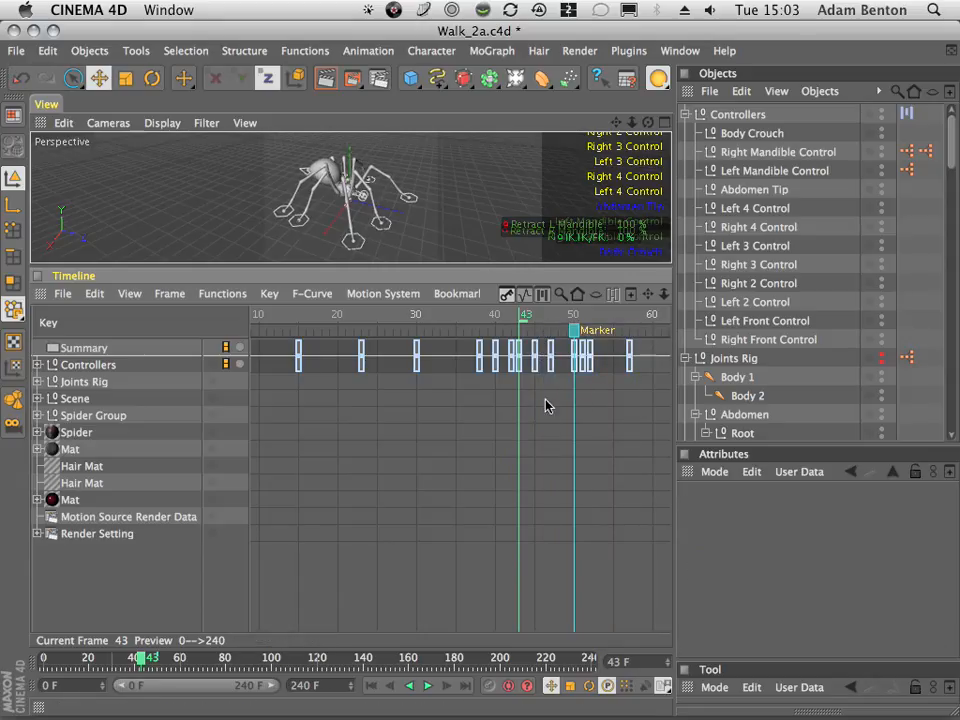
left_click_drag(538, 352, 613, 389)
left_click(549, 392)
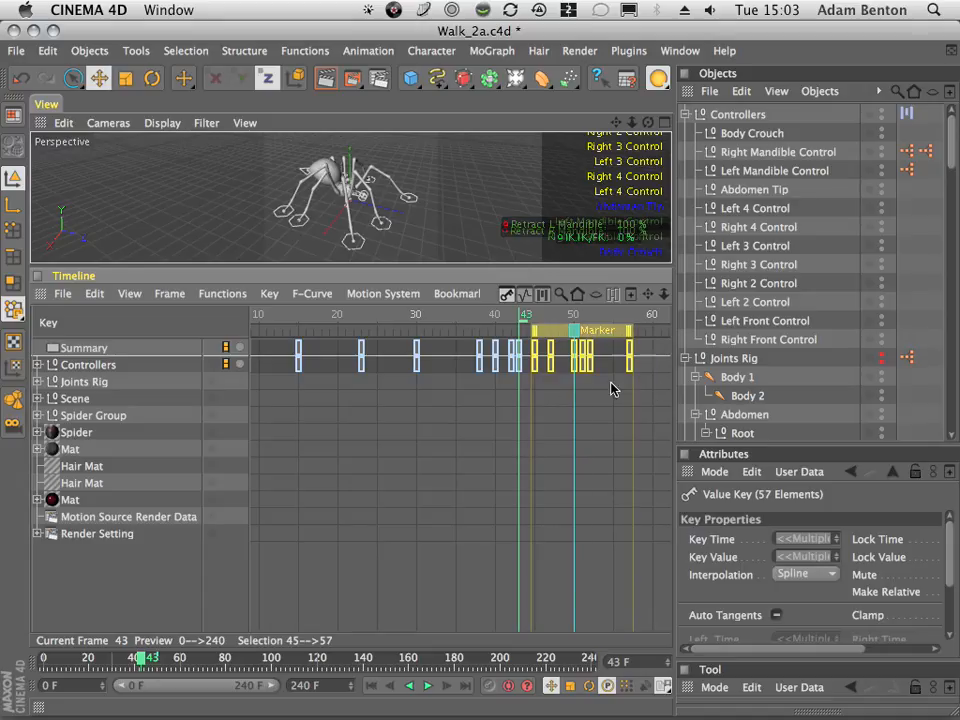
left_click_drag(537, 352, 584, 352)
mouse_move(525, 322)
left_mouse_down()
mouse_move(618, 325)
mouse_move(392, 345)
mouse_move(612, 366)
mouse_move(518, 375)
mouse_move(566, 379)
mouse_move(527, 384)
mouse_move(590, 384)
mouse_move(503, 382)
mouse_move(656, 390)
mouse_move(364, 388)
mouse_move(512, 412)
mouse_move(576, 411)
mouse_move(532, 416)
mouse_move(576, 412)
left_mouse_up()
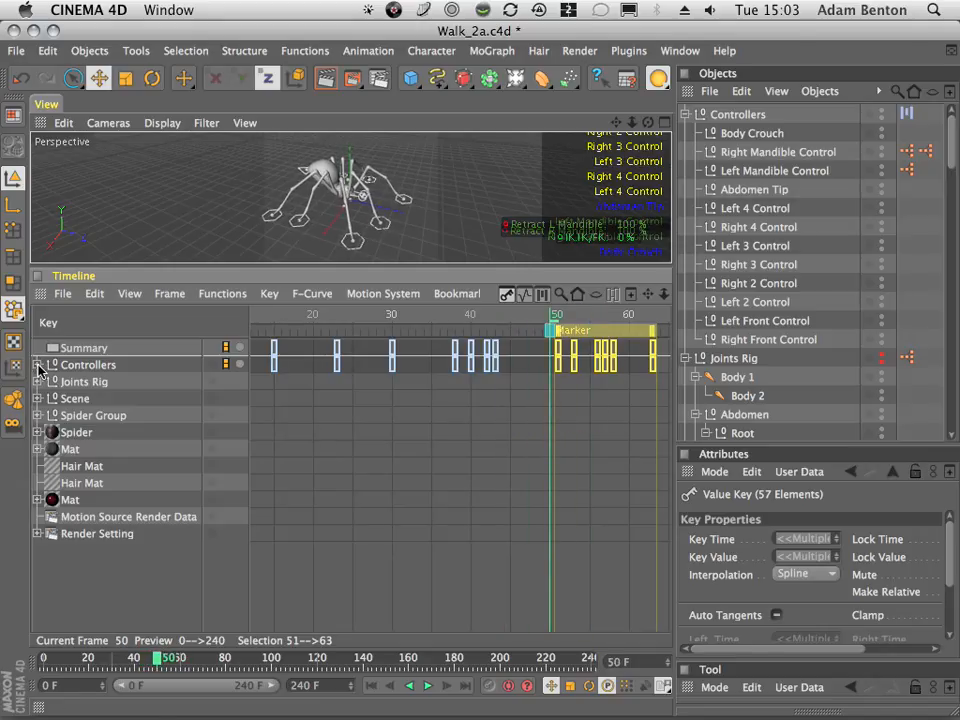
- Expand the Controllers tracks, select all keys from frame 38 onward and shift them so they start at frame 40
left_click(37, 366)
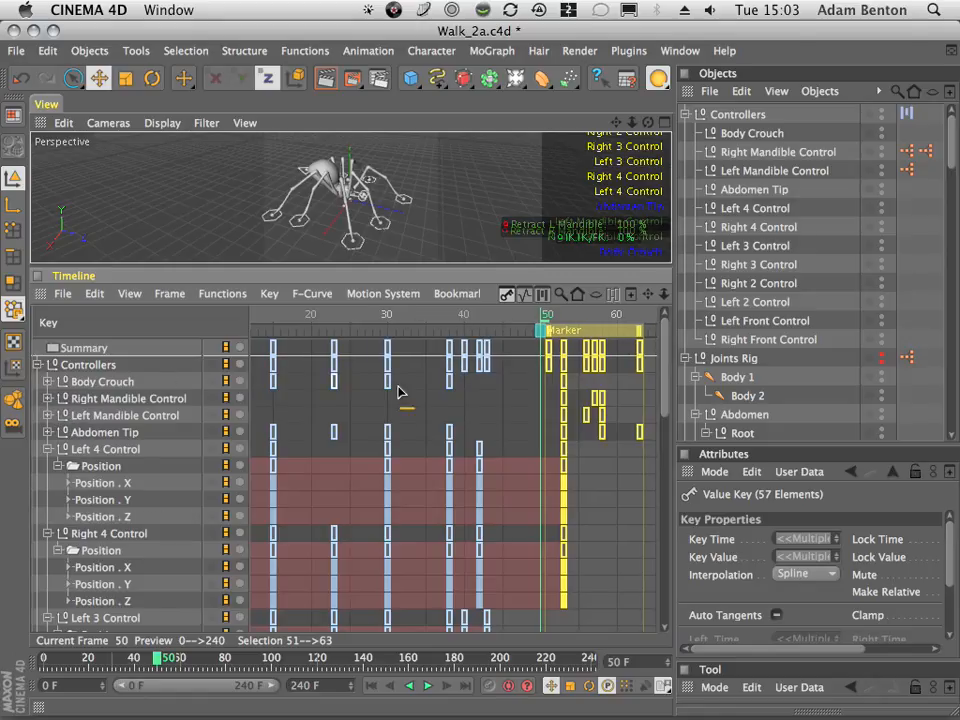
left_click_drag(664, 345, 684, 330)
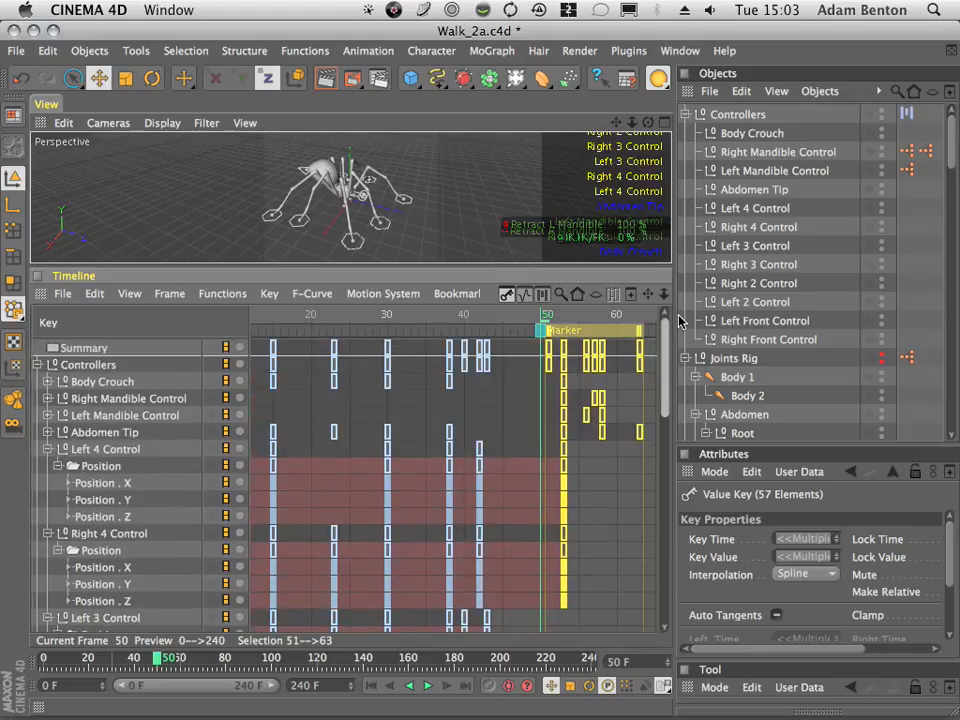
left_click_drag(513, 332, 666, 718)
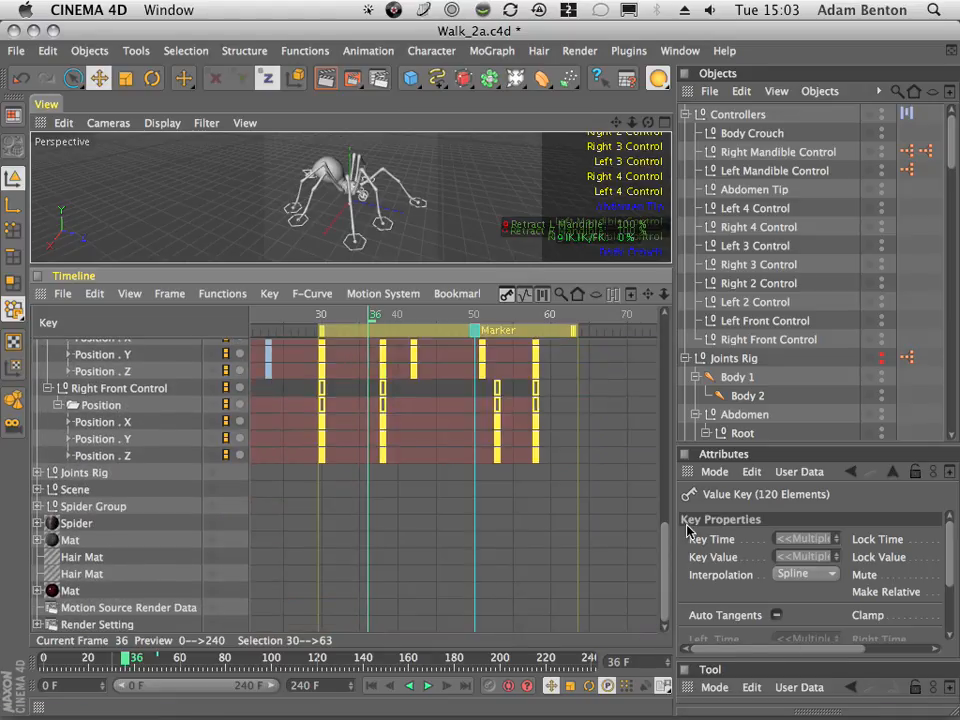
left_click_drag(663, 544, 660, 340)
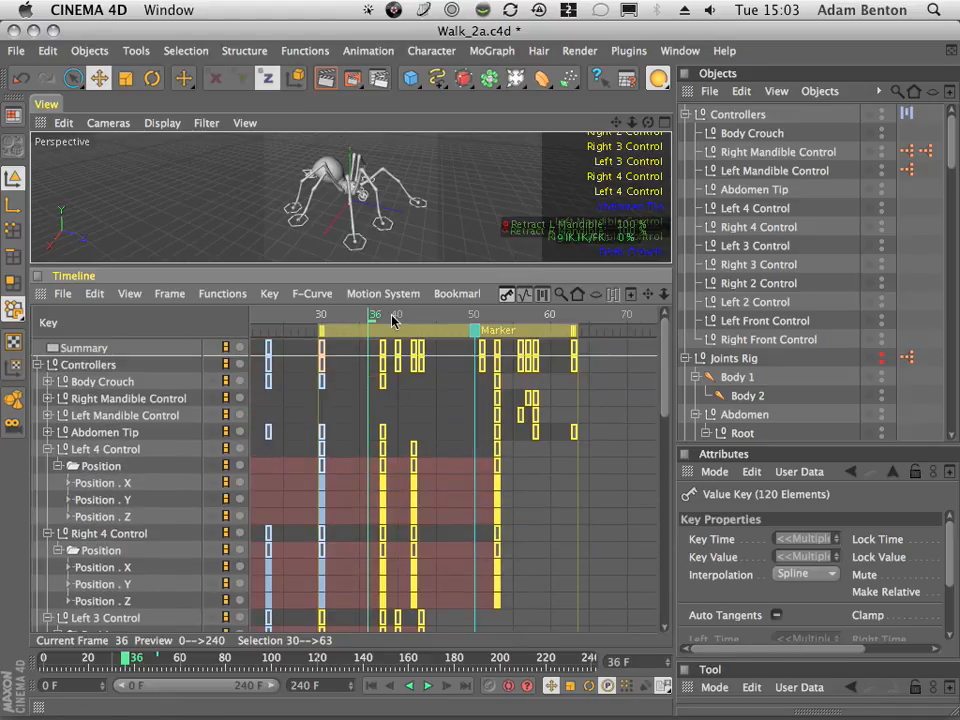
left_click(350, 346)
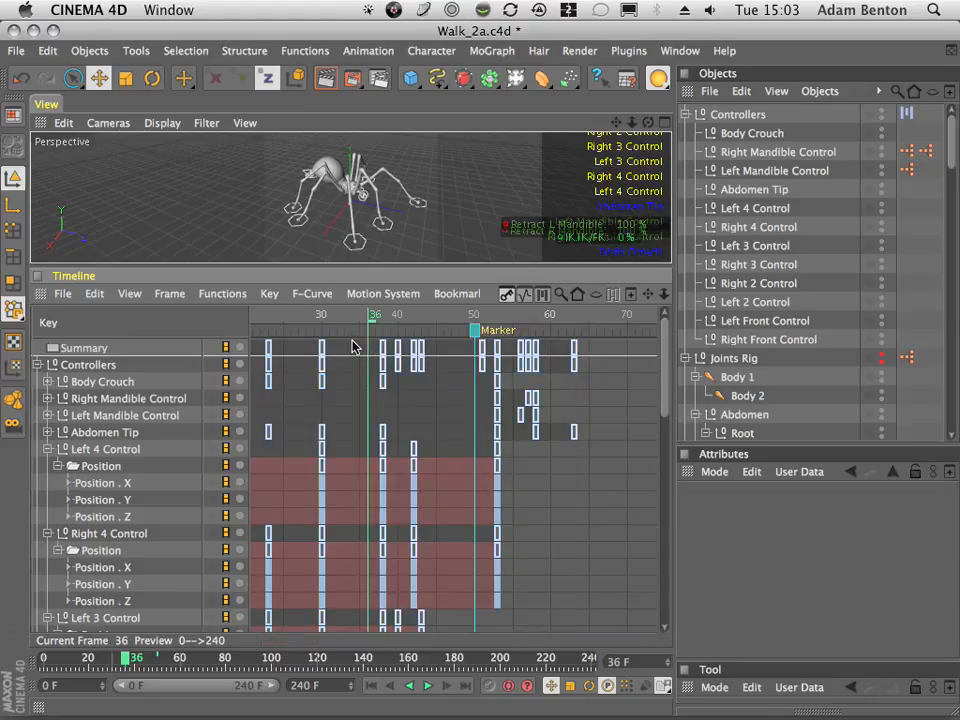
left_click_drag(350, 346, 628, 718)
left_click_drag(664, 540, 584, 278)
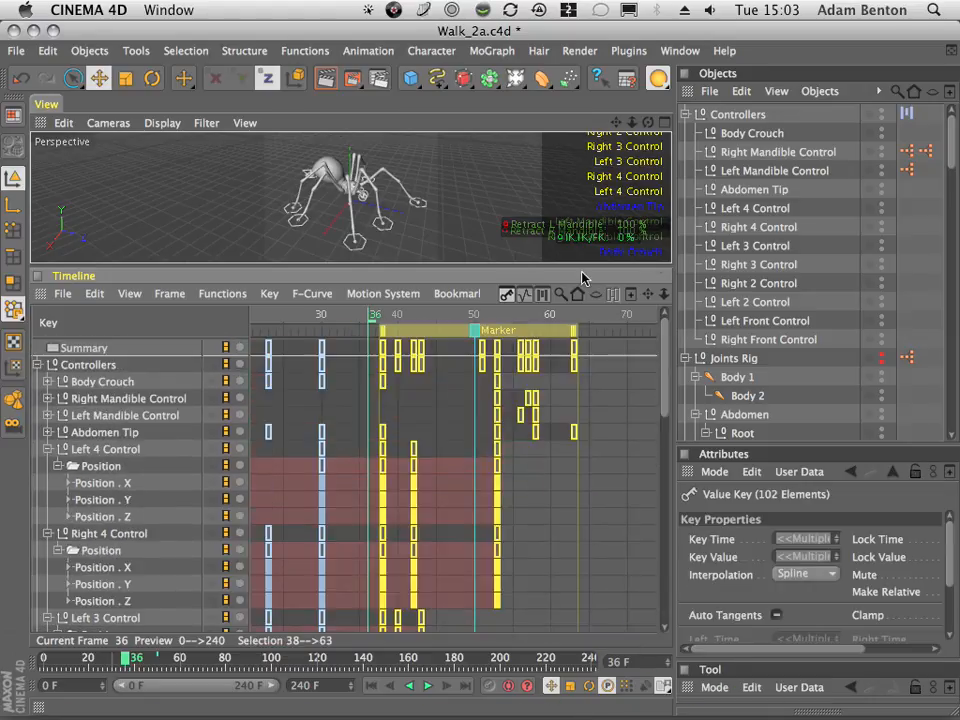
left_click_drag(385, 349, 399, 349)
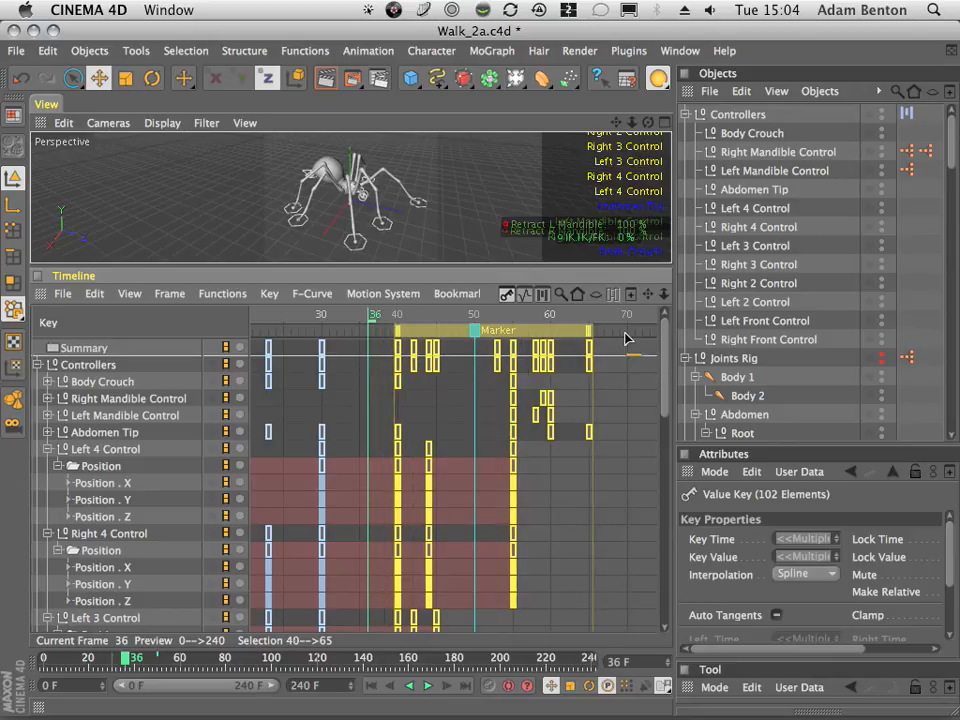
- Scrub to frame 47 and select all controller keys from frame 53 to 65
left_click_drag(432, 319, 456, 391)
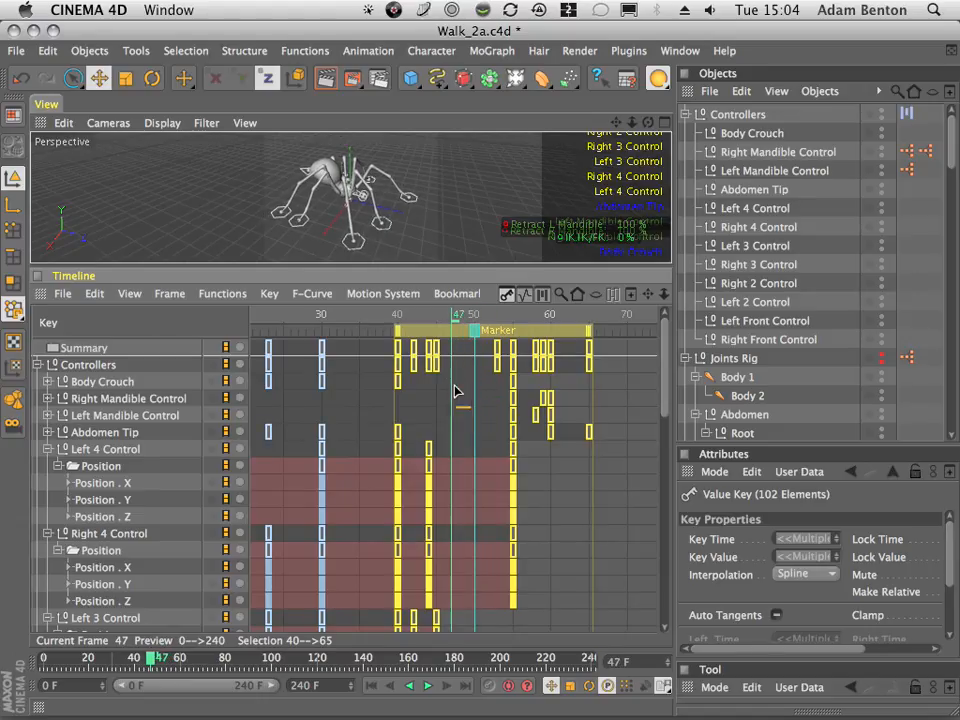
left_click_drag(622, 344, 453, 670)
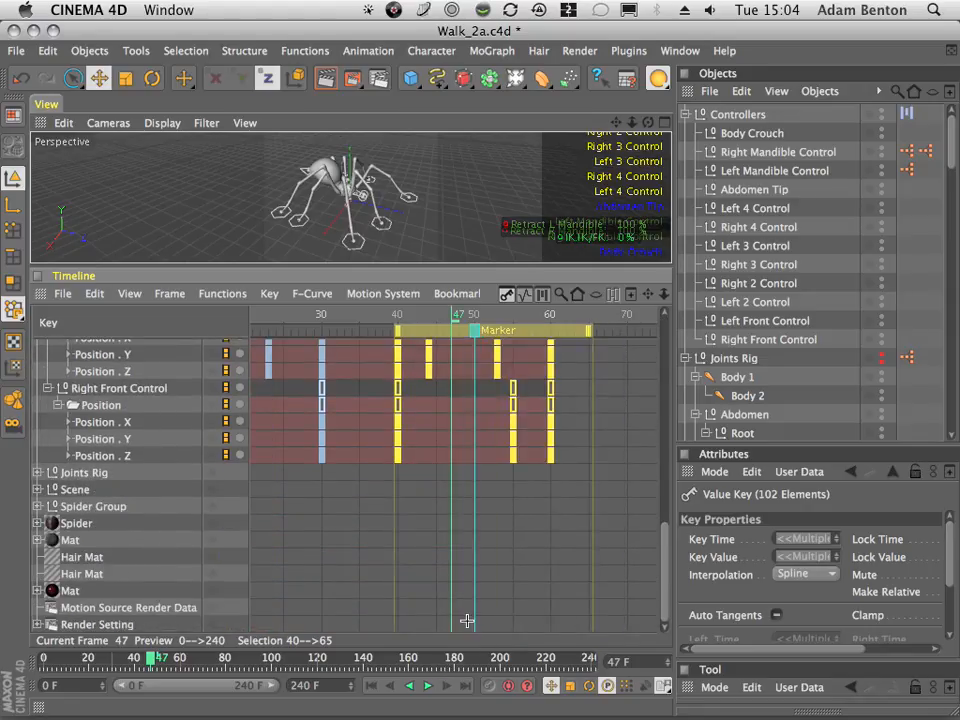
left_click_drag(664, 534, 516, 325)
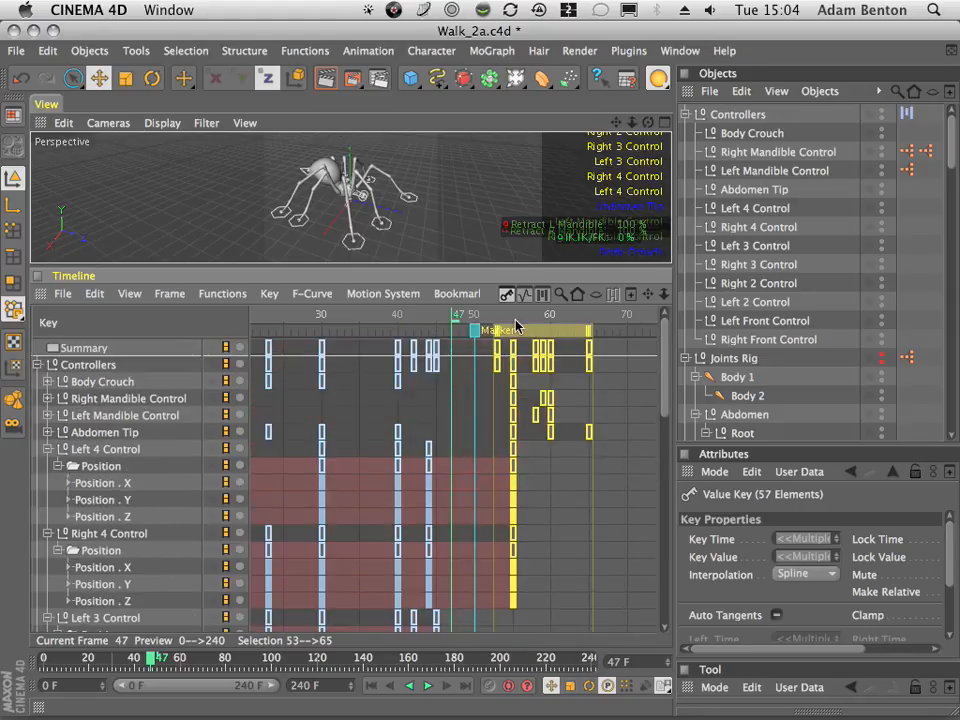
- Scrub the animation between frames 27 and 70 to examine the poses, and collapse the Controllers tracks
left_click_drag(589, 347, 277, 339)
left_click(581, 317)
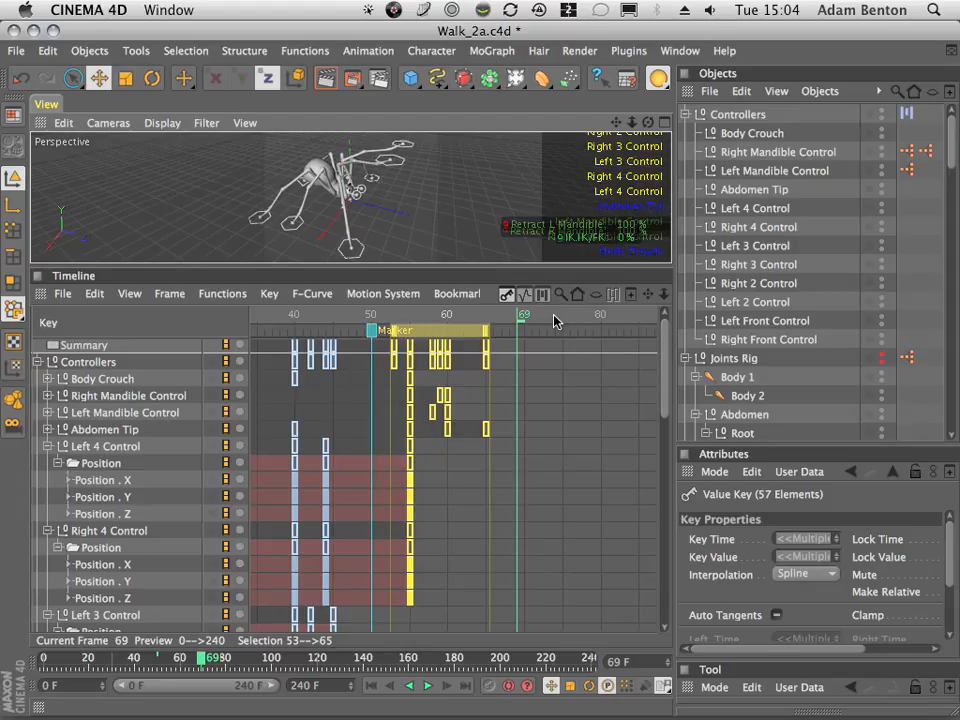
mouse_move(558, 322)
left_mouse_down()
mouse_move(250, 325)
mouse_move(447, 342)
mouse_move(574, 320)
mouse_move(580, 346)
mouse_move(540, 318)
mouse_move(476, 318)
mouse_move(607, 326)
mouse_move(440, 322)
mouse_move(600, 326)
mouse_move(570, 333)
left_mouse_up()
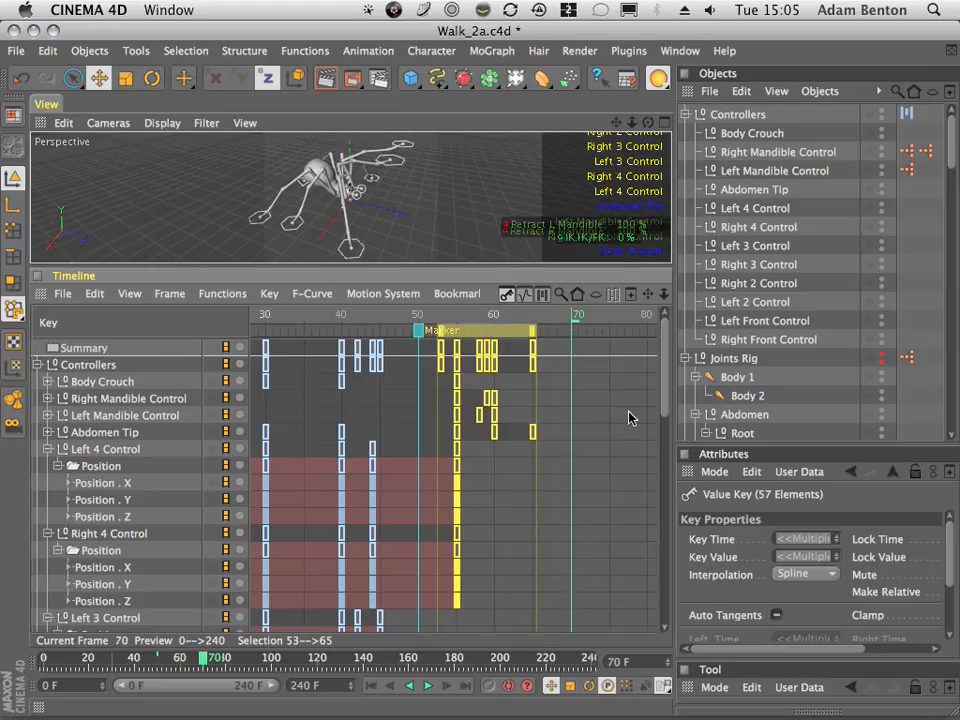
left_click_drag(462, 317, 285, 370)
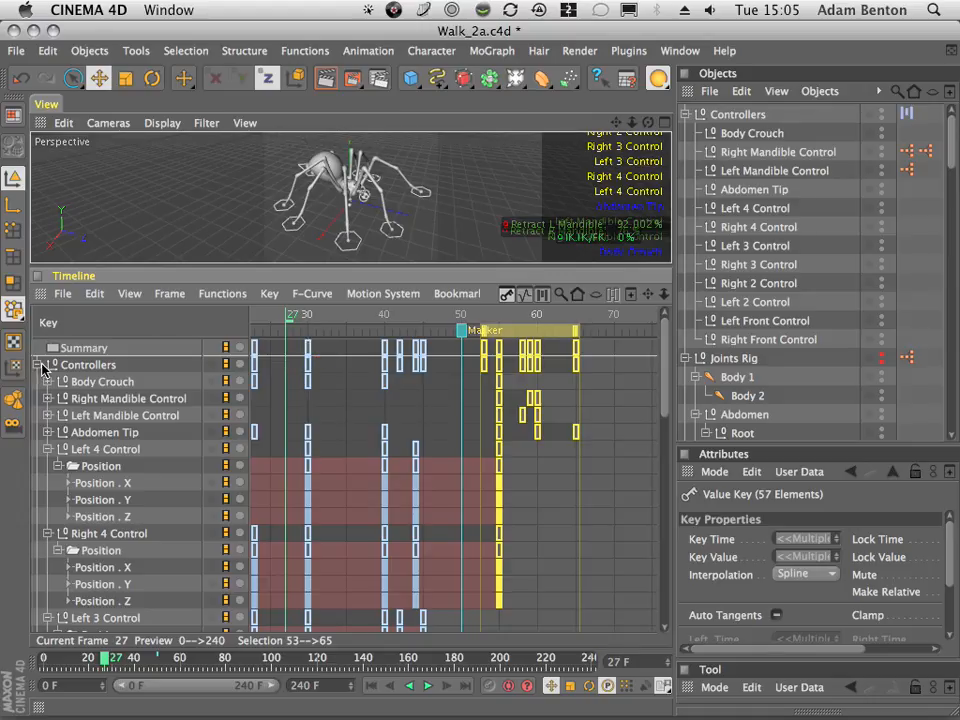
left_click(39, 366)
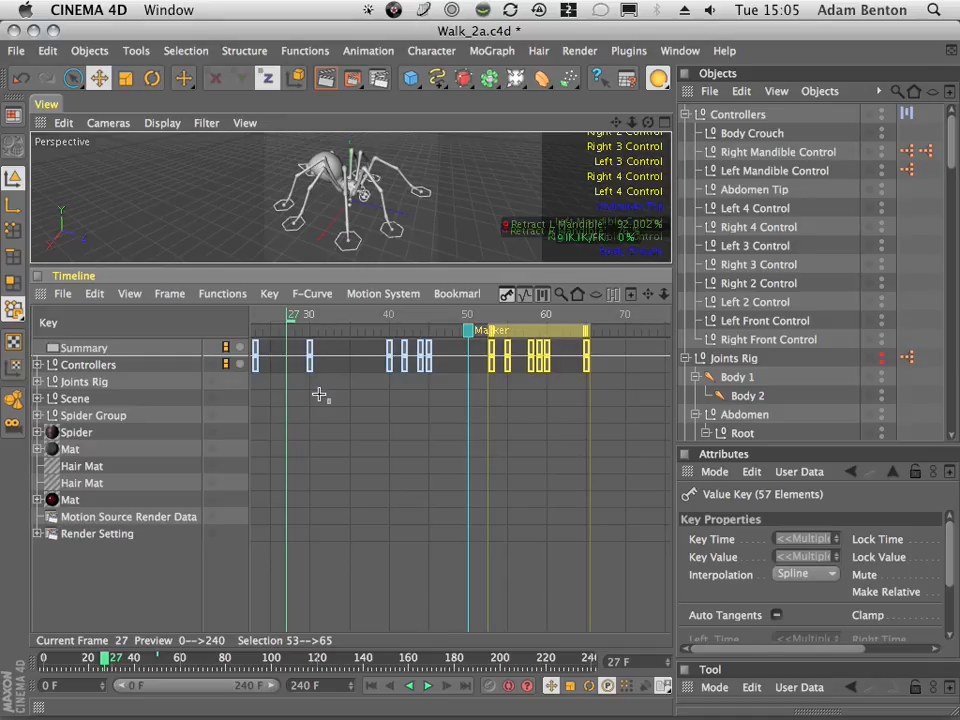
- Duplicate the controller keys at frame 30 to frame 70 and scrub the animation to frame 70
left_click(309, 360)
left_click_drag(309, 370, 626, 380)
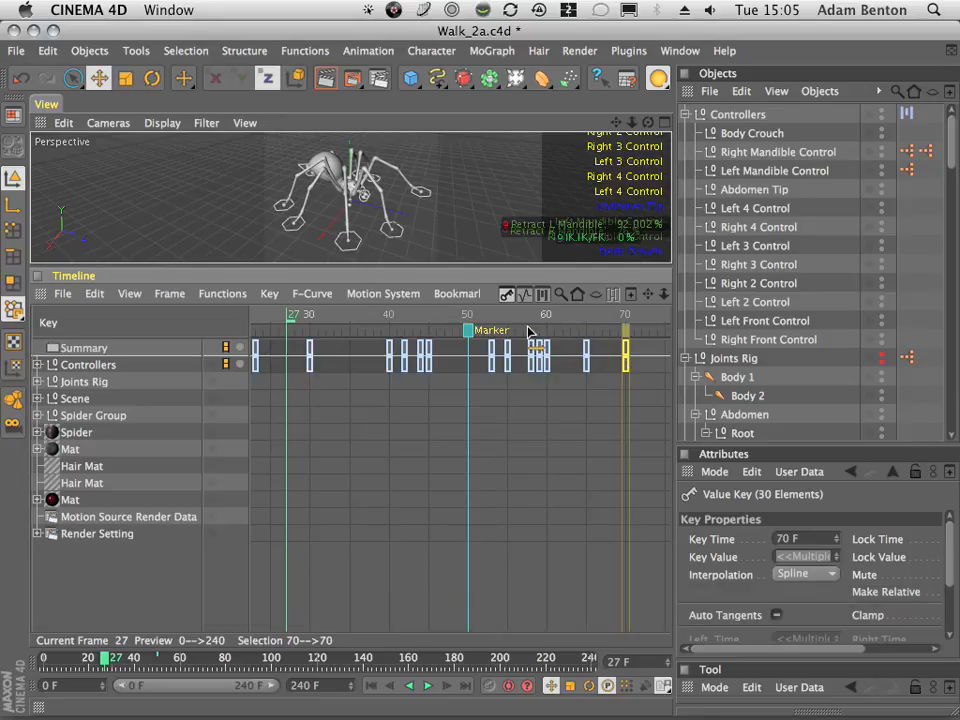
left_click(565, 318)
left_click_drag(560, 318, 536, 336)
left_click_drag(575, 342, 617, 365)
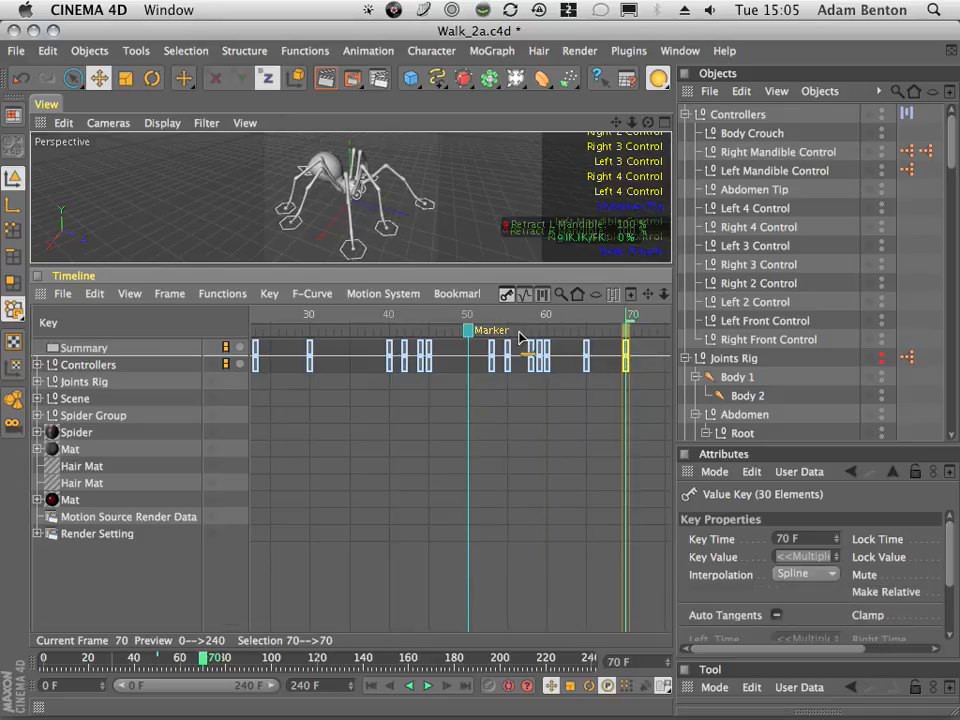
- Save the scene and enlarge the viewport to view the spider's frame 70 pose from several angles
left_click(22, 51)
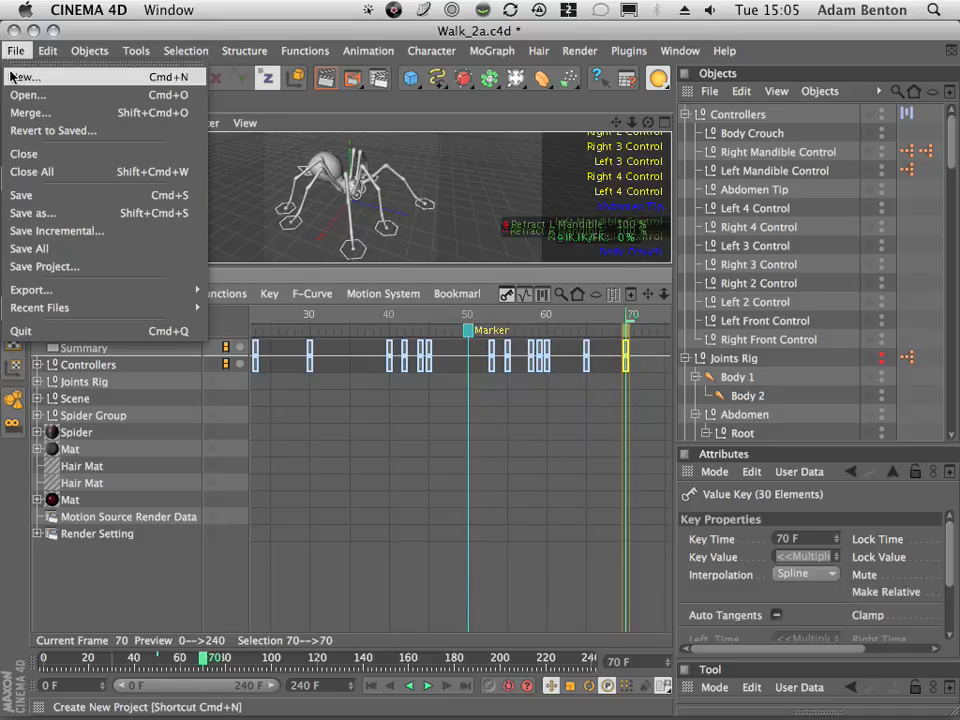
left_click(40, 190)
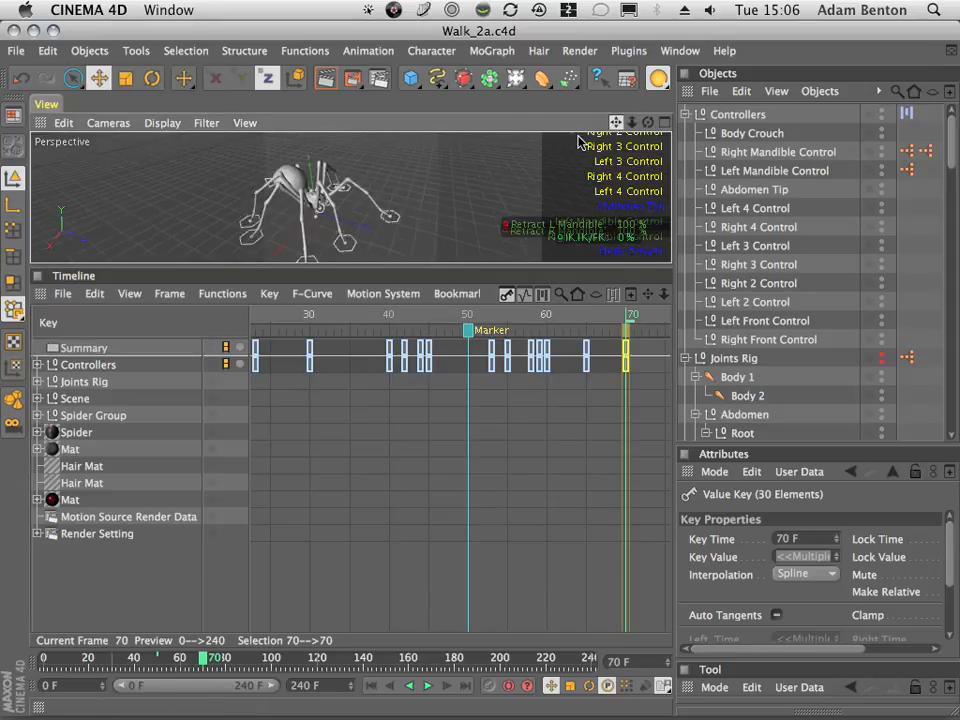
left_click_drag(616, 122, 480, 190)
left_click_drag(420, 265, 461, 551)
key("h")
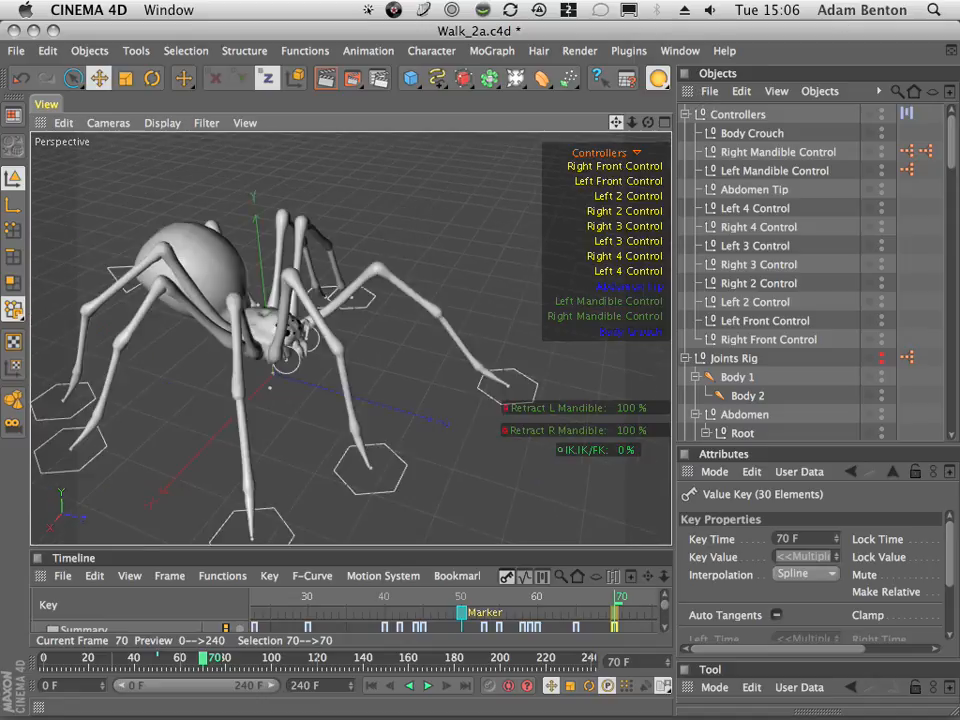
left_click_drag(668, 131, 600, 192, "alt")
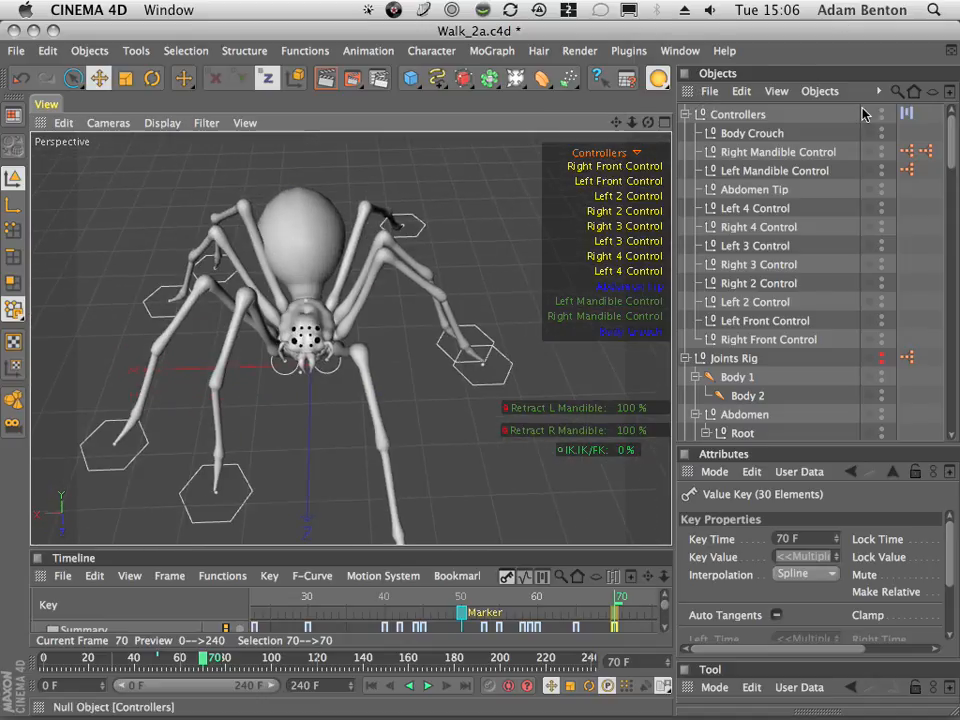
key("3")
left_click_drag(478, 373, 8, 303)
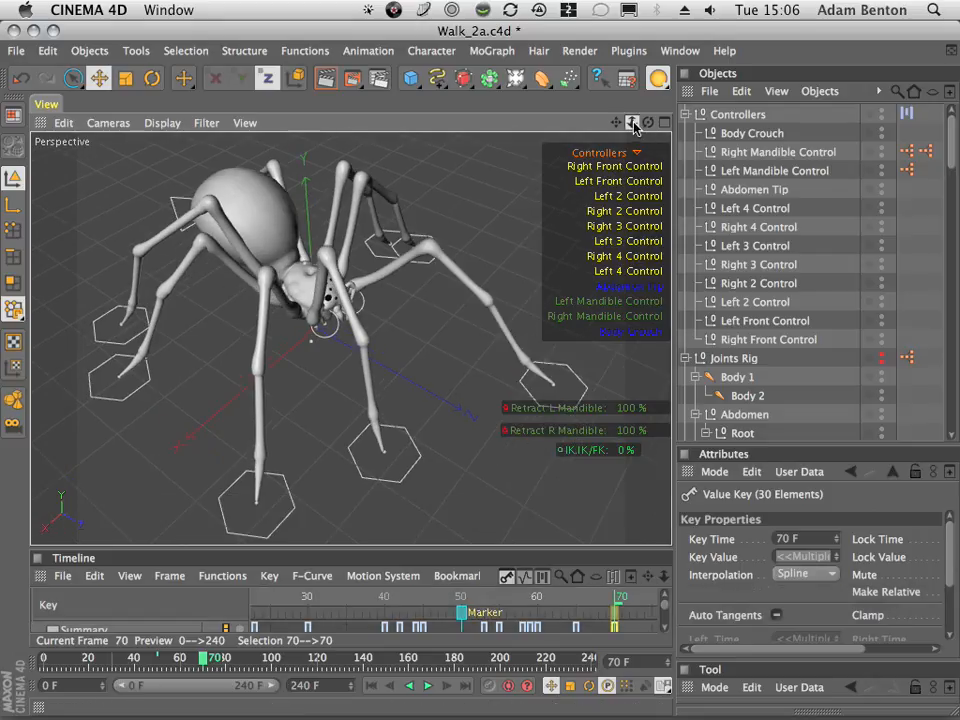
left_click_drag(633, 122, 528, 168)
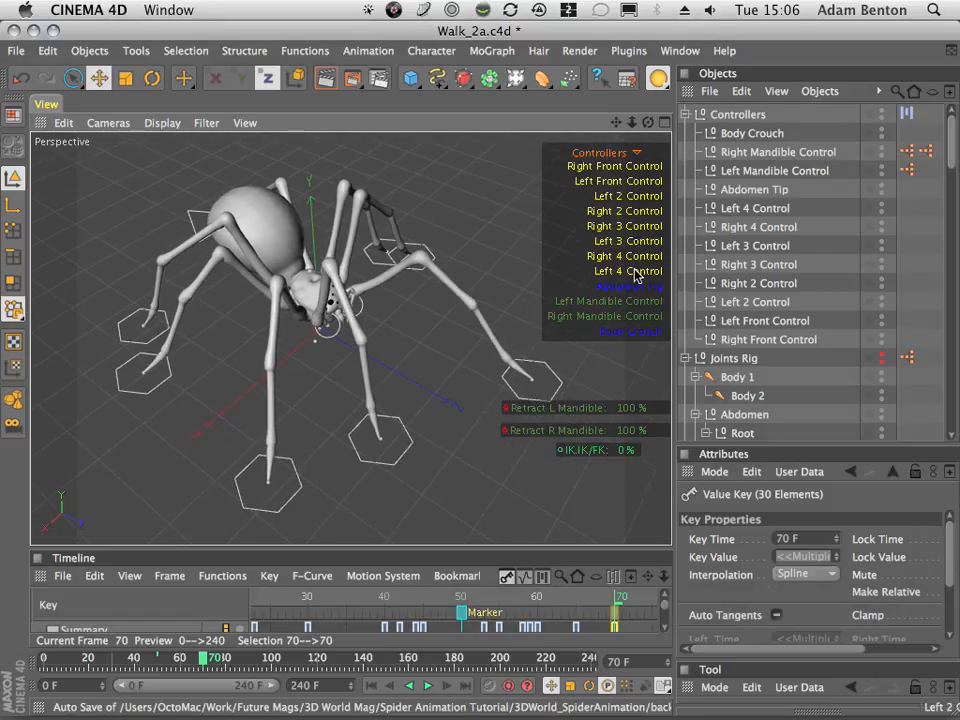
- Select the Body Crouch controller, try moving it along its Z axis at frame 70, and undo the move
left_click(637, 330)
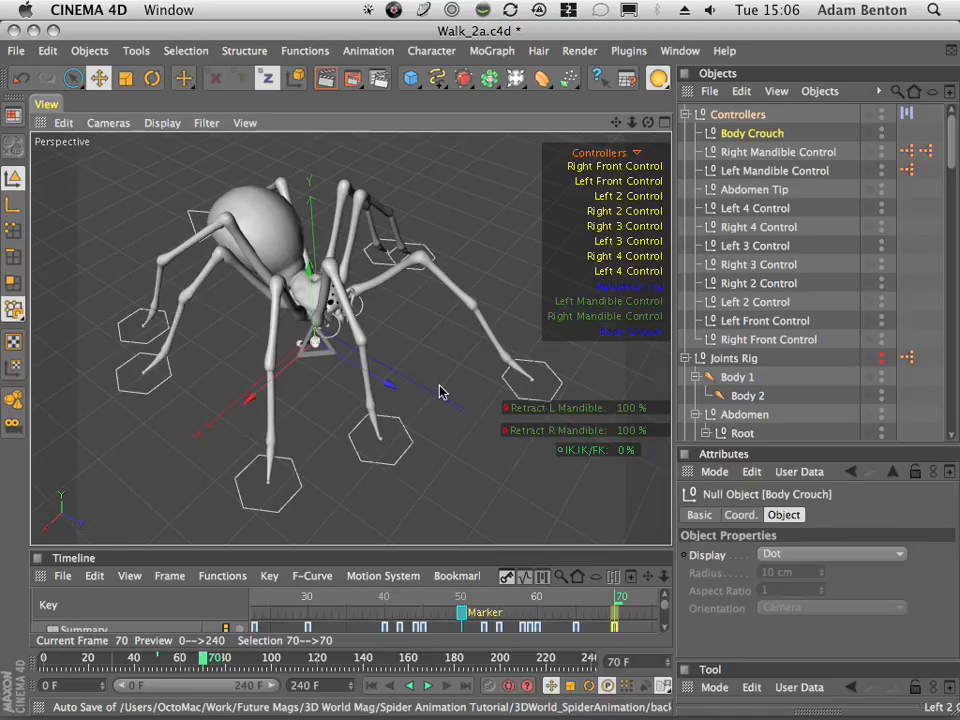
left_click_drag(401, 311, 372, 432)
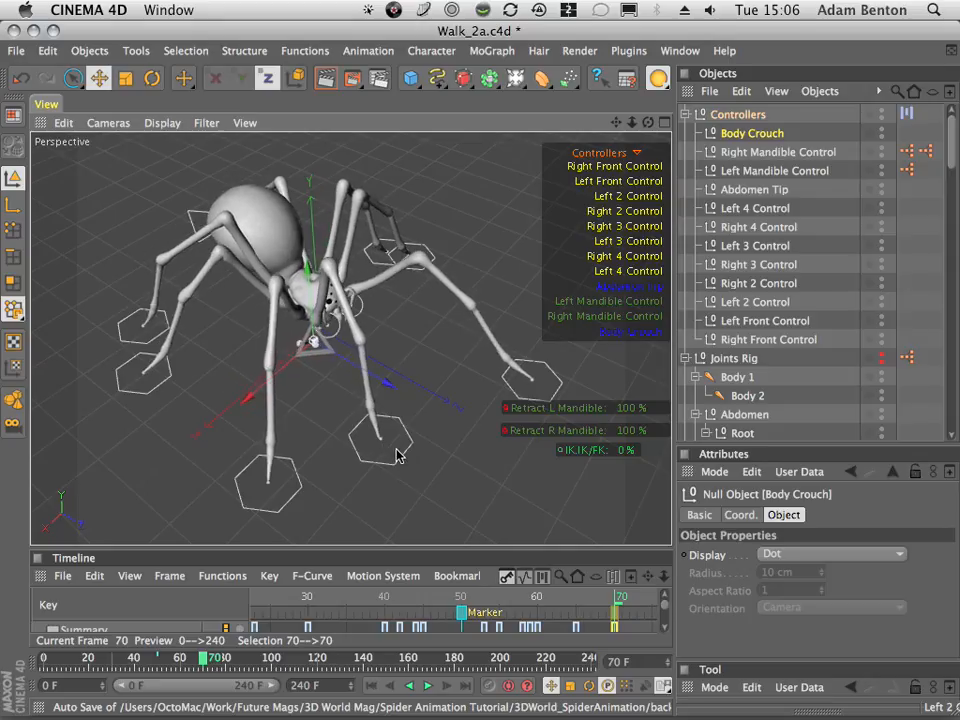
left_click_drag(376, 449, 376, 448)
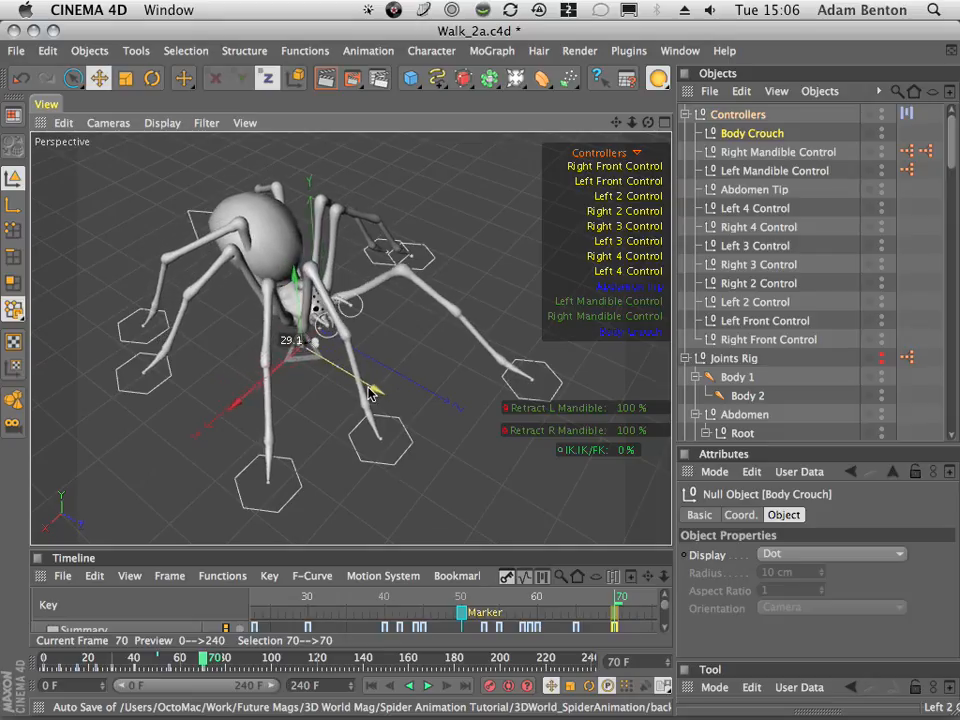
left_click_drag(385, 404, 387, 423)
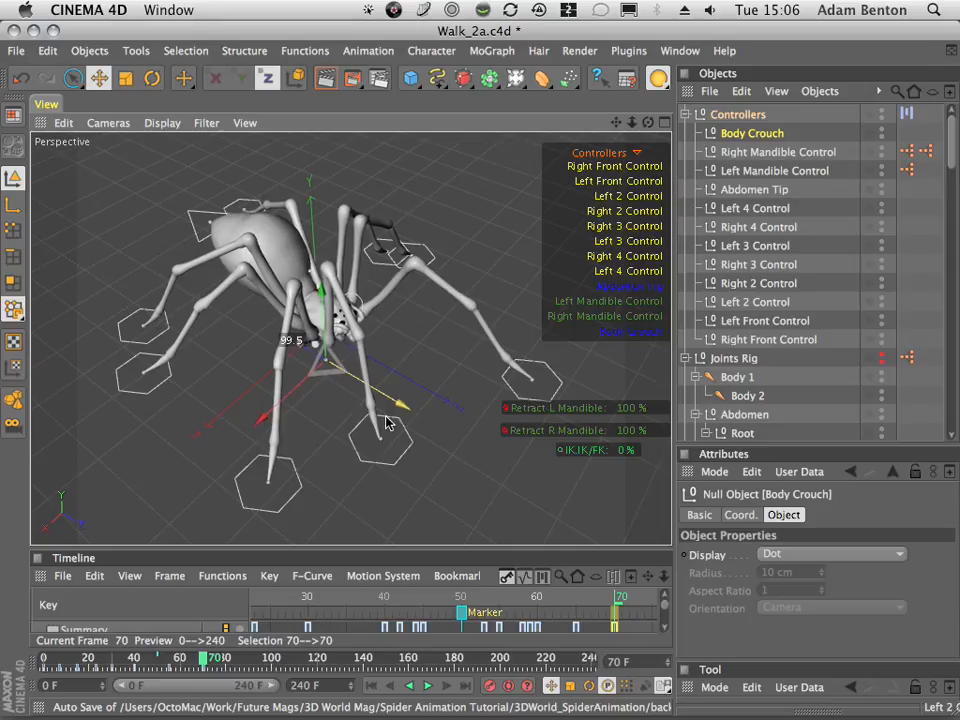
left_click(19, 80)
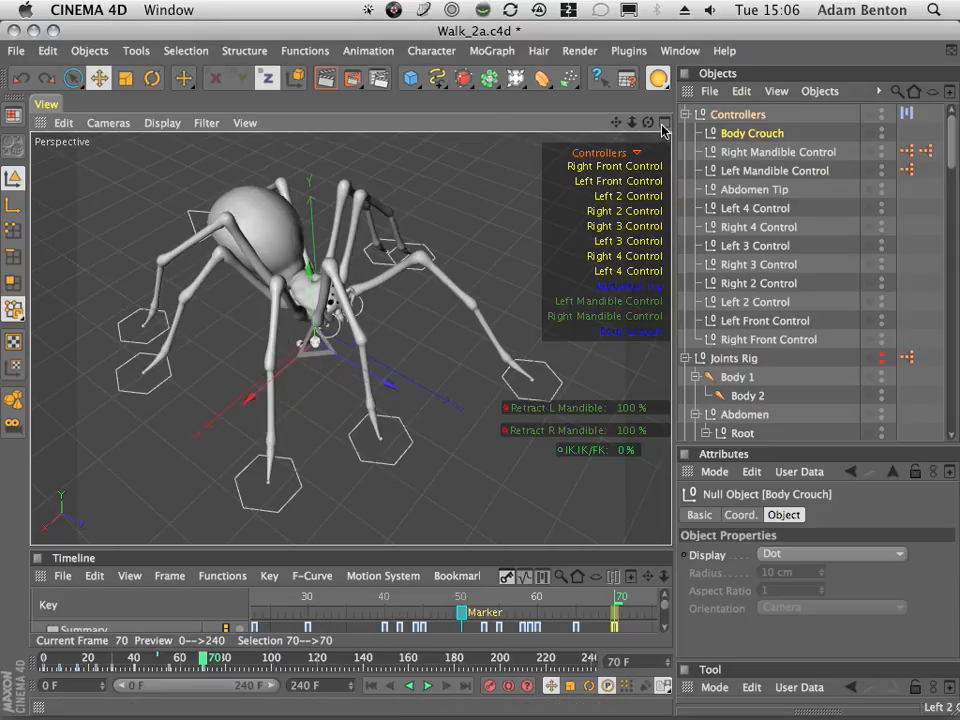
- Enlarge the Timeline again and delete the duplicated controller keys at frame 70
left_click_drag(362, 547, 393, 270)
left_click_drag(645, 358, 606, 422)
key("BackSpace")
- Try duplicating the controller keys at frame 53 to frame 70, scrub to frame 55, and undo the copy
left_click_drag(598, 325, 493, 366)
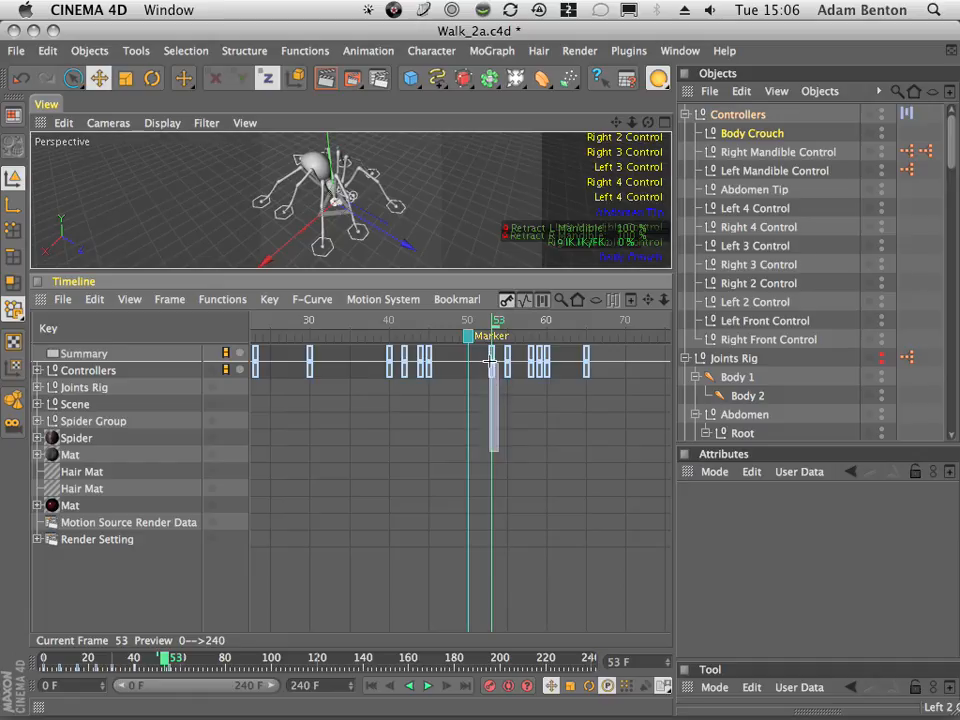
left_click(491, 367)
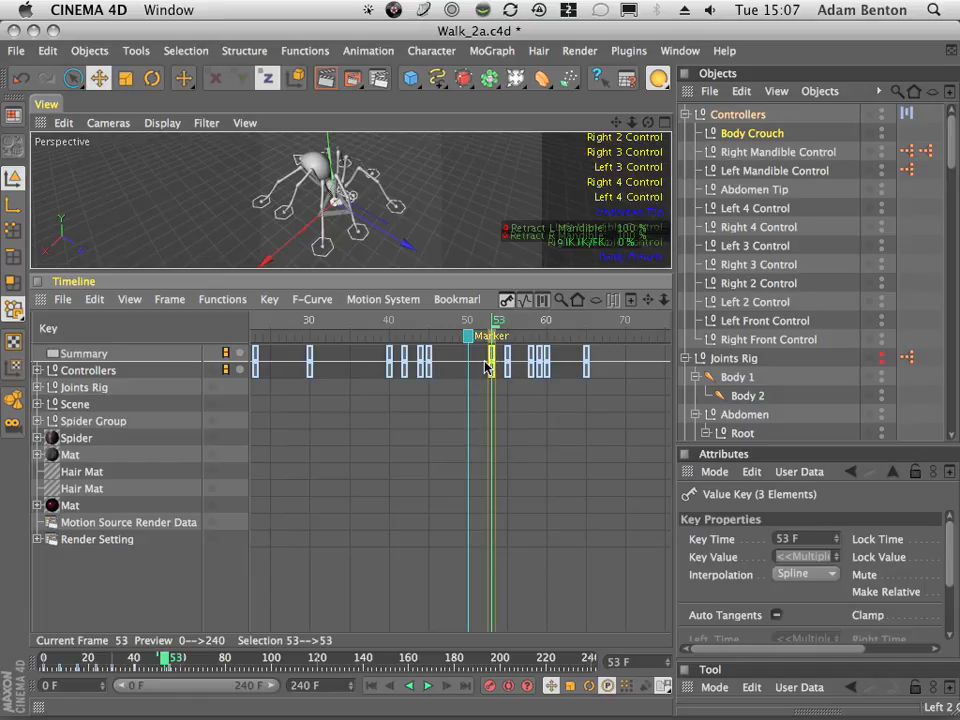
left_click_drag(491, 362, 624, 369)
left_click(546, 322)
left_click_drag(533, 322, 468, 412)
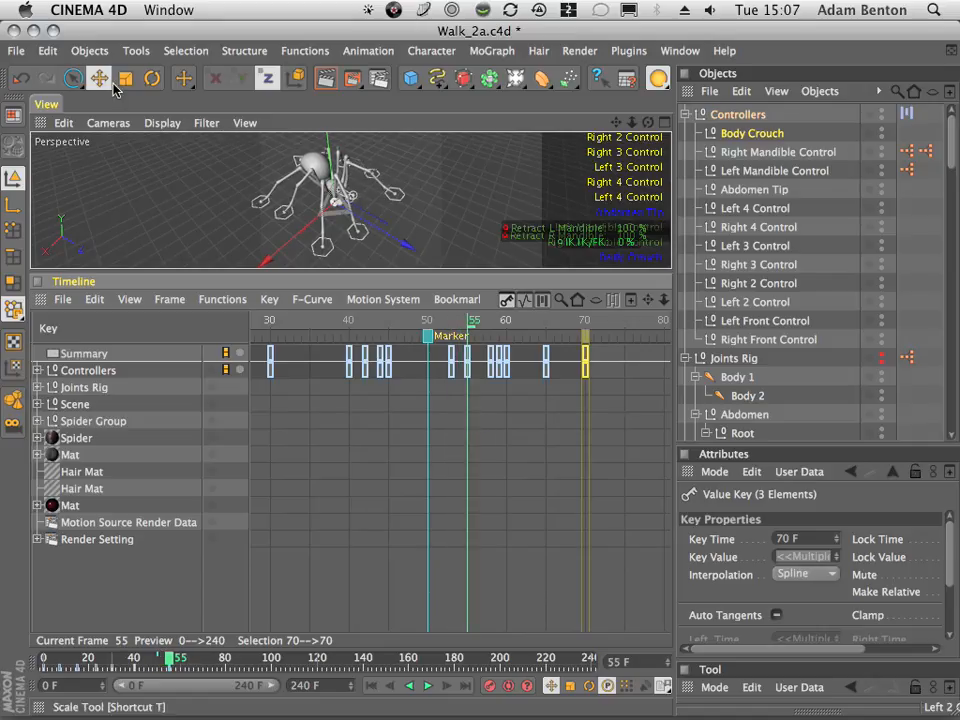
left_click(20, 80)
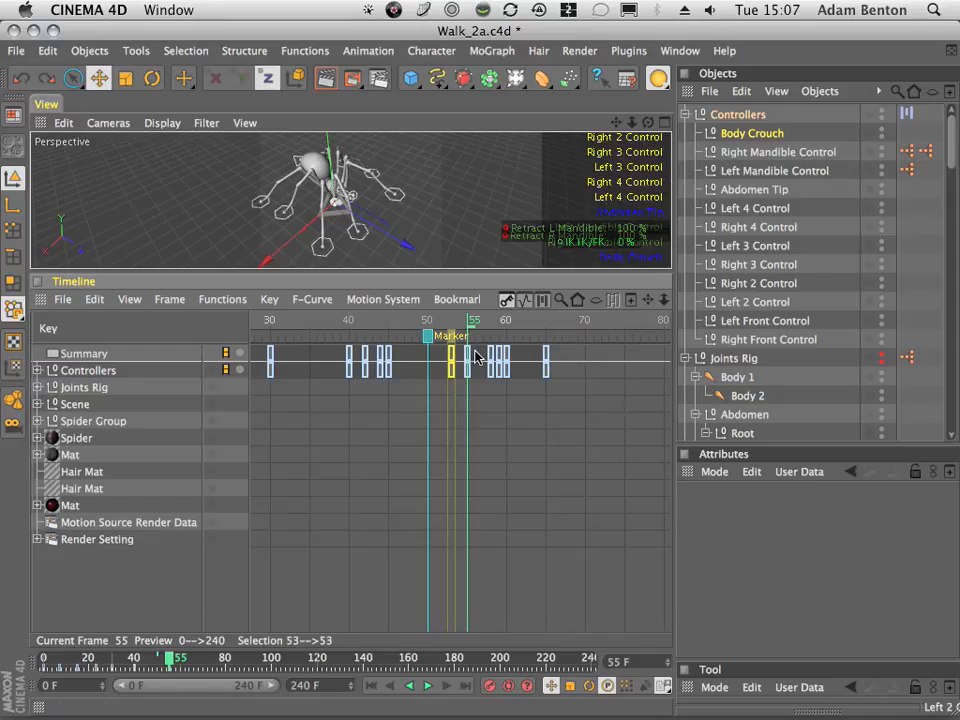
- Expand the Controllers tracks to examine which controllers have keys around frame 55, and collapse them again
left_click(37, 370)
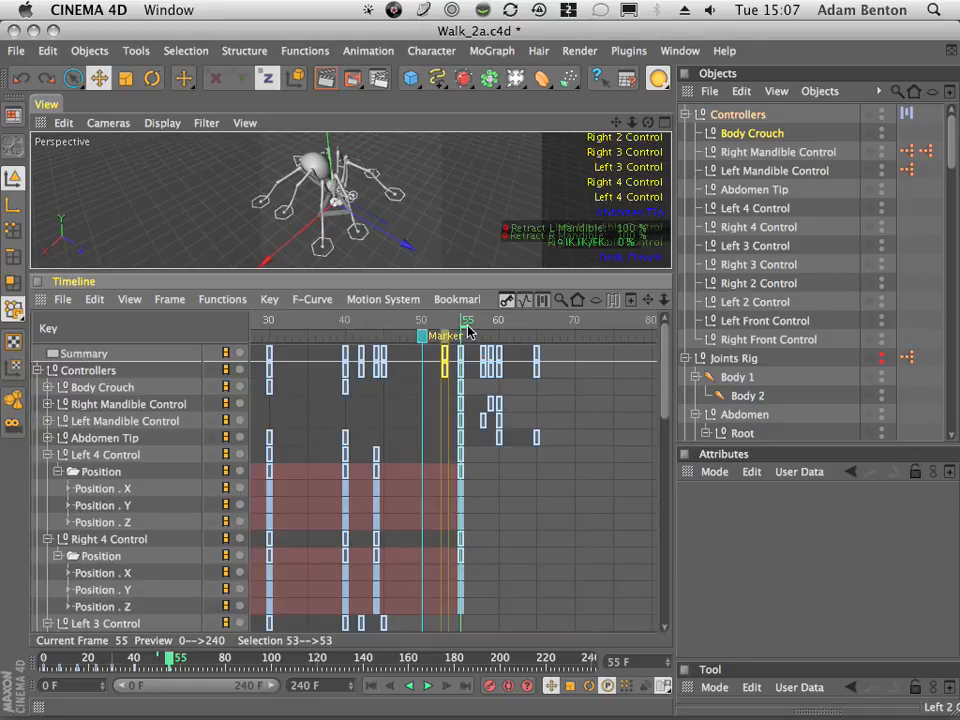
left_click_drag(467, 331, 470, 328)
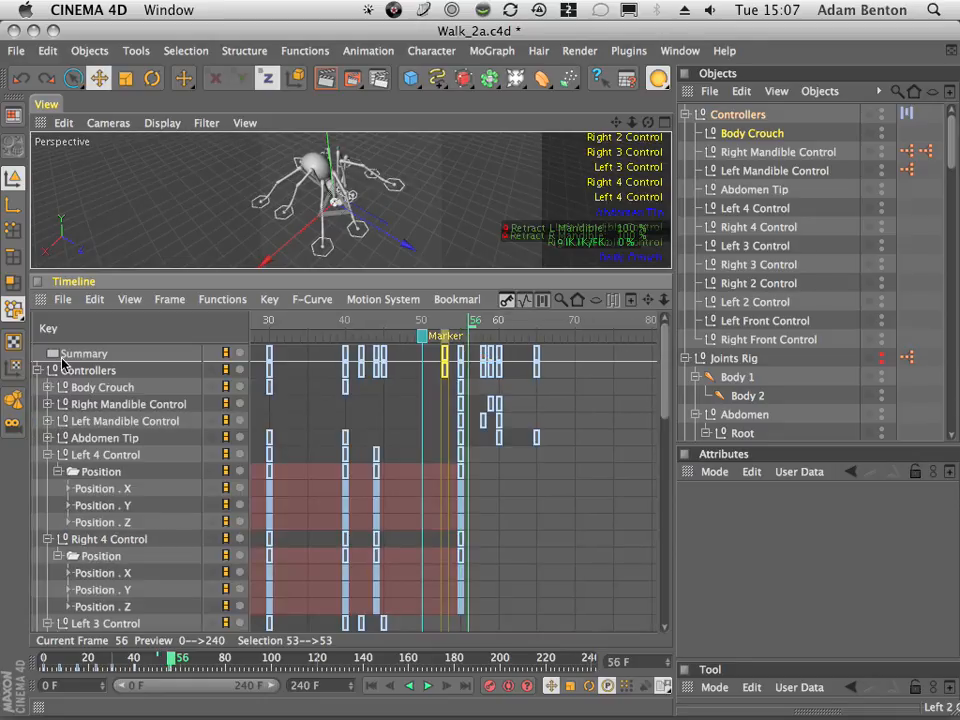
left_click(37, 370)
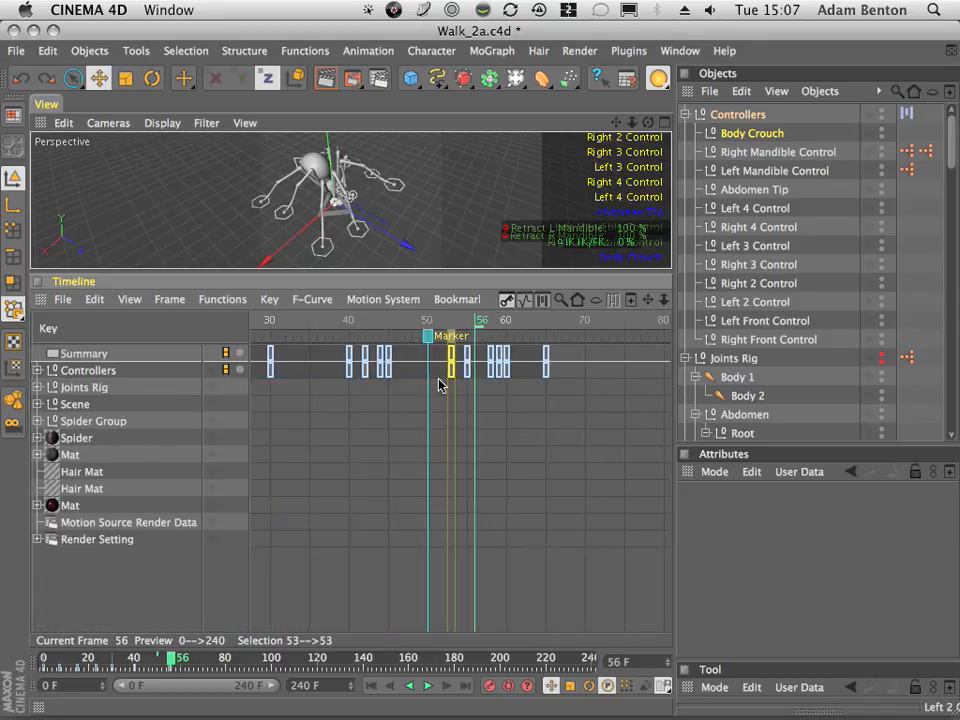
- Try duplicating the controller keys at frame 55 to frame 70, scrub back to frame 50, and undo the copy
left_click(468, 360)
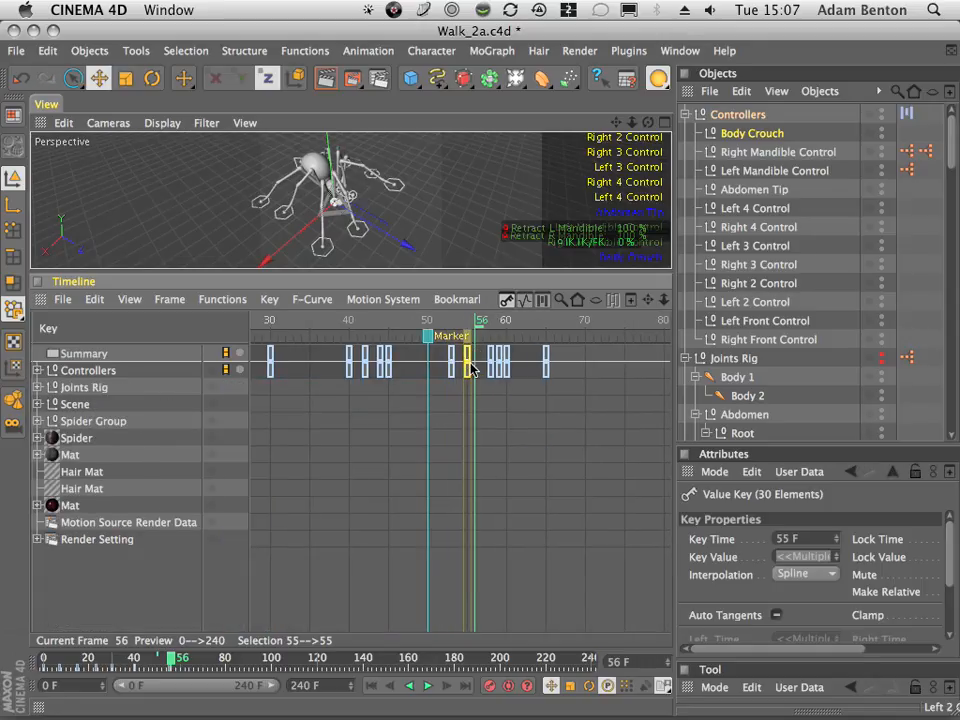
left_click_drag(470, 362, 588, 364, "super")
left_click_drag(537, 320, 428, 362)
left_click(19, 84)
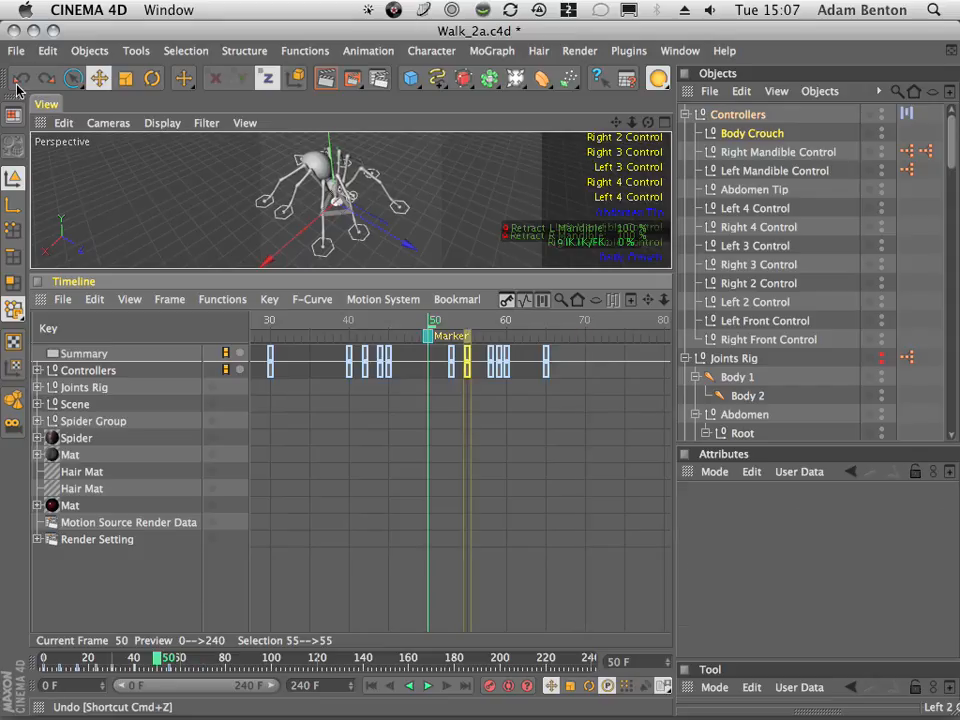
- Duplicate the controller keys at frames 53 and 55 to frames 70 and 72, and move the frame 72 copies to frame 70
left_click_drag(471, 383, 588, 360)
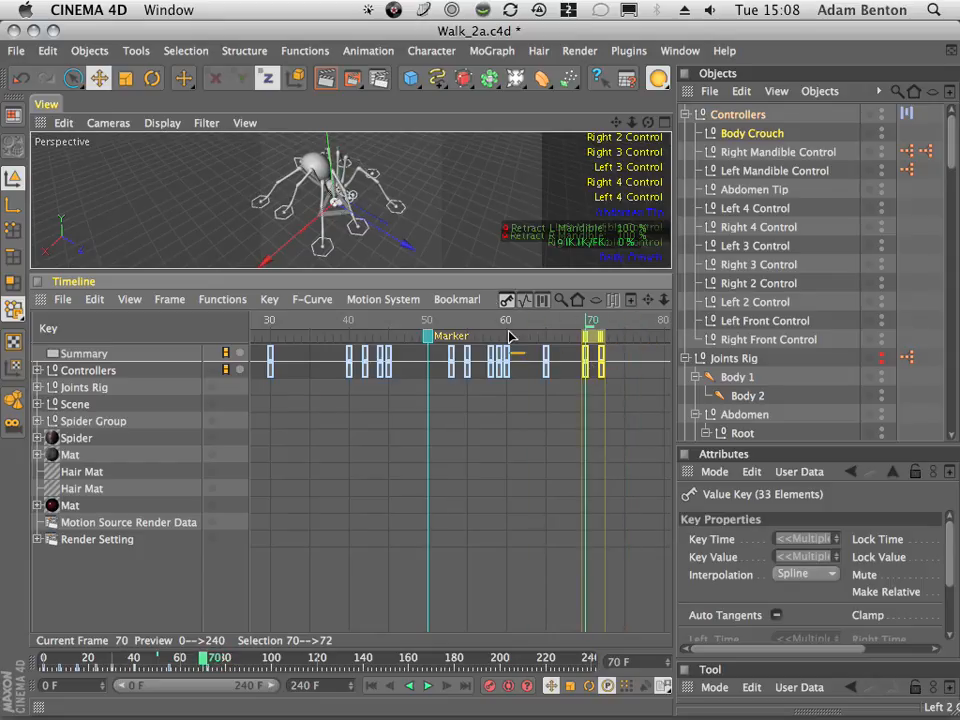
left_click(37, 370)
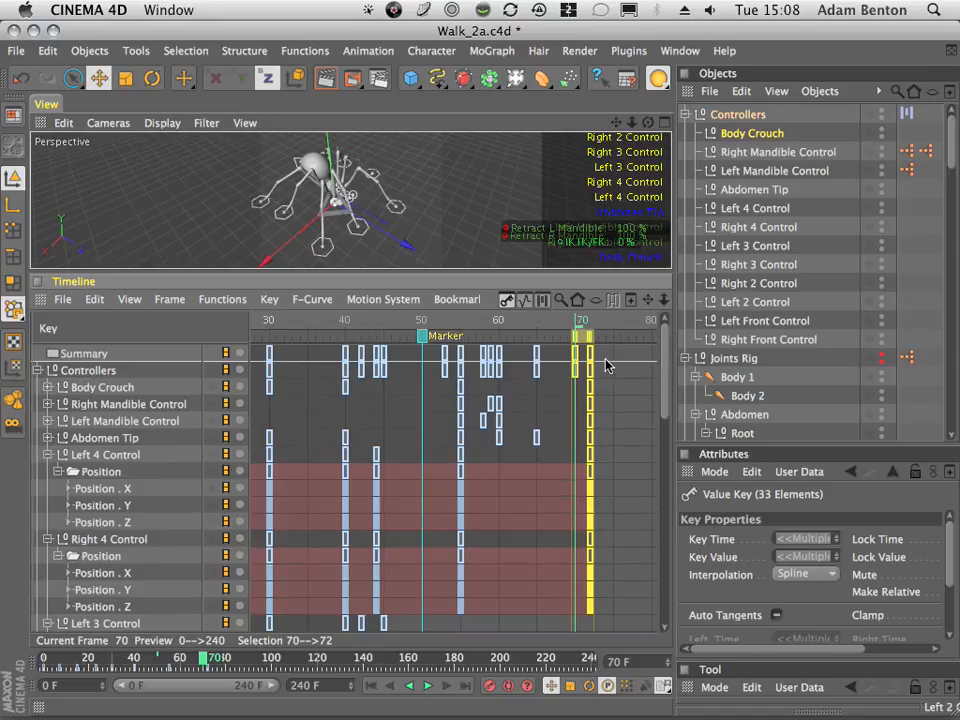
scroll(662, 400, "down", 10)
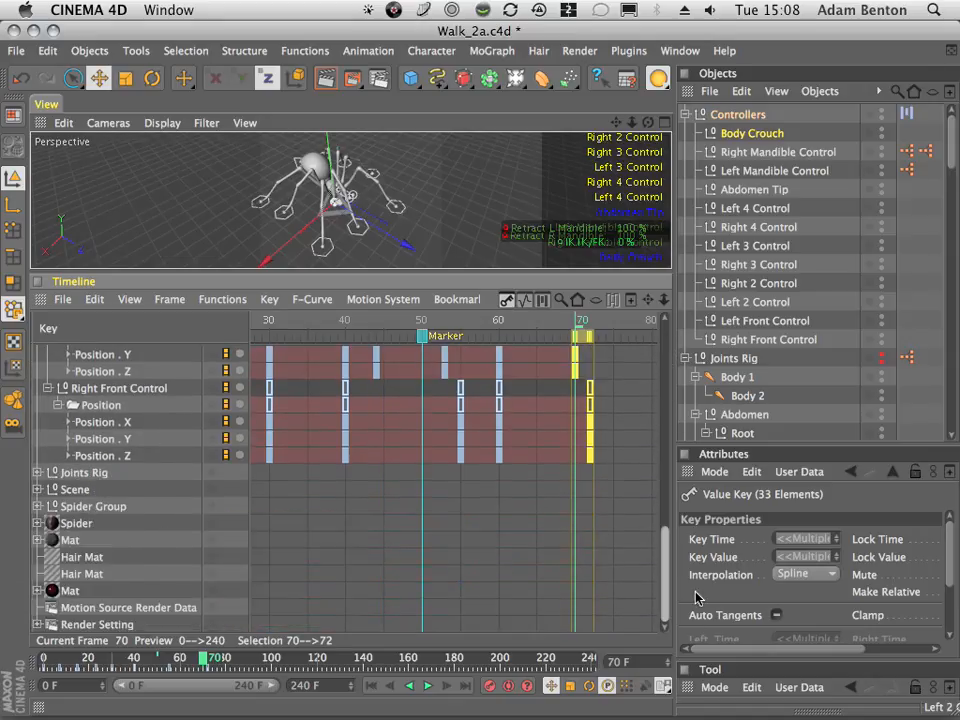
scroll(662, 400, "up", 10)
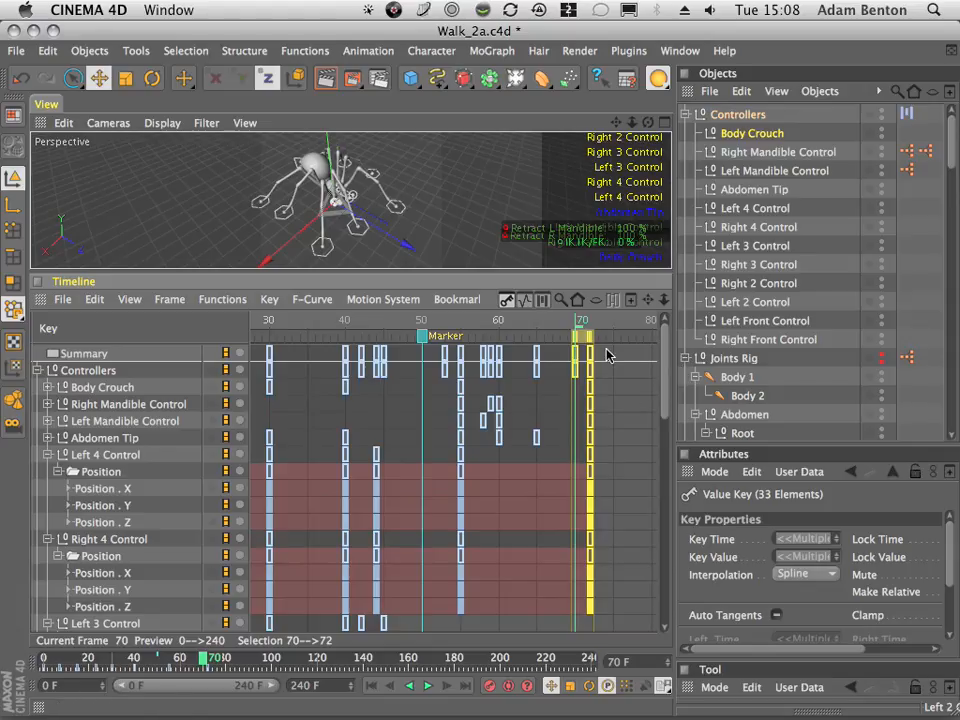
left_click_drag(606, 352, 590, 612)
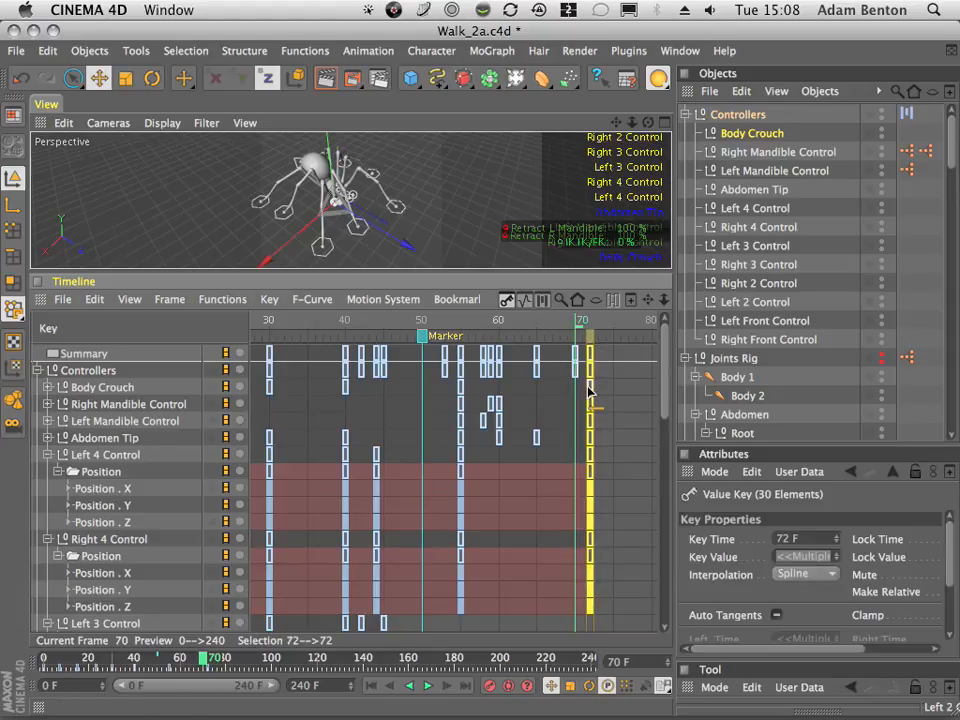
left_click_drag(590, 351, 576, 353)
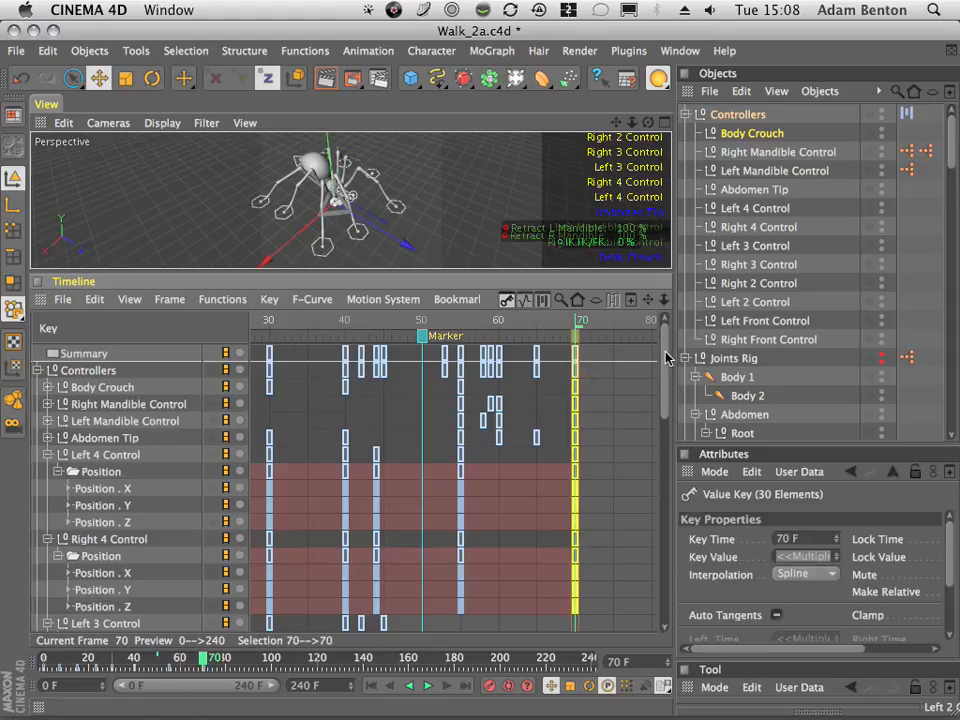
left_click_drag(665, 352, 663, 323)
- Enlarge the viewport, review the pose around frame 70 from several angles, and scrub to frame 75
mouse_move(557, 332)
left_mouse_down()
mouse_move(521, 326)
mouse_move(626, 326)
mouse_move(525, 326)
mouse_move(574, 340)
left_mouse_up()
left_click_drag(431, 270, 431, 561)
left_click_drag(646, 124, 603, 632)
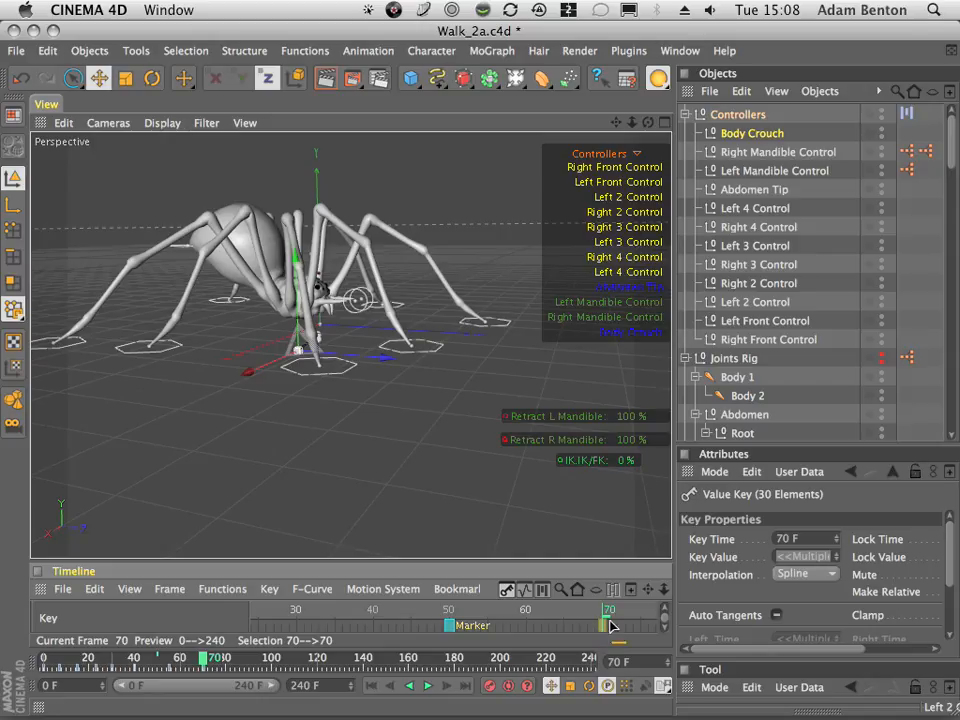
left_click_drag(646, 120, 683, 8)
left_click_drag(644, 106, 866, 44)
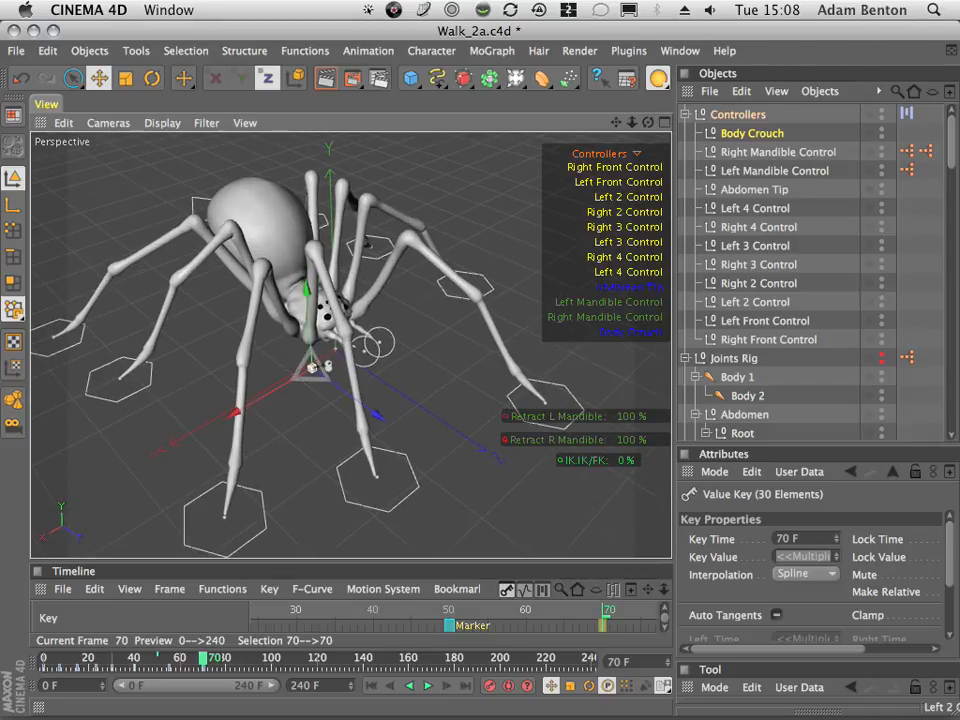
left_click_drag(635, 122, 647, 203)
left_click_drag(548, 612, 608, 622)
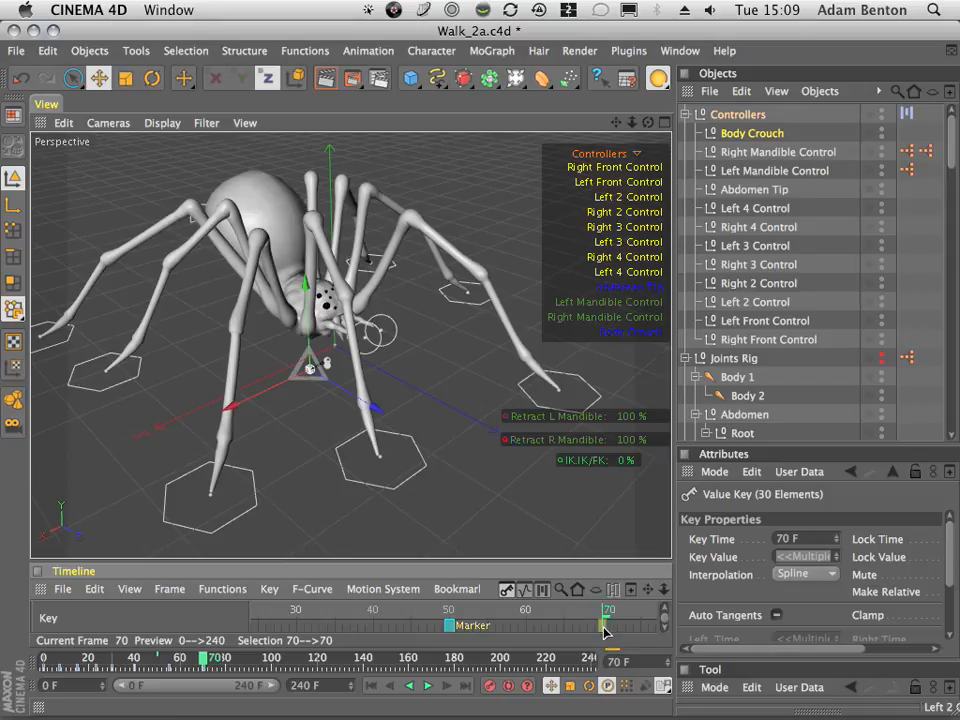
left_click_drag(648, 128, 576, 628)
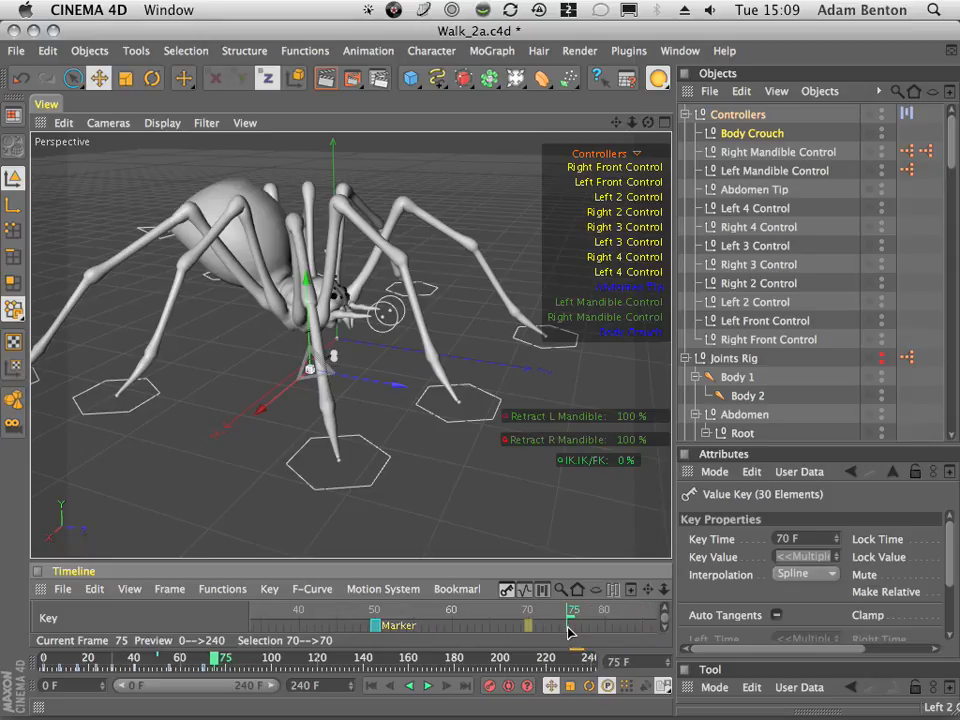
- Pull the Body Crouch controller back about 48 along Z, adjust its height, and record its key at frame 75
left_click(727, 137)
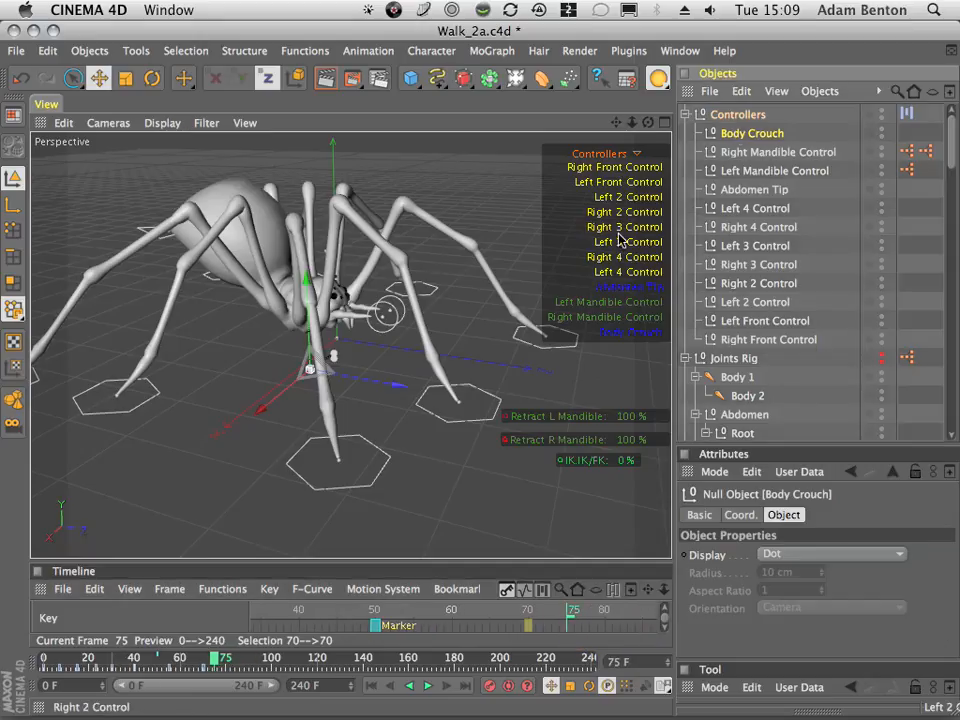
left_click_drag(392, 390, 362, 400)
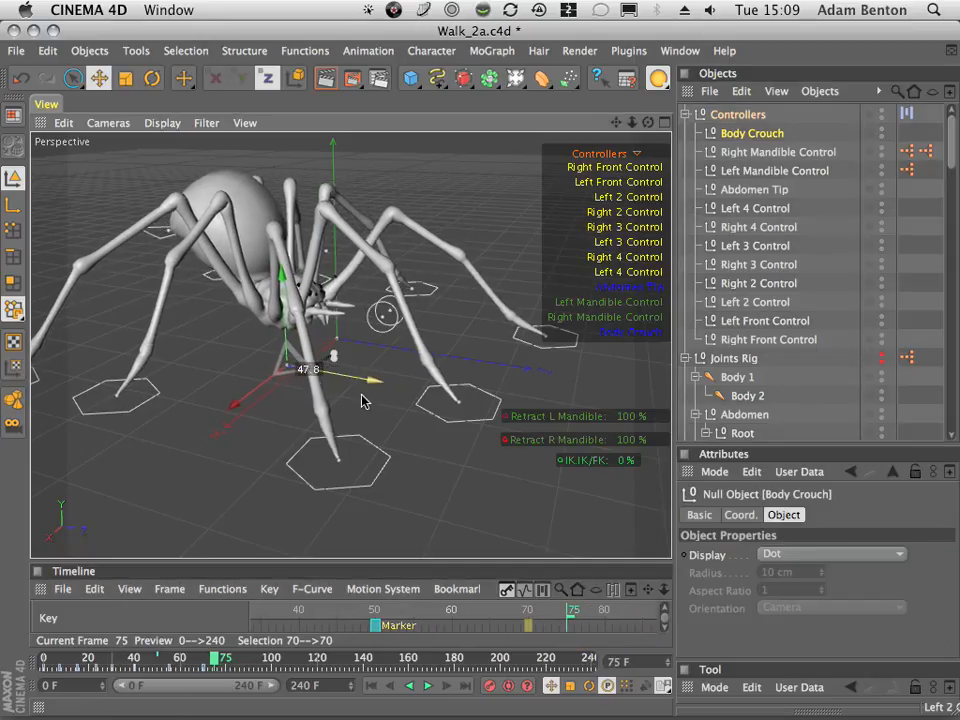
mouse_move(283, 290)
left_mouse_down()
mouse_move(287, 324)
mouse_move(284, 293)
left_mouse_up()
left_click_drag(648, 122, 482, 328)
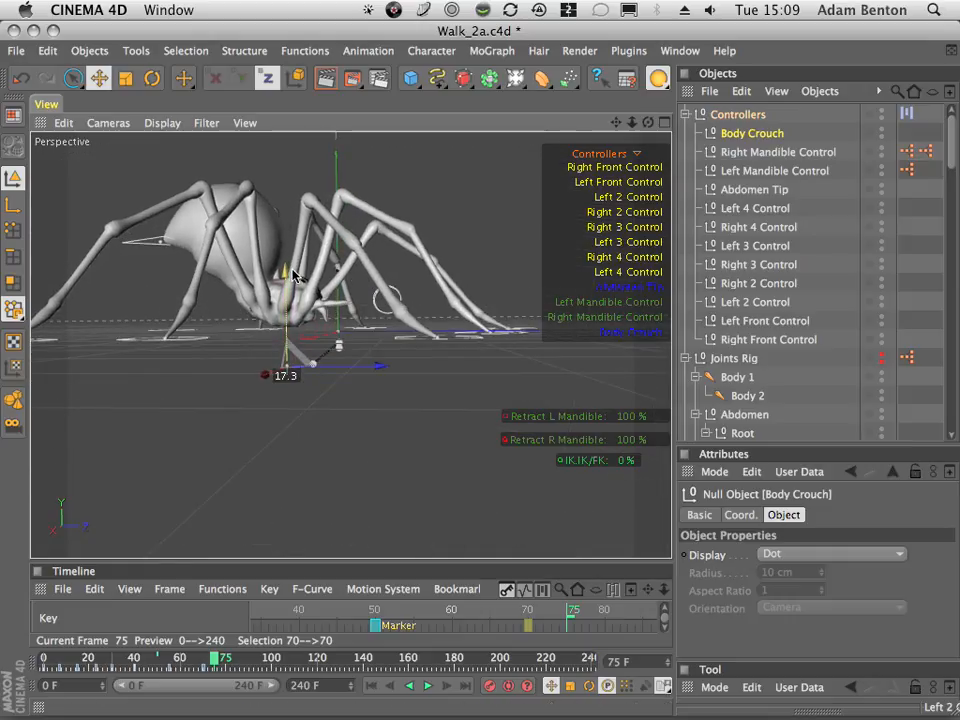
left_click_drag(648, 122, 795, 7)
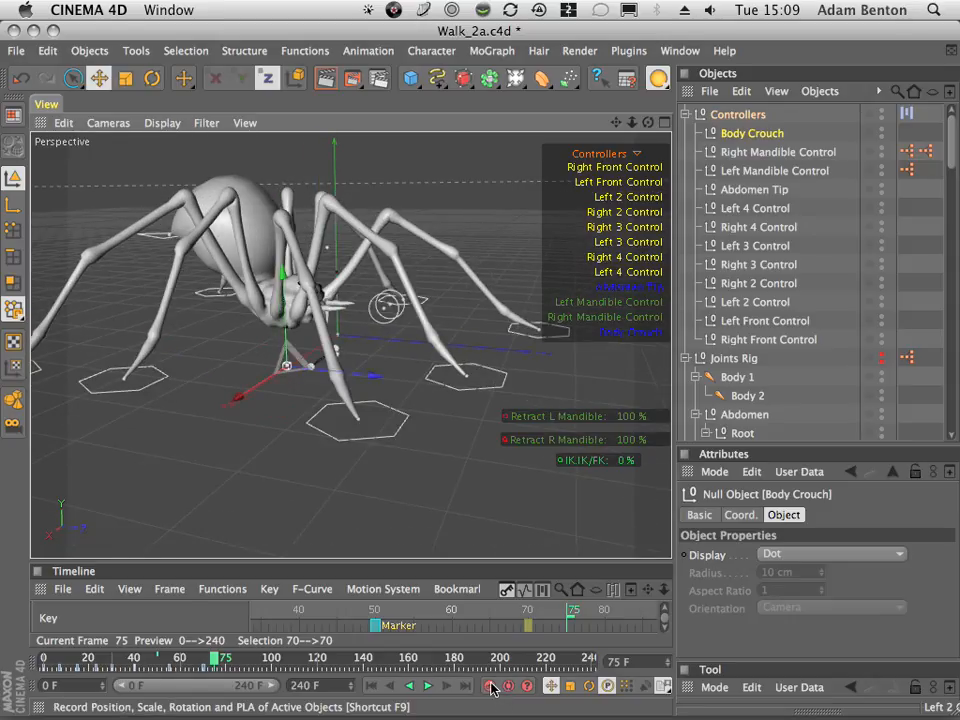
mouse_move(567, 612)
left_mouse_down()
mouse_move(489, 612)
mouse_move(578, 622)
mouse_move(519, 624)
mouse_move(573, 626)
mouse_move(528, 628)
mouse_move(564, 634)
left_mouse_up()
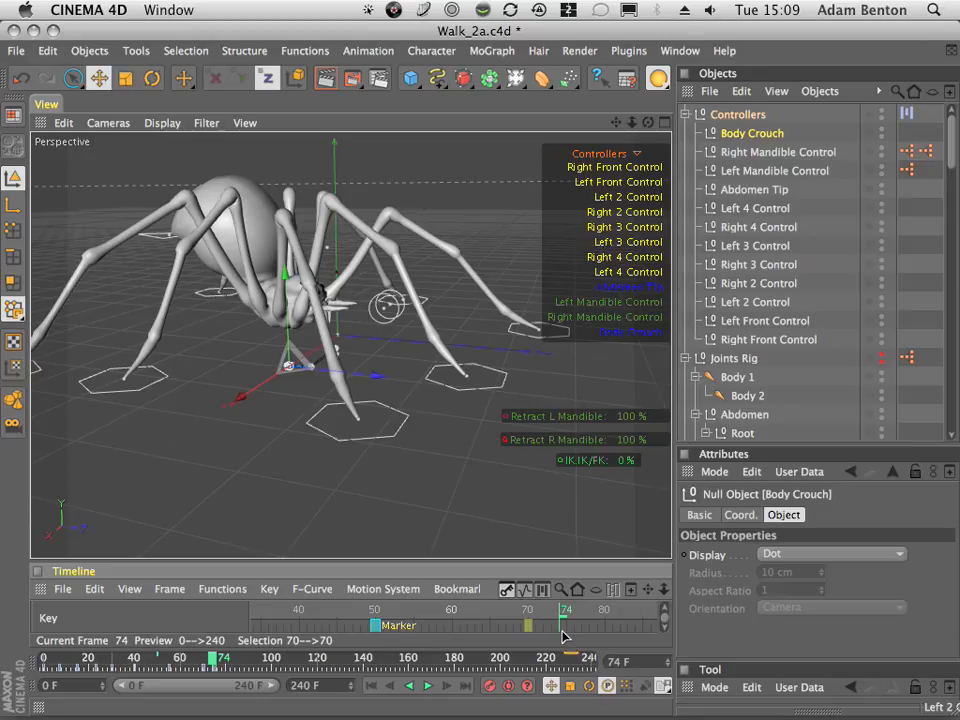
mouse_move(563, 634)
left_mouse_down()
mouse_move(527, 639)
mouse_move(565, 641)
left_mouse_up()
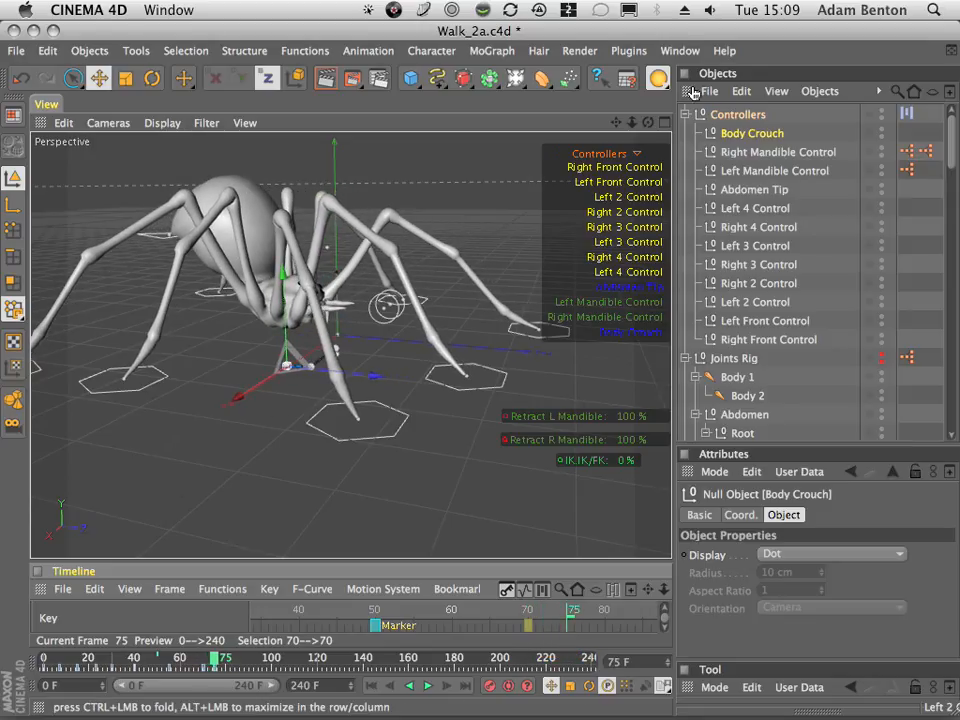
- Reposition the Left 4 Control foot outward and forward on the ground plane with Y locked, and record its key at frame 75
left_click_drag(648, 122, 918, 27)
left_click(746, 210)
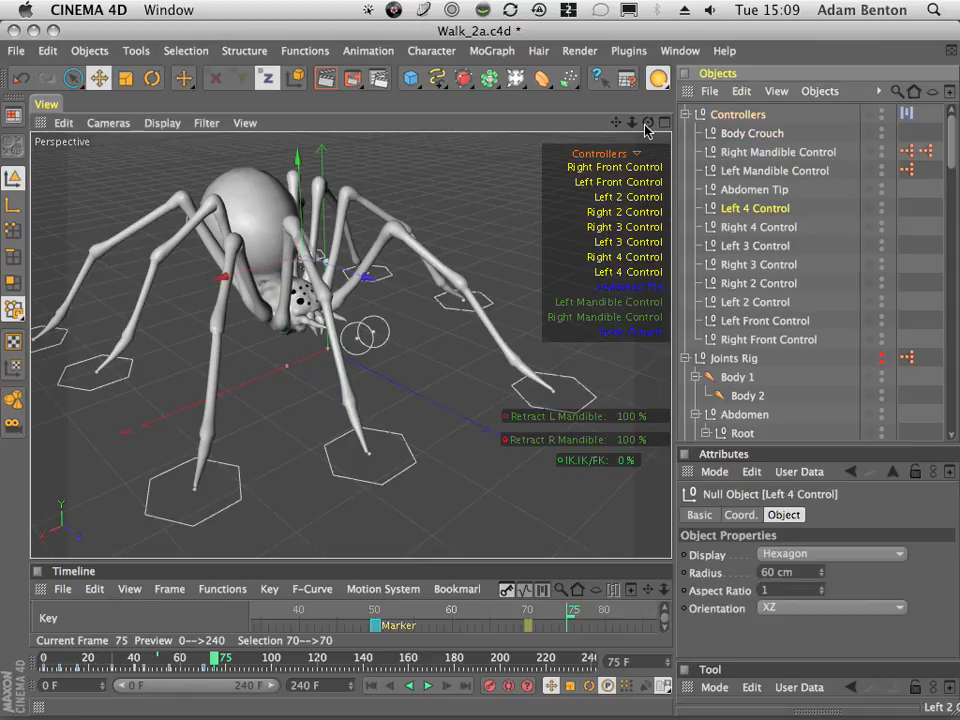
left_click_drag(645, 127, 706, 133)
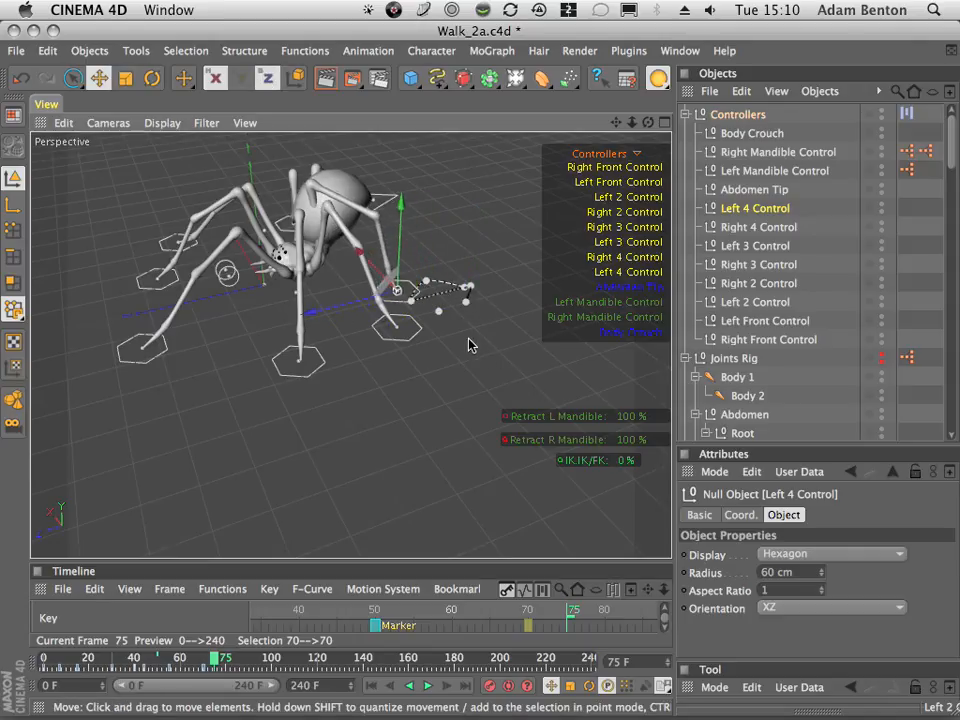
left_click_drag(469, 345, 475, 350)
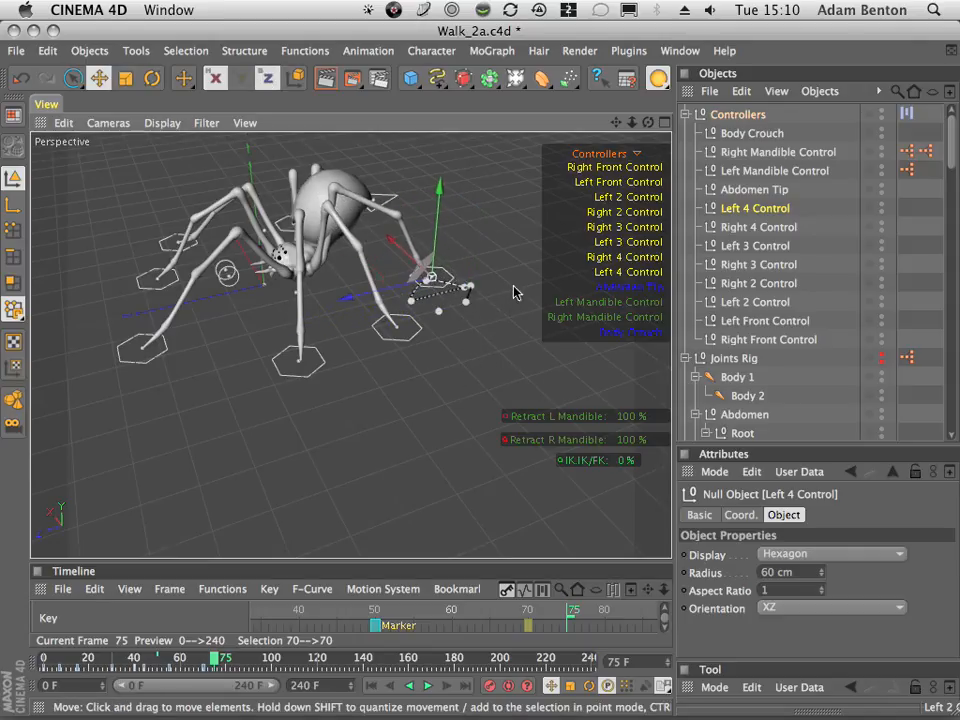
left_click_drag(648, 122, 242, 160)
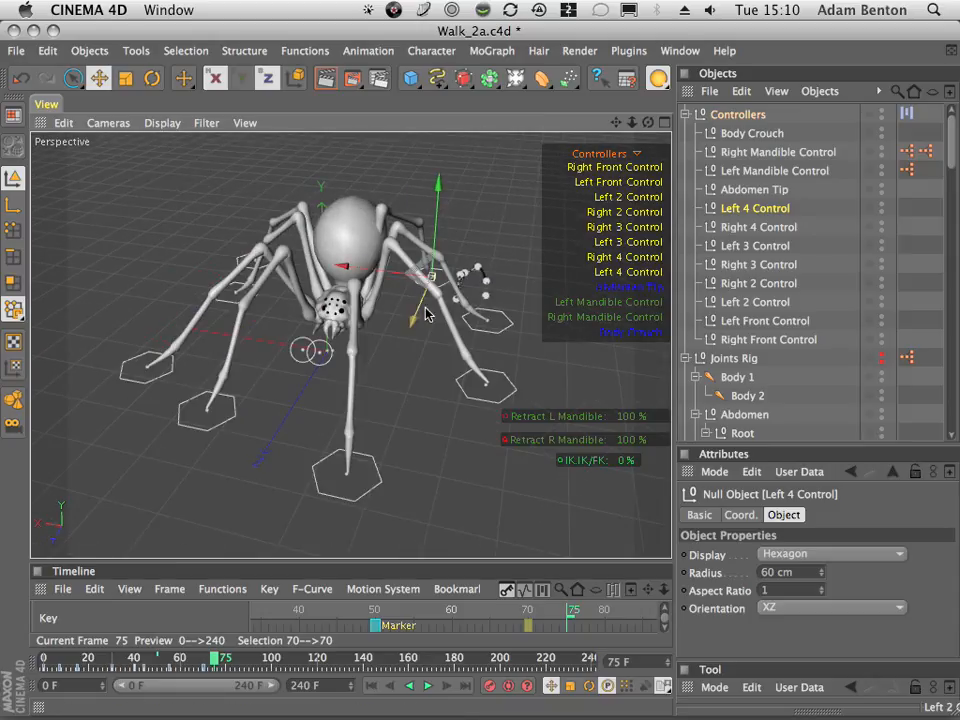
left_click_drag(407, 337, 398, 386)
left_click_drag(364, 290, 447, 311)
left_click_drag(650, 121, 604, 188)
mouse_move(418, 301)
left_mouse_down()
mouse_move(446, 307)
mouse_move(418, 319)
left_mouse_up()
left_click_drag(648, 124, 592, 117)
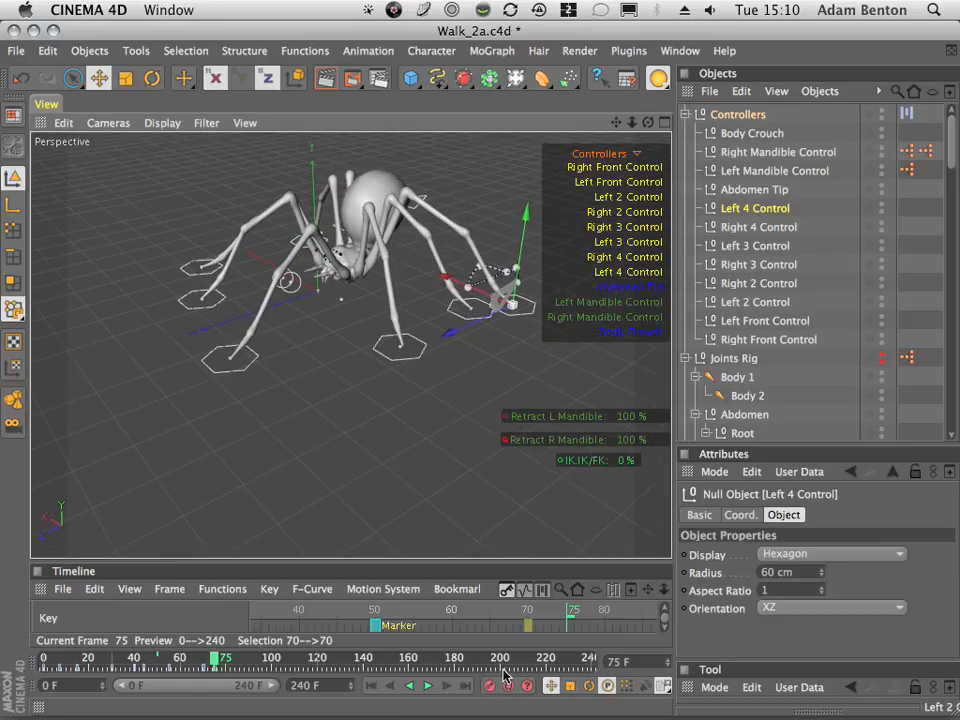
left_click_drag(648, 122, 164, 177)
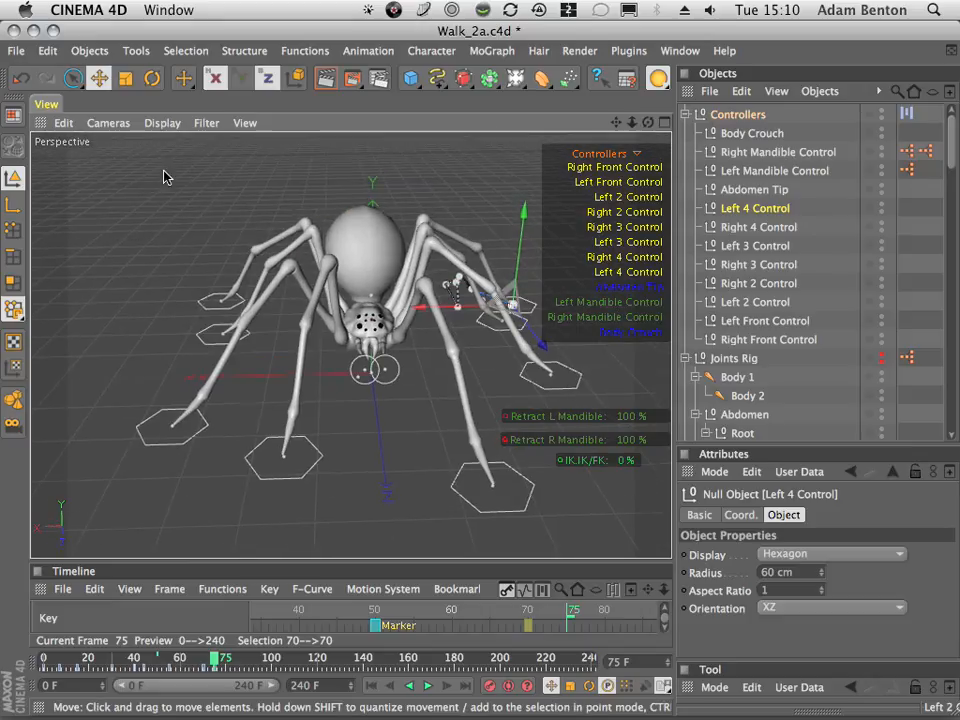
- Move the Right 4 Control foot forward and outward to match the opposite rear leg, and record its key at frame 75
left_click(756, 227)
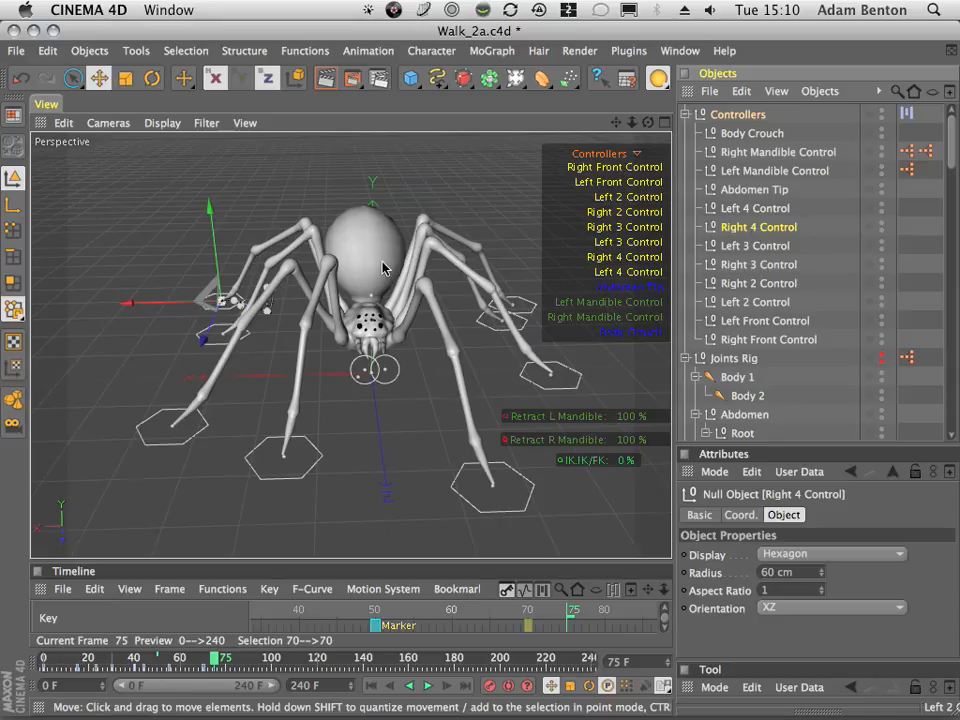
left_click_drag(201, 336, 160, 433)
left_click_drag(649, 123, 125, 220)
left_click_drag(617, 122, 848, 176)
left_click_drag(251, 390, 232, 384)
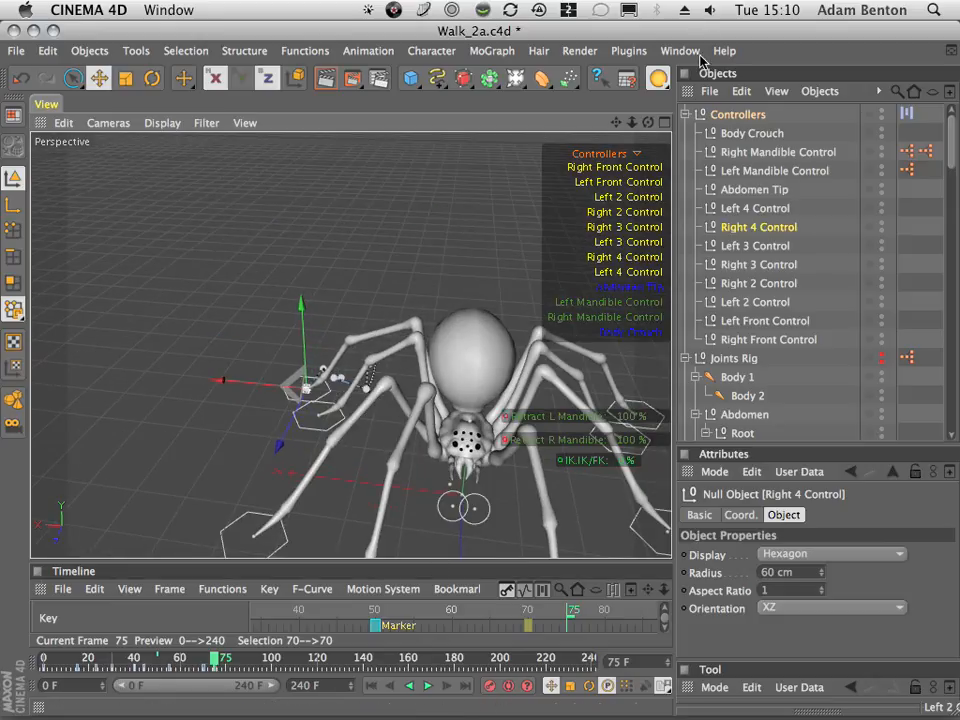
left_click_drag(617, 123, 542, 50)
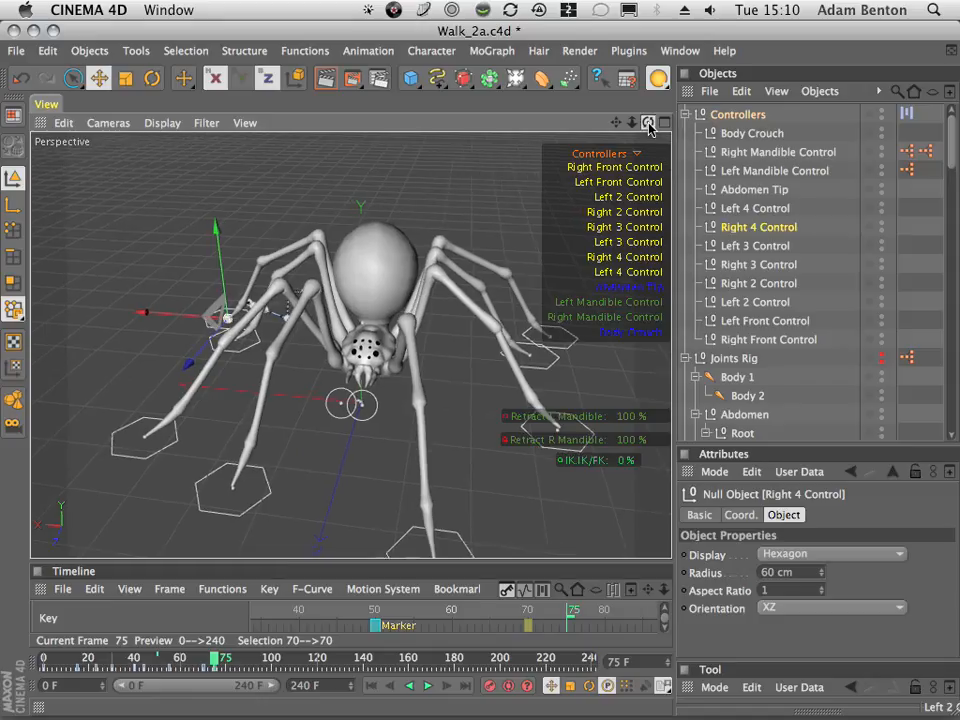
left_click_drag(648, 122, 161, 122)
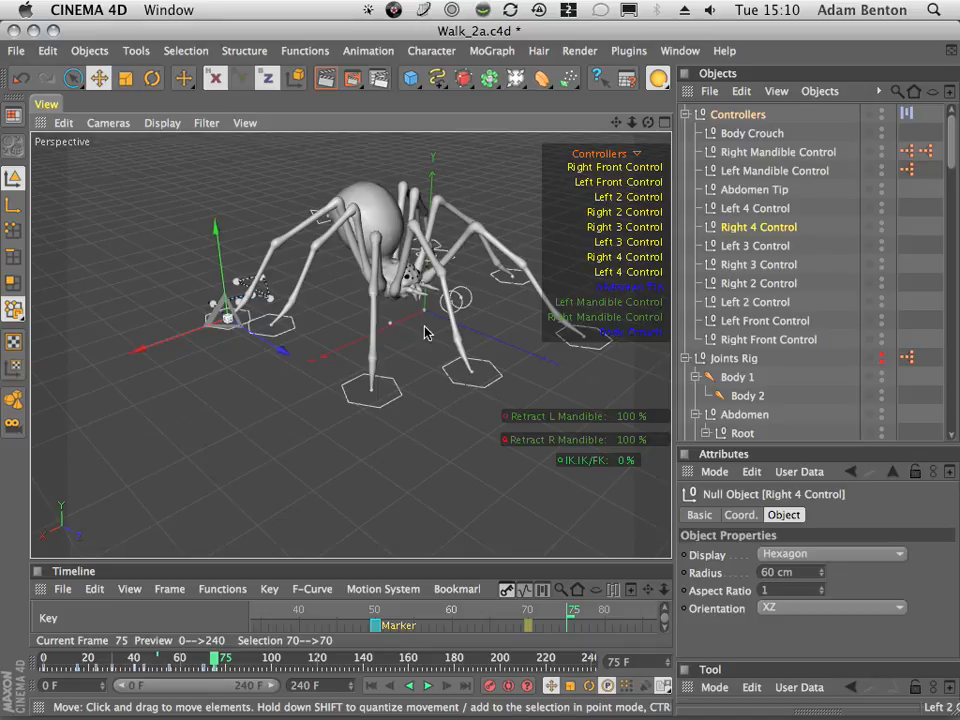
- Raise the Abdomen Tip controller, record its key at frame 75, and scrub through the surrounding frames to check it
left_click_drag(650, 123, 299, 186)
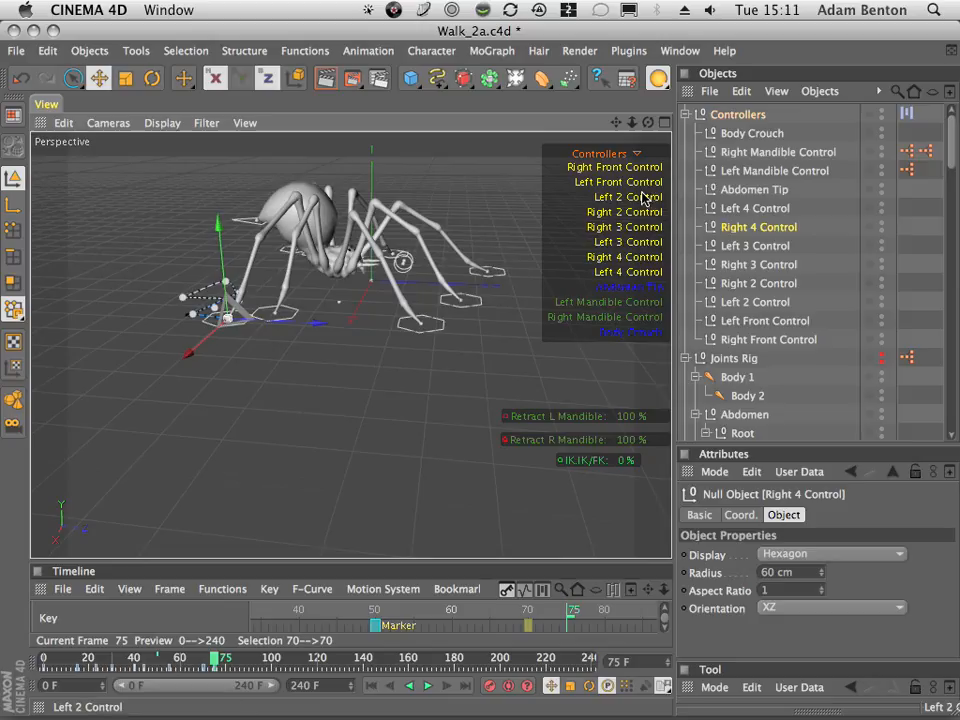
left_click(639, 288)
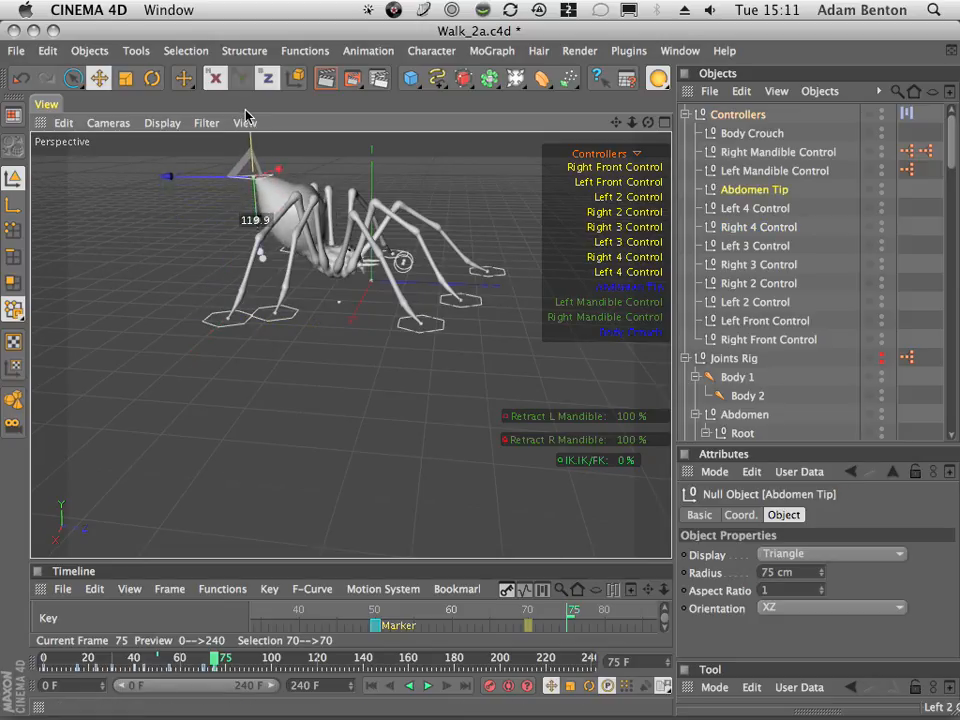
left_click_drag(250, 126, 250, 130)
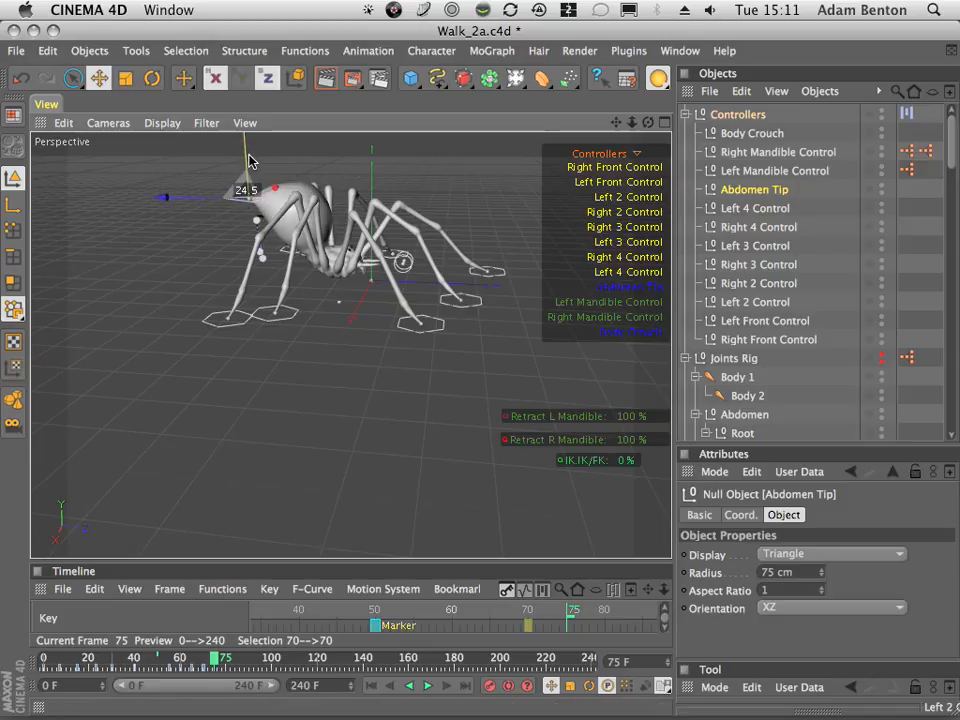
left_click_drag(250, 160, 250, 163)
left_click(490, 686)
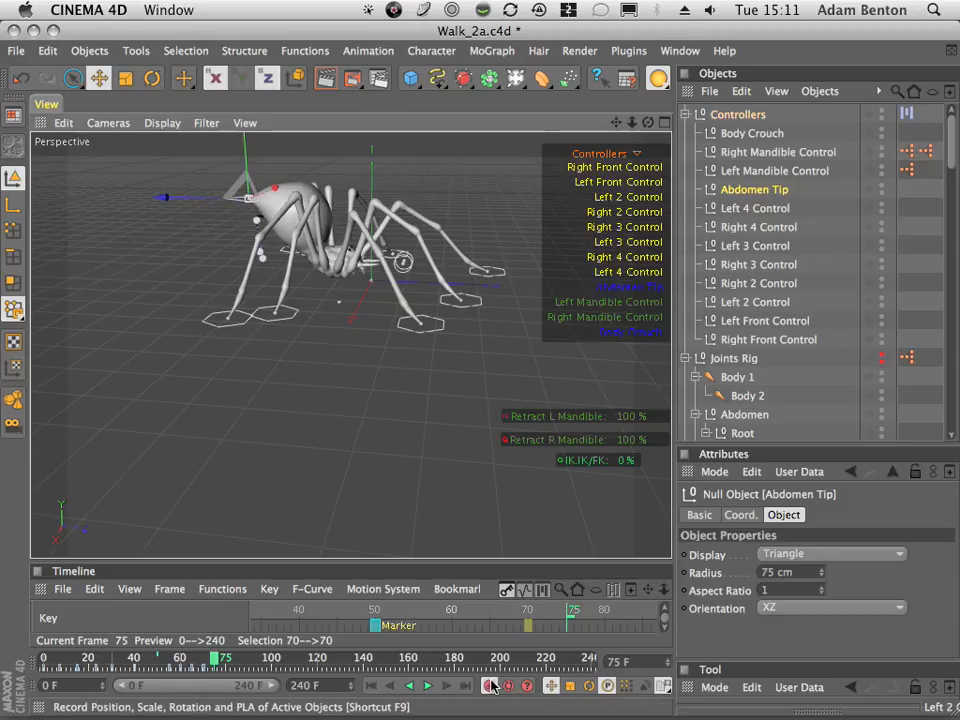
left_click_drag(513, 611, 562, 663)
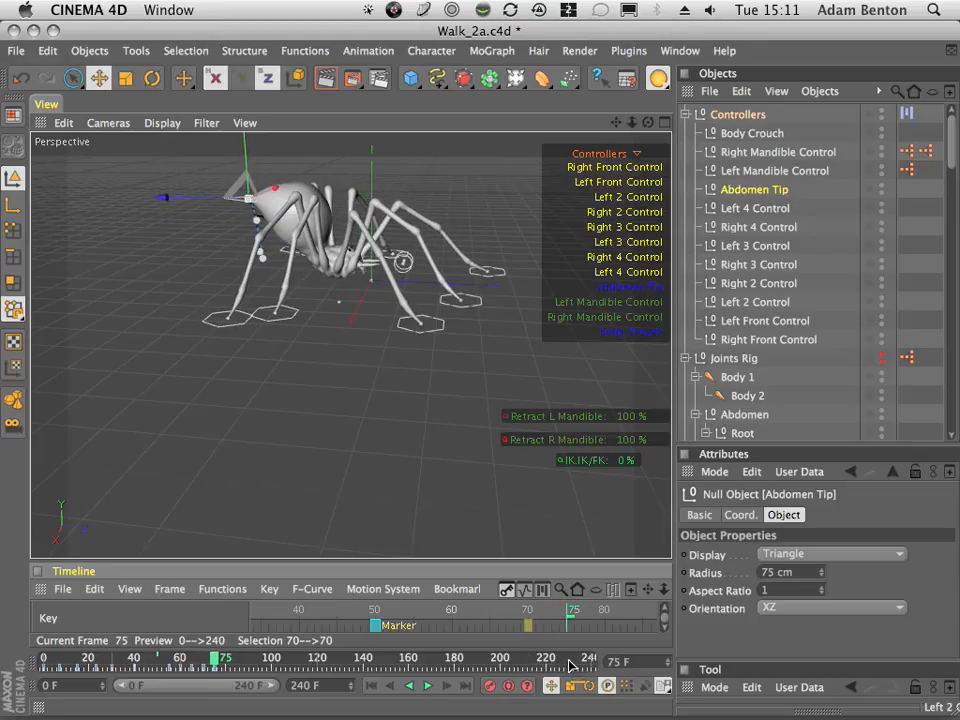
- Shift the Body Crouch controller slightly further back and re-record its key at frame 75, scrubbing to check the motion
left_click(752, 133)
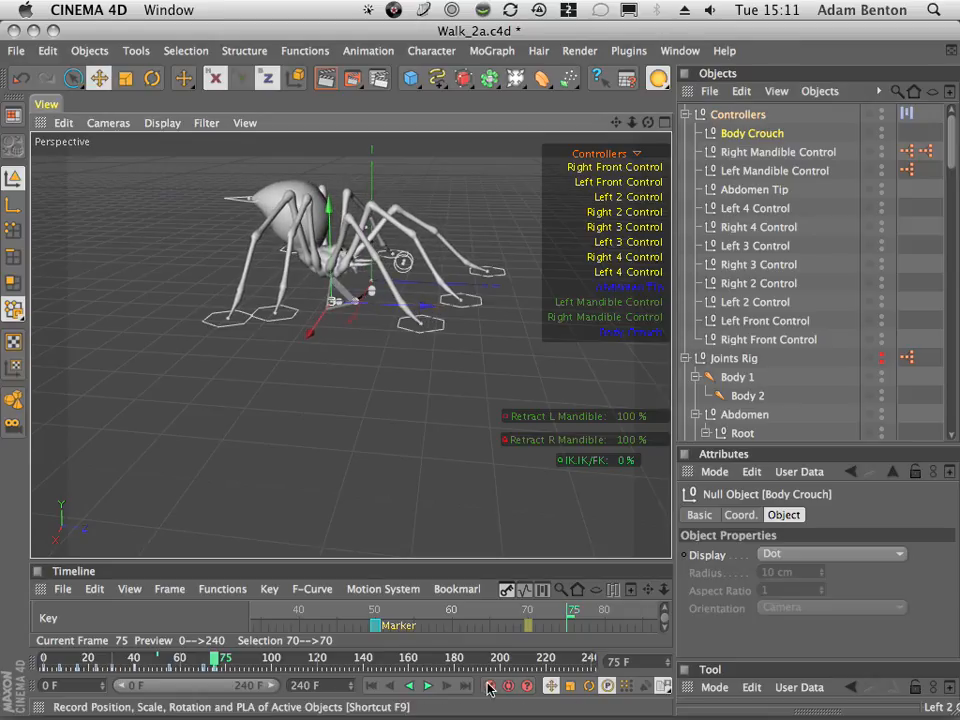
left_click(462, 611)
left_click_drag(462, 614, 550, 616)
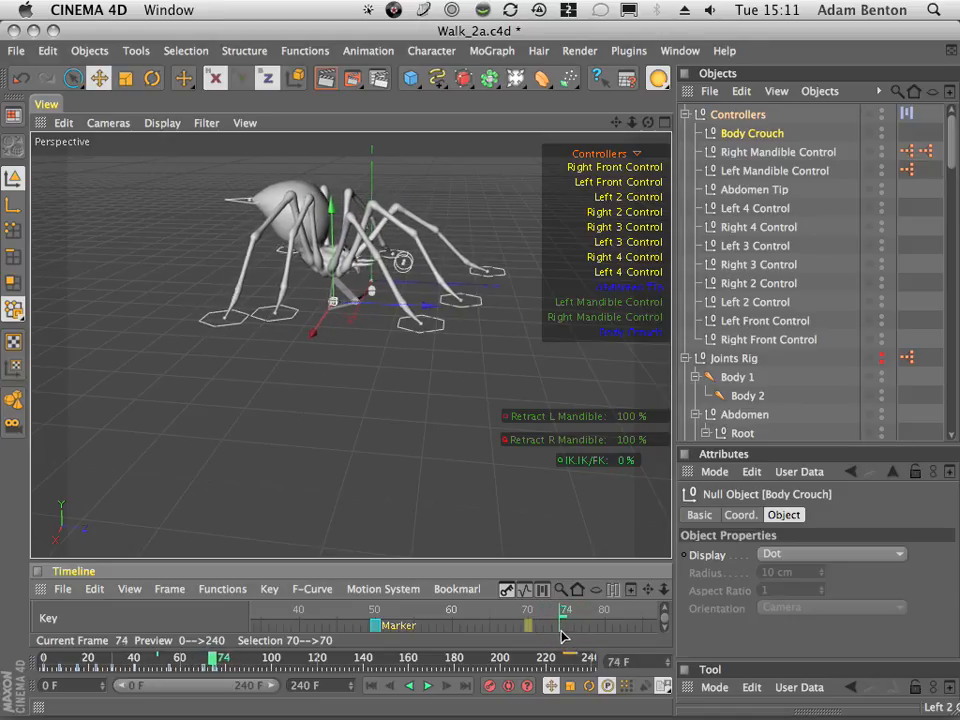
- Examine the crouch motion between frames 70 and 79 from several angles, ending on frame 75
key("f")
left_click_drag(632, 123, 776, 90)
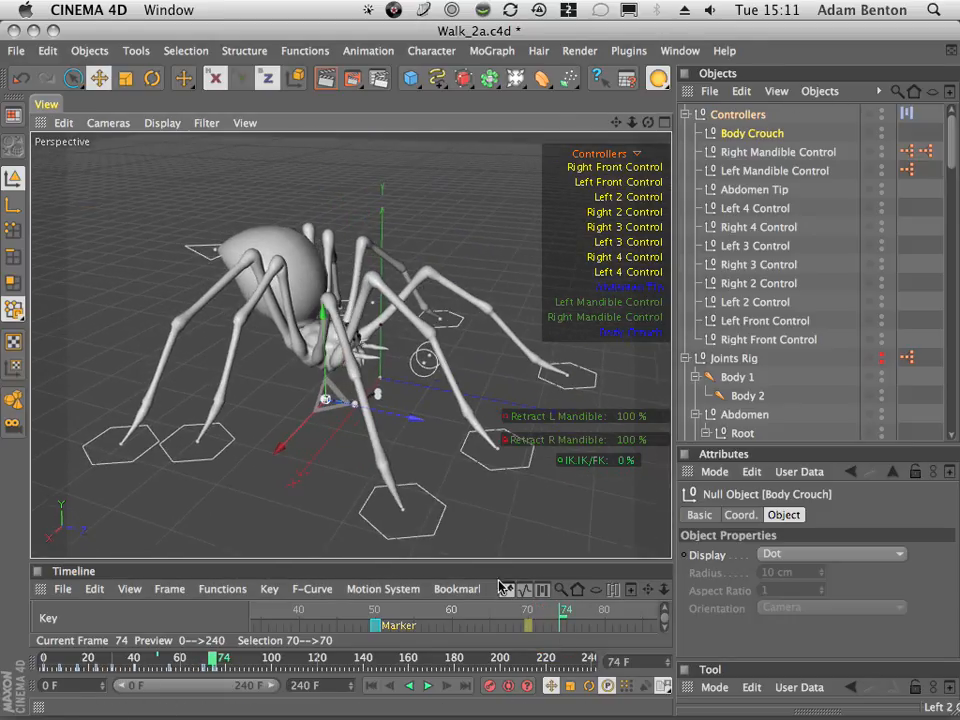
left_click_drag(535, 618, 557, 662)
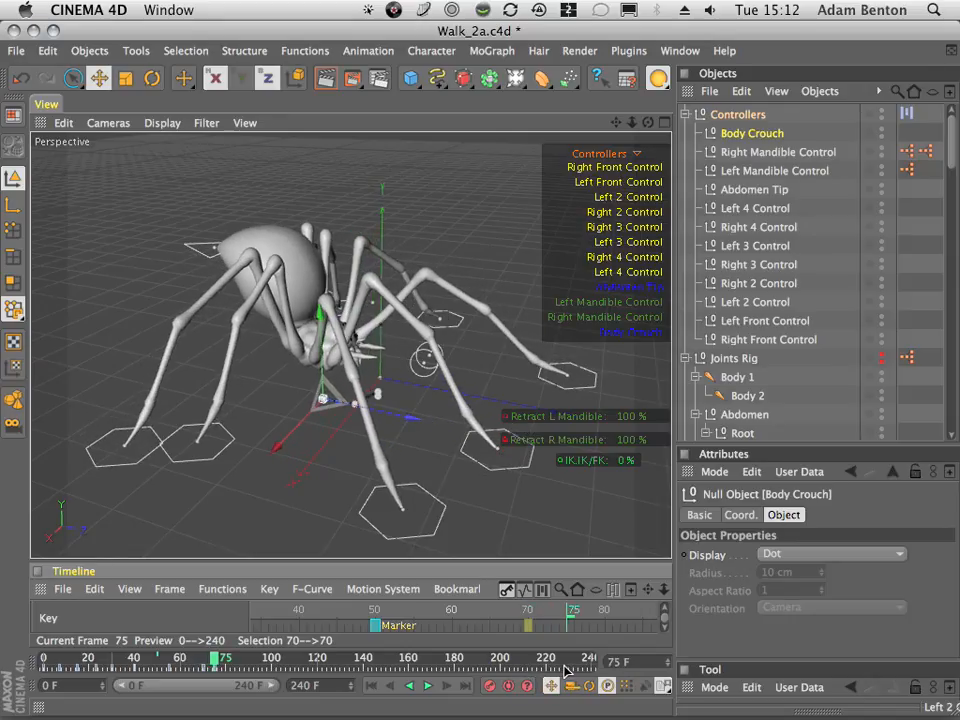
left_click_drag(566, 670, 583, 695)
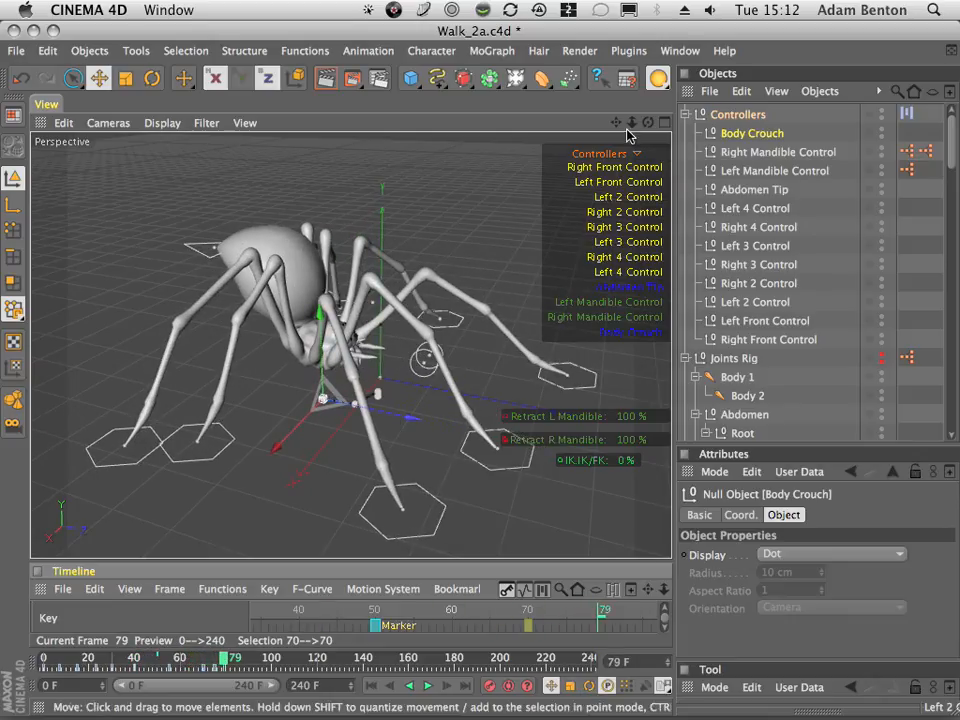
left_click_drag(648, 123, 768, 200)
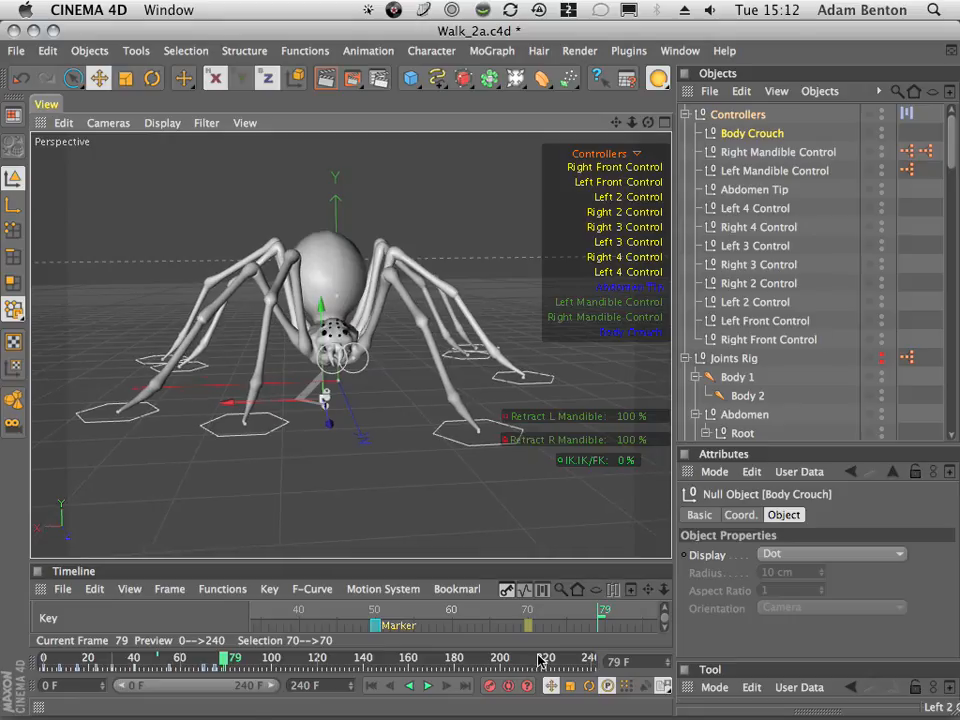
left_click_drag(552, 615, 519, 625)
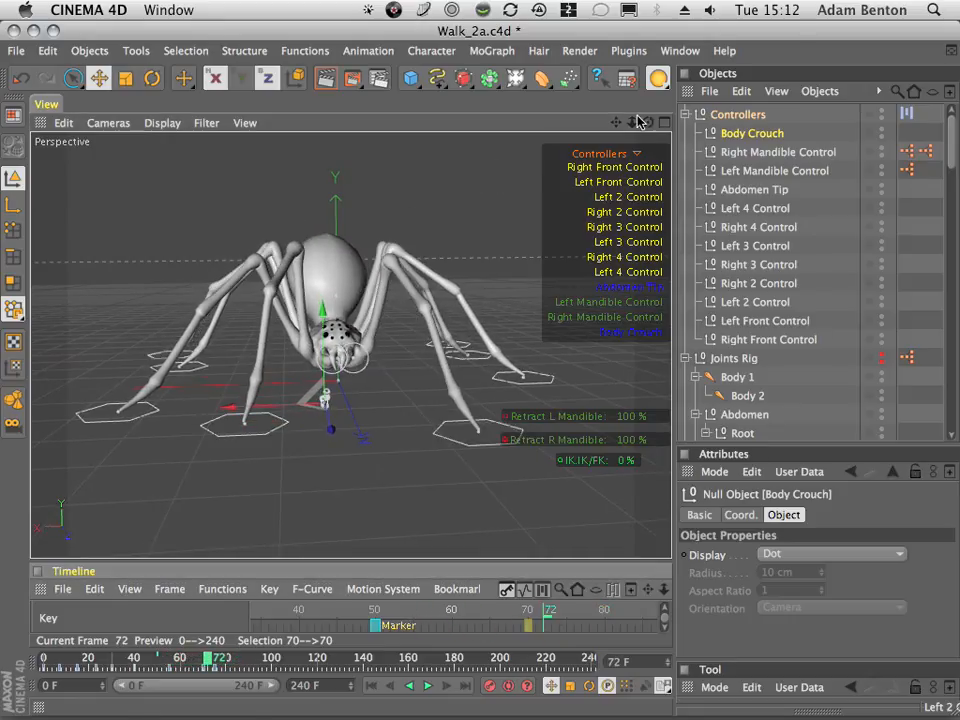
left_click_drag(634, 121, 784, 101)
left_click_drag(649, 122, 653, 37)
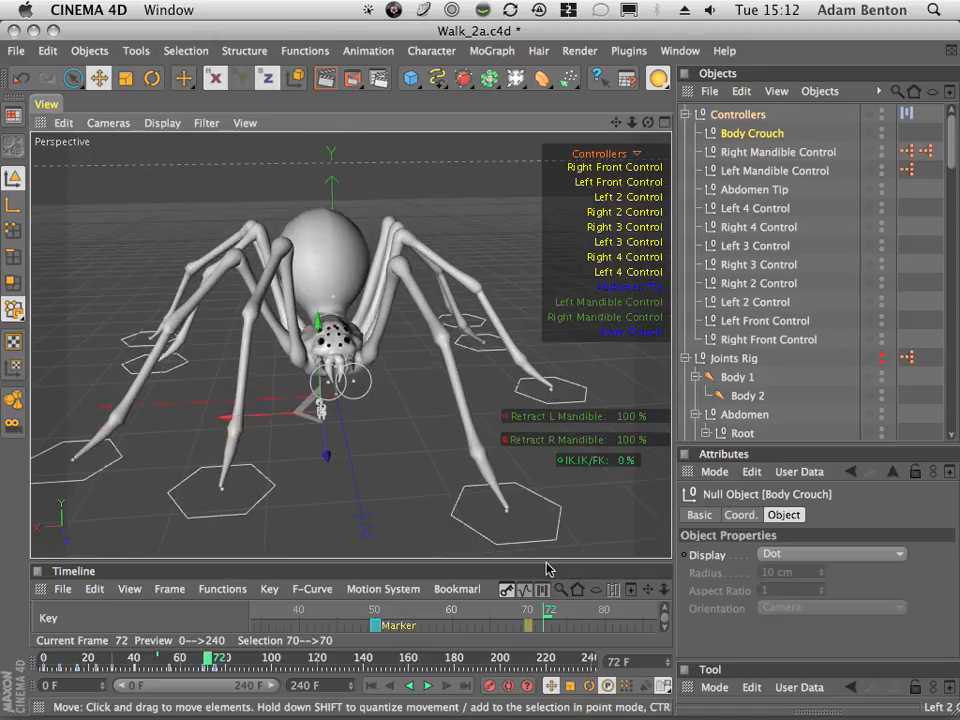
left_click_drag(546, 615, 570, 612)
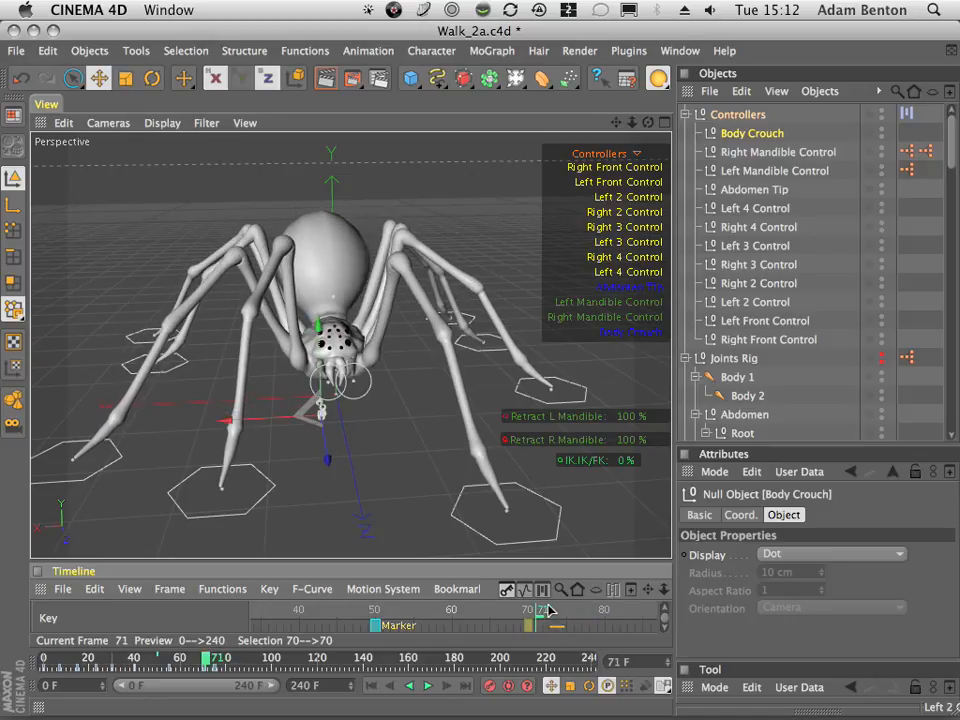
left_click_drag(561, 610, 586, 605)
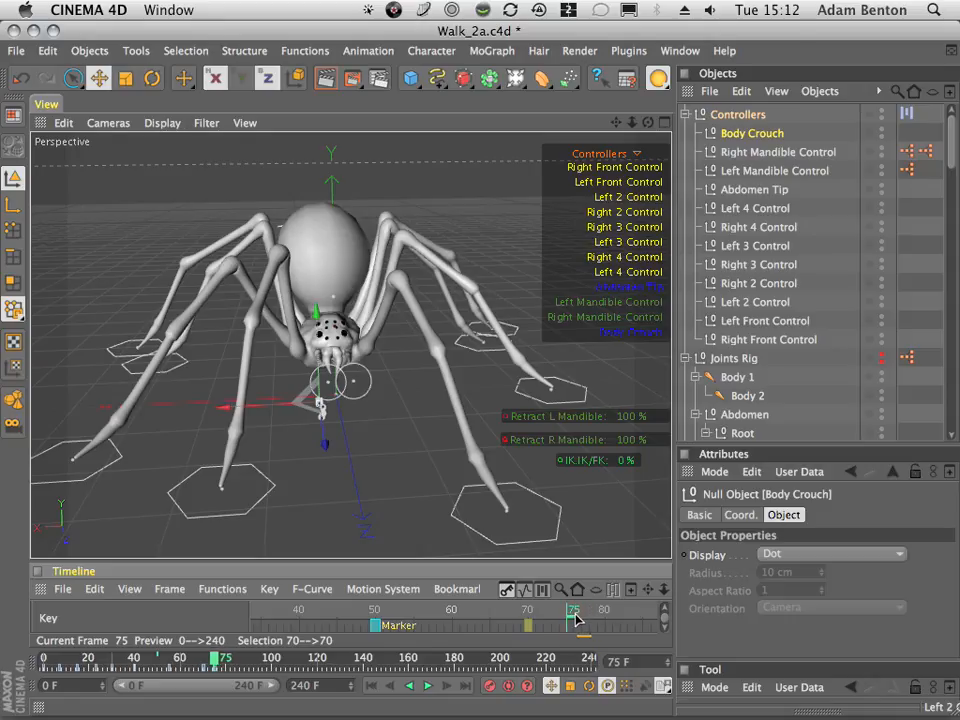
- Pull the Right Front Control foot back toward the body and record its key at frame 75
left_click(772, 340)
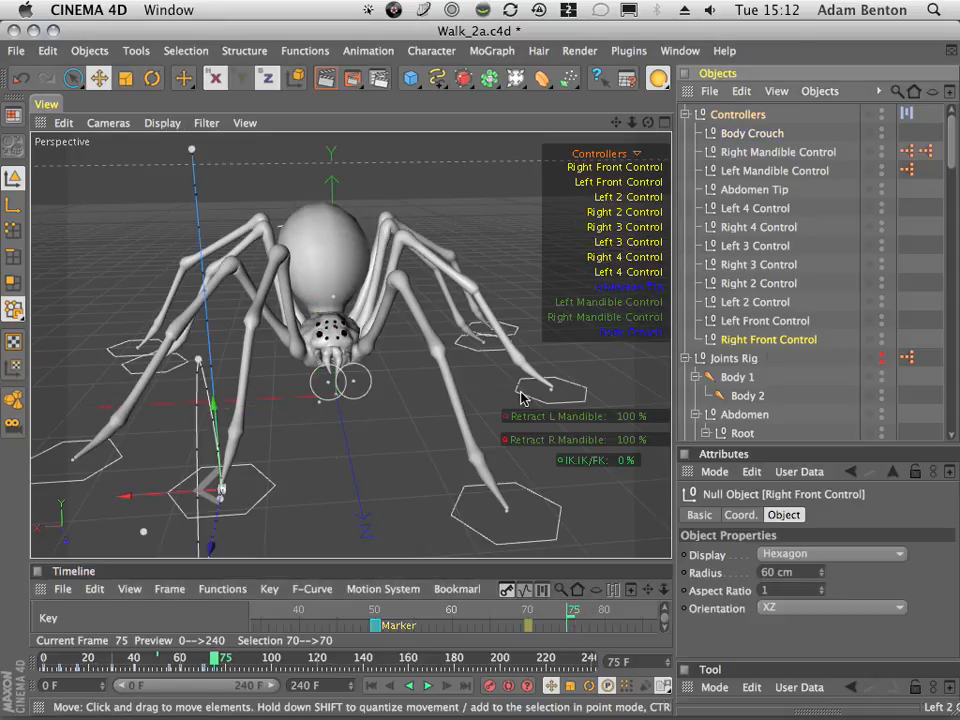
left_click_drag(218, 556, 219, 485)
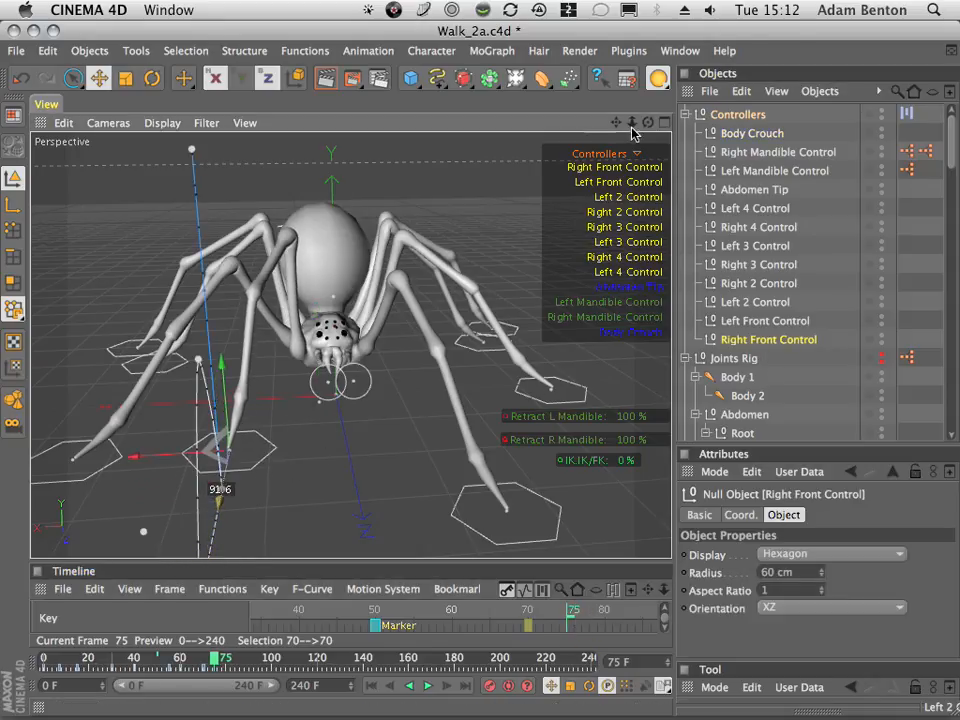
left_click_drag(683, 110, 587, 227)
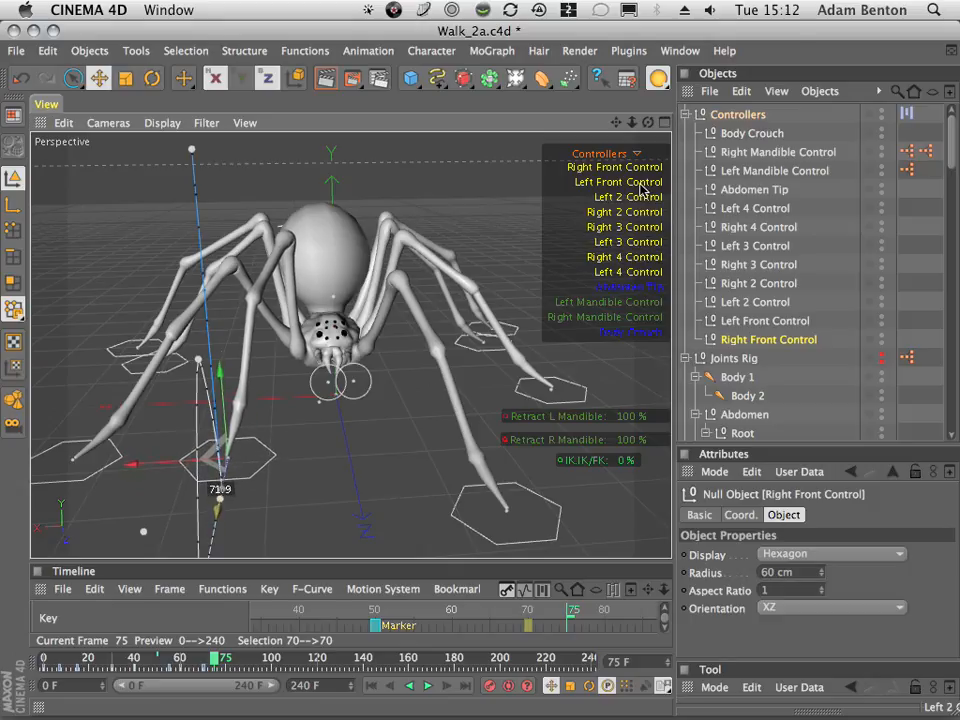
left_click_drag(641, 188, 912, 60)
left_click_drag(651, 126, 135, 308)
left_click_drag(316, 458, 268, 486)
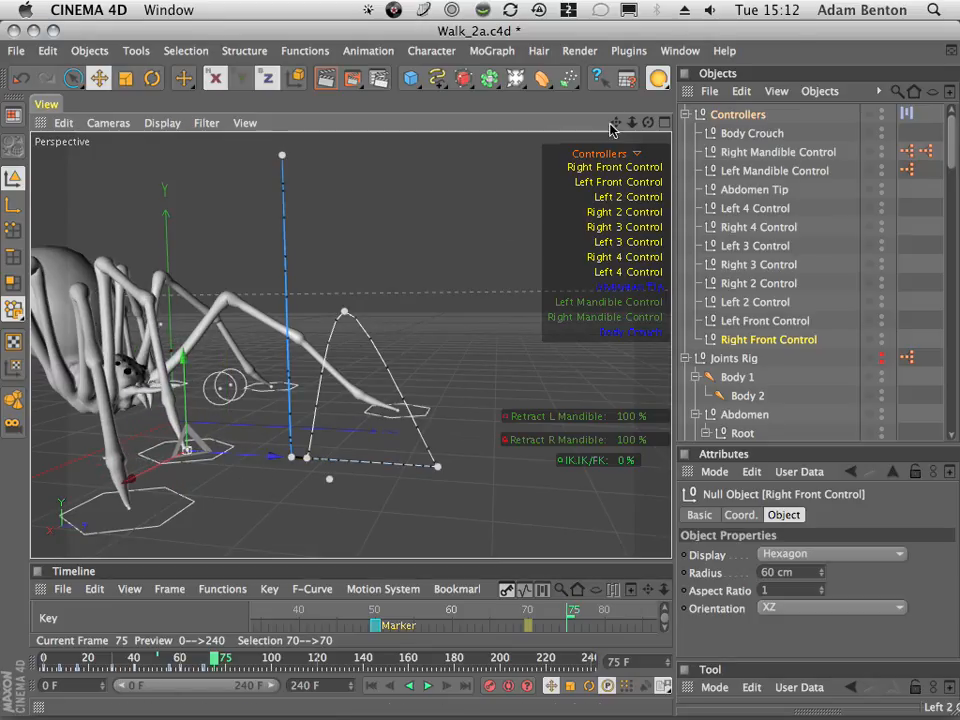
left_click_drag(652, 127, 620, 270)
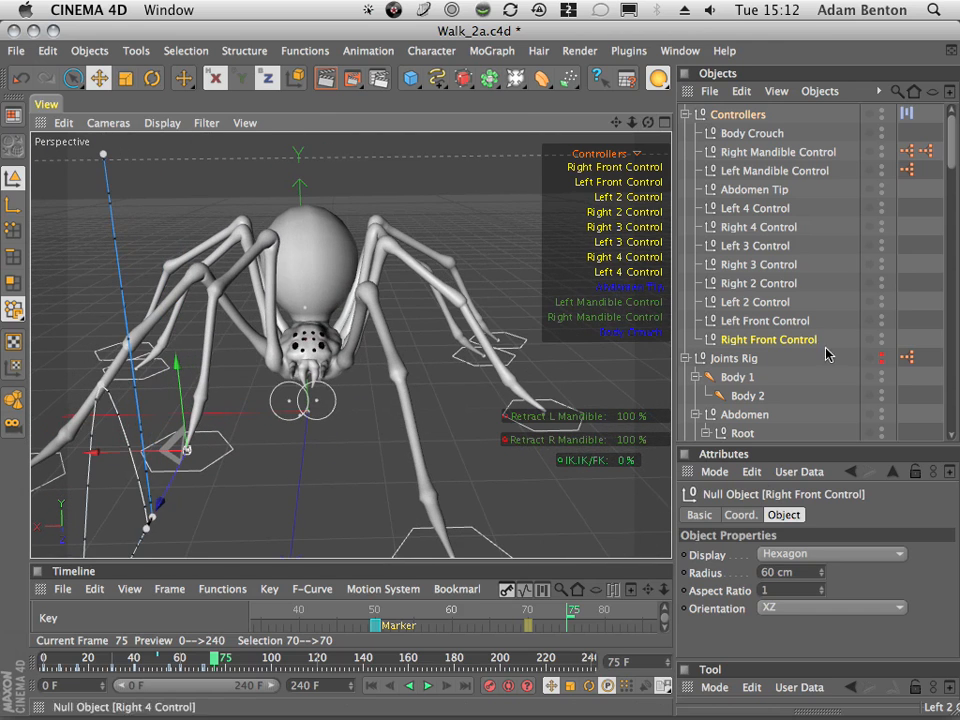
- Pull the Left Front Control foot back to match the right one, record its key at frame 75, and scrub the surrounding frames
left_click(758, 320)
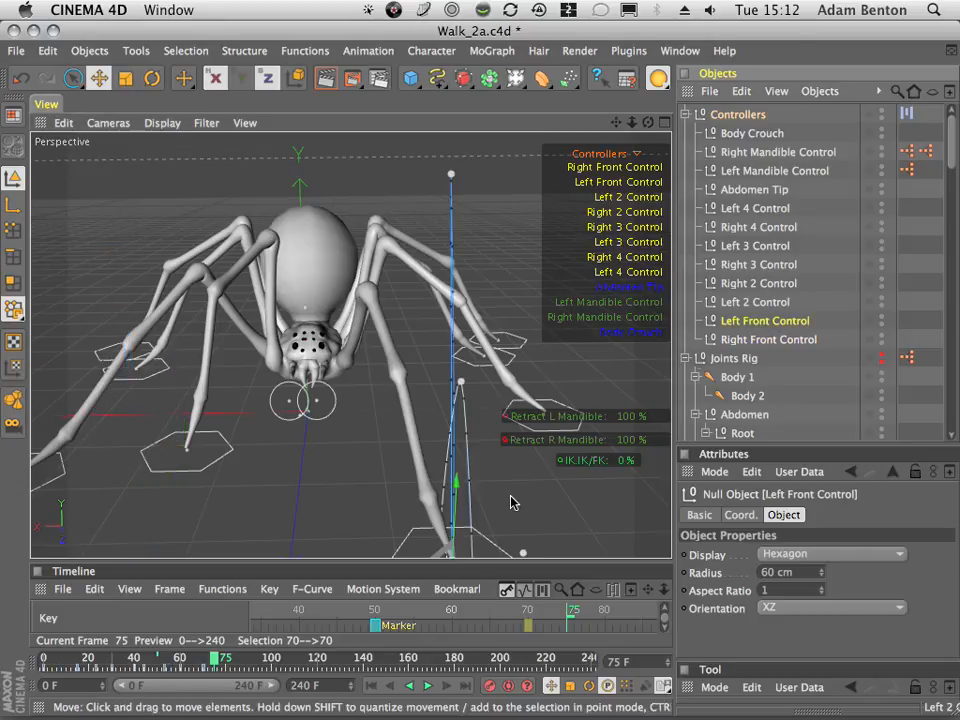
left_click_drag(631, 122, 336, 435)
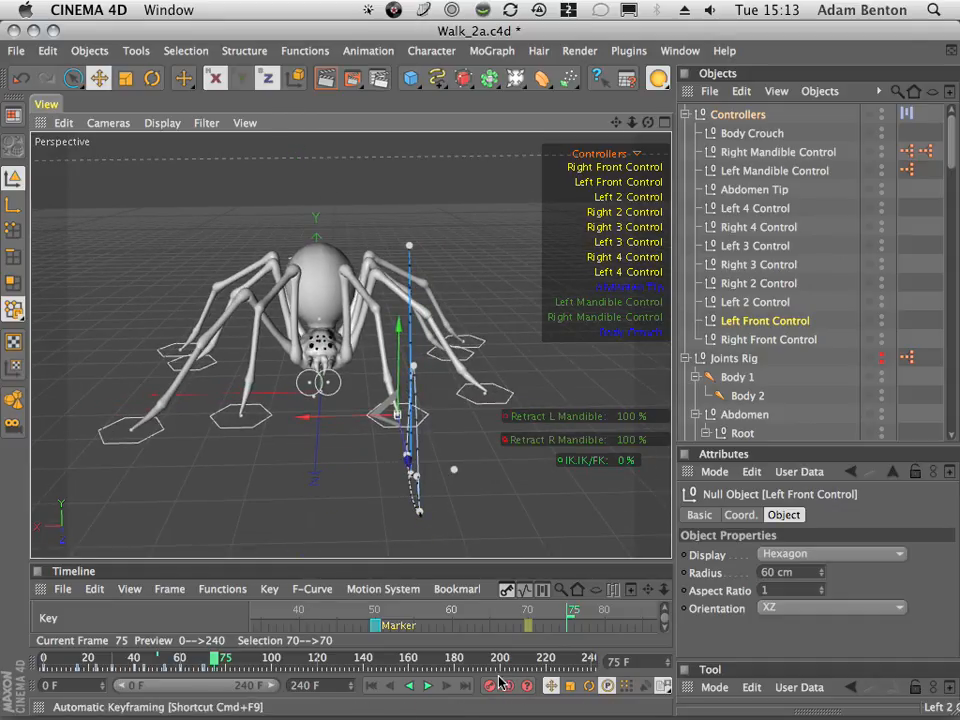
left_click_drag(528, 612, 578, 610)
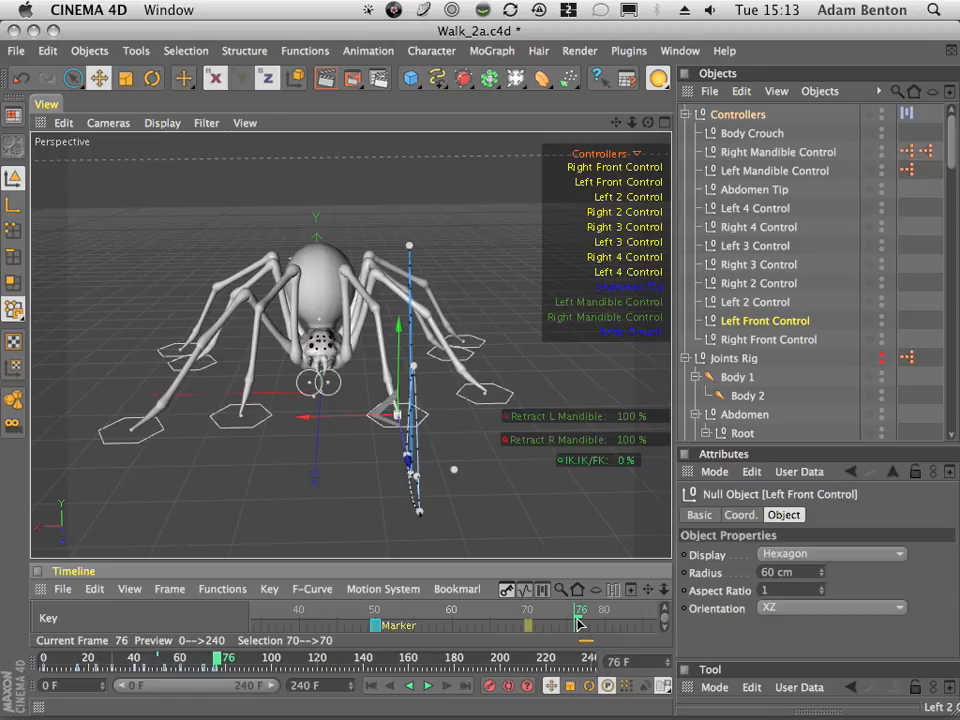
mouse_move(578, 622)
left_mouse_down()
mouse_move(542, 618)
mouse_move(575, 598)
left_mouse_up()
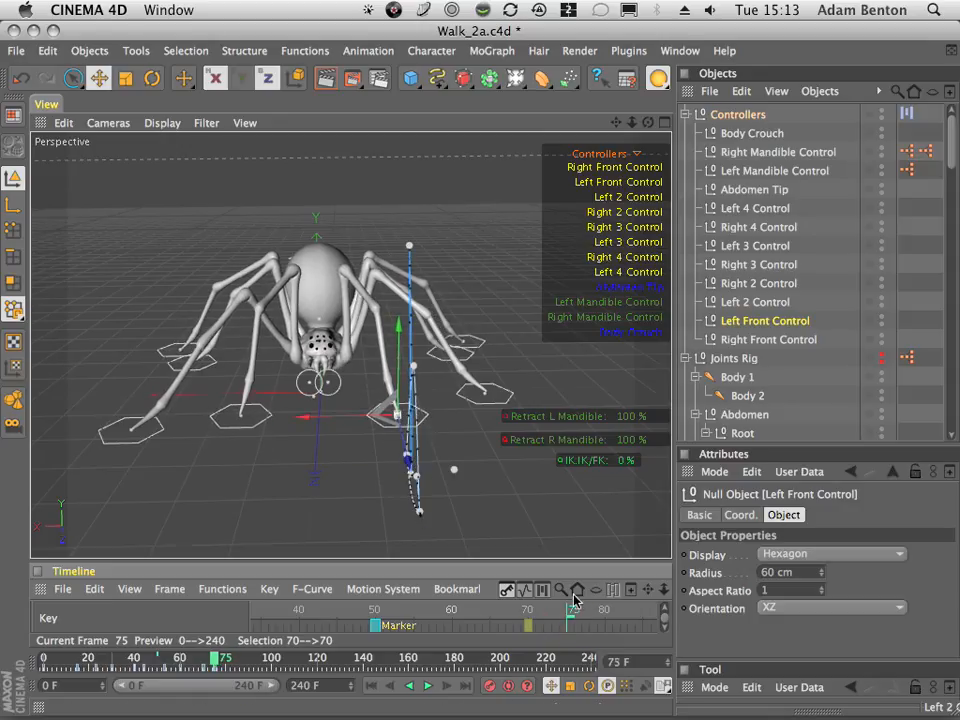
- Examine the spider's crouch with both front feet pulled back around frames 70 to 76 from several angles, ending on frame 75
left_click_drag(648, 122, 232, 174)
mouse_move(572, 612)
left_mouse_down()
mouse_move(443, 636)
mouse_move(578, 628)
mouse_move(520, 637)
mouse_move(566, 637)
mouse_move(530, 624)
mouse_move(575, 636)
left_mouse_up()
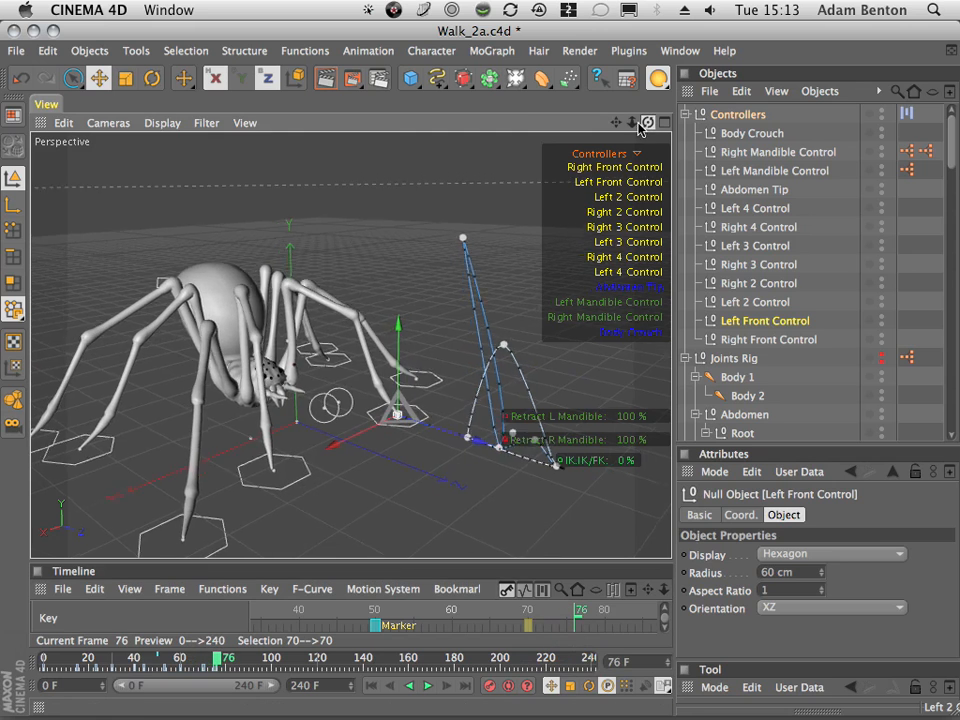
left_click_drag(638, 125, 664, 162)
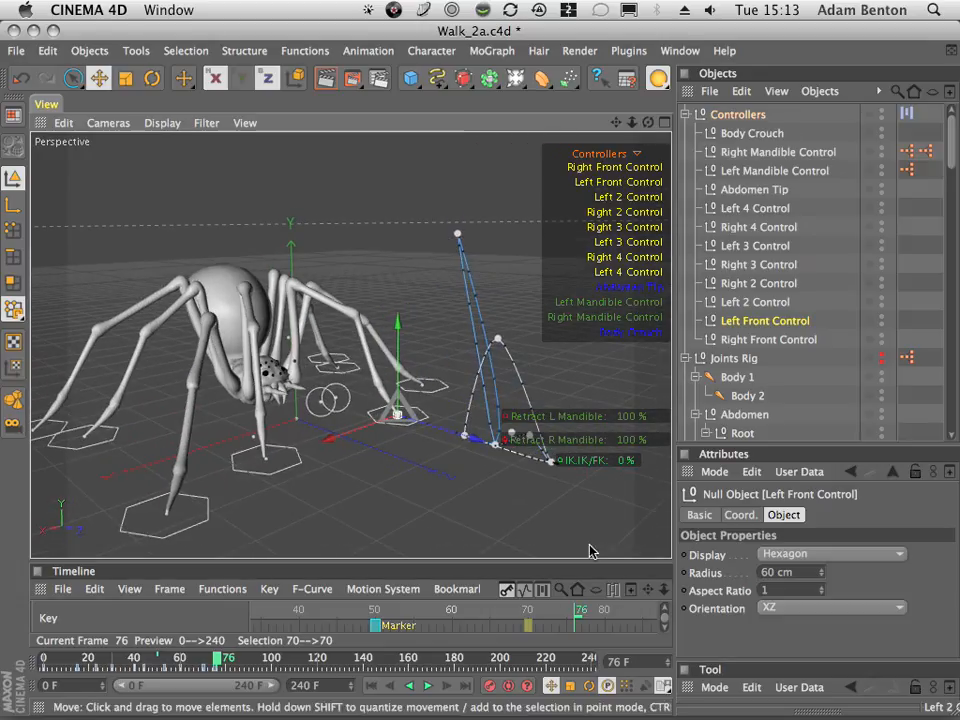
mouse_move(578, 614)
left_mouse_down()
mouse_move(497, 614)
mouse_move(568, 620)
left_mouse_up()
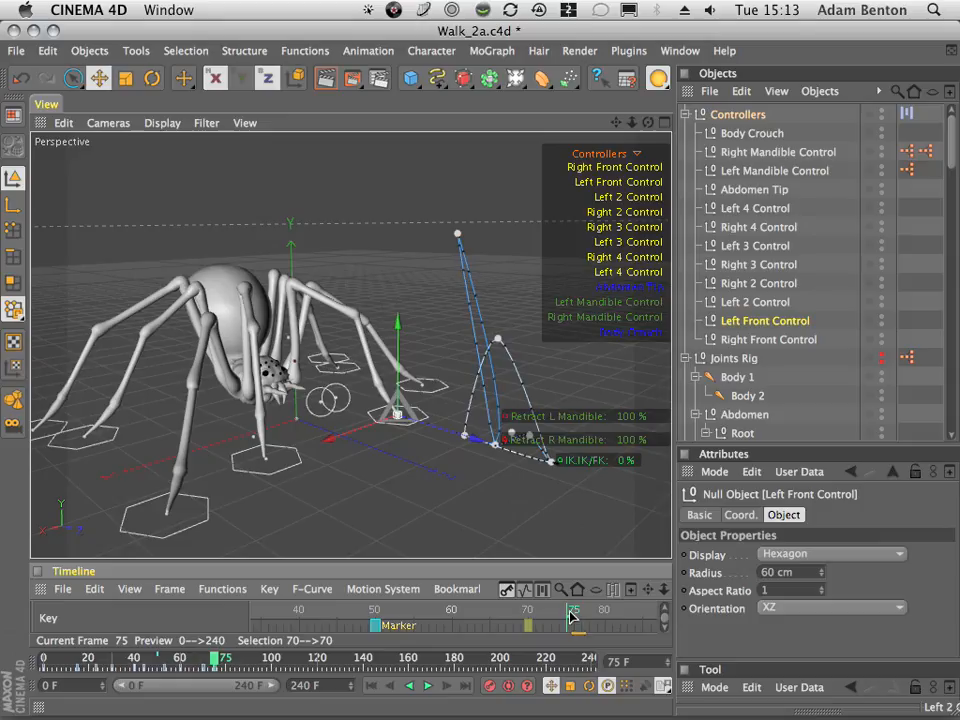
left_click_drag(568, 615, 553, 690)
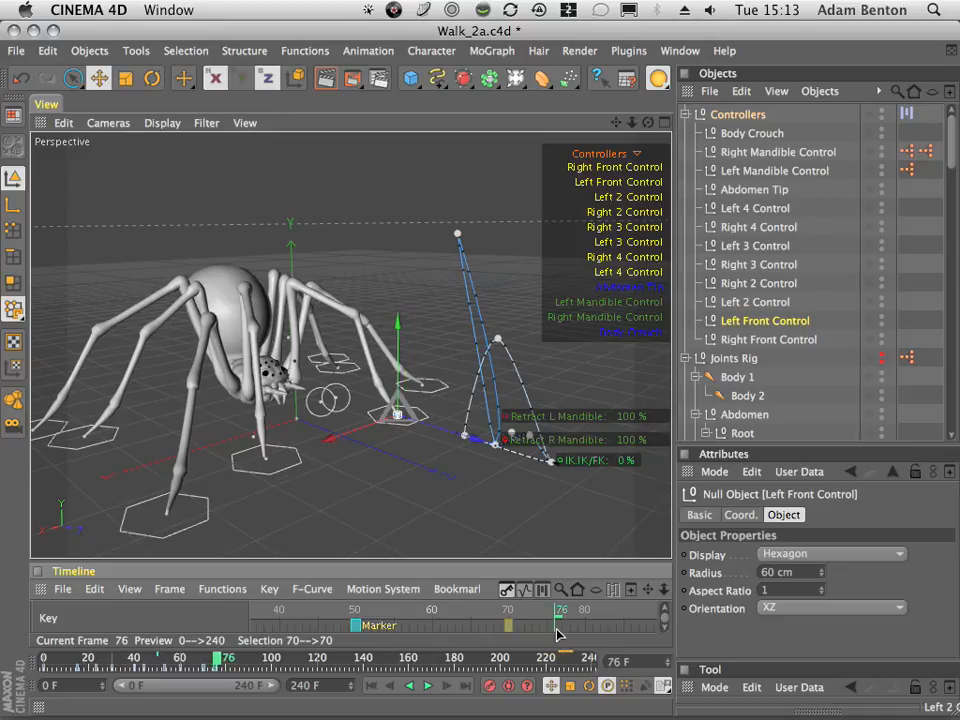
left_click_drag(648, 122, 730, 396)
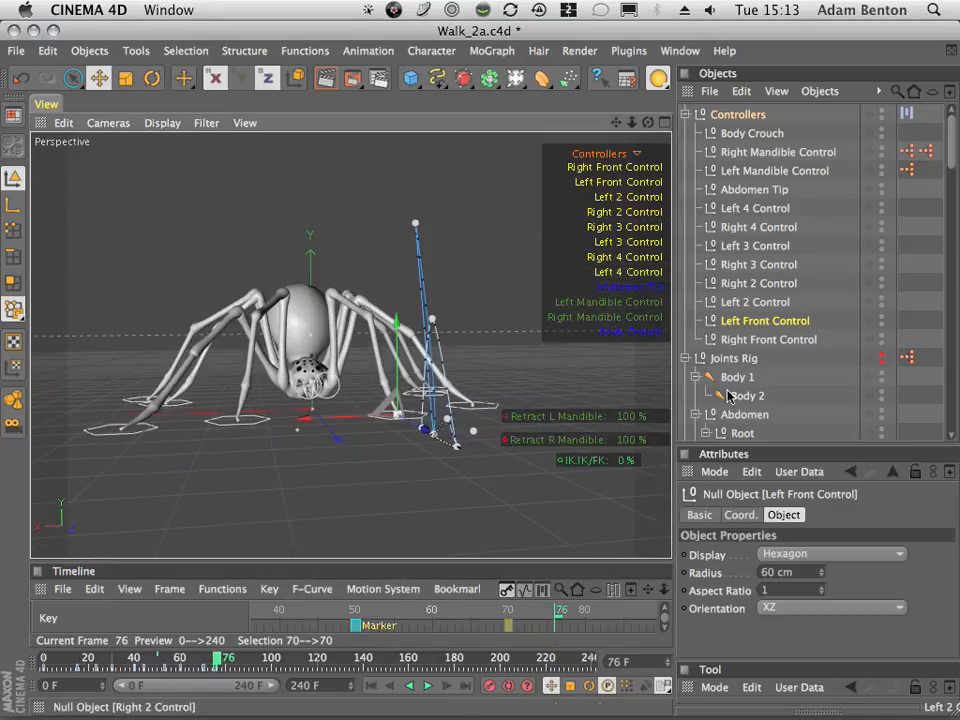
left_click_drag(527, 614, 554, 640)
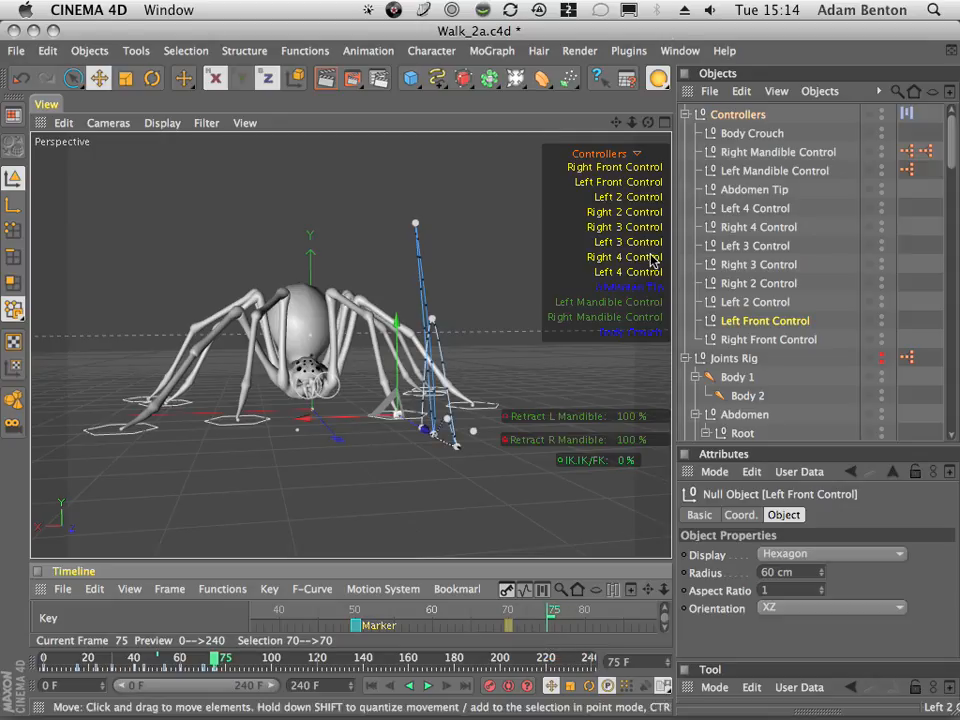
left_click_drag(615, 122, 596, 48)
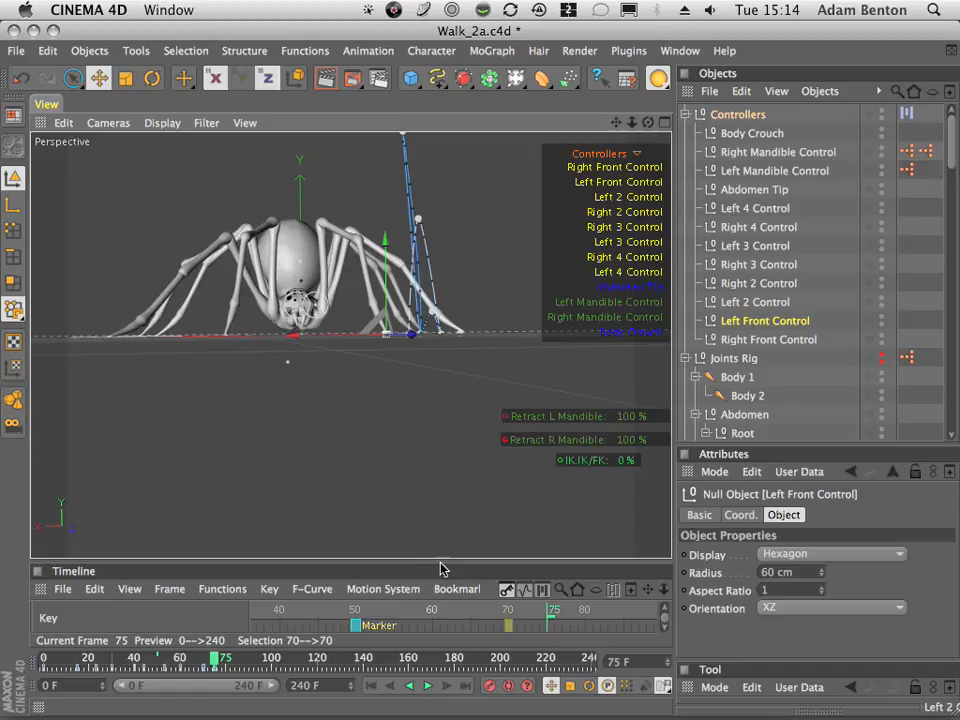
- Enlarge the timeline, select all controller keys at frame 75, and copy them to frame 80 to hold the crouch
left_click_drag(446, 560, 458, 208)
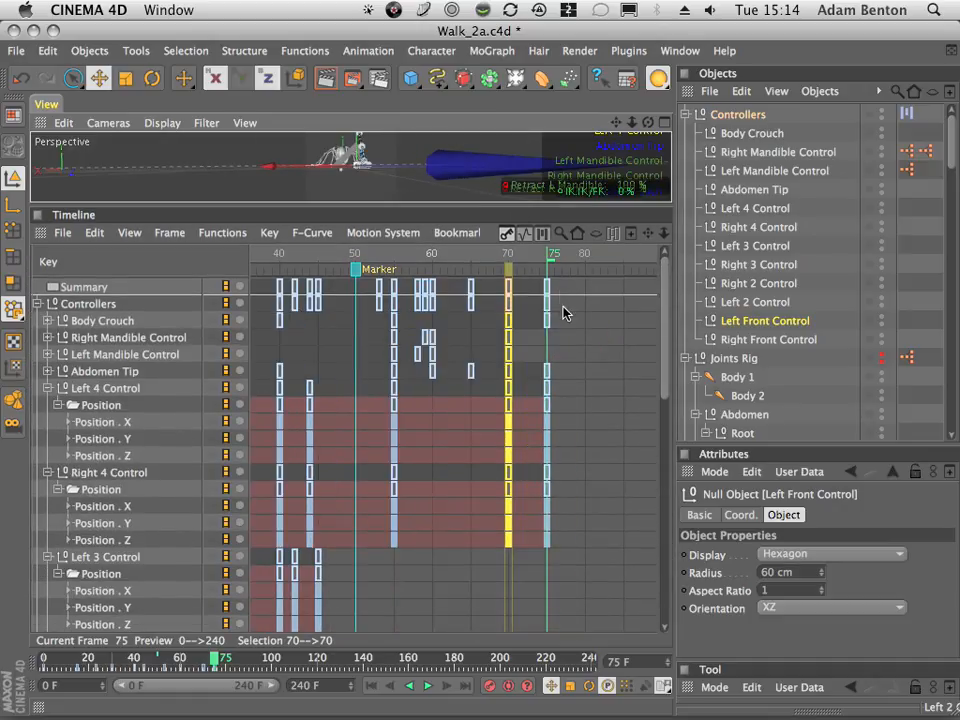
scroll(565, 300, "down", 8)
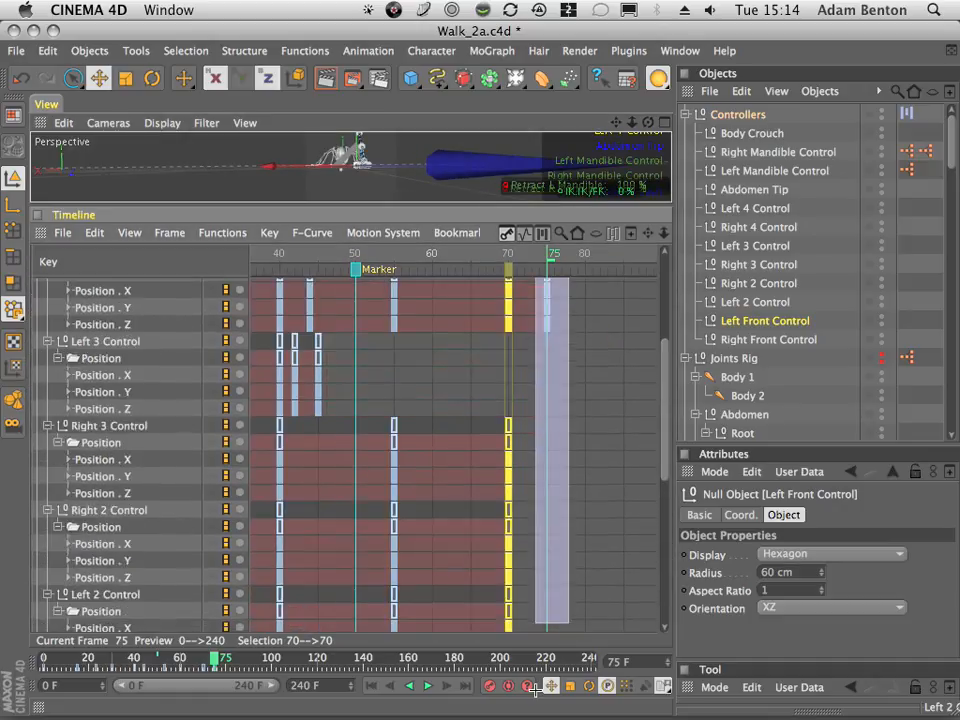
left_click_drag(535, 689, 543, 596)
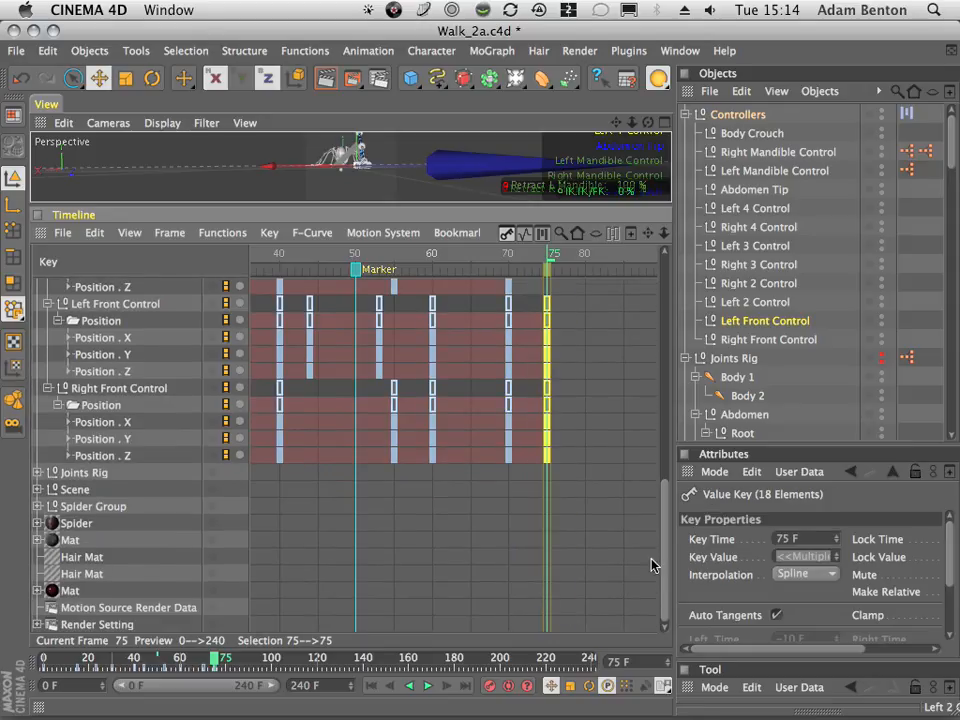
left_click_drag(666, 524, 587, 287)
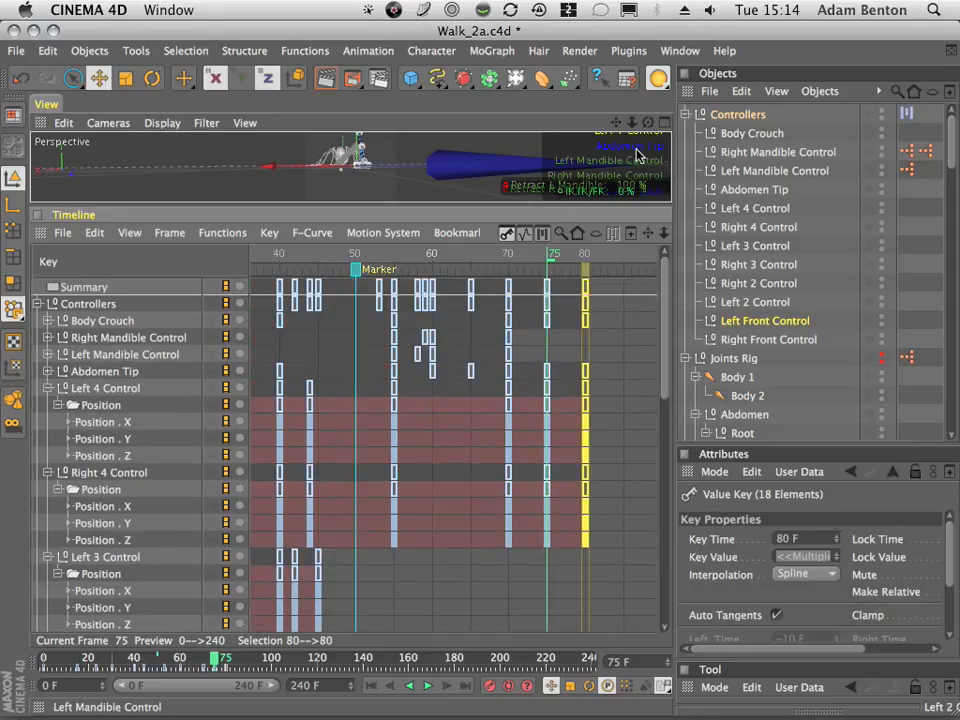
- Shrink the timeline again and restore a single perspective view framed on the whole spider
left_click_drag(645, 118, 650, 123)
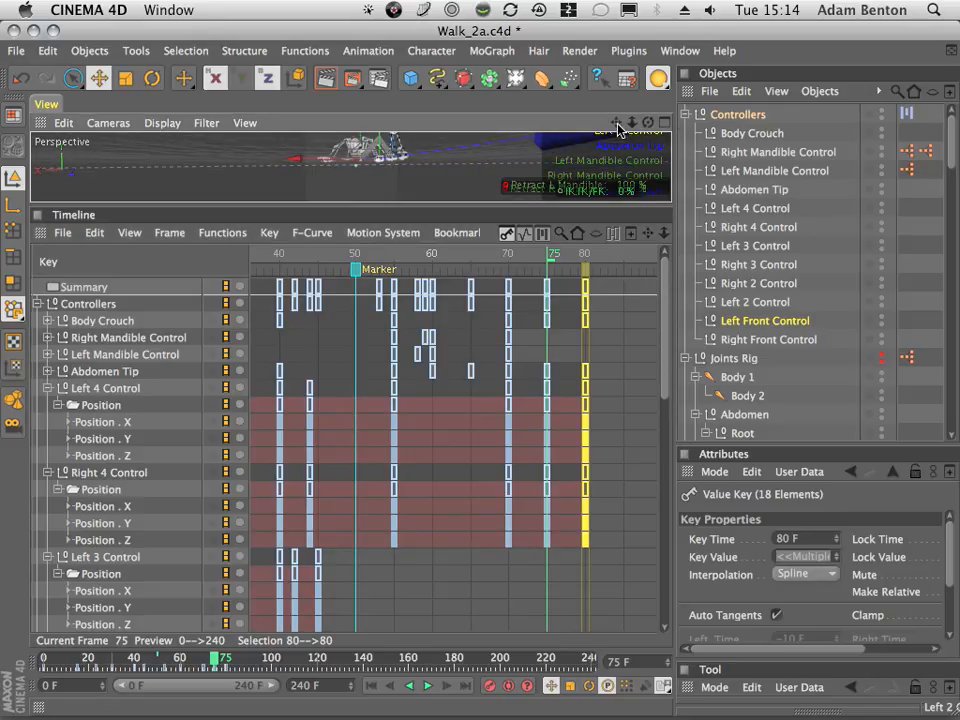
left_click(663, 122)
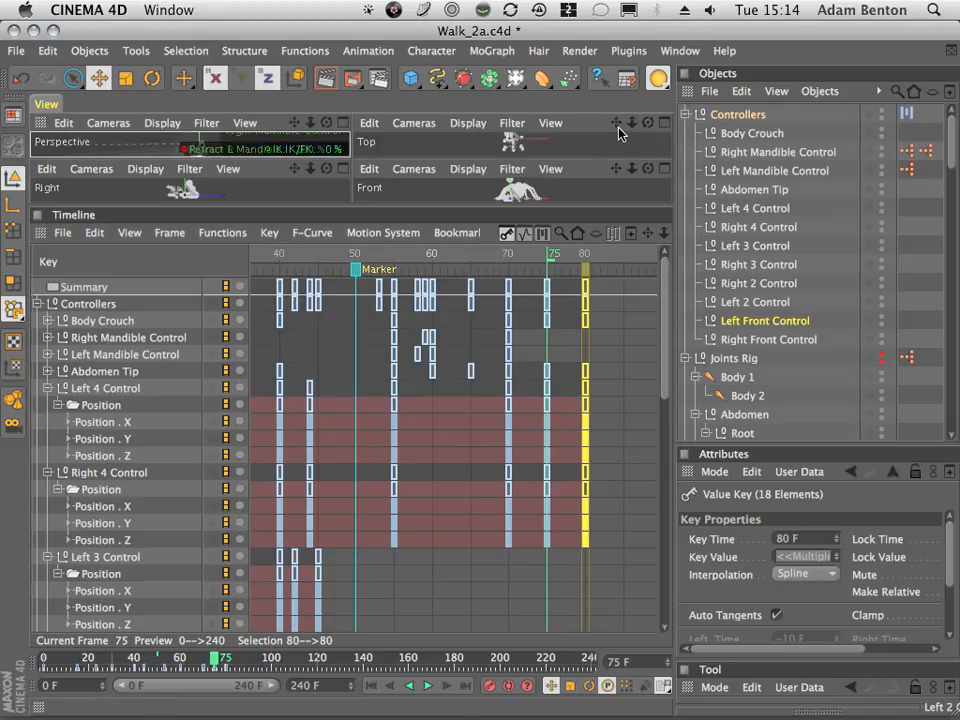
left_click_drag(433, 203, 467, 451)
left_click(344, 124)
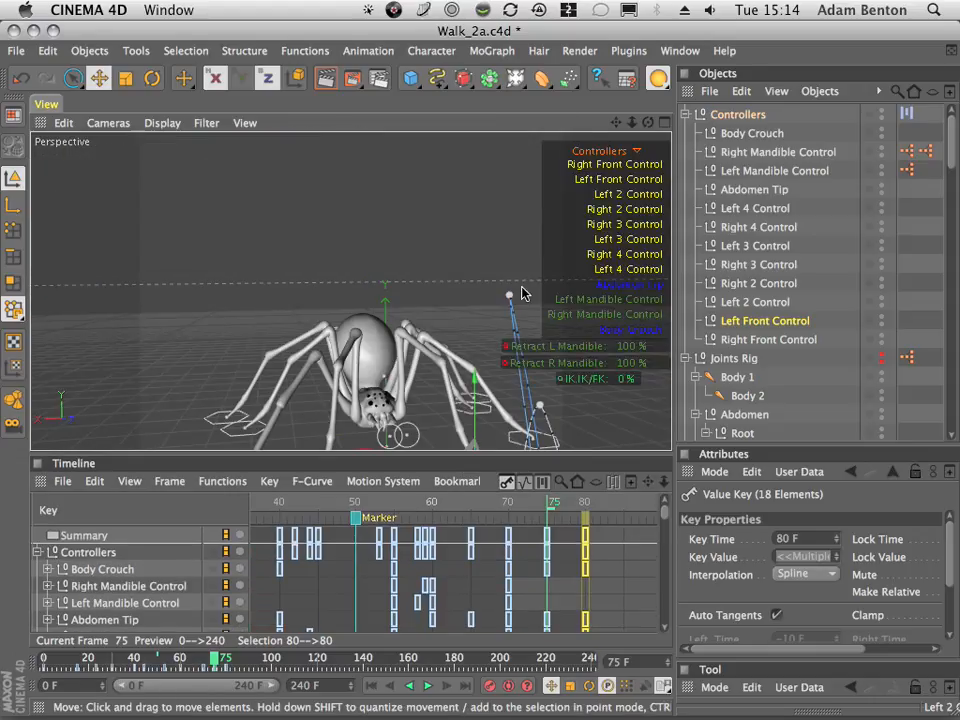
left_click_drag(615, 121, 577, 6)
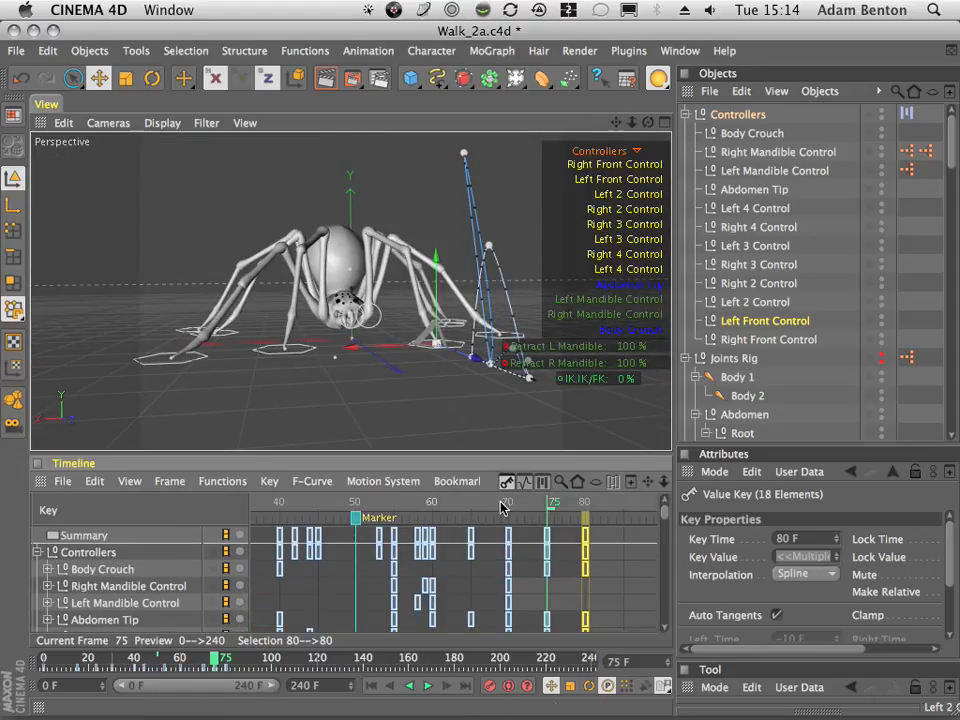
- At frame 85, raise the Body Crouch controller about 97 units, push it forward about 101 units, and record its key
left_click_drag(501, 508, 585, 512)
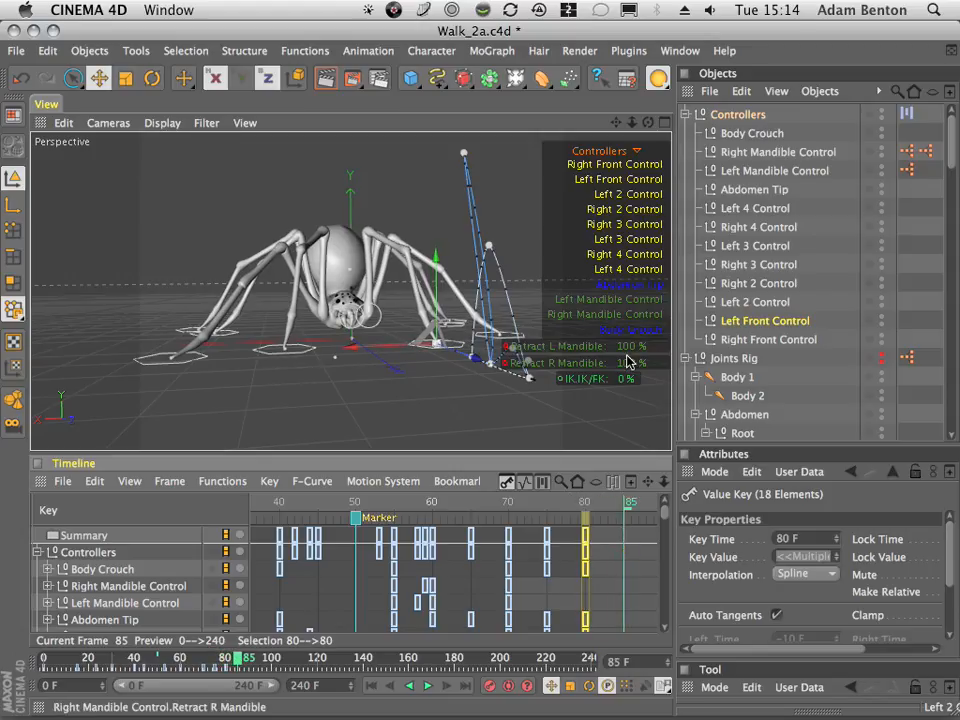
left_click_drag(648, 121, 600, 90)
left_click(750, 134)
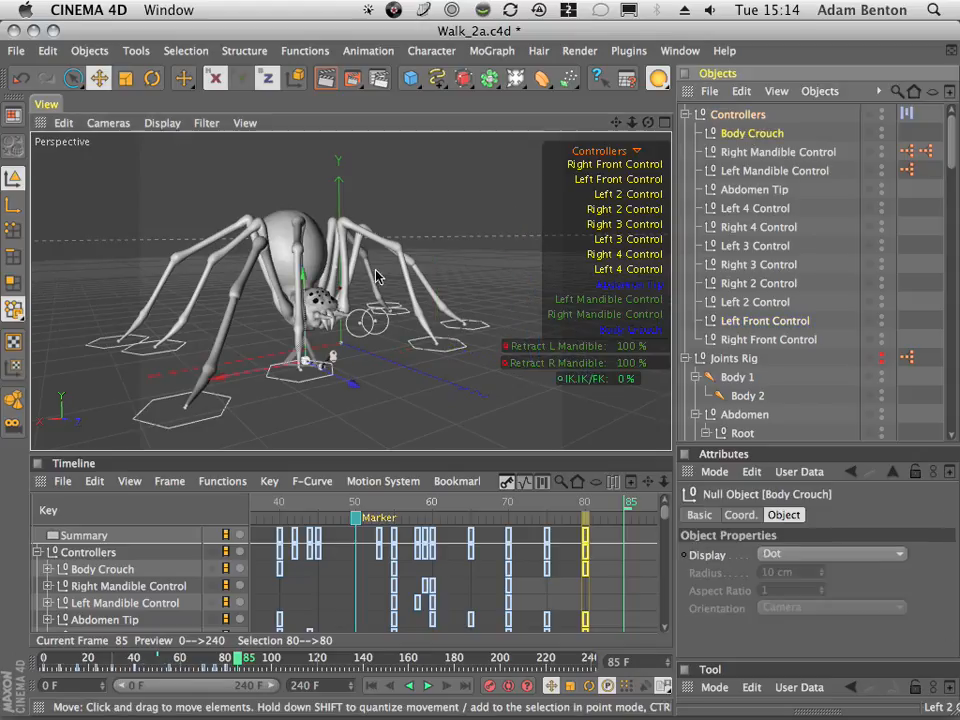
left_click_drag(312, 282, 320, 239)
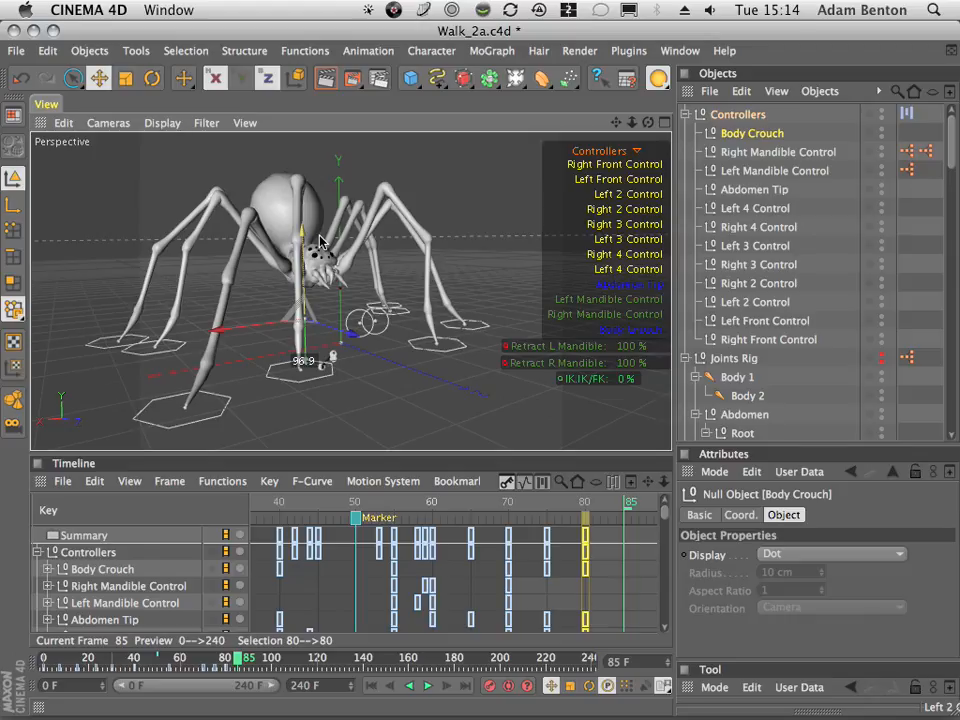
left_click_drag(349, 332, 422, 356)
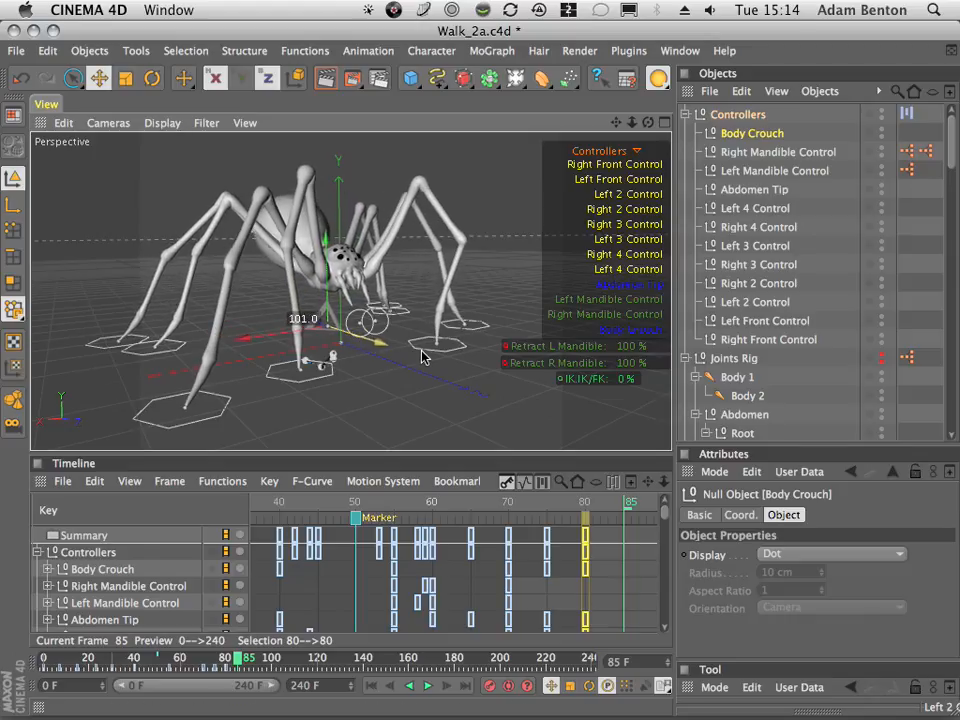
left_click_drag(648, 122, 505, 352)
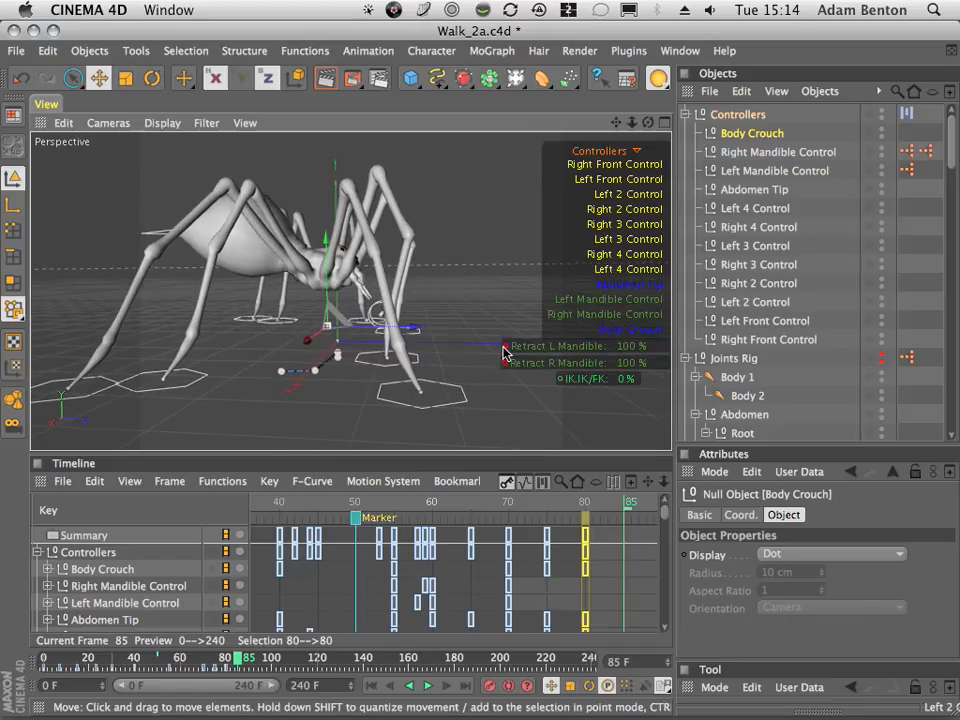
left_click(489, 686)
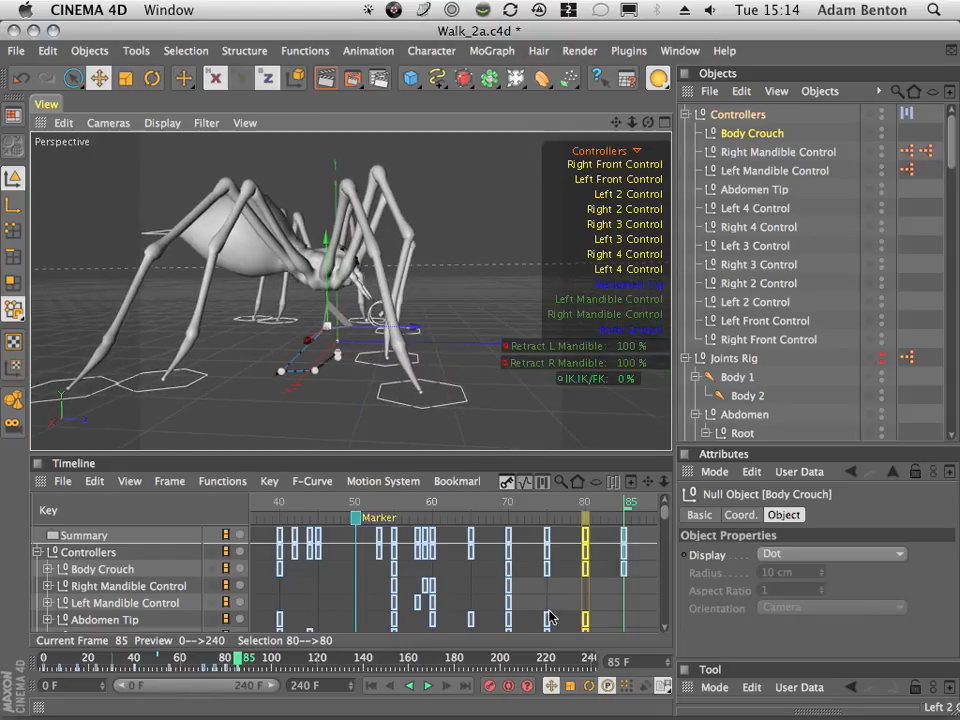
- Move the Abdomen Tip controller forward and lower it behind the body, record its key at frame 85, and scrub to check
left_click(754, 189)
left_click_drag(122, 232, 146, 229)
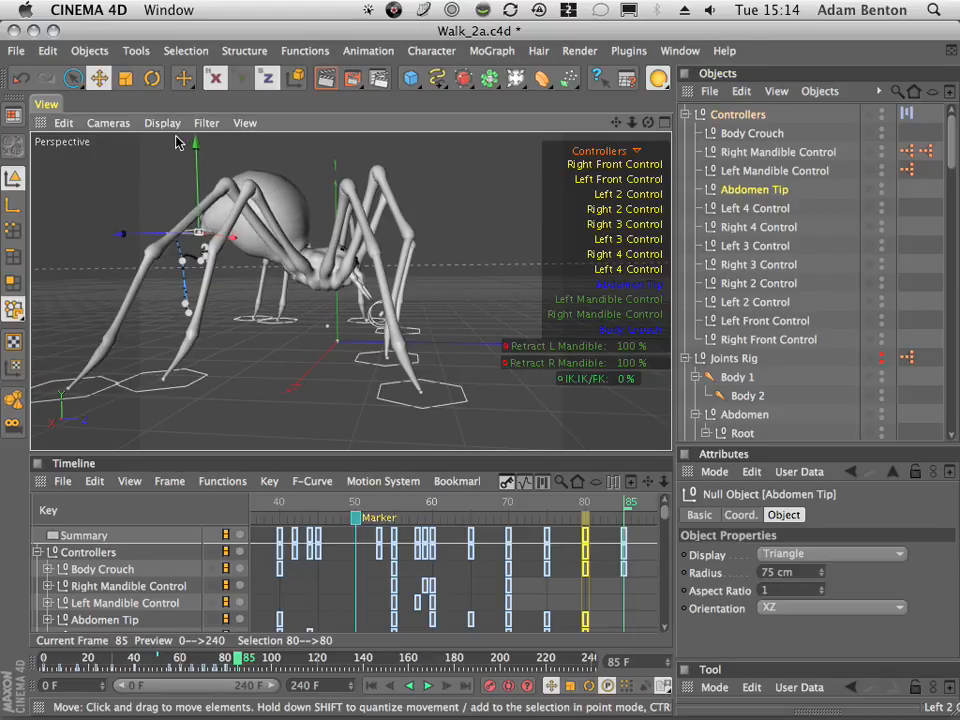
left_click_drag(196, 110, 172, 198)
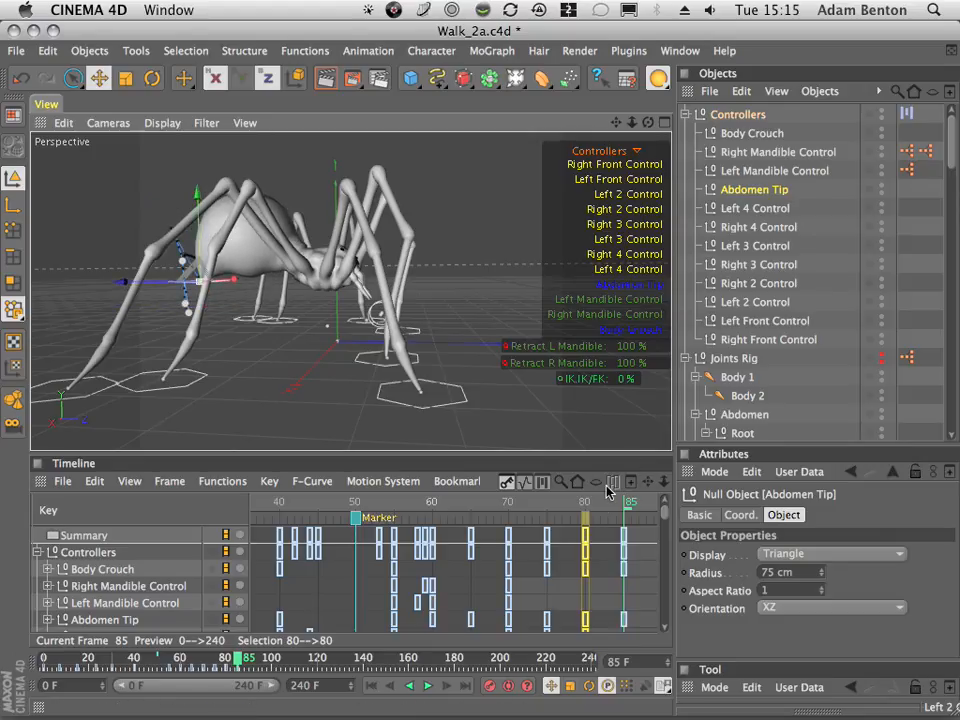
left_click_drag(600, 503, 624, 518)
- At frame 85, move the Right Front Control forward along Z and raise it so the front leg reaches off the ground
left_click_drag(648, 122, 697, 136)
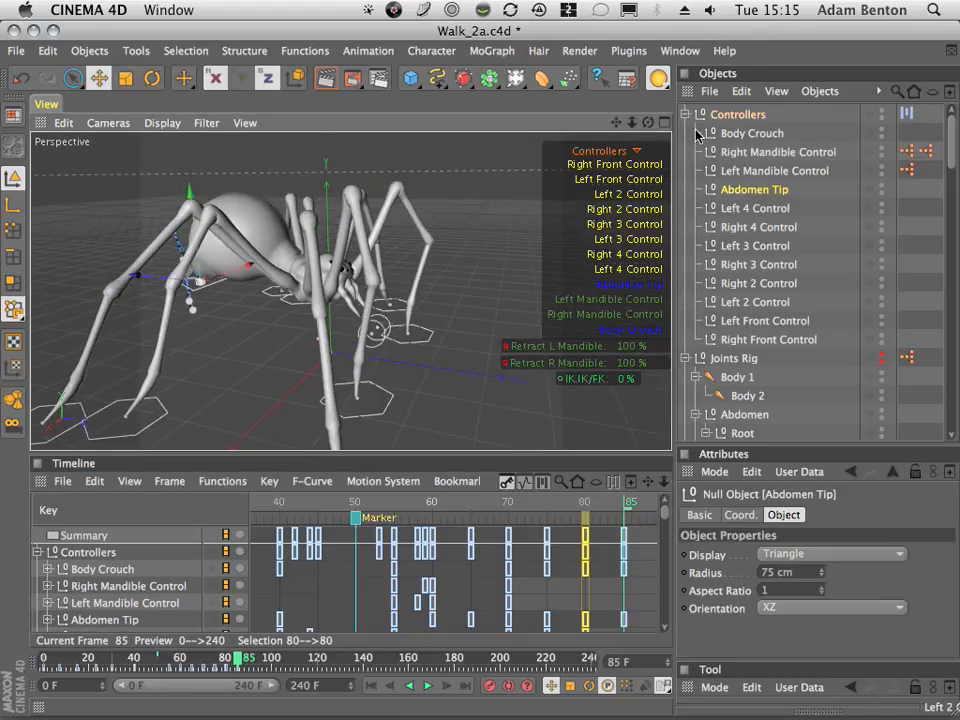
left_click(752, 339)
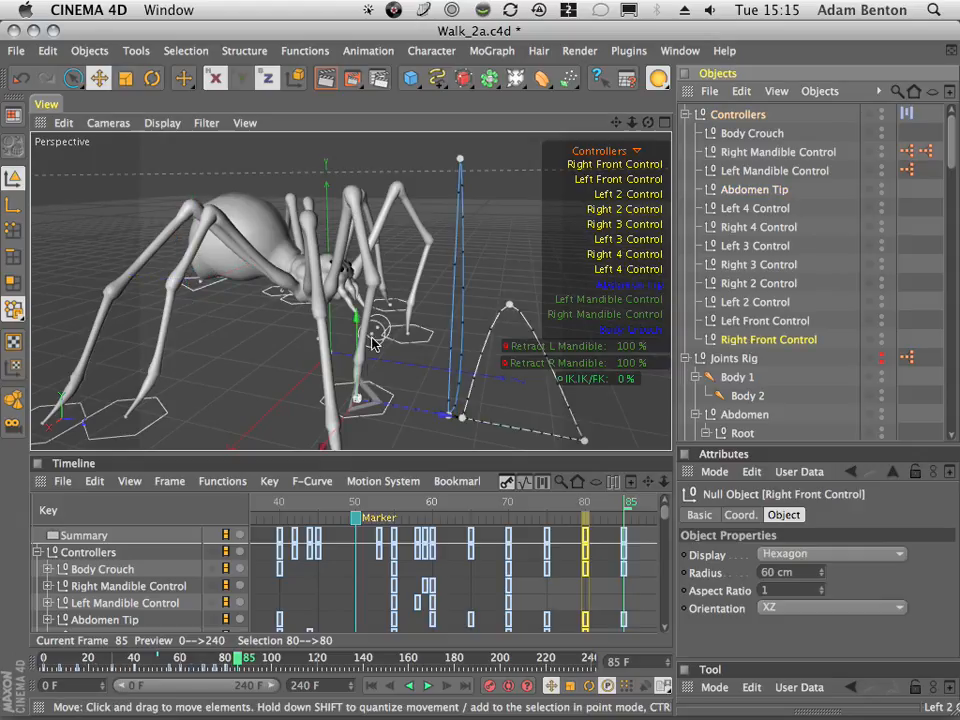
left_click_drag(436, 418, 537, 445)
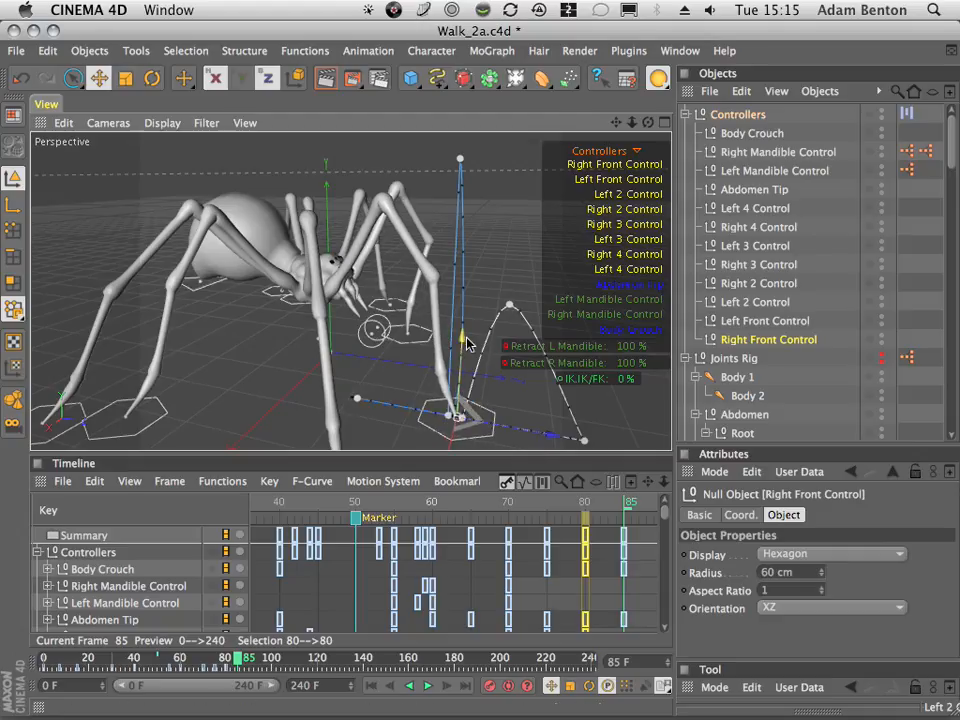
mouse_move(464, 333)
left_mouse_down()
mouse_move(487, 250)
mouse_move(466, 308)
left_mouse_up()
left_click_drag(550, 337, 579, 345)
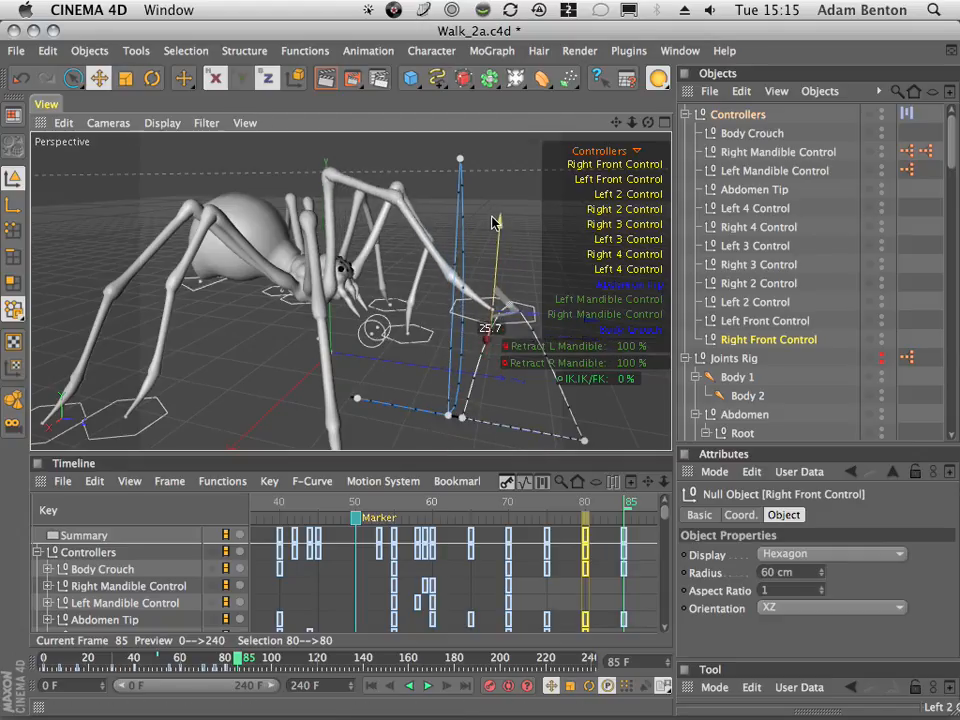
left_click(556, 299)
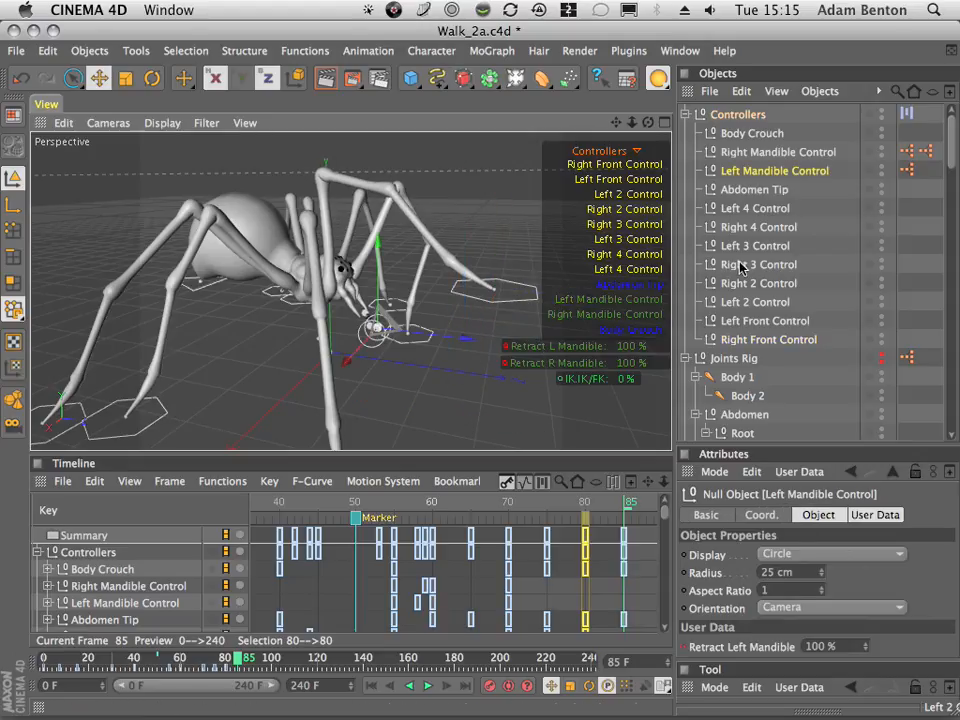
left_click(755, 339)
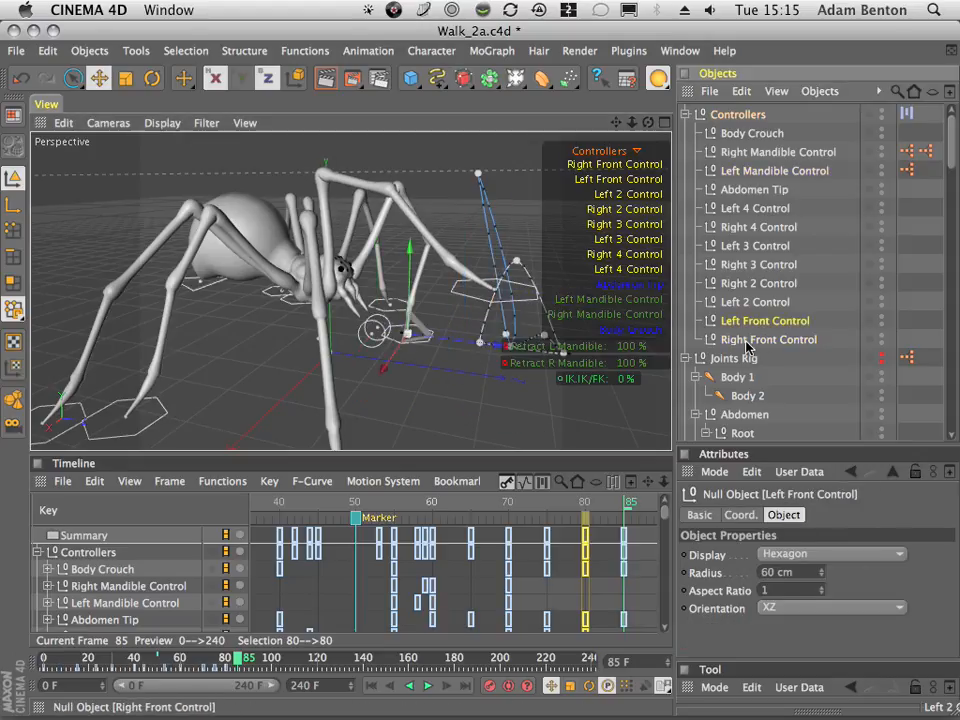
left_click(555, 298)
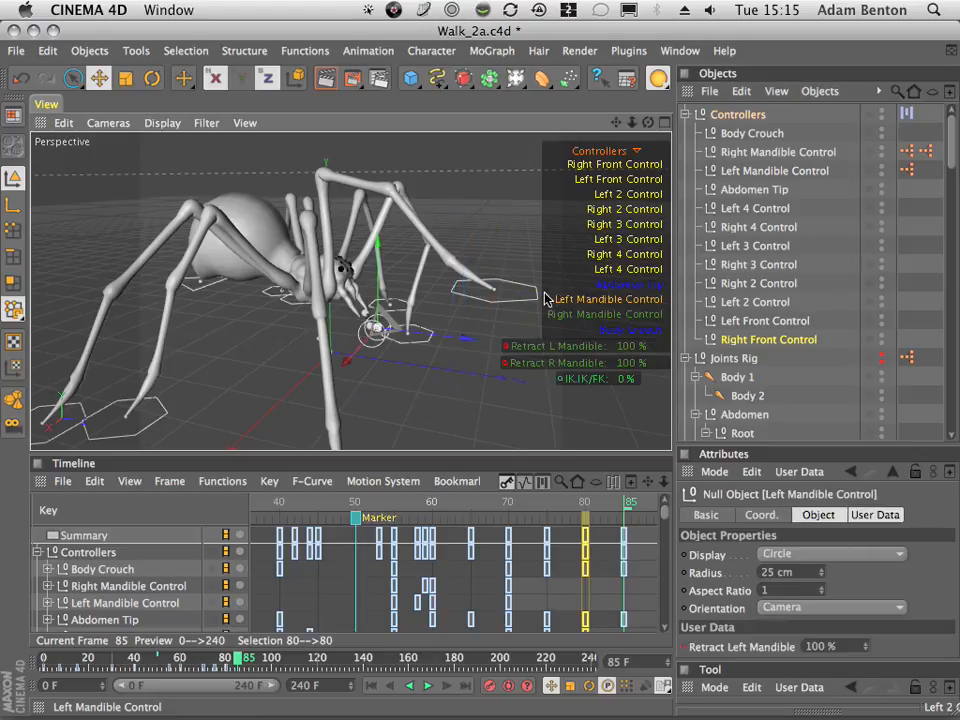
left_click(760, 320)
left_click(746, 339)
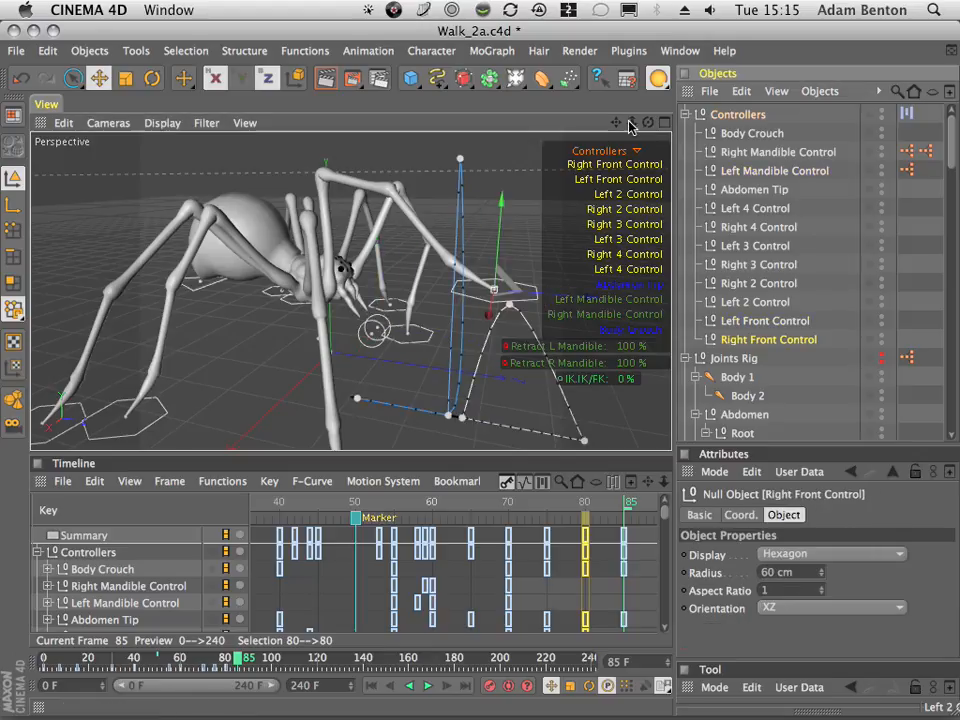
- Pull the Right Front Control back about 24 units, shift it sideways toward the body's centre line, and record its key at frame 85
left_click_drag(616, 123, 500, 103)
left_click_drag(480, 276, 459, 281)
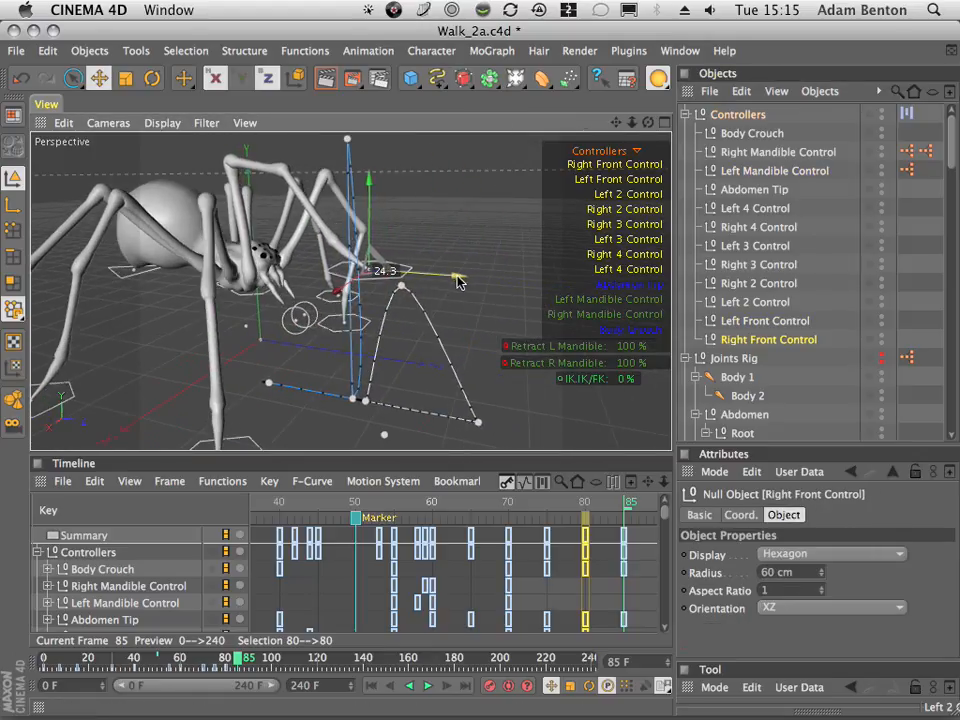
left_click_drag(648, 123, 570, 210)
left_click_drag(340, 293, 326, 282)
left_click_drag(649, 123, 543, 256)
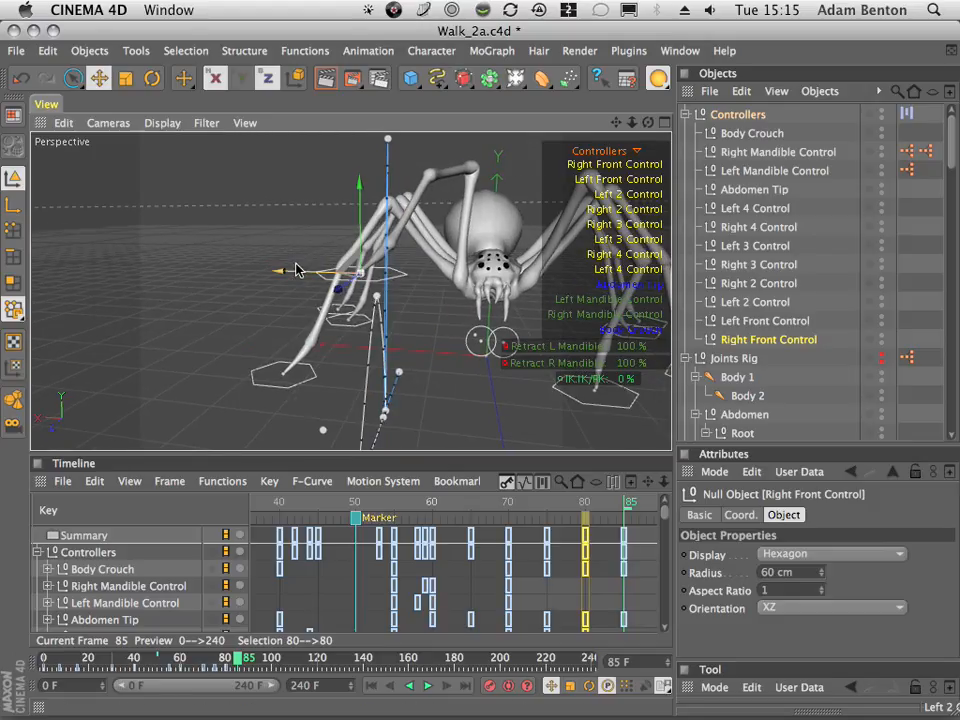
left_click_drag(282, 272, 327, 297)
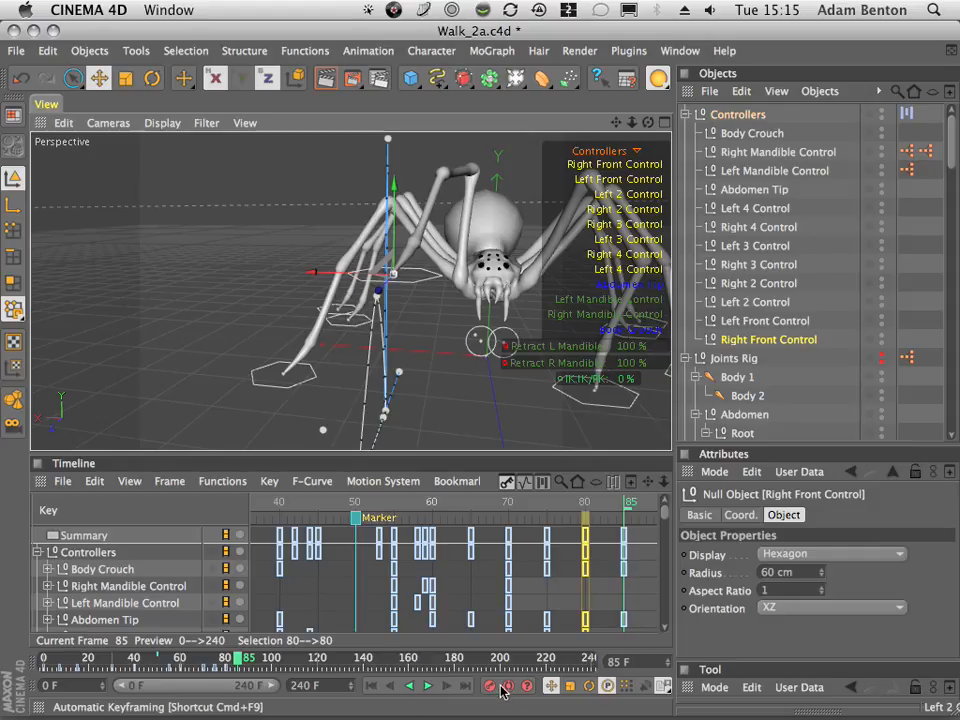
left_click_drag(617, 121, 468, 122)
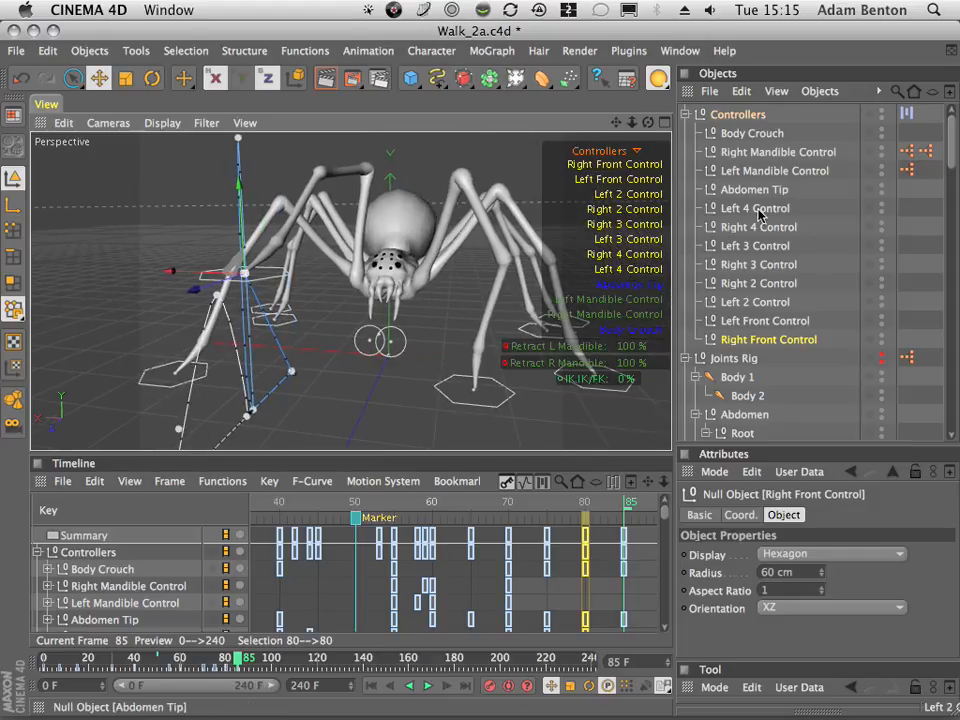
- Raise the Left Front Control off the ground at frame 85
left_click(766, 322)
mouse_move(490, 255)
left_mouse_down()
mouse_move(495, 212)
mouse_move(502, 255)
left_mouse_up()
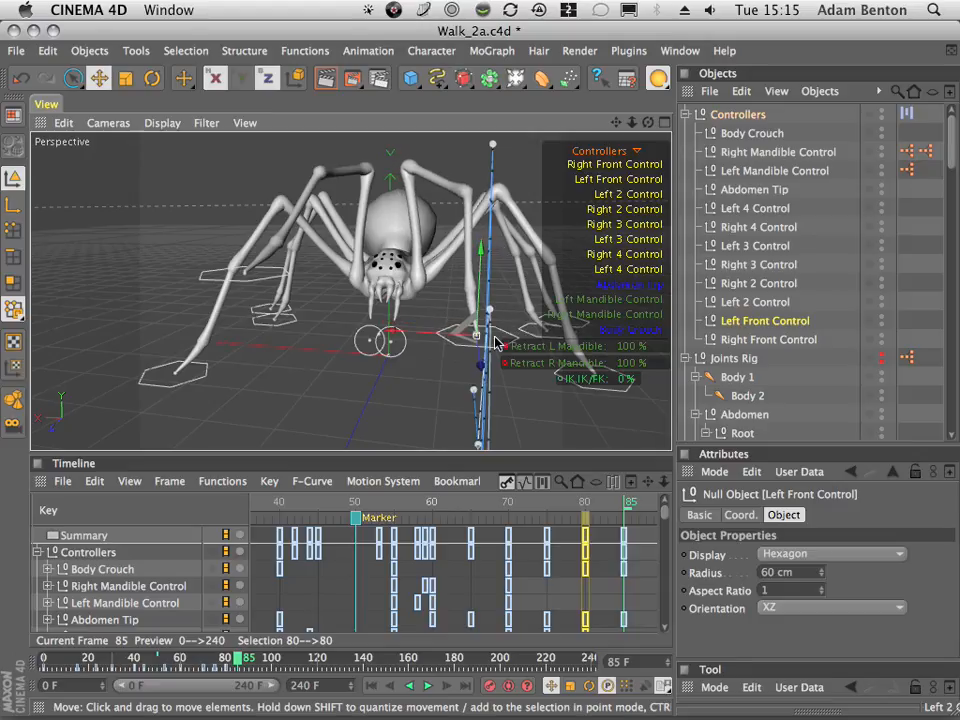
- At frame 85, raise the Left Front Control off the ground and move it forward and slightly outward
left_click_drag(650, 124, 277, 190)
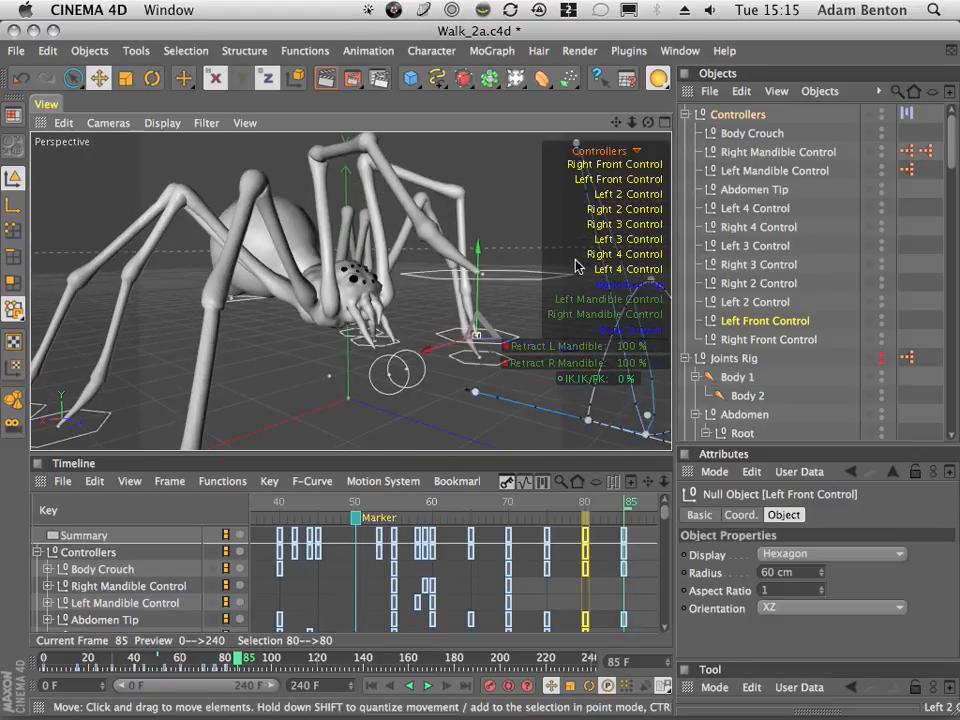
left_click_drag(631, 121, 515, 114)
left_click_drag(618, 120, 525, 108)
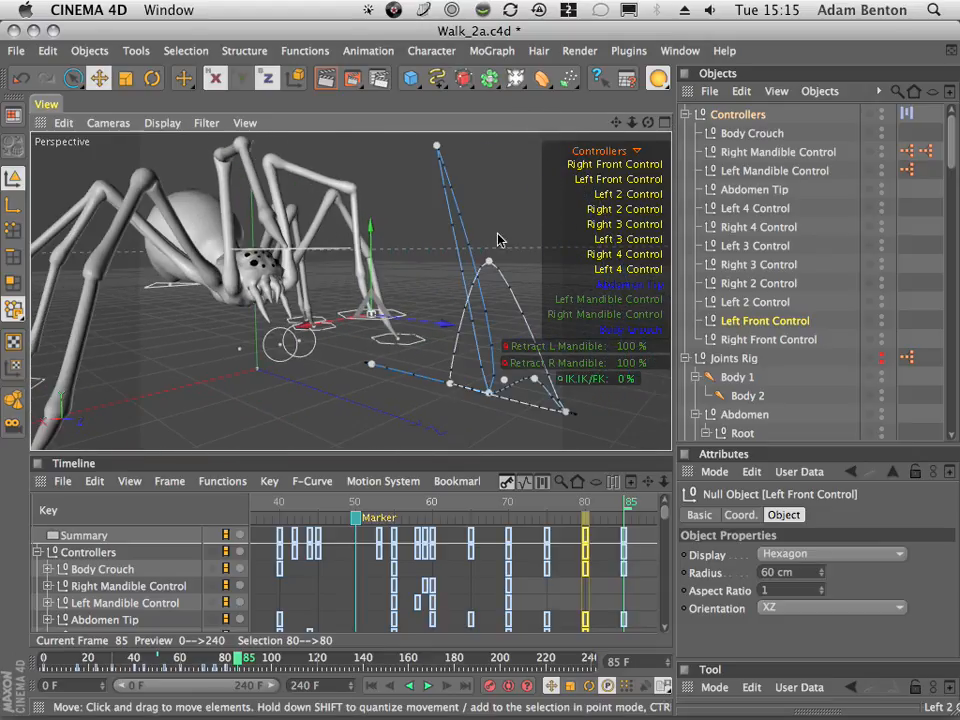
left_click_drag(452, 328, 509, 335)
left_click_drag(647, 122, 425, 170)
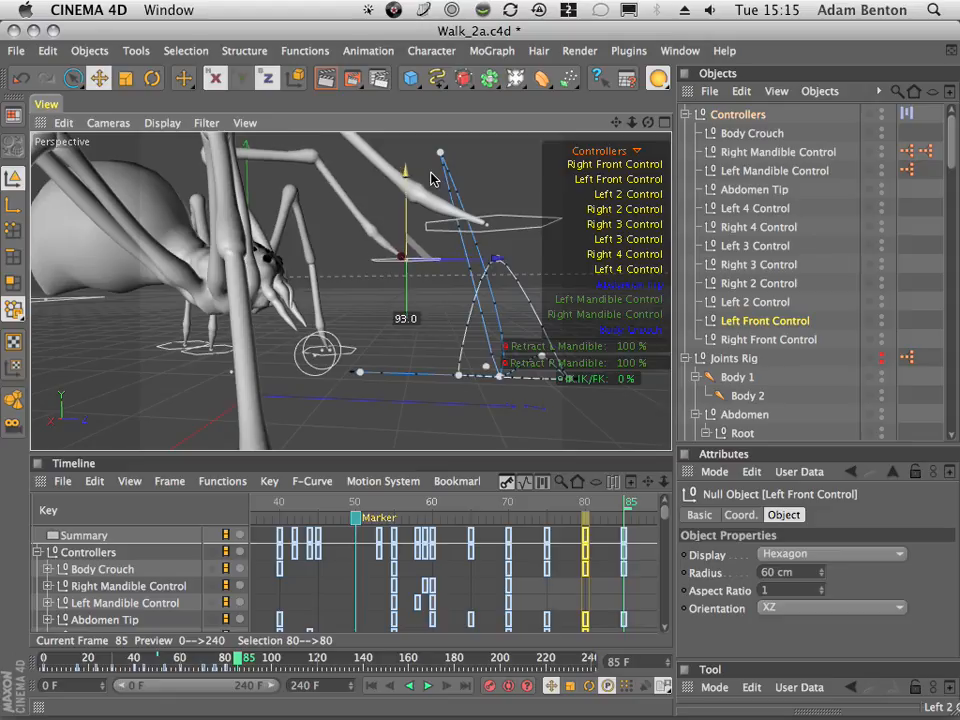
left_click_drag(648, 122, 959, 140)
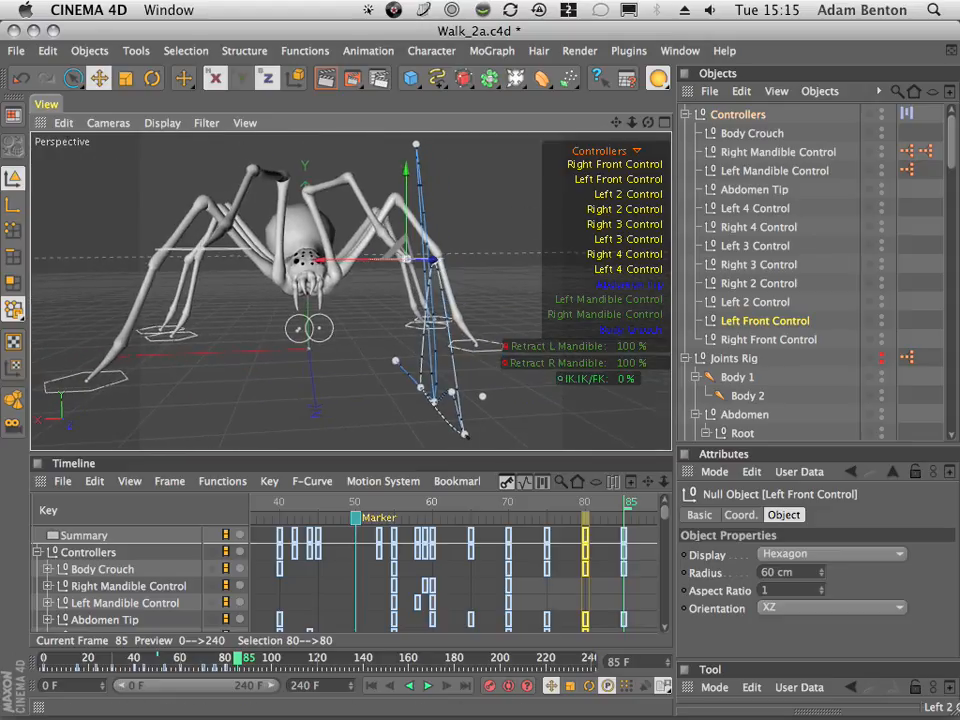
mouse_move(354, 268)
left_mouse_down()
mouse_move(342, 266)
mouse_move(364, 261)
left_mouse_up()
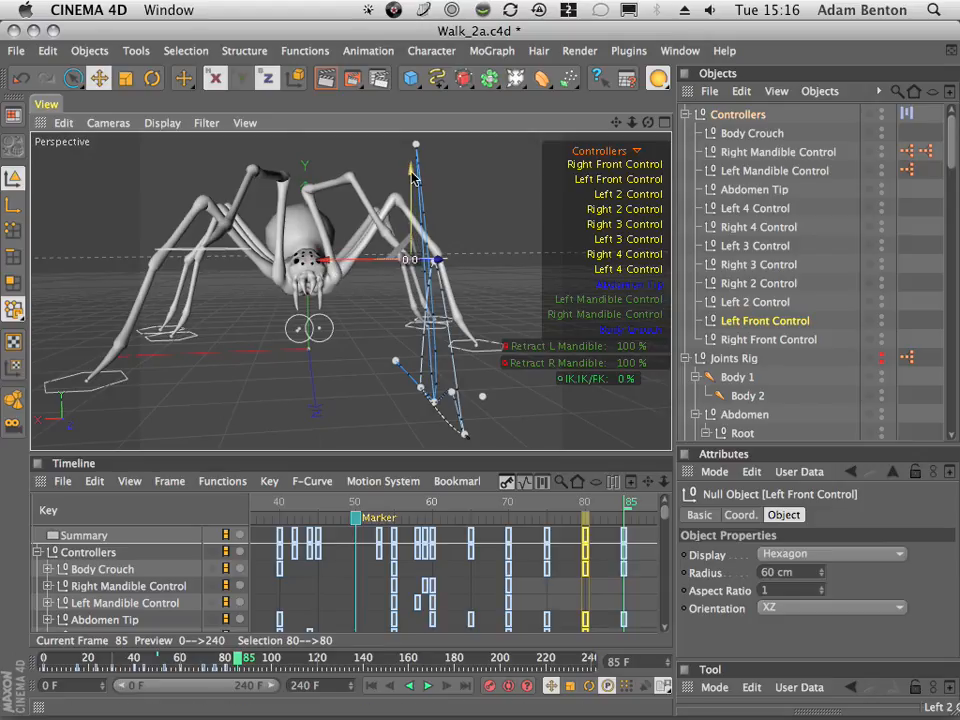
left_click_drag(413, 177, 433, 296)
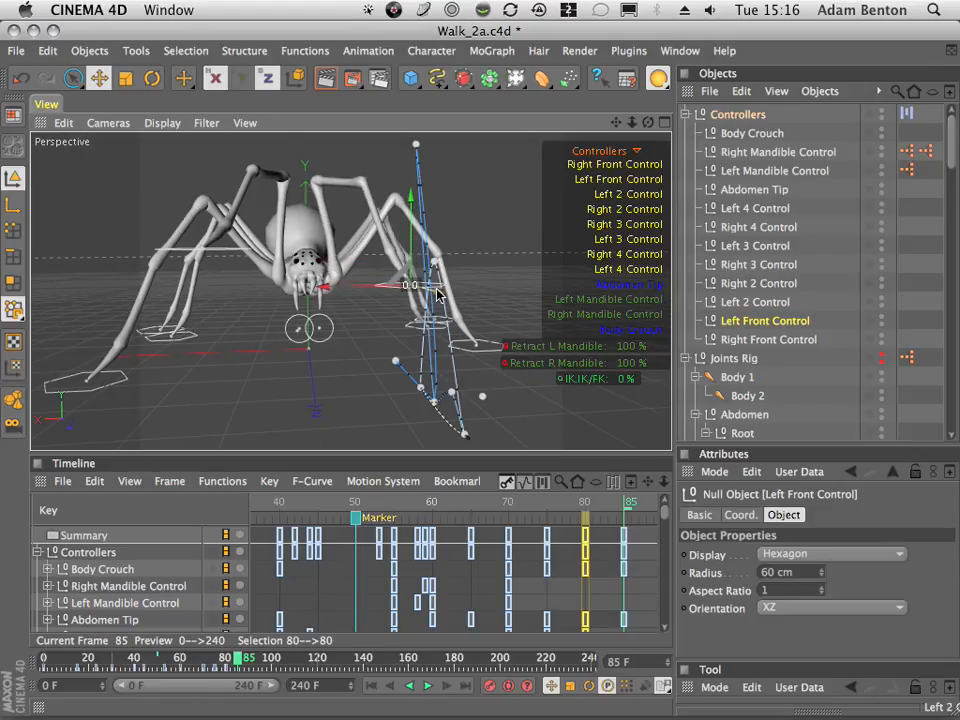
left_click_drag(528, 293, 534, 294)
left_click_drag(416, 200, 428, 170)
- In the Right view, shift the Left Front Control forward to line up with the other front foot and record its keyframe at frame 85
left_click_drag(645, 127, 280, 260)
left_click(665, 122)
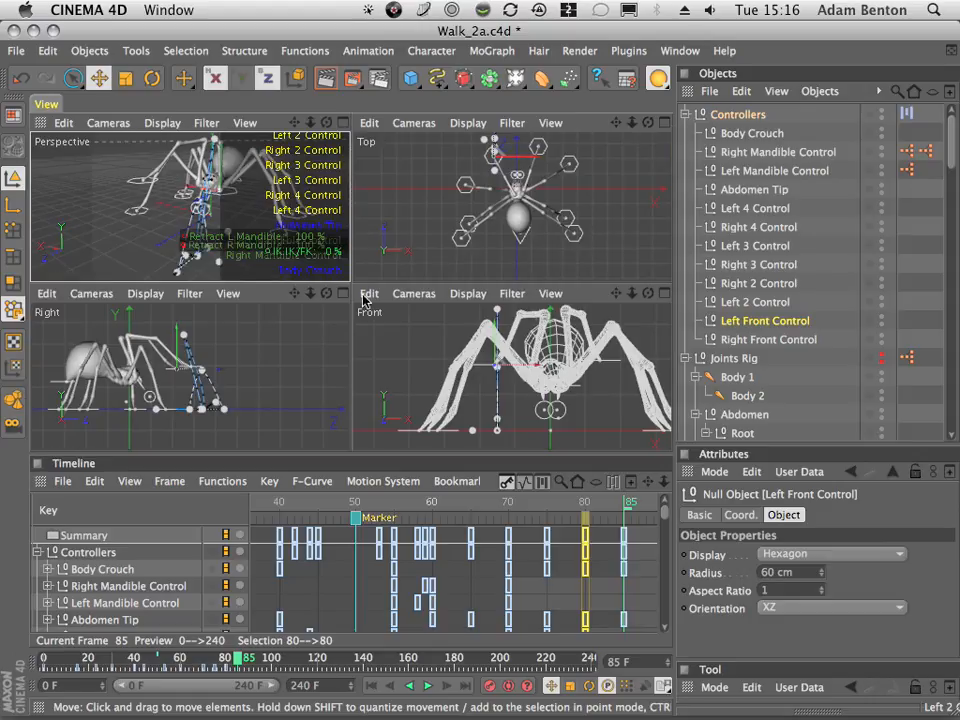
left_click(341, 294)
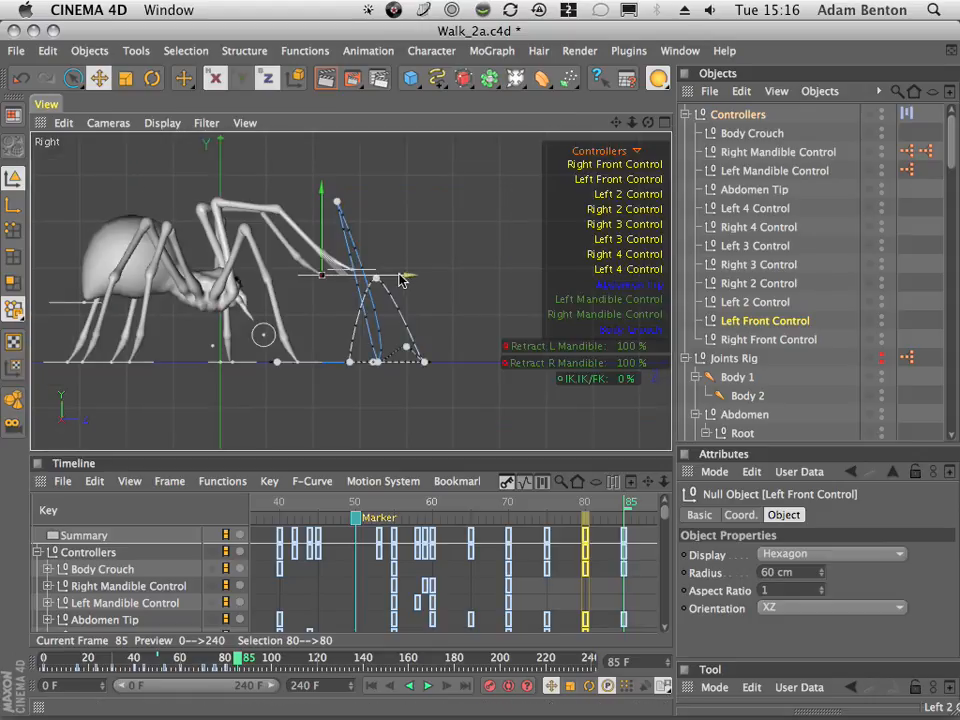
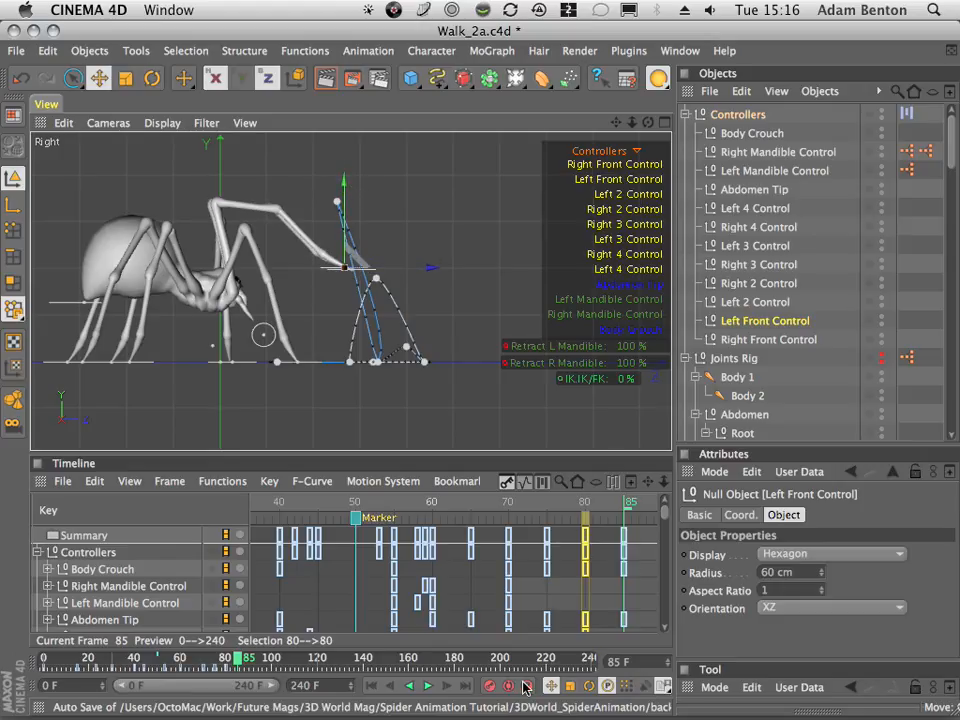
left_click(660, 124)
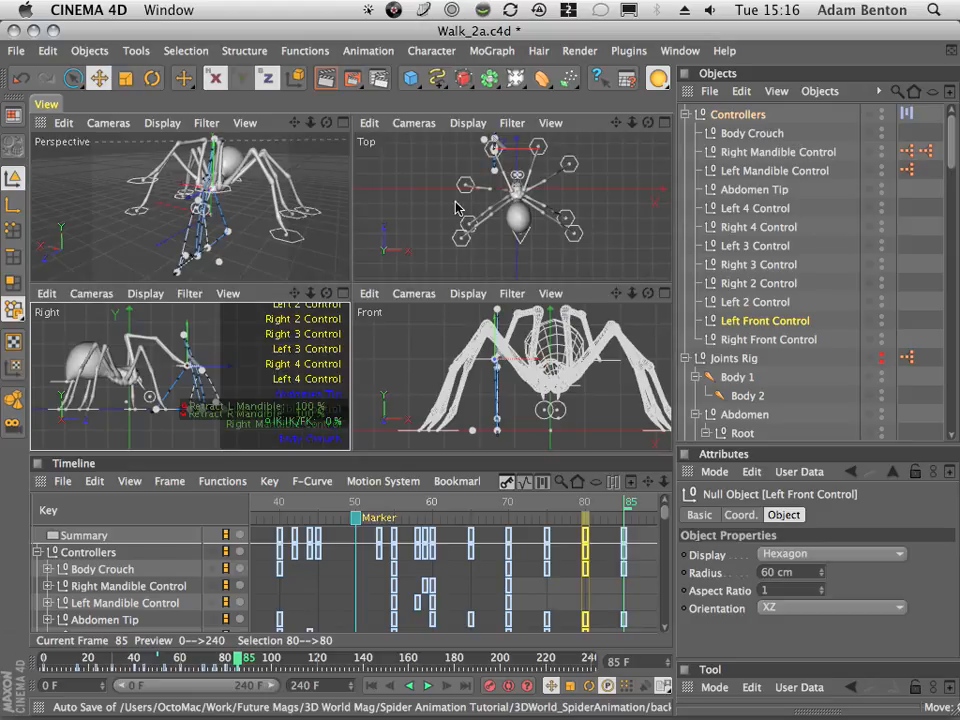
left_click(345, 123)
left_click_drag(649, 124, 315, 166)
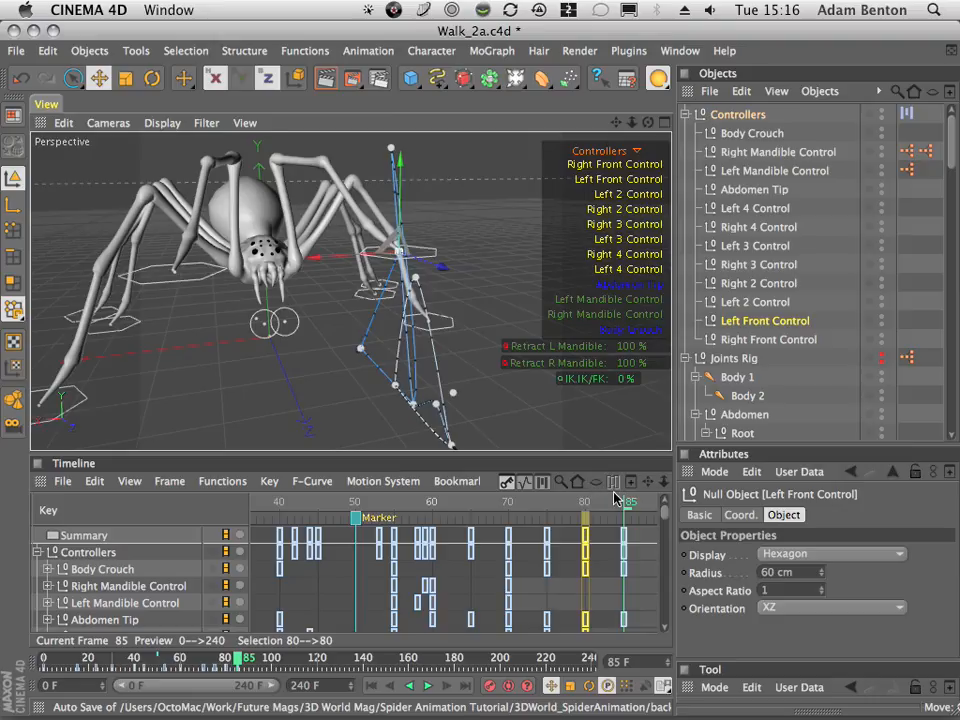
left_click_drag(620, 502, 567, 540)
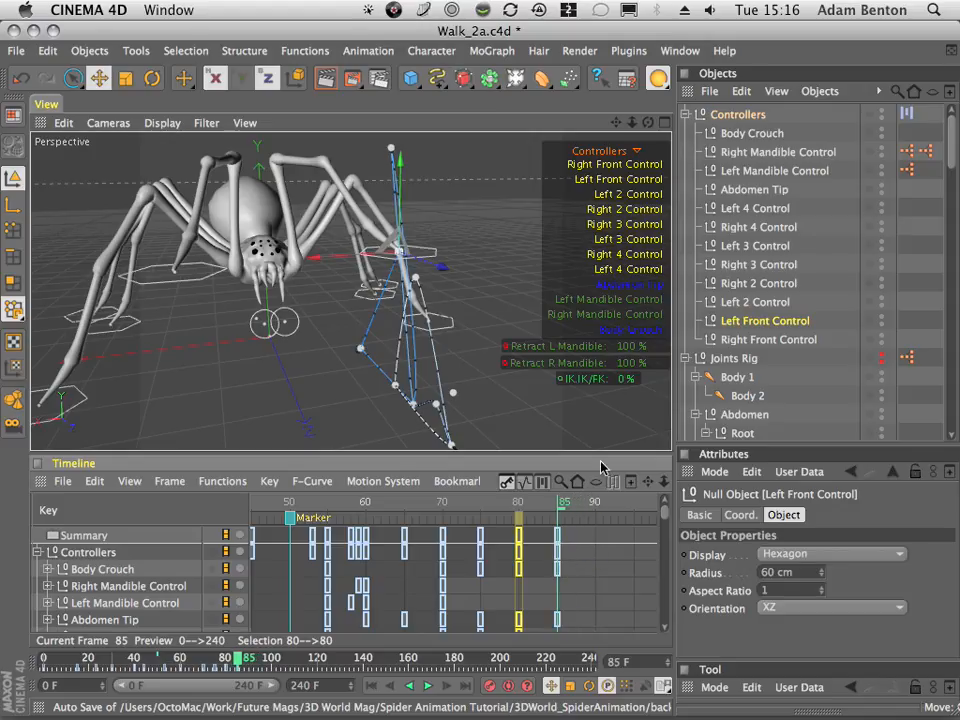
- Lift the Right 2 Control off the ground at frame 85, moving it forward and inward toward the body
left_click_drag(649, 122, 337, 150)
left_click_drag(617, 122, 819, 57)
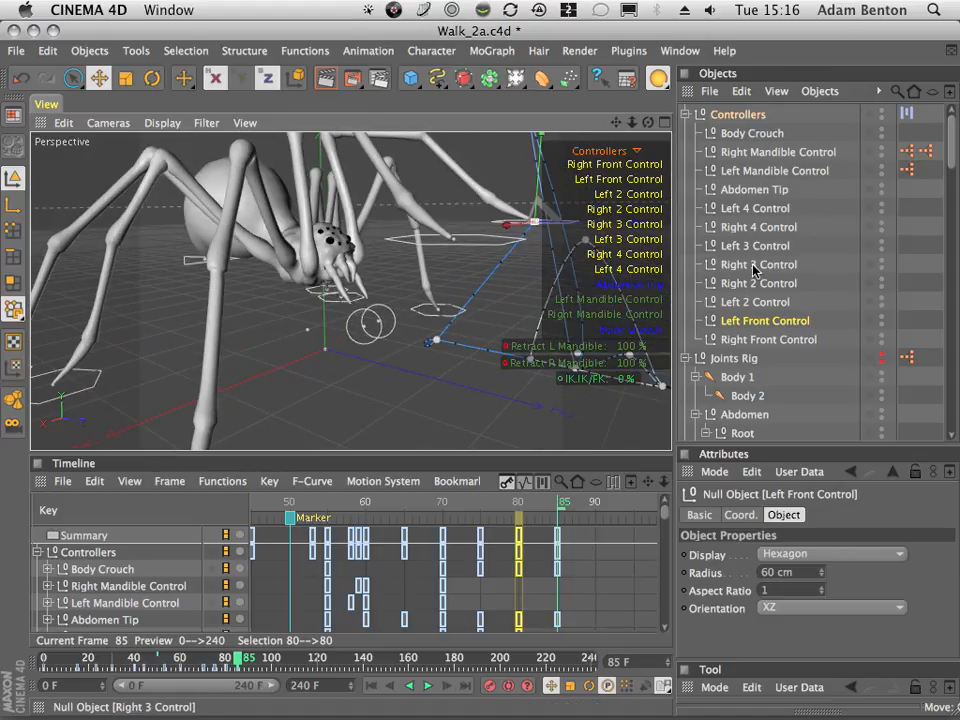
left_click(740, 285)
left_click_drag(632, 123, 241, 273)
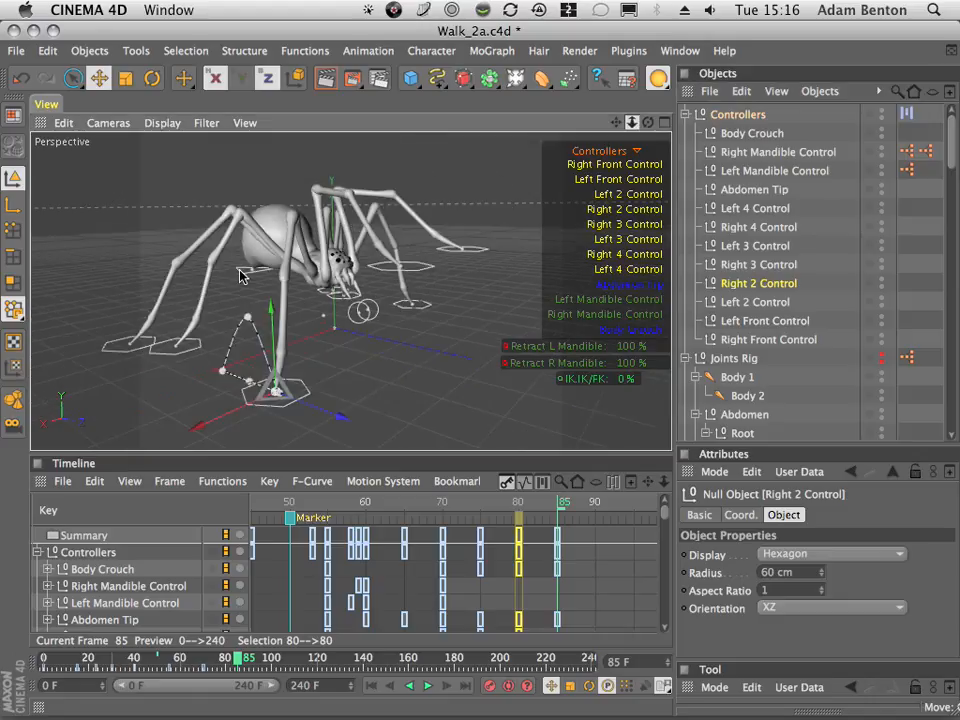
left_click_drag(275, 318, 278, 262)
left_click_drag(320, 350, 407, 318)
left_click_drag(316, 267, 318, 239)
left_click_drag(647, 121, 648, 150)
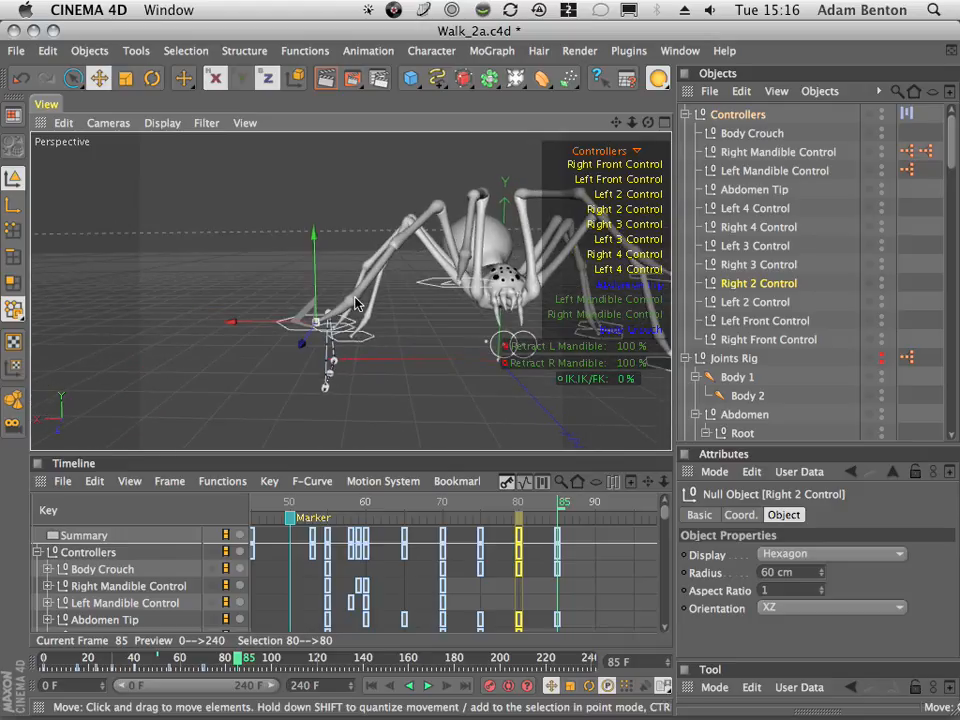
left_click_drag(251, 321, 311, 317)
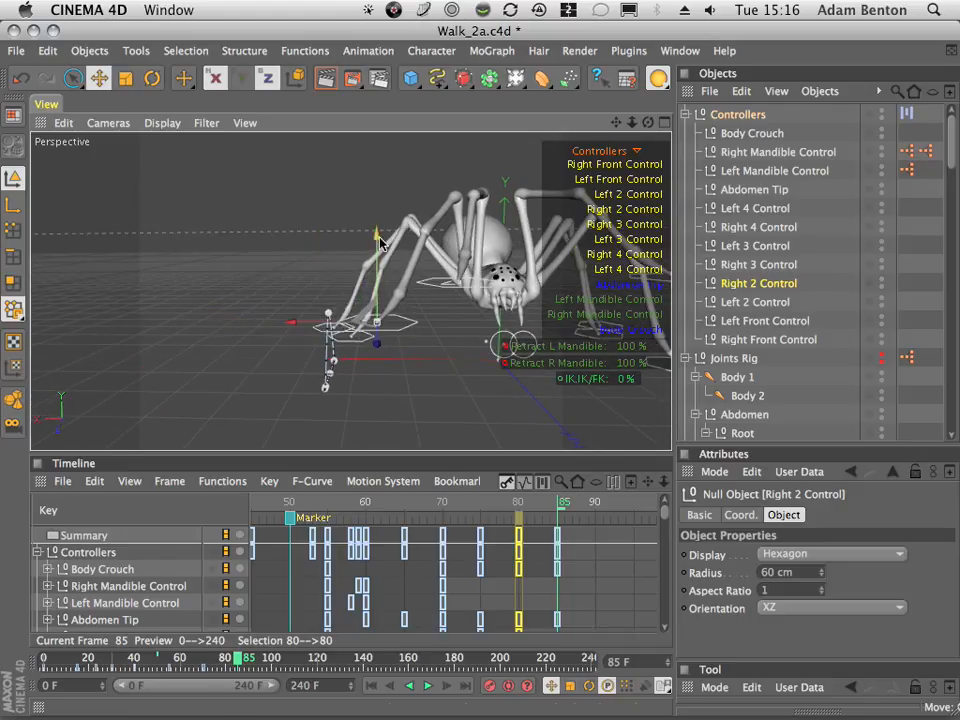
left_click_drag(373, 234, 370, 224)
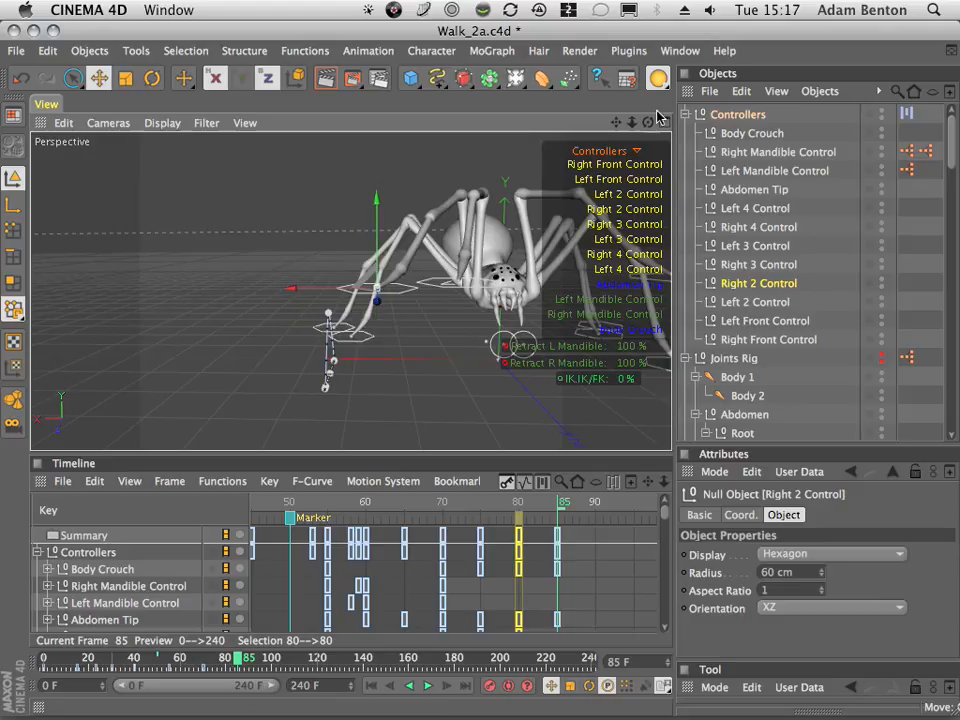
- Refine the Right 2 Control by moving it slightly outward, higher and back about 62, and record its keyframe at frame 85
left_click_drag(648, 122, 253, 150)
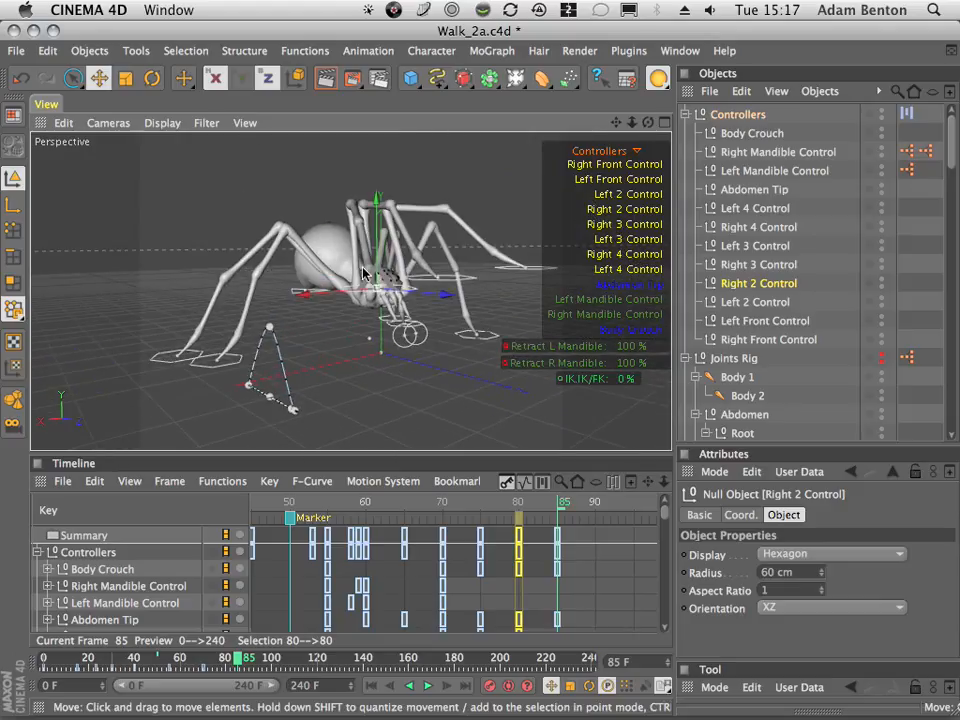
left_click_drag(325, 295, 299, 297)
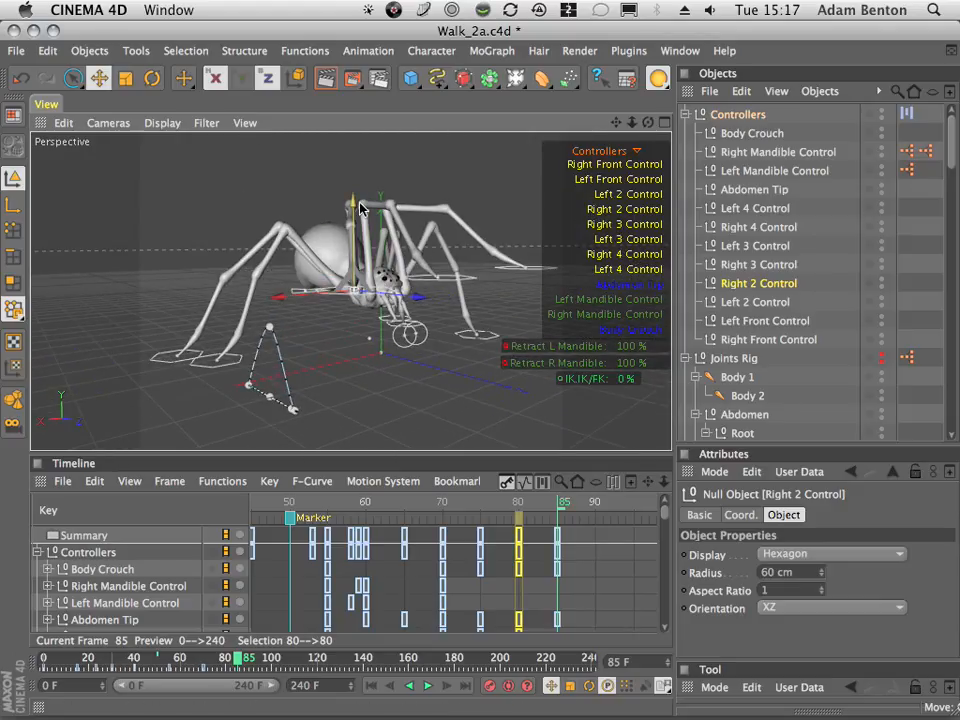
left_click_drag(358, 185, 358, 178)
left_click_drag(649, 122, 955, 116)
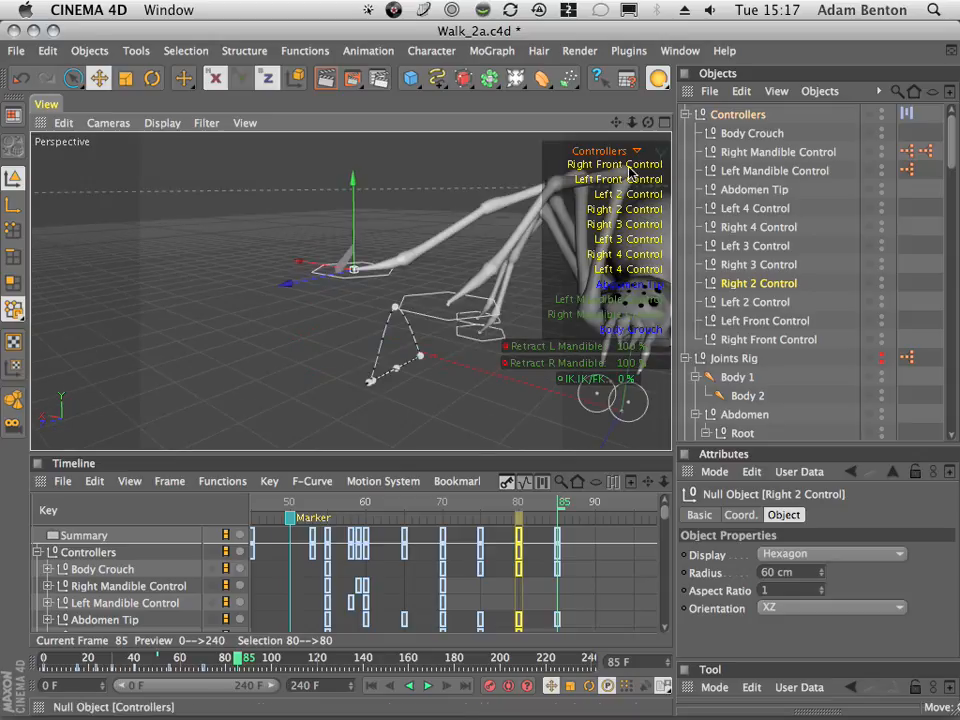
left_click_drag(296, 287, 358, 279)
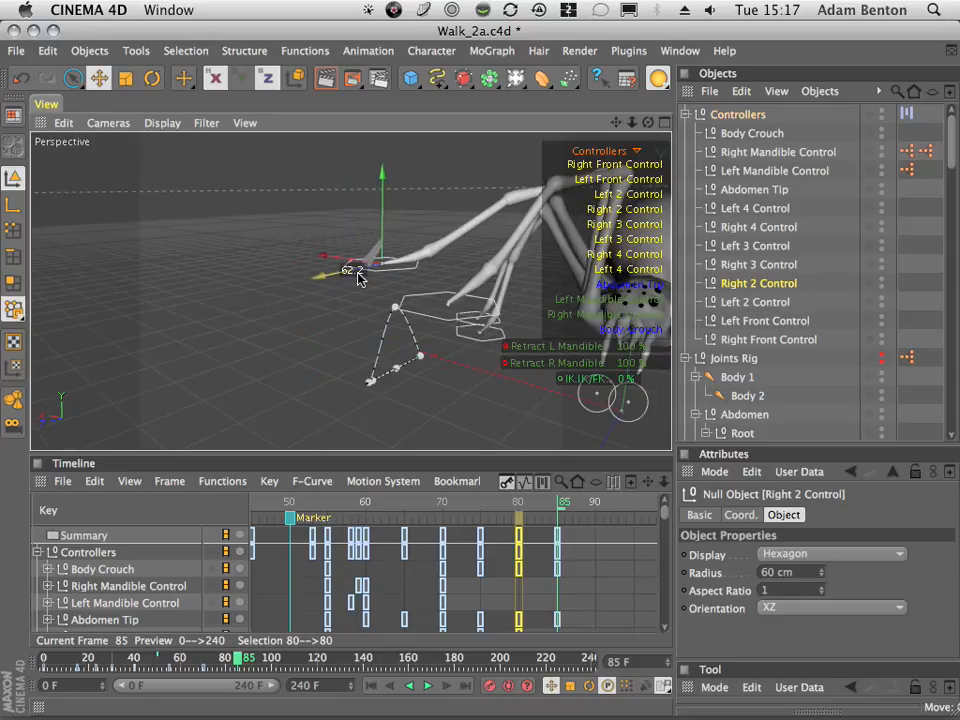
left_click_drag(615, 124, 343, 223)
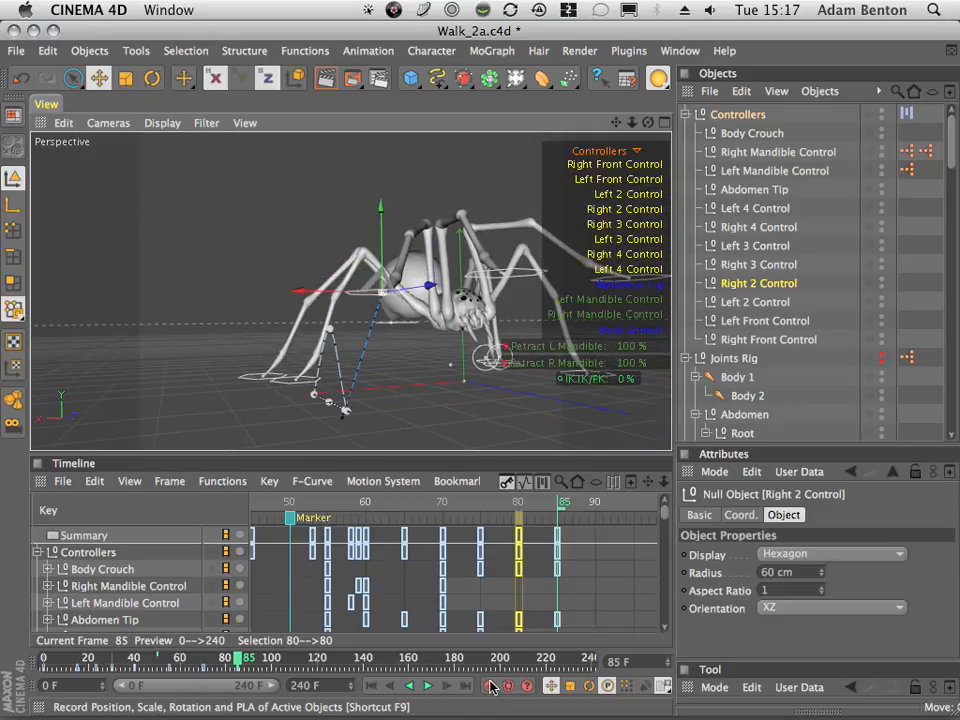
- In the Right view, raise the Left 2 Control and move it forward to line up with the raised Right 2 Control
left_click(664, 122)
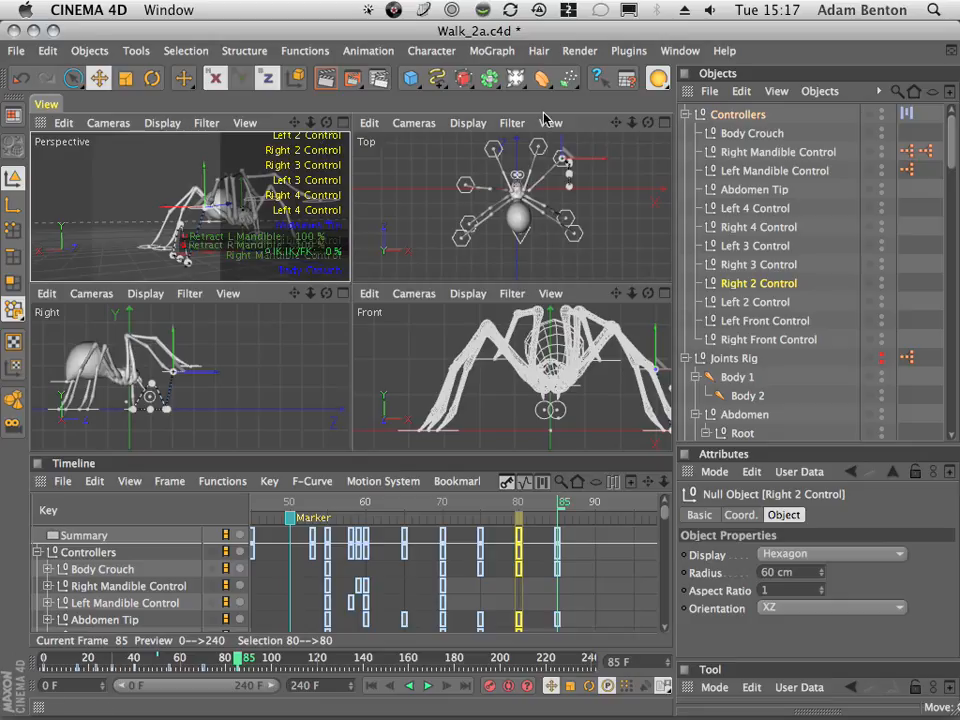
left_click(342, 293)
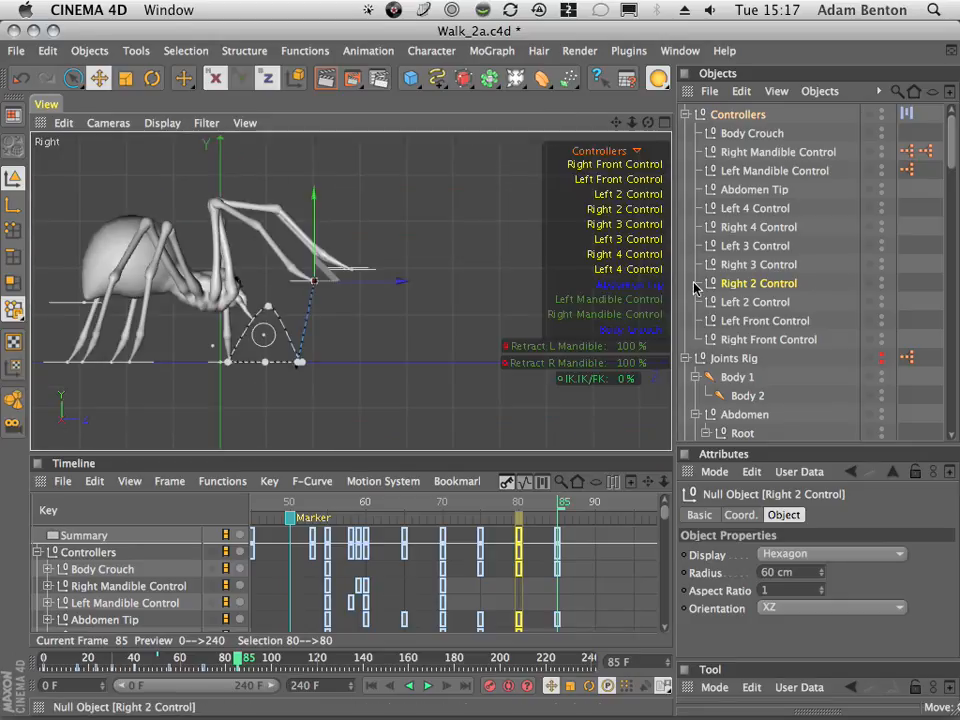
left_click(758, 303)
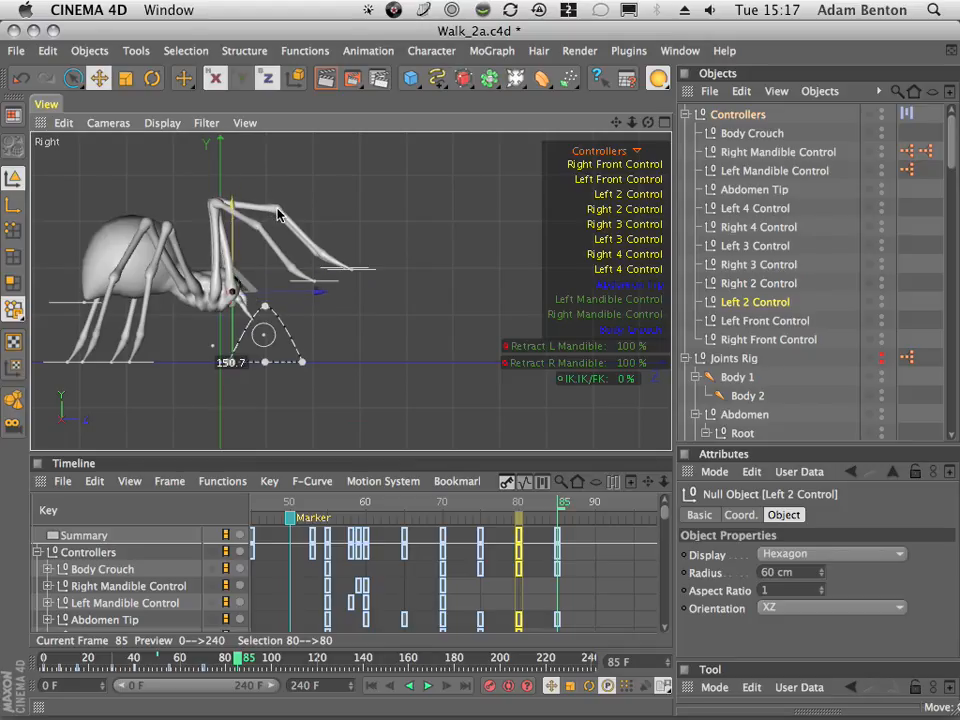
left_click_drag(379, 282, 398, 281)
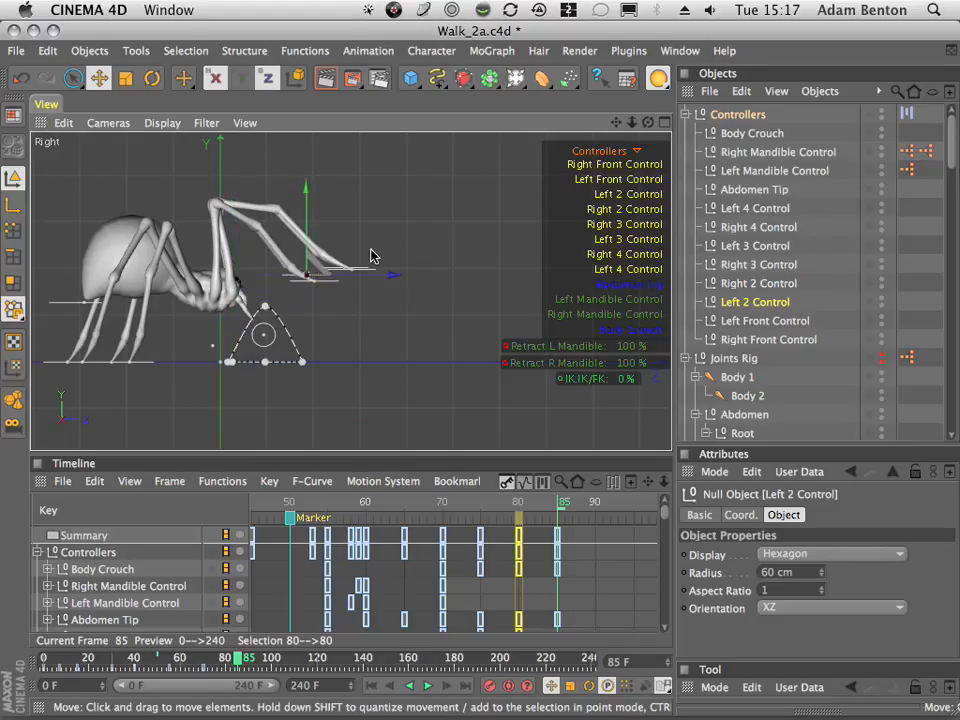
left_click_drag(310, 200, 322, 203)
left_click_drag(386, 287, 397, 291)
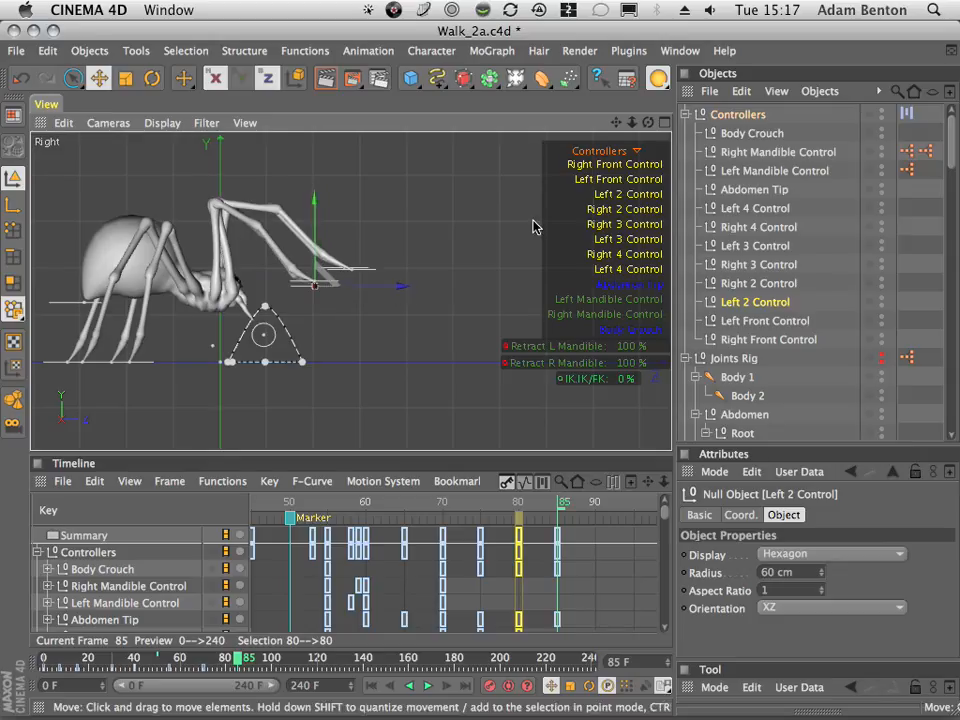
- In the Front view, move the Left 2 Control inward toward the body and record its keyframe at frame 85
left_click(662, 122)
left_click(661, 293)
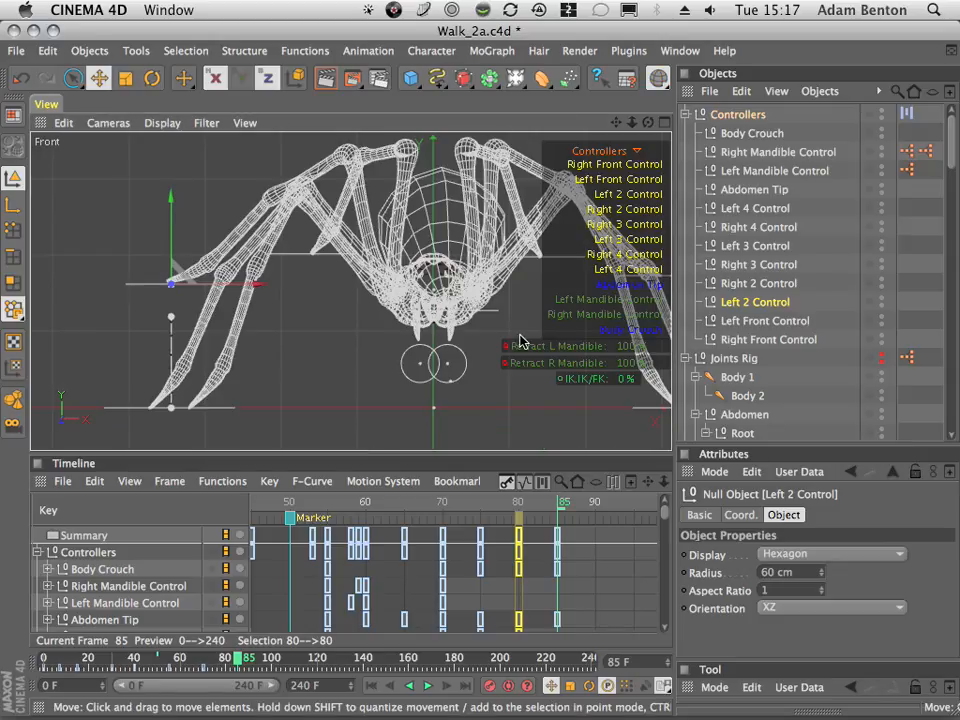
left_click_drag(633, 123, 470, 150)
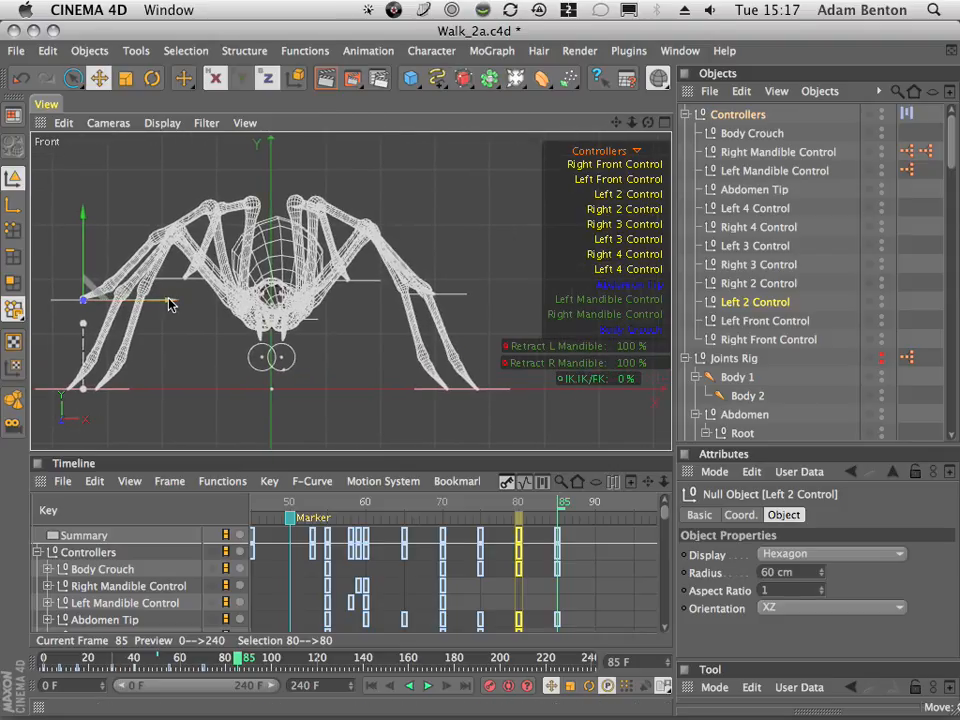
left_click_drag(169, 300, 212, 304)
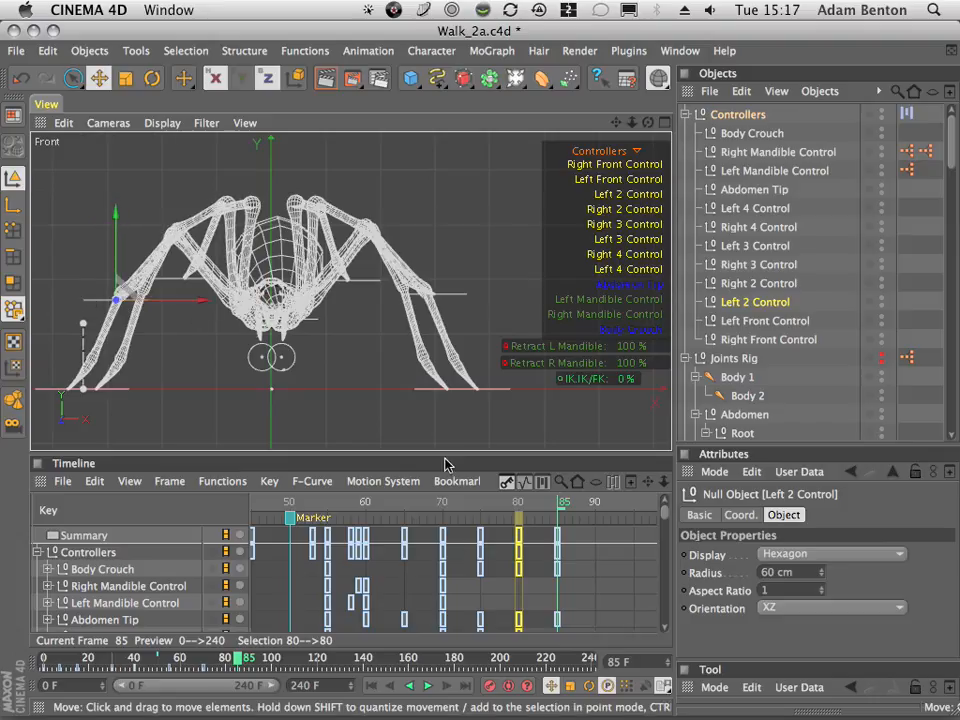
left_click(665, 122)
left_click(352, 122)
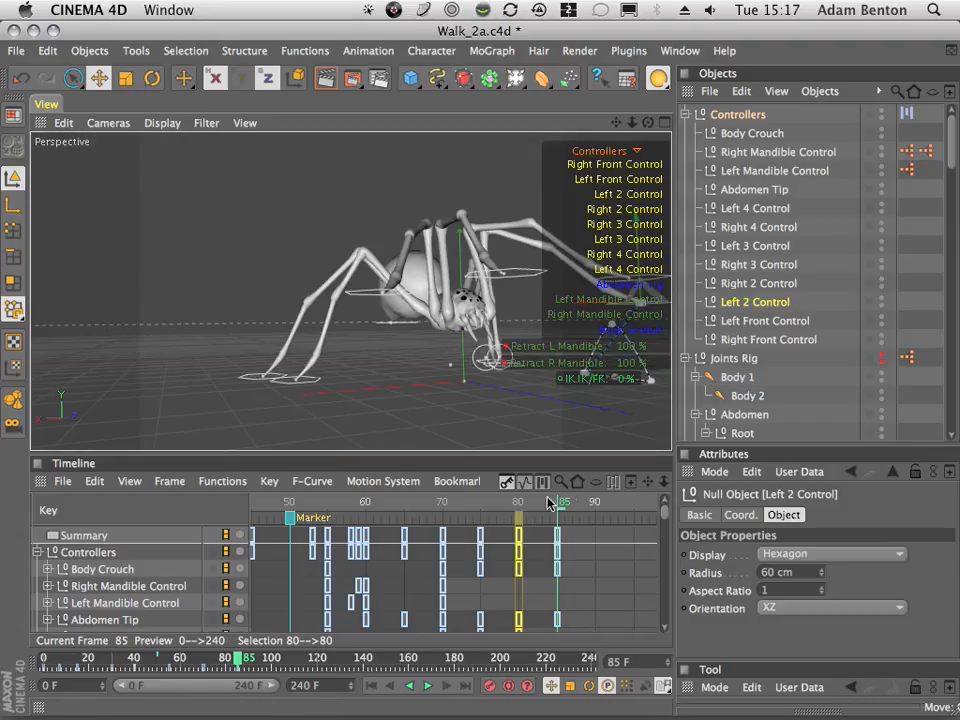
- At frame 75, move the Right 3 Control inward toward the body and record its keyframe
left_click_drag(548, 503, 554, 541)
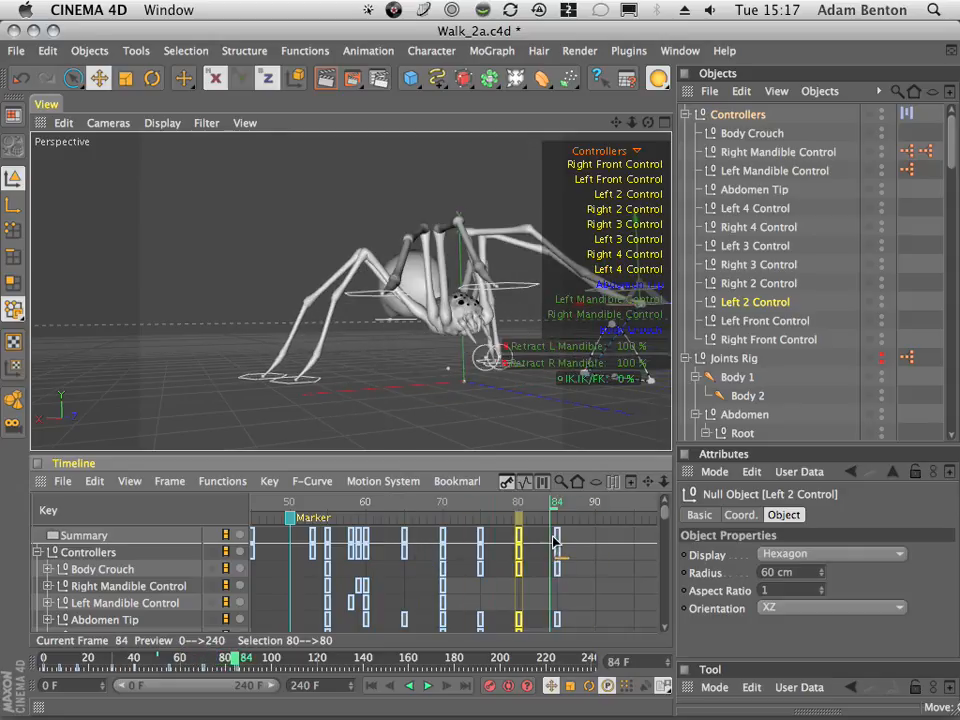
left_click_drag(617, 124, 521, 452)
left_click_drag(563, 501, 474, 543)
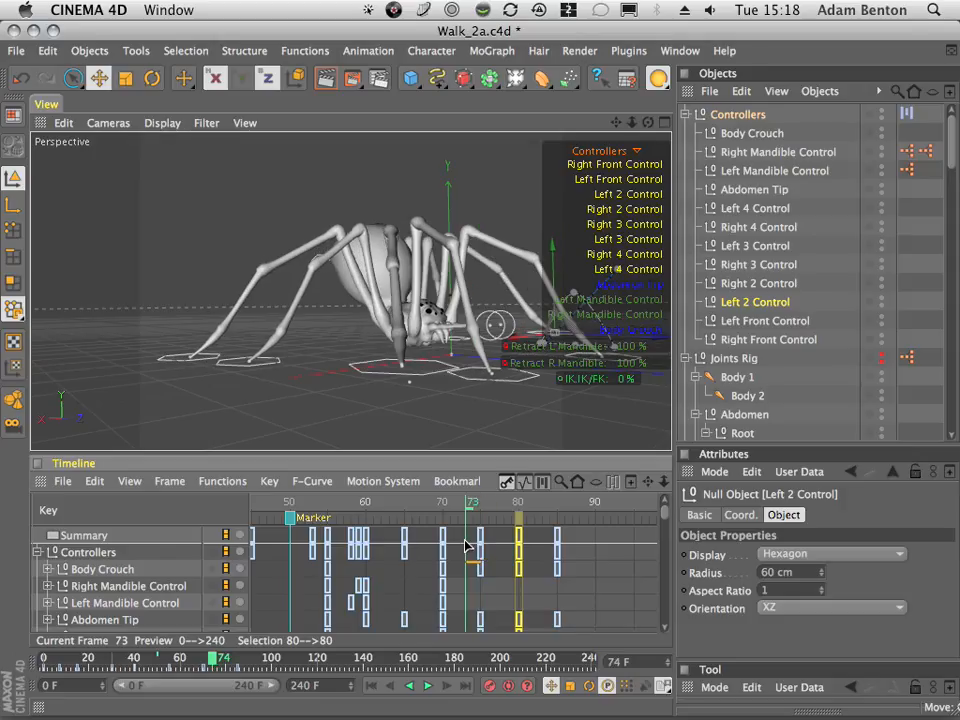
mouse_move(481, 545)
left_mouse_down()
mouse_move(496, 549)
mouse_move(450, 553)
mouse_move(503, 551)
mouse_move(479, 561)
mouse_move(441, 555)
mouse_move(480, 555)
left_mouse_up()
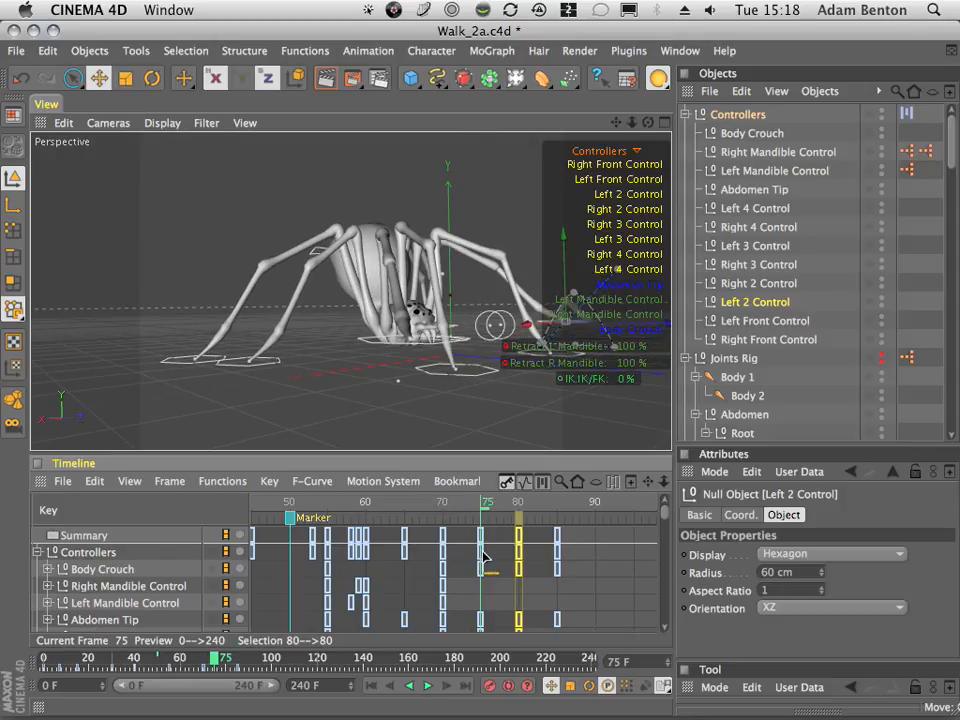
left_click(757, 247)
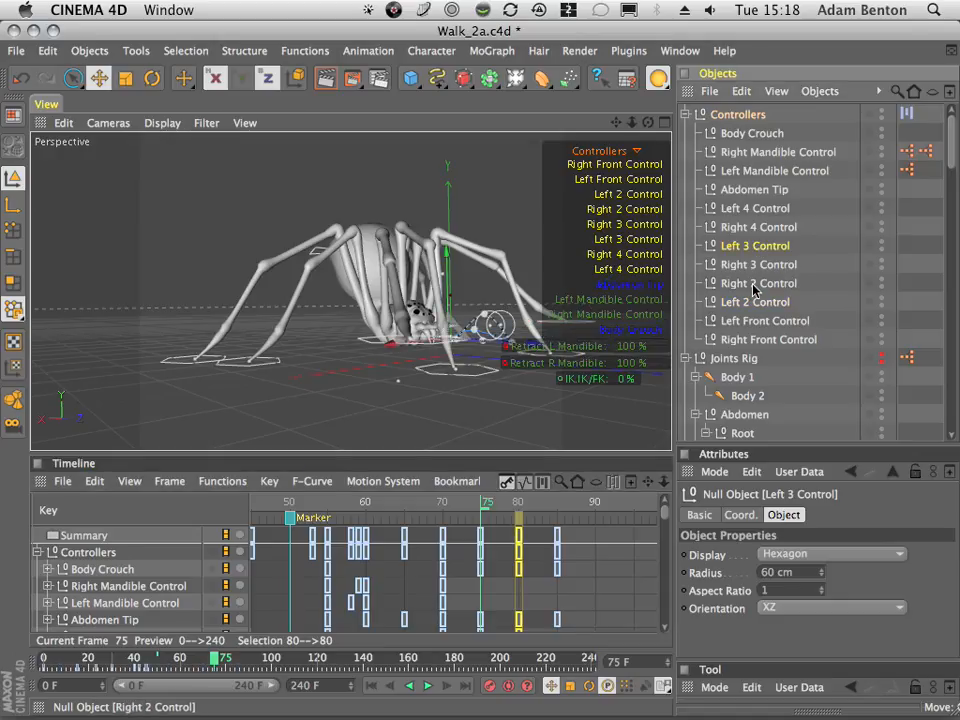
left_click(756, 267)
left_click_drag(160, 373, 274, 383)
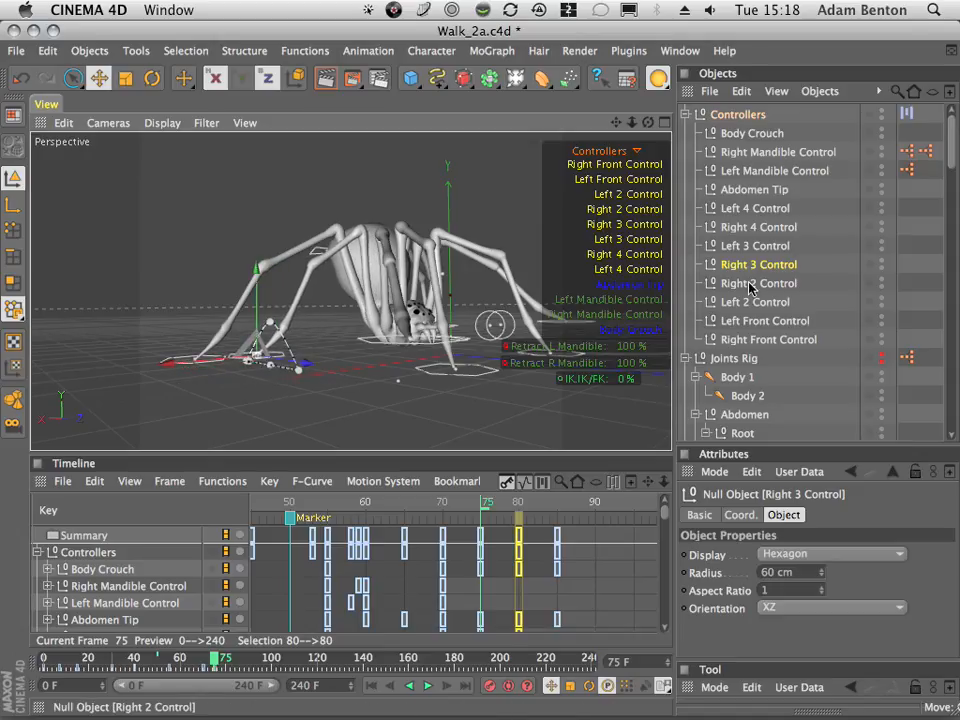
- At frame 75, move the Left 3 Control inward and slightly back, and record its keyframe
left_click(753, 246)
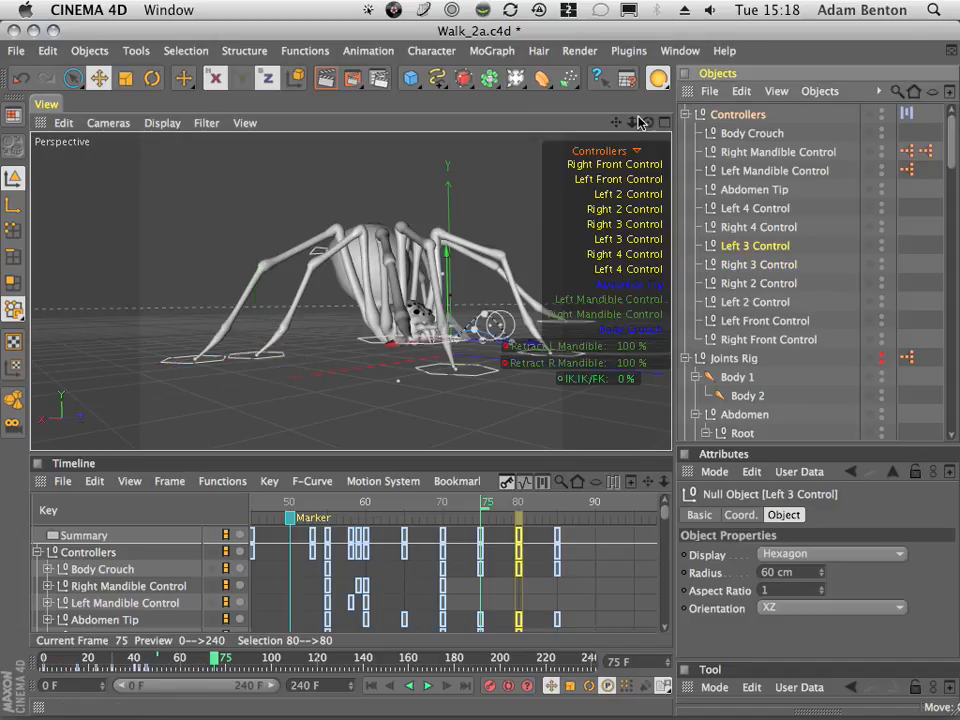
left_click_drag(642, 121, 519, 449)
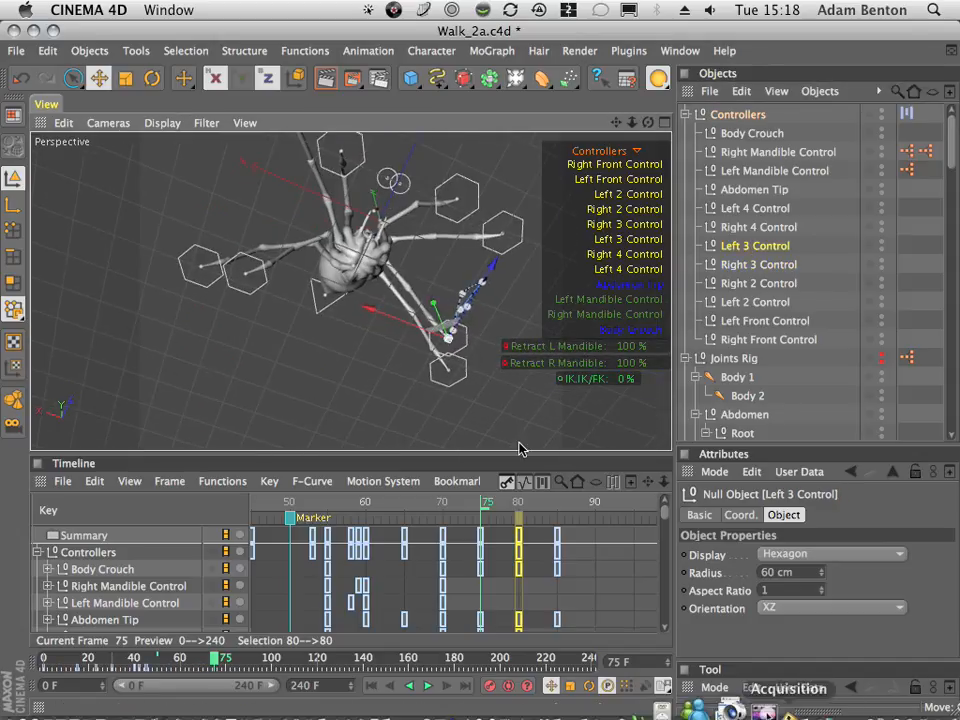
left_click_drag(490, 275, 376, 334)
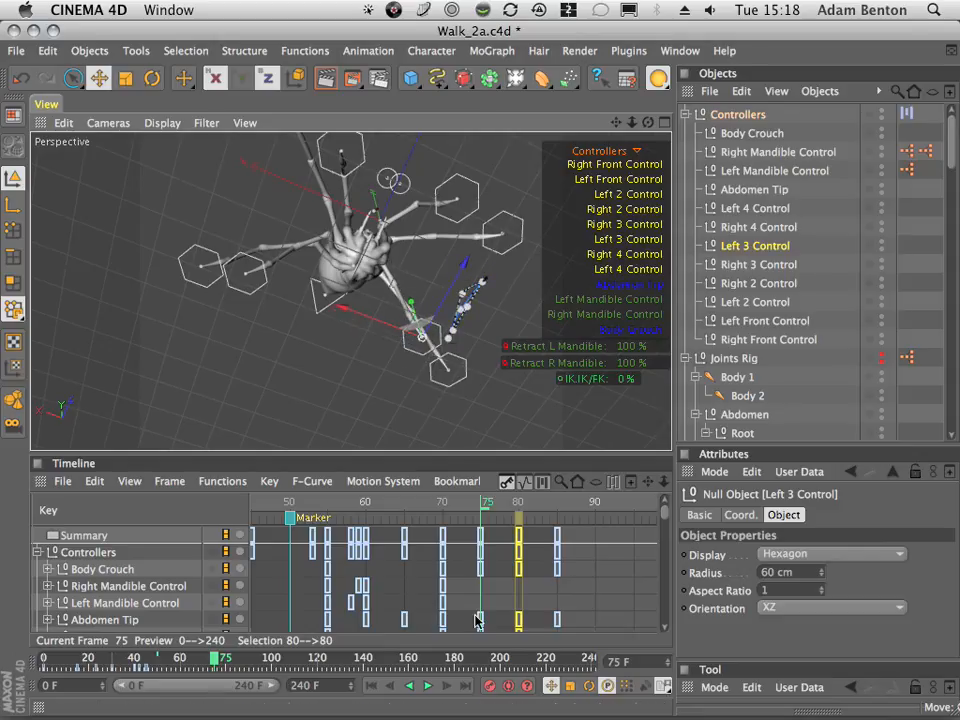
- At frame 85, move the Abdomen Tip back about 30.5, raise it slightly, and record its keyframe
left_click_drag(424, 407, 355, 165)
left_click_drag(482, 505, 563, 535)
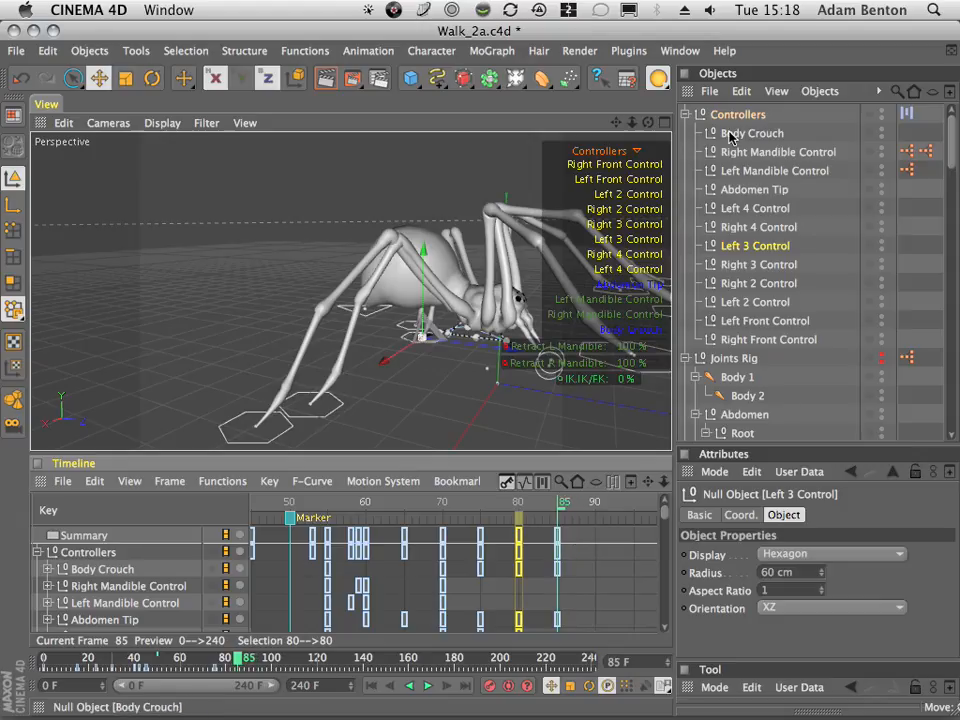
left_click(752, 189)
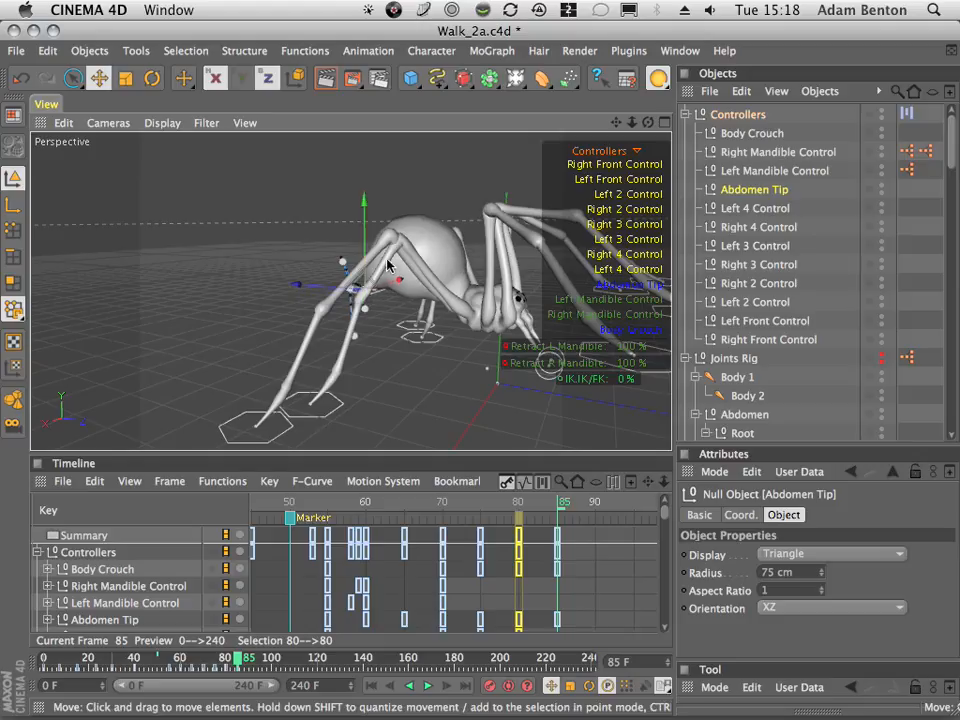
left_click_drag(316, 286, 298, 290)
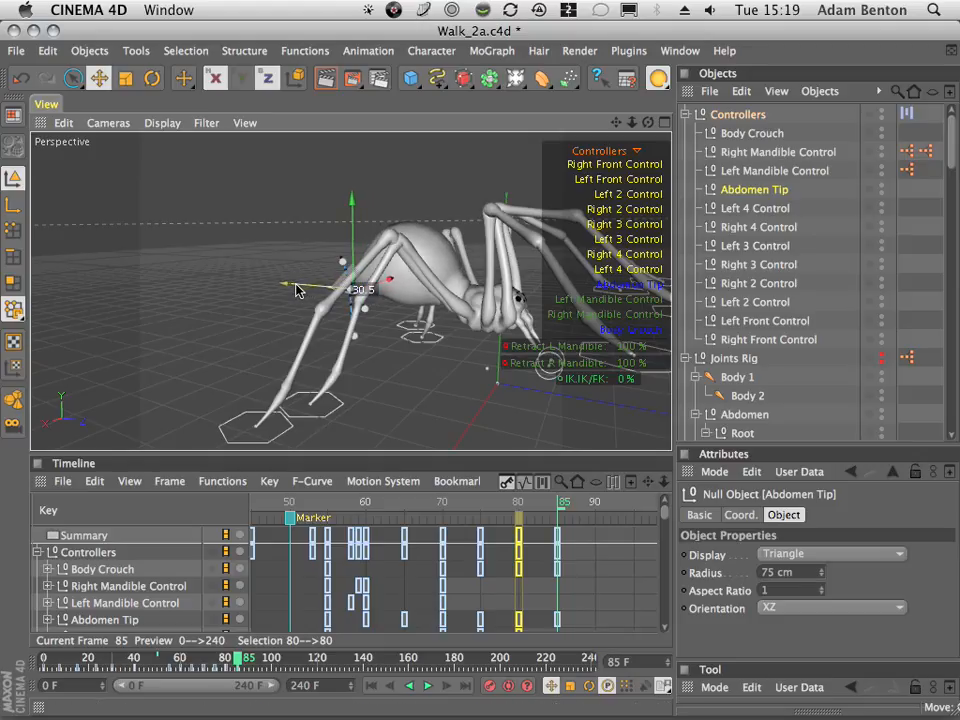
left_click_drag(355, 207, 356, 195)
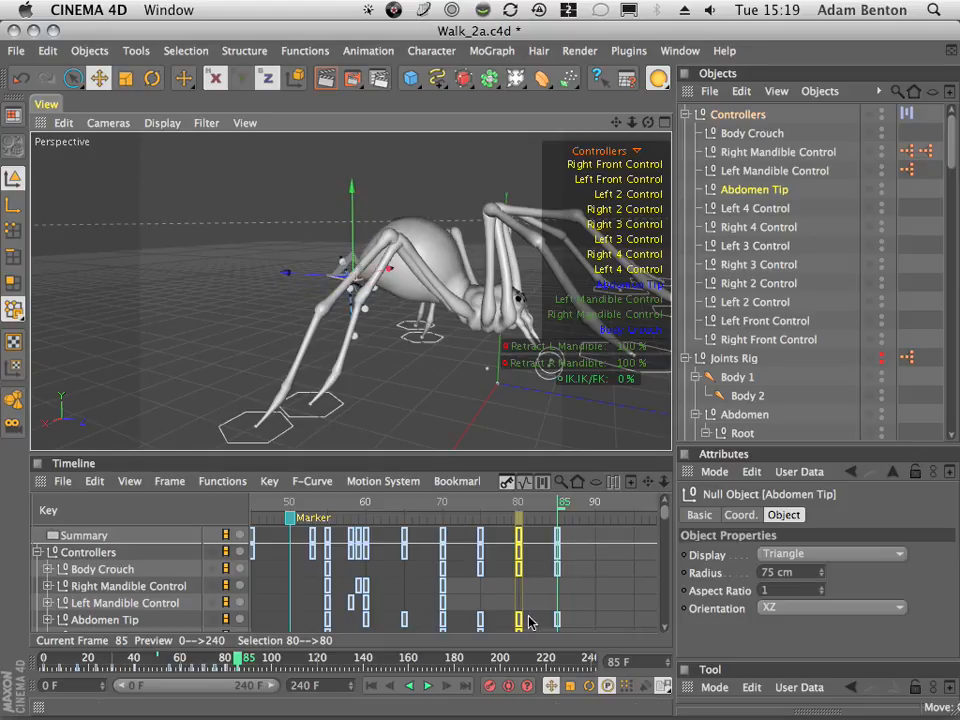
- Examine the body and leg motion around frames 80 to 85 from the front and side by scrubbing through the animation
mouse_move(542, 506)
left_mouse_down()
mouse_move(448, 508)
mouse_move(565, 501)
mouse_move(488, 500)
mouse_move(547, 501)
left_mouse_up()
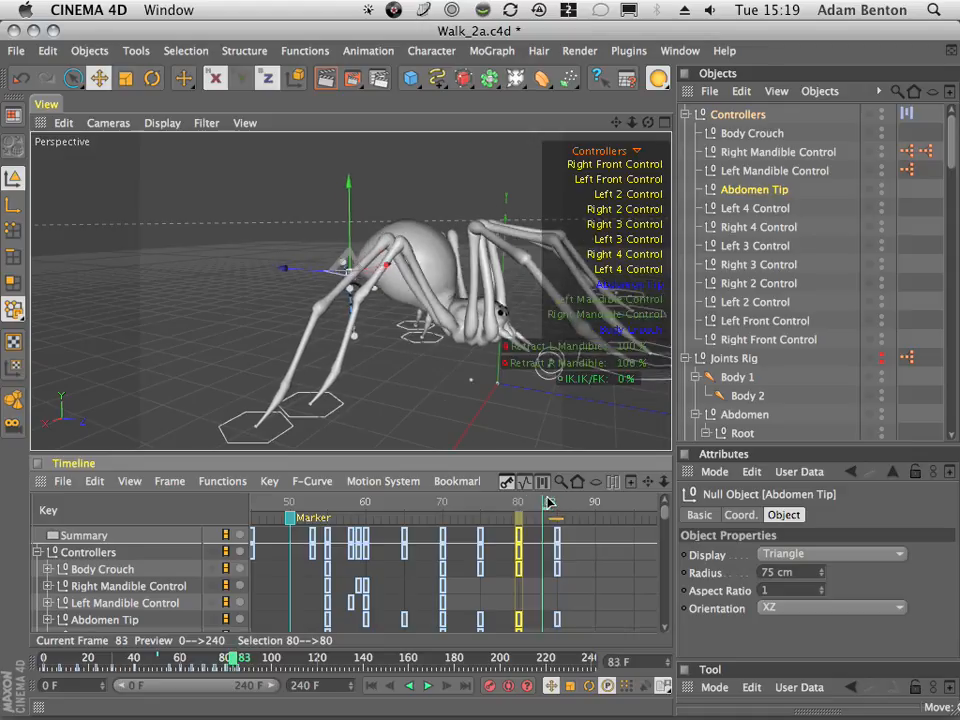
left_click_drag(540, 503, 549, 533)
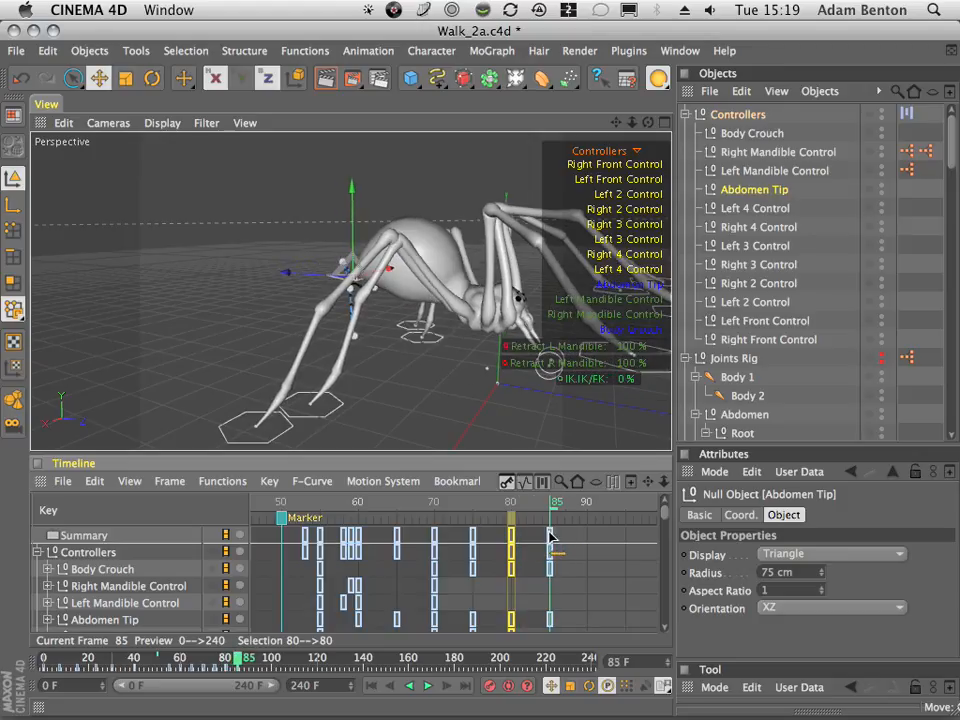
left_click_drag(555, 135, 210, 240, "alt")
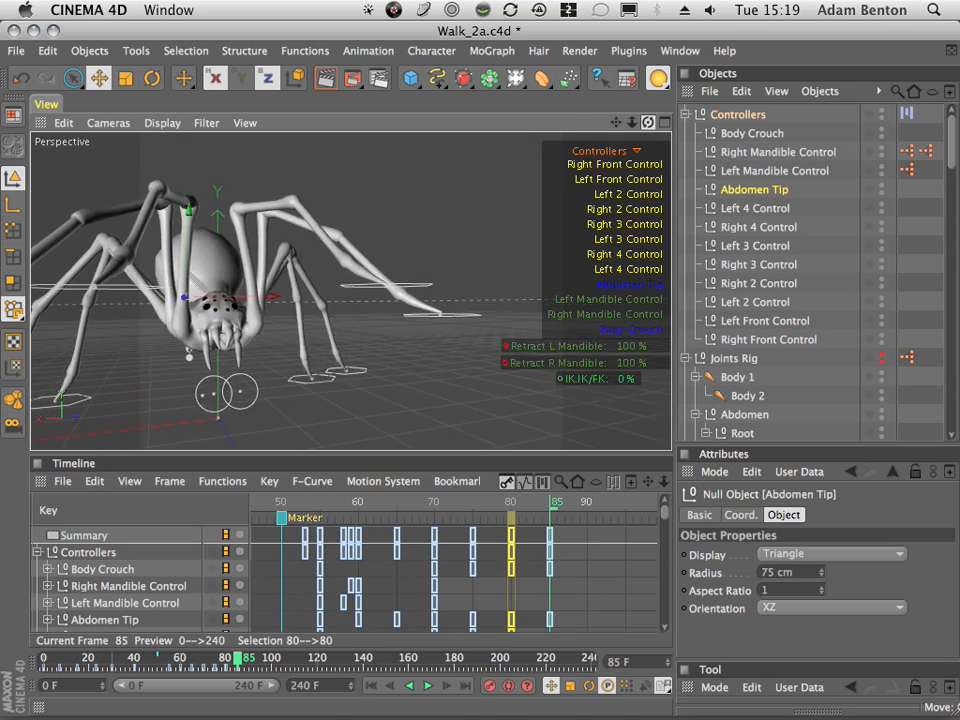
left_click_drag(956, 236, 148, 212)
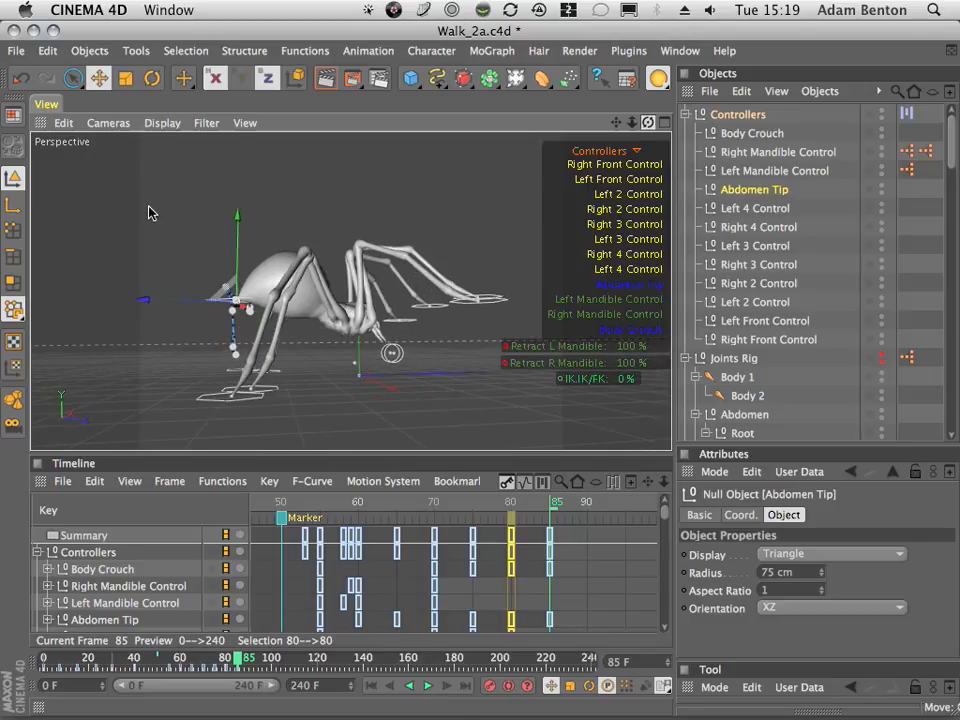
left_click_drag(507, 511, 543, 530)
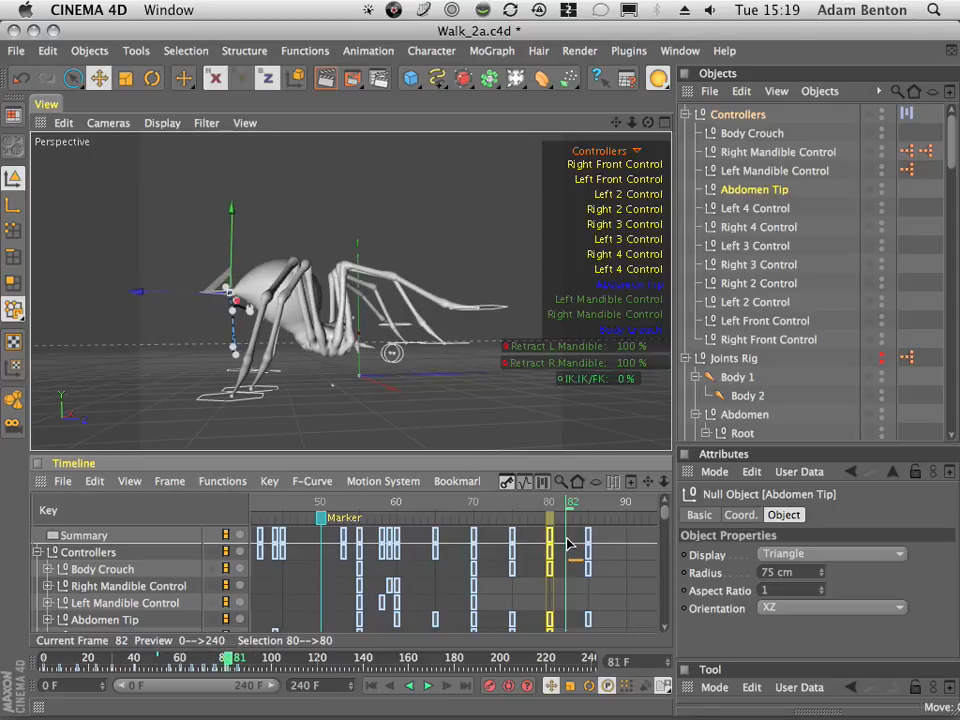
mouse_move(476, 566)
left_mouse_down()
mouse_move(388, 585)
mouse_move(536, 563)
left_mouse_up()
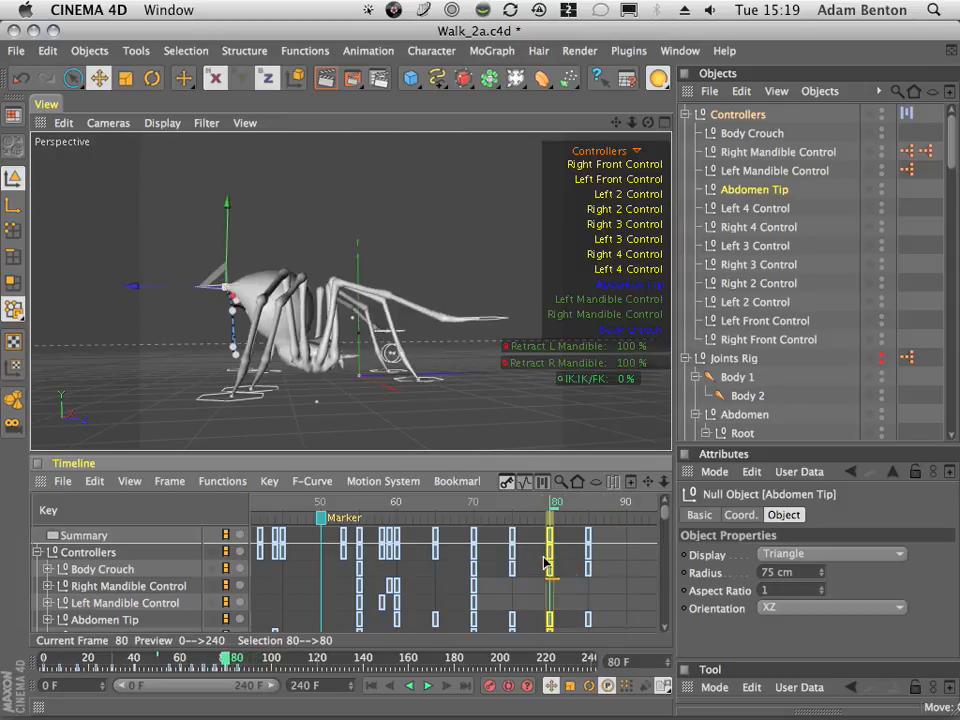
left_click_drag(496, 573, 505, 576)
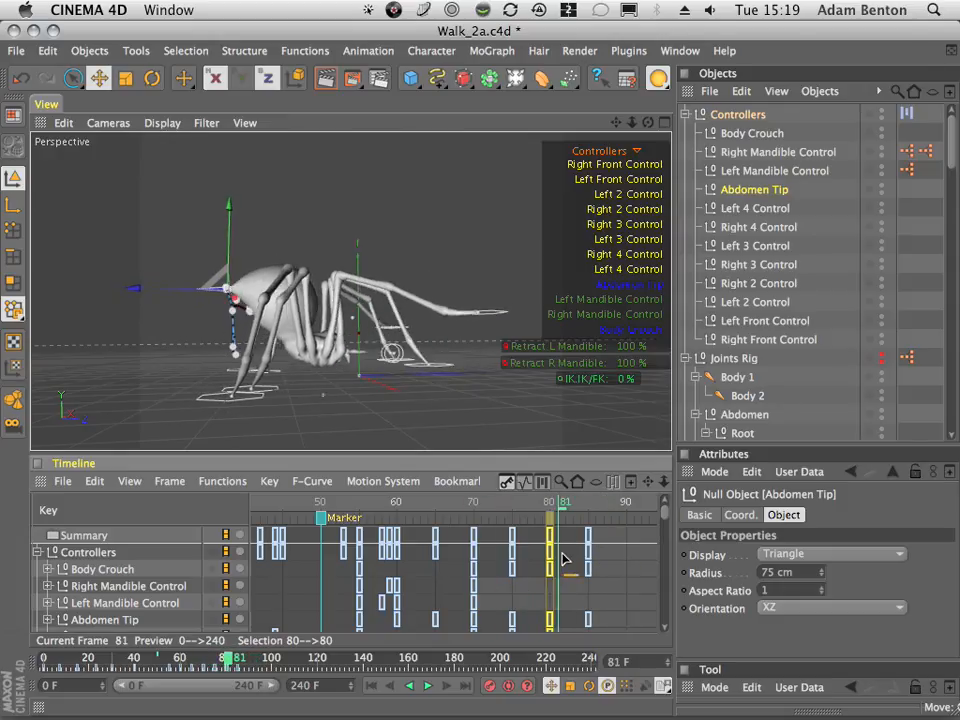
mouse_move(613, 547)
left_mouse_down()
mouse_move(464, 562)
mouse_move(604, 540)
mouse_move(488, 566)
mouse_move(385, 572)
mouse_move(487, 553)
mouse_move(458, 543)
mouse_move(516, 550)
mouse_move(595, 536)
mouse_move(535, 540)
mouse_move(566, 537)
mouse_move(527, 521)
mouse_move(584, 517)
mouse_move(525, 518)
mouse_move(587, 518)
left_mouse_up()
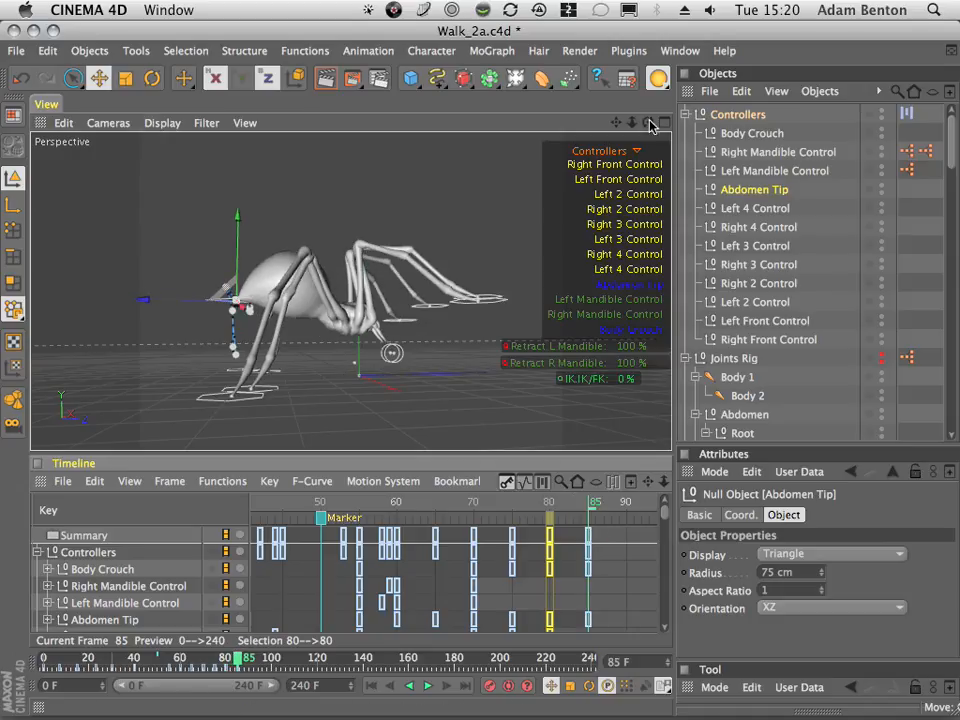
- Examine how the second legs lift between frames 79 and 85 from a front three-quarter view
left_click_drag(649, 124, 782, 117)
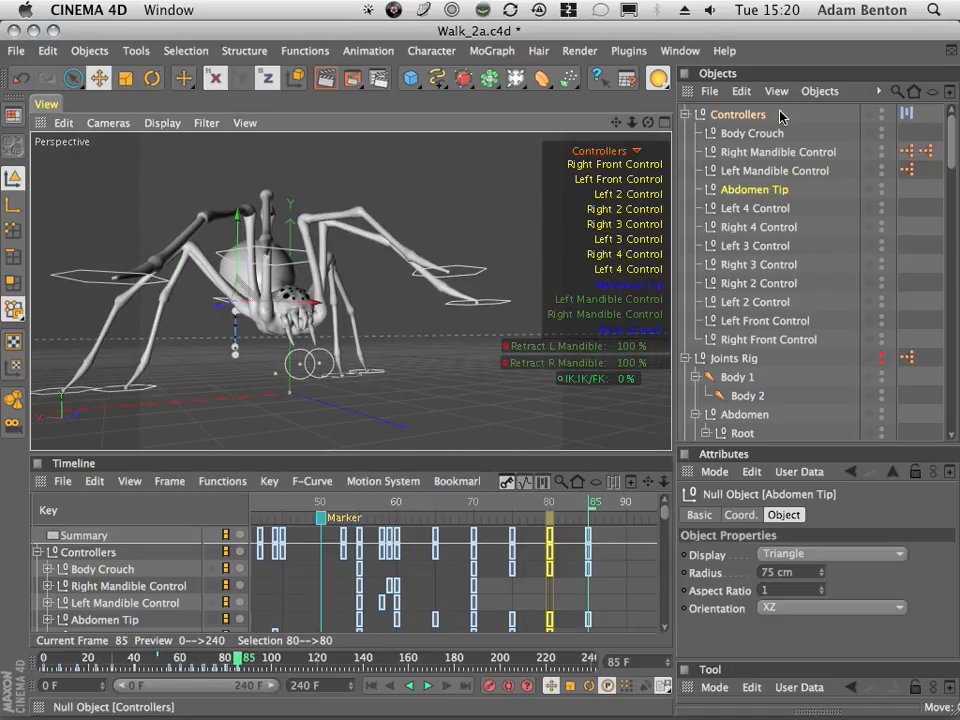
left_click_drag(635, 122, 557, 110)
left_click_drag(594, 512, 545, 508)
left_click_drag(649, 122, 658, 120)
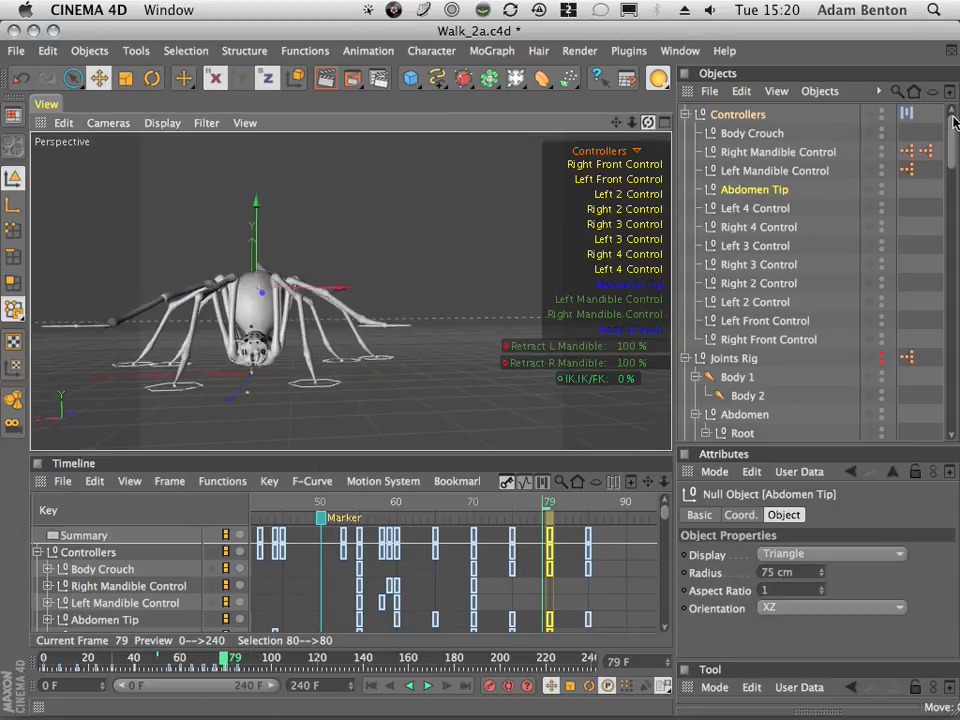
left_click_drag(955, 120, 725, 193)
left_click_drag(556, 511, 501, 542)
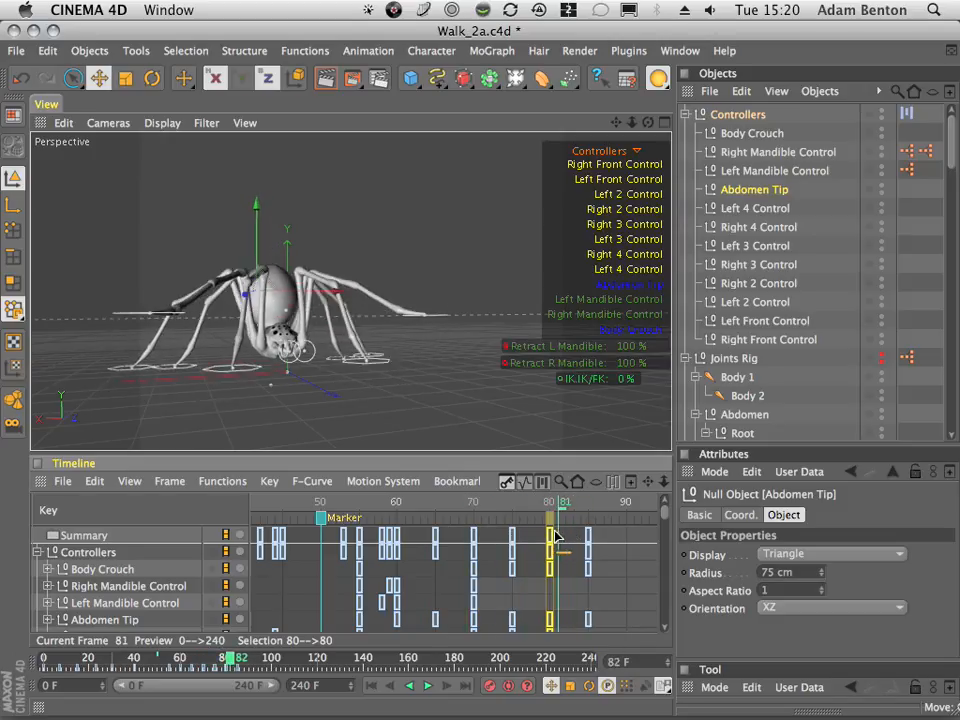
left_click_drag(528, 543, 550, 566)
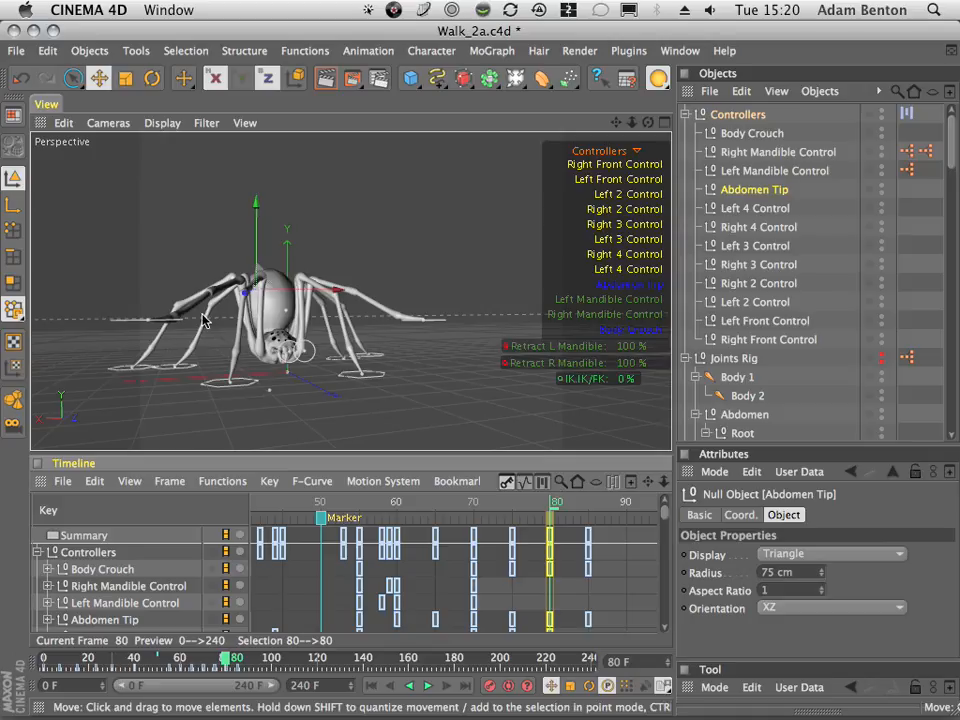
- Select the Right 2 Control, locate its Position tracks in the timeline, and set the current frame to 74
left_click(132, 324)
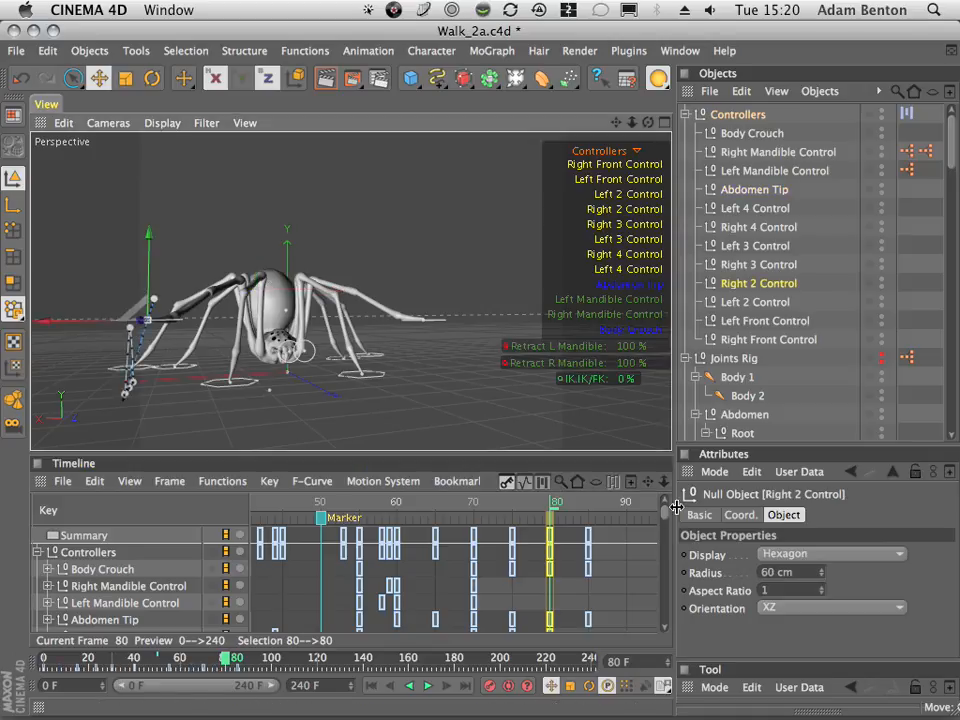
left_click_drag(670, 508, 656, 576)
left_click(144, 572)
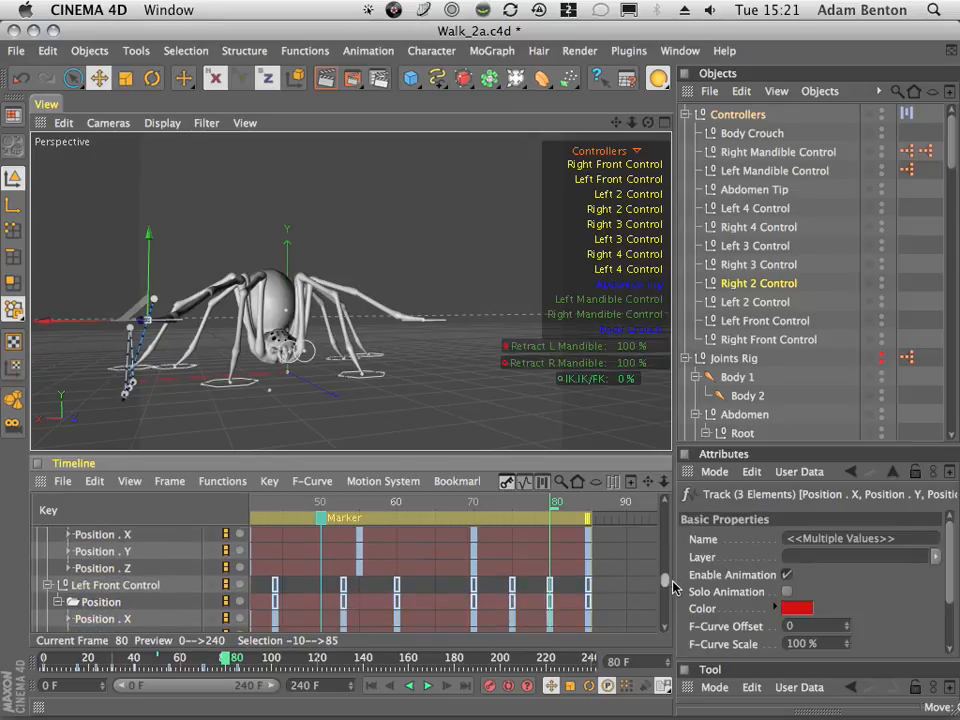
left_click_drag(686, 597, 690, 577)
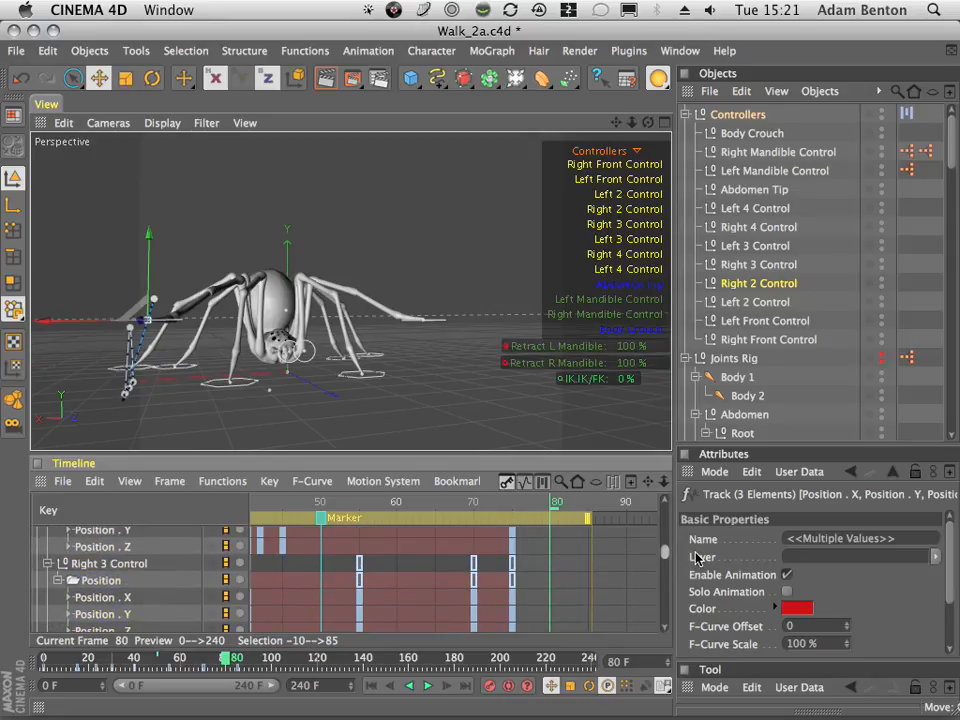
left_click_drag(697, 558, 702, 515)
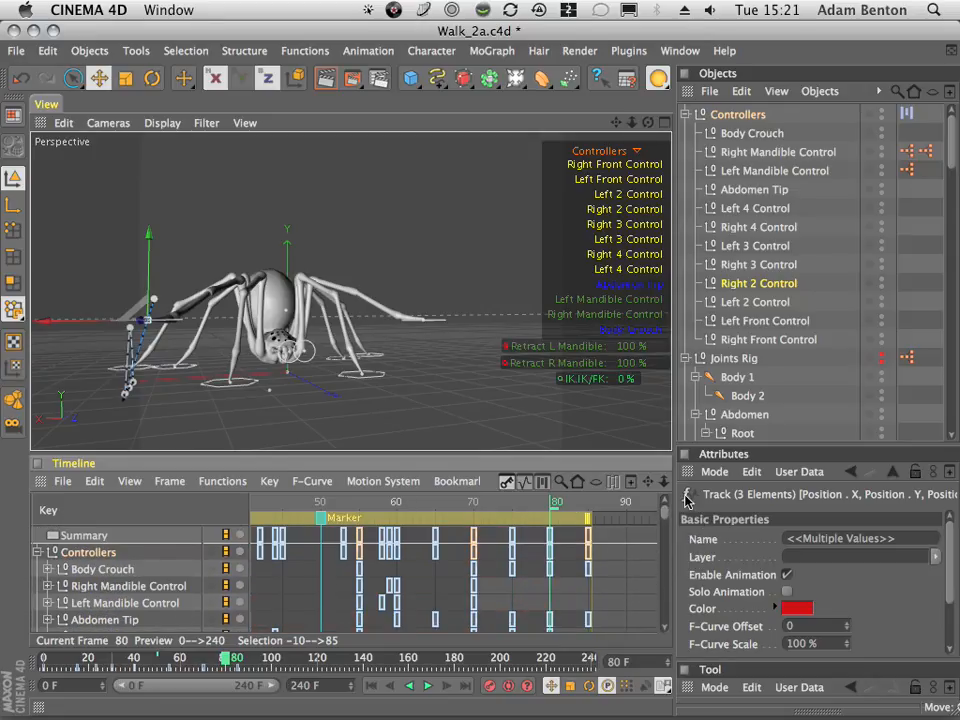
left_click_drag(533, 503, 503, 534)
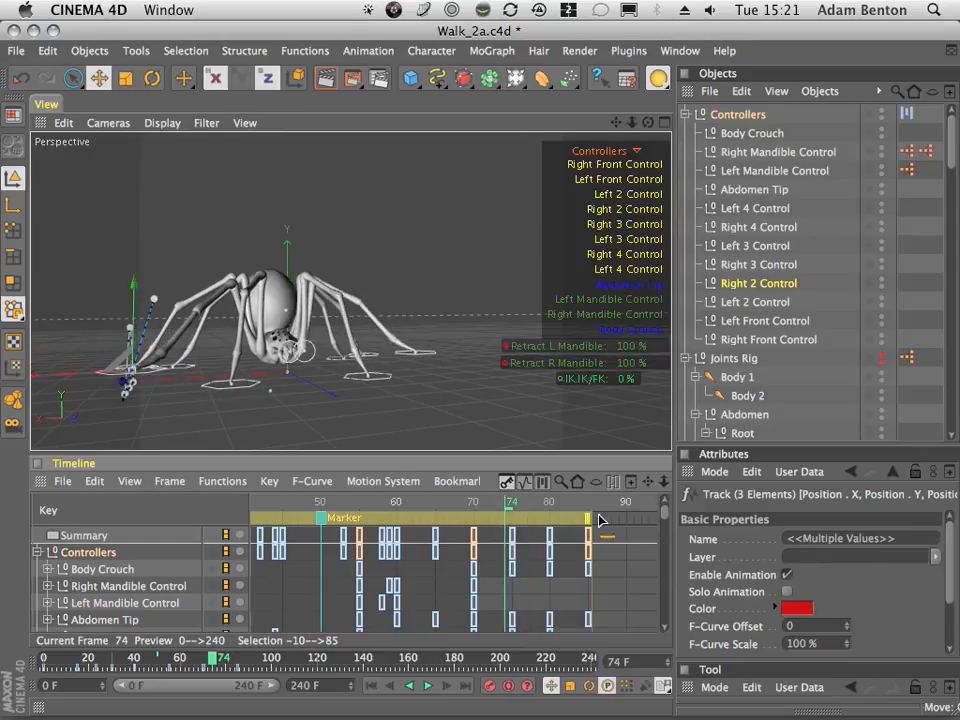
left_click_drag(660, 515, 683, 566)
scroll(503, 591, "down", 1)
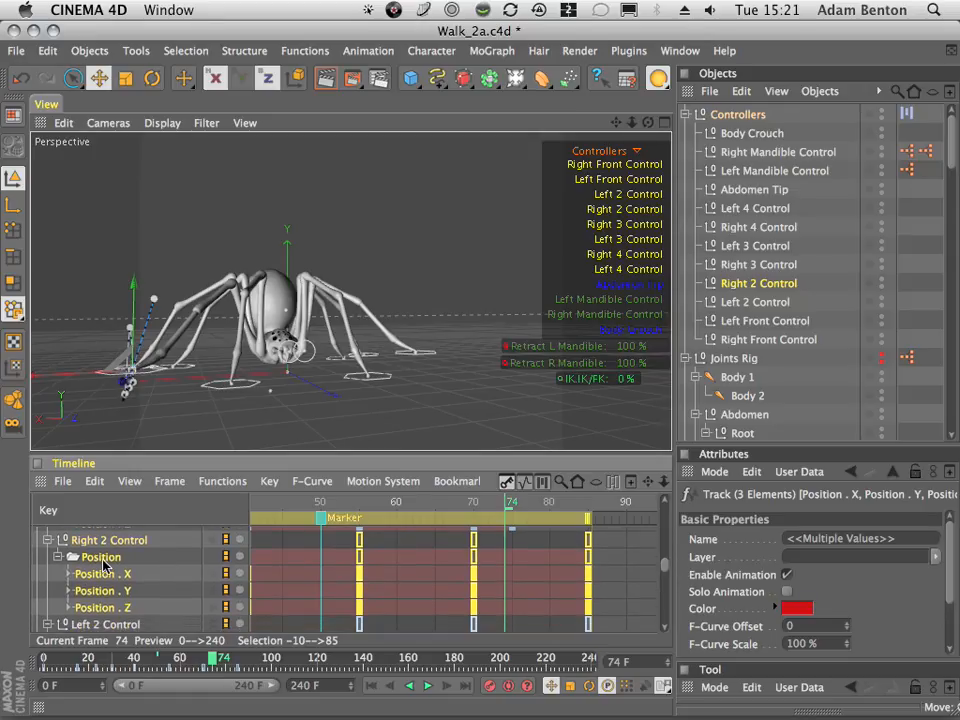
- Try to copy the Right 2 Control's position keys five frames forward with all three position tracks selected
left_click(105, 591)
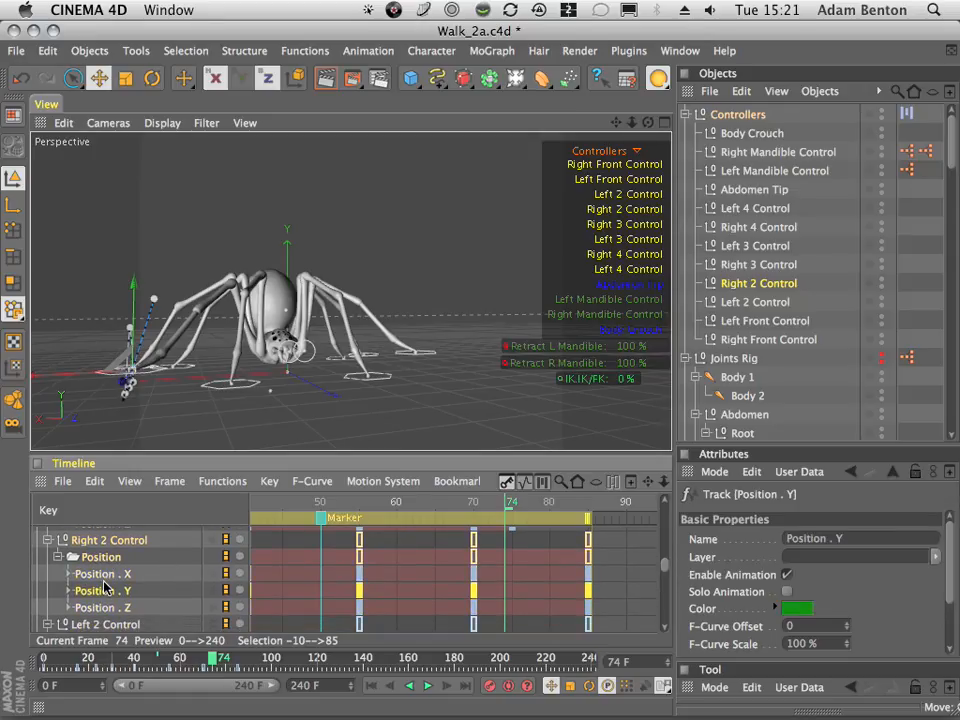
left_click(108, 607, "shift")
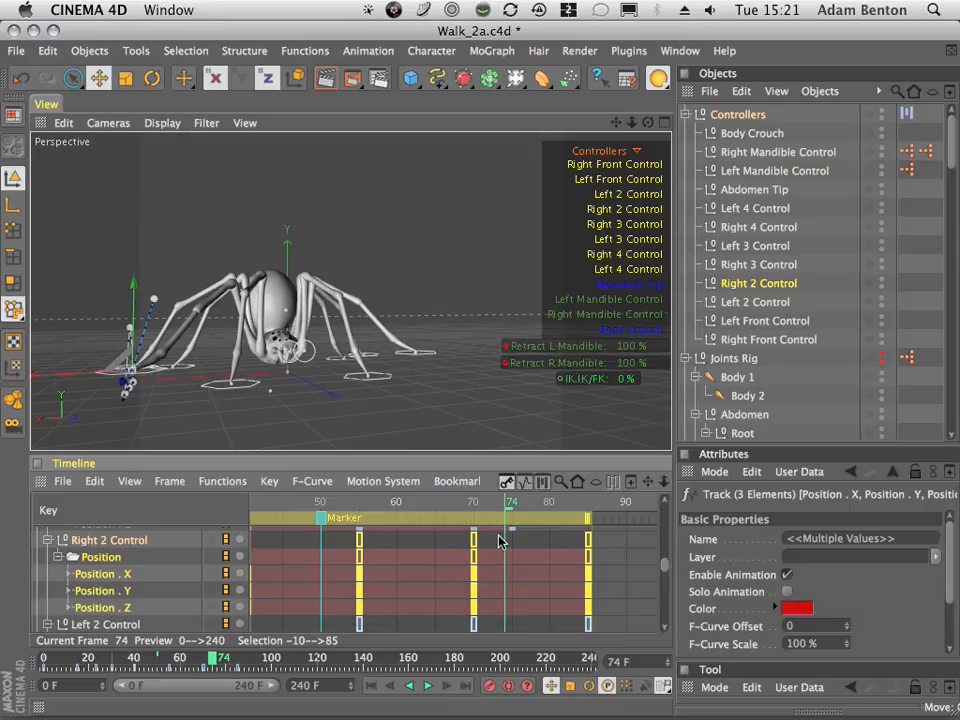
left_click_drag(478, 541, 513, 540, "super")
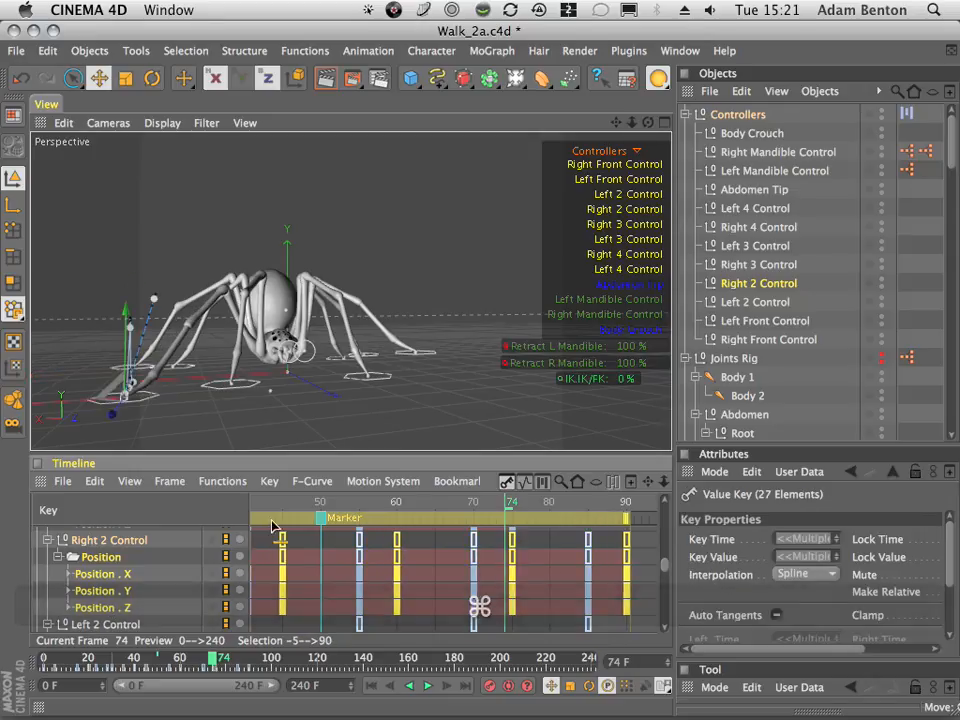
key("super+z")
- Try to copy the frame 70 position keys of the Right 2 and Left 2 Controls to frame 72
left_click(459, 547)
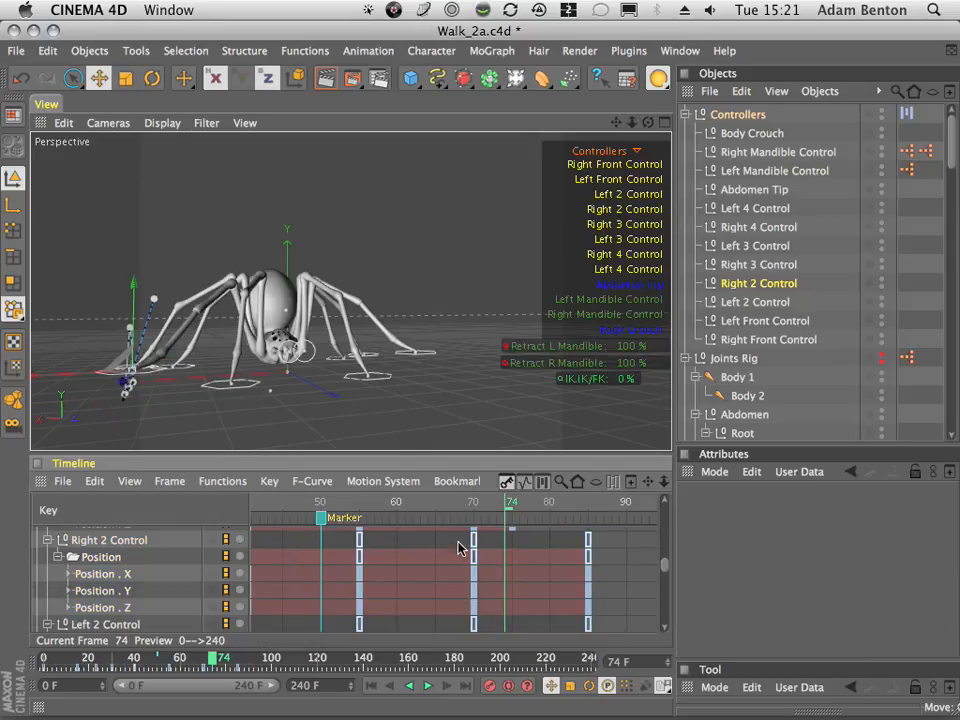
left_click_drag(485, 615, 484, 612)
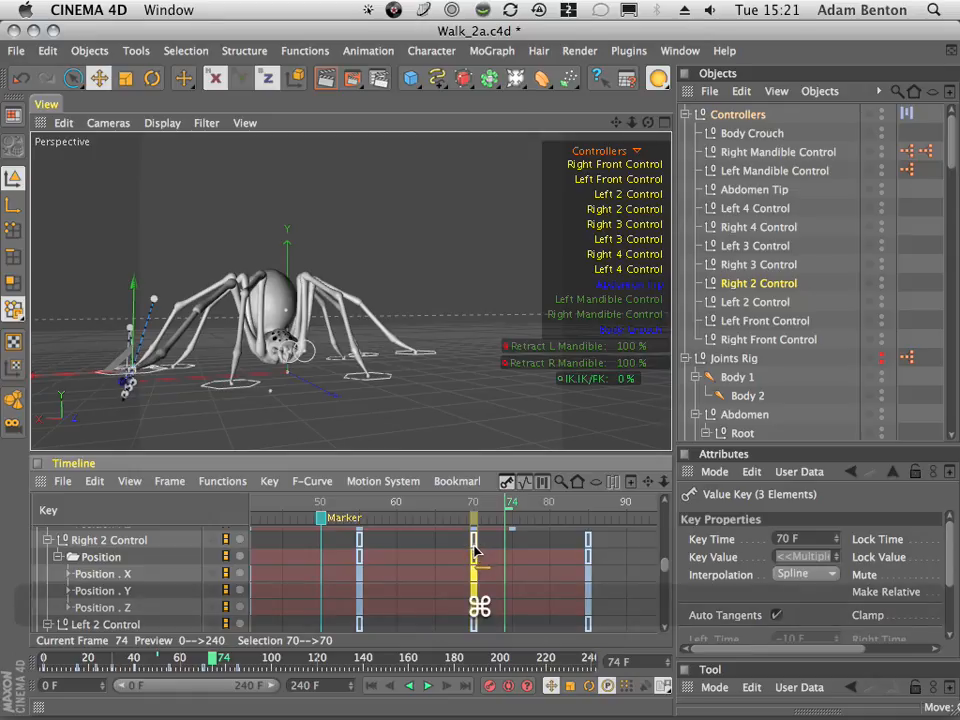
left_click_drag(668, 568, 672, 580)
key("super+v")
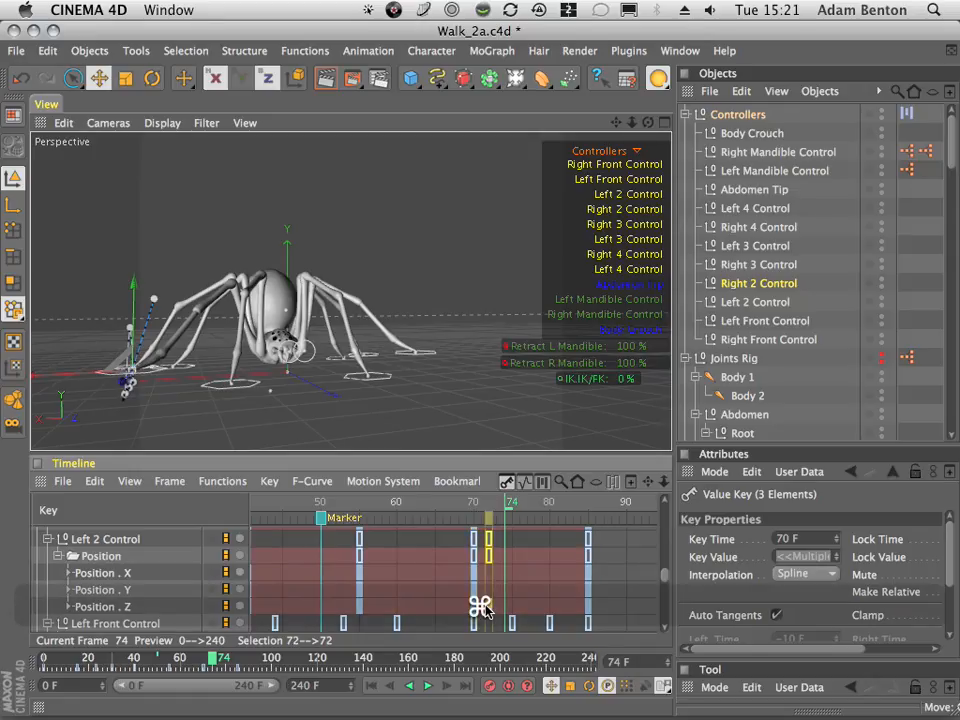
left_click(464, 537)
left_click(486, 586, "super")
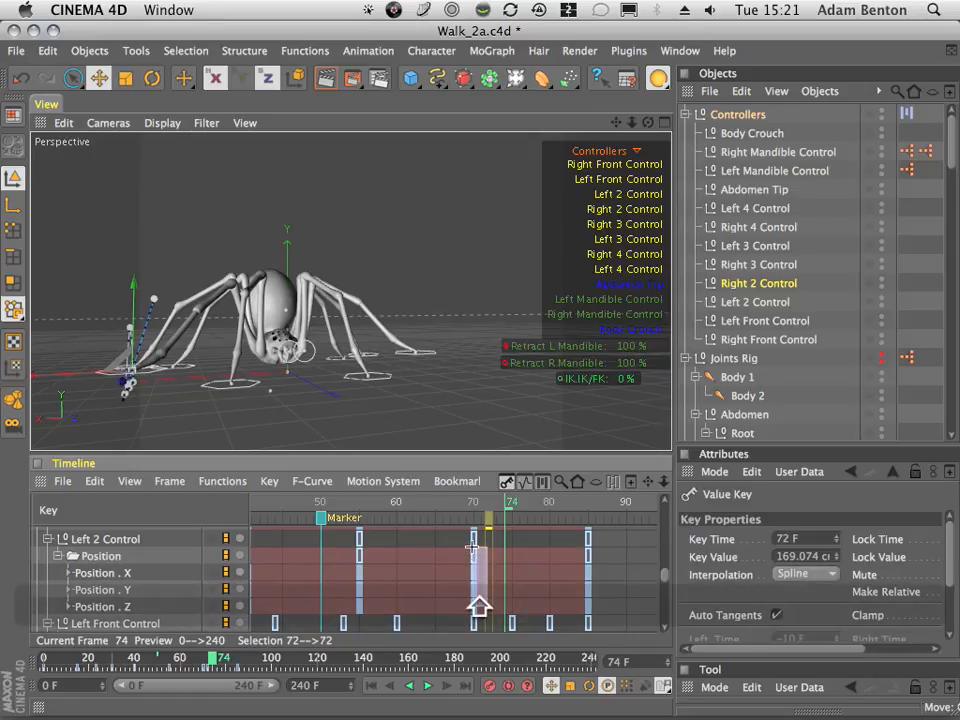
left_click_drag(472, 547, 472, 530, "shift")
mouse_move(670, 572)
left_mouse_down()
mouse_move(666, 540)
mouse_move(666, 562)
left_mouse_up()
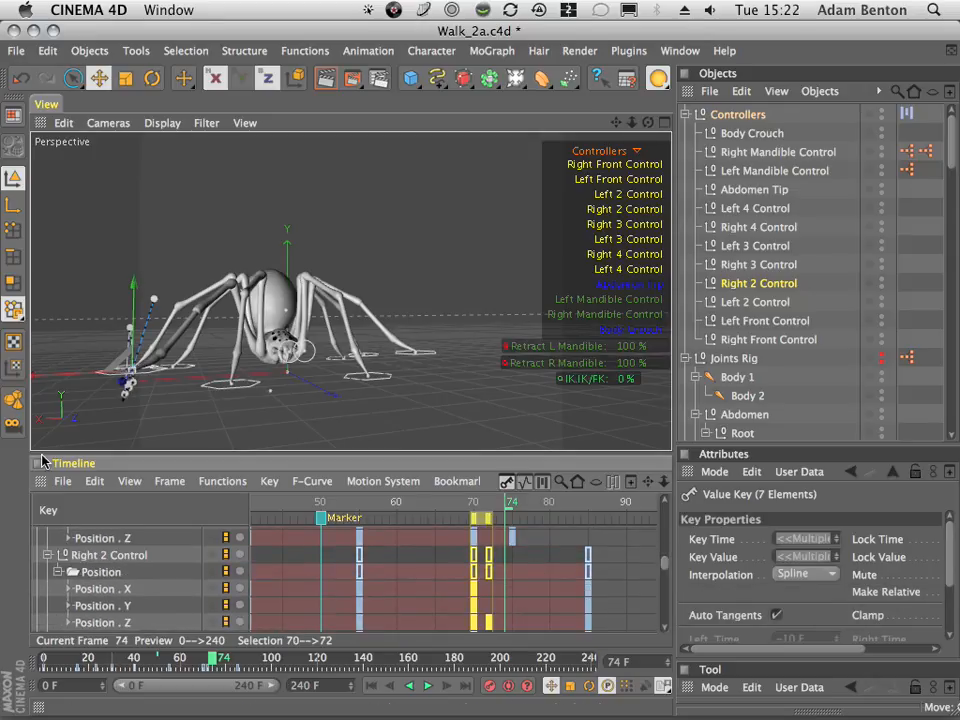
key("super+z")
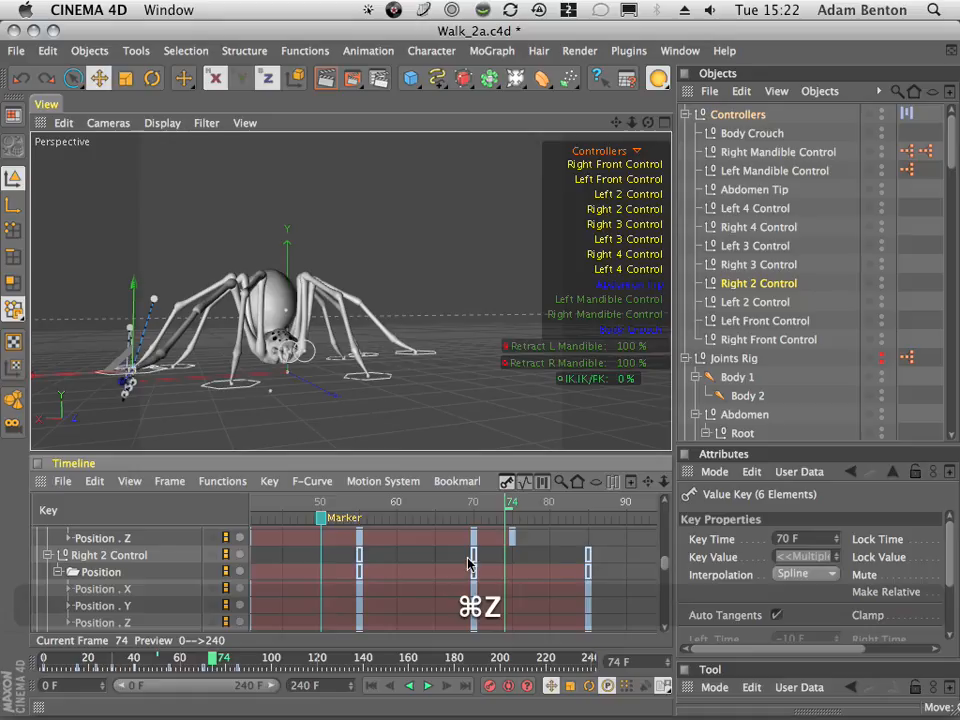
- Duplicate the frame 70 position keys of both the Right 2 and Left 2 Controls at frame 80
left_click_drag(462, 558, 487, 552)
left_click_drag(433, 454, 455, 226)
left_click_drag(667, 512, 680, 429)
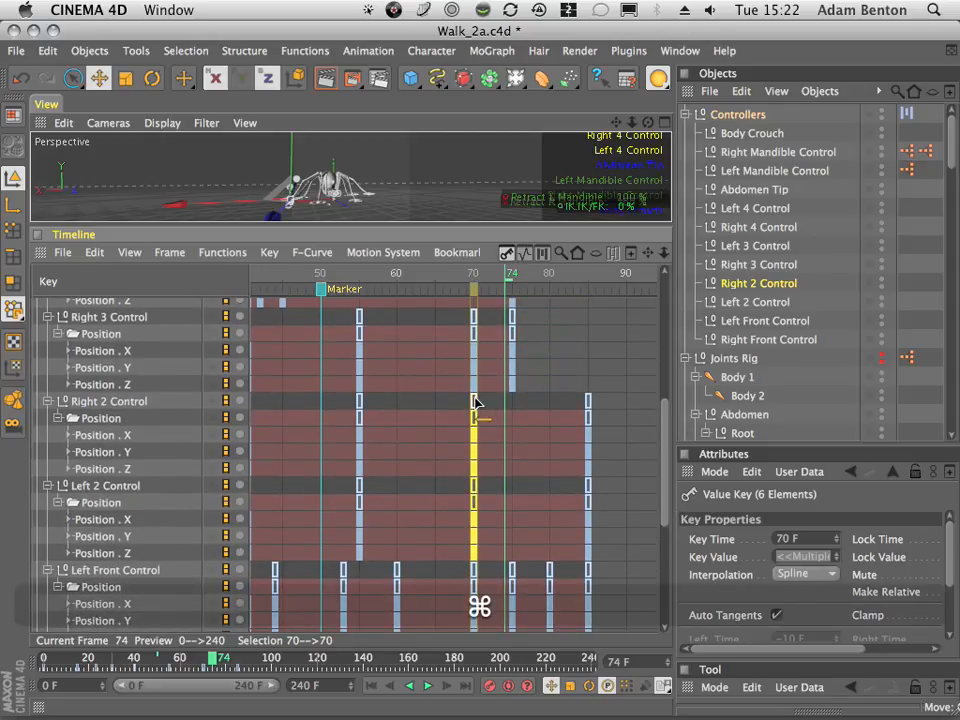
left_click_drag(476, 399, 512, 402, "super")
left_click_drag(470, 276, 492, 276)
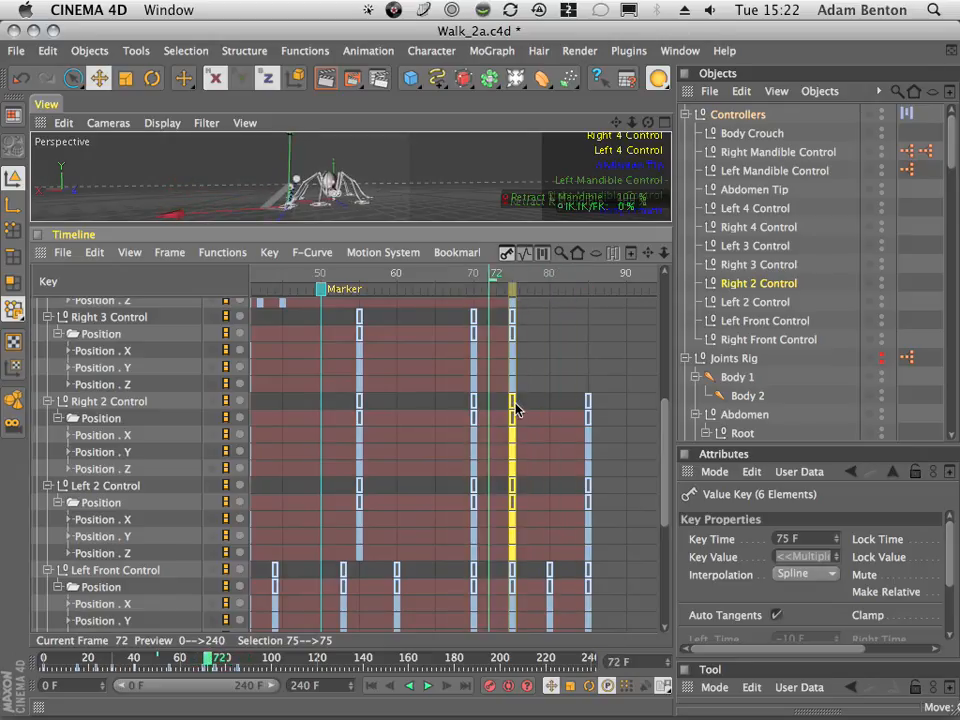
left_click_drag(516, 408, 549, 405)
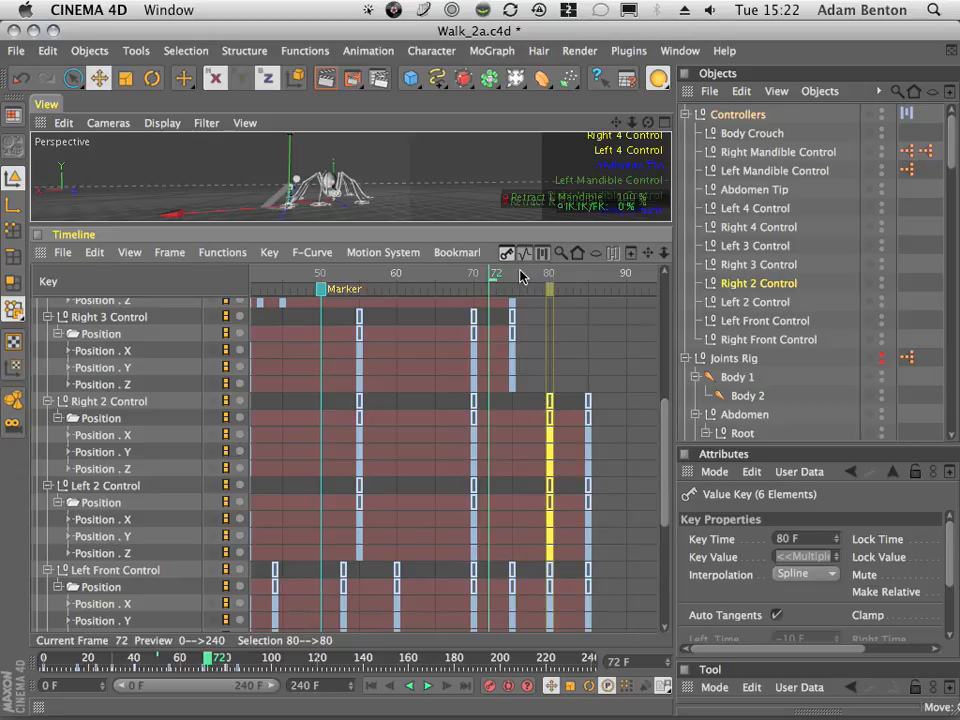
- Check the second legs' lift around frames 81 and 82, and move the duplicated Right 2 and Left 2 Control keys to frame 83
left_click_drag(520, 276, 558, 284)
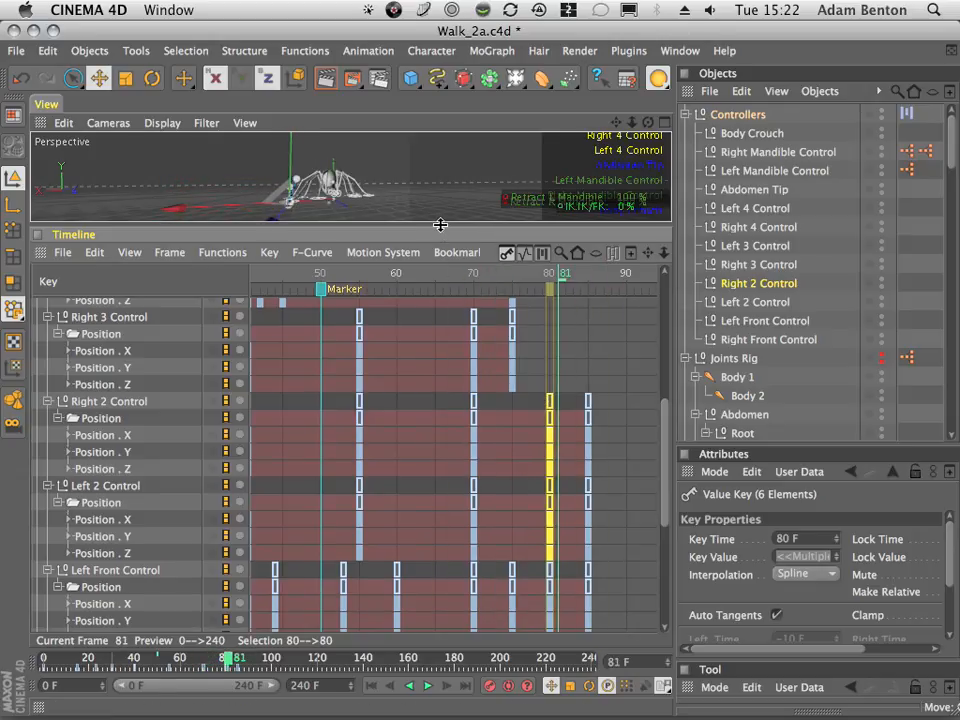
left_click_drag(440, 225, 482, 452)
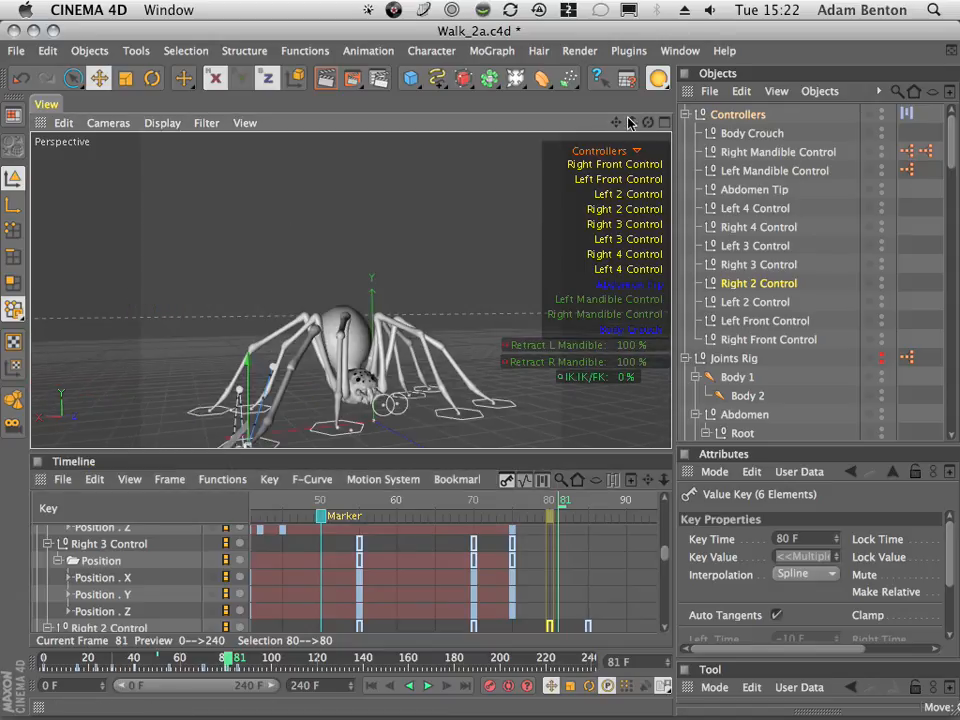
left_click_drag(632, 122, 650, 122)
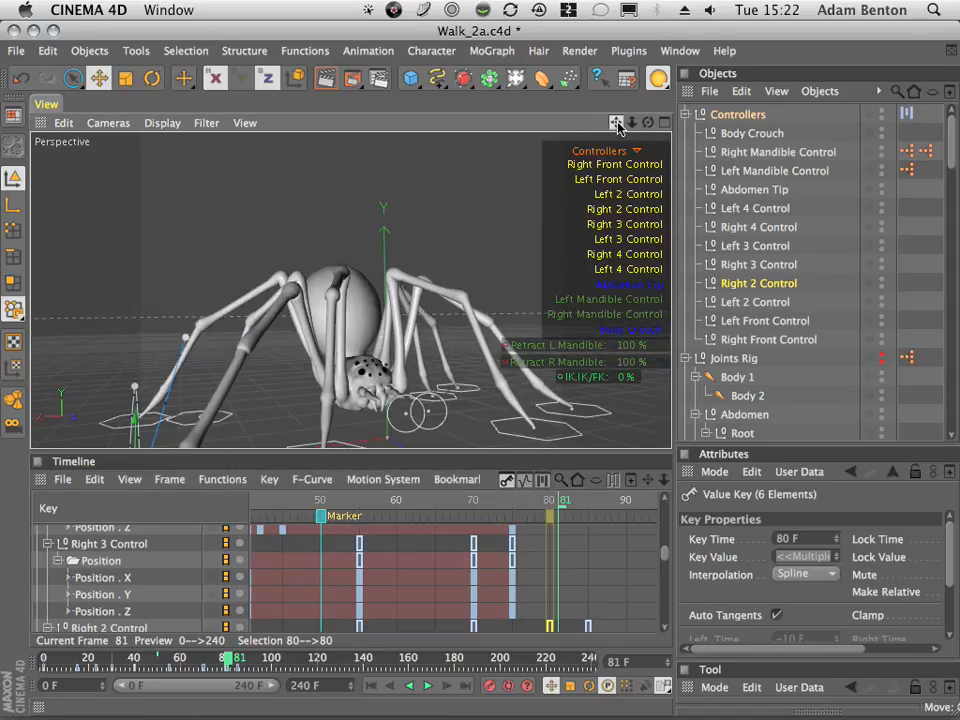
left_click_drag(647, 122, 521, 167)
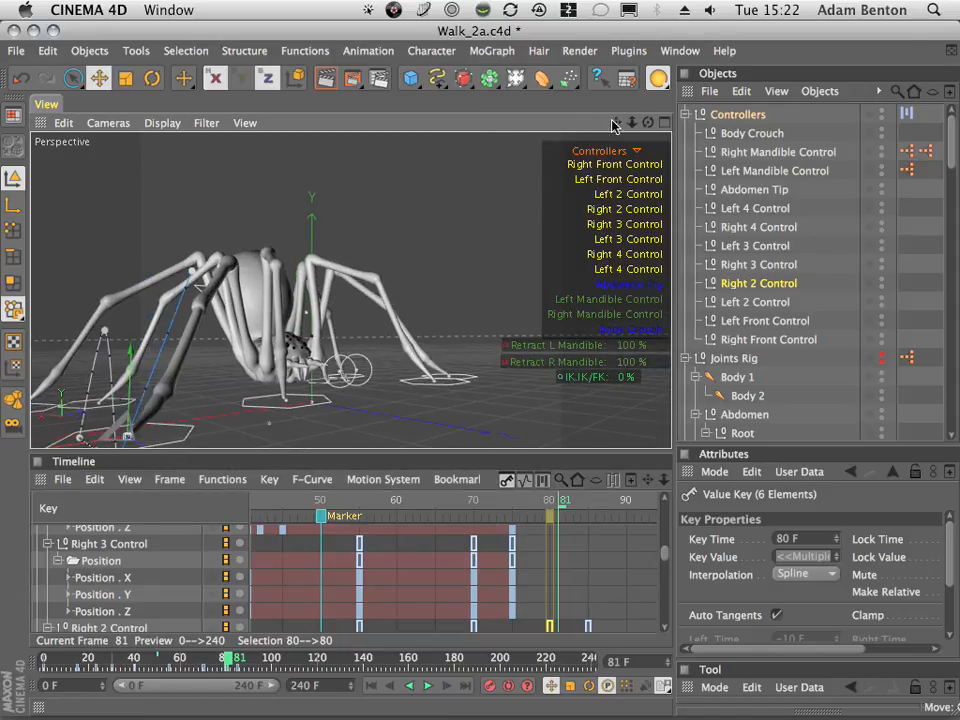
left_click_drag(480, 500, 569, 528)
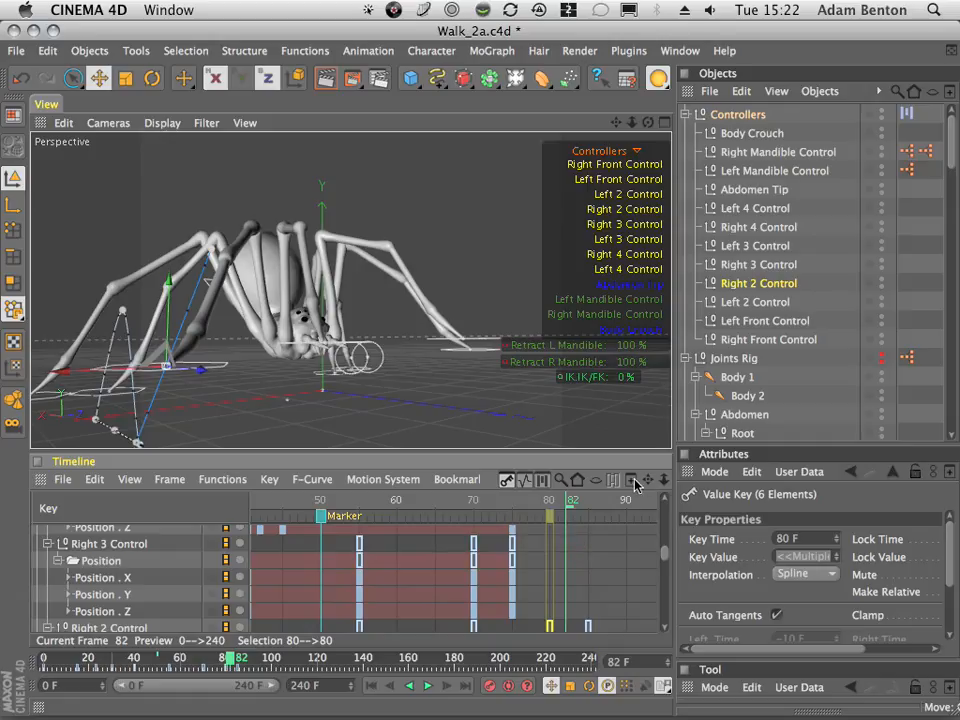
scroll(652, 495, "down", 2)
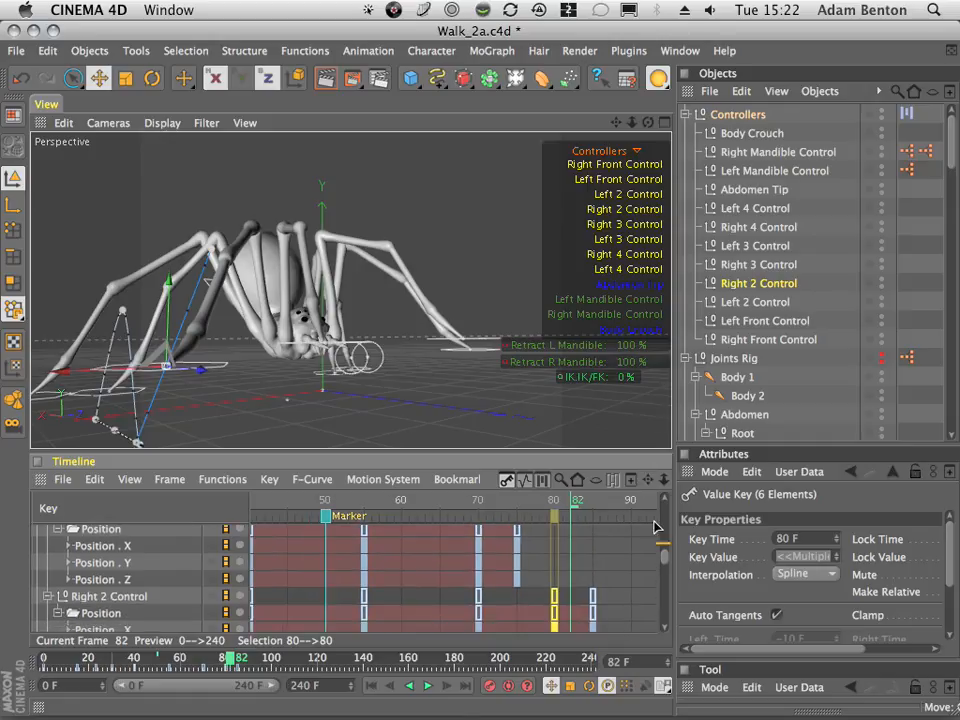
left_click_drag(668, 555, 632, 574)
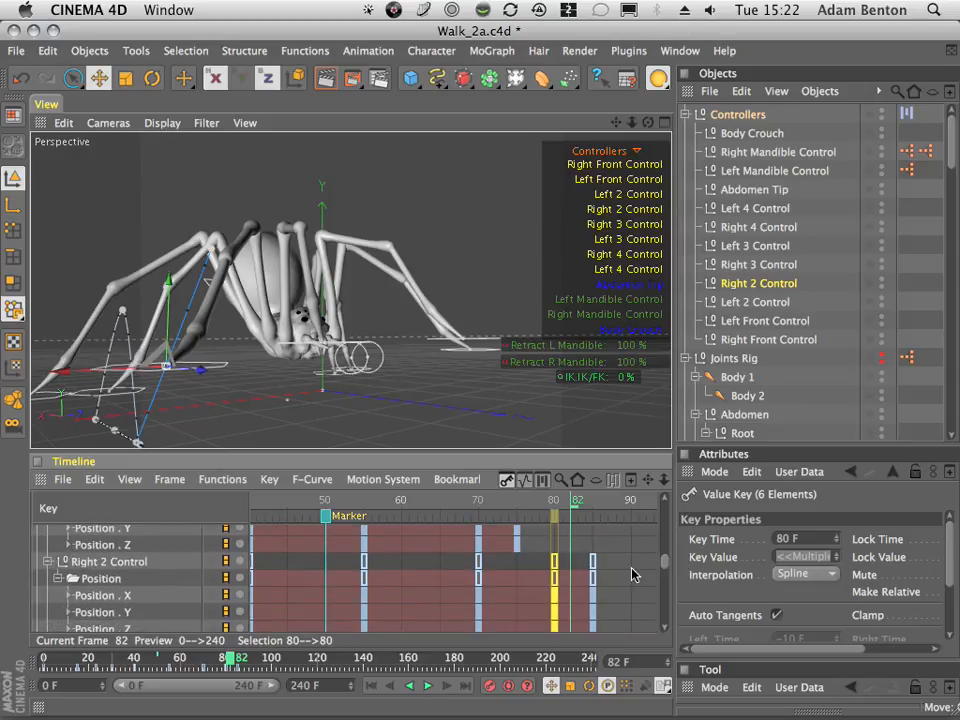
left_click_drag(574, 566, 571, 563)
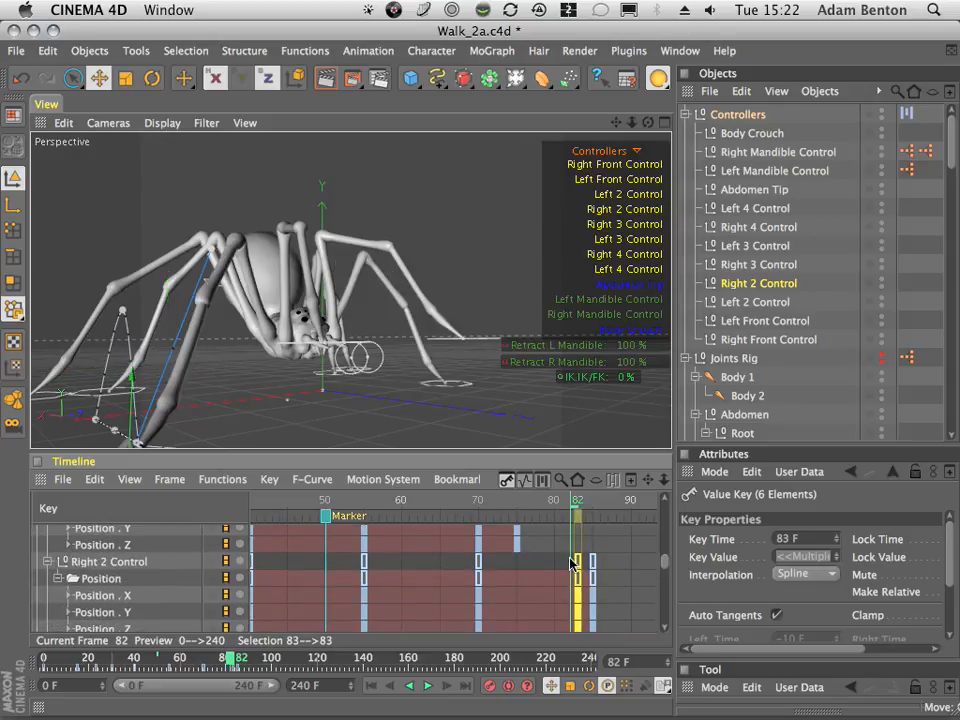
- Review the second legs' lift from a wider view by scrubbing frames 80 to 88 and playing the animation from the start
mouse_move(574, 500)
left_mouse_down()
mouse_move(512, 503)
mouse_move(622, 499)
mouse_move(522, 503)
mouse_move(591, 503)
mouse_move(560, 503)
left_mouse_up()
left_click_drag(633, 122, 249, 245)
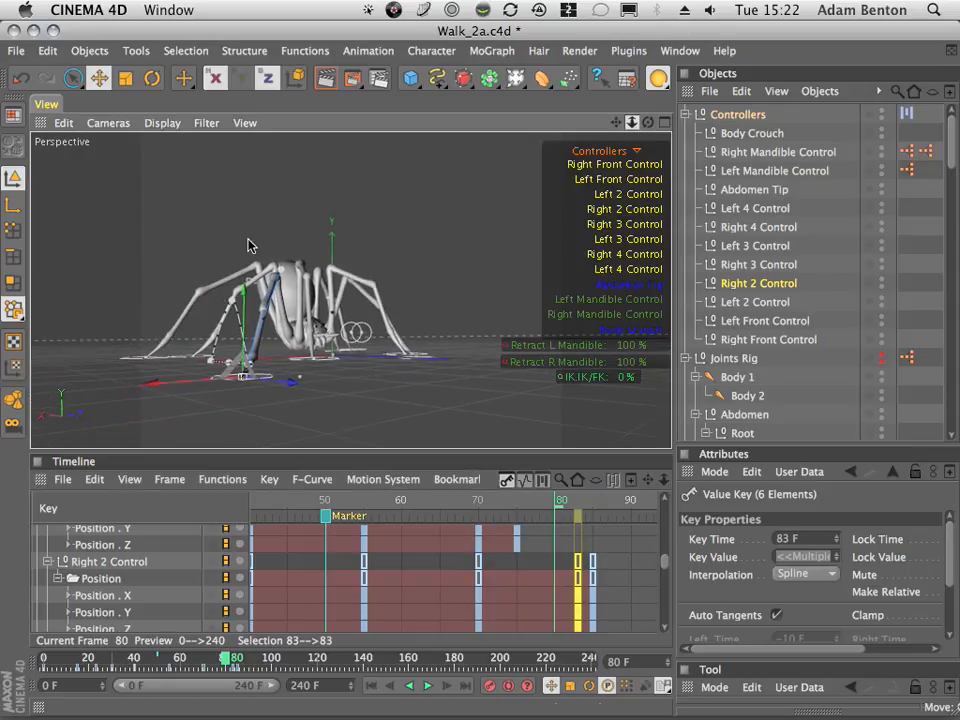
left_click_drag(527, 513, 604, 518)
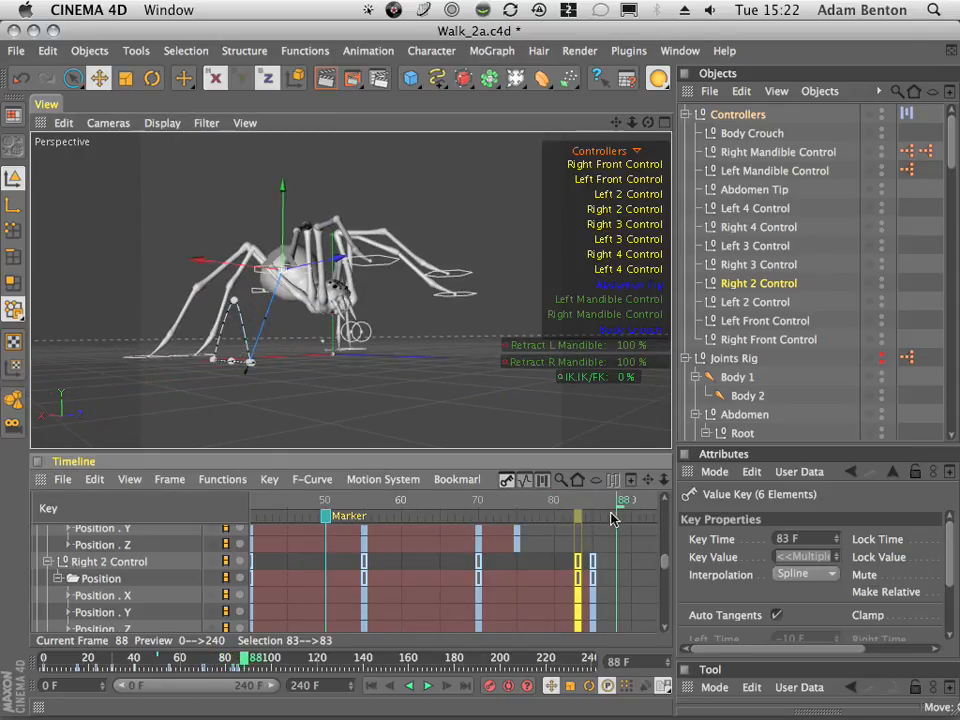
left_click(787, 366)
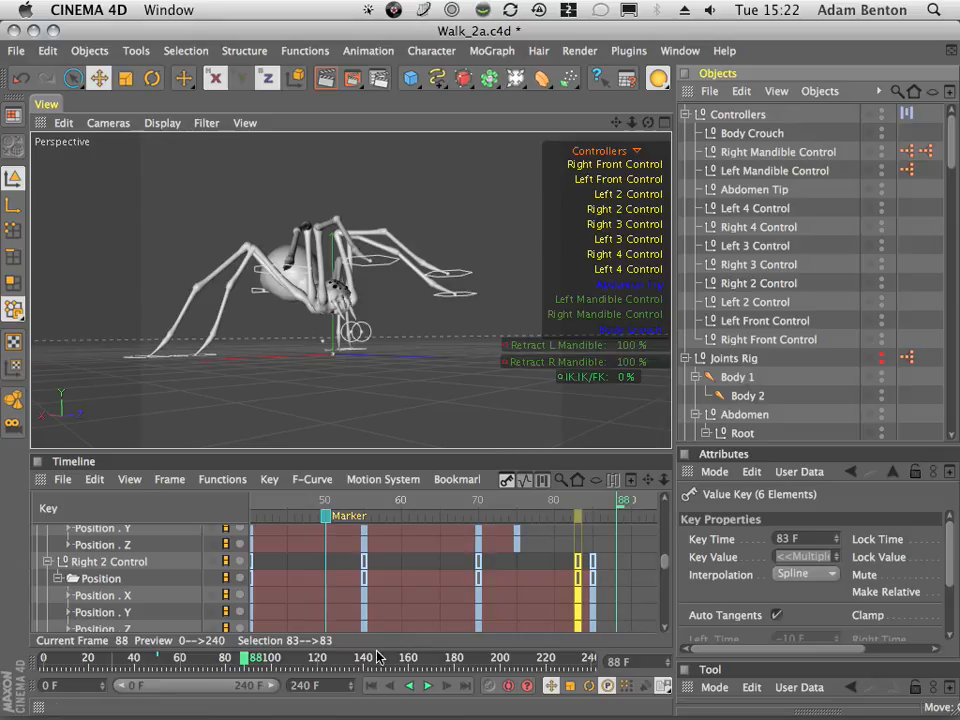
left_click(372, 685)
left_click(427, 685)
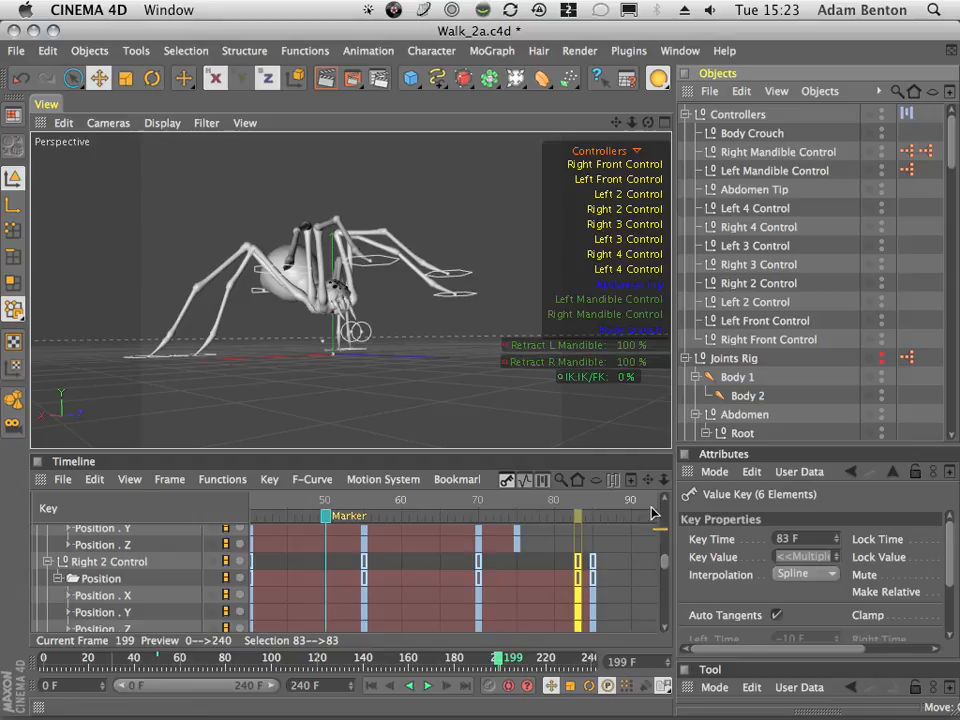
- Examine the body and leg motion against the Right 4 Control's position keys by scrubbing back and forth up to about frame 82
left_click_drag(663, 561, 648, 531)
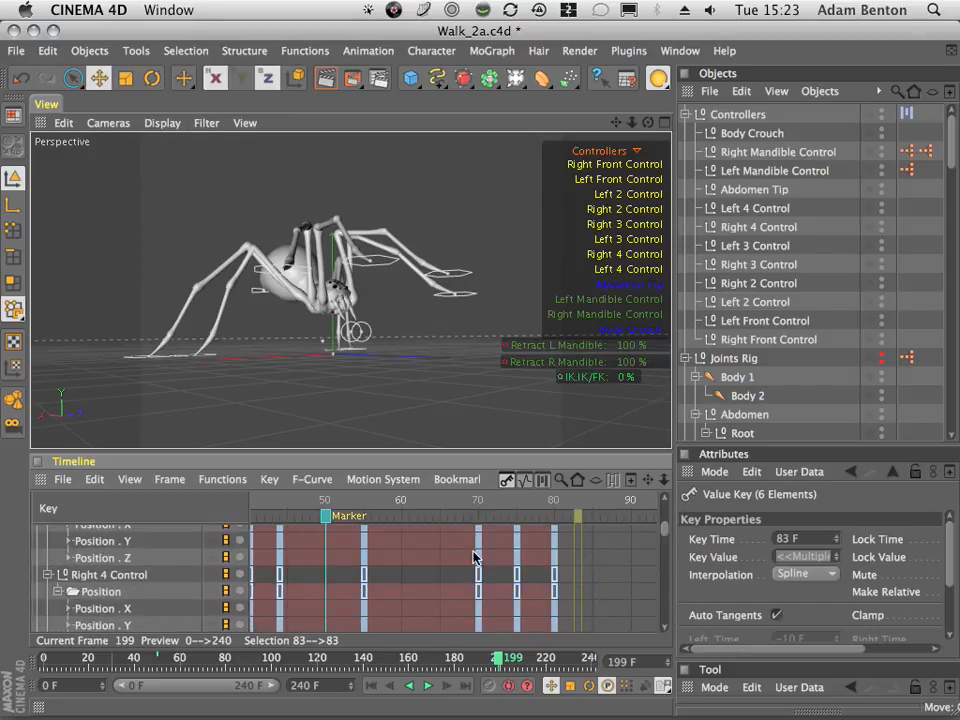
mouse_move(514, 500)
left_mouse_down()
mouse_move(502, 506)
mouse_move(594, 513)
mouse_move(480, 540)
mouse_move(603, 533)
mouse_move(561, 547)
left_mouse_up()
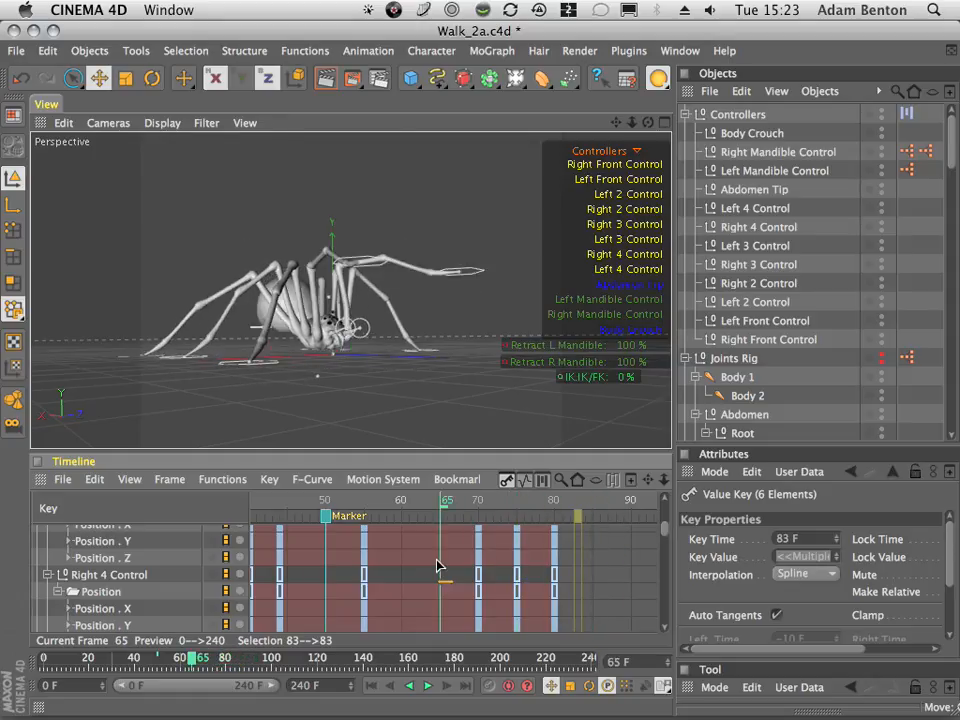
left_click_drag(437, 565, 341, 570)
mouse_move(274, 577)
left_mouse_down()
mouse_move(249, 575)
mouse_move(543, 571)
mouse_move(366, 578)
left_mouse_up()
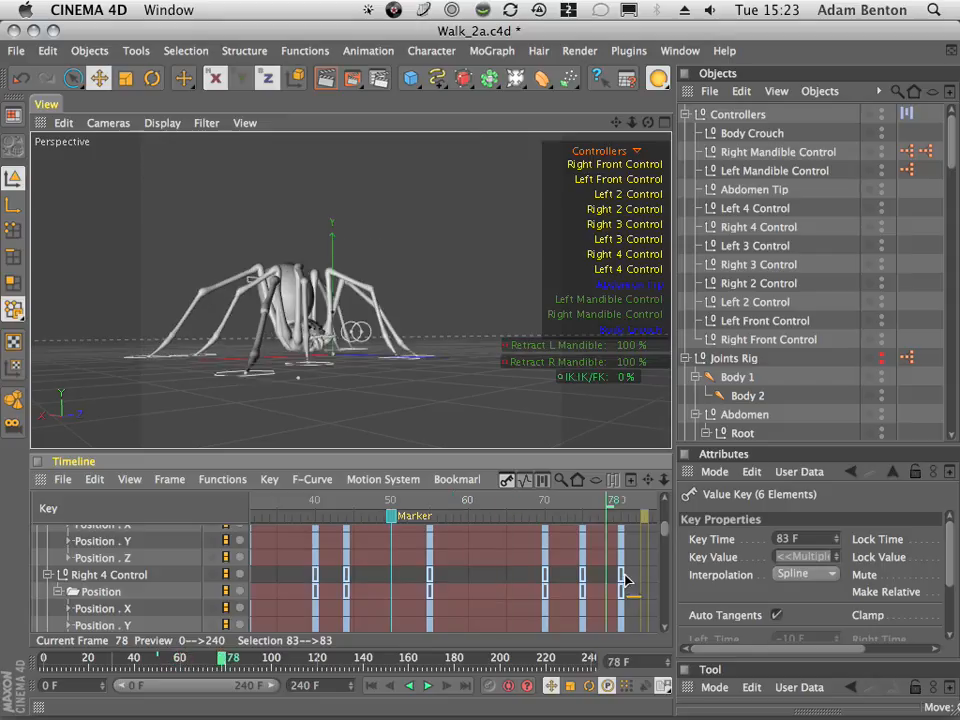
left_click_drag(510, 593, 440, 600)
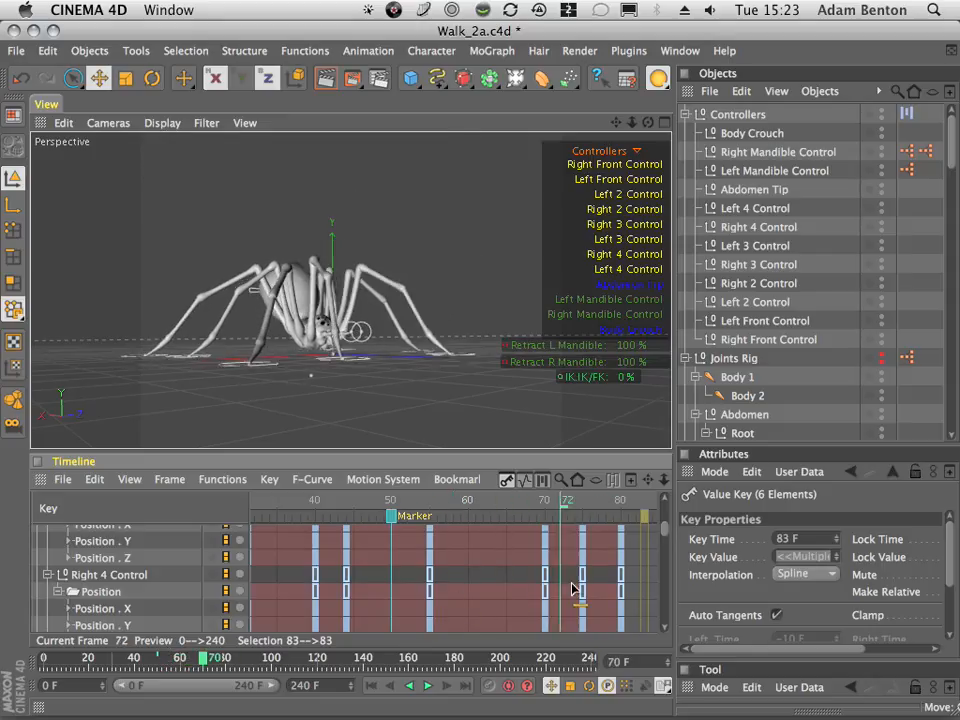
left_click_drag(558, 588, 468, 604)
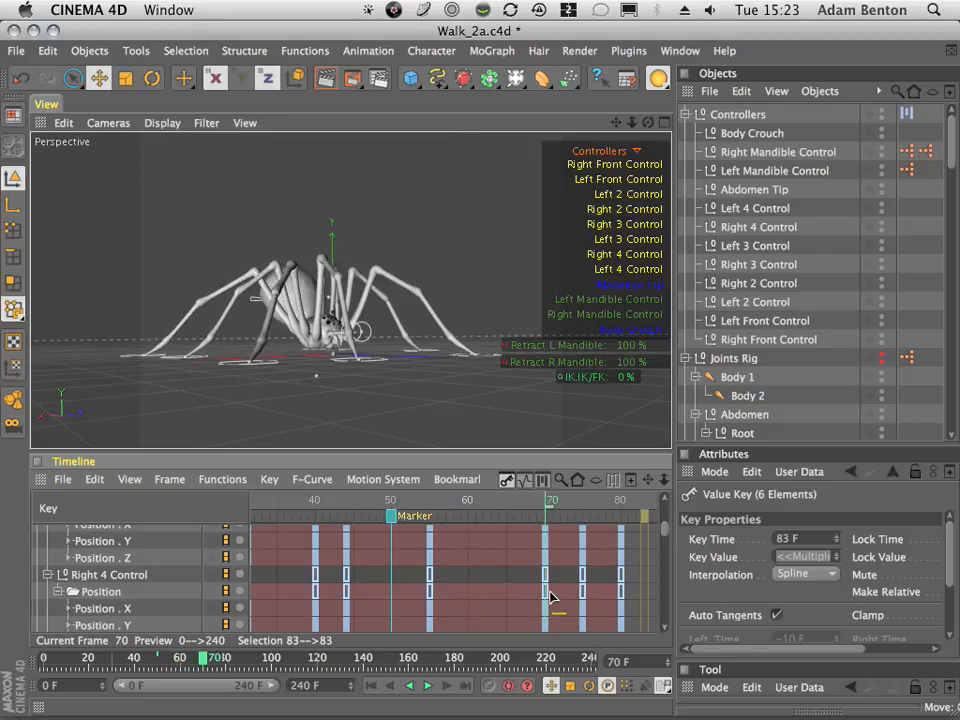
mouse_move(610, 592)
left_mouse_down()
mouse_move(679, 591)
mouse_move(612, 602)
left_mouse_up()
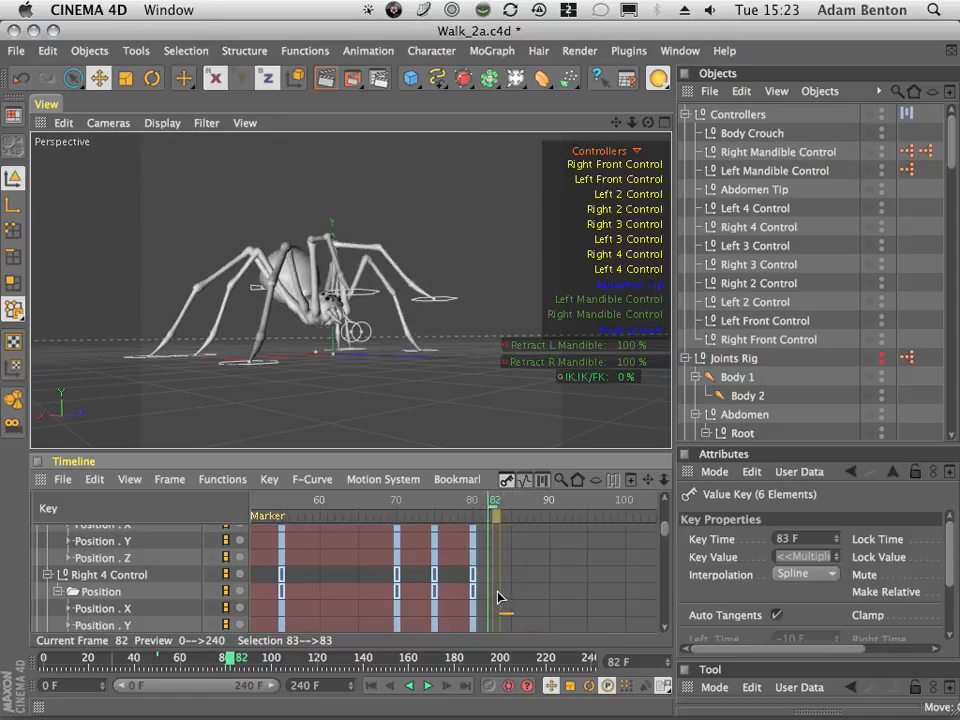
left_click_drag(378, 614, 332, 614)
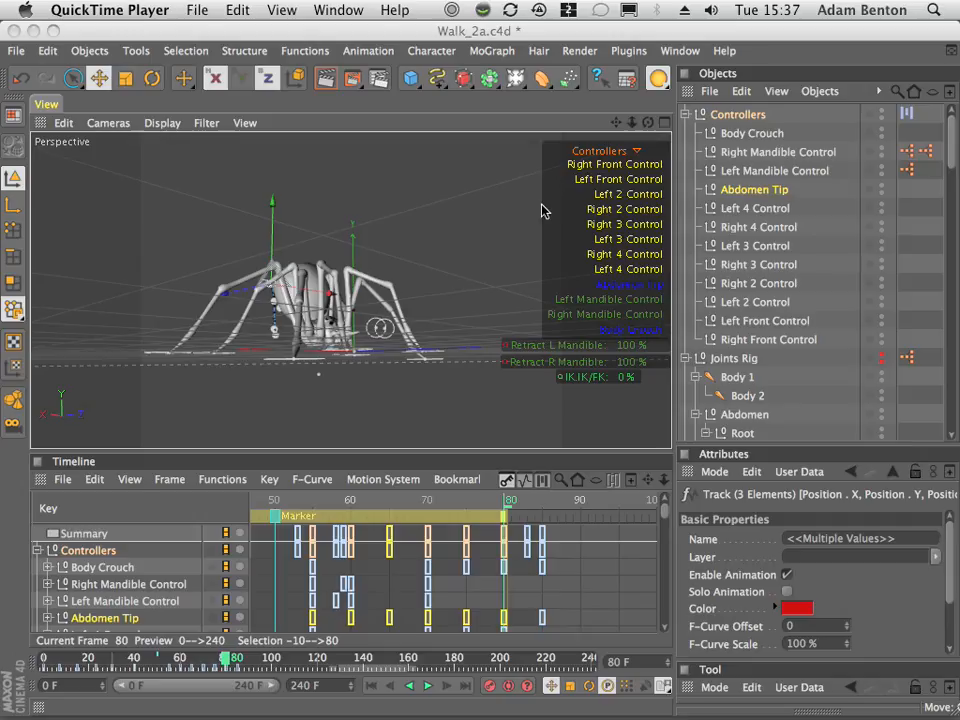
- At frame 80, move the Right 2 Control about 171 cm back along Z, viewing the spider from above and in front
left_click_drag(648, 123, 615, 13)
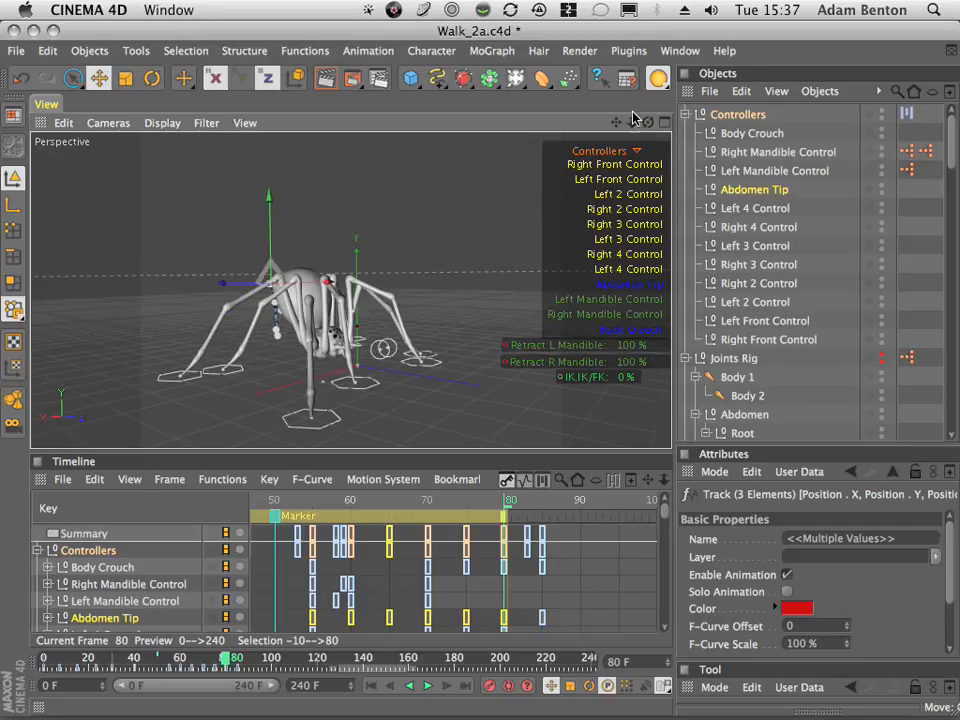
left_click_drag(650, 122, 540, 108)
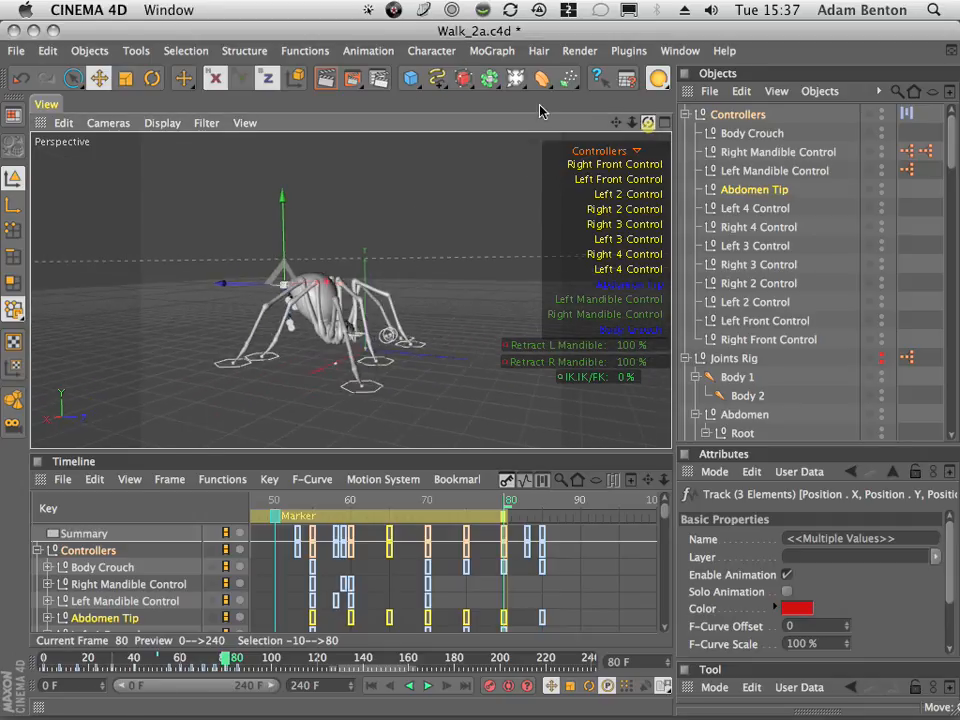
left_click_drag(297, 121, 900, 6)
key("3")
left_click_drag(434, 363, 664, 122)
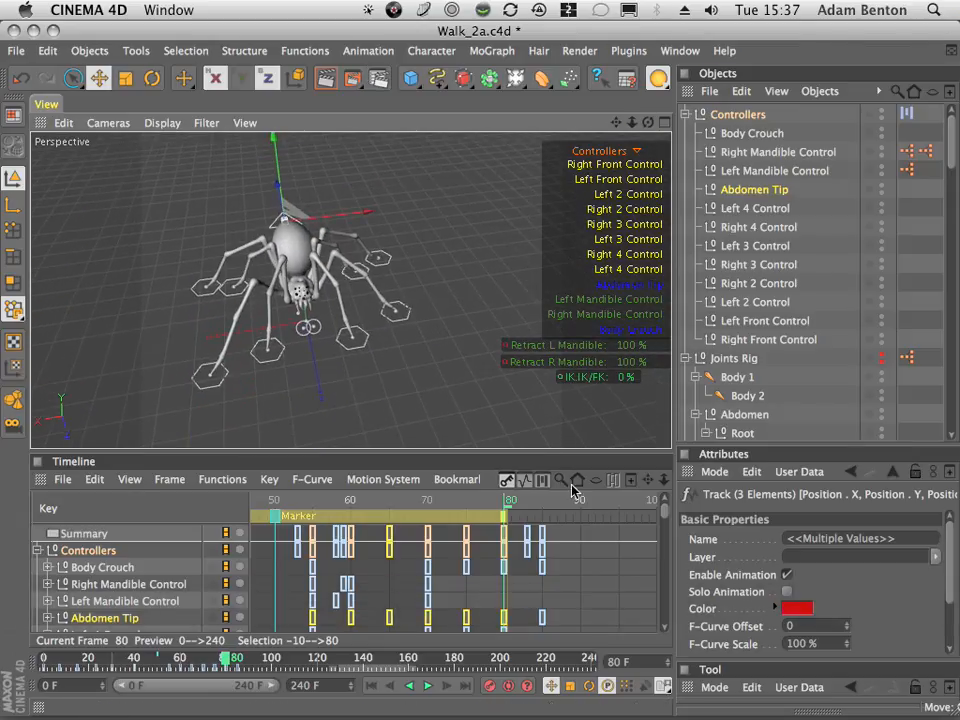
mouse_move(489, 504)
left_mouse_down()
mouse_move(392, 504)
mouse_move(547, 490)
mouse_move(518, 494)
mouse_move(546, 492)
mouse_move(507, 508)
left_mouse_up()
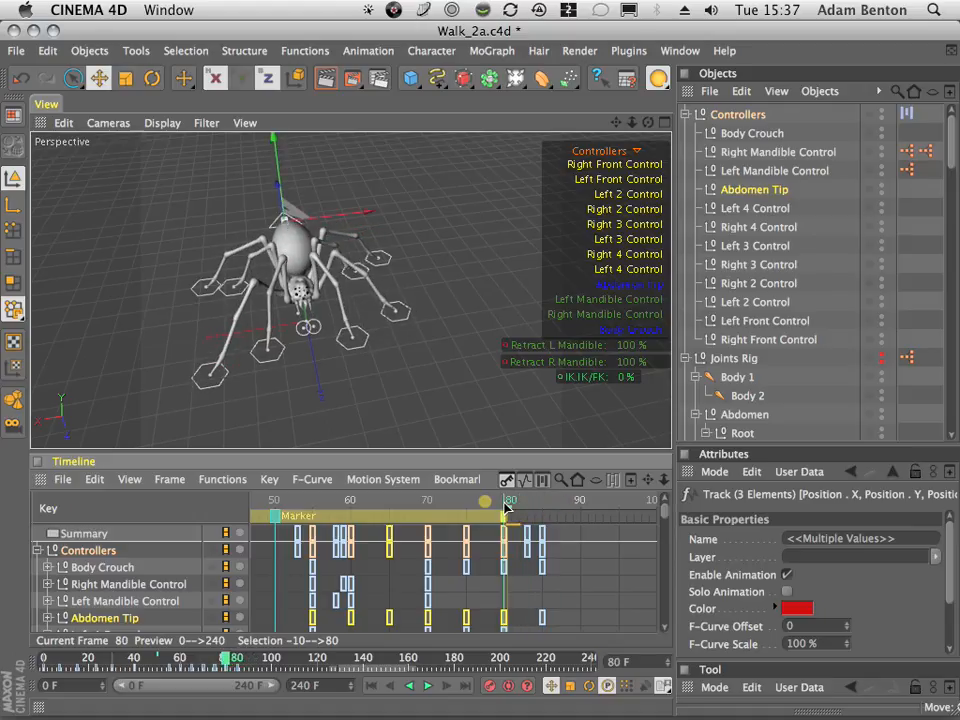
left_click(208, 382)
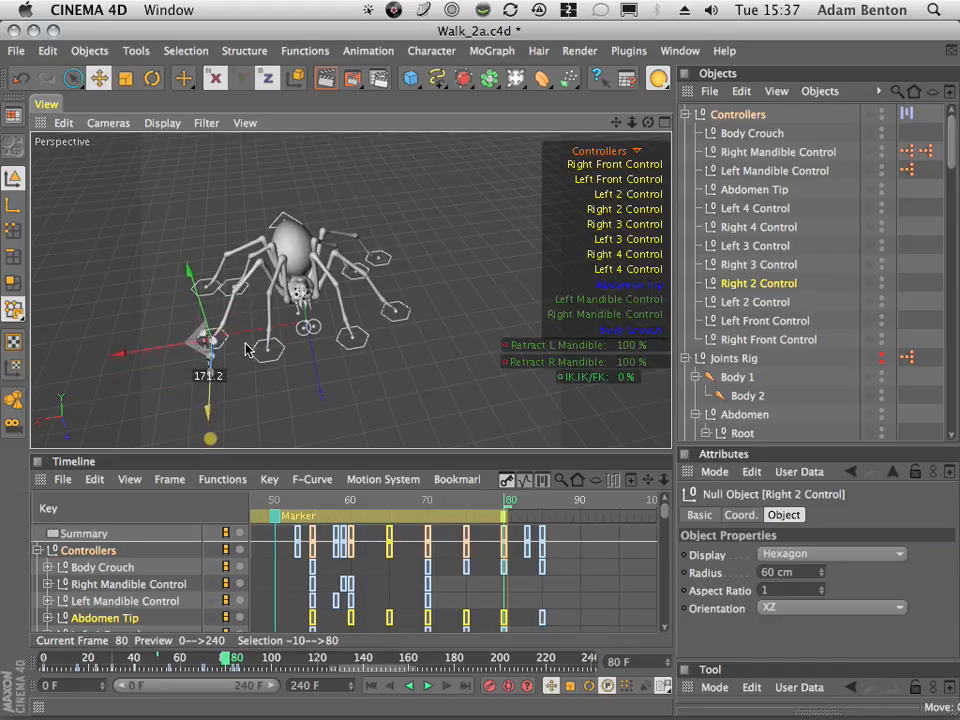
left_click_drag(246, 343, 246, 344)
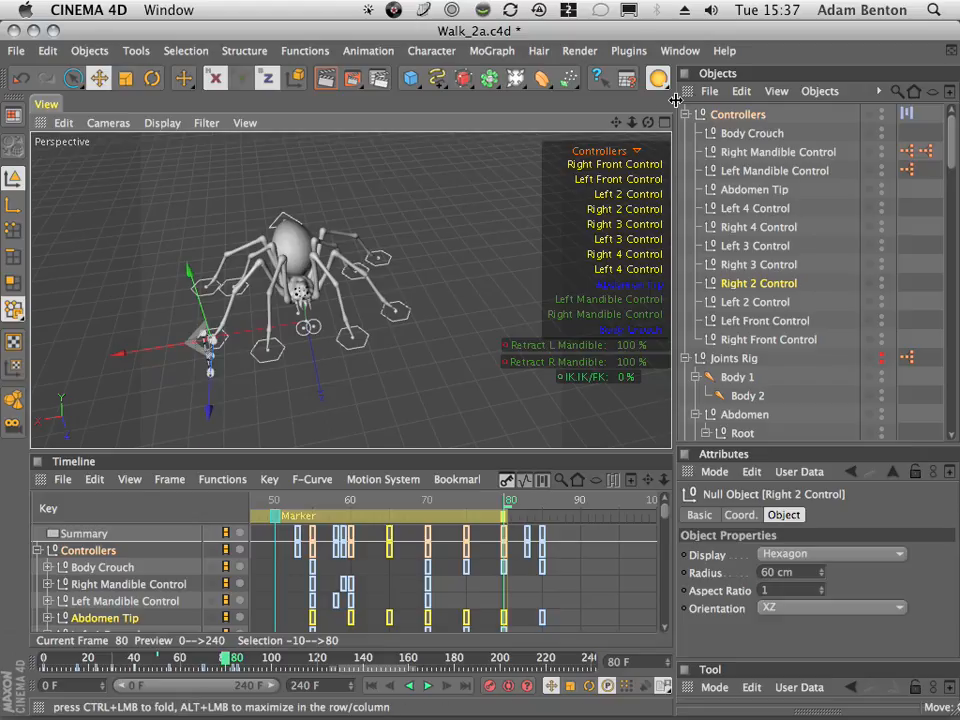
left_click_drag(647, 122, 640, 450)
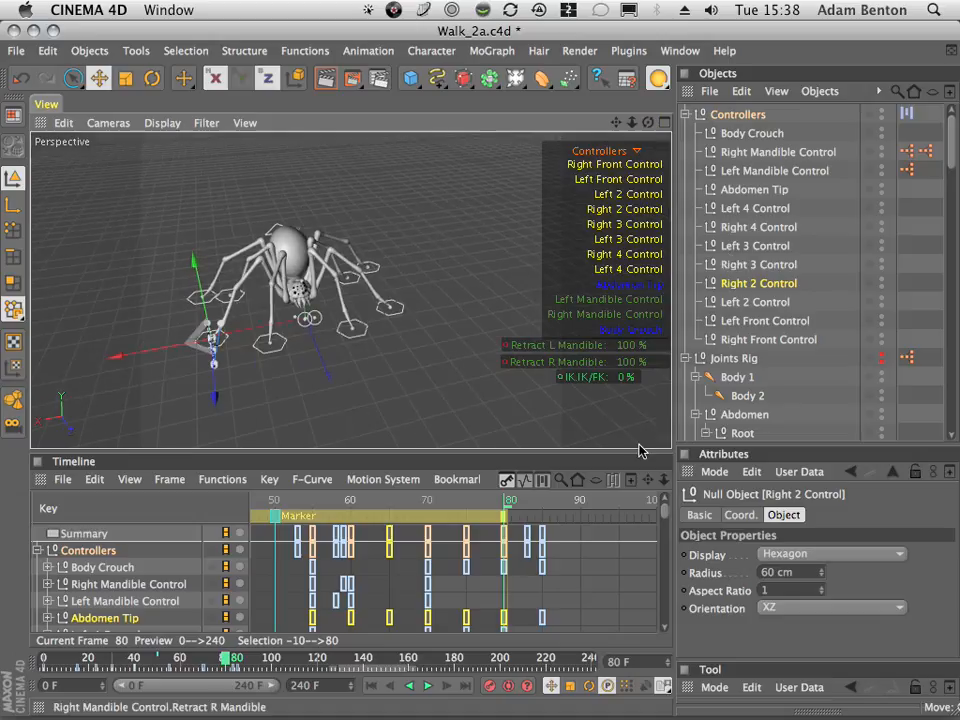
- Delete the Right 2 Control's Position X, Y and Z keys at frame 83
left_click_drag(475, 497, 541, 513)
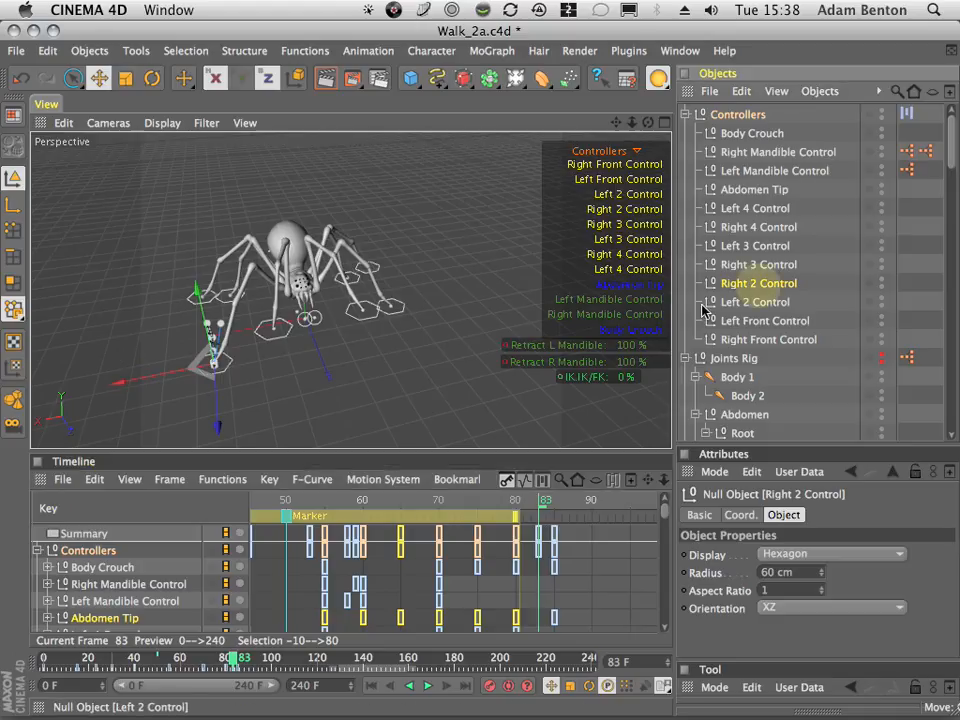
scroll(670, 530, "down", 10)
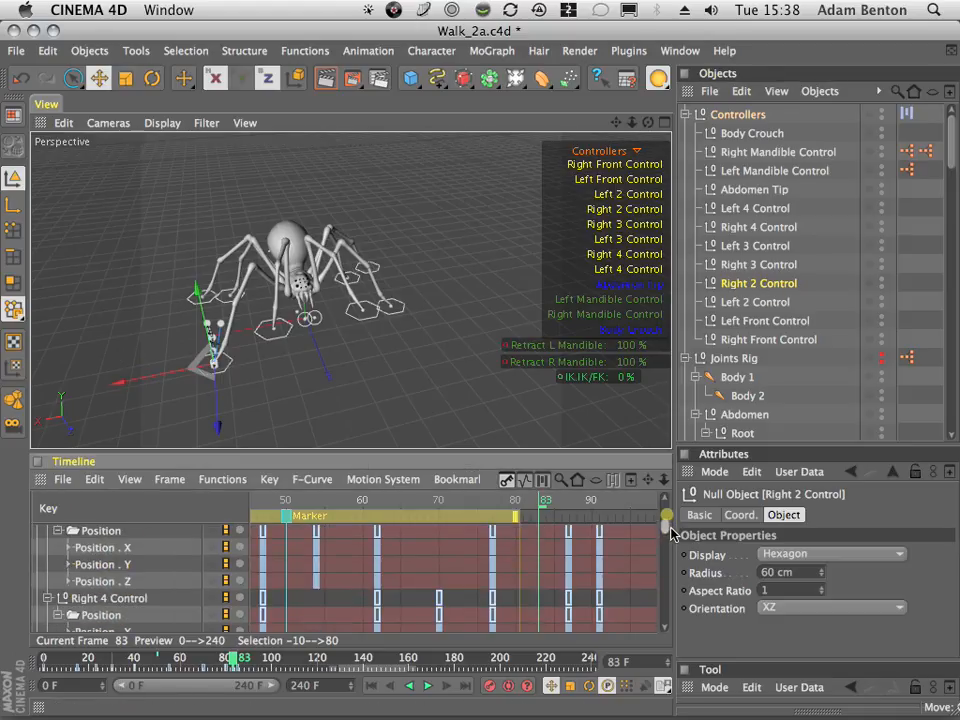
left_click_drag(672, 537, 678, 566)
left_click(110, 569)
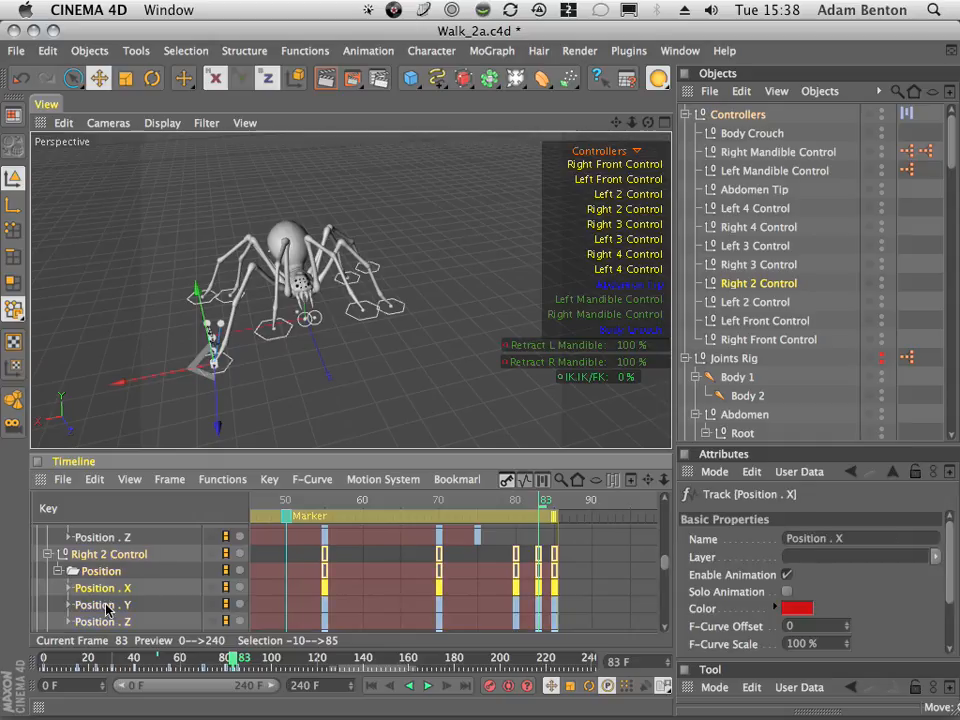
left_click(100, 571)
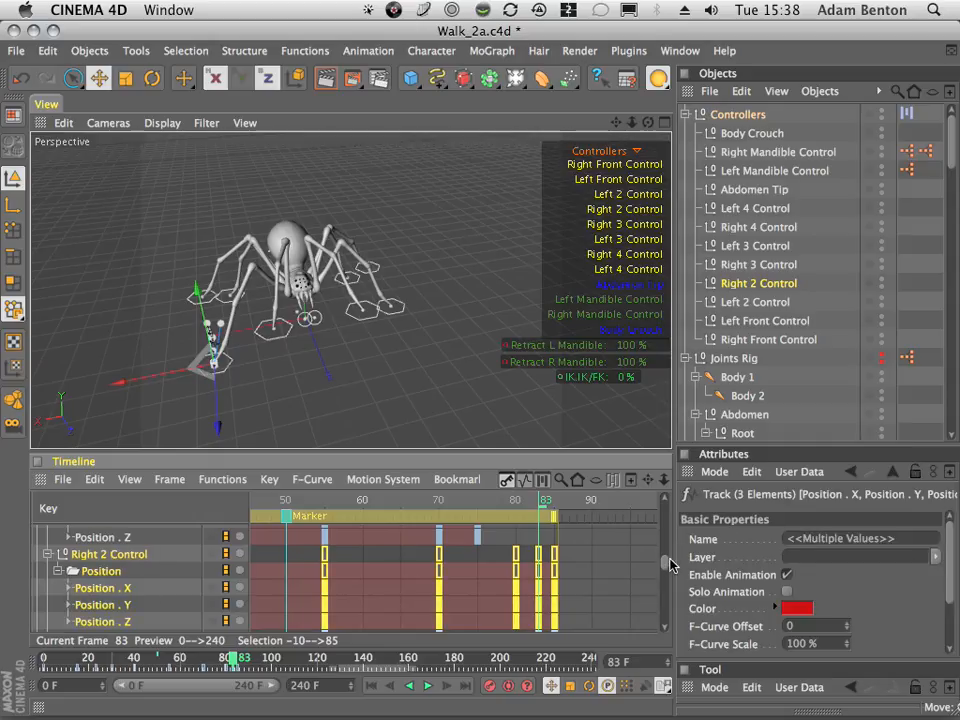
mouse_move(670, 566)
left_mouse_down()
mouse_move(666, 587)
mouse_move(676, 565)
left_mouse_up()
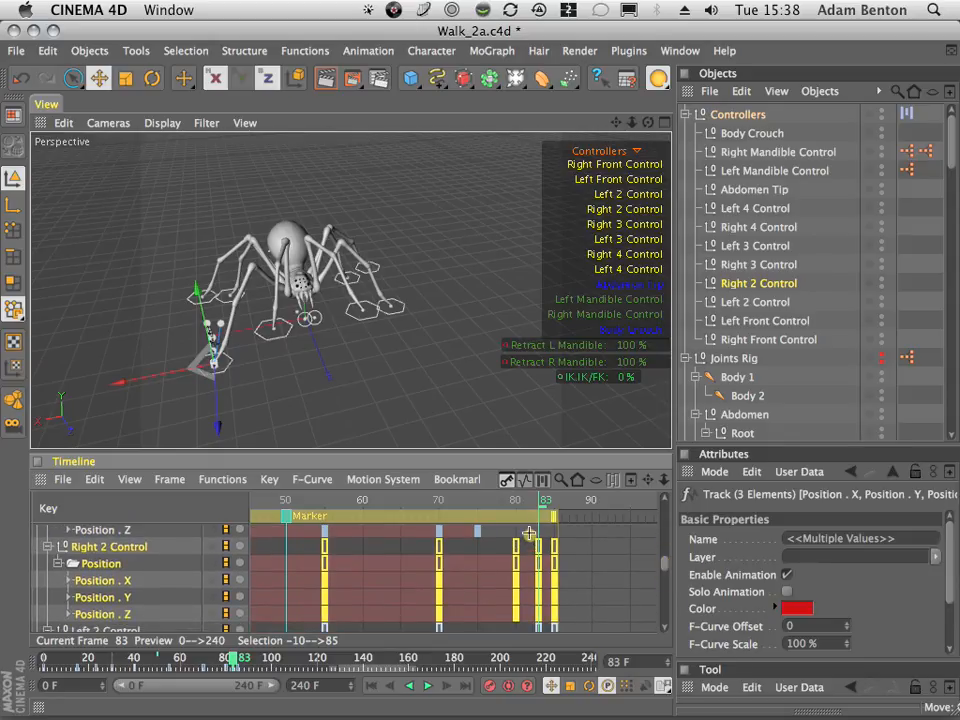
left_click_drag(541, 621, 545, 634)
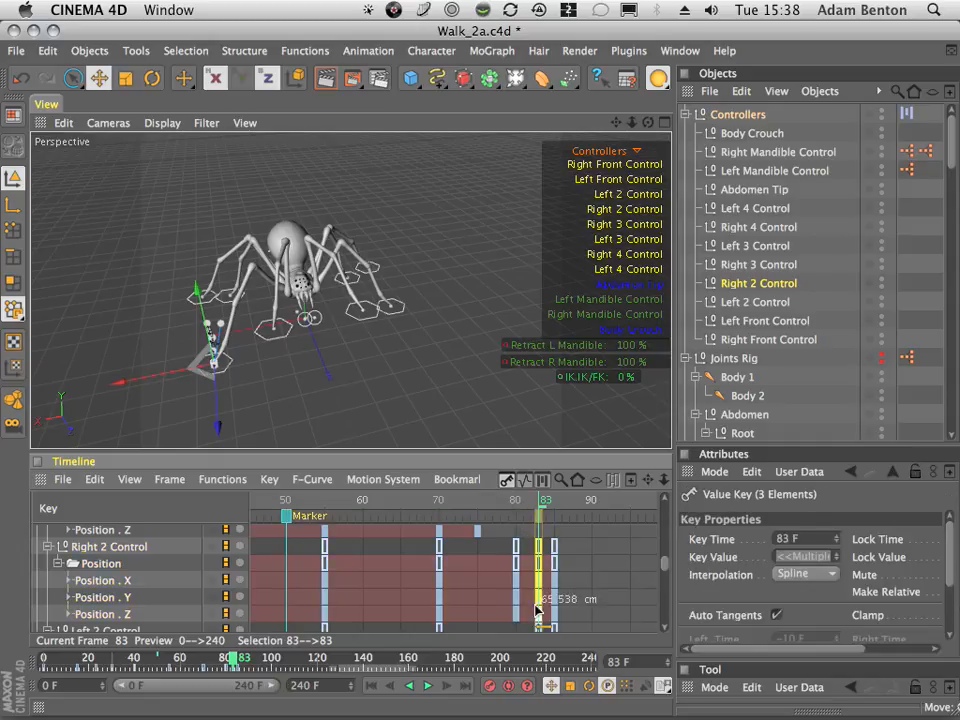
key("BackSpace")
- At frame 75, raise the Right 2 Control to a height of about 64 cm and record a position key
left_click_drag(527, 500, 524, 550)
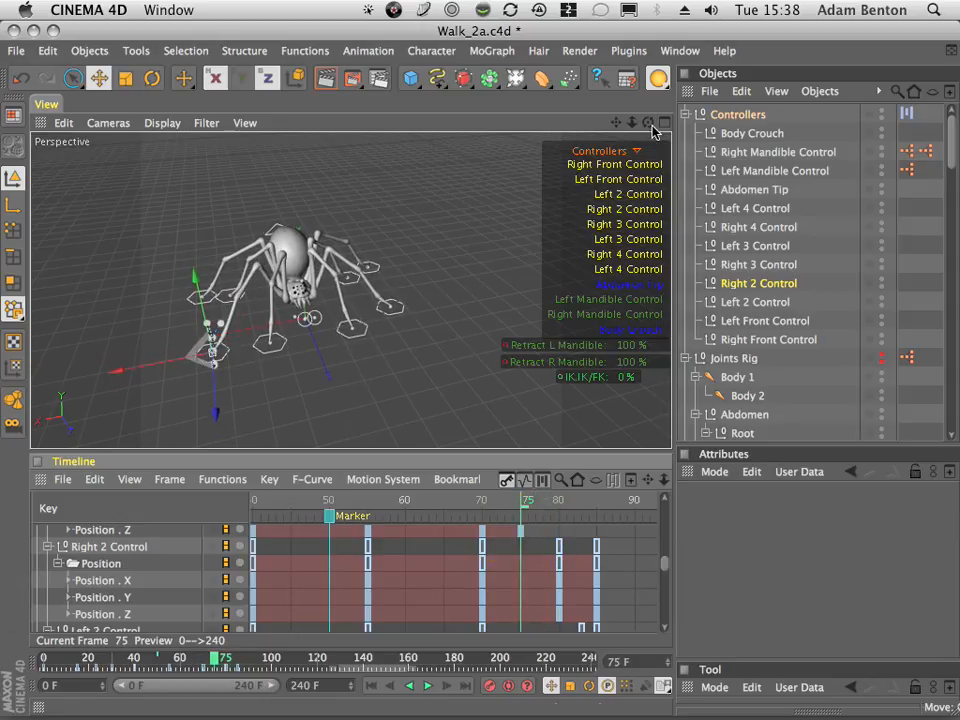
left_click_drag(651, 126, 207, 280)
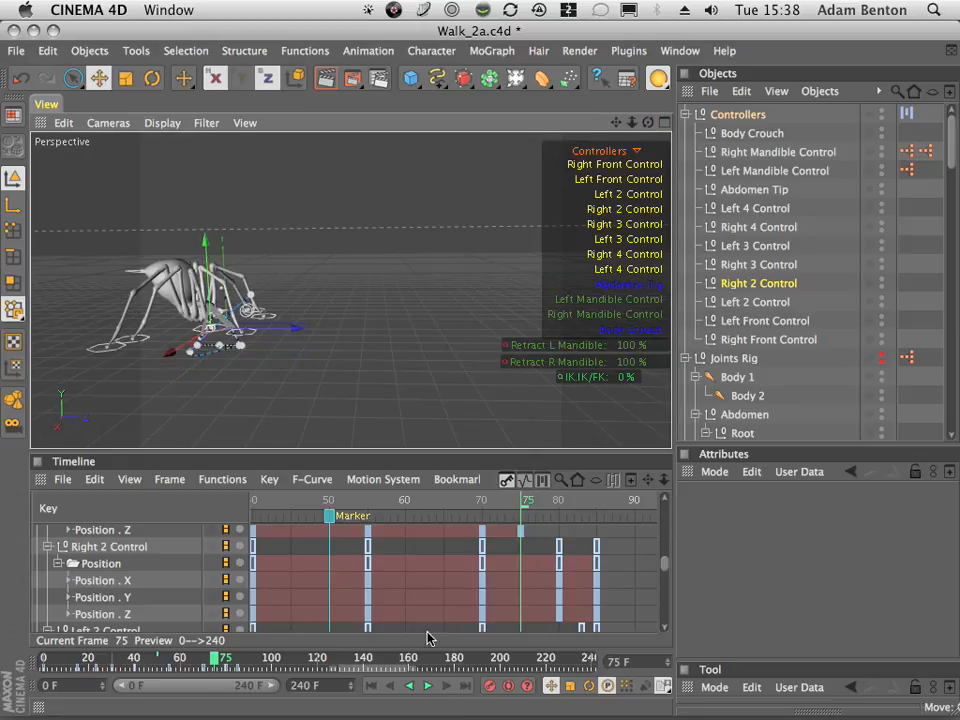
left_click(489, 686)
- Review the right second leg's step from the side and front by scrubbing frames 54 to 82 and playing the animation
left_click_drag(489, 505, 436, 541)
left_click_drag(268, 558, 482, 544)
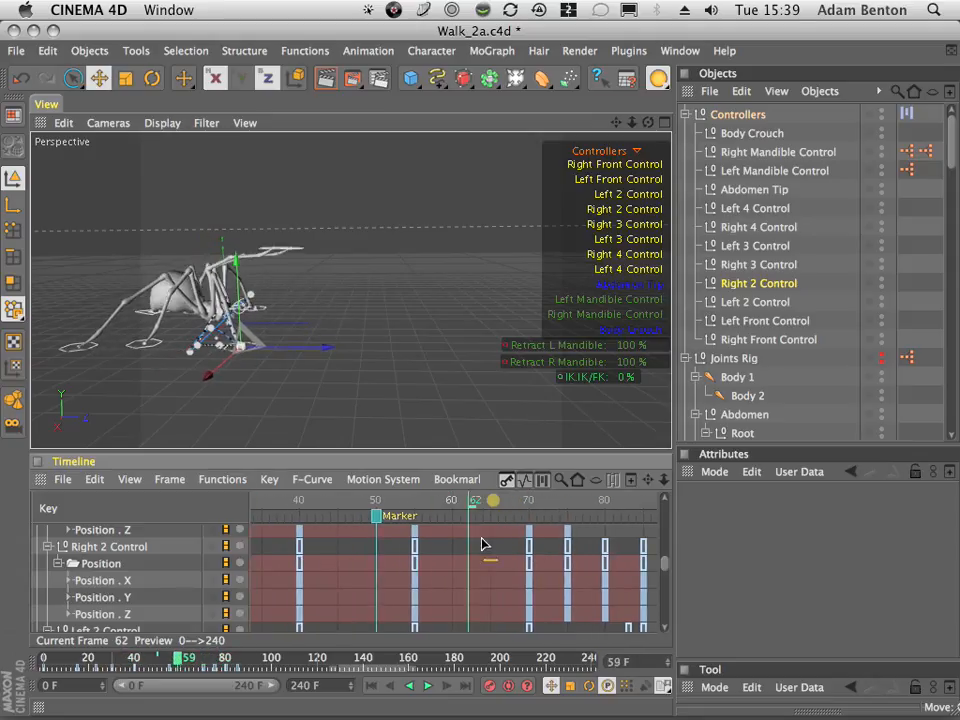
left_click_drag(591, 545, 622, 540)
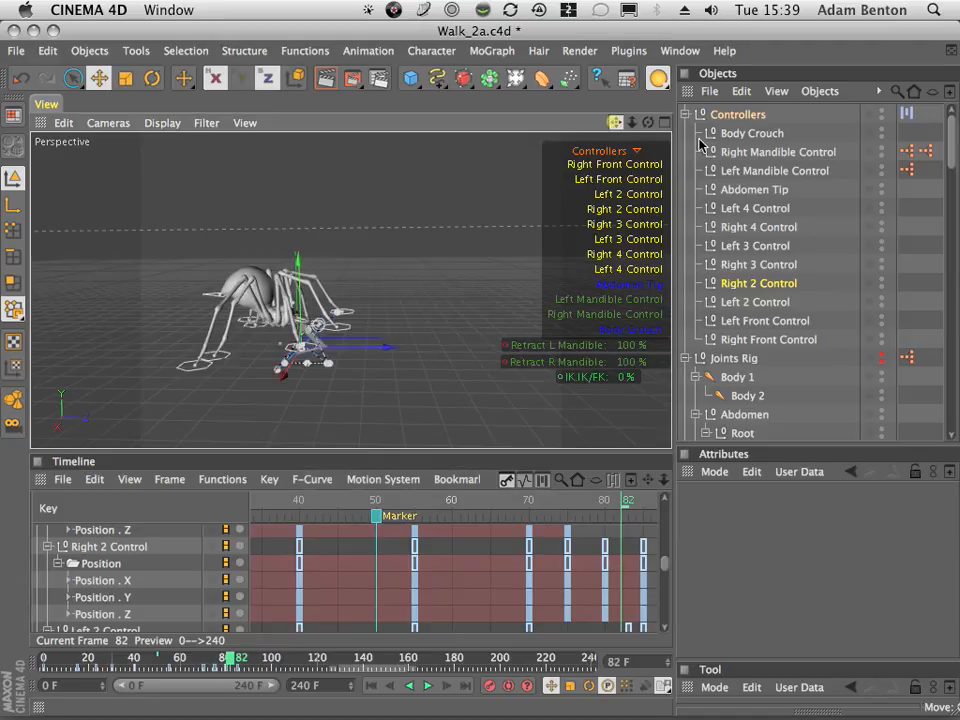
left_click_drag(645, 122, 768, 140)
left_click_drag(596, 508, 412, 512)
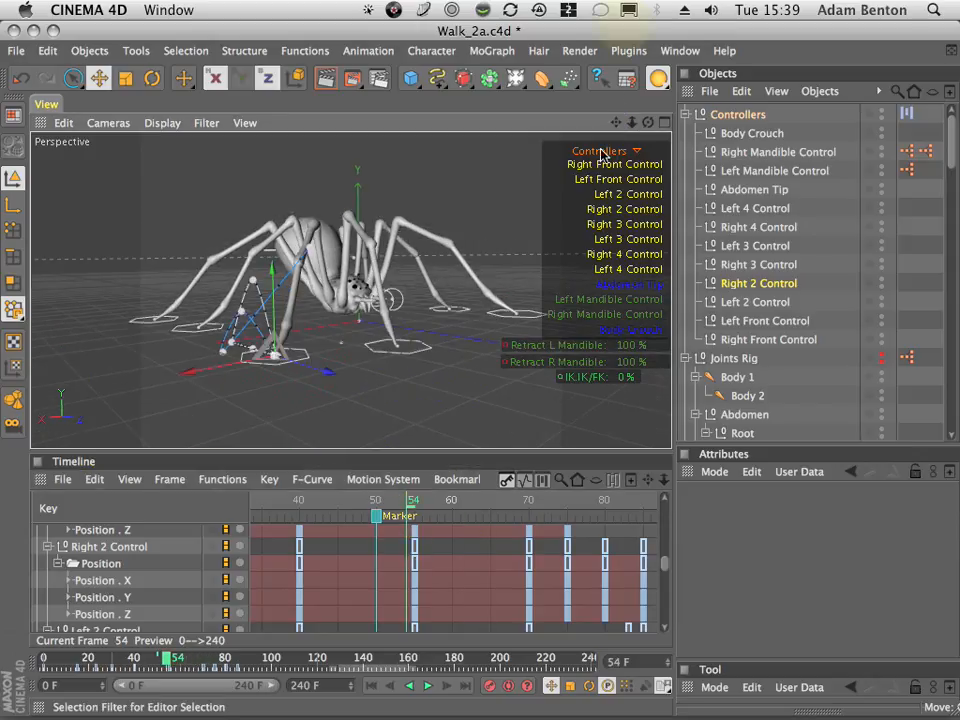
left_click_drag(557, 504, 502, 547)
left_click_drag(553, 547, 616, 566)
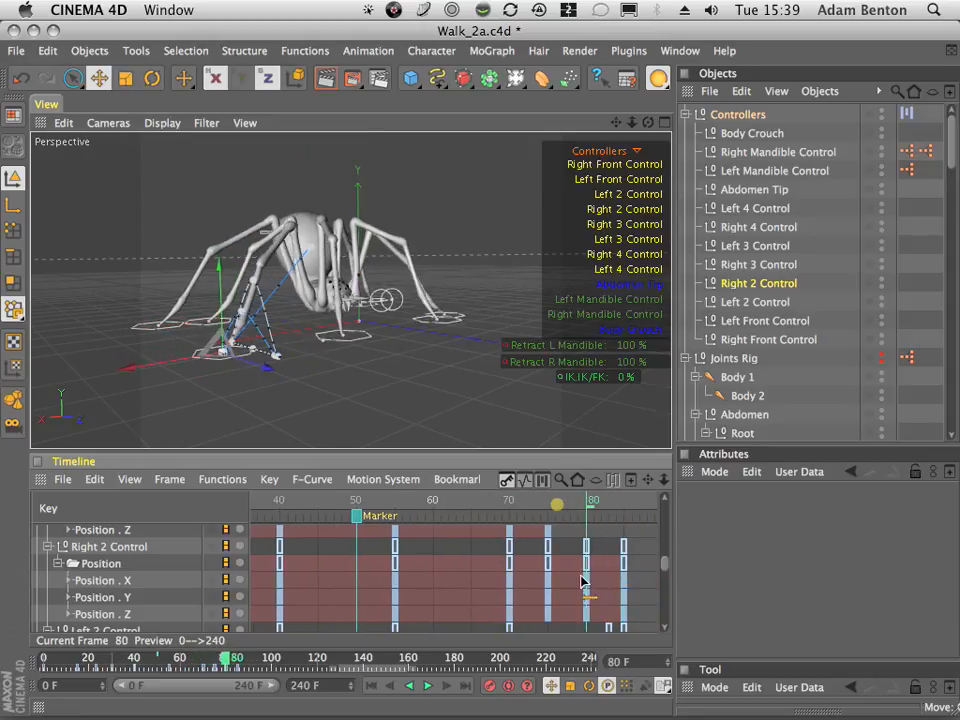
left_click_drag(536, 585, 393, 645)
left_click(428, 686)
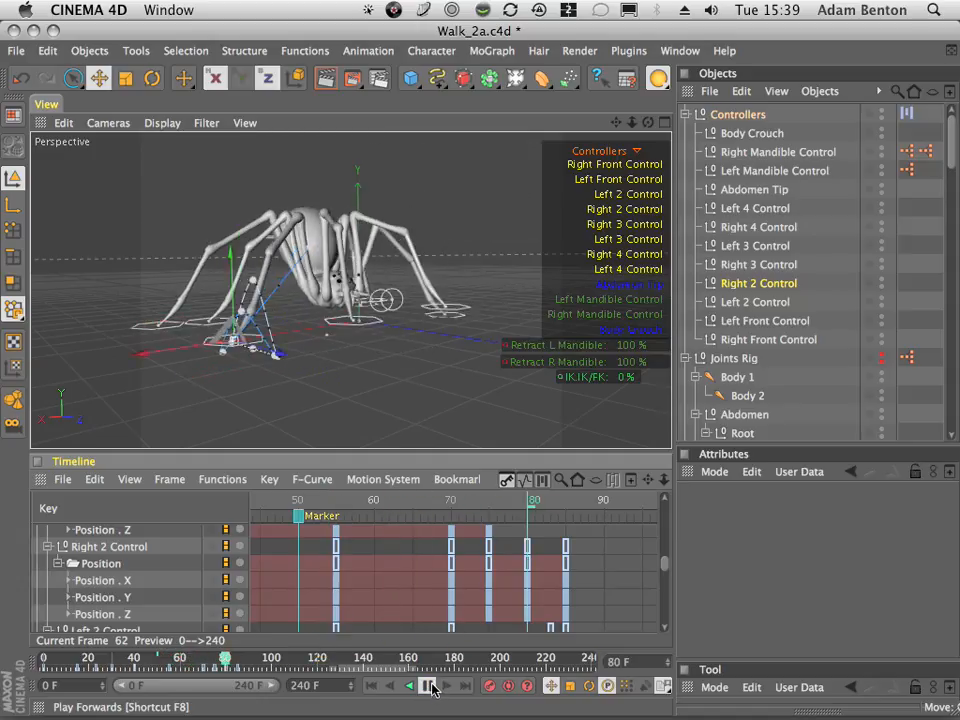
left_click(428, 686)
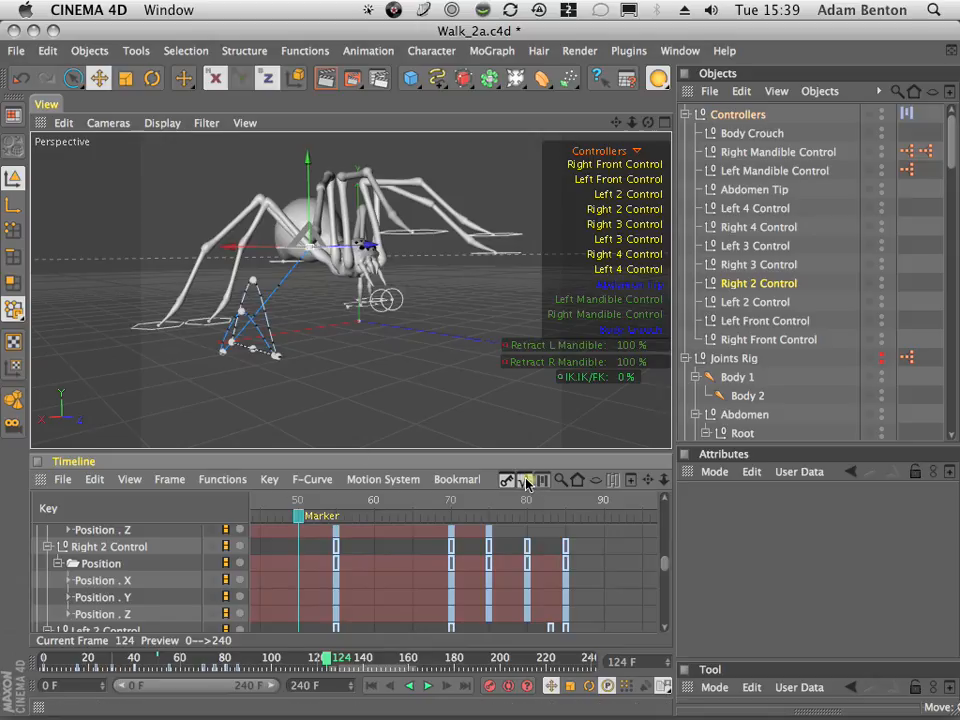
- Switch the timeline to F-curve mode and enlarge it upward over the perspective view
left_click(525, 481)
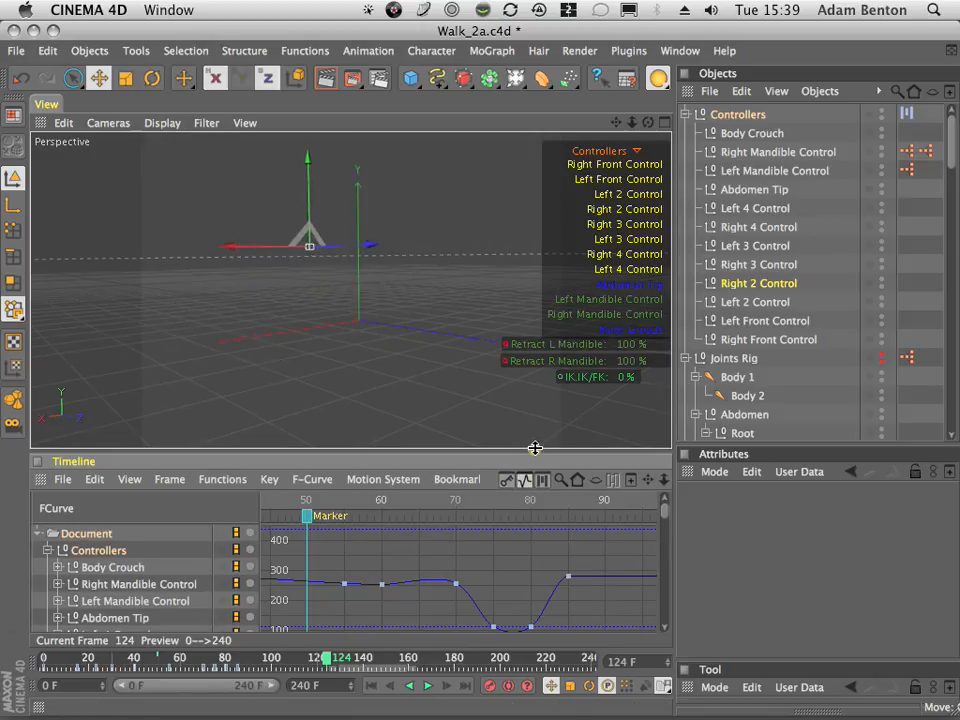
left_click_drag(535, 448, 538, 207)
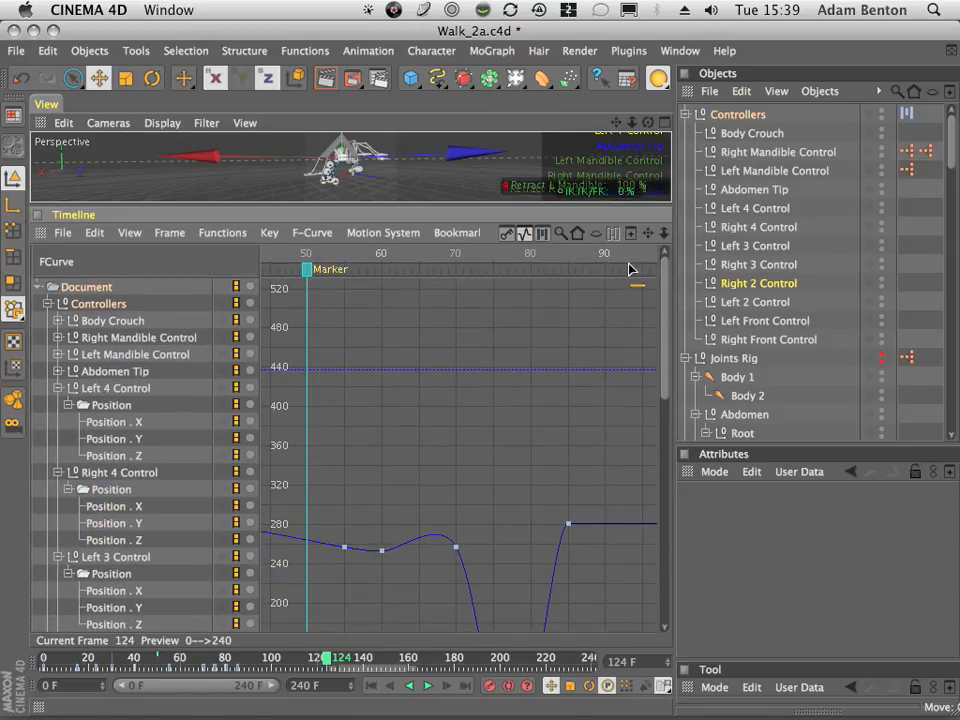
left_click(649, 234)
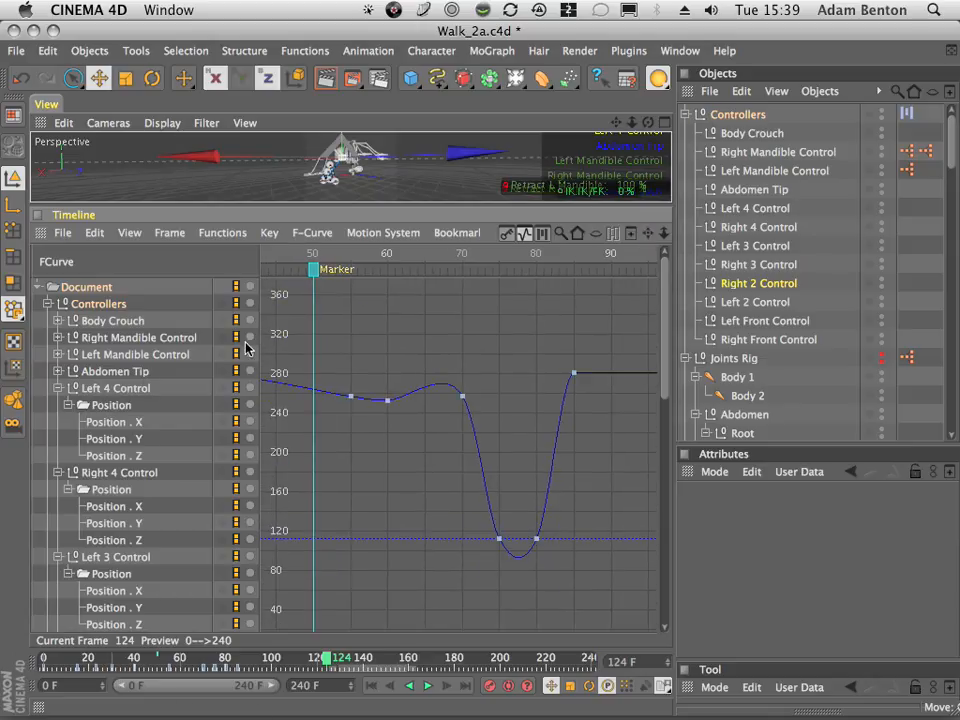
- Display the Position Y curves of all eight leg controls together and frame them all in the graph
left_click(133, 438)
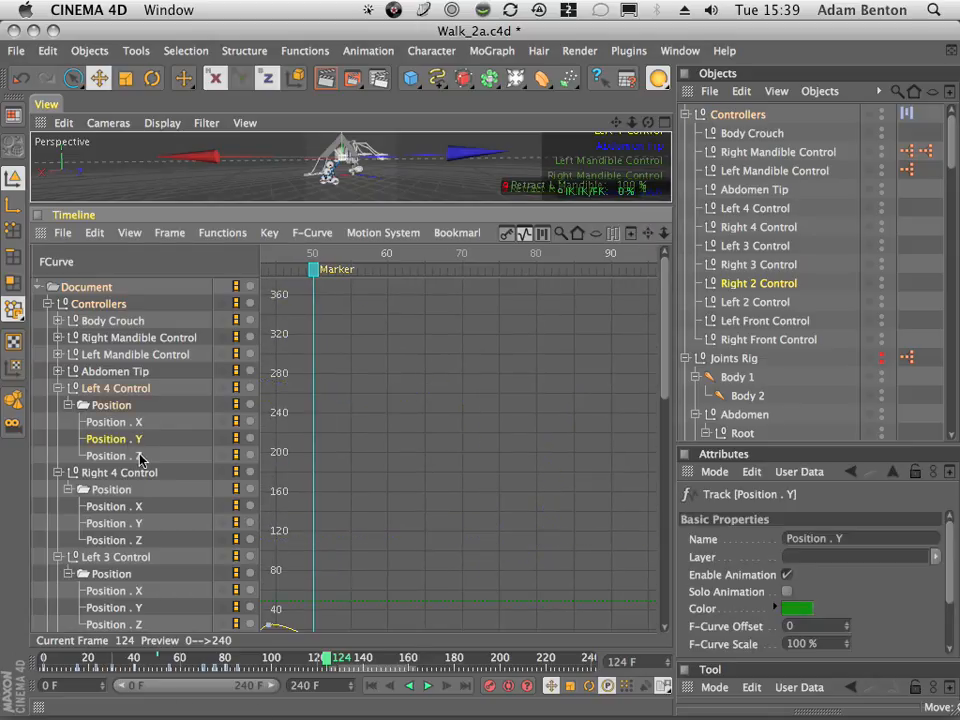
left_click(121, 523, "super")
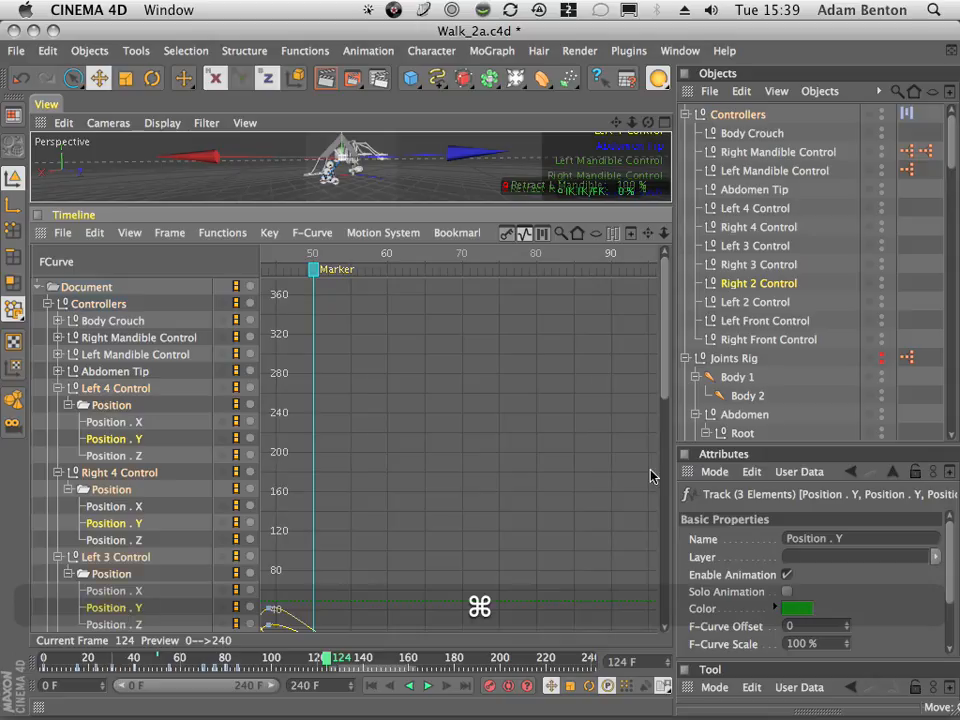
left_click_drag(665, 373, 664, 455)
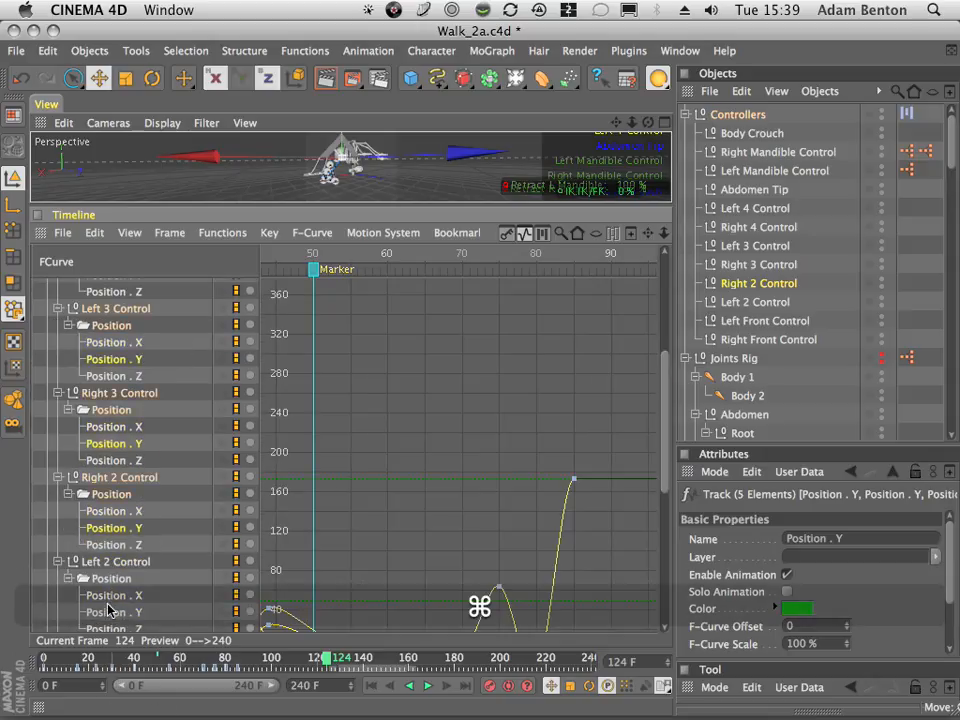
left_click_drag(664, 443, 664, 530)
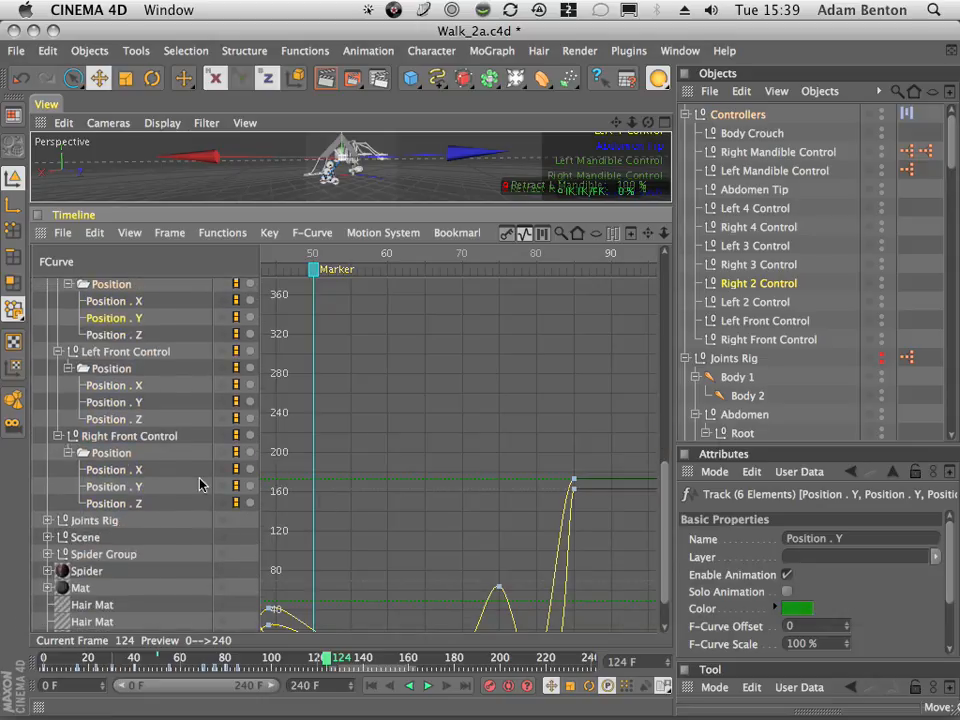
left_click(110, 404, "super")
left_click(112, 489, "super")
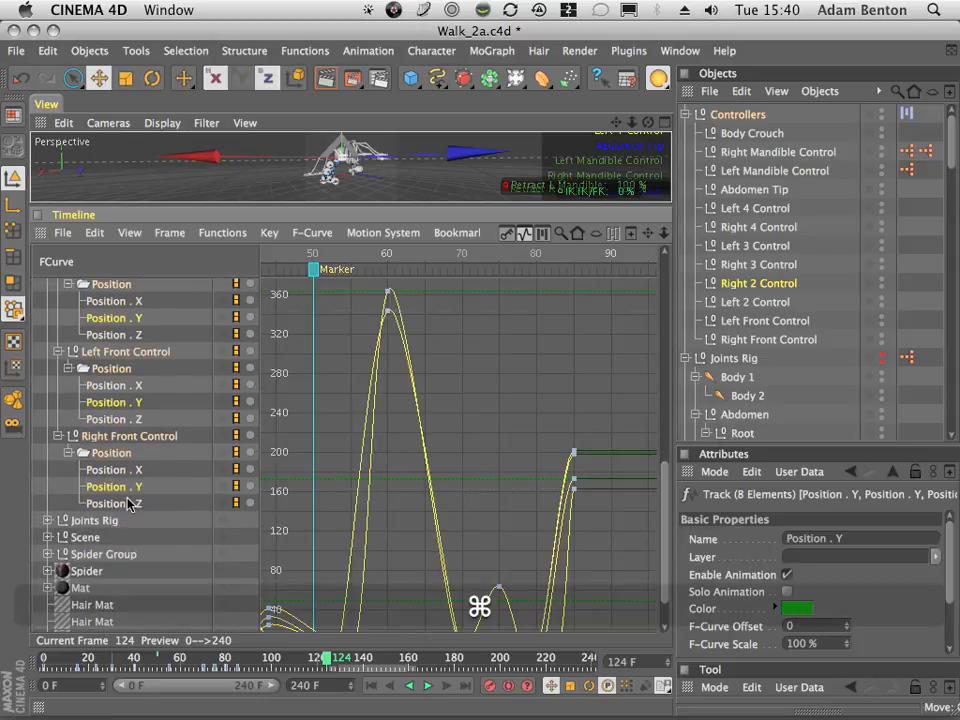
left_click(161, 237)
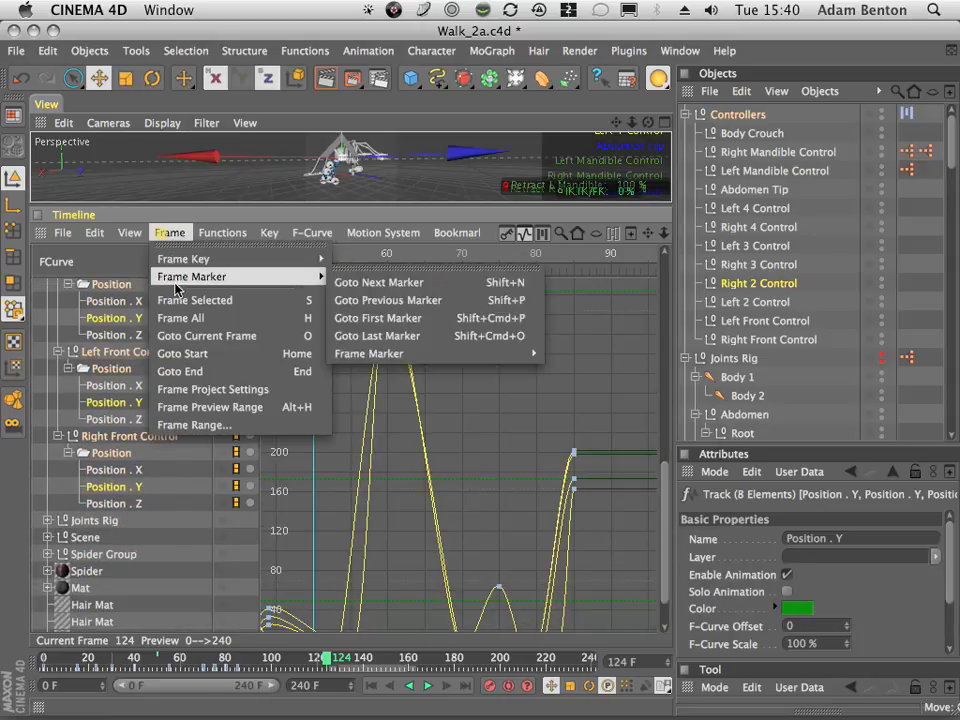
left_click(171, 313)
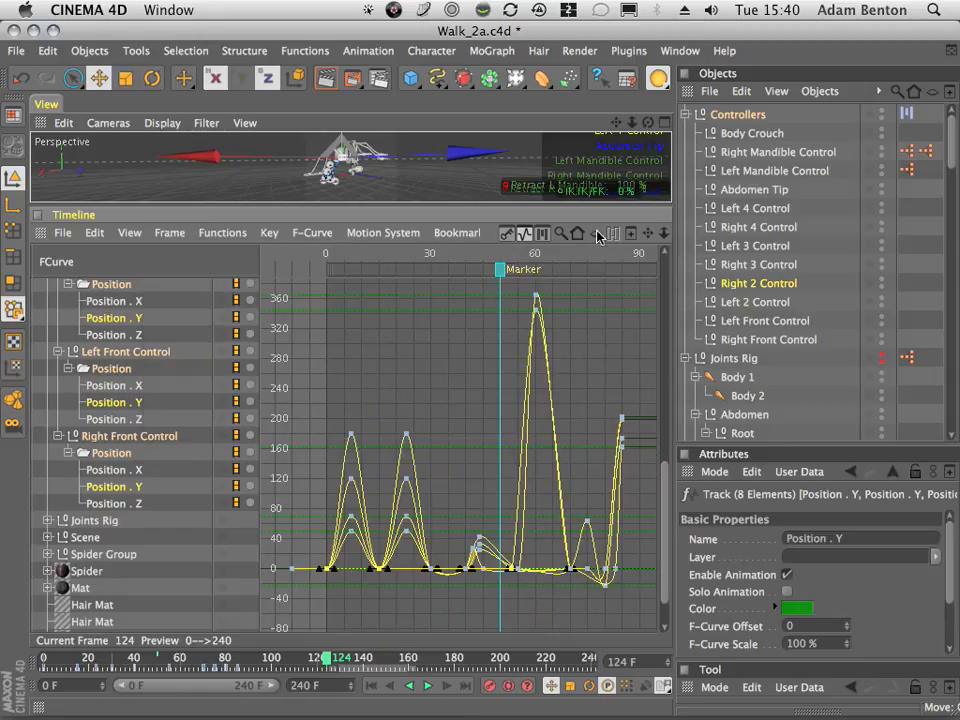
- Flatten the leg controls' Position Y keys at frames 30 and 40 with Zero Angle, and check the motion by scrubbing up to frame 48
left_click_drag(652, 237, 667, 180)
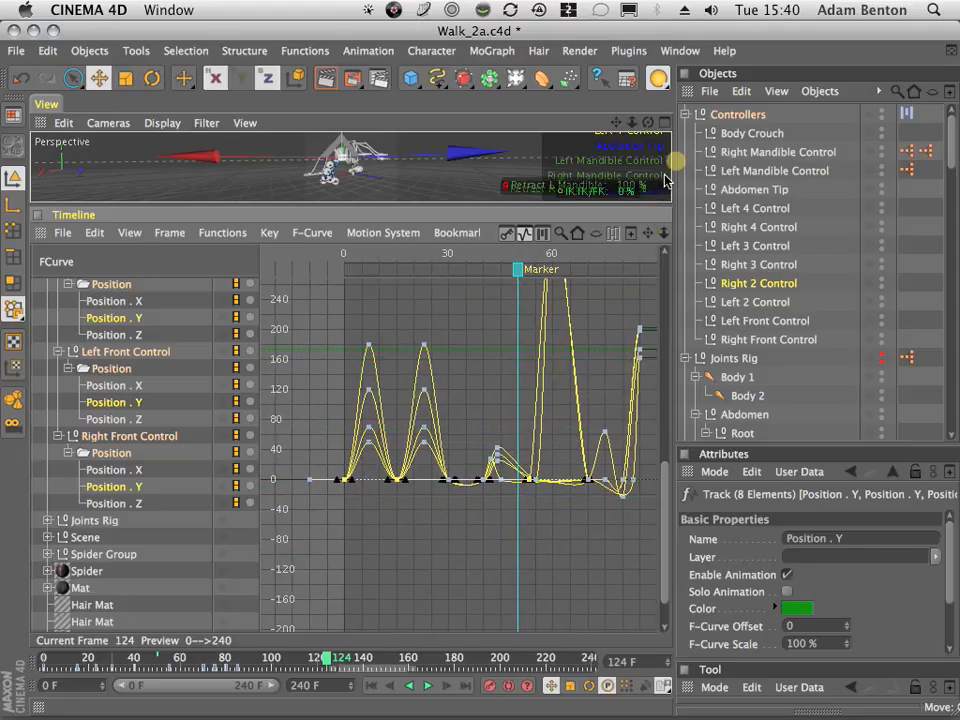
left_click_drag(660, 237, 708, 213)
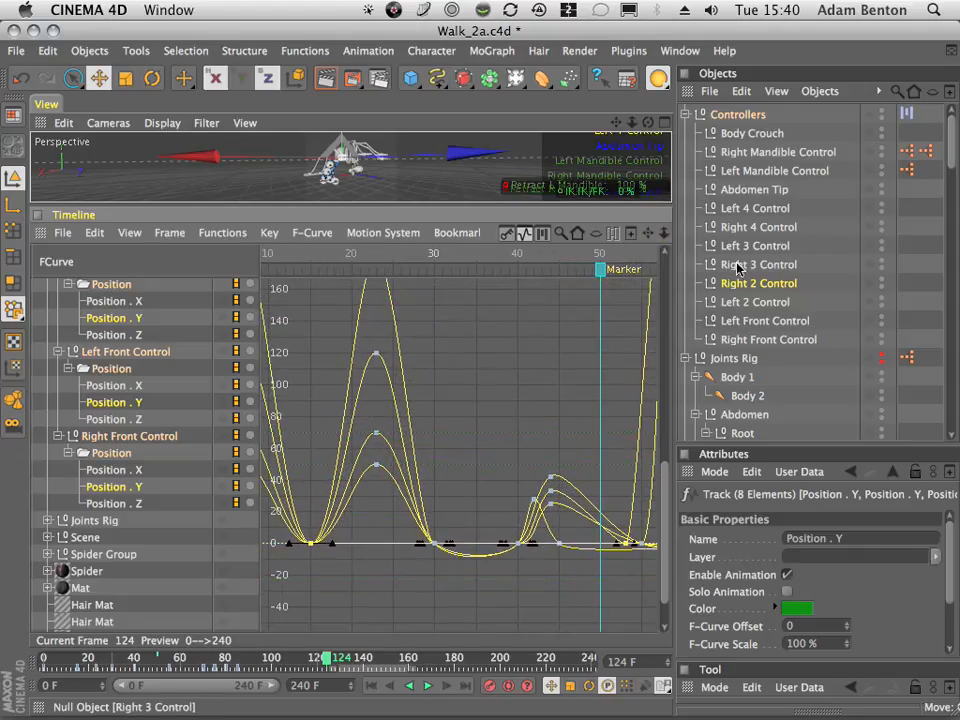
left_click_drag(652, 243, 668, 262)
left_click_drag(410, 553, 538, 590)
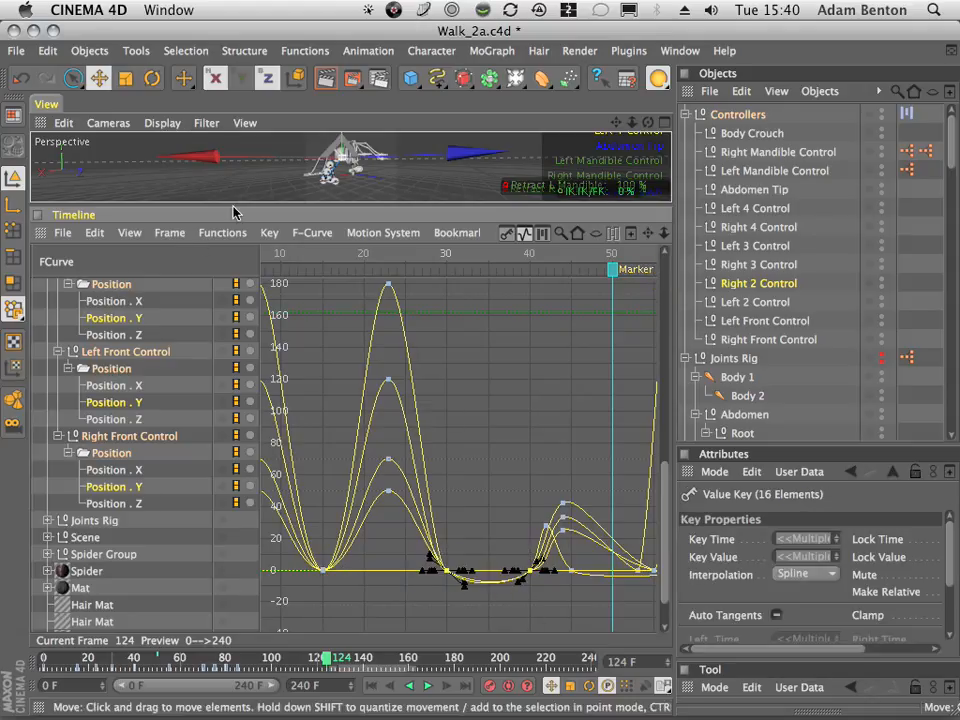
left_click(171, 232)
left_click(268, 233)
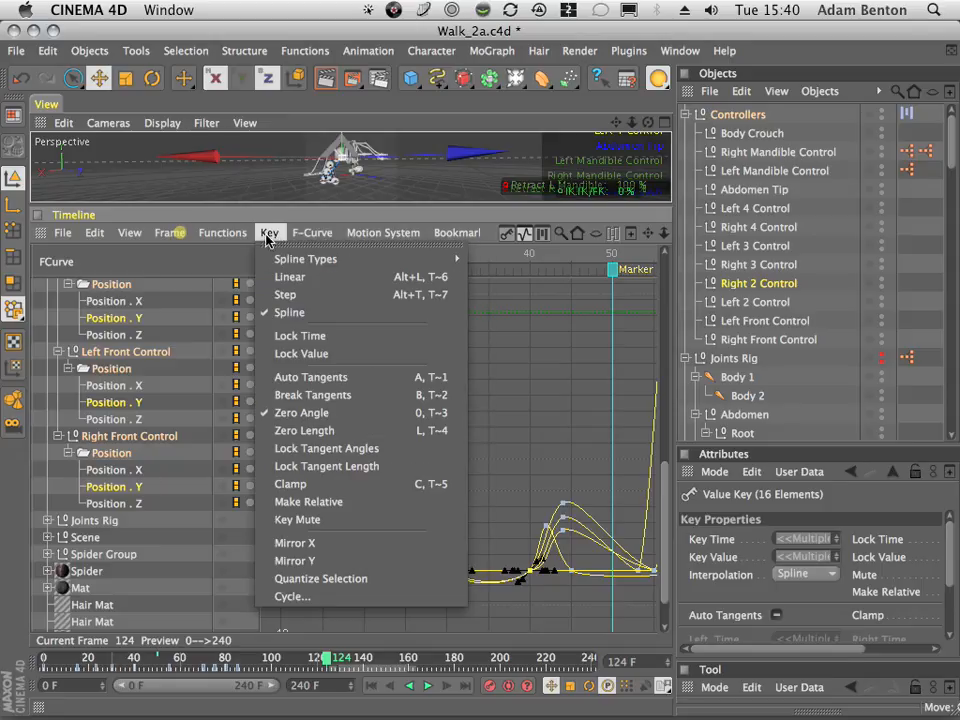
left_click(304, 413)
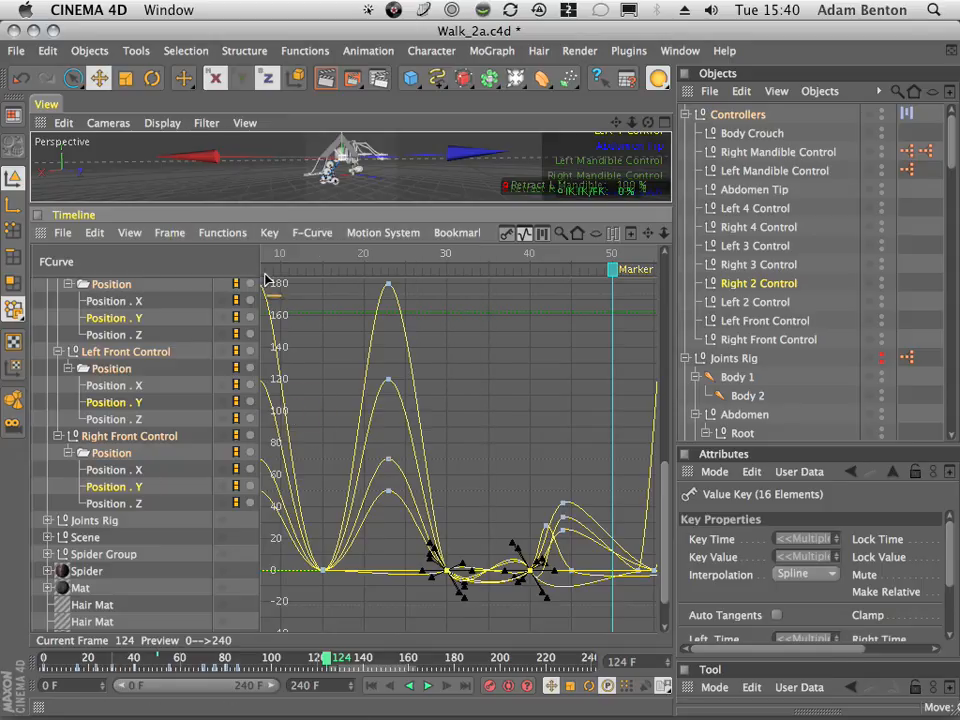
left_click(268, 233)
left_click(312, 421)
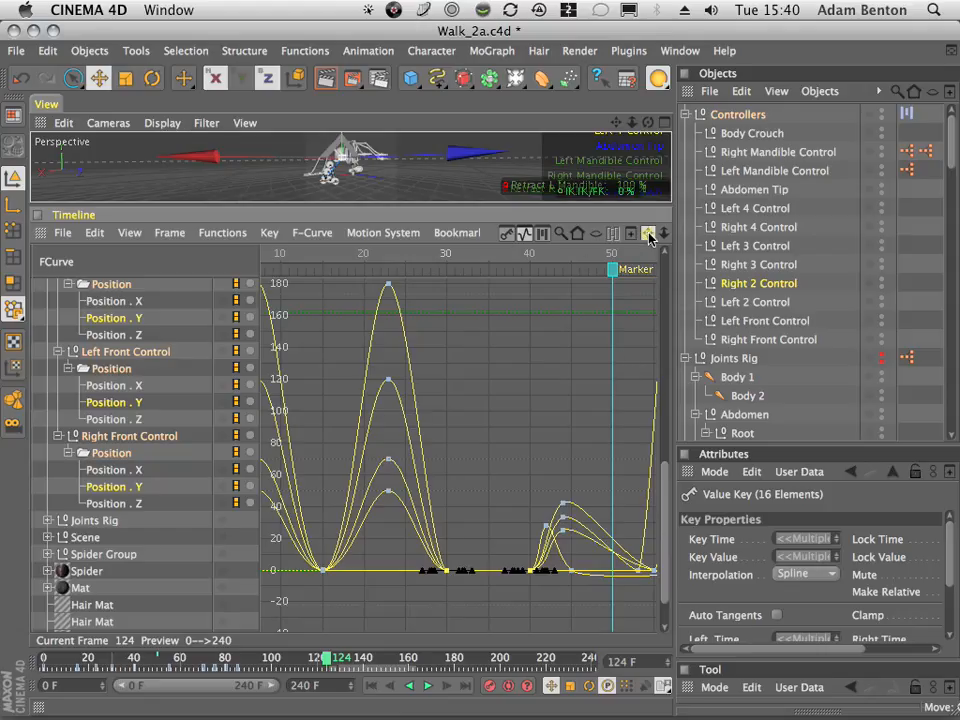
left_click(462, 254)
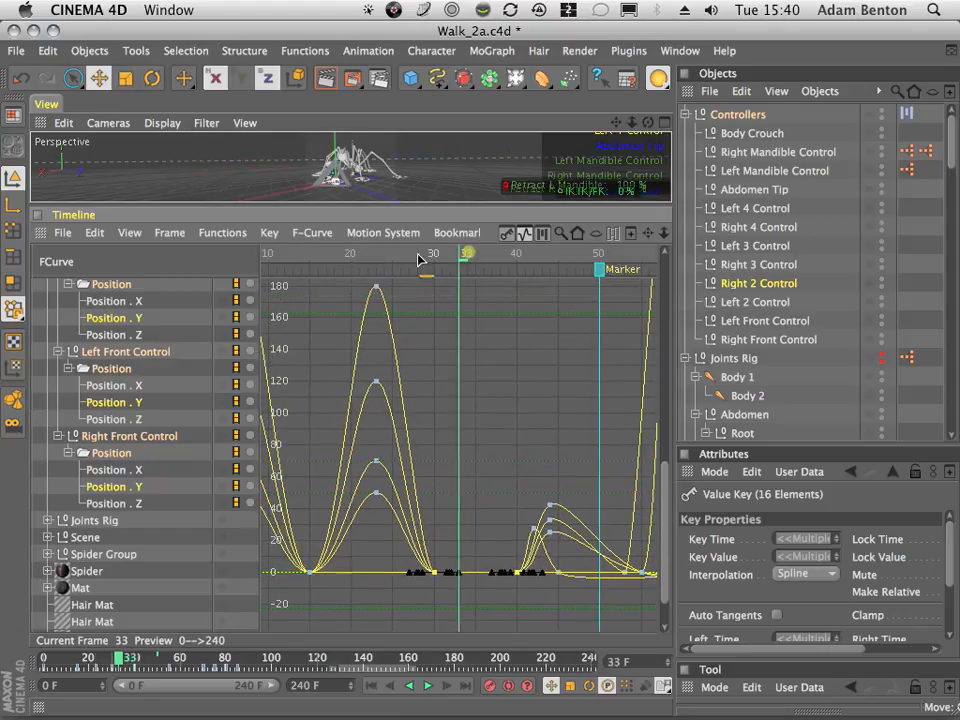
mouse_move(420, 259)
left_mouse_down()
mouse_move(298, 261)
mouse_move(515, 262)
mouse_move(640, 292)
mouse_move(444, 311)
mouse_move(574, 302)
mouse_move(528, 285)
left_mouse_up()
- Select the leg controls' low Position Y keys from about frame 45 to 83 and flatten their tangents with Zero Angle
left_click_drag(646, 233, 458, 204)
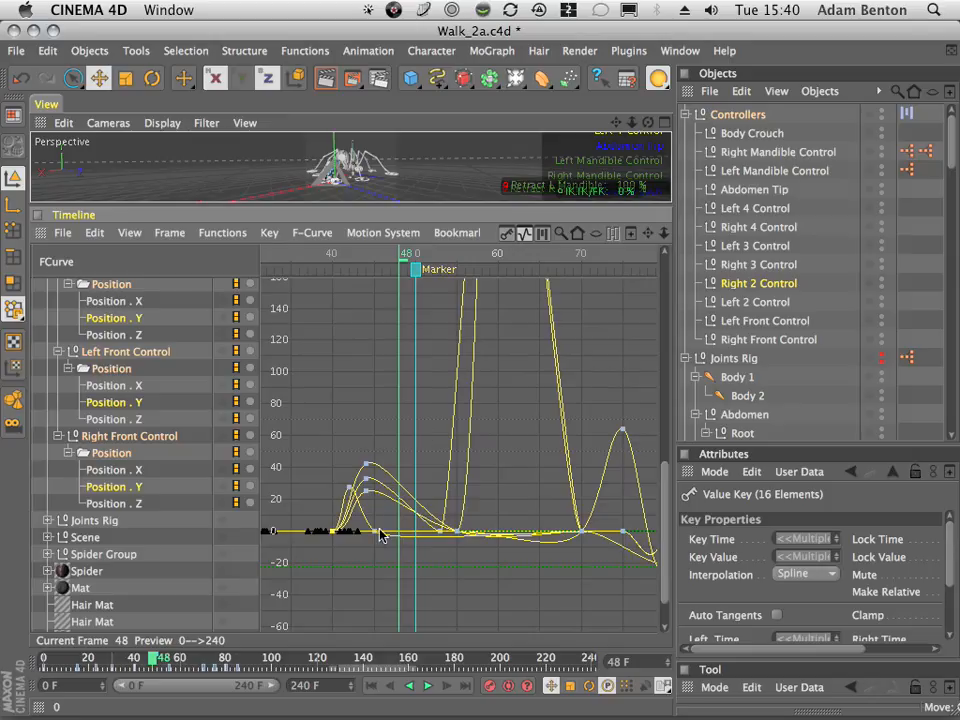
left_click_drag(511, 533, 636, 543)
left_click_drag(640, 233, 418, 229)
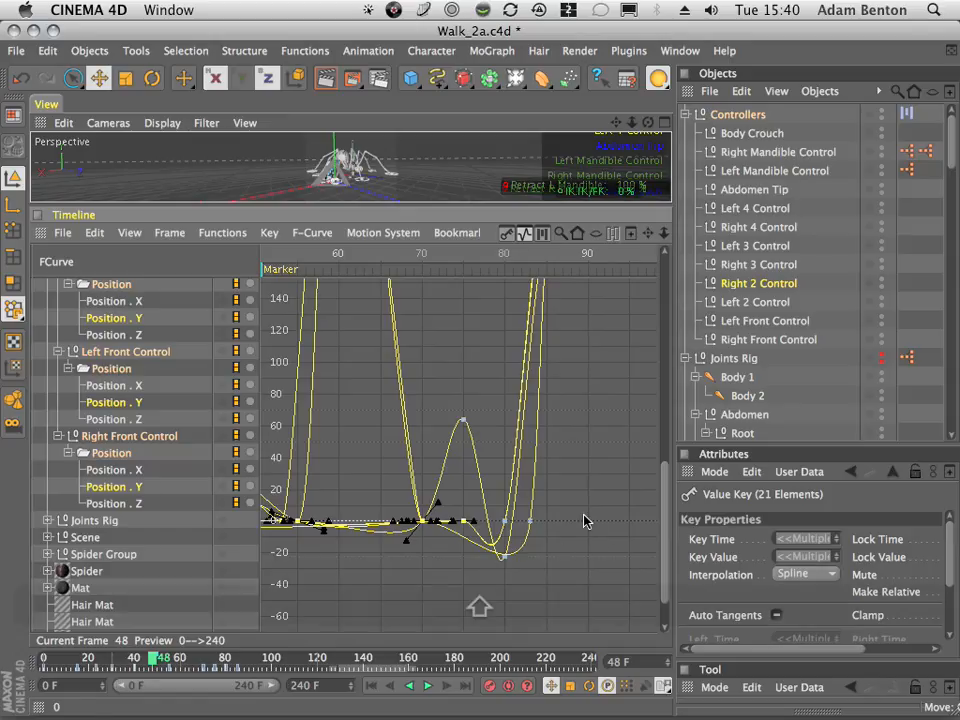
left_click_drag(579, 518, 489, 576, "shift")
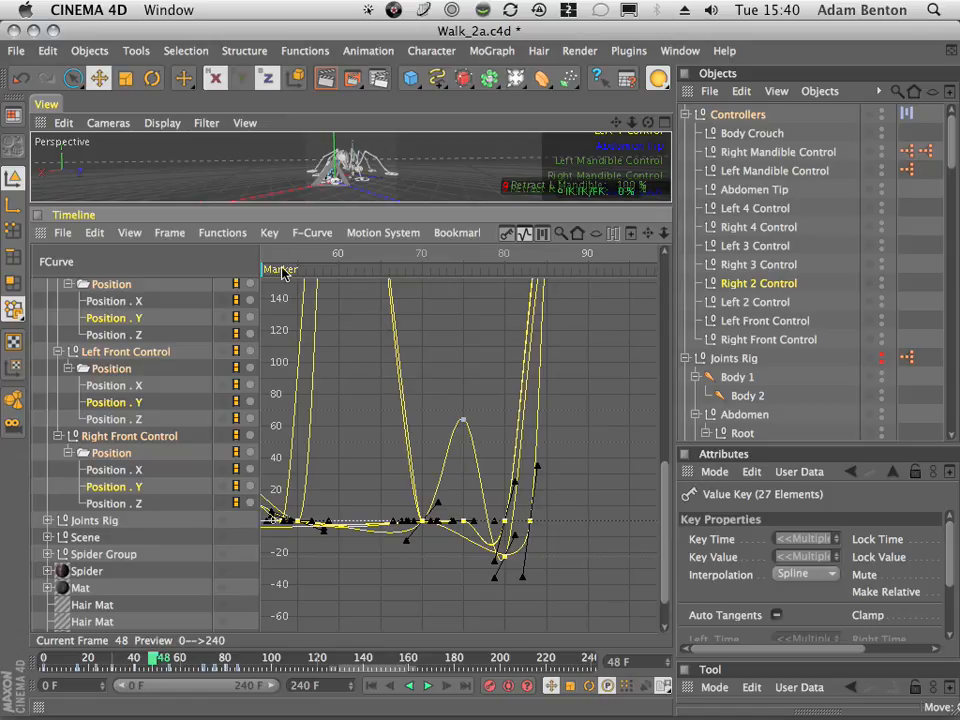
left_click(269, 232)
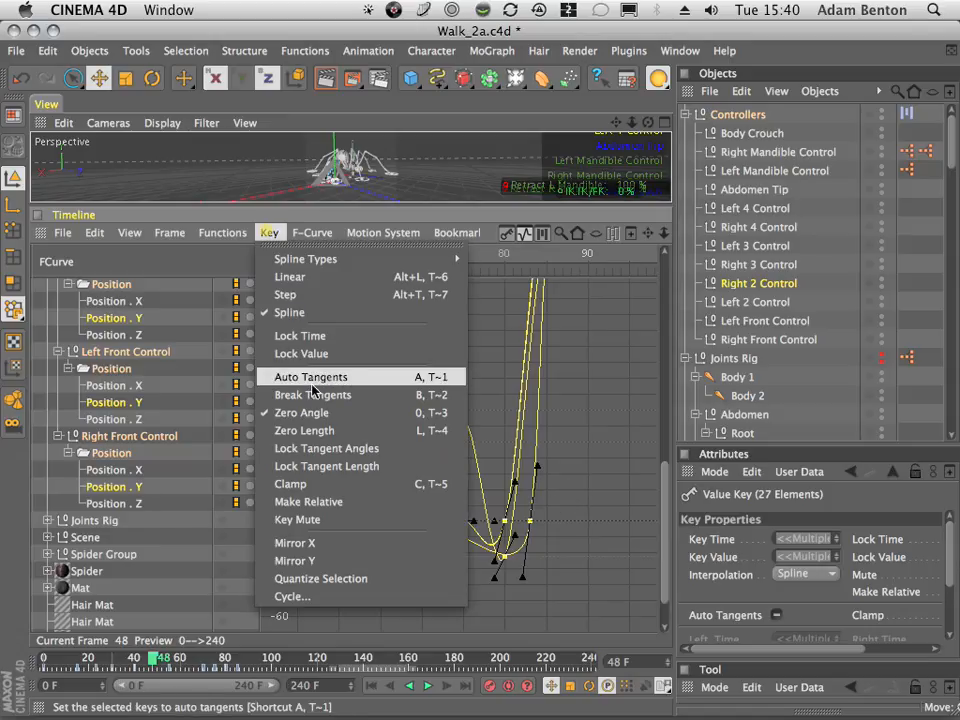
left_click(305, 377)
left_click(269, 232)
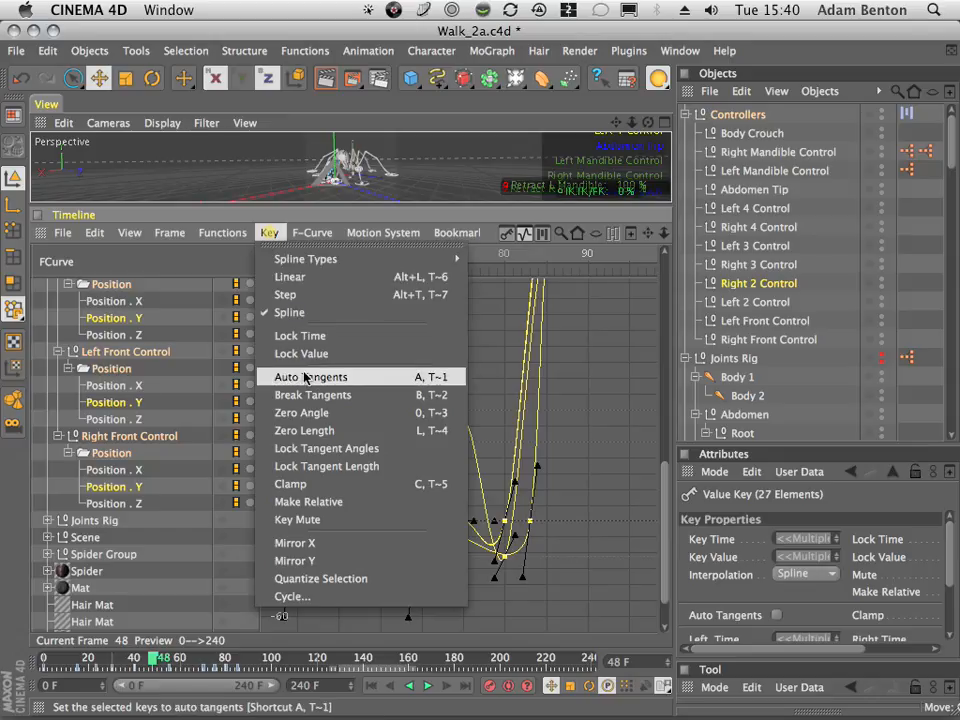
left_click(310, 413)
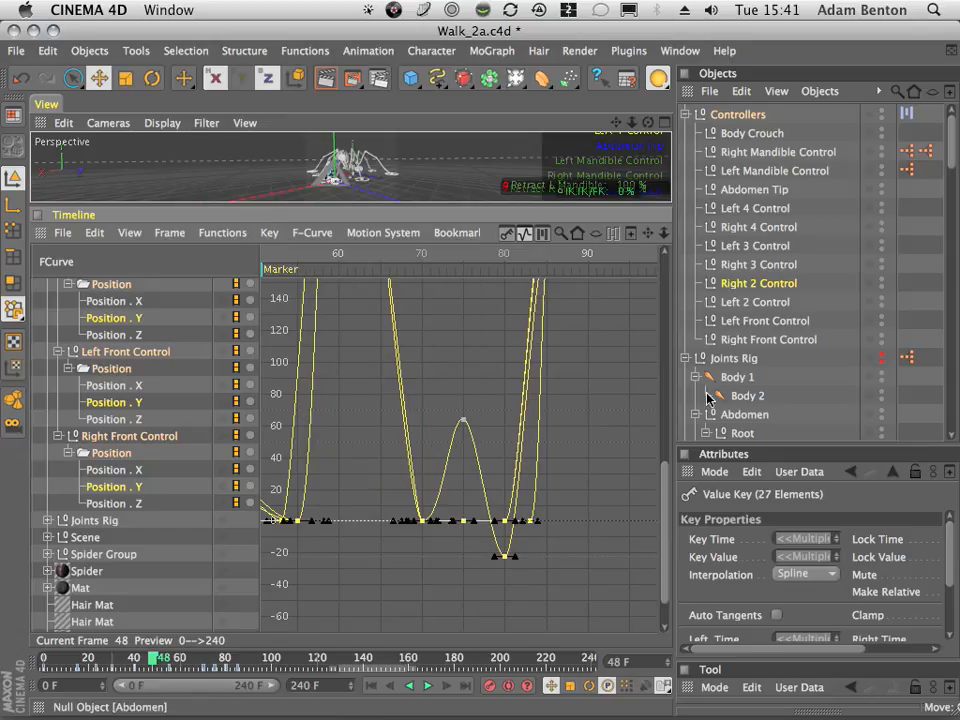
- Inspect the spider at frame 80 and raise the dipped Position Y key there to about 0.13 cm
left_click_drag(648, 234, 788, 240)
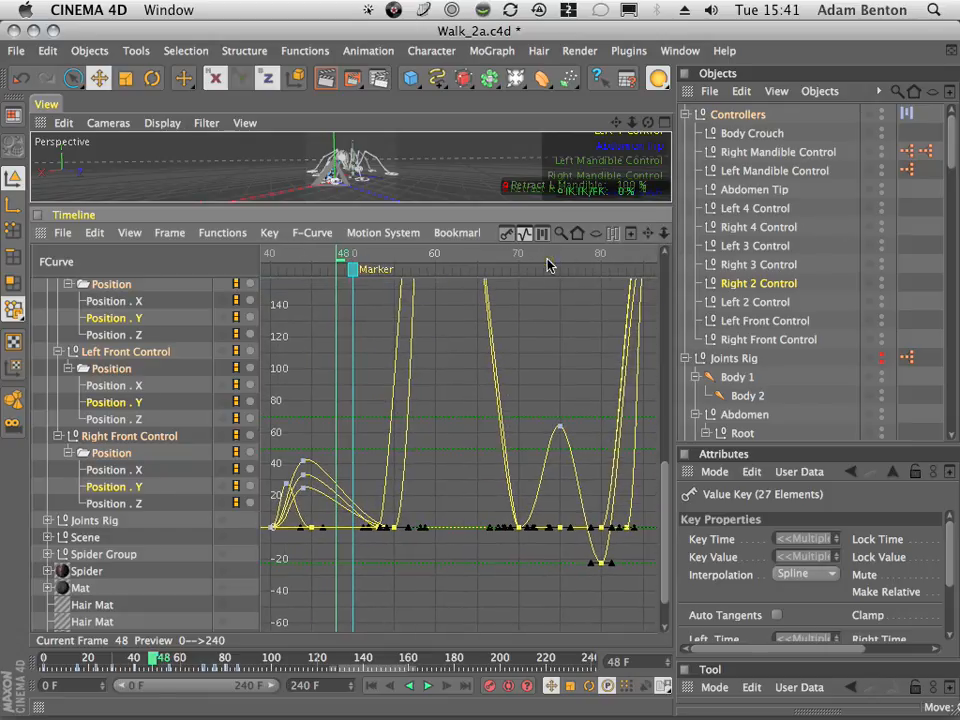
left_click_drag(547, 258, 583, 339)
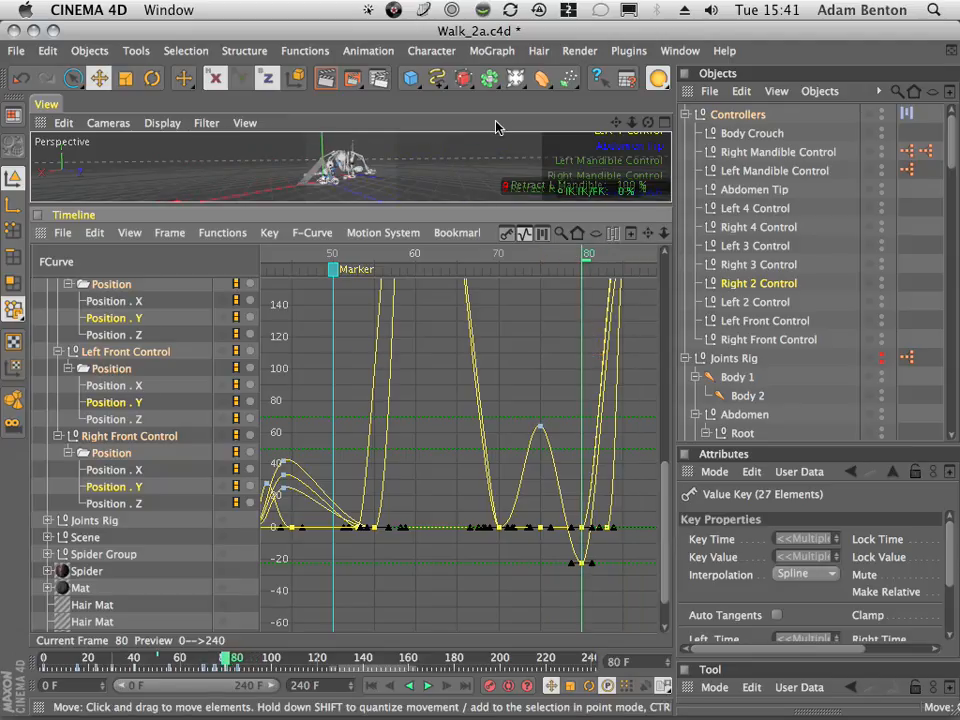
left_click_drag(465, 204, 530, 560)
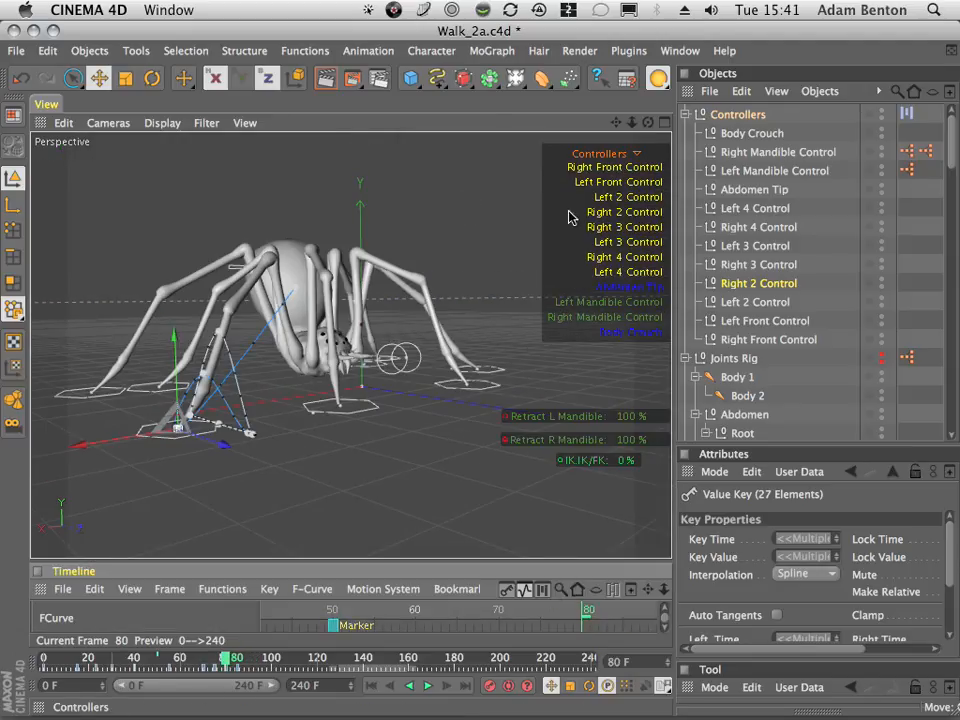
left_click_drag(616, 121, 552, 230)
left_click_drag(616, 121, 537, 30)
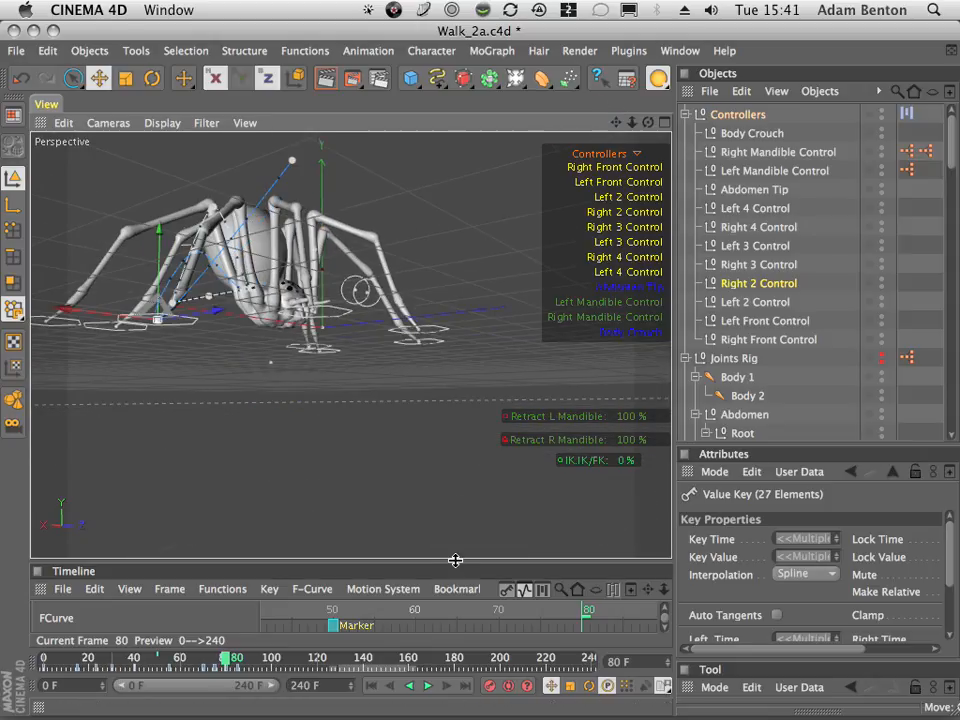
left_click_drag(455, 560, 461, 101)
left_click(594, 585)
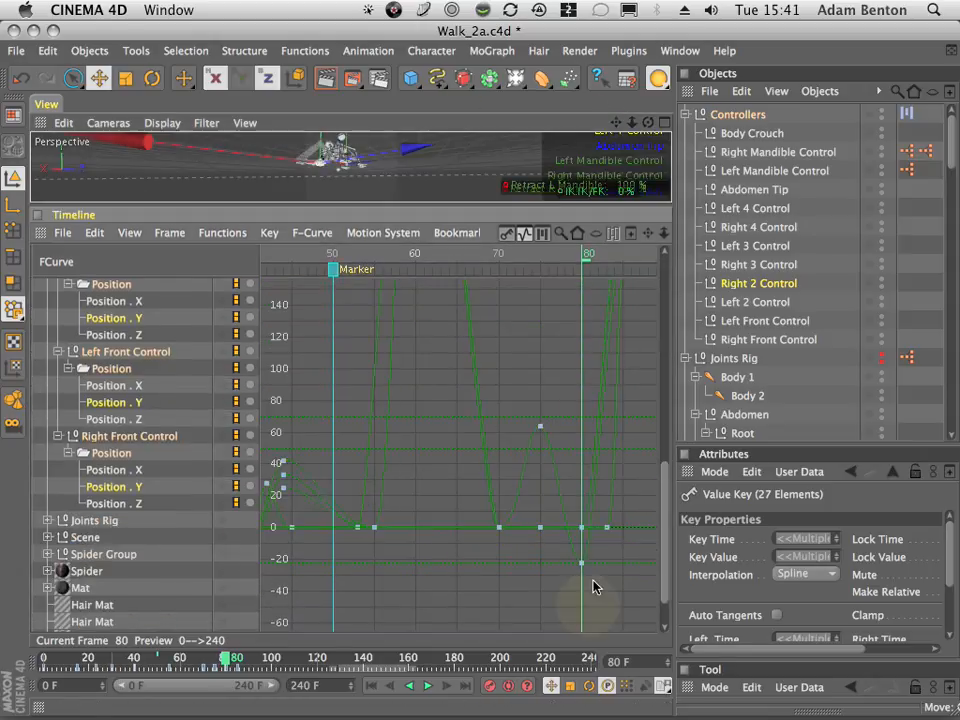
left_click(581, 562)
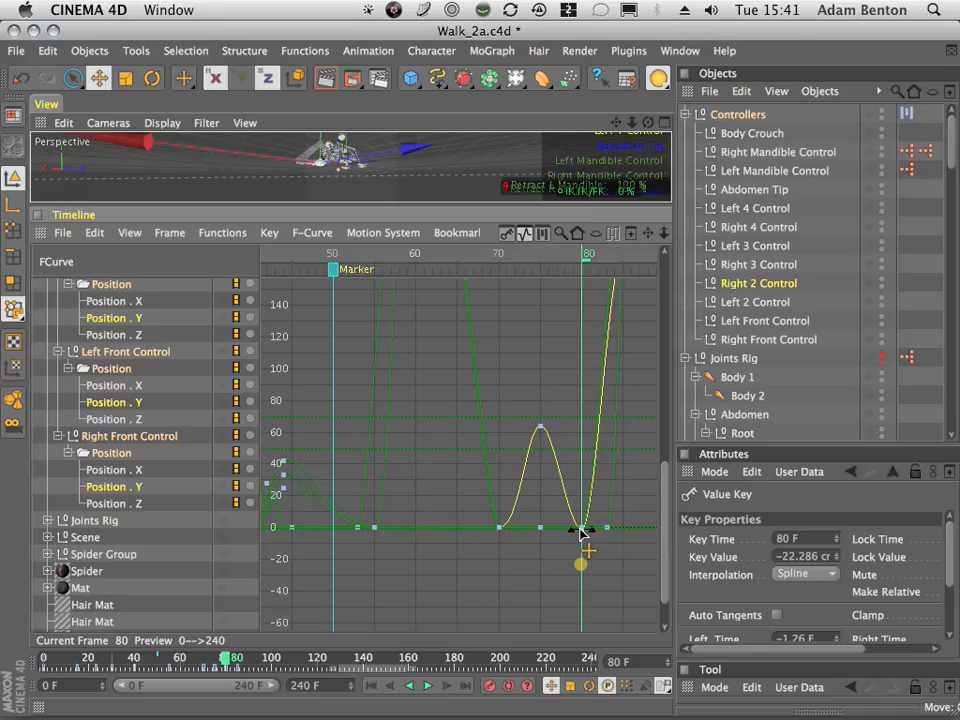
left_click_drag(580, 527, 580, 527)
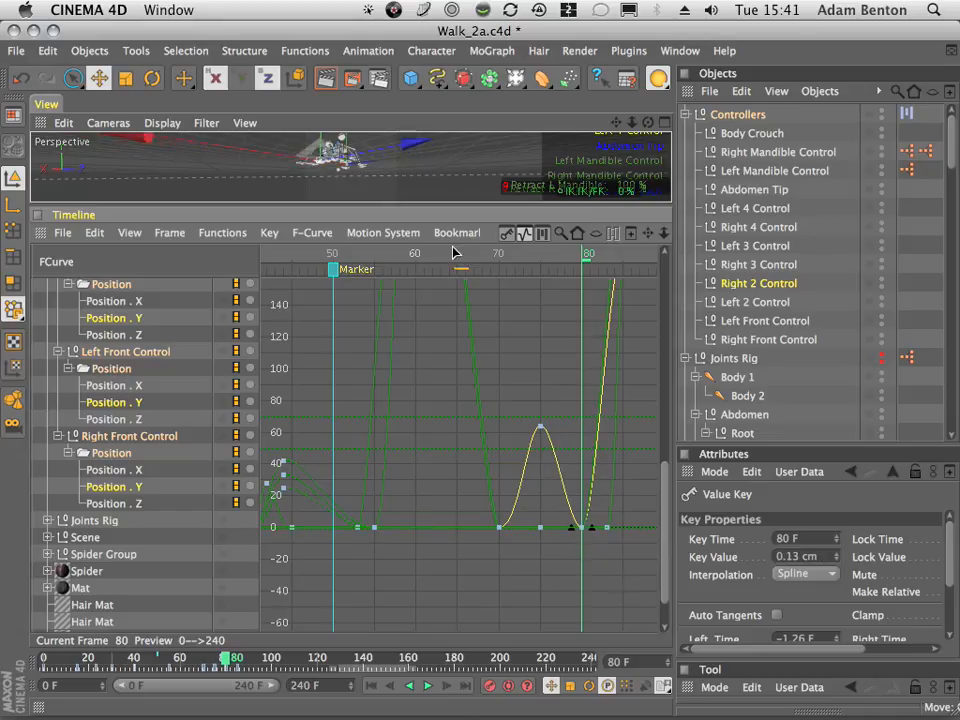
- Enlarge the perspective view around the spider's right second foot at frame 80 and show the Coordinates manager
left_click_drag(621, 127, 912, 105)
left_click_drag(457, 206, 491, 562)
key("h")
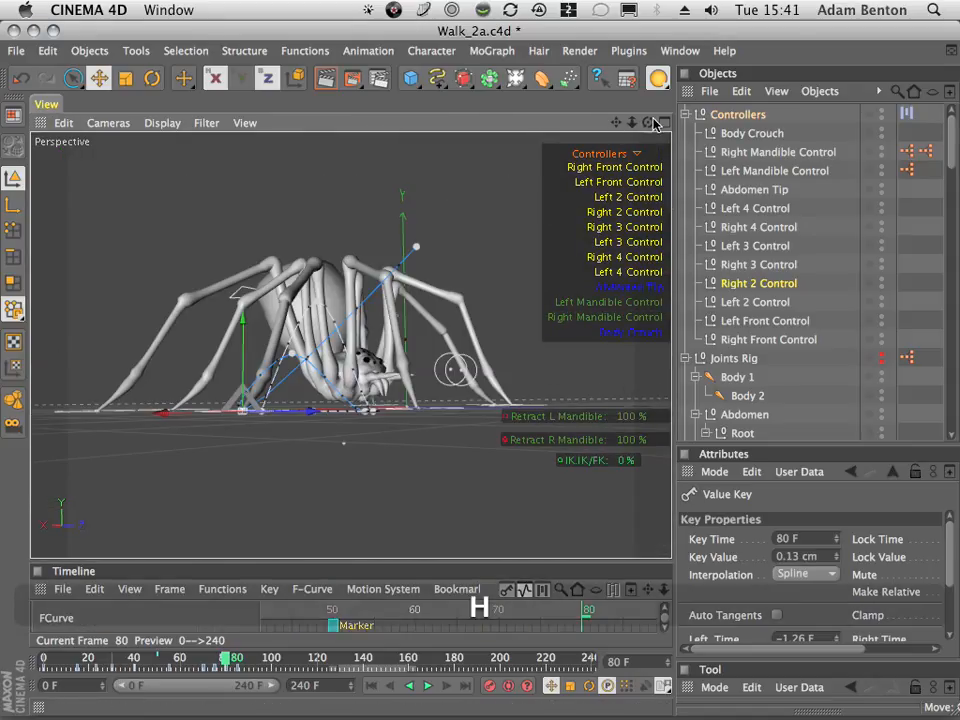
left_click_drag(632, 122, 345, 165)
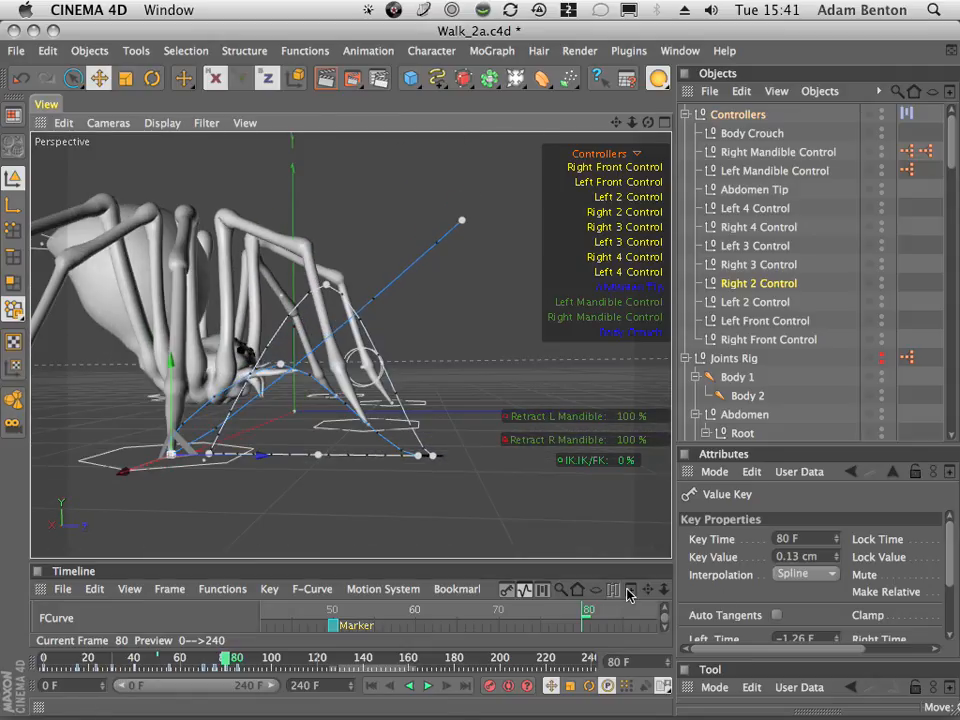
double_click(793, 711)
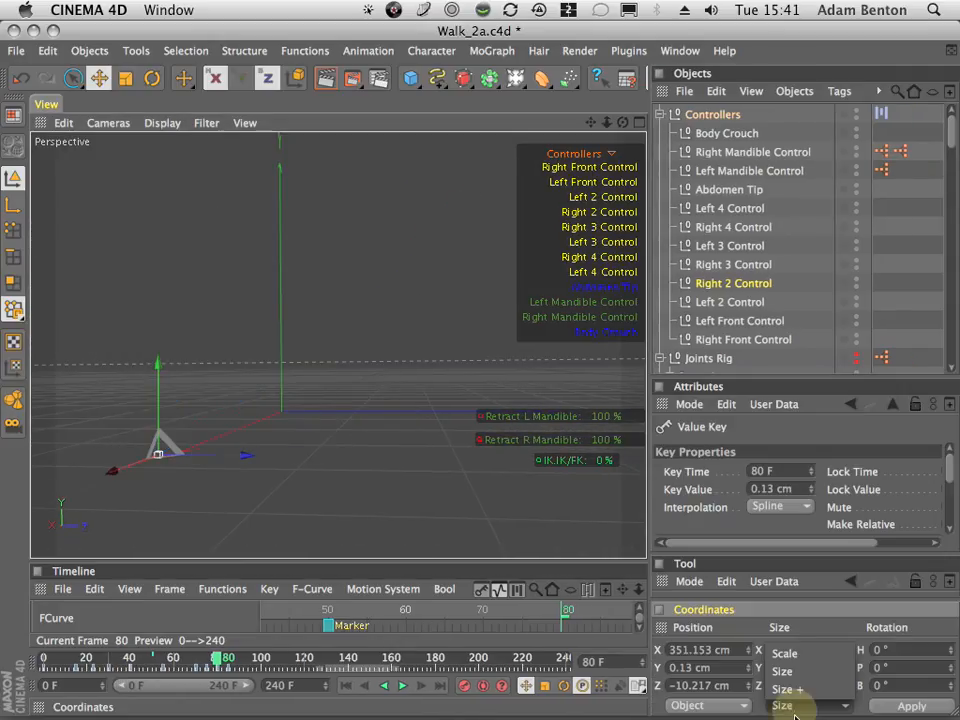
left_click(768, 670)
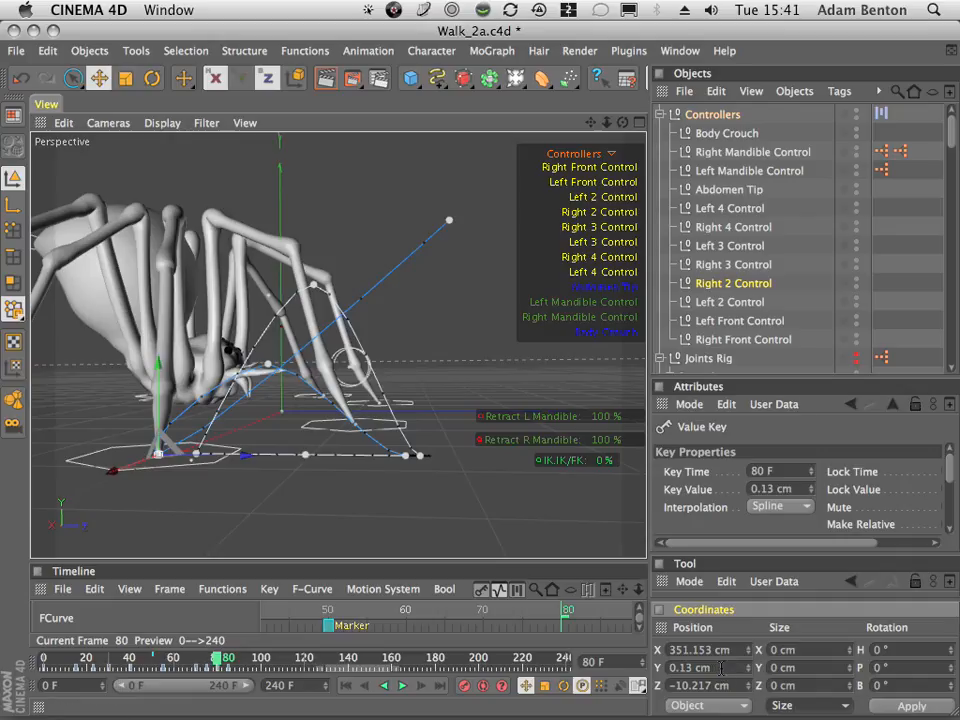
- Set the Right 2 Control's Y position to 0 cm at frame 80 and record a keyframe
double_click(722, 668)
type("0")
key("Return")
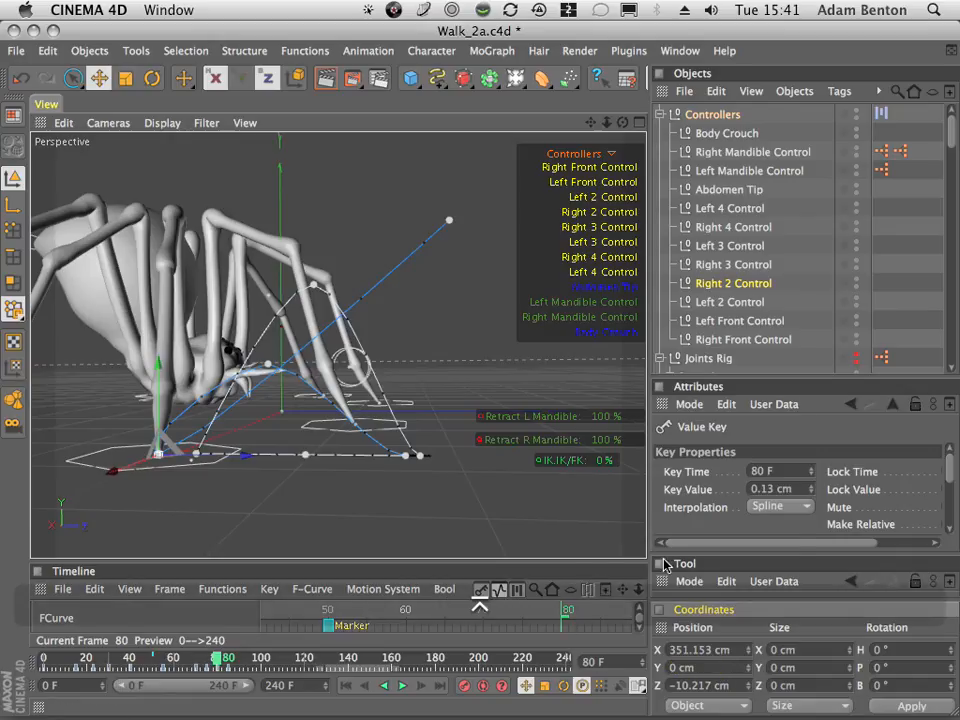
left_click(724, 265)
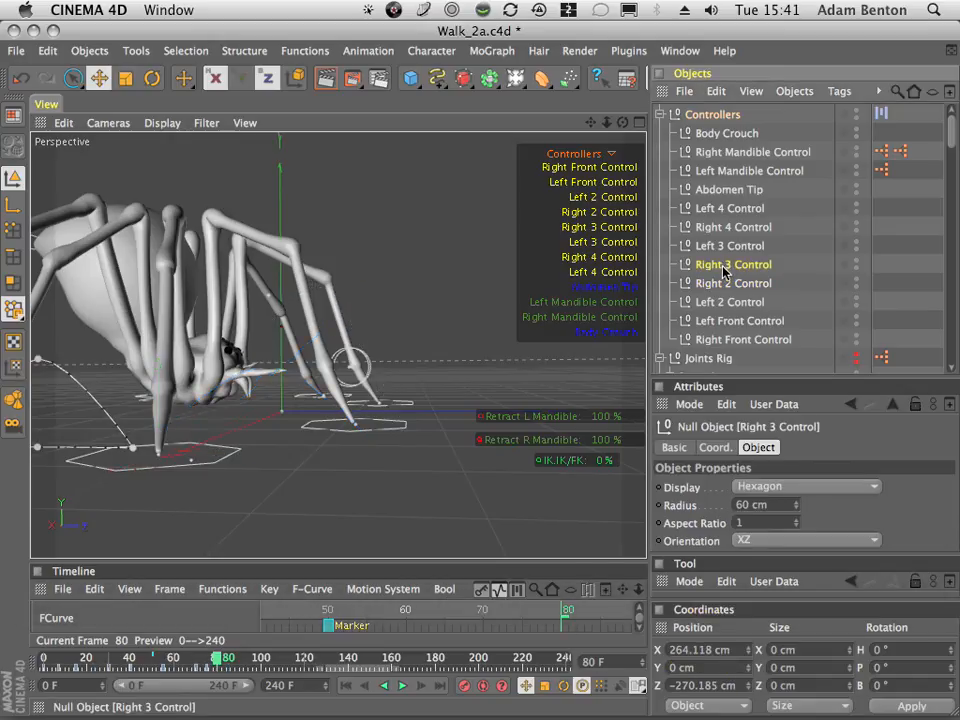
left_click(727, 284)
double_click(717, 668)
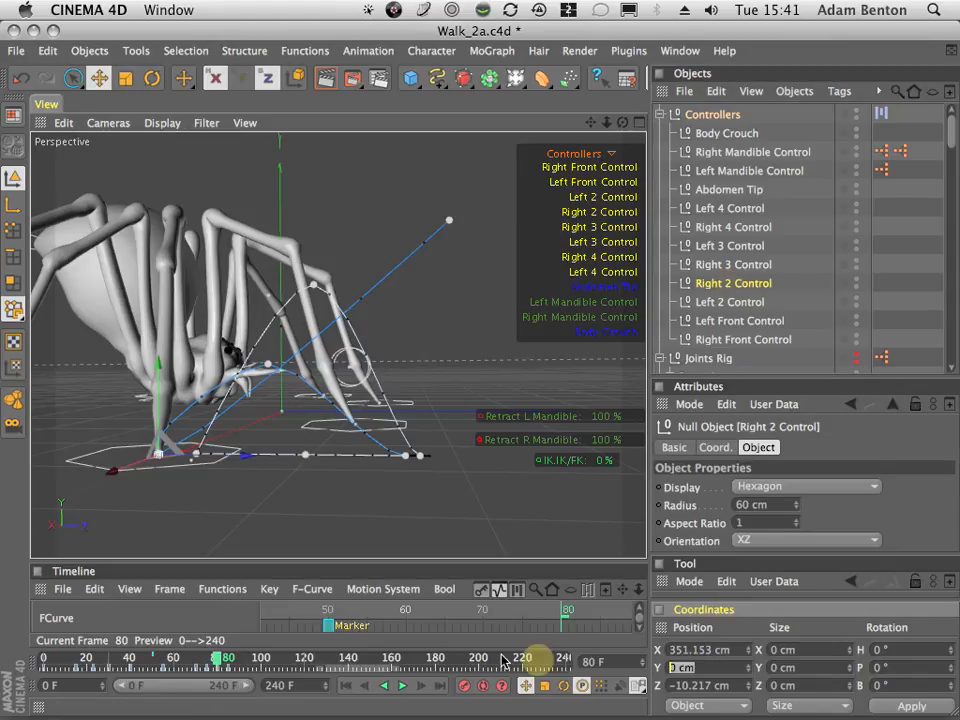
type("0")
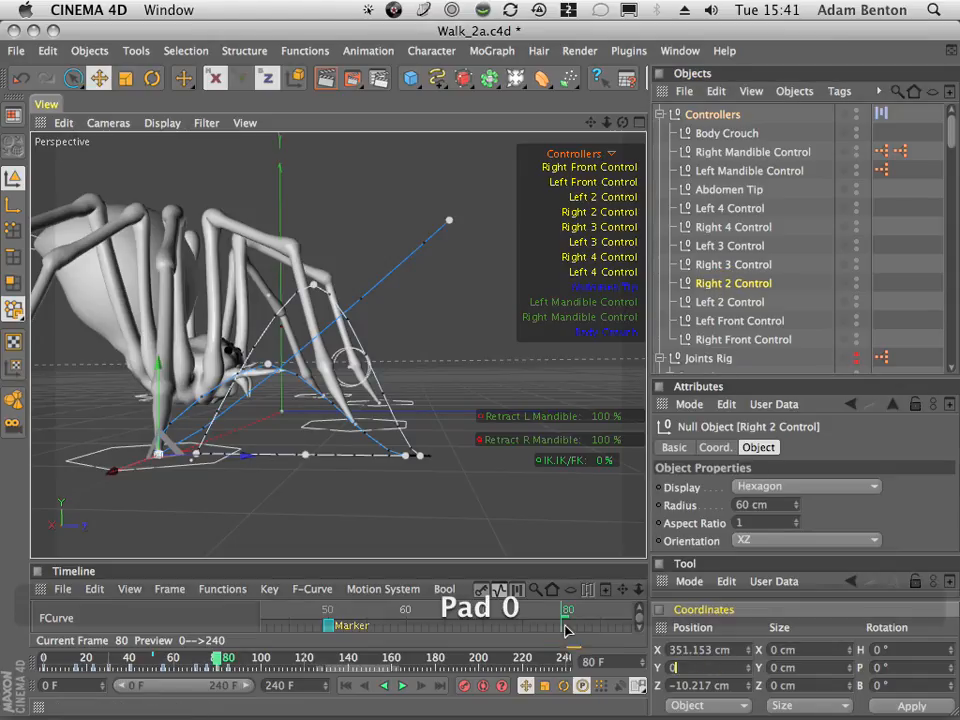
left_click(467, 688)
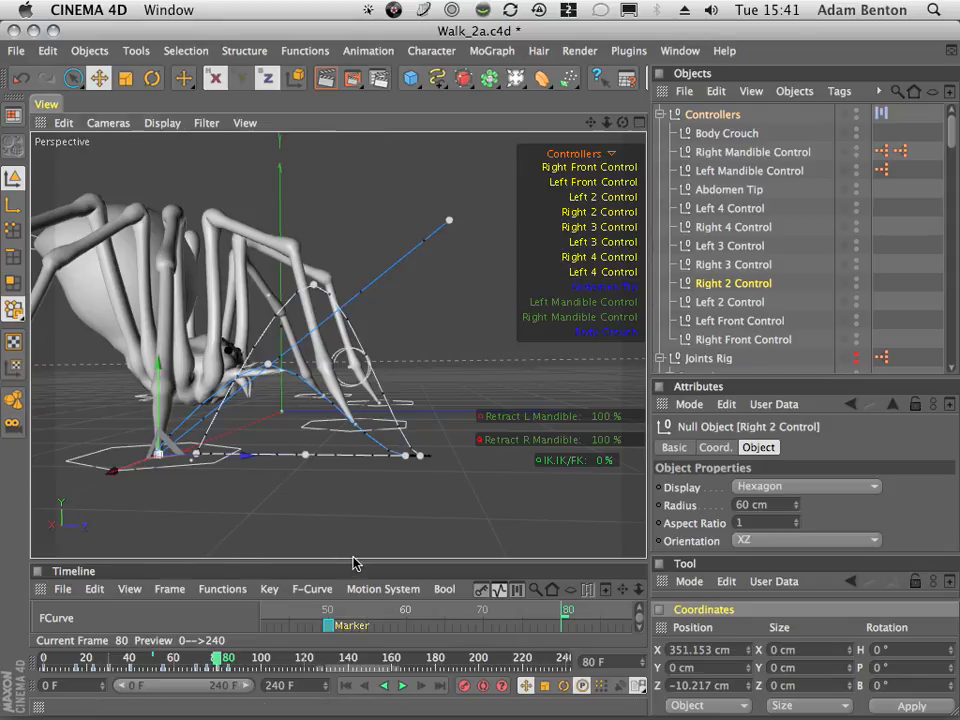
left_click(368, 461)
- Enlarge the F-curve graph again and flatten the leg controls' ground-level Position Y keys at frame 80 with Zero Angle
left_click_drag(361, 562, 446, 141)
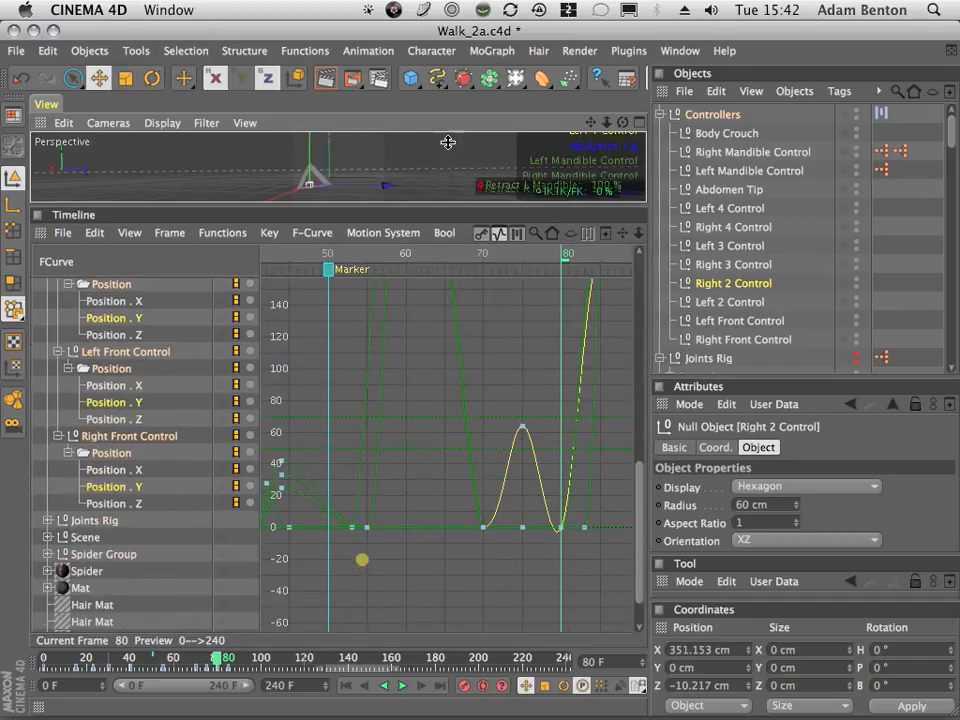
left_click_drag(538, 515, 571, 537)
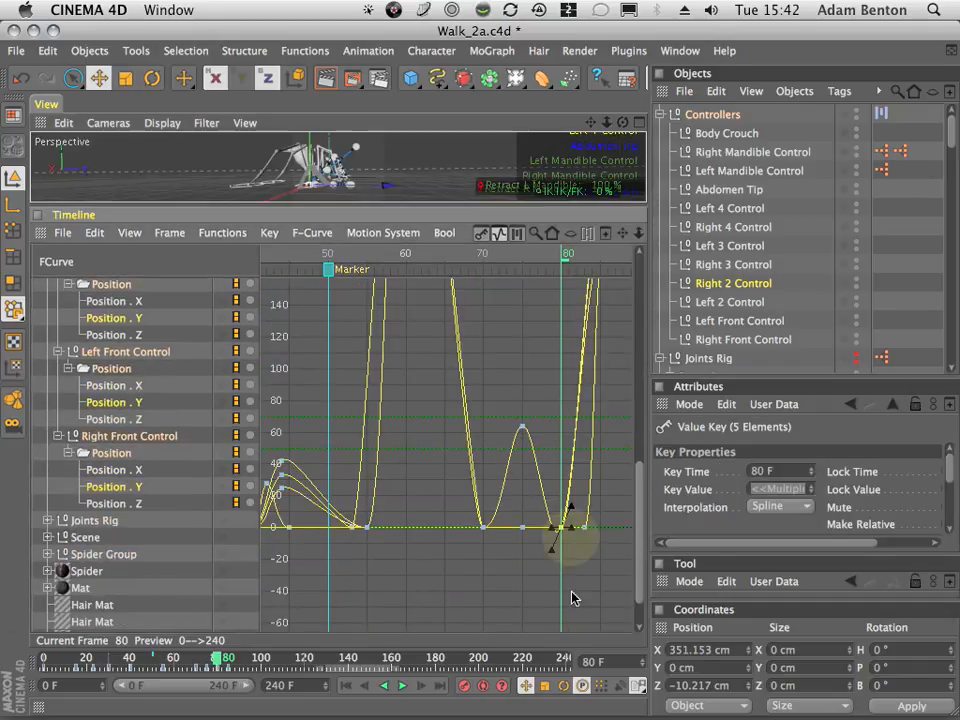
left_click(266, 234)
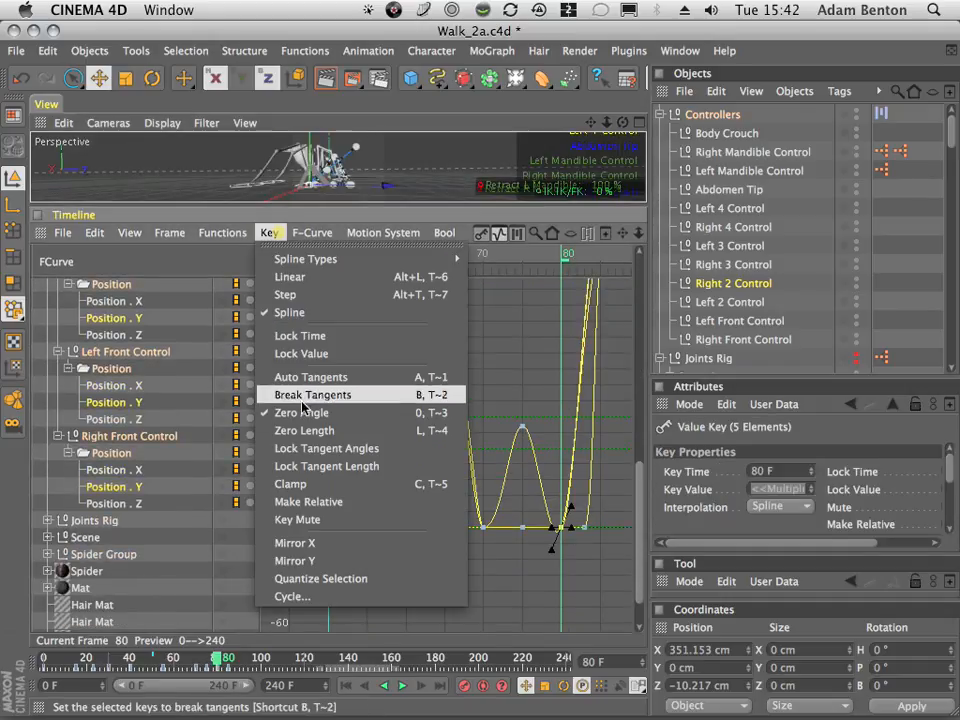
left_click(308, 395)
left_click(269, 232)
left_click(290, 412)
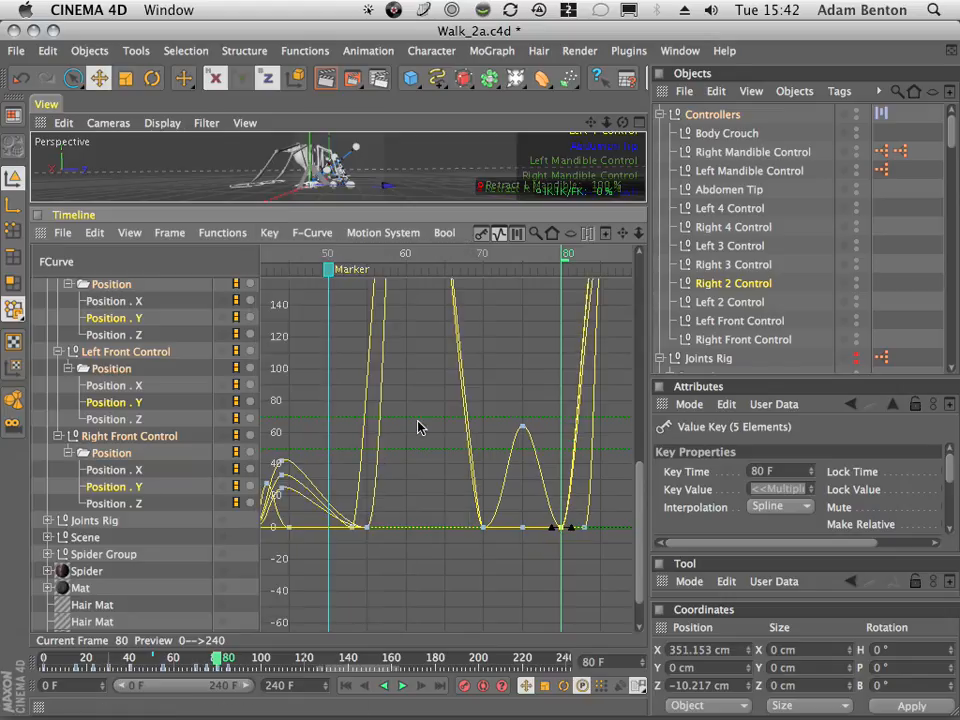
- Review the corrected leg steps by scrubbing back to frame 74 and playing the animation from the start in an enlarged perspective view
left_click_drag(566, 263, 487, 290)
left_click_drag(623, 237, 660, 224)
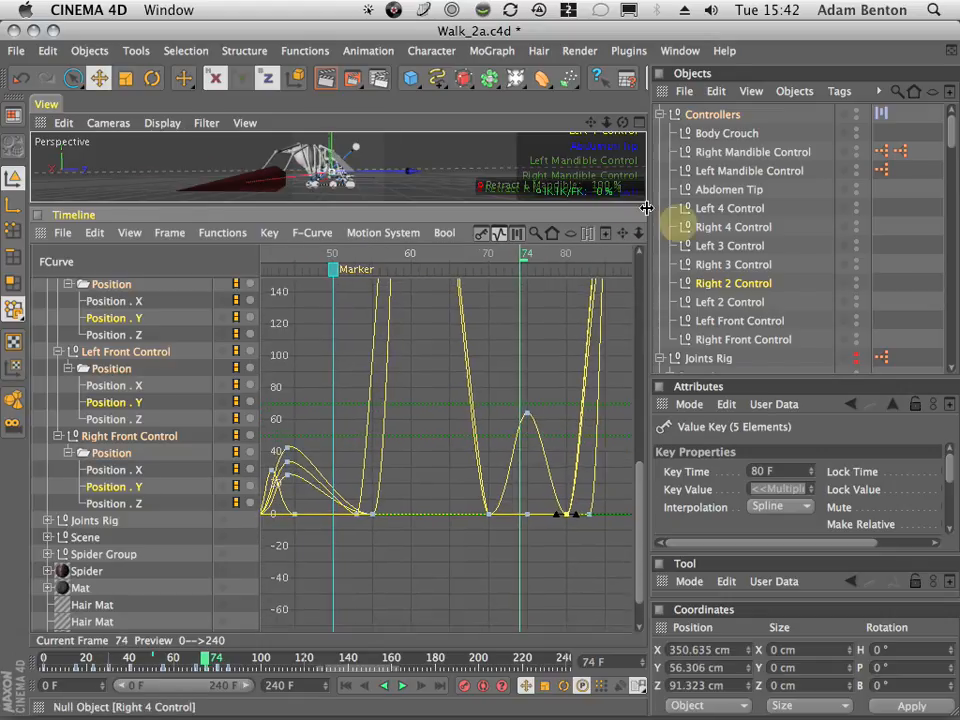
left_click(639, 124)
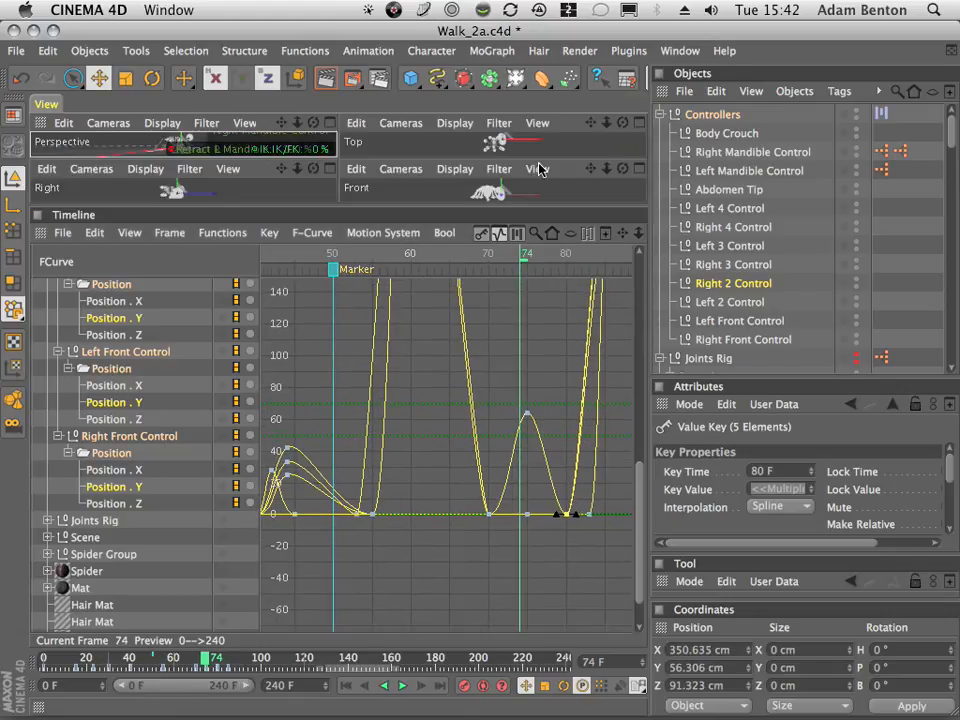
left_click(336, 124)
left_click_drag(477, 206, 463, 528)
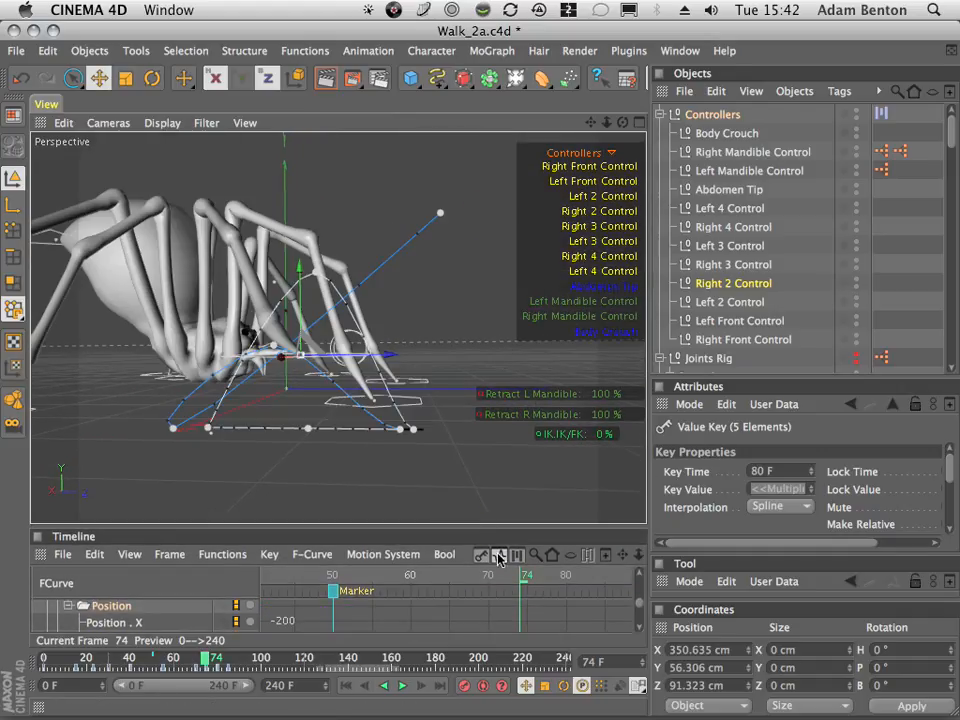
left_click(346, 685)
left_click(401, 685)
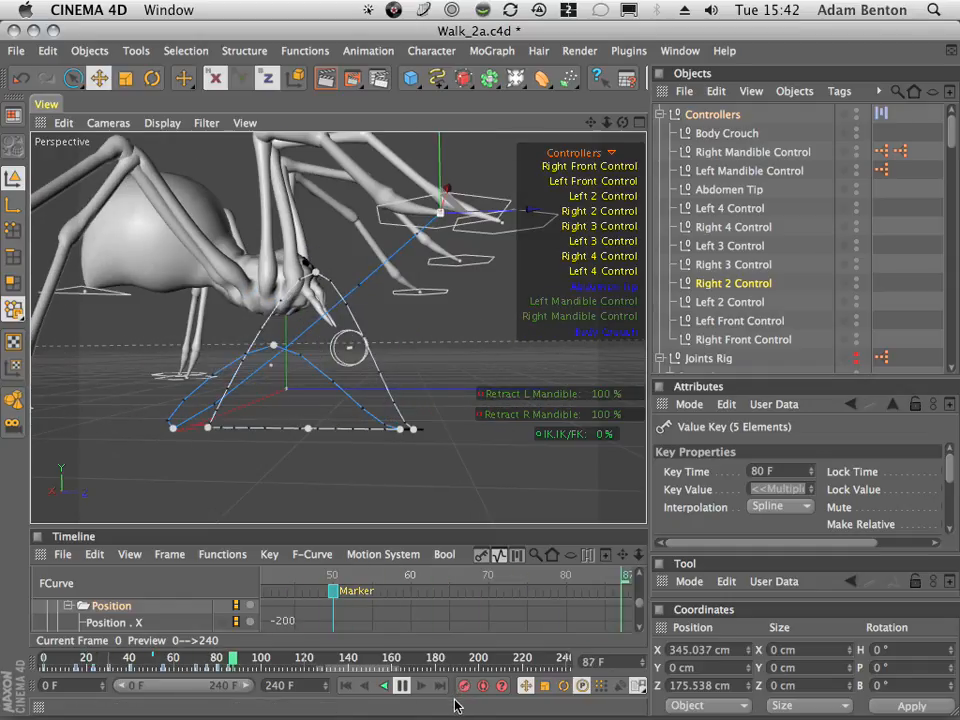
left_click(401, 685)
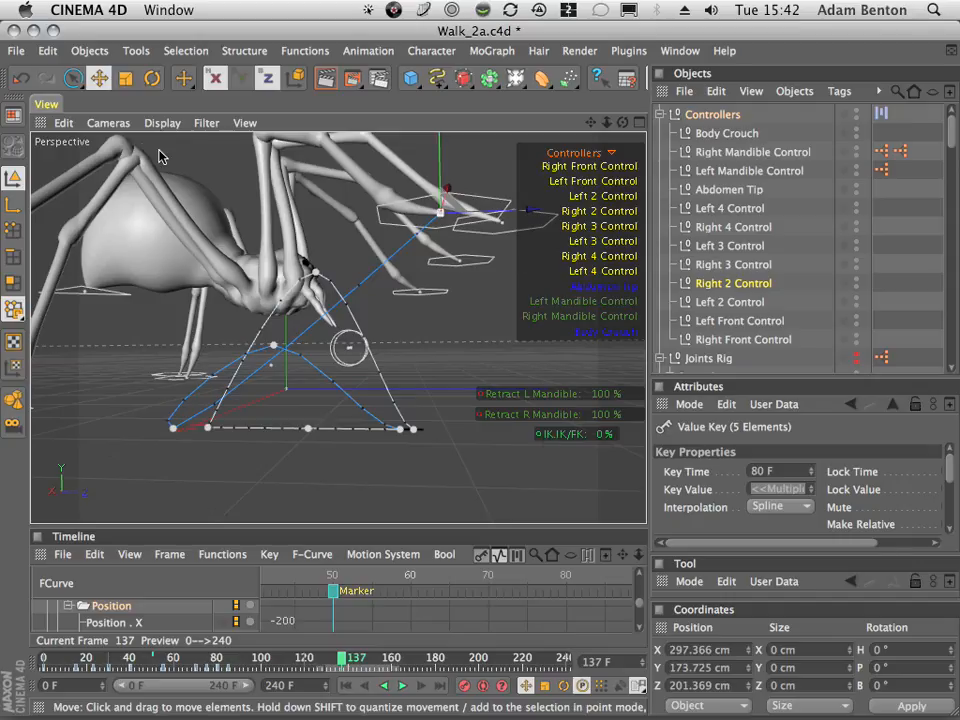
- Enlarge the F-curve graph and display the Position Z curves of all eight leg controls together, framed in the graph
left_click_drag(318, 530, 340, 210)
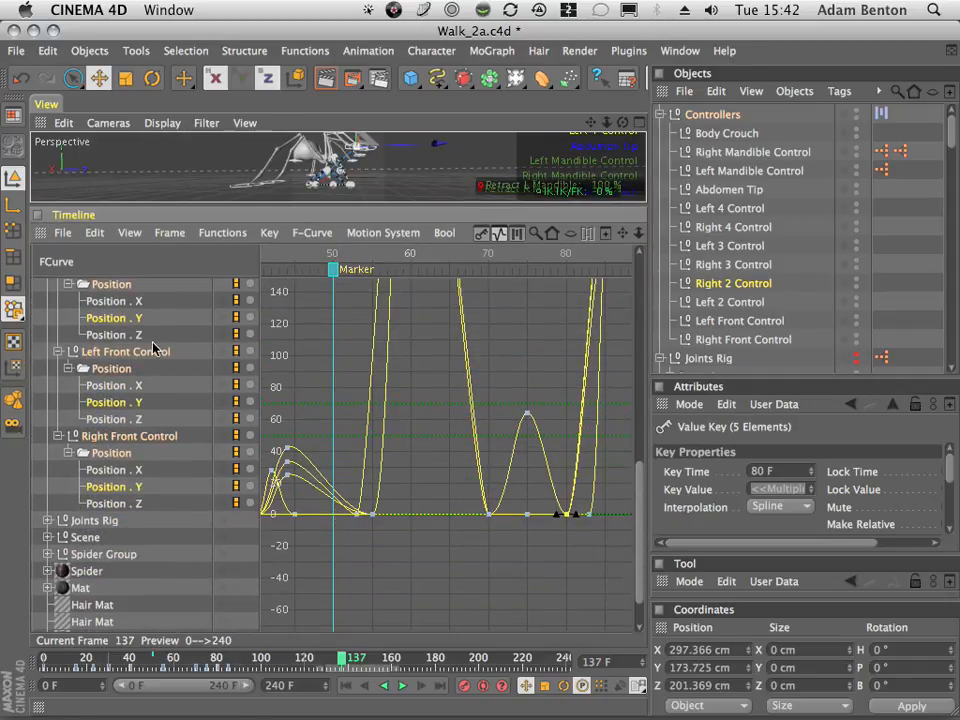
left_click(112, 335)
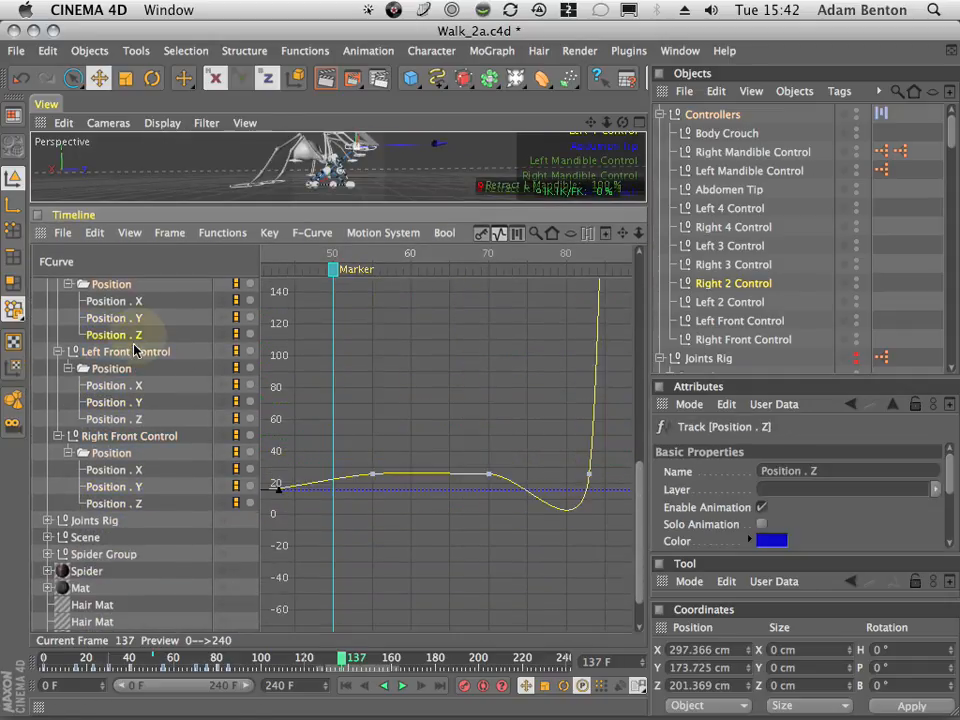
left_click(120, 419, "super")
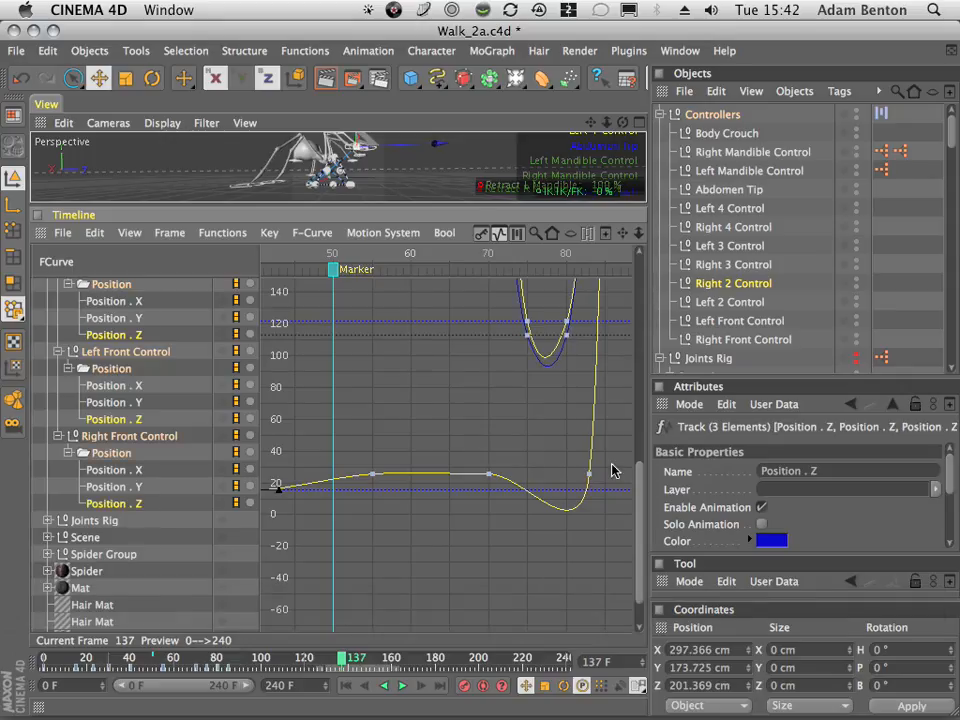
left_click_drag(641, 482, 652, 430)
left_click(122, 445, "super")
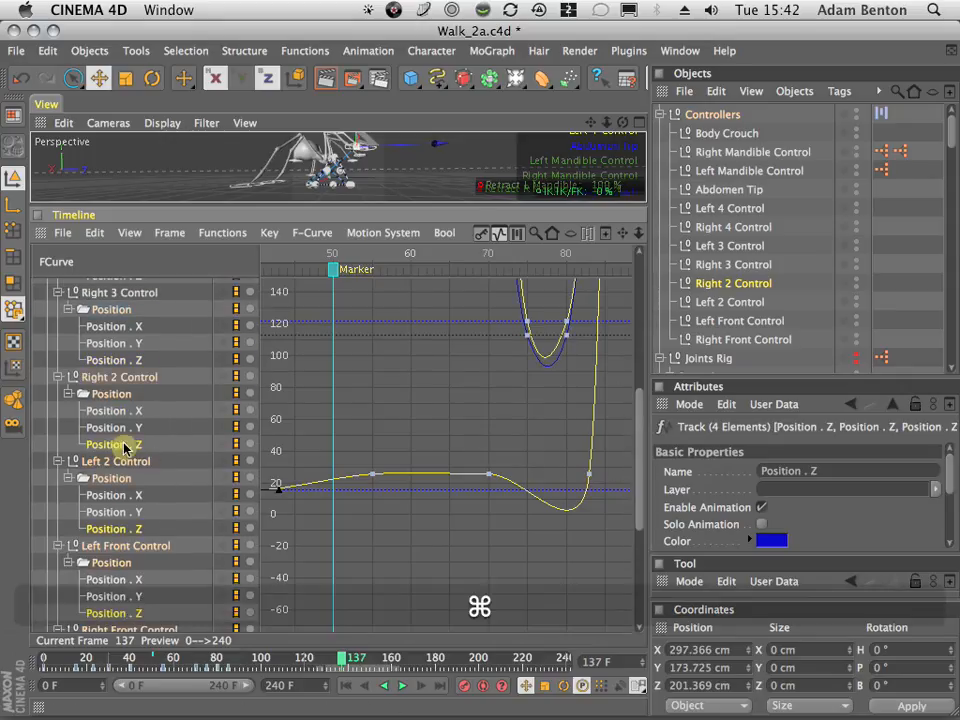
left_click_drag(639, 418, 645, 350)
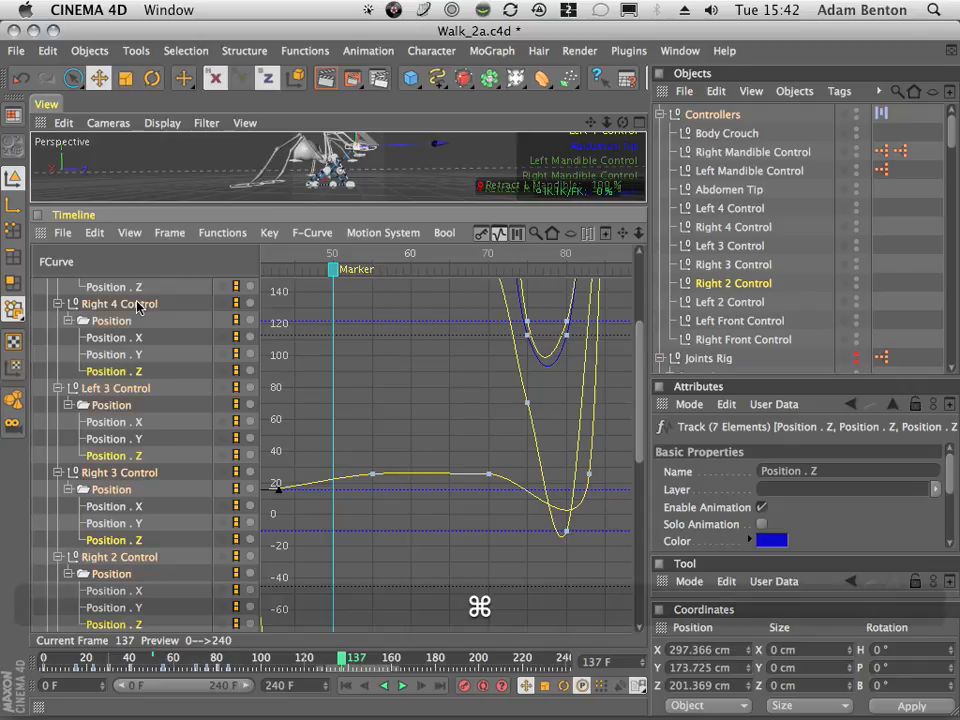
left_click_drag(639, 380, 645, 320)
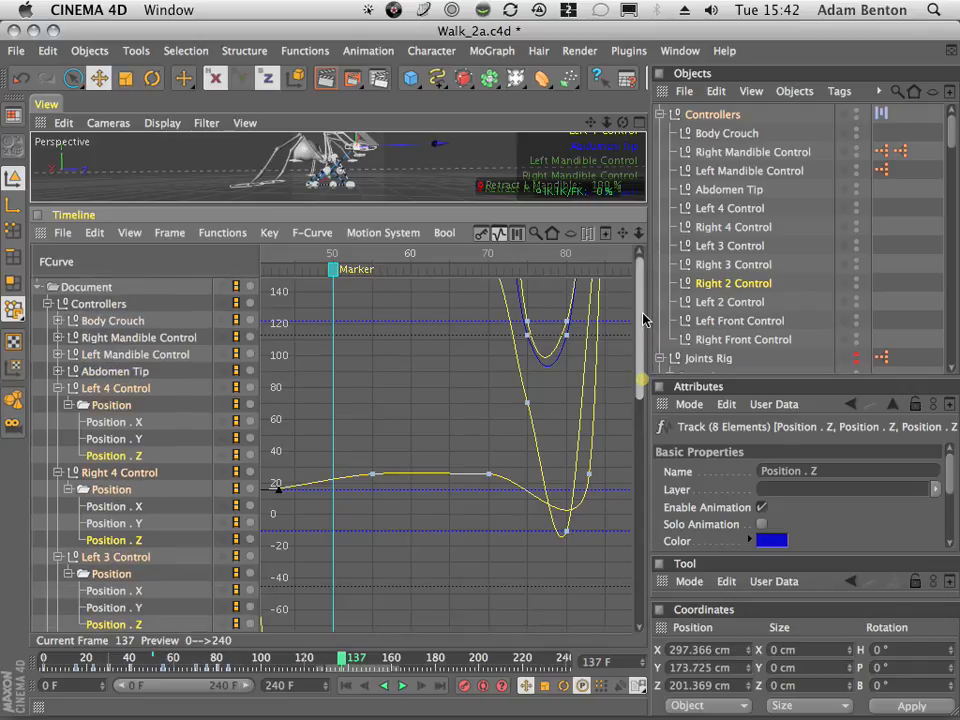
left_click(166, 236)
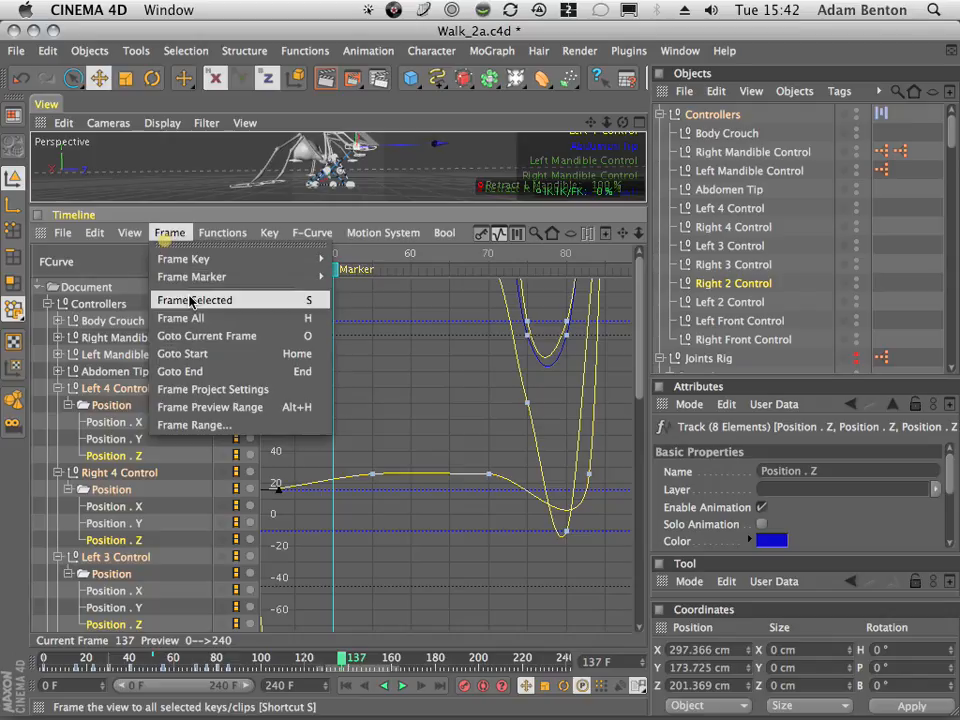
left_click(240, 301)
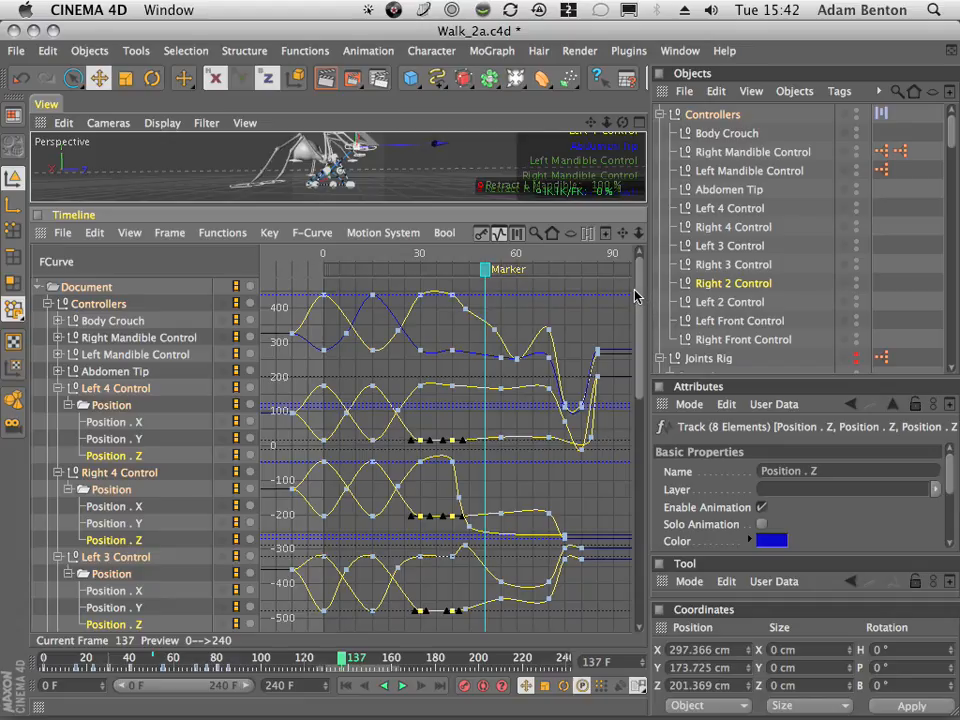
- Isolate the Left 4 Control's Position Z curve and flatten its keys at frames 55, 70, 75 and 80 with Zero Angle
left_click(112, 454)
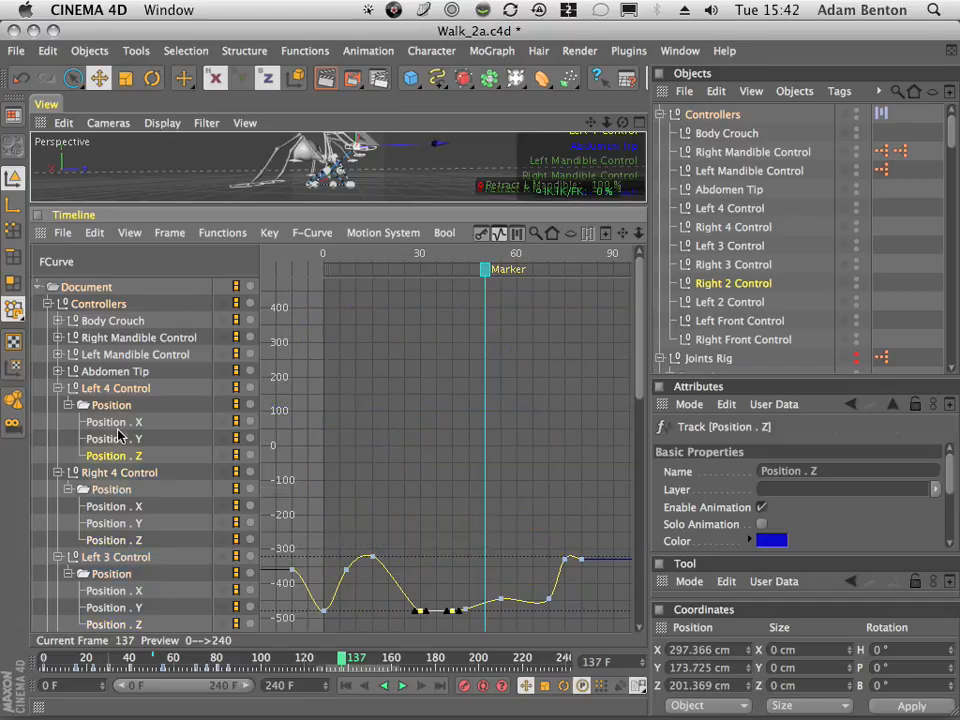
left_click(153, 234)
left_click(200, 298)
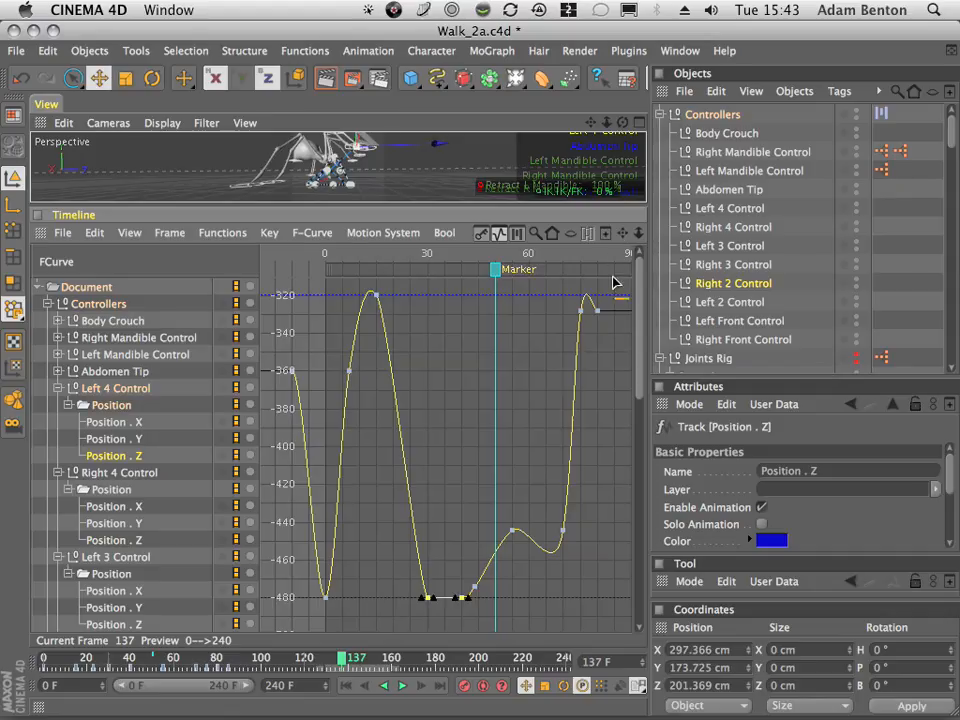
left_click_drag(508, 258, 545, 290)
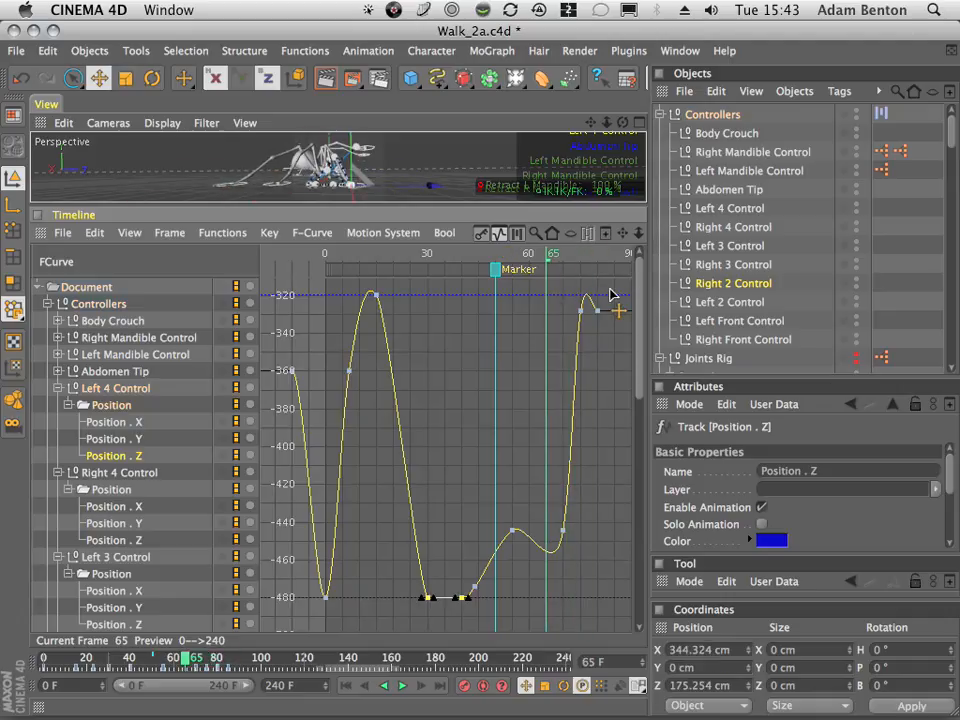
left_click_drag(593, 344, 500, 585)
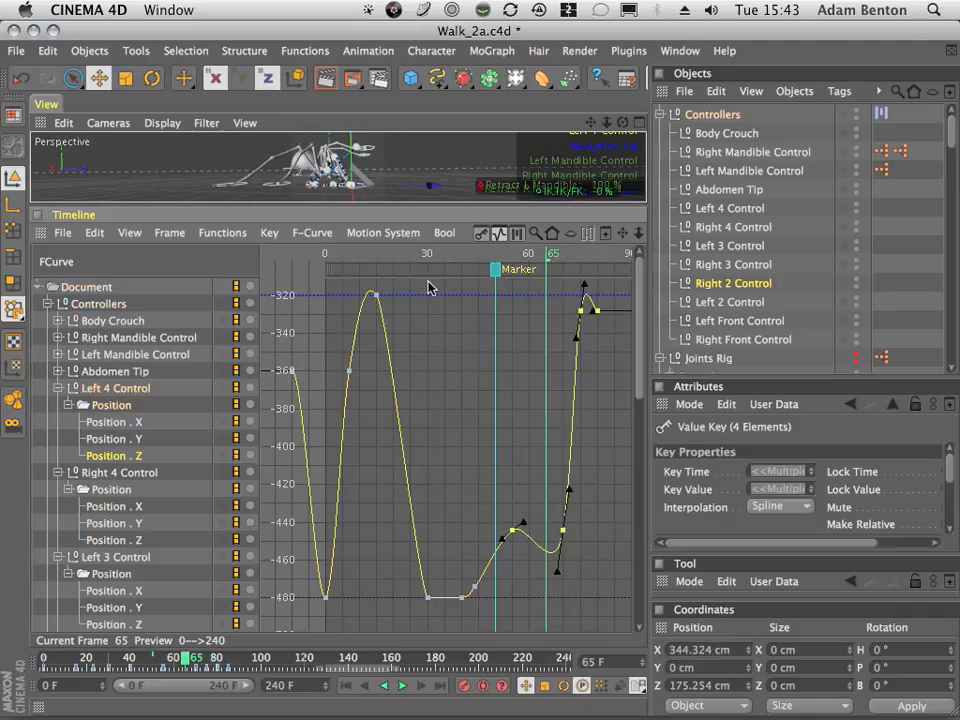
left_click(269, 232)
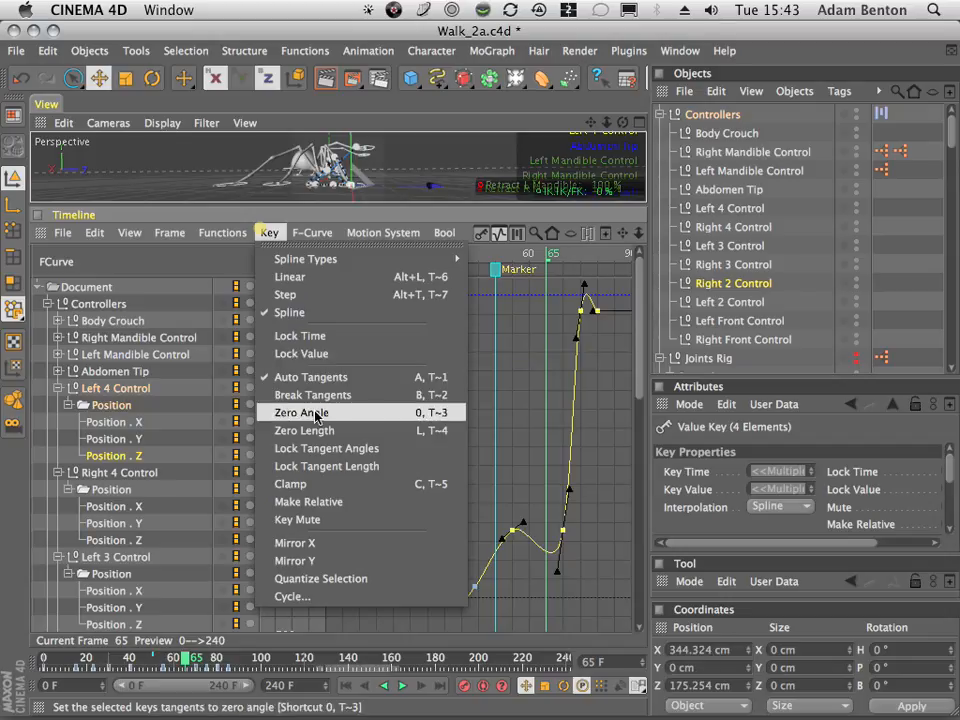
left_click(292, 419)
left_click_drag(475, 258, 450, 328)
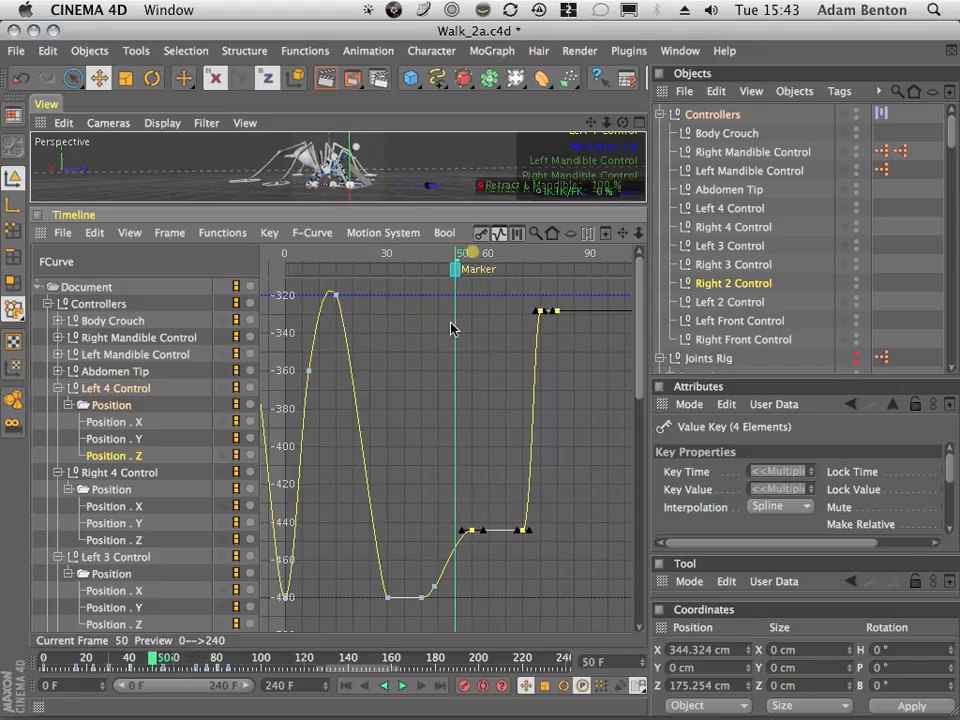
- Frame the Right 4 Control's Position Z curve in the graph and select that control, bringing its foot into the perspective view
left_click(114, 541)
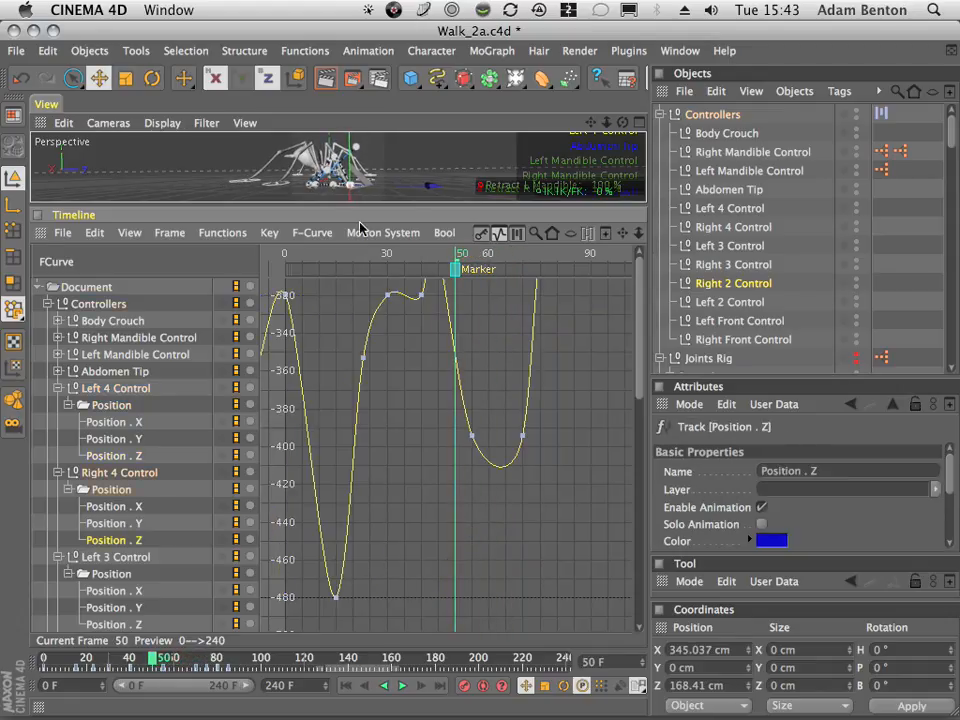
left_click(169, 232)
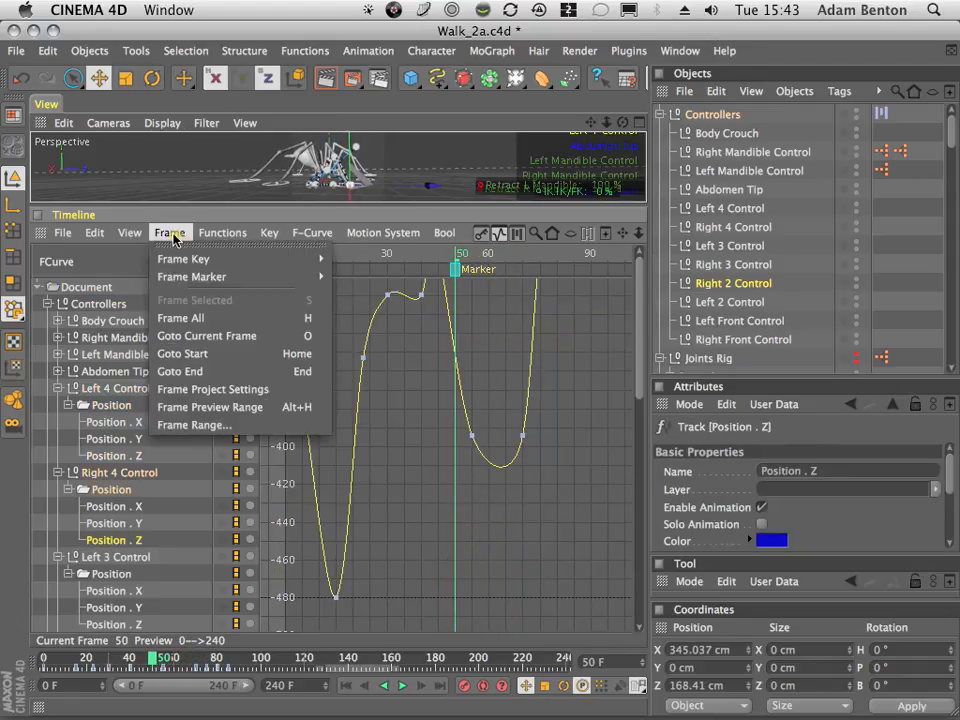
left_click(200, 320)
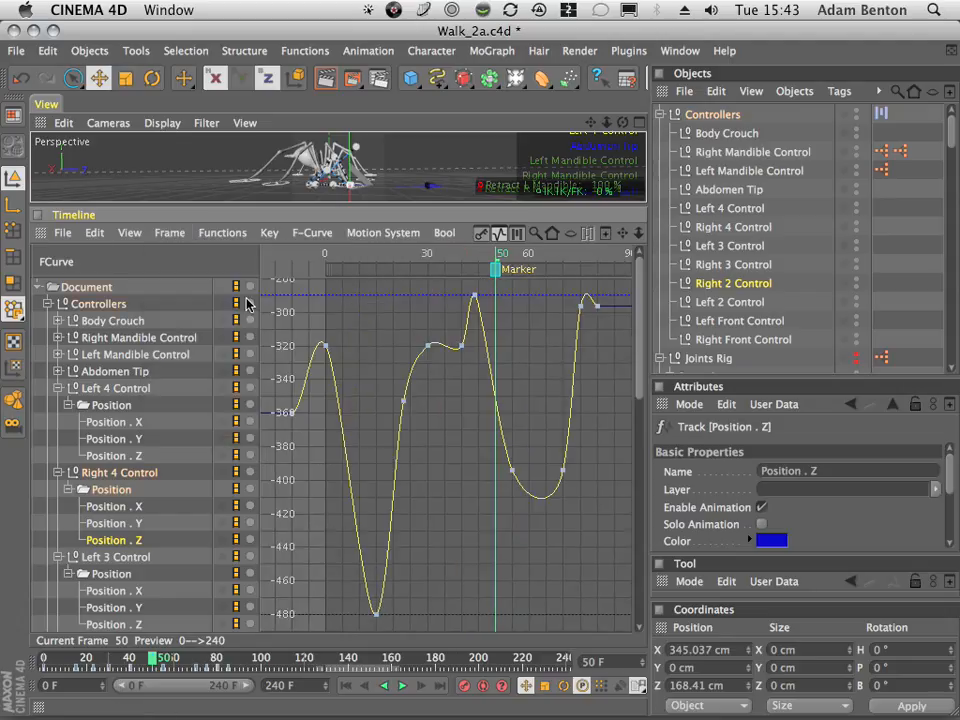
left_click(111, 490)
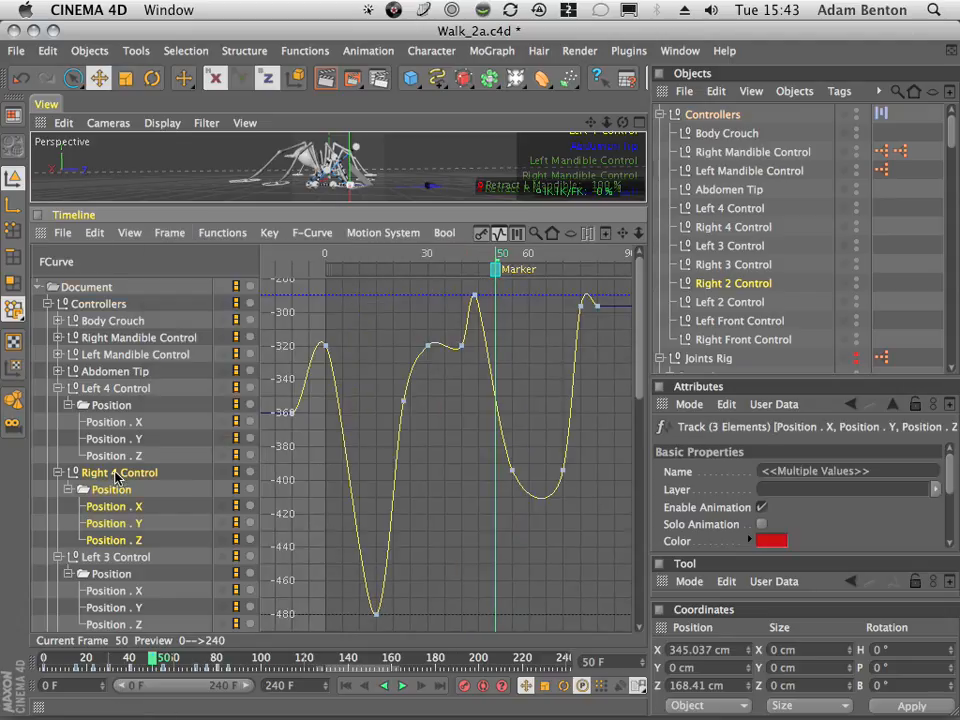
left_click_drag(606, 121, 650, 118)
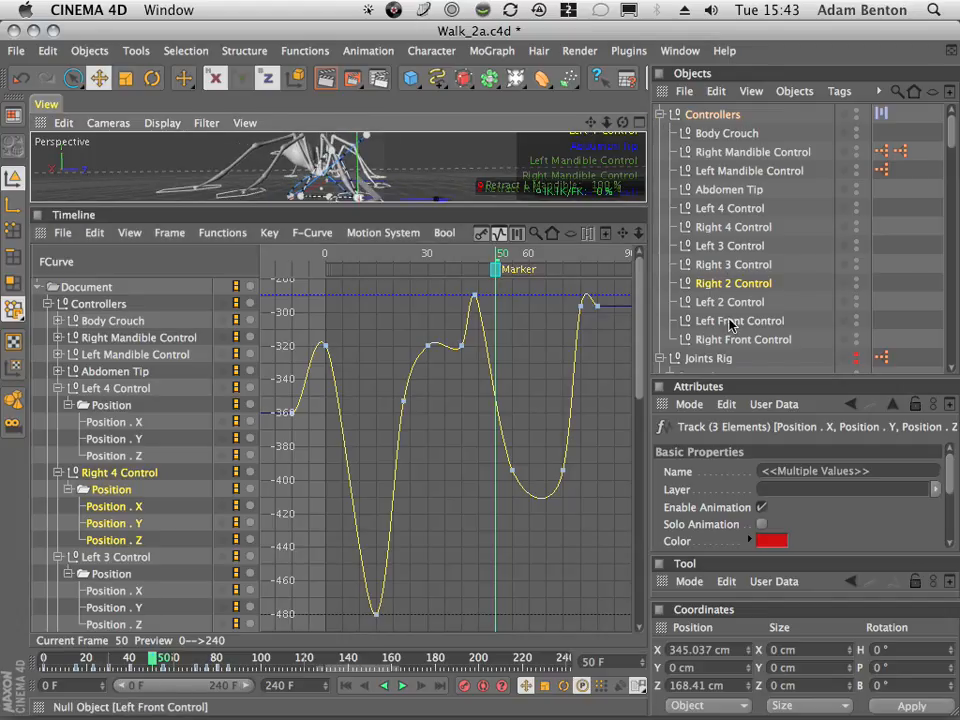
left_click(731, 226)
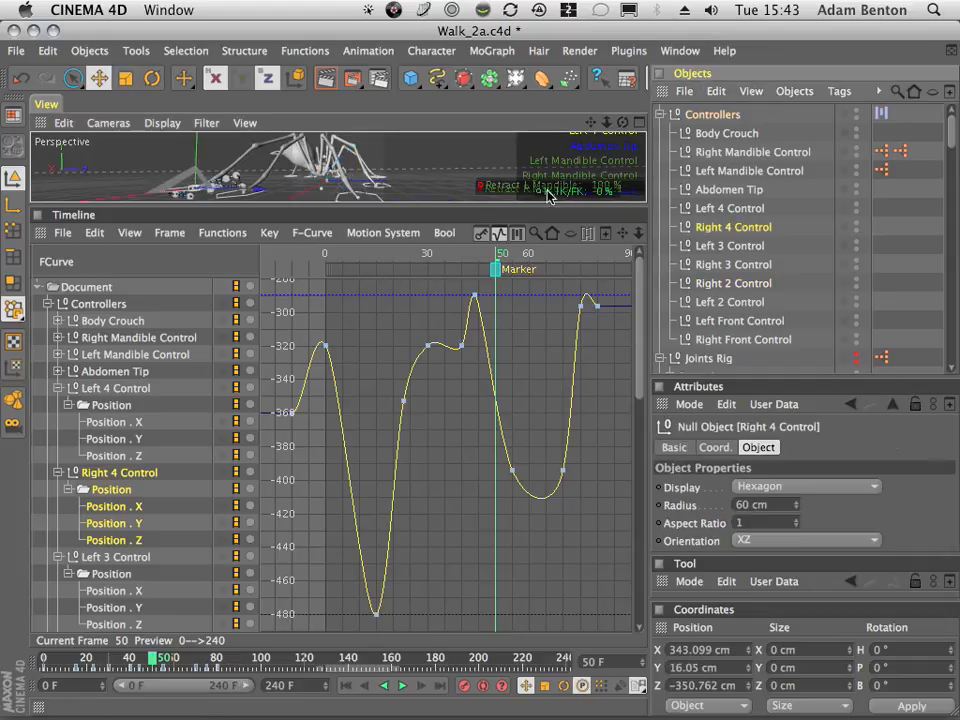
left_click_drag(594, 122, 621, 117)
- Flatten the Right 4 Control's Position Z keys at frames 55 and 70 with Zero Angle and scrub to check the foot
left_click_drag(446, 256, 556, 269)
left_click_drag(549, 483, 492, 454)
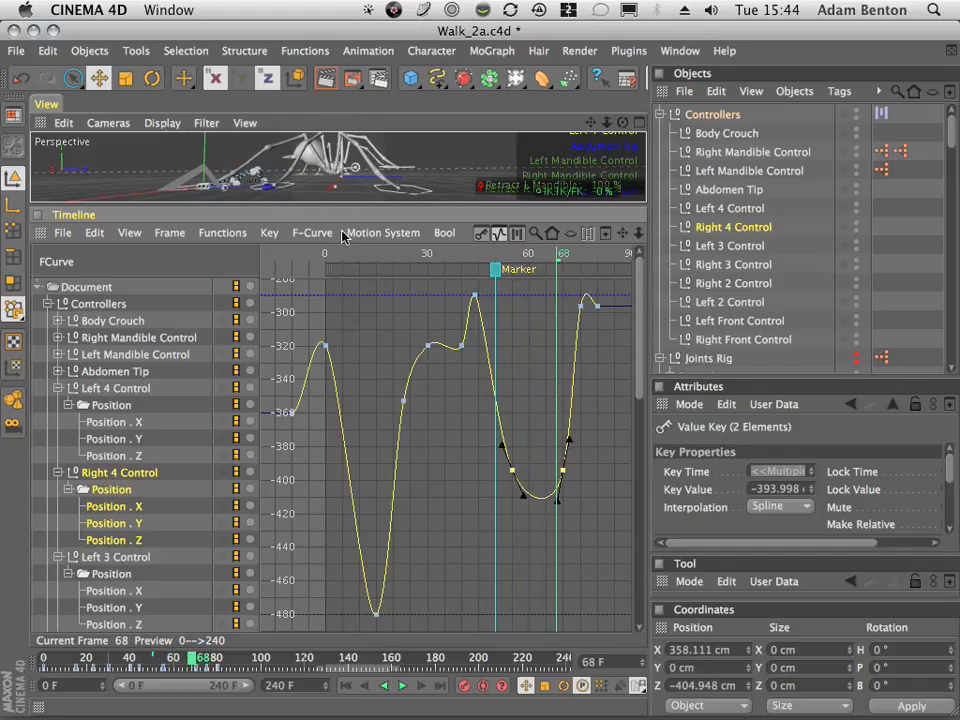
left_click(269, 232)
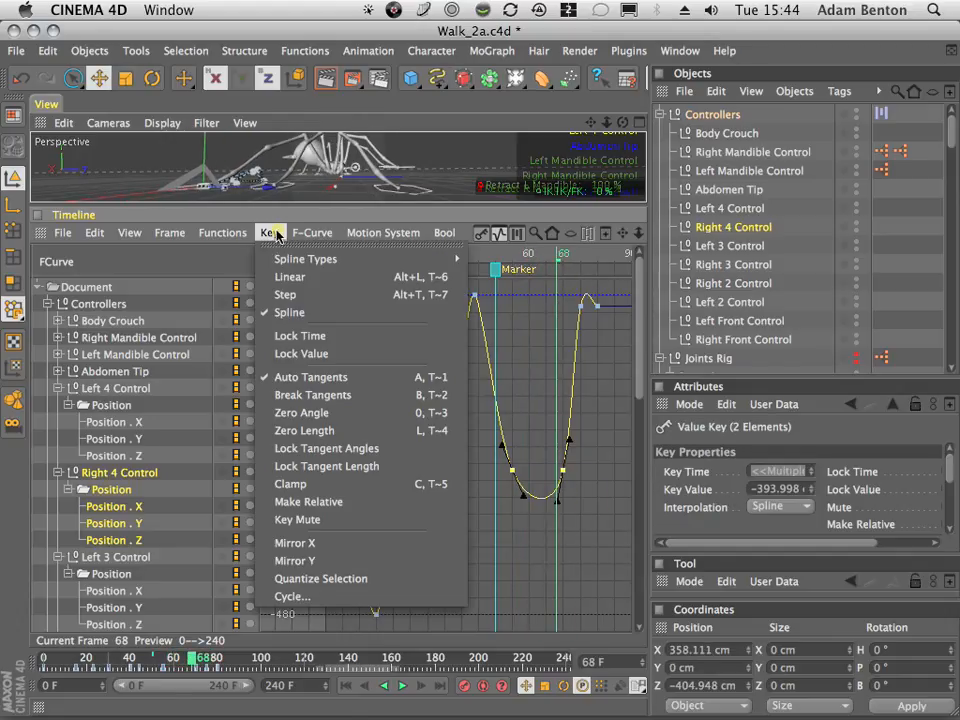
left_click(317, 414)
left_click_drag(440, 262, 553, 279)
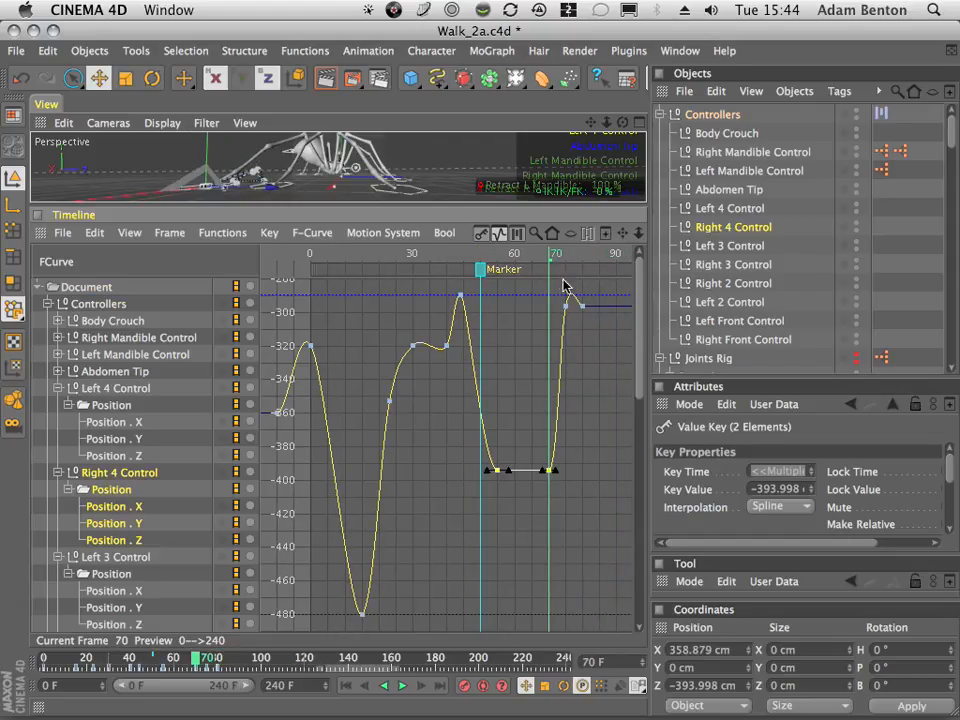
- Apply Zero Angle to the Right 4 Control's Position Z keys at frames 75 and 80 and scrub through the change
left_click(269, 232)
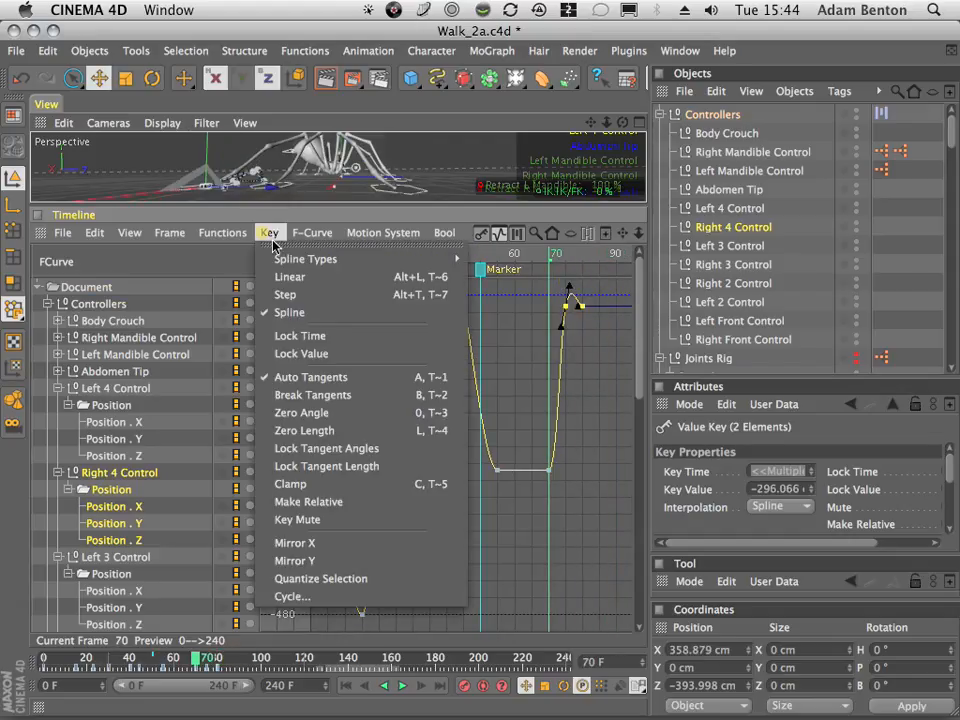
left_click(300, 420)
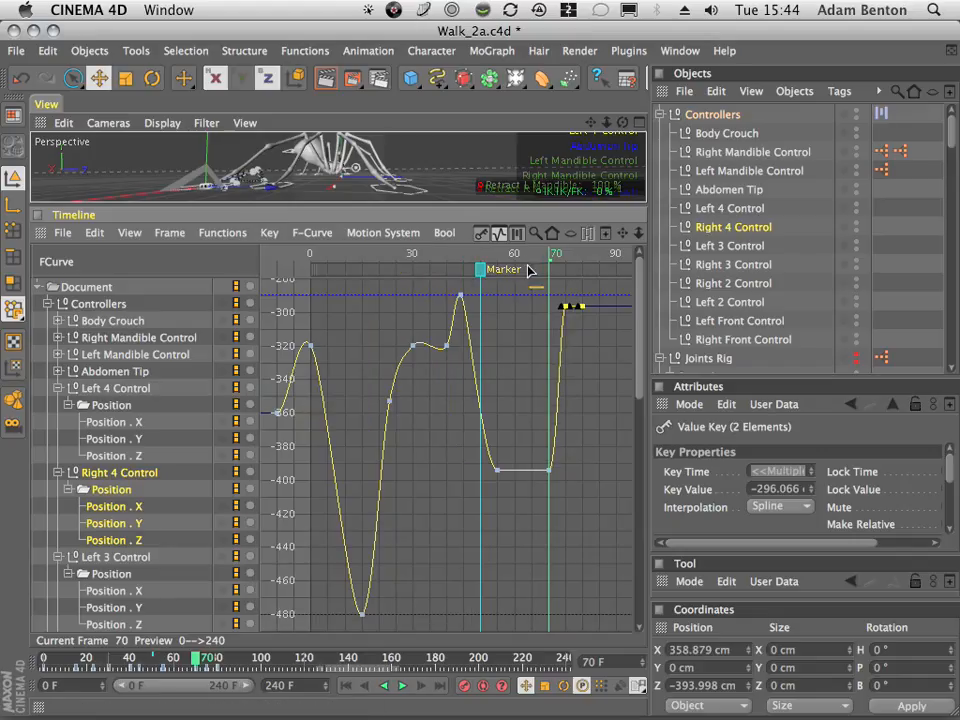
left_click_drag(535, 253, 518, 268)
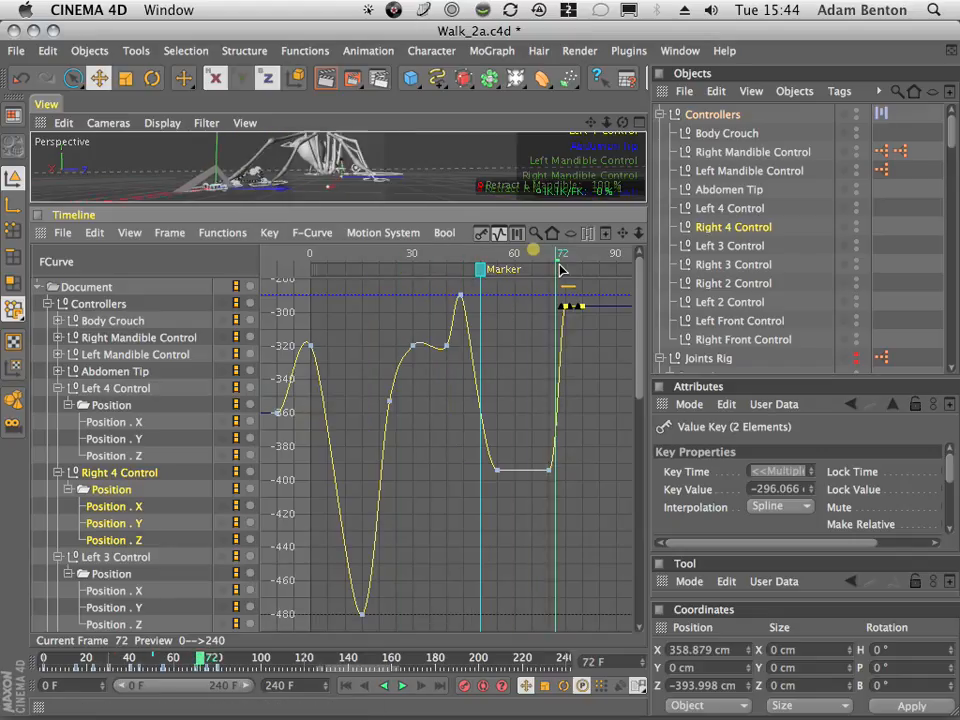
- Level the Right 4 Control's Position Z curve between its keys at frames 30 and 40 using Zero Angle
left_click_drag(578, 270, 408, 334)
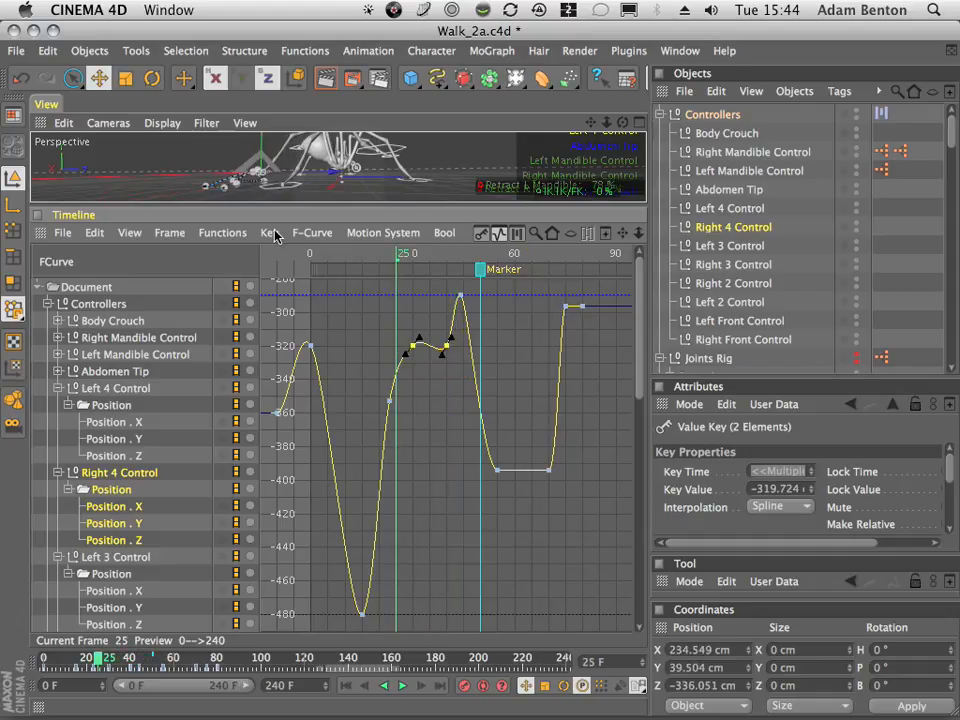
left_click(270, 233)
left_click(420, 333)
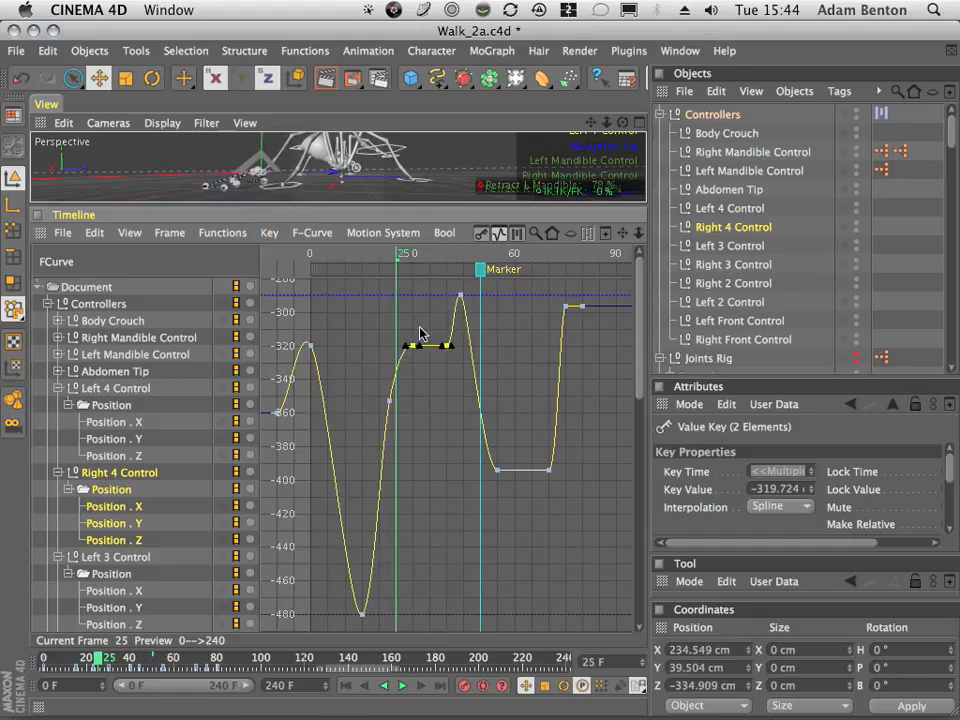
left_click_drag(394, 270, 362, 268)
- Display the Left 3 Control's Position Z curve framed in the graph and select the Left 3 Control object
left_click(135, 540)
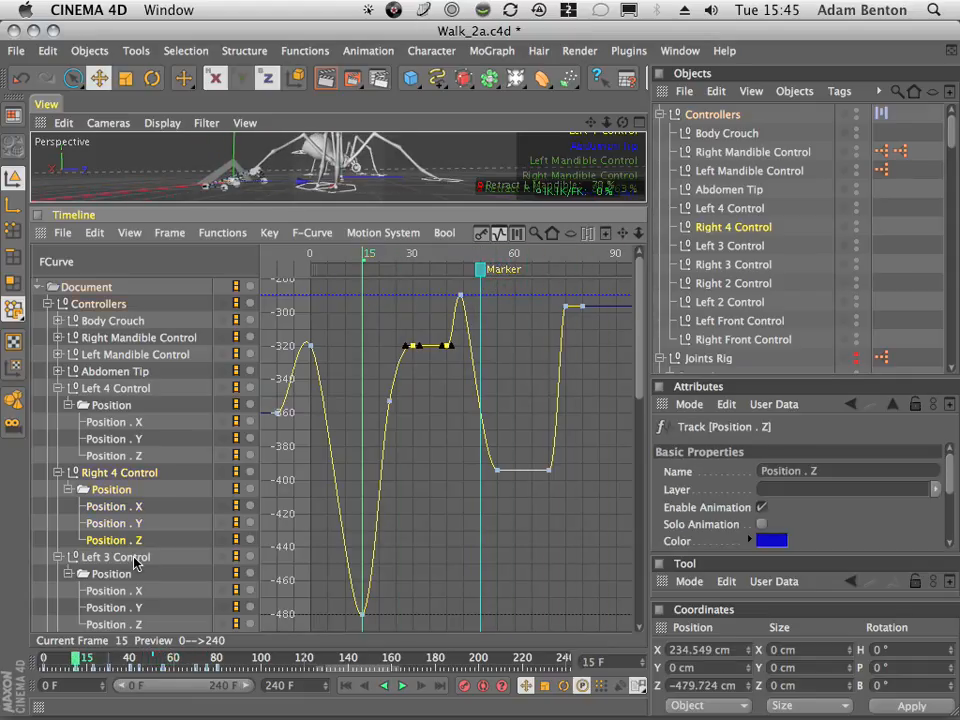
left_click(127, 626)
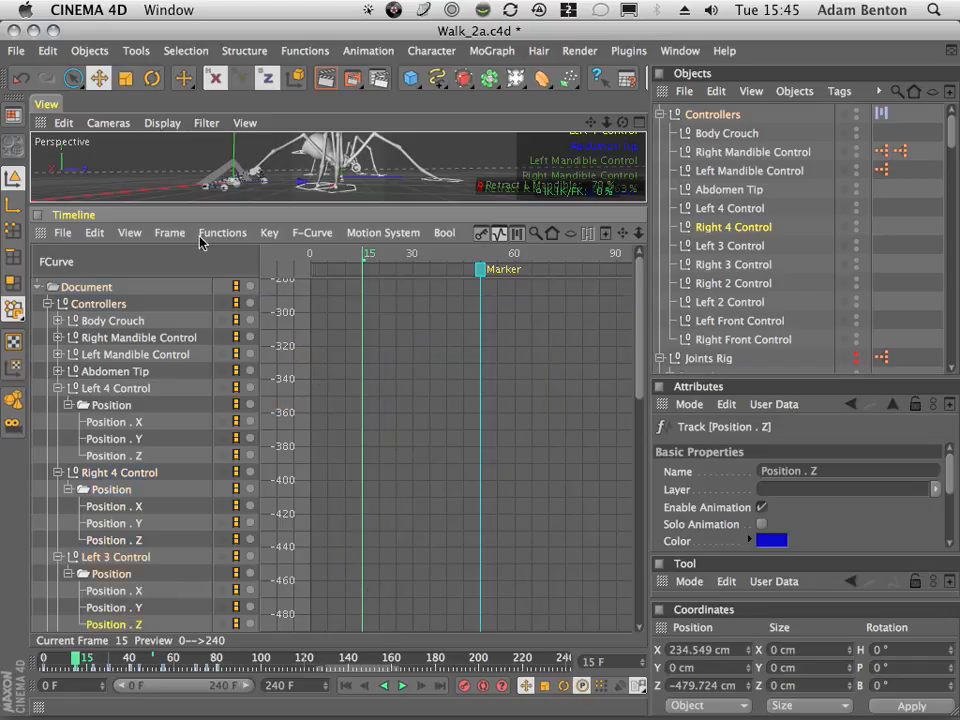
left_click(169, 232)
left_click(197, 317)
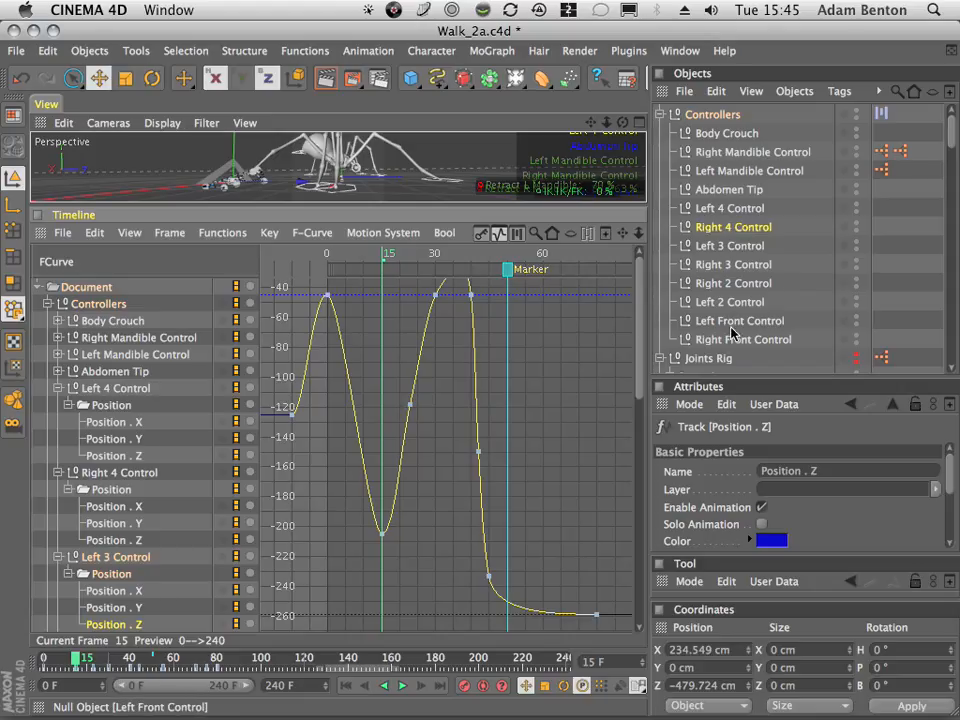
left_click(727, 247)
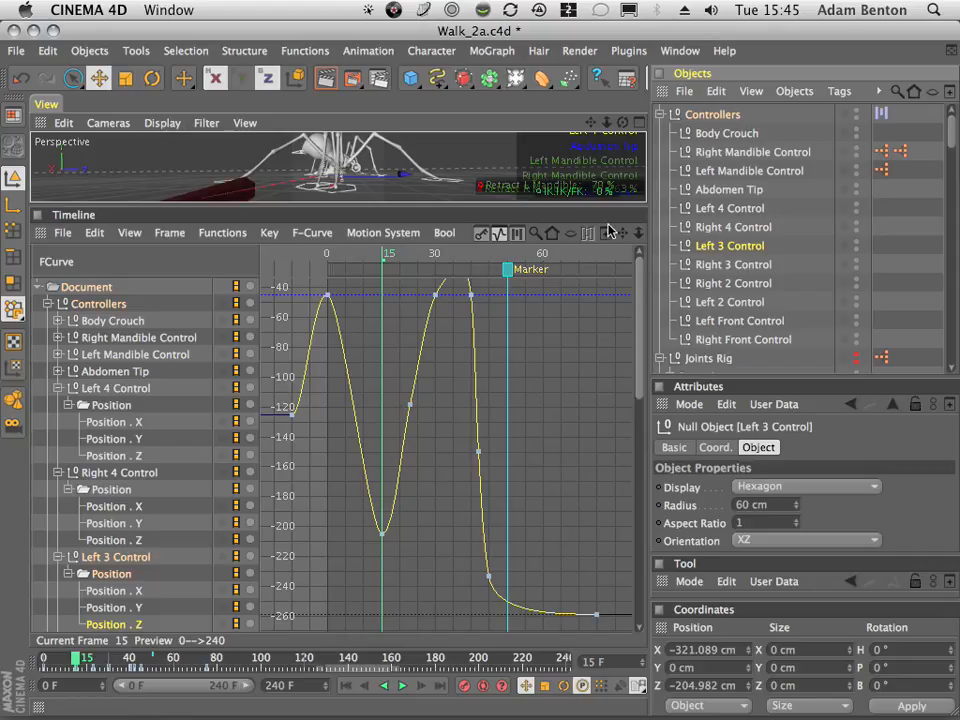
left_click(169, 232)
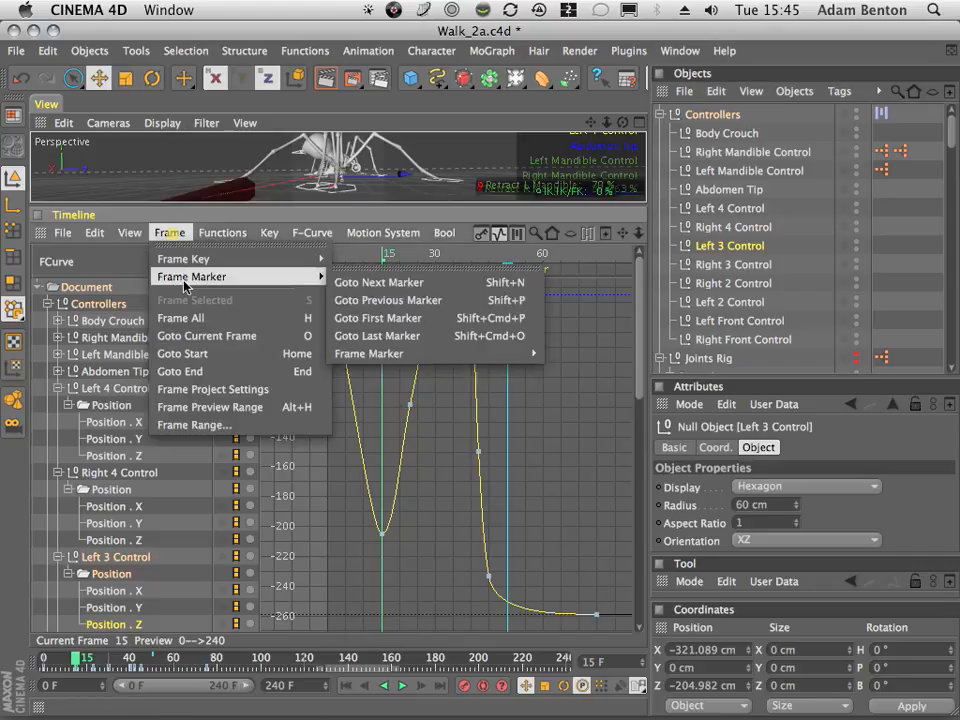
left_click(187, 316)
mouse_move(622, 235)
left_mouse_down()
mouse_move(624, 257)
mouse_move(626, 243)
left_mouse_up()
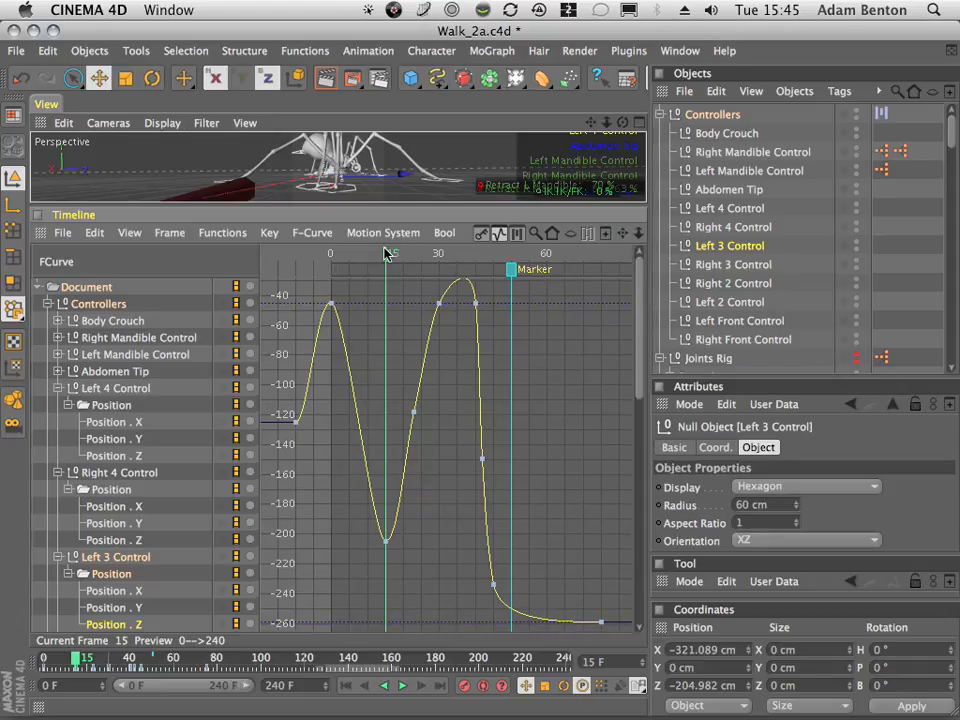
- Level the Left 3 Control's Position Z curve between its keys at frames 30 and 40 using Zero Angle
left_click_drag(387, 253, 478, 328)
left_click(269, 232)
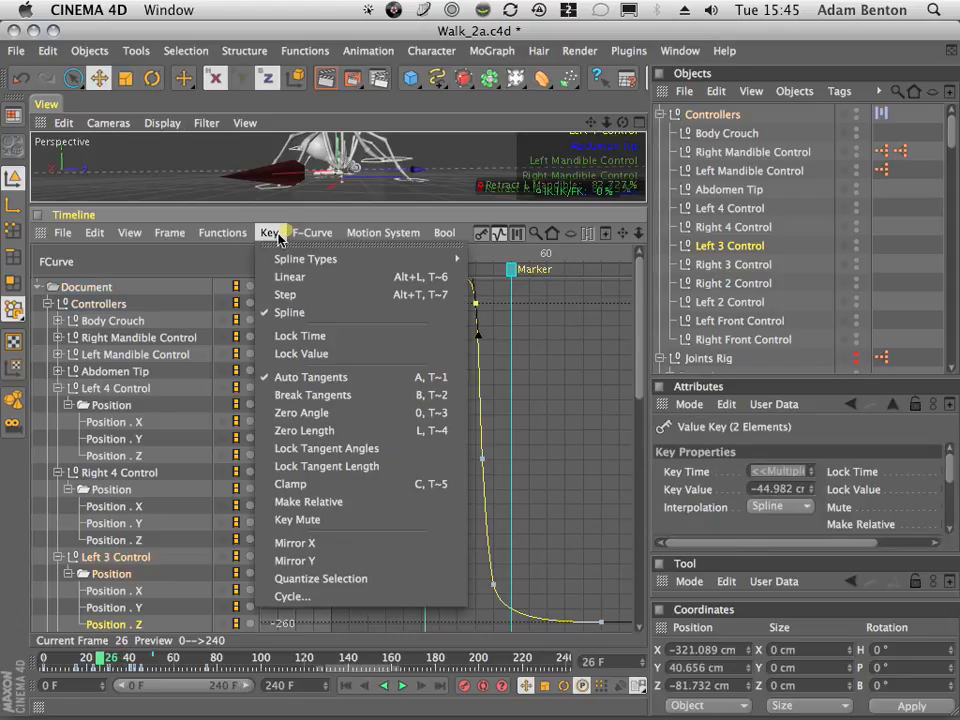
left_click(296, 351)
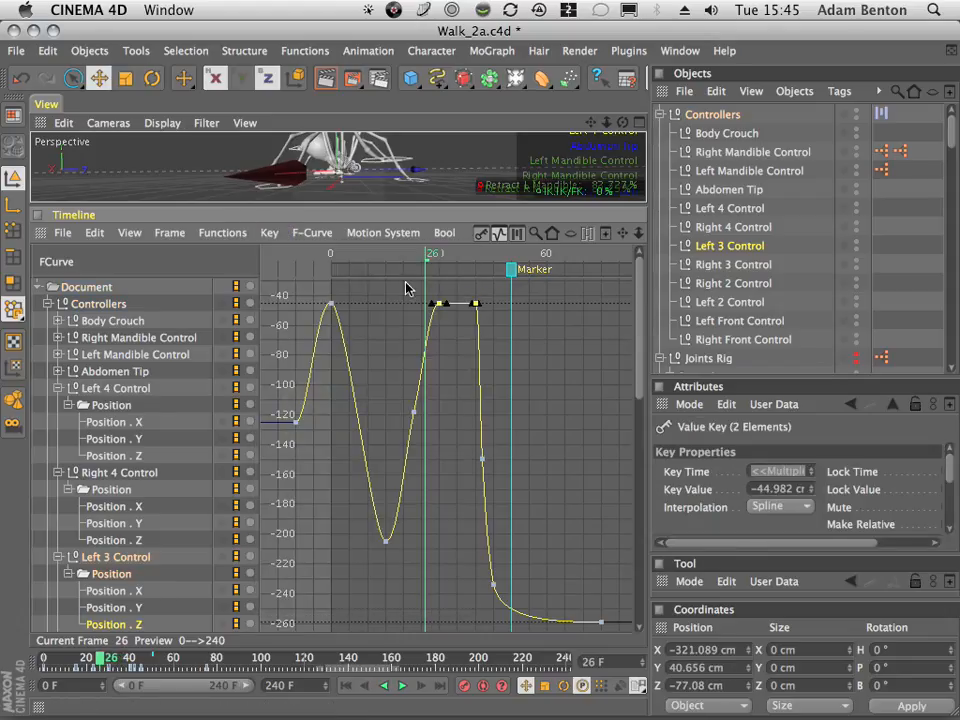
- Enlarge the perspective view around the spider's left feet and scrub up to frame 75 to check the Left 3 Control's foot for sliding
left_click_drag(402, 262, 497, 292)
left_click_drag(626, 122, 942, 113)
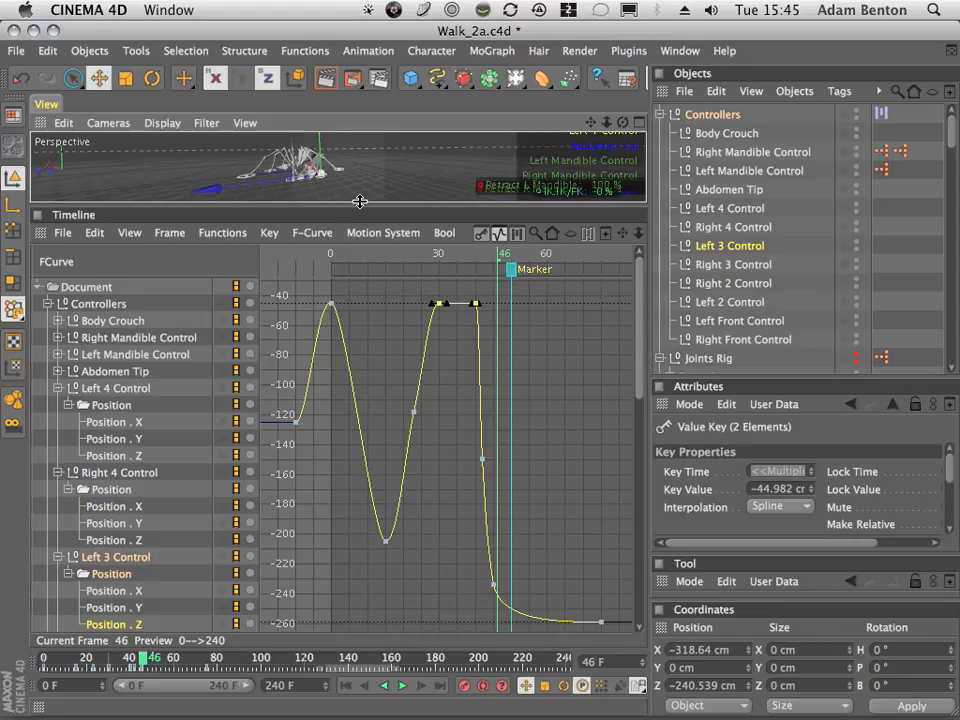
left_click_drag(360, 202, 368, 279)
left_click_drag(705, 117, 762, 110)
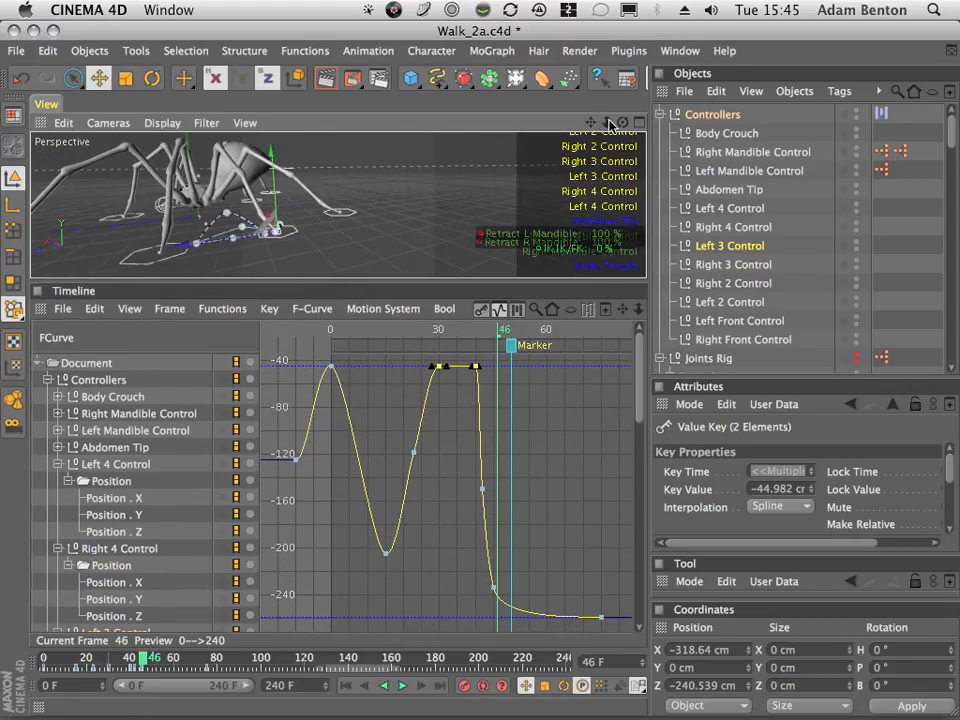
left_click_drag(589, 122, 672, 117)
left_click_drag(475, 333, 565, 370)
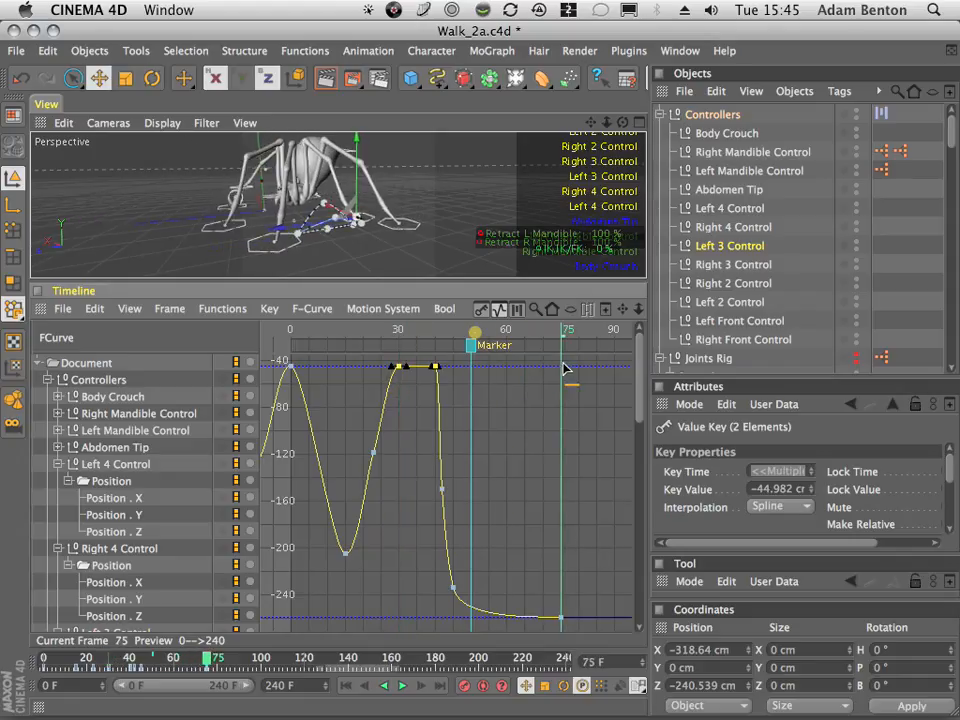
left_click_drag(435, 375, 557, 380)
left_click_drag(475, 382, 492, 410)
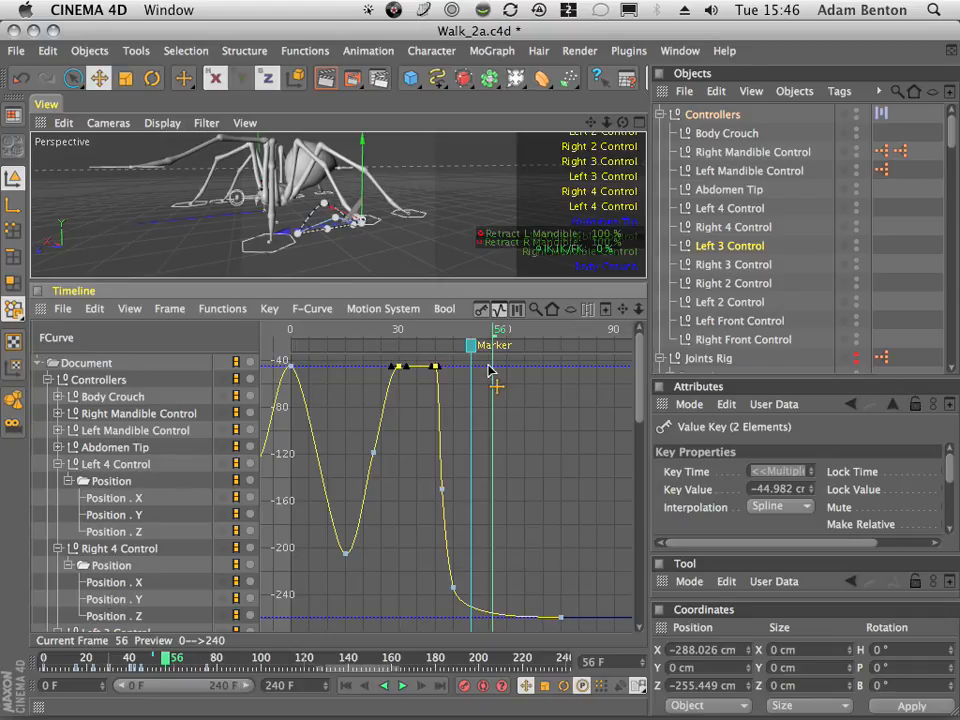
- Display the Left 3 Control's Position X curve and fit its whole range in the graph
scroll(186, 610, "down", 4)
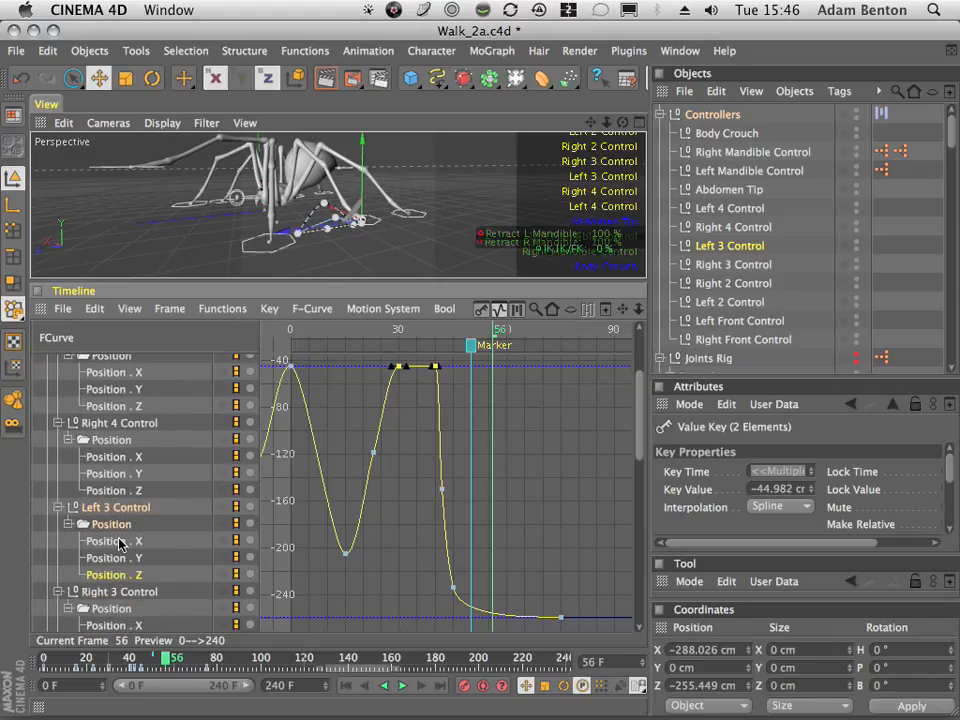
left_click(120, 541)
scroll(634, 390, "down", 4)
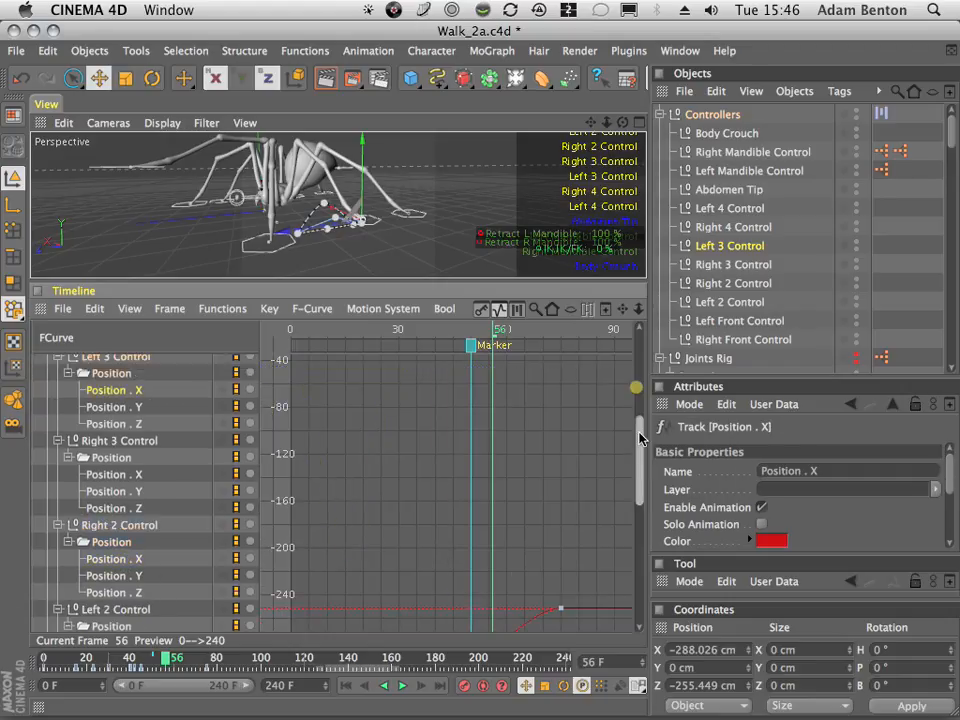
scroll(637, 440, "down", 4)
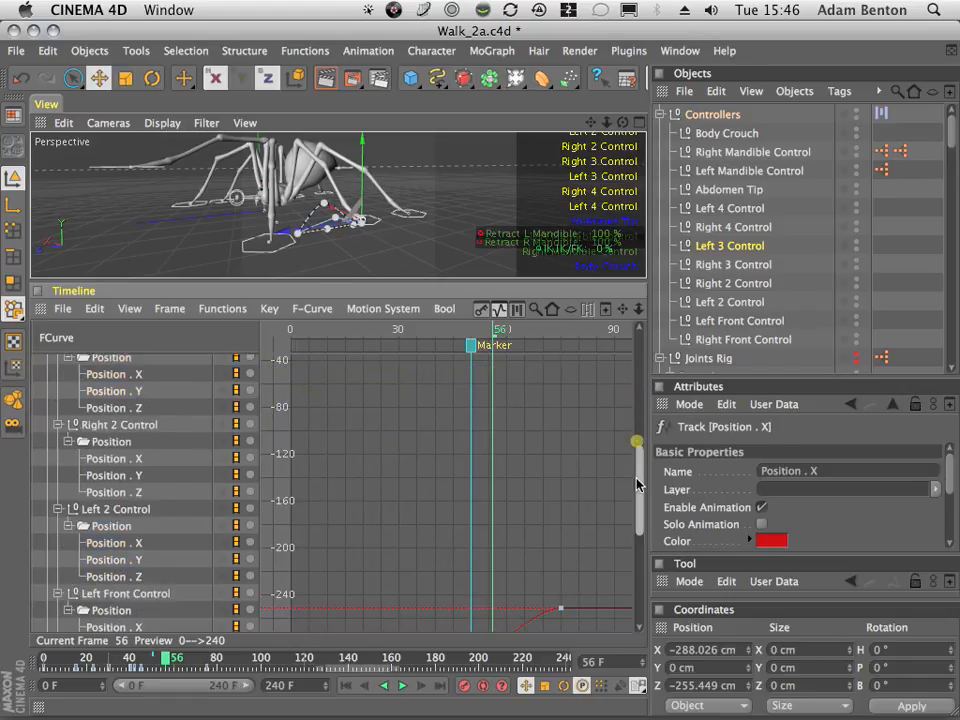
scroll(637, 430, "up", 8)
left_click(168, 309)
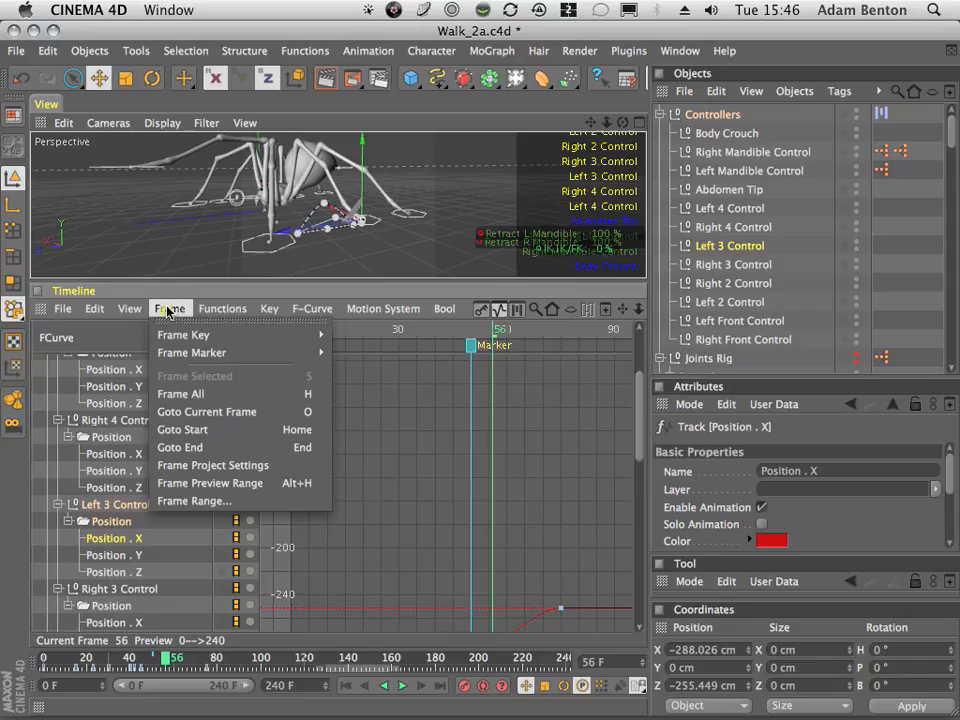
left_click(180, 394)
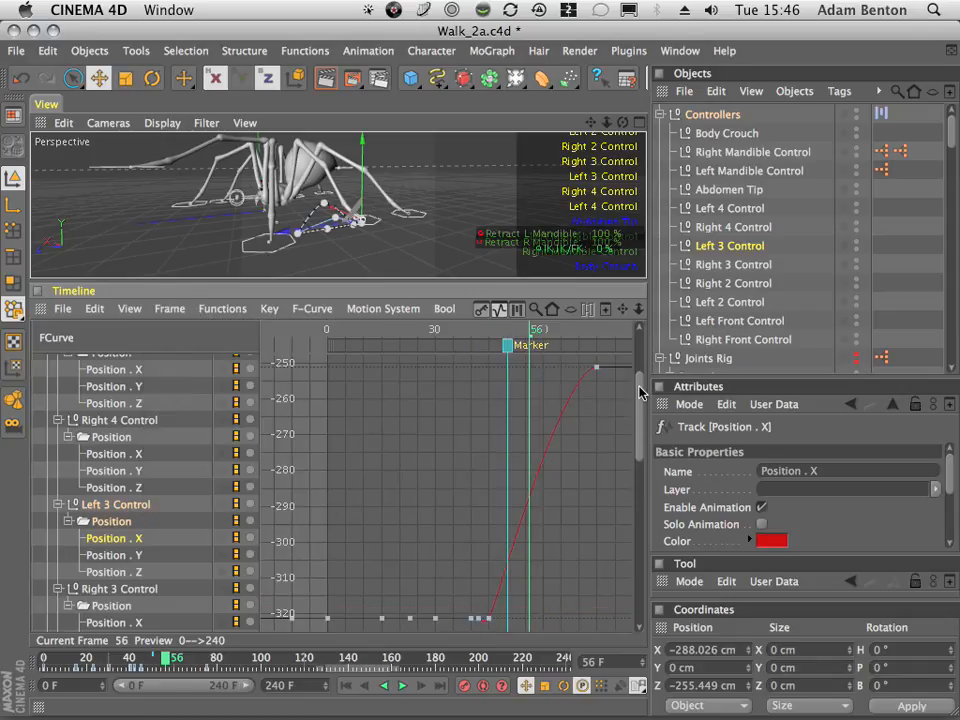
- Apply Zero Angle to the Left 3 Control's Position X key at frame 75
scroll(639, 395, "down", 4)
scroll(639, 398, "up", 7)
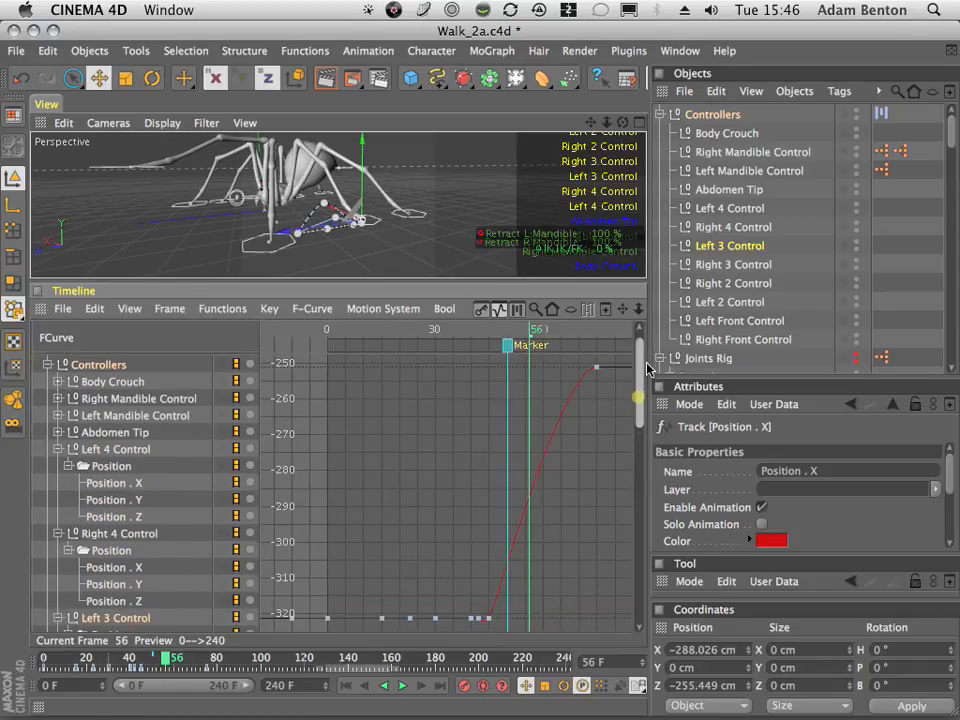
scroll(620, 366, "up", 1)
left_click(578, 368)
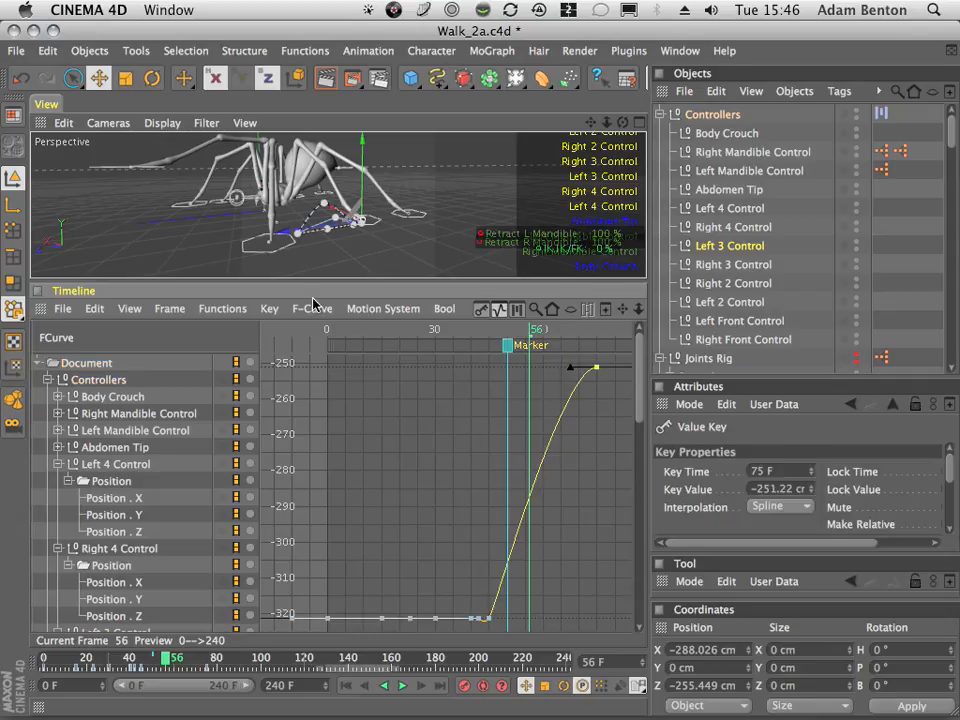
left_click(269, 308)
left_click(311, 428)
- Flatten the Left 3 Control's Position X keys at frames 40, 42 and 45 with Zero Angle and scrub to check the foot
left_click_drag(505, 625, 503, 630)
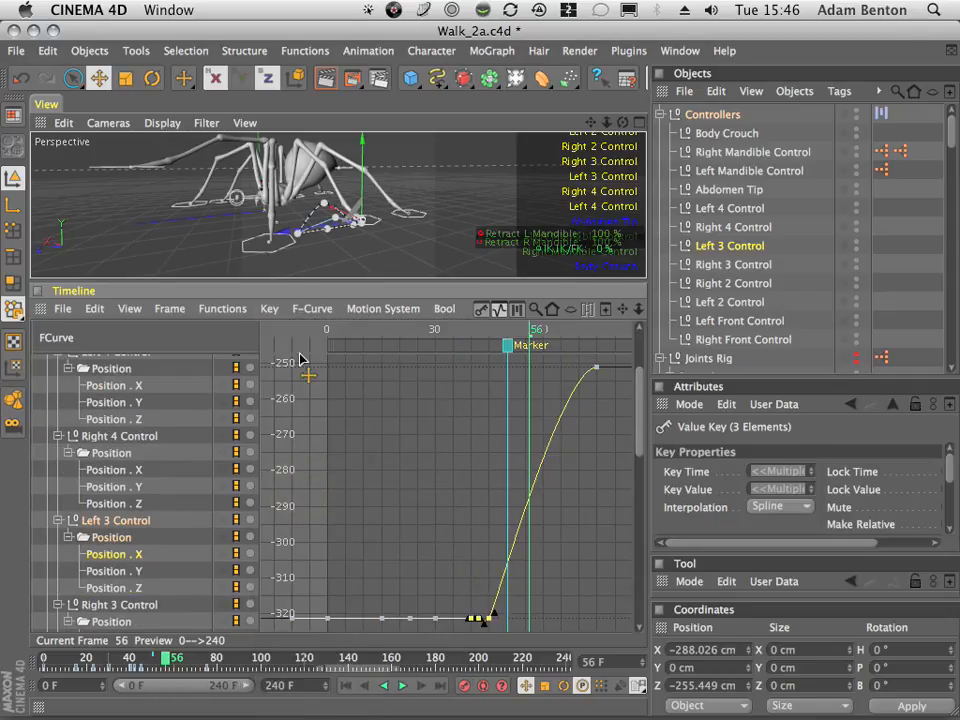
left_click(268, 310)
left_click(311, 490)
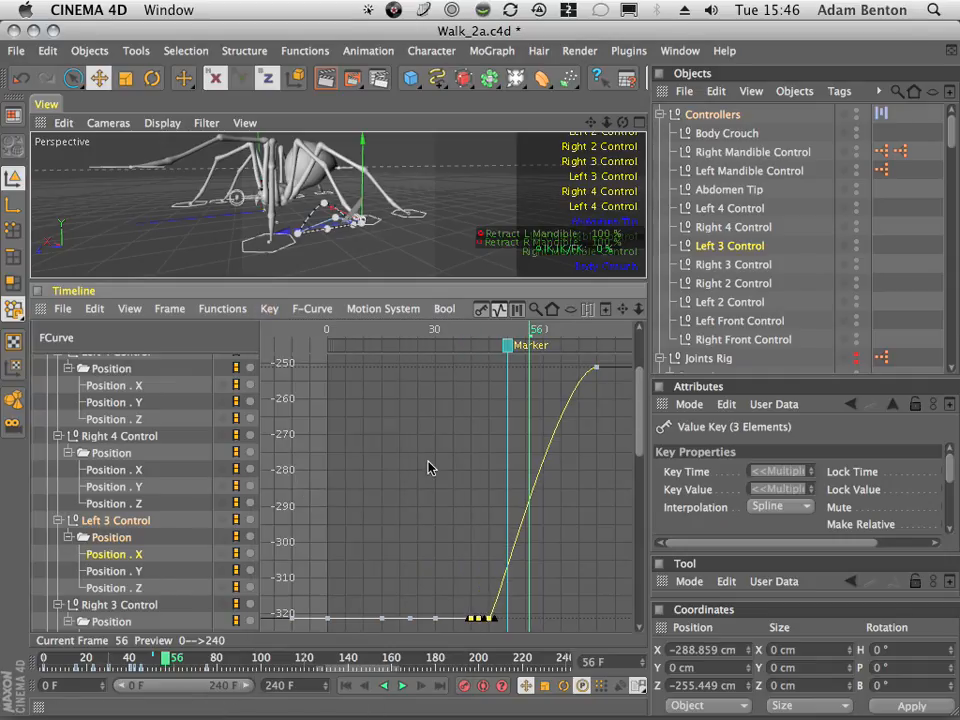
left_click_drag(528, 340, 514, 377)
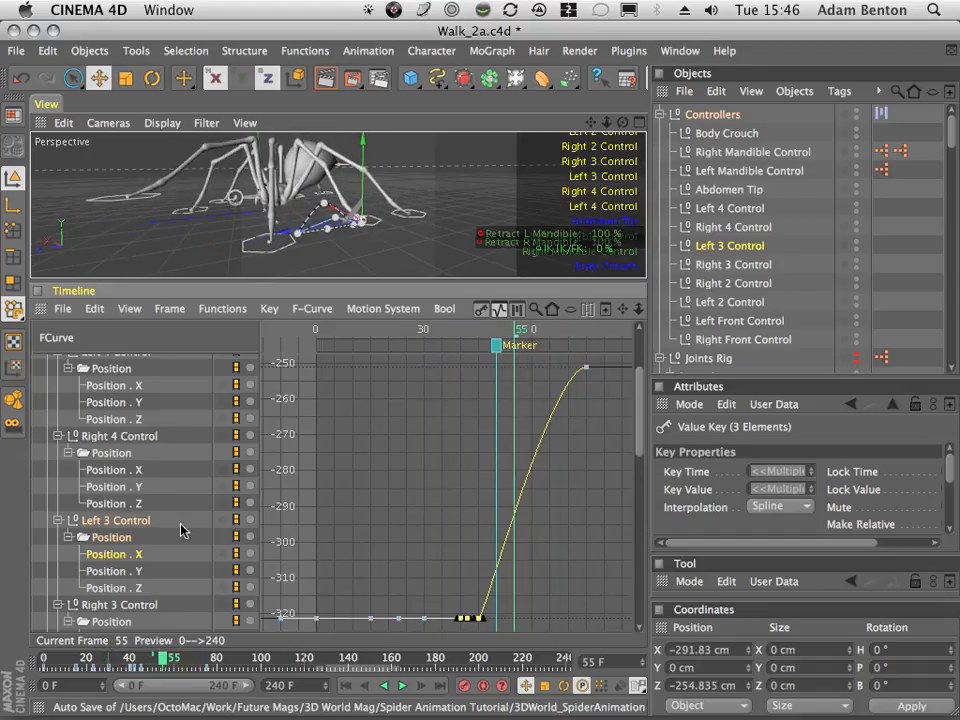
- Review the Left 3 Control's Position Z curve framed in the graph
left_click(114, 588)
scroll(638, 379, "up", 3)
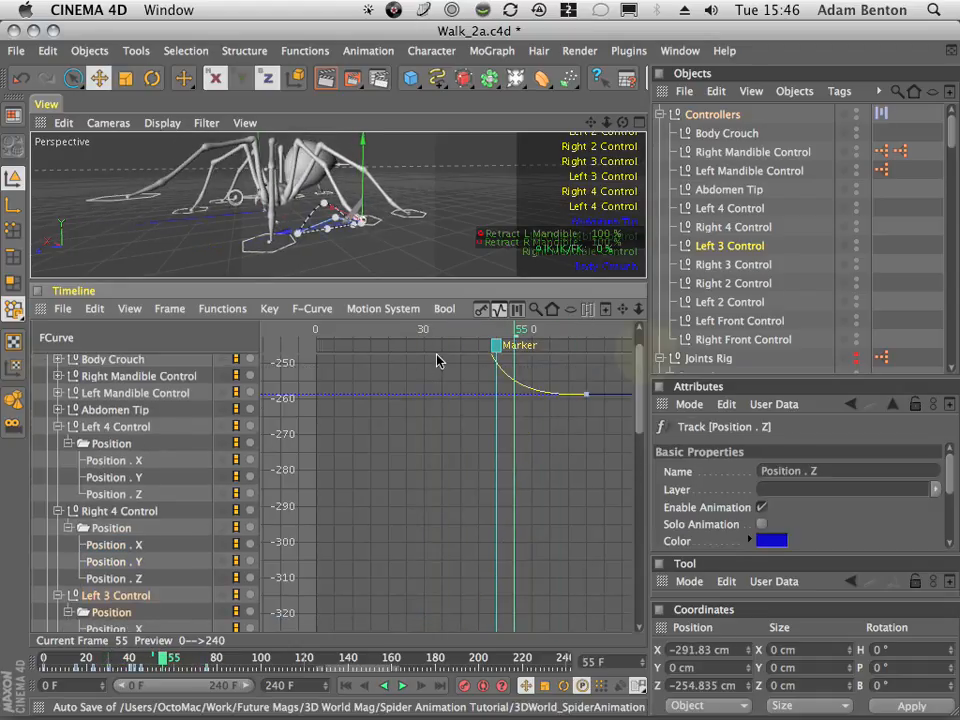
left_click(169, 308)
left_click(200, 376)
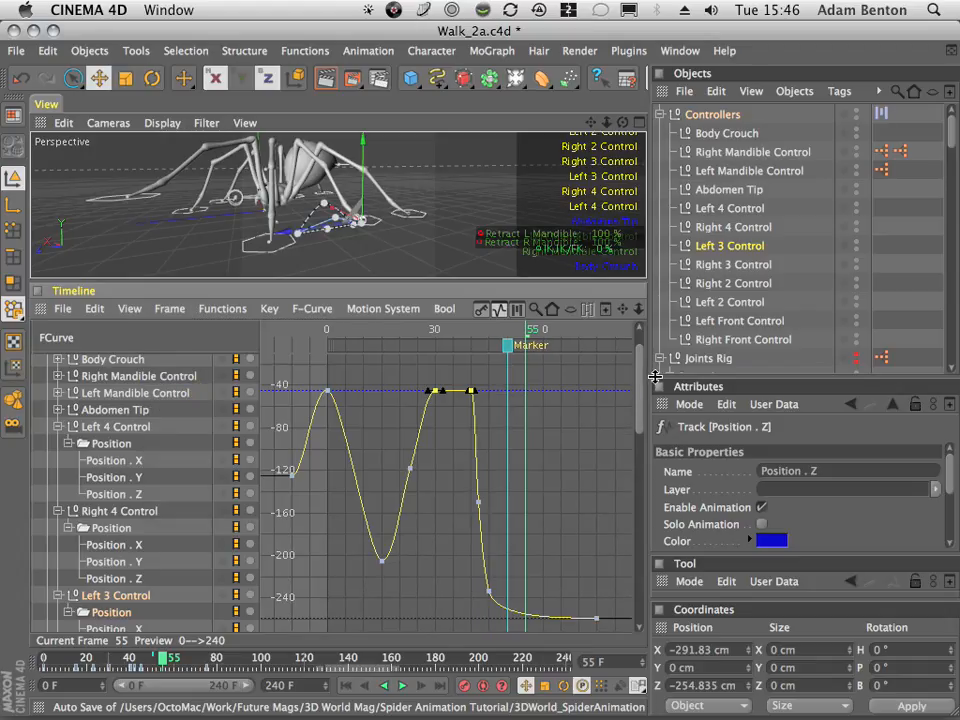
- Display the Right 3 Control's Position Z curve framed in the graph and select the Right 3 Control object
left_click_drag(640, 364, 649, 404)
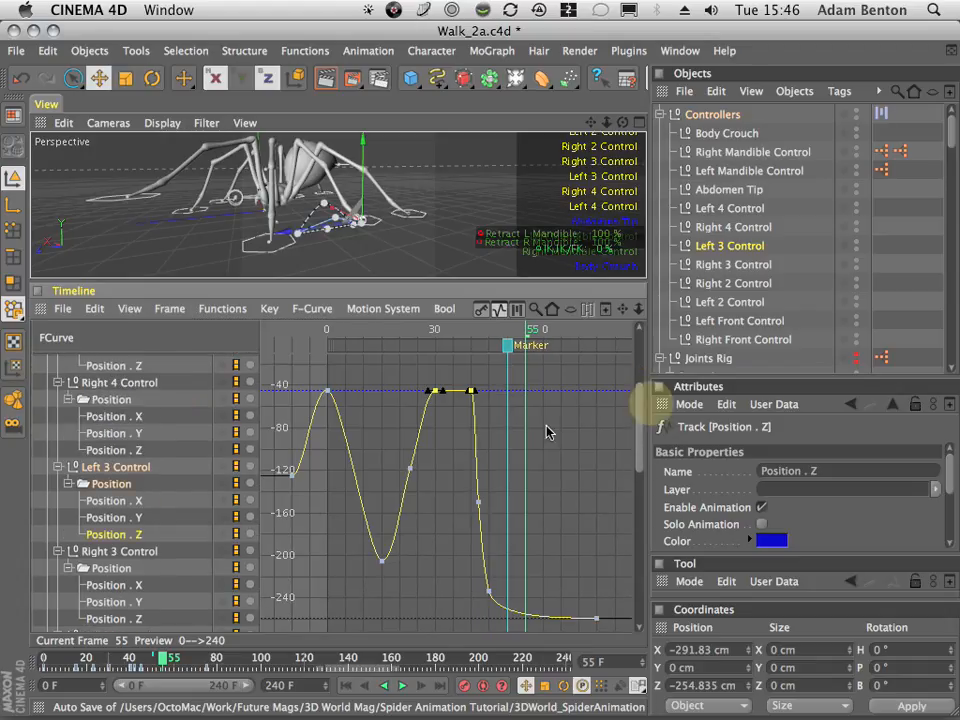
left_click(114, 619)
left_click(181, 316)
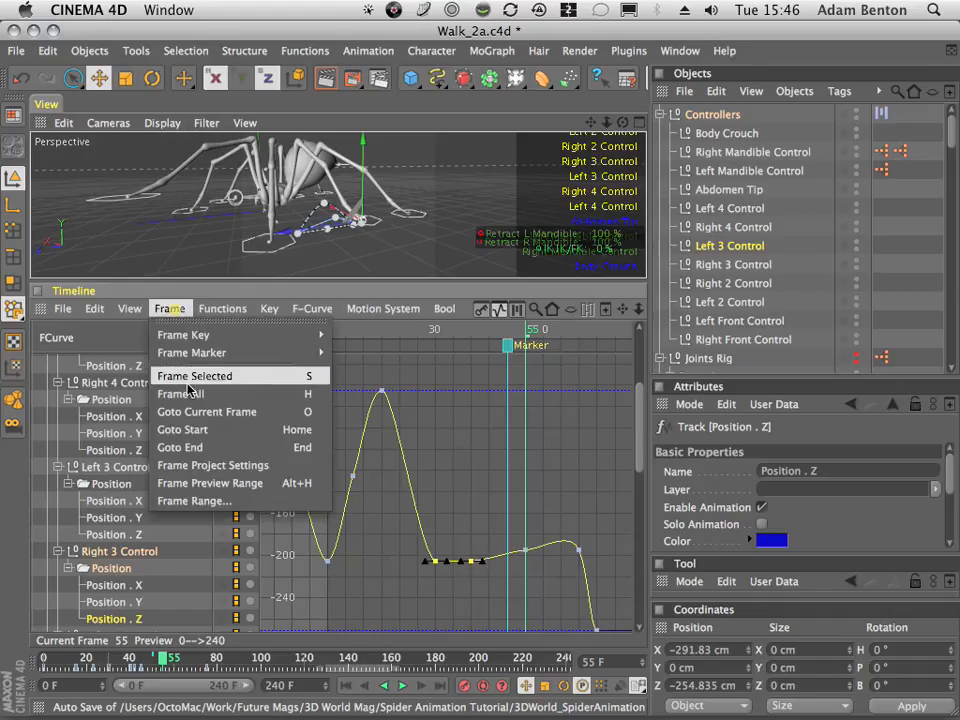
left_click(200, 376)
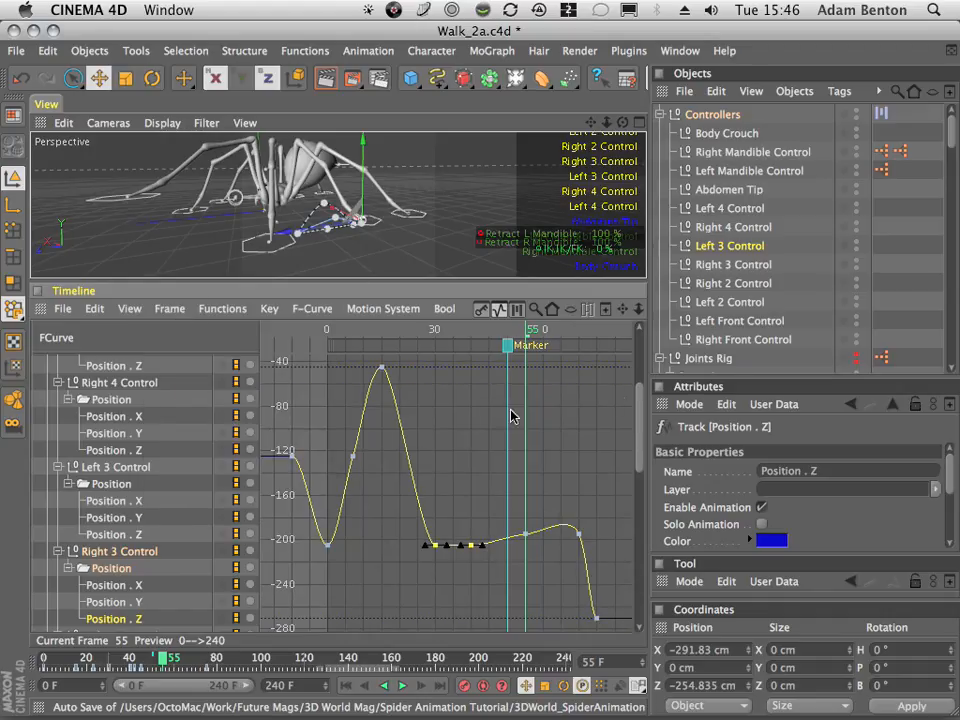
left_click(731, 265)
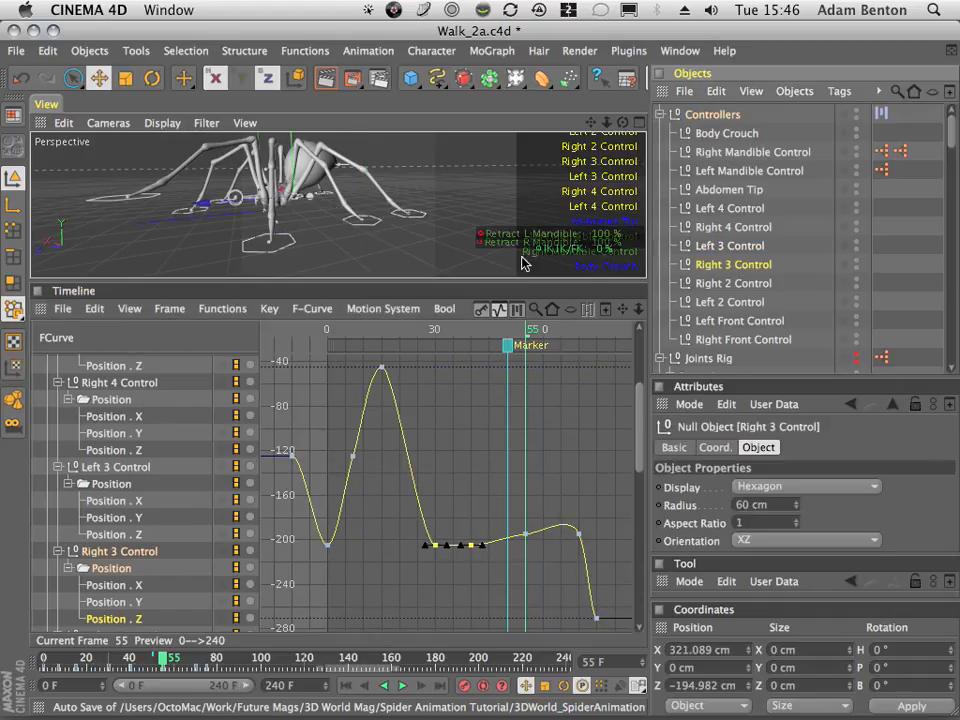
- View the spider from its right side and scrub up to frame 80 to examine the Right 3 Control's foot movement
left_click_drag(624, 123, 866, 84)
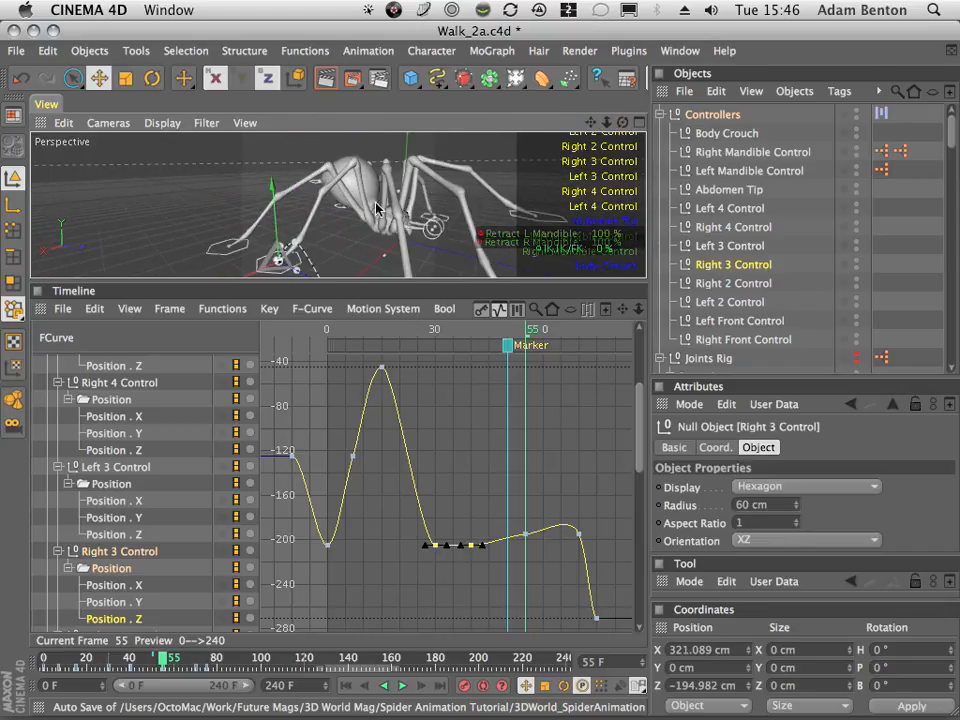
key("1")
left_click_drag(363, 227, 341, 167)
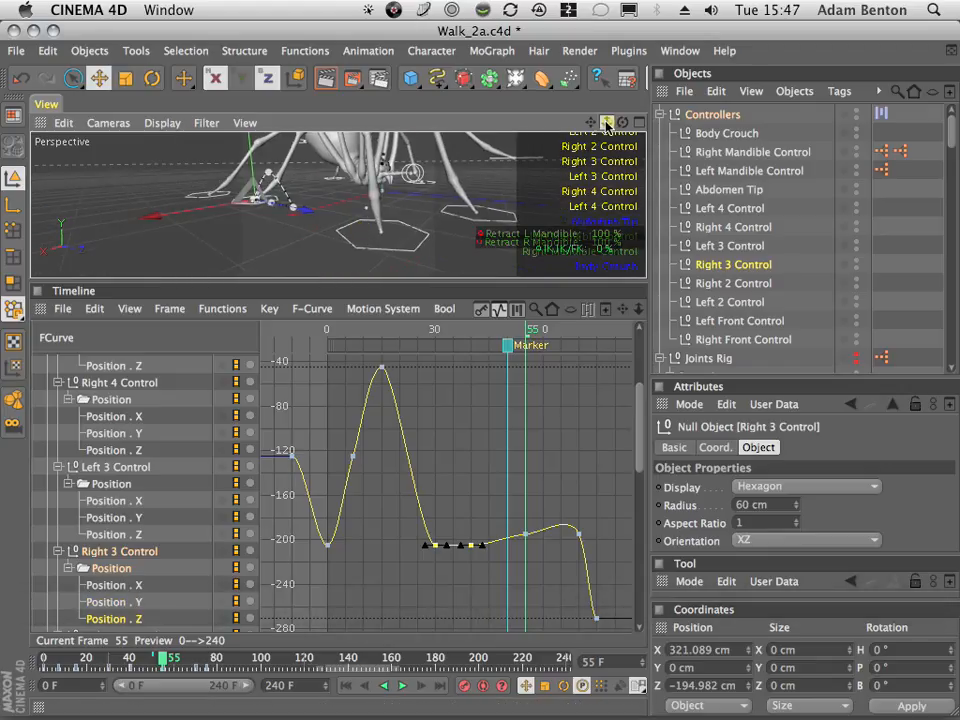
left_click_drag(476, 332, 557, 430)
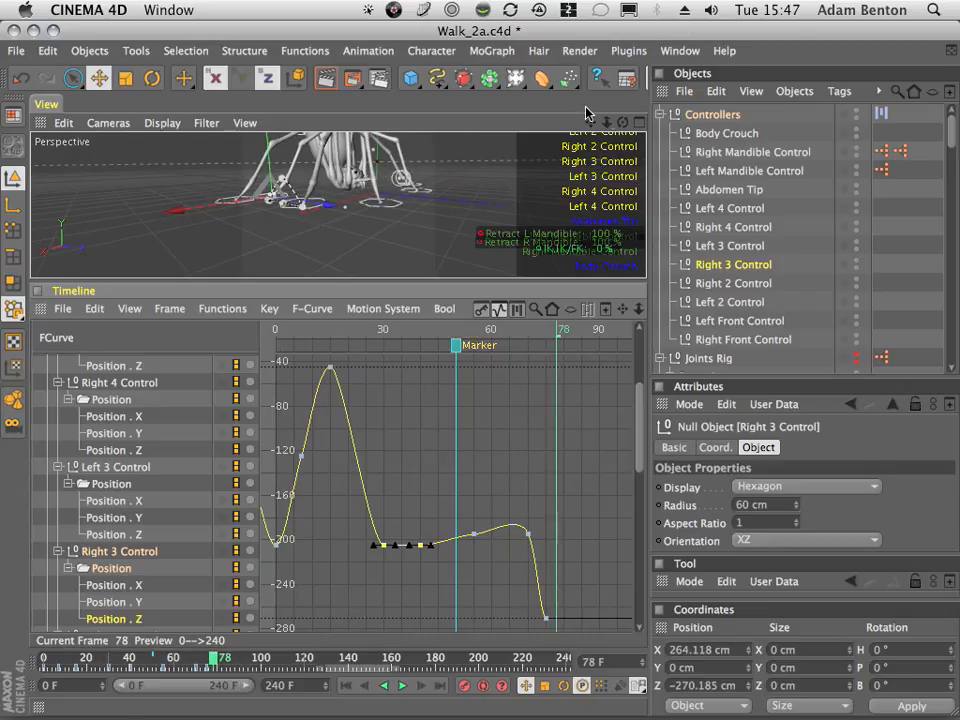
left_click_drag(622, 122, 328, 18)
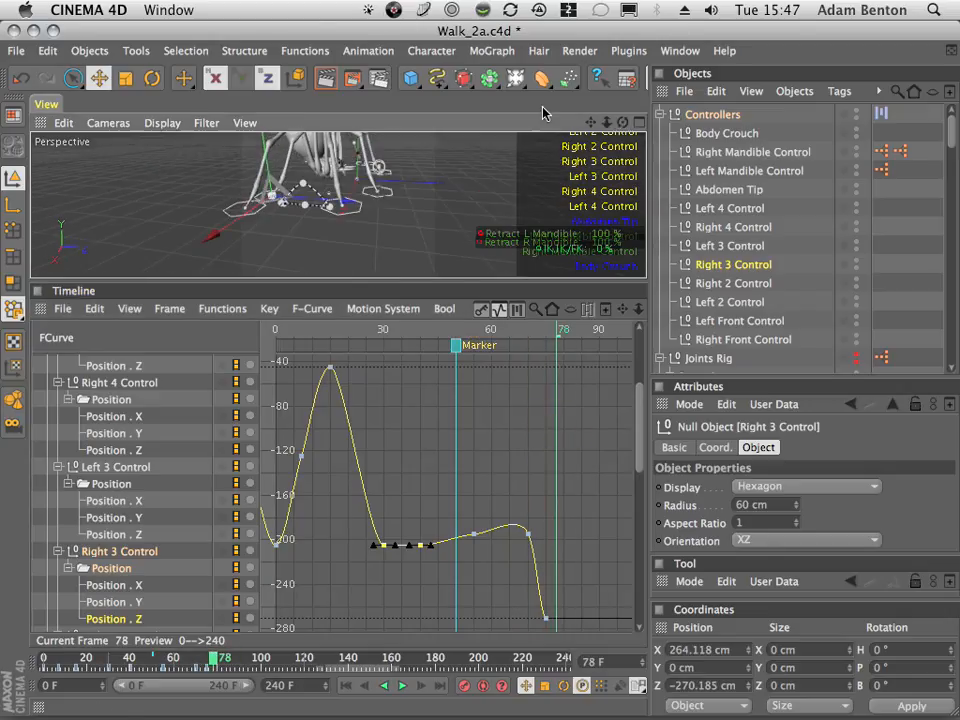
left_click(525, 331)
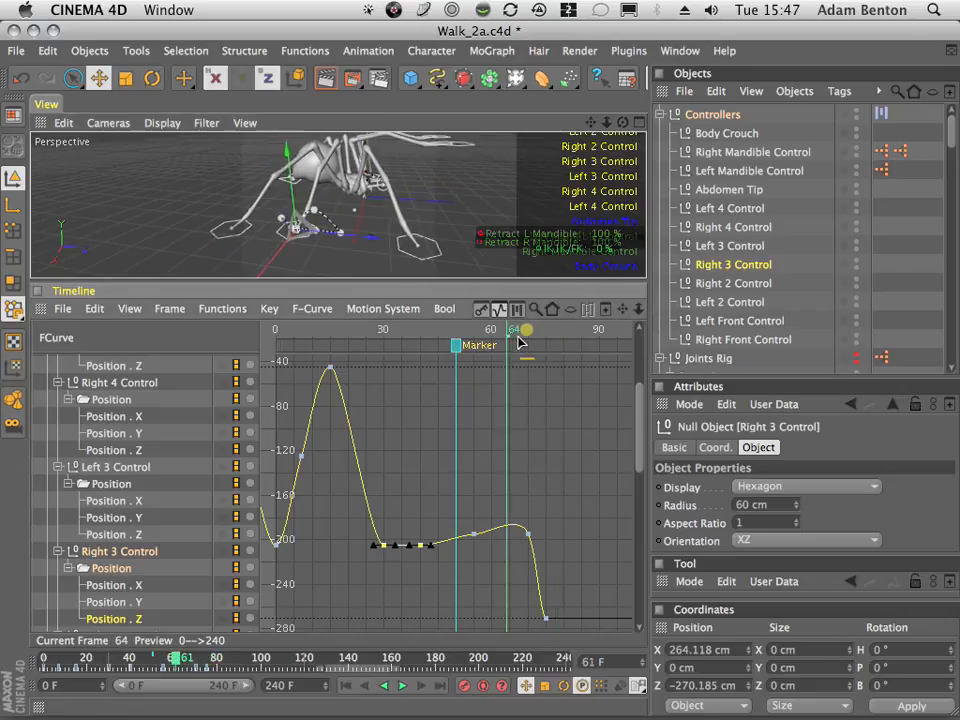
left_click_drag(519, 343, 569, 331)
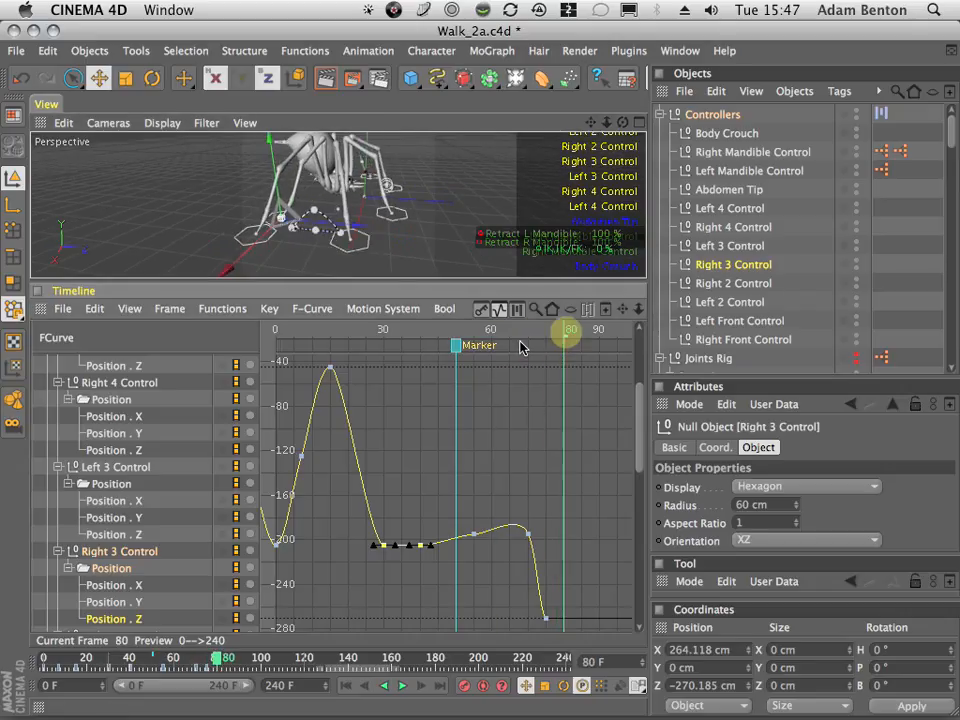
- Flatten the Right 3 Control's Position X curve between its keys at frames 55 and 70 with Zero Angle and scrub through the change
left_click(118, 587)
left_click(169, 308)
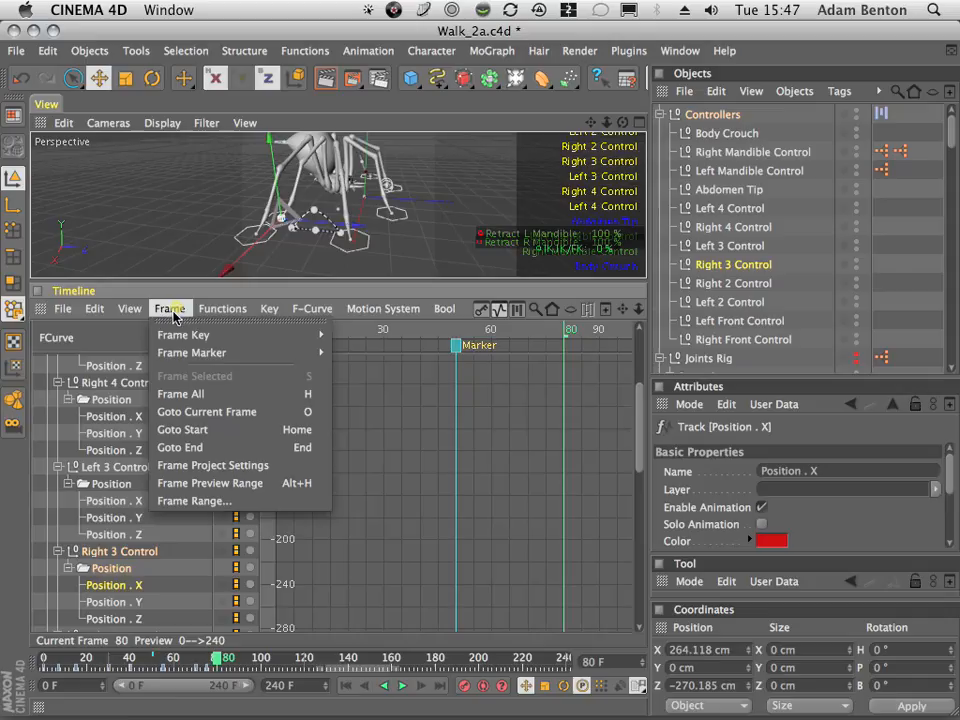
left_click(193, 394)
left_click_drag(628, 306, 616, 375)
left_click_drag(508, 387, 578, 443)
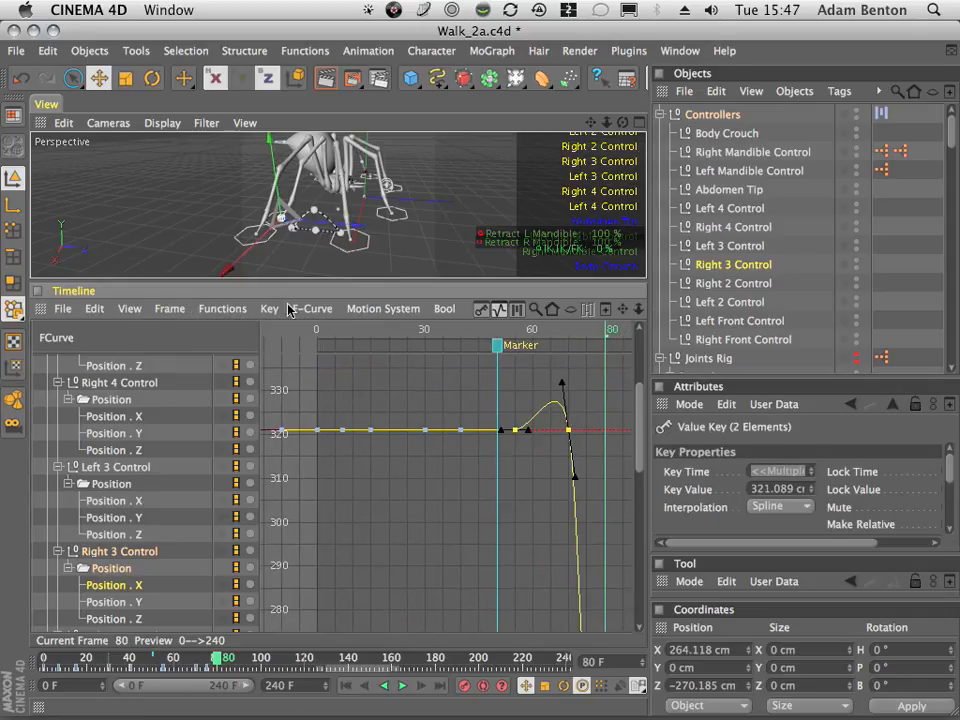
left_click(272, 309)
left_click(316, 488)
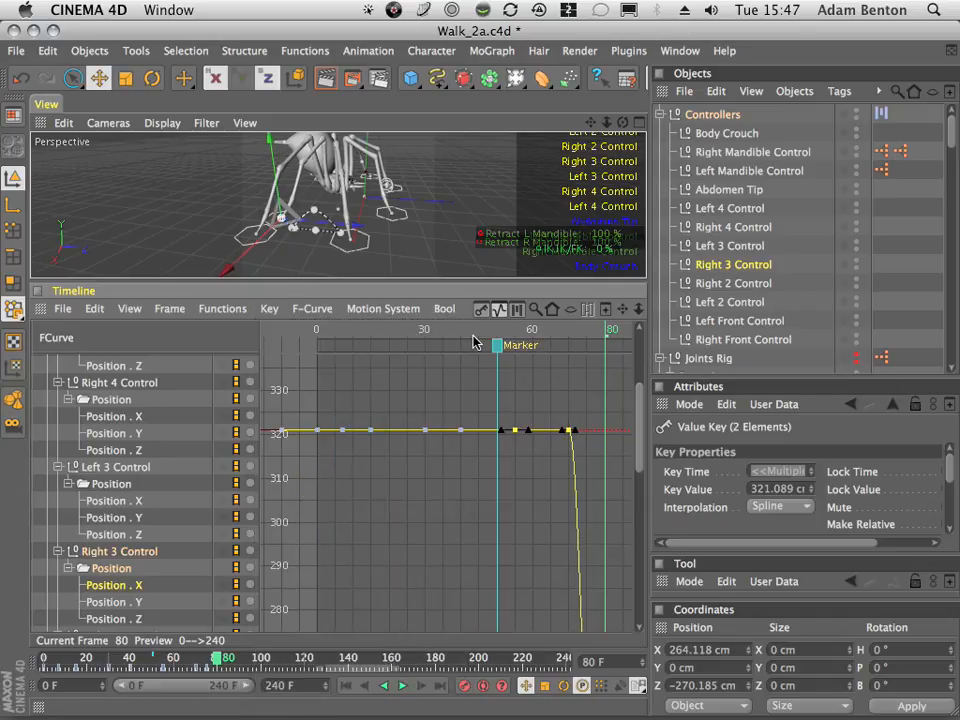
left_click_drag(474, 342, 478, 425)
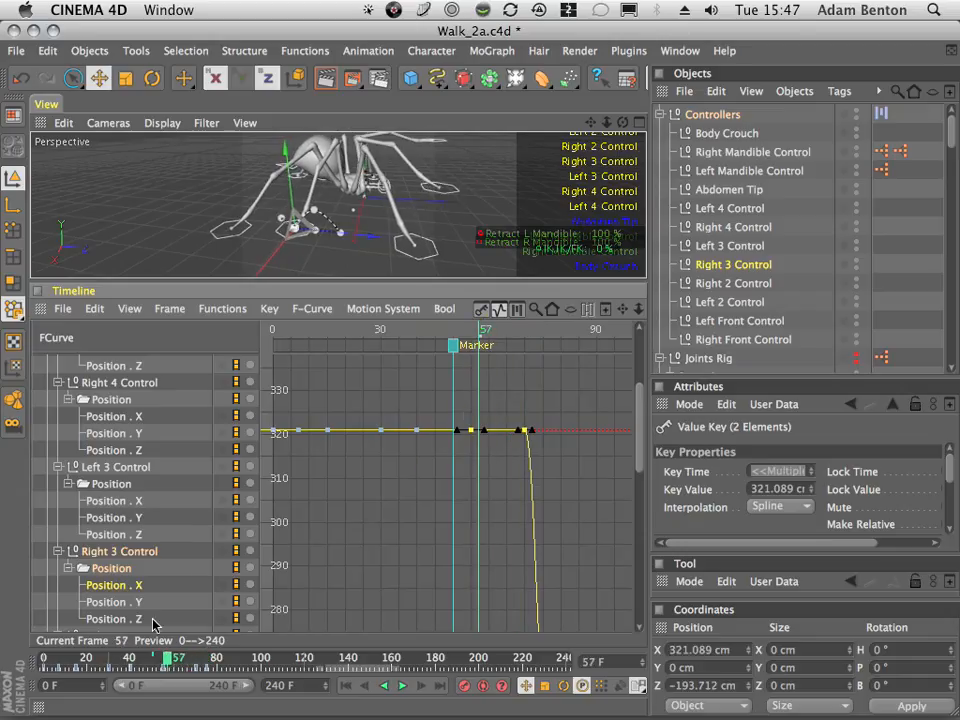
- Show the Right 3 Control's Position Z curve fitted in the graph and scrub to frame 70
left_click(106, 620)
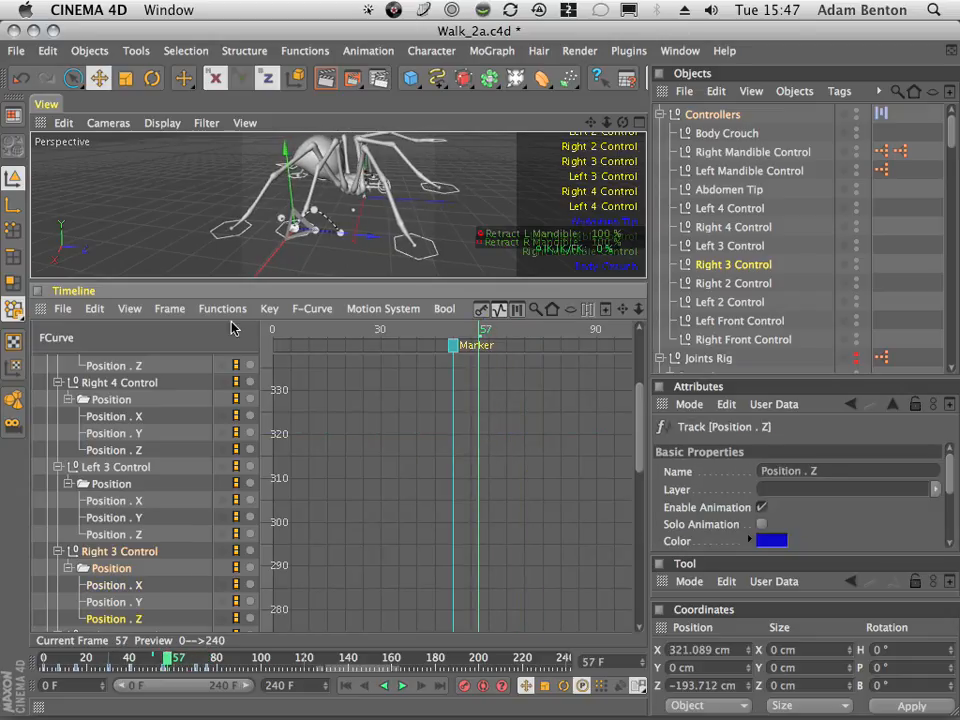
left_click(169, 308)
left_click(214, 408)
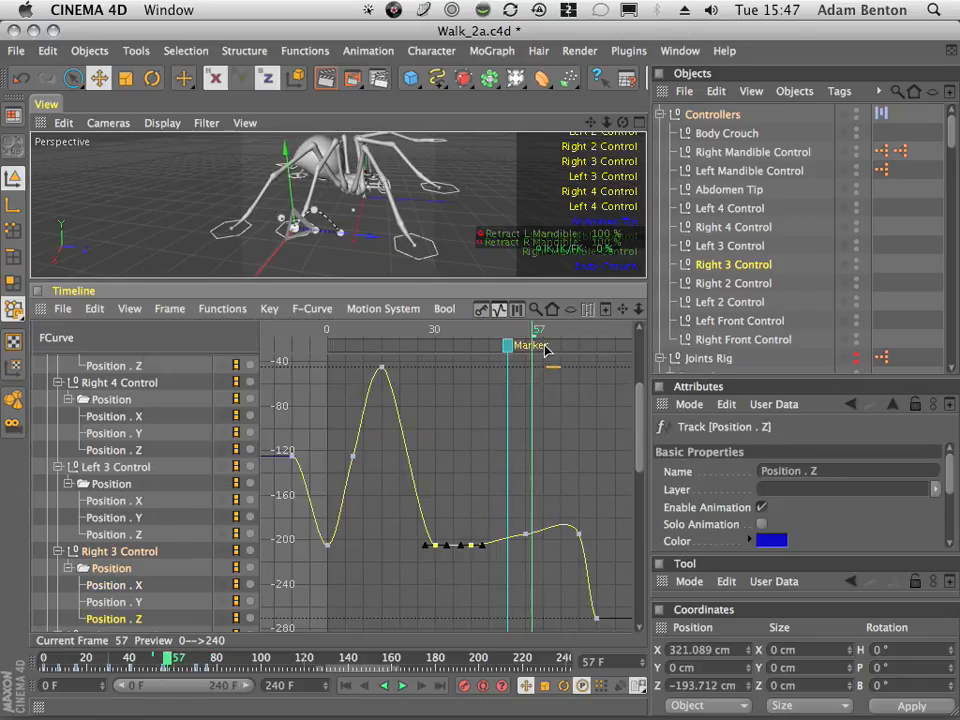
left_click_drag(545, 337, 575, 345)
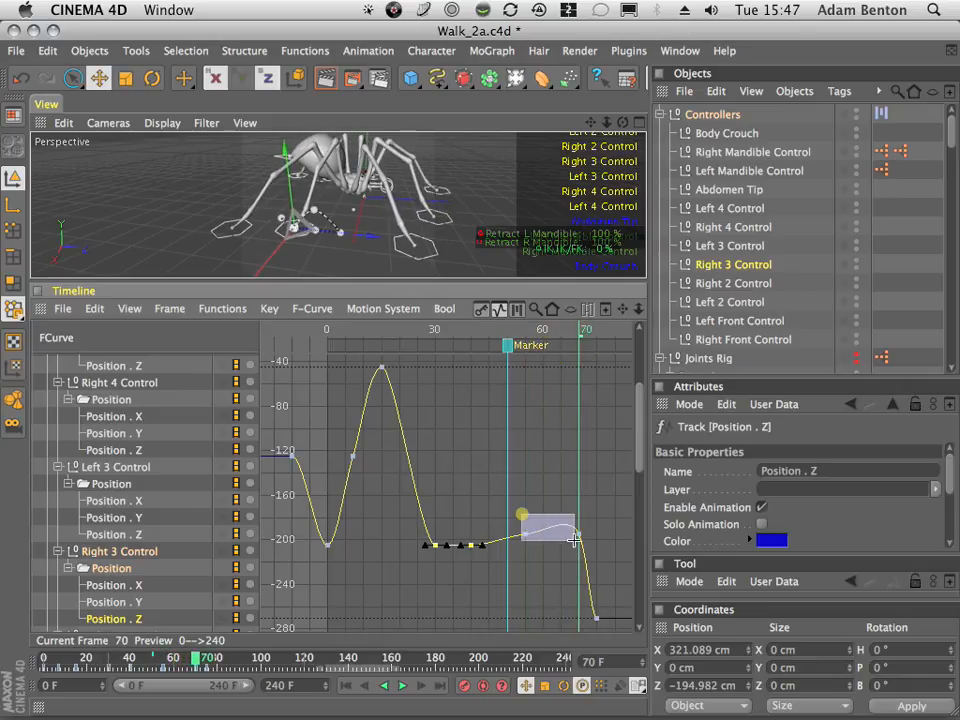
- Flatten the Right 3 Control's Position Z keys at frames 55 and 70 with Zero Angle and scrub through the change
left_click_drag(573, 540, 575, 541)
left_click(269, 308)
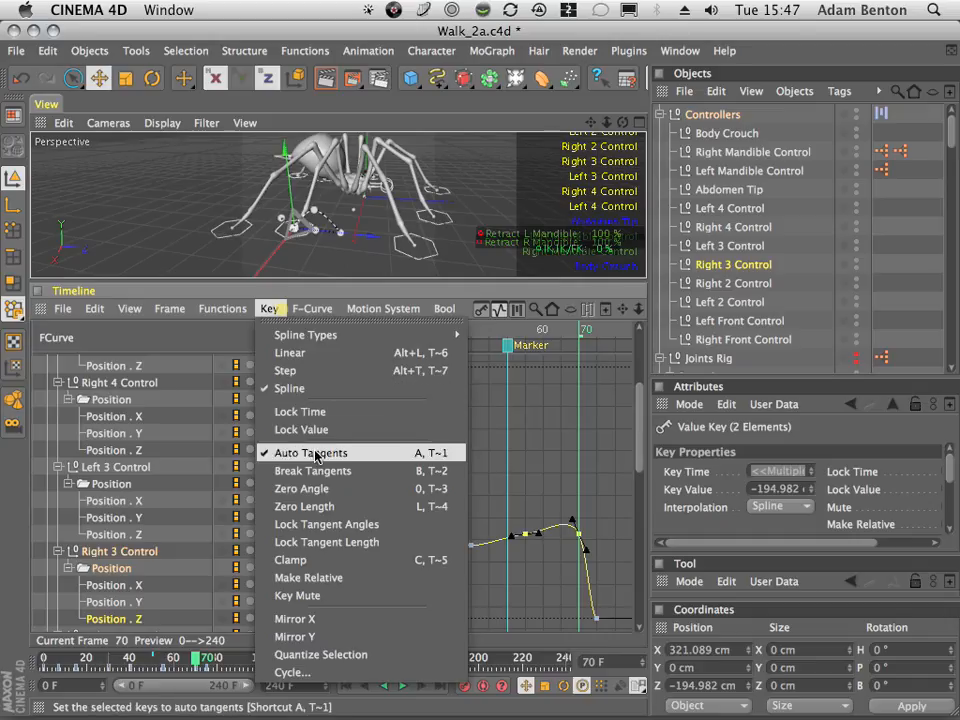
left_click(315, 429)
left_click_drag(497, 333, 489, 391)
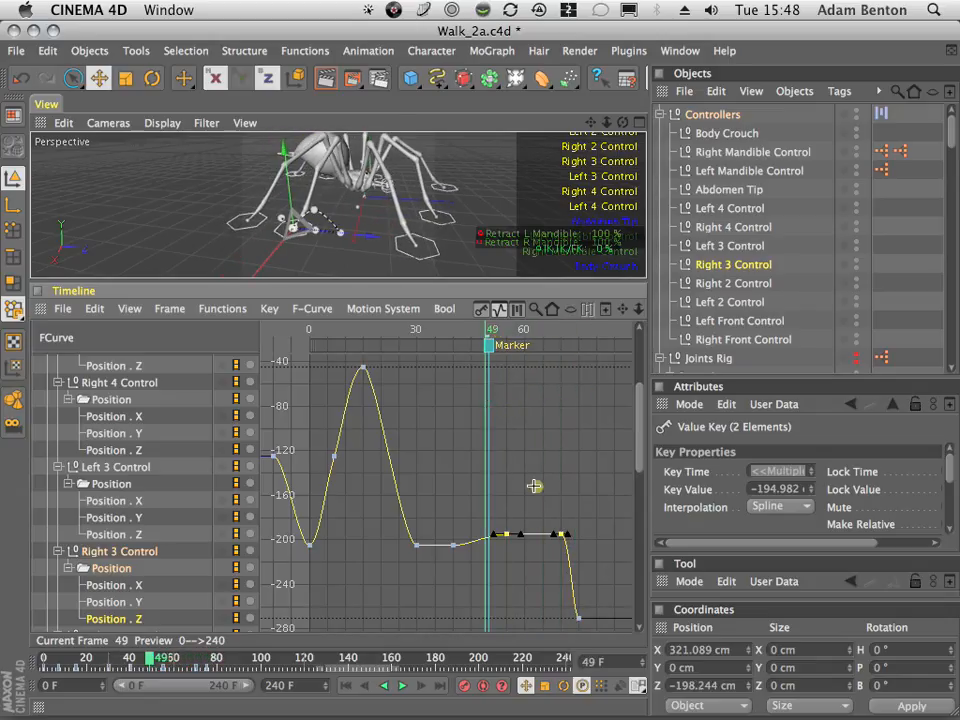
- Delete the Right 3 Control's Position Z key at frame 55 and lower the frame 70 key to -205.092 cm, level with the planted keys
left_click_drag(535, 486, 497, 552)
key("BackSpace")
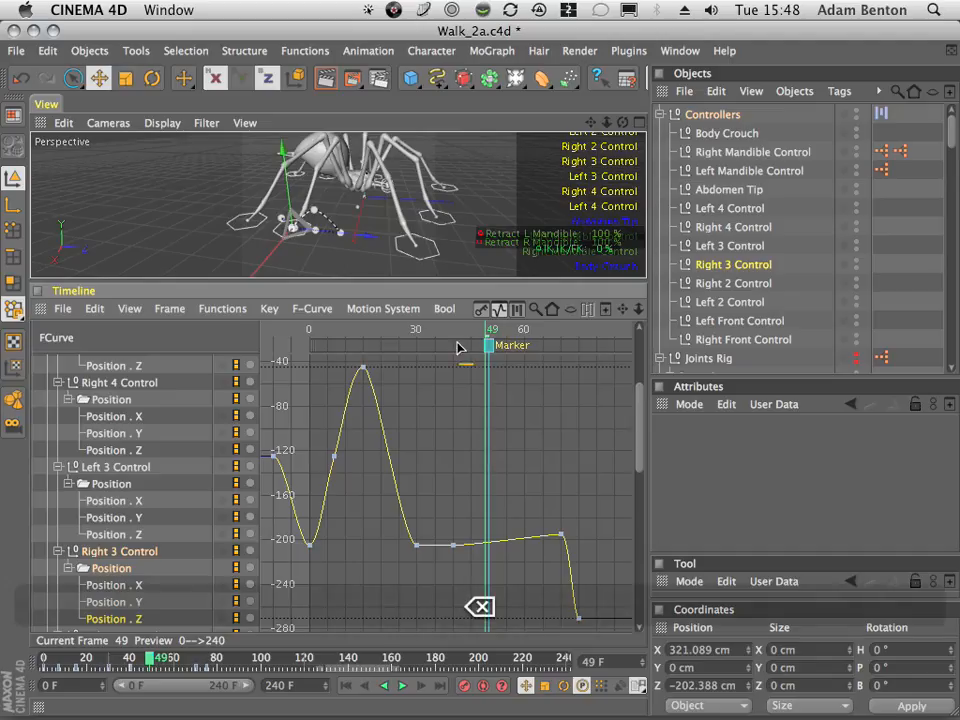
left_click_drag(458, 347, 508, 434)
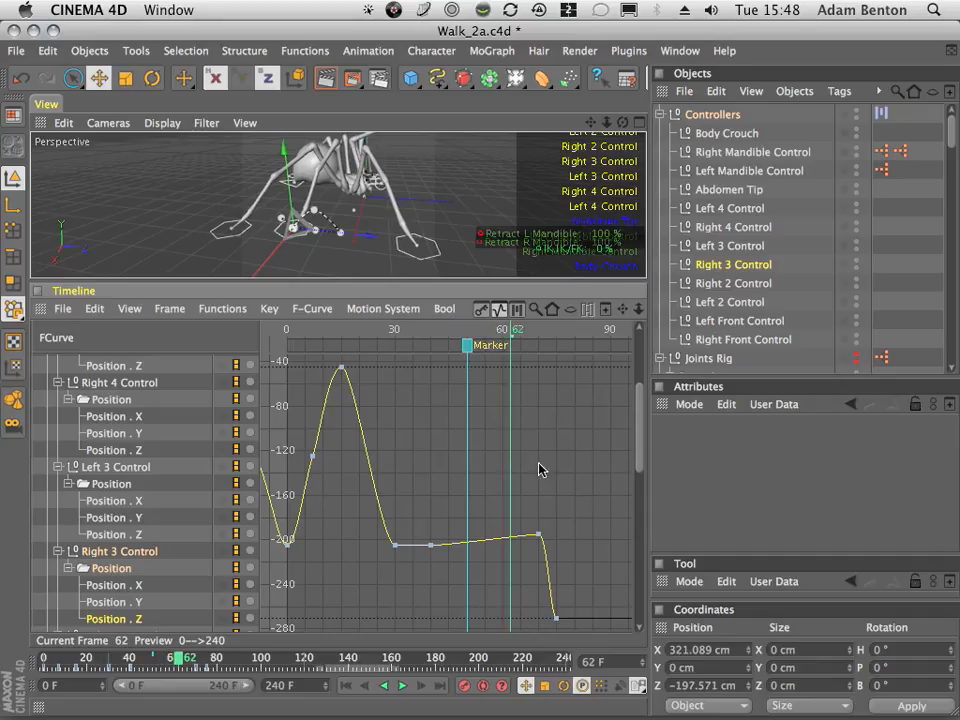
left_click_drag(550, 541, 539, 539)
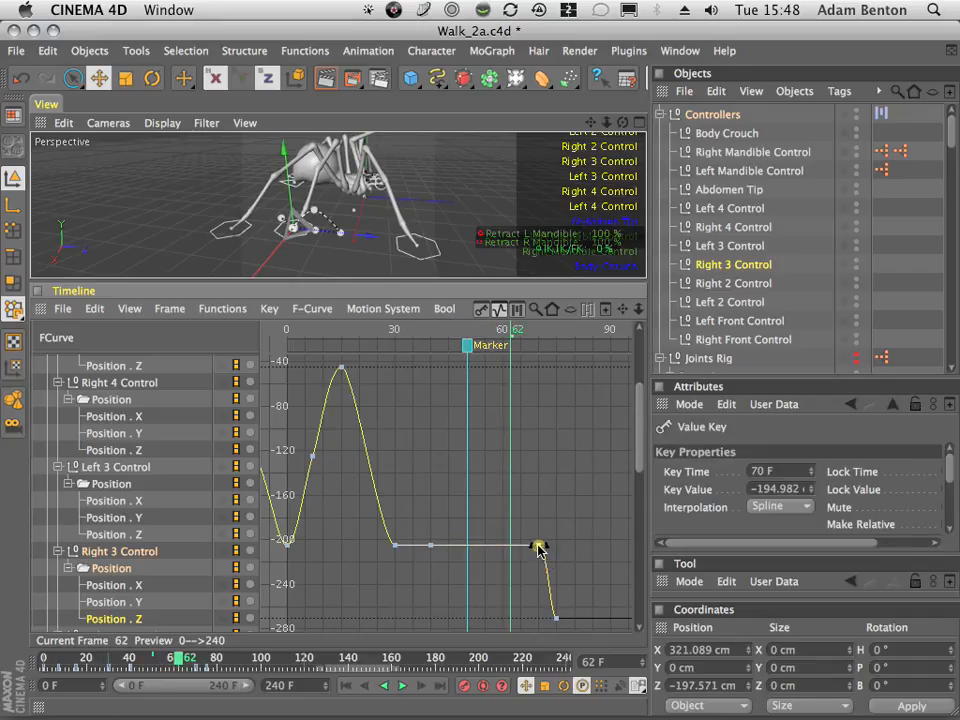
left_click_drag(490, 350, 434, 346)
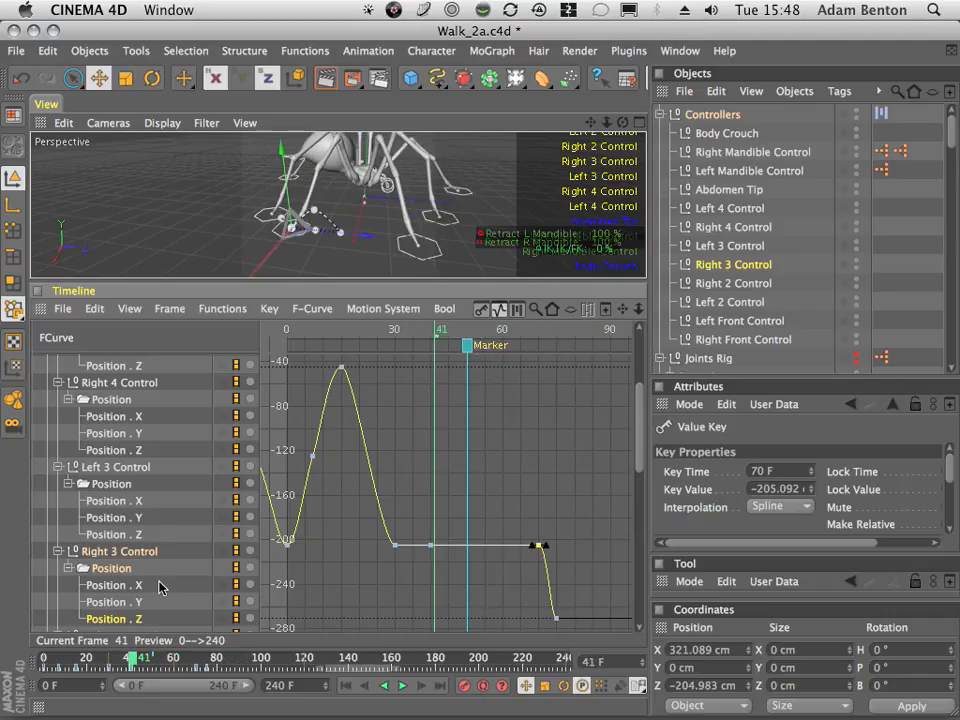
- Display the Right 2 Control's Position Z curve framed in the graph, select the Right 2 Control object and scrub to frame 70
left_click_drag(641, 429, 643, 487)
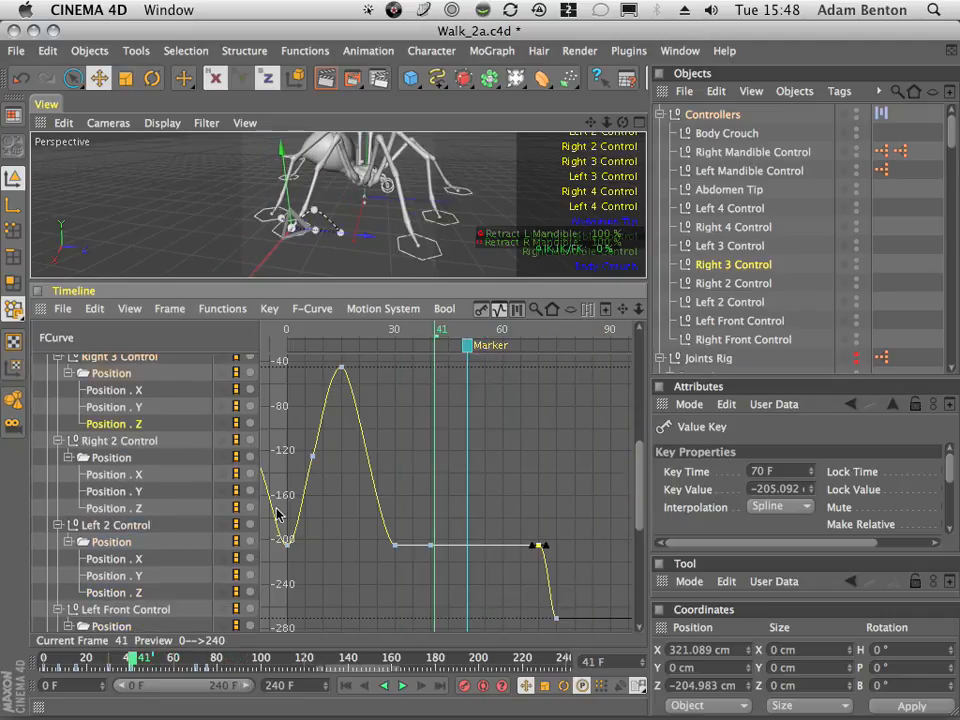
left_click(136, 505)
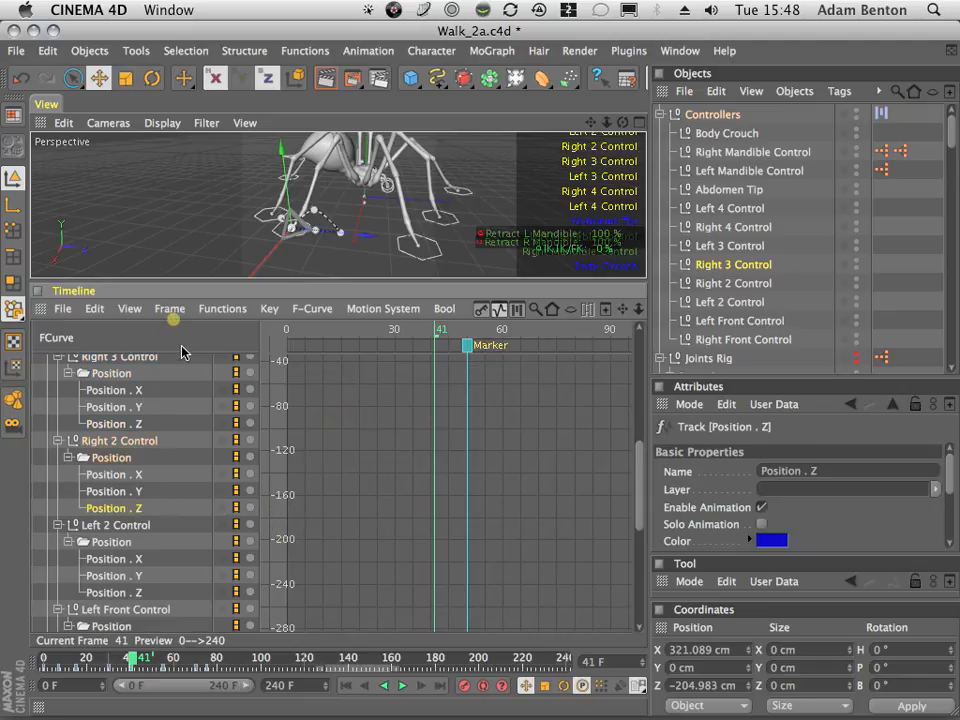
left_click(171, 309)
left_click(196, 394)
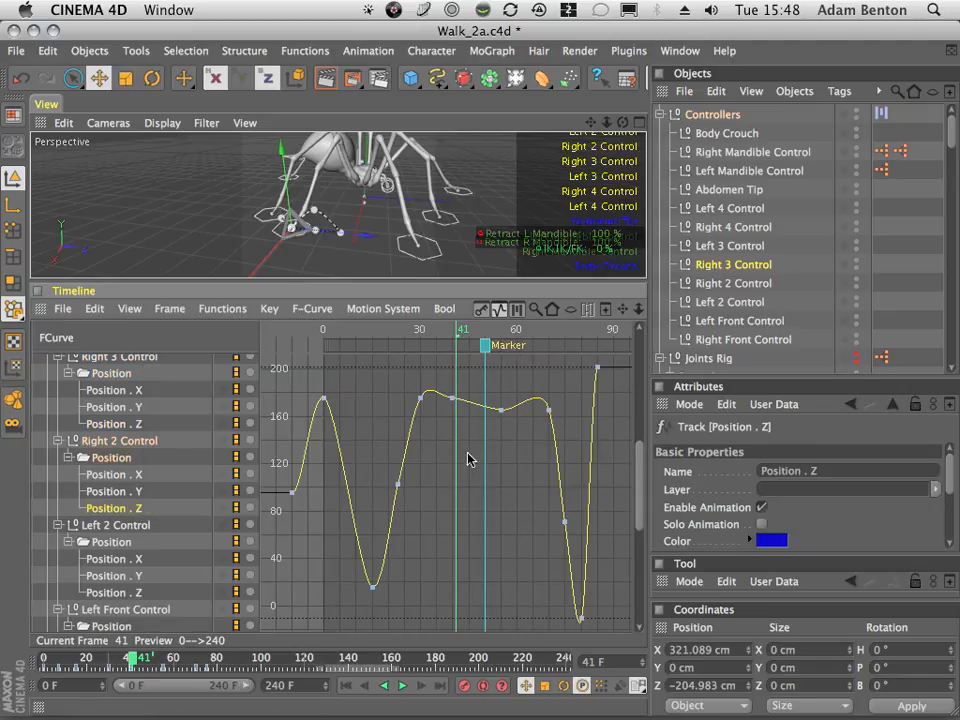
mouse_move(506, 328)
left_mouse_down()
mouse_move(354, 332)
mouse_move(506, 337)
left_mouse_up()
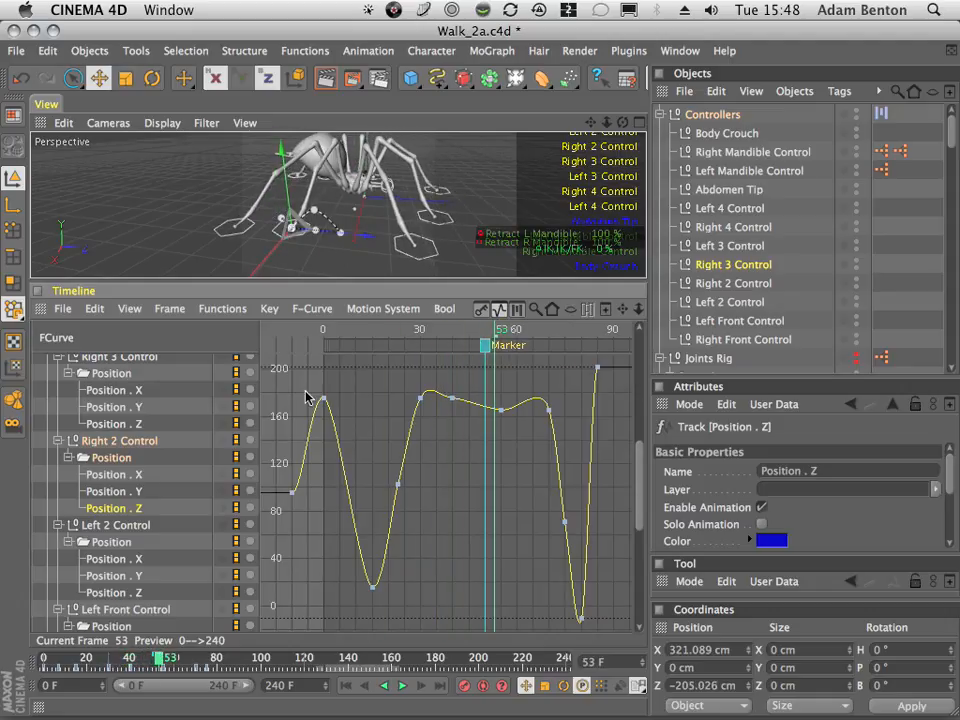
left_click(746, 285)
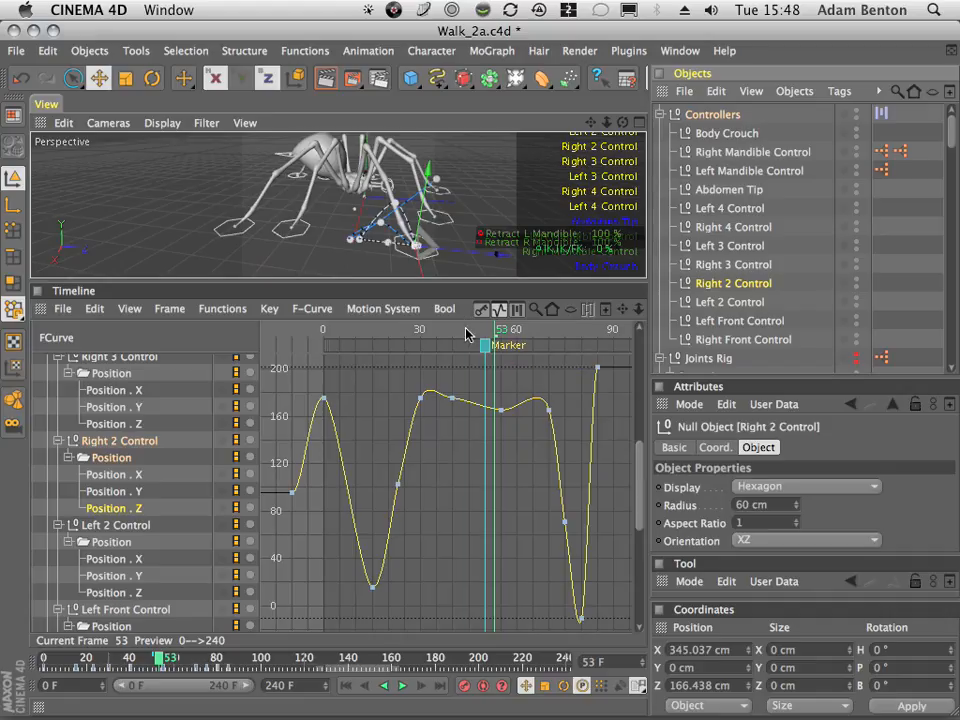
left_click_drag(465, 333, 516, 408)
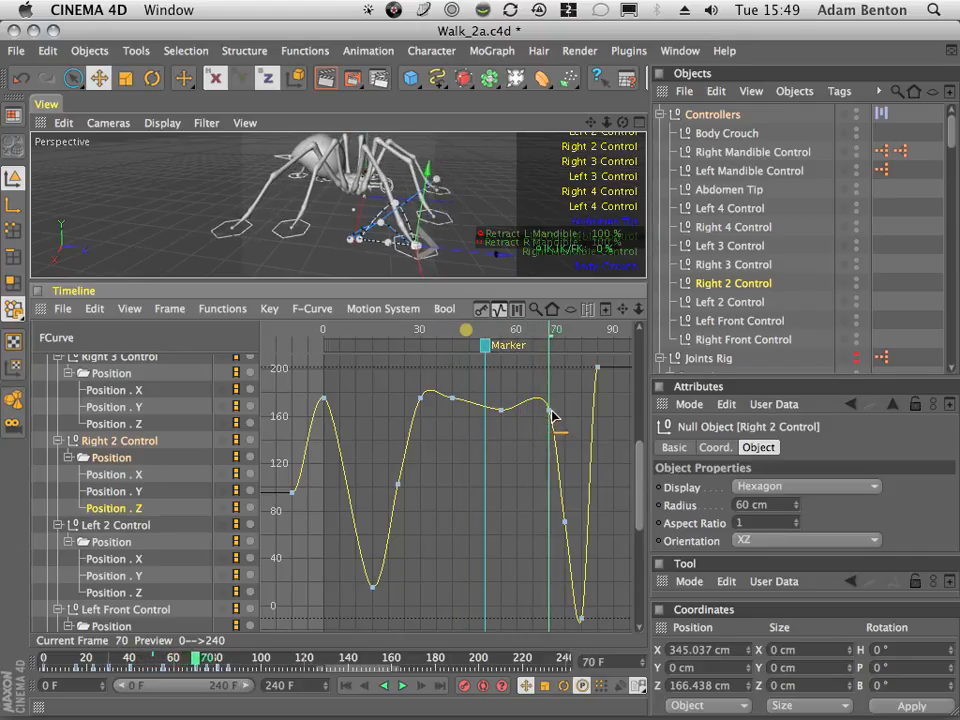
- Delete the Right 2 Control's Position Z keys at frames 40 and 55 and scrub back to frame 45
left_click(548, 413)
left_click_drag(445, 381, 519, 431)
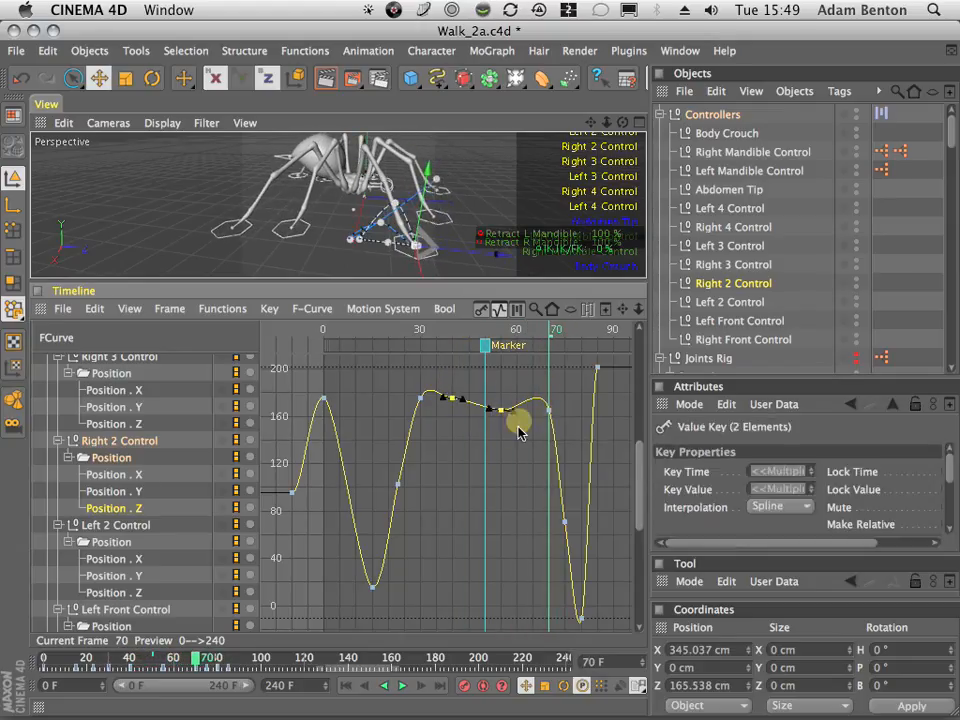
left_click(440, 350)
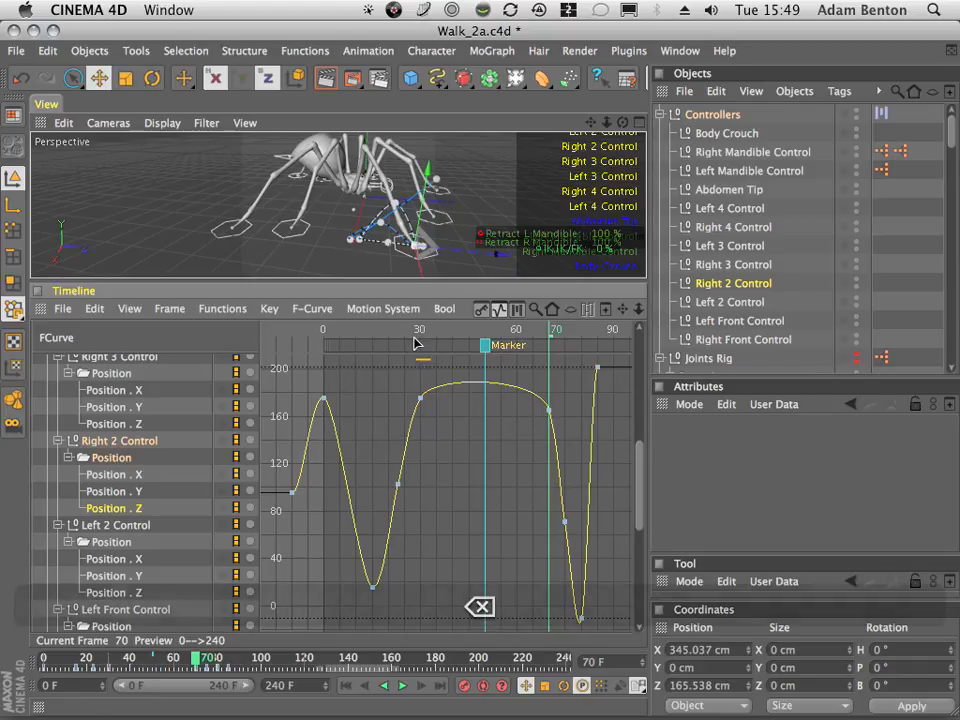
left_click_drag(416, 343, 468, 348)
- Flatten the Right 2 Control's Position Z keys at frames 30 and 70 with Zero Angle and scrub to frame 61
left_click_drag(404, 381, 560, 421)
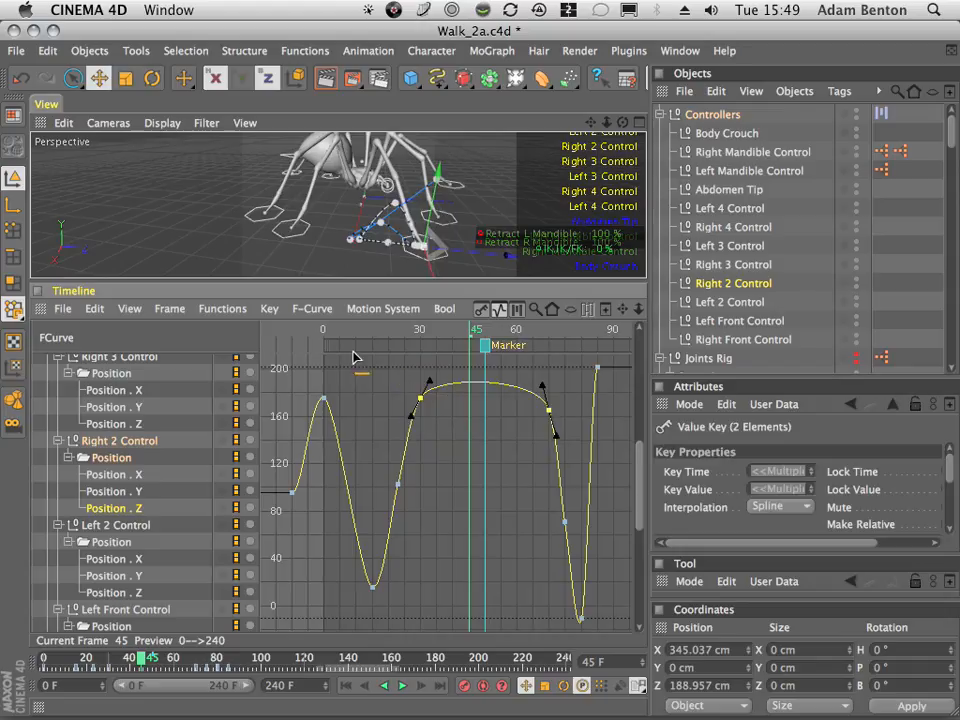
left_click(270, 309)
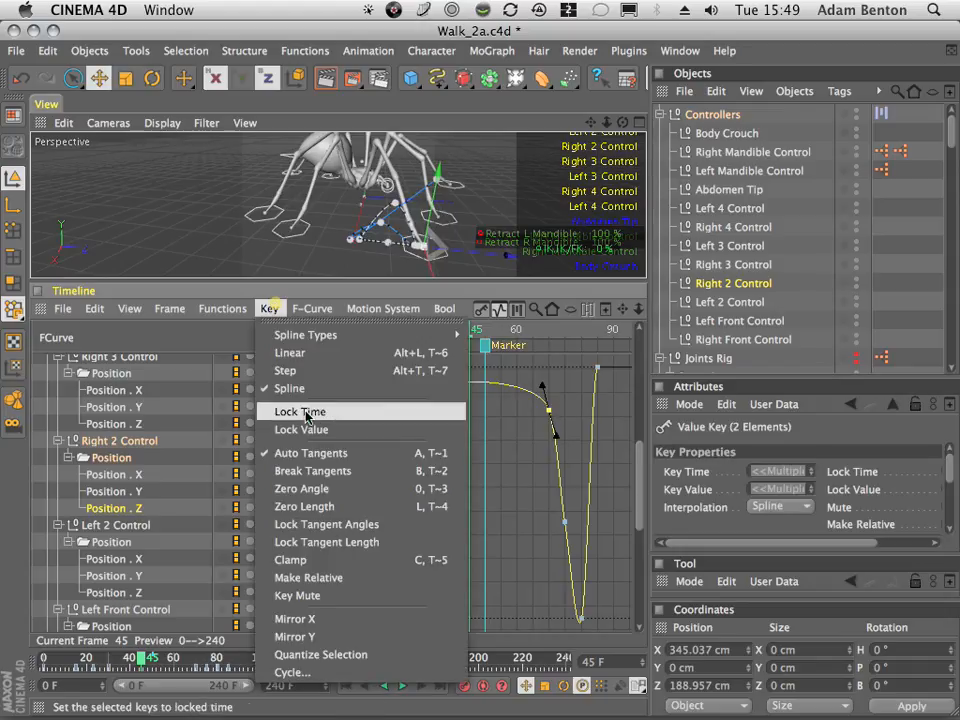
left_click(317, 489)
left_click(405, 332)
left_click_drag(405, 332, 521, 357)
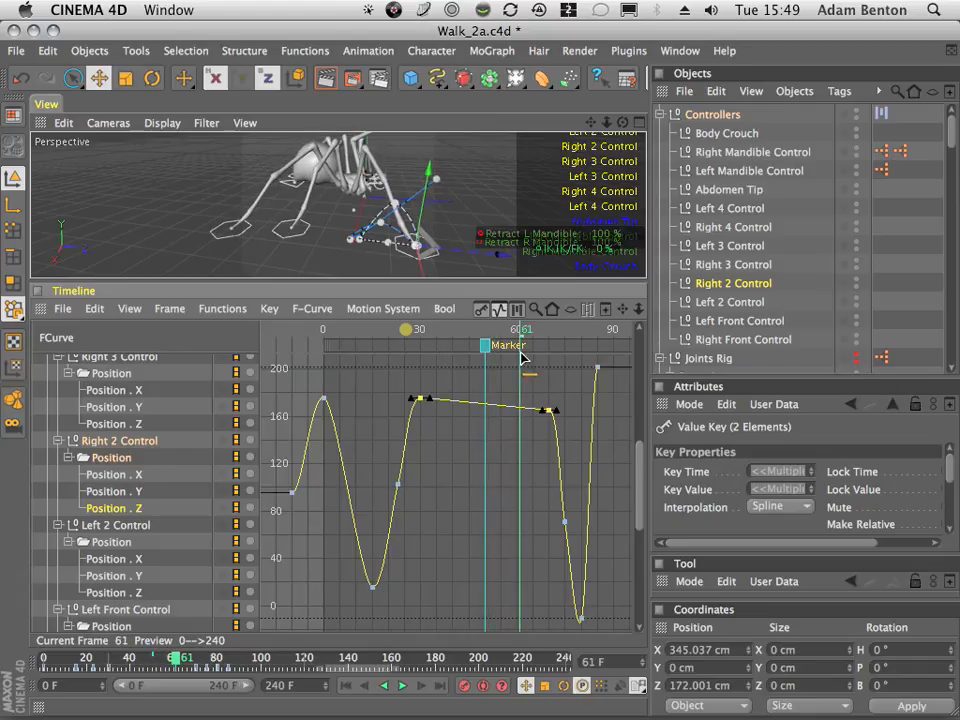
- Move the Right 2 Control's frame 70 Position Z key to frame 71 at 175.037 cm and scrub through the levelled section
left_click(552, 421)
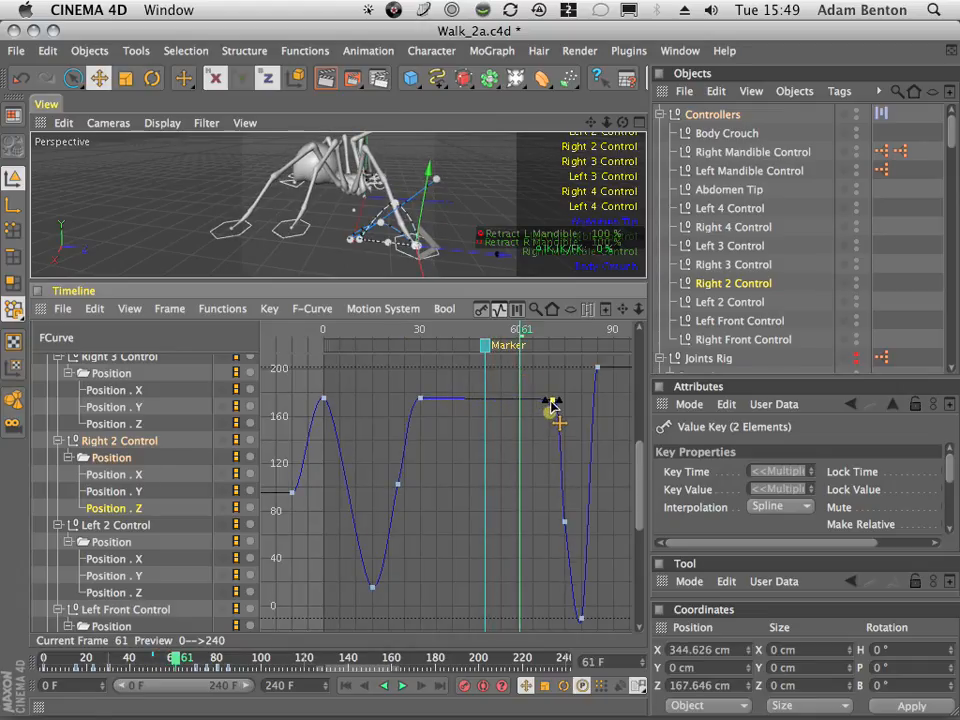
left_click_drag(552, 403, 552, 399)
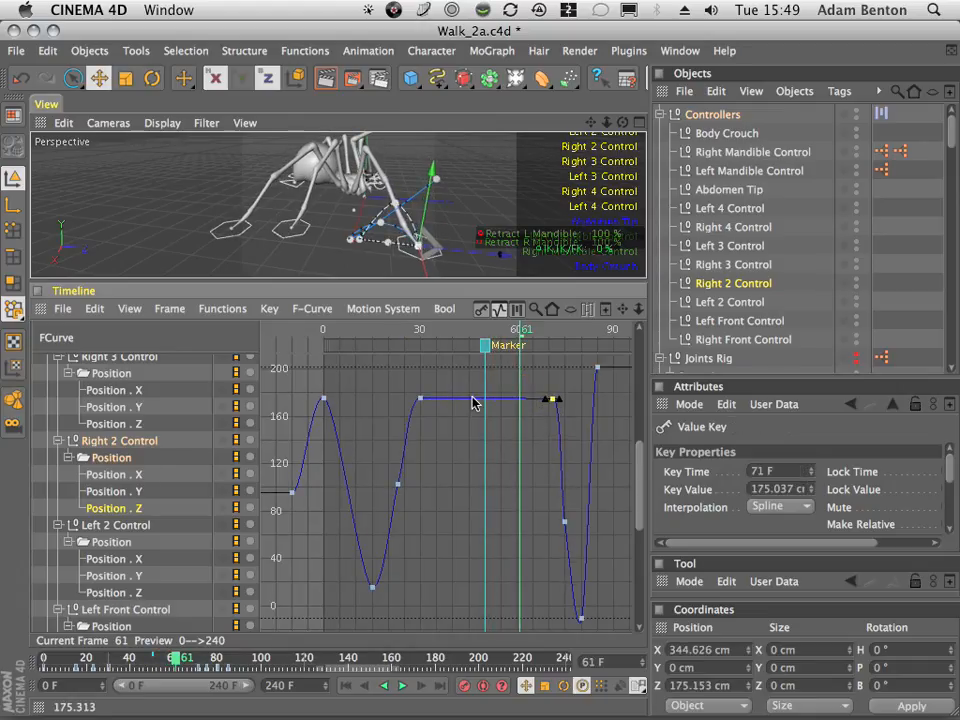
left_click_drag(455, 332, 557, 466)
left_click_drag(422, 466, 382, 457)
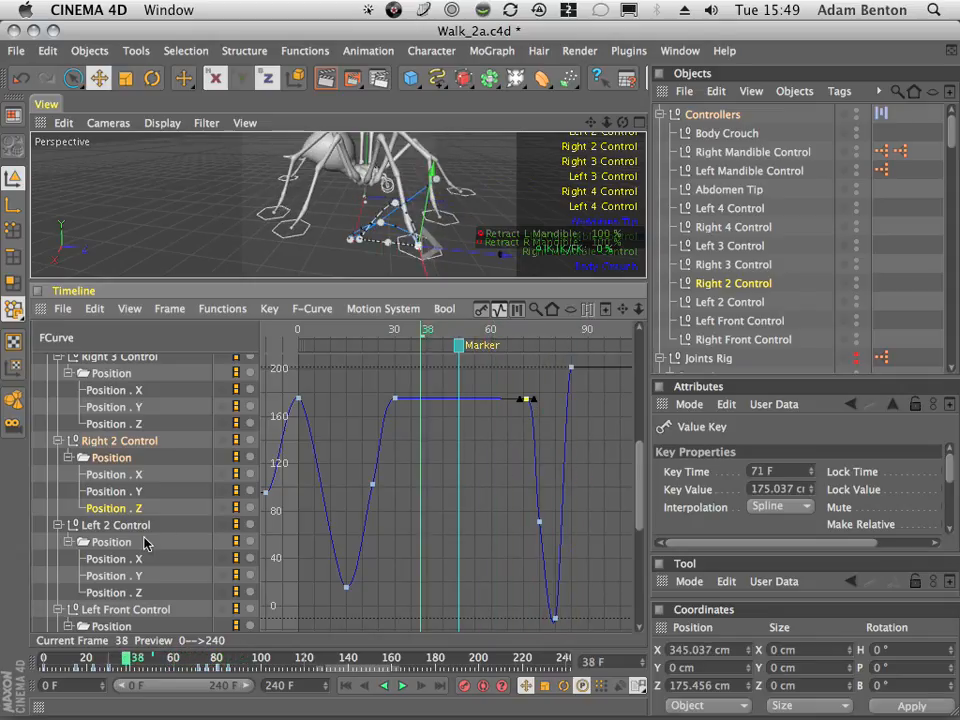
left_click_drag(387, 337, 389, 398)
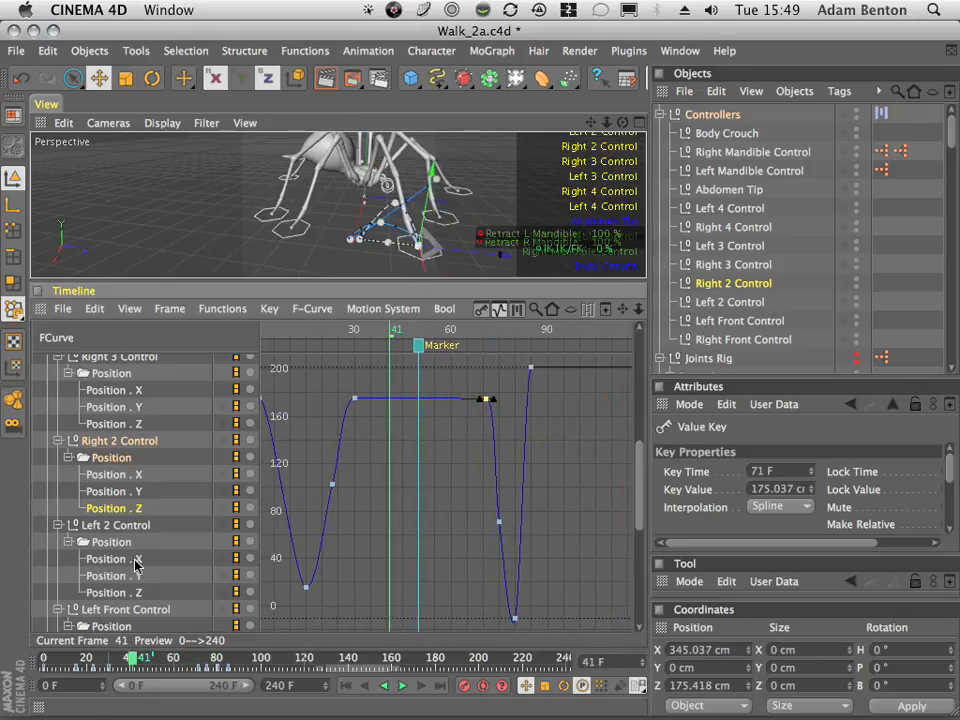
- Display the Left 2 Control's Position Z curve framed in the graph and select the Left 2 Control object
left_click(113, 592)
left_click(168, 309)
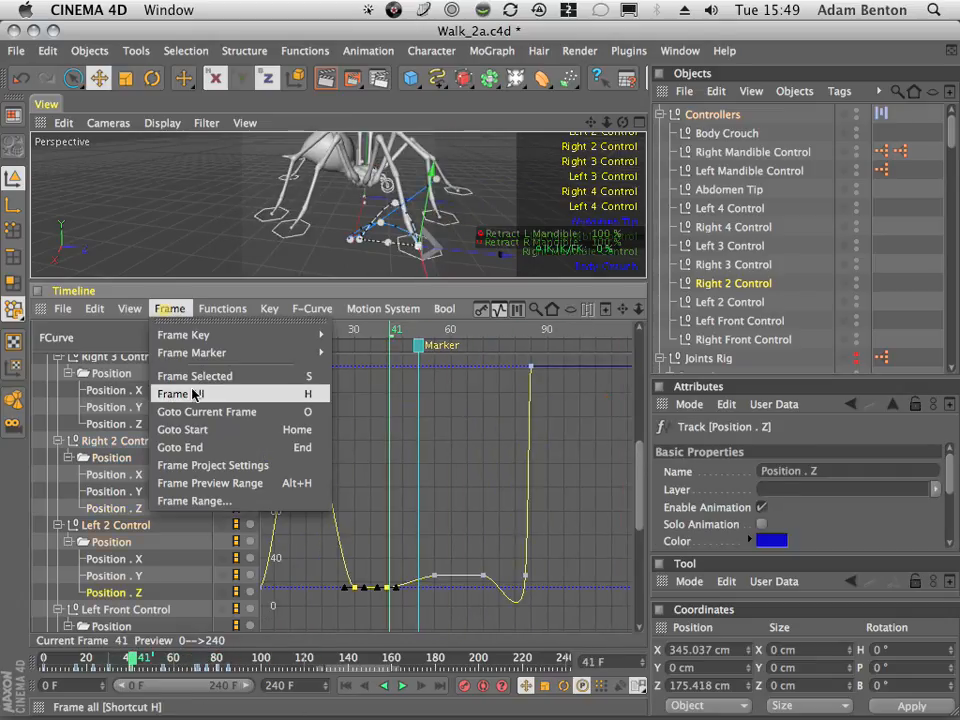
left_click(193, 392)
left_click_drag(478, 340, 501, 368)
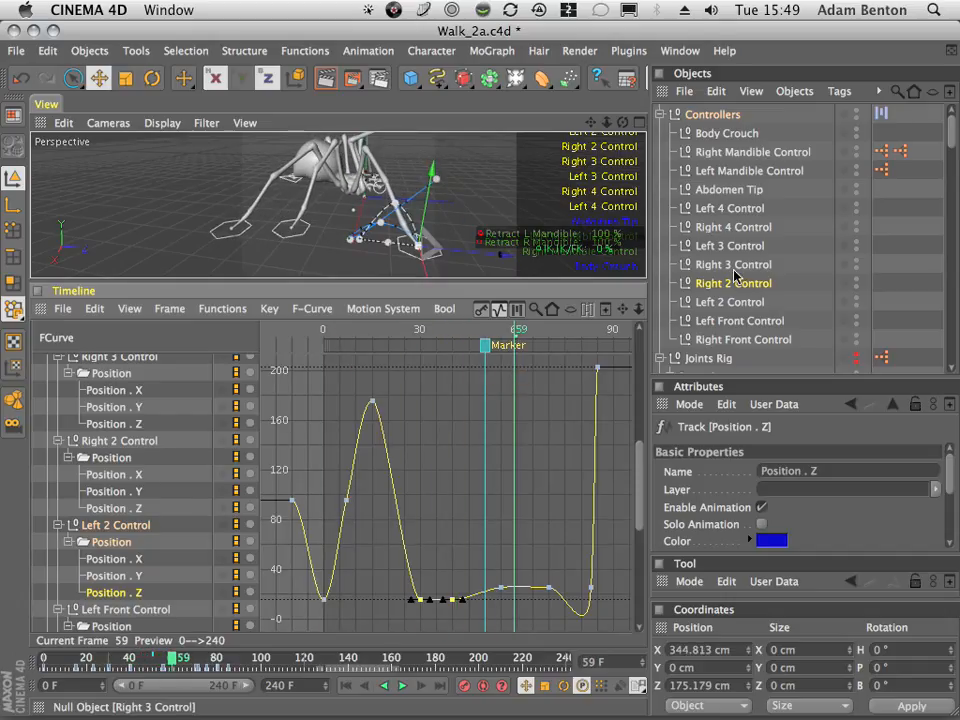
left_click(700, 301)
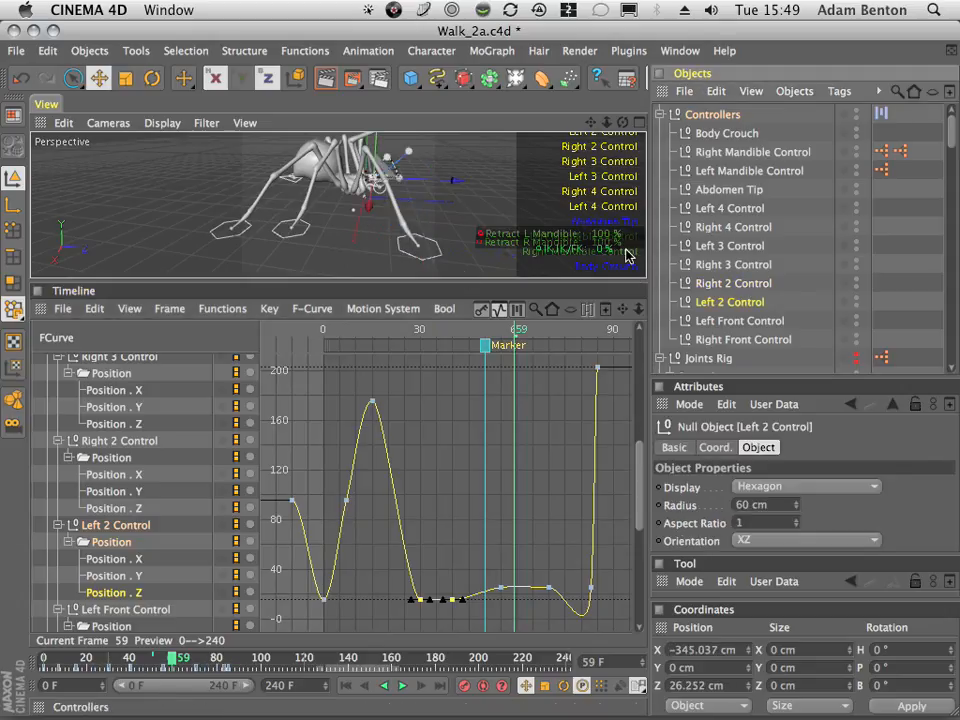
- Lower the Left 2 Control's last three planted Position Z keys, ending at frame 82, to 15.745 cm and flatten them with Zero Angle
left_click_drag(622, 123, 860, 18)
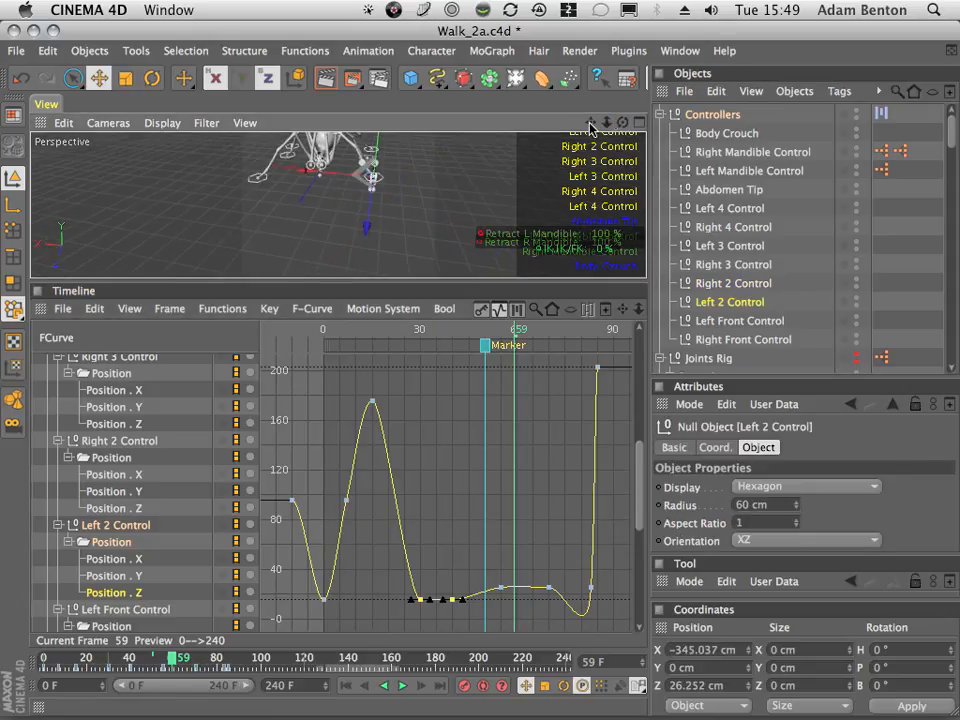
left_click_drag(590, 127, 510, 100)
left_click_drag(624, 121, 712, 95)
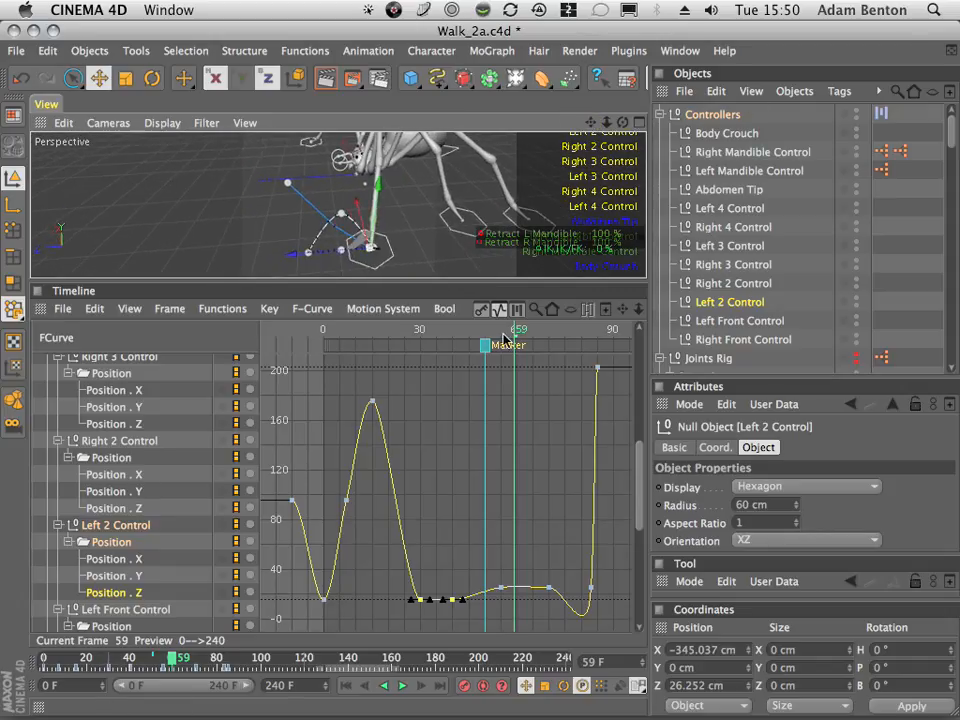
left_click_drag(505, 337, 515, 372)
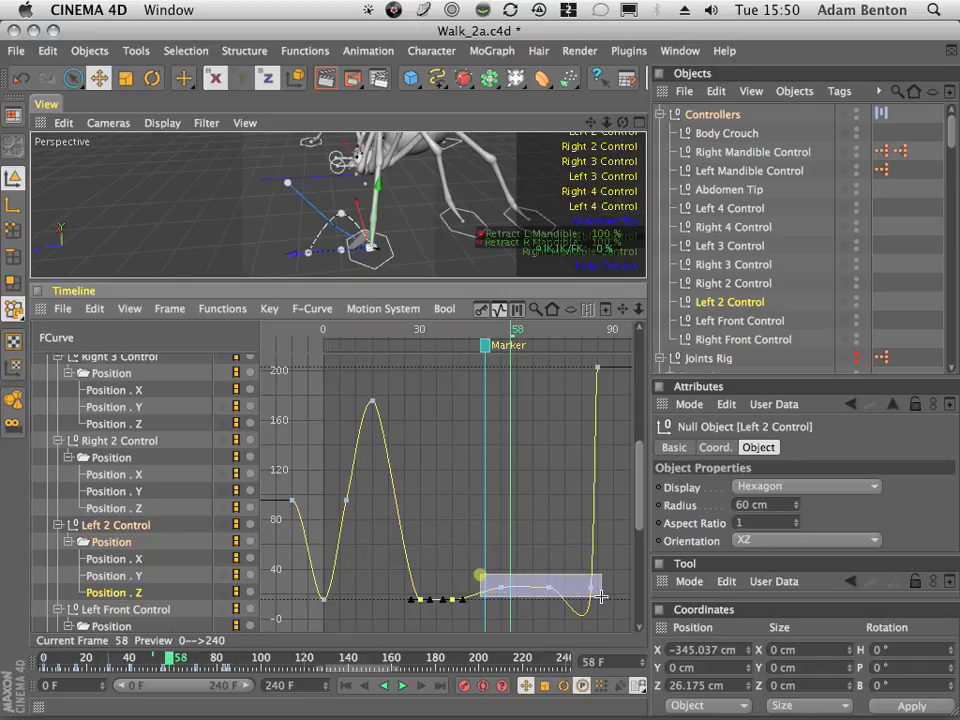
left_click_drag(601, 597, 545, 597)
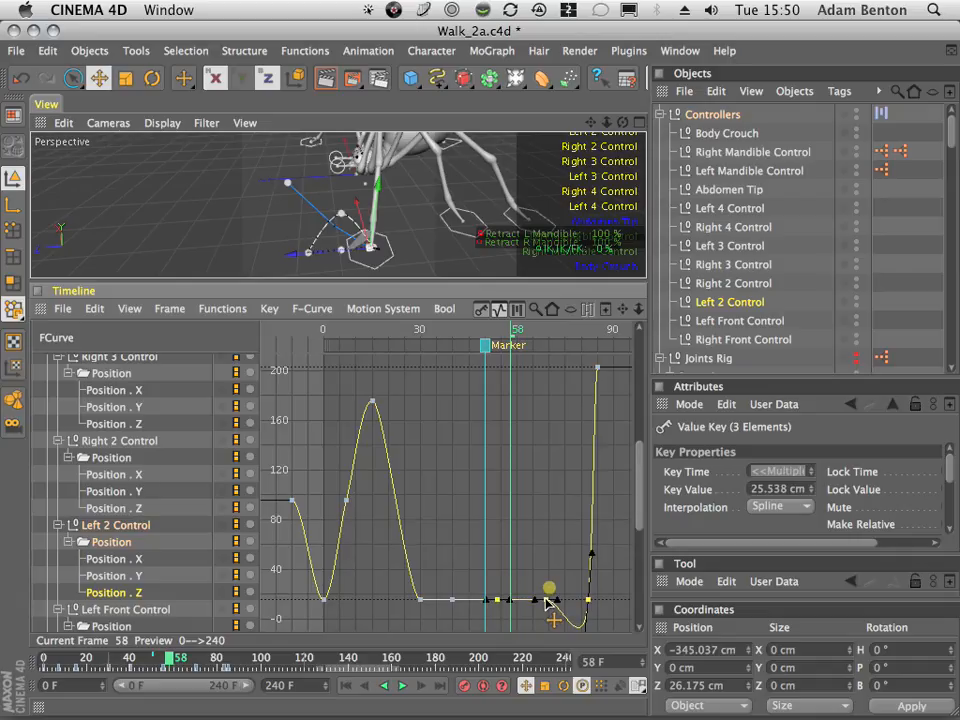
left_click(272, 308)
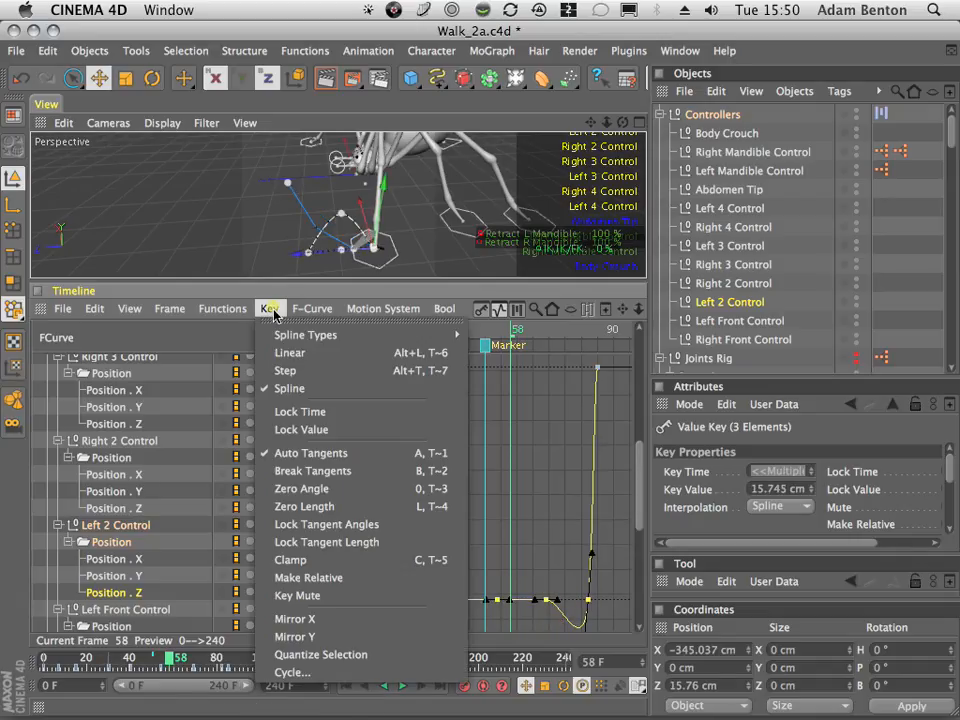
left_click(303, 425)
left_click_drag(458, 333, 370, 385)
- Inspect the Left 2 Control's Position Z keys at frames 82 and 69 and scrub to frame 78 to check the foot
left_click(147, 575)
left_click(133, 592)
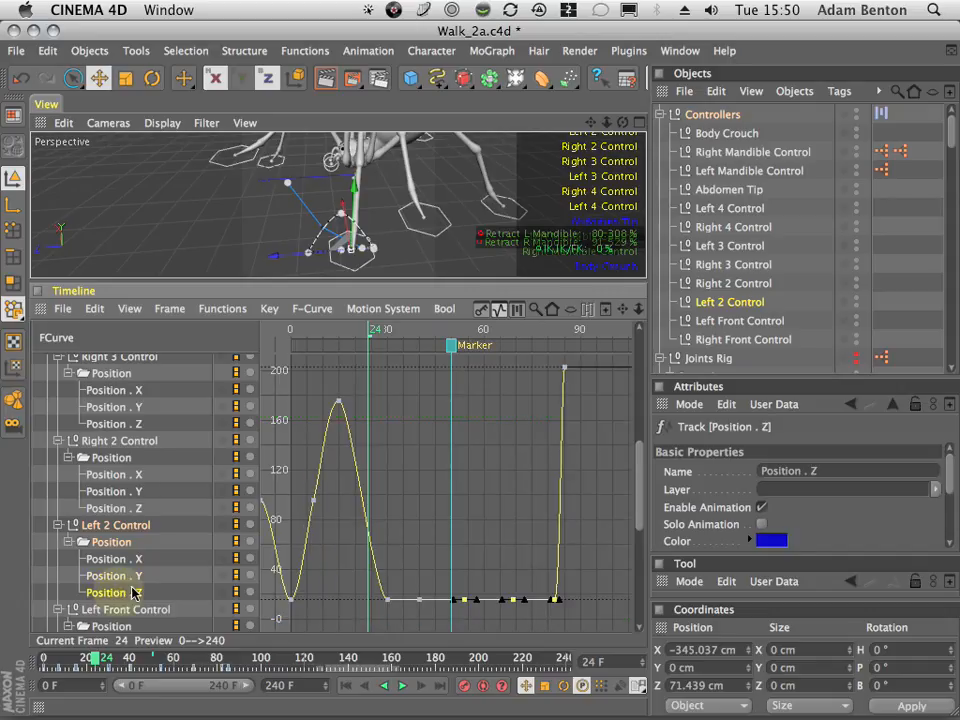
left_click(539, 526)
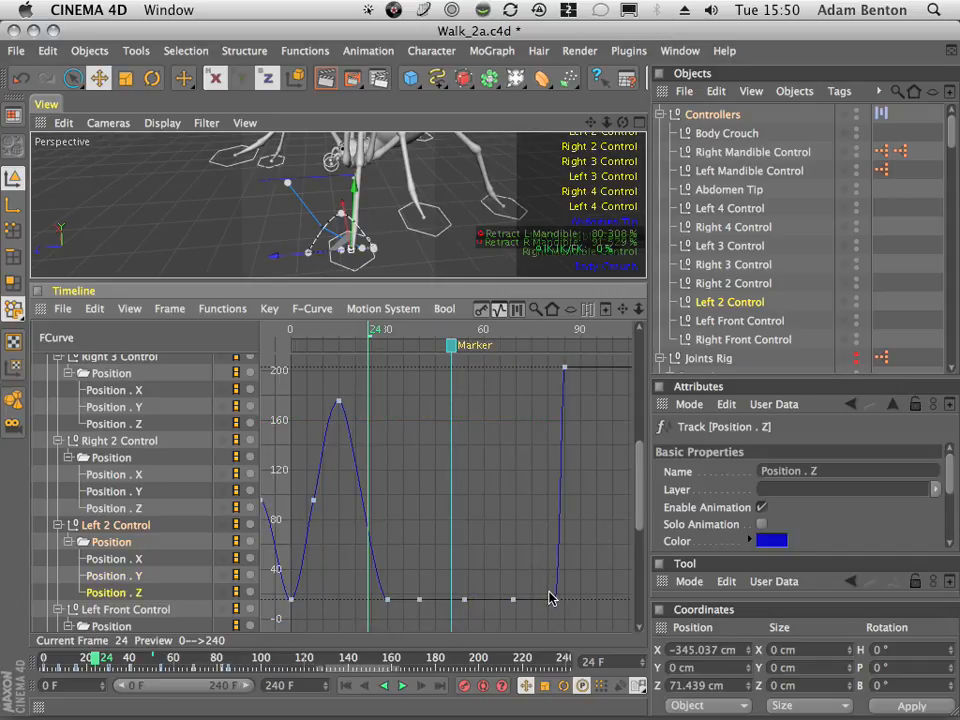
left_click(557, 598)
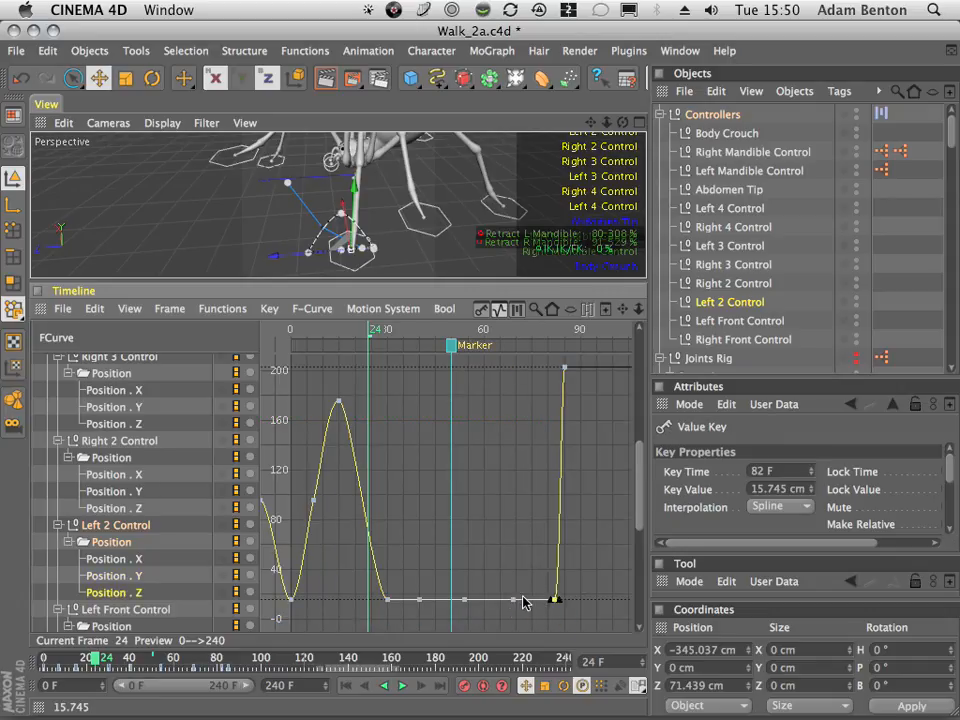
left_click(527, 598)
left_click(513, 599)
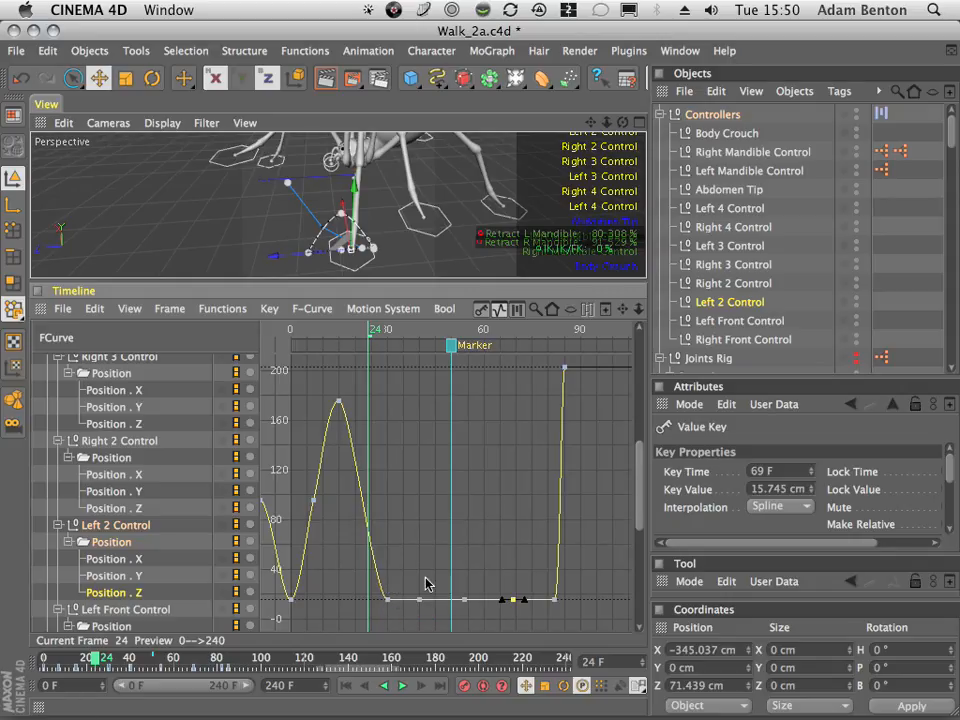
left_click_drag(365, 329, 541, 369)
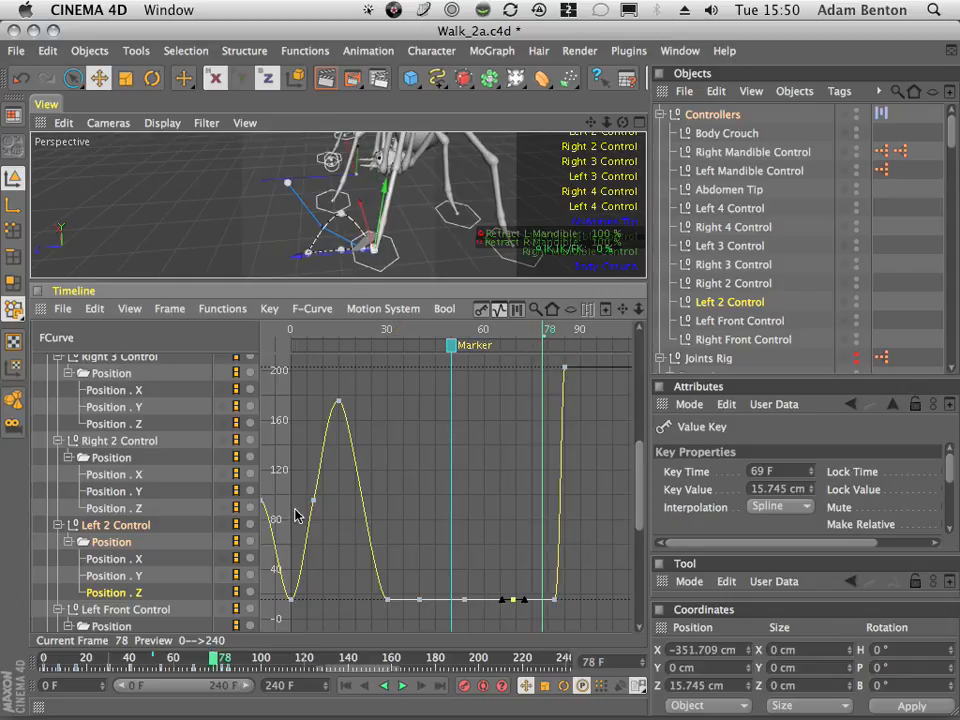
- Look through the Left 2 Control's Position X and Position Y curves, ending on Position Y
left_click(139, 577)
left_click(130, 559)
left_click(135, 578)
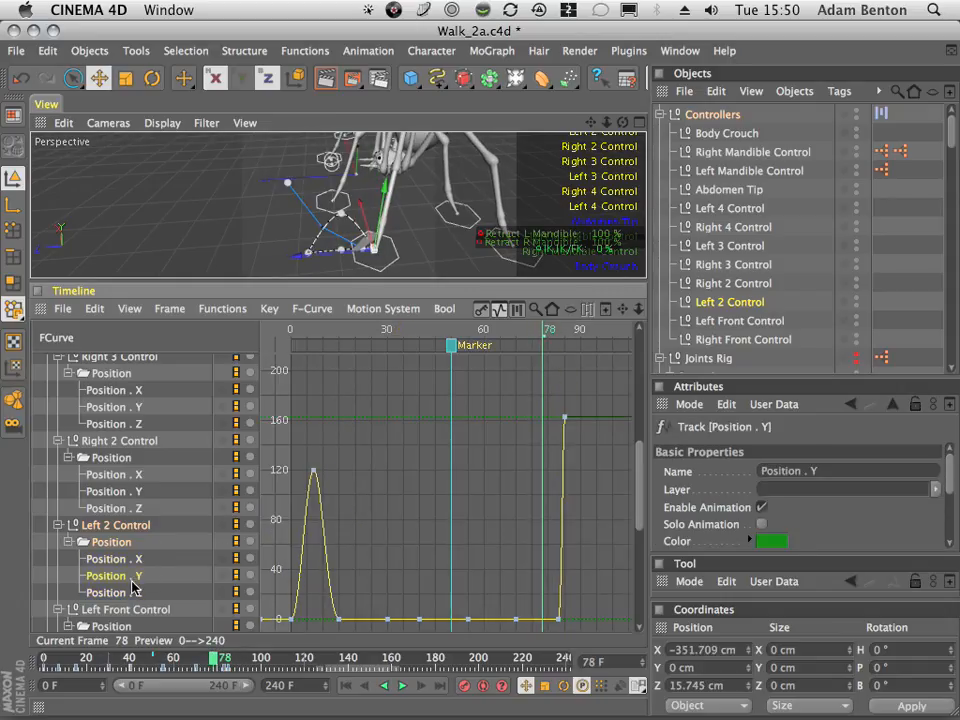
- Frame the Left 2 Control's Position Y curve and examine the foot close up in the Right view, scrubbing to frame 67
left_click(169, 308)
left_click(190, 392)
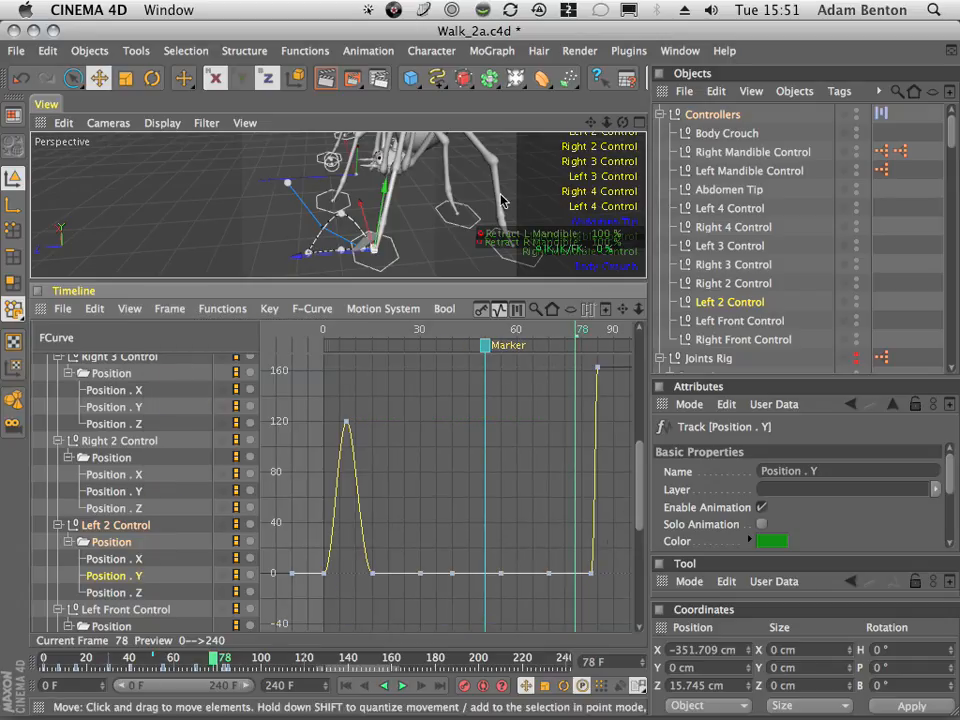
left_click(638, 122)
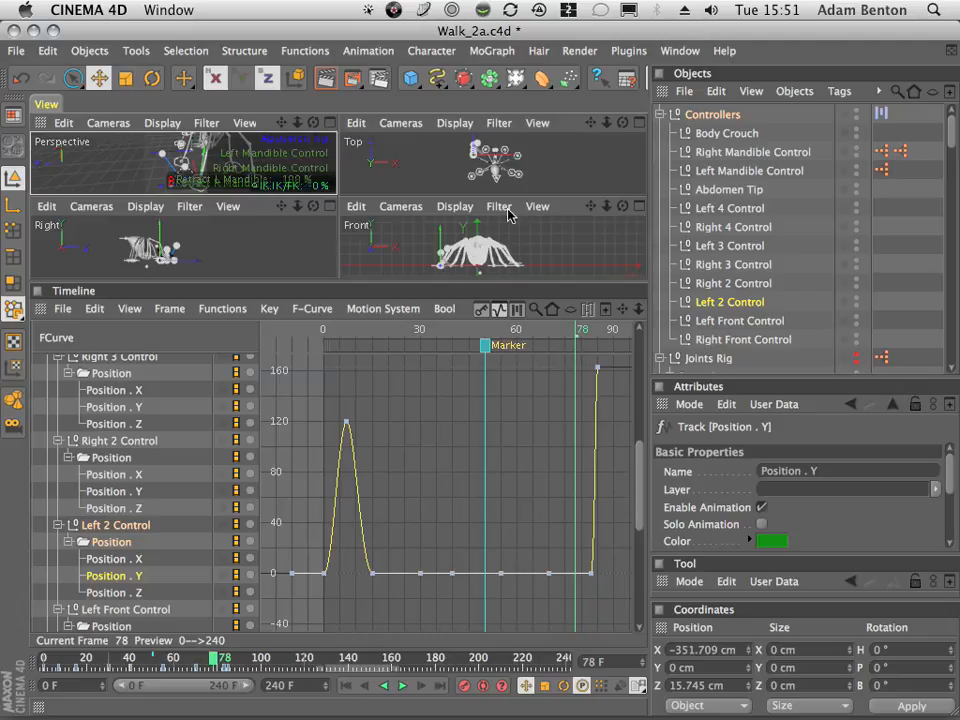
left_click(331, 205)
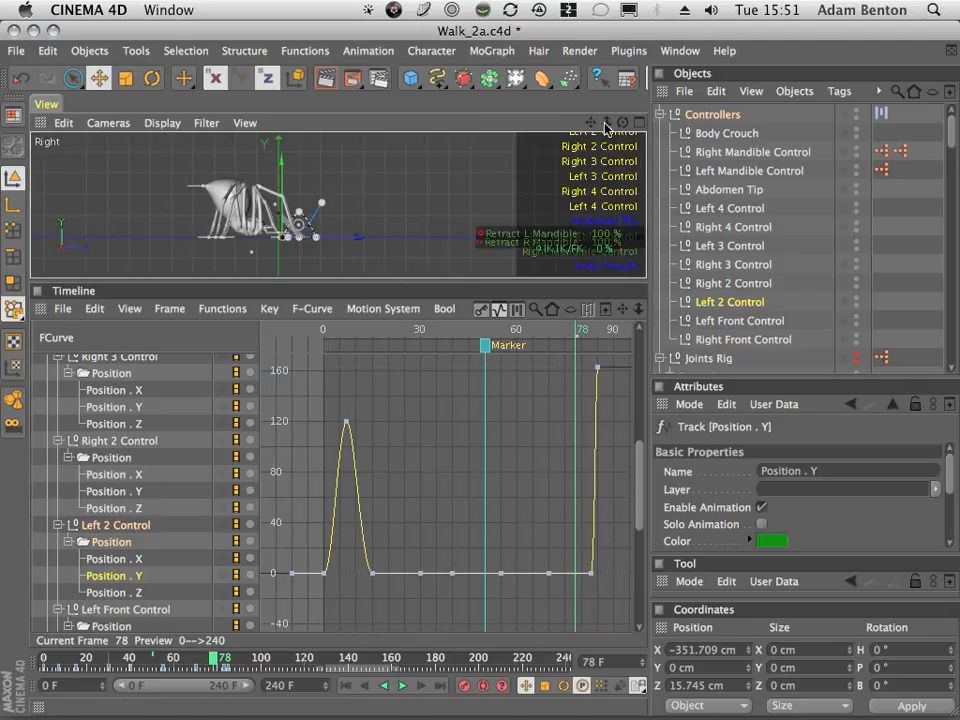
left_click_drag(619, 118, 304, 280)
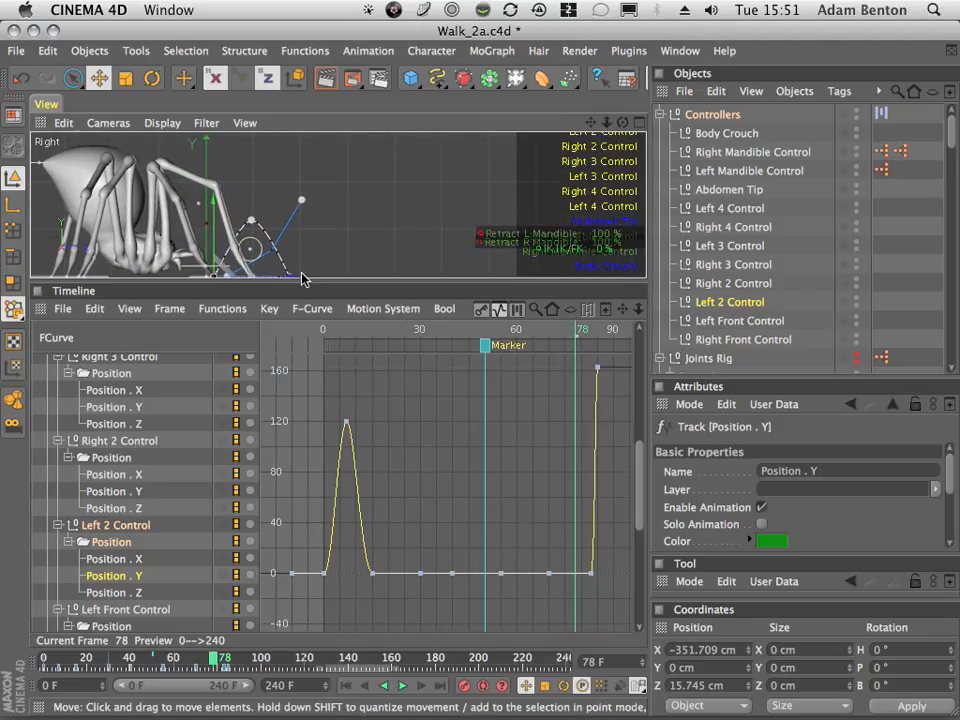
key("1")
left_click_drag(339, 241, 374, 194)
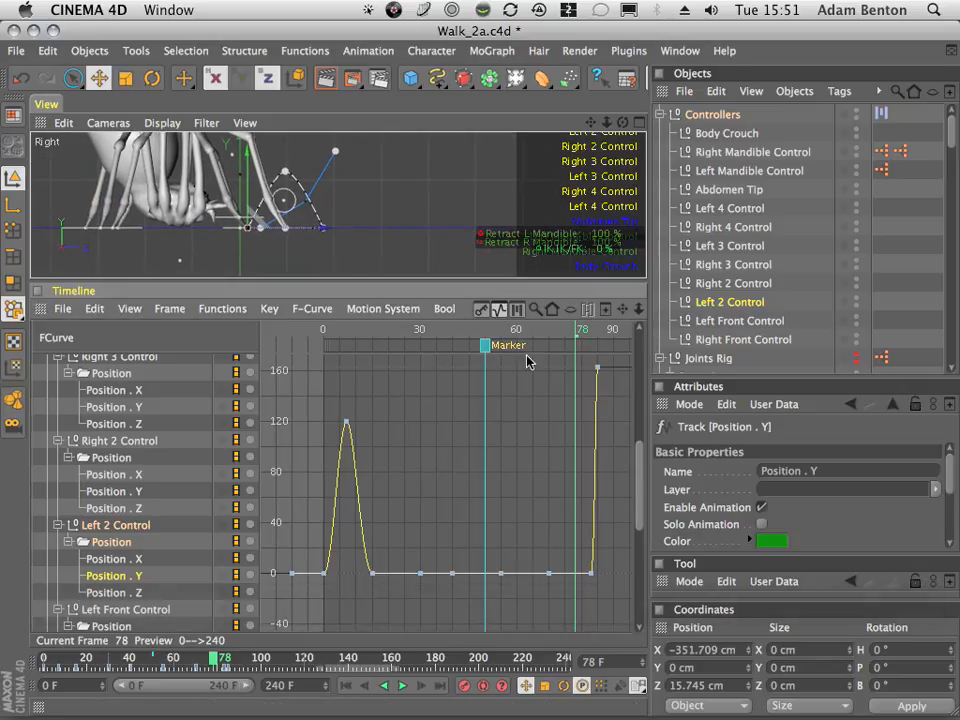
mouse_move(517, 328)
left_mouse_down()
mouse_move(464, 332)
mouse_move(630, 332)
mouse_move(408, 352)
mouse_move(501, 345)
left_mouse_up()
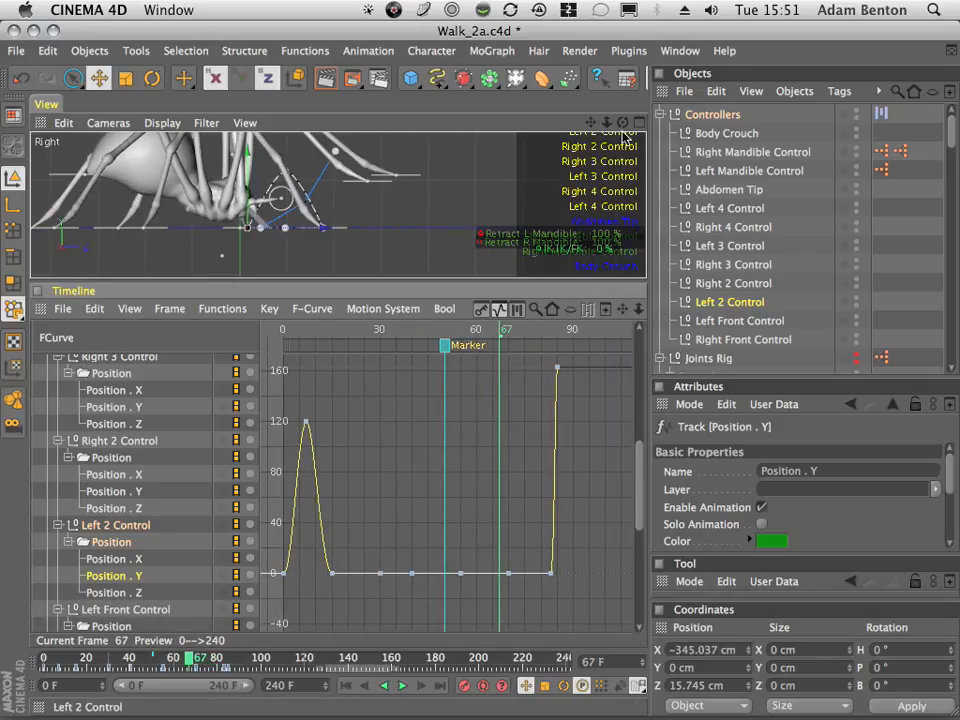
- Return to the enlarged Perspective view and scrub to frame 75 to check the Left 2 foot
left_click(640, 123)
left_click(328, 122)
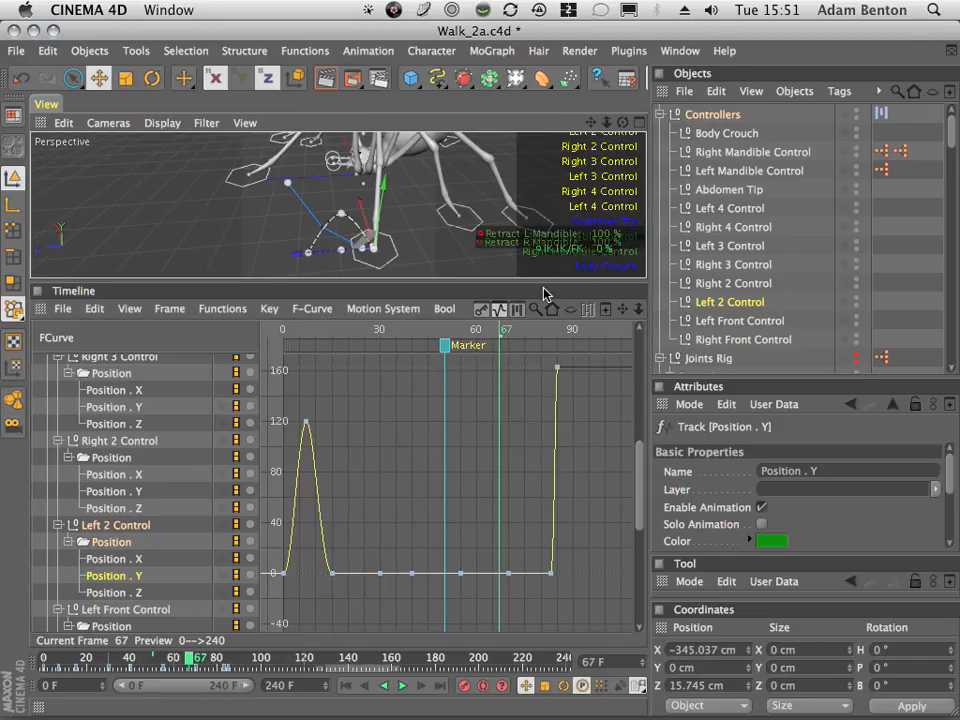
left_click_drag(450, 332, 524, 327)
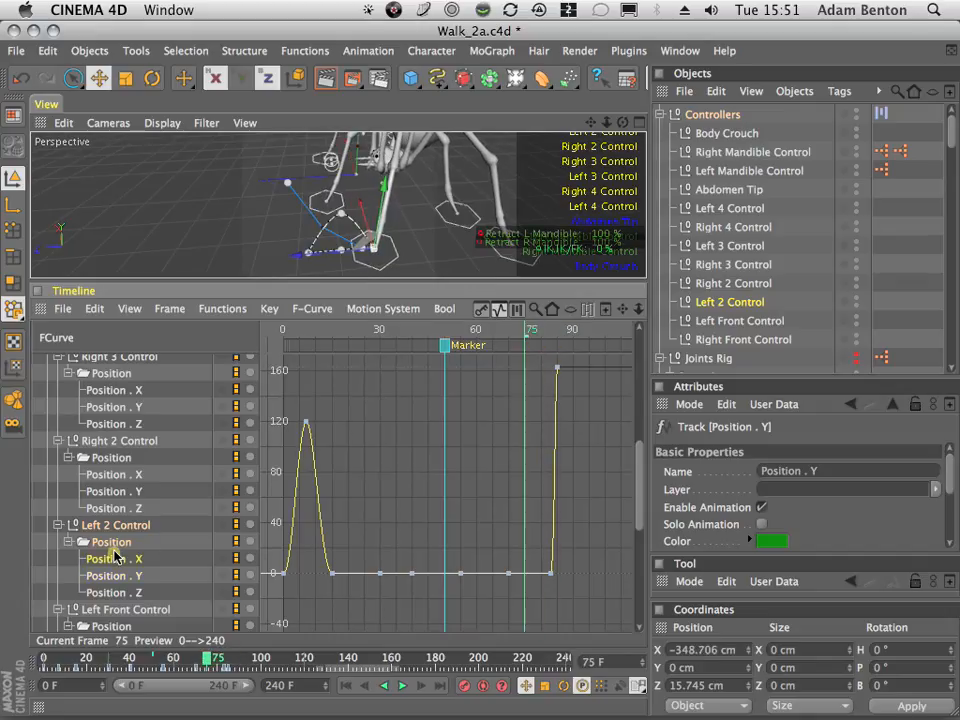
- Frame the Left 2 Control's Position X curve and flatten its last two planted keys at -345.037 cm with Zero Angle
left_click(115, 558)
left_click(169, 308)
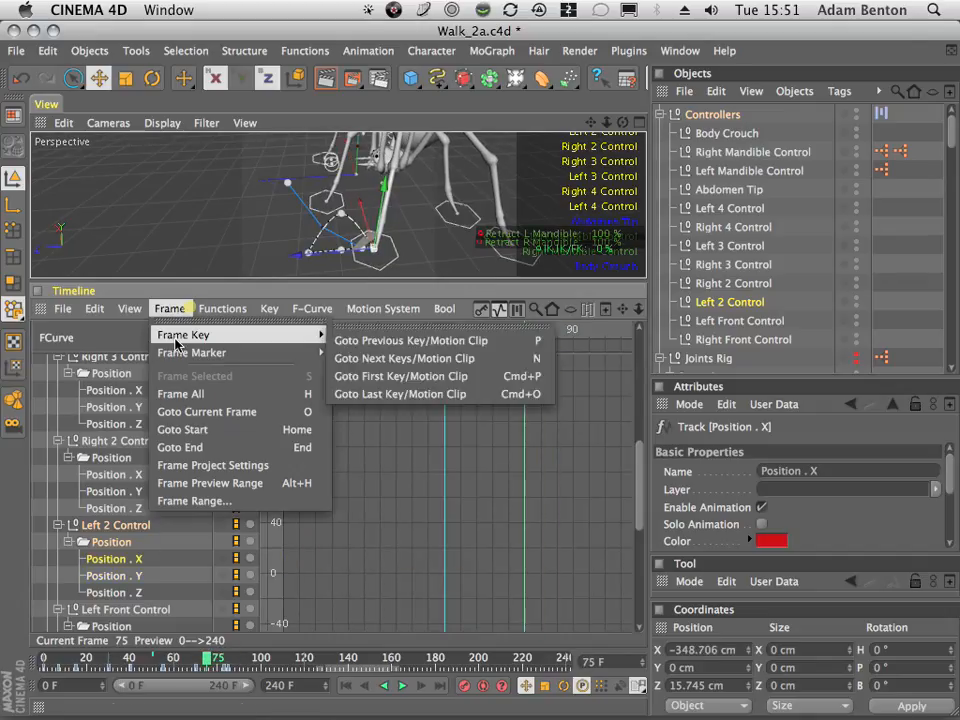
left_click(182, 391)
left_click_drag(608, 332, 507, 335)
left_click_drag(625, 313, 558, 452)
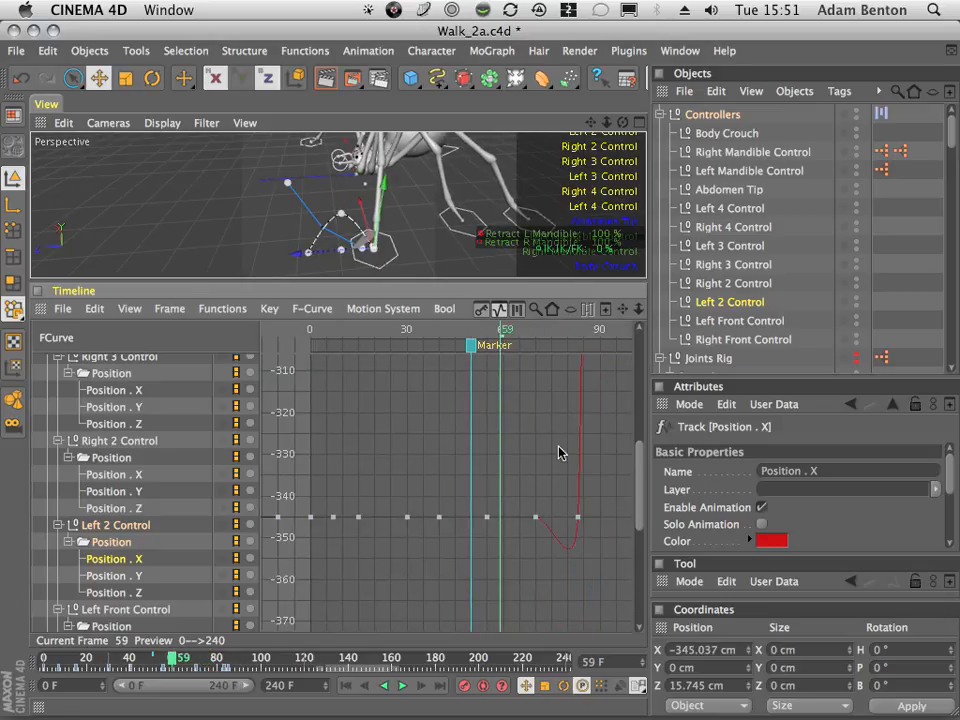
left_click_drag(593, 532, 593, 532)
left_click(269, 308)
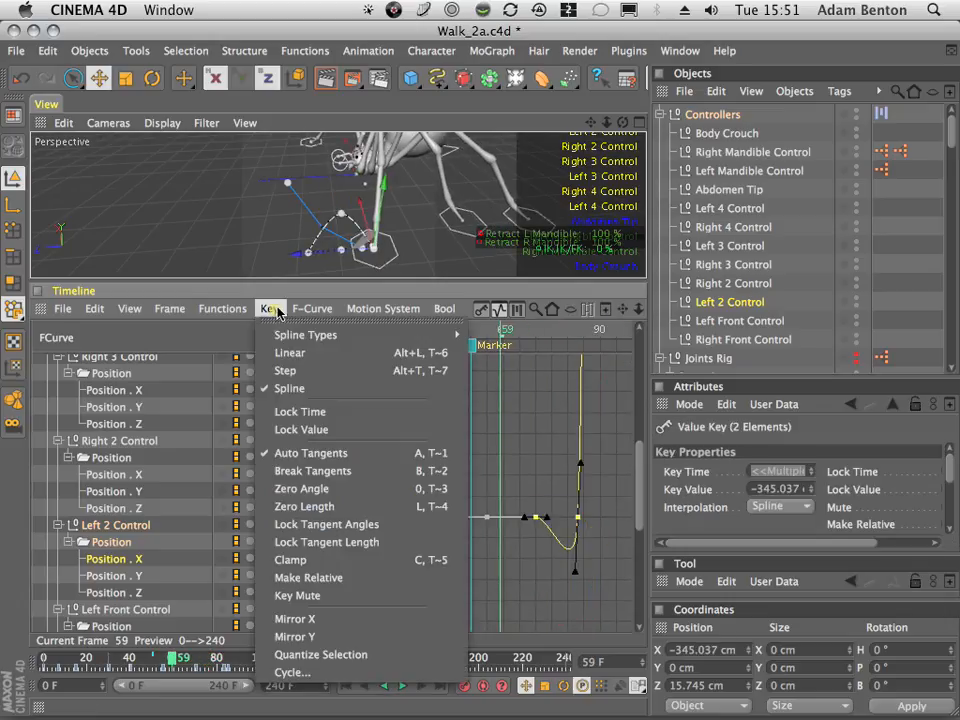
left_click(308, 471)
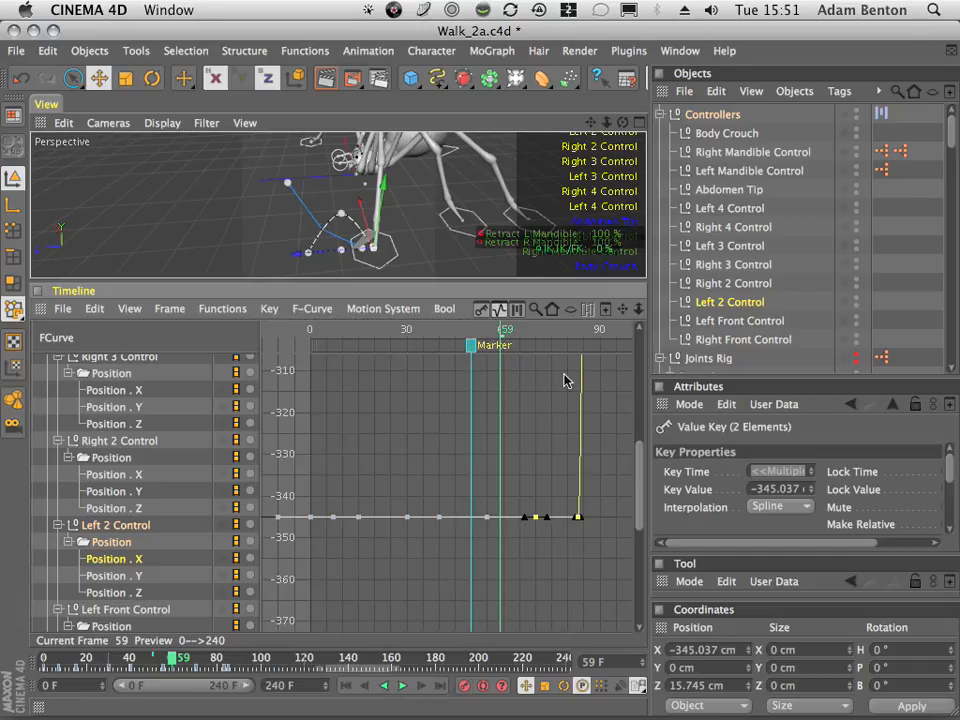
- Scrub back to frame 51, show the whole spider in the Perspective view, and play the walk from frame 0 to frame 144
left_click_drag(549, 329, 418, 346)
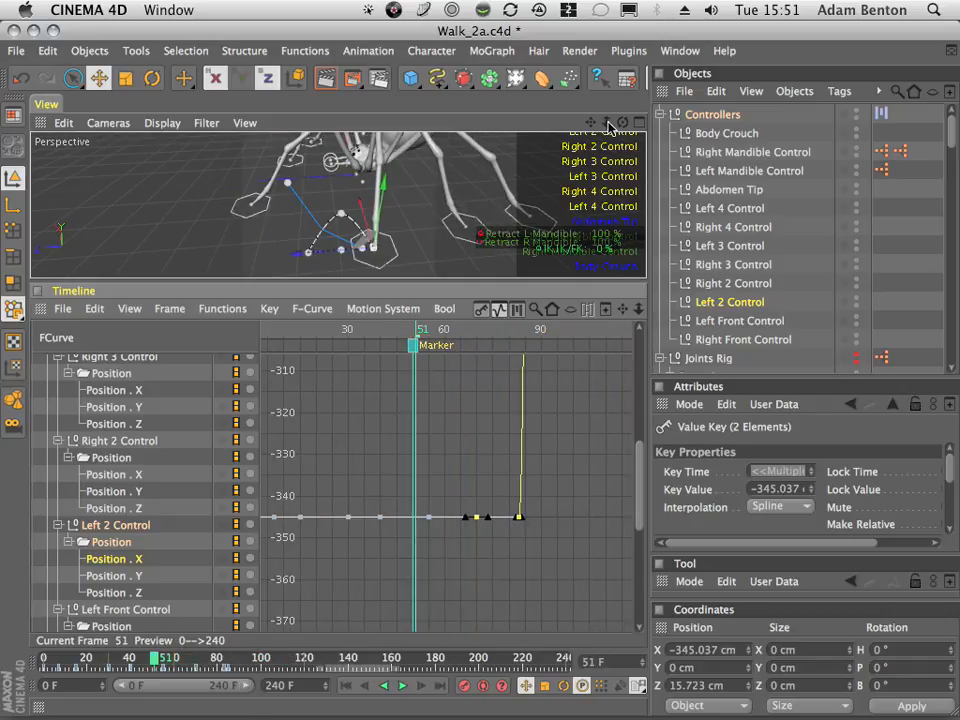
left_click_drag(608, 127, 352, 221)
left_click_drag(591, 124, 702, 108)
left_click(348, 686)
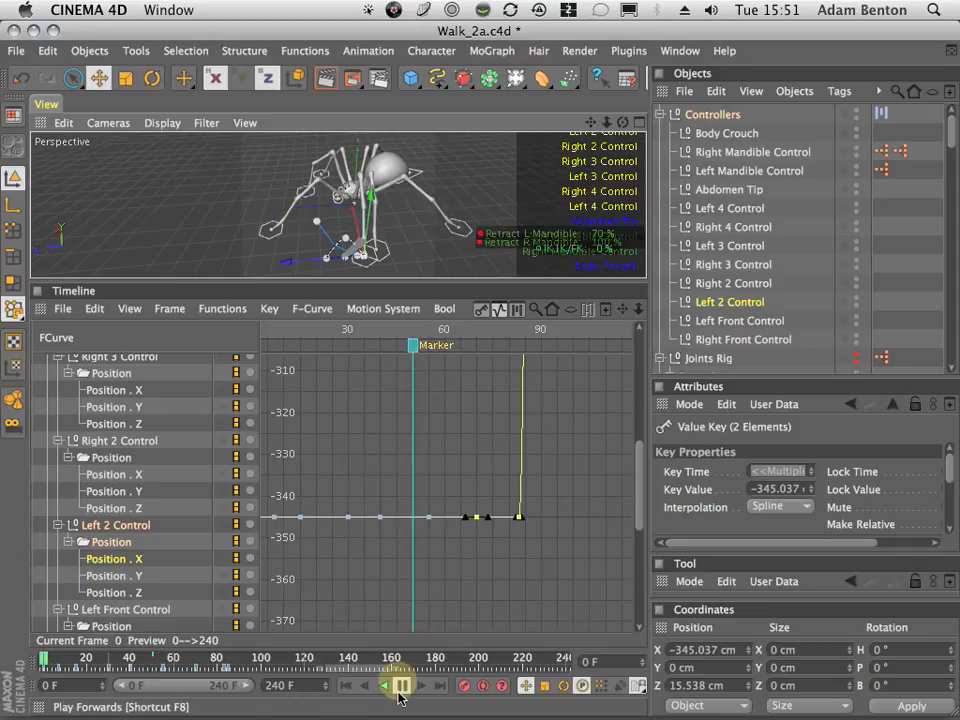
left_click(400, 686)
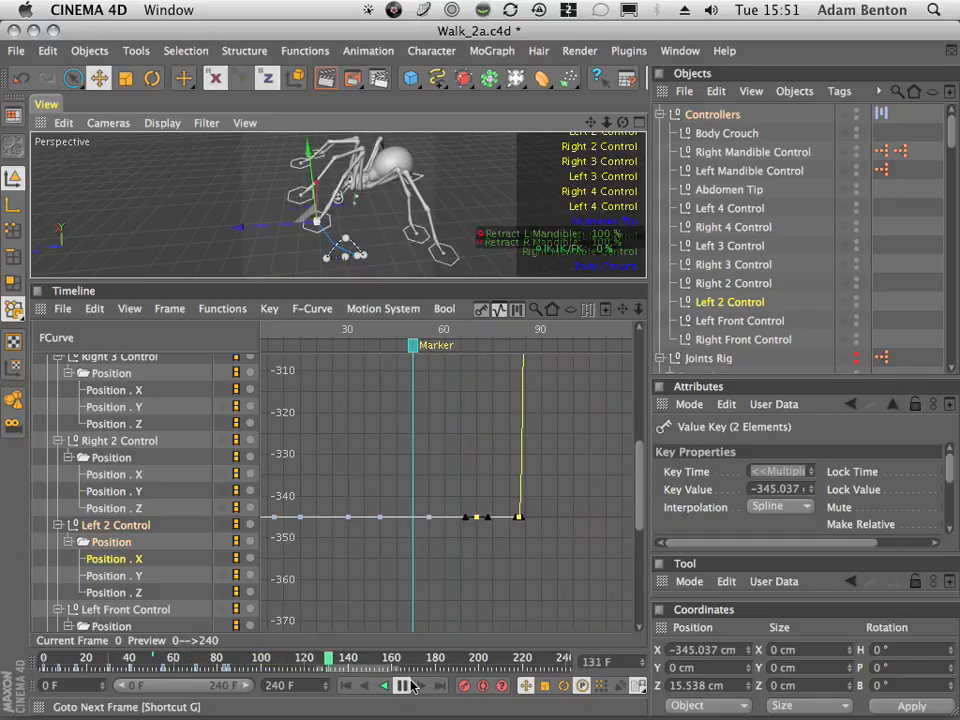
left_click(397, 686)
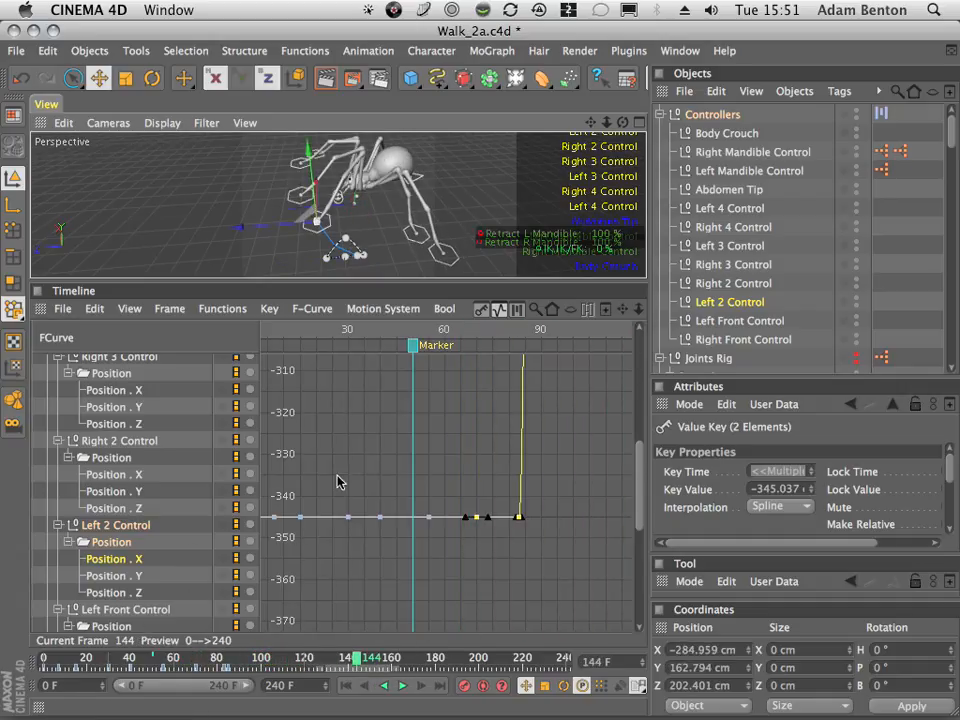
- Select the Left 3 Control object and display its Position X curve framed in the graph
scroll(643, 461, "down", 10)
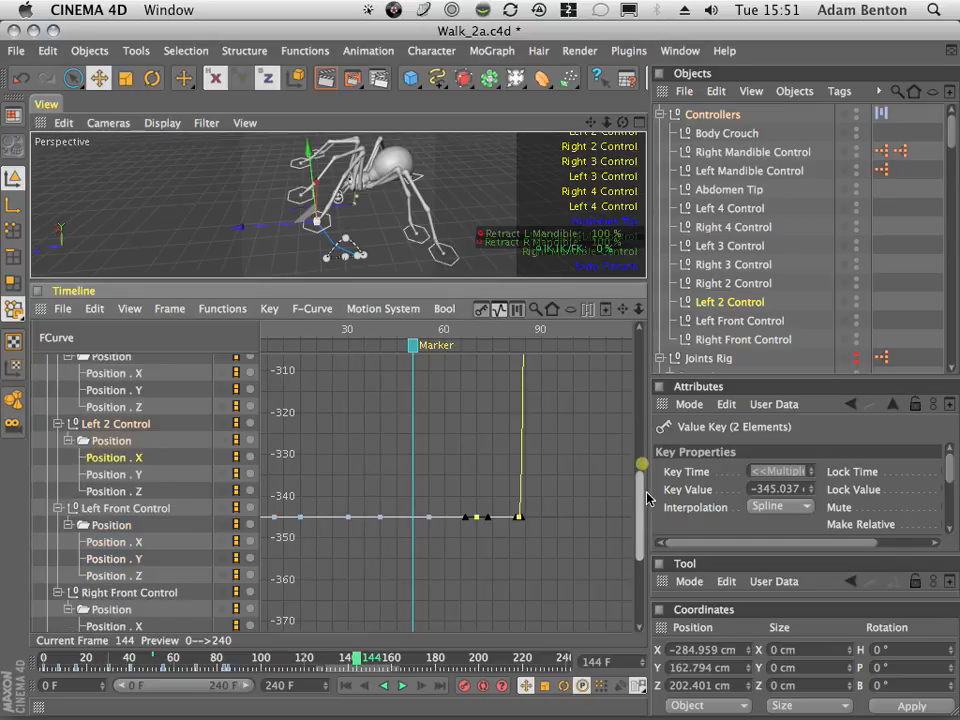
left_click_drag(659, 397, 670, 364)
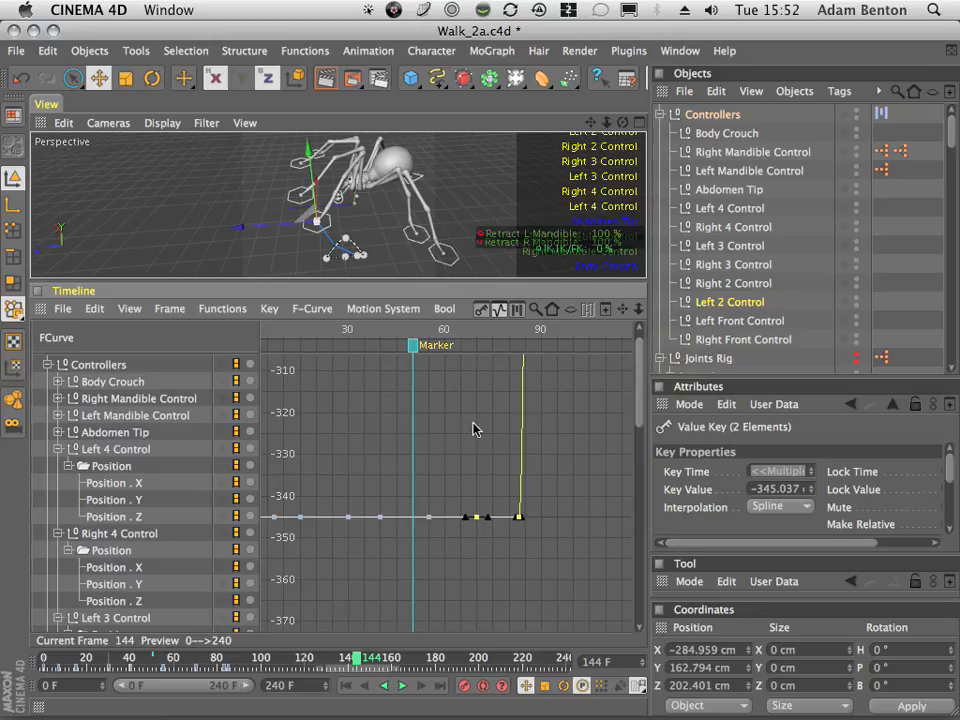
left_click(118, 619)
left_click_drag(643, 386, 646, 423)
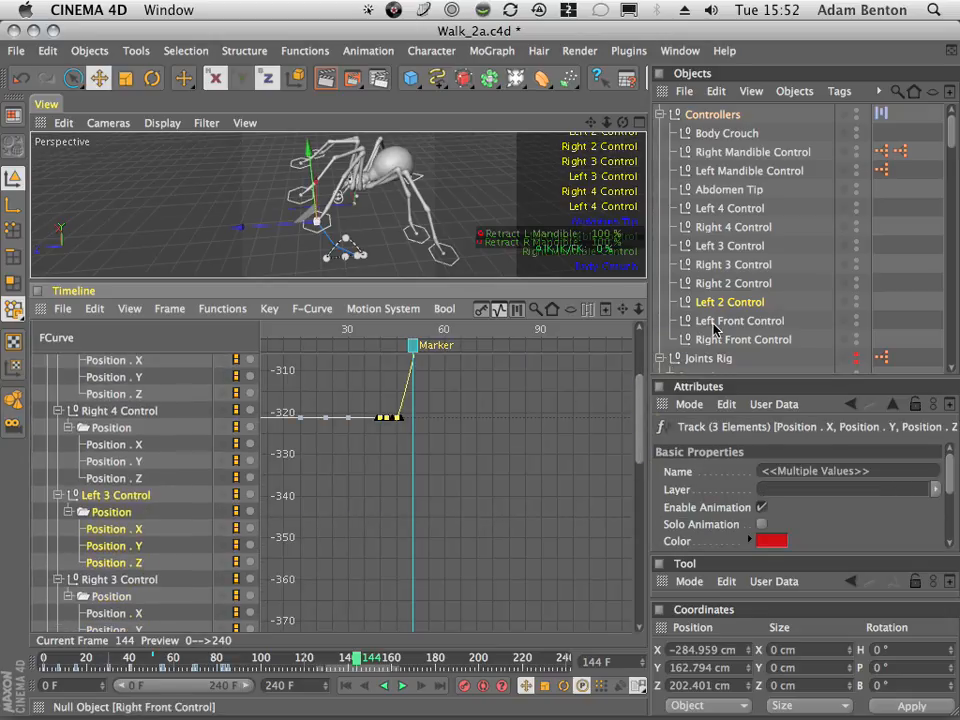
left_click(727, 266)
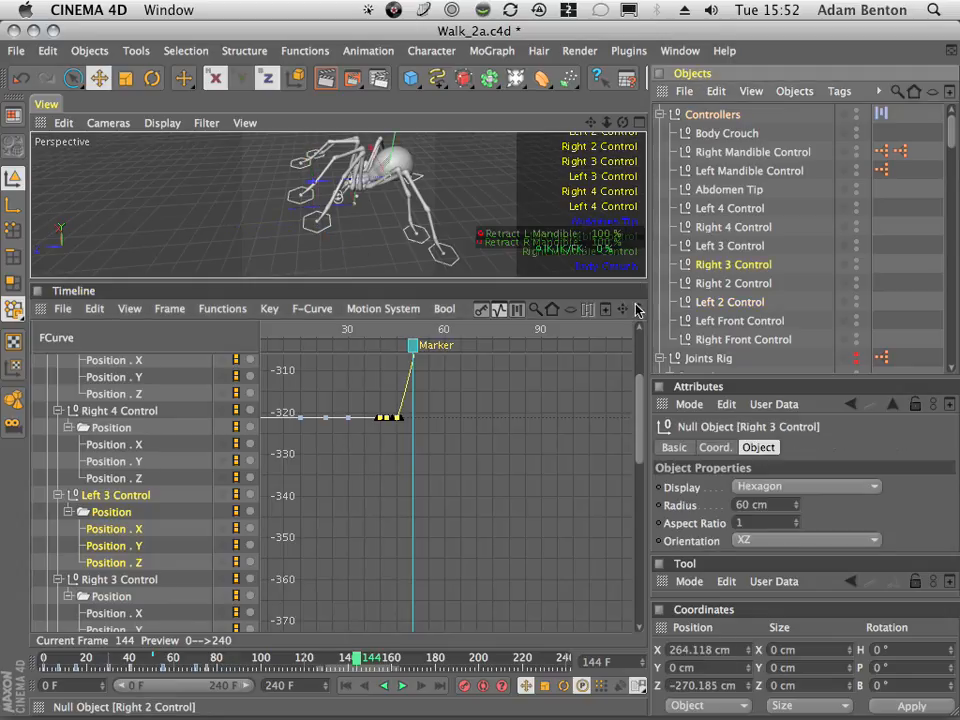
left_click(728, 245)
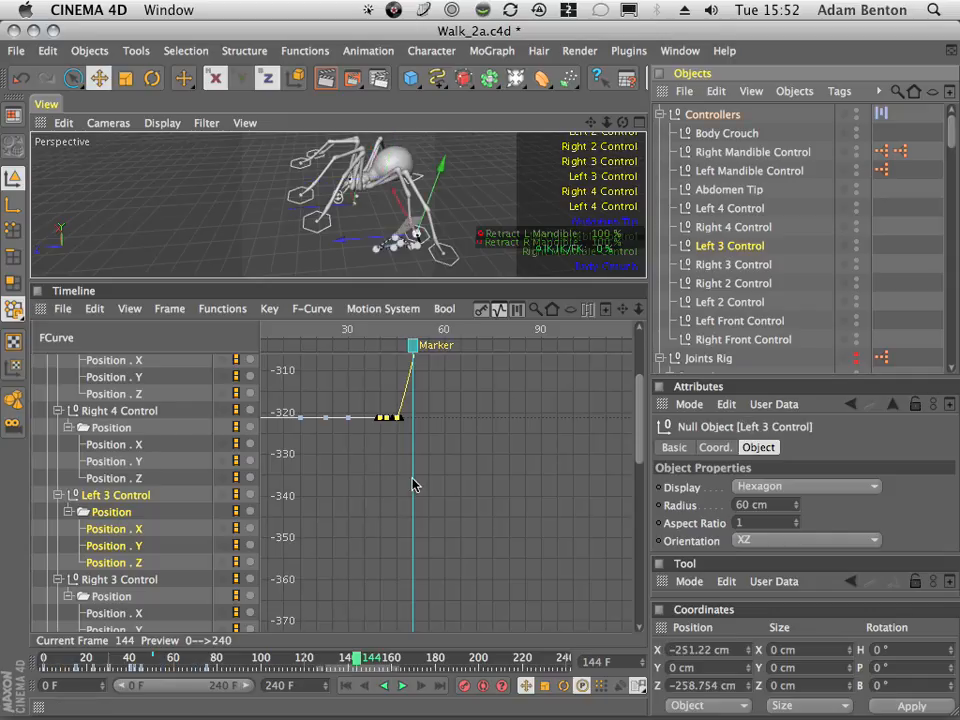
left_click(114, 529)
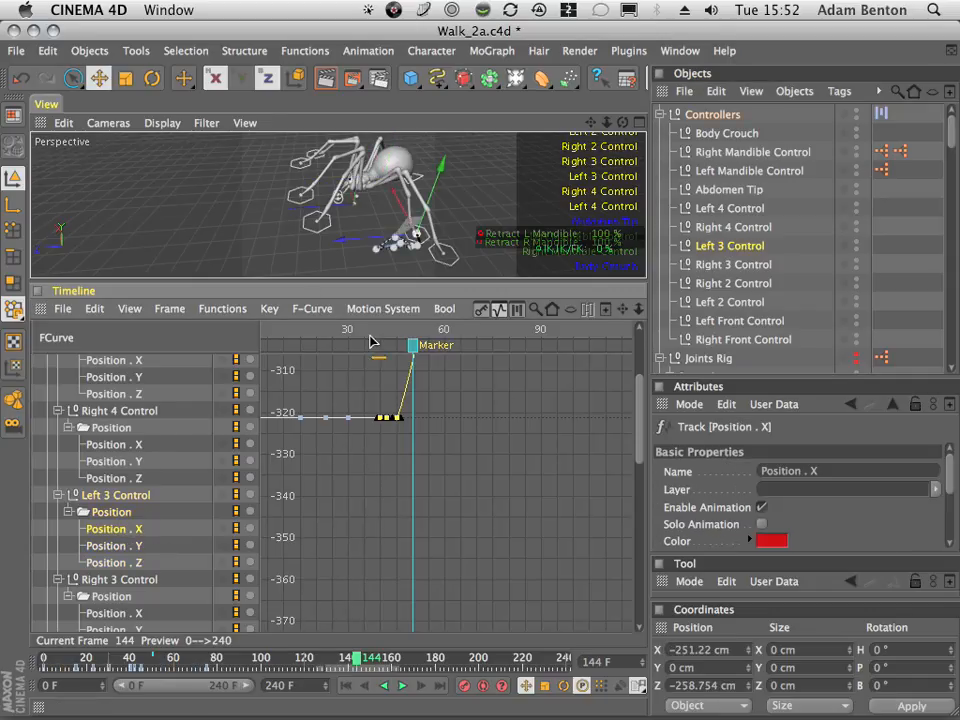
left_click(129, 308)
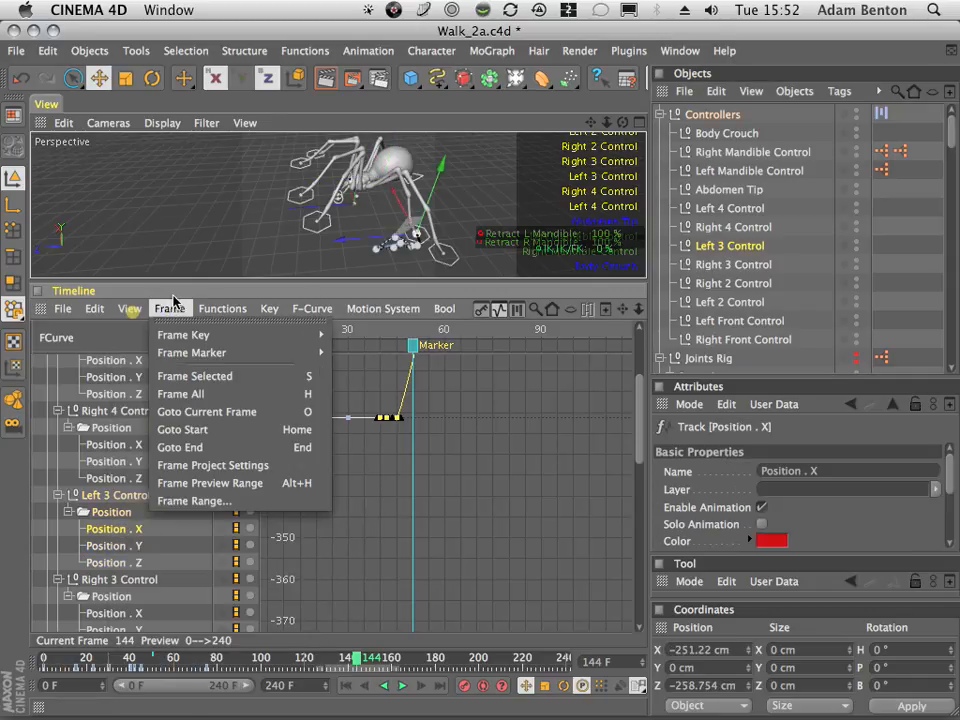
left_click(189, 377)
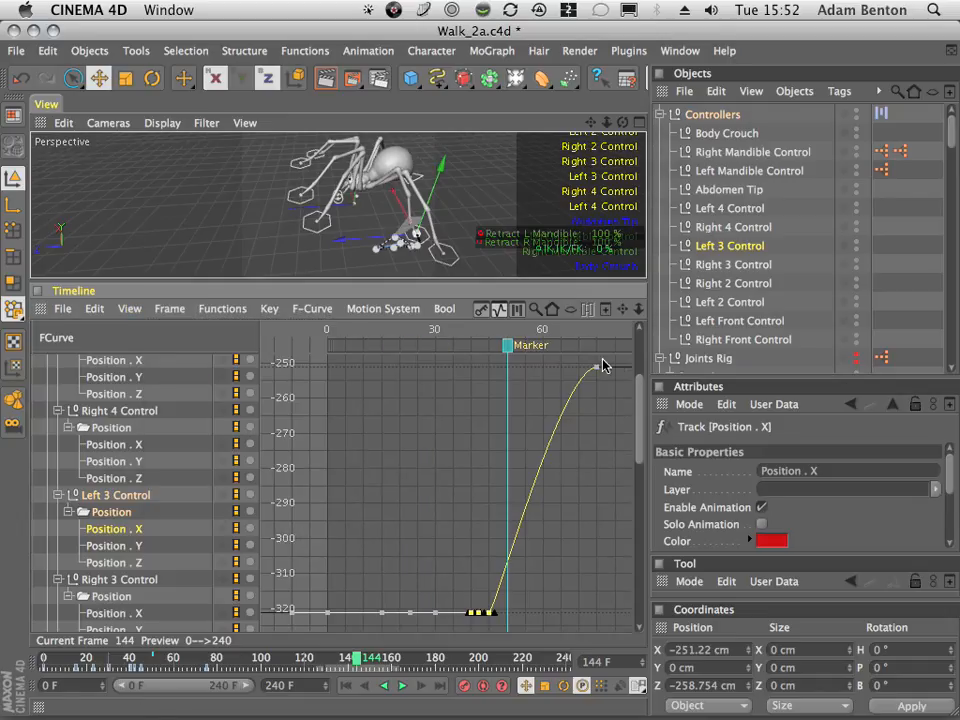
- Scrub between frames 47 and 64 to examine the Left 3 foot's movement, ending on frame 62
left_click_drag(643, 387, 644, 362)
mouse_move(483, 327)
left_mouse_down()
mouse_move(426, 330)
mouse_move(520, 333)
mouse_move(495, 336)
left_mouse_up()
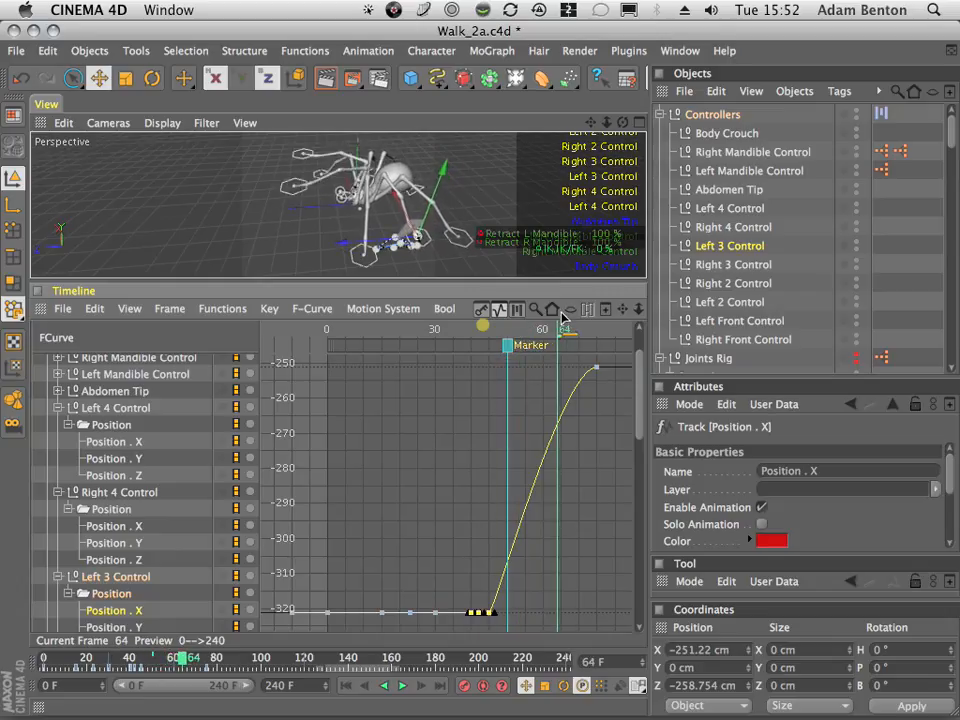
mouse_move(563, 318)
left_mouse_down()
mouse_move(586, 319)
mouse_move(578, 318)
left_mouse_up()
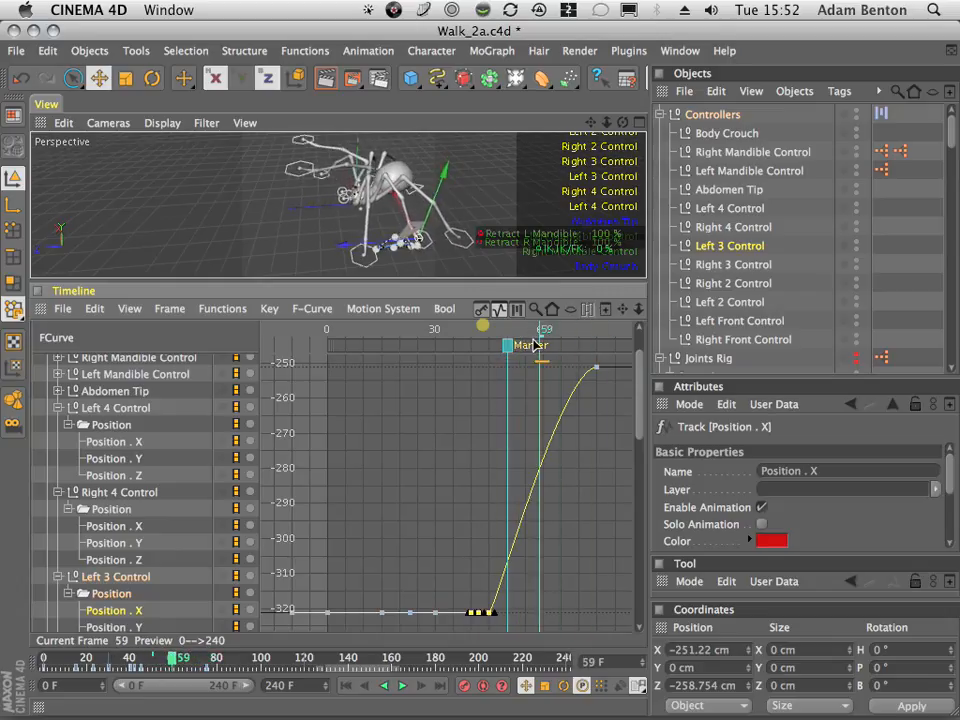
left_click_drag(505, 356, 472, 376)
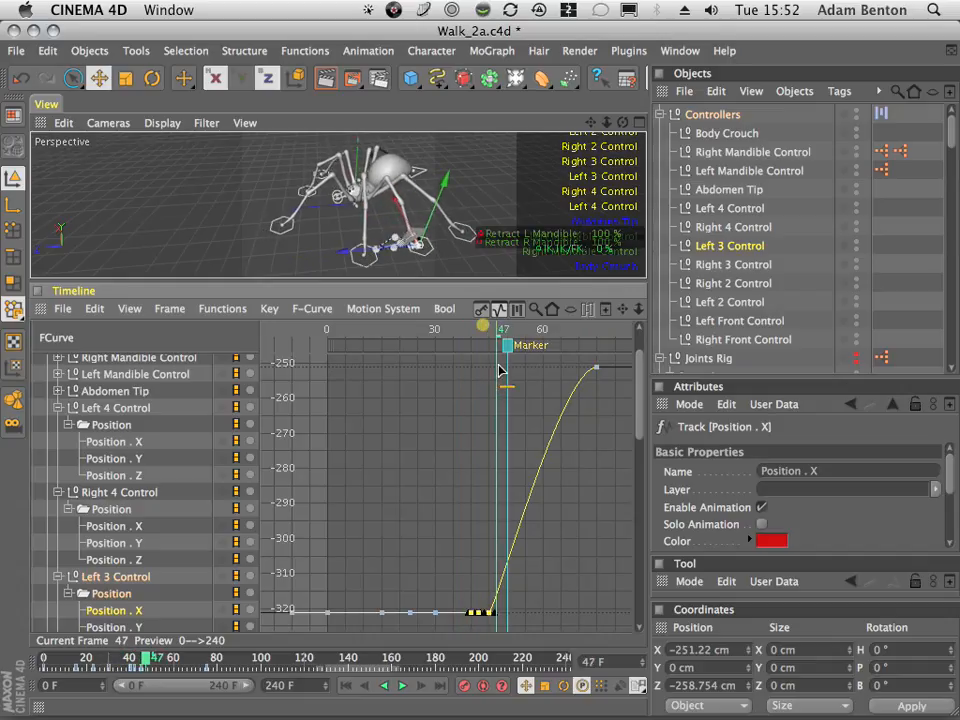
mouse_move(541, 352)
left_mouse_down()
mouse_move(560, 352)
mouse_move(549, 354)
left_mouse_up()
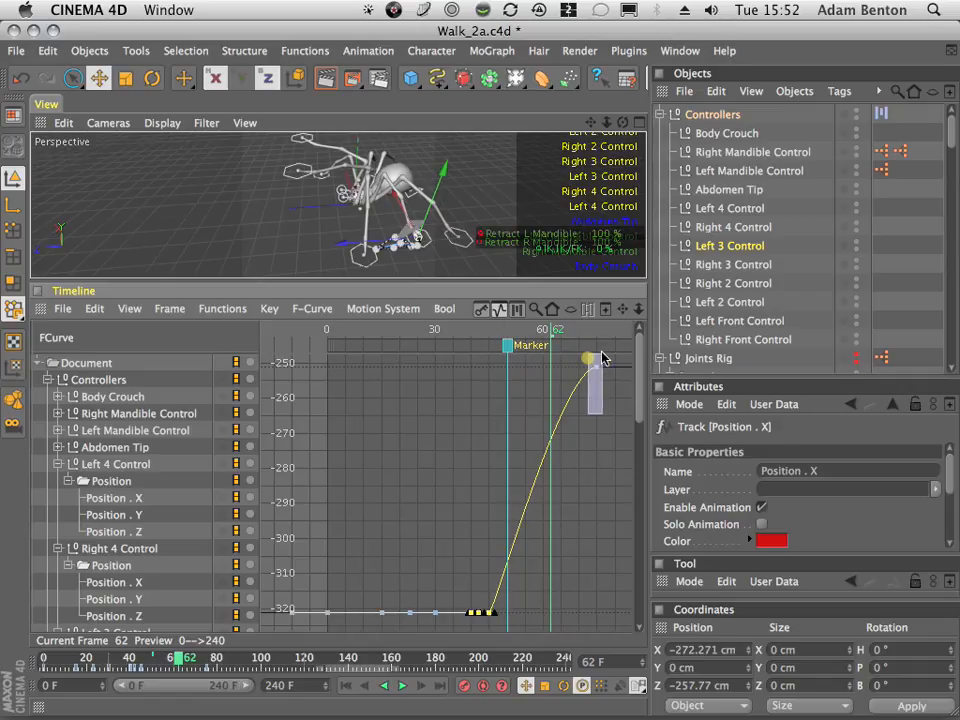
- Select the Left 3 Control's Position X key at frame 75 and set its interpolation to Linear
left_click(333, 392)
left_click(270, 308)
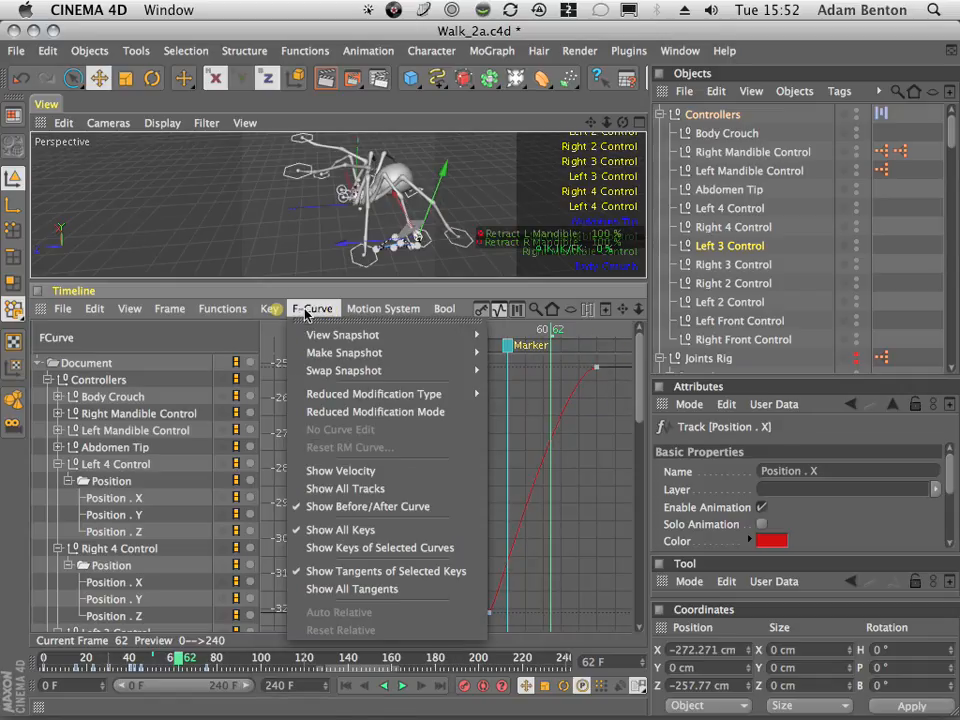
mouse_move(222, 308)
left_click(594, 368)
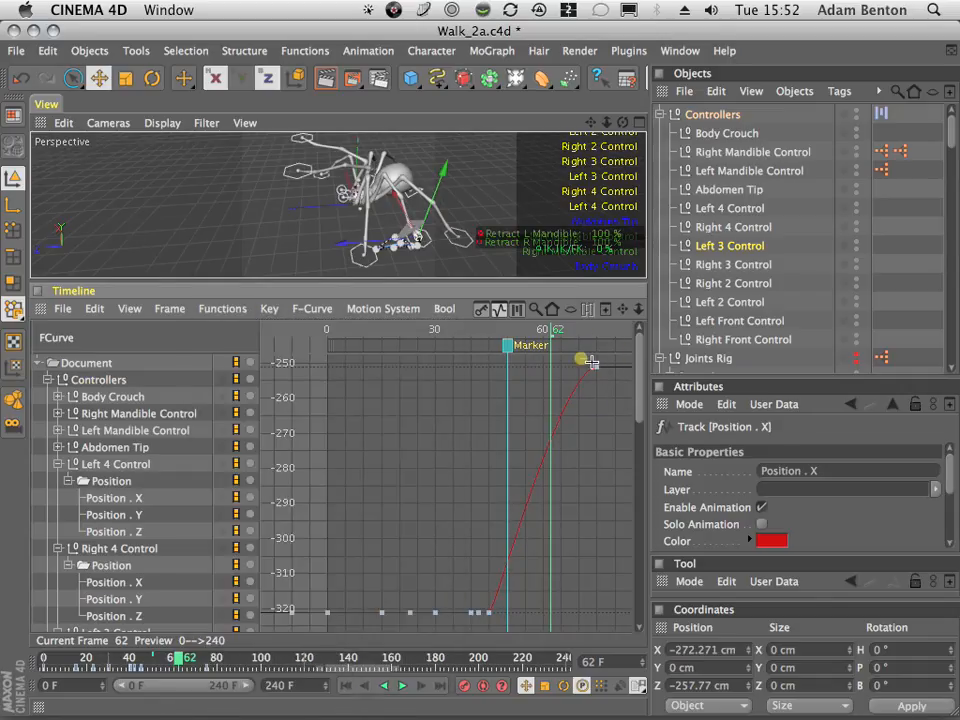
left_click(269, 308)
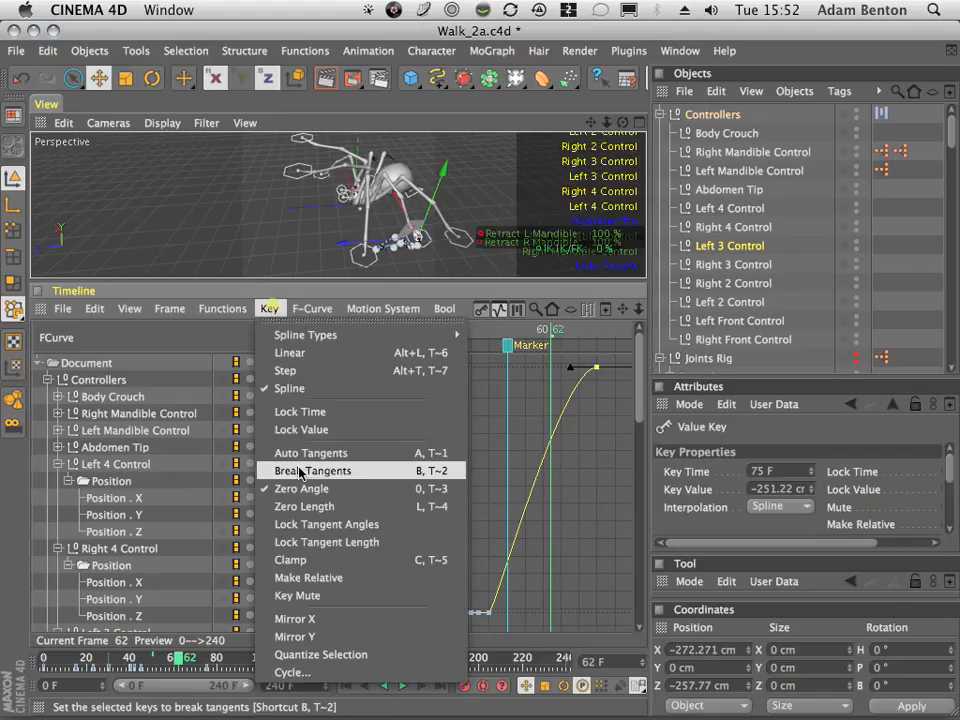
left_click(280, 366)
left_click(269, 308)
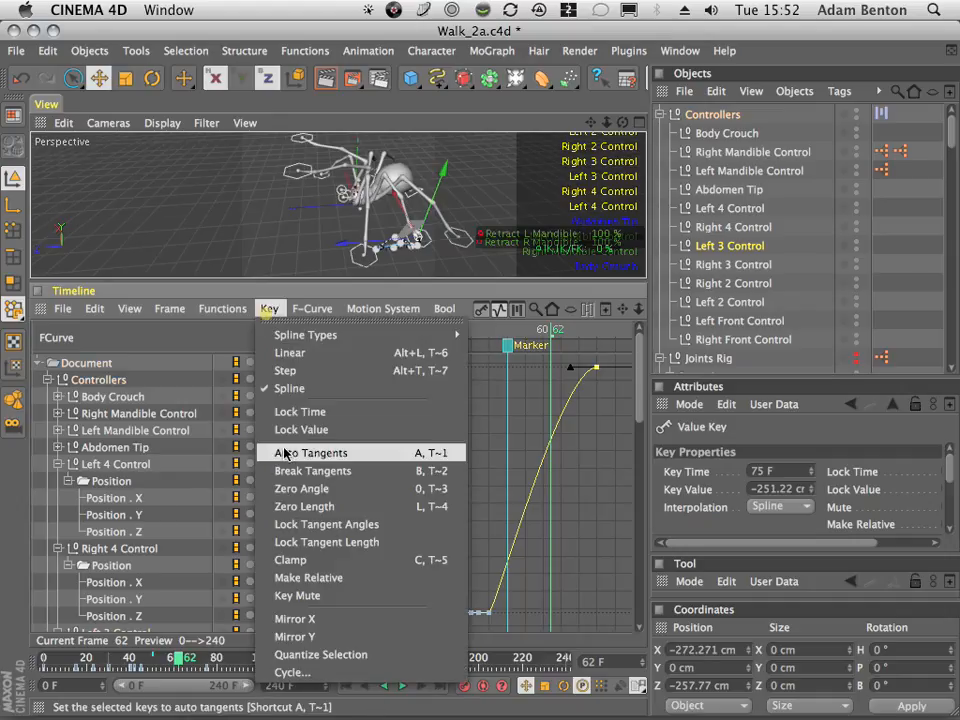
left_click(291, 354)
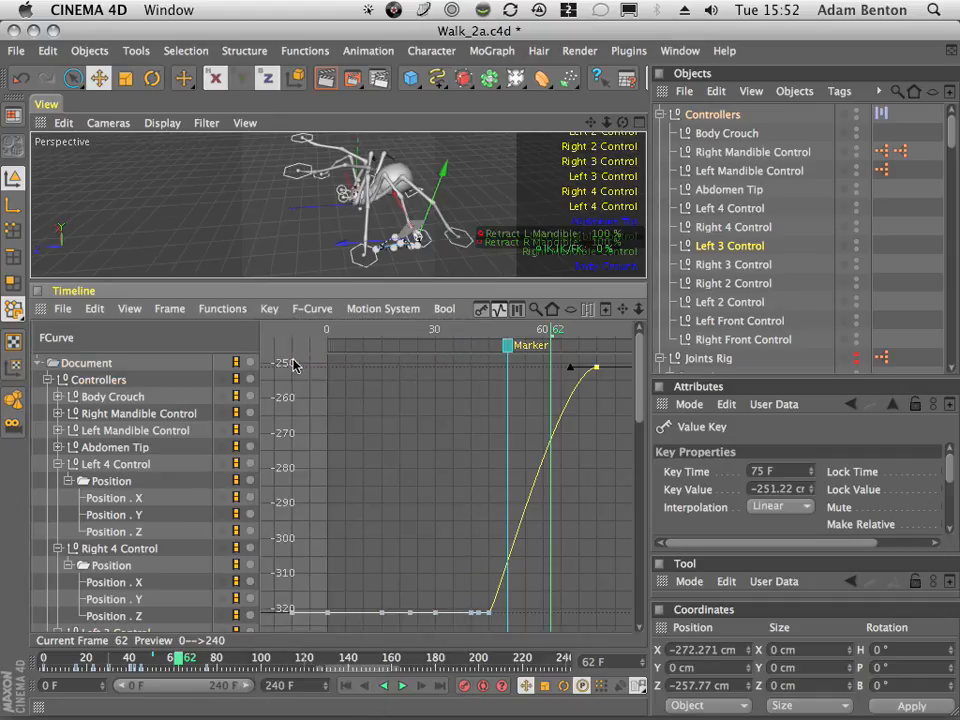
left_click(268, 309)
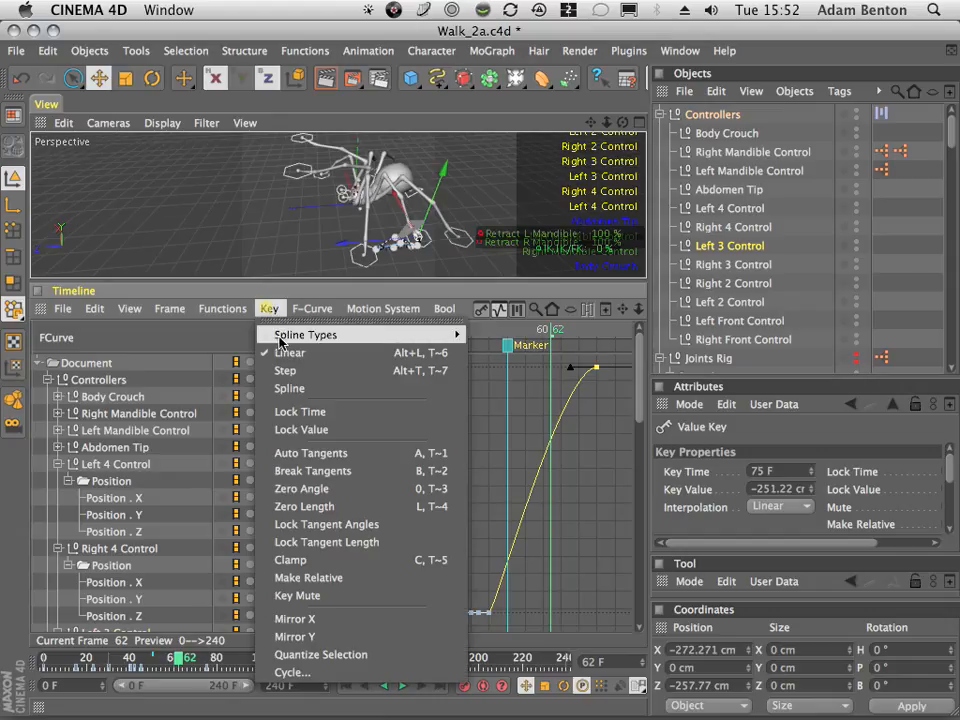
left_click(310, 366)
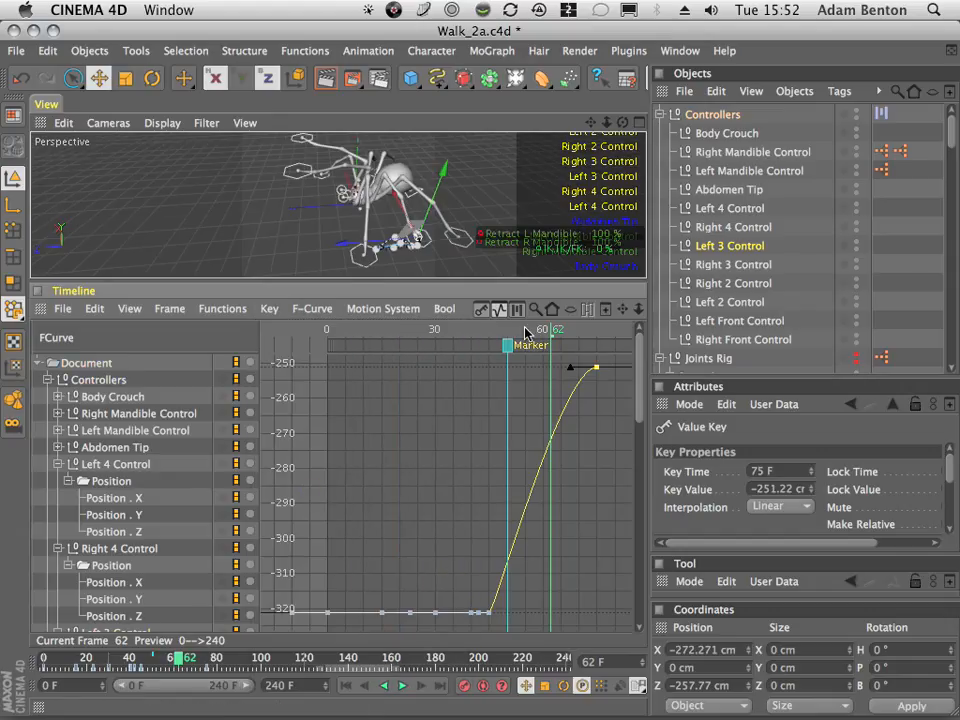
- Delete the two keys at frames 40 and 42 from the Left 3 Control's Position X curve, then scrub to frame 52
left_click_drag(527, 333, 381, 408)
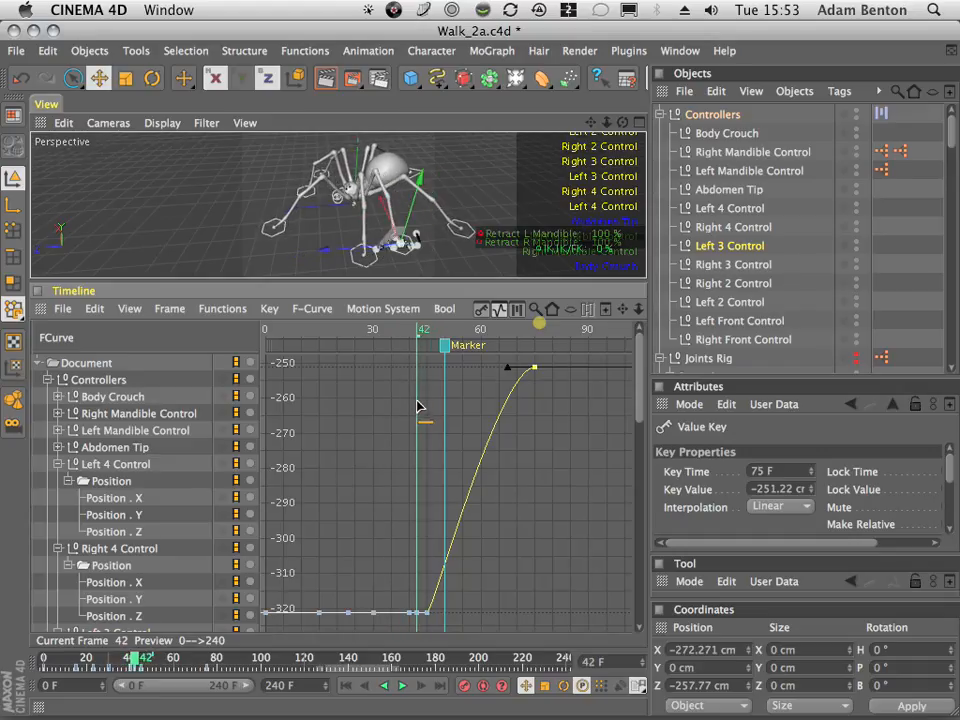
left_click(385, 331)
left_click_drag(381, 337, 428, 355)
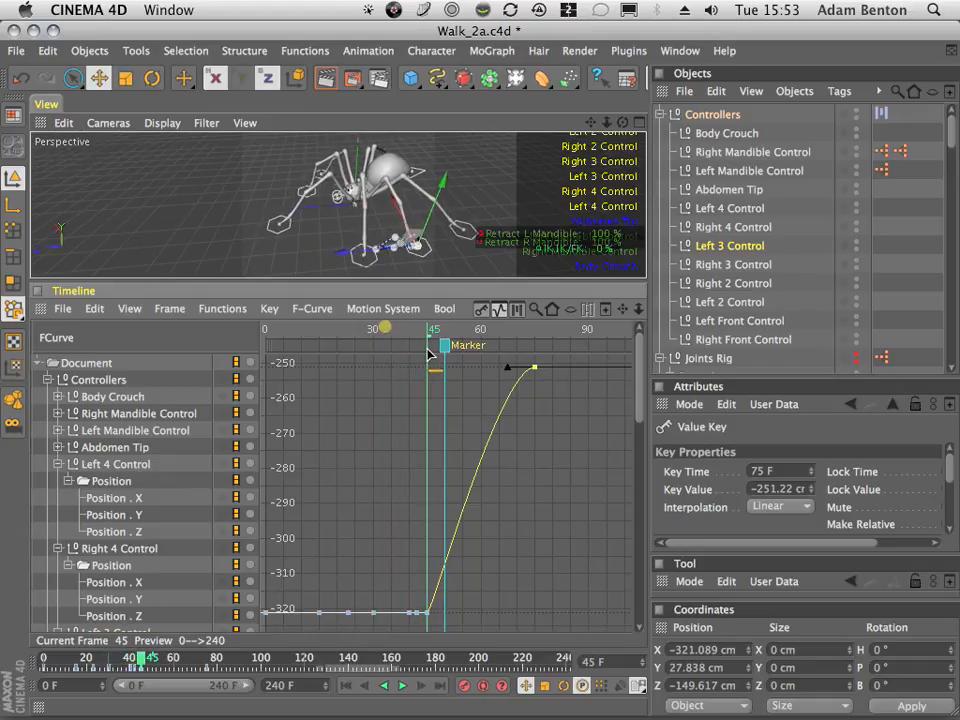
left_click_drag(420, 622, 422, 622)
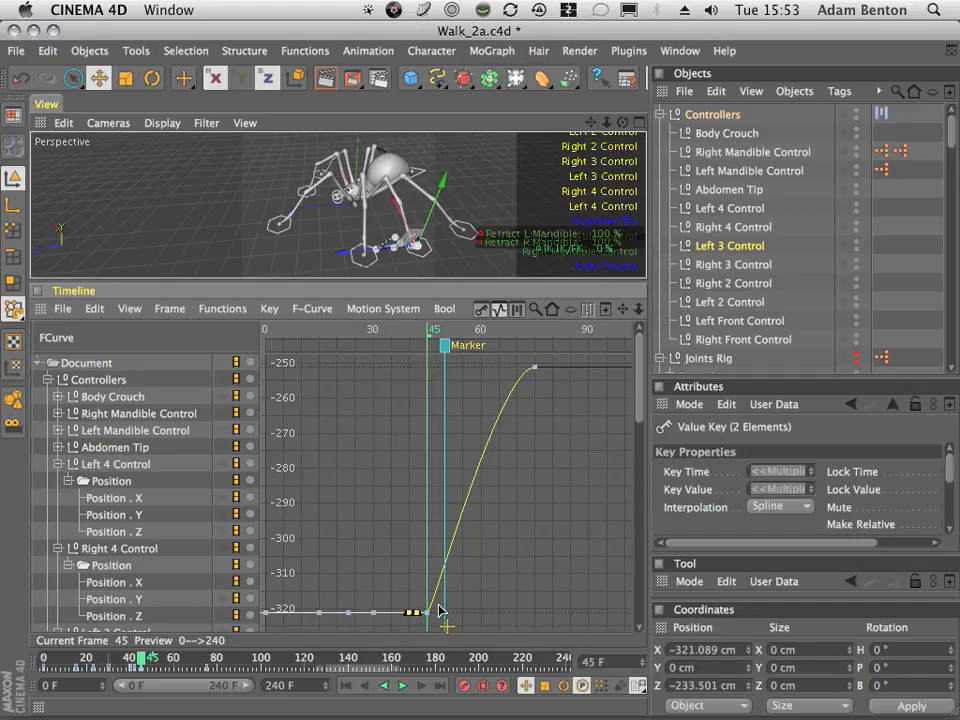
key("BackSpace")
left_click_drag(407, 329, 448, 331)
- Display the Right 4 Control's Position Z curve framed in the graph and scrub to frame 77 to examine the foot's movement
left_click(131, 616)
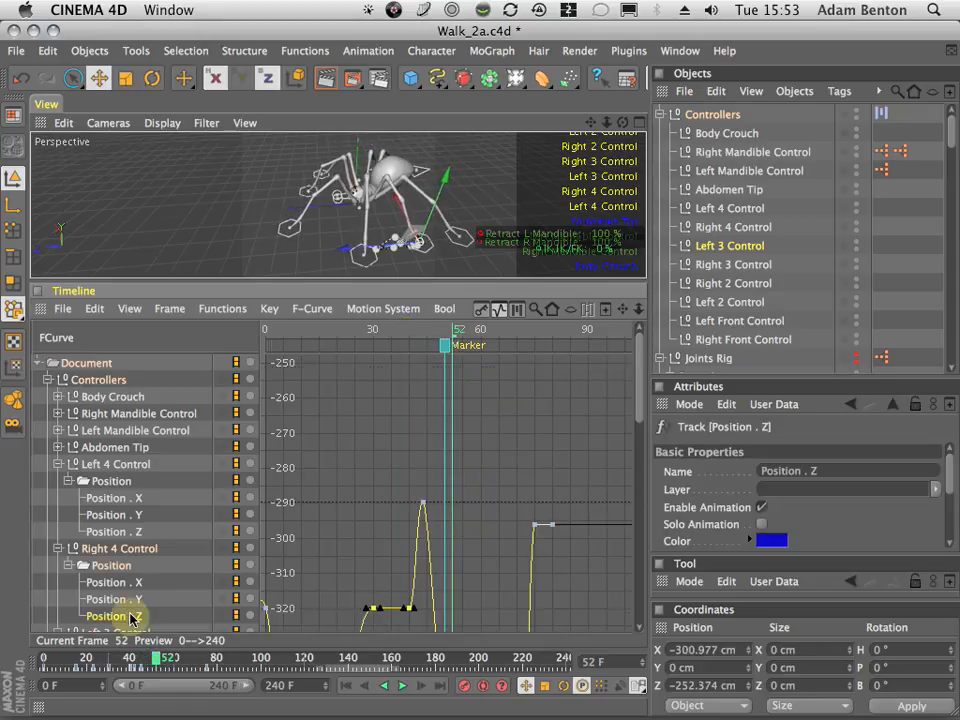
left_click(169, 308)
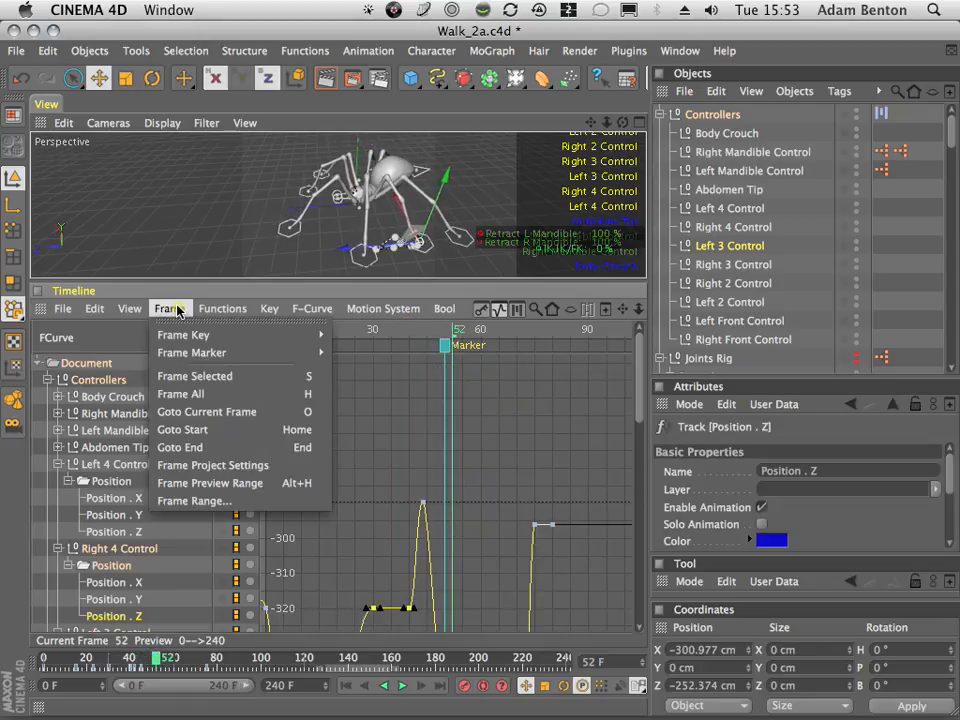
left_click(190, 396)
left_click_drag(481, 338, 589, 340)
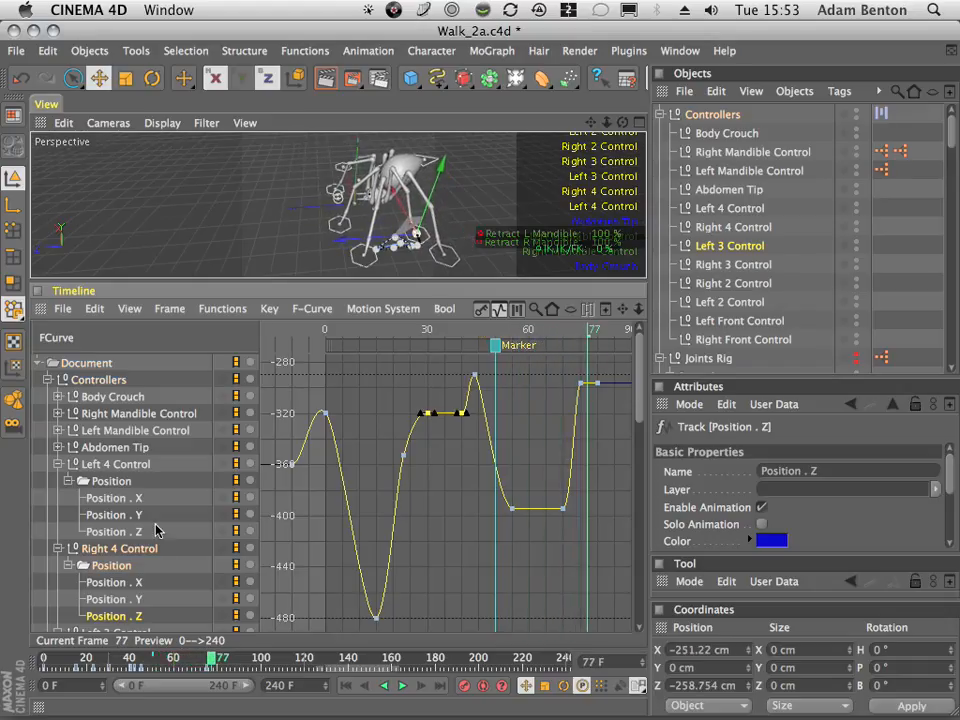
- Display the Right 4 Control's Position Y curve framed in the graph and scrub to frame 85
left_click(114, 582)
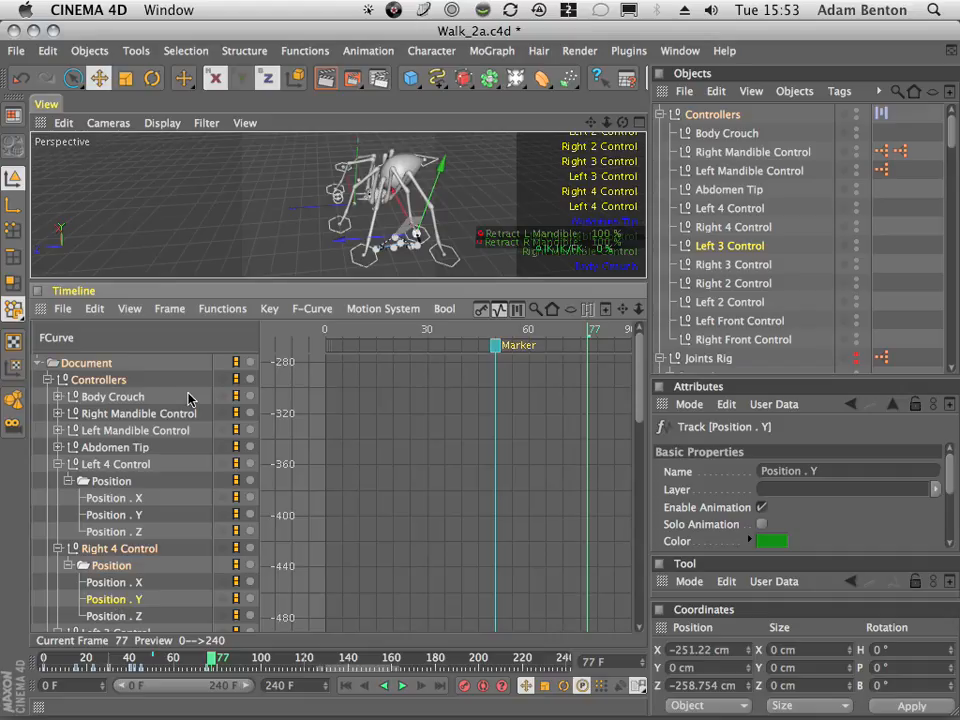
left_click(170, 308)
left_click(184, 398)
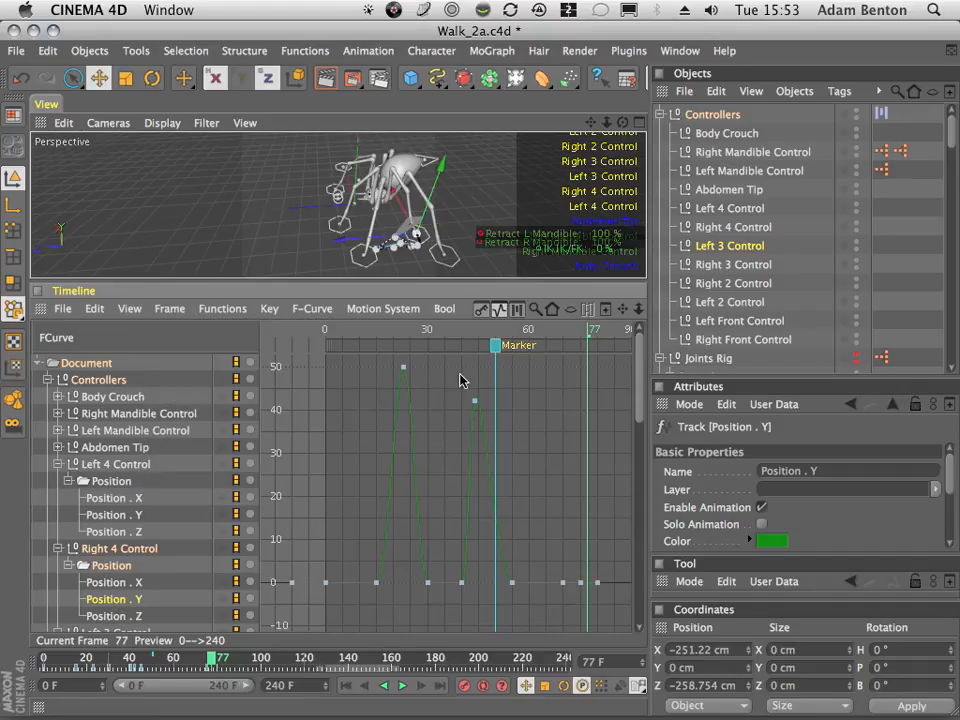
left_click_drag(437, 334, 562, 340)
- Enlarge the viewport area, show only the Perspective view, and play the walk from frame 0
left_click(639, 122)
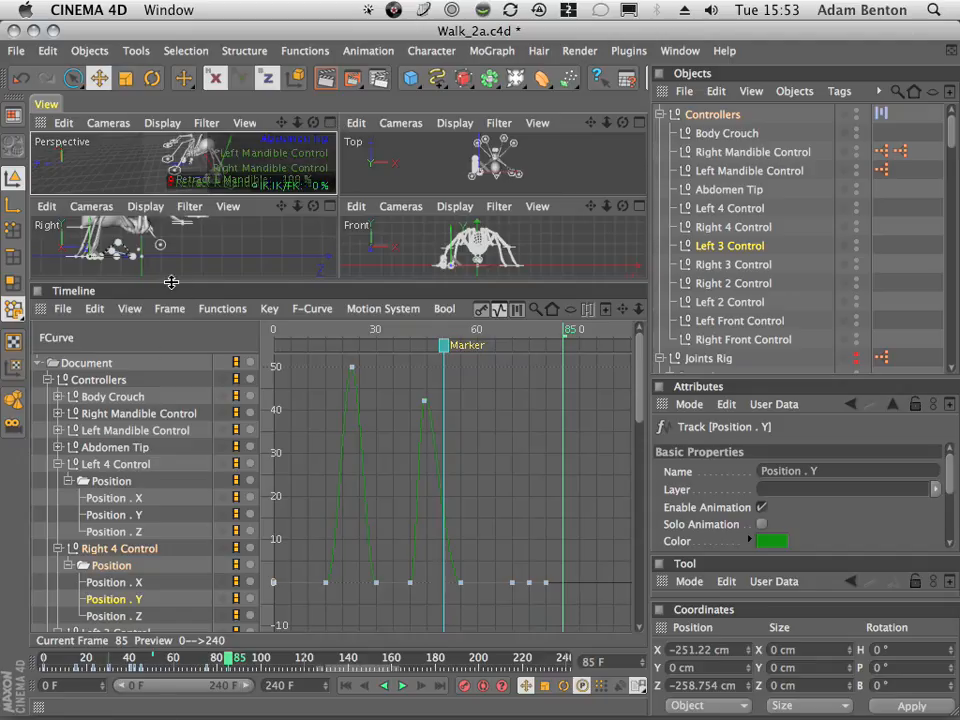
left_click_drag(171, 282, 200, 562)
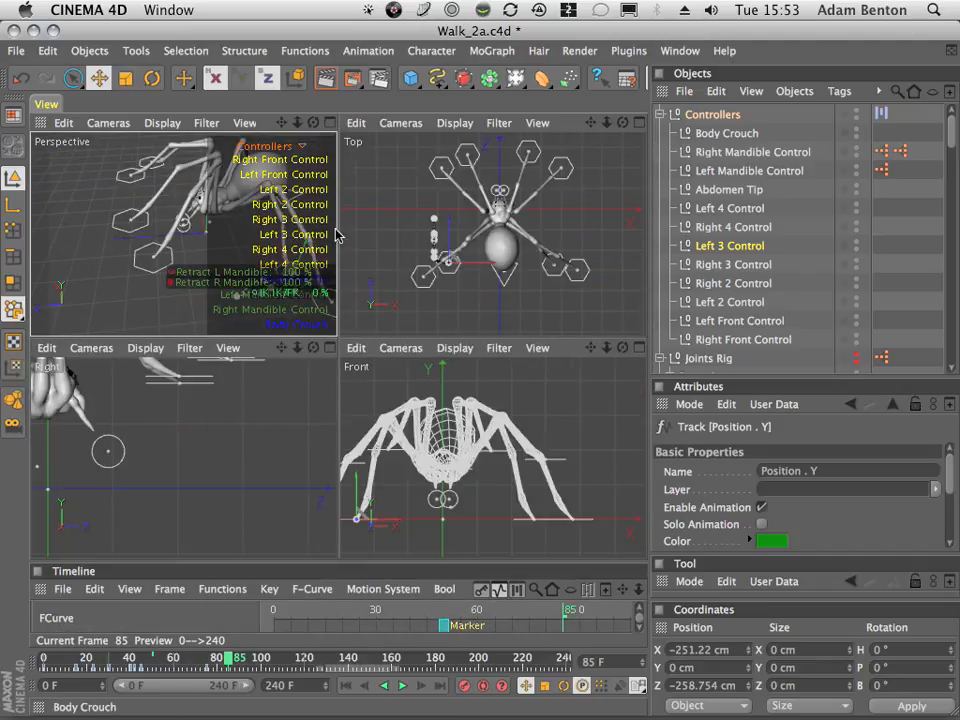
left_click(331, 123)
left_click(345, 690)
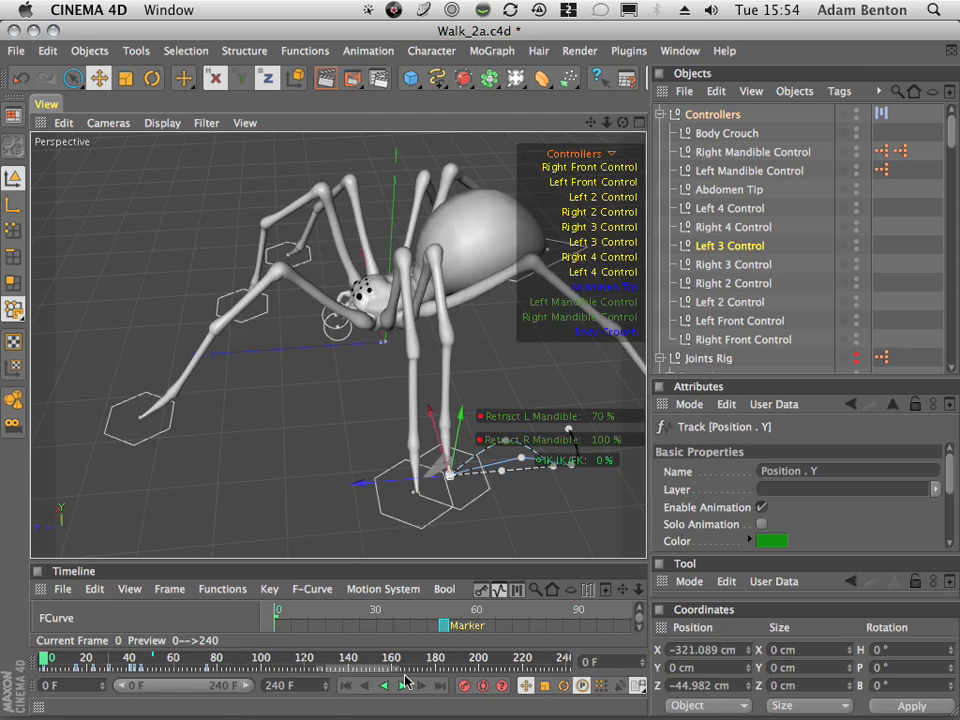
left_click(402, 686)
- Deselect the controller, replay the walk from a low front angle, stop it, and scrub back to frame 54
left_click_drag(503, 257, 1, 603)
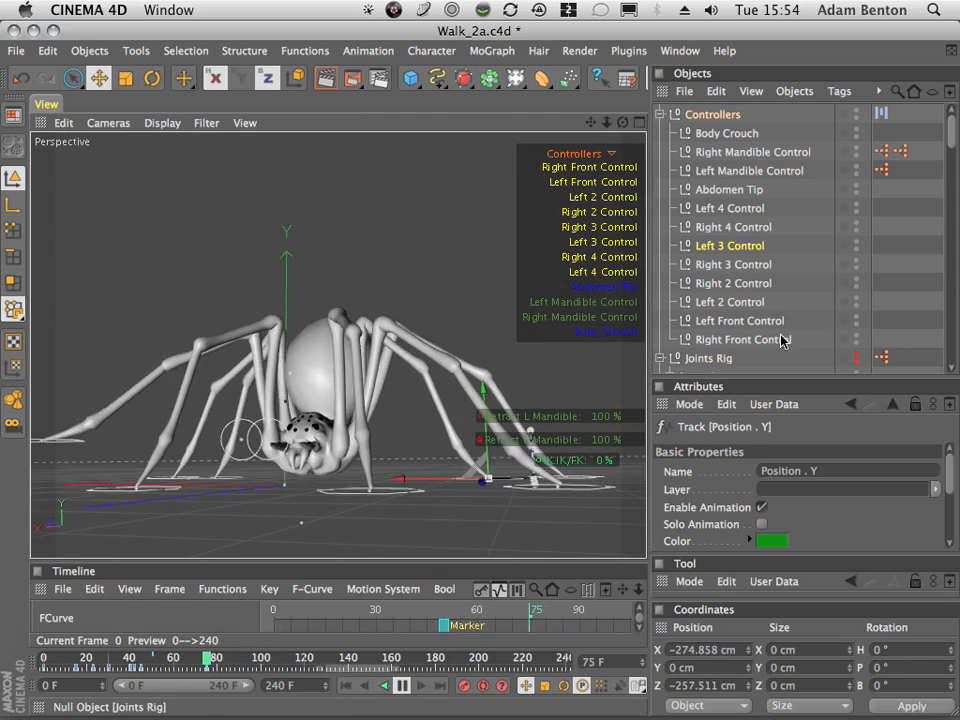
left_click(812, 300)
left_click_drag(624, 119, 450, 160)
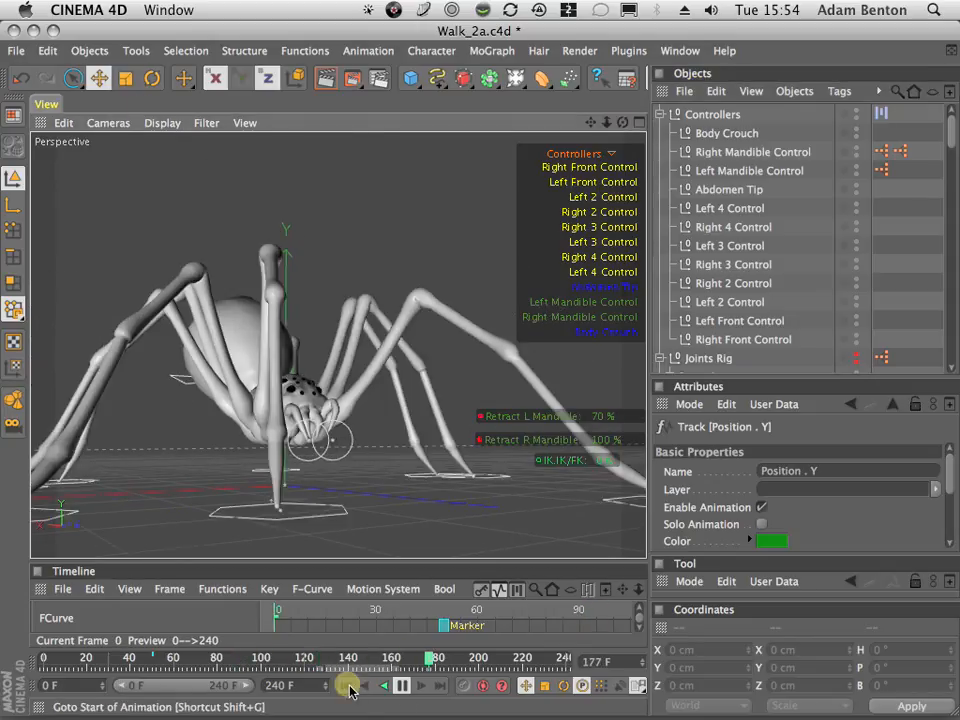
left_click(345, 686)
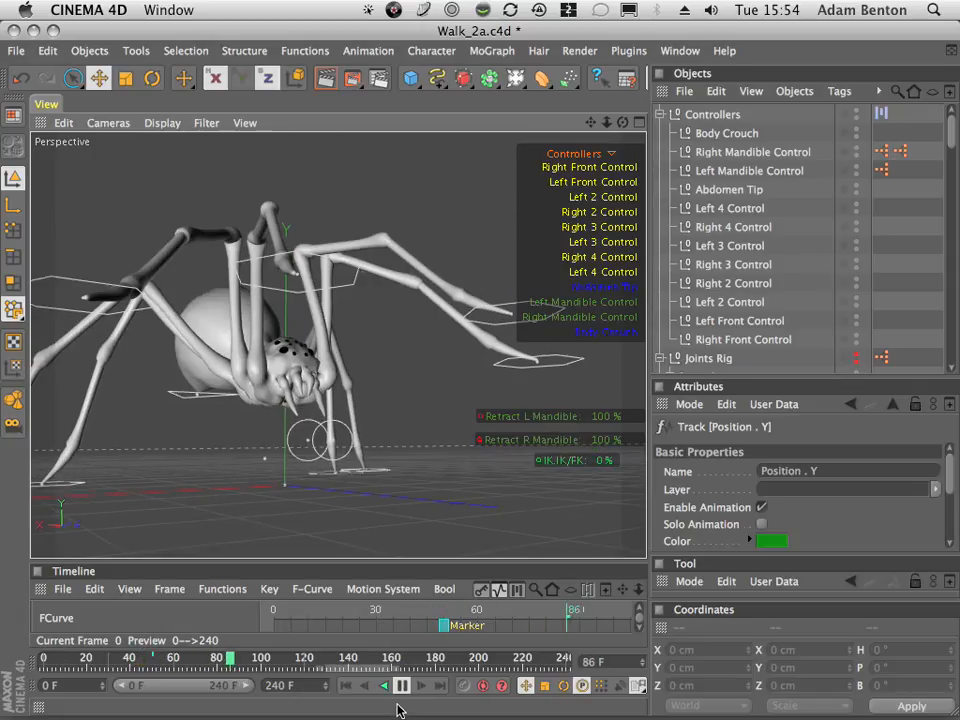
left_click(403, 688)
left_click(295, 661)
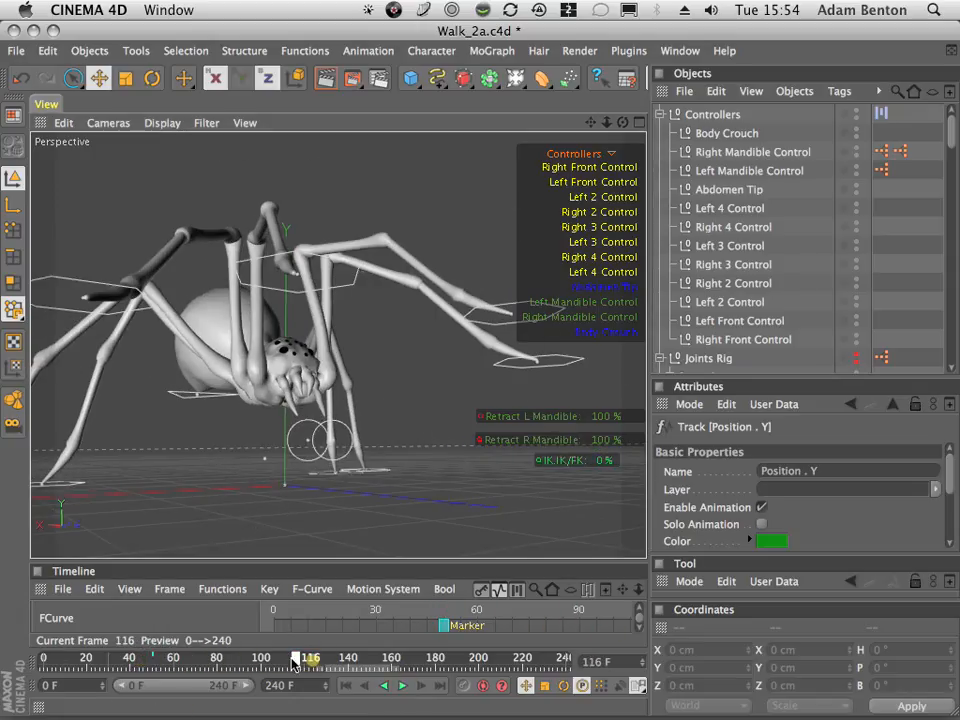
left_click_drag(225, 658, 160, 689)
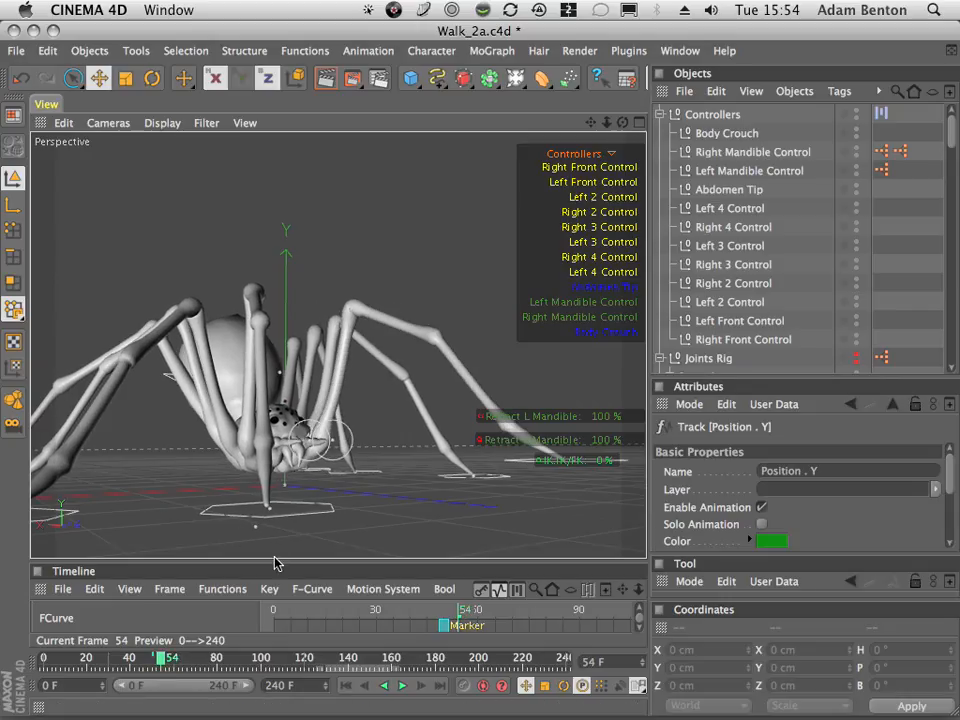
- Enlarge the Timeline's F-curve graph again and collapse the Left 4 and Right 4 Control tracks
left_click_drag(282, 558, 334, 279)
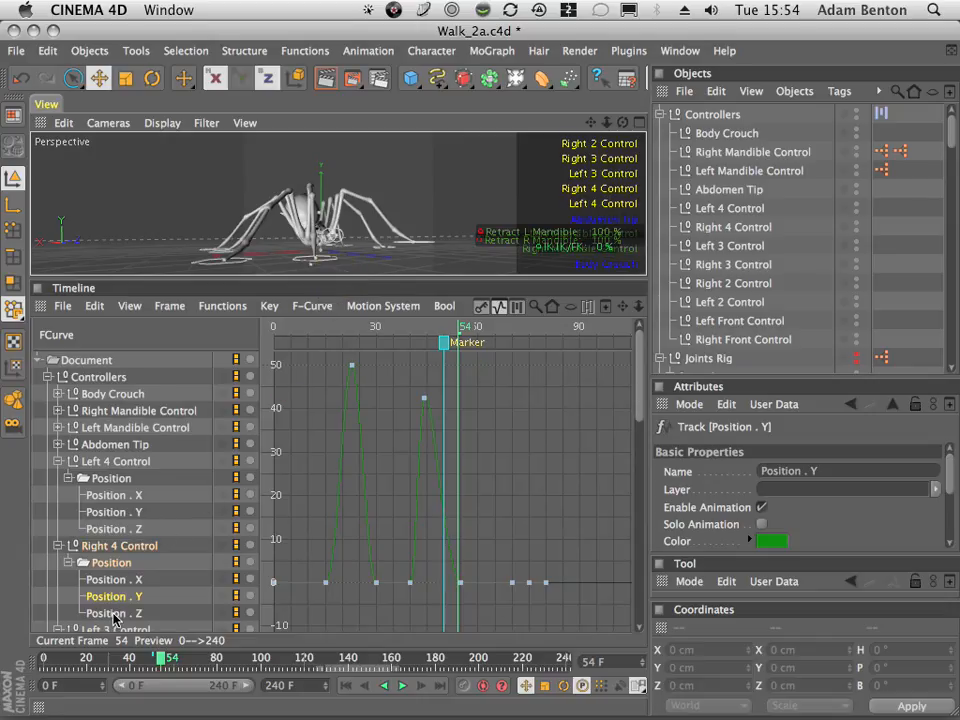
left_click(60, 543)
left_click(57, 461)
left_click(58, 478)
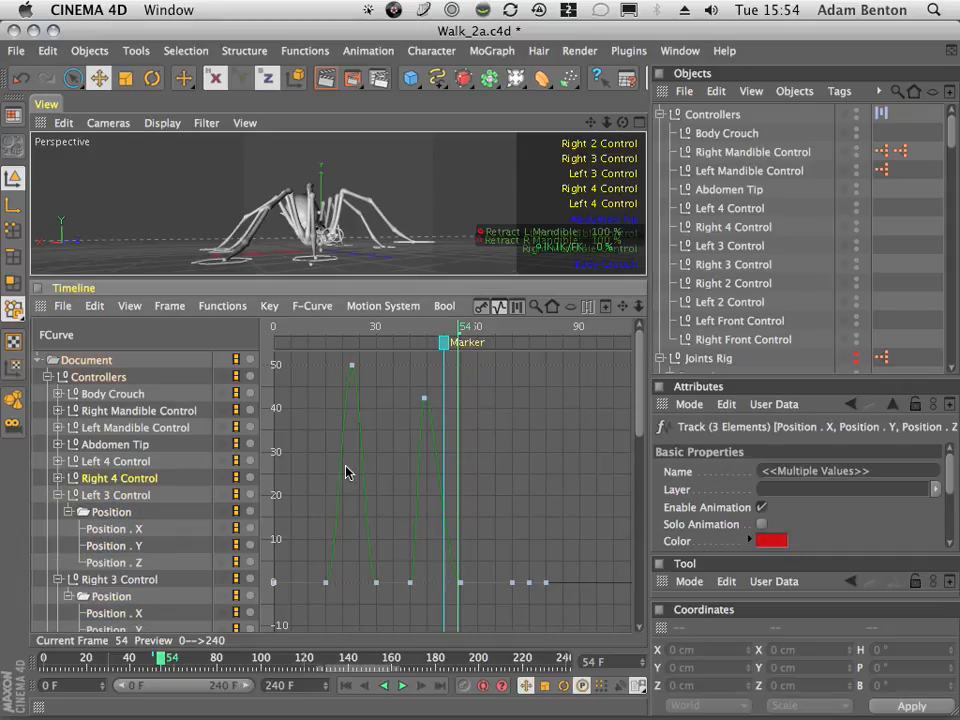
- Scrub to frame 50, select the Left 3 Control object, and display its Position Z curve framed in the graph
mouse_move(462, 332)
left_mouse_down()
mouse_move(446, 330)
mouse_move(482, 146)
mouse_move(458, 326)
mouse_move(443, 332)
left_mouse_up()
left_click(137, 583)
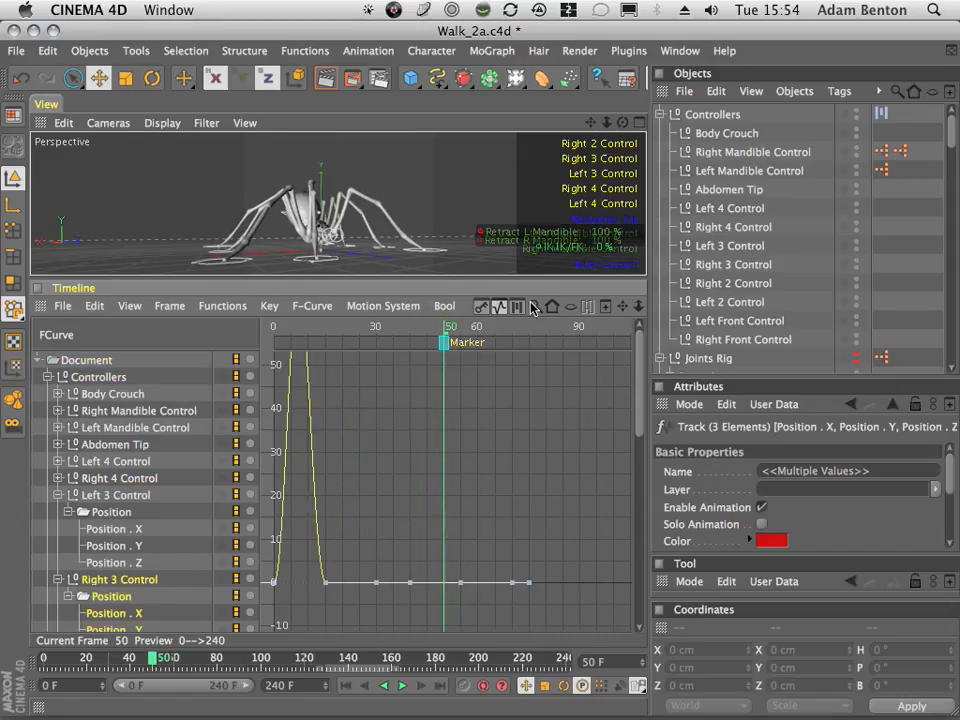
left_click(733, 247)
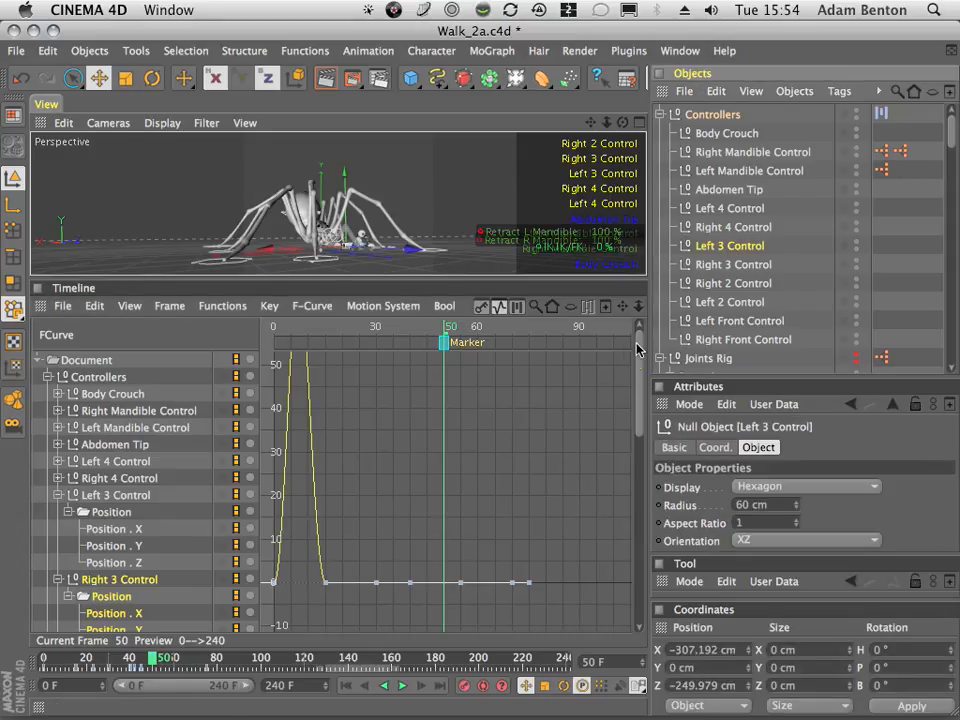
left_click_drag(637, 348, 673, 413)
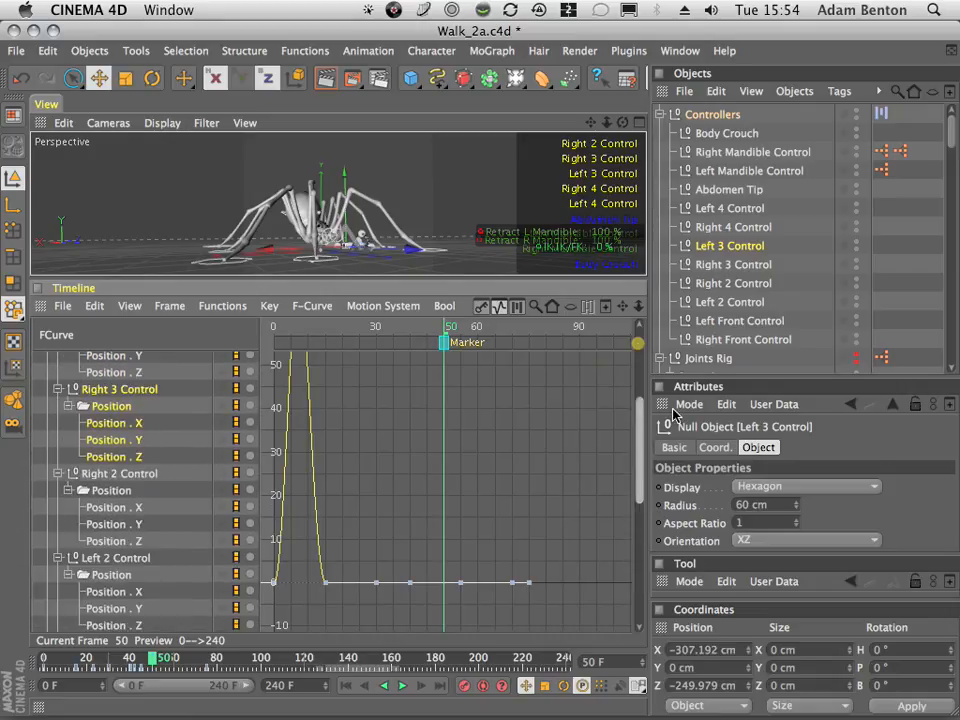
scroll(237, 470, "up", 5)
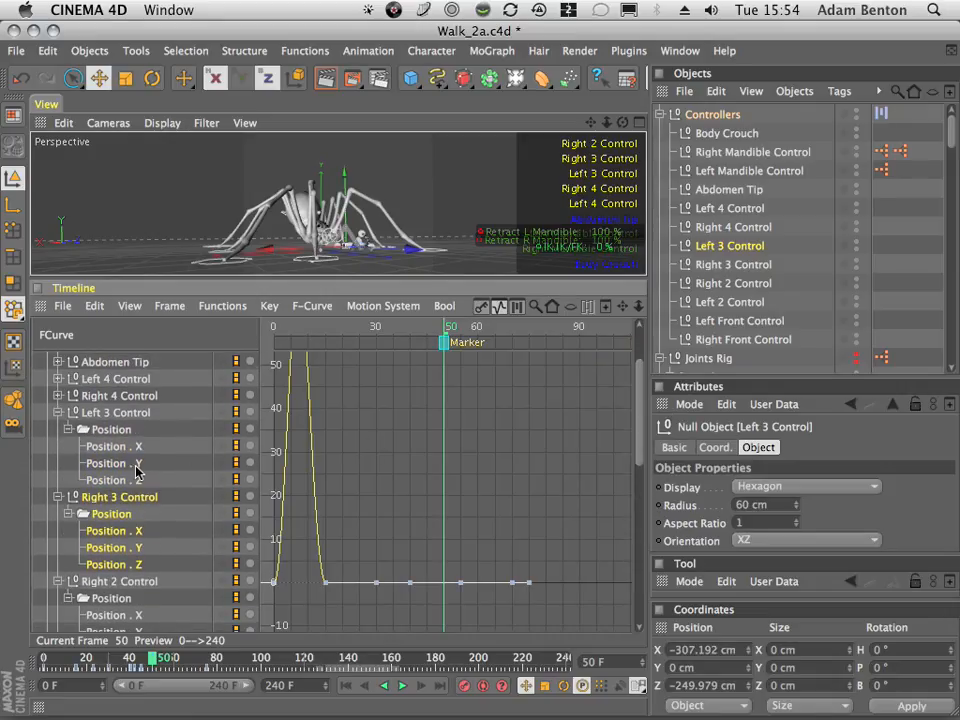
left_click(118, 481)
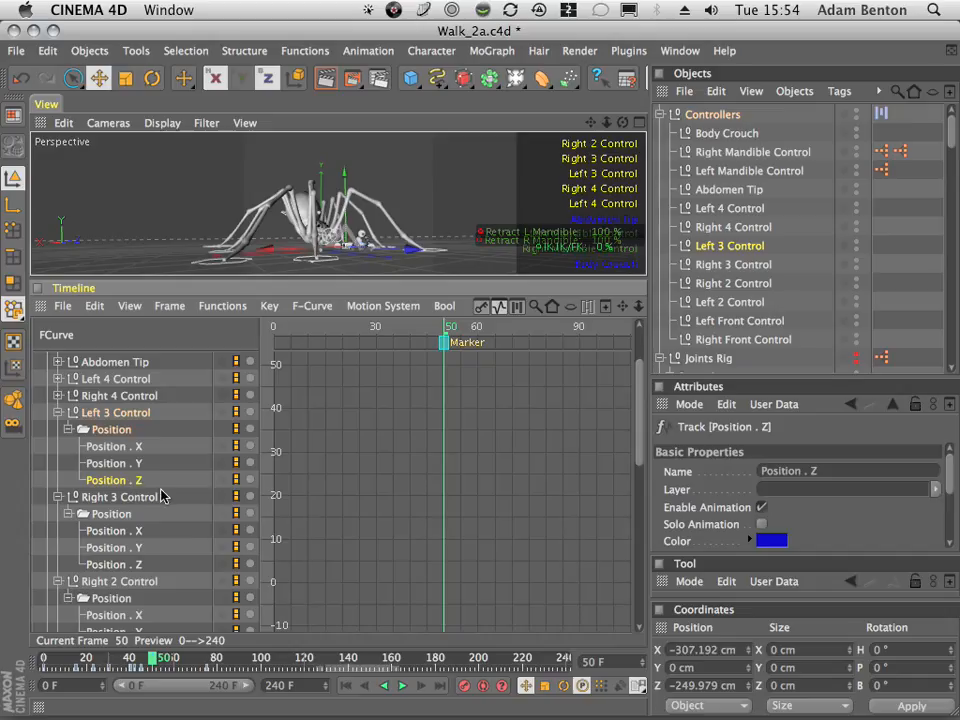
left_click(168, 306)
left_click(193, 373)
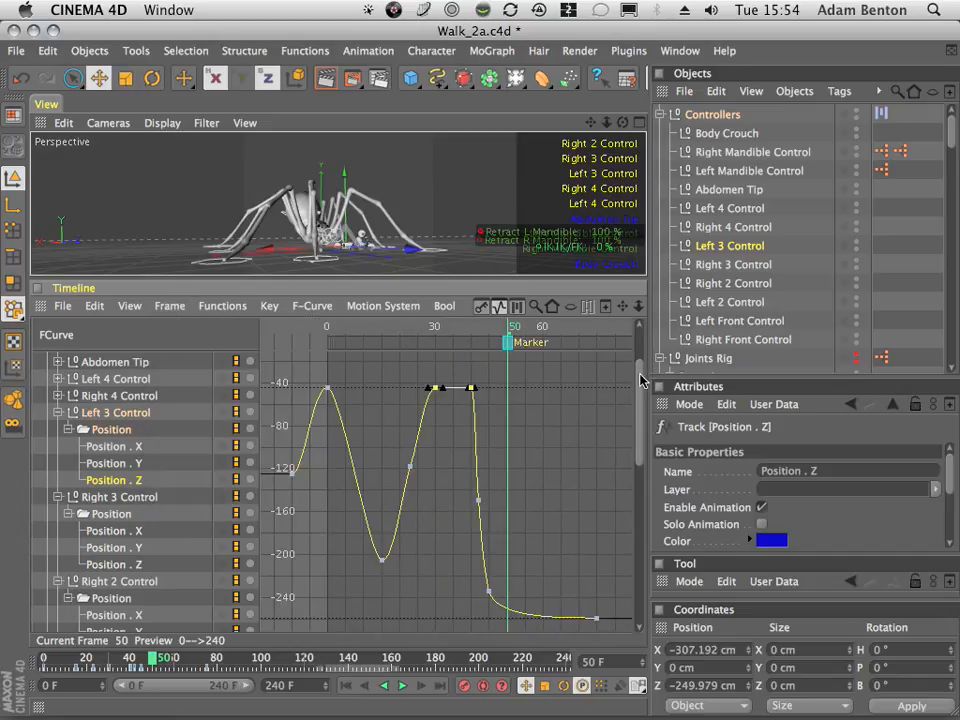
- Delete the key at frame 42 from the Left 3 Control's Position Z curve
left_click_drag(639, 378, 610, 387)
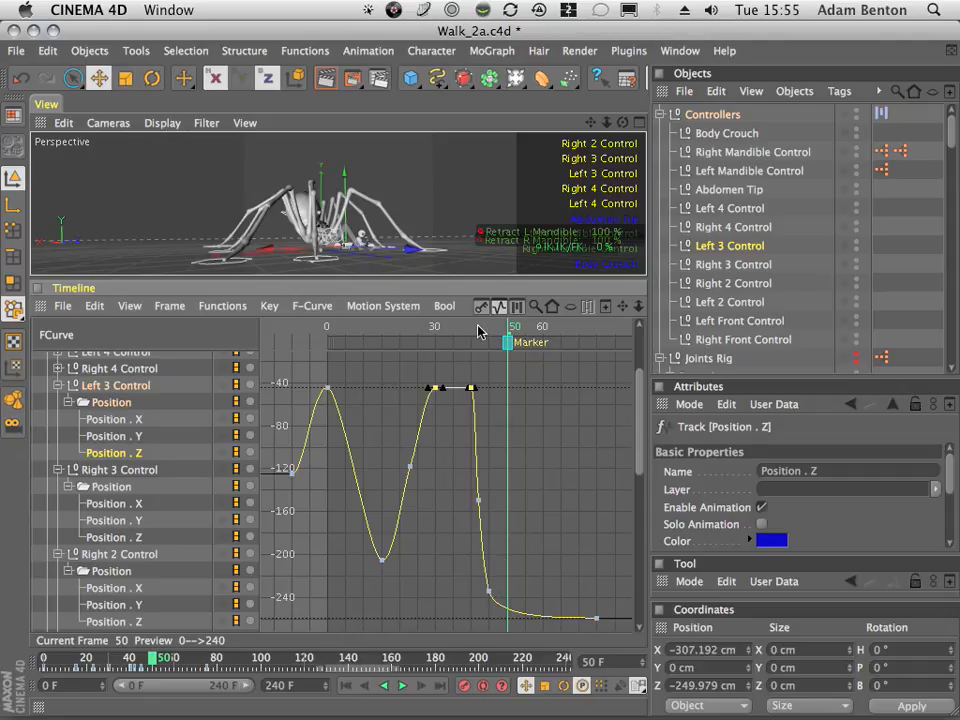
left_click_drag(479, 330, 507, 343)
left_click(478, 494, "ctrl")
key("BackSpace")
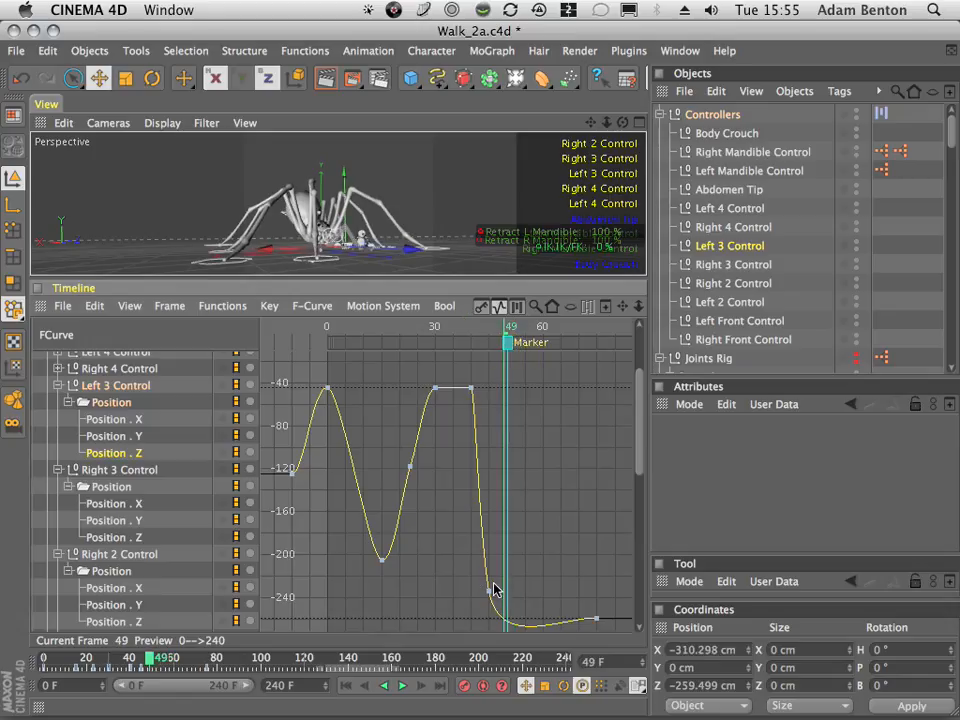
- Lower the Left 3 Control's Position Z key at frame 45 to about -260 cm, level with the key at frame 75
left_click_drag(478, 335, 478, 401)
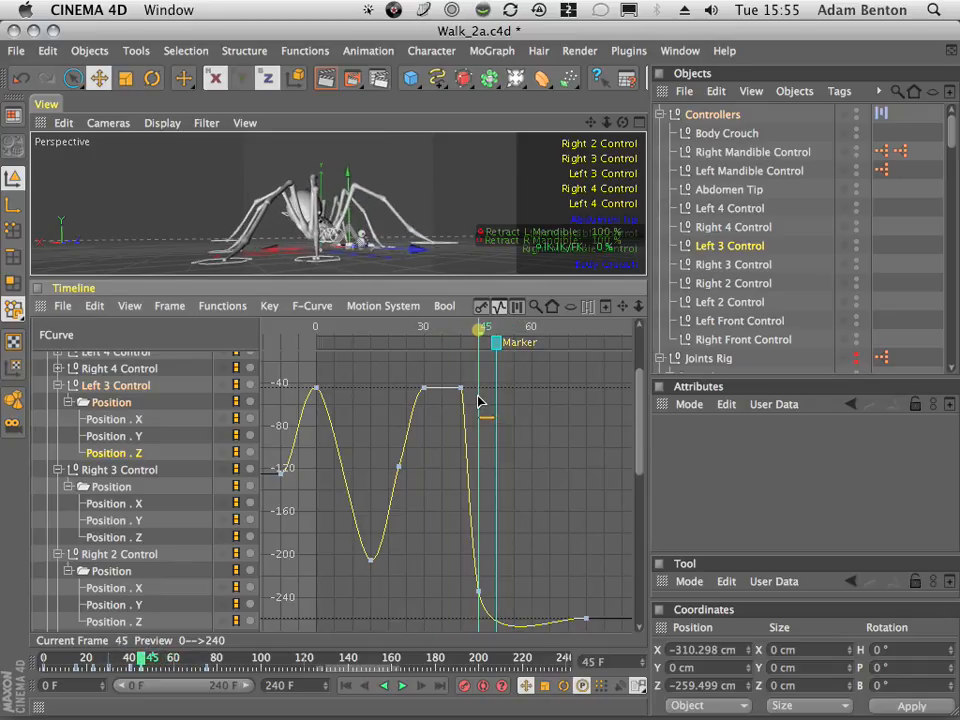
left_click(477, 592)
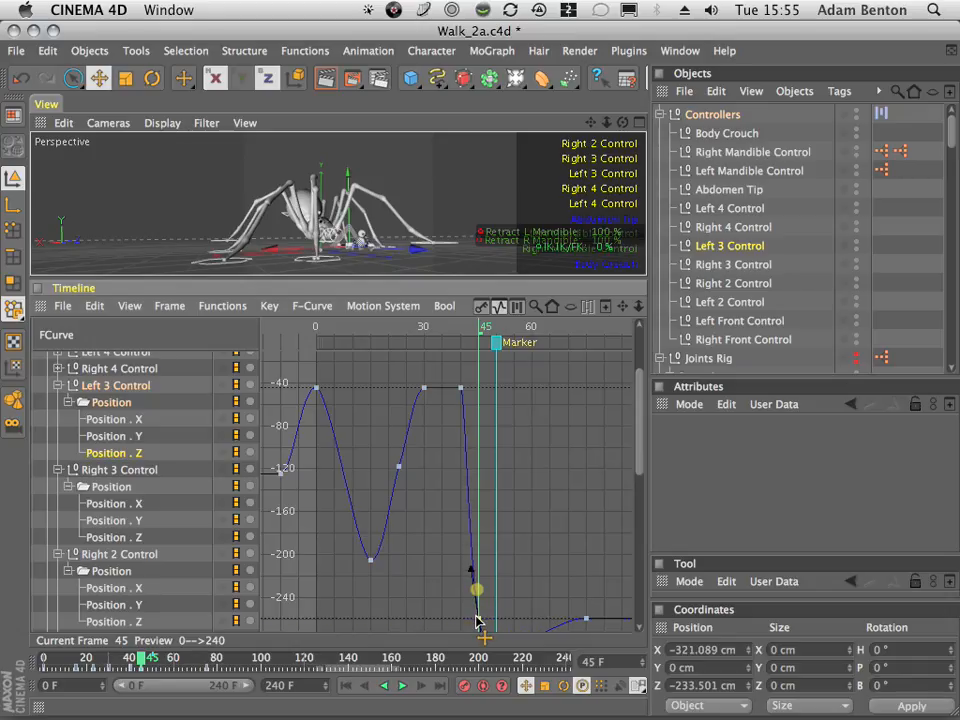
left_click_drag(477, 618, 476, 636)
- Apply Zero Angle tangents to the Left 3 Control's Position Z keys at frames 45 and 75
left_click_drag(450, 595, 628, 620)
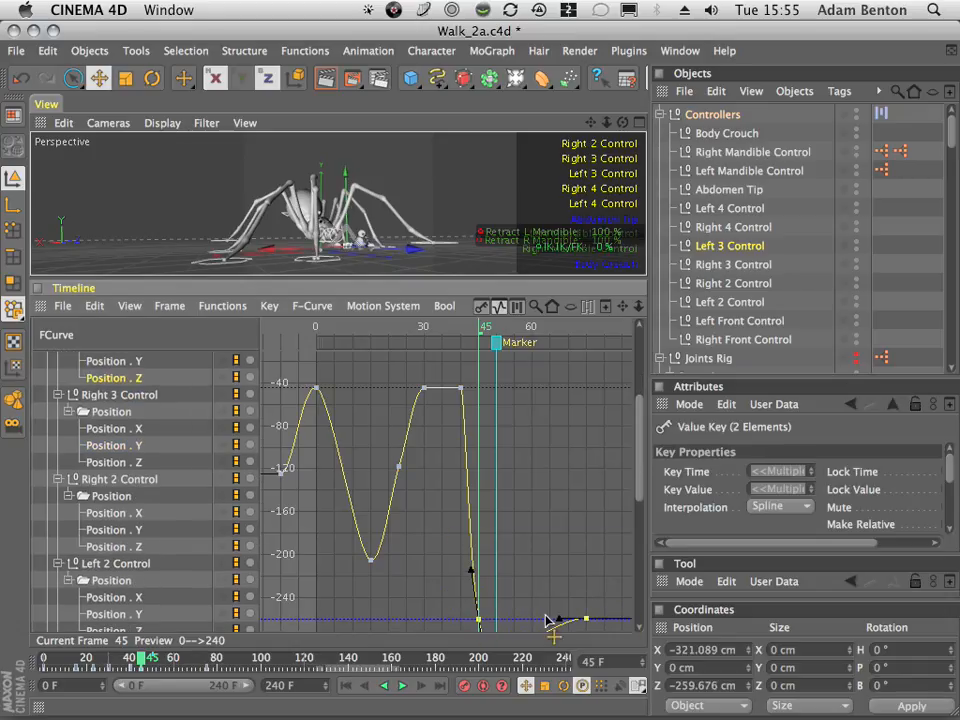
left_click(269, 305)
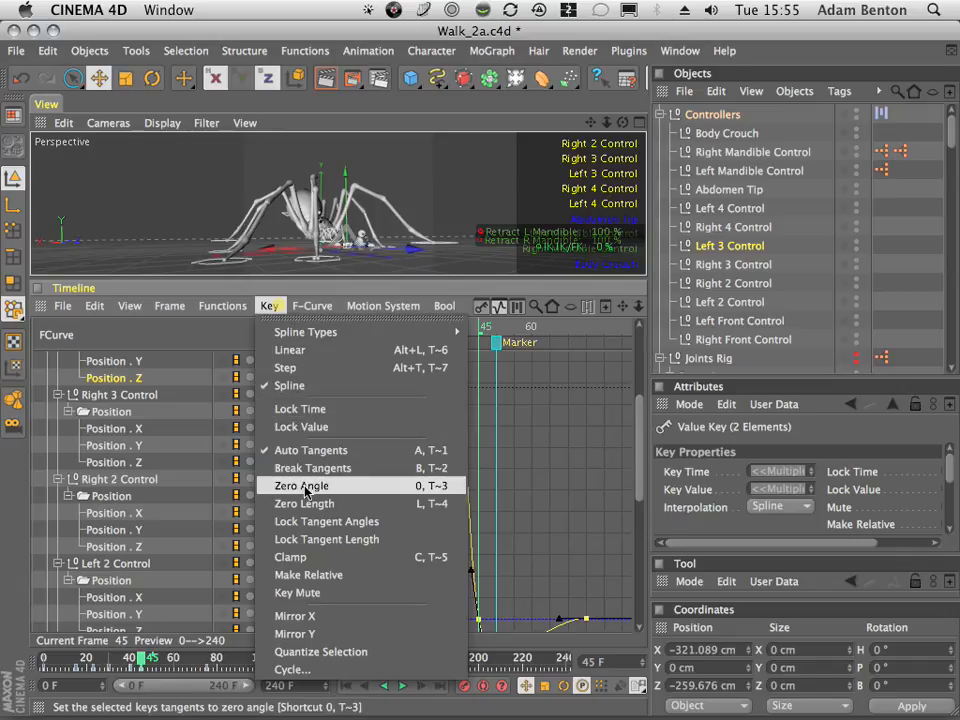
left_click(232, 367)
- Scrub between frames 45 and 67 to examine the Left 3 foot close up in the Perspective view, ending on frame 55
left_click_drag(446, 335, 558, 334)
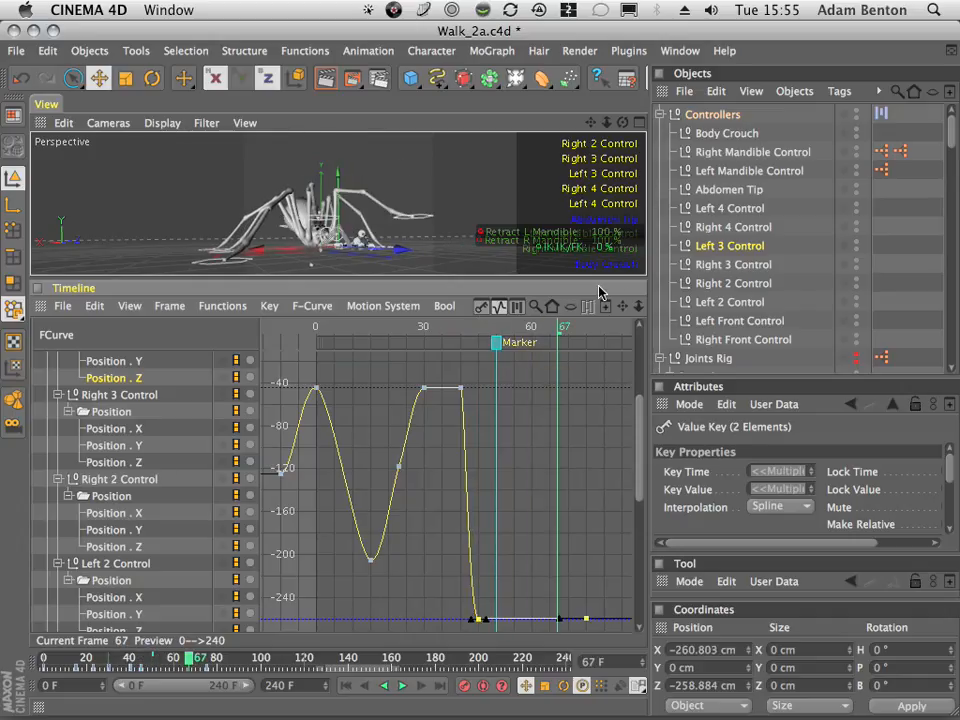
mouse_move(621, 307)
left_mouse_down()
mouse_move(644, 304)
mouse_move(630, 321)
left_mouse_up()
left_click_drag(591, 123, 845, 115)
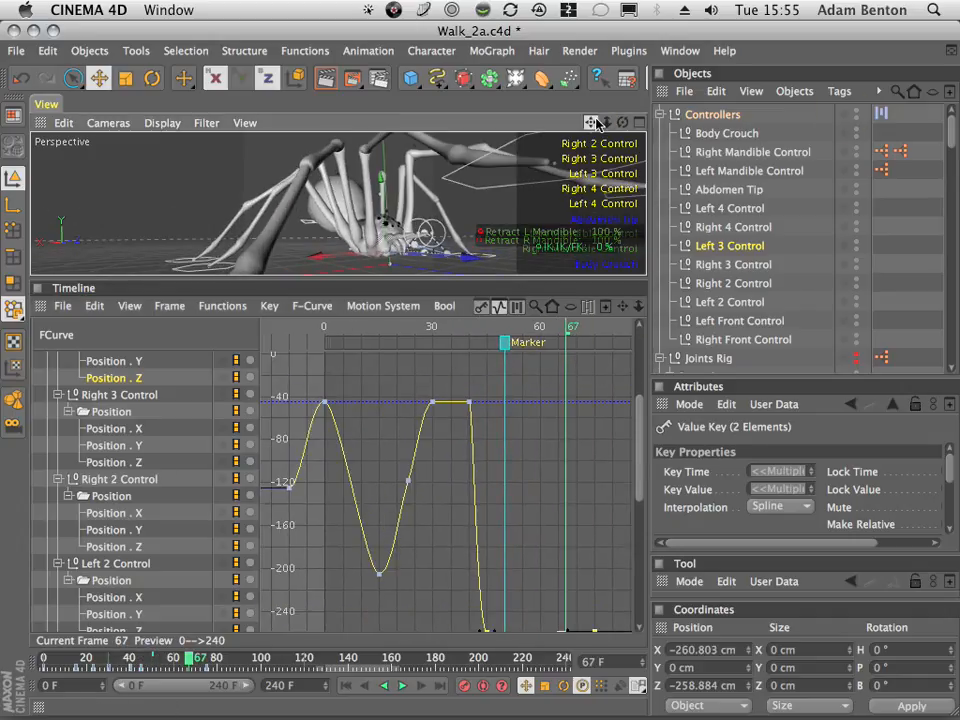
left_click_drag(591, 123, 529, 343)
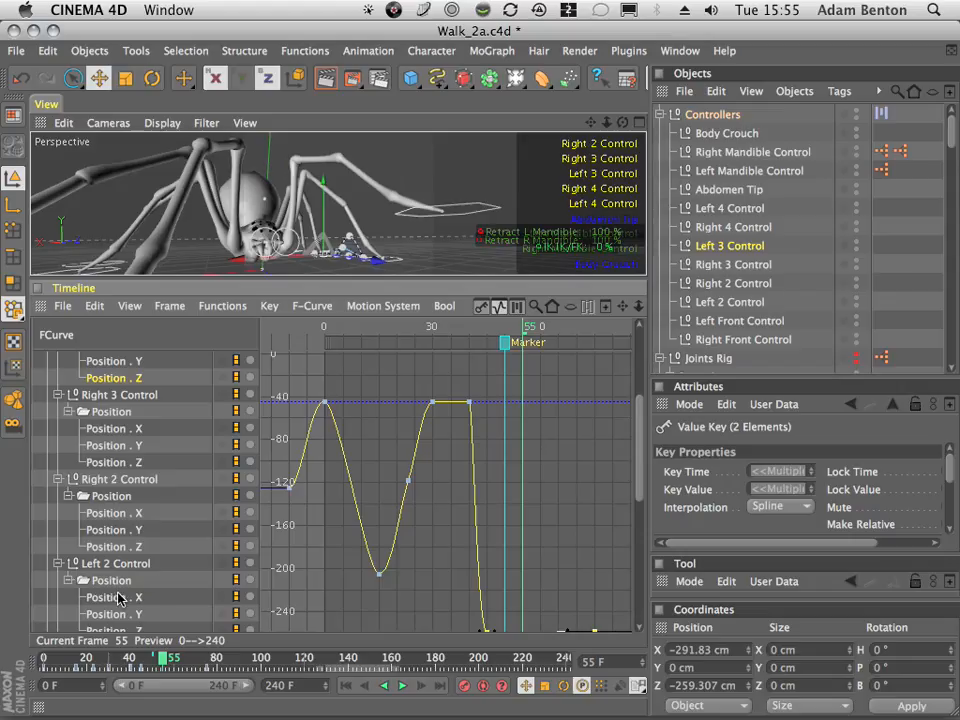
- Delete the key at frame 75 from the Left 3 Control's Position X curve
left_click(120, 362)
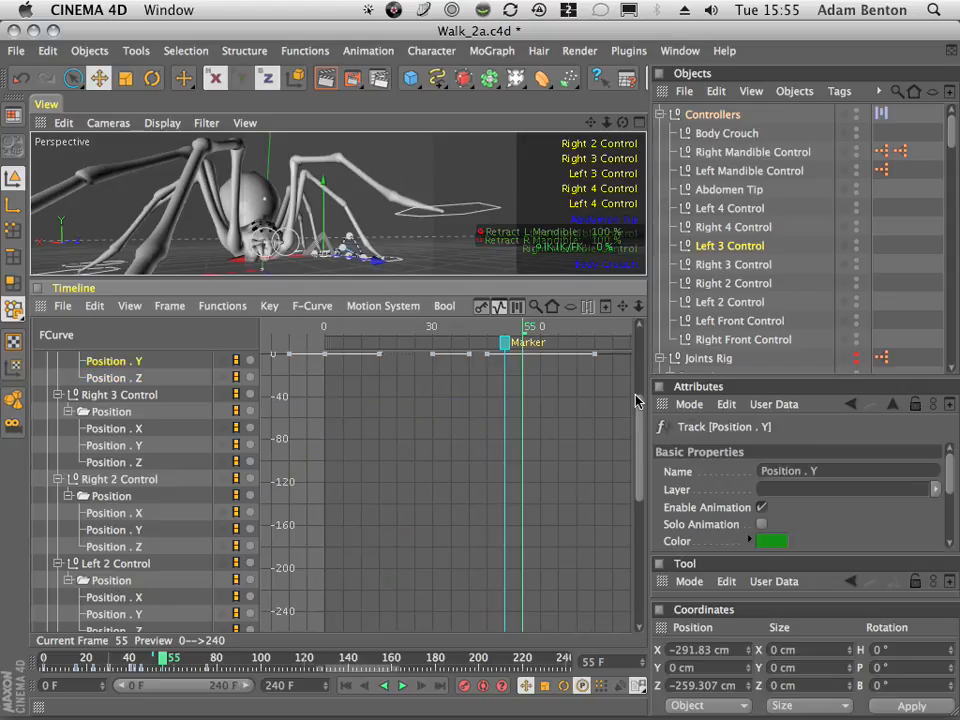
scroll(637, 400, "up", 3)
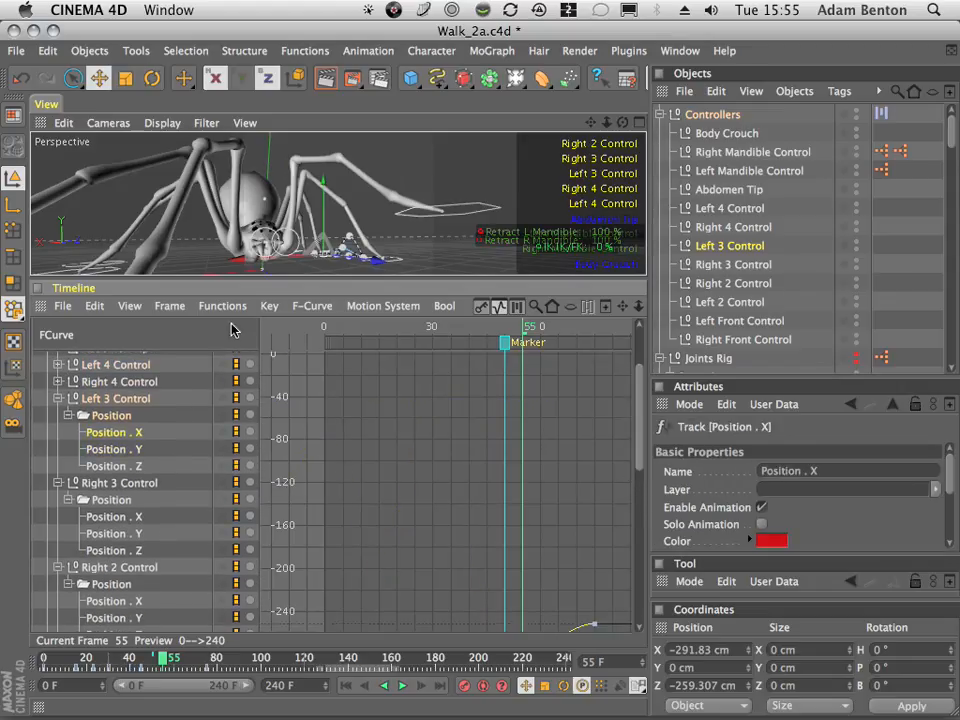
left_click(170, 305)
left_click(192, 389)
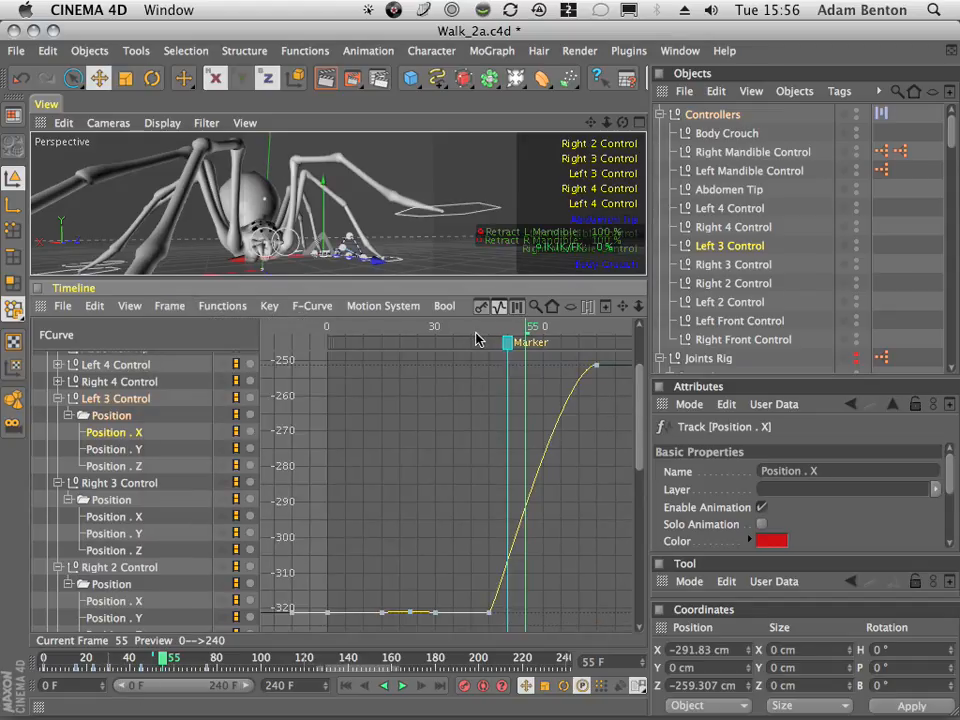
mouse_move(477, 340)
left_mouse_down()
mouse_move(384, 343)
mouse_move(491, 348)
left_mouse_up()
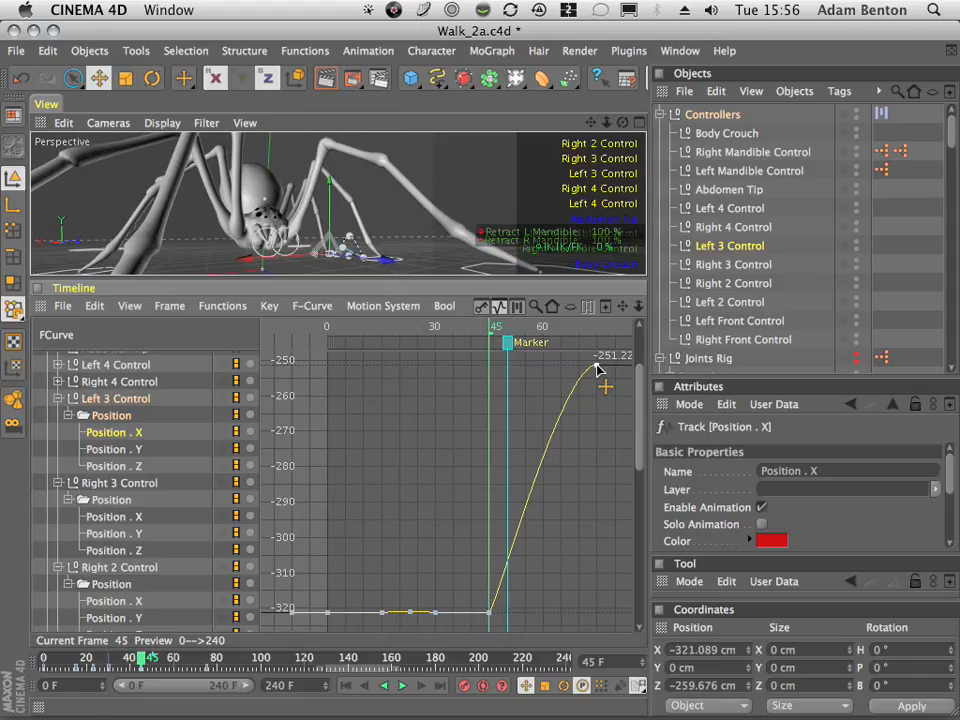
left_click_drag(481, 333, 585, 381)
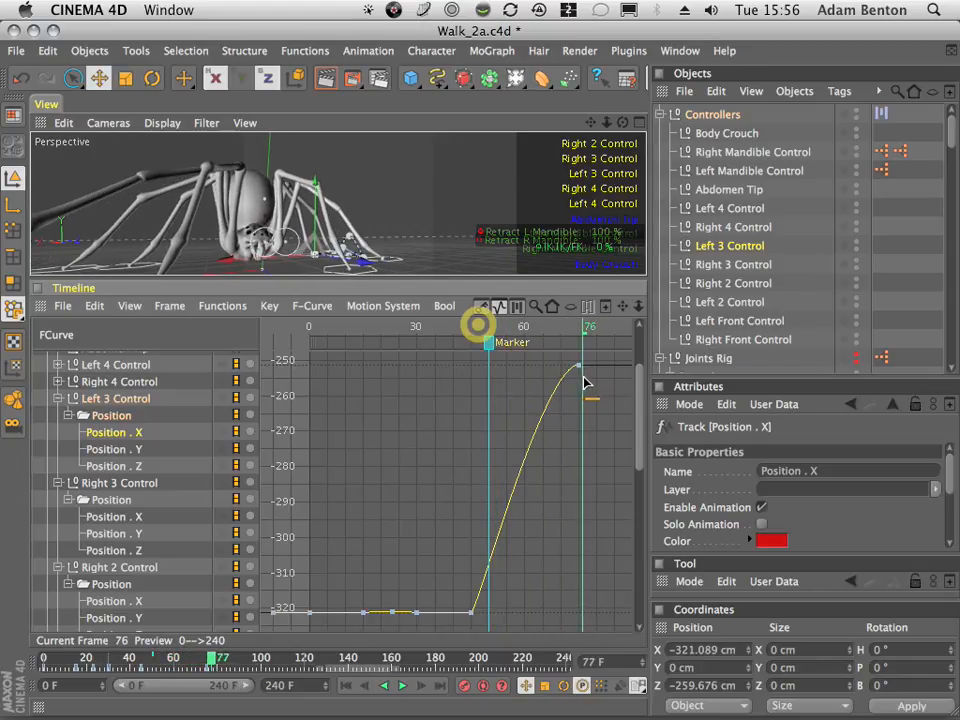
left_click(576, 376)
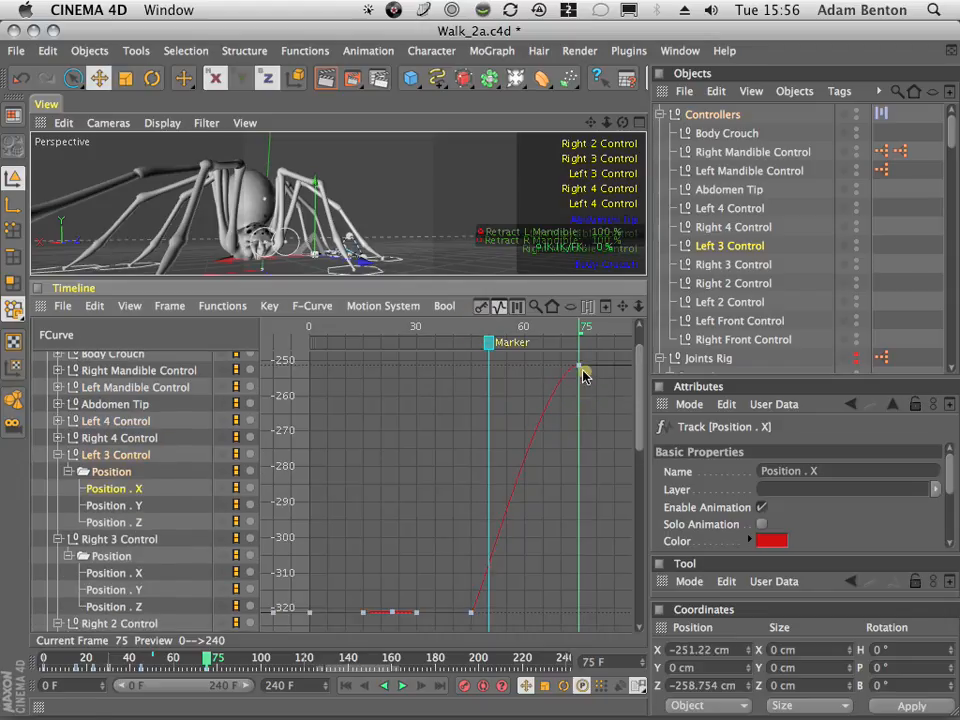
mouse_move(588, 353)
left_mouse_down()
mouse_move(570, 362)
mouse_move(577, 347)
left_mouse_up()
key("BackSpace")
- Enlarge the Perspective view, orbit to see the whole spider from above, and play the walk from frame 0
mouse_move(502, 329)
left_mouse_down()
mouse_move(473, 330)
mouse_move(530, 337)
mouse_move(626, 328)
mouse_move(498, 331)
left_mouse_up()
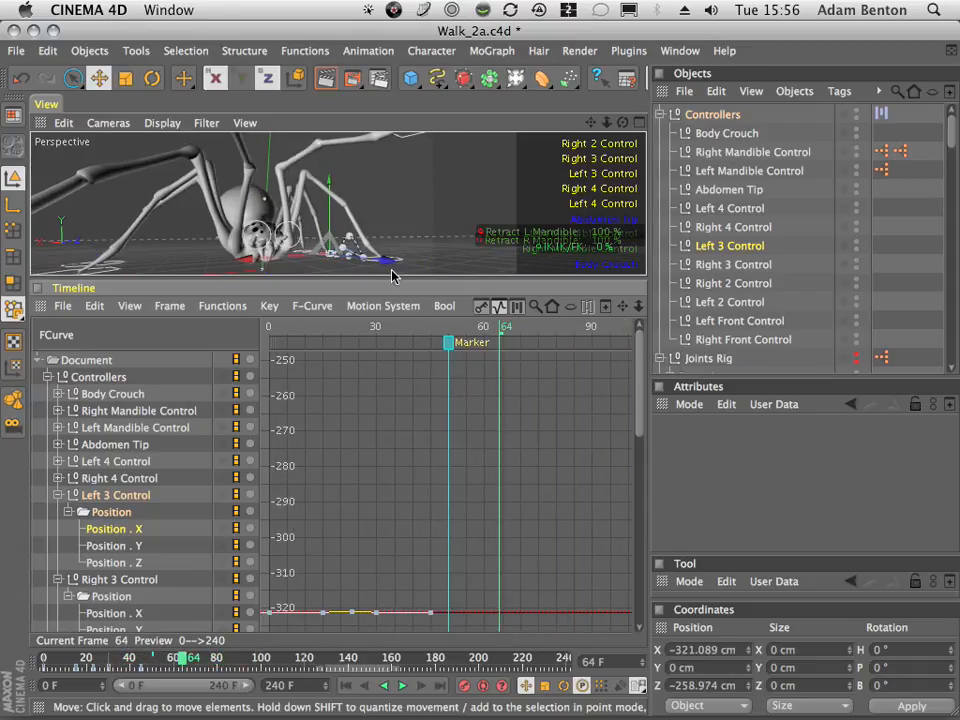
left_click_drag(392, 276, 420, 442)
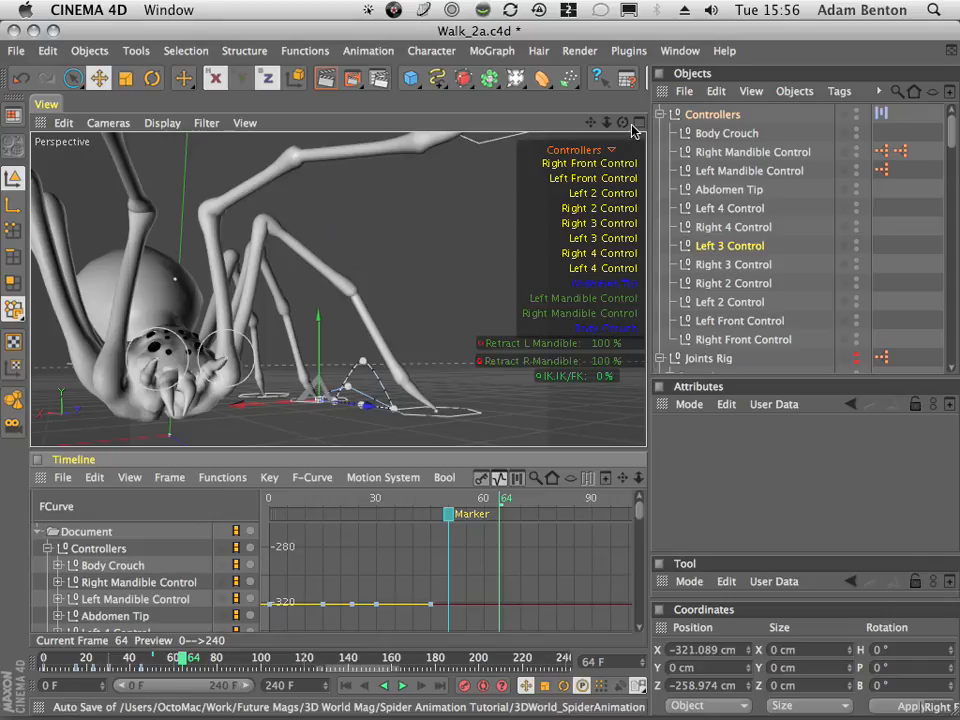
left_click_drag(620, 122, 616, 143)
key("3")
left_click_drag(435, 457, 566, 137)
key("3")
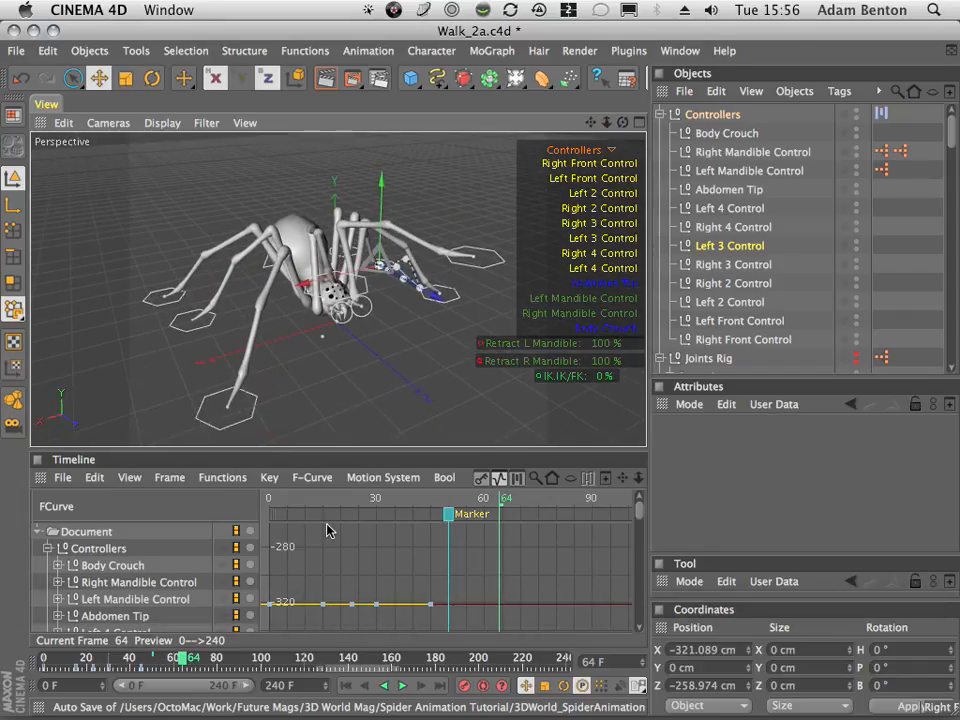
left_click(346, 685)
left_click(402, 685)
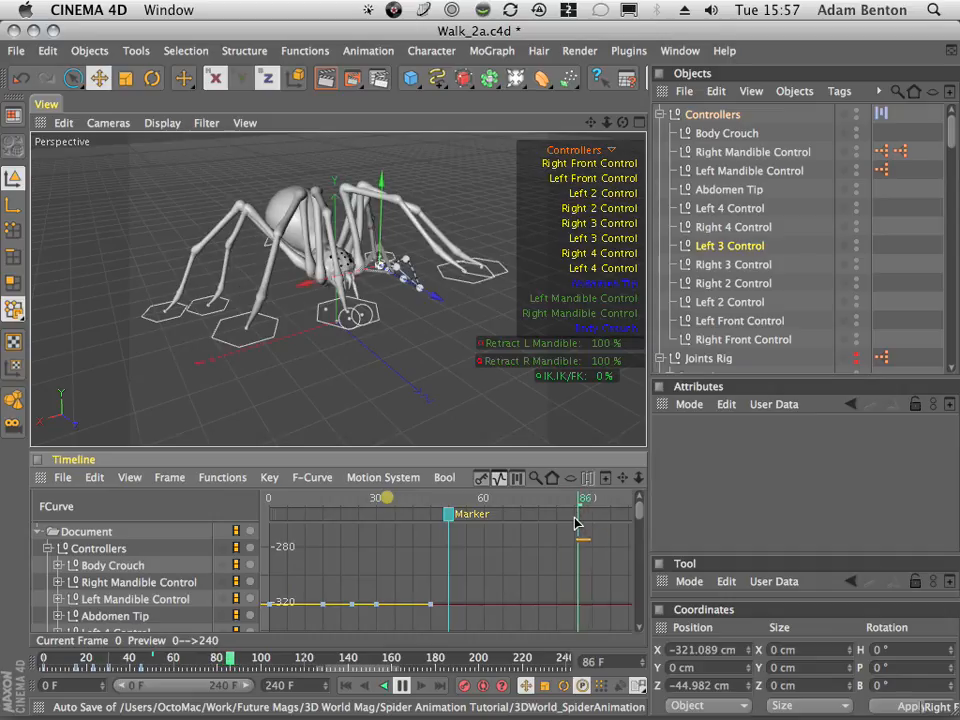
- Hide the Controllers group, deselect all objects, and replay the walk from the start, orbiting to a low side view
left_click(856, 114)
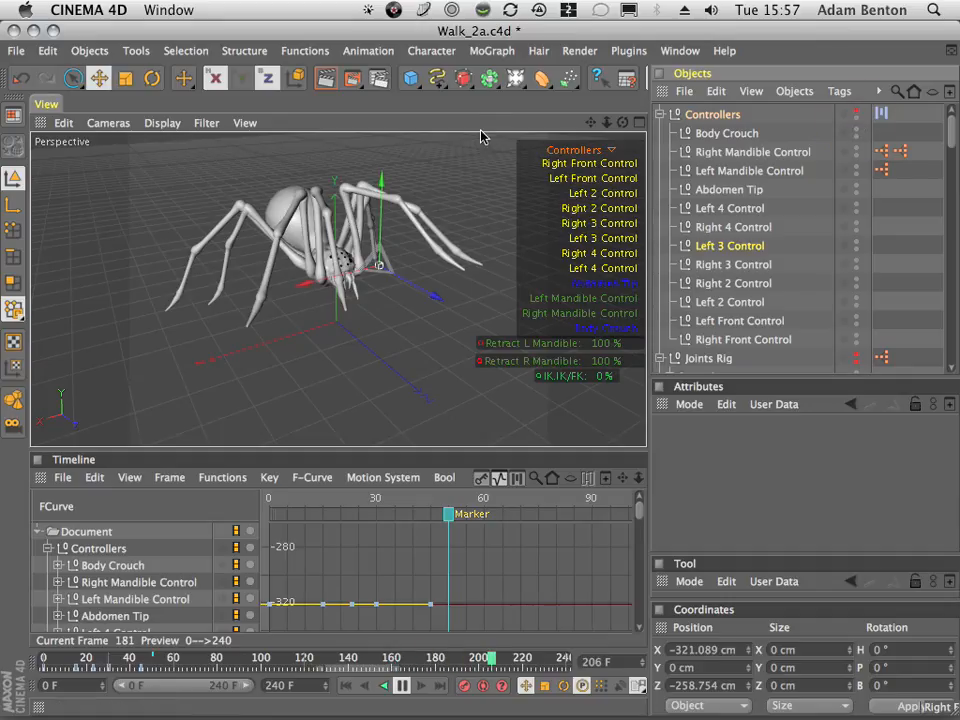
left_click(402, 687)
left_click(345, 687)
left_click(406, 684)
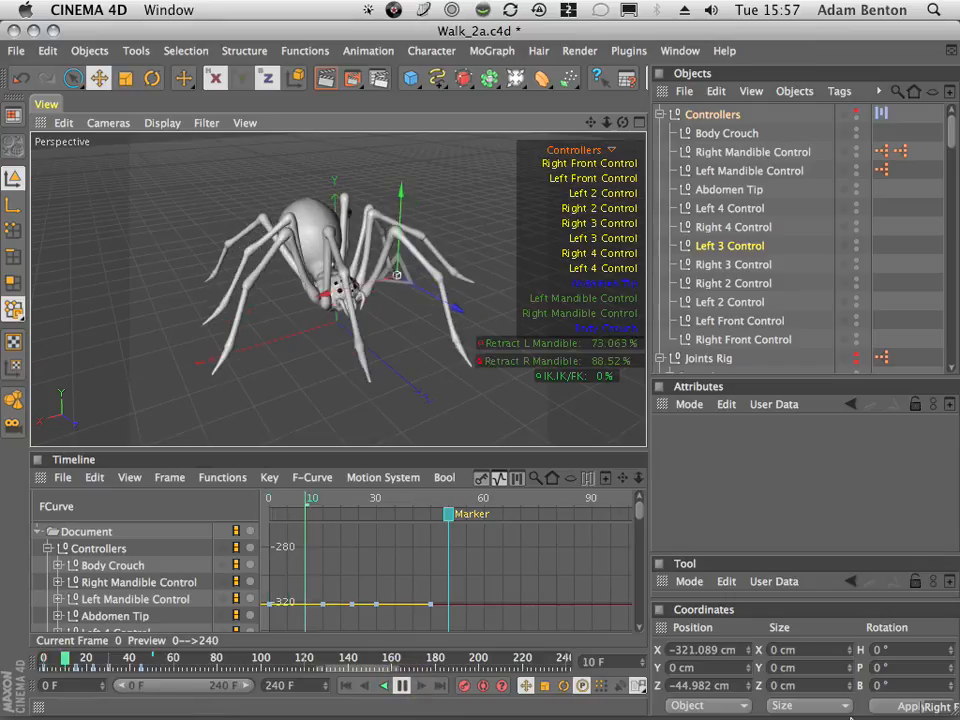
mouse_move(885, 714)
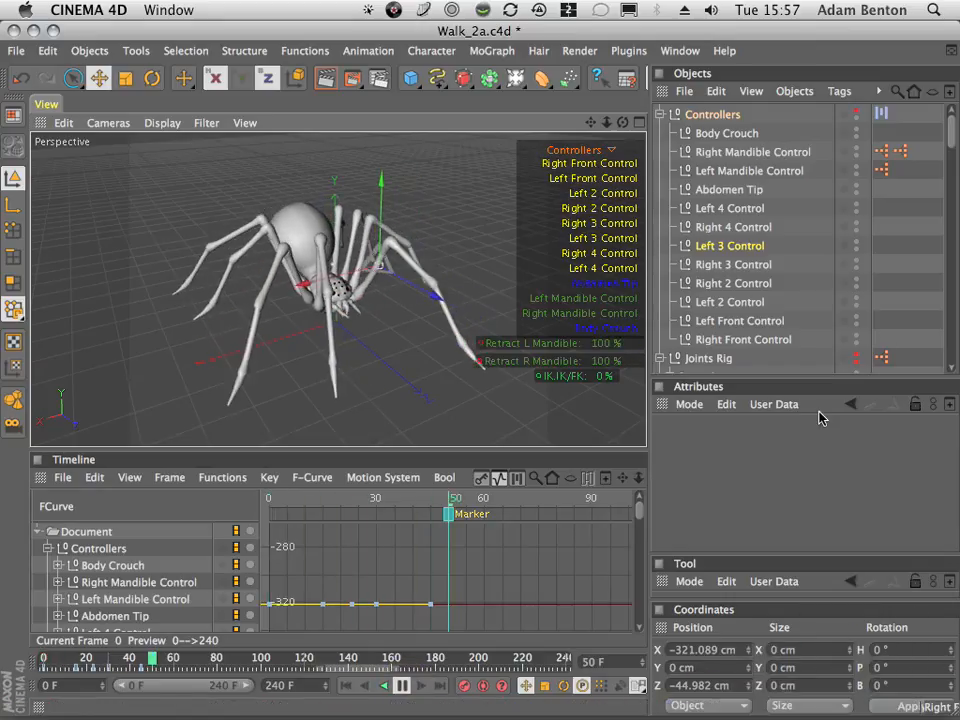
left_click(798, 238)
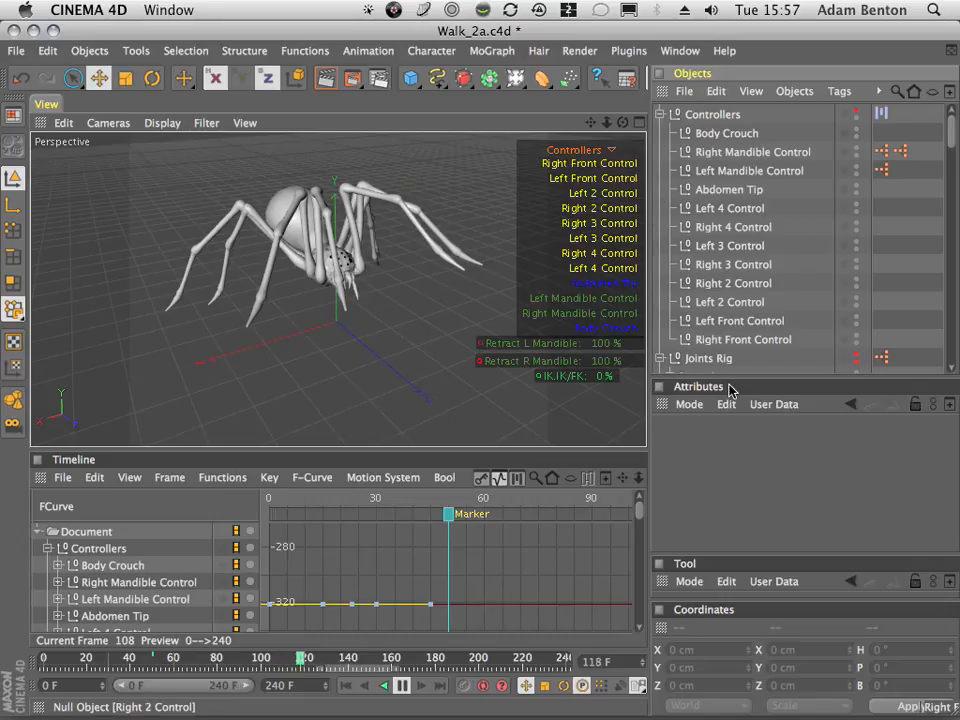
left_click(349, 684)
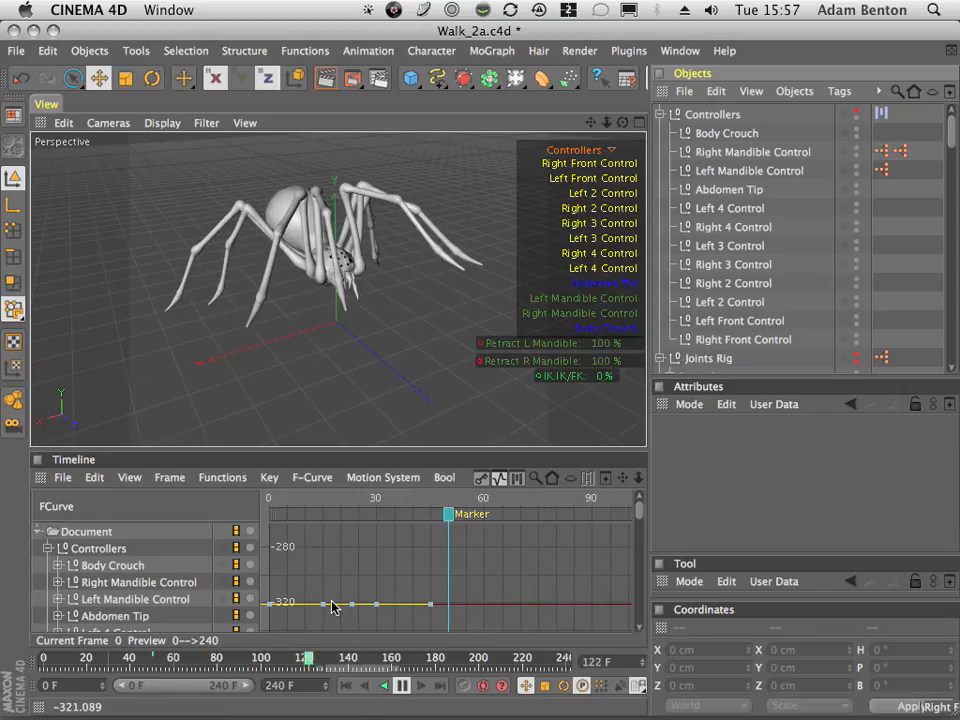
left_click_drag(621, 123, 192, 352)
left_click(345, 685)
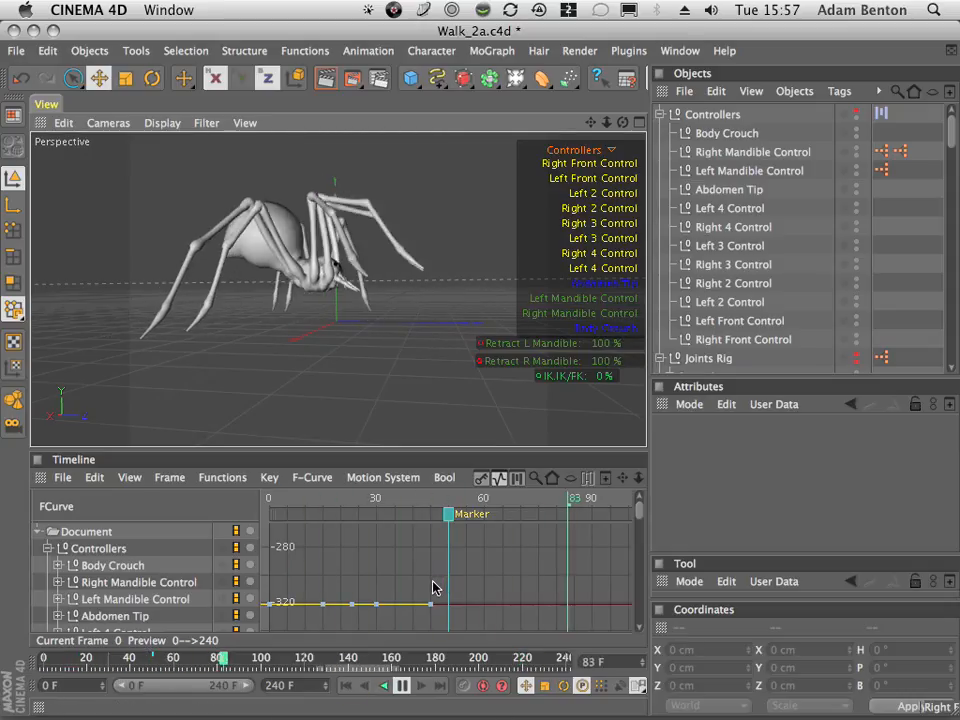
left_click(400, 687)
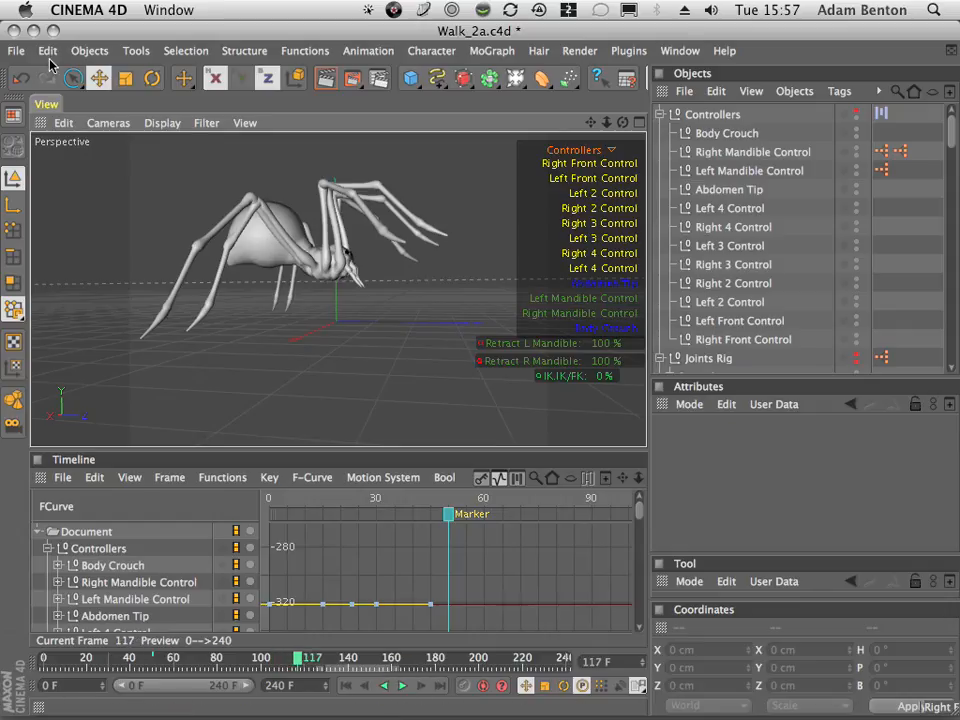
- Save a copy of the scene as Walk_3.c4d in the 3DWorld_SpiderAnimation folder
left_click(18, 50)
left_click(32, 210)
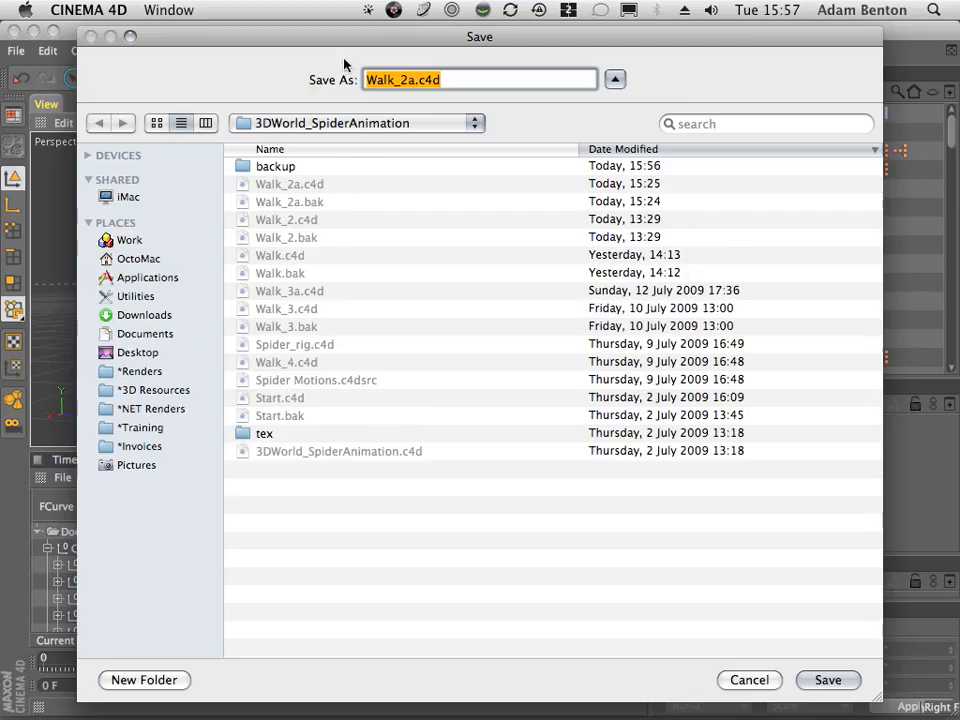
left_click_drag(364, 37, 958, 60)
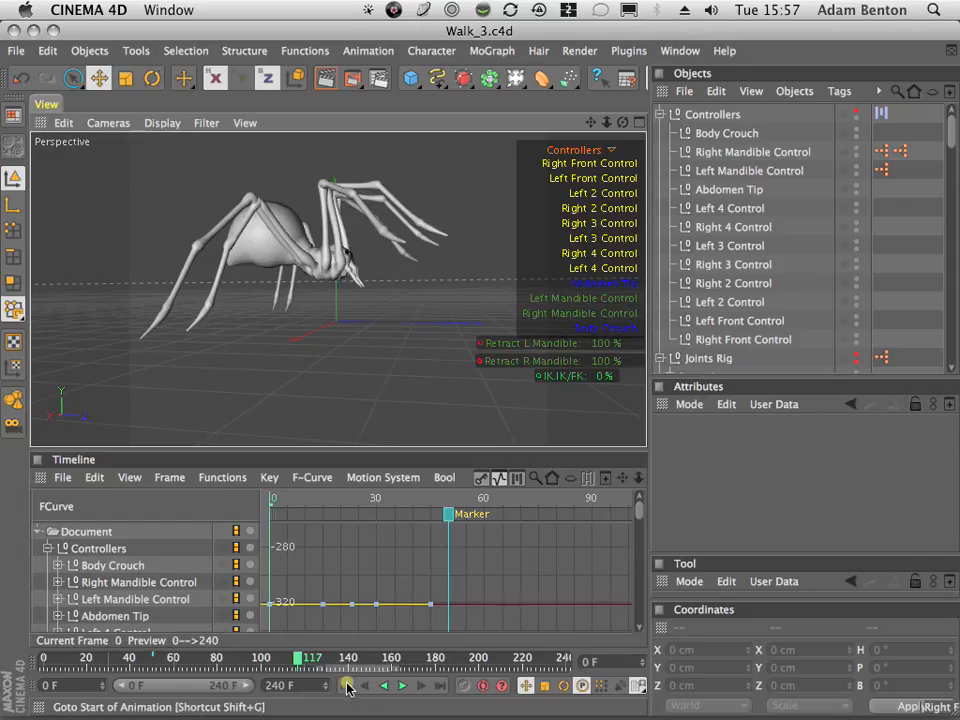
- Replay the walk from the start to check the motion, moving closer to the spider between playbacks
left_click(402, 685)
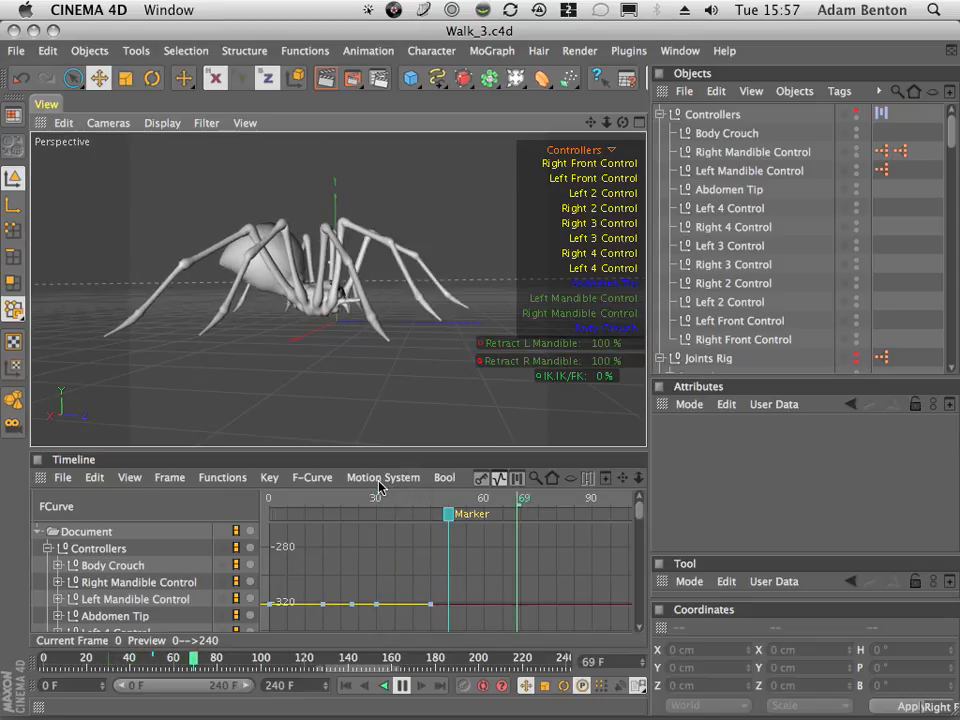
left_click(402, 685)
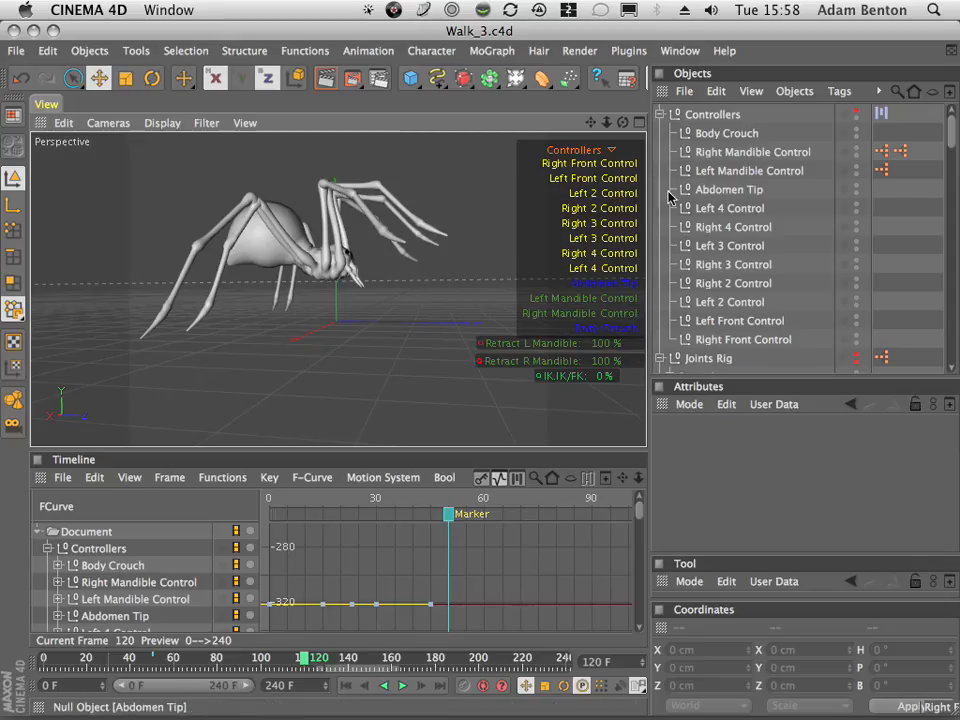
mouse_move(606, 125)
left_mouse_down()
mouse_move(760, 107)
mouse_move(646, 161)
mouse_move(624, 128)
left_mouse_up()
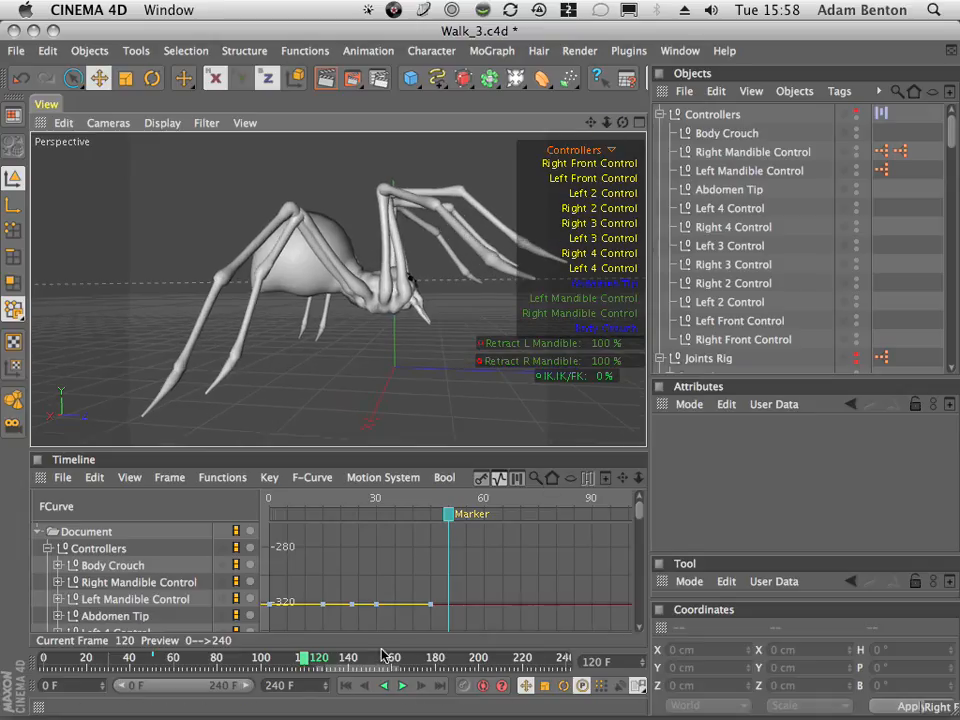
left_click(346, 687)
left_click(402, 685)
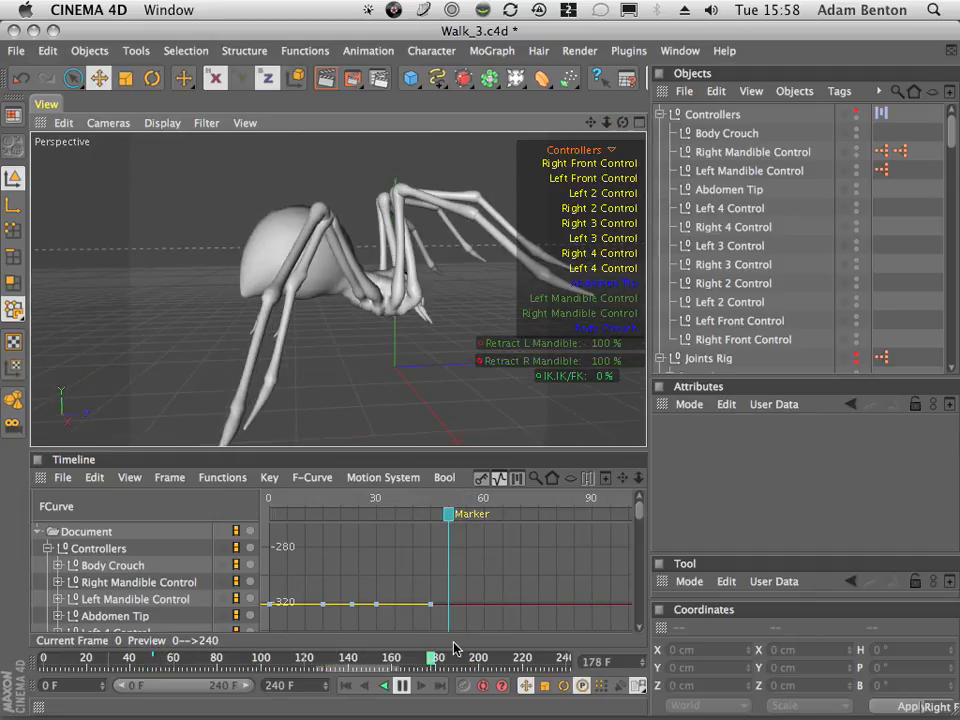
- Turn on autokeying, stop playback, and undo the last deselection to reselect the Left 3 Control
left_click(484, 686)
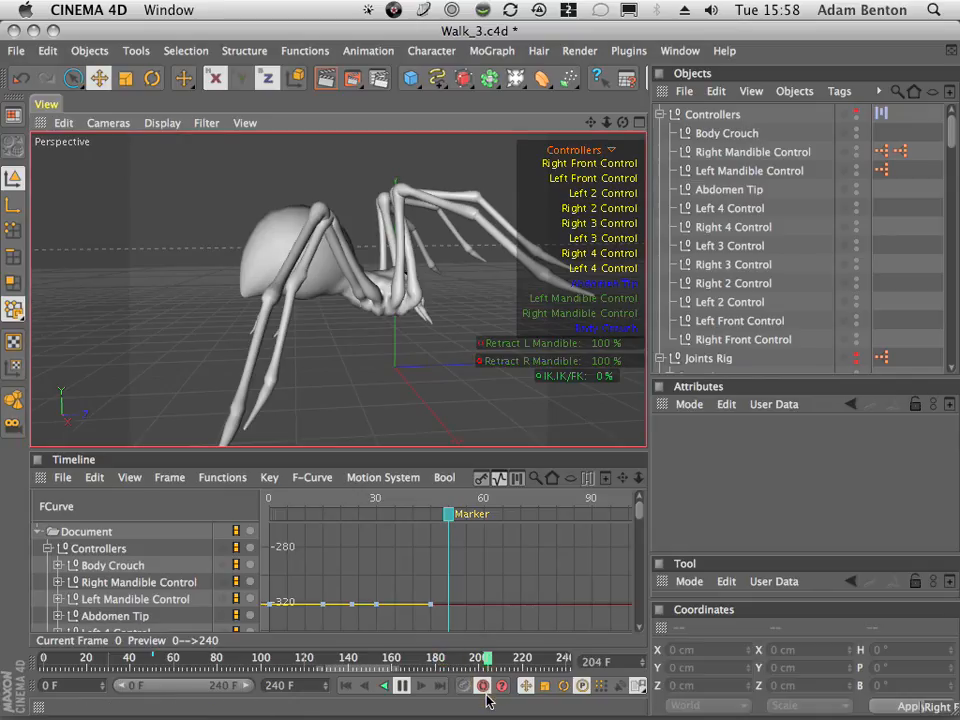
left_click(401, 685)
left_click(47, 50)
left_click(80, 97)
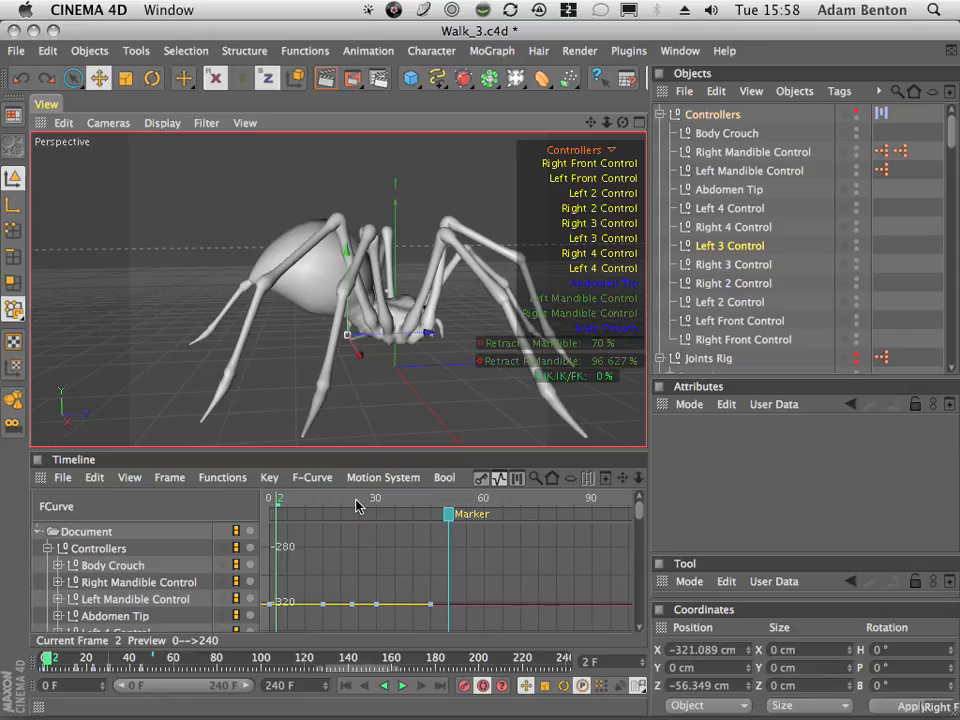
- Move to frame 90, examine the rear legs in the Perspective view, and maximise the Top view
left_click_drag(357, 506, 594, 523)
left_click_drag(621, 121, 610, 58)
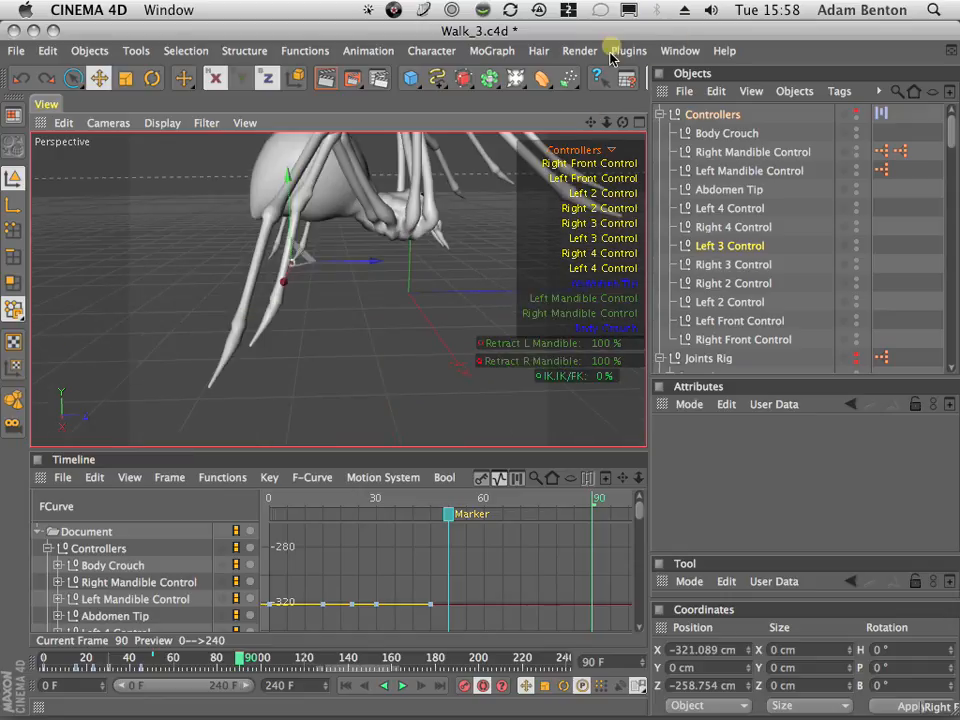
left_click(636, 122)
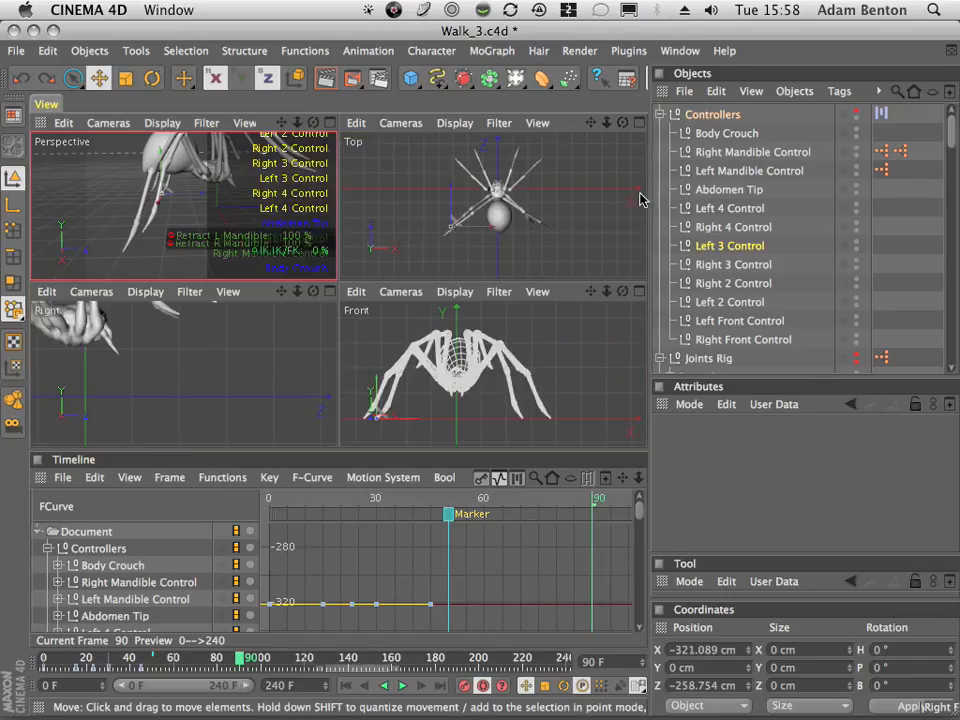
left_click(638, 122)
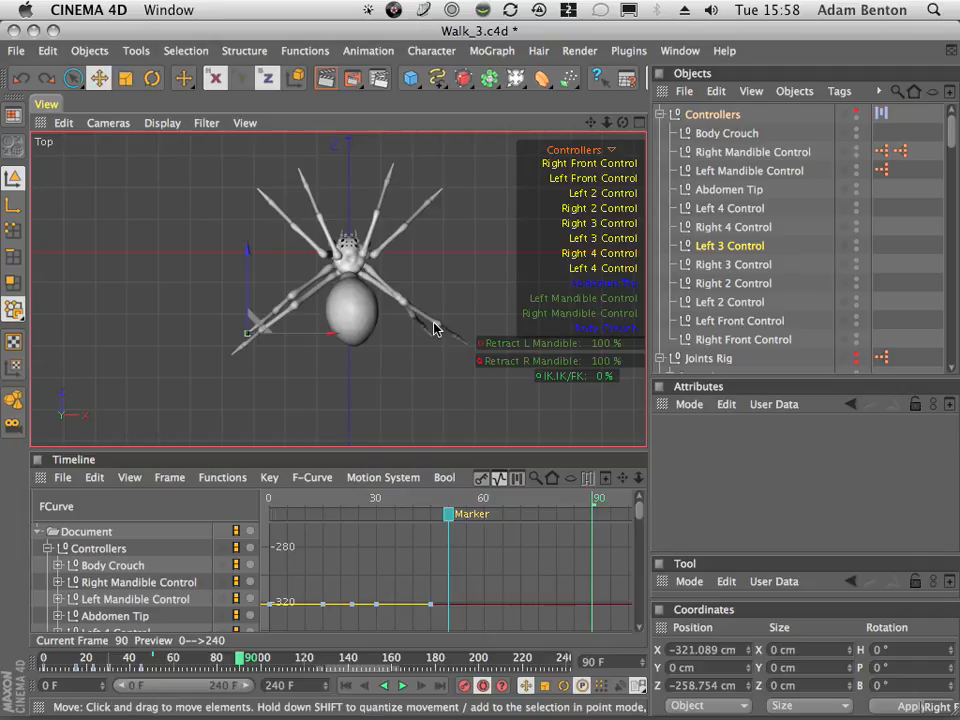
- Show the Controllers group again, select the Right 3 Control, and move to frame 75 among the timeline keys
left_click(857, 111)
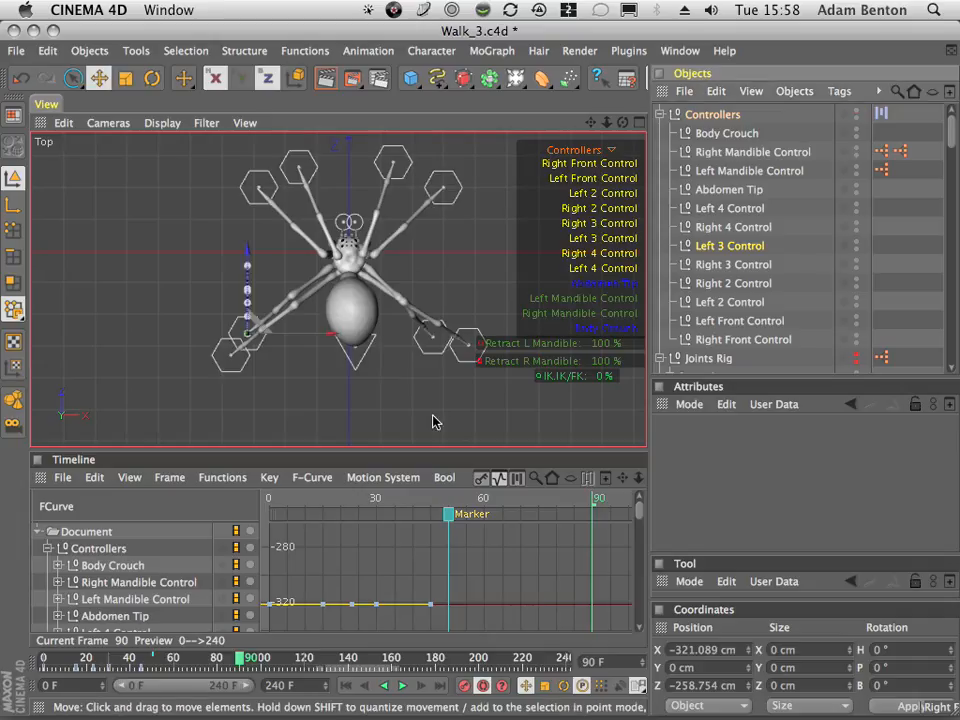
left_click(437, 355)
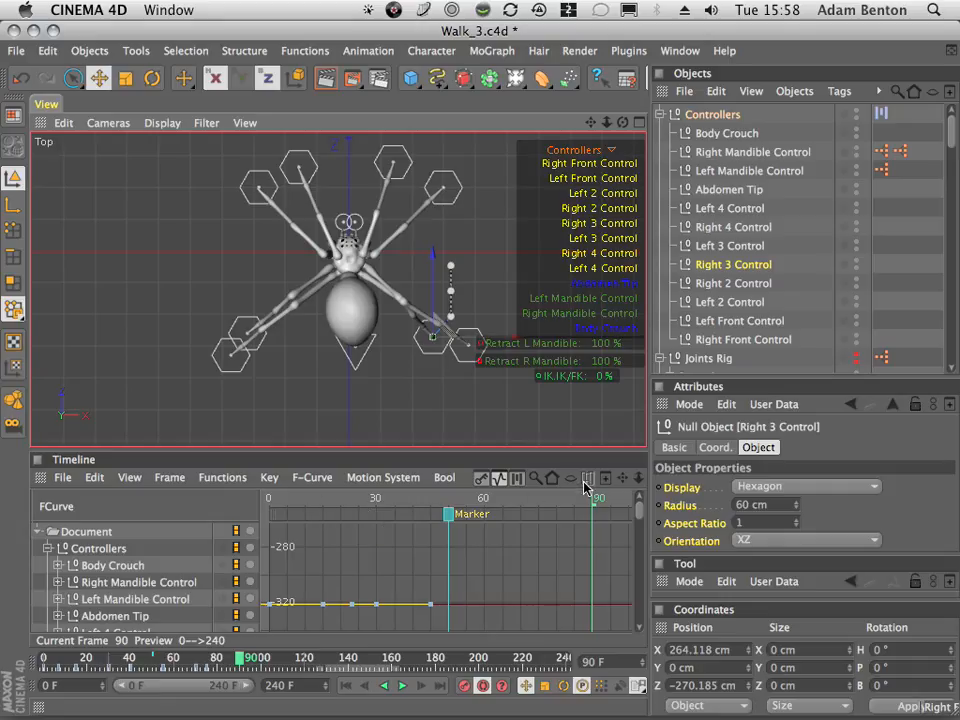
left_click(481, 479)
mouse_move(580, 519)
left_mouse_down()
mouse_move(498, 519)
mouse_move(567, 522)
mouse_move(519, 527)
mouse_move(536, 528)
left_mouse_up()
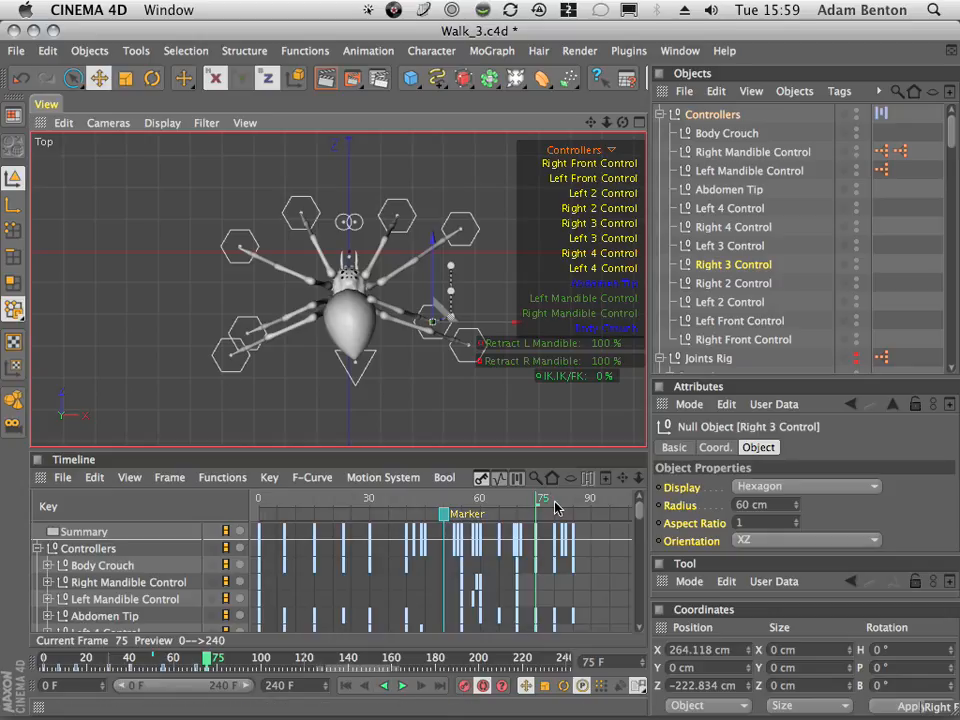
- Show the Right 3 Control's Position X, Y and Z F-curves together and frame them in the Timeline
left_click(502, 479)
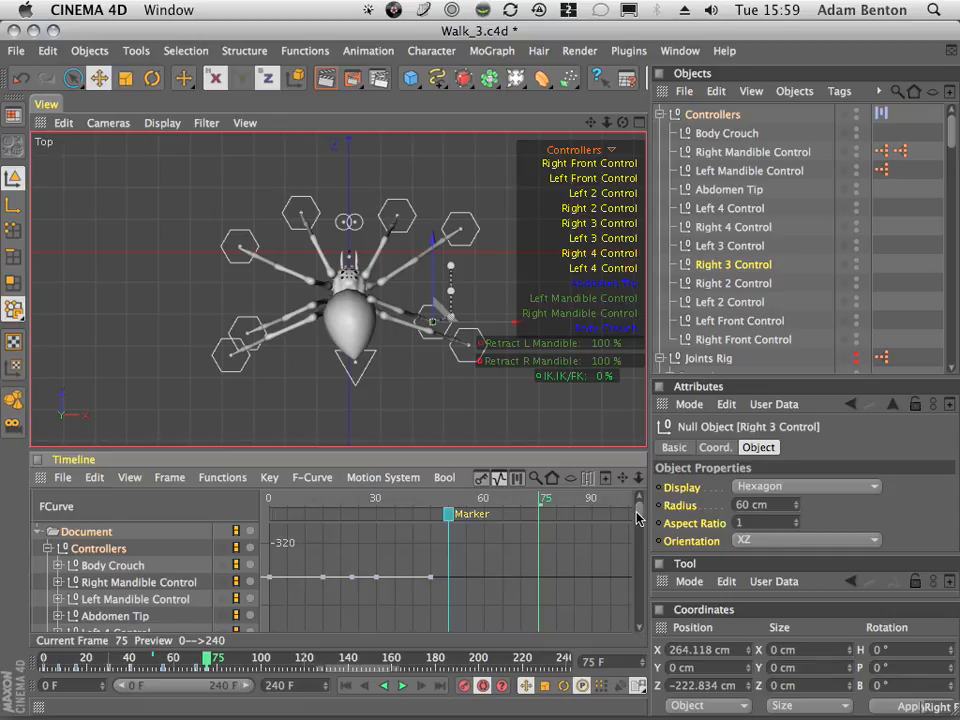
mouse_move(640, 517)
left_mouse_down()
mouse_move(654, 558)
mouse_move(649, 538)
left_mouse_up()
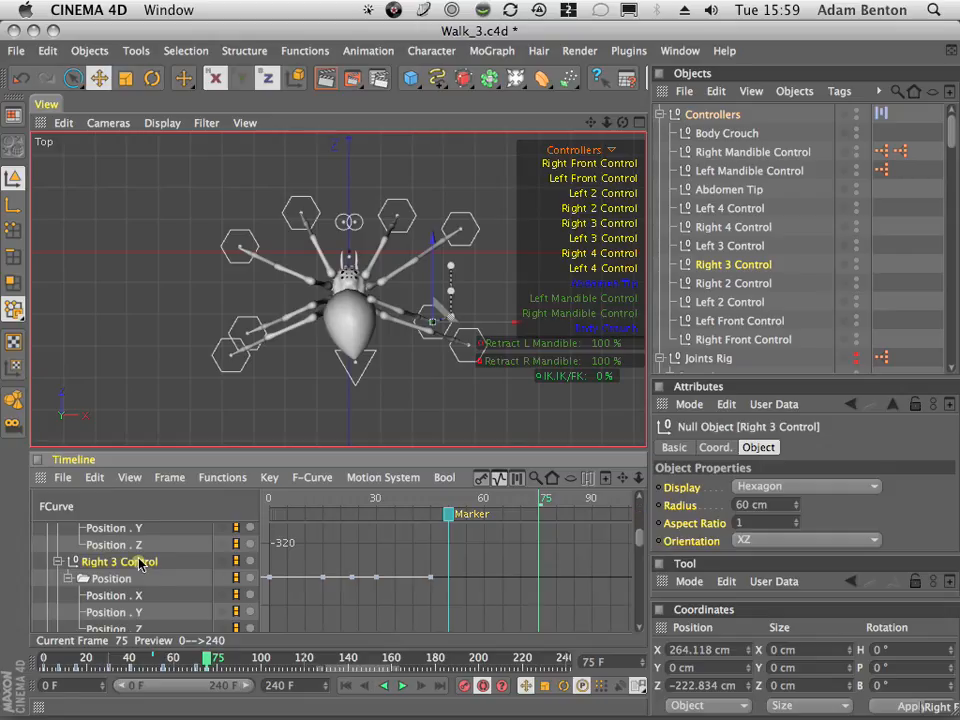
left_click(112, 578)
left_click(158, 478)
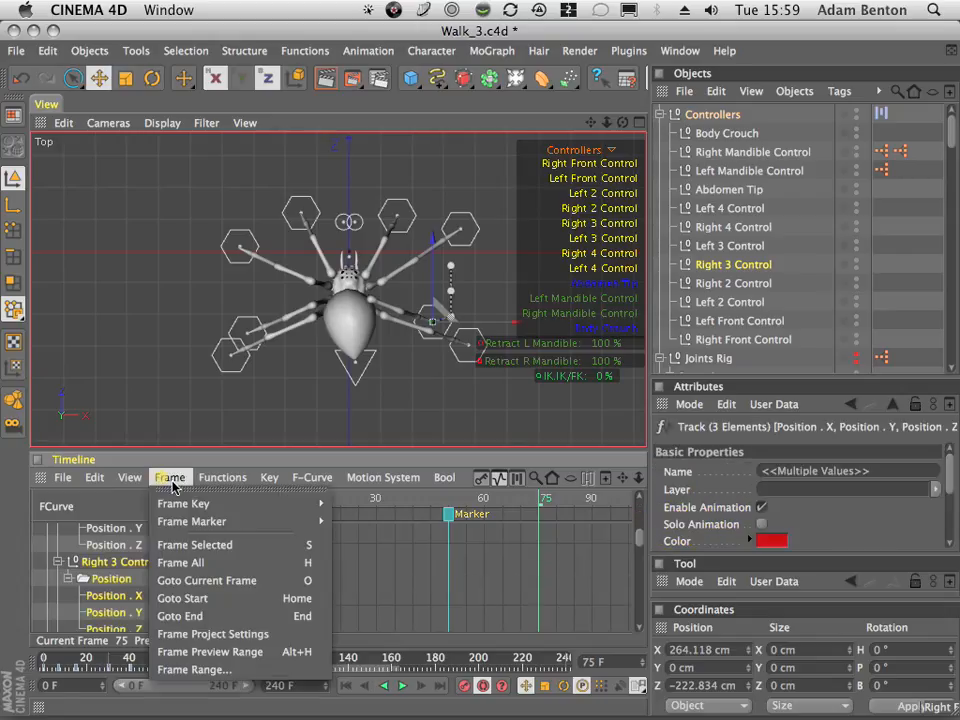
left_click(229, 603)
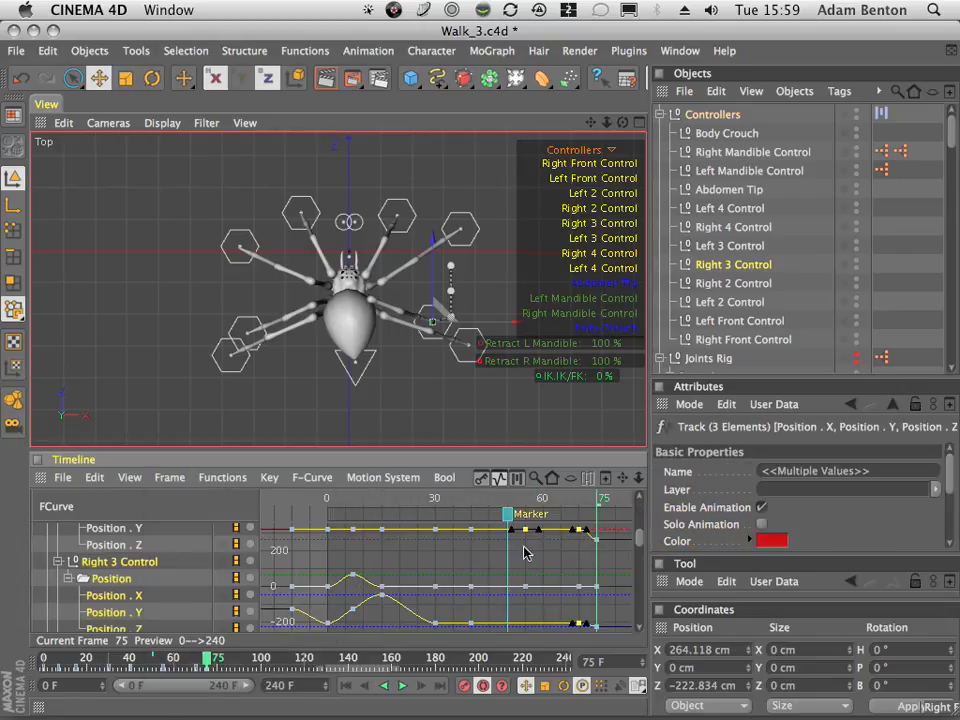
- Inspect the Right 3 Control's Position Y and Position X F-curves one at a time, framing each in the Timeline
left_click(115, 613)
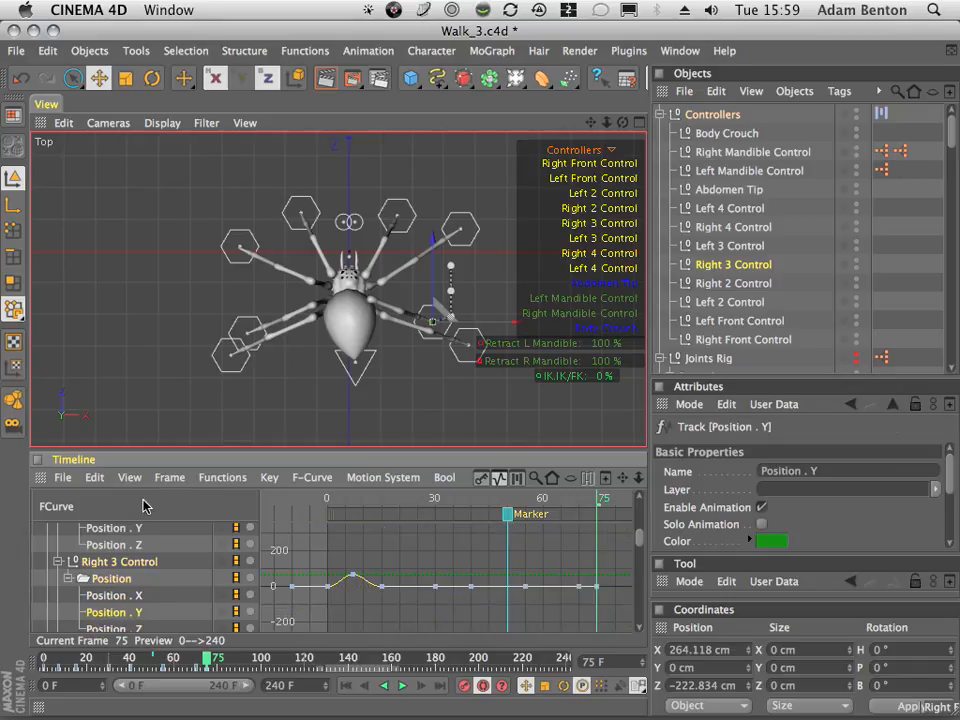
left_click(169, 477)
left_click(210, 566)
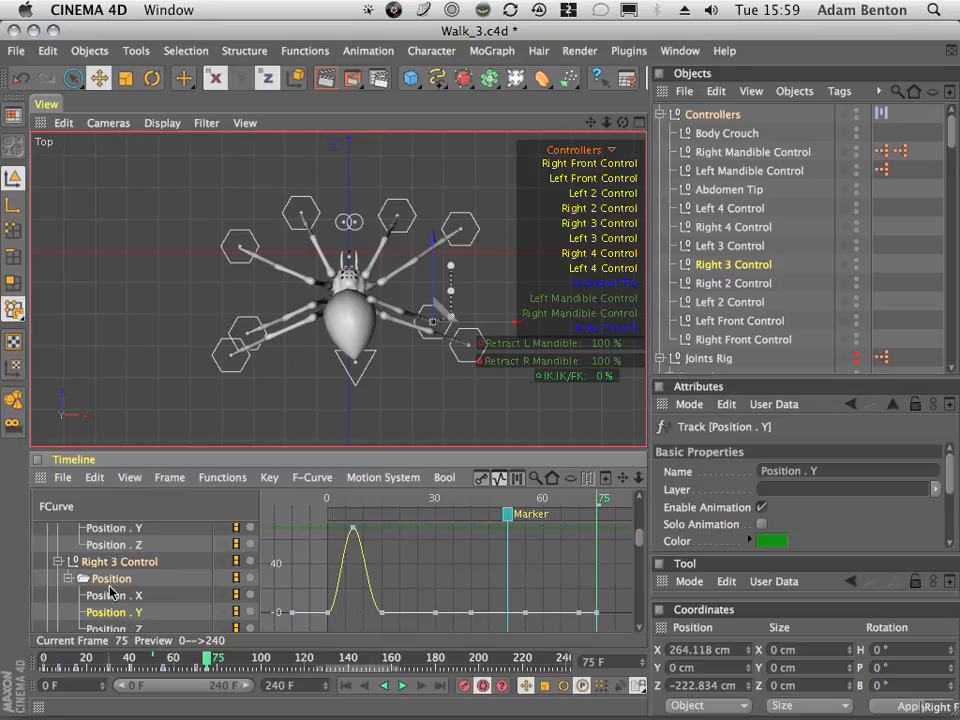
left_click(169, 477)
left_click(192, 562)
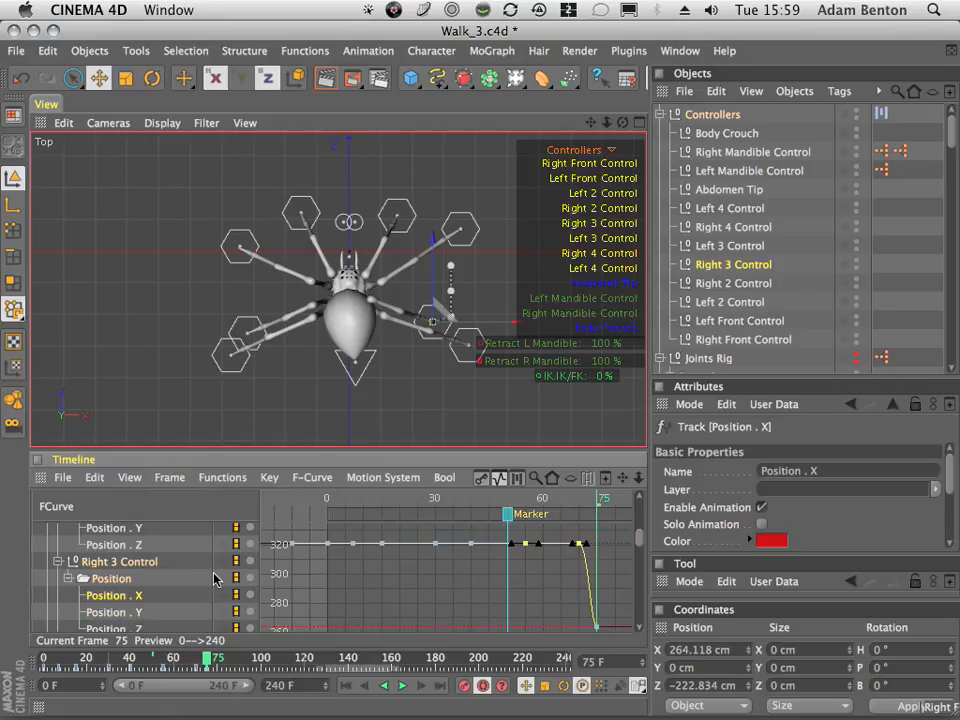
- Maximise the Perspective view and examine the Right 3 leg from several angles while scrubbing between frames 97 and 75
left_click_drag(573, 495, 568, 527)
left_click(637, 124)
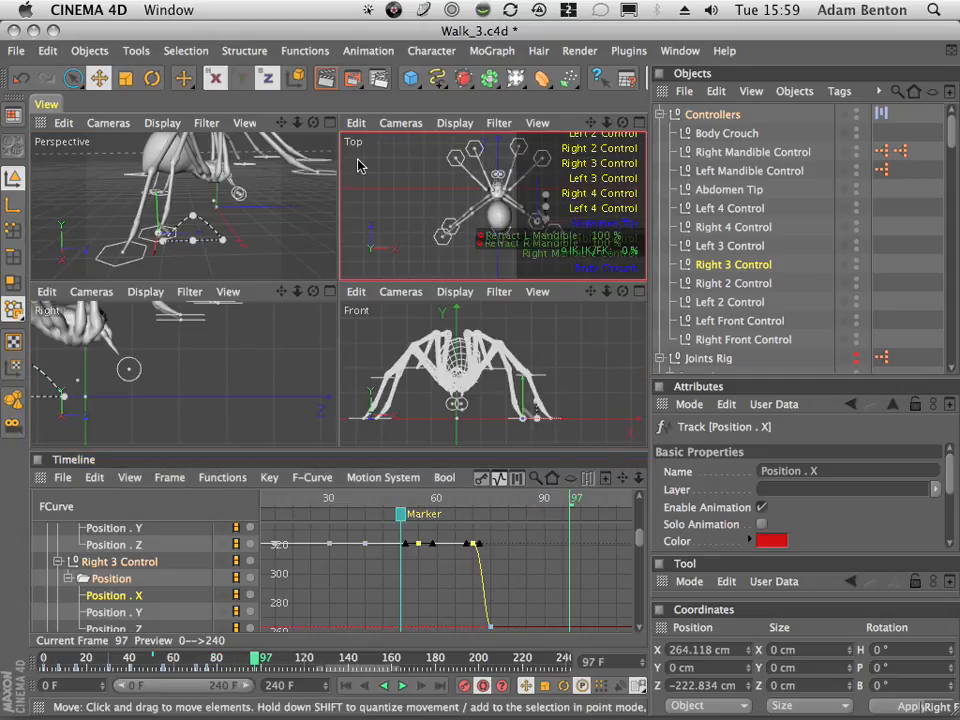
left_click(329, 124)
left_click_drag(622, 124, 505, 138)
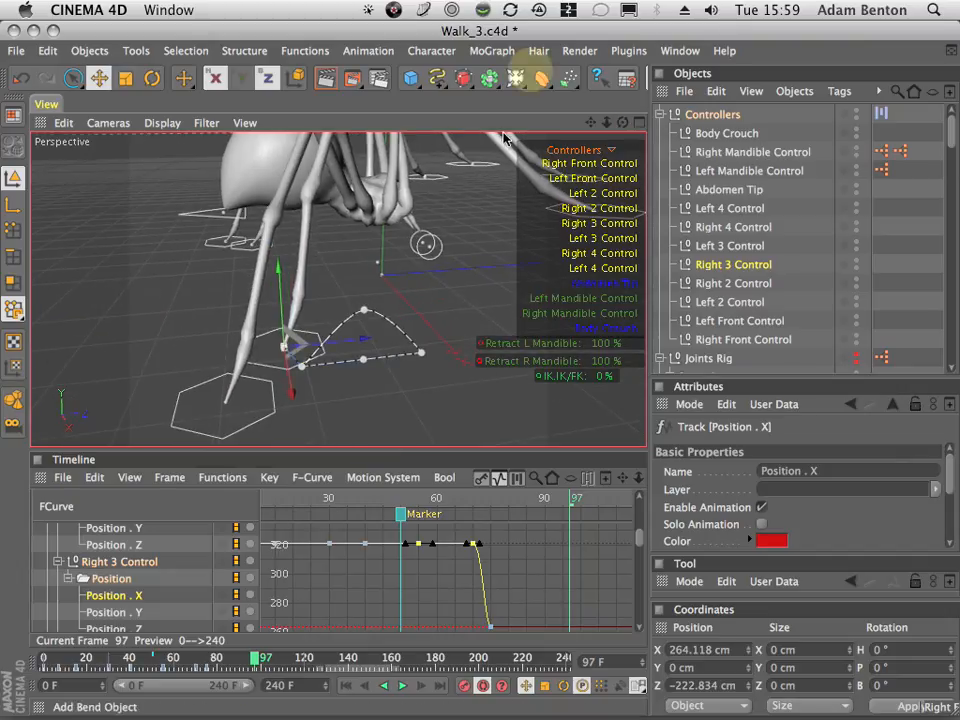
left_click_drag(542, 498, 493, 512)
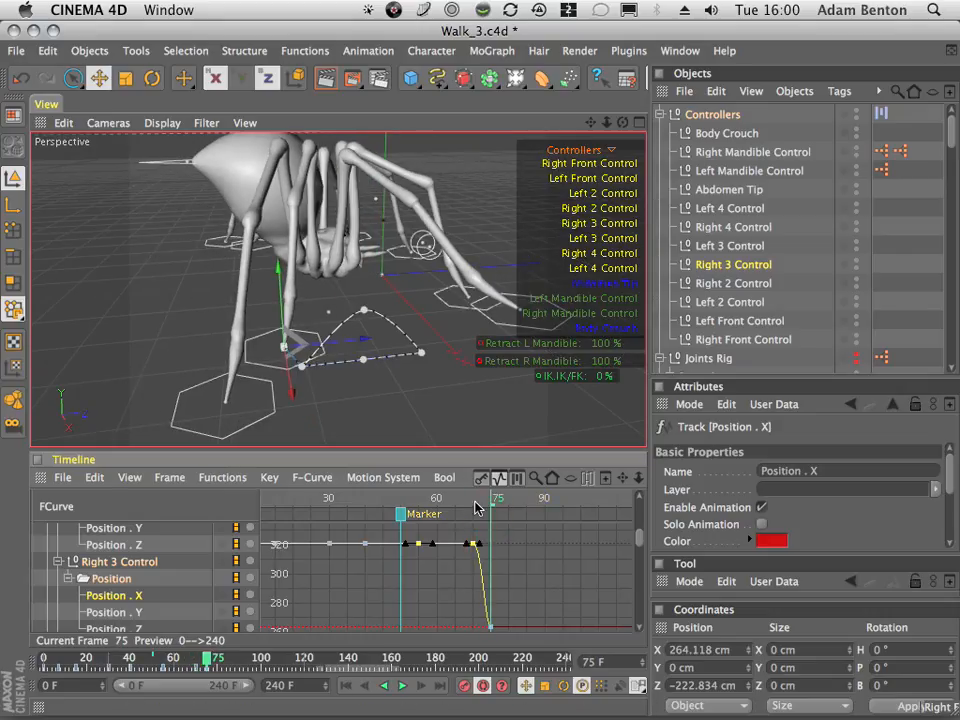
left_click_drag(496, 500, 491, 528)
left_click_drag(622, 123, 793, 119)
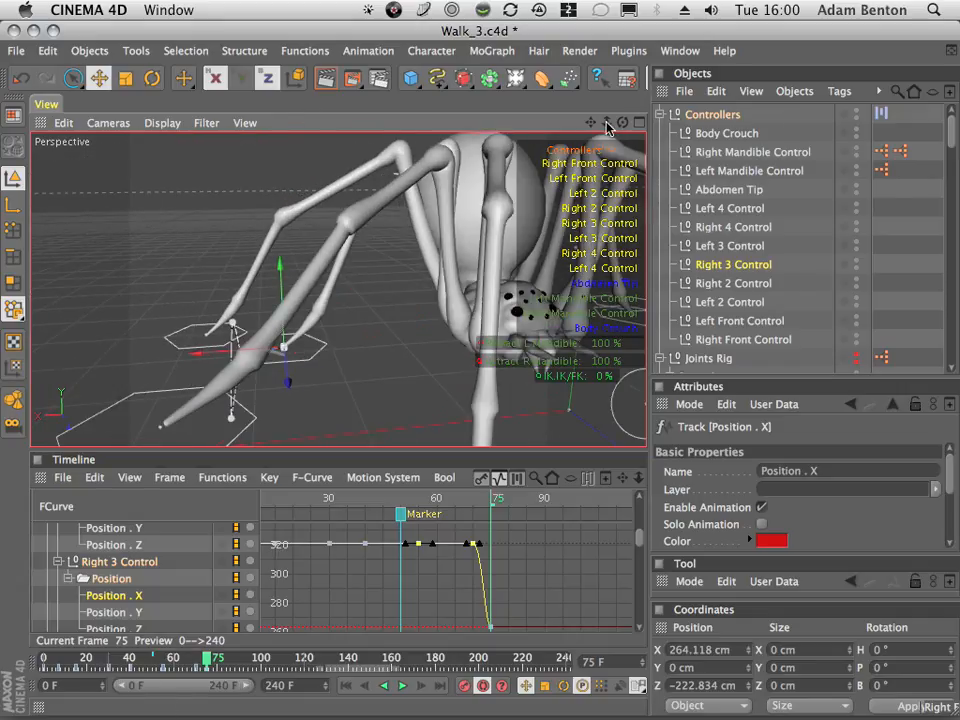
left_click_drag(607, 124, 531, 145)
left_click_drag(622, 122, 144, 204)
- Play the walk animation from frame 0, return to the start, and save the scene
left_click(348, 686)
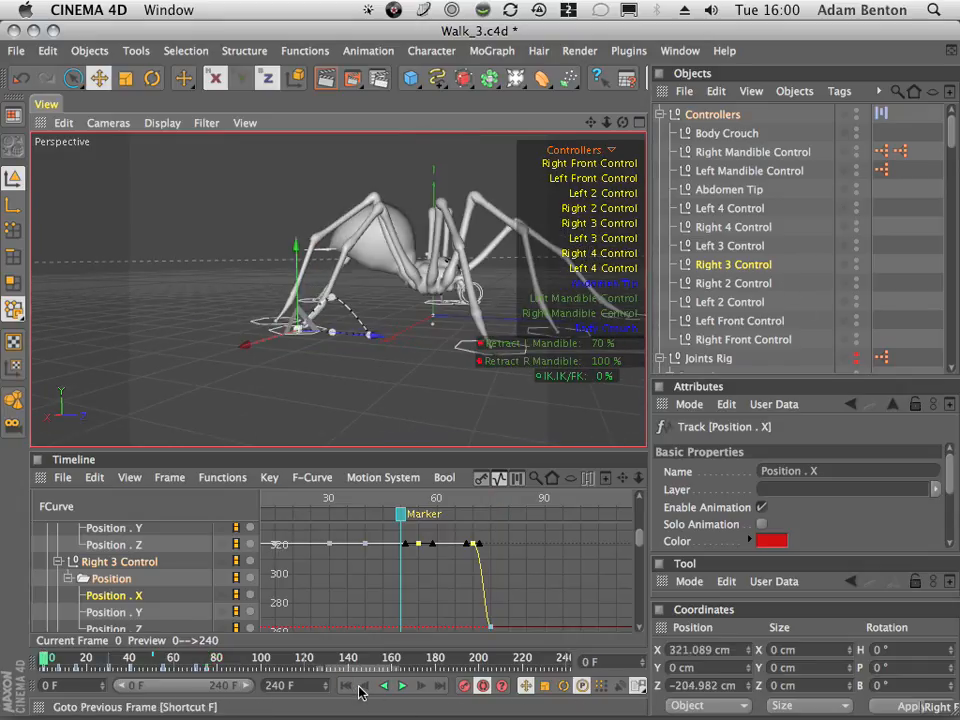
left_click(401, 686)
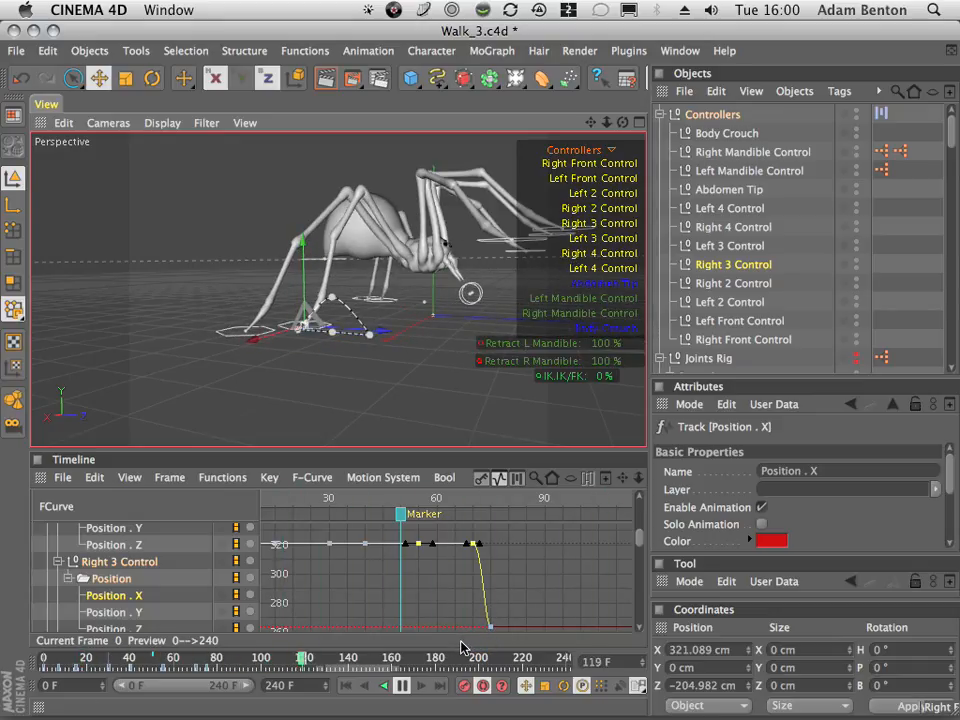
left_click(349, 690)
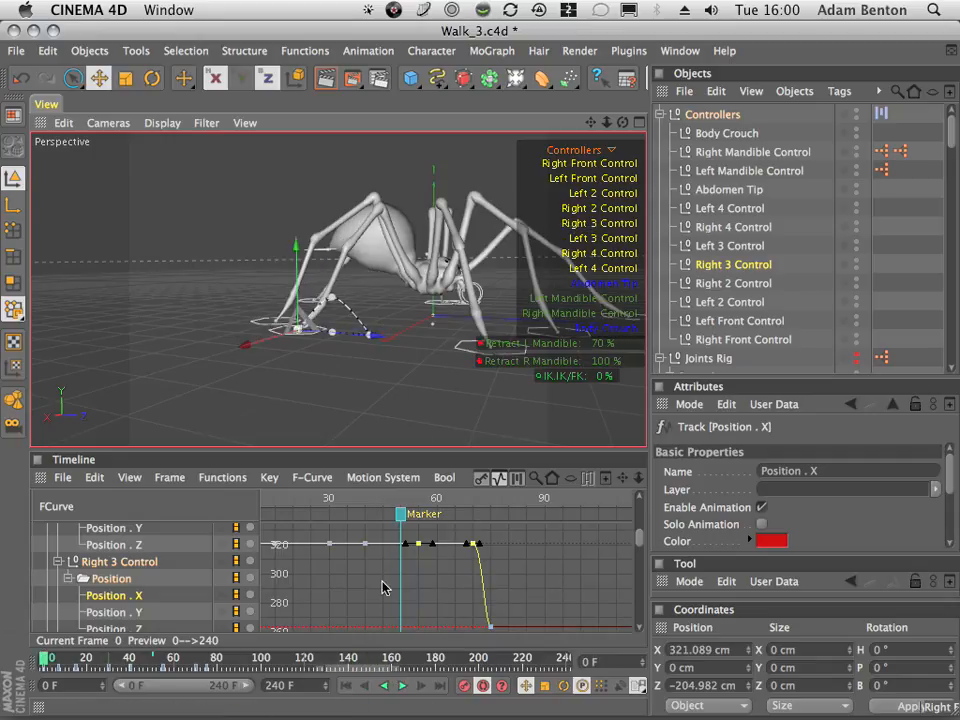
left_click(16, 50)
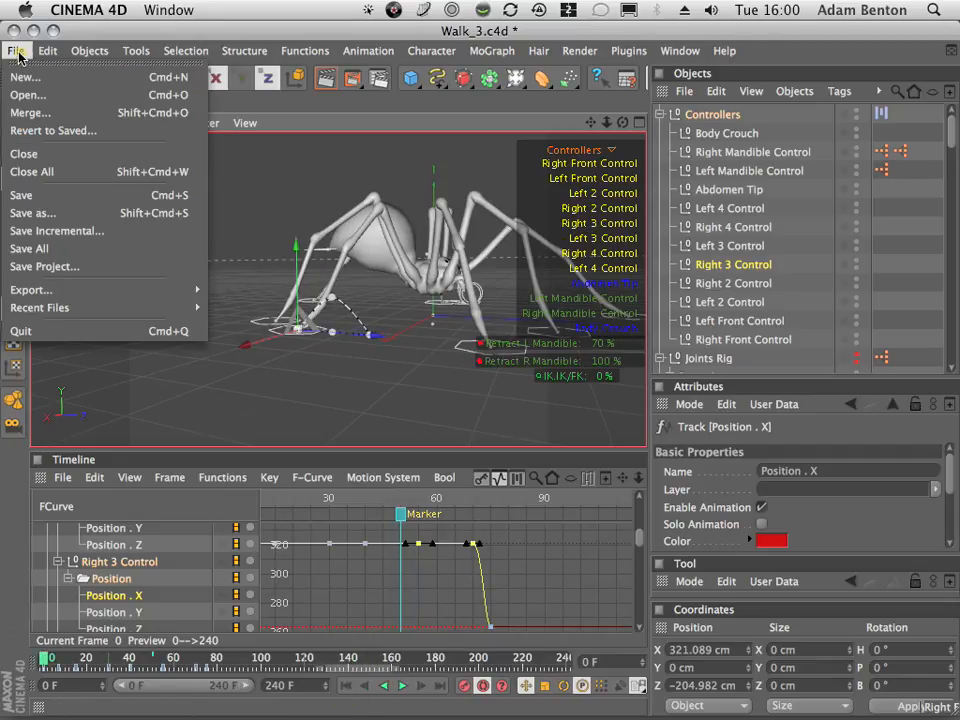
left_click(41, 194)
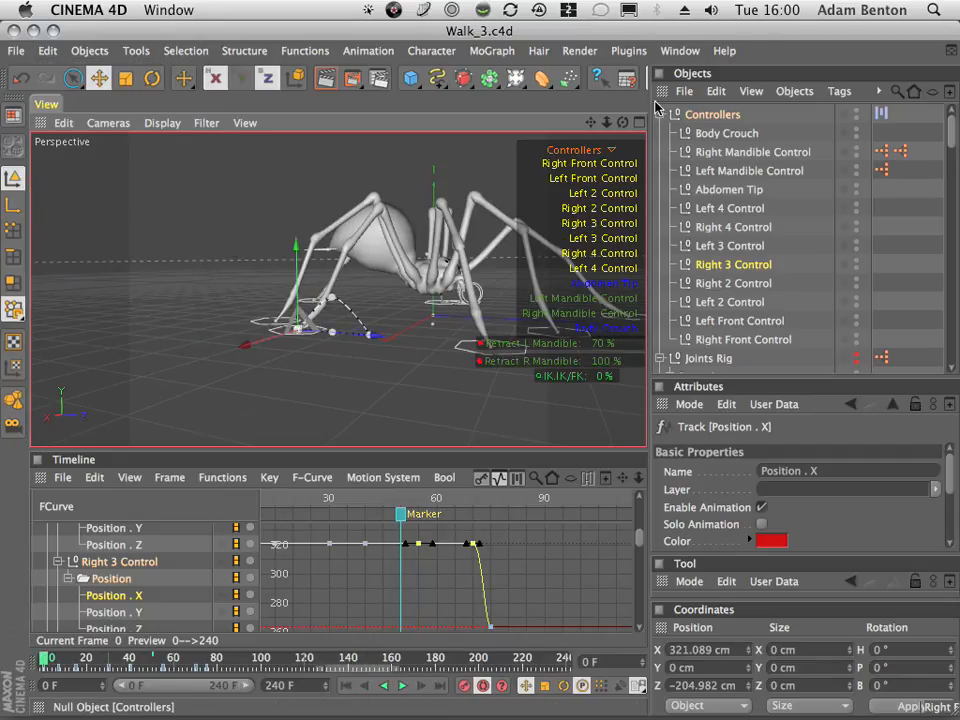